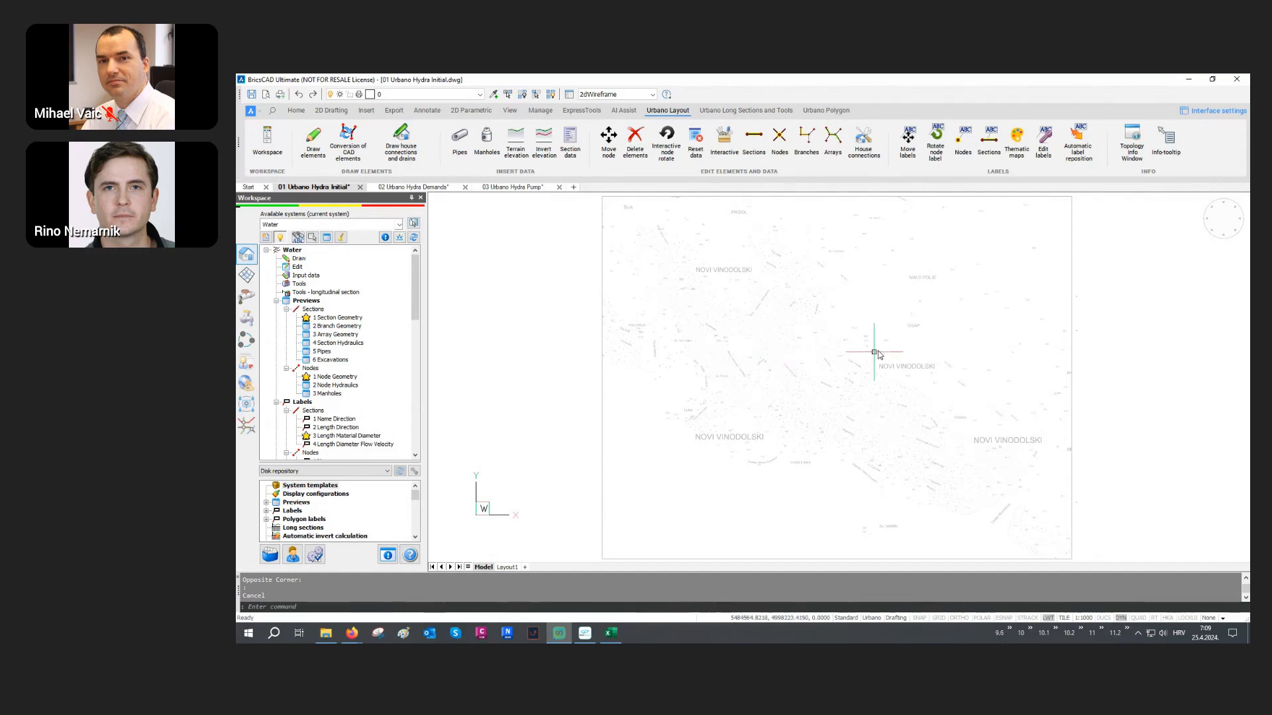
Turn on all layers from DTM_add_points to DTM_water and view the terrain data in 3D.
left_click_drag(887, 342, 815, 389)
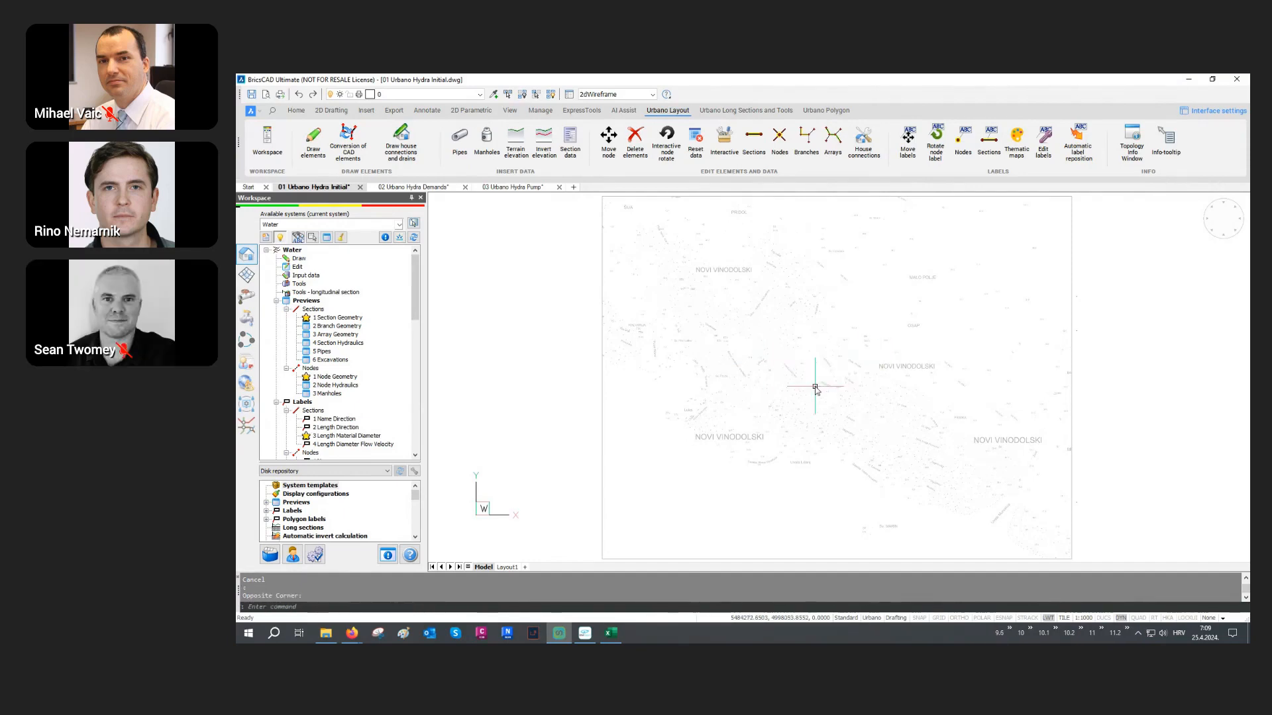
key("Escape")
type("l")
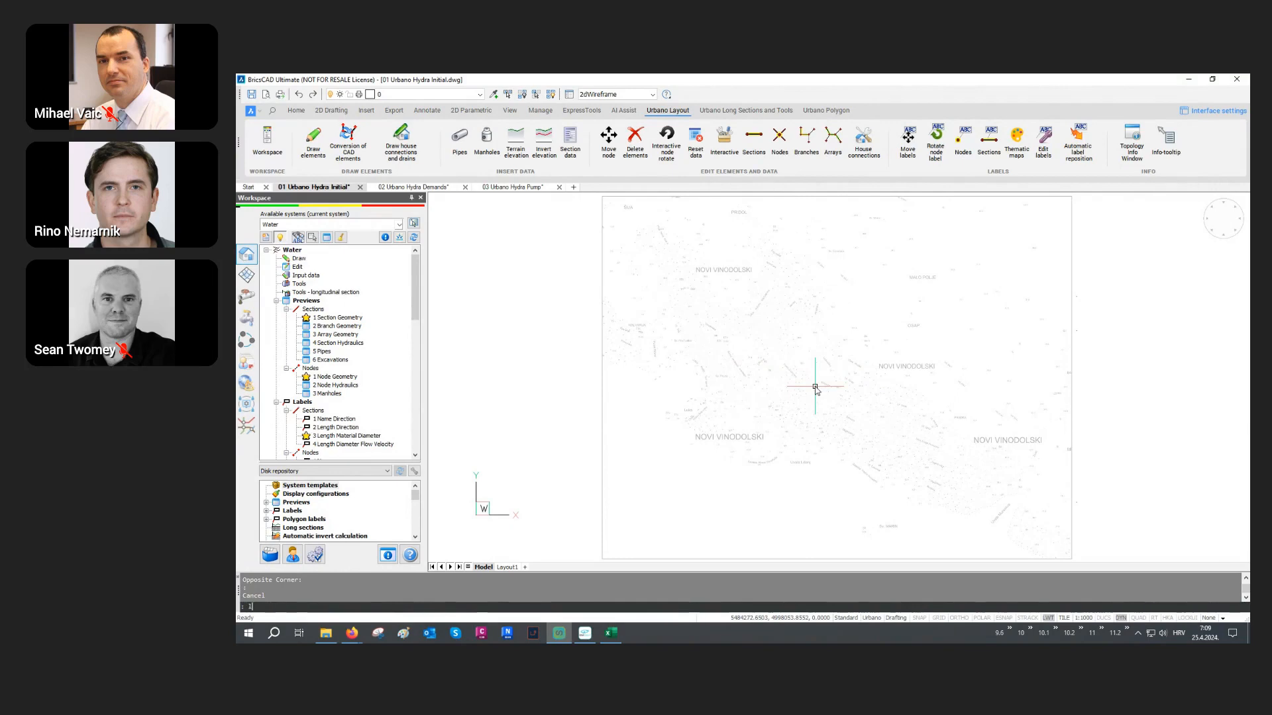
type("a")
key("Return")
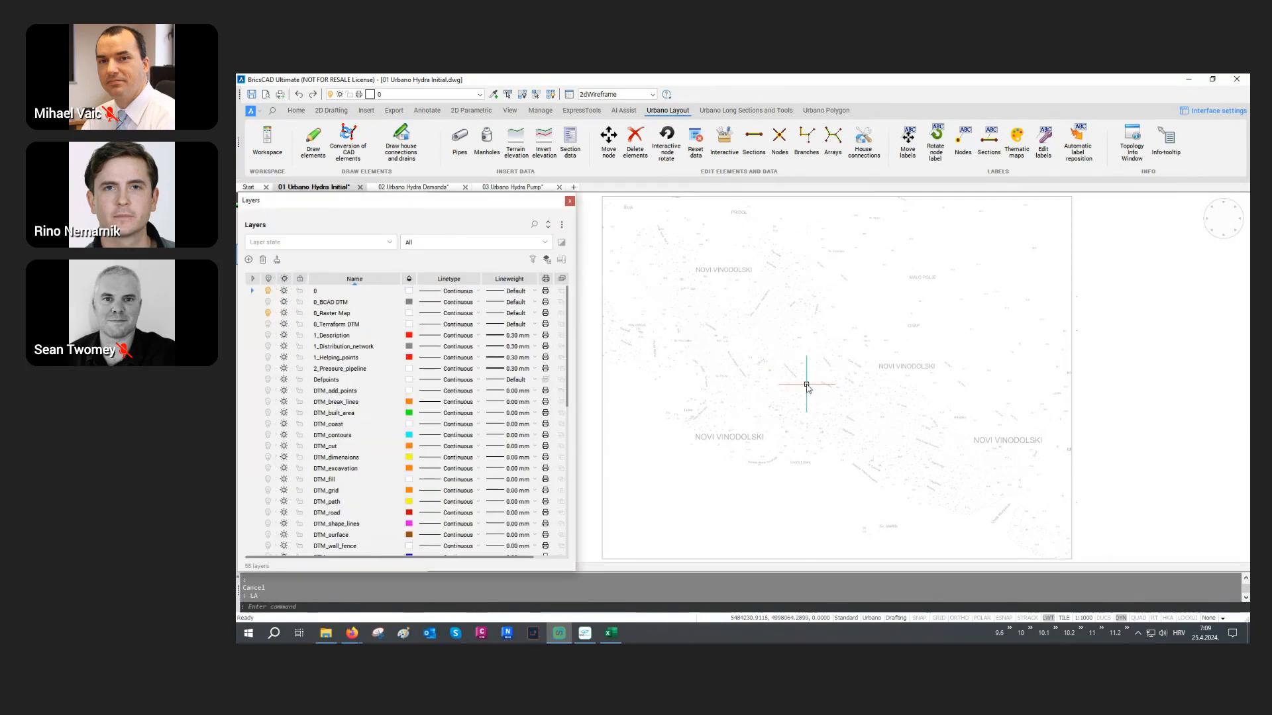
scroll(369, 400, "down", 1)
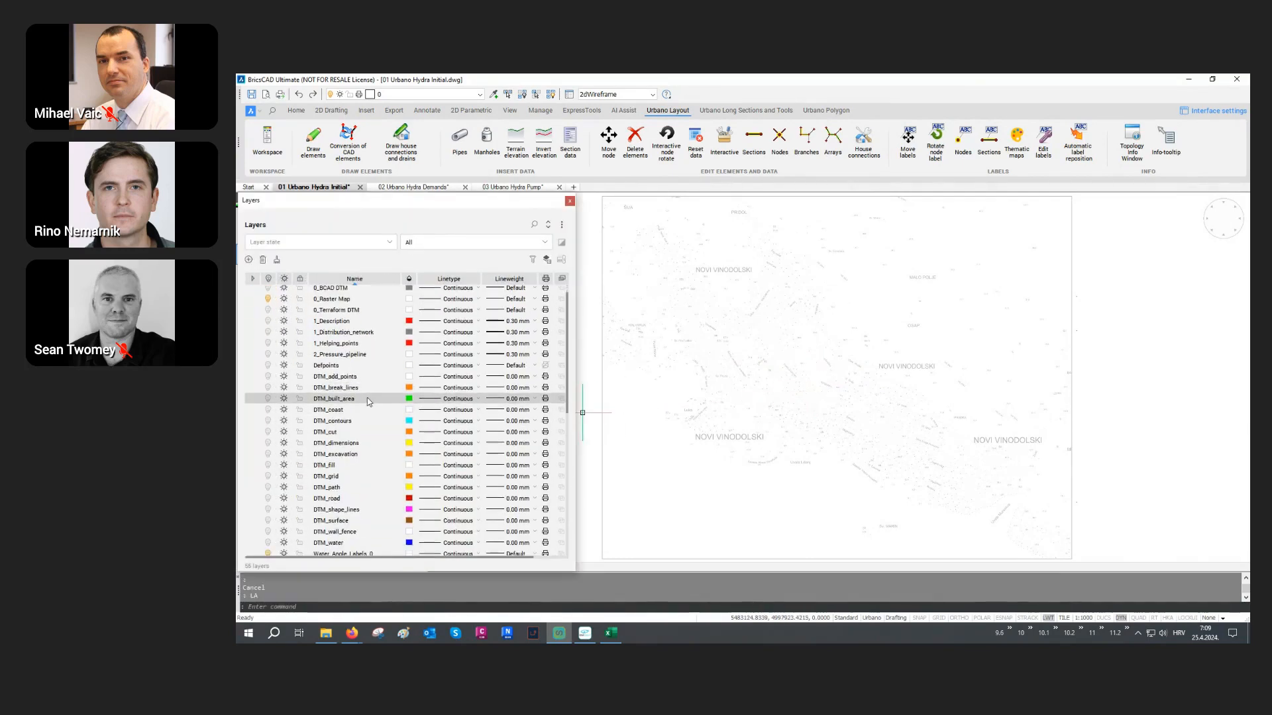
scroll(358, 411, "down", 2)
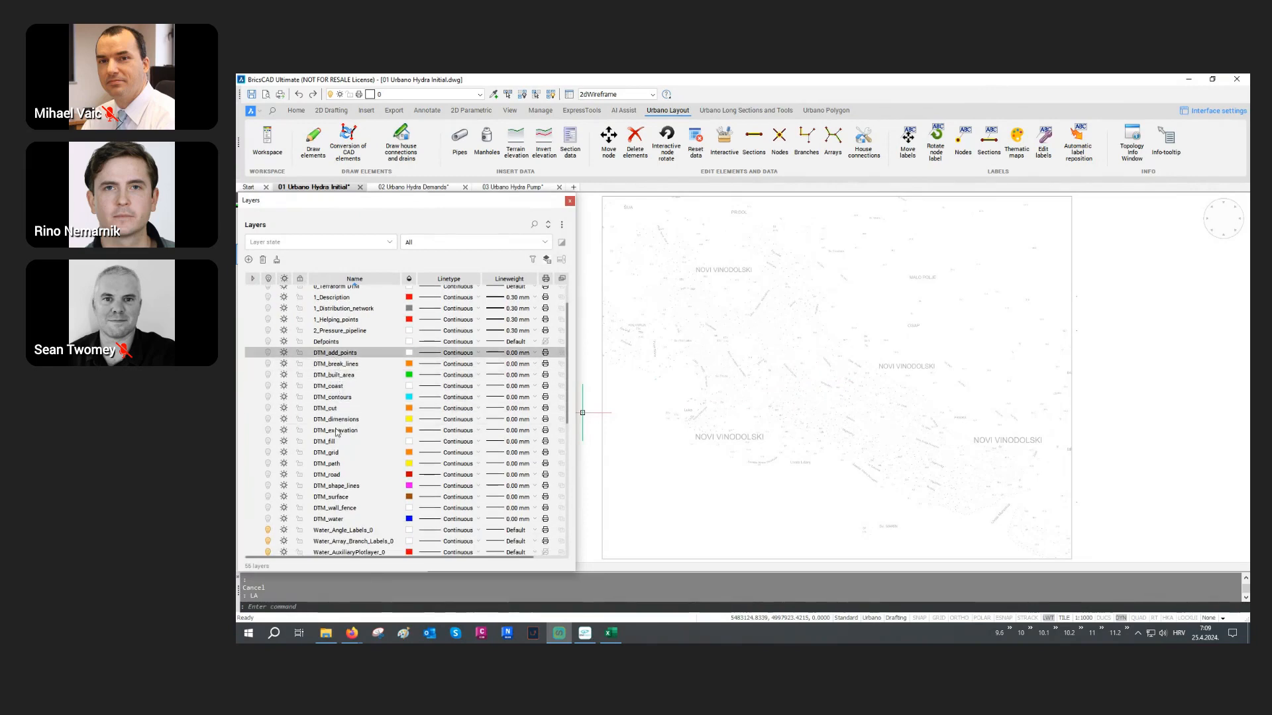
left_click(331, 520, "shift")
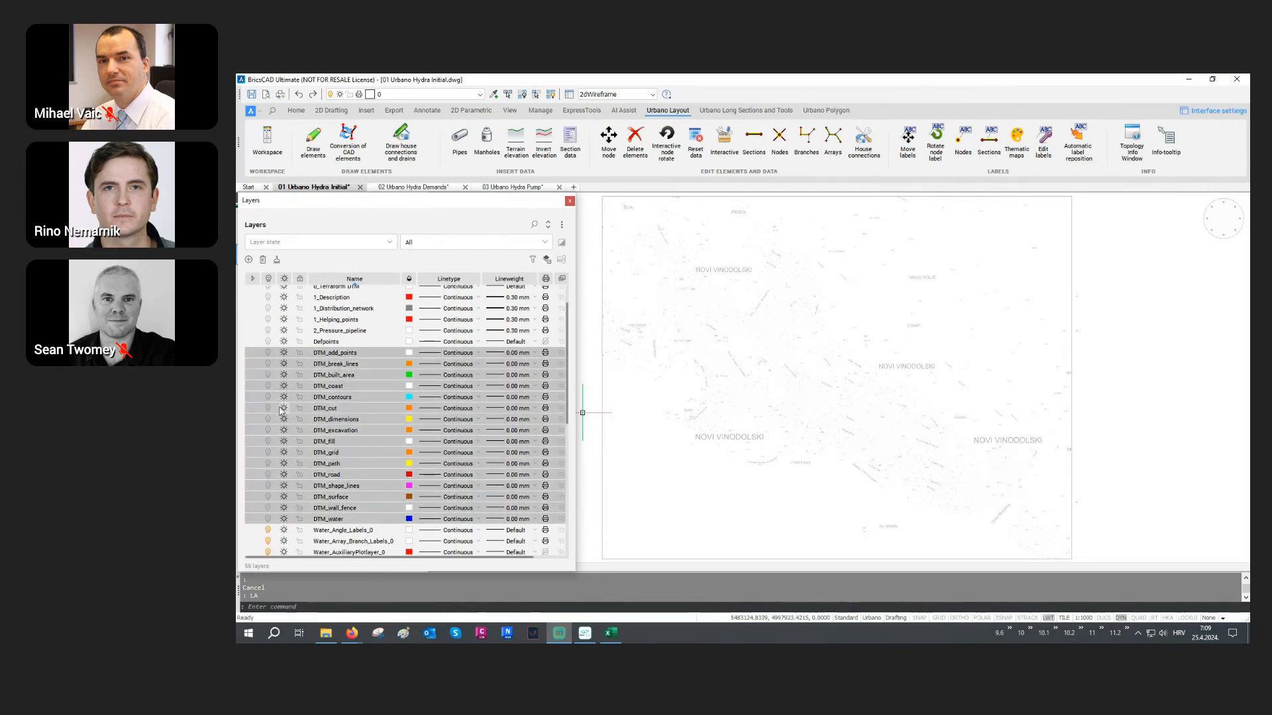
left_click(270, 356)
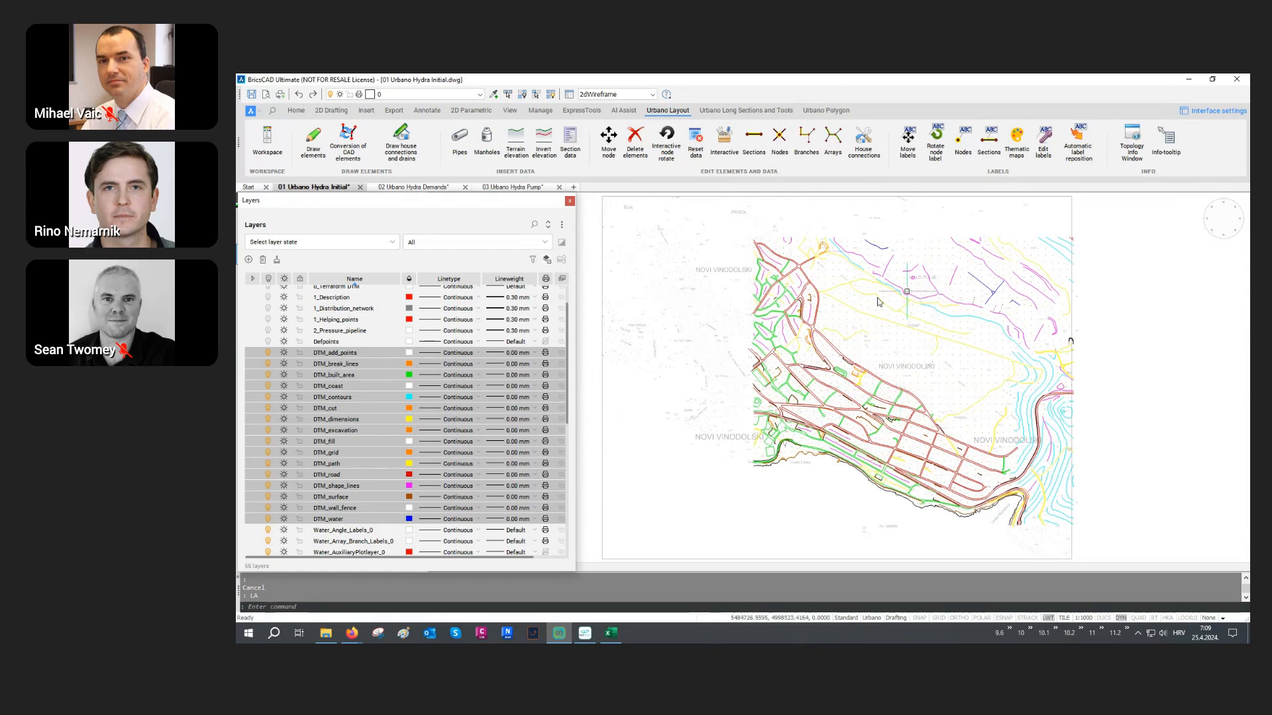
mouse_move(1094, 441)
middle_mouse_down("shift")
mouse_move(1039, 426)
mouse_move(1019, 381)
middle_mouse_up("shift")
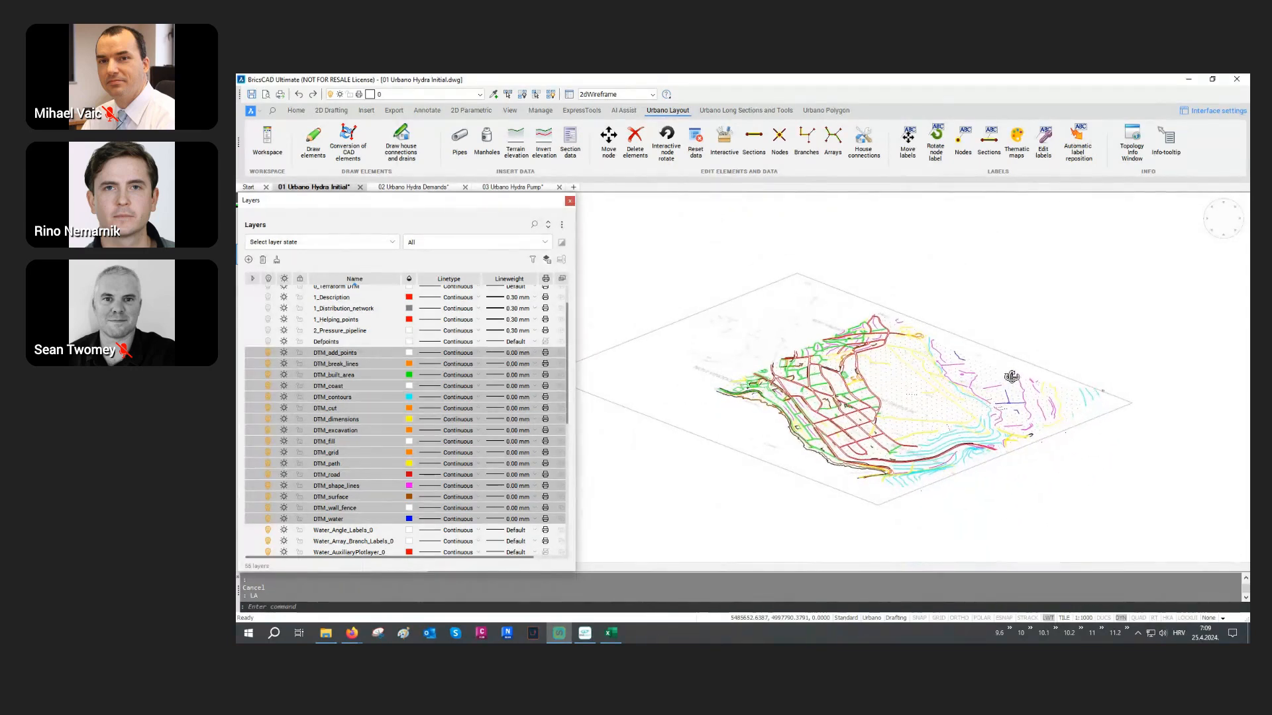
scroll(1025, 461, "up", 2)
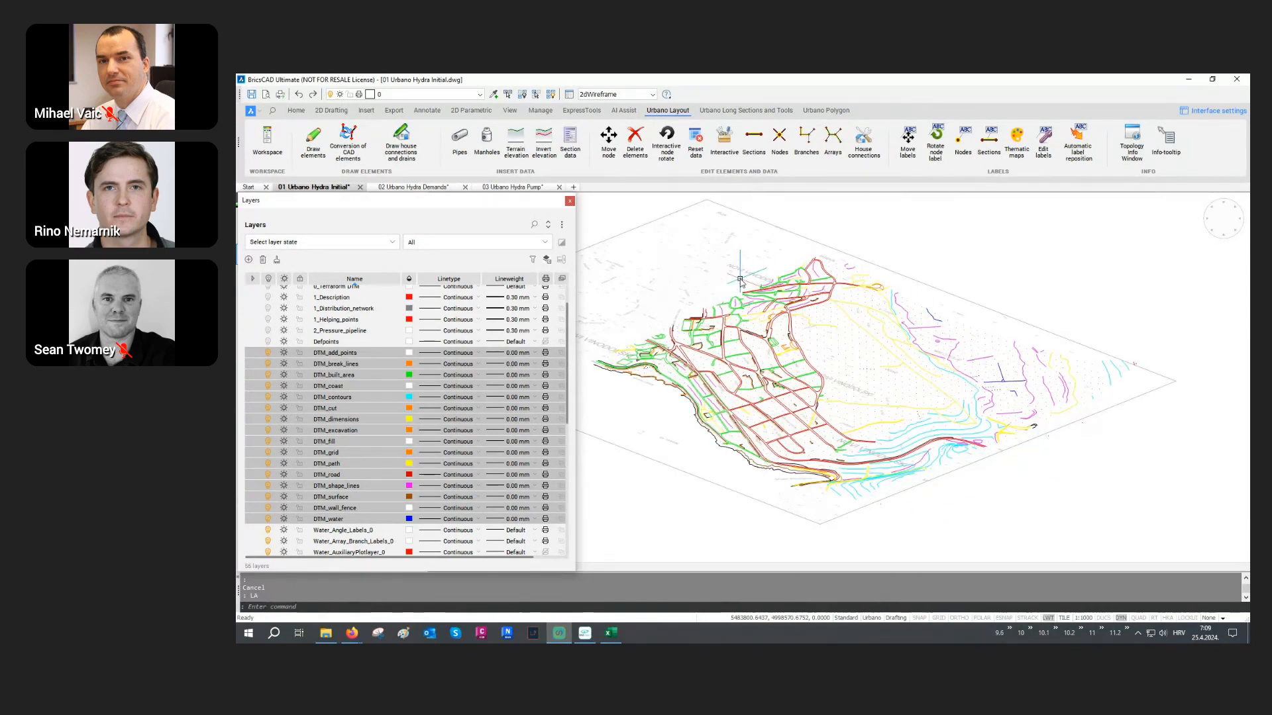
Turn on the 0_BCAD DTM layer, inspect the terrain mesh in 3D and close the layer manager.
scroll(367, 341, "up", 2)
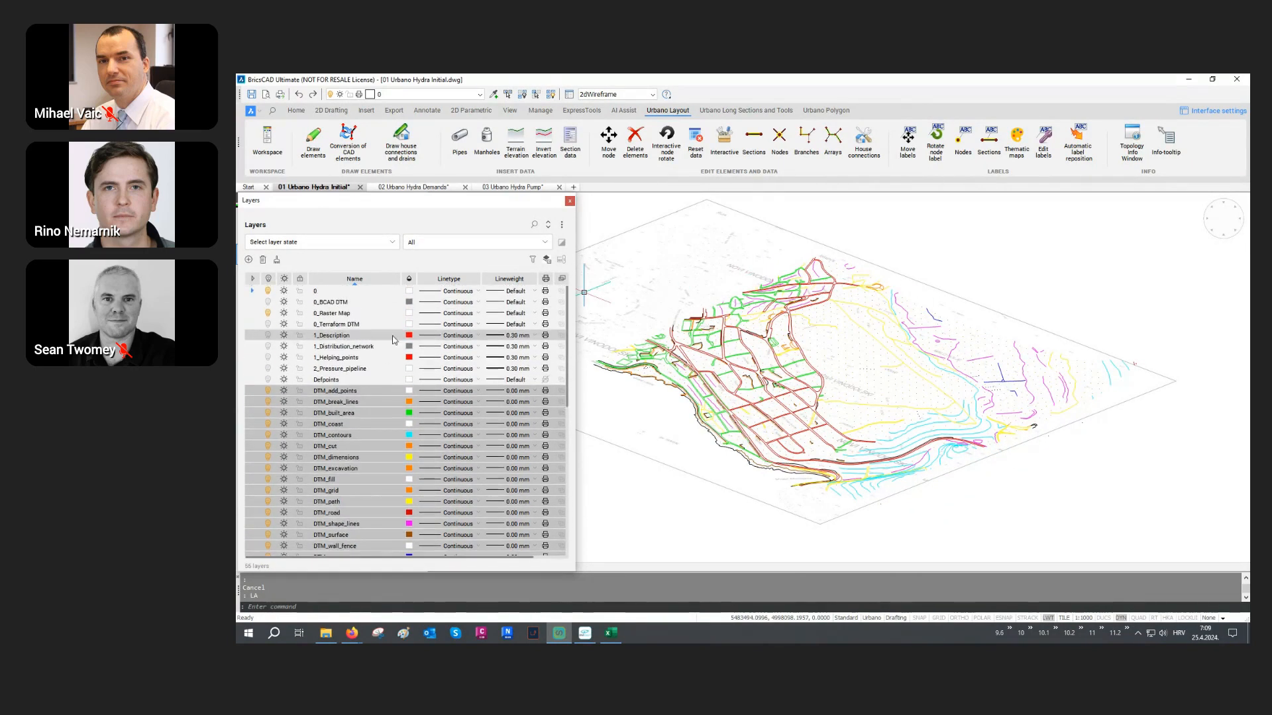
left_click(312, 303)
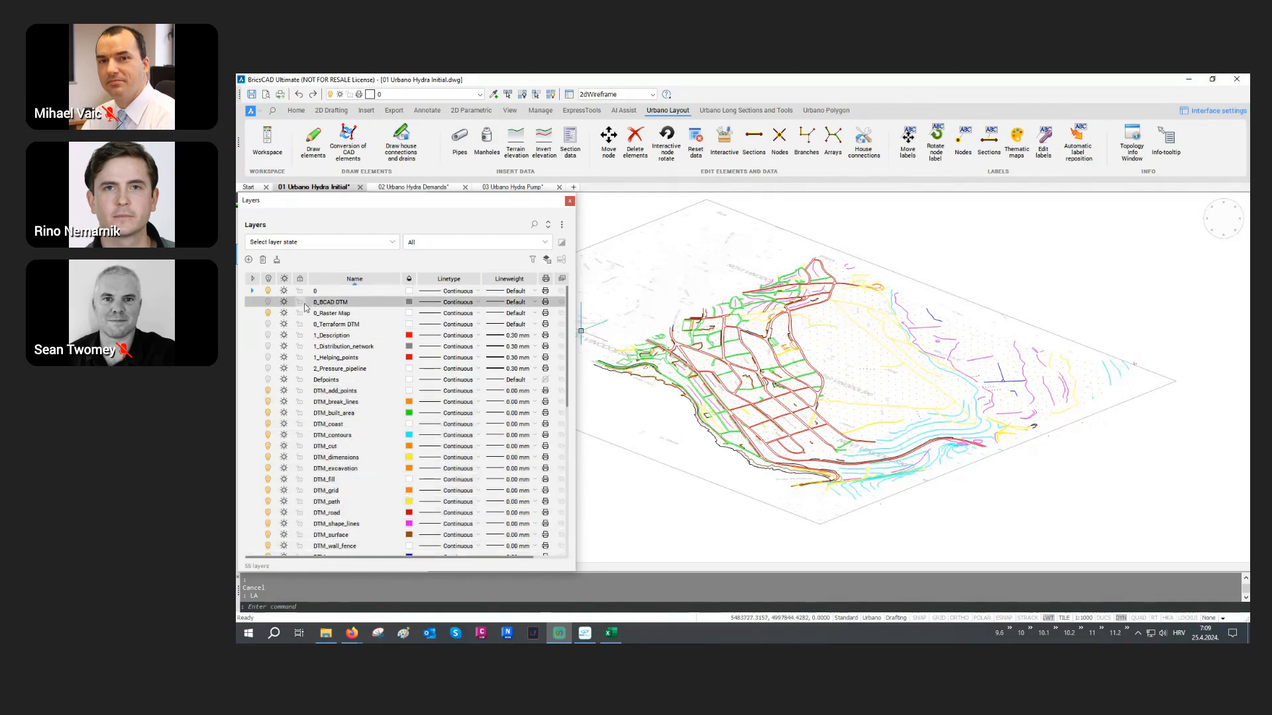
left_click(268, 302)
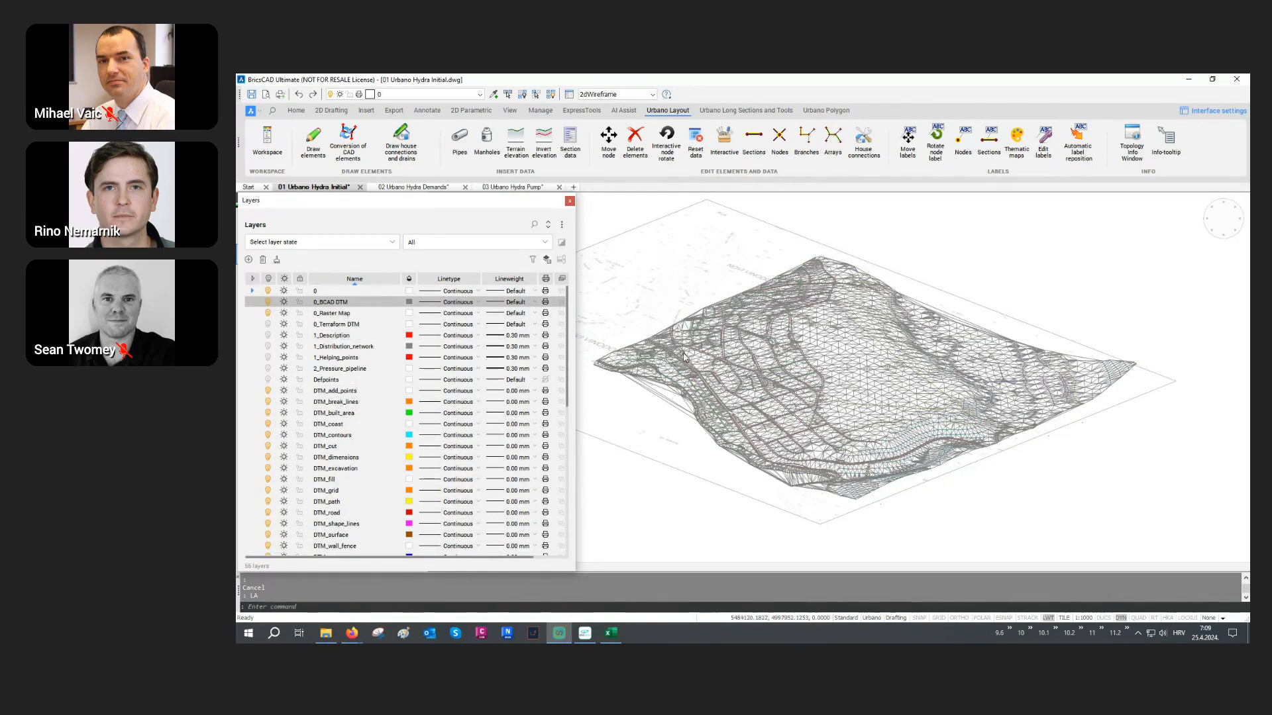
scroll(752, 373, "up", 5)
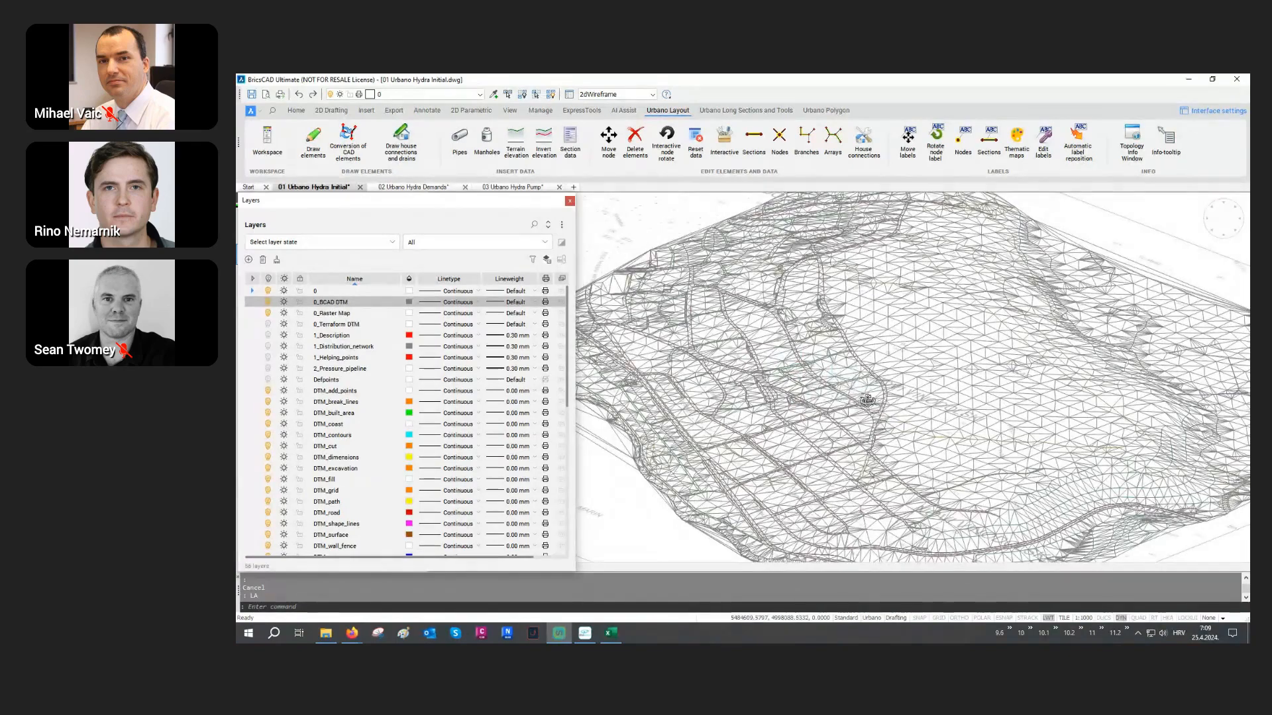
mouse_move(861, 397)
middle_mouse_down("shift")
mouse_move(906, 398)
mouse_move(870, 396)
middle_mouse_up("shift")
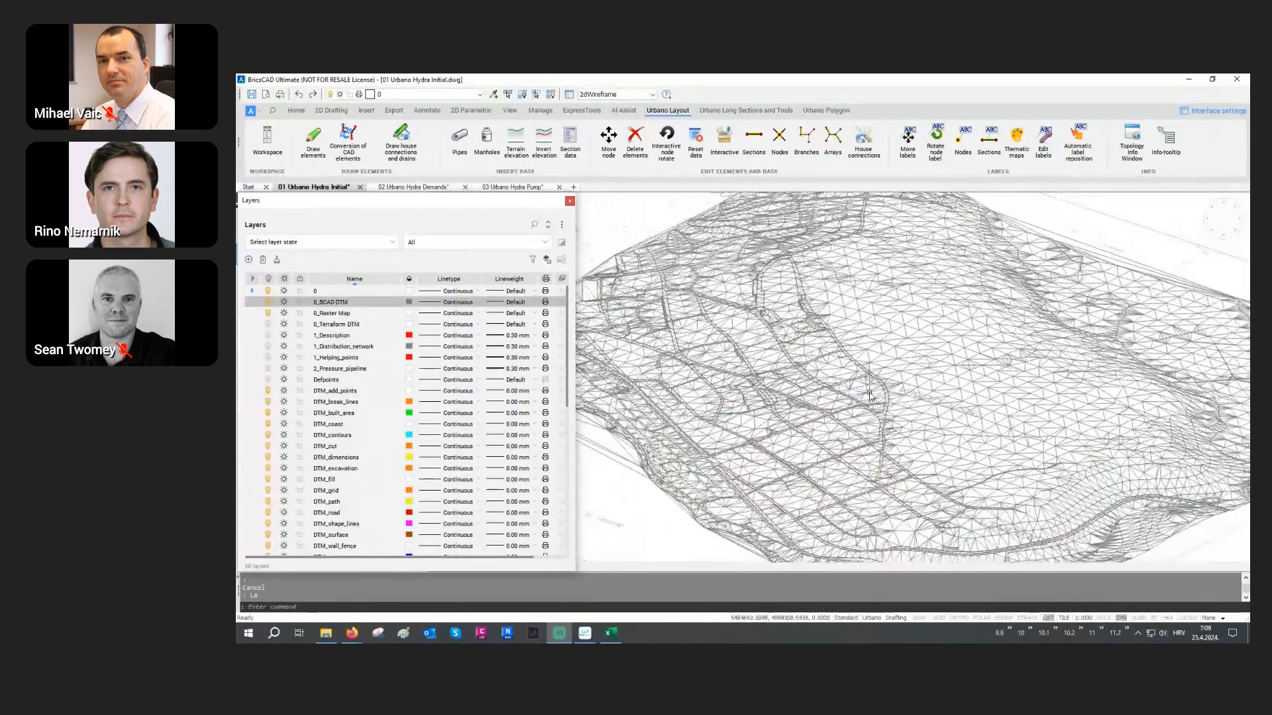
scroll(871, 396, "down", 4)
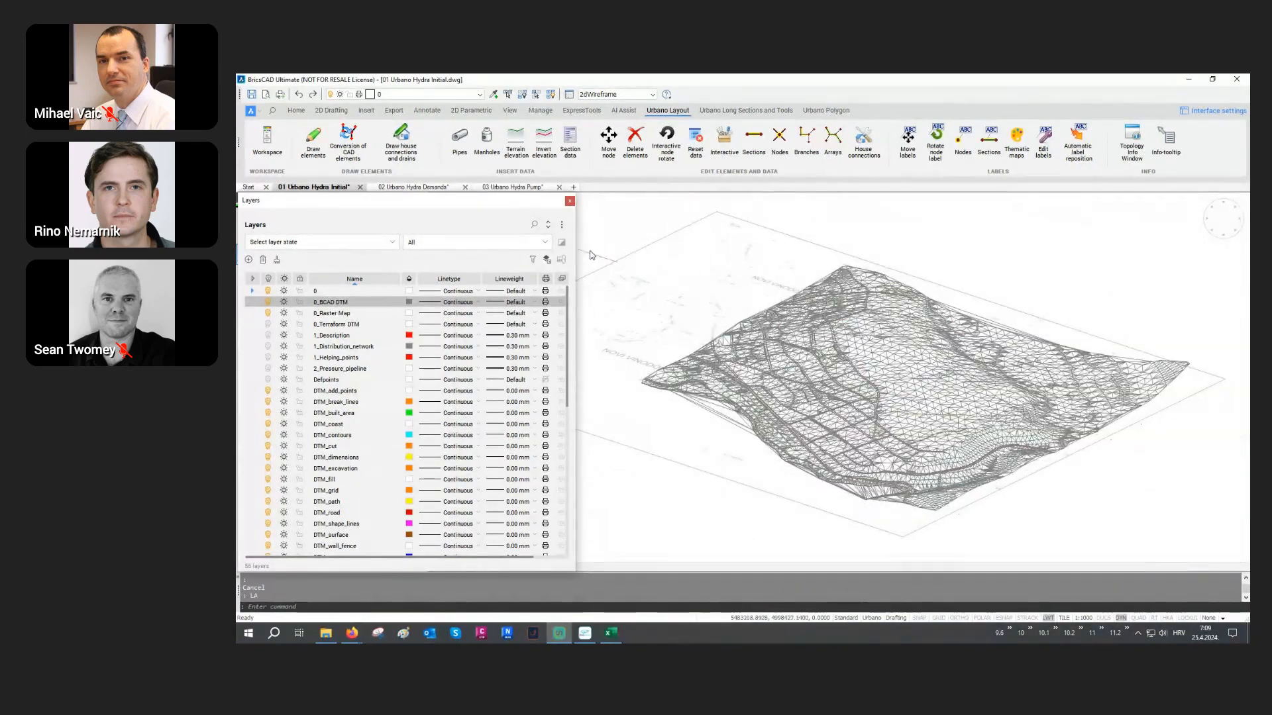
left_click(569, 200)
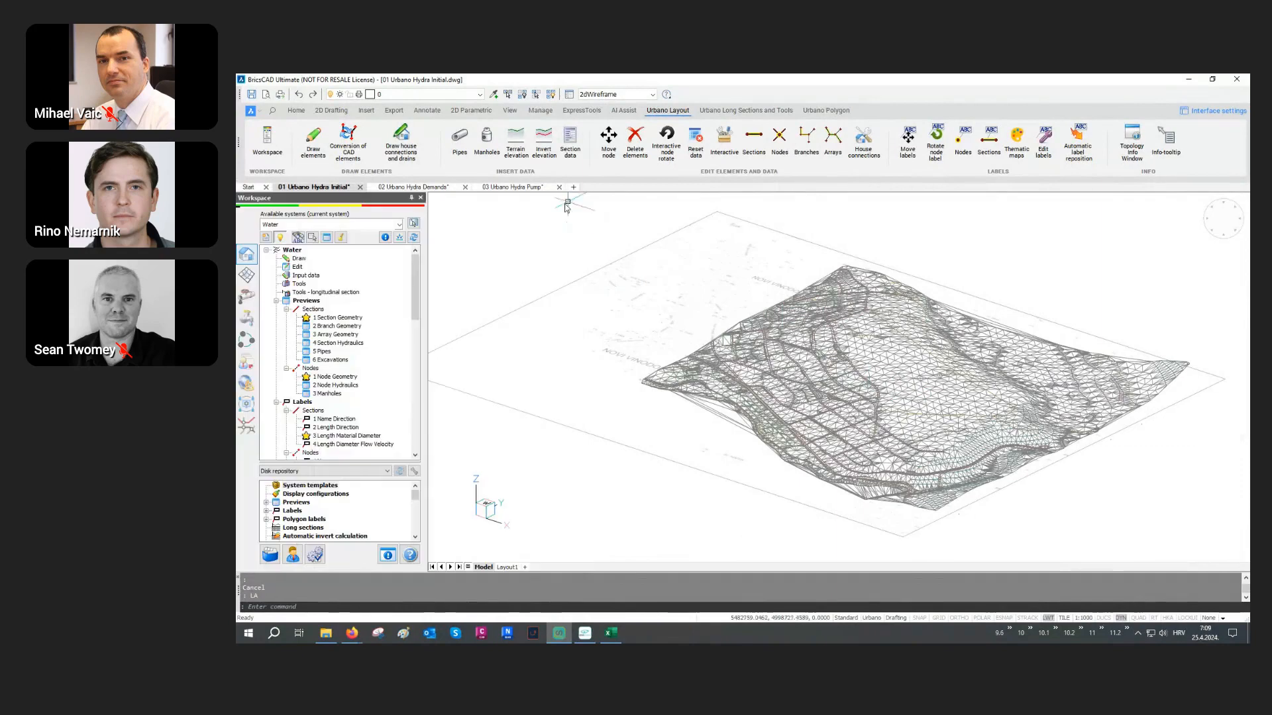
Display the Terraform terrain surface with its existing view style and inspect the surface in 3D.
left_click(246, 275)
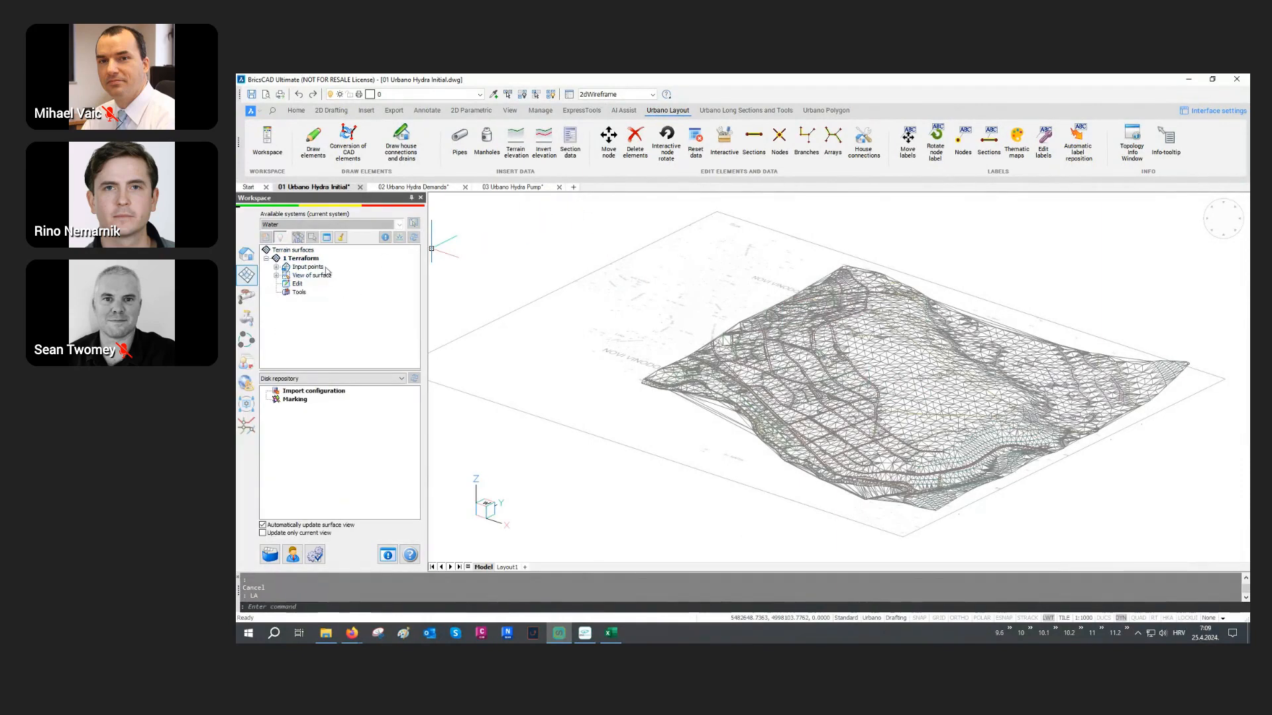
double_click(286, 275)
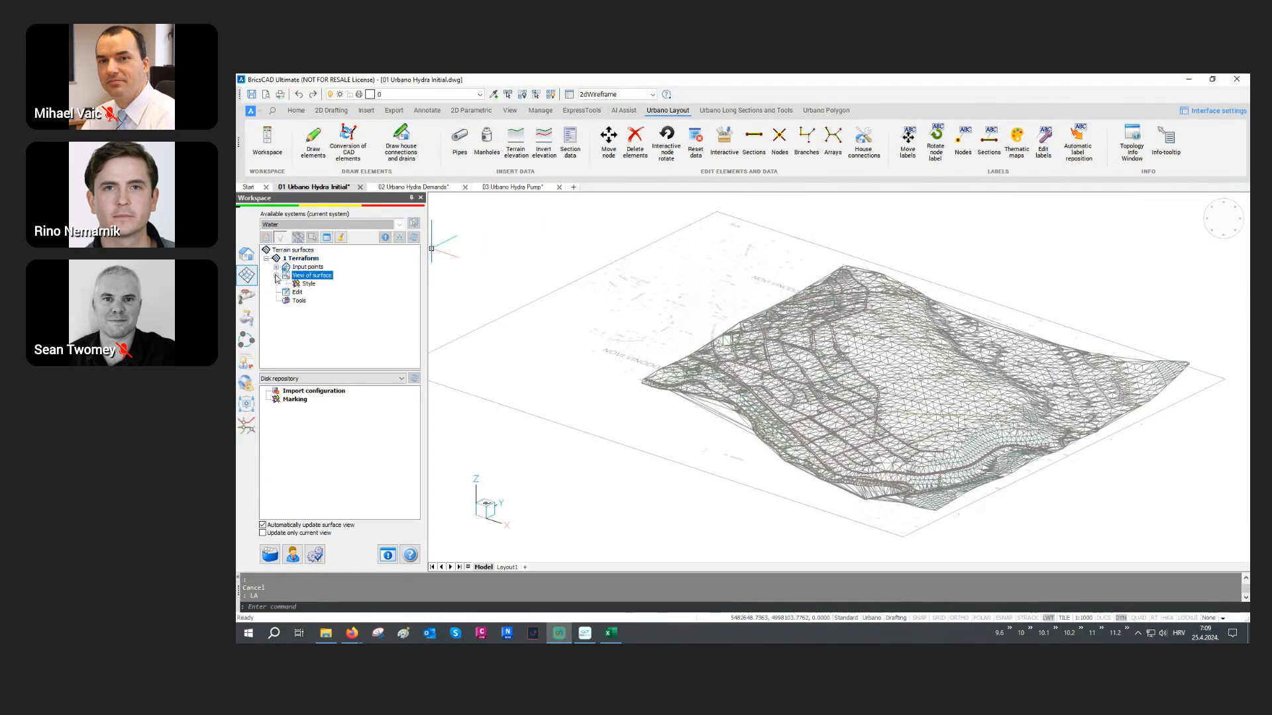
left_click(308, 284)
scroll(949, 392, "up", 4)
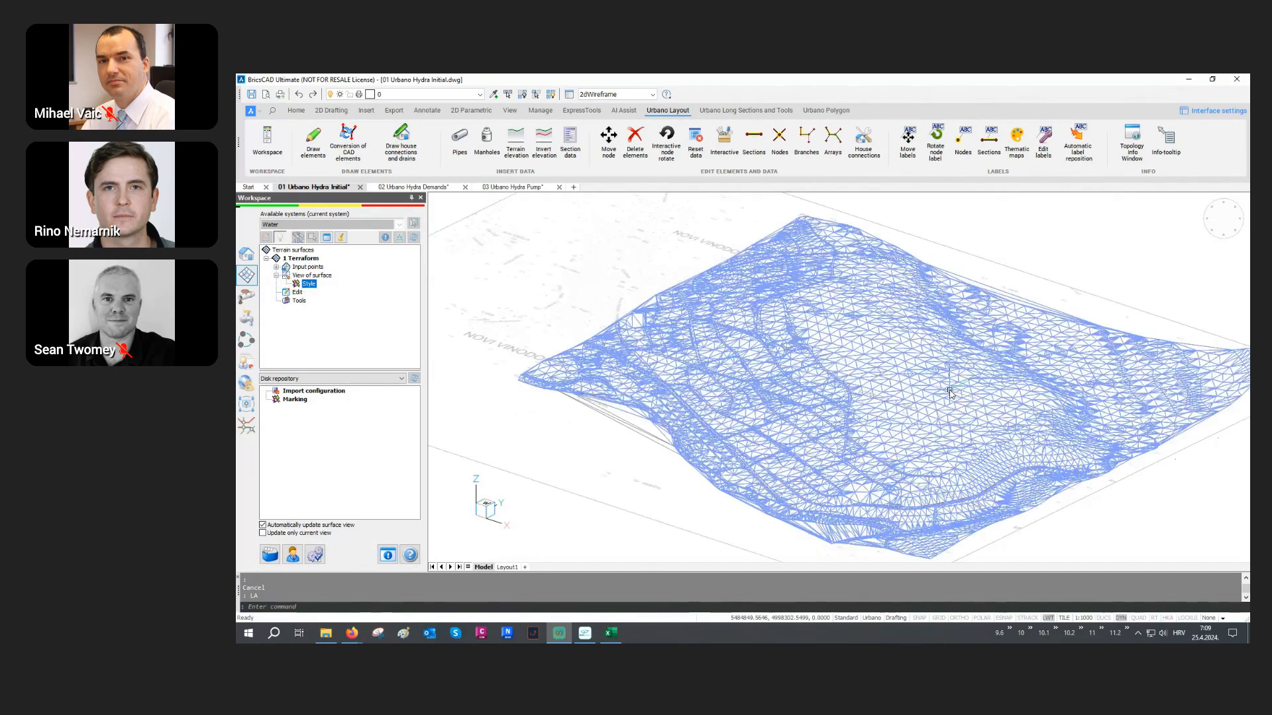
middle_click_drag(926, 414, 896, 383)
scroll(888, 414, "down", 4)
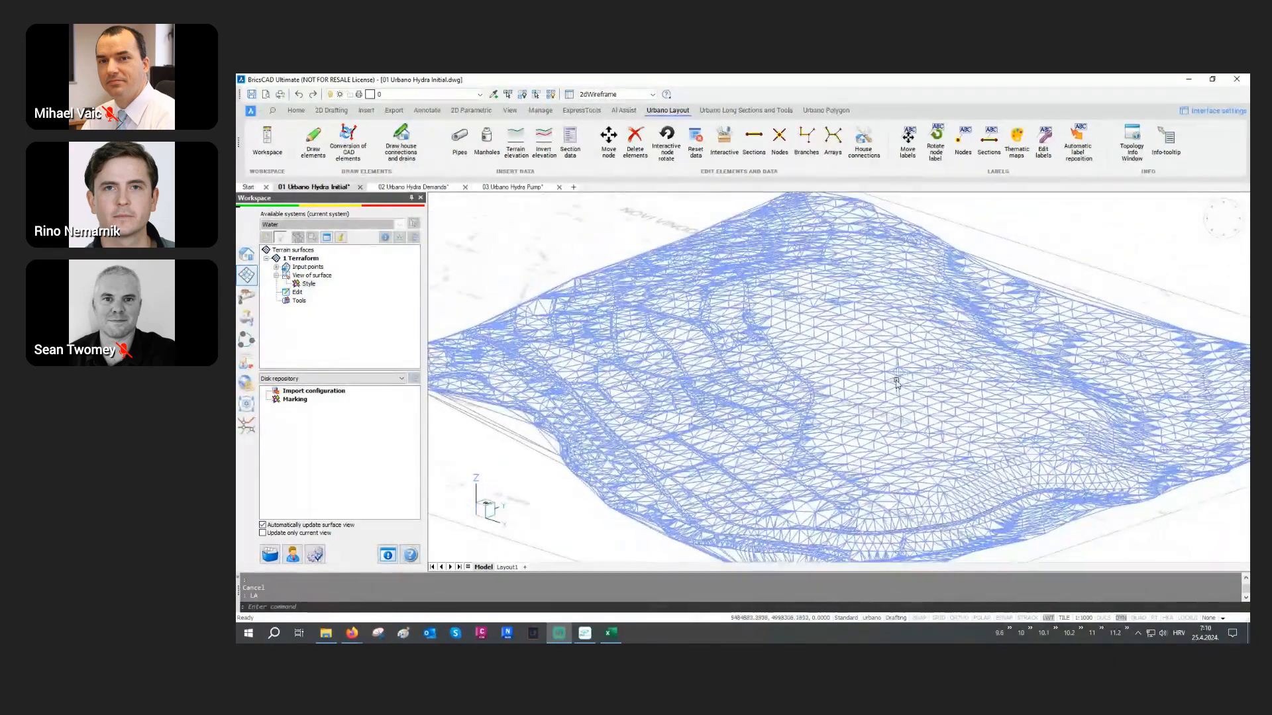
scroll(843, 380, "down", 3)
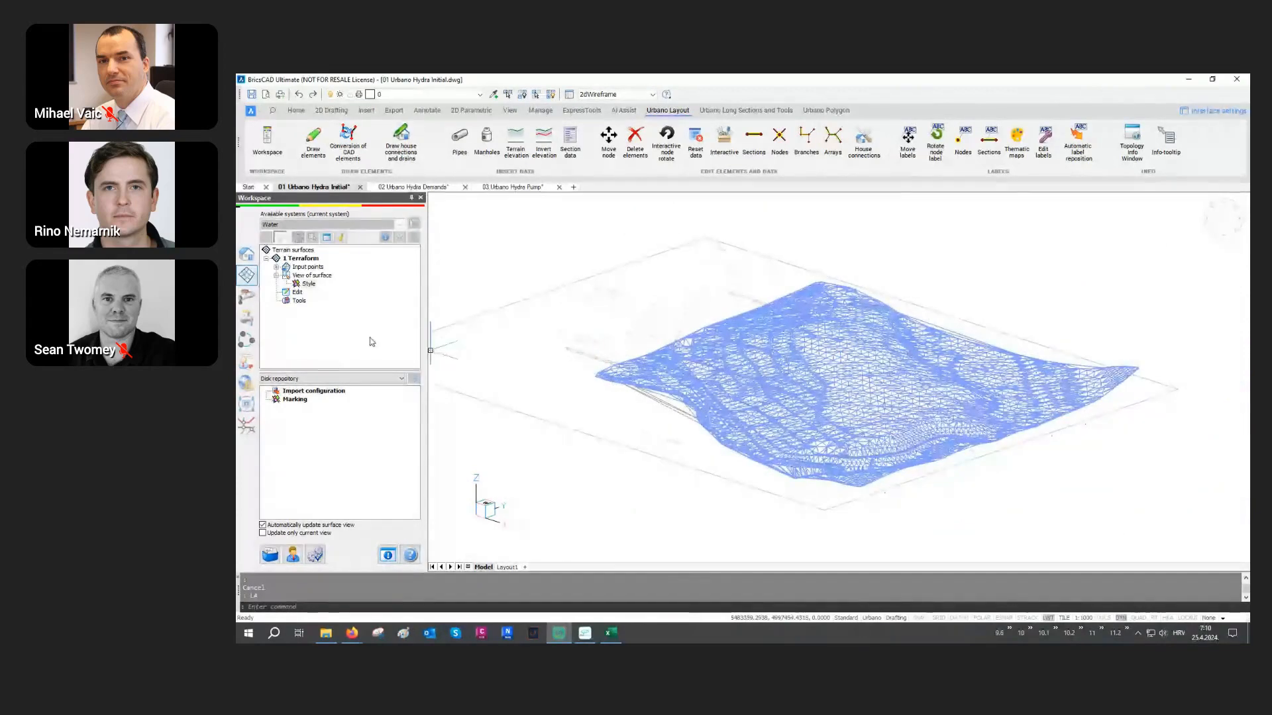
Hide the Terraform surface shown with the view style.
right_click(307, 287)
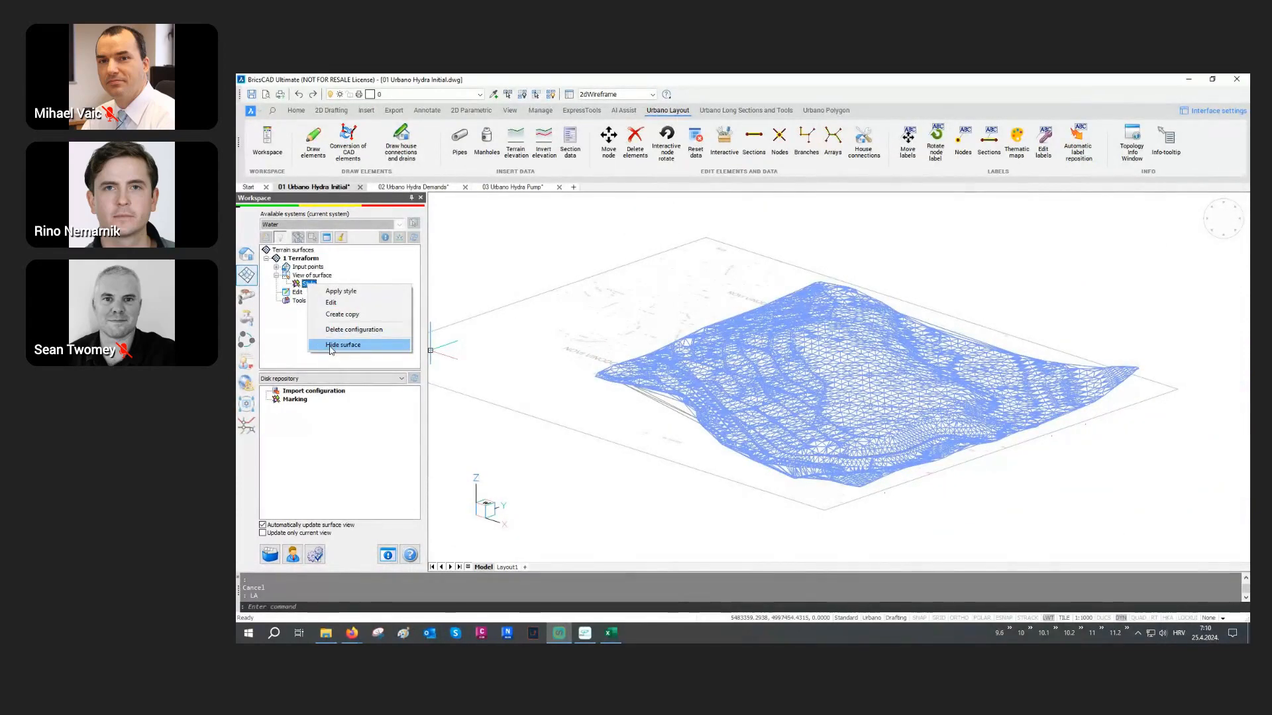
left_click(351, 345)
left_click(310, 285)
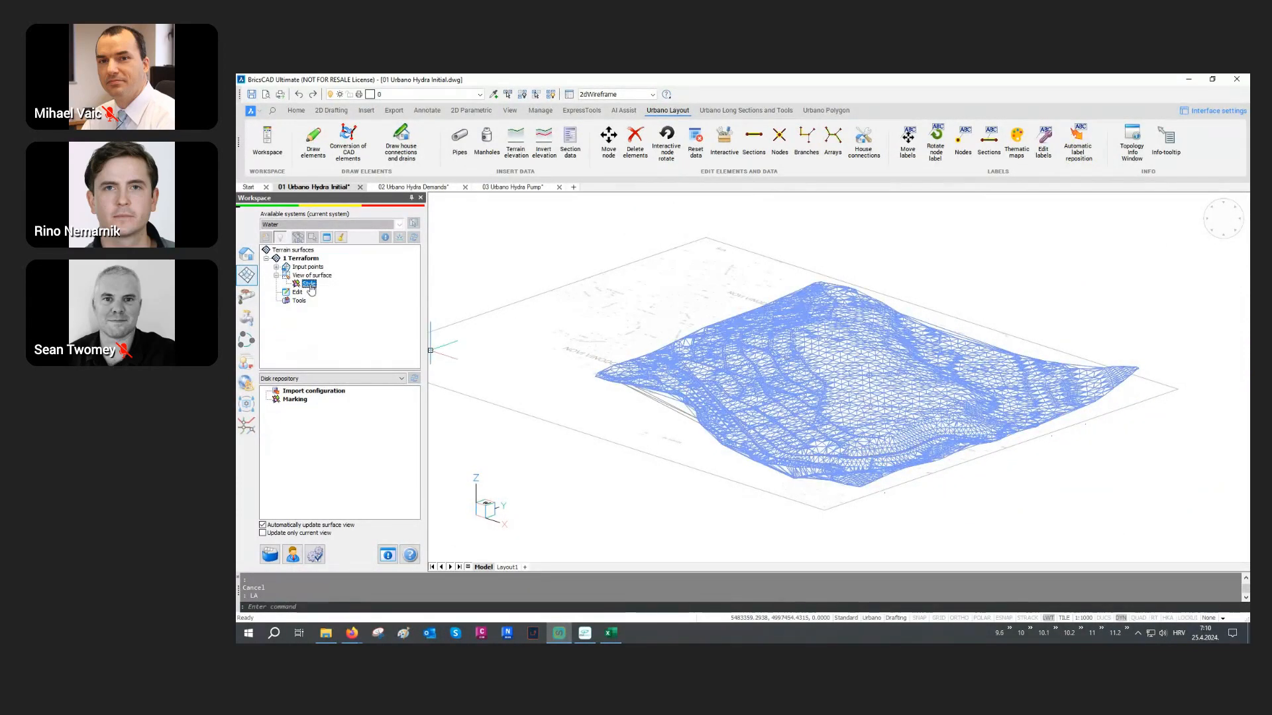
right_click(309, 285)
left_click(338, 345)
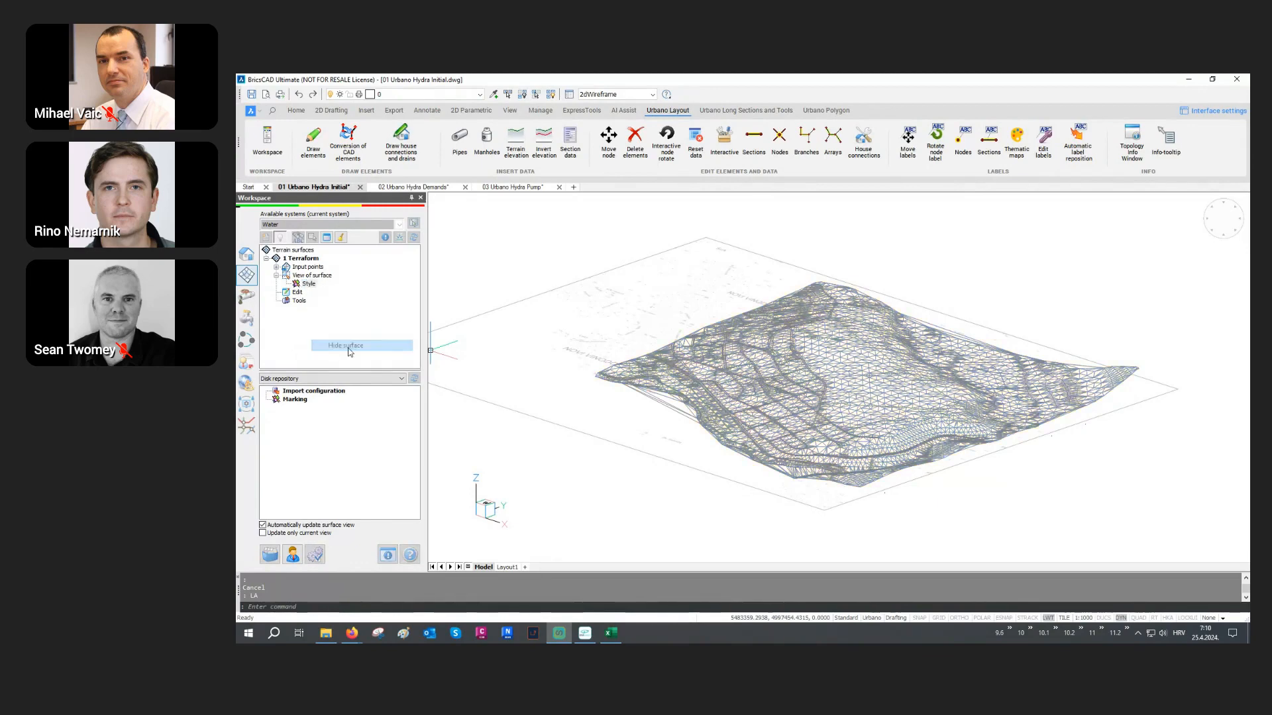
Return the model to the plan view of the current UCS.
left_click(545, 332)
type("pl")
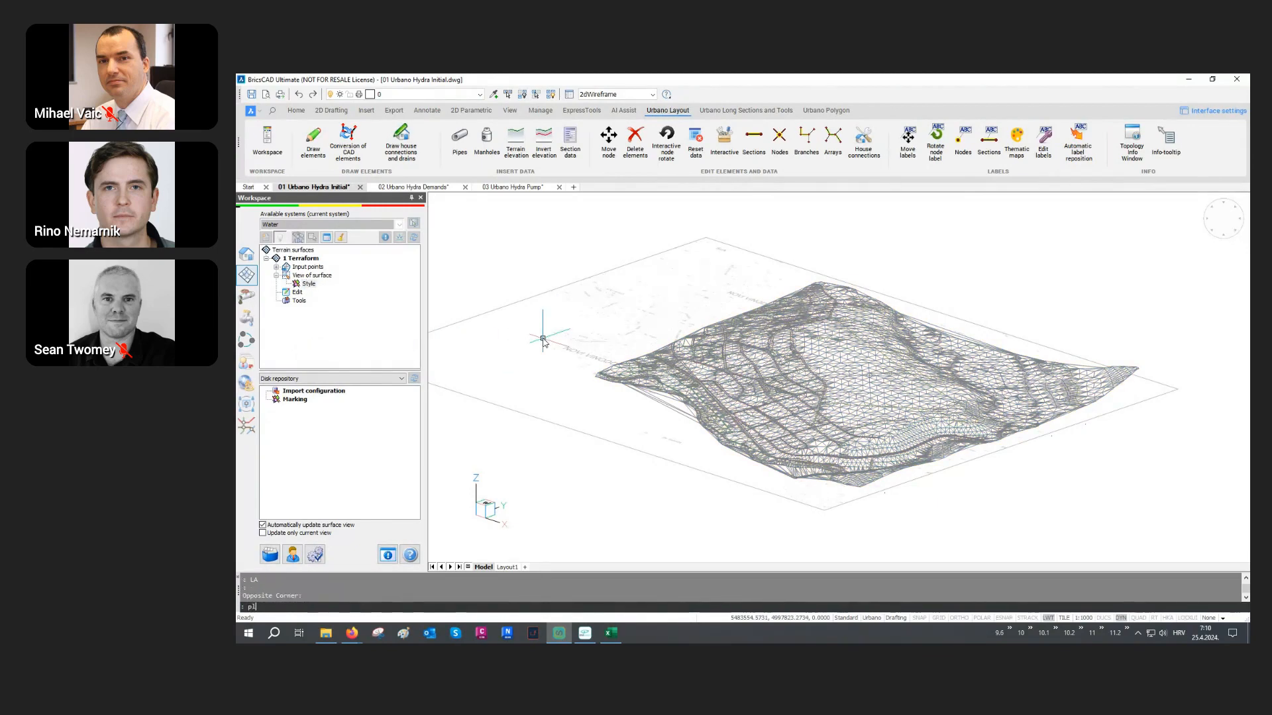
type("an")
key("Return")
key("Return")
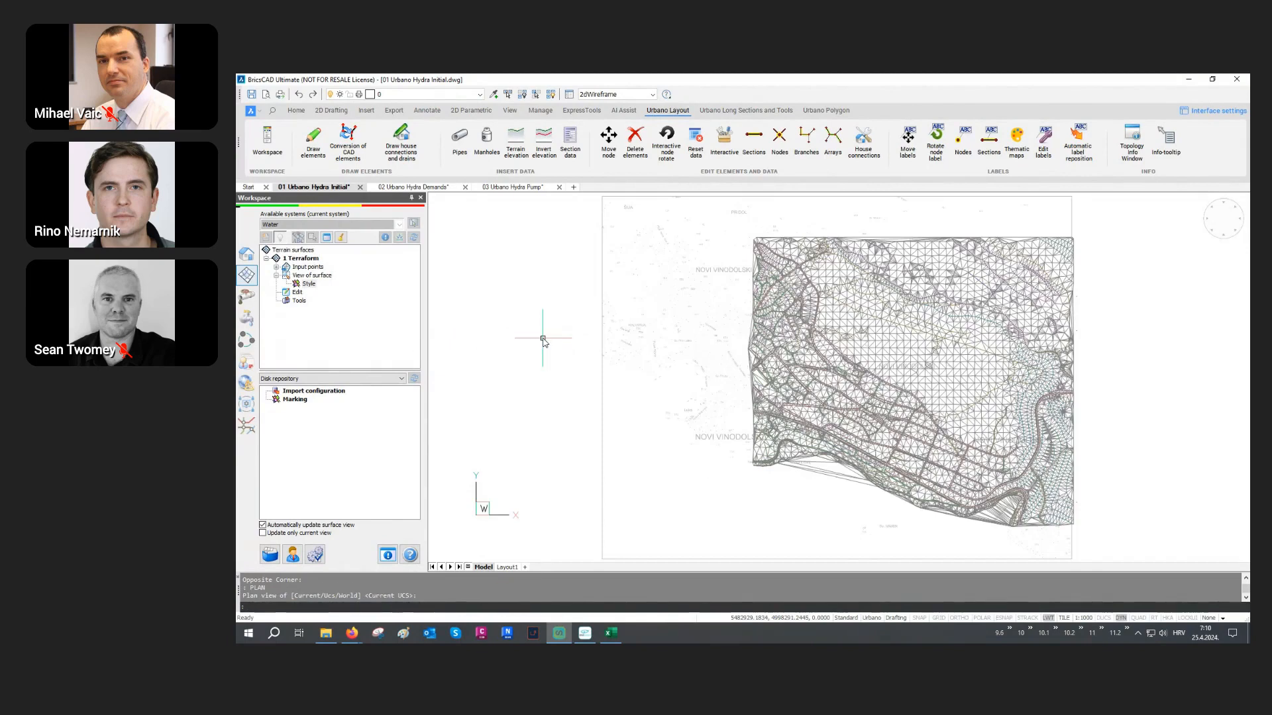
Open the layer manager and turn off the 0_BCAD DTM layer.
left_click(543, 340)
left_click(520, 368)
type("la")
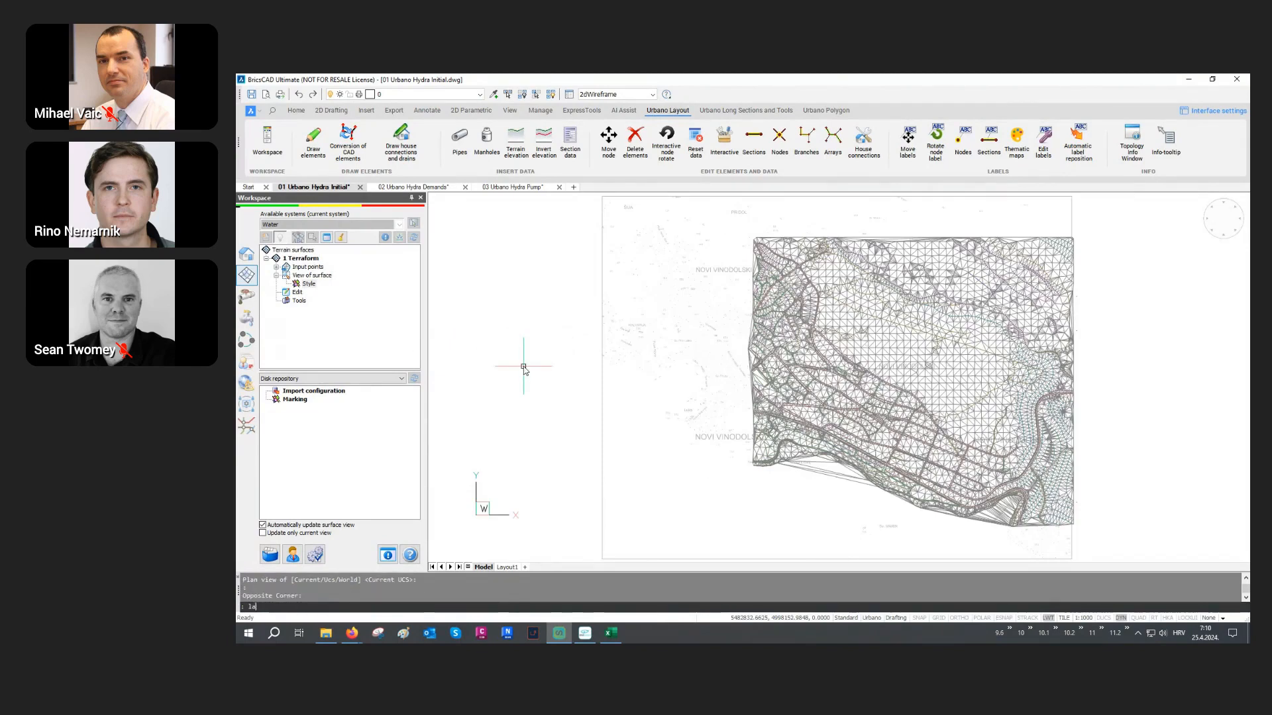
key("Return")
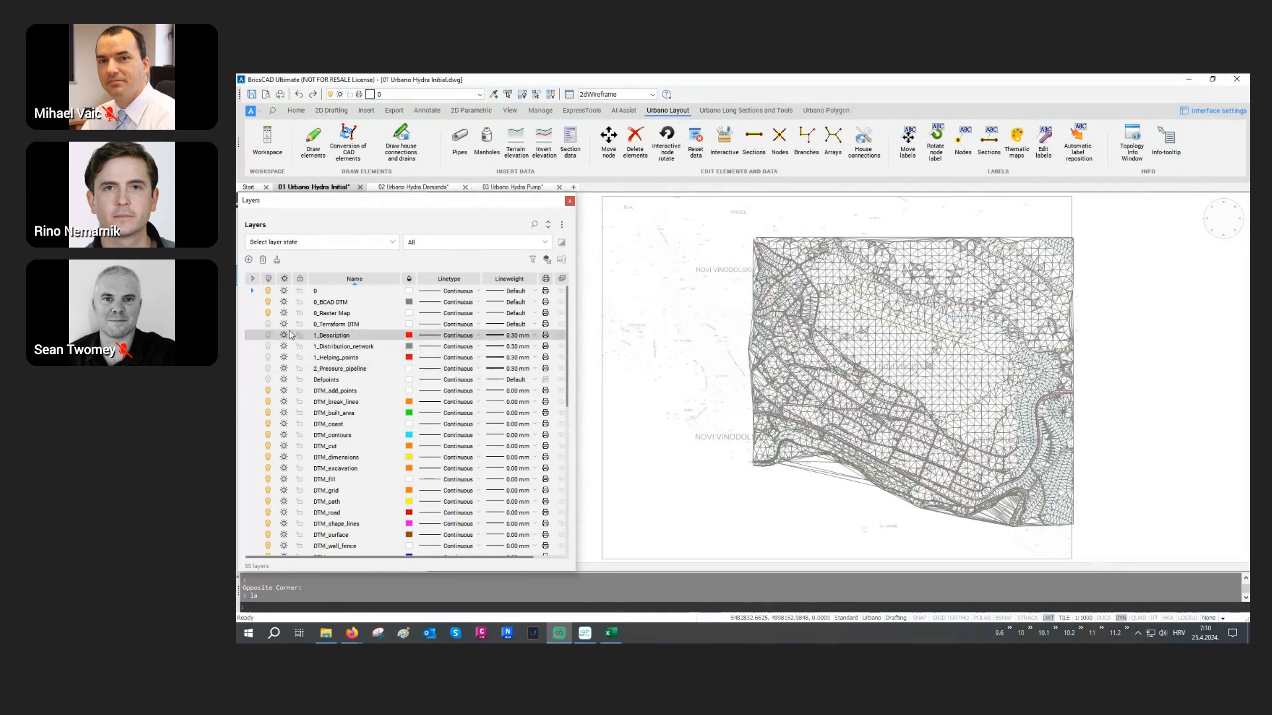
left_click(268, 302)
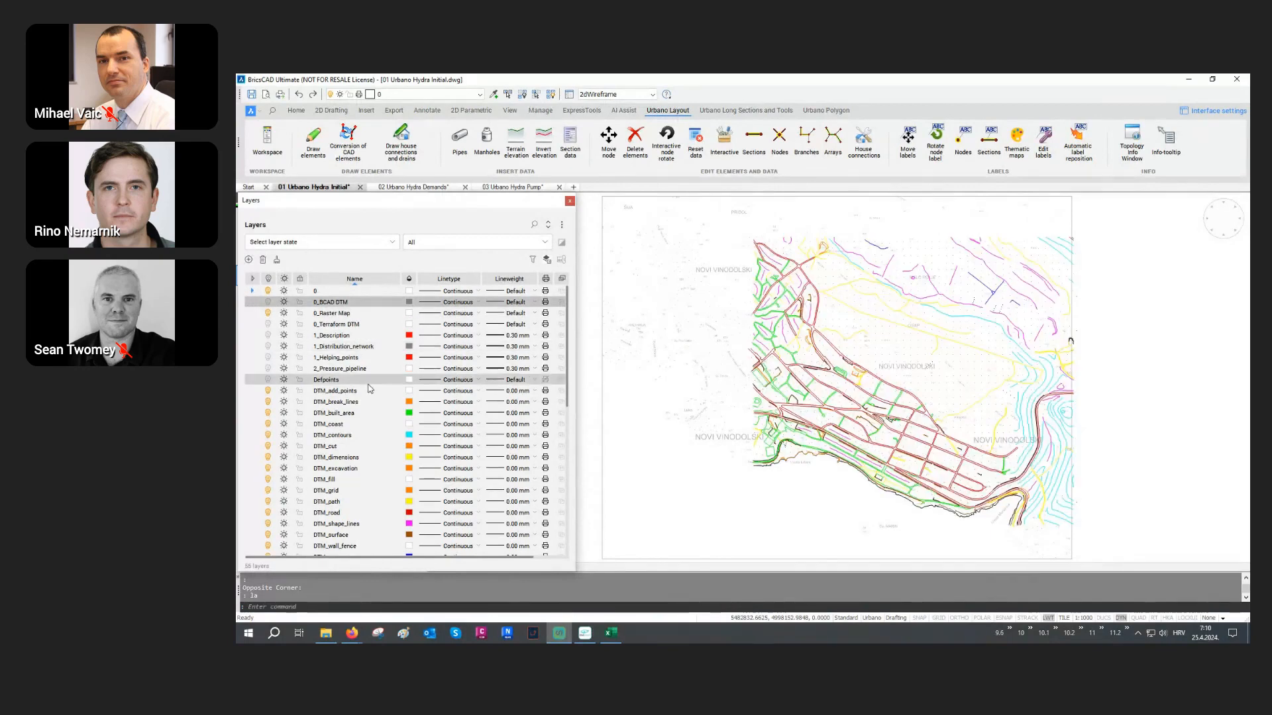
Turn off all layers from DTM_add_points to DTM_water.
scroll(341, 360, "down", 2)
left_click(339, 353)
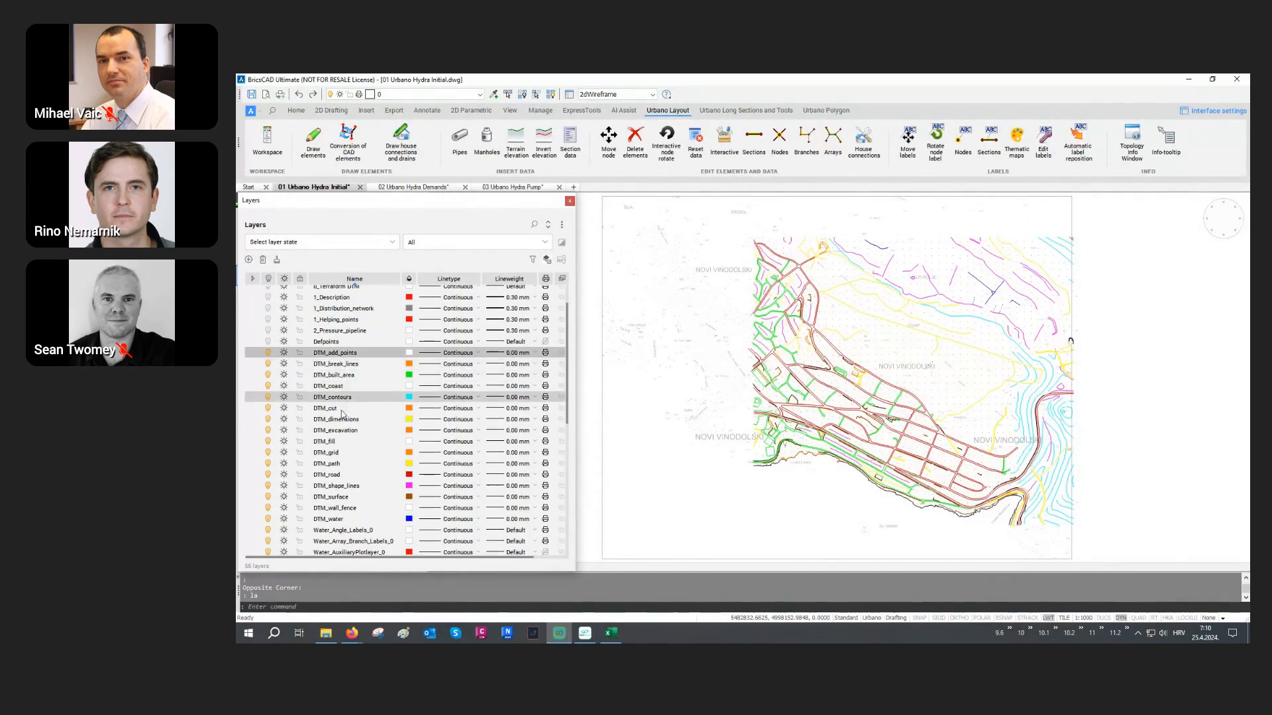
left_click(338, 520, "shift")
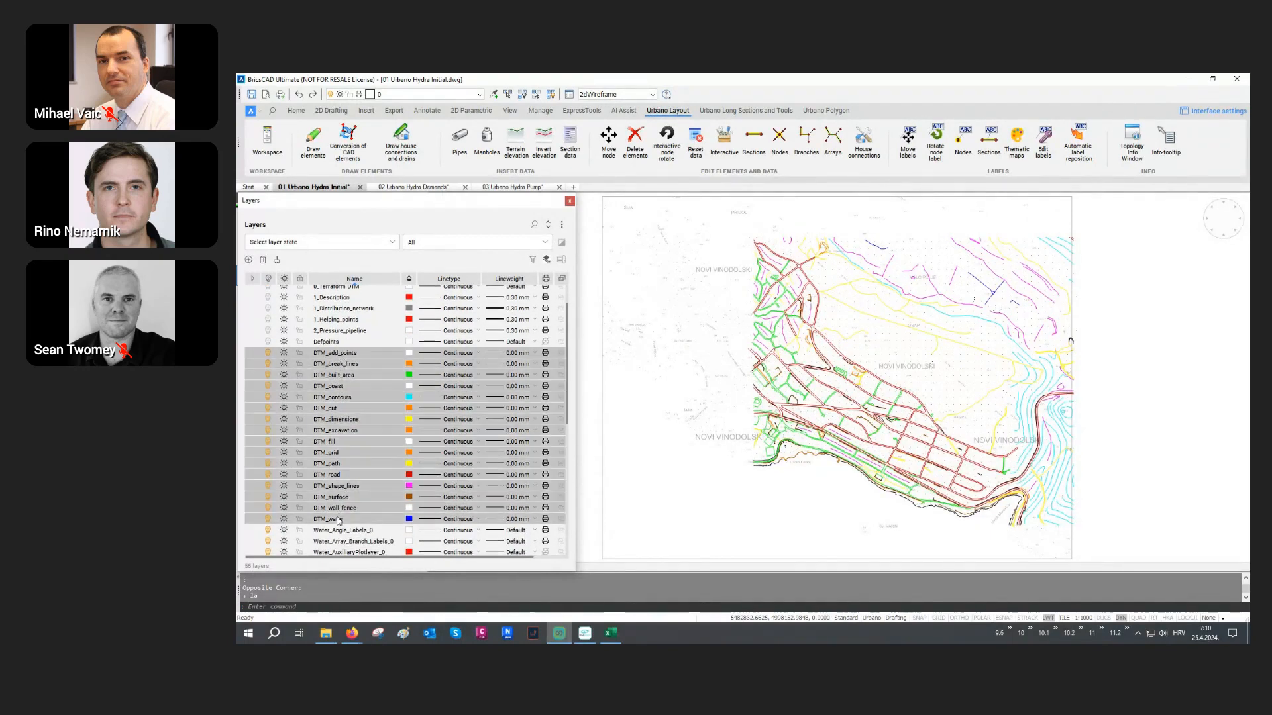
left_click(269, 356)
Turn on the 1_Description, 1_Distribution_network and 1_Helping_points layers, close the layer manager and center the distribution network.
scroll(291, 360, "up", 2)
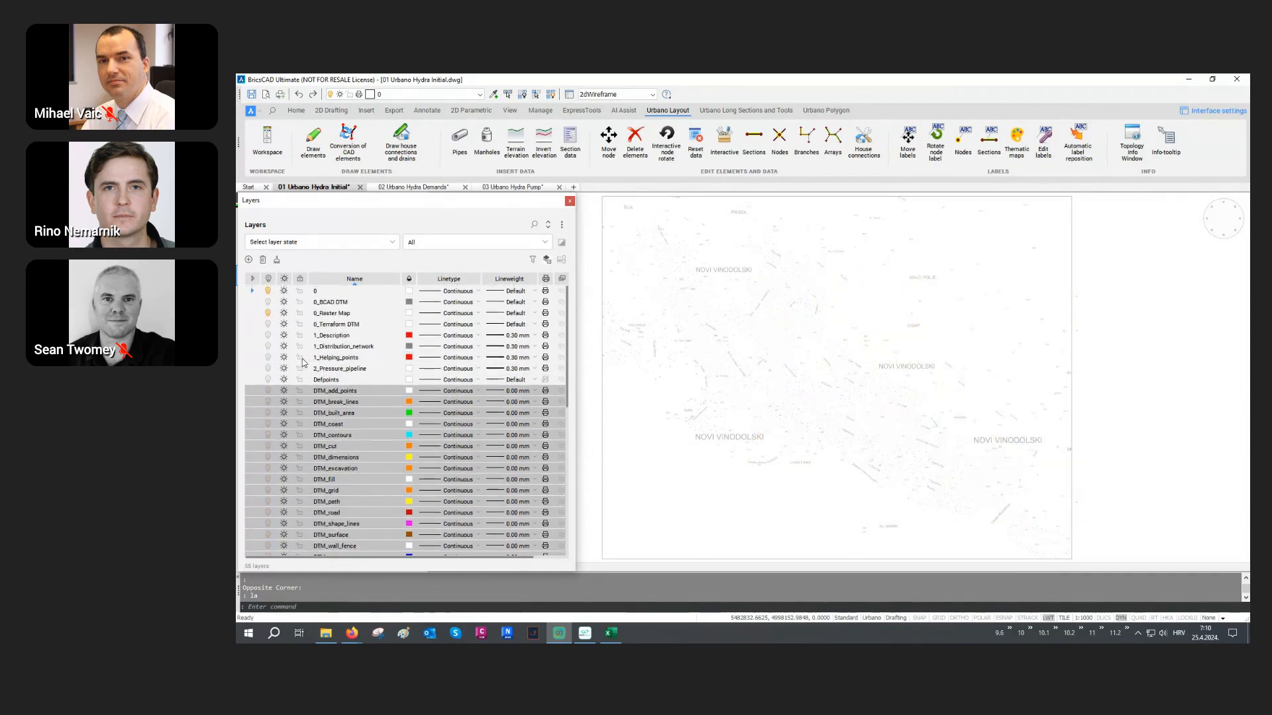
left_click_drag(321, 335, 325, 361)
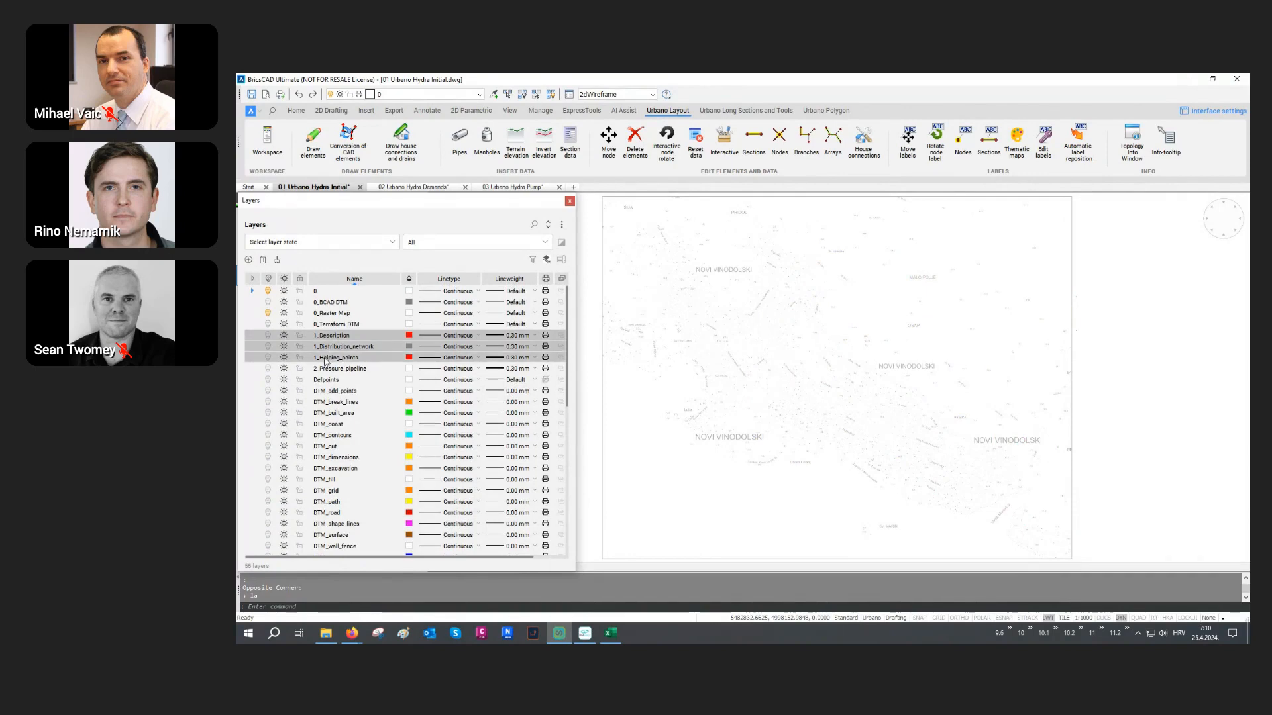
left_click(269, 338)
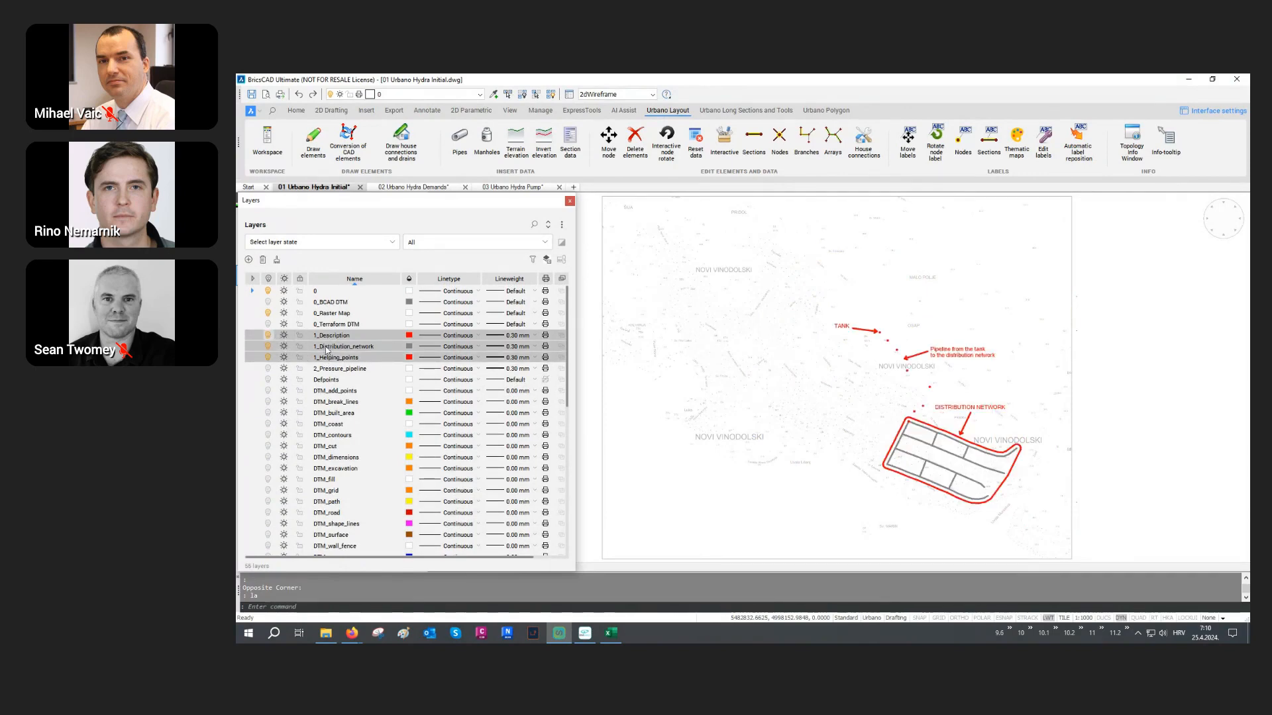
left_click(570, 200)
middle_click_drag(1038, 418, 944, 394)
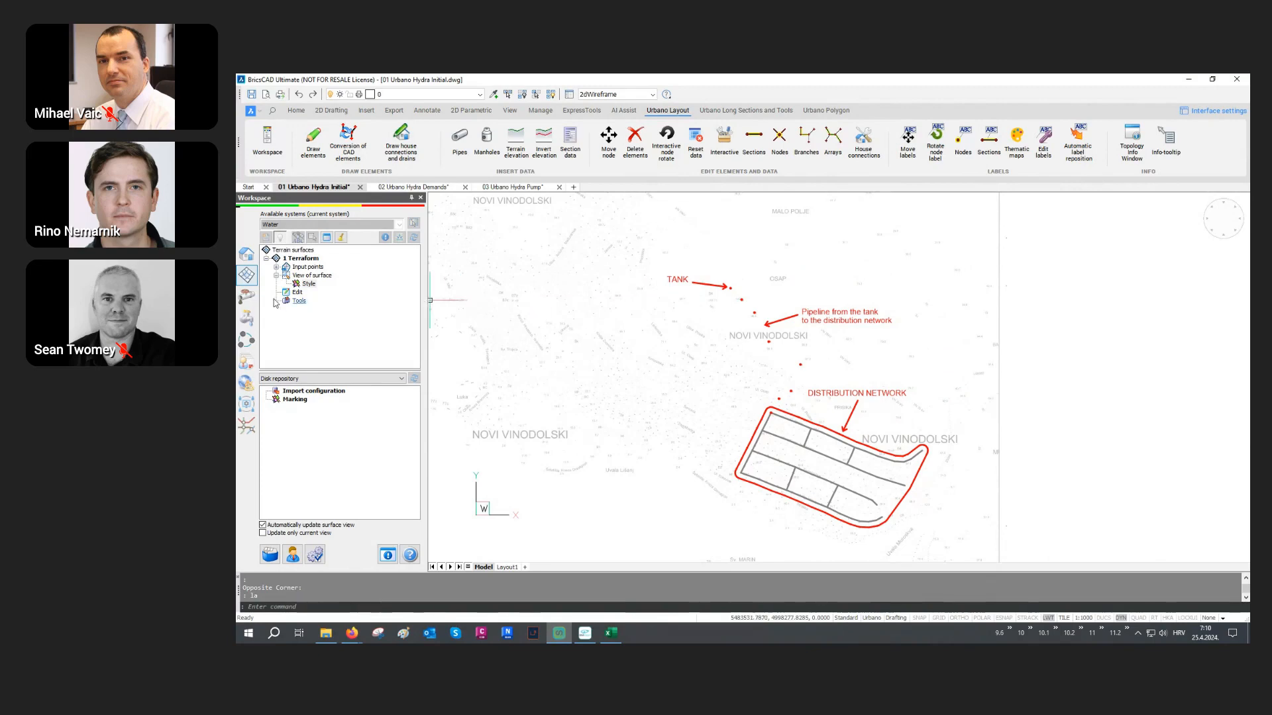
Start the Google Maps import for the Water system and set the coordinate system to MGI 1901 / Balkans zone 5.
left_click(249, 257)
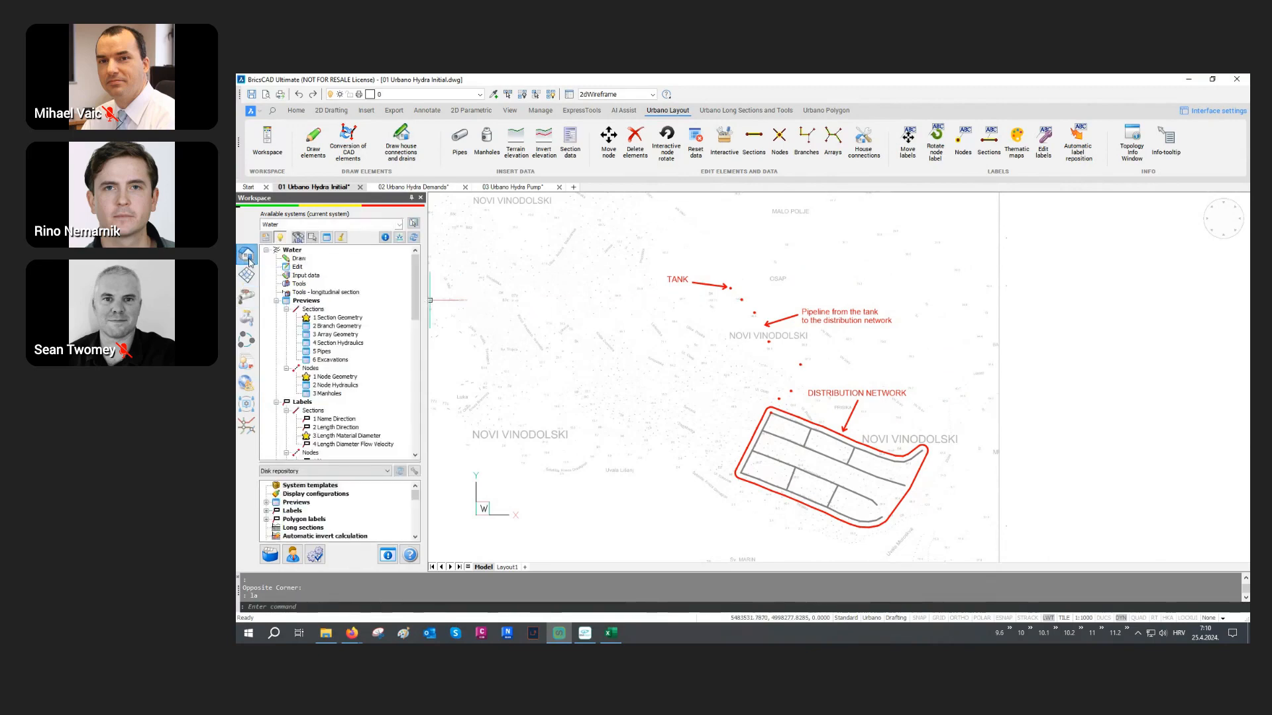
right_click(299, 284)
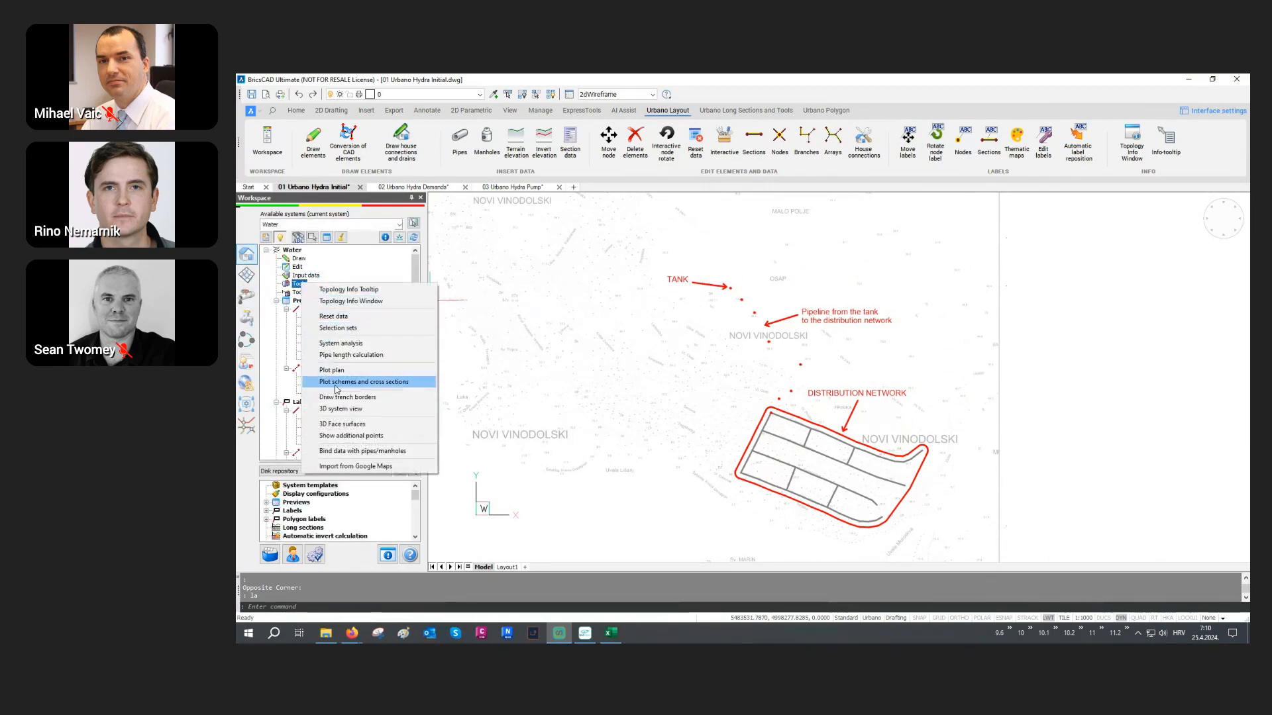
left_click(351, 469)
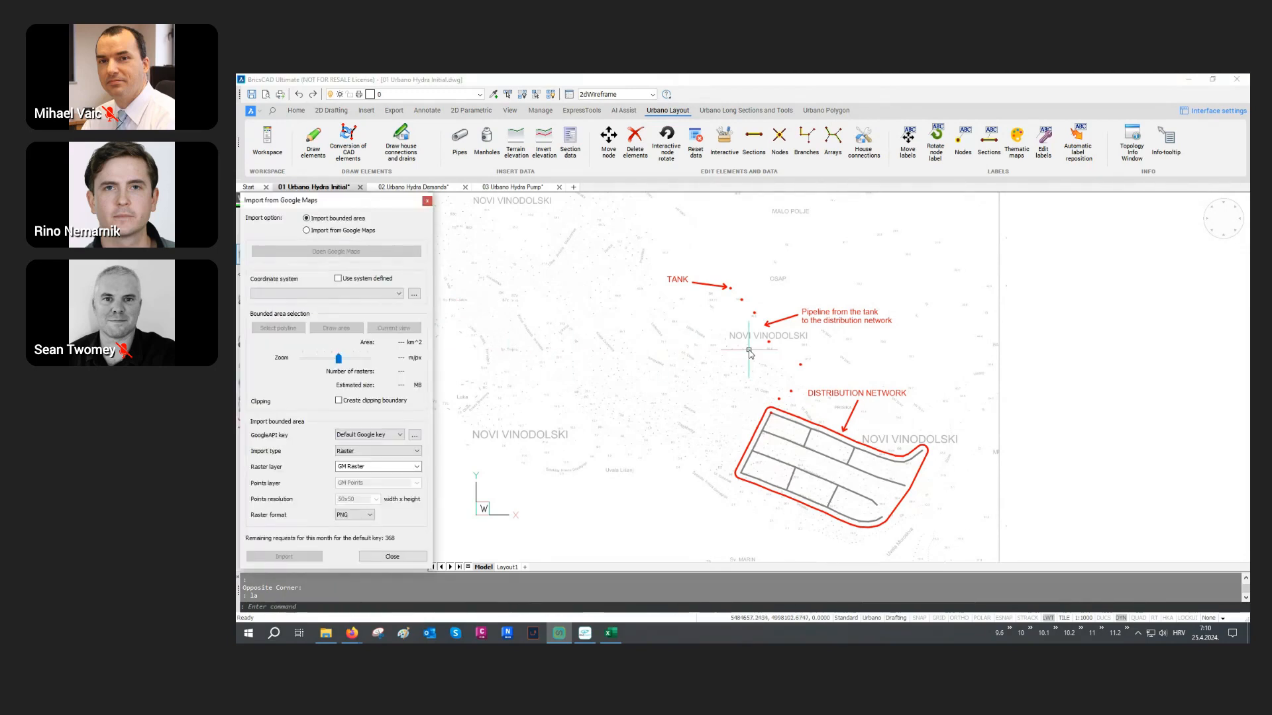
left_click(279, 294)
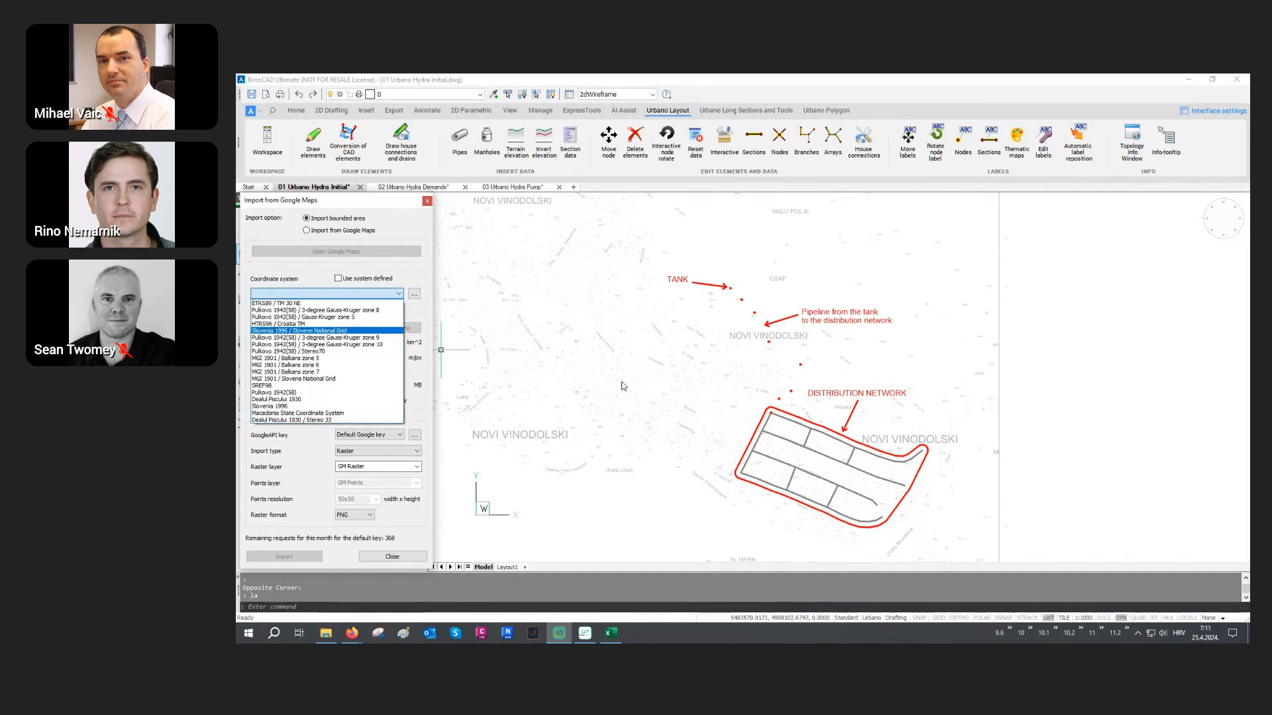
left_click(321, 360)
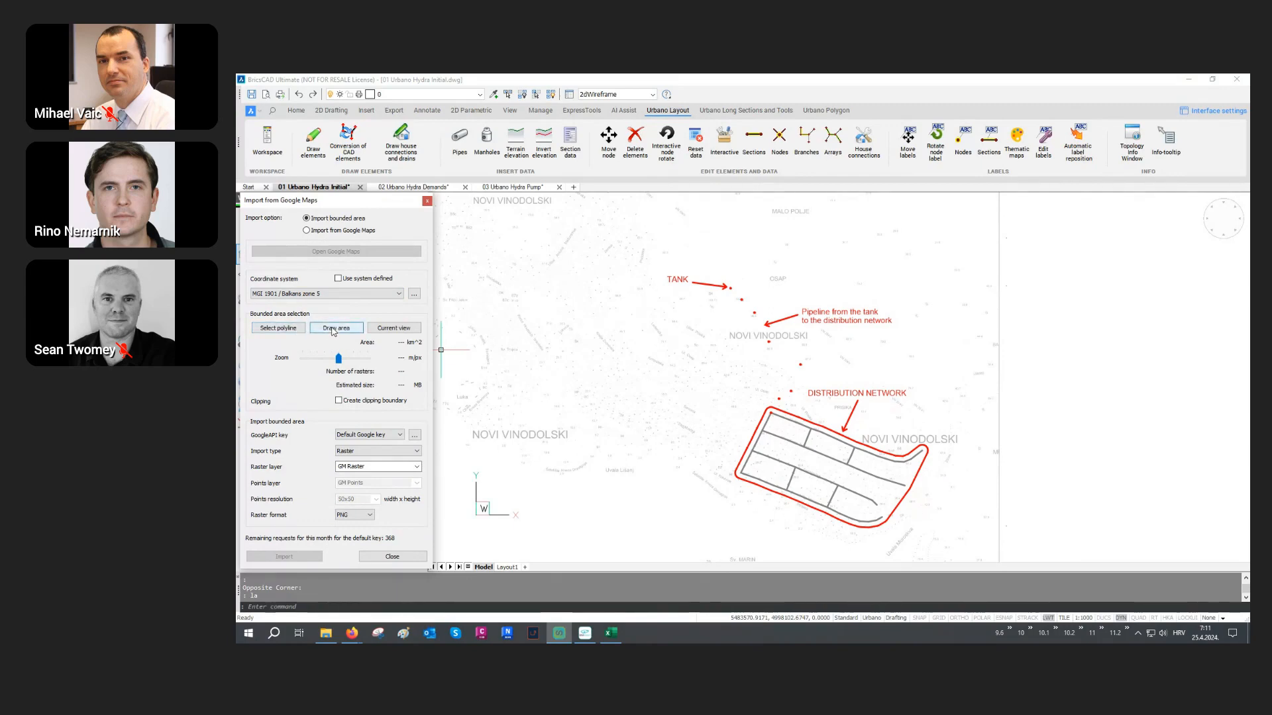
Draw the bounded import area as a polygon enclosing the tank, the pipeline route and the distribution network.
left_click(333, 328)
left_click(642, 307)
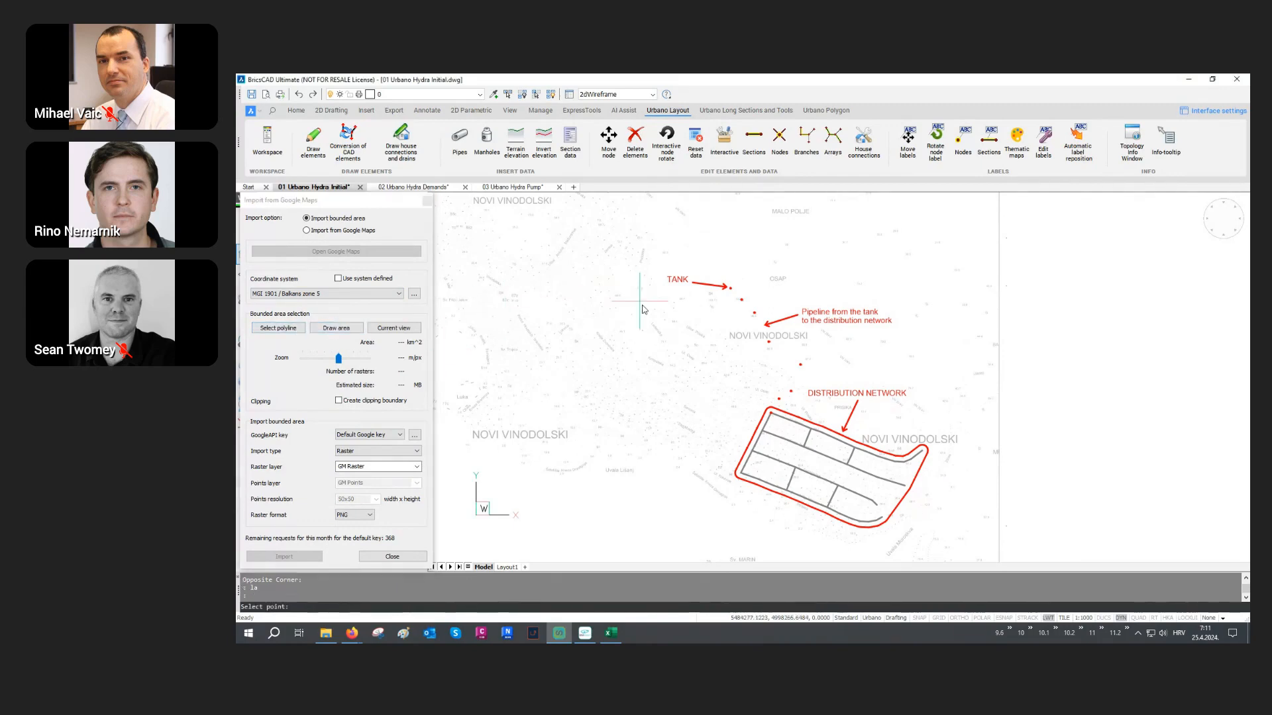
left_click(661, 245)
left_click(788, 285)
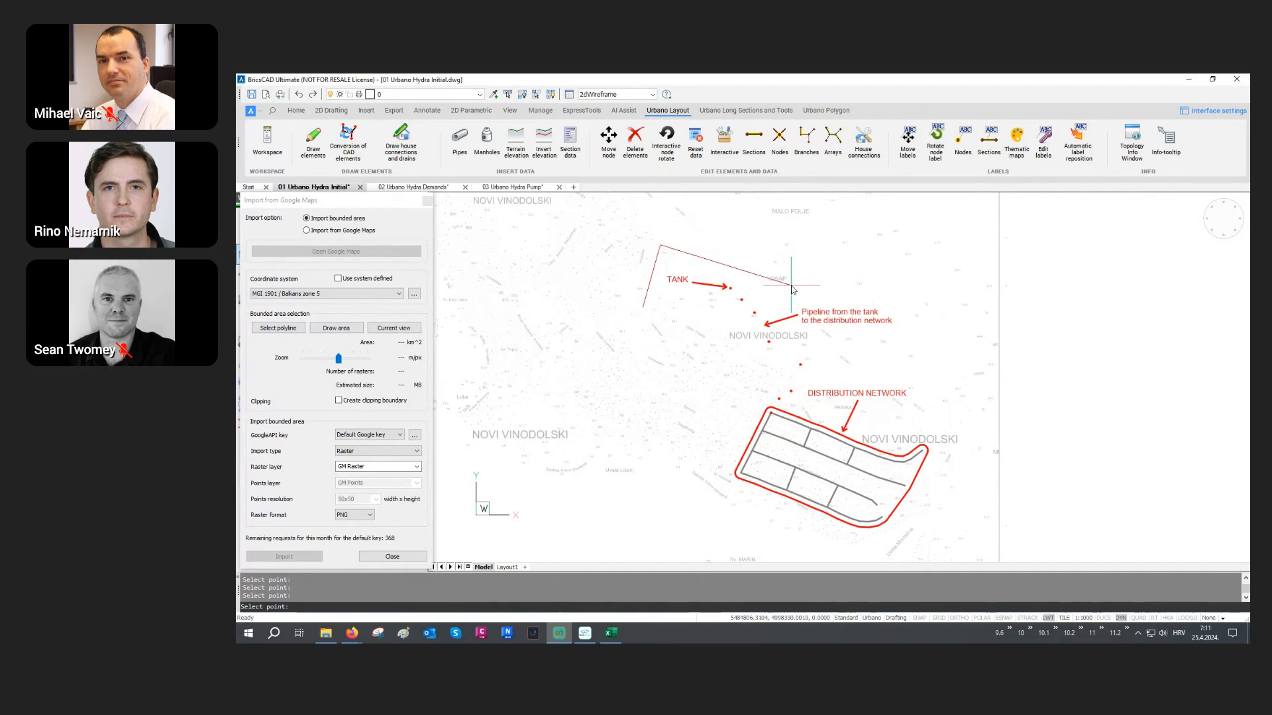
left_click(899, 295)
left_click(922, 361)
left_click(947, 457)
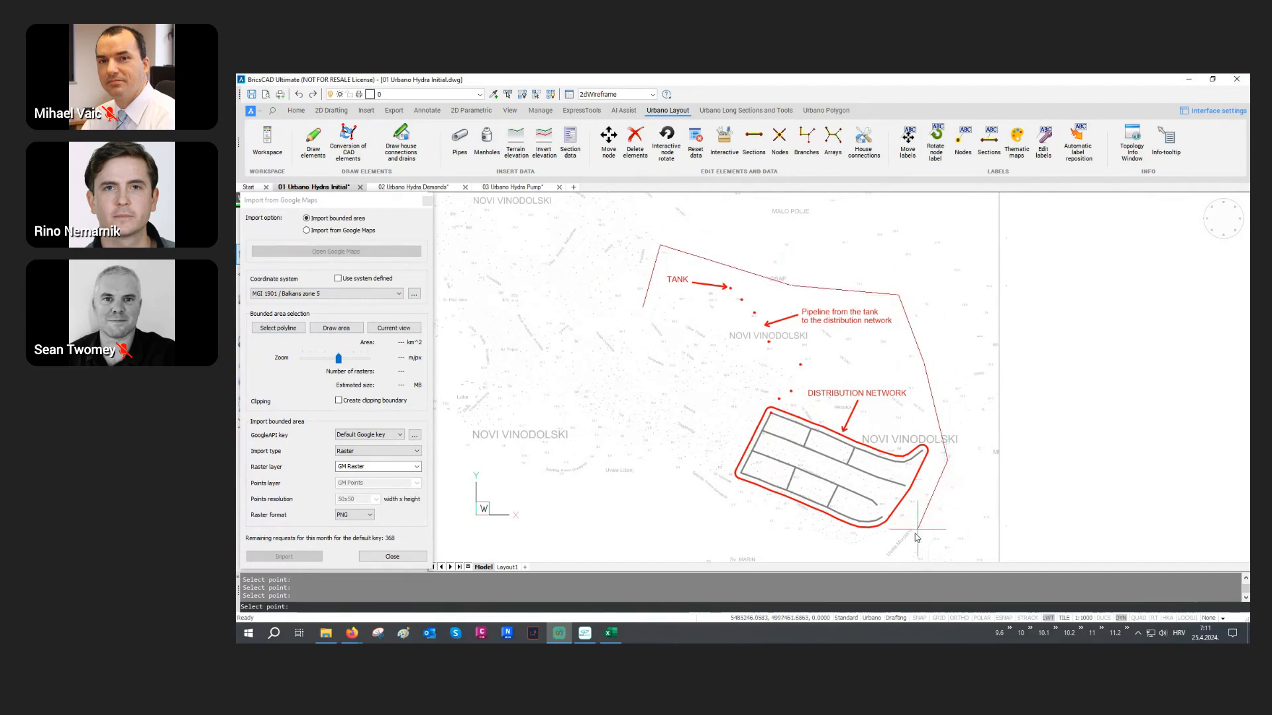
left_click(894, 547)
left_click(774, 515)
left_click(694, 480)
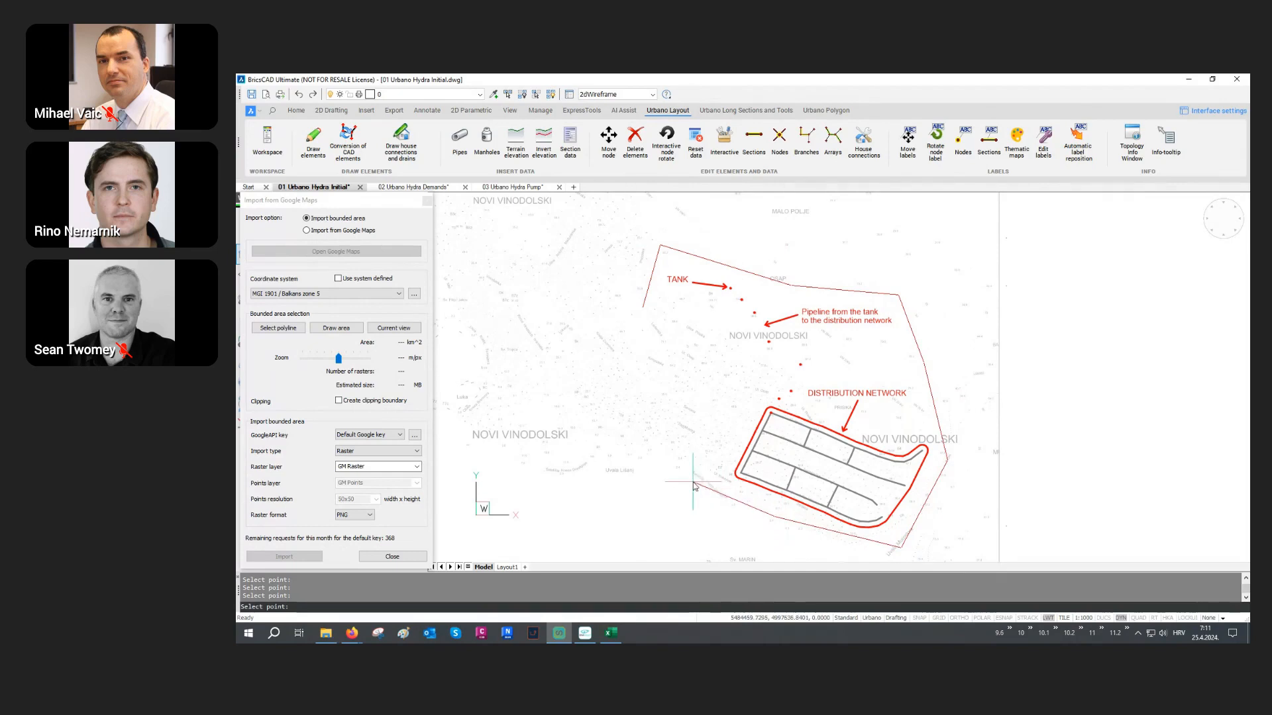
left_click(735, 401)
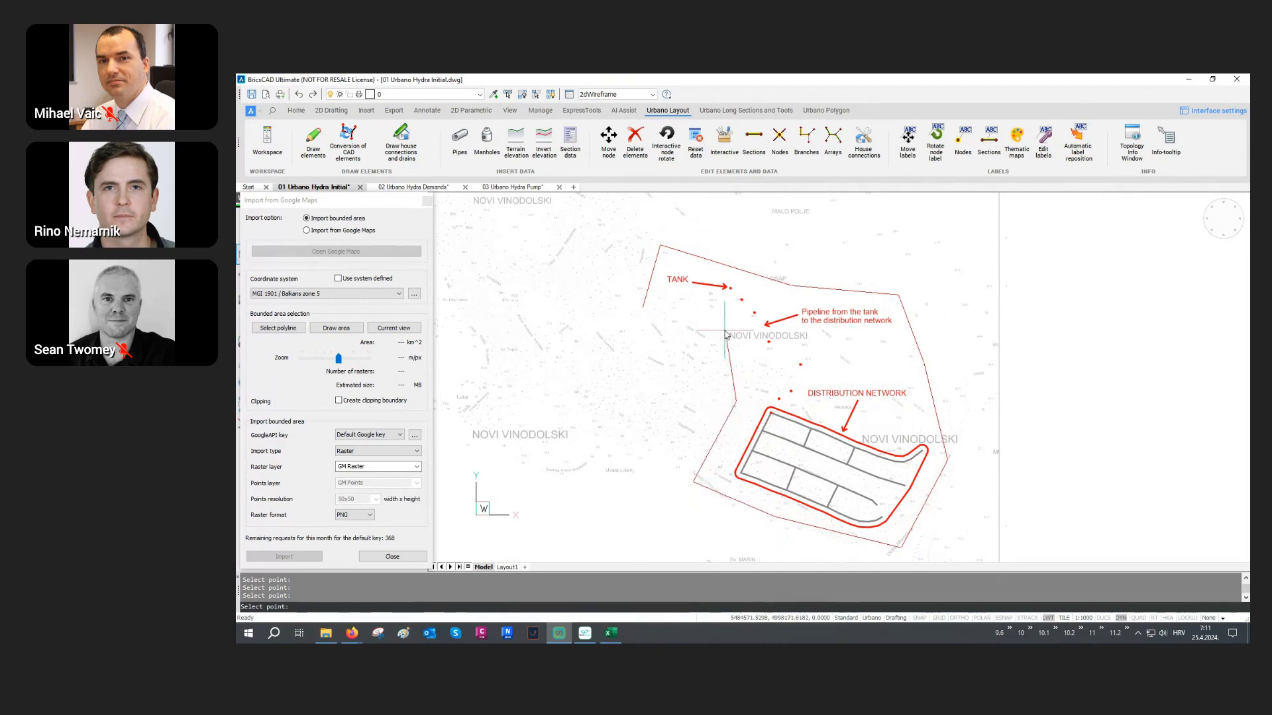
left_click(725, 334)
key("Return")
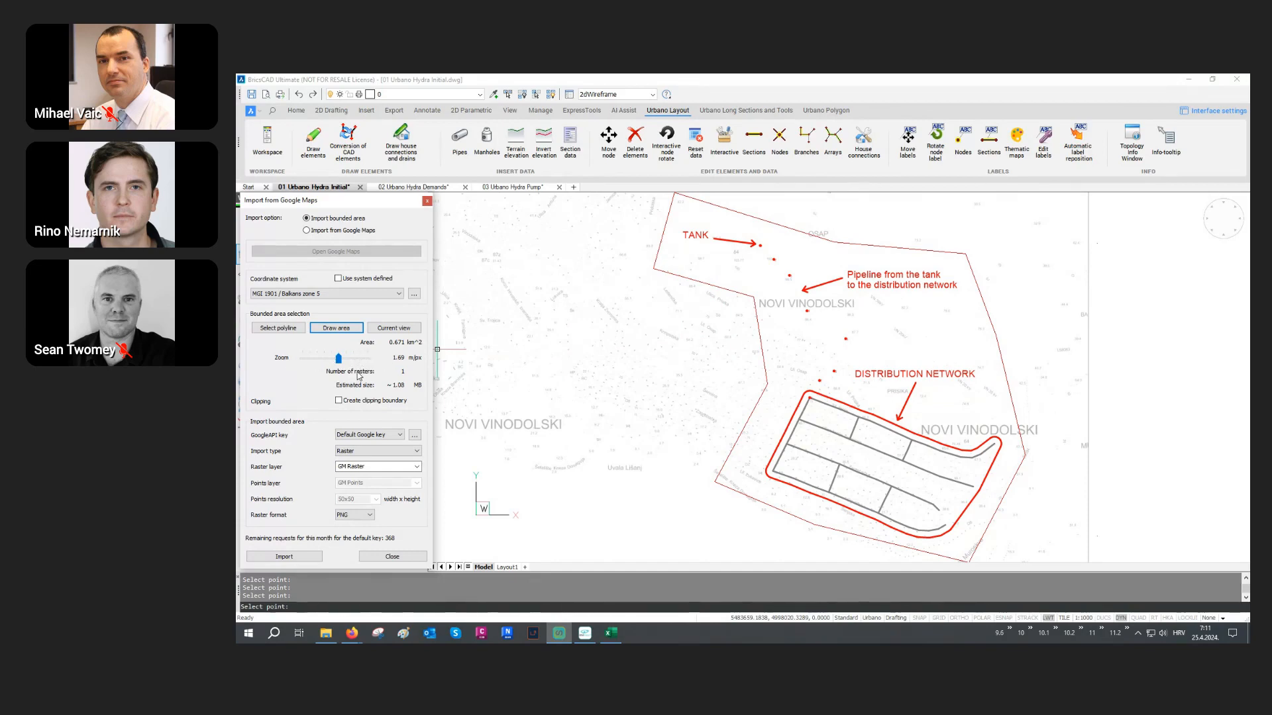
Set the raster zoom to 0.42 m/px and enable creation of a clipping boundary.
left_click_drag(341, 365, 329, 364)
left_click_drag(338, 365, 361, 365)
left_click_drag(363, 363, 356, 364)
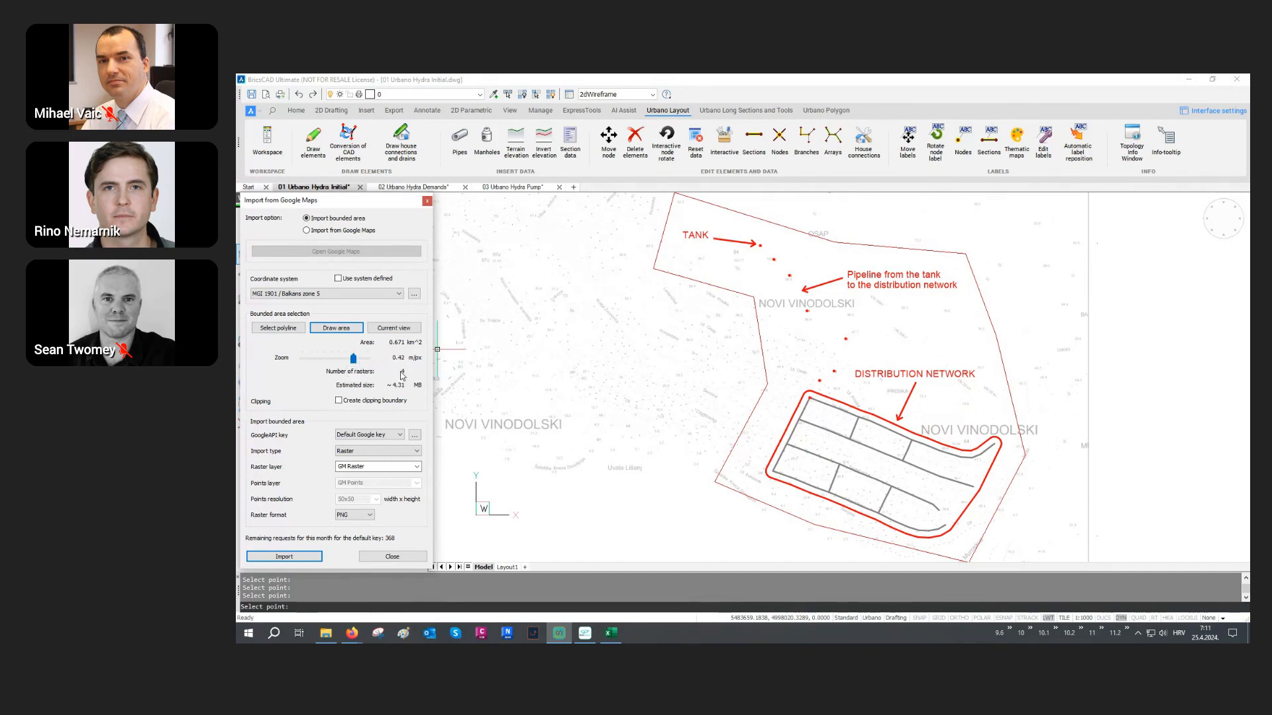
left_click(339, 401)
Import the bounded area as raster and points, then close the import dialog.
left_click(355, 452)
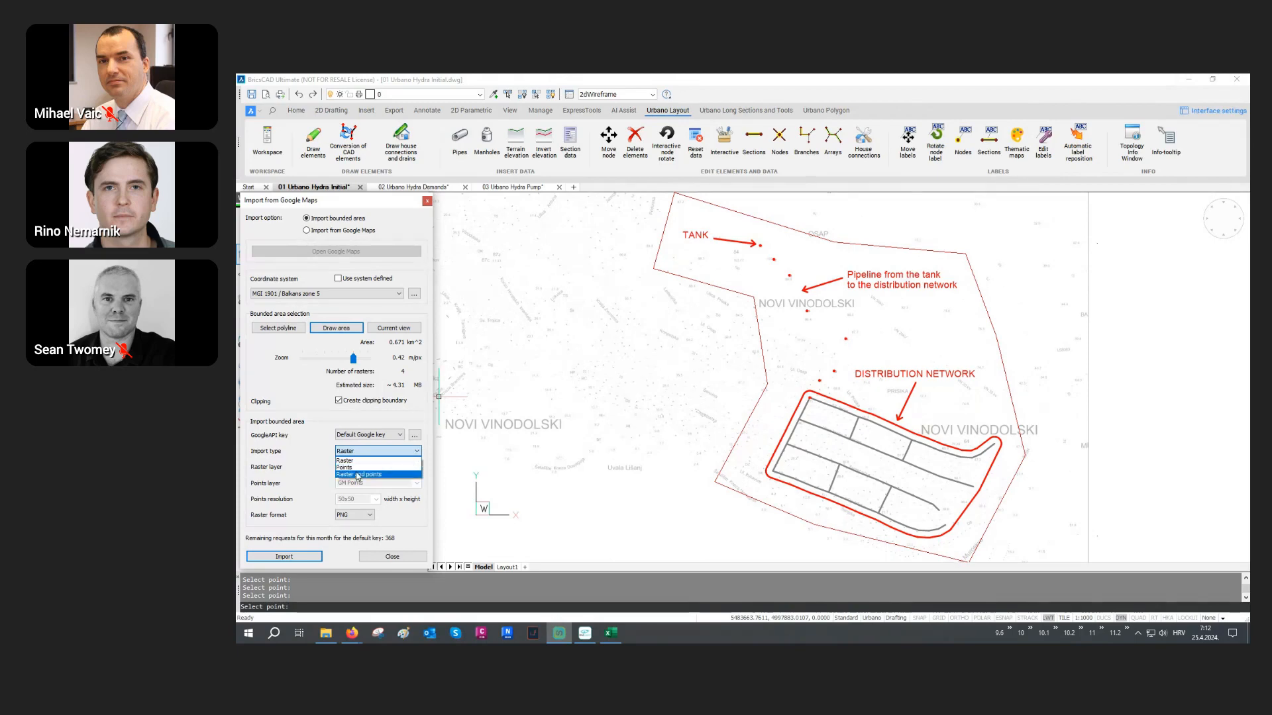
left_click(357, 475)
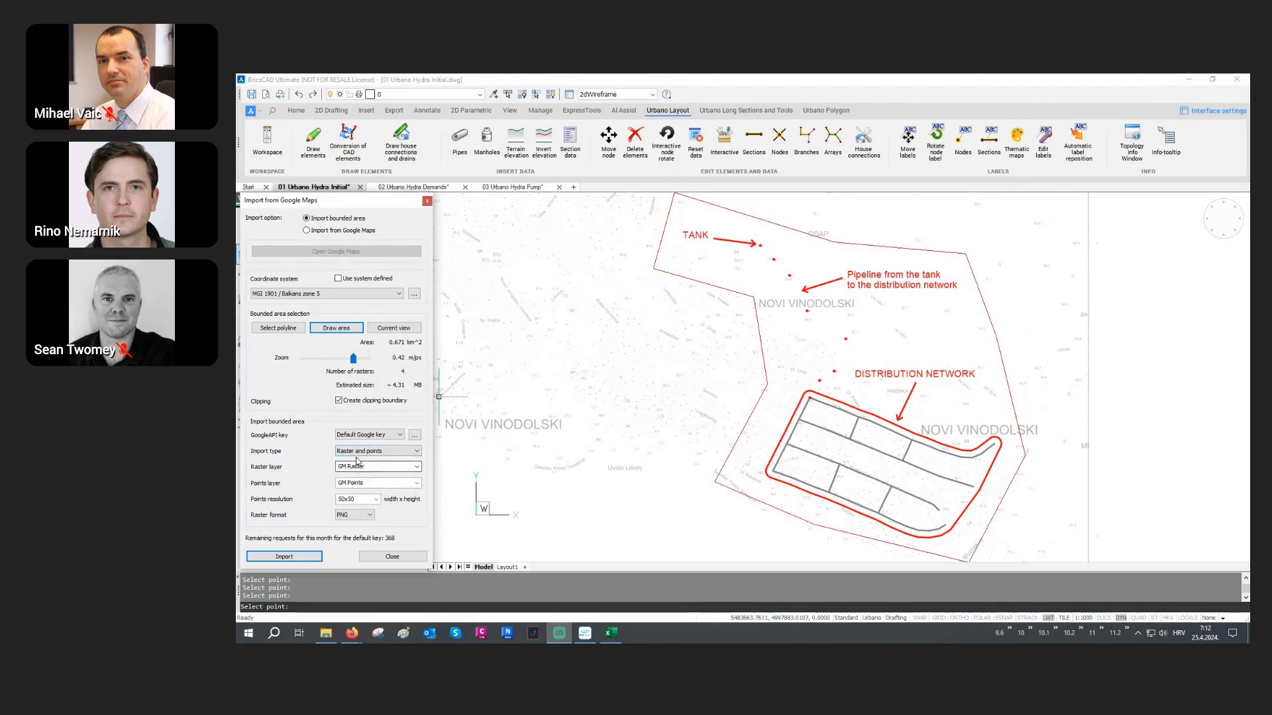
left_click(284, 556)
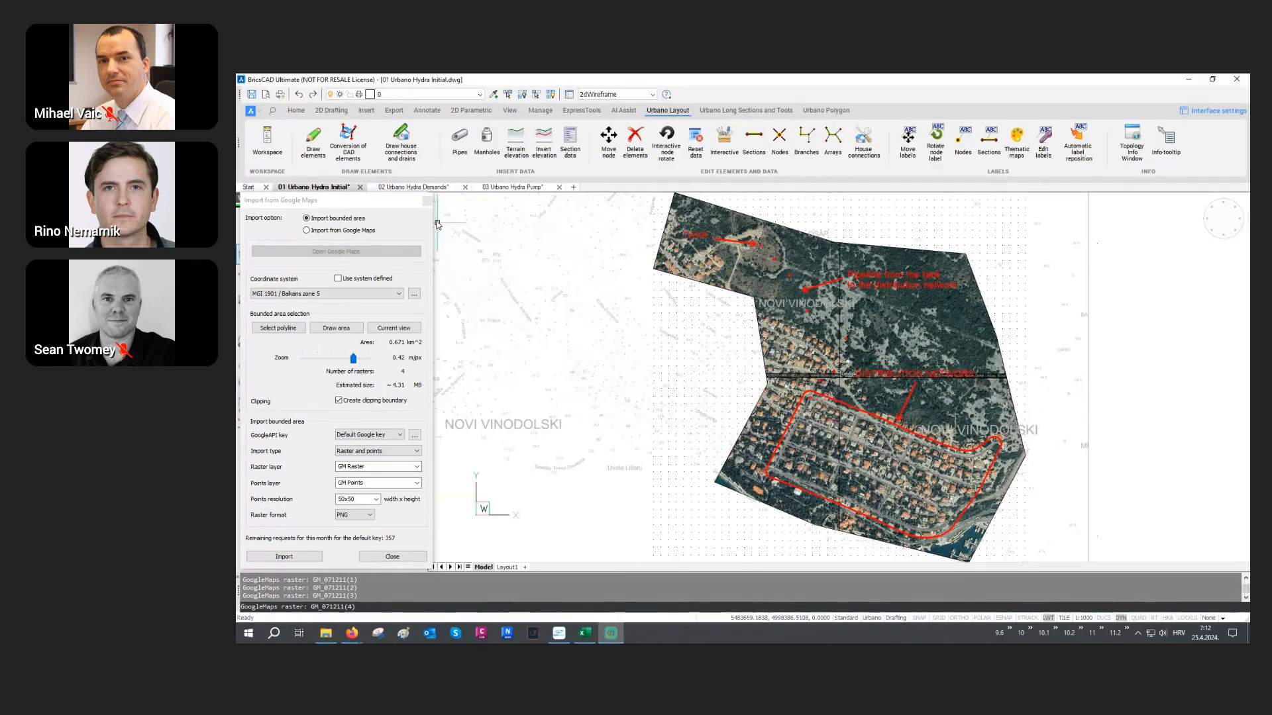
left_click(428, 200)
Examine the imported aerial imagery over the distribution network area.
scroll(890, 361, "up", 2)
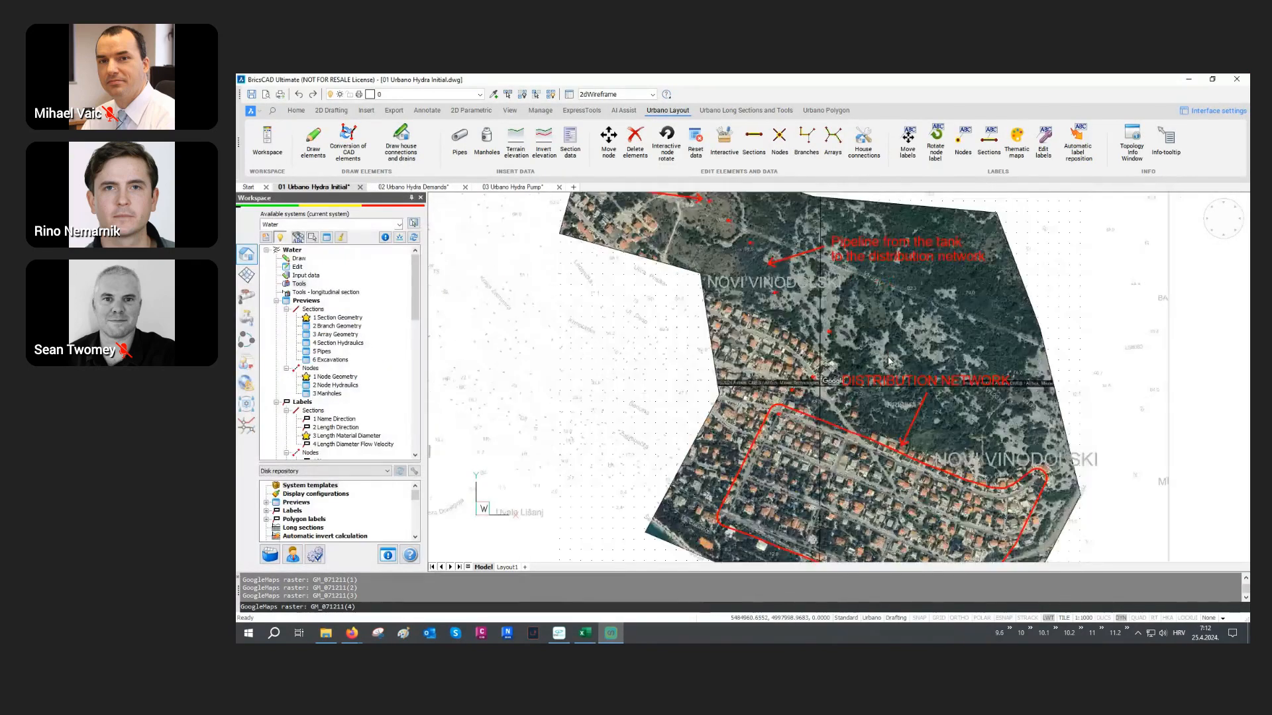
scroll(889, 361, "up", 3)
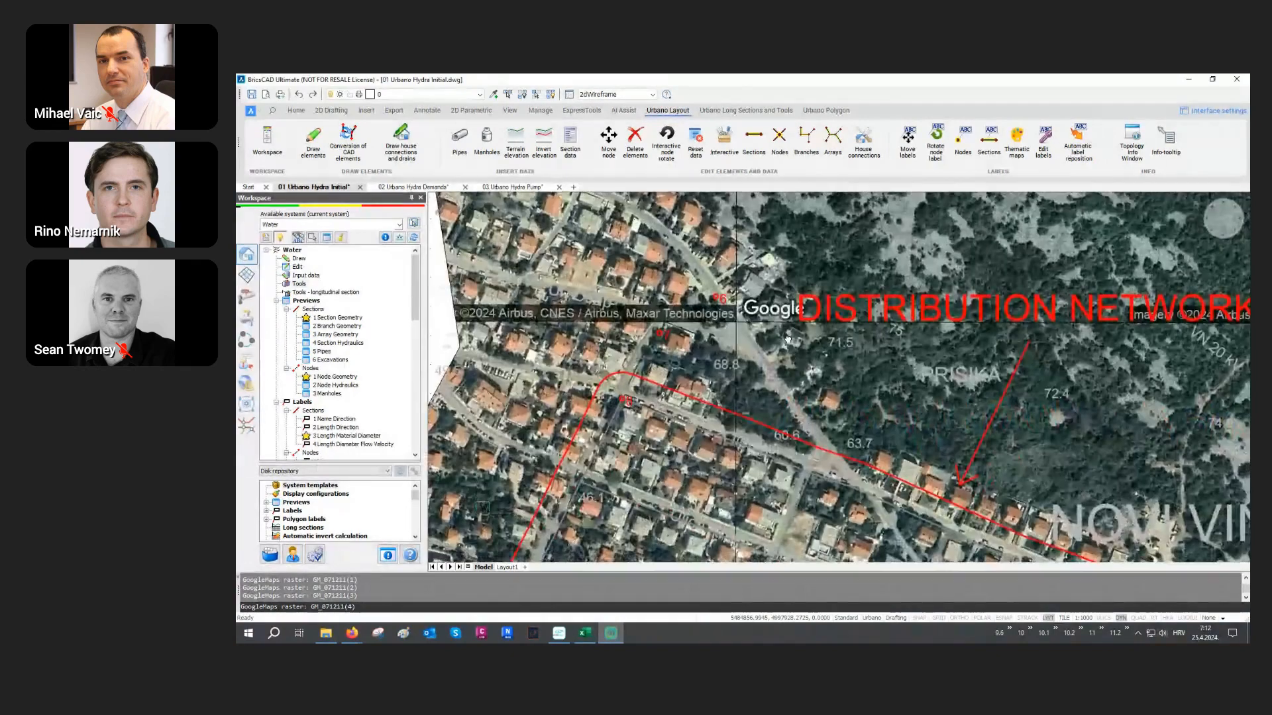
middle_click_drag(731, 474, 652, 348)
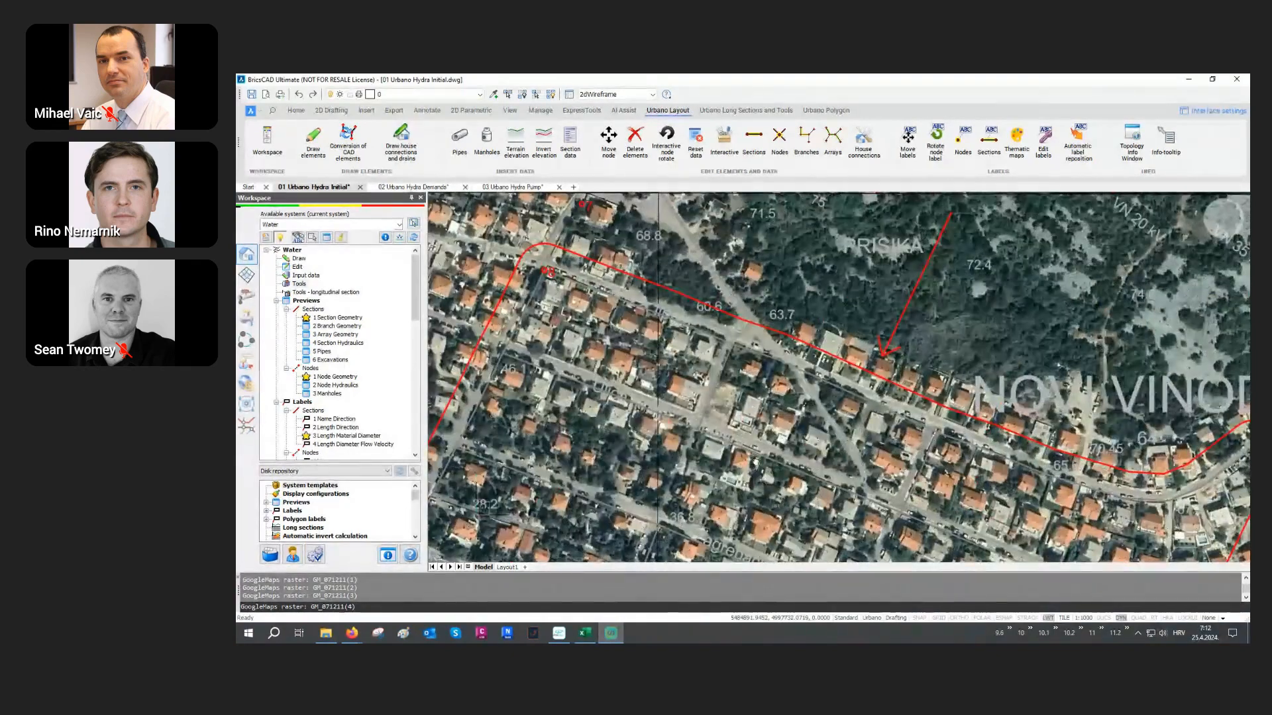
scroll(755, 461, "down", 2)
scroll(741, 391, "down", 3)
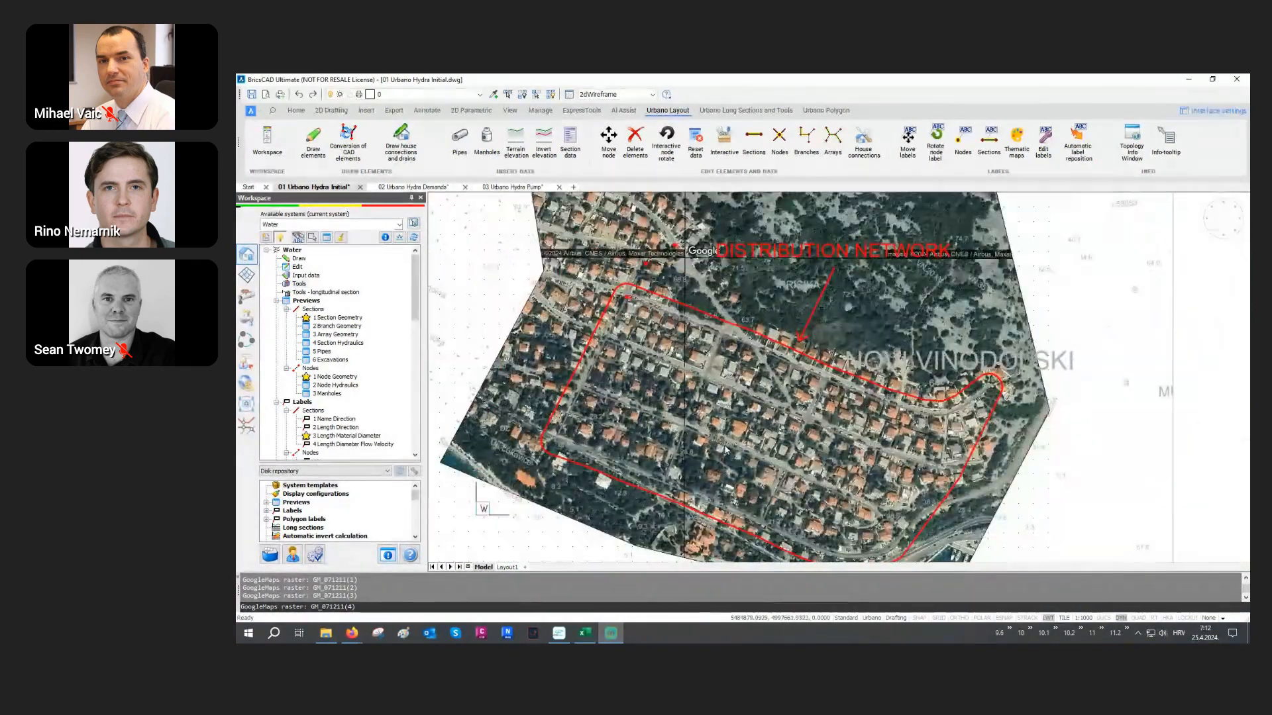
scroll(726, 448, "down", 2)
scroll(999, 446, "down", 1)
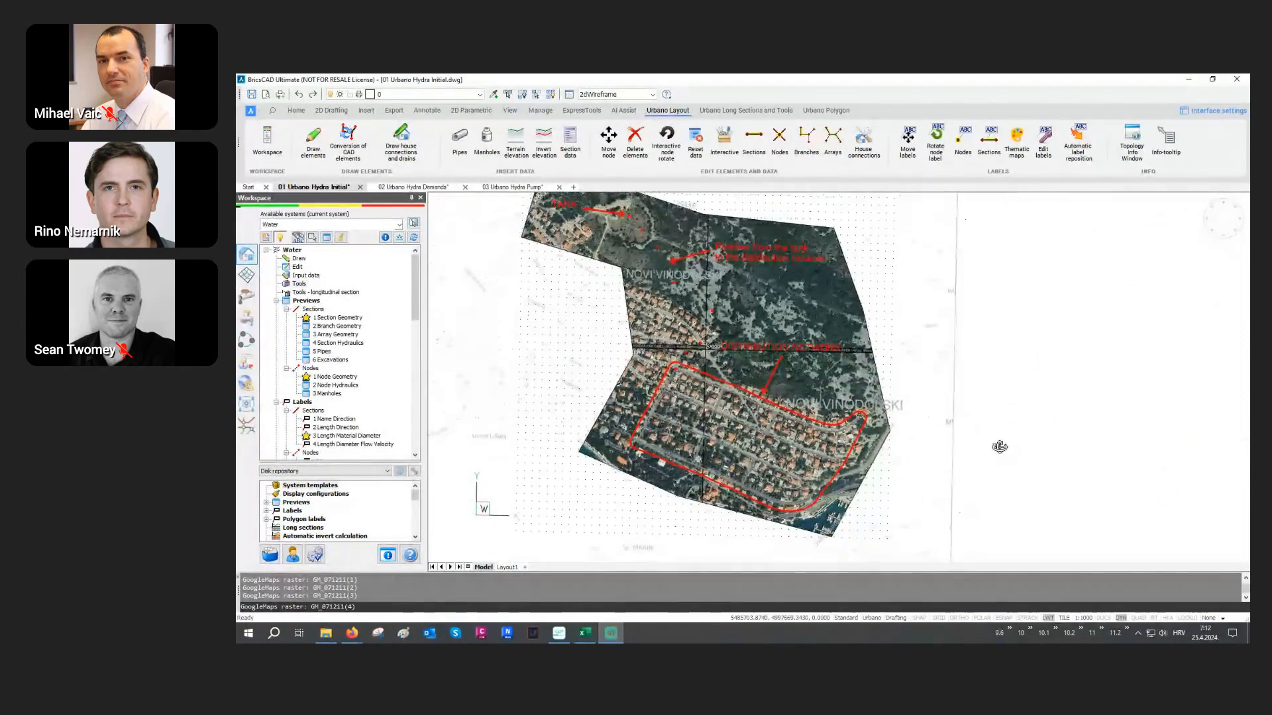
Inspect the imported terrain points in a 3D view by selecting a group beside the aerial image, then clear the selection.
mouse_move(999, 446)
middle_mouse_down("shift")
mouse_move(945, 392)
mouse_move(945, 357)
mouse_move(894, 411)
middle_mouse_up("shift")
left_click(978, 276)
left_click(899, 397)
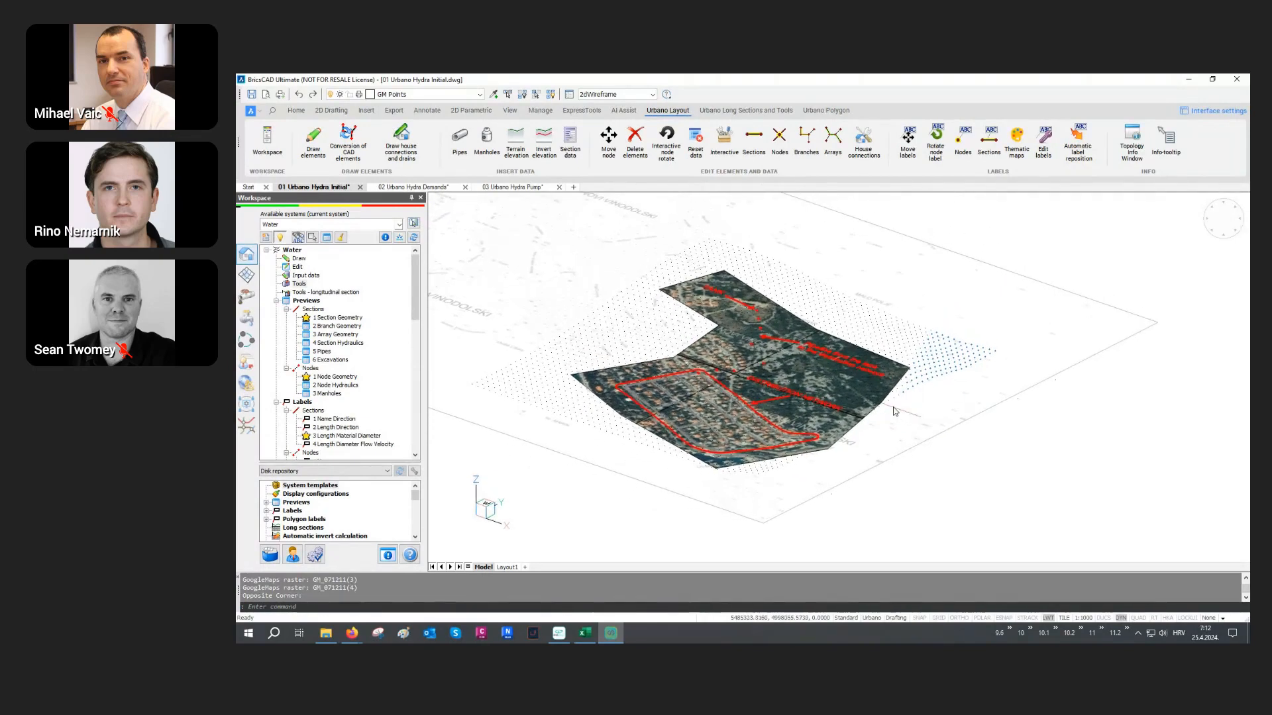
key("Escape")
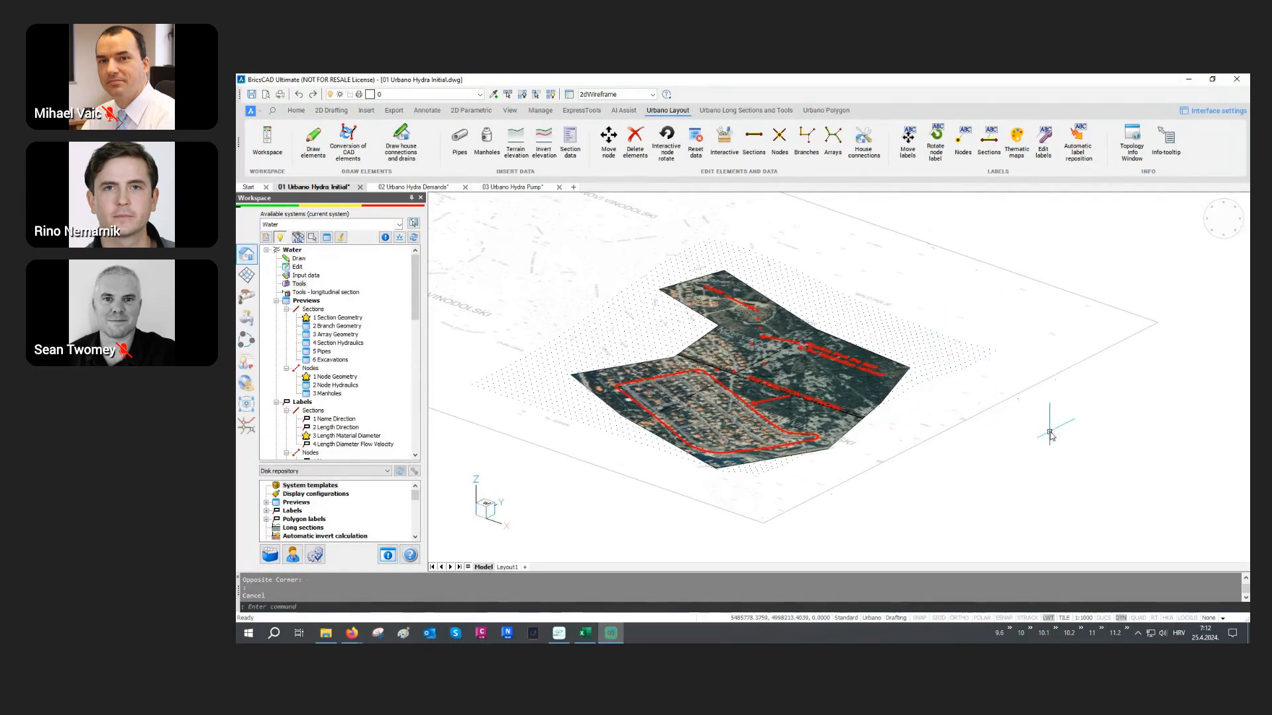
left_click(1045, 436)
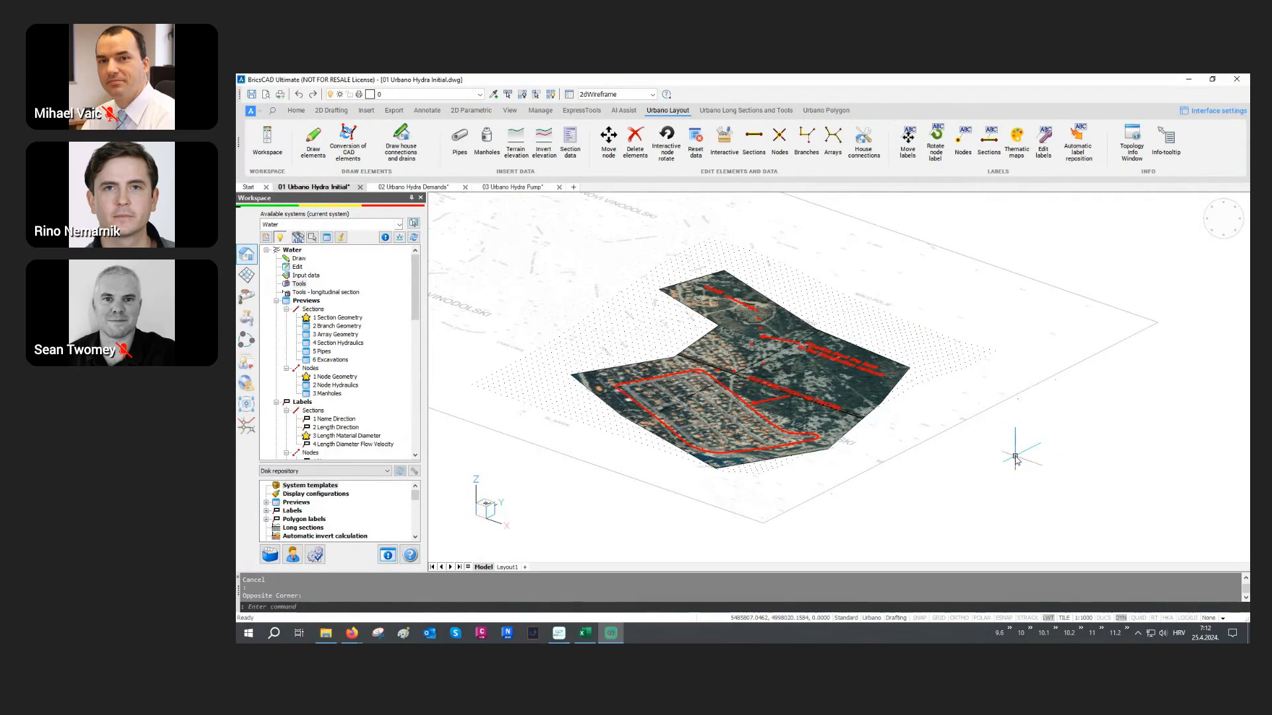
Return the drawing to the plan view of the current UCS.
type("plan")
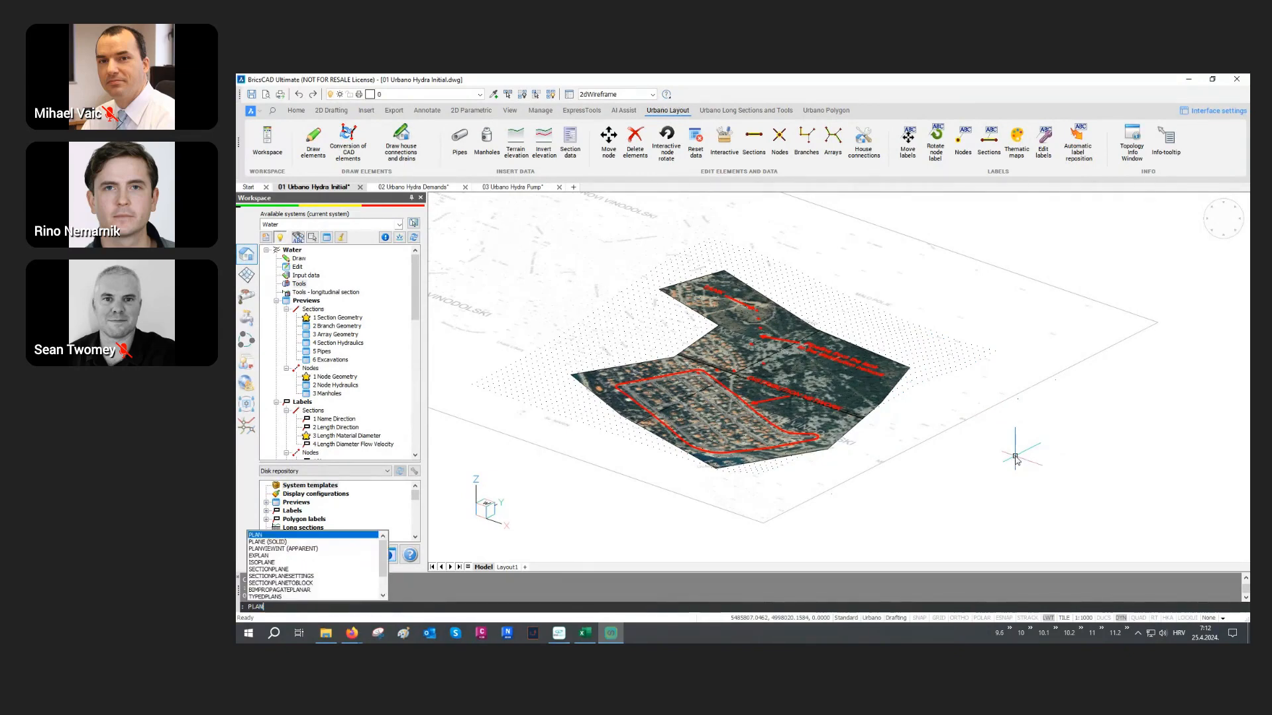
key("Return")
key("Return")
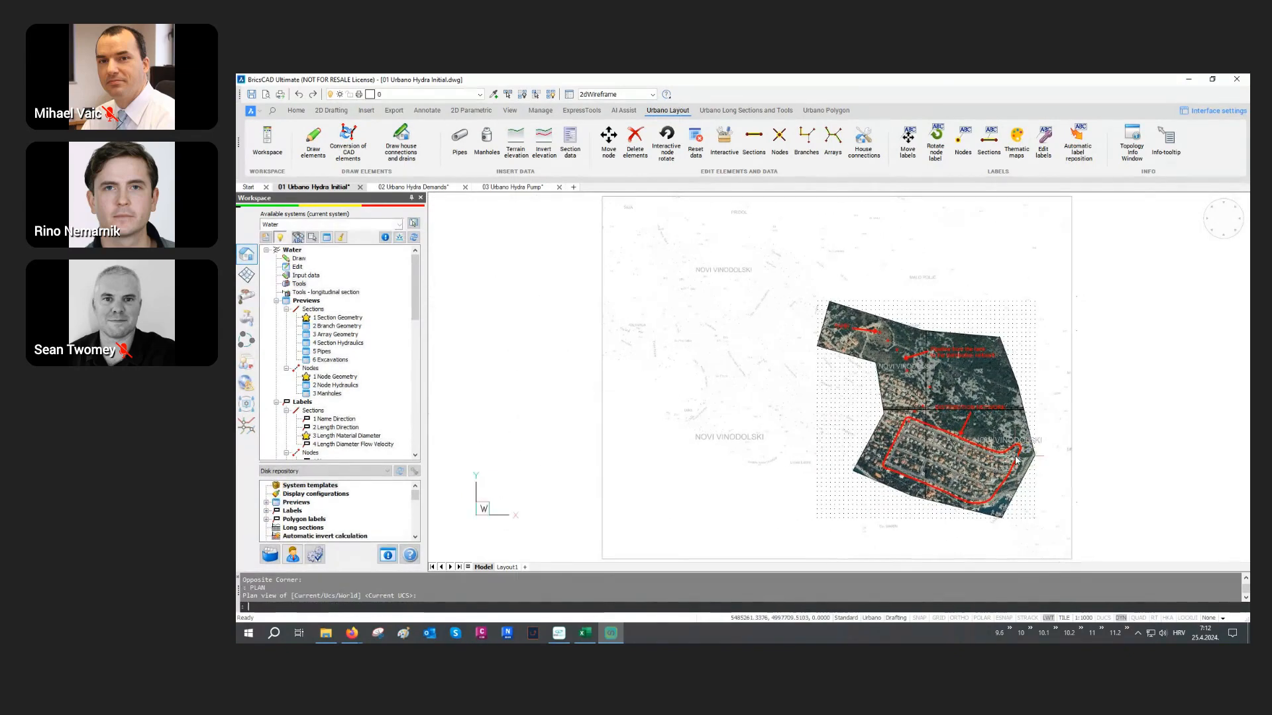
Turn off the GM Points and GM Raster layers in the layer manager and close it.
type("la")
key("Return")
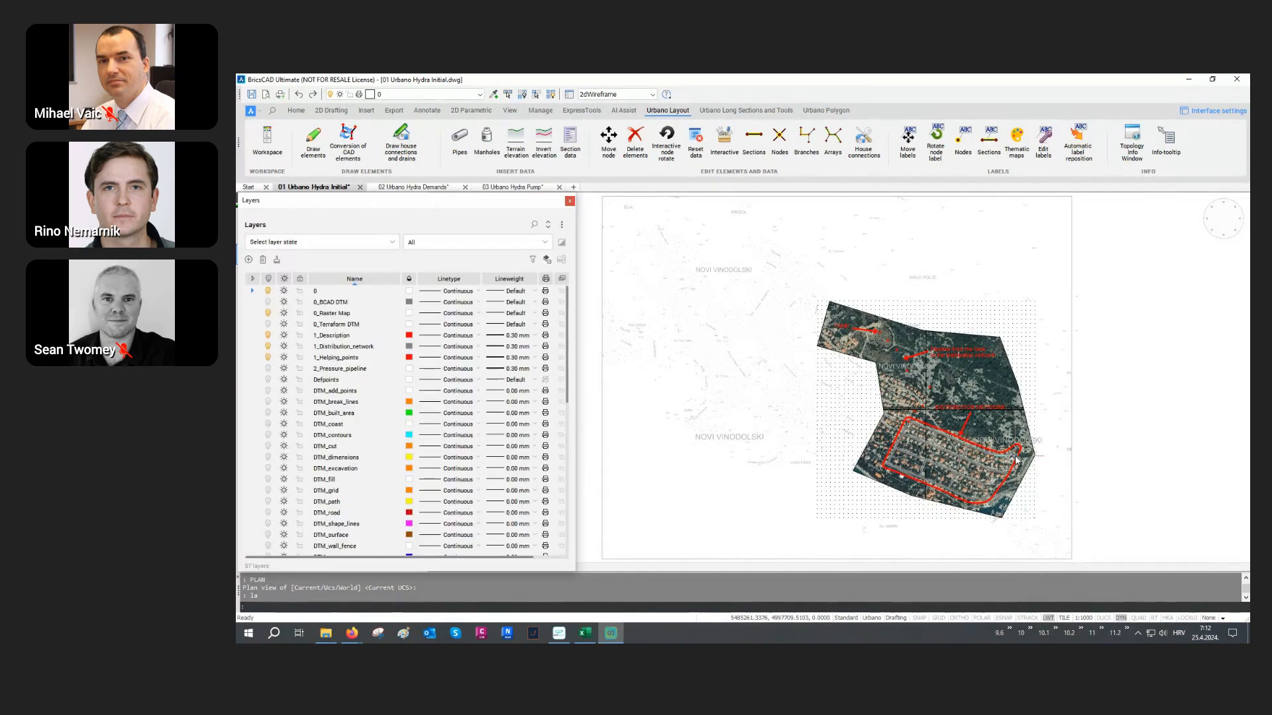
scroll(378, 459, "down", 2)
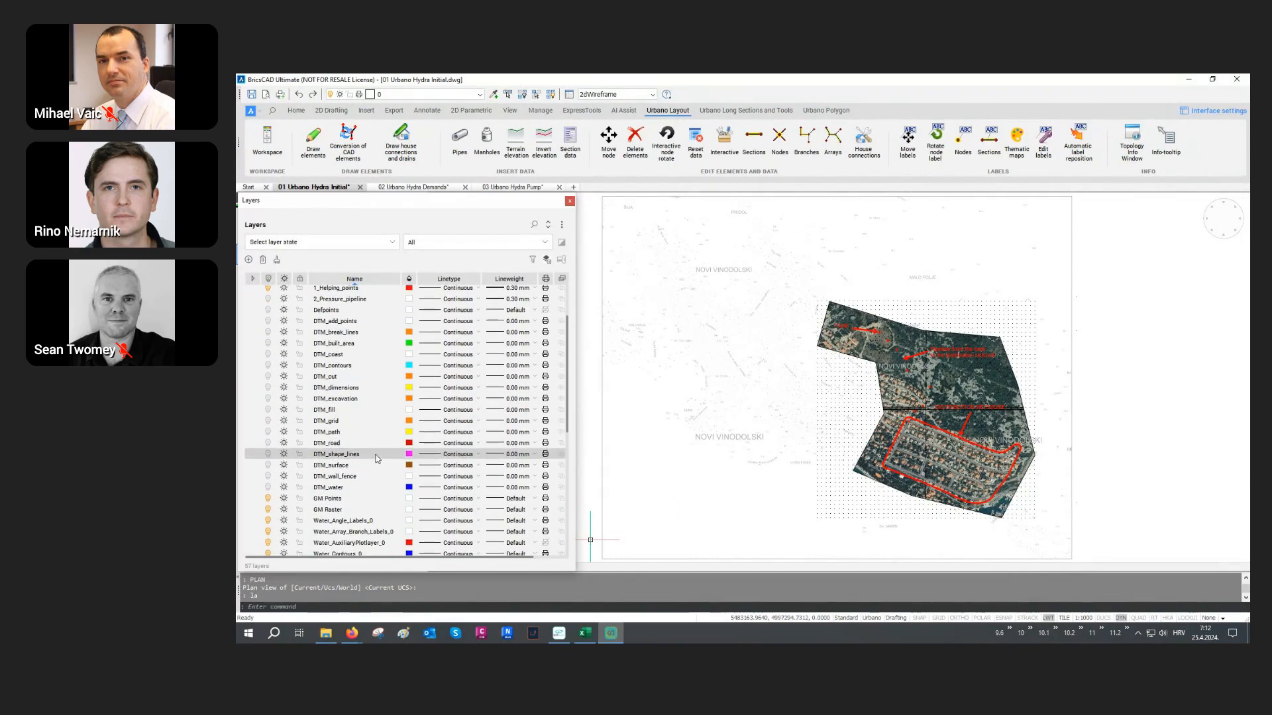
left_click(338, 494)
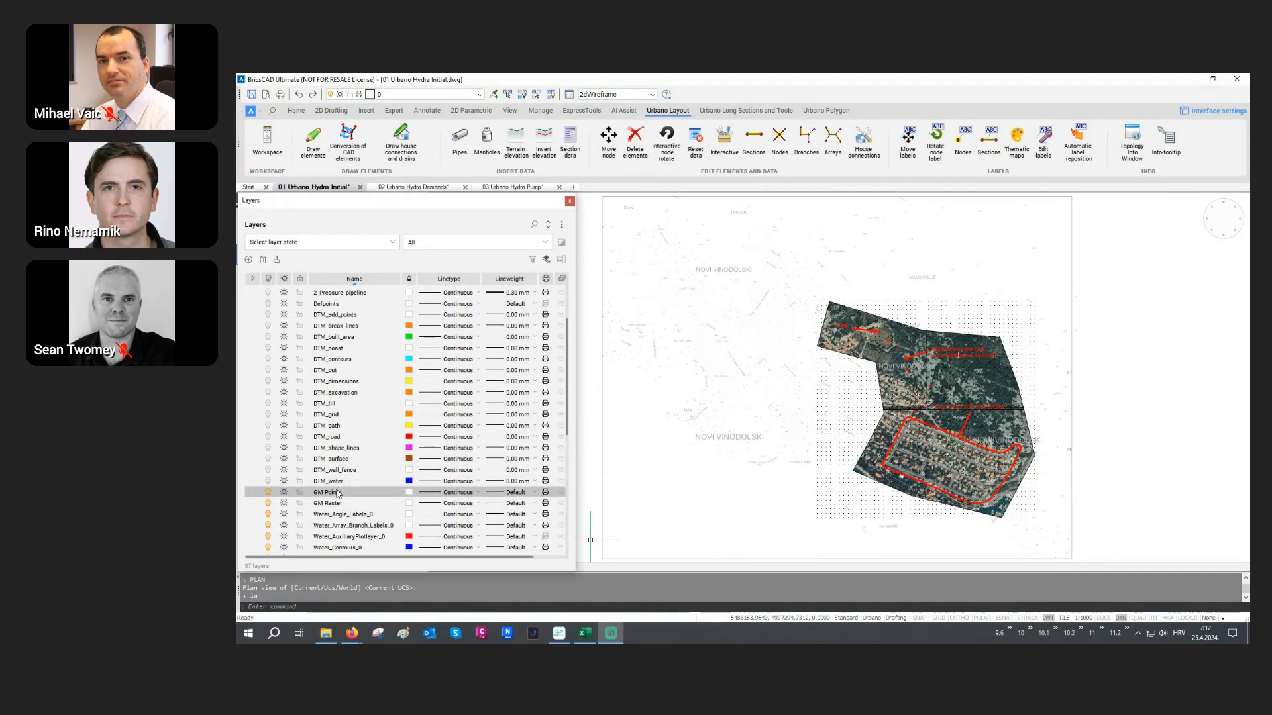
left_click(268, 493)
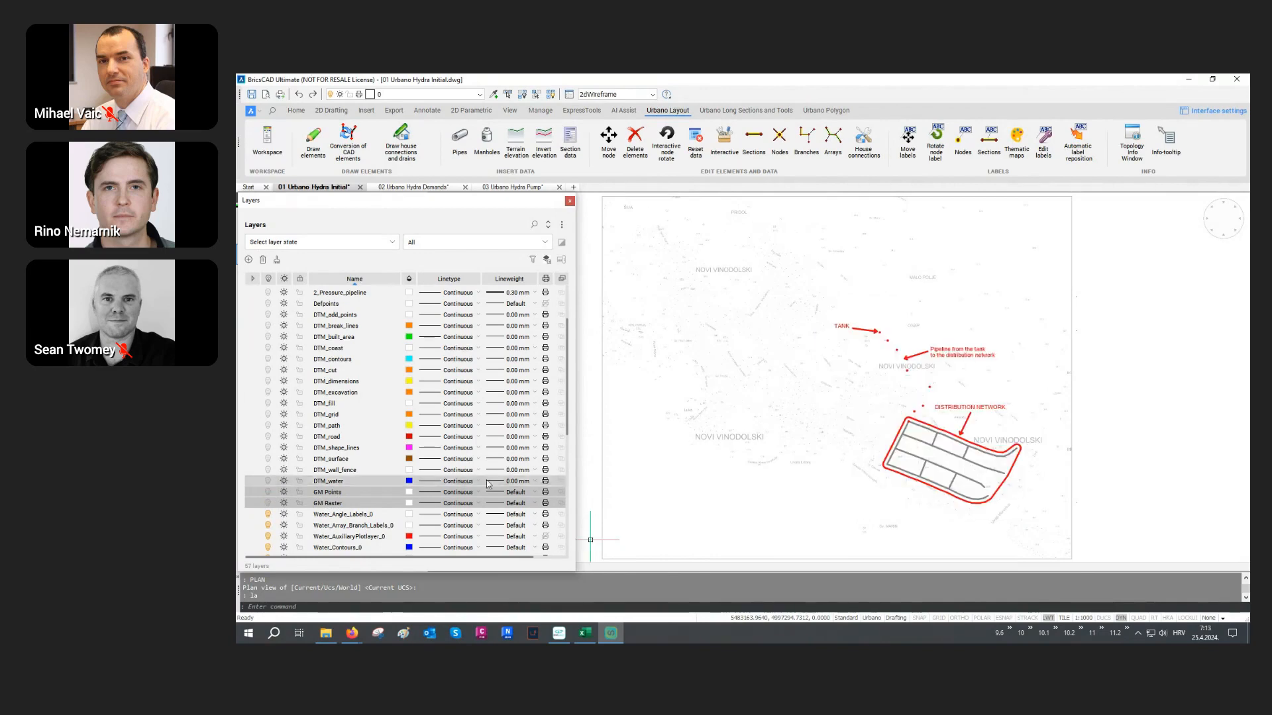
left_click(570, 202)
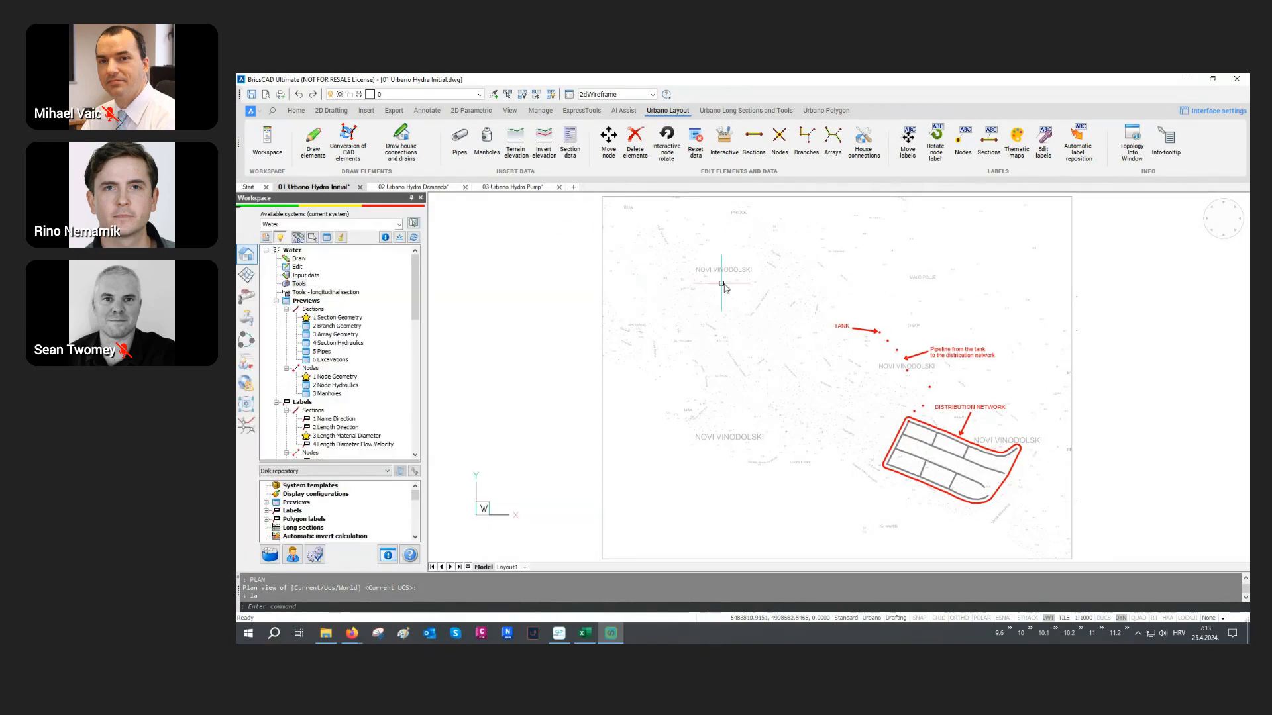
Examine the helping points along the pipeline route from the tank to the distribution network.
scroll(924, 372, "up", 2)
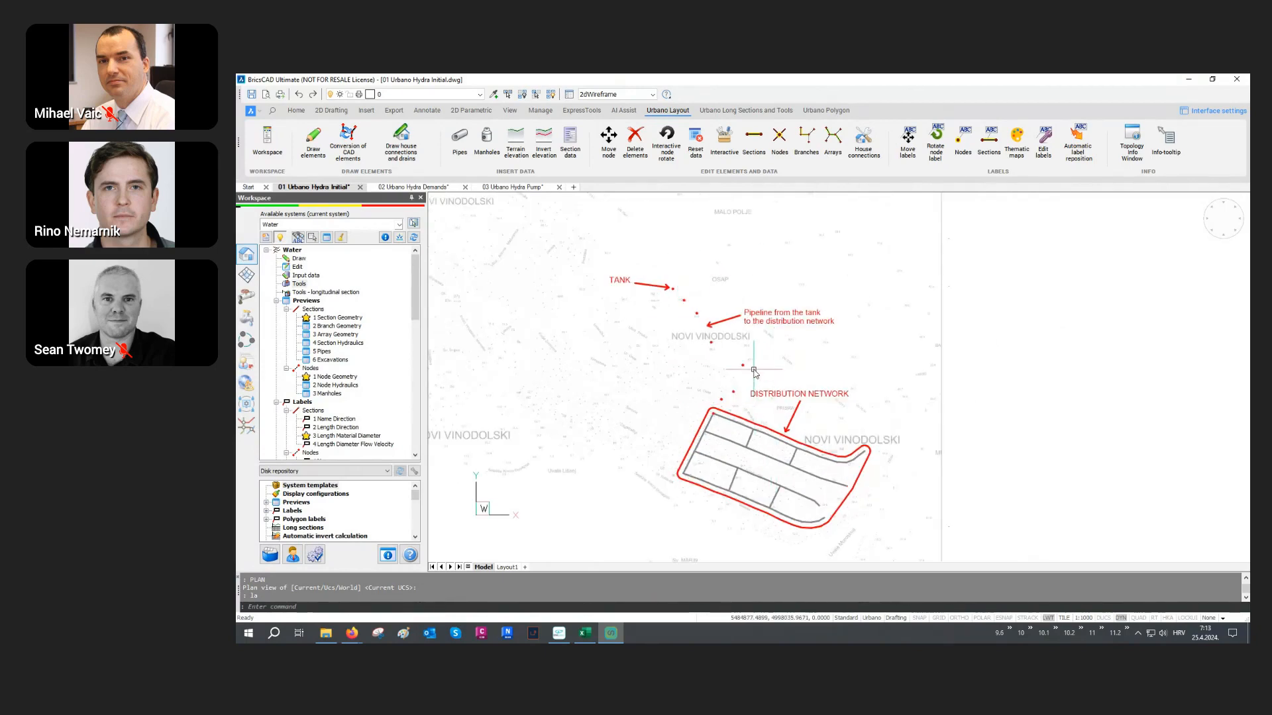
scroll(753, 359, "up", 2)
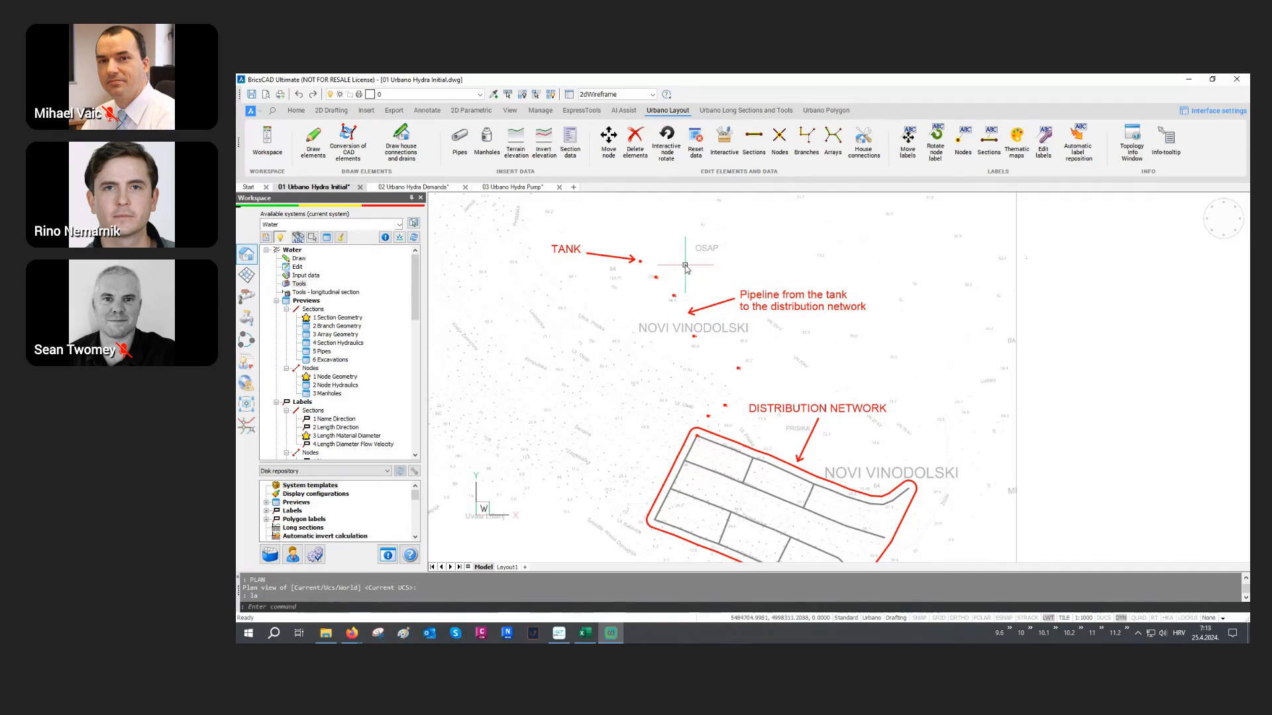
scroll(624, 268, "up", 2)
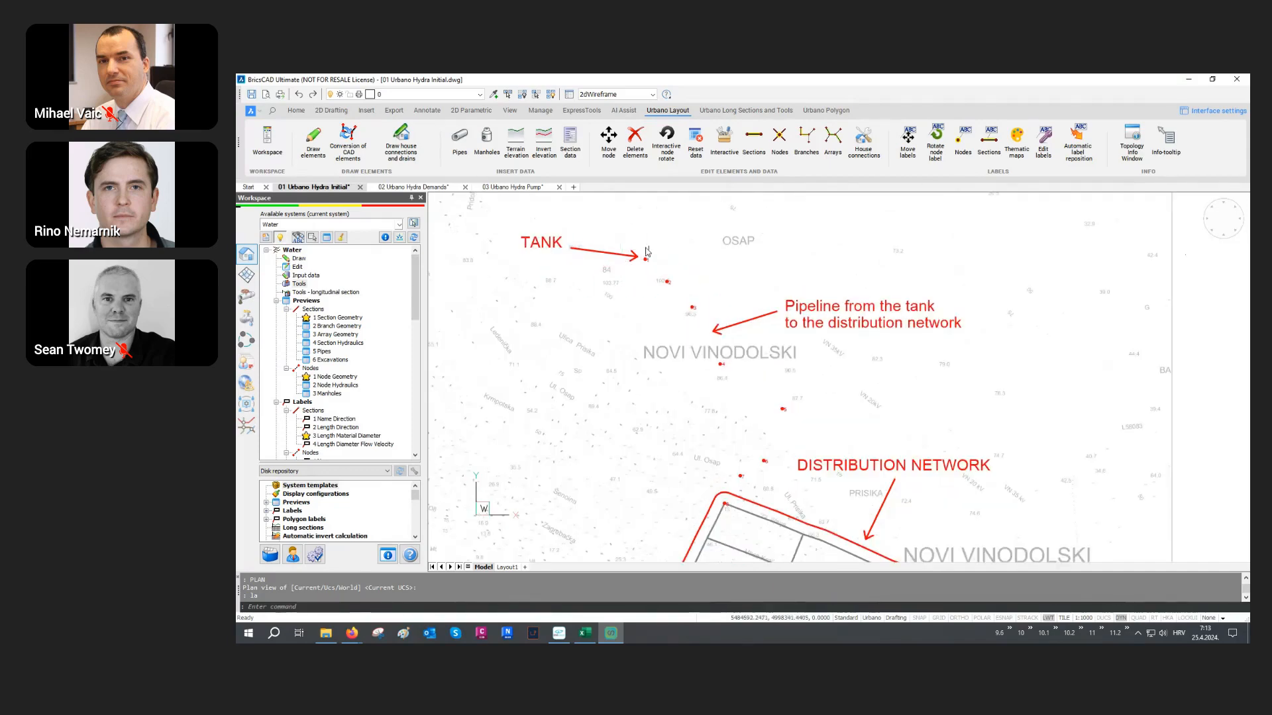
middle_click_drag(652, 289, 635, 261)
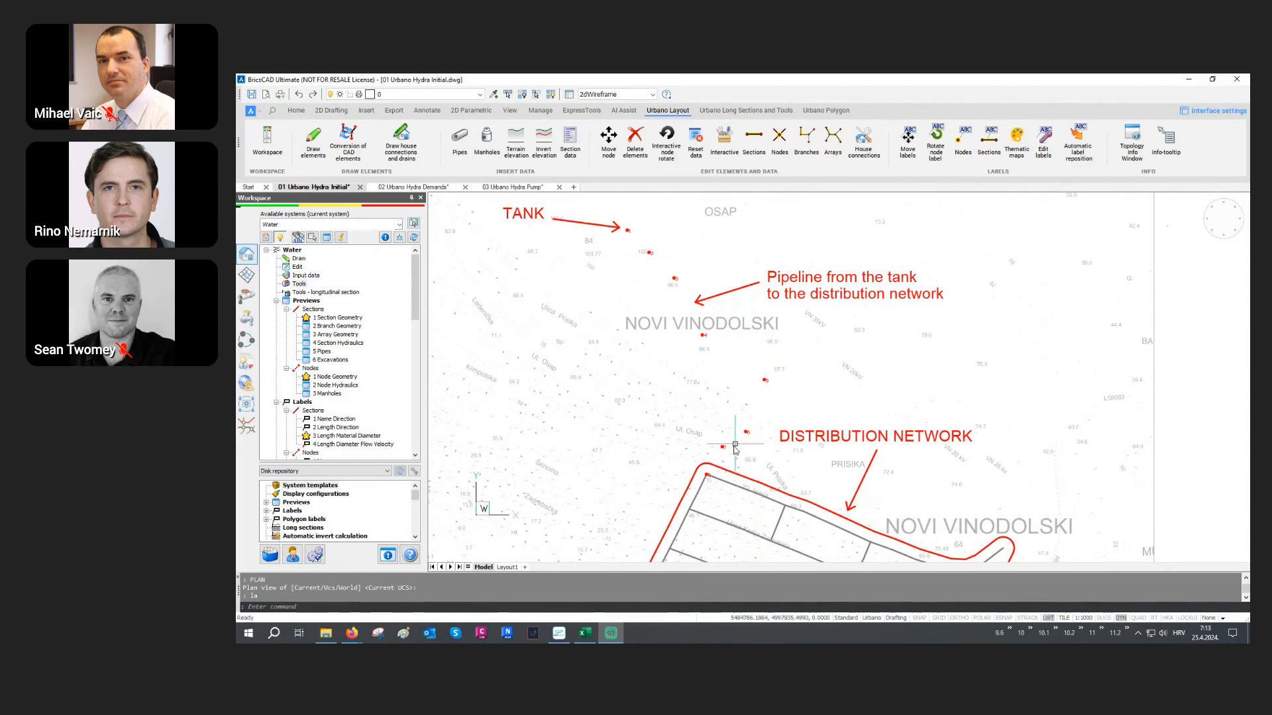
middle_click_drag(731, 445, 724, 358)
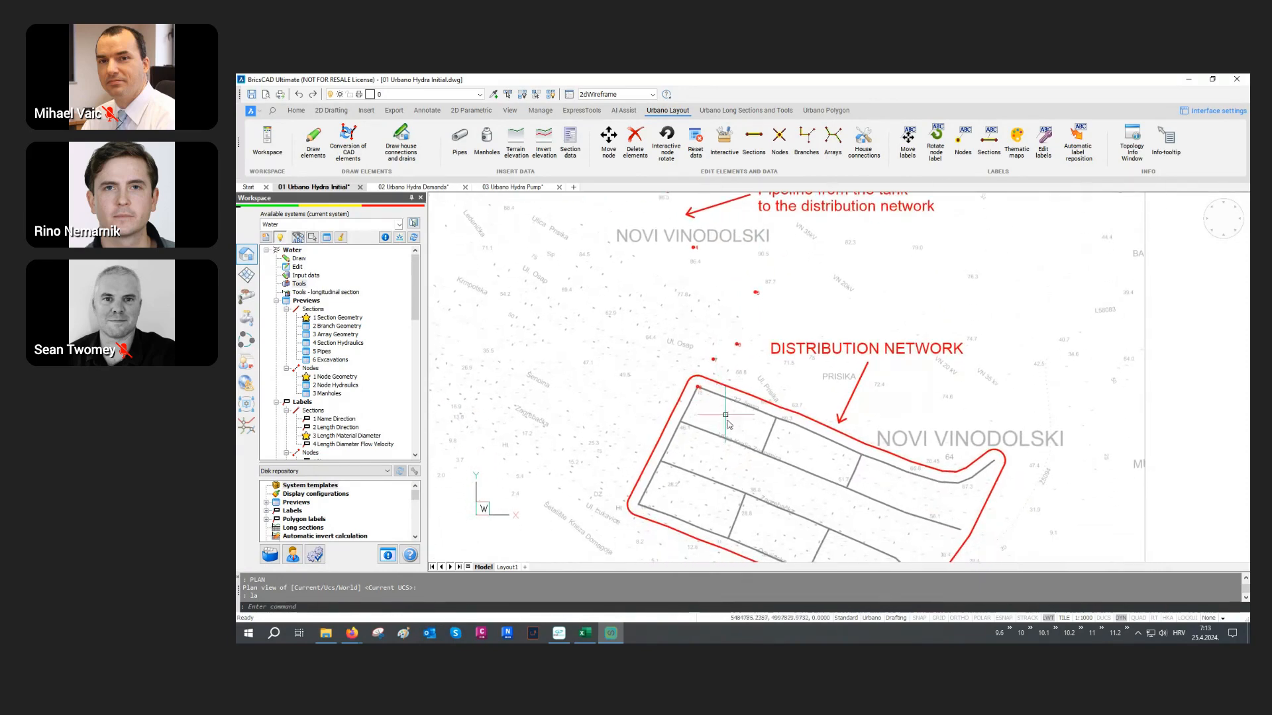
Check the properties of several distribution network polylines, then close the properties and clear the selection.
middle_click_drag(728, 424, 712, 358)
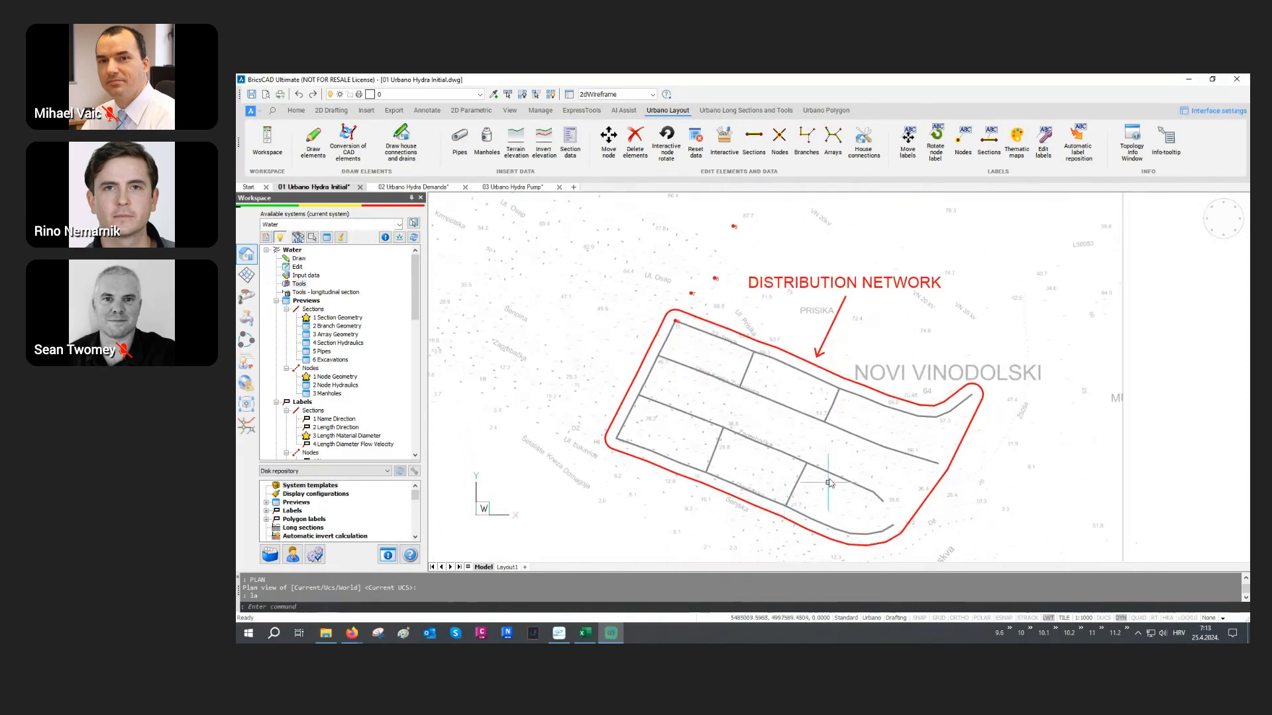
left_click(847, 421)
left_click(787, 471)
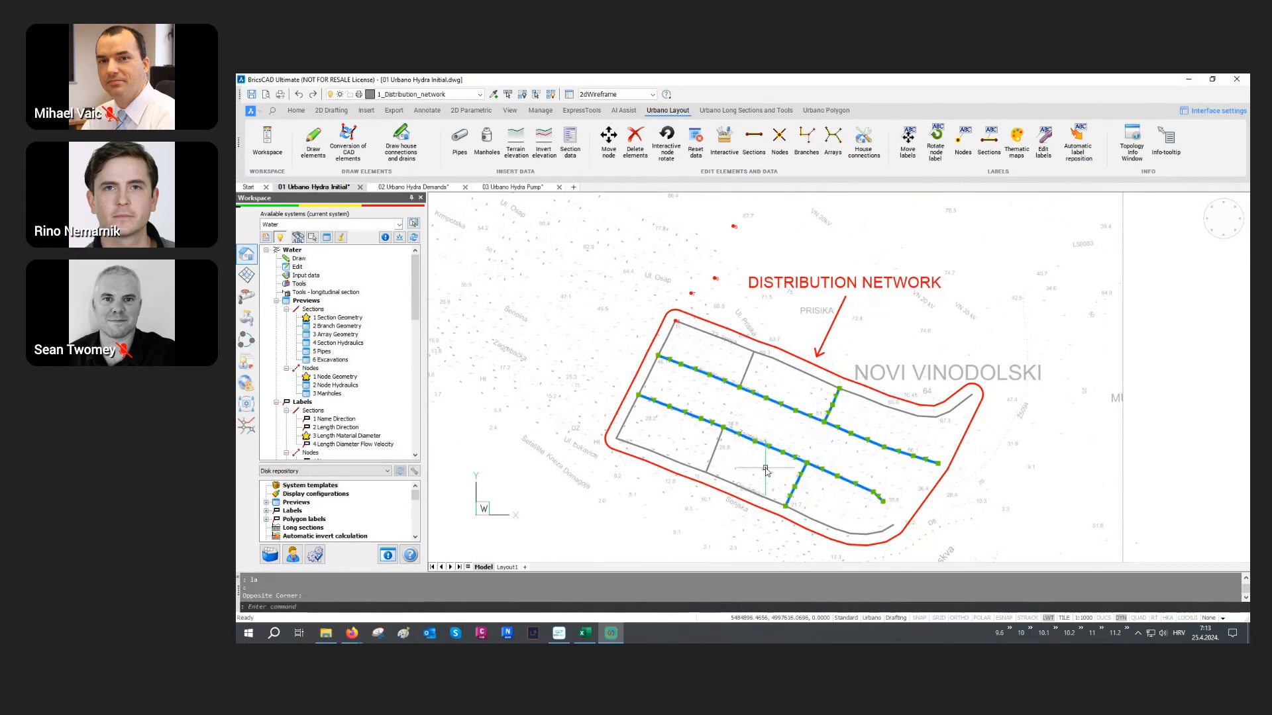
key("ctrl+1")
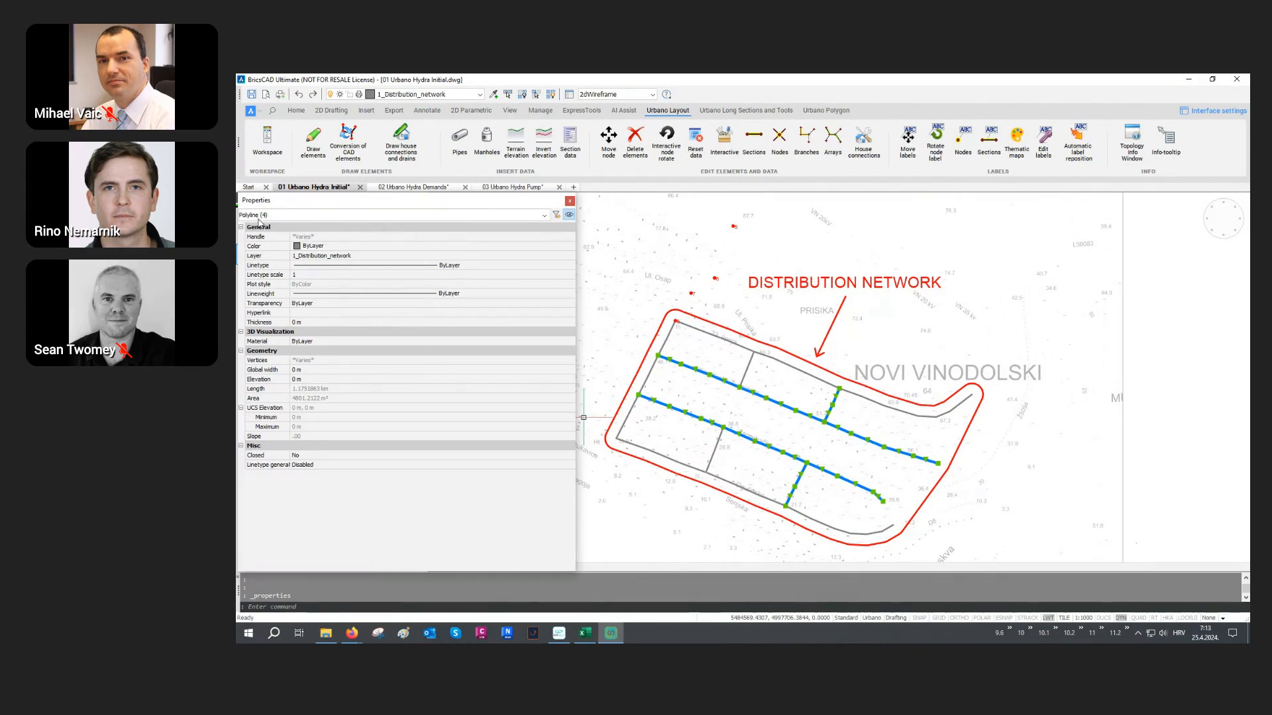
left_click(571, 203)
key("Escape")
Open the settings for drawing network elements and review the DTM type, constant invert depth and catalog pipe.
scroll(628, 528, "down", 3)
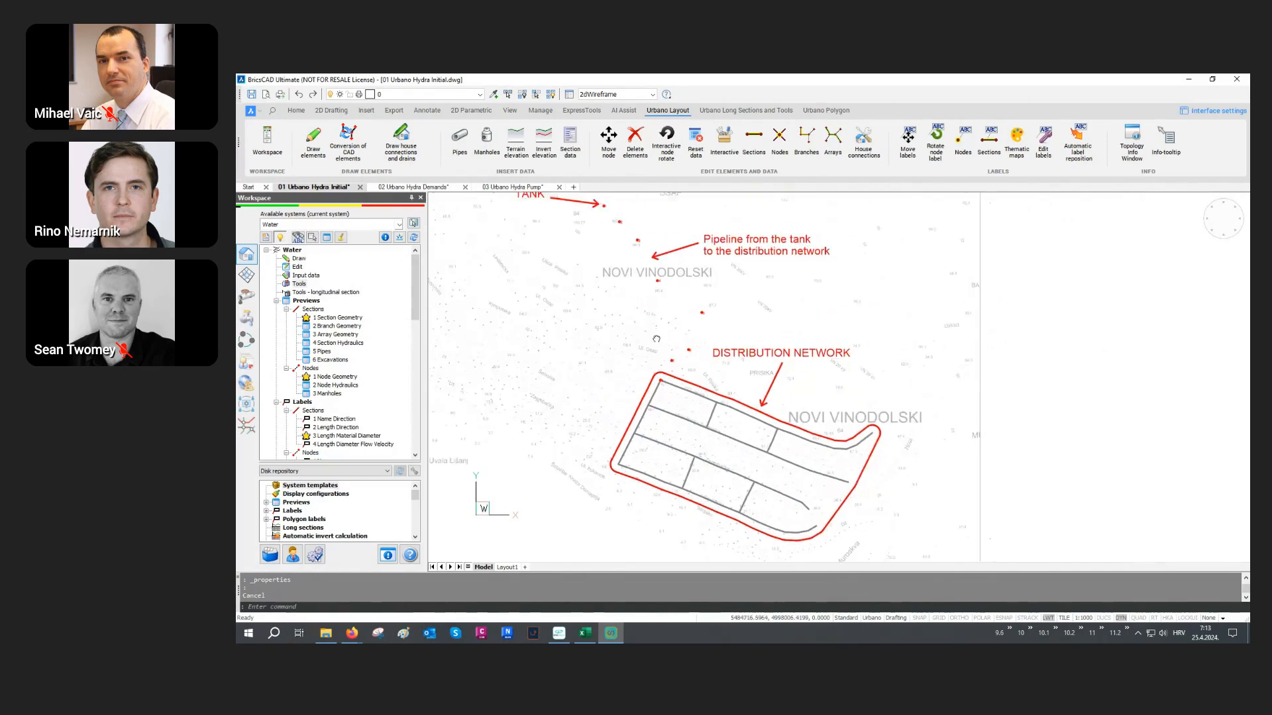
middle_click_drag(656, 339, 652, 391)
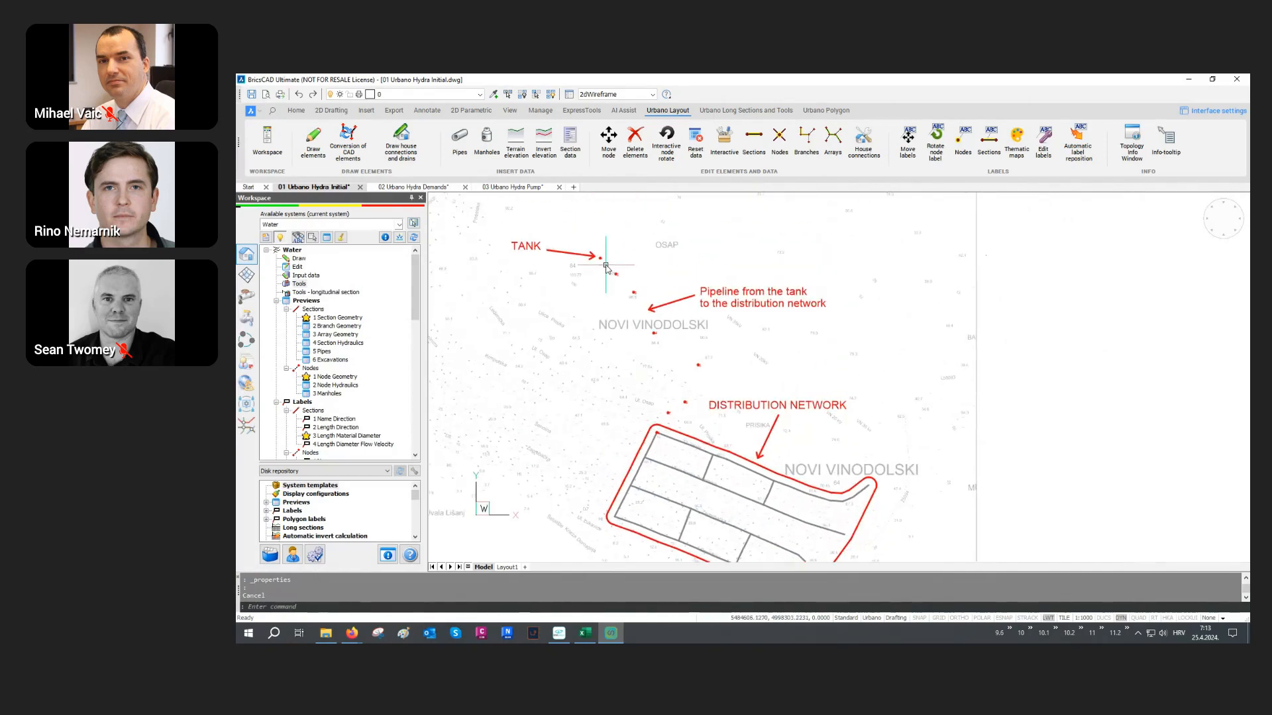
left_click(314, 151)
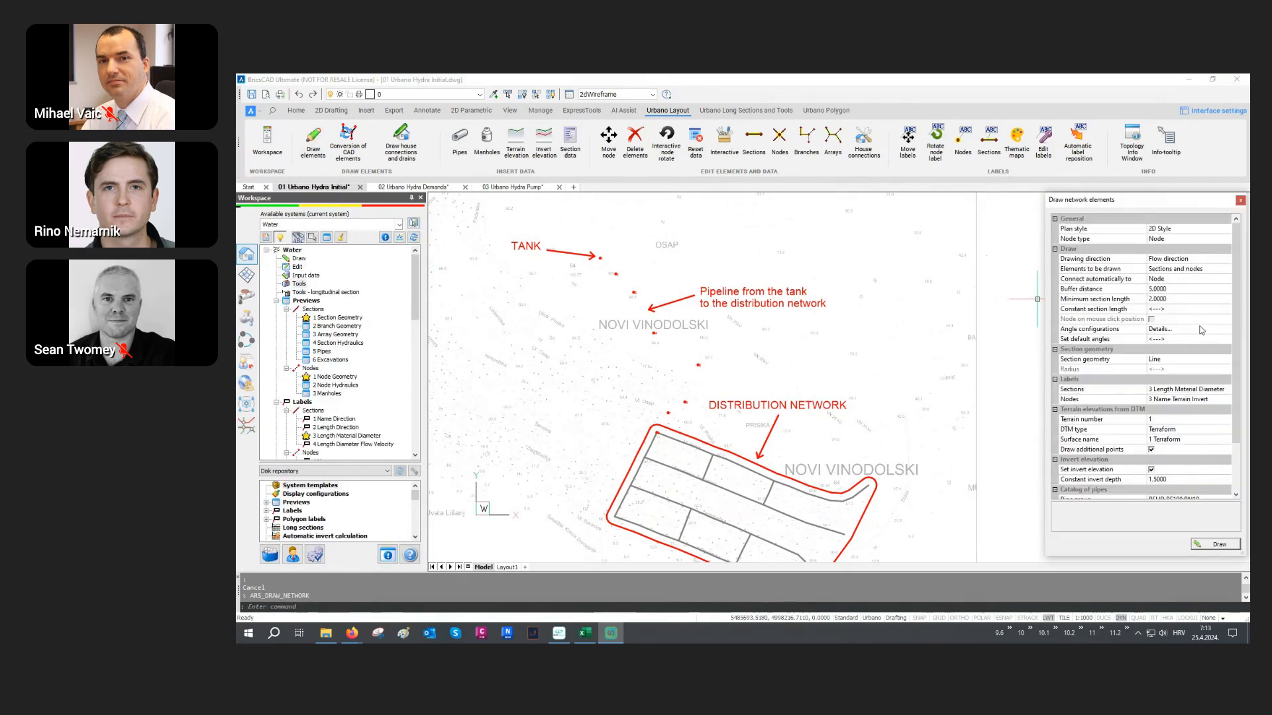
scroll(1201, 330, "down", 1)
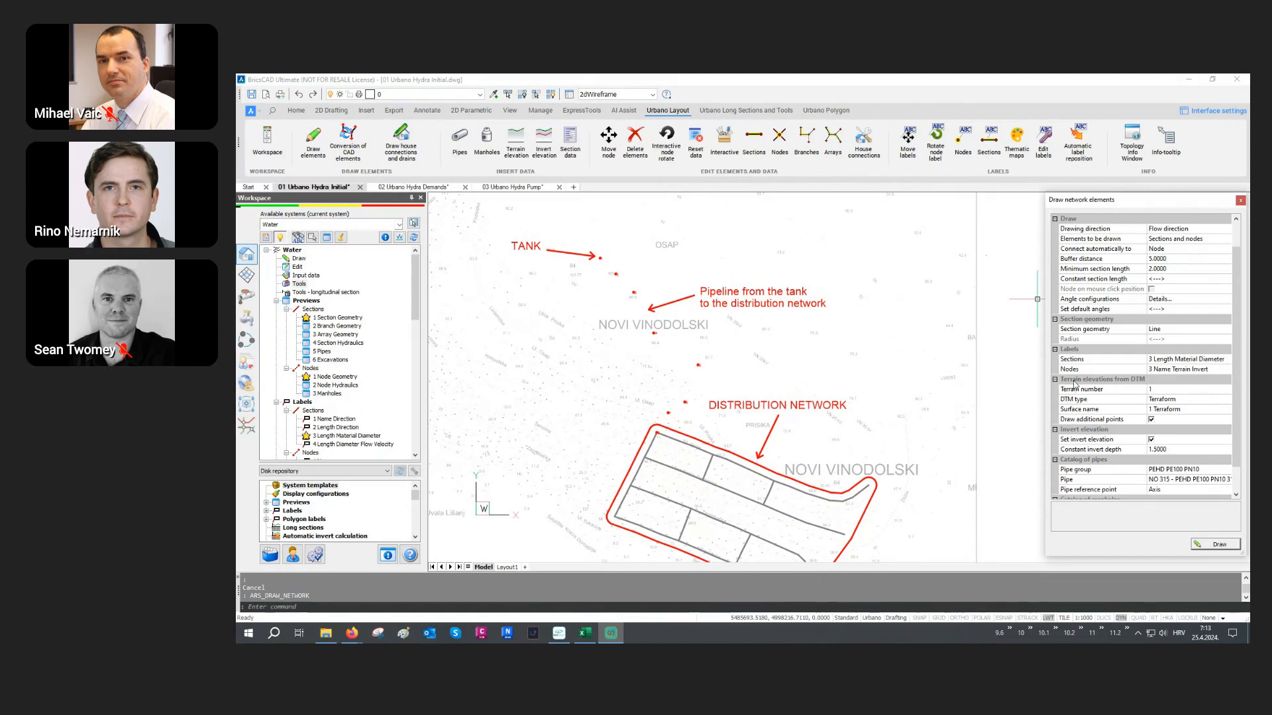
left_click(1160, 406)
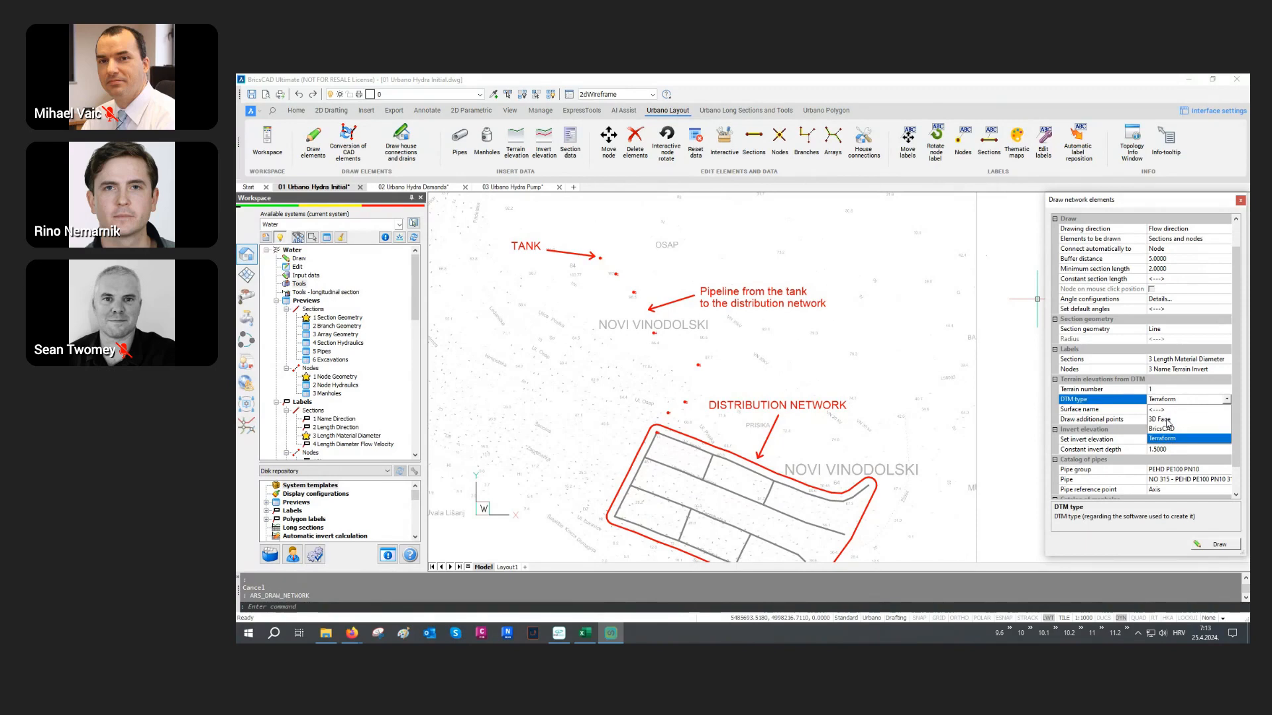
left_click(1132, 402)
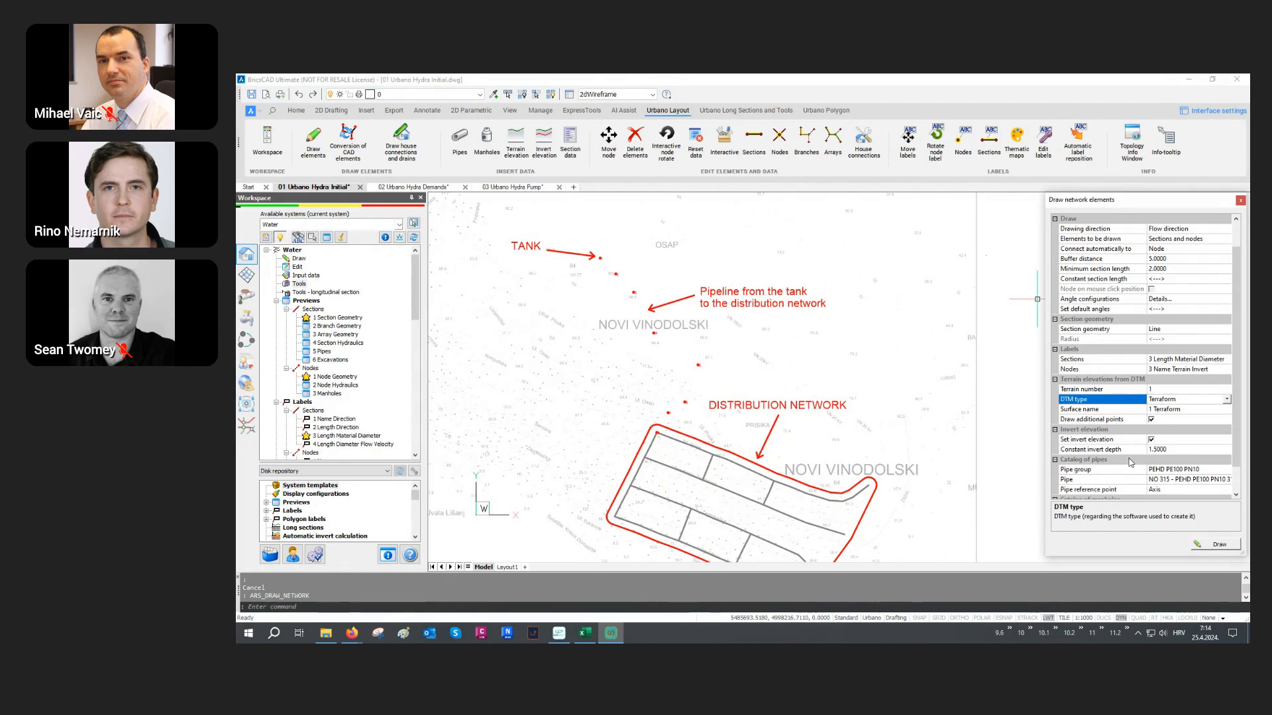
scroll(1129, 457, "down", 1)
left_click(1120, 421)
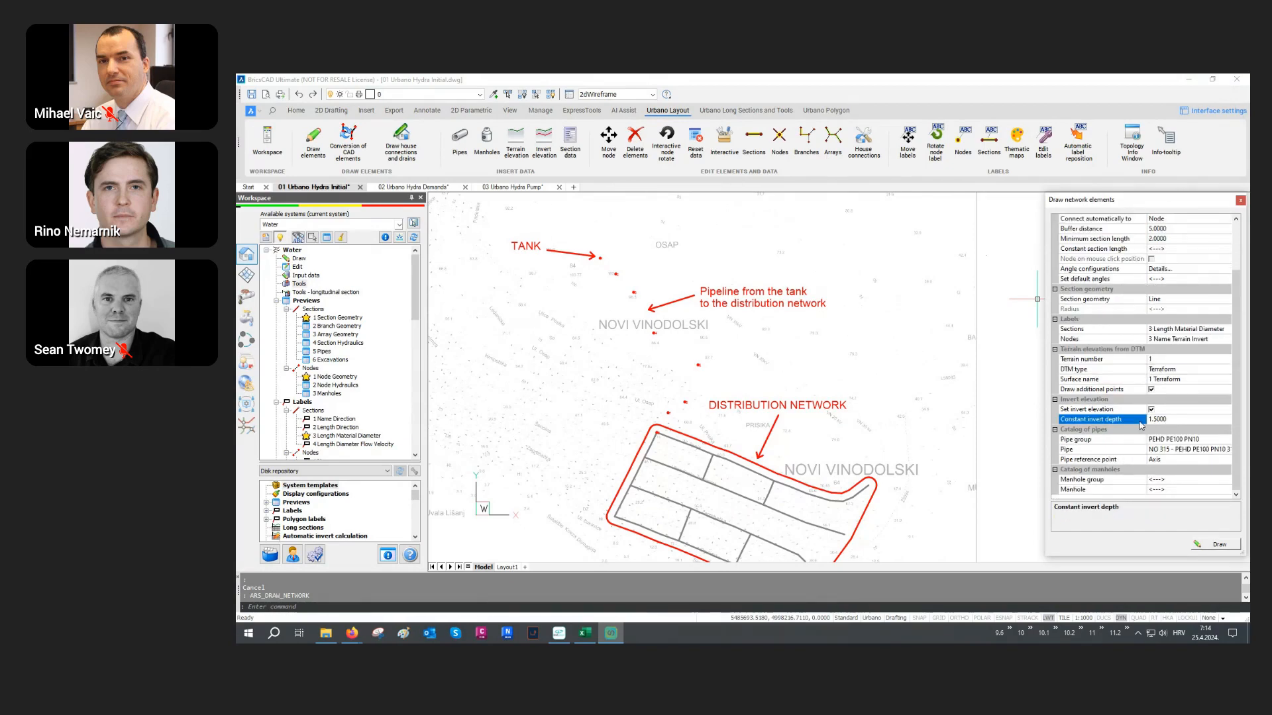
left_click(1105, 451)
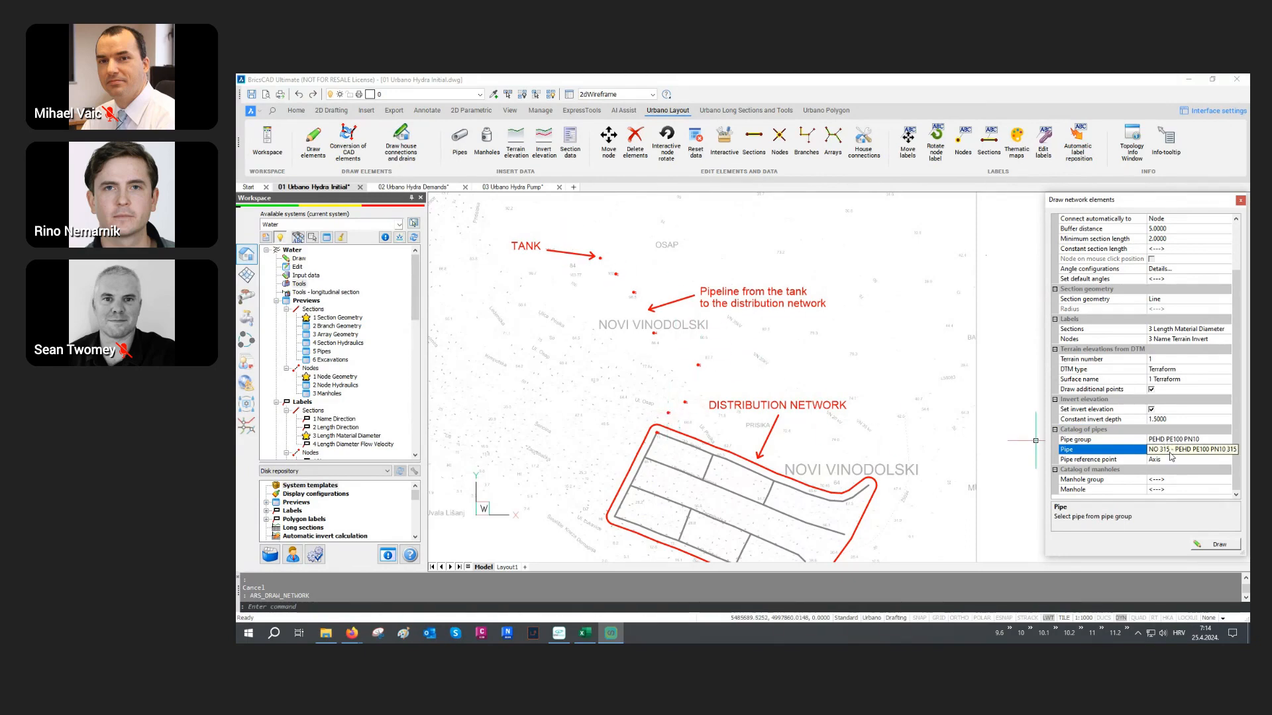
Start drawing the pipeline at the tank with entity snaps on, placing nodes at helping points 1 to 4.
left_click(1217, 545)
scroll(611, 301, "up", 2)
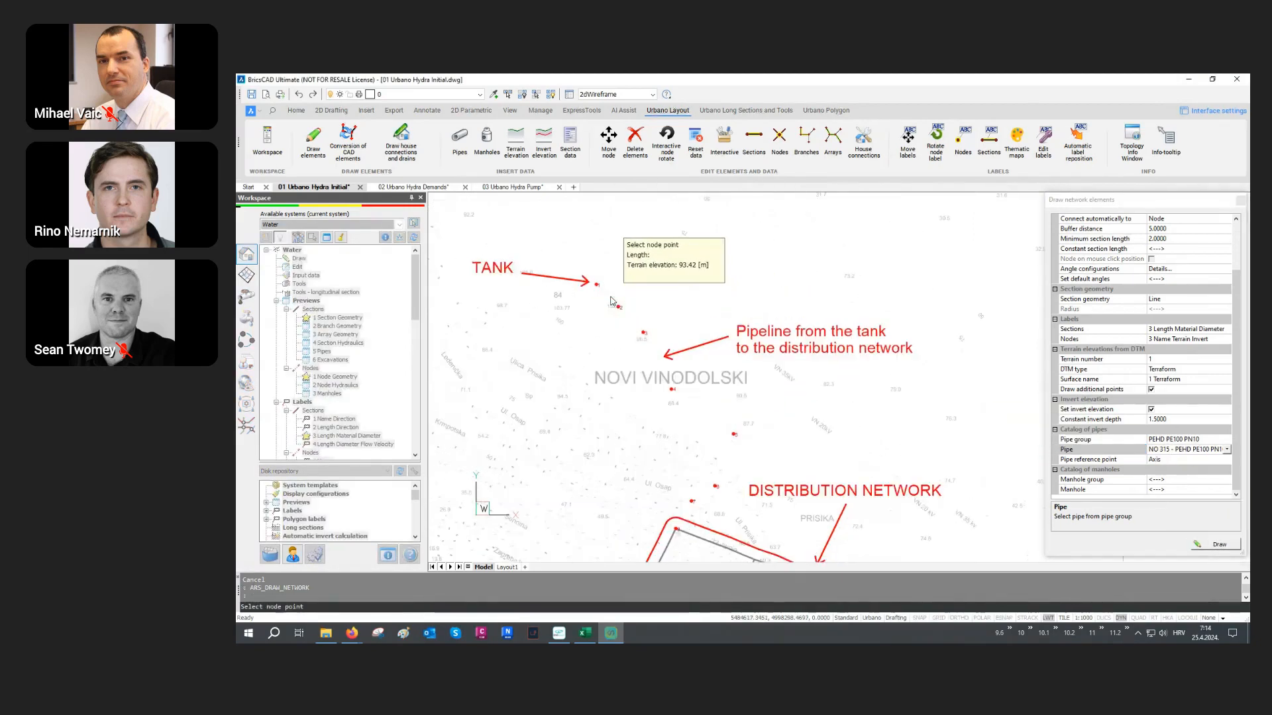
scroll(610, 301, "up", 2)
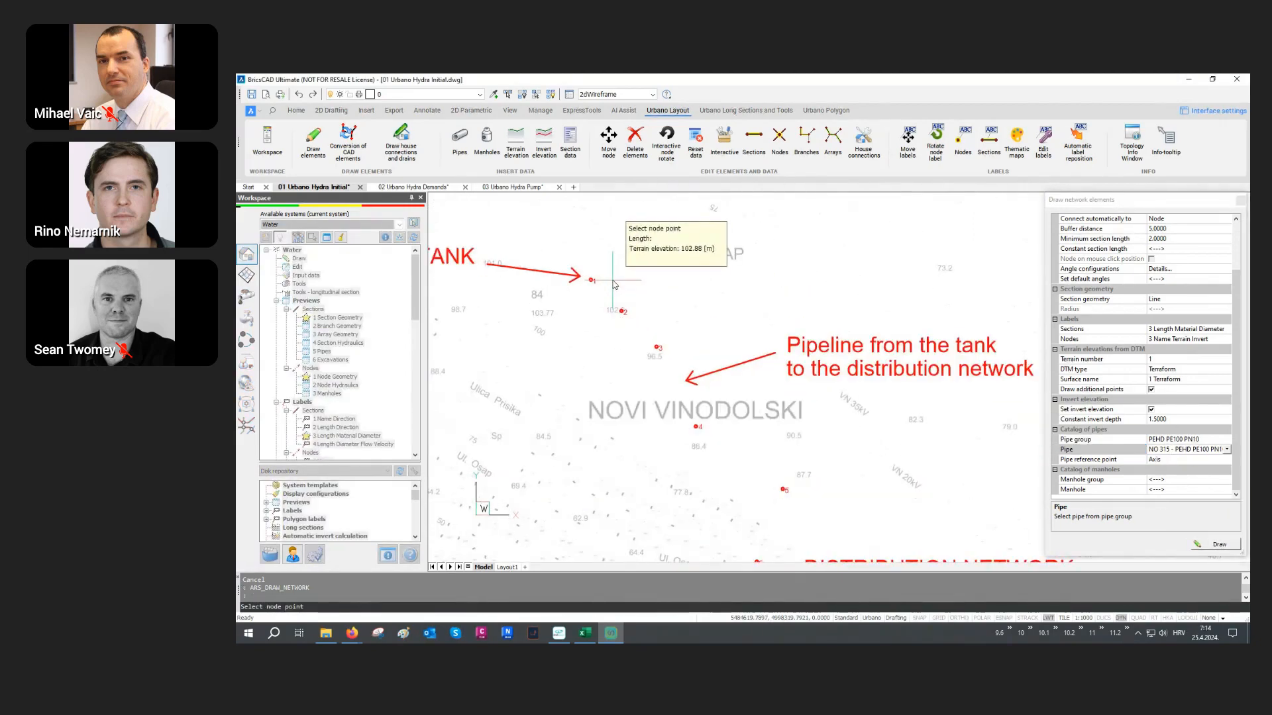
key("F3")
left_click(591, 280)
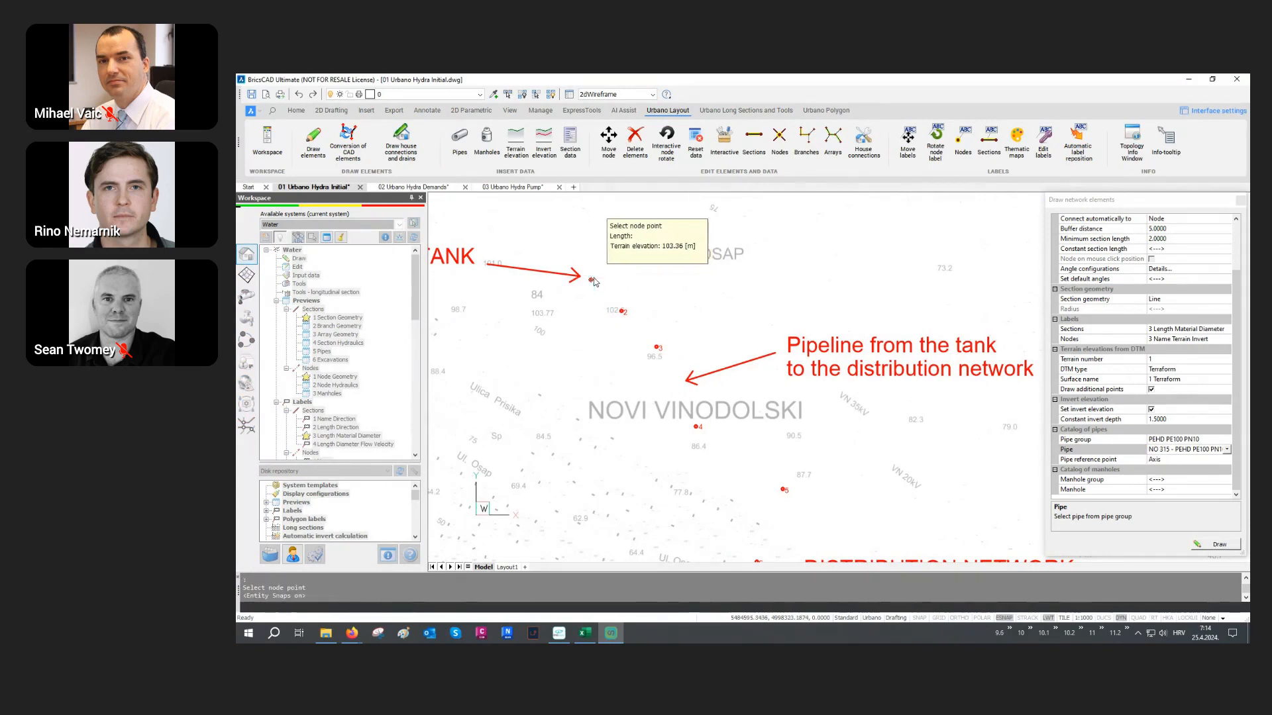
left_click(622, 308)
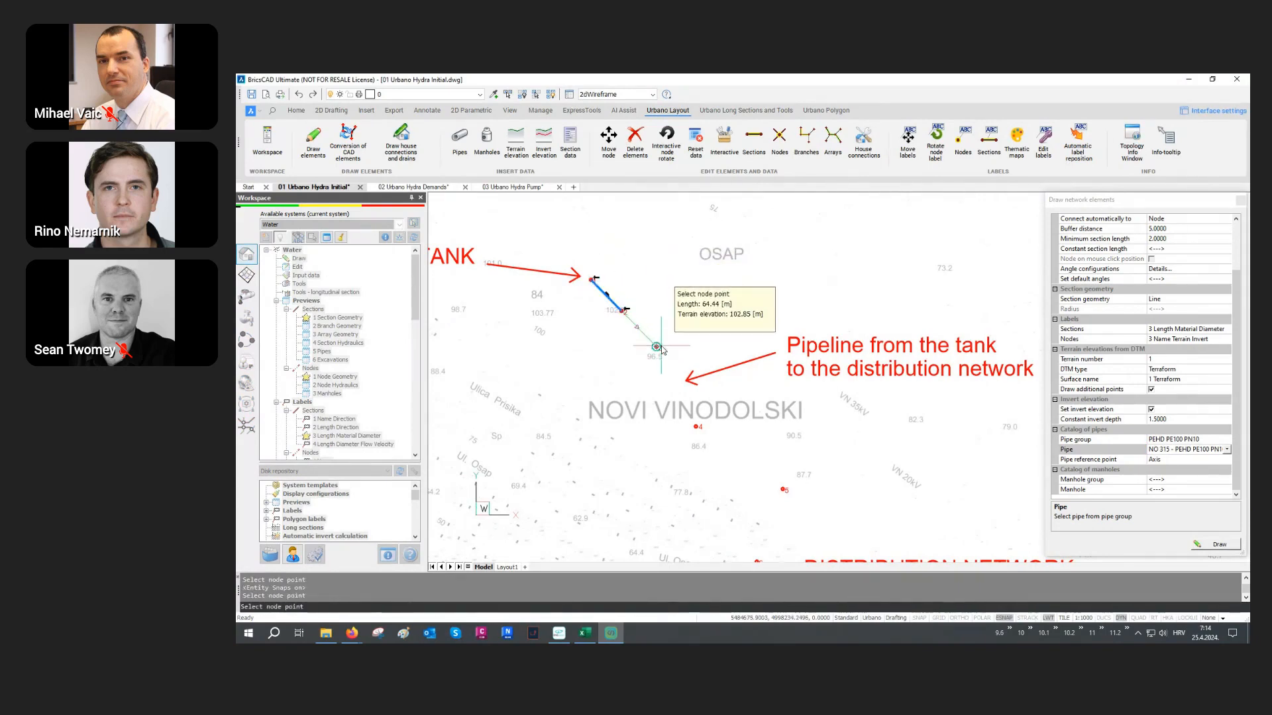
left_click(659, 346)
left_click(696, 426)
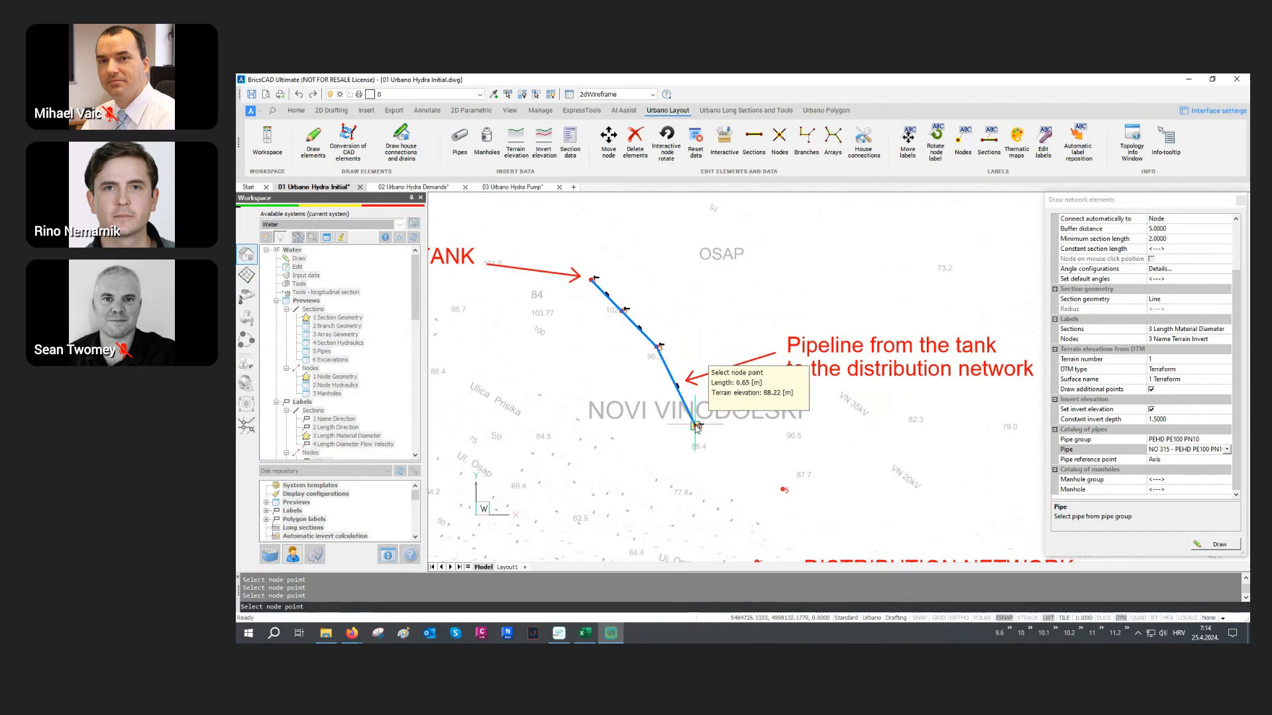
Continue the pipeline through helping points 5, 6 and 7 and finish it at point 8, the corner of the distribution network.
middle_click_drag(718, 439, 669, 310)
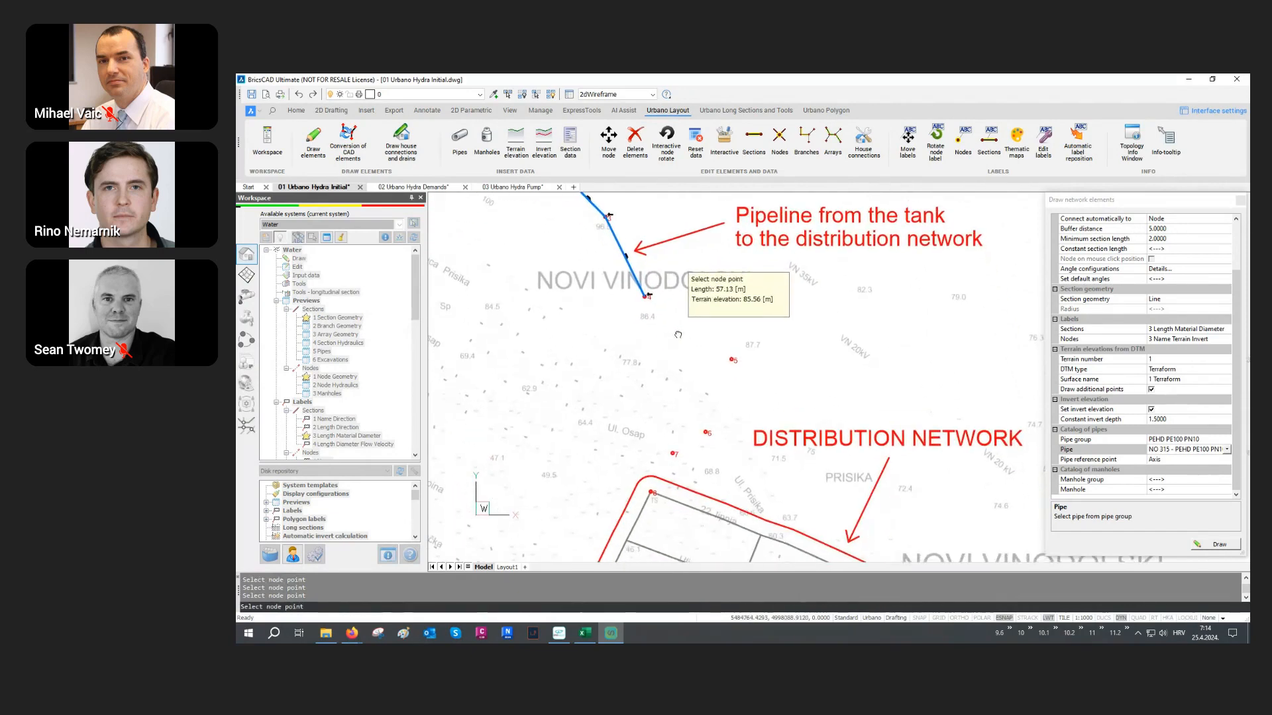
left_click(733, 360)
left_click(705, 433)
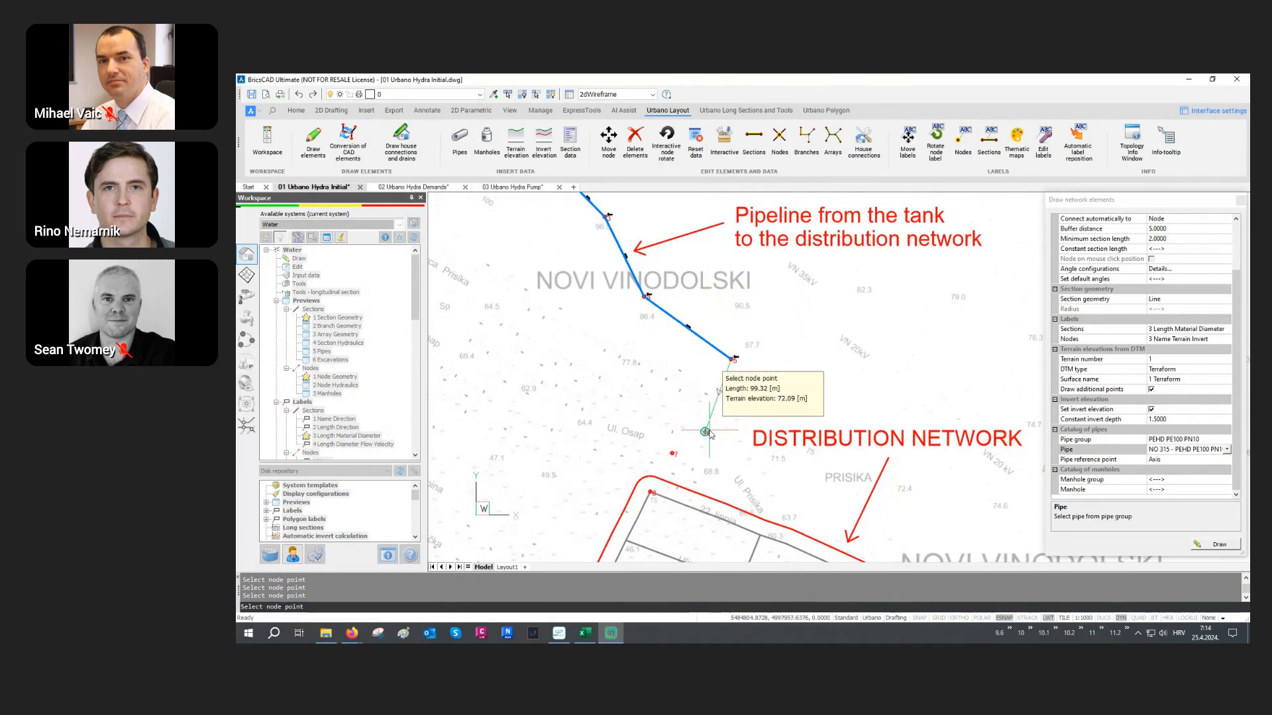
left_click(672, 454)
scroll(672, 455, "up", 5)
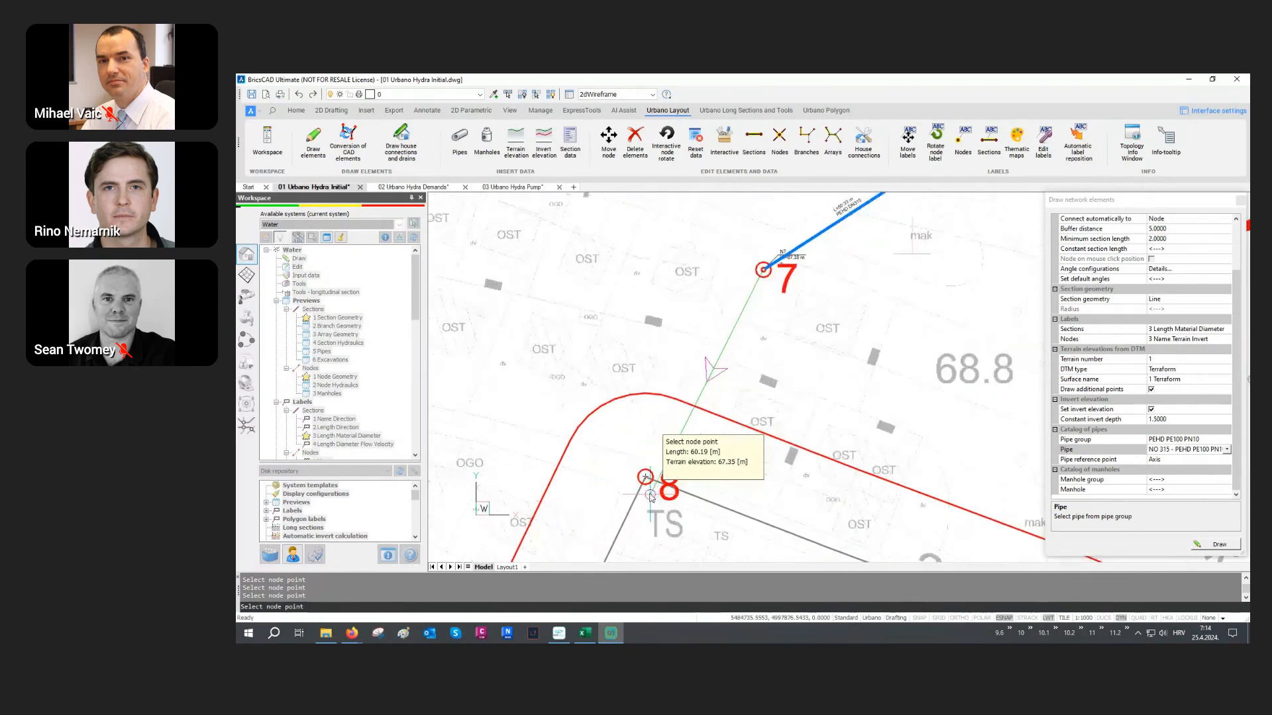
left_click(645, 477)
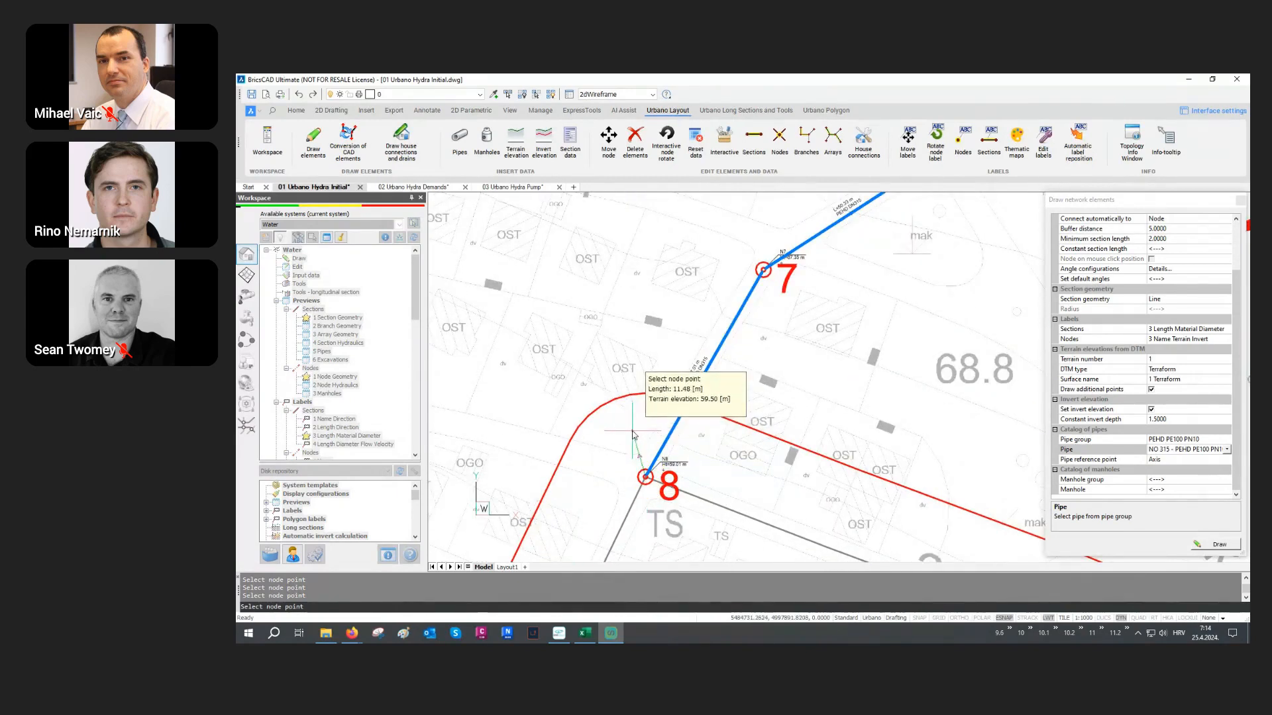
key("Return")
Examine the labels of the last pipe section and of the node at point 8, then close the network drawing settings.
scroll(702, 414, "up", 5)
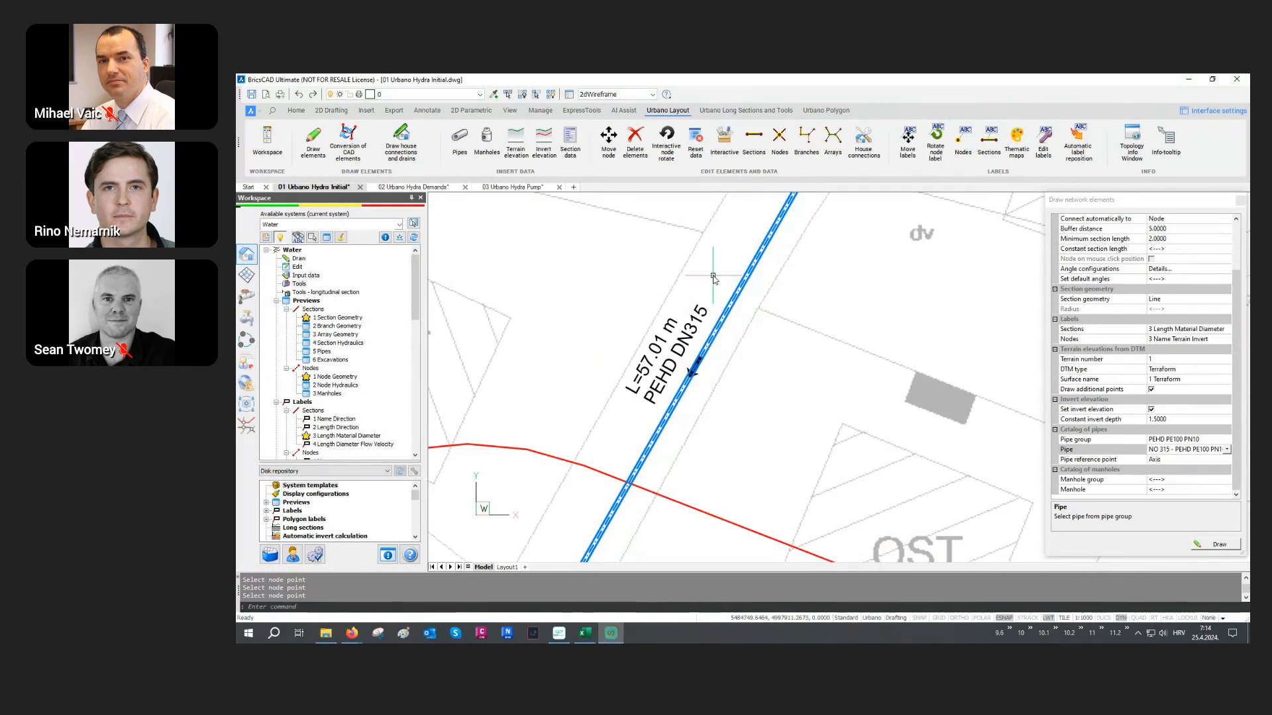
scroll(713, 276, "down", 5)
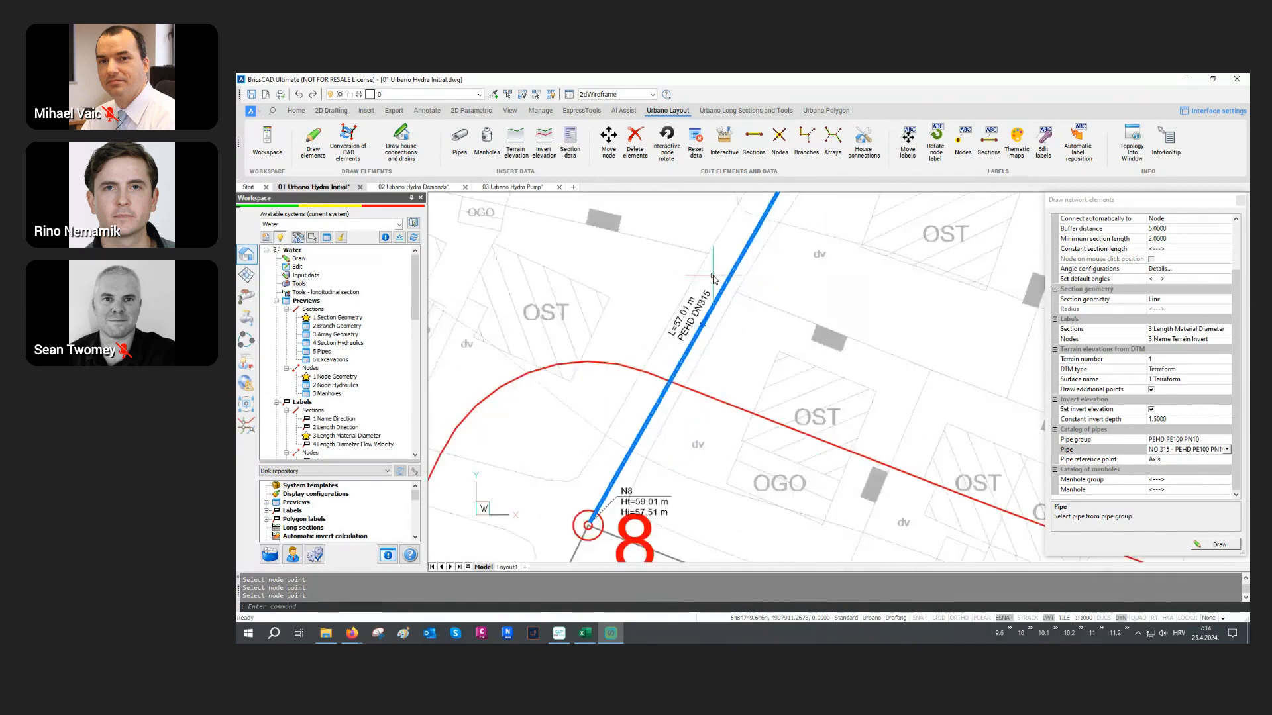
scroll(638, 480, "up", 4)
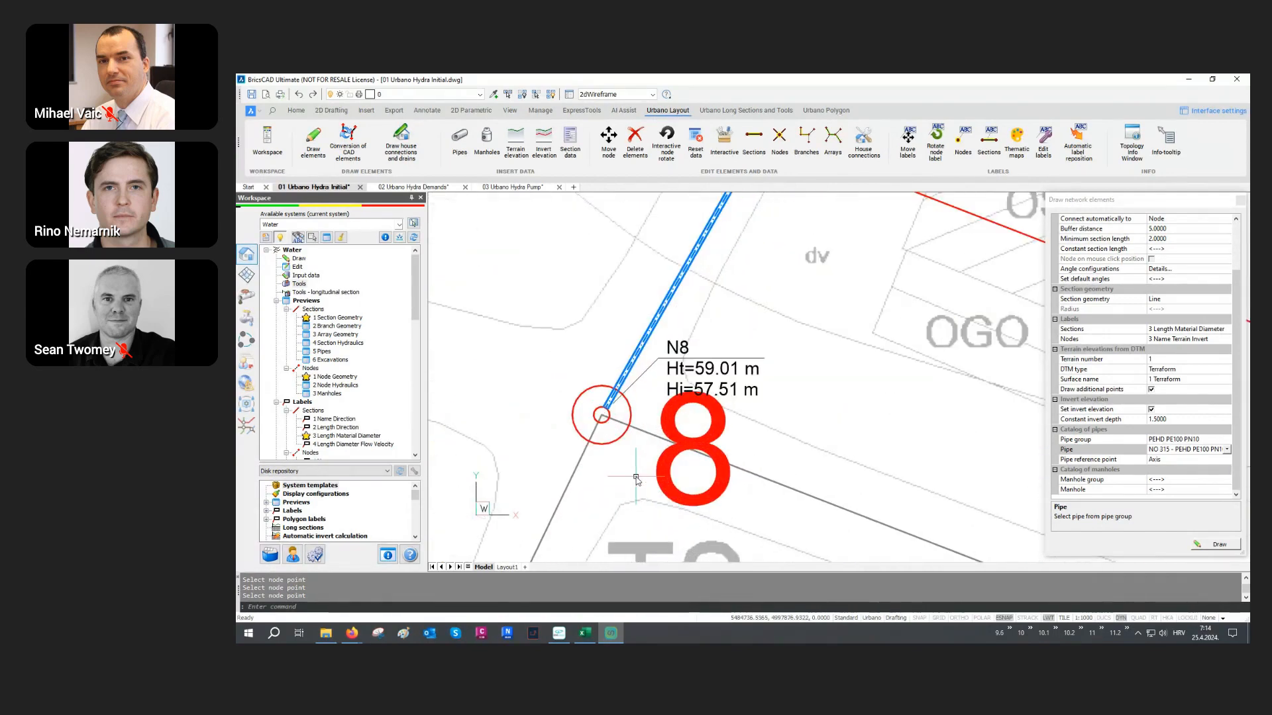
left_click(1239, 201)
Open the Conversion of CAD elements settings for the distribution network polylines and review the assigned pipe.
scroll(576, 355, "down", 4)
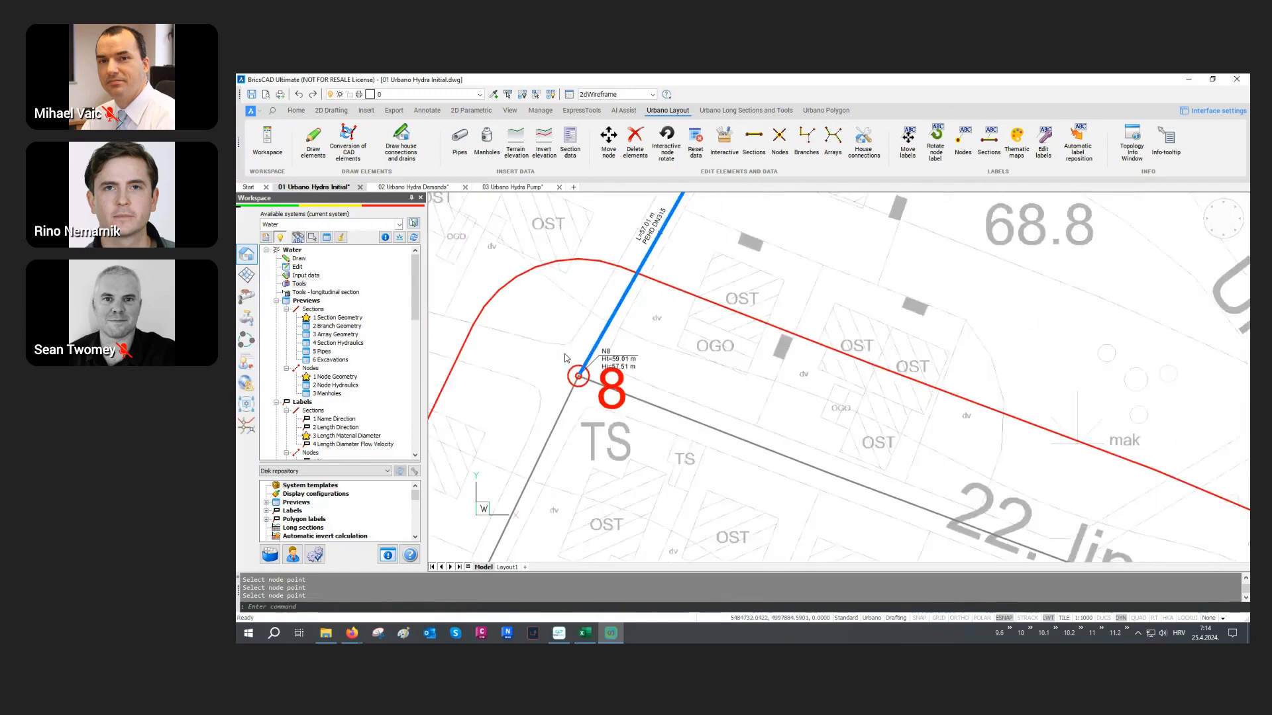
scroll(680, 341, "down", 5)
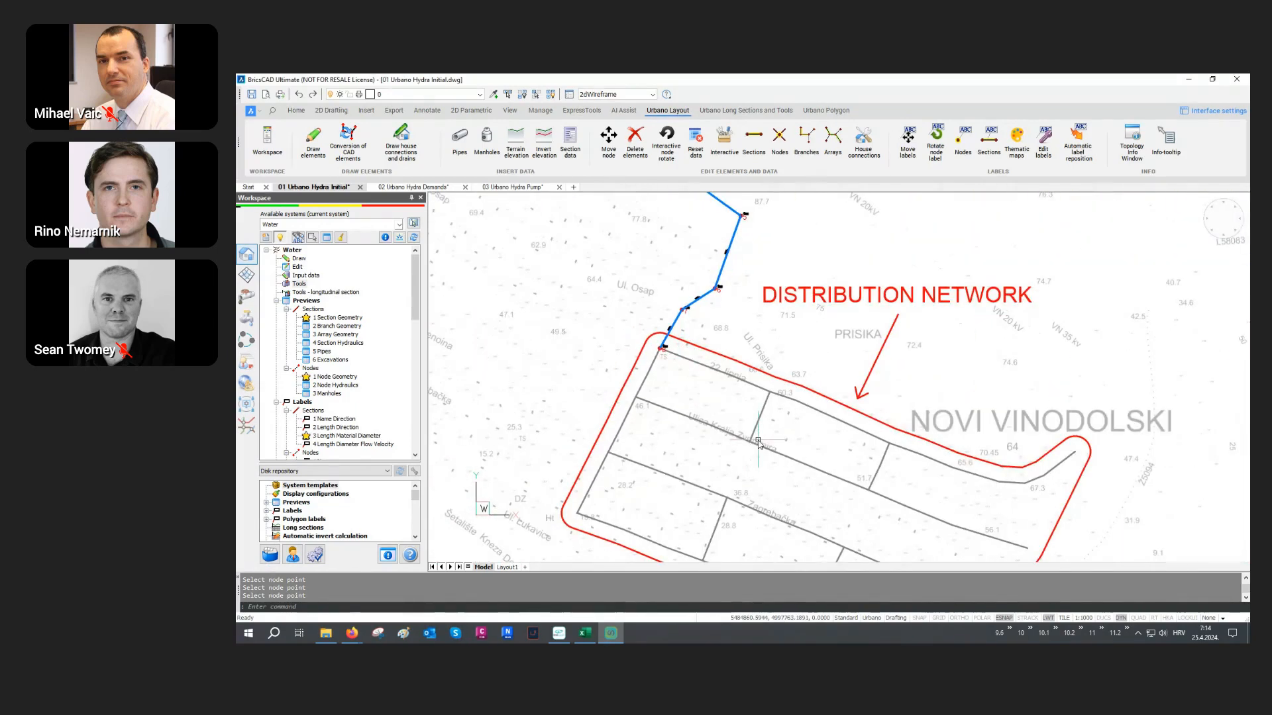
middle_click_drag(768, 447, 735, 344)
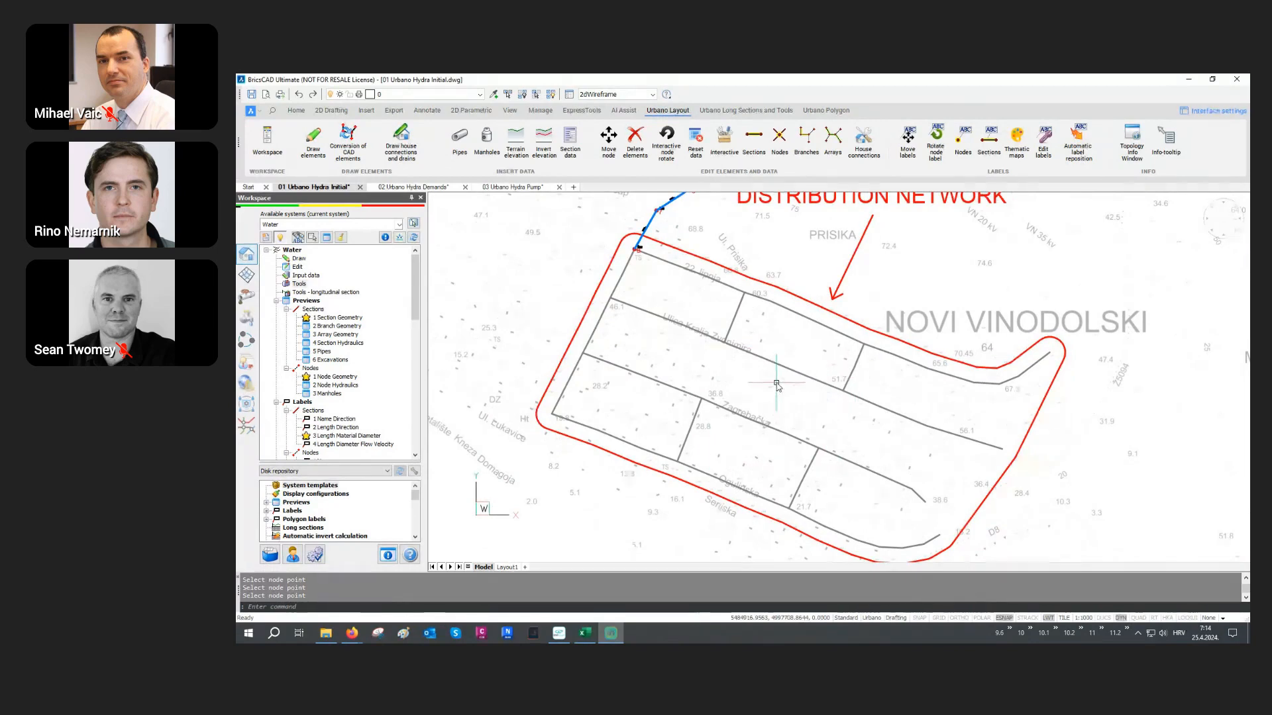
key("Escape")
key("Escape")
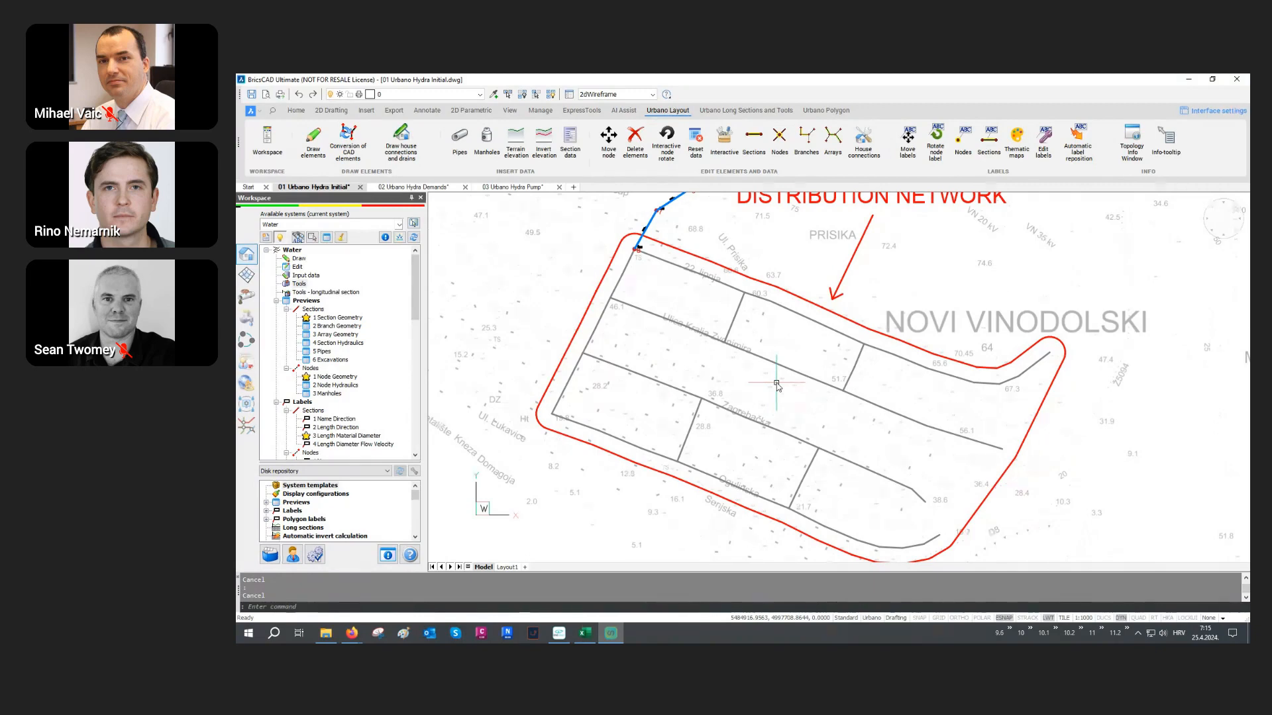
left_click(349, 156)
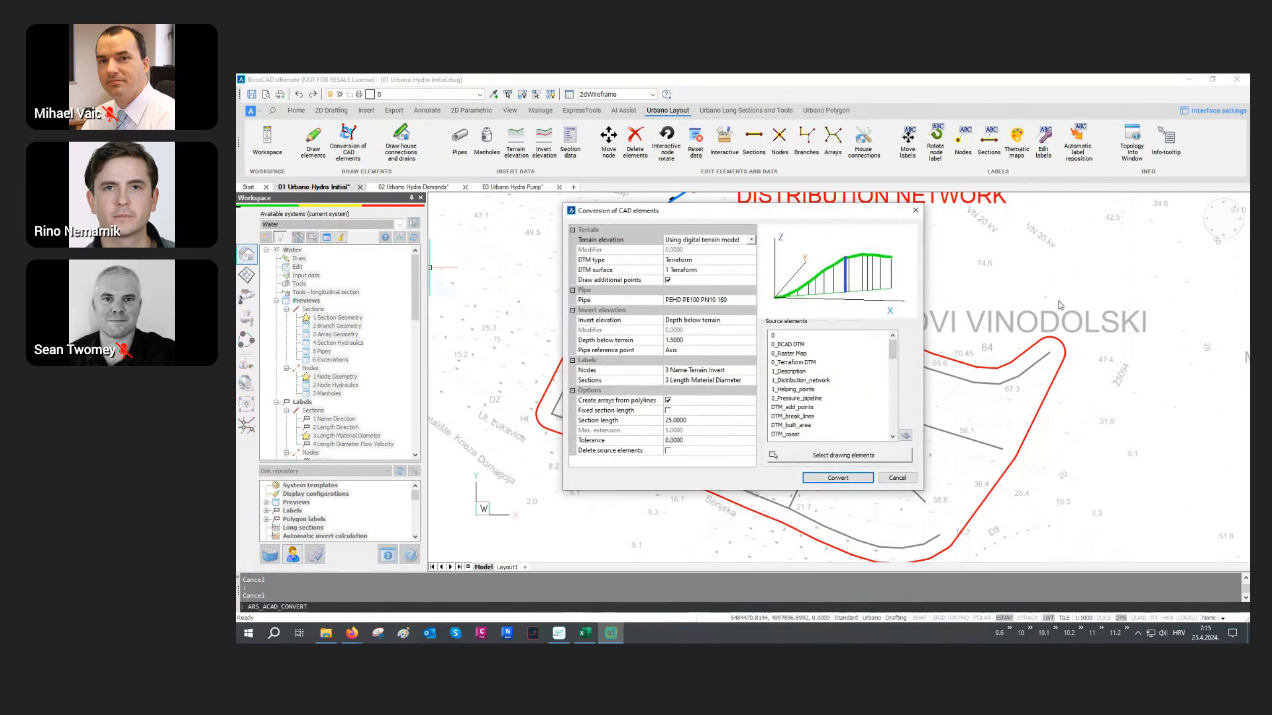
left_click(649, 301)
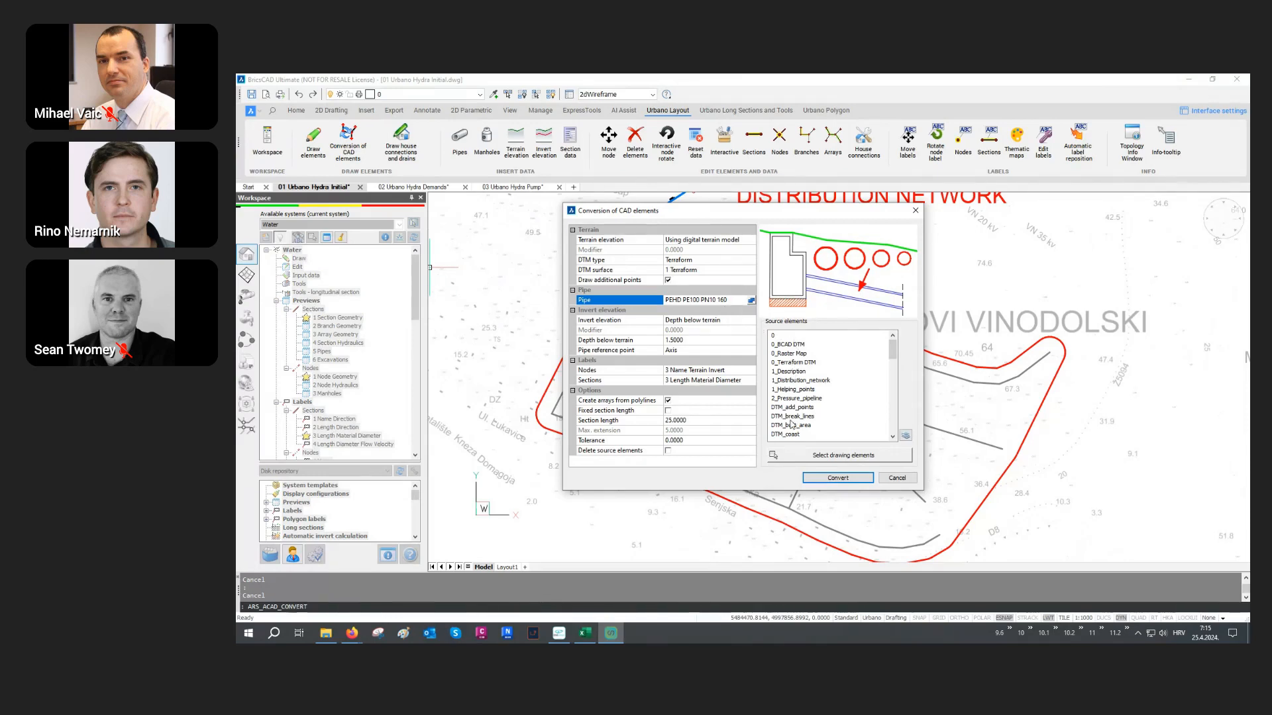
Identify the source layer by picking distribution network polylines in the drawing, and choose 1_Distribution_network as source.
left_click(905, 437)
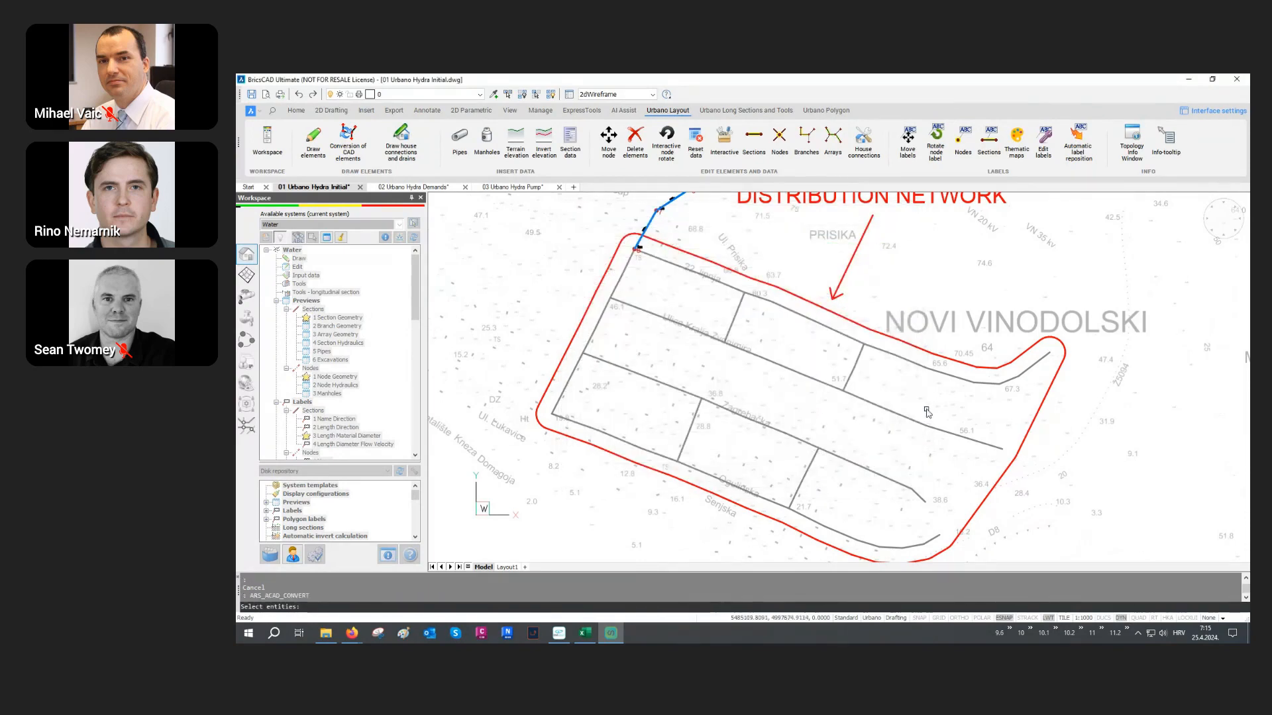
left_click(887, 382)
left_click(788, 451)
key("Return")
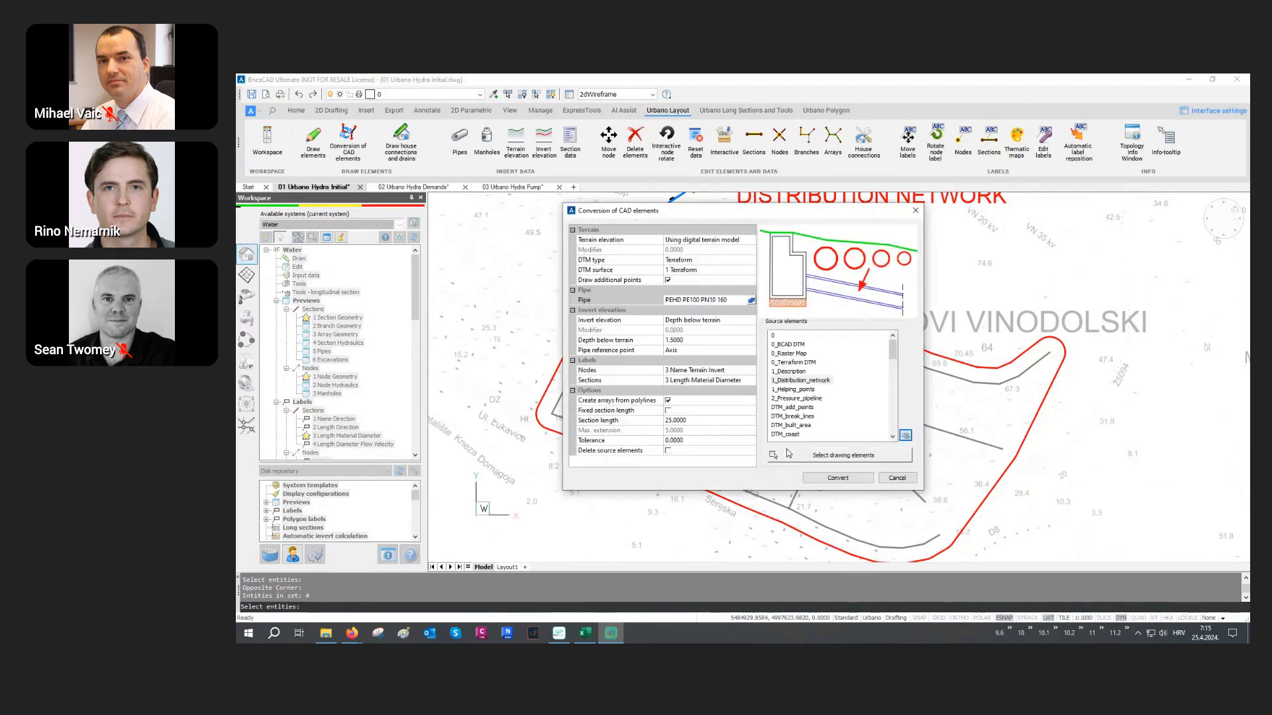
left_click(800, 381)
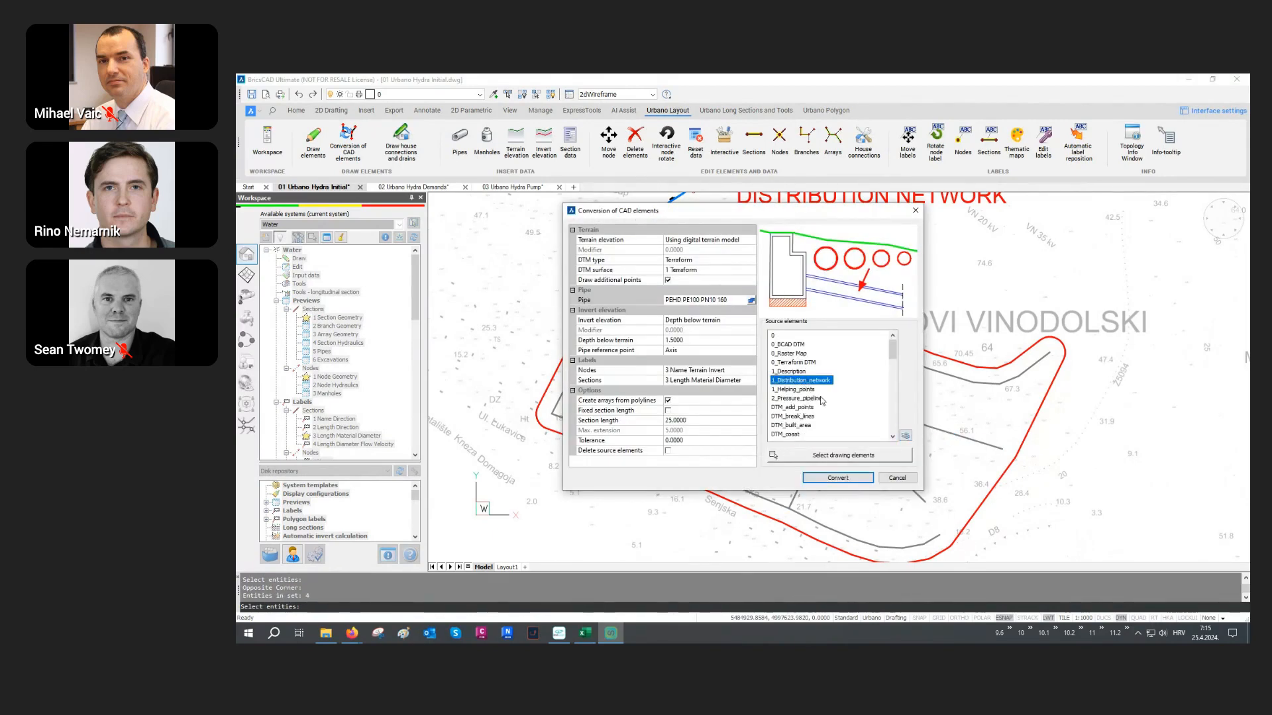
Select all the distribution network polylines in the drawing as source elements and convert them into pipes and nodes.
left_click(821, 454)
scroll(791, 426, "down", 3)
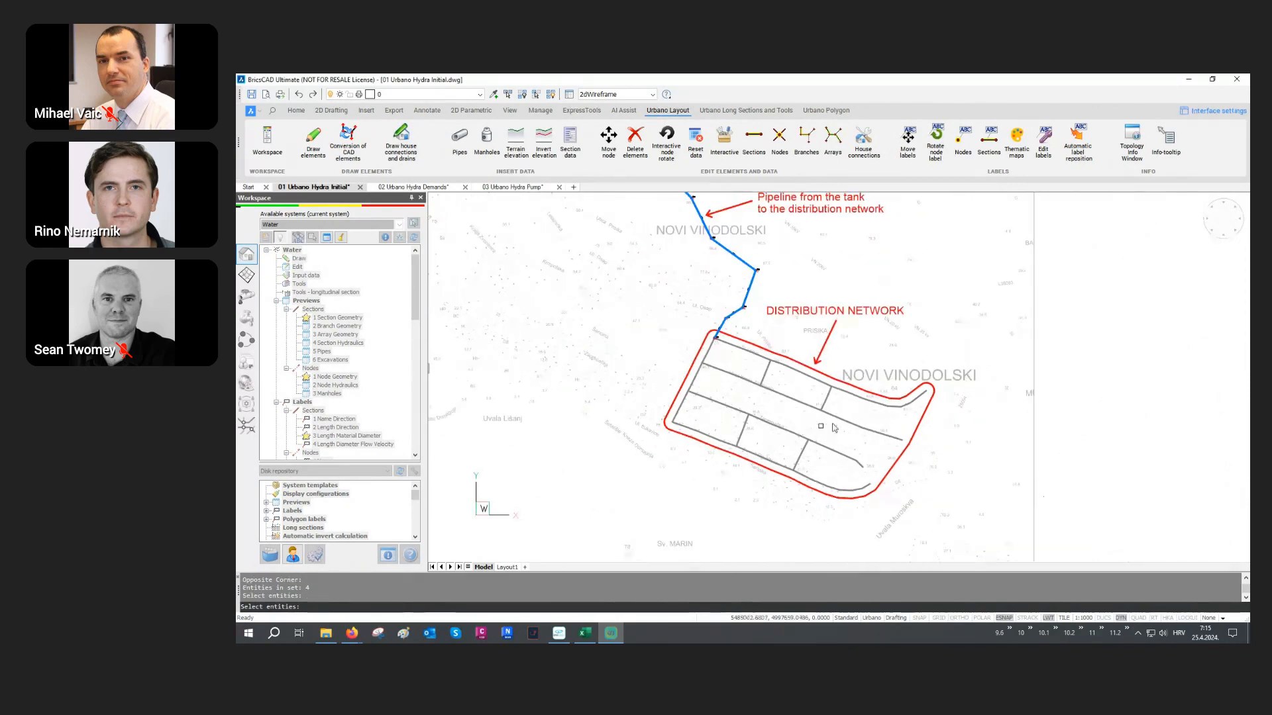
left_click(1017, 227)
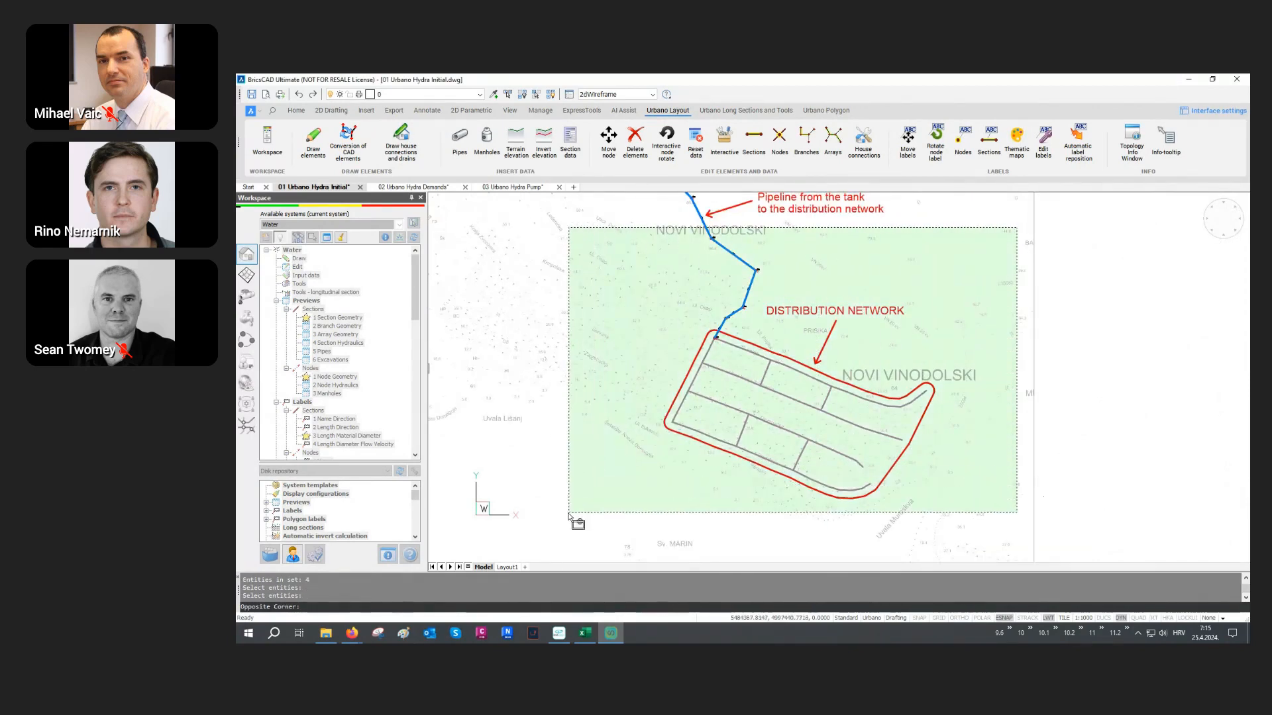
left_click(549, 530)
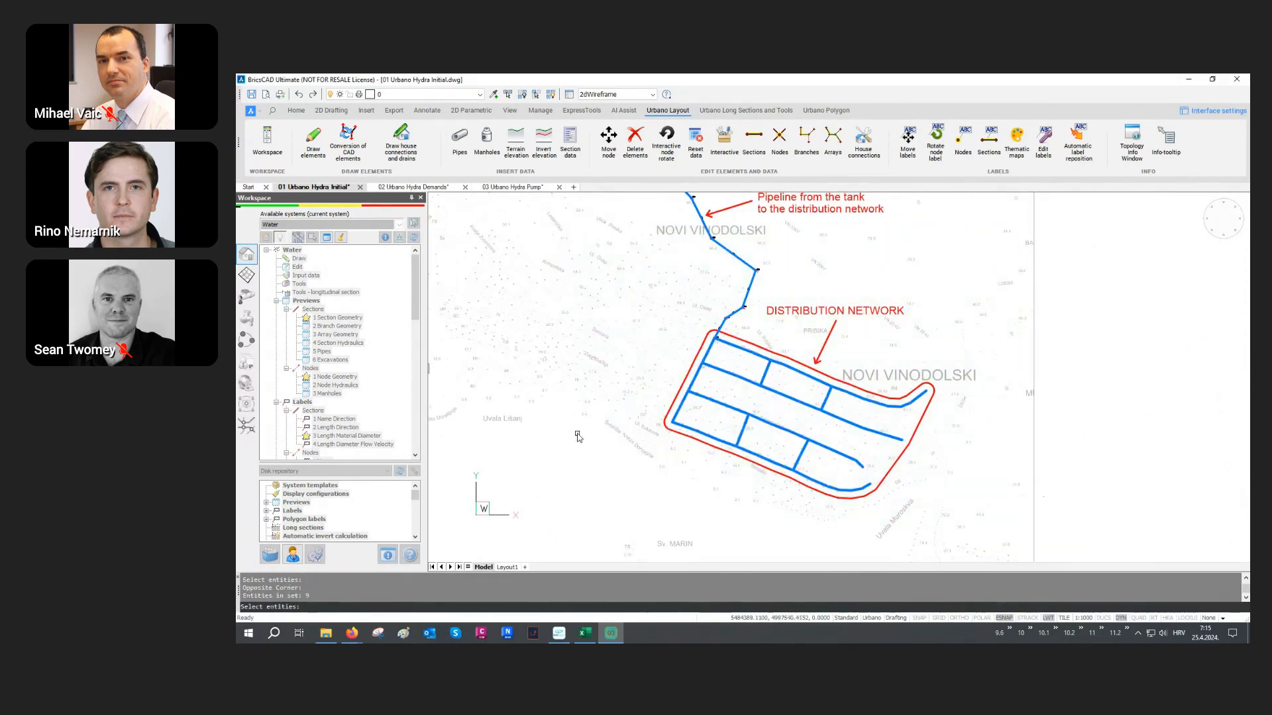
key("Return")
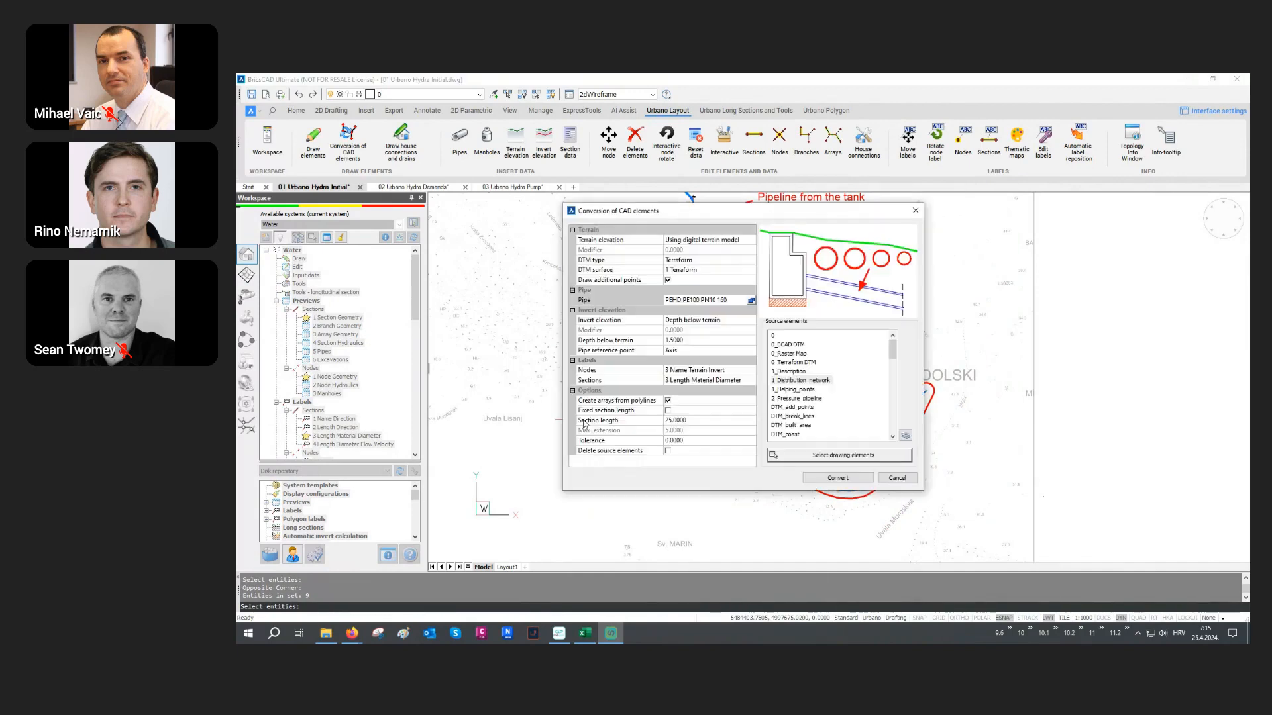
left_click(838, 478)
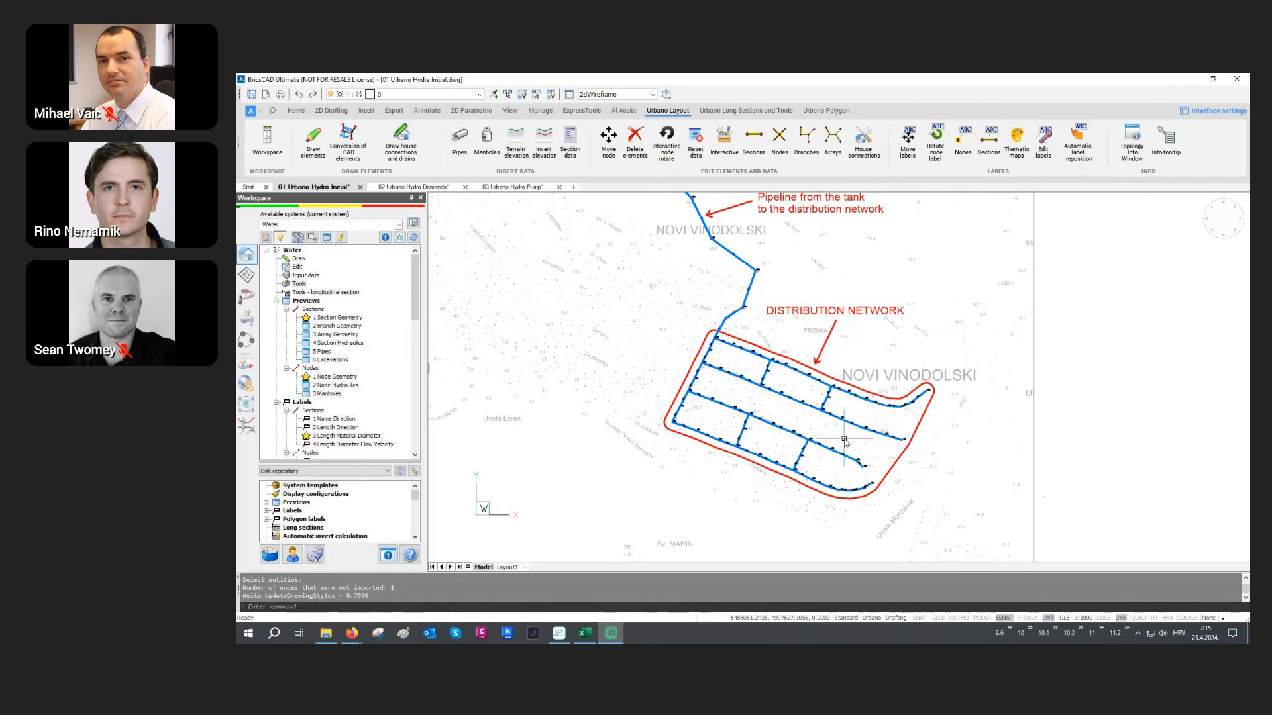
Examine the section and node labels of the converted distribution network around point 8.
middle_click_drag(836, 407, 818, 427)
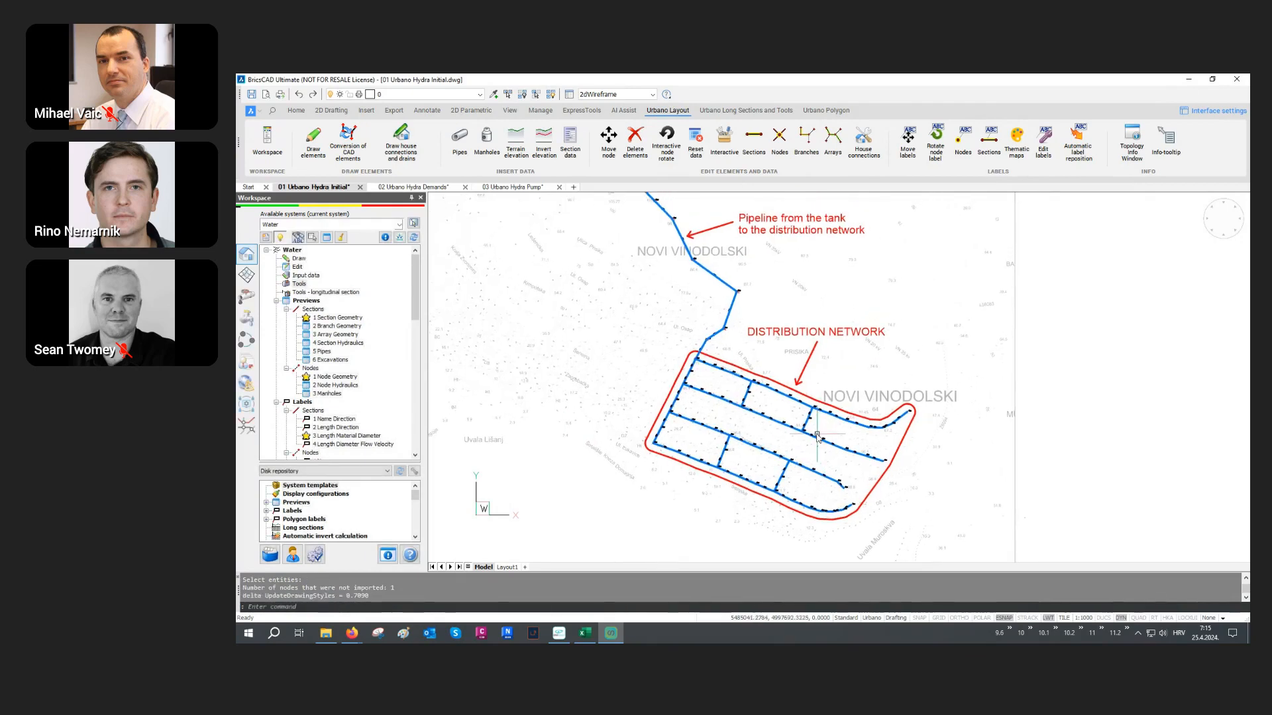
key("Escape")
key("Escape")
scroll(700, 366, "up", 10)
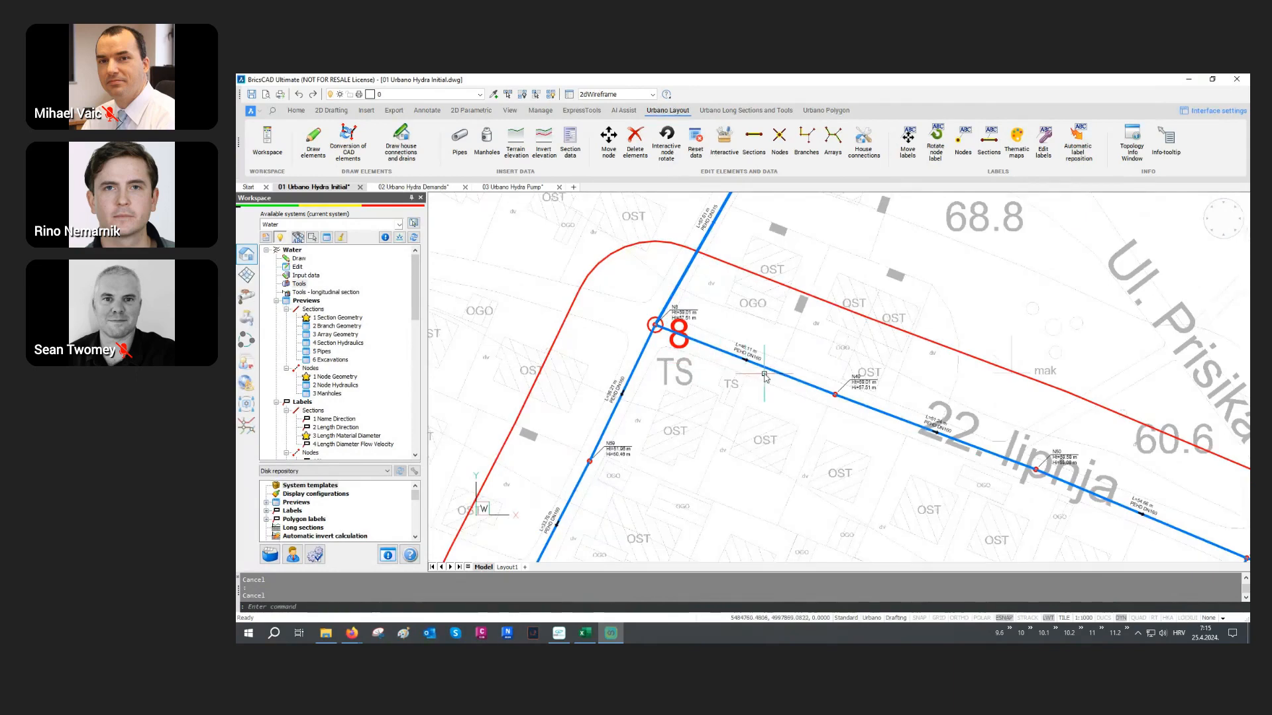
scroll(670, 329, "up", 3)
scroll(671, 332, "up", 1)
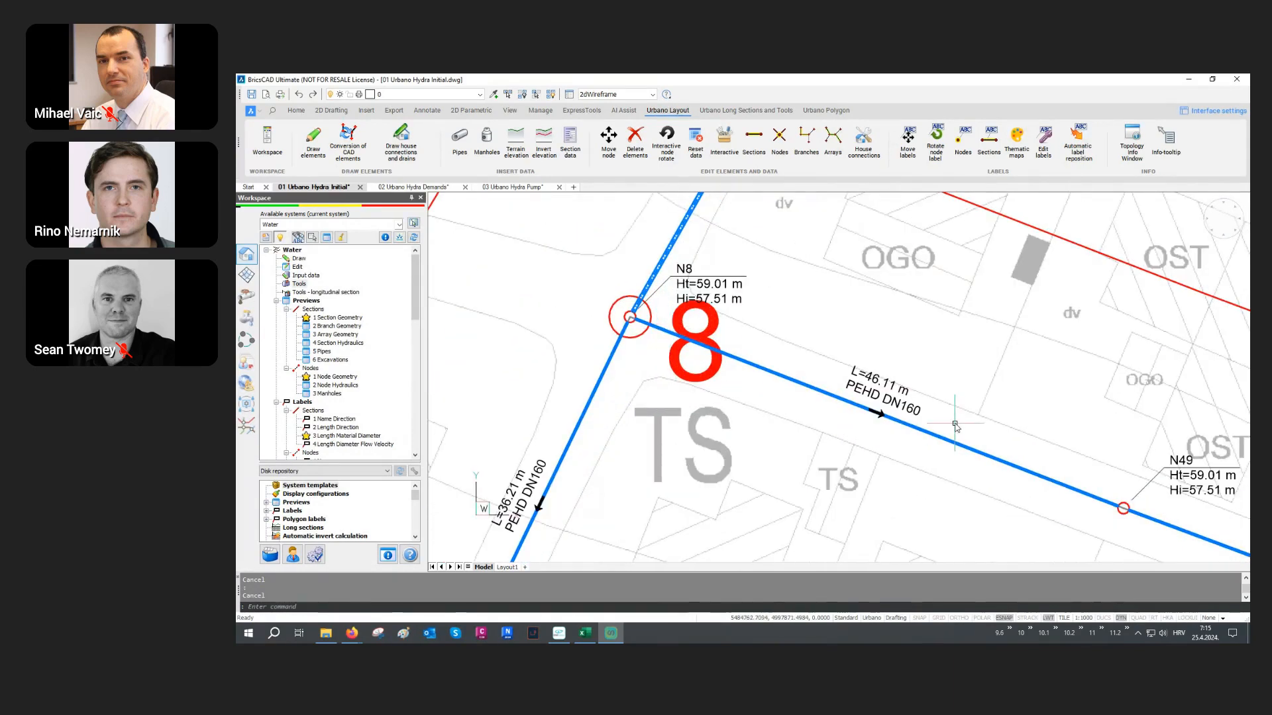
scroll(641, 335, "down", 2)
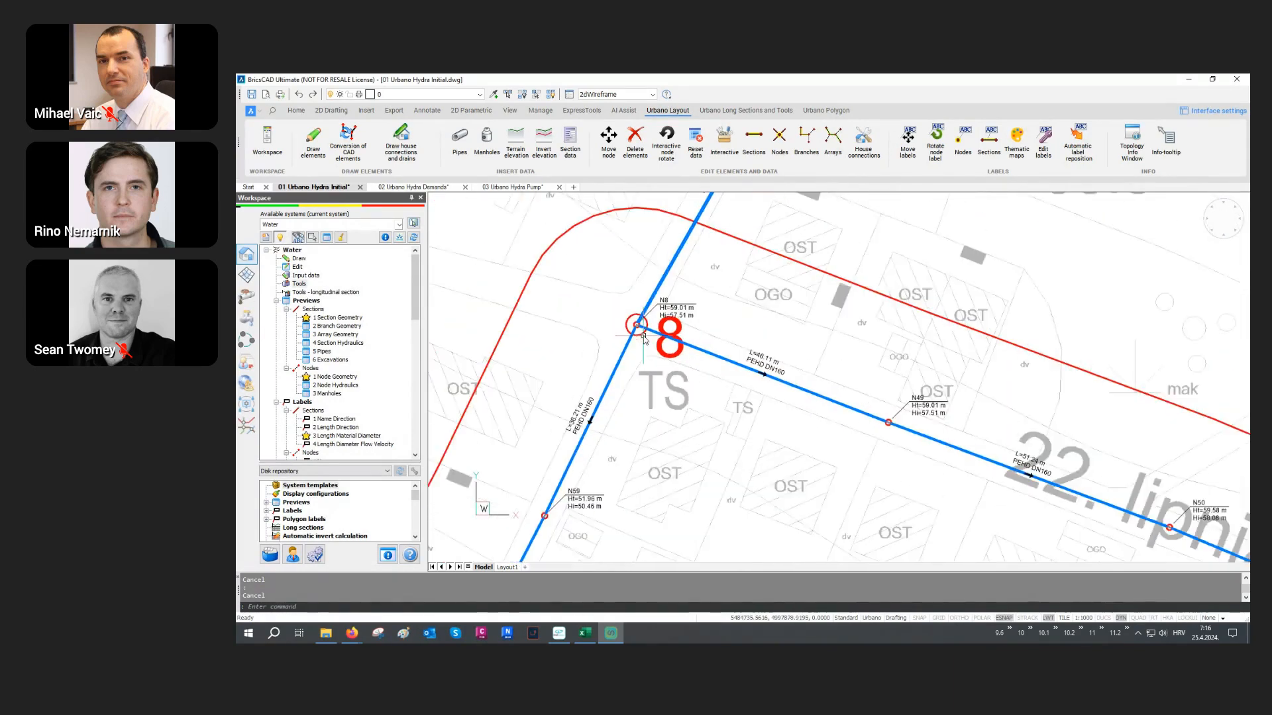
scroll(641, 335, "down", 5)
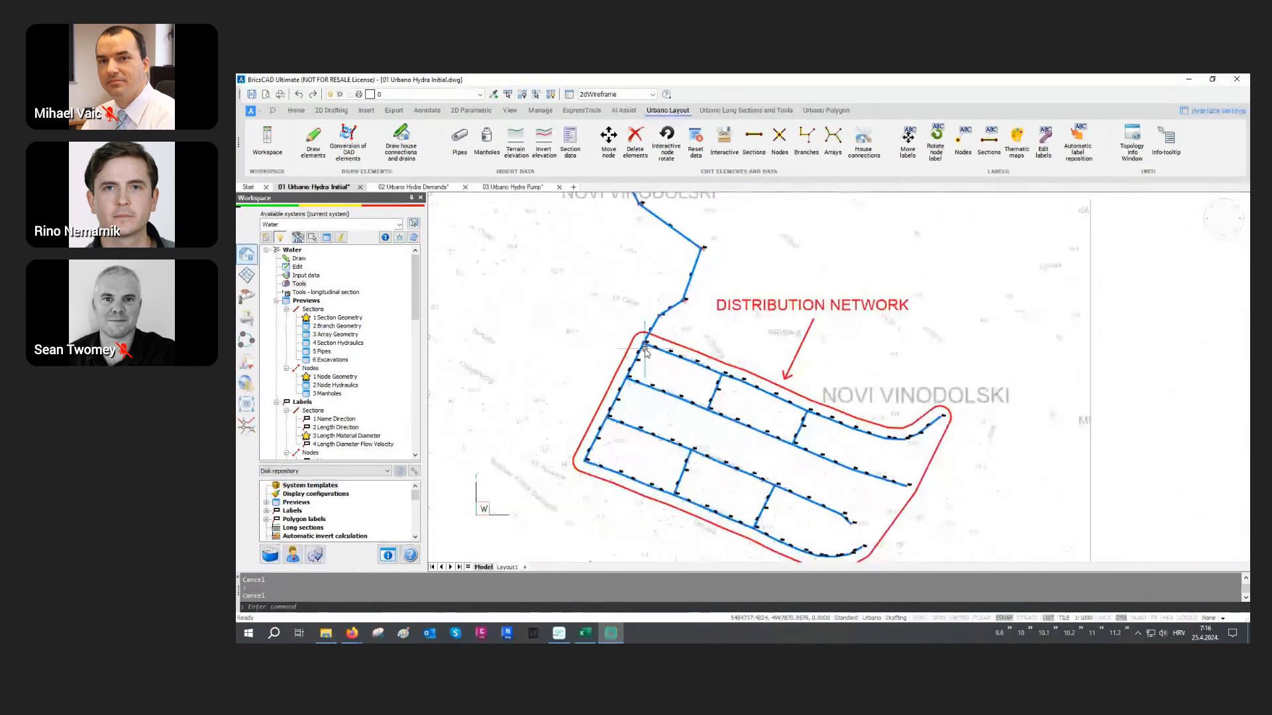
middle_click_drag(786, 374, 790, 318)
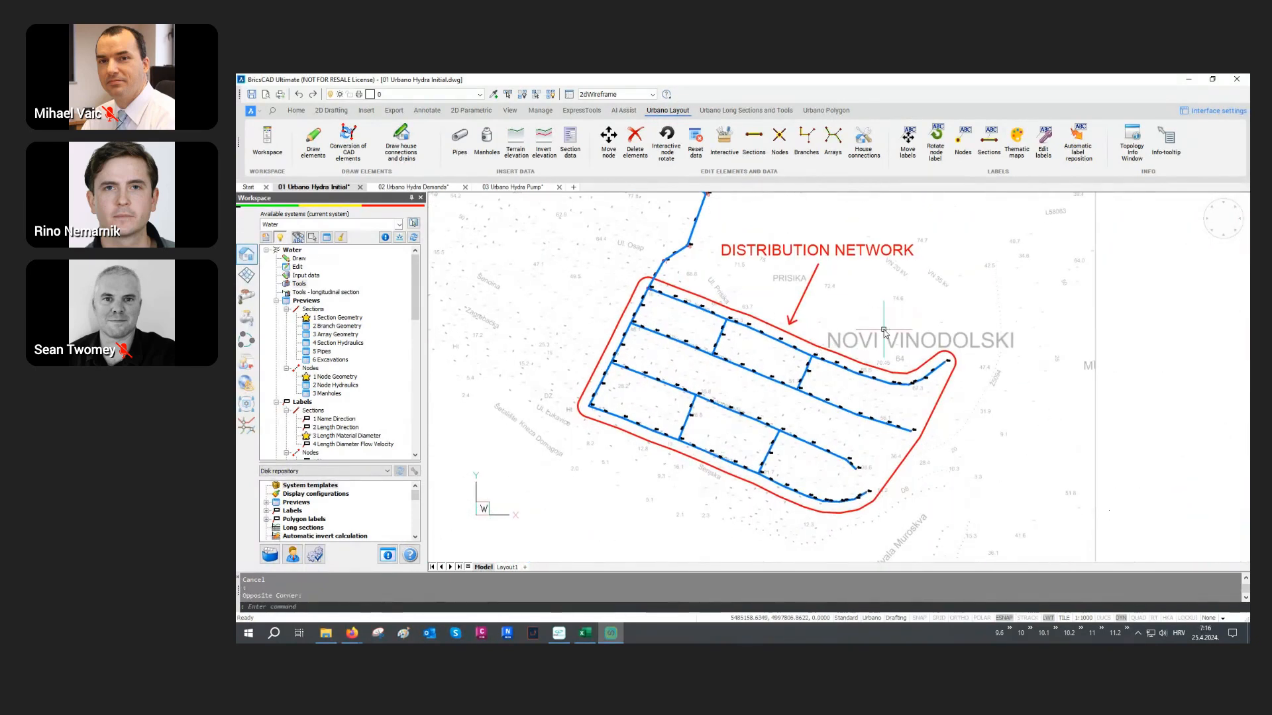
Turn off the layers 1_Description, 1_Distribution_network and 1_Helping_points, leaving the layer manager closed.
left_click(884, 330)
key("Return")
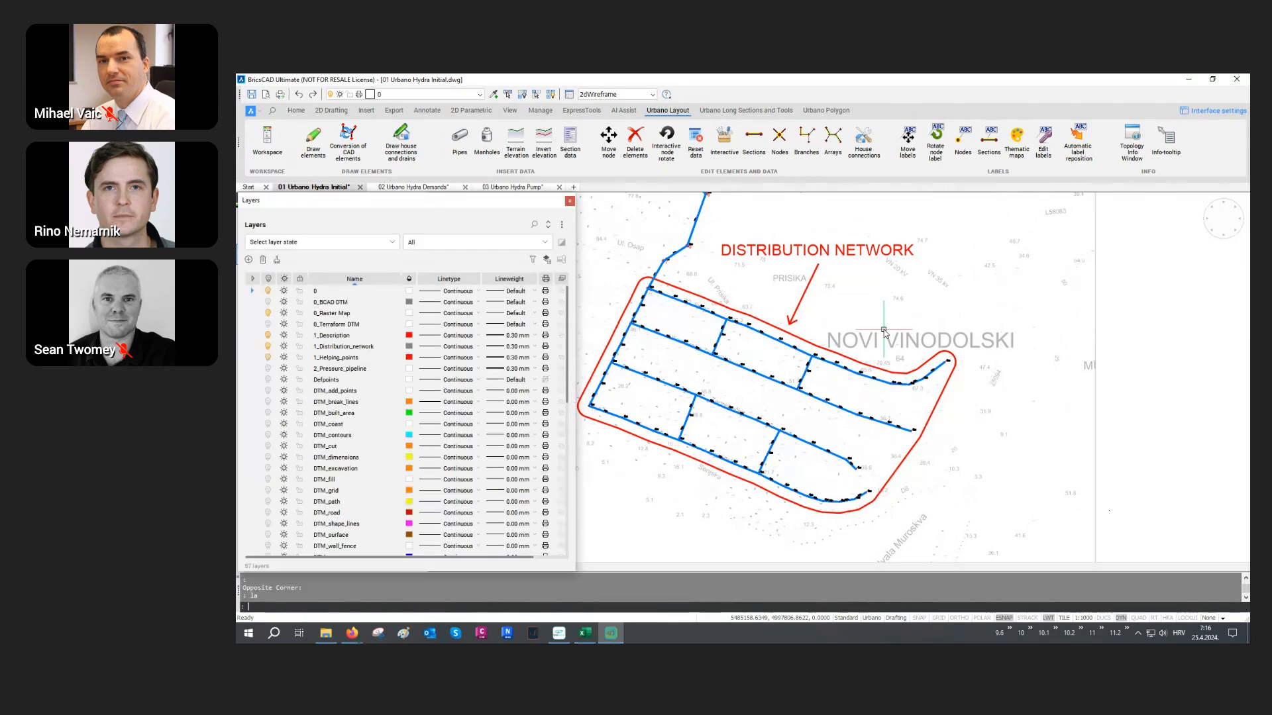
left_click_drag(324, 335, 324, 358)
left_click(268, 337)
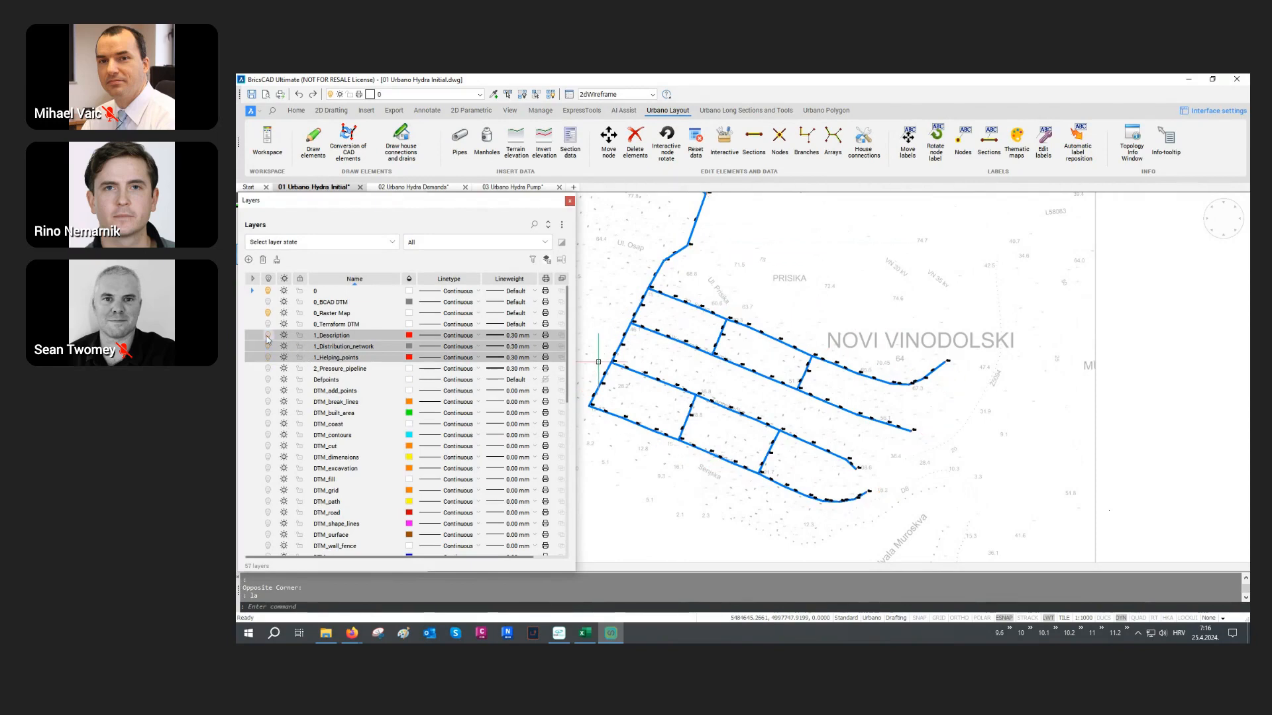
left_click(570, 201)
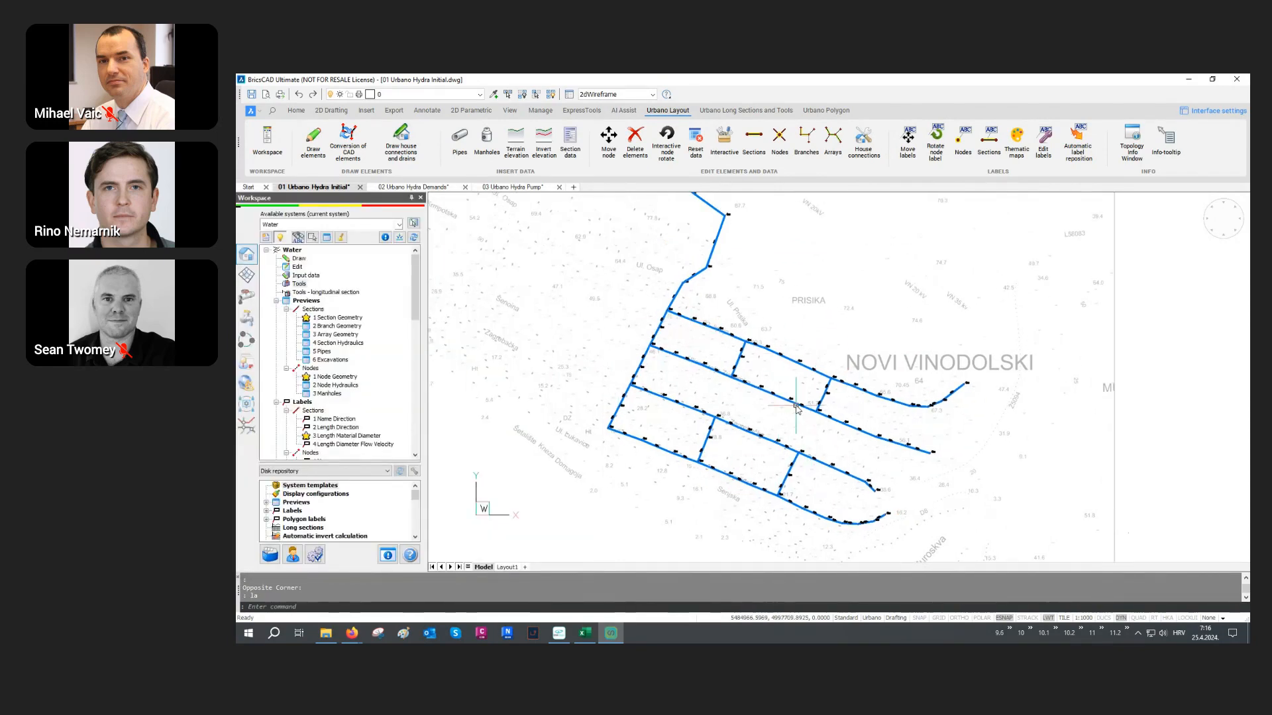
Look through the Water system's workspace tree, including its previews, labels, long sections, thematic maps, contours and cross sections.
middle_click_drag(799, 411, 847, 374)
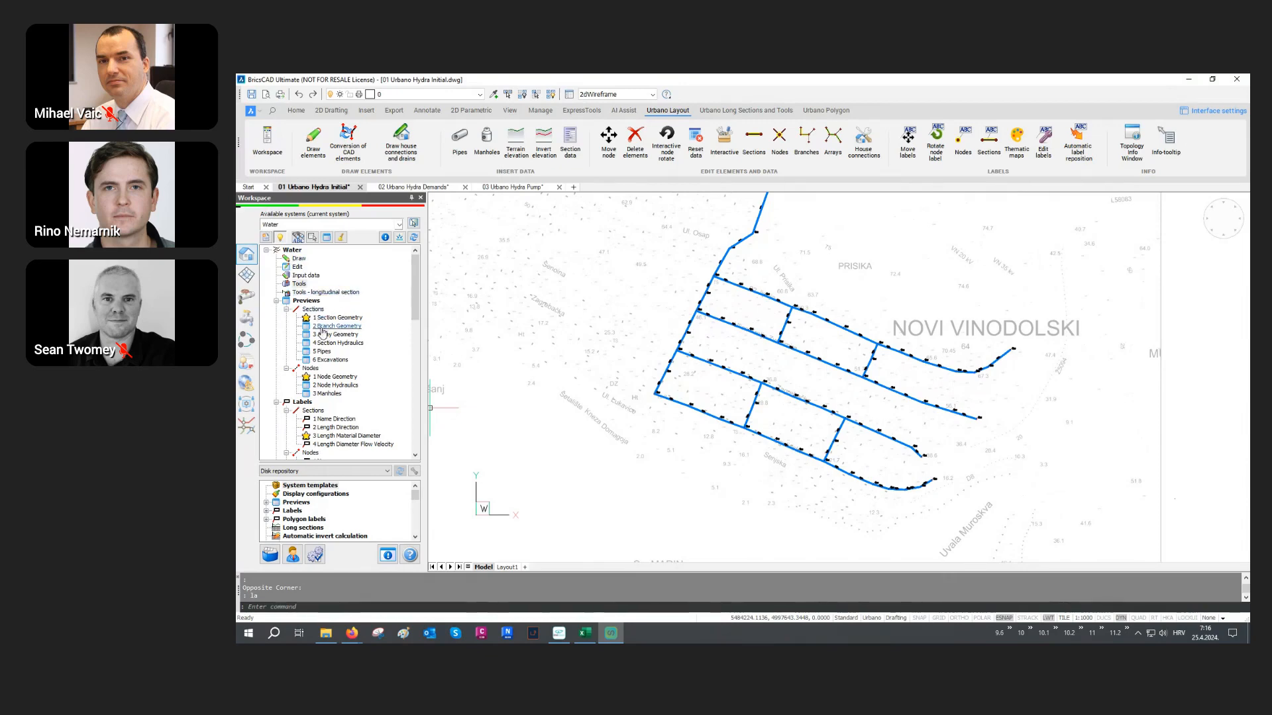
scroll(322, 338, "down", 1)
scroll(323, 338, "down", 7)
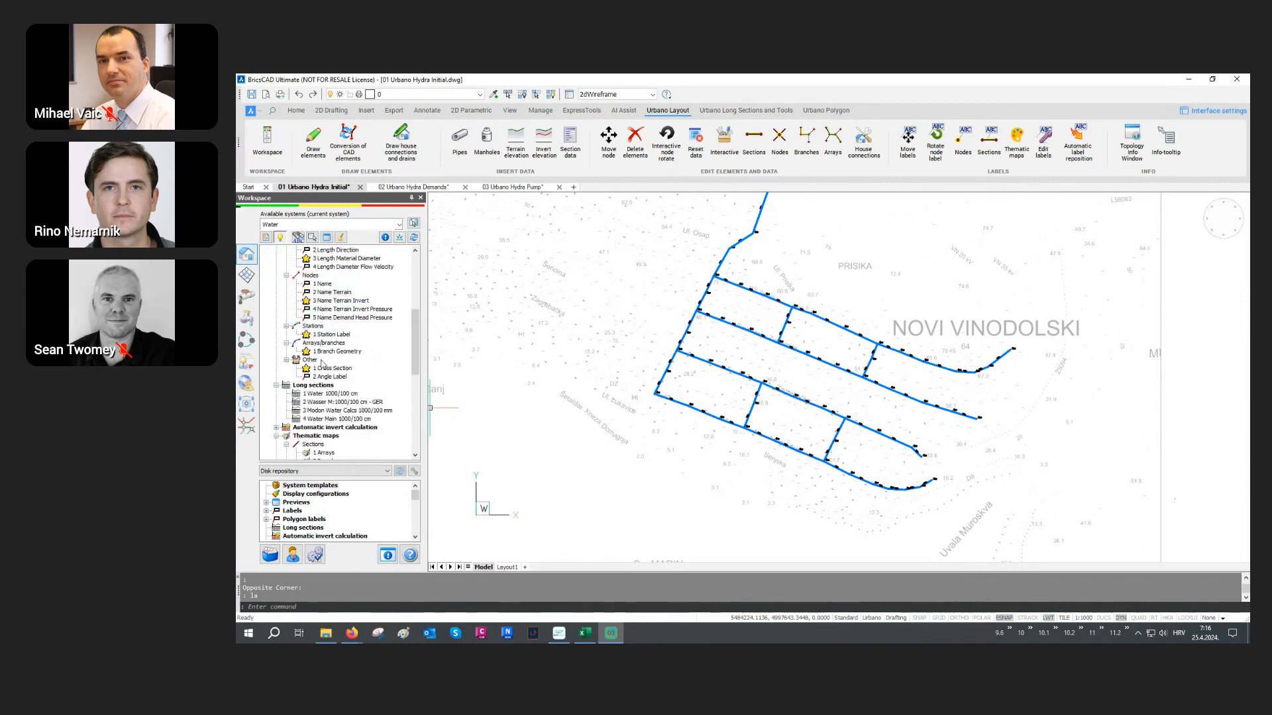
scroll(320, 388, "down", 5)
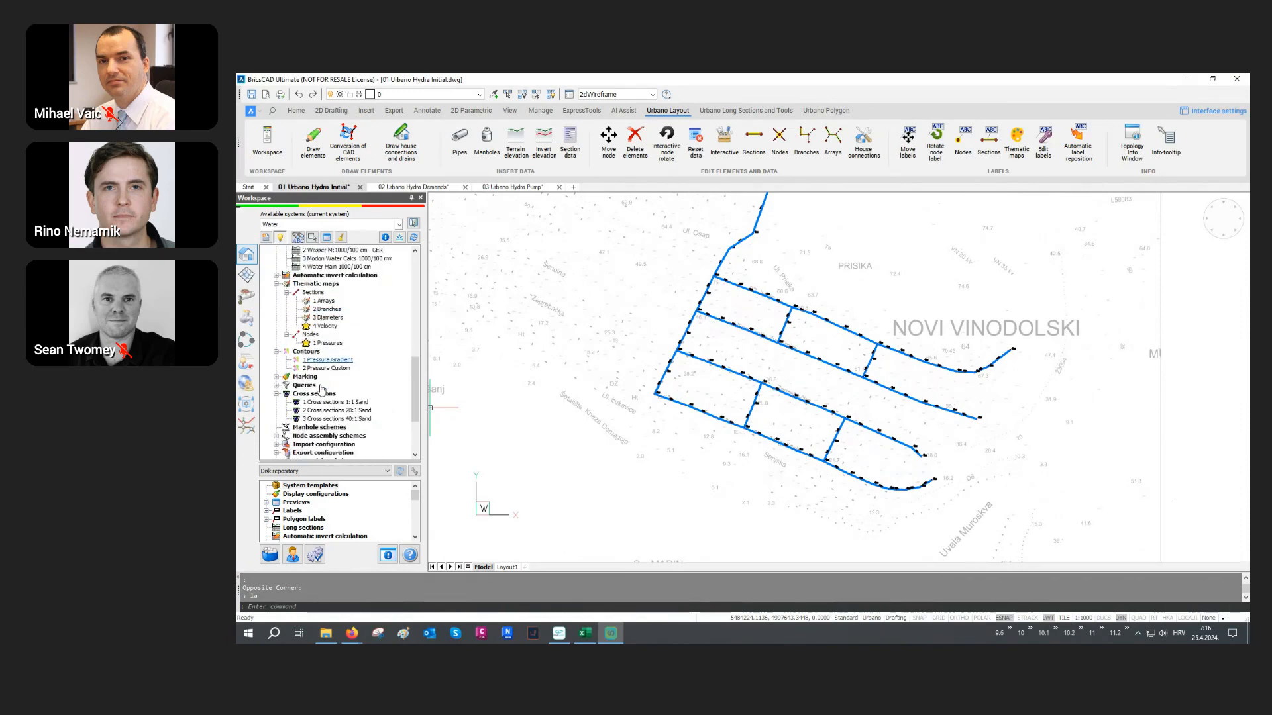
scroll(320, 406, "up", 8)
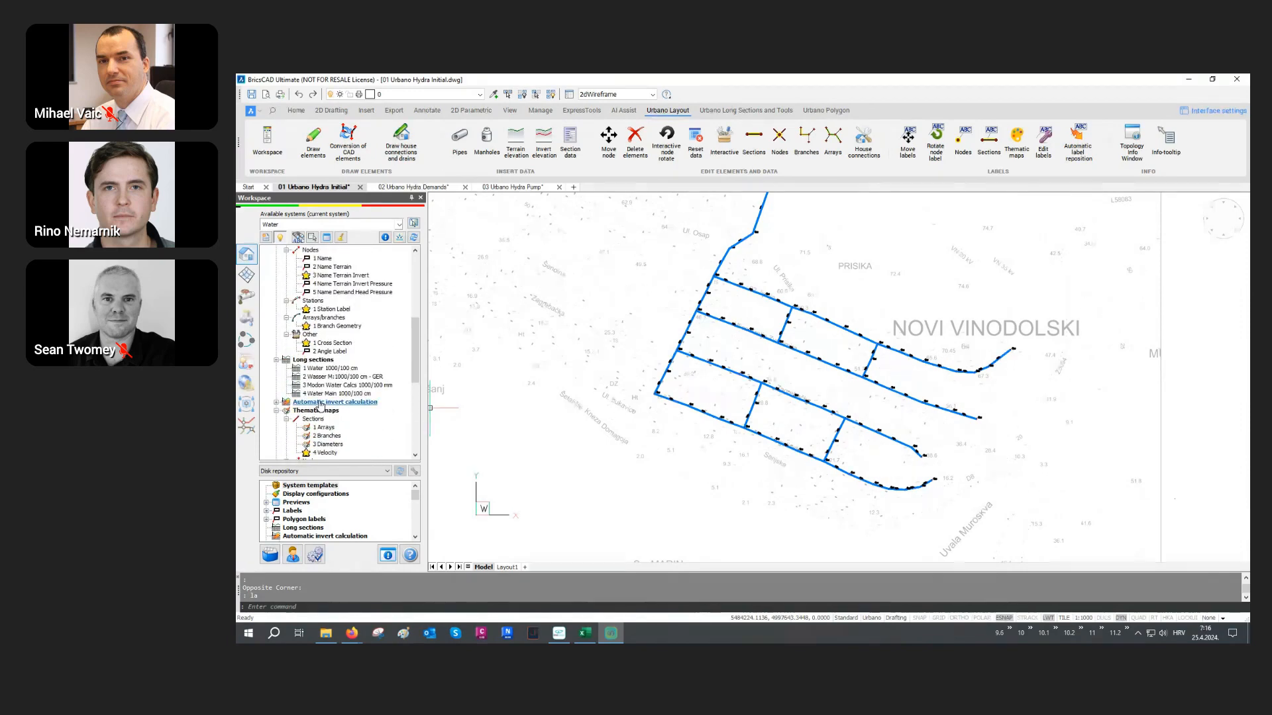
scroll(320, 402, "up", 3)
scroll(323, 404, "up", 2)
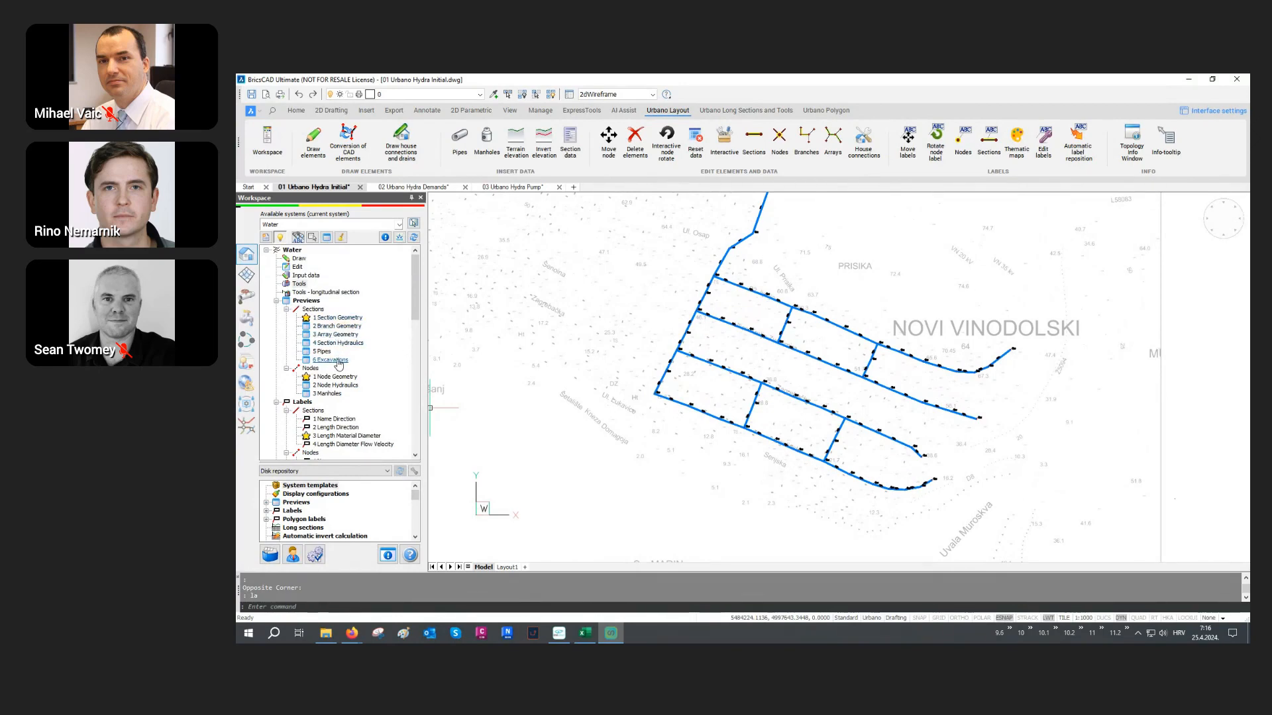
Show the tabular preview of the network with the 1 Section Geometry table.
left_click(326, 238)
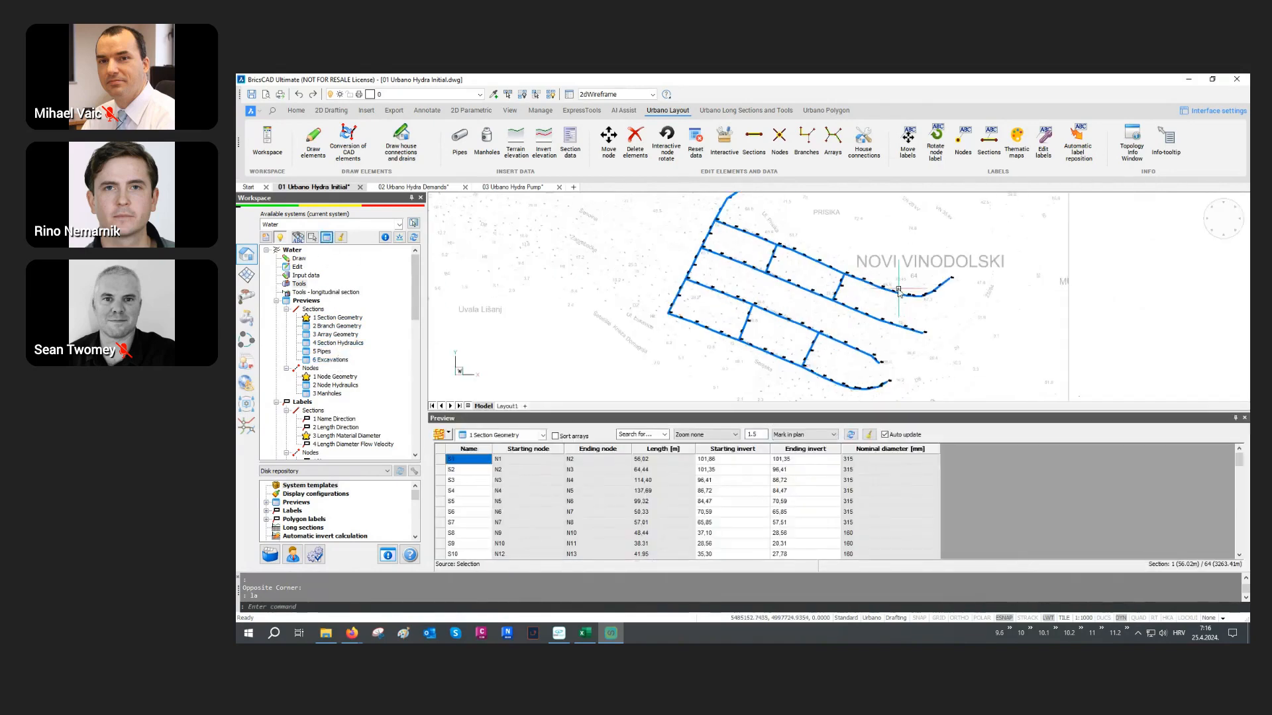
left_click(519, 435)
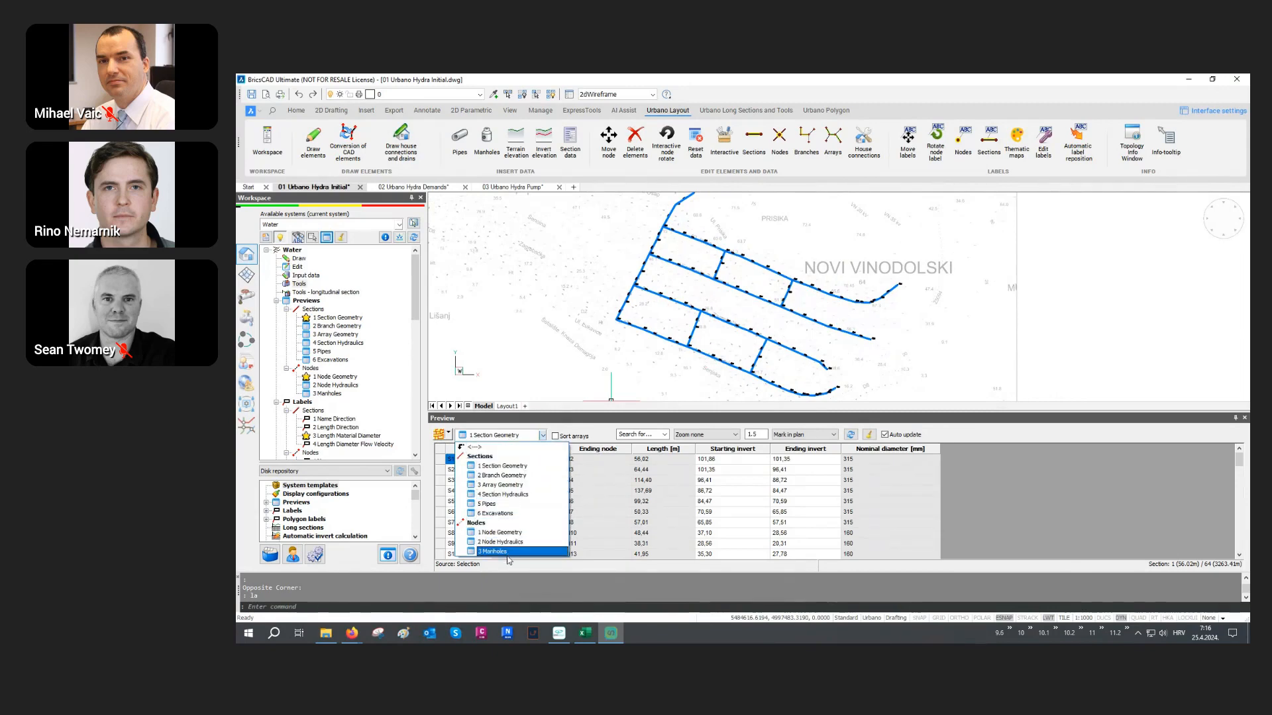
left_click(506, 467)
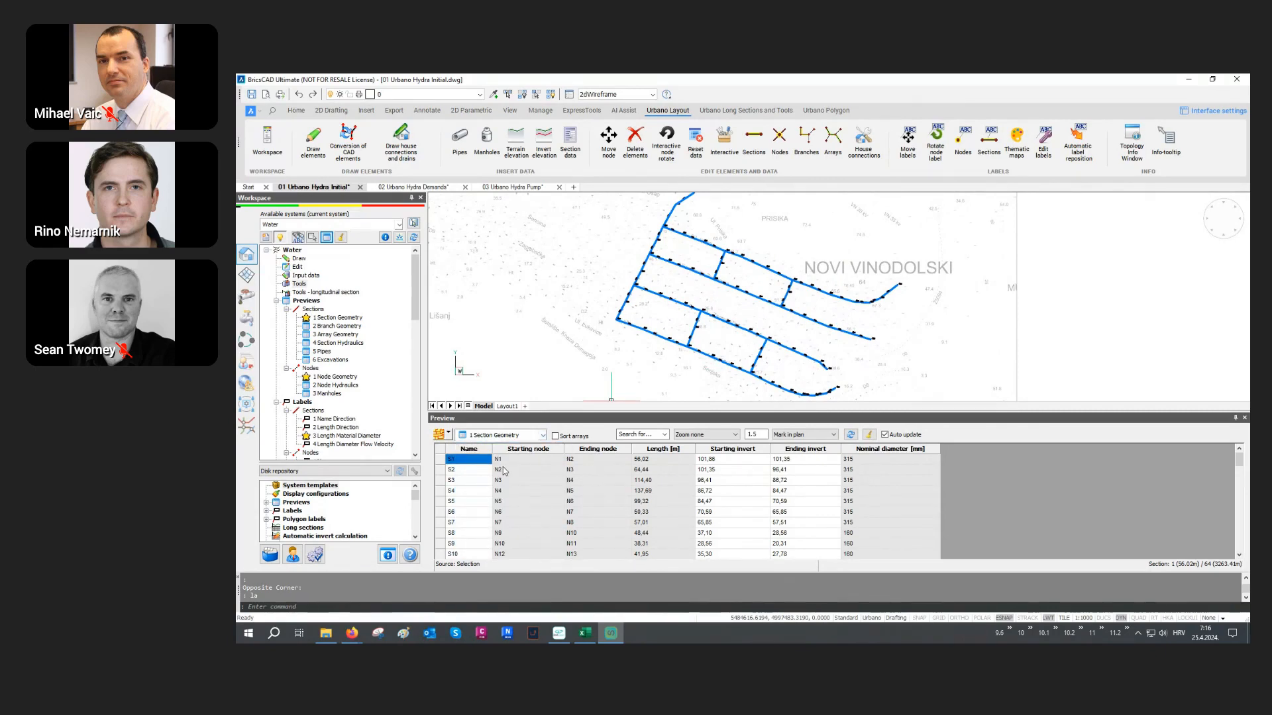
Limit the preview to the three consecutive sections along 22. lipnja from point 8, mark them in plan and clear the marking.
left_click(448, 435)
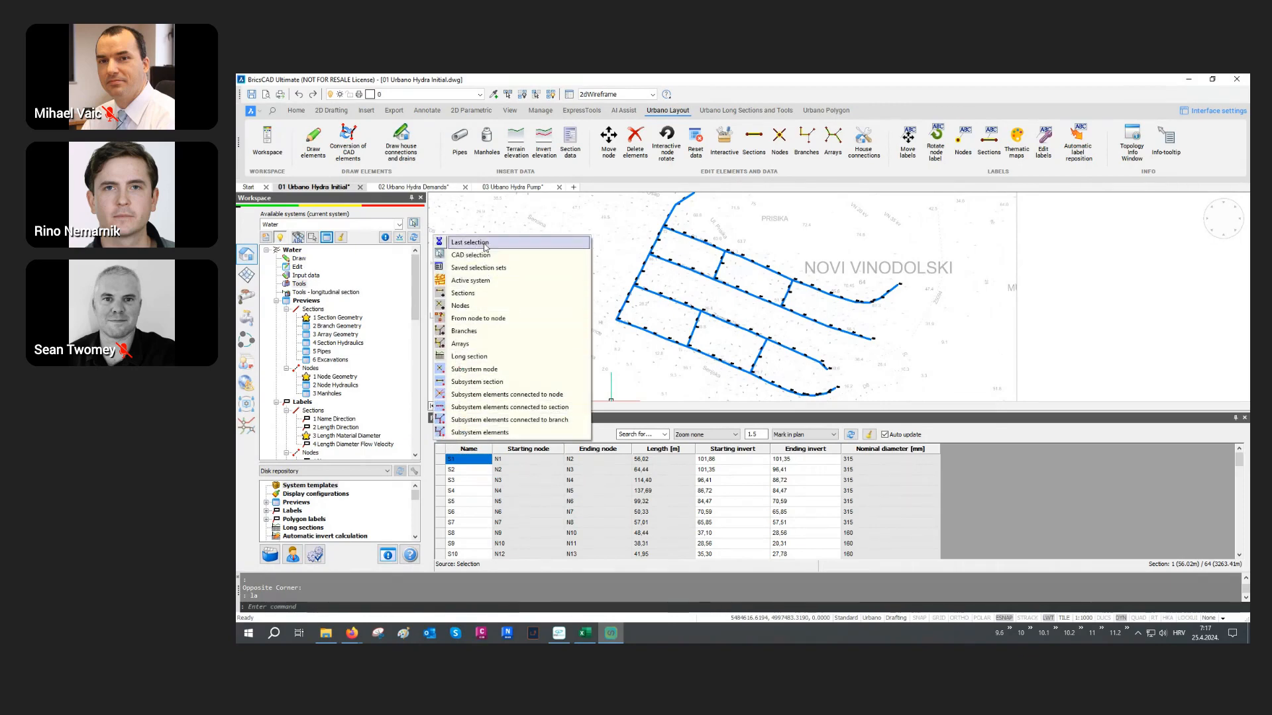
left_click(501, 293)
scroll(695, 229, "up", 5)
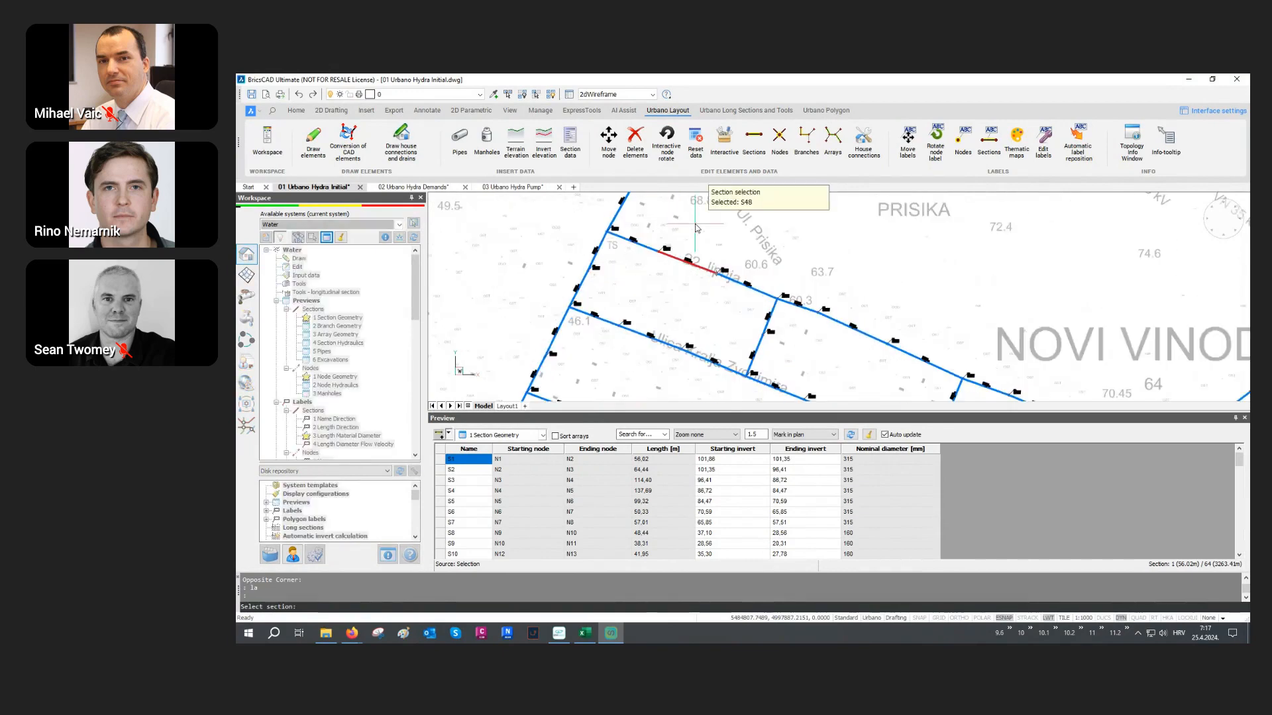
key("F3")
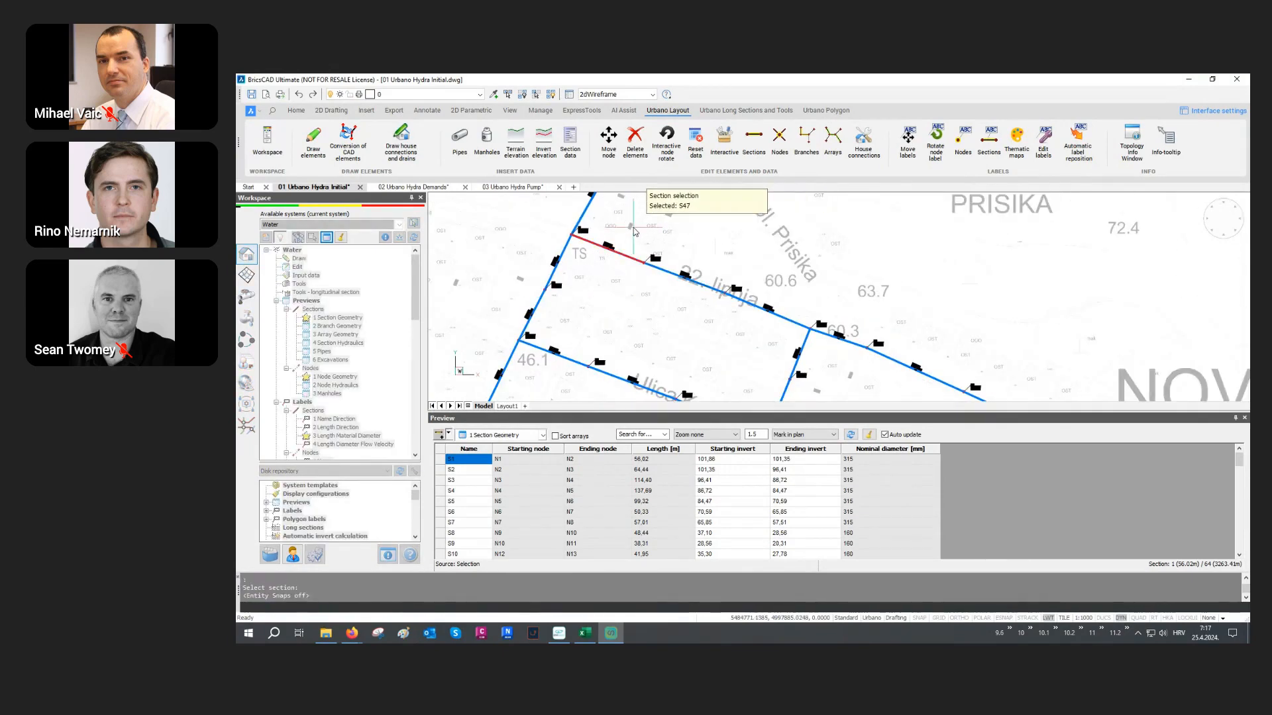
left_click(742, 285)
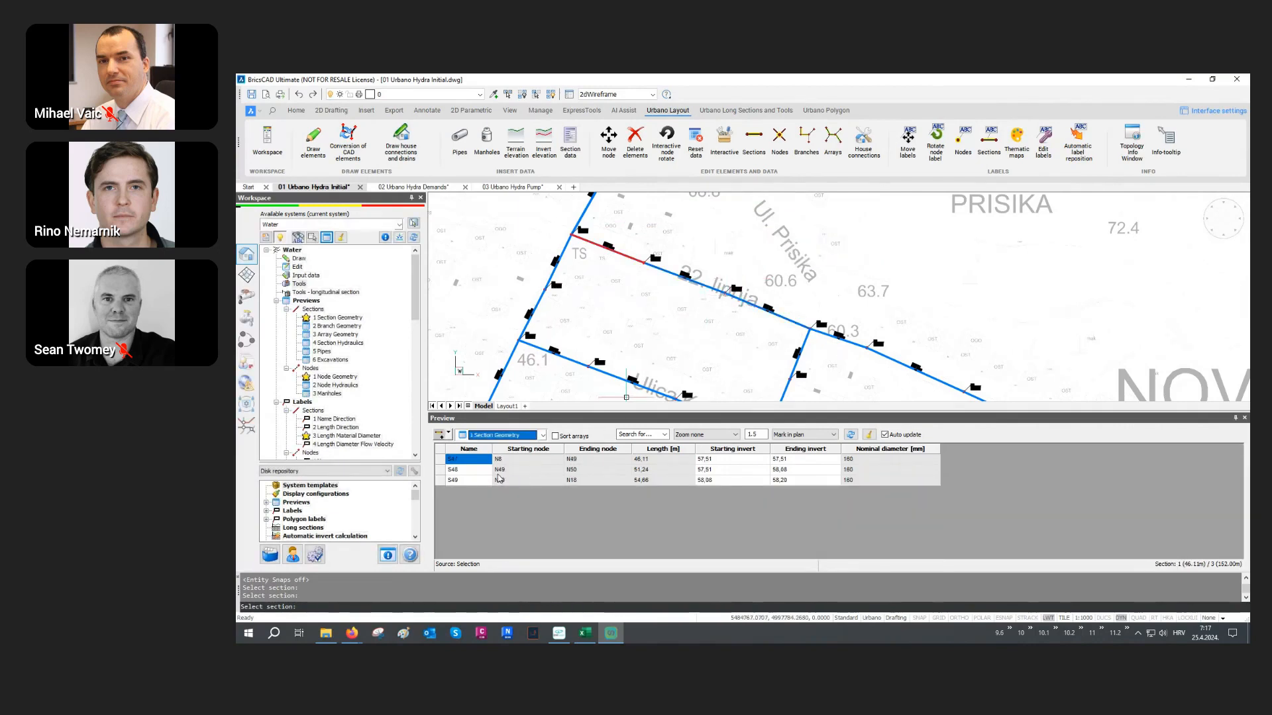
left_click_drag(481, 462, 483, 487)
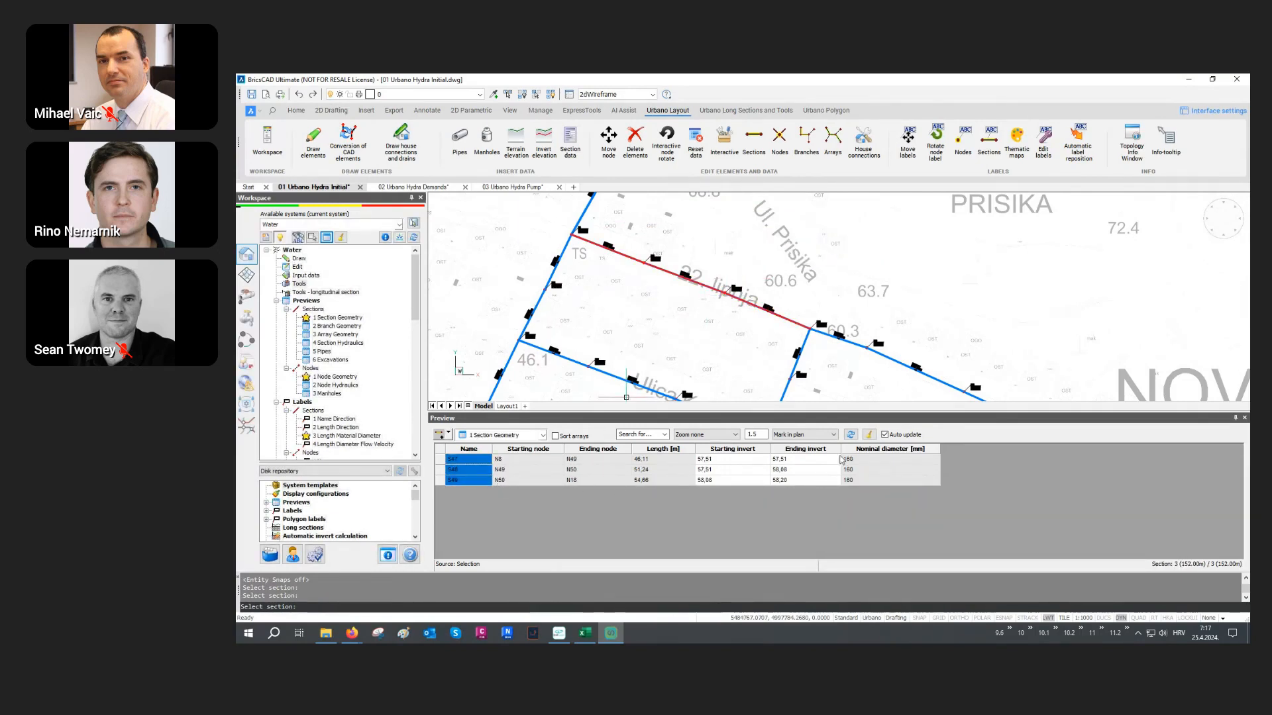
left_click(868, 434)
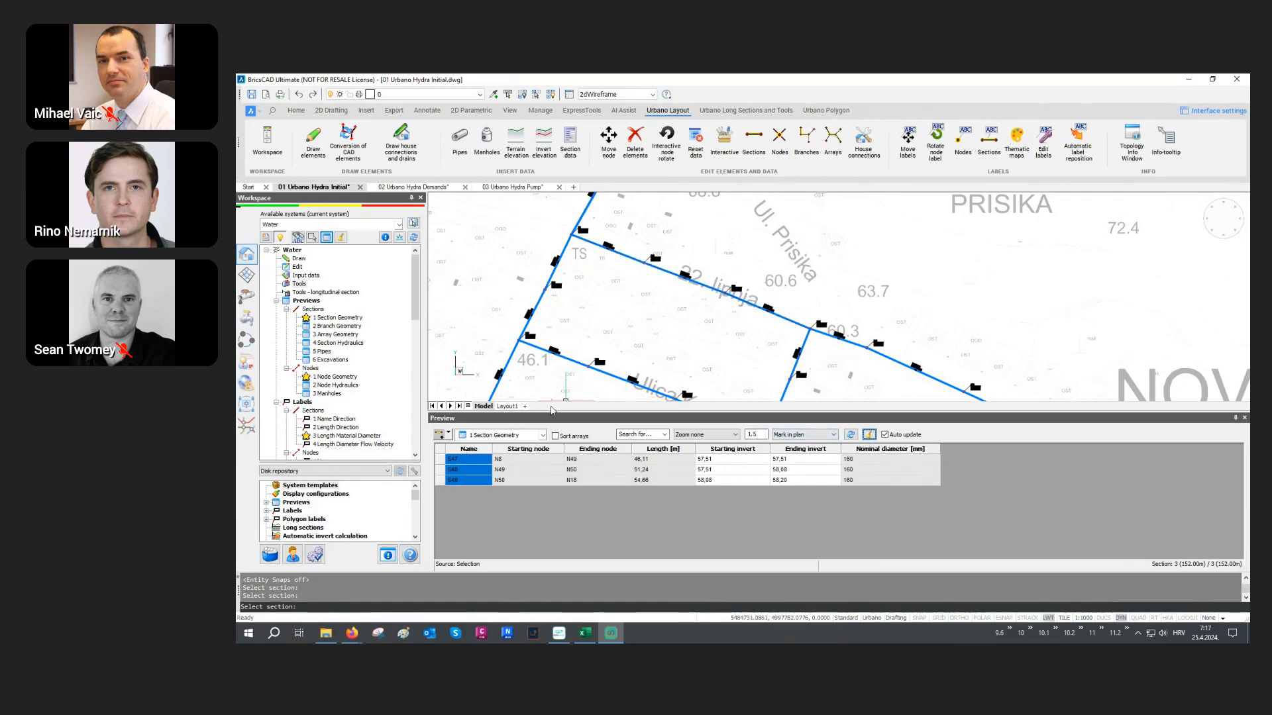
Limit the preview to the branches of the network's upper line, mark all their sections in plan and clear the marking.
left_click(449, 437)
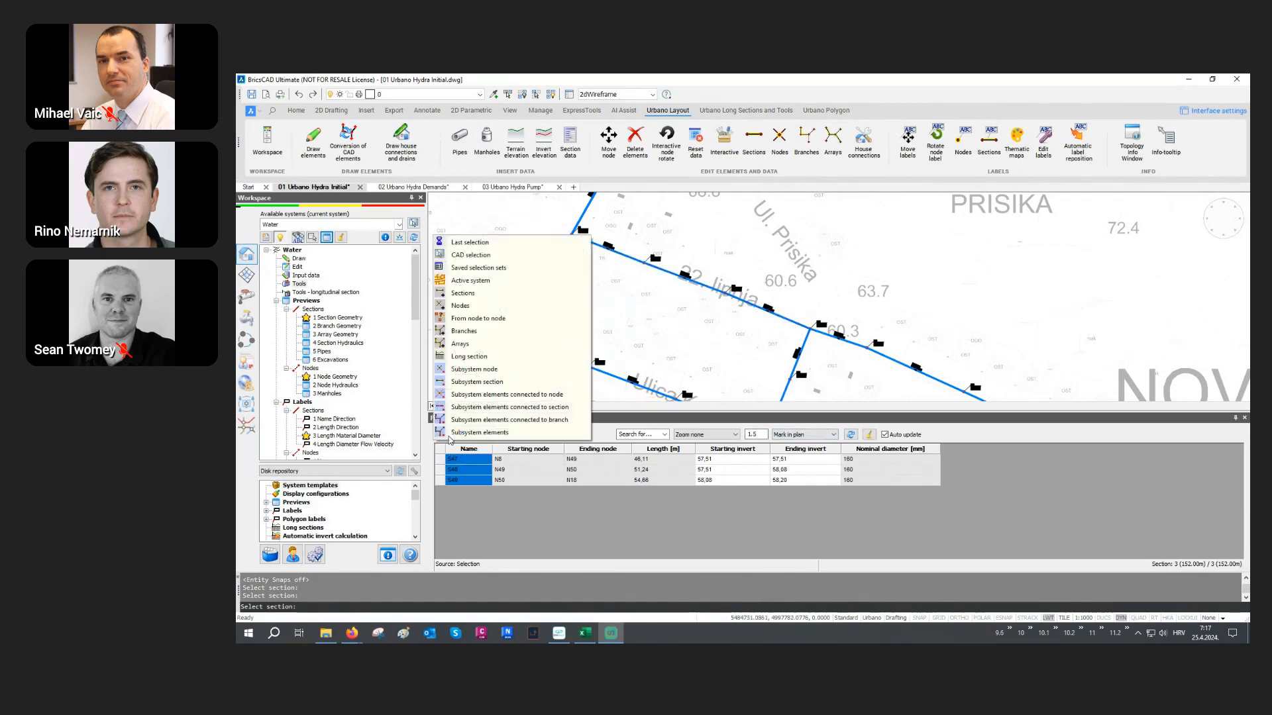
left_click(481, 331)
left_click(712, 288)
scroll(662, 286, "down", 2)
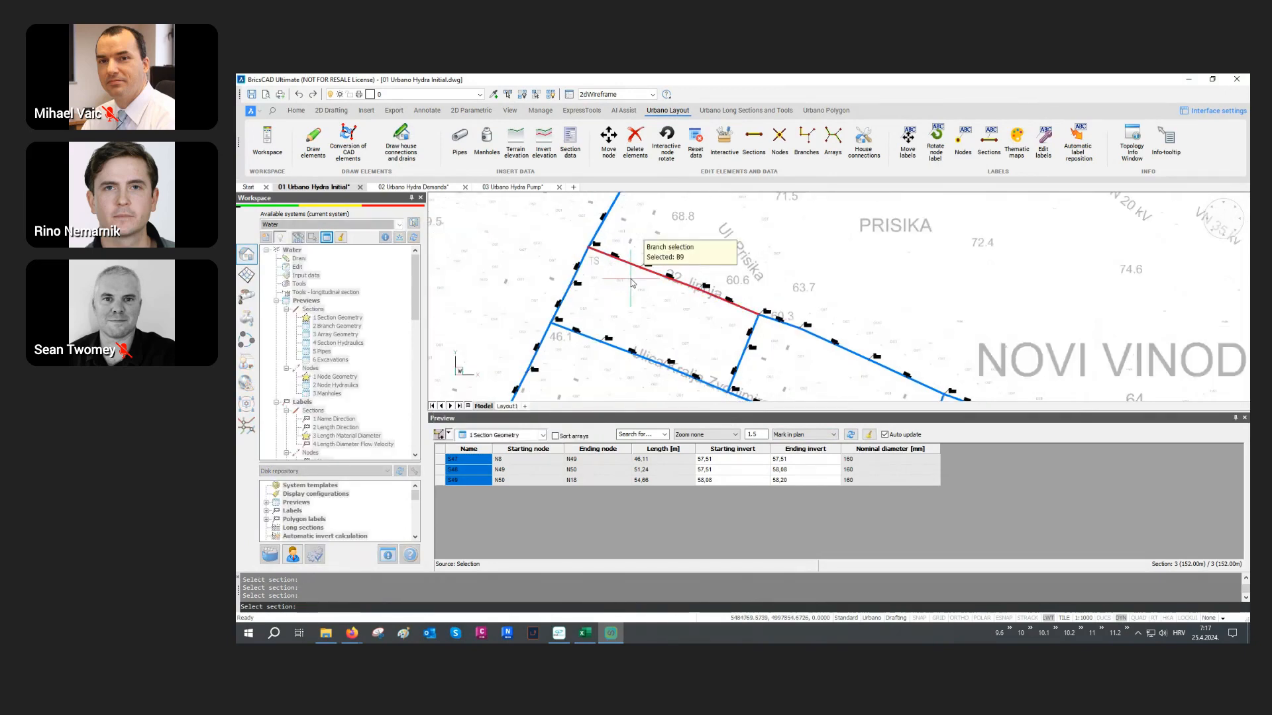
middle_click_drag(641, 285, 589, 269)
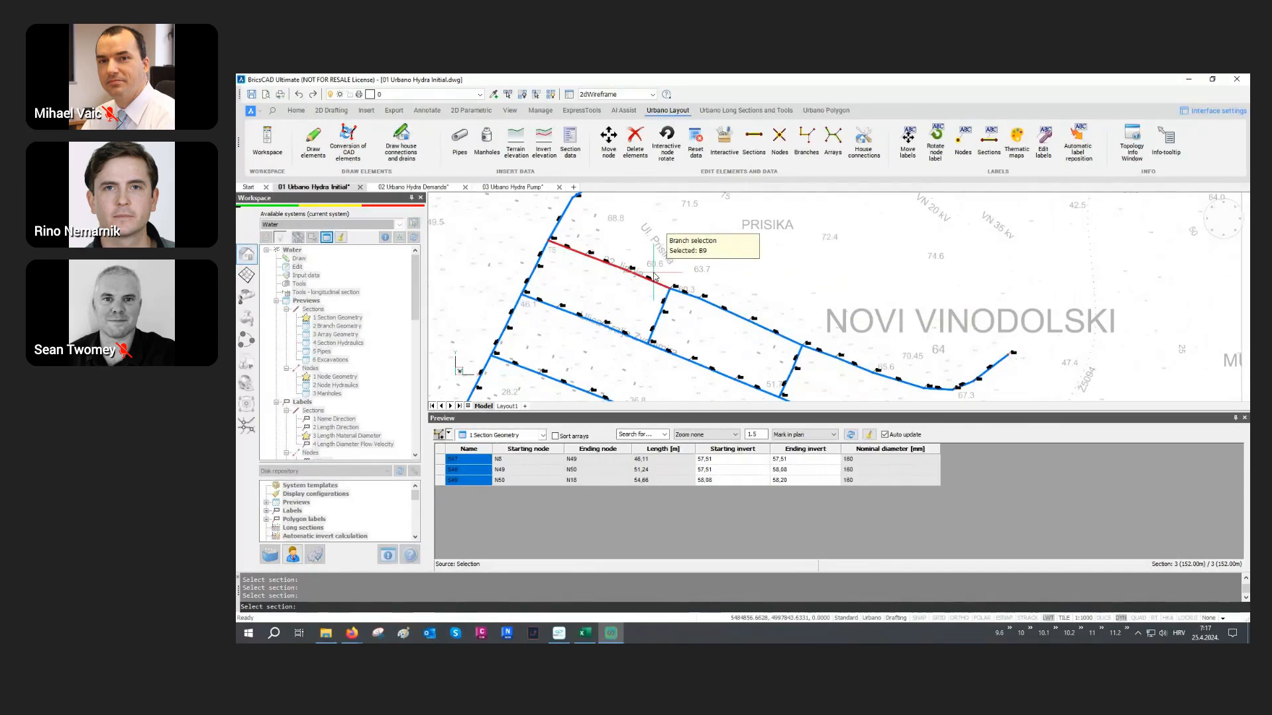
left_click(855, 338)
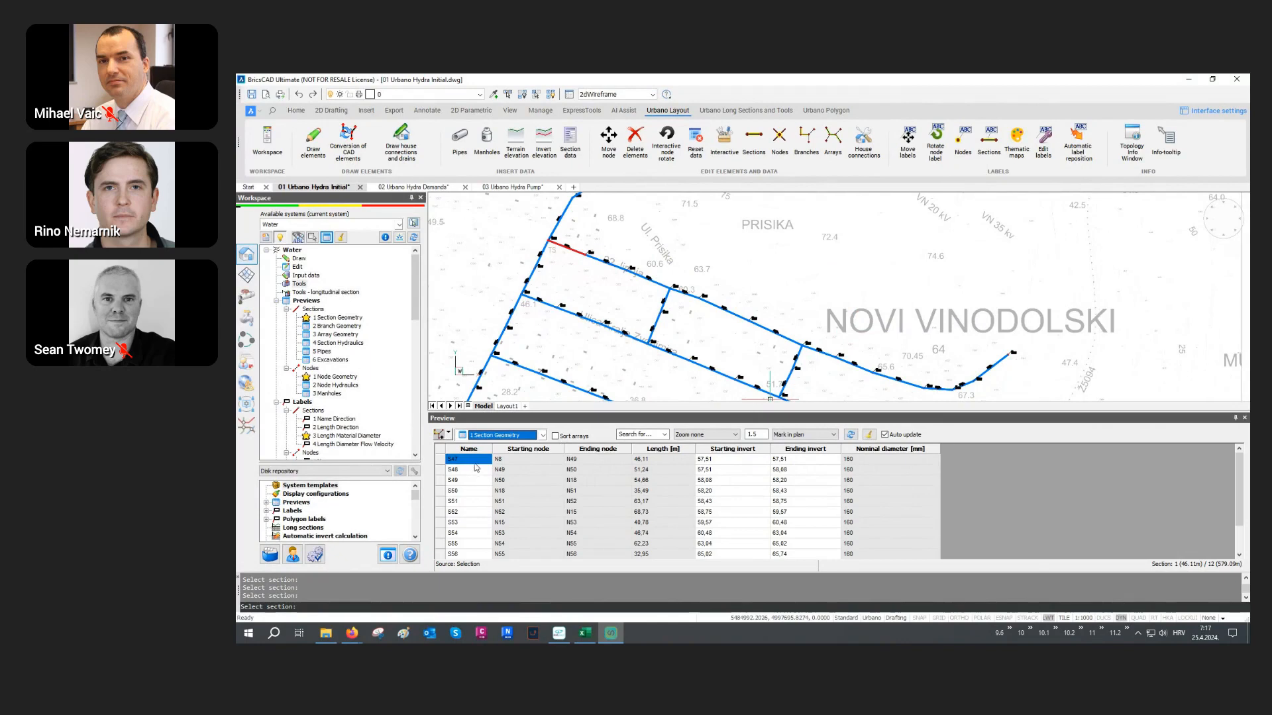
left_click_drag(476, 464, 471, 612)
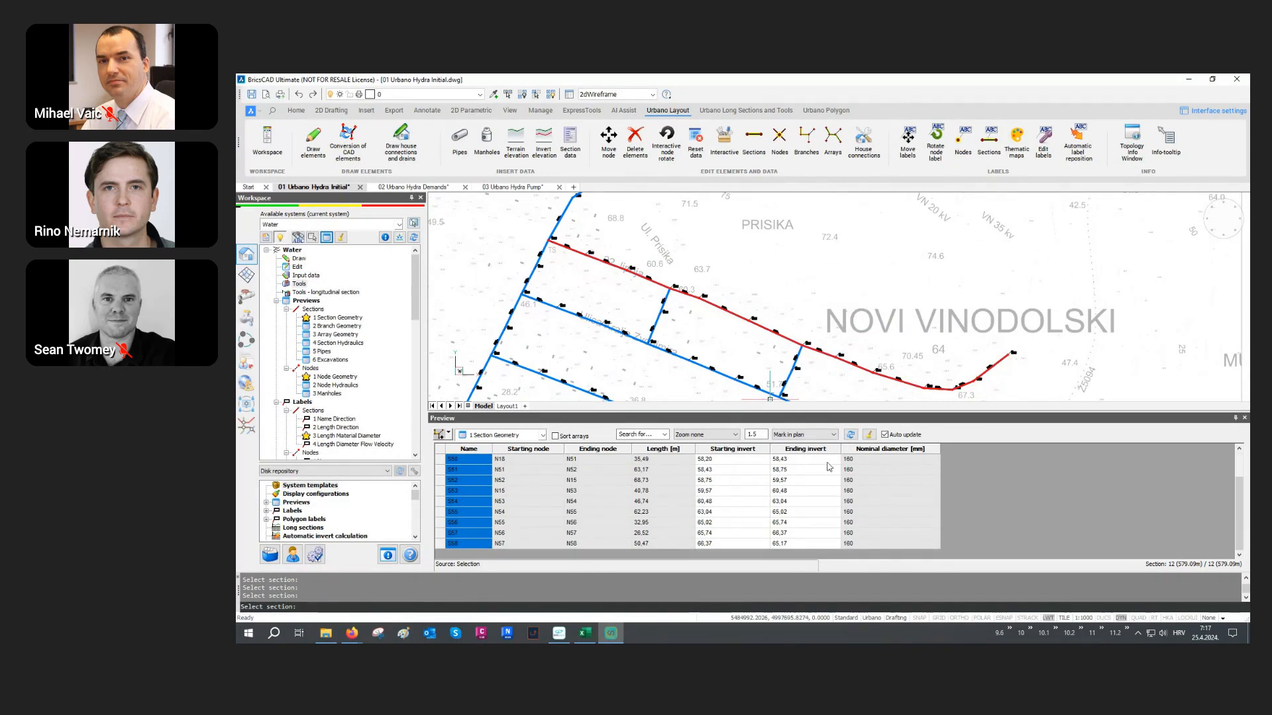
left_click(869, 436)
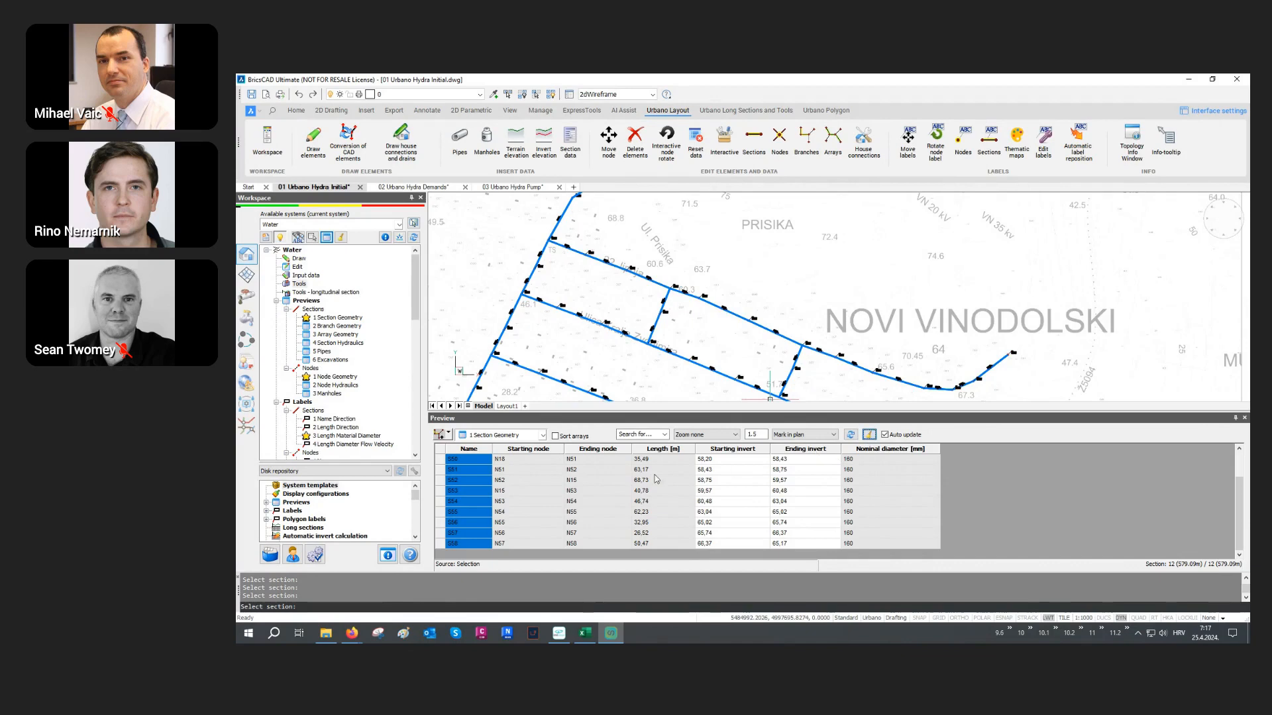
Show the 2 Branch Geometry table, mark each of its three branches in plan one after another and clear the marking.
left_click(510, 435)
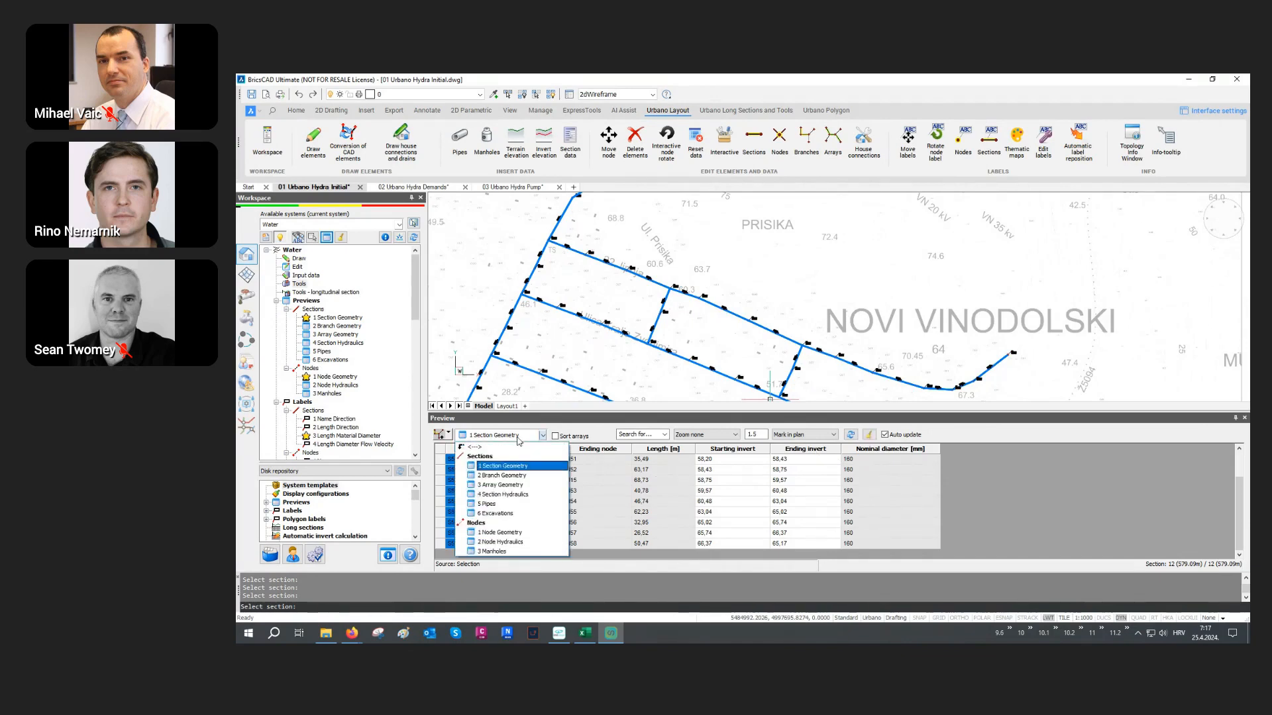
left_click(502, 475)
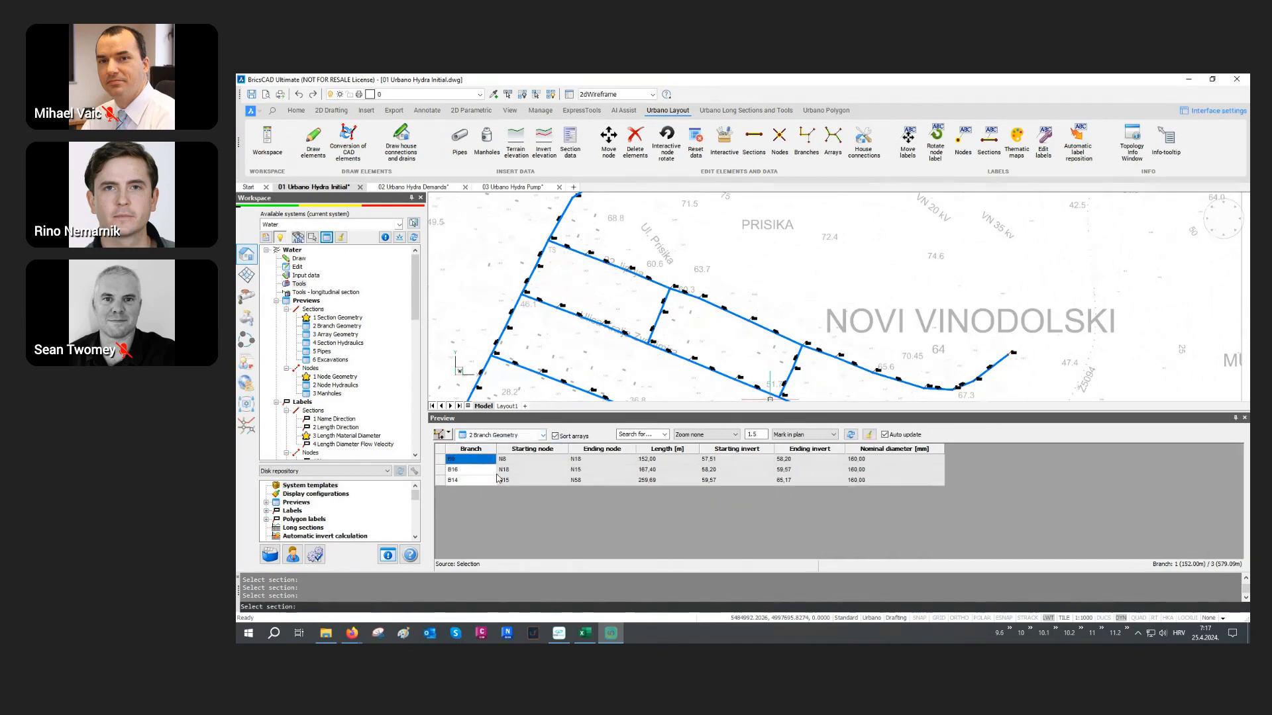
left_click(442, 462)
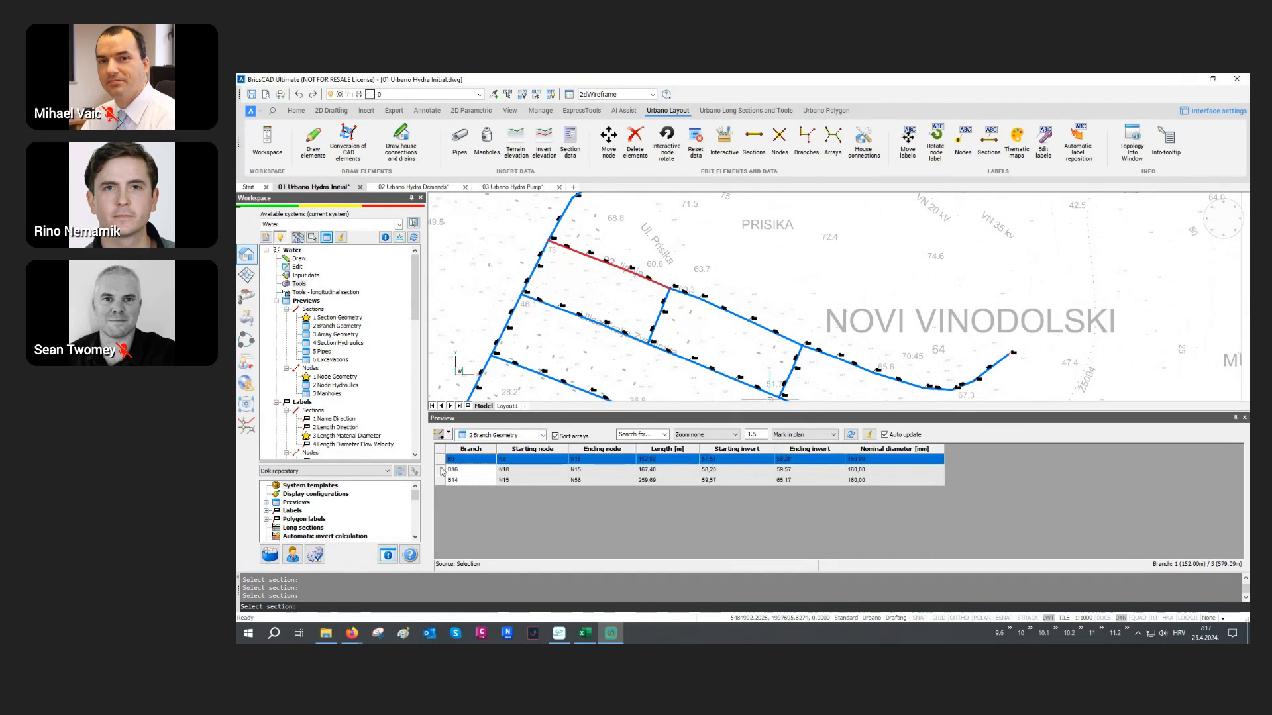
left_click(441, 470)
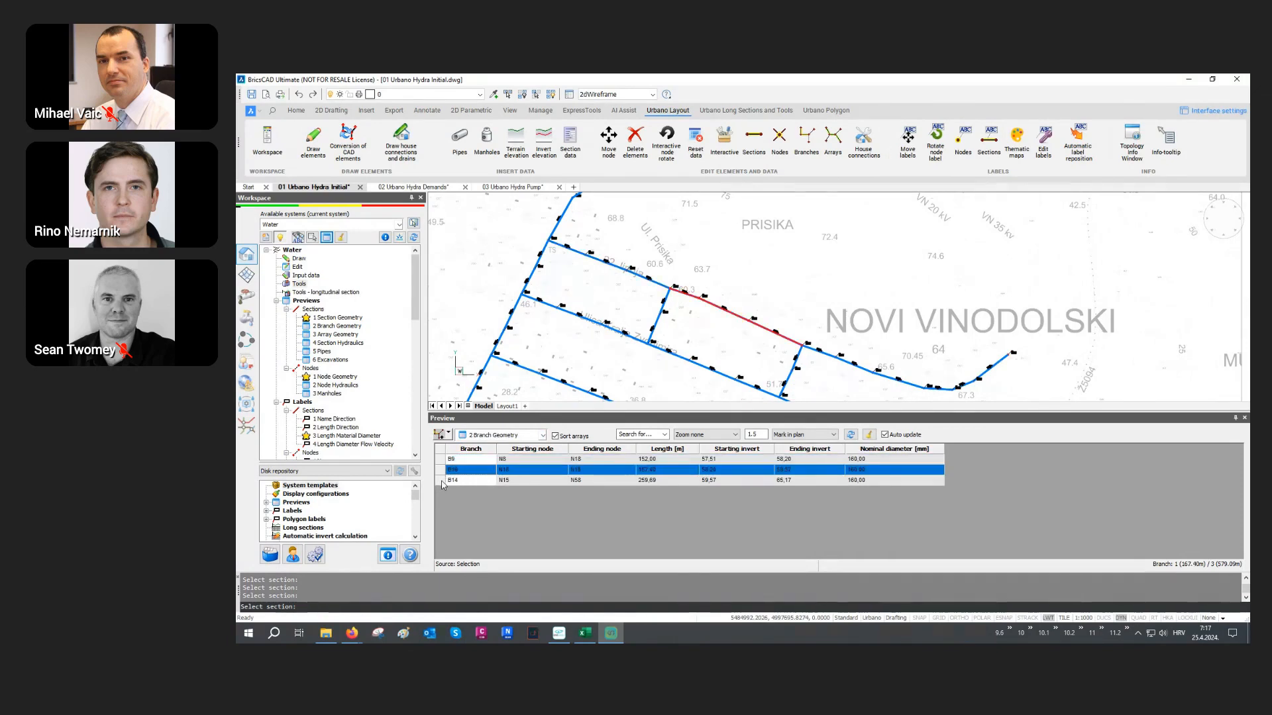
left_click(442, 481)
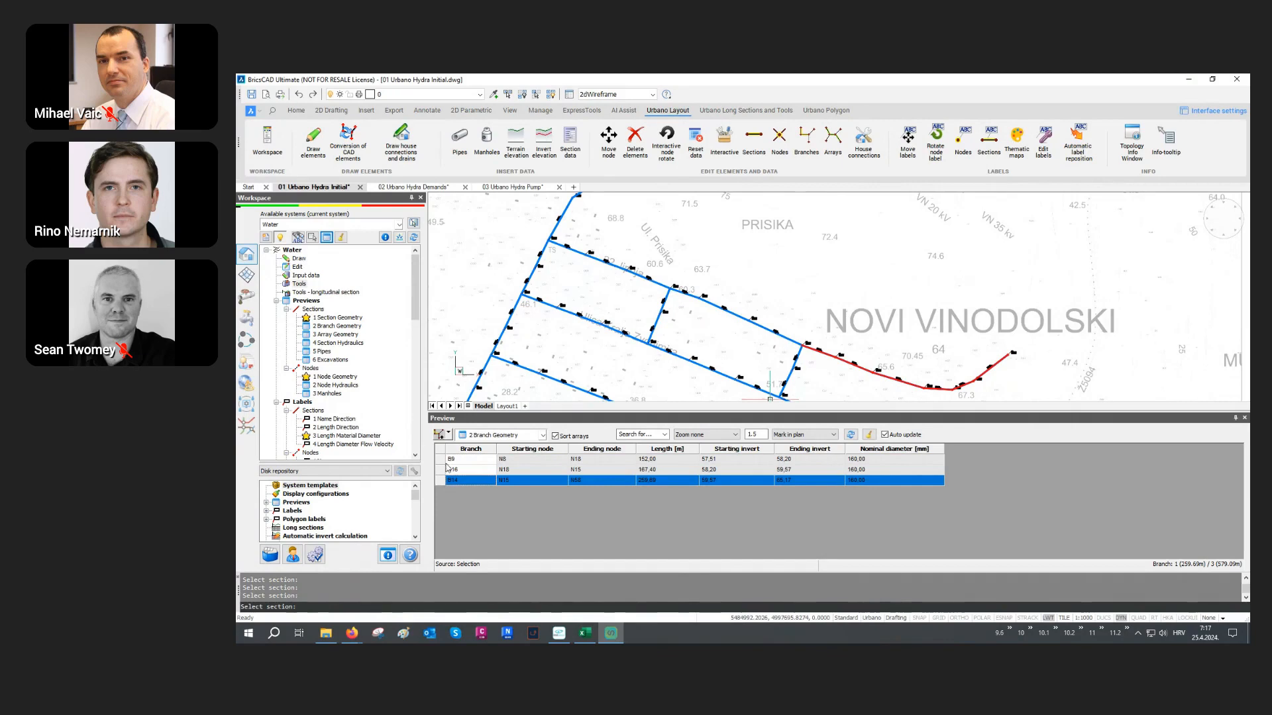
left_click(869, 435)
Limit the preview to arrays A1 and A10 along the supply line, mark all their branches in plan and clear the marking.
left_click(448, 435)
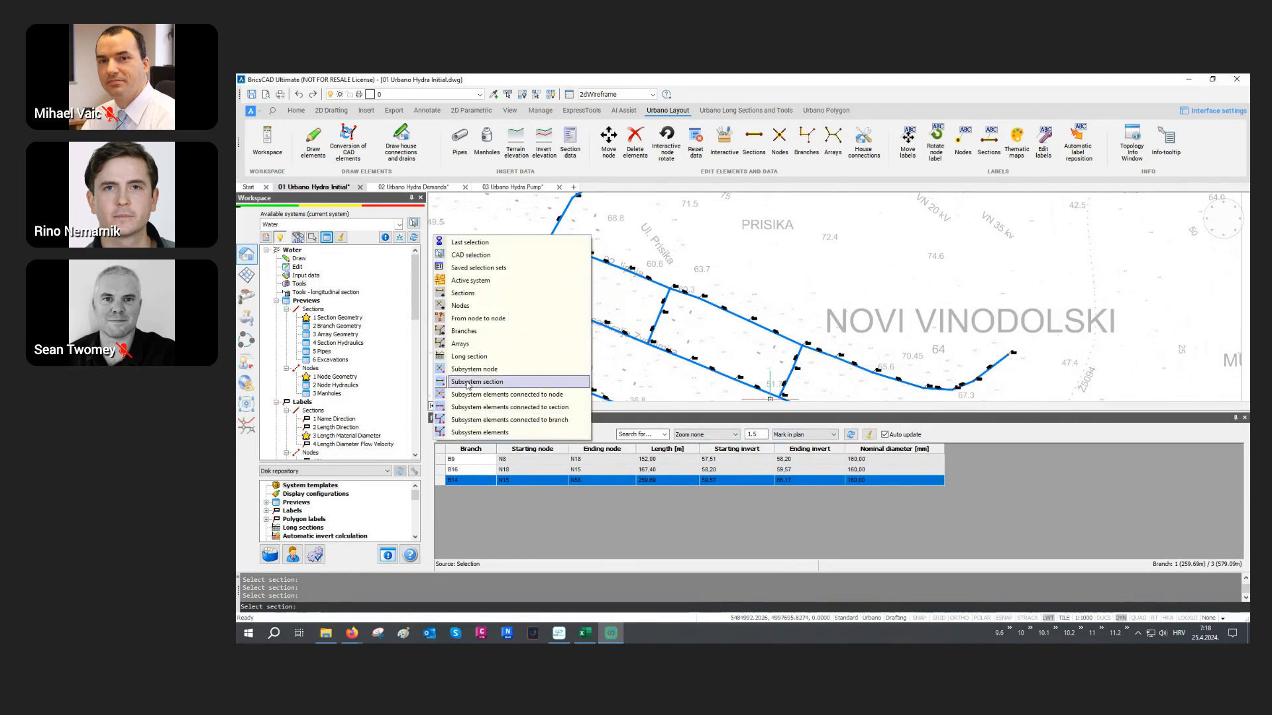
left_click(472, 345)
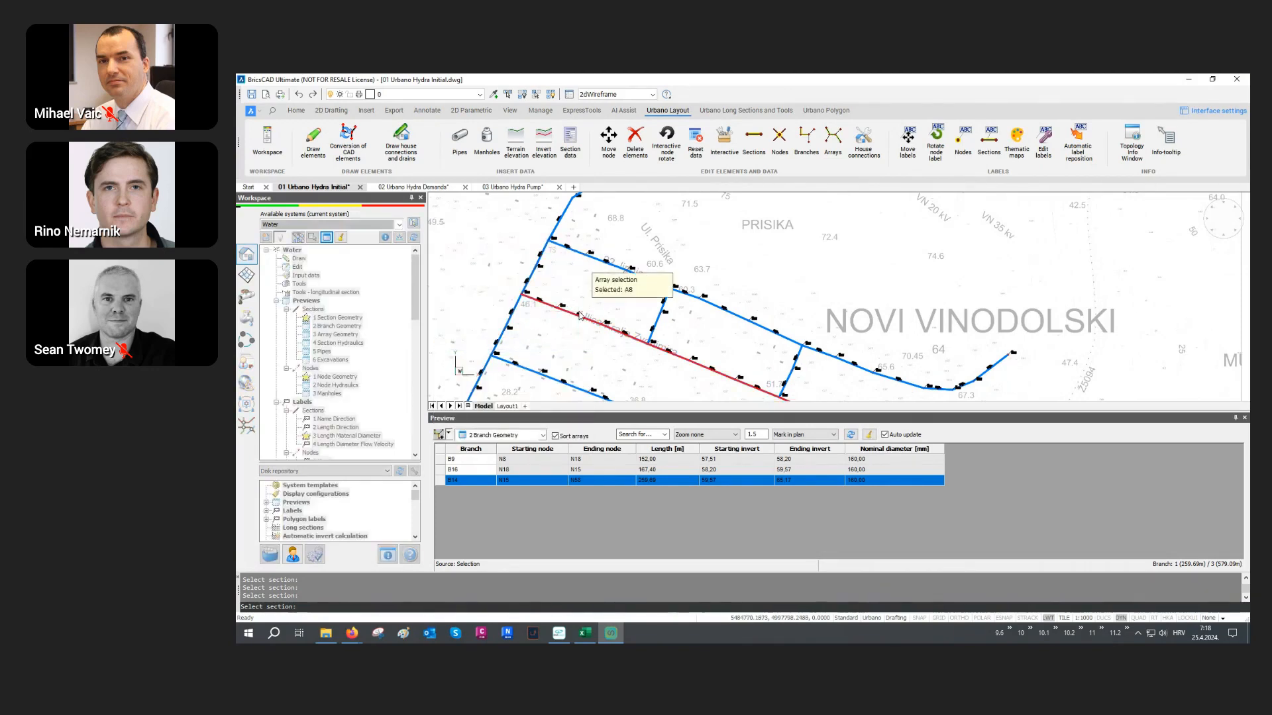
scroll(575, 311, "down", 3)
middle_click_drag(593, 297, 623, 260)
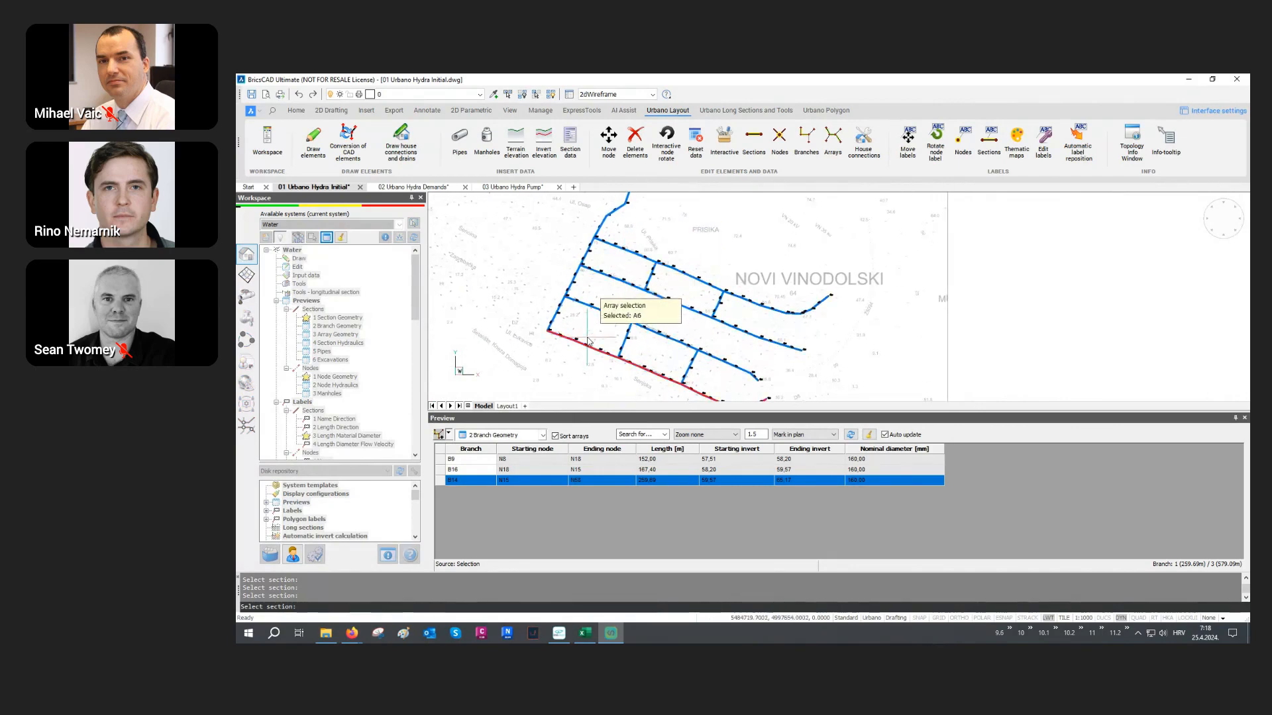
middle_click_drag(649, 276, 621, 371)
scroll(622, 371, "down", 2)
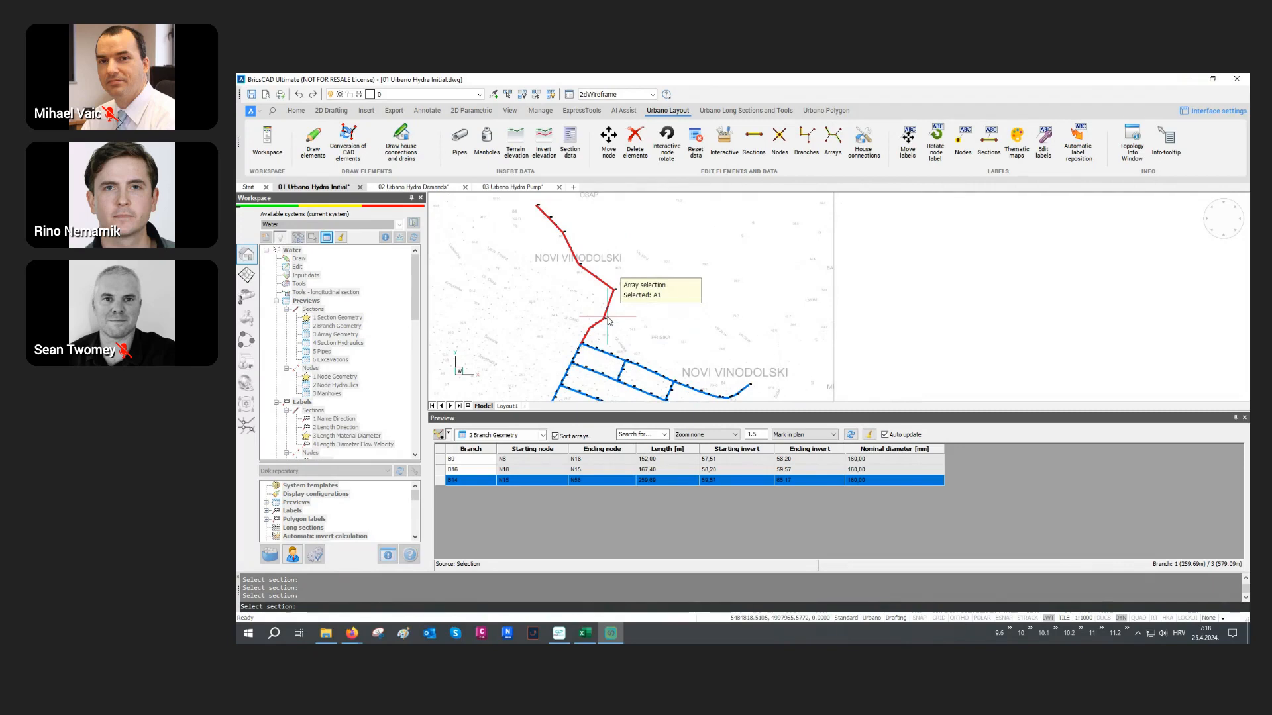
middle_click_drag(608, 321, 678, 296)
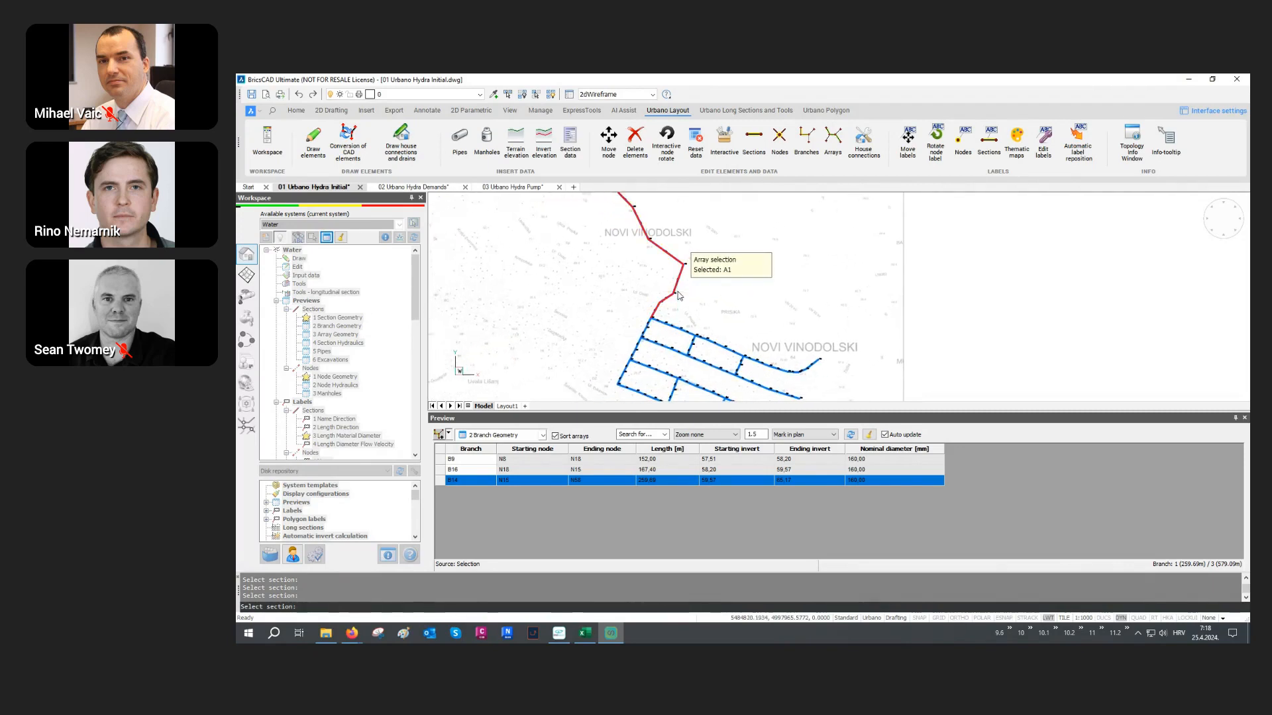
left_click(640, 334)
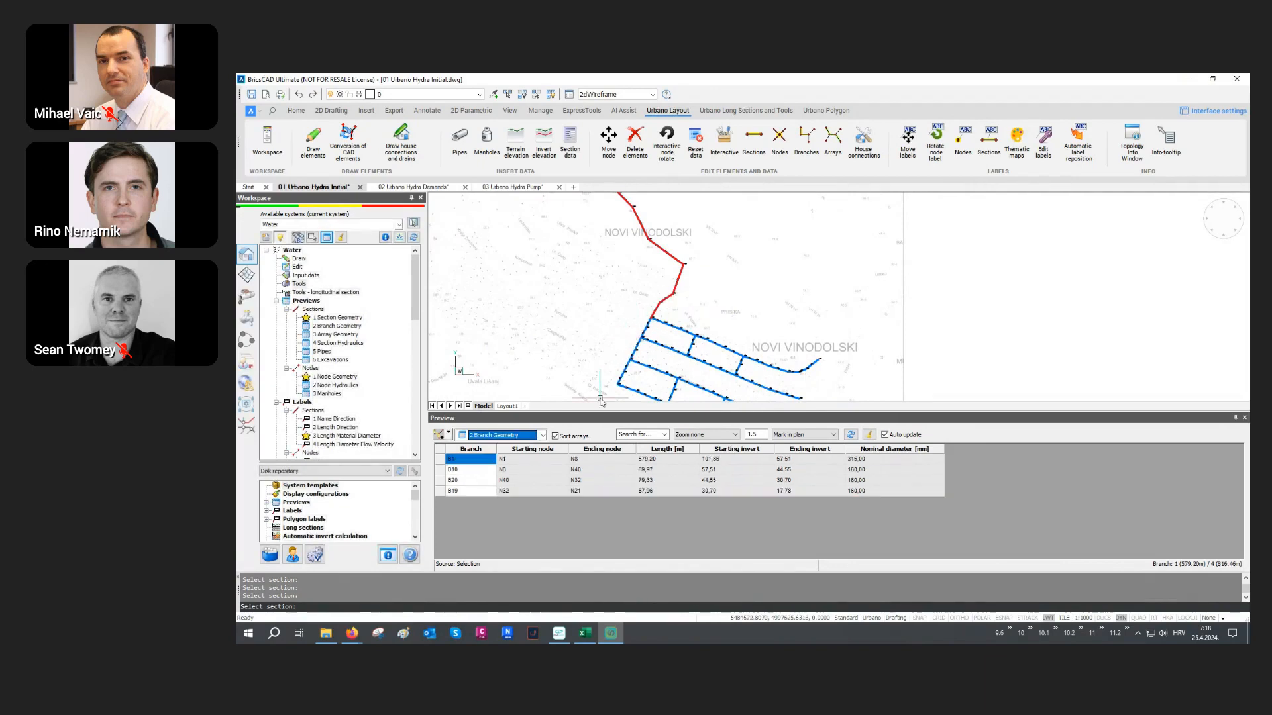
left_click_drag(476, 462, 477, 494)
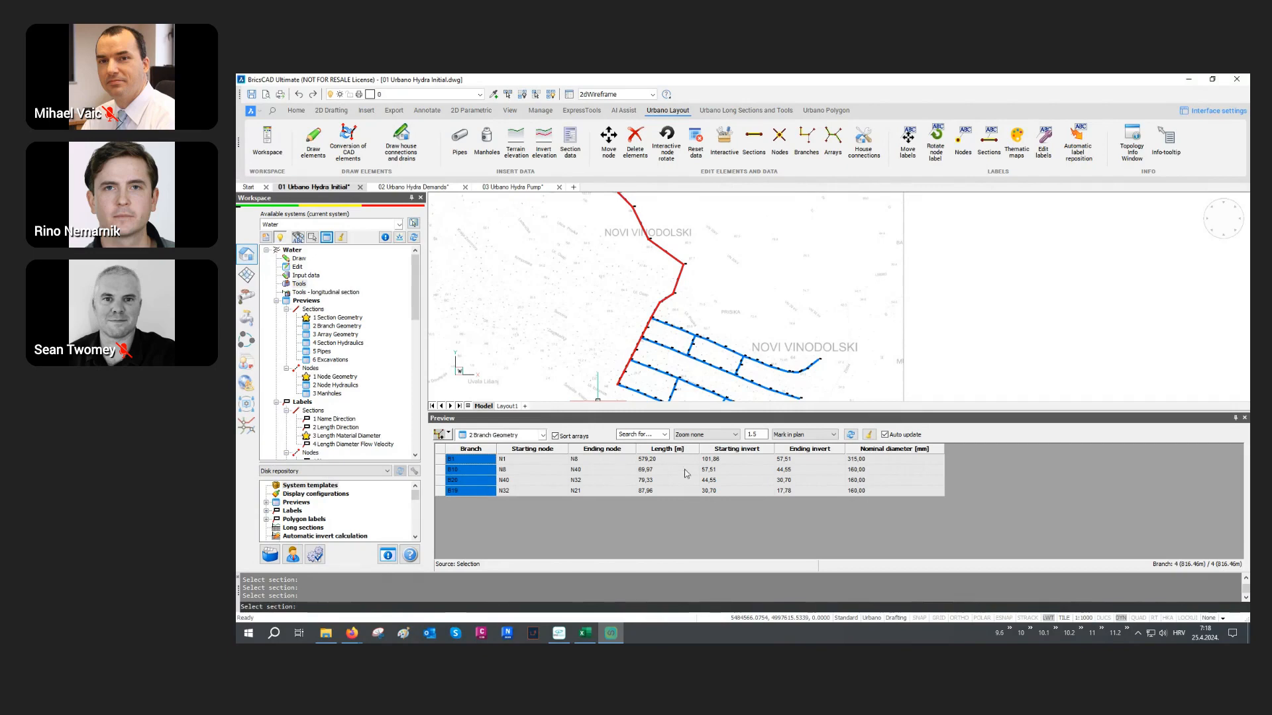
left_click(869, 435)
Show the 3 Array Geometry table and mark arrays A1 and A10 in plan one after the other.
left_click(528, 436)
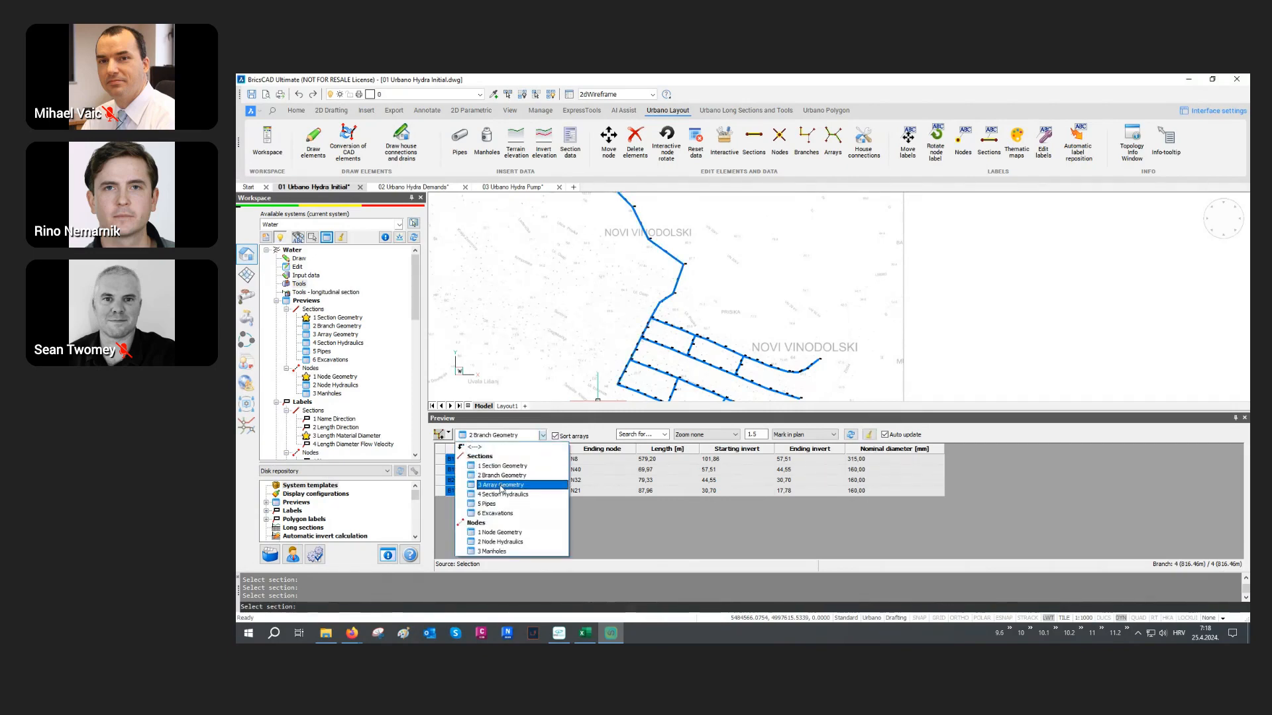
left_click(501, 485)
left_click(440, 461)
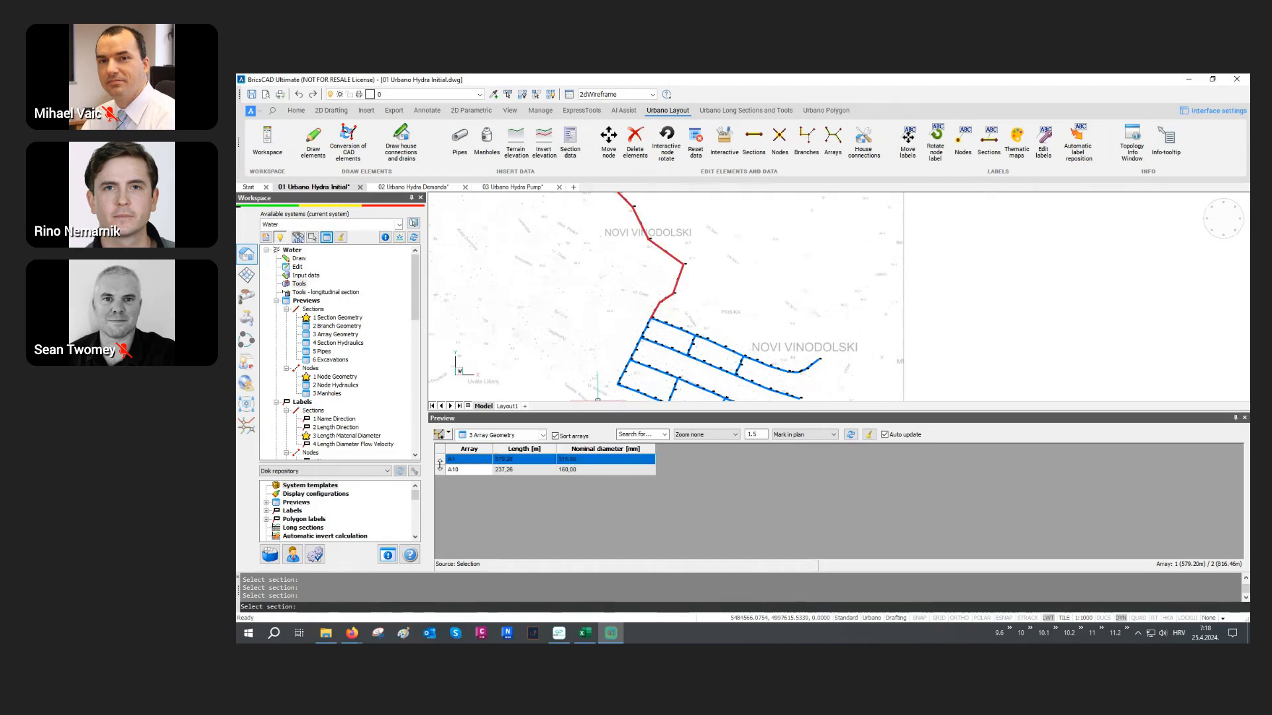
left_click(441, 470)
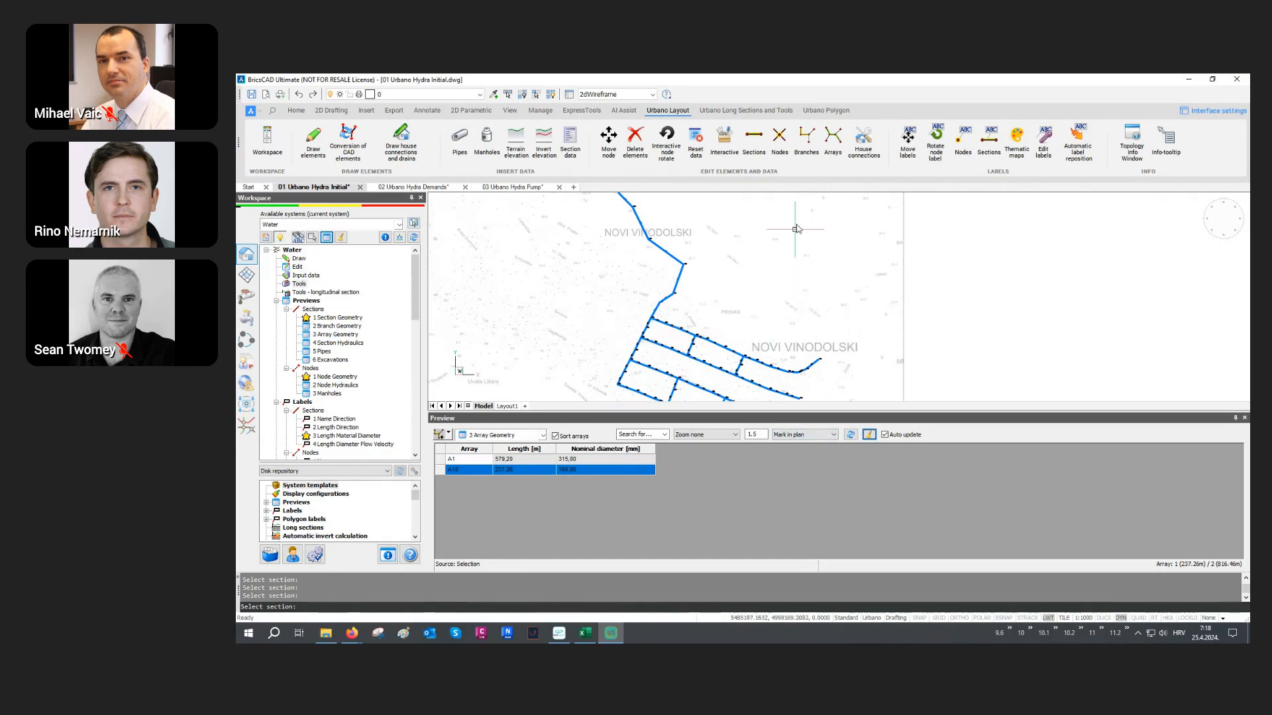
Merge arrays A1 and A10 into one array named A1.
left_click(832, 141)
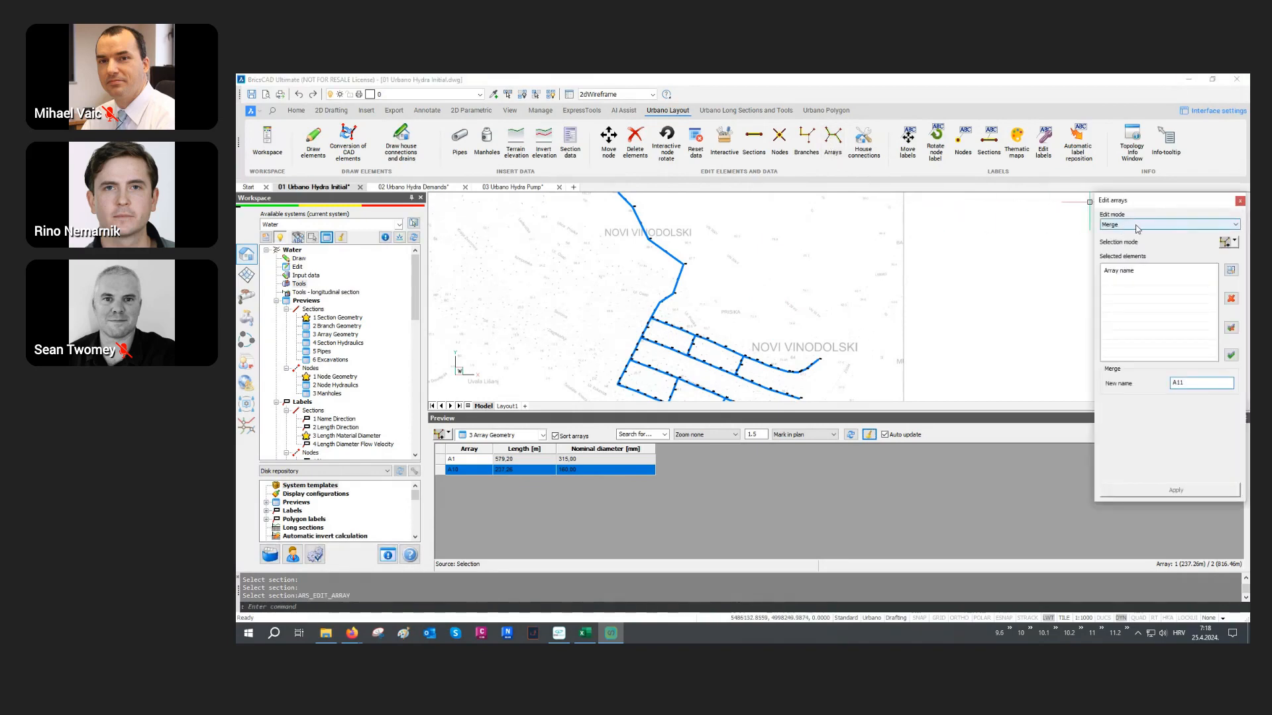
left_click(1225, 243)
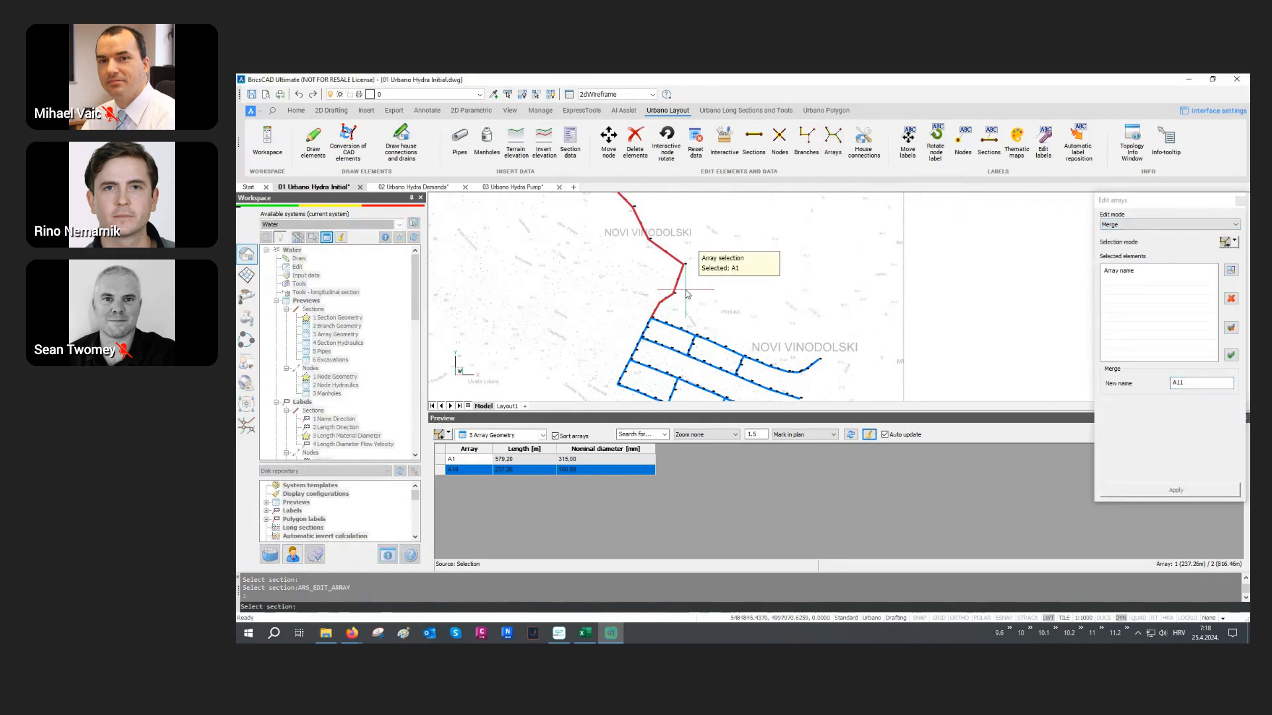
left_click(686, 290)
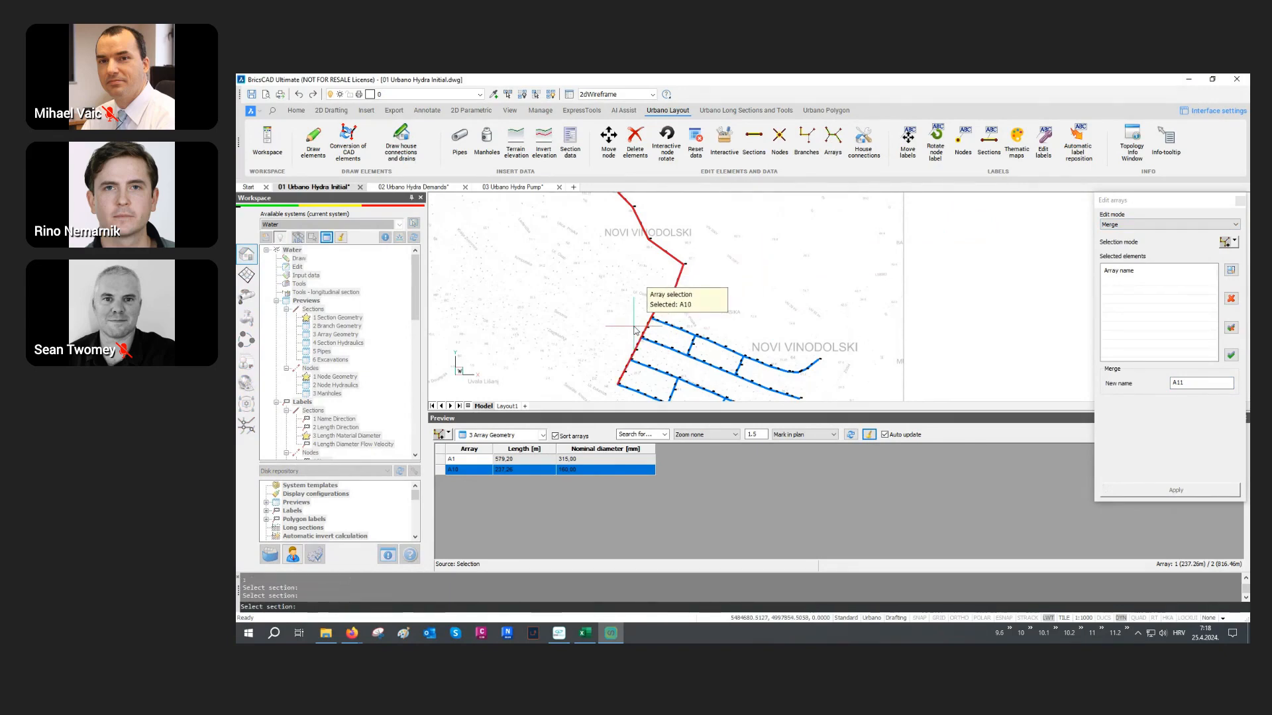
key("Return")
left_click_drag(1198, 383, 1157, 387)
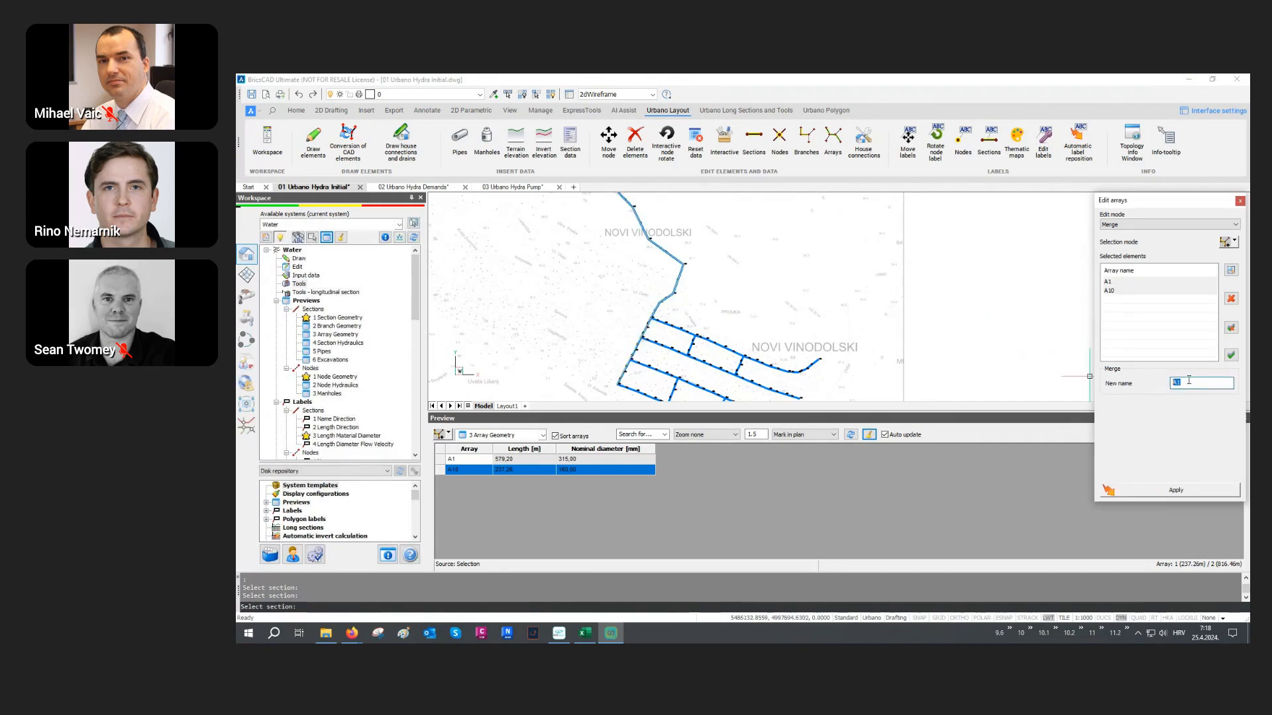
left_click(1166, 491)
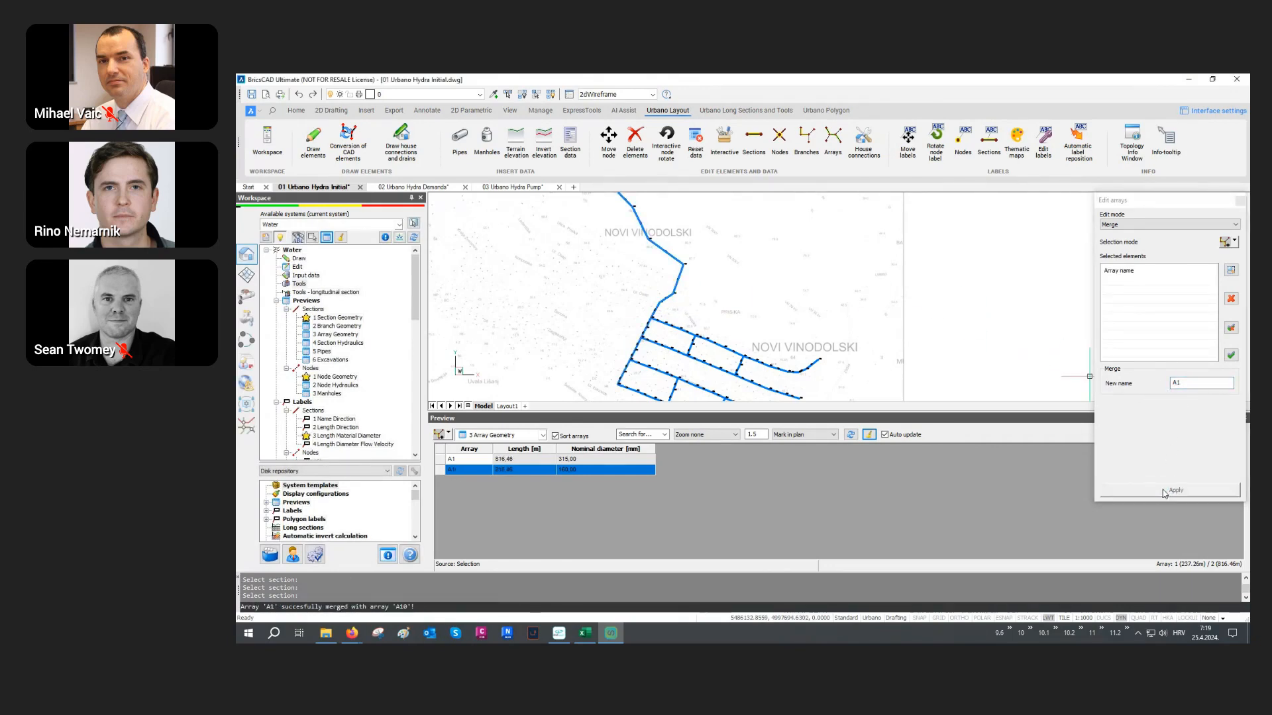
Reload the array preview for the merged array A1, and extend it to all arrays of the active system.
left_click(440, 437)
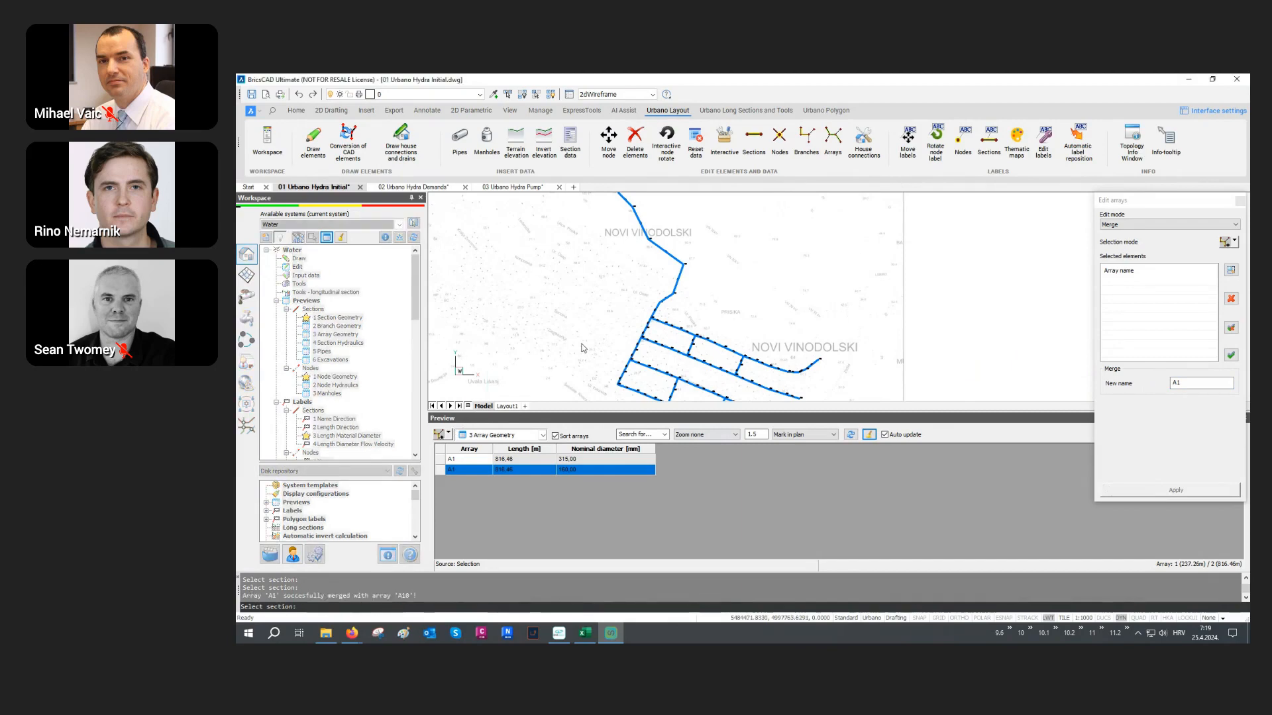
left_click(651, 306)
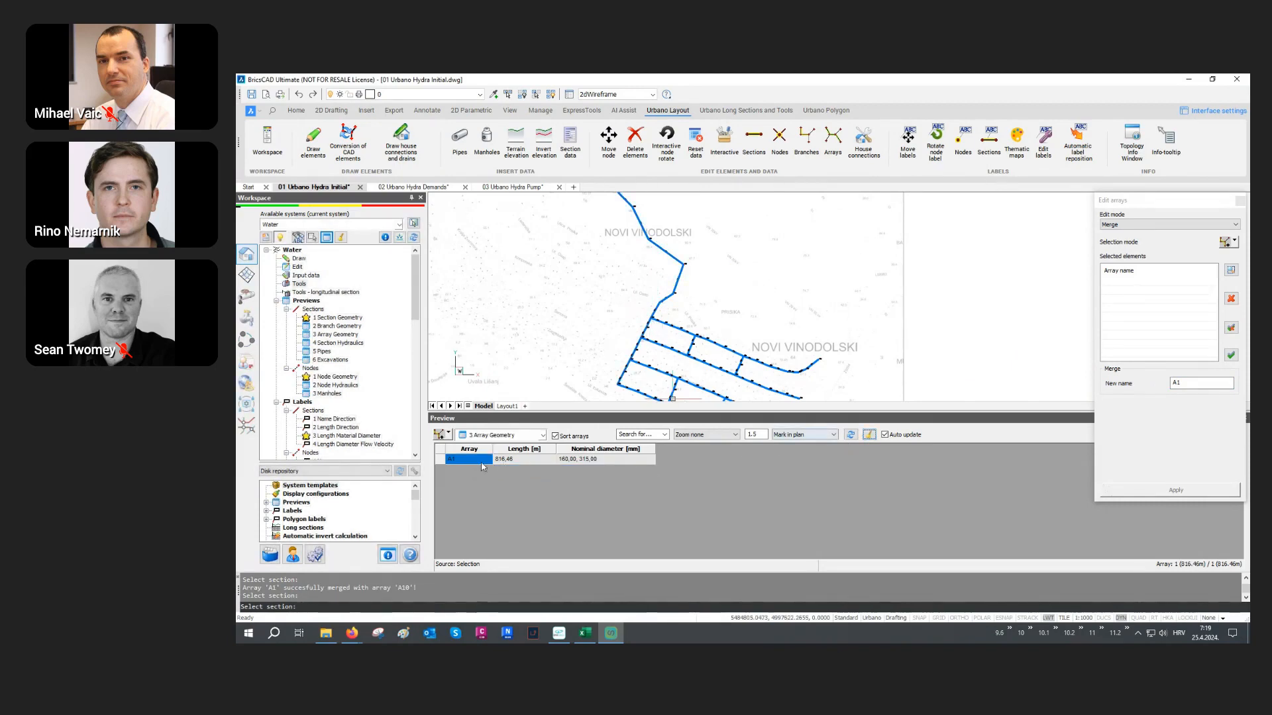
left_click(449, 434)
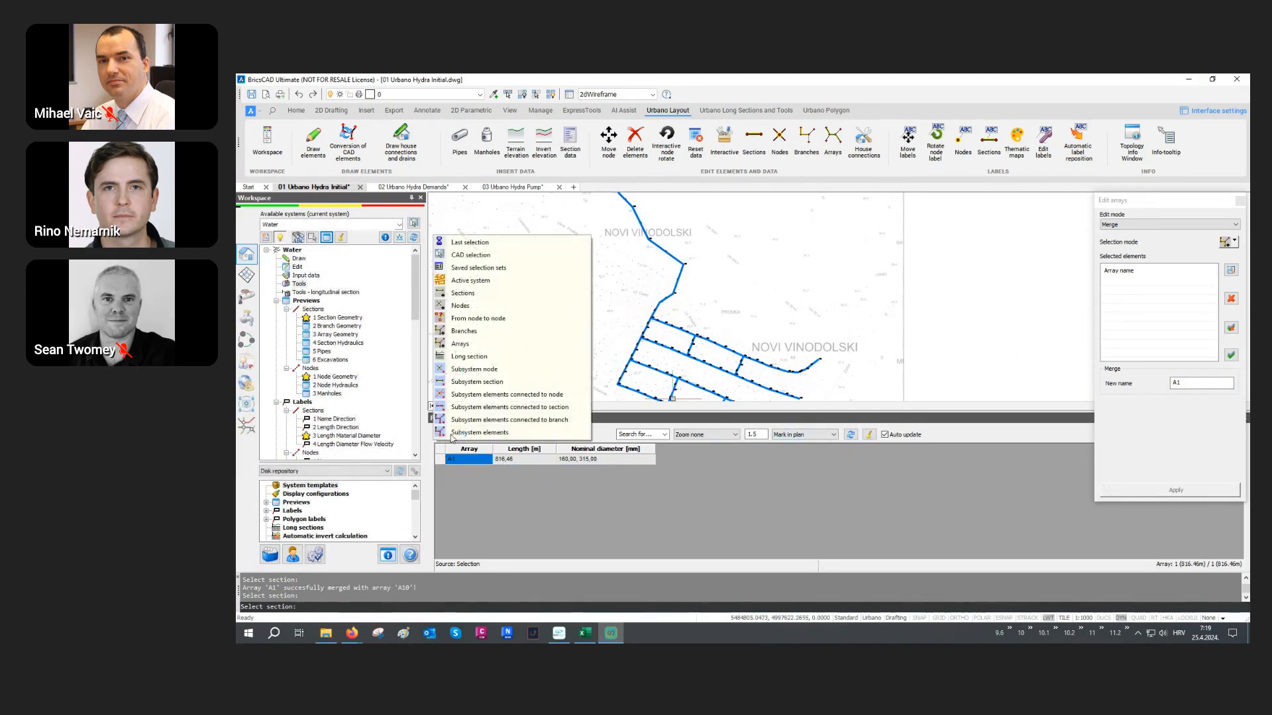
left_click(480, 281)
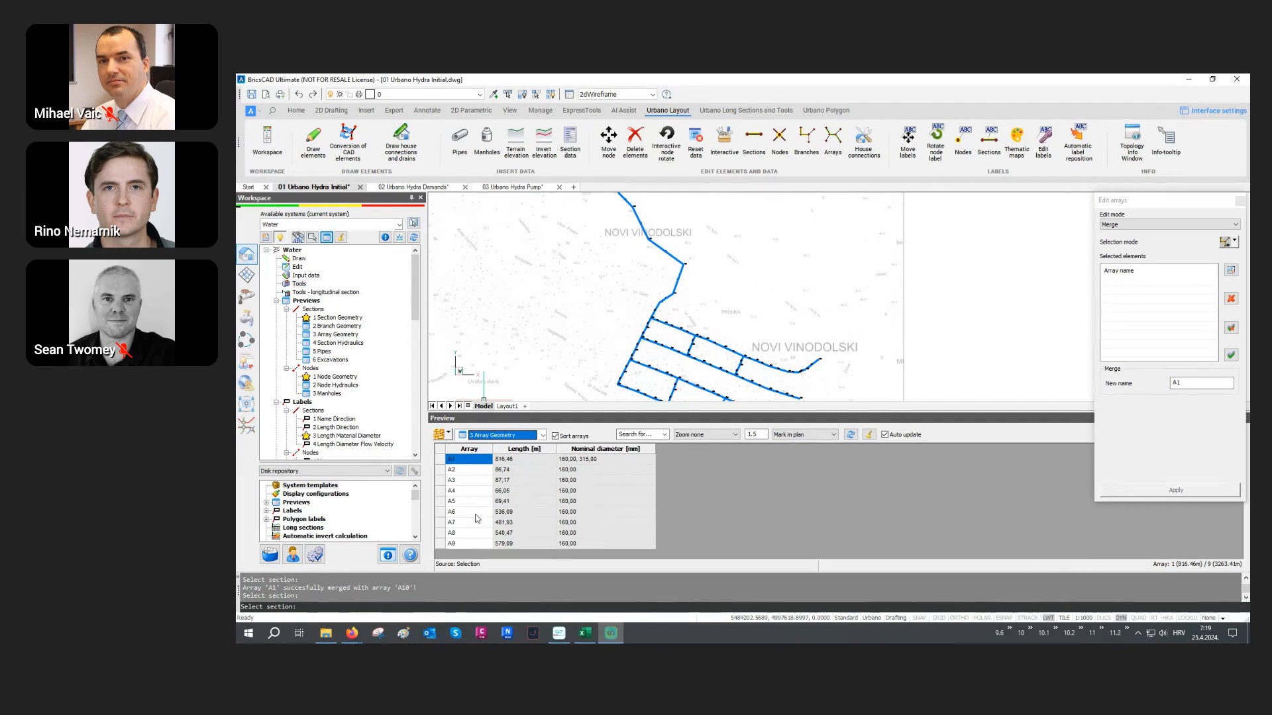
Mark several of the system's arrays in plan one after another, ending with A1, and clear the marking.
left_click(474, 478)
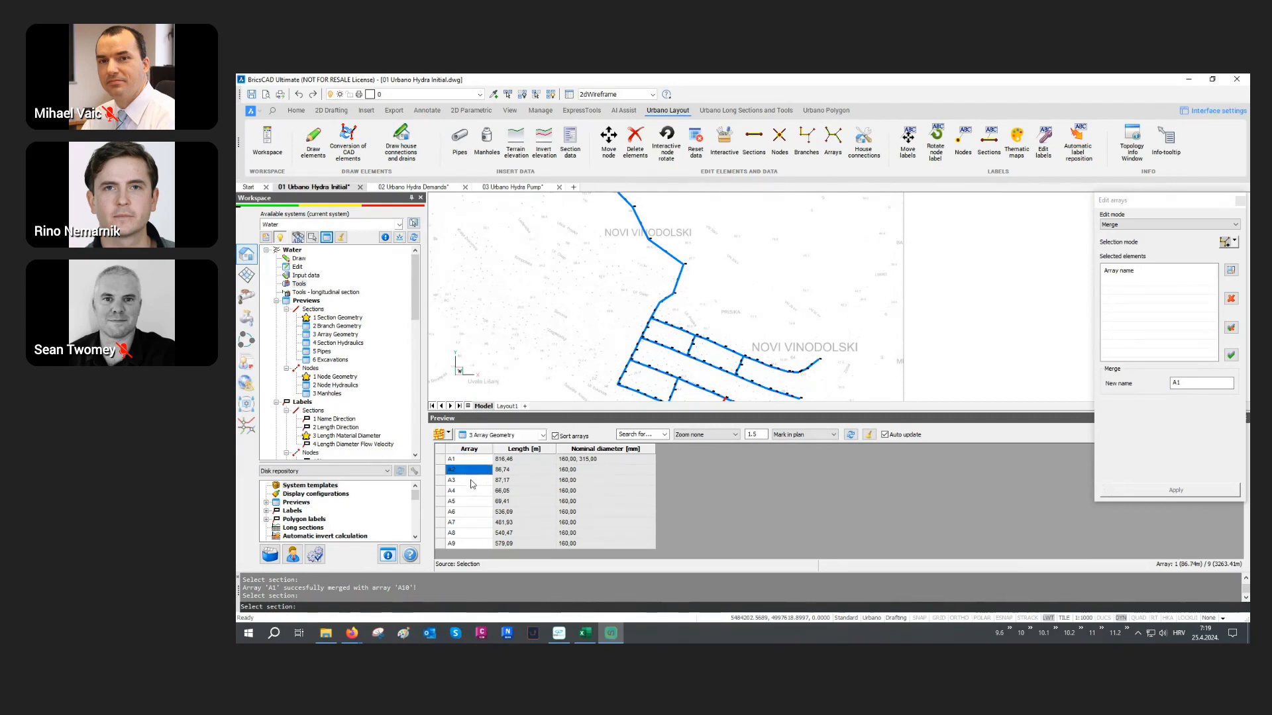
left_click(470, 490)
left_click(469, 502)
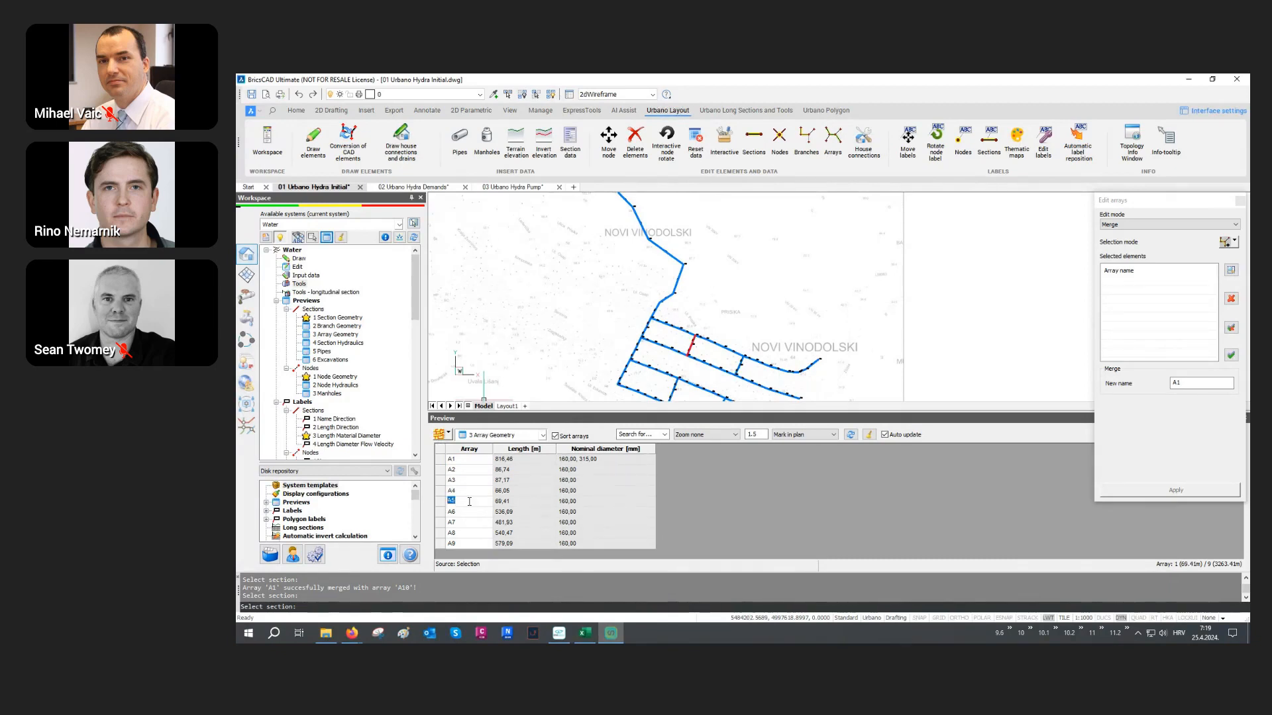
left_click(467, 512)
left_click(465, 523)
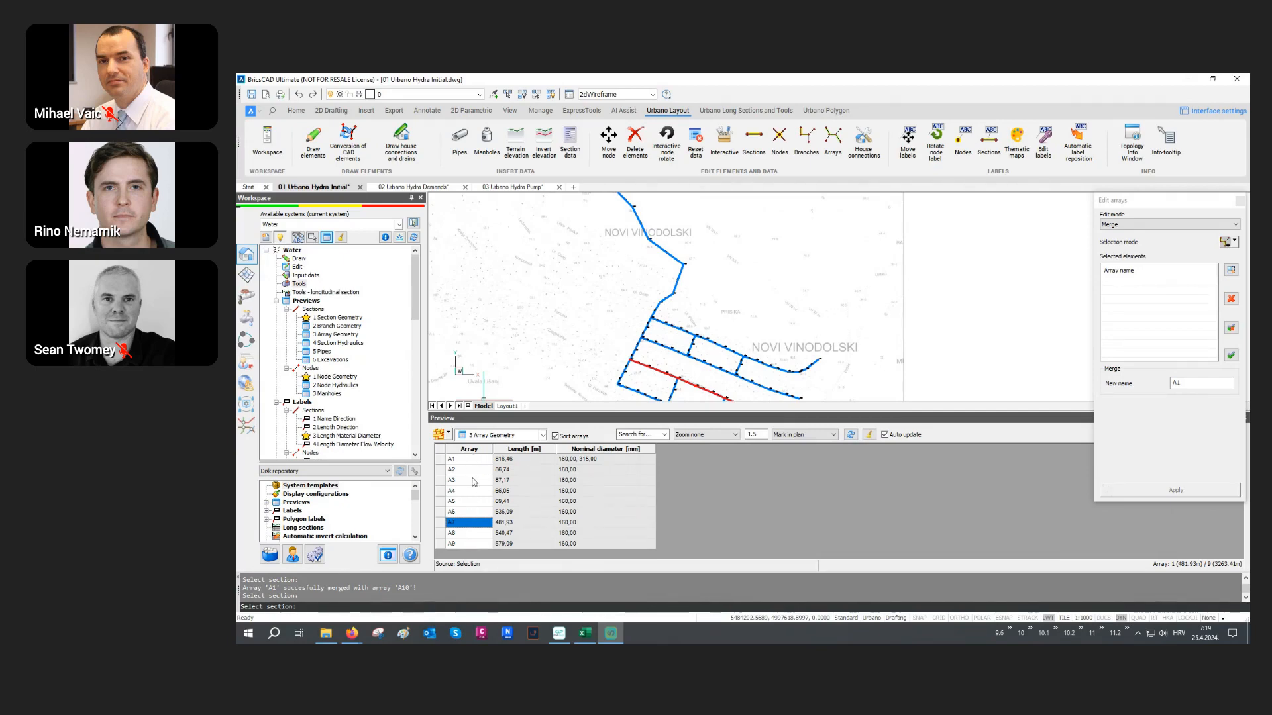
left_click(477, 461)
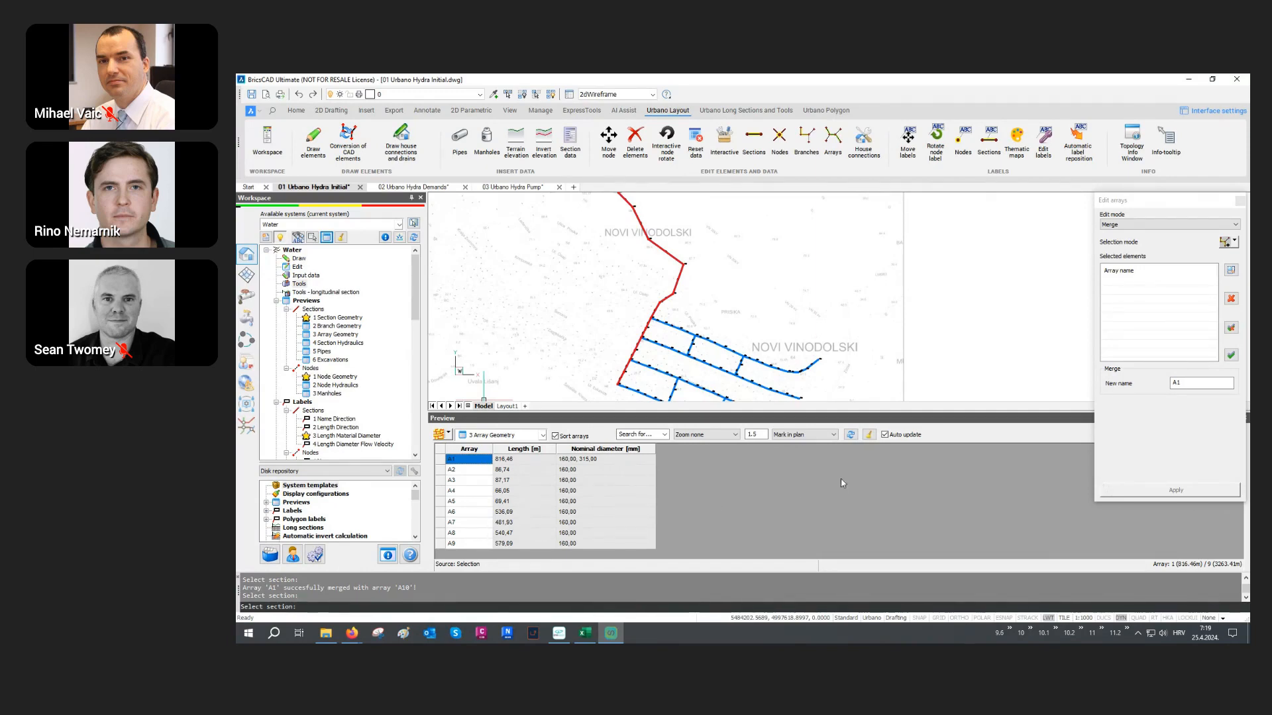
left_click(868, 435)
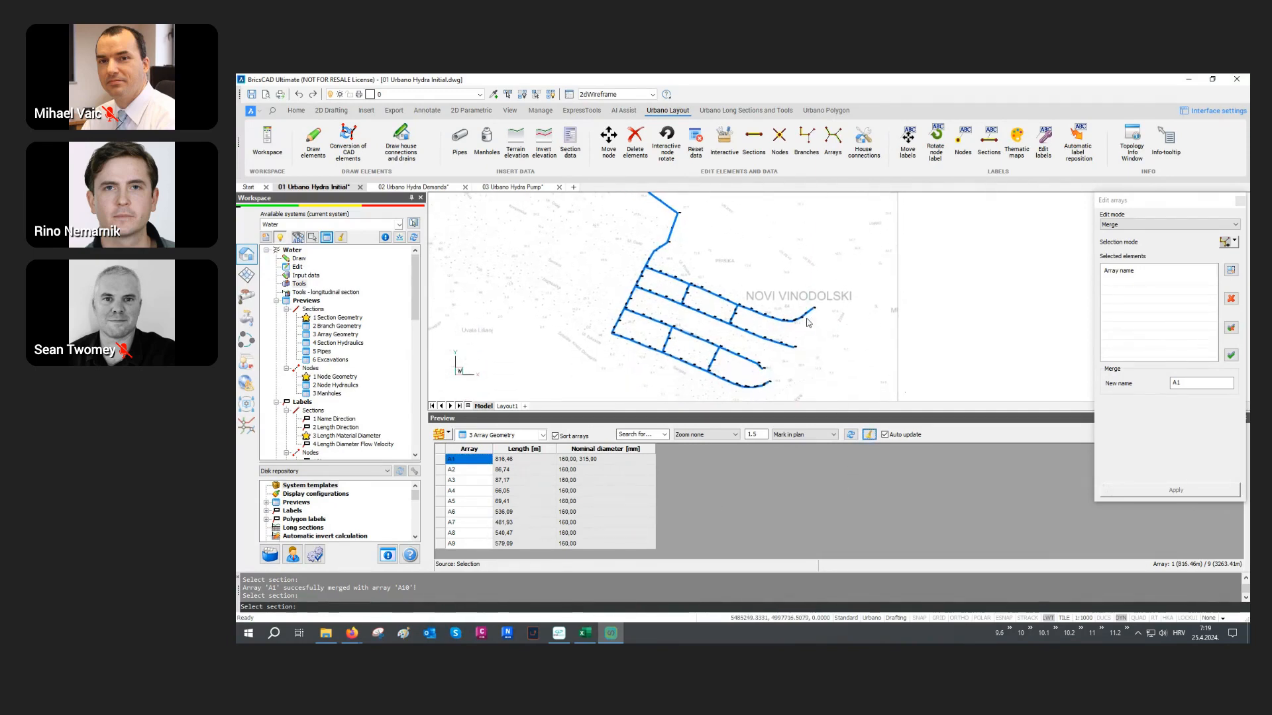
Automatically rename the four long parallel arrays A9, A8, A7 and A6 with prefix H, as H1 to H4.
left_click(1118, 225)
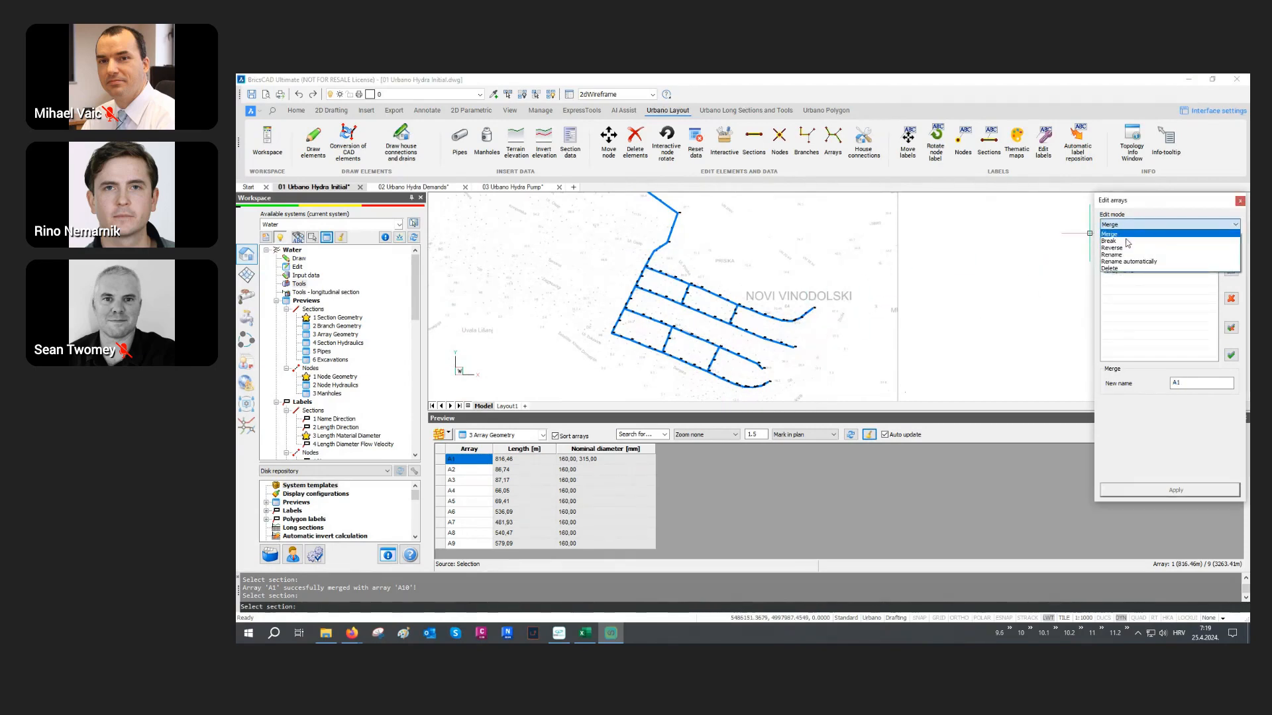
left_click(1128, 261)
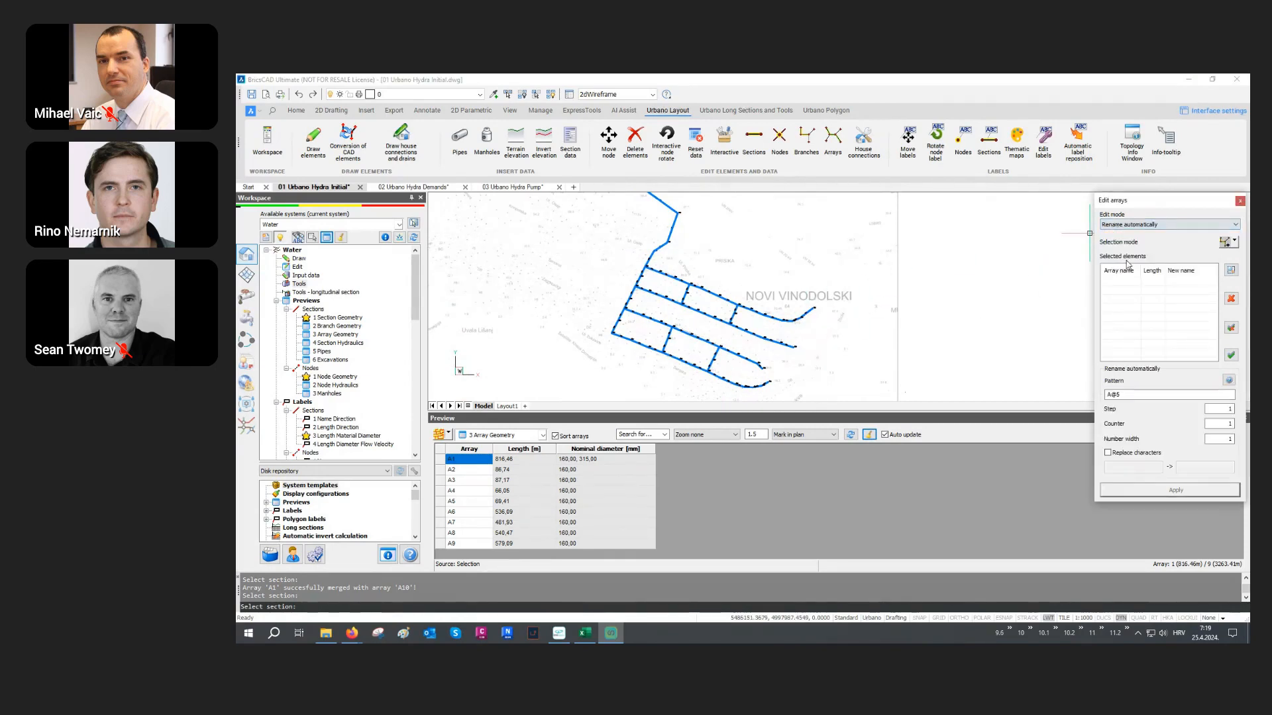
left_click(1225, 243)
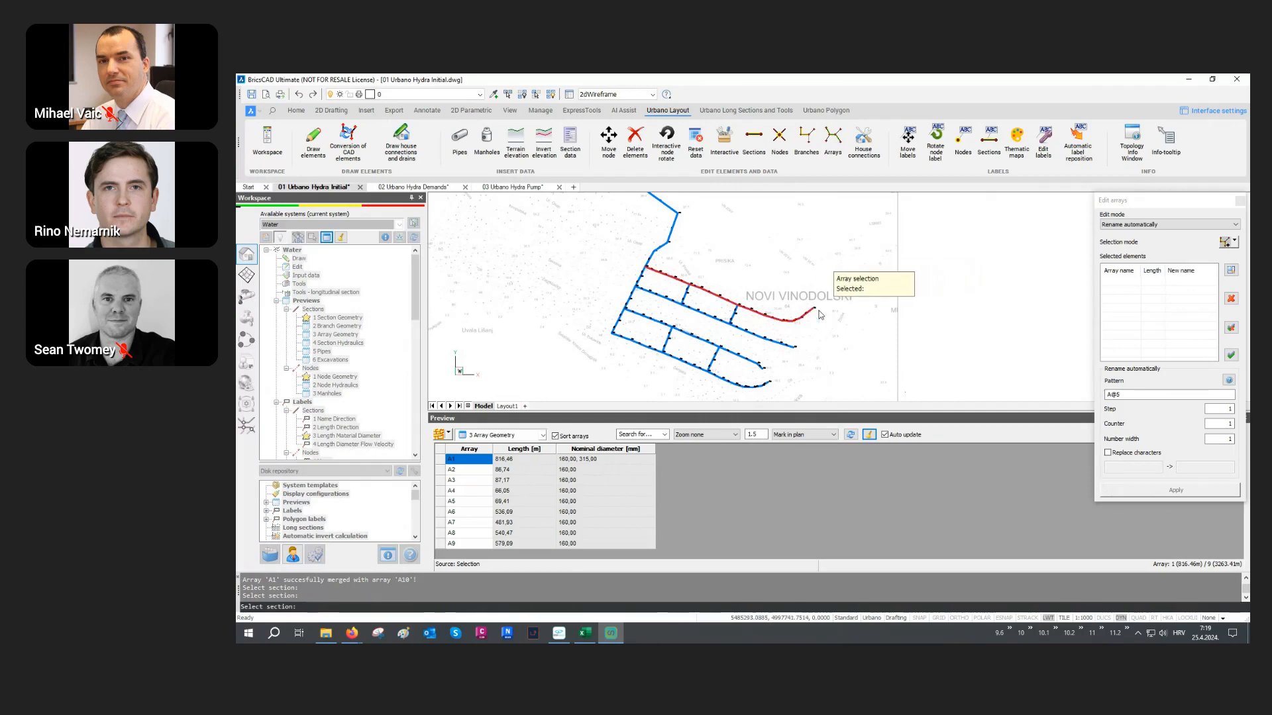
left_click(796, 347)
left_click(764, 366)
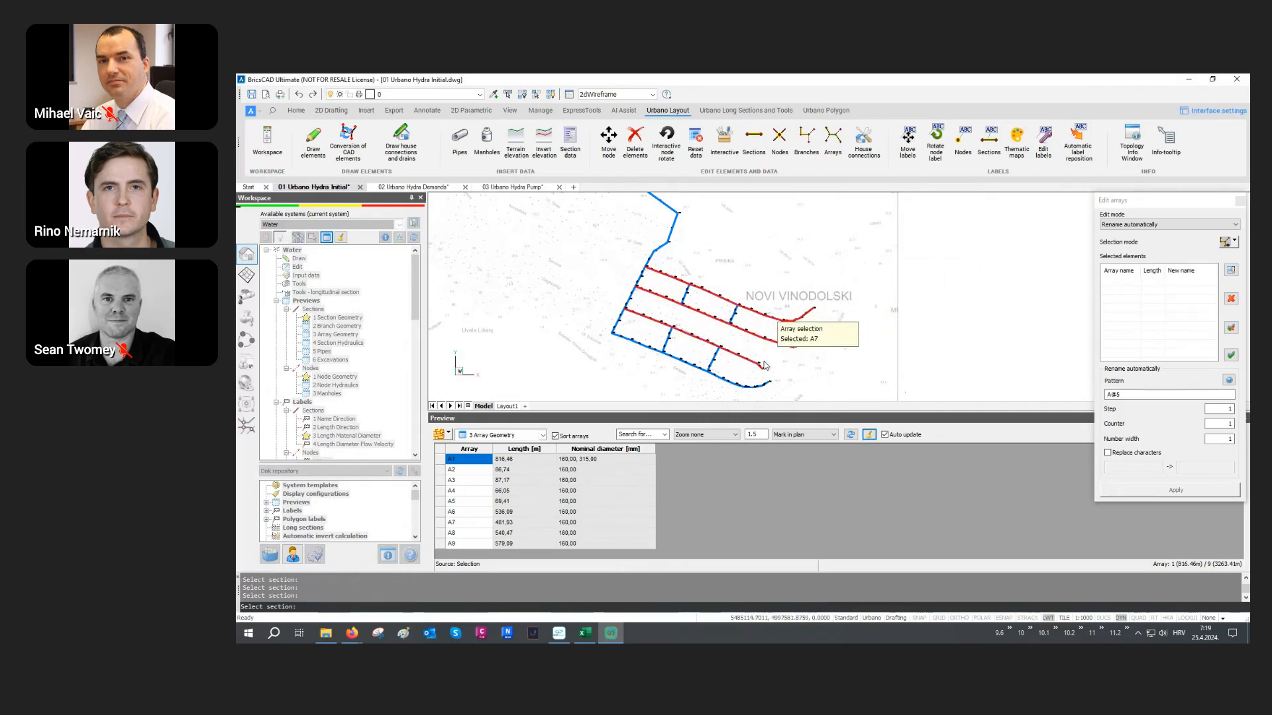
left_click(749, 391)
key("Return")
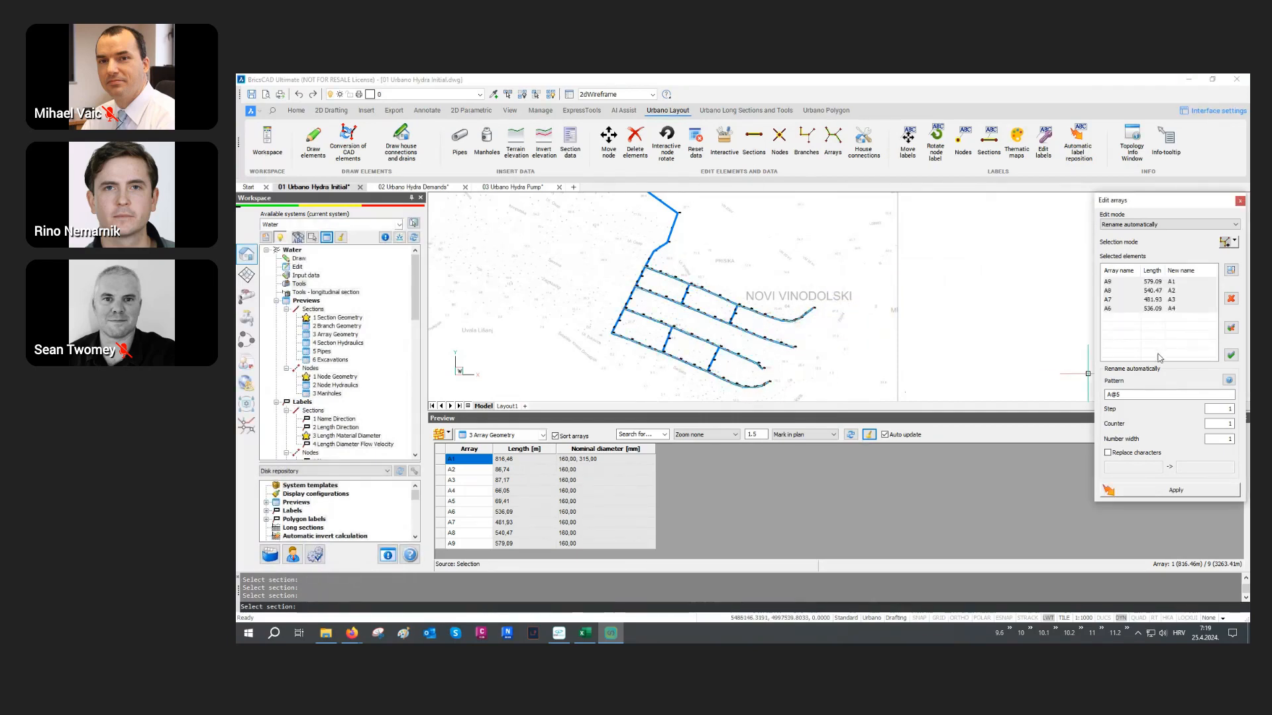
left_click_drag(1112, 394, 1100, 399)
type("H")
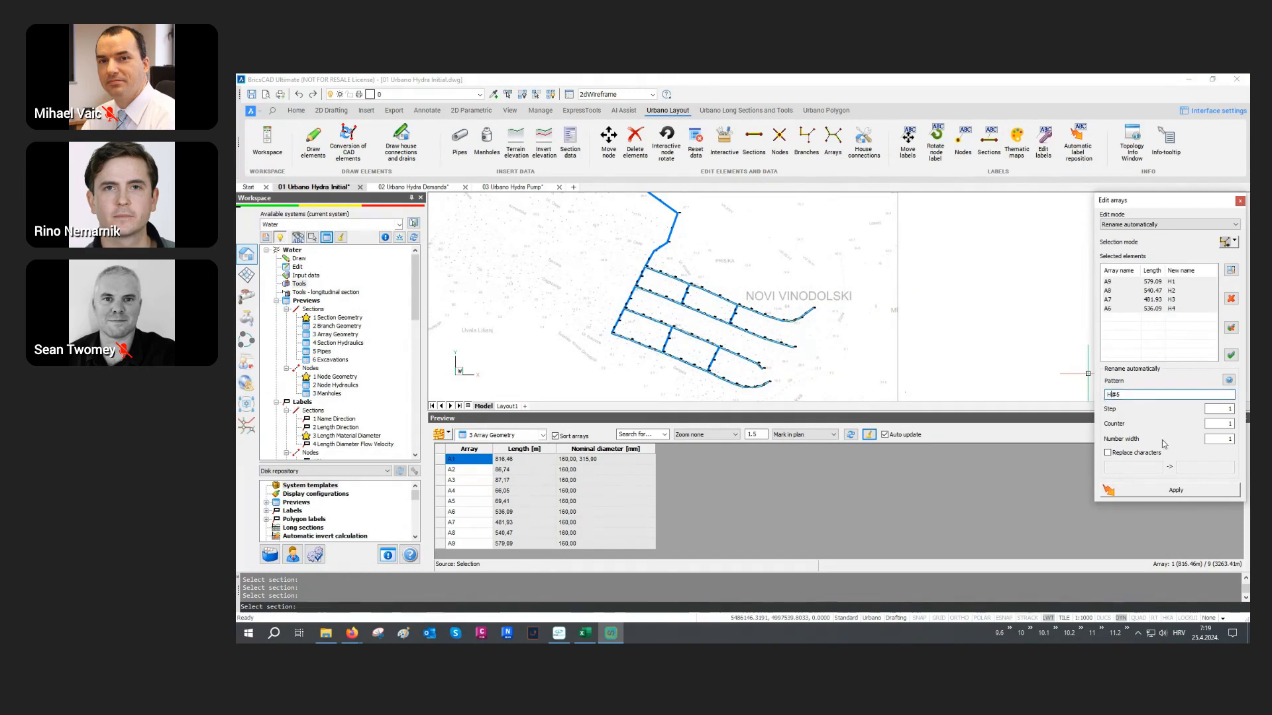
left_click(1160, 491)
Automatically rename the four short cross-connection arrays A5, A4, A3 and A2 with prefix V, as V1 to V4, and finish array editing.
left_click(1224, 242)
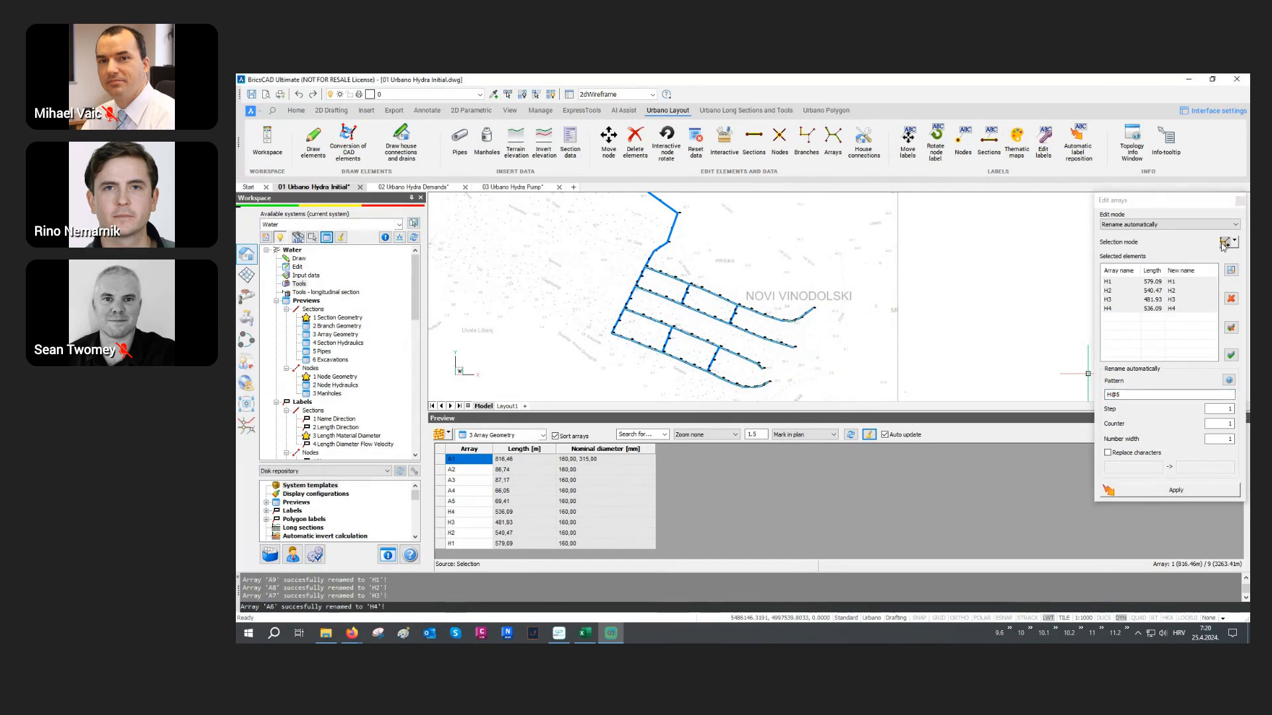
left_click(687, 292)
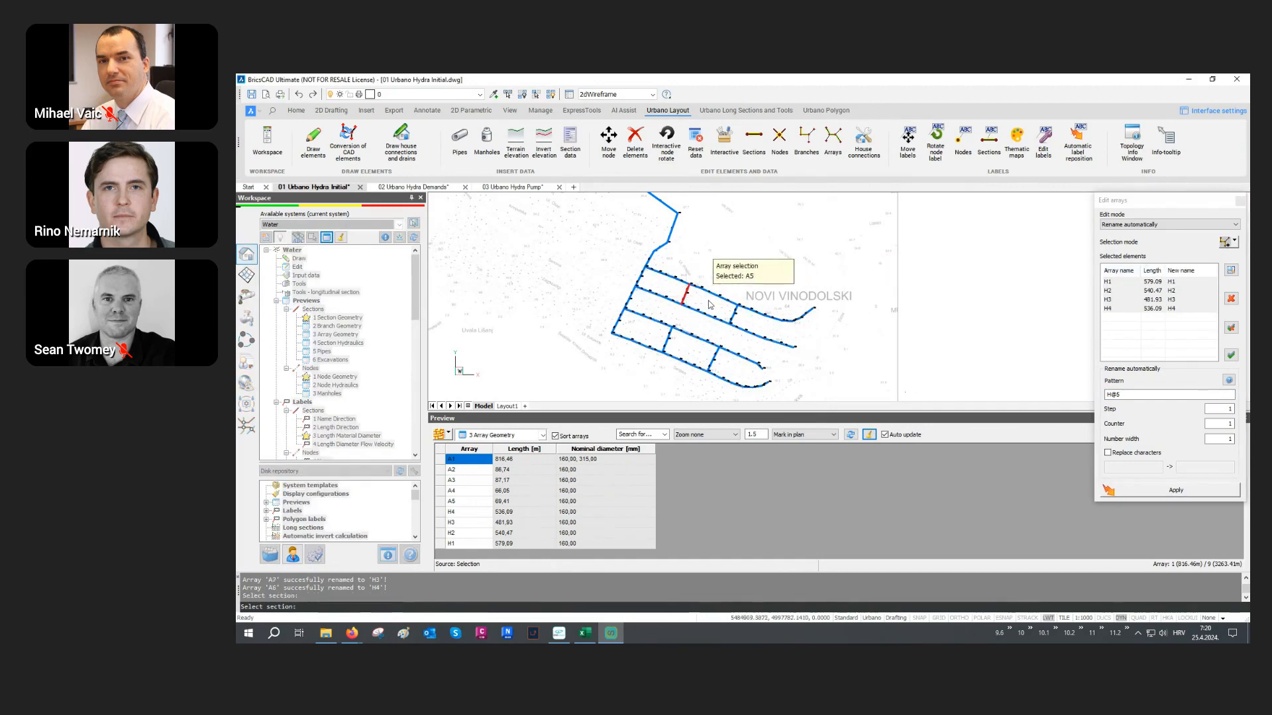
left_click(735, 315)
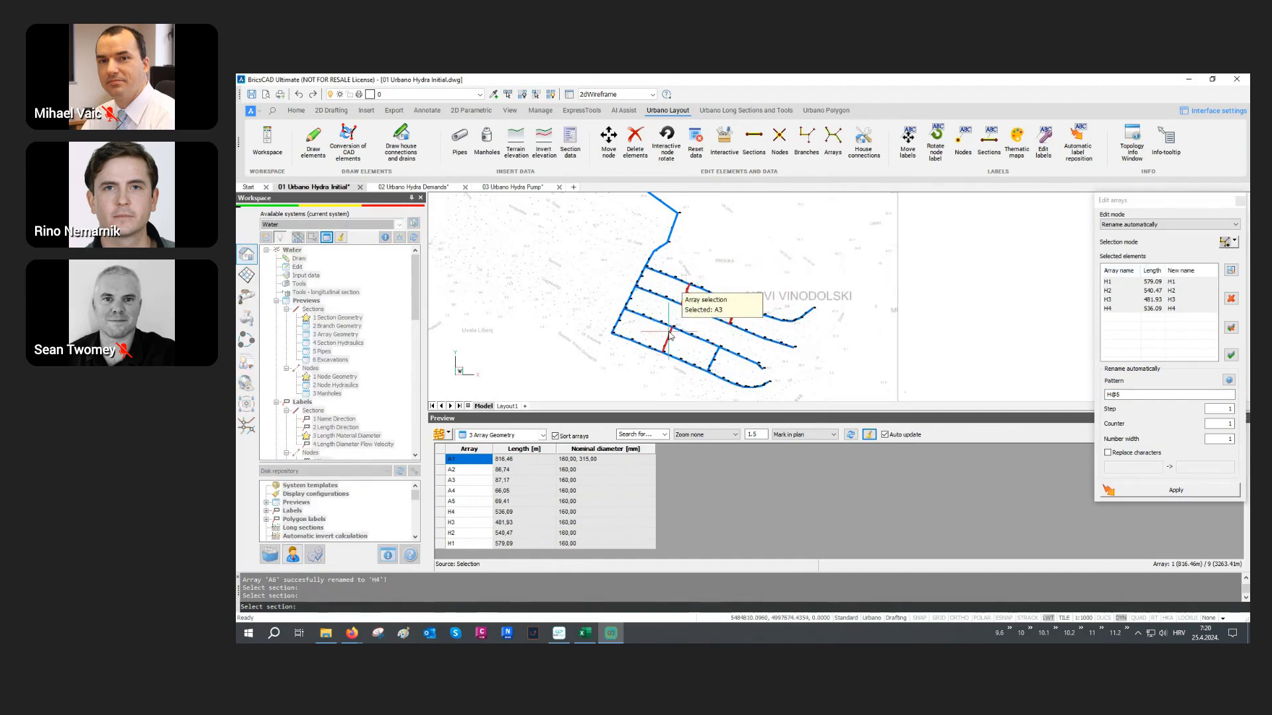
left_click(715, 350)
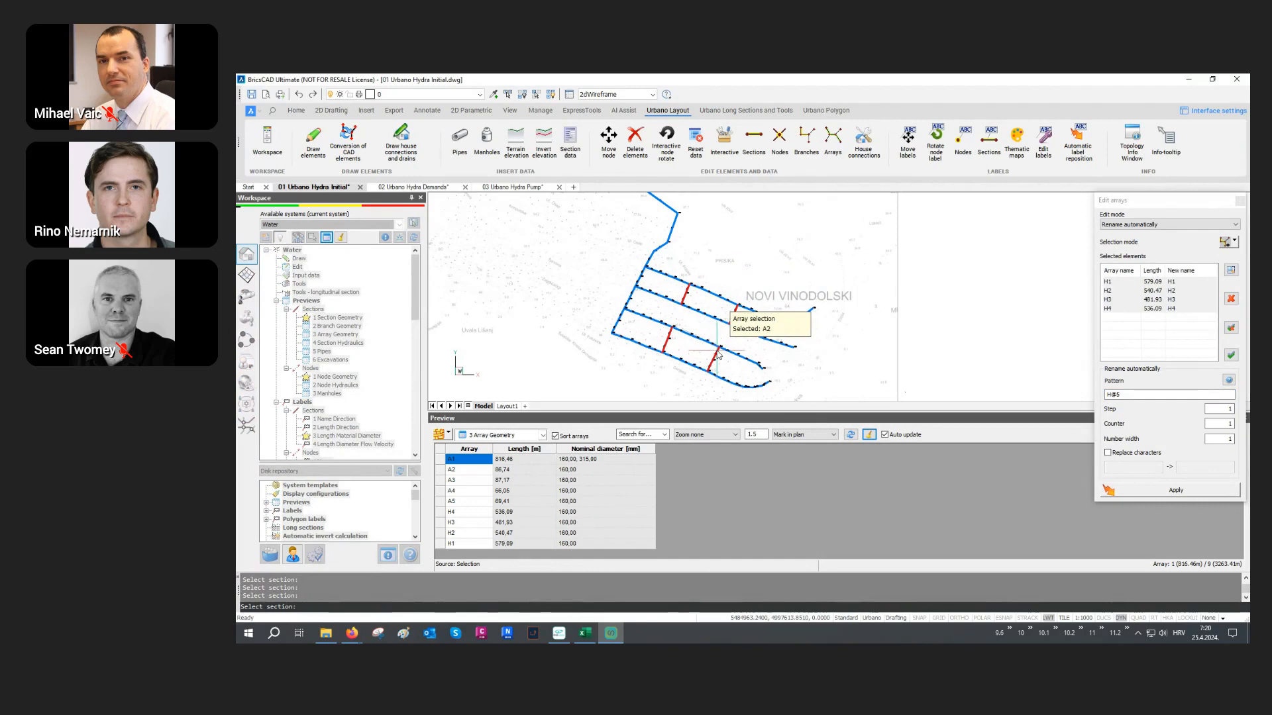
key("Return")
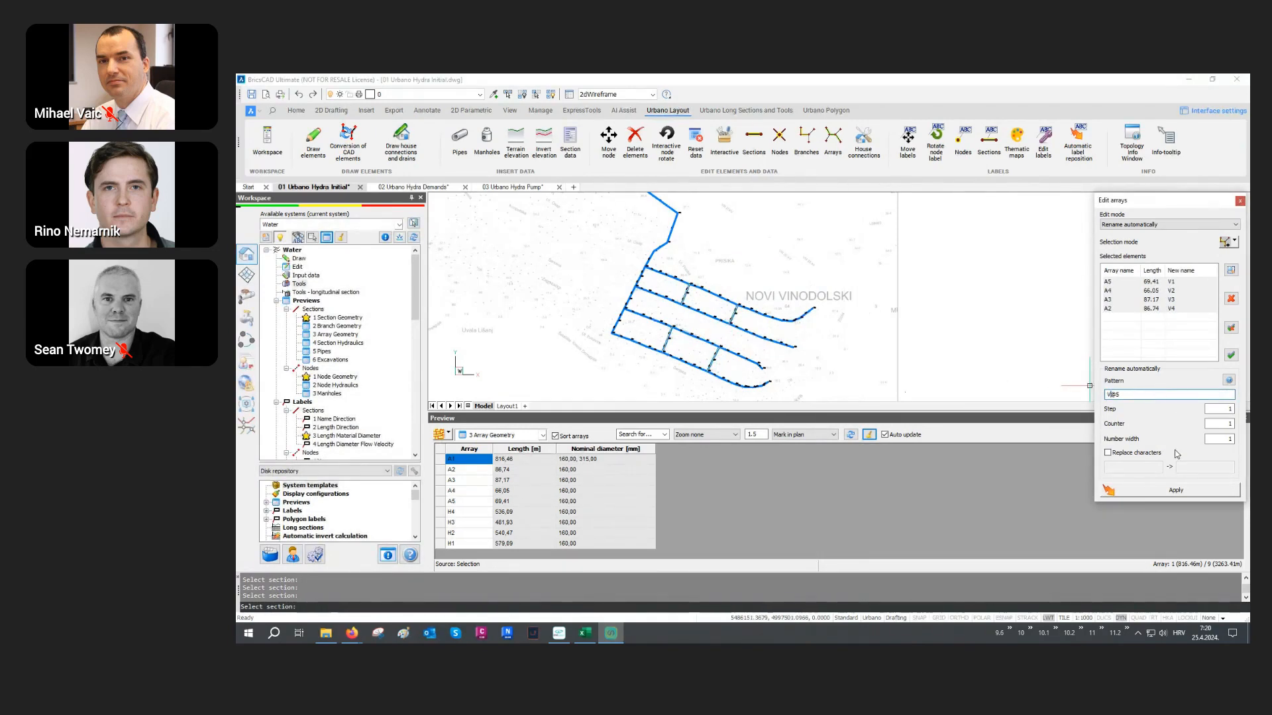
left_click(1174, 490)
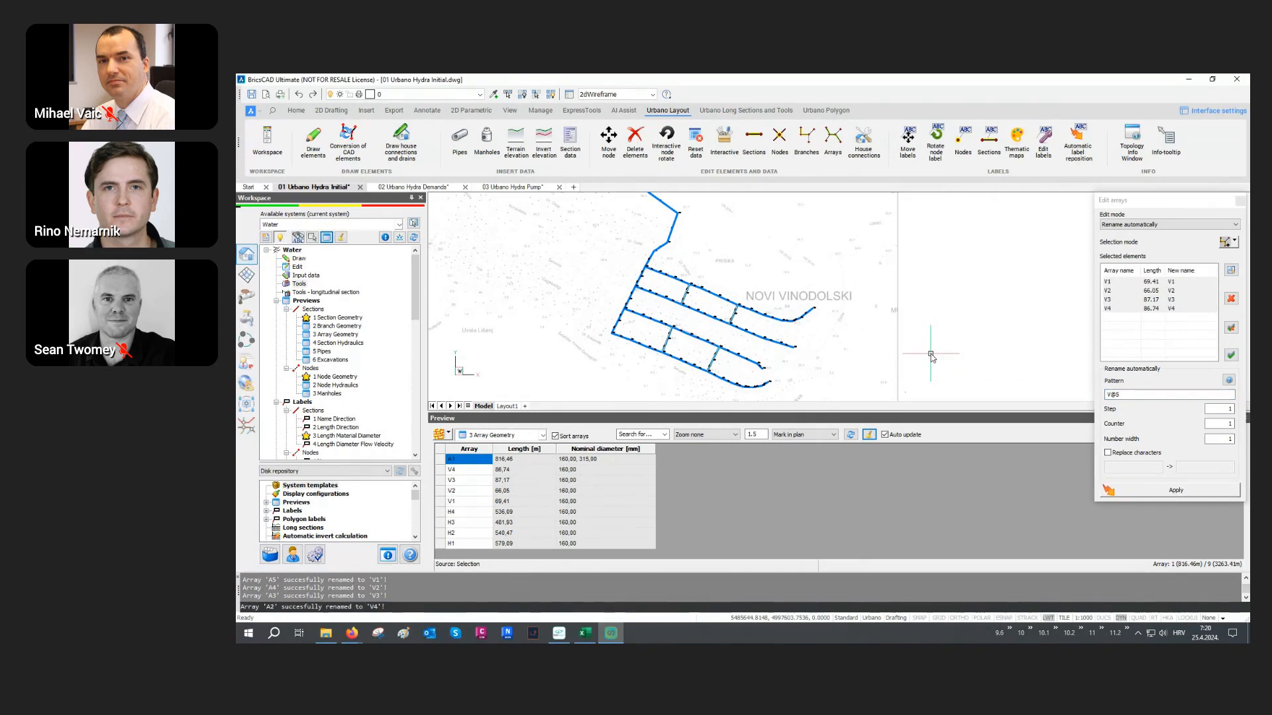
left_click(1239, 201)
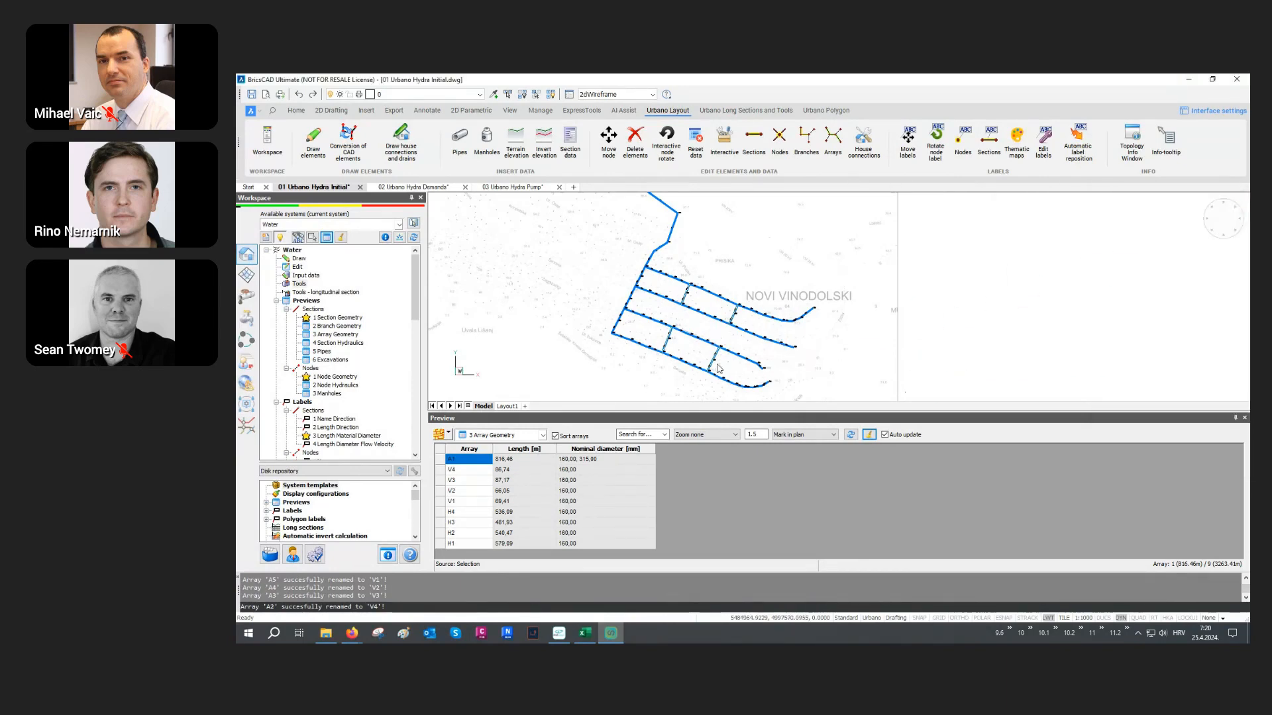
Sort the array preview by name, mark array A1 and the H and V arrays in plan, and close the preview.
left_click(476, 452)
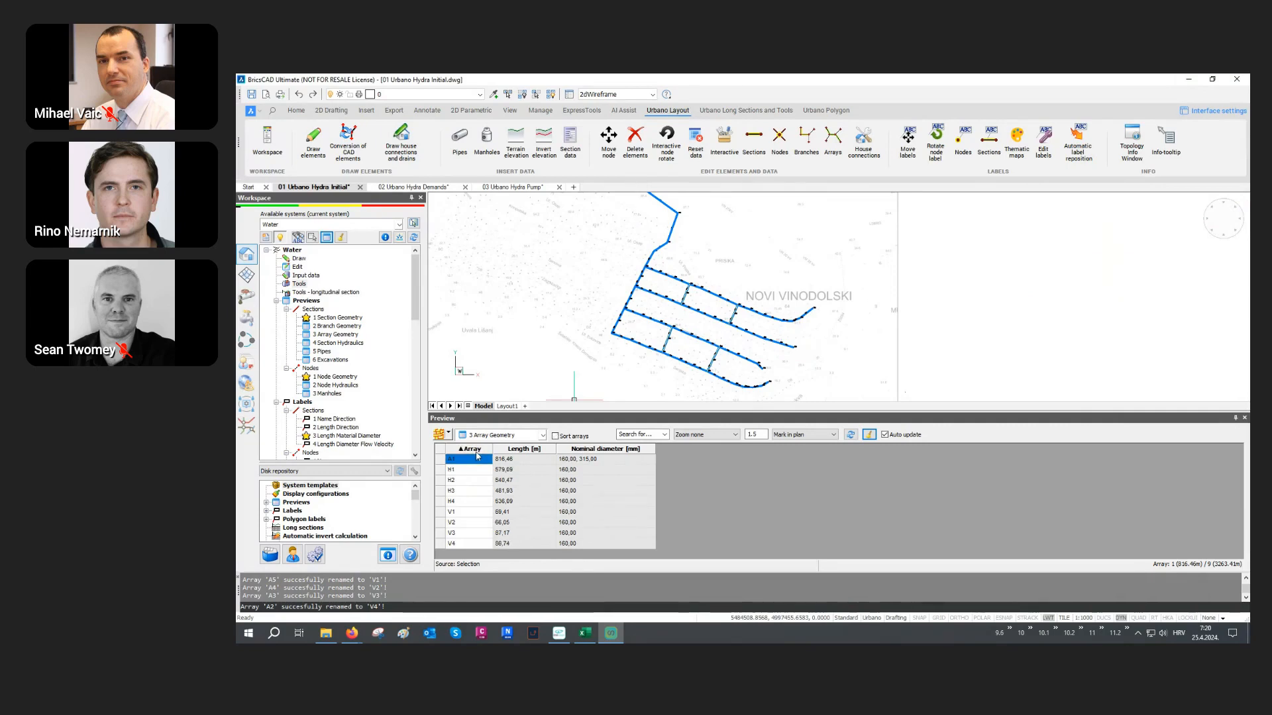
left_click(441, 463)
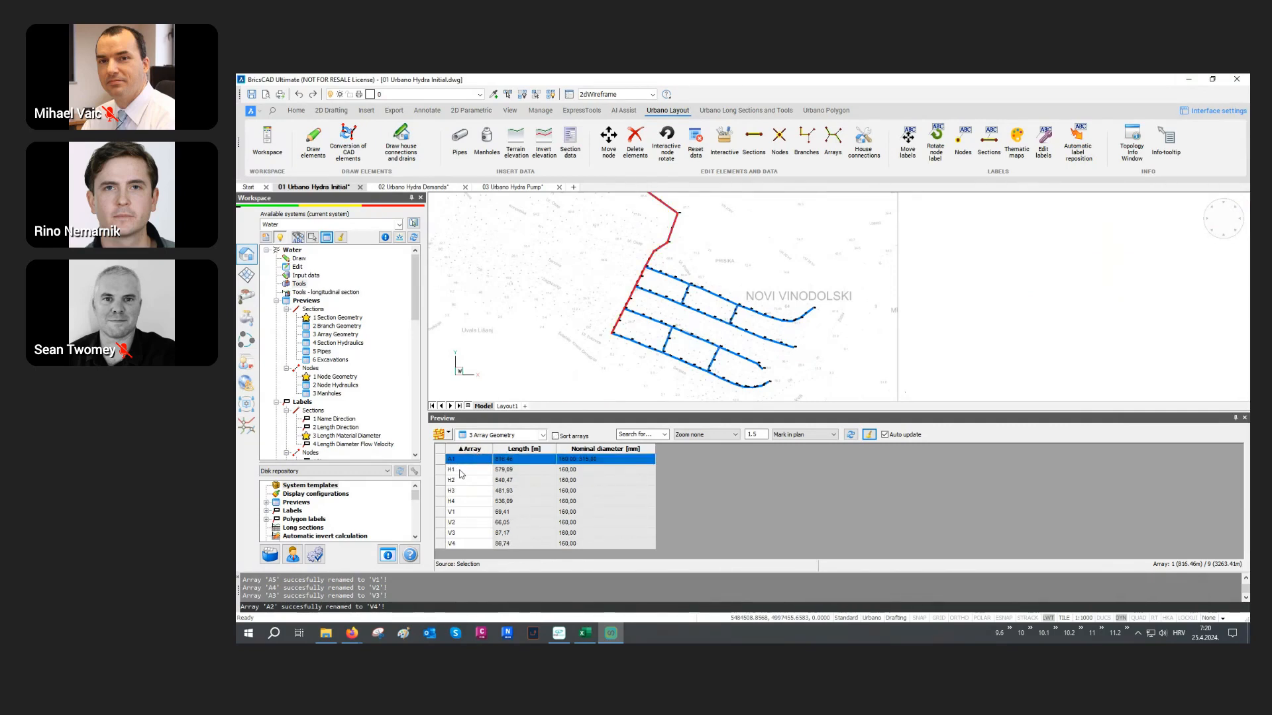
left_click_drag(462, 471, 461, 546)
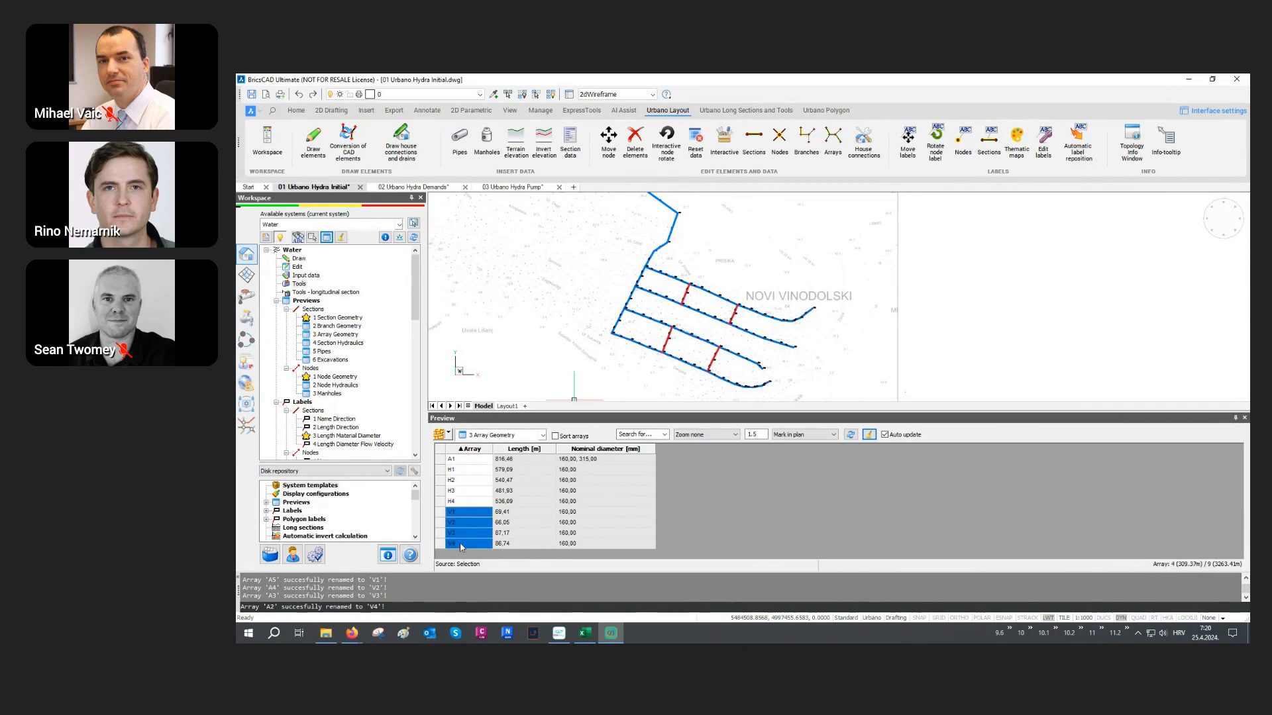
left_click(475, 461)
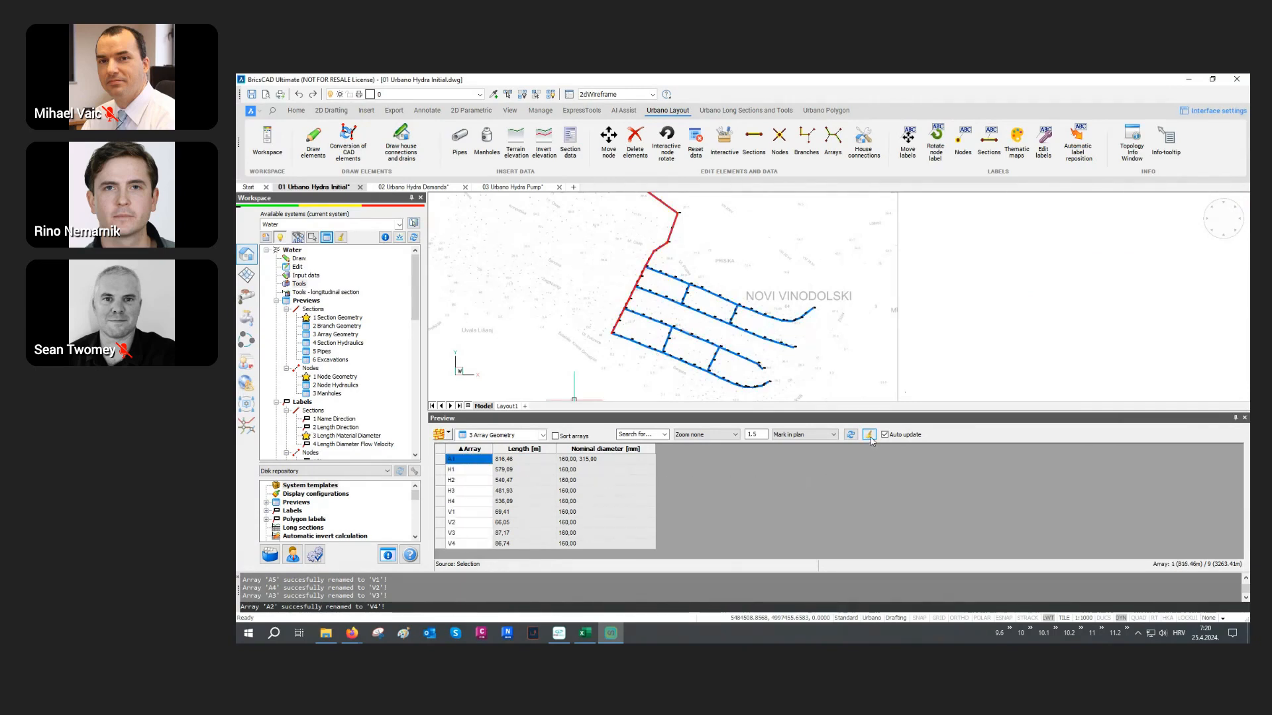
left_click(1244, 419)
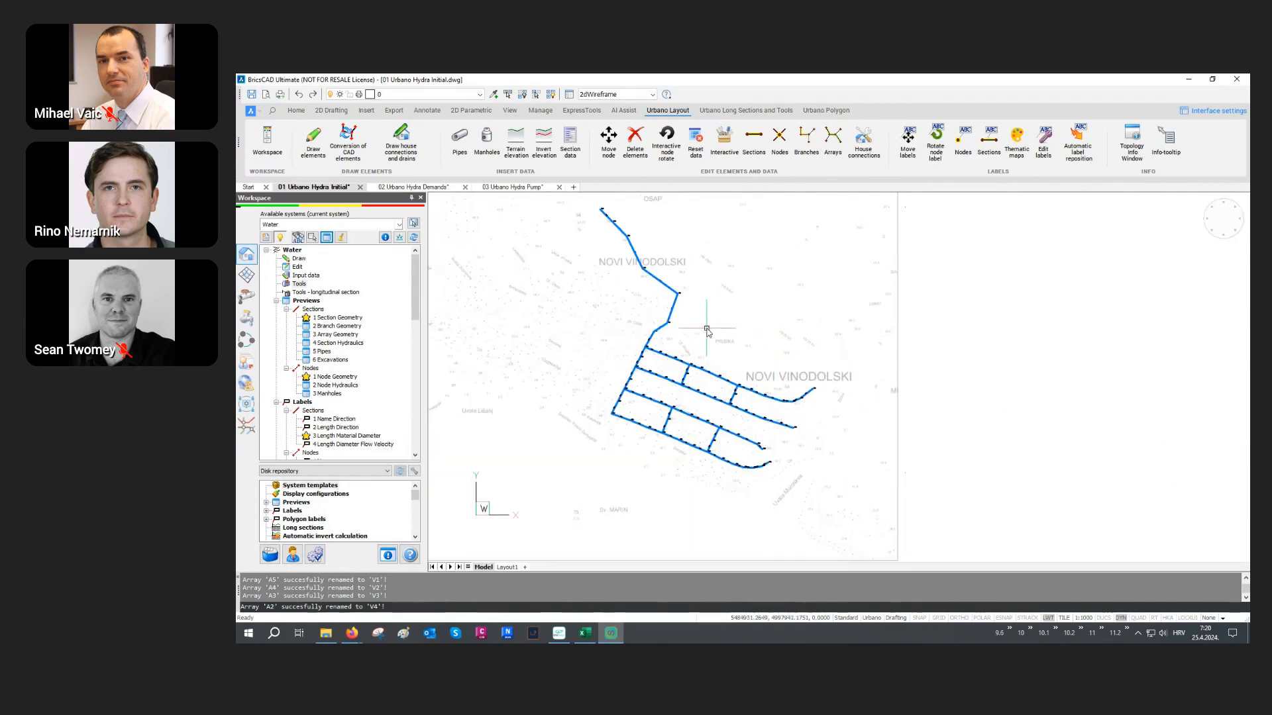
scroll(706, 329, "up", 3)
key("Escape")
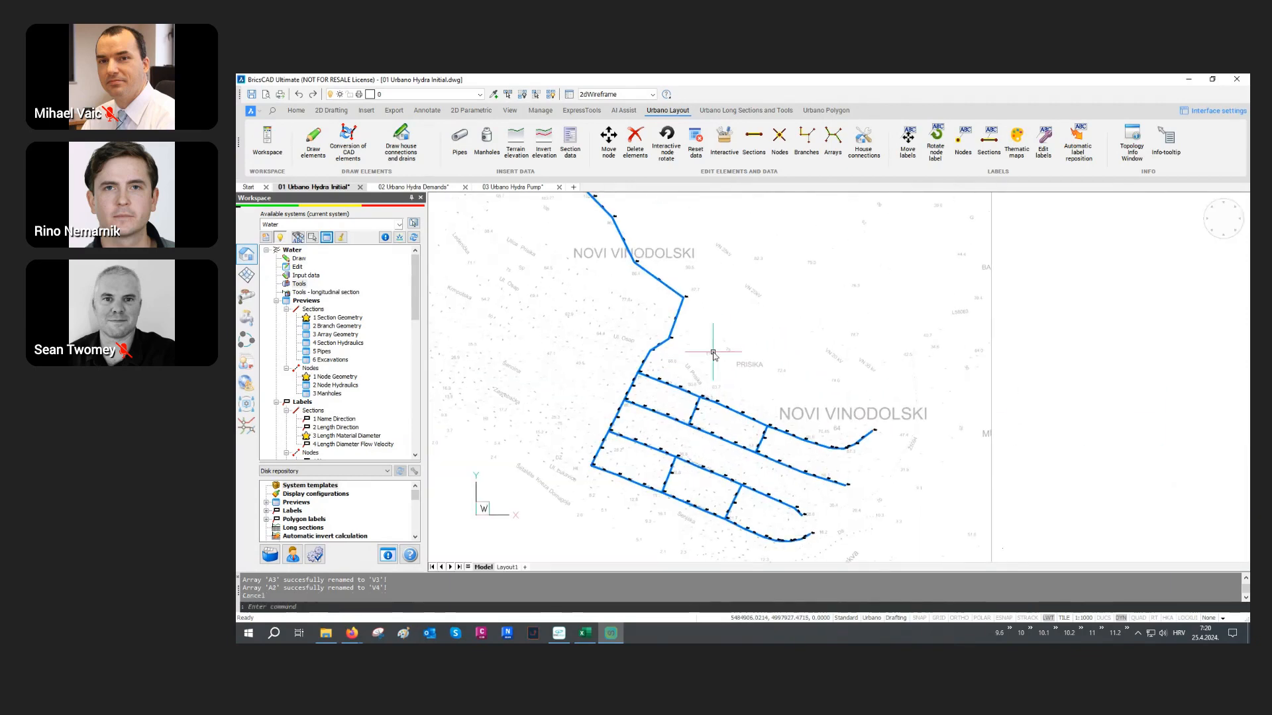
key("Escape")
Start drawing longitudinal sections with the 1 Water 1000/100 cm definition, and load all arrays of the active system.
scroll(371, 363, "down", 3)
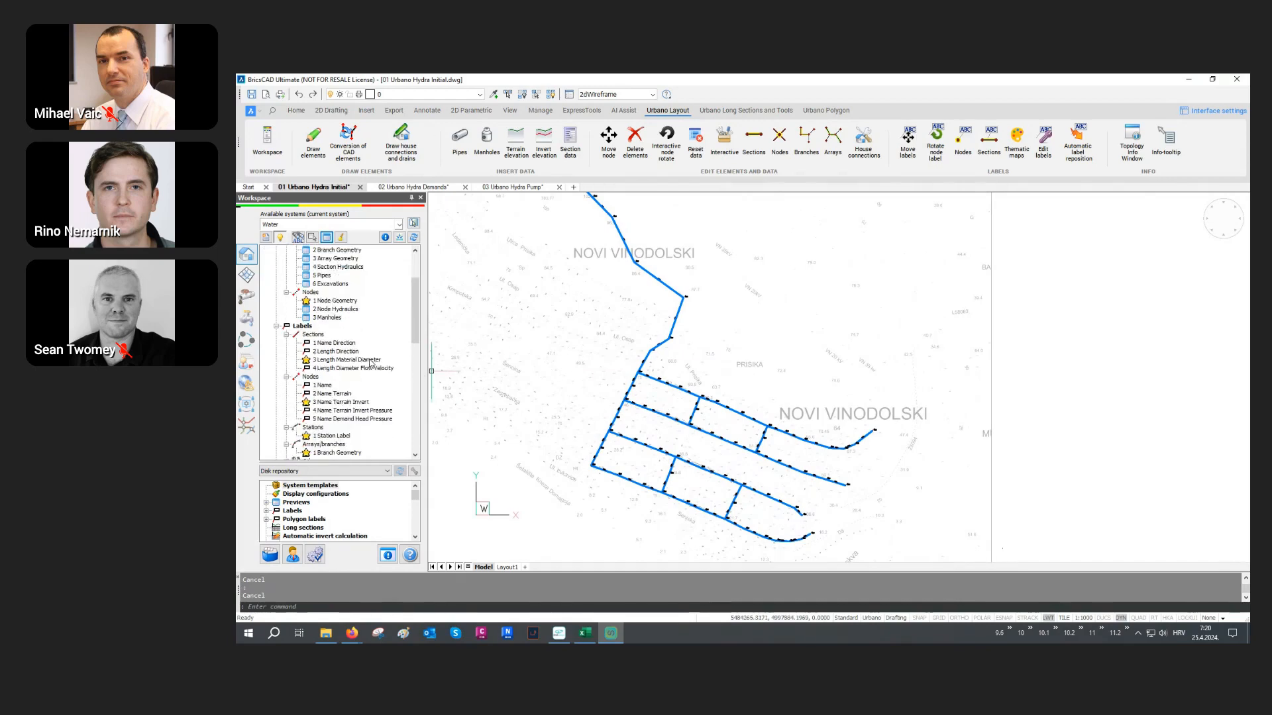
scroll(372, 363, "down", 5)
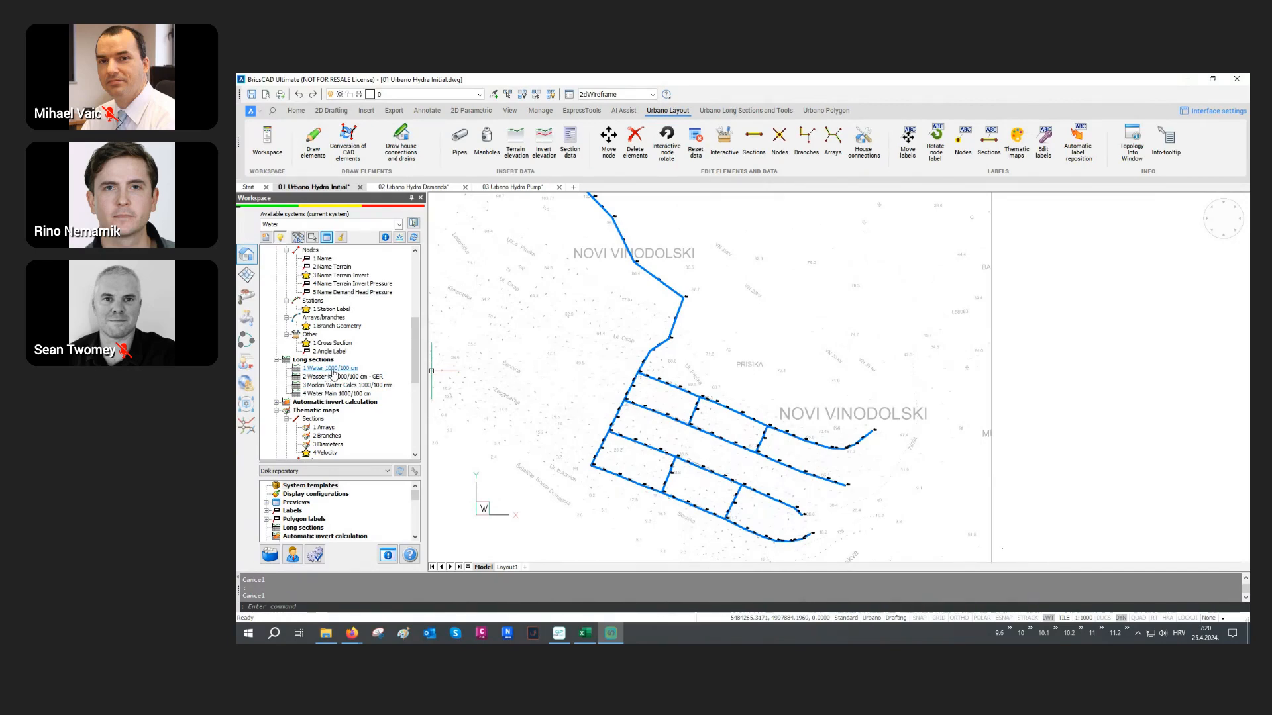
double_click(332, 368)
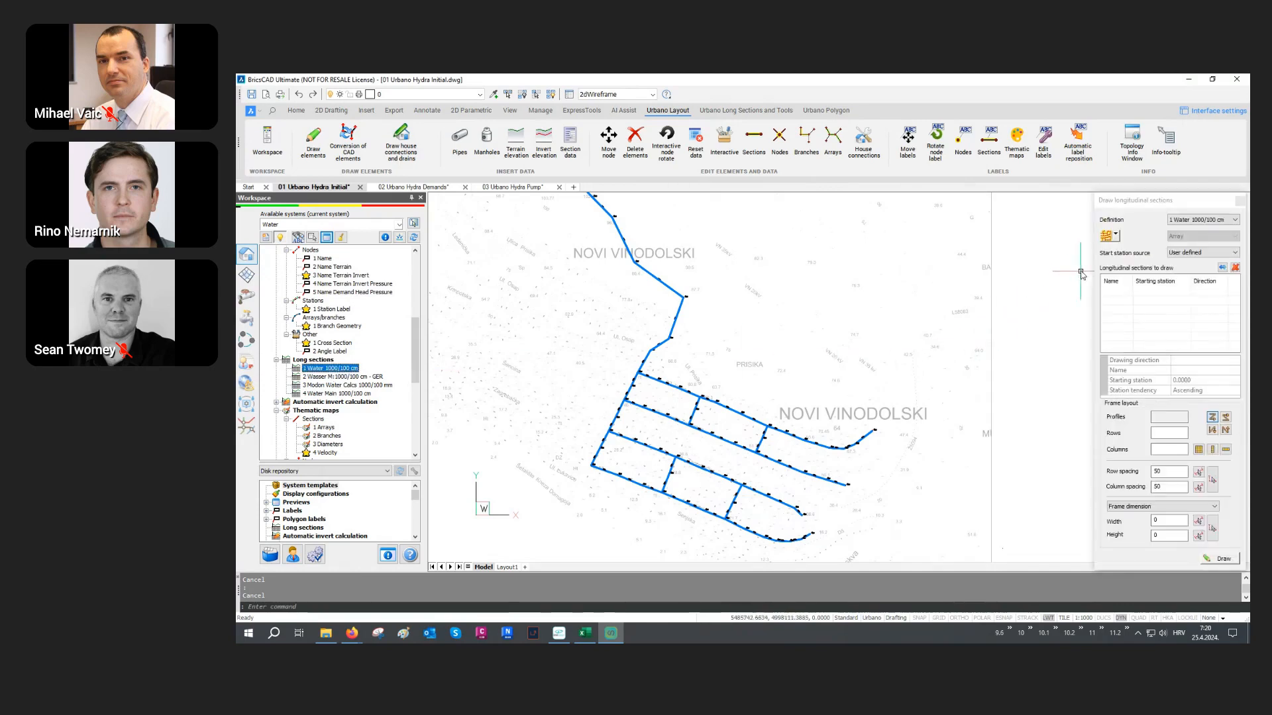
left_click(1105, 237)
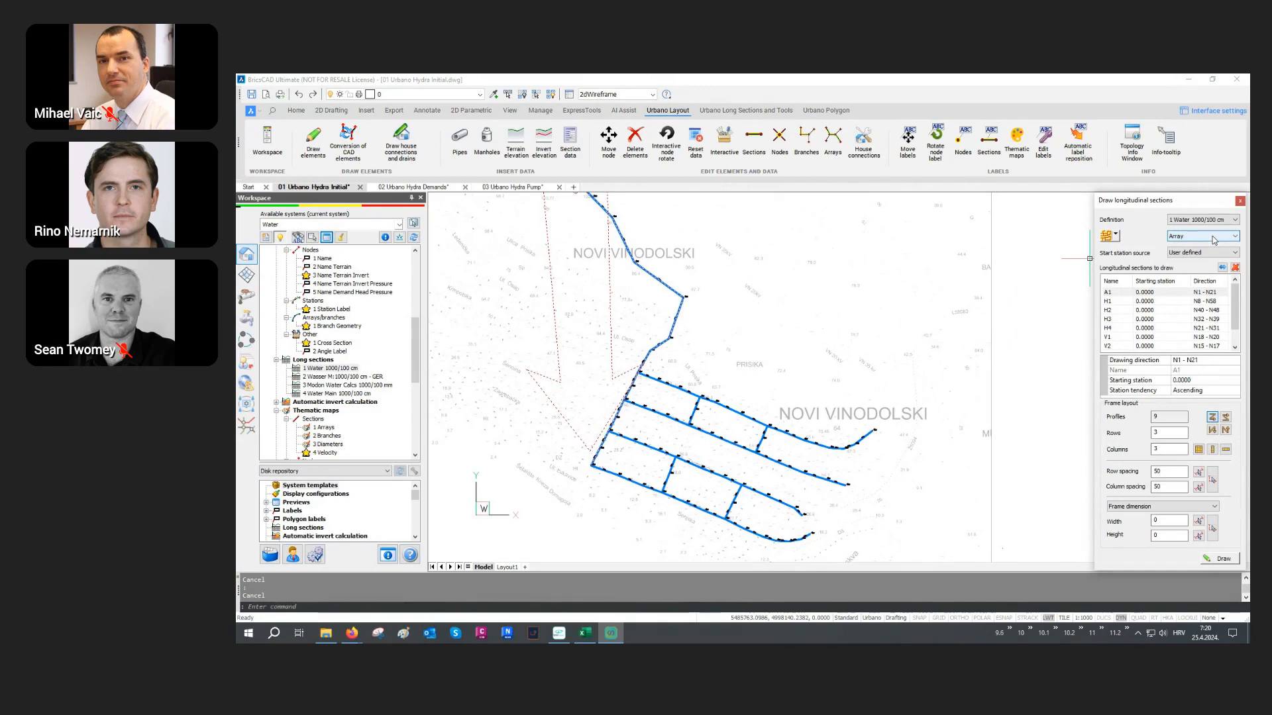
left_click(1214, 239)
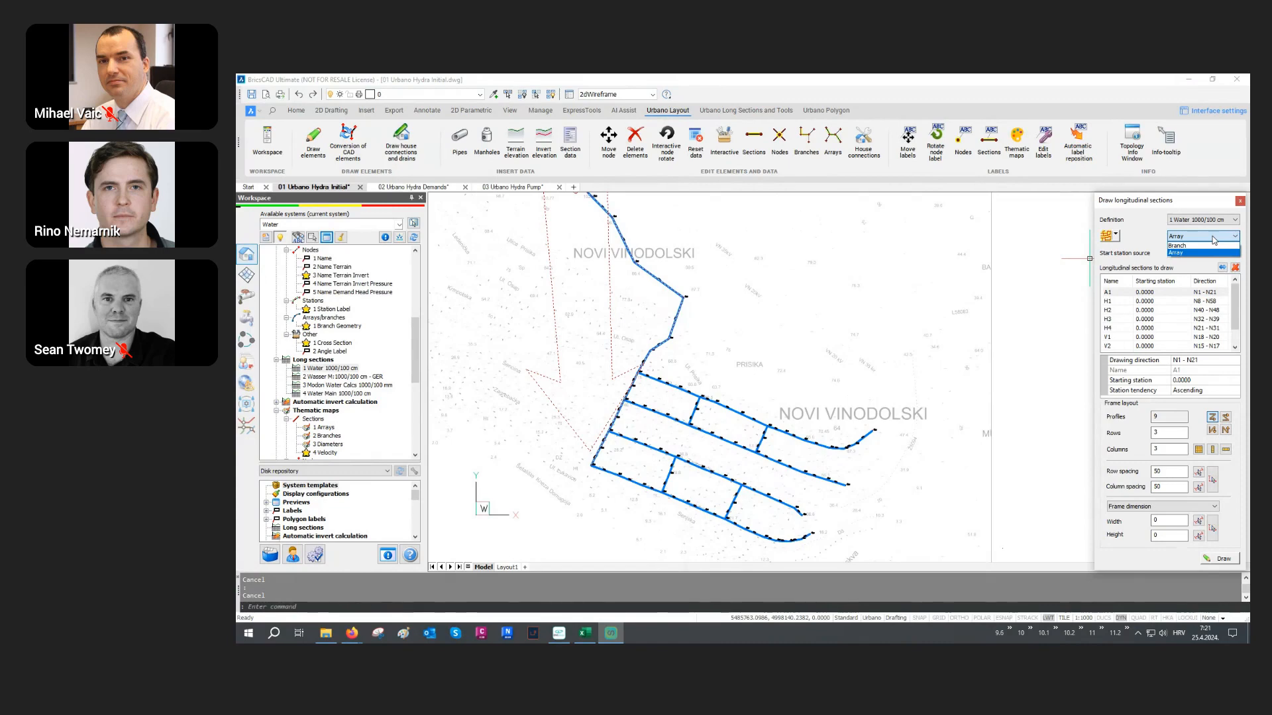
left_click(1214, 239)
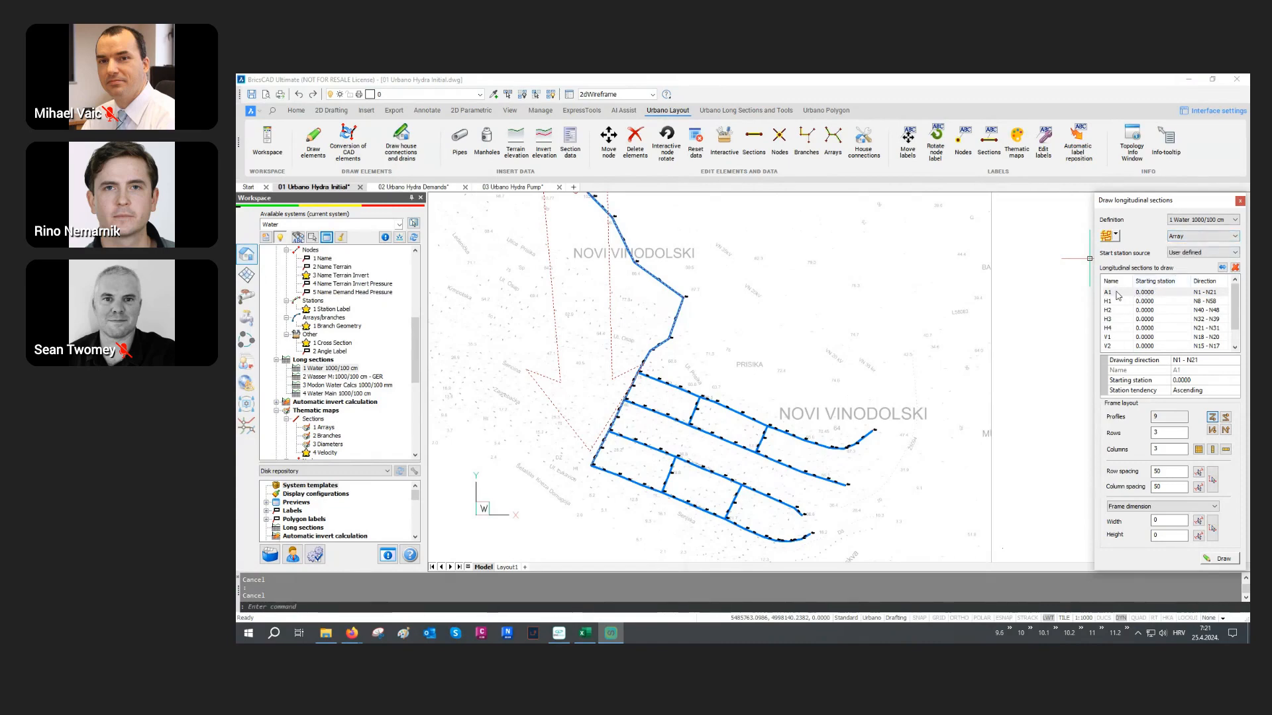
Lay out the longitudinal sections in 2 columns and draw them in the empty area beside the network plan.
scroll(1119, 301, "down", 1)
scroll(1117, 342, "up", 1)
left_click_drag(1166, 434, 1142, 436)
double_click(1155, 449)
type("2")
left_click(1217, 560)
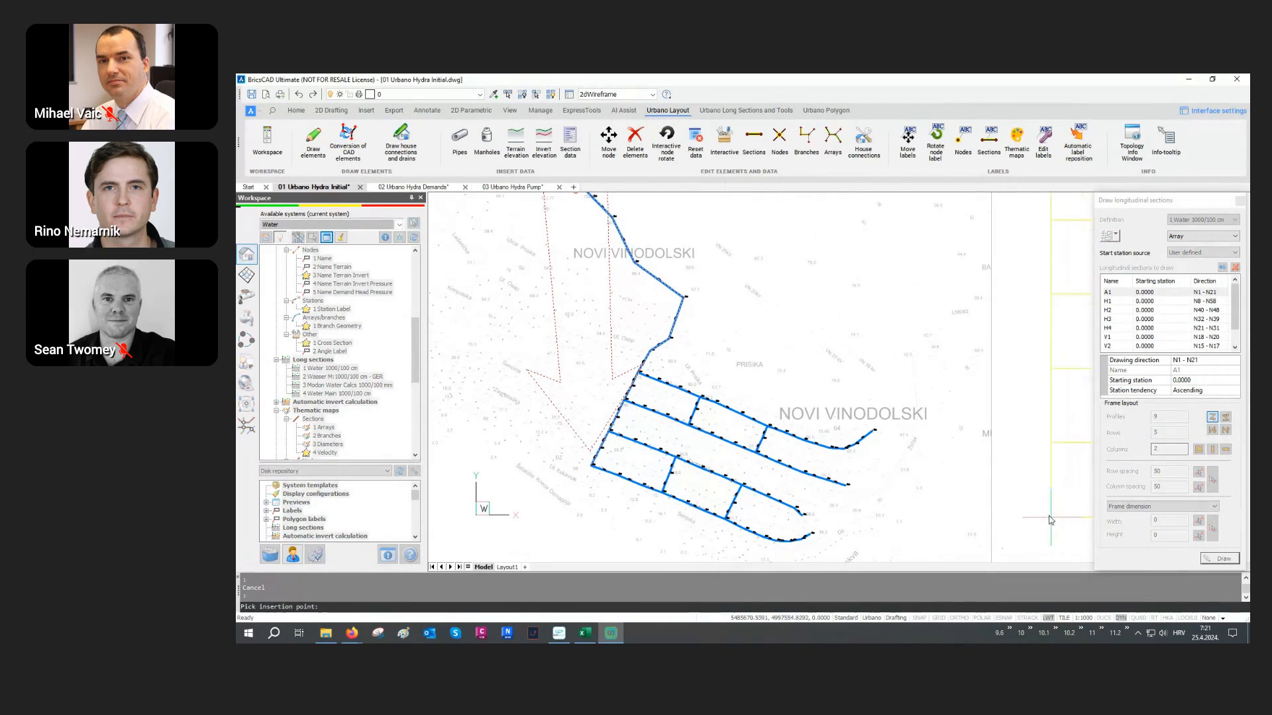
left_click(1004, 545)
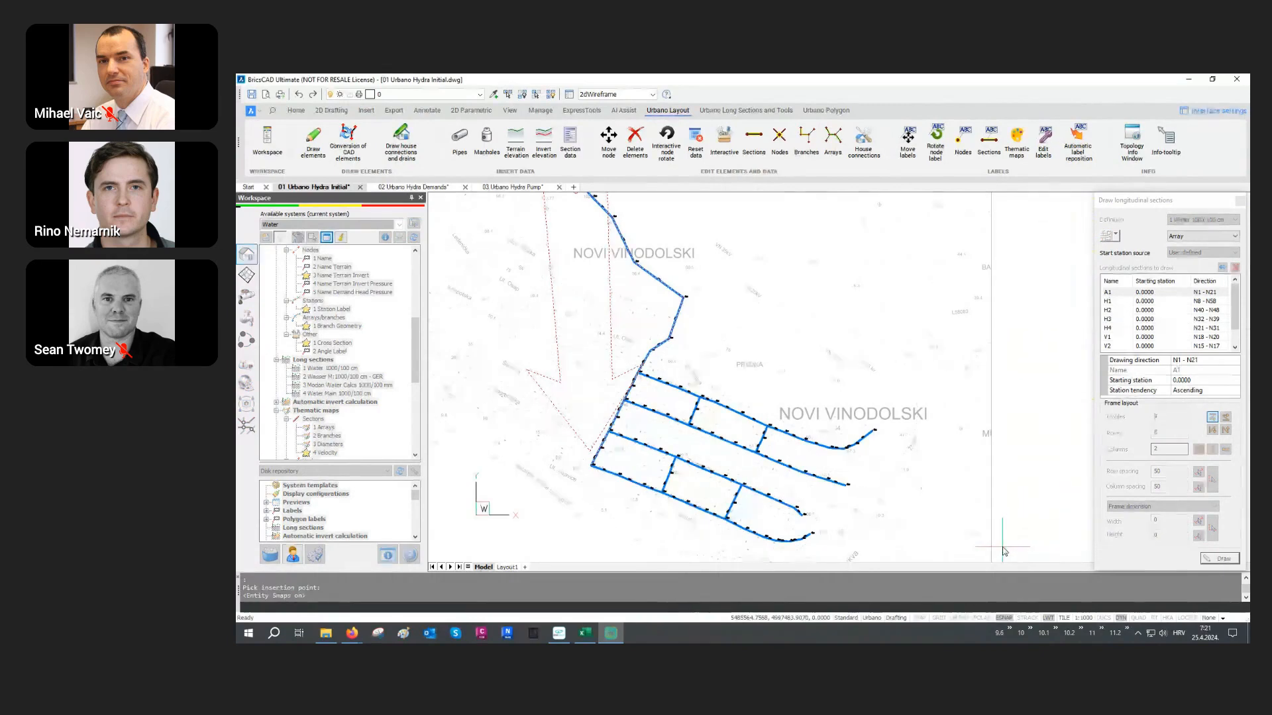
middle_click_drag(1022, 402, 947, 402)
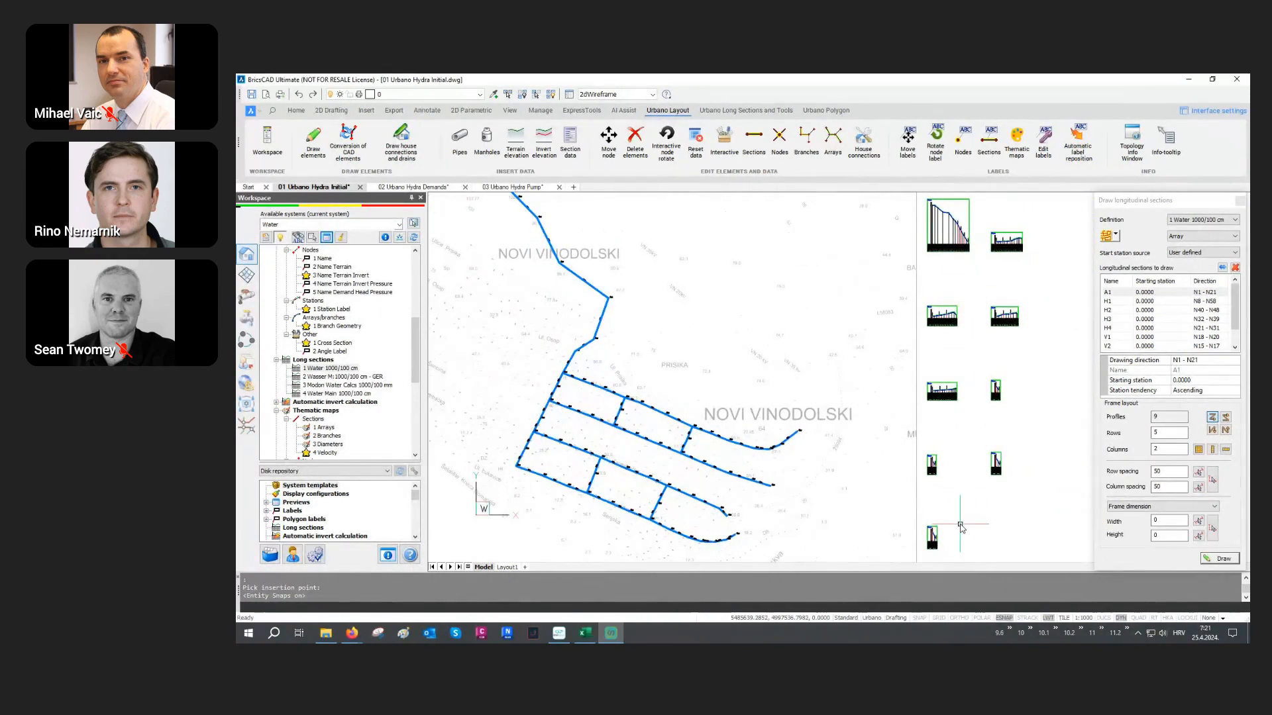
key("F3")
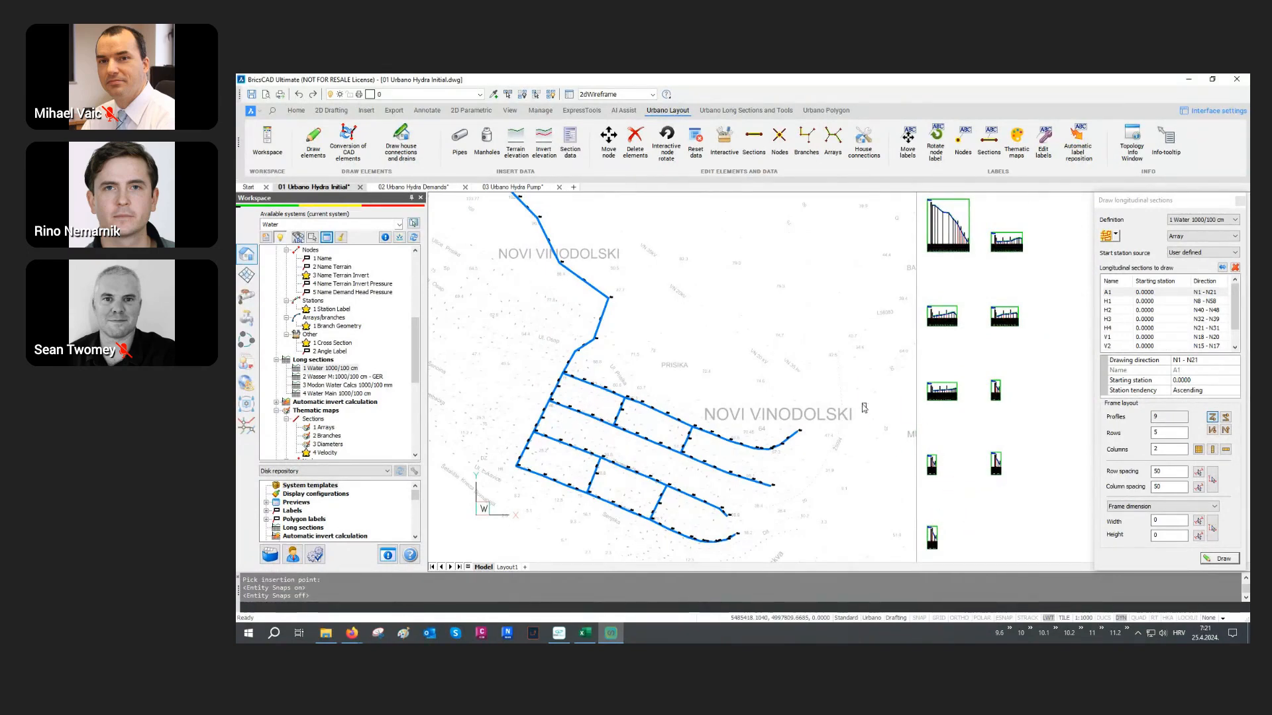
middle_click_drag(865, 408, 911, 426)
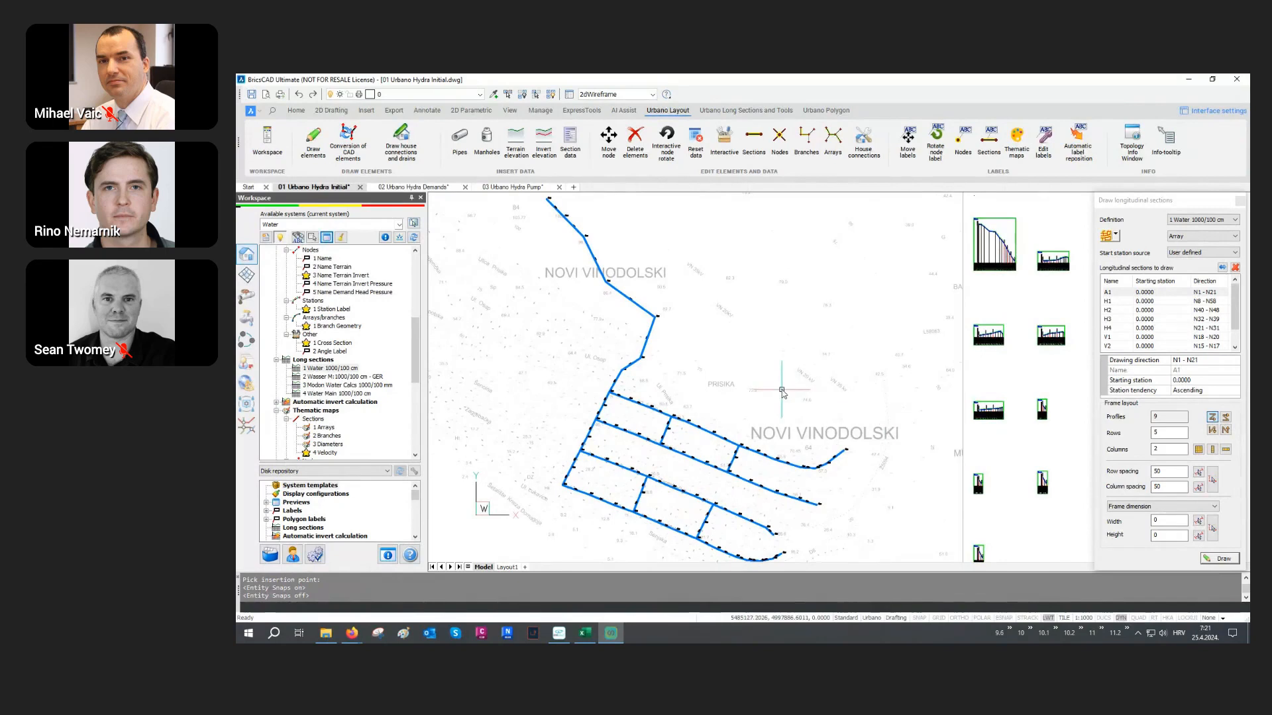
Replace the listed arrays with one node-to-node longitudinal section running from N1 via N21 to N31 at the end of the lowest branch.
left_click(1117, 235)
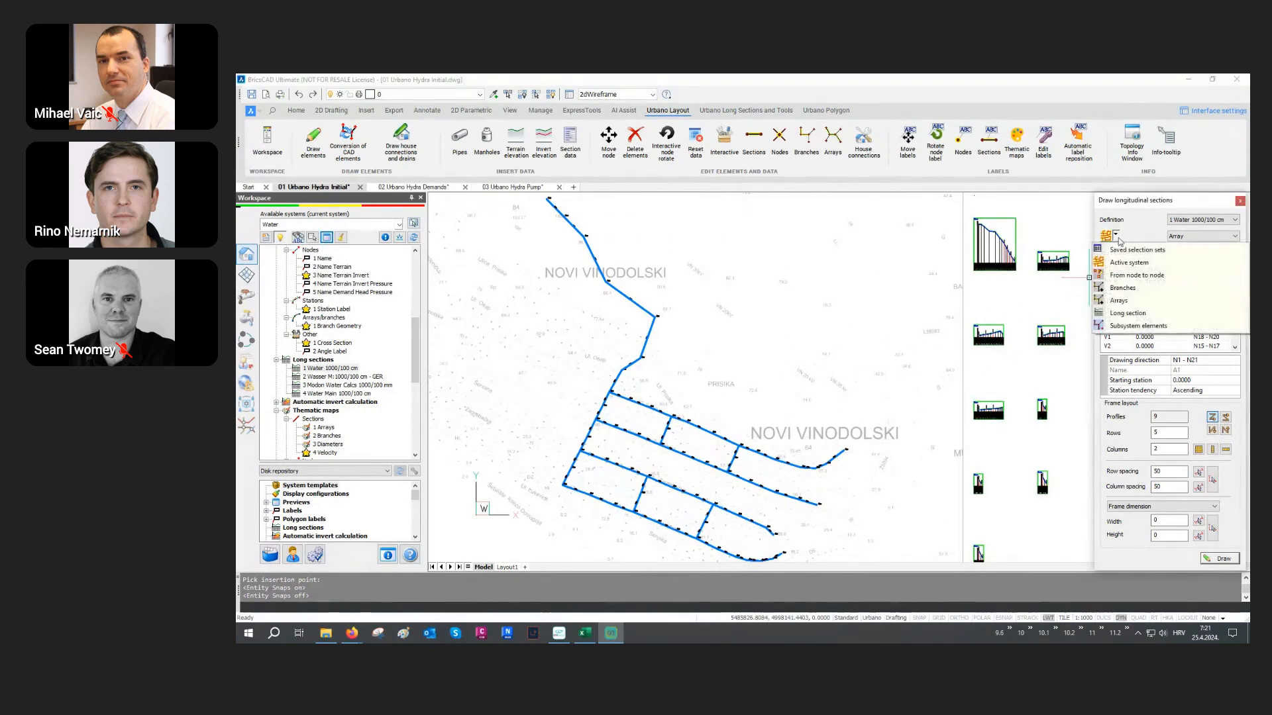
left_click(1124, 277)
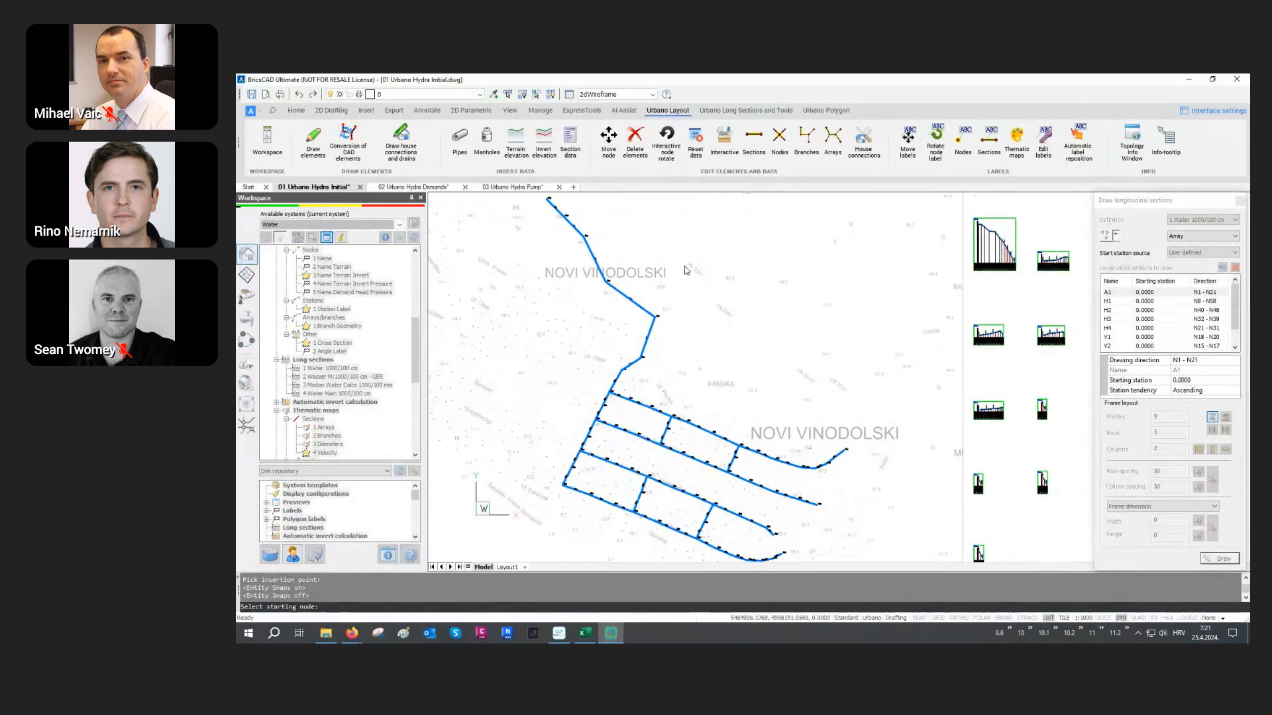
left_click(542, 206)
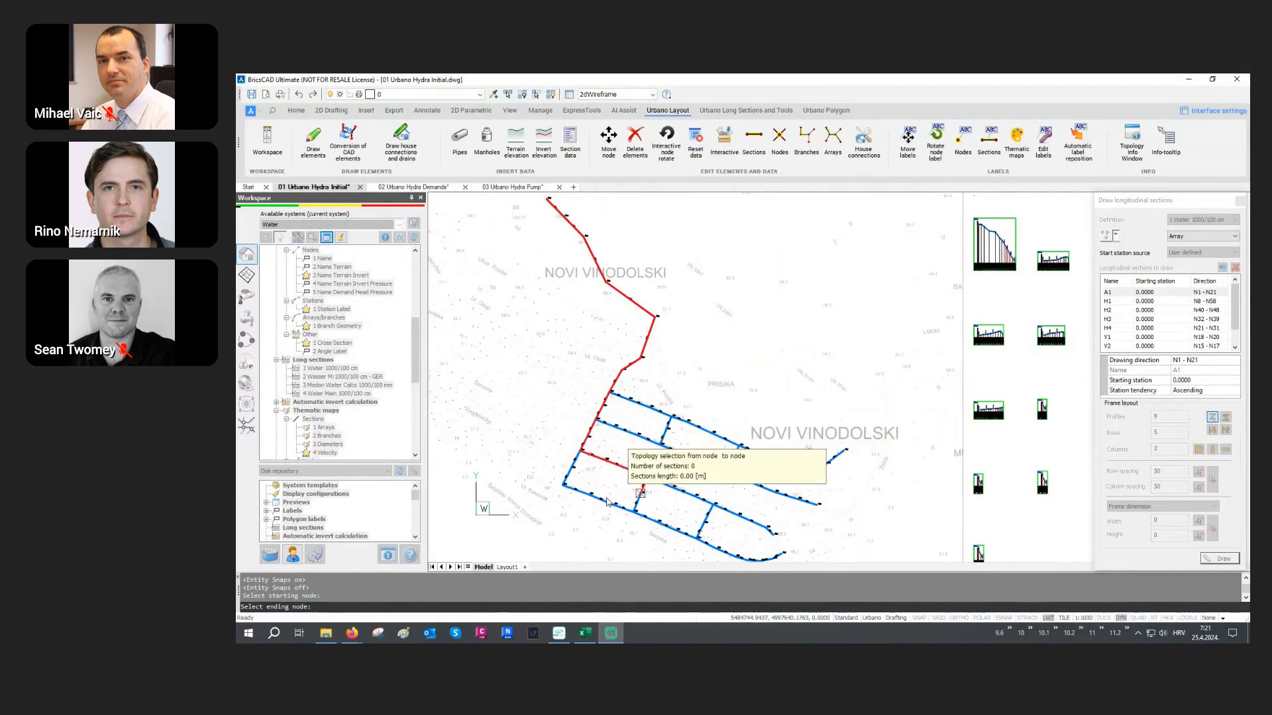
left_click(564, 488)
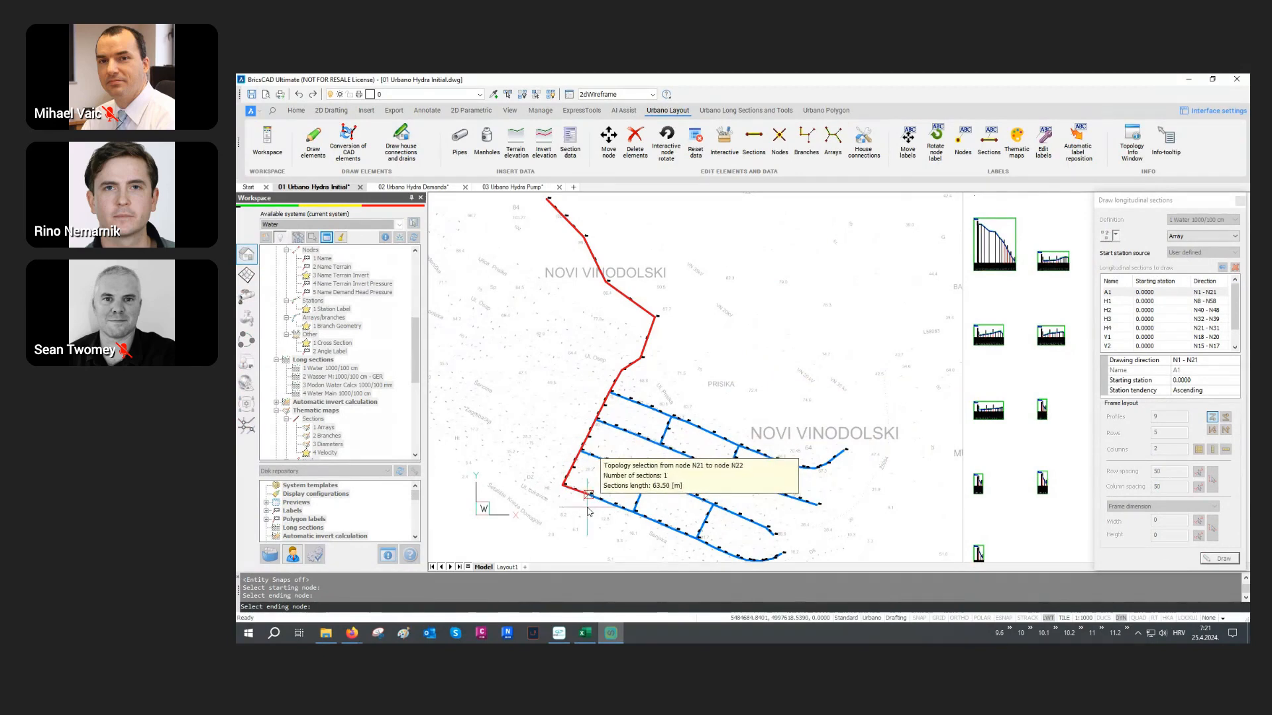
scroll(781, 530, "up", 3)
scroll(781, 526, "up", 2)
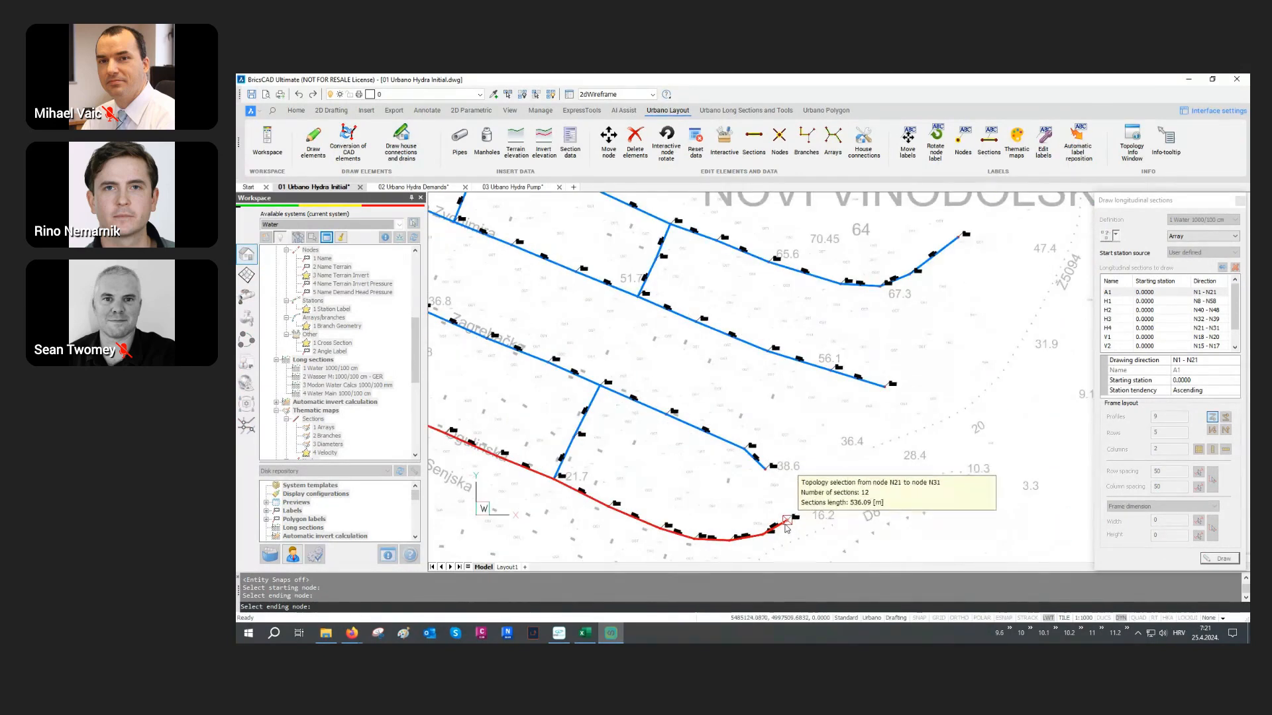
left_click(787, 522)
right_click(787, 522)
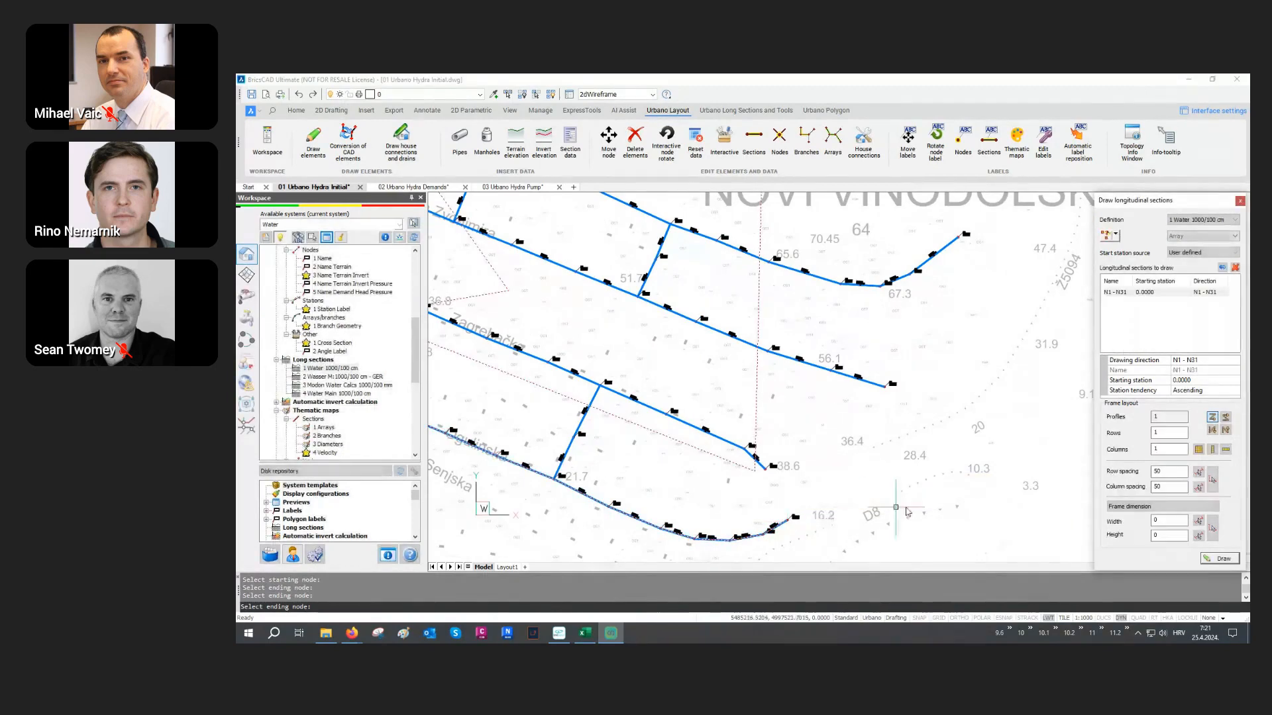
Draw the N1 - N31 longitudinal section directly above the existing profiles and finish drawing longitudinal sections.
left_click(1222, 559)
scroll(861, 397, "down", 4)
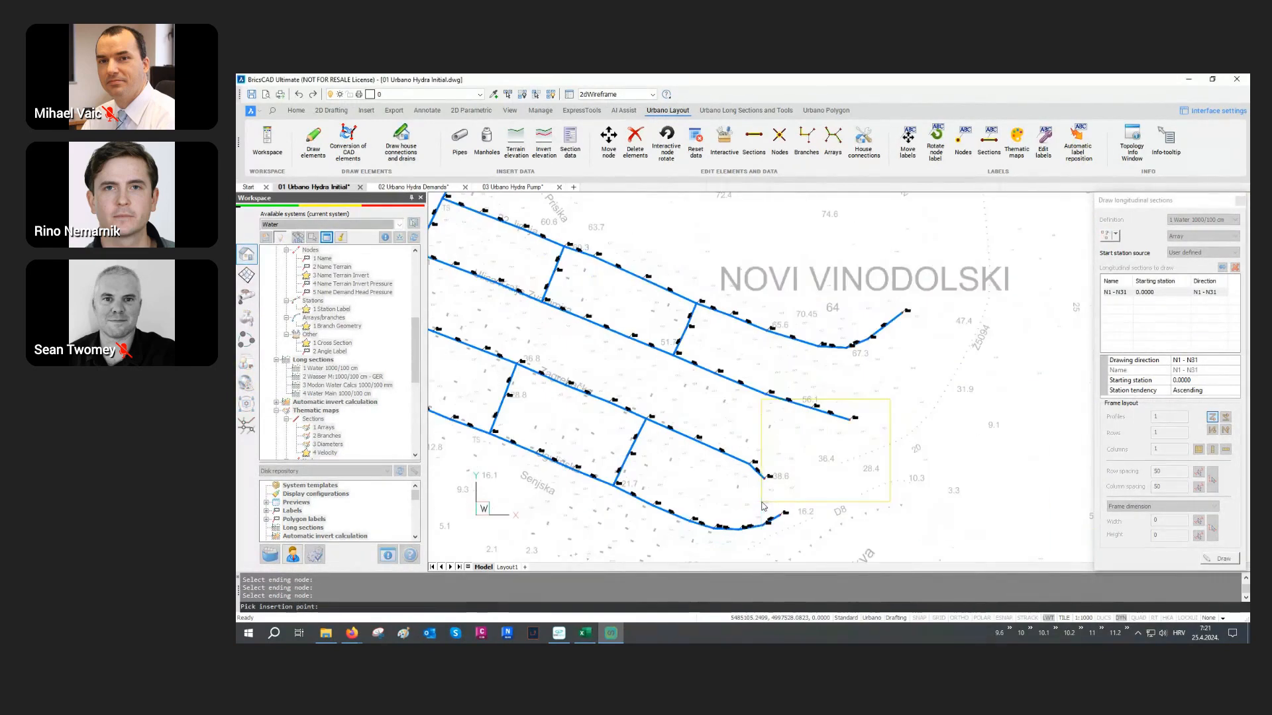
scroll(787, 429, "up", 3)
middle_click_drag(787, 429, 696, 479)
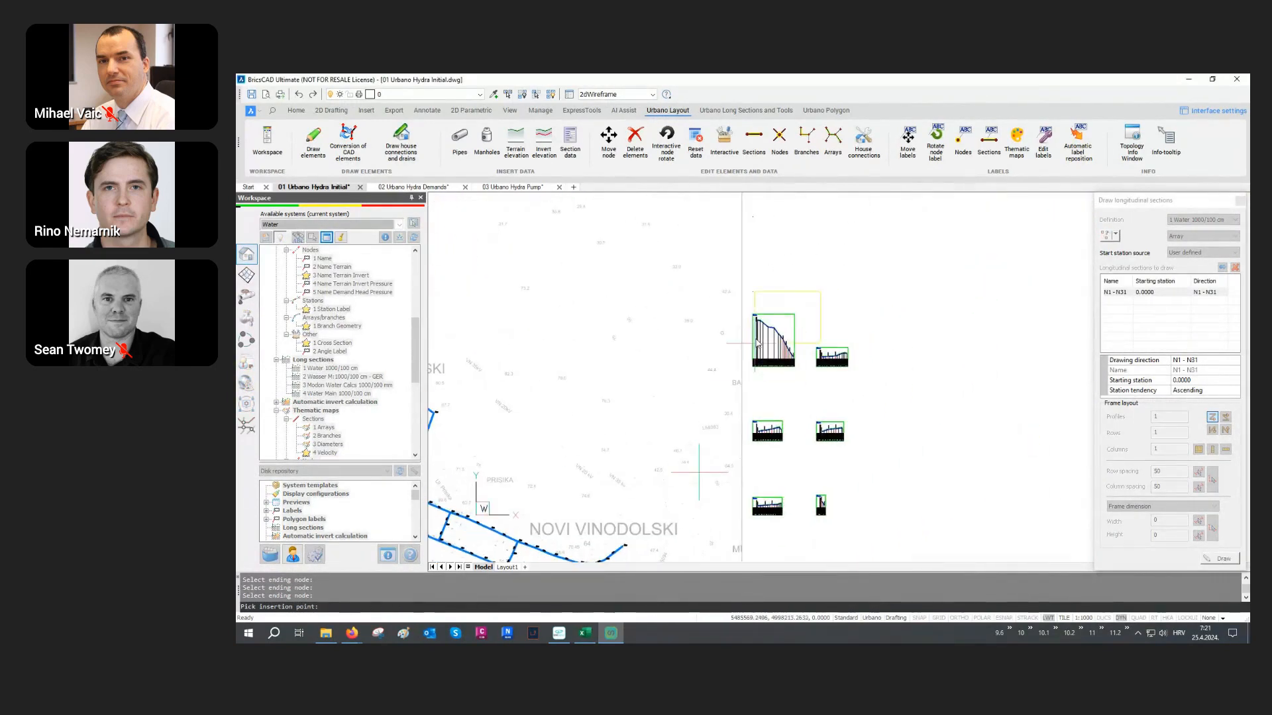
key("F3")
left_click(755, 291)
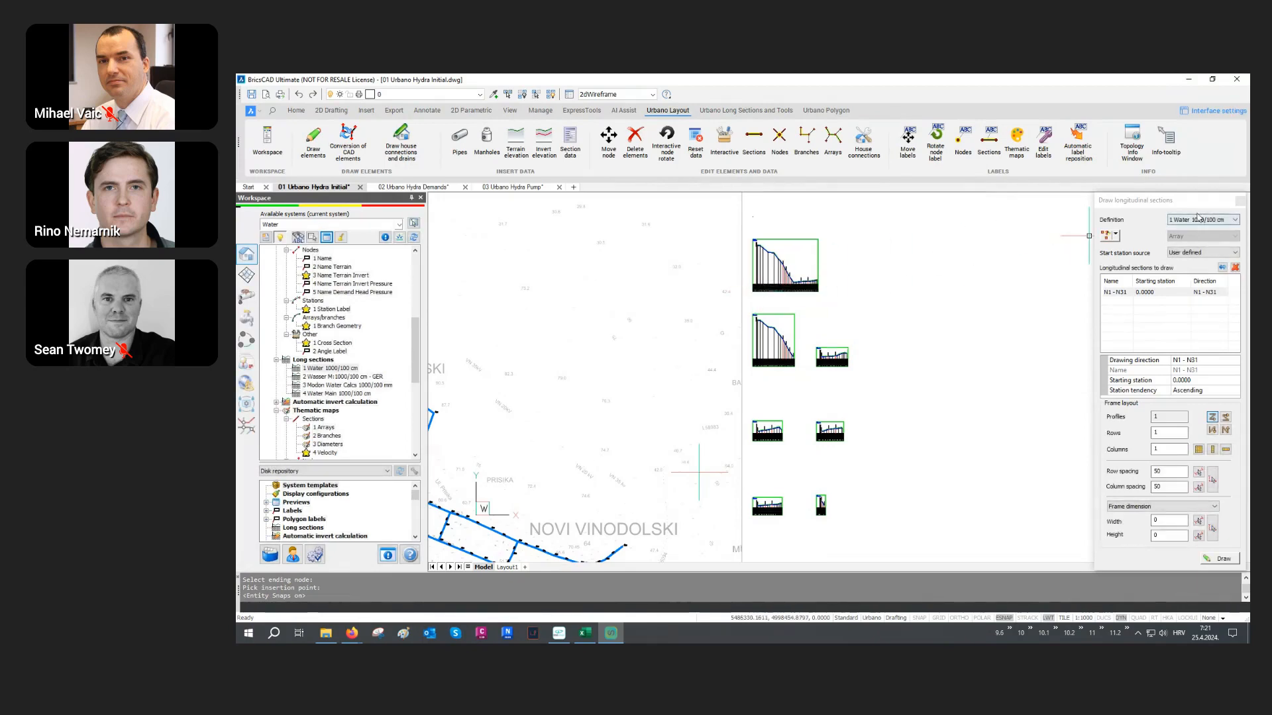
left_click(1239, 202)
Examine the N1 - N31 longitudinal section, including its terrain and pipe lines, elevation scale and data table rows.
scroll(871, 327, "up", 5)
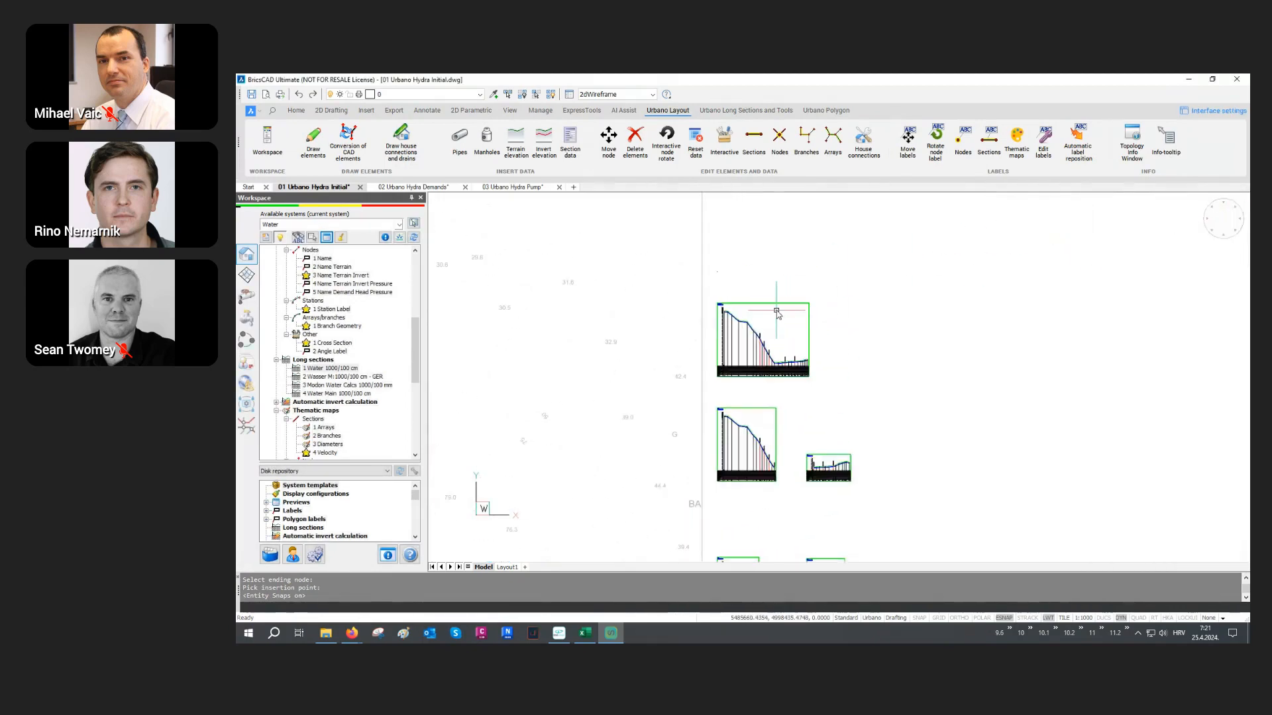
scroll(755, 338, "up", 2)
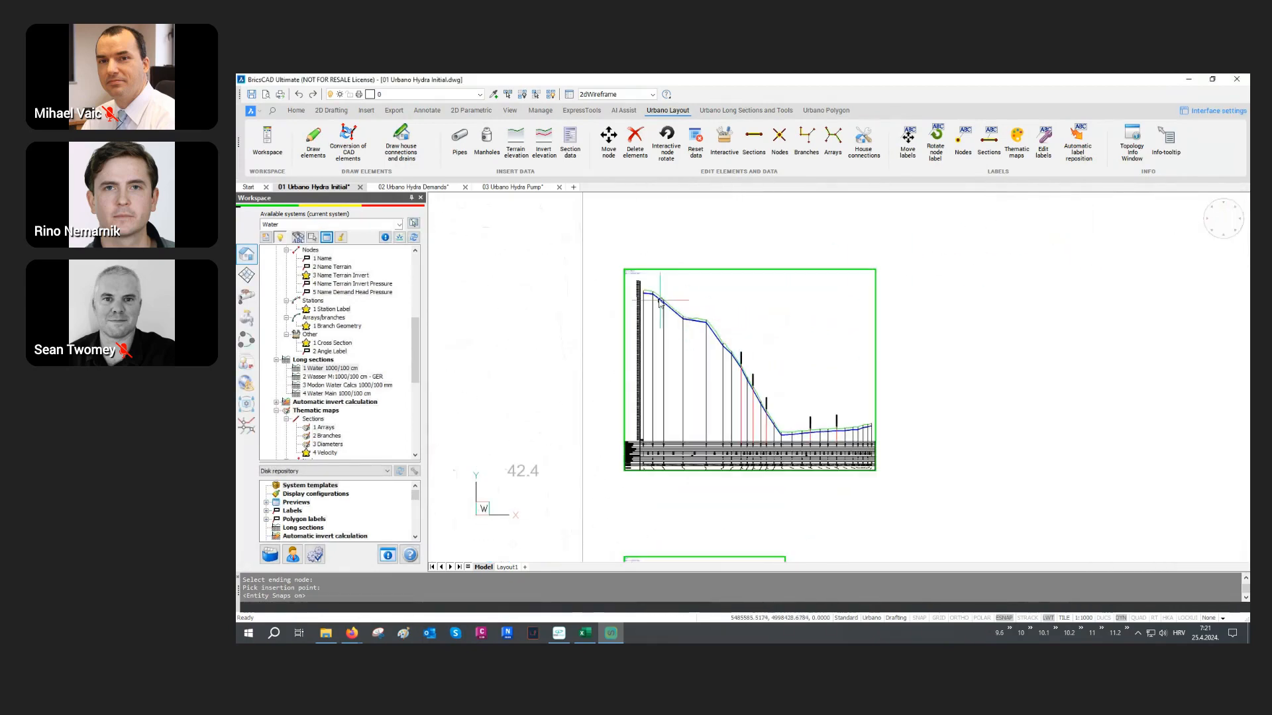
scroll(652, 295, "up", 2)
scroll(653, 295, "up", 5)
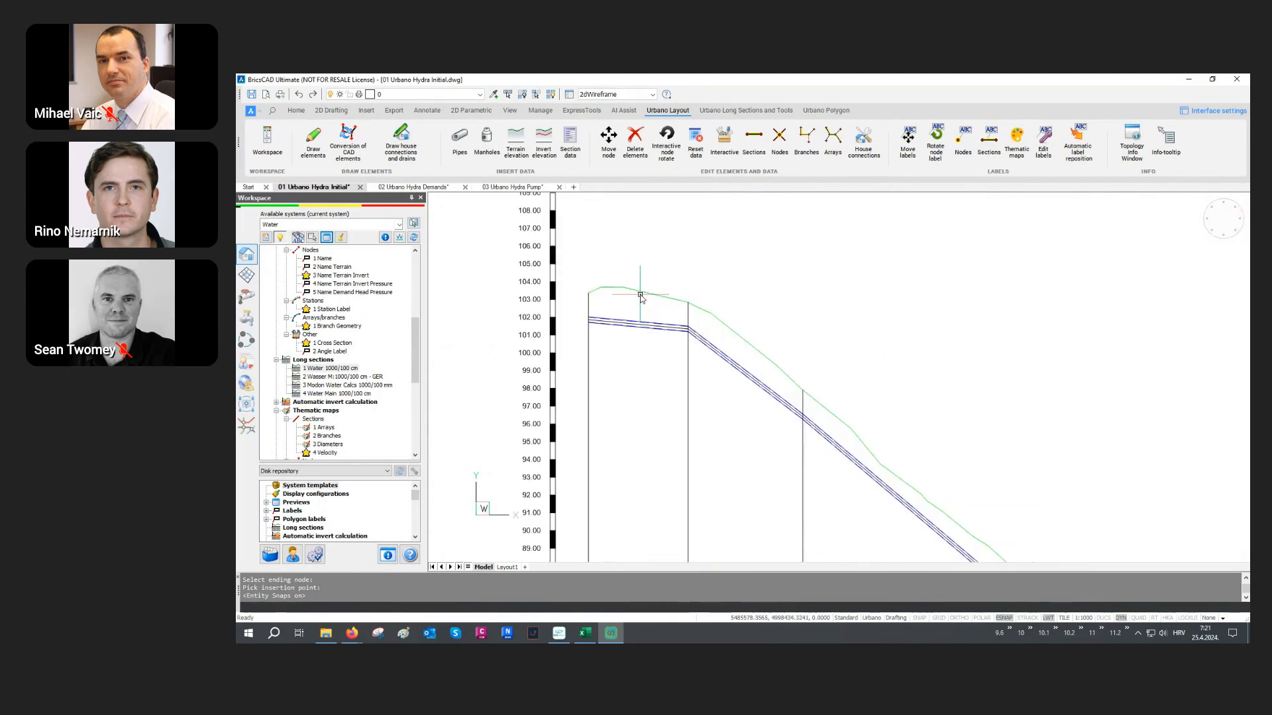
scroll(641, 277, "down", 6)
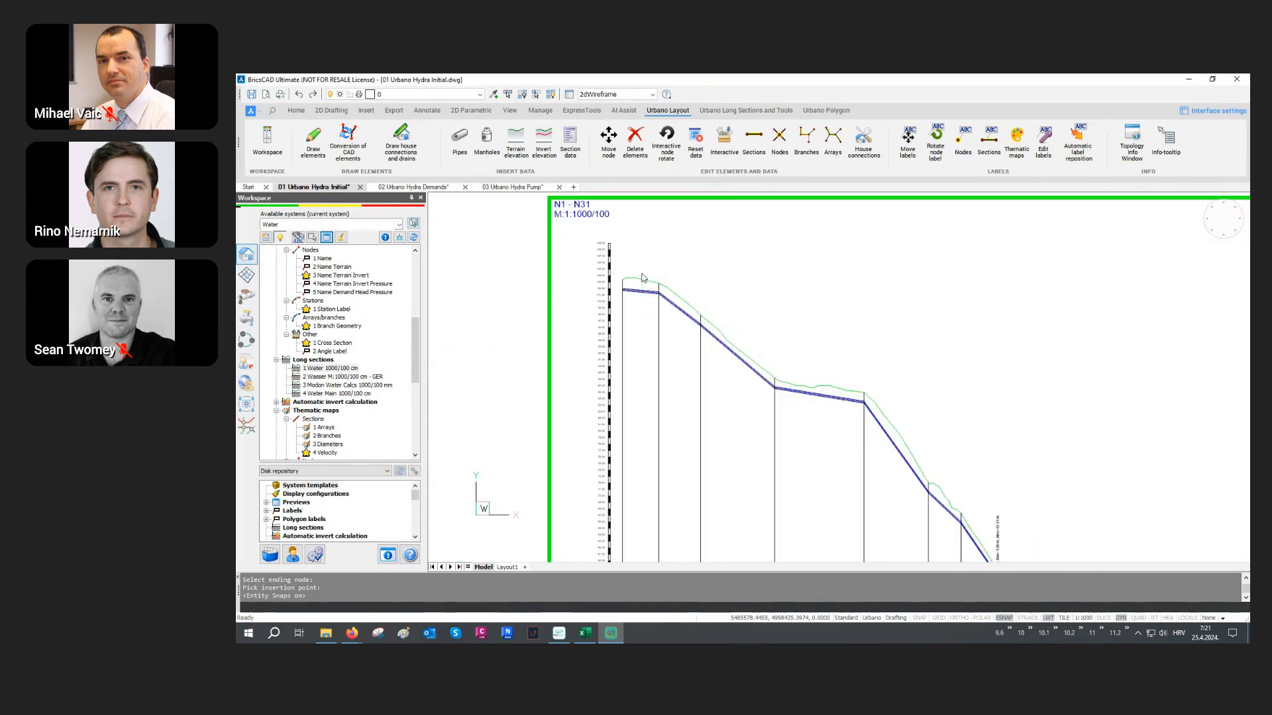
middle_click_drag(769, 391, 777, 328)
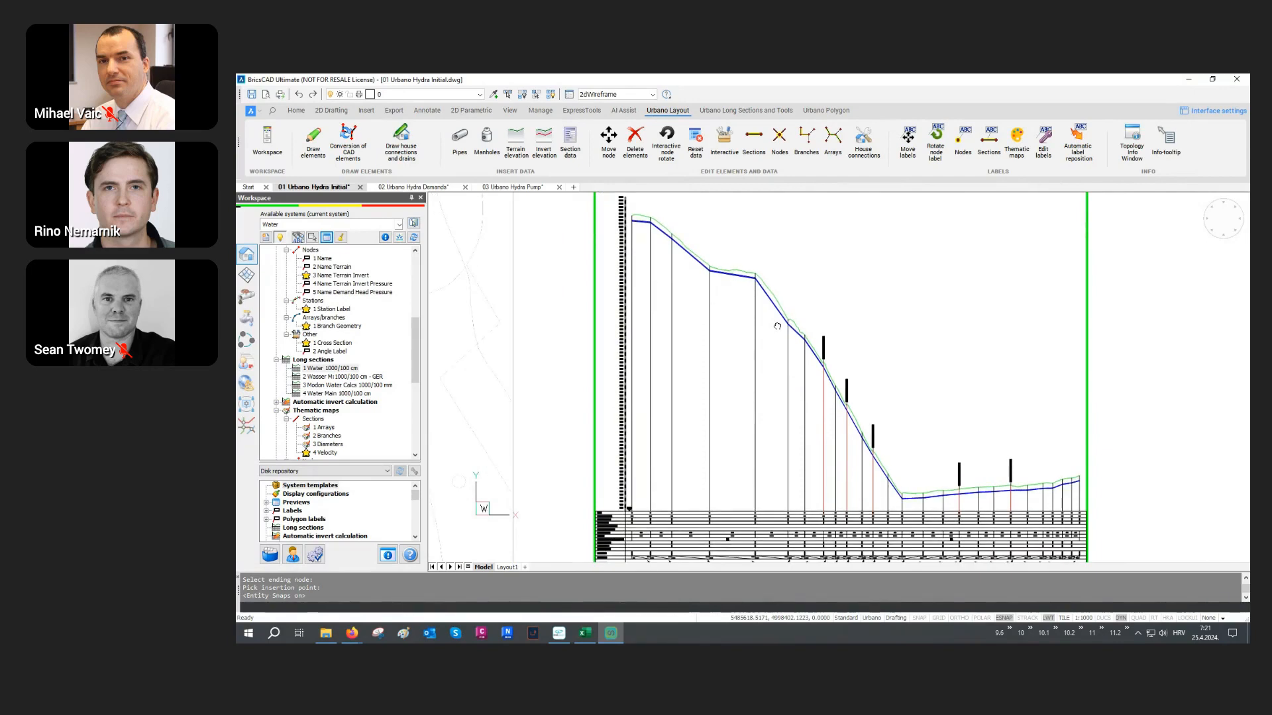
middle_click_drag(711, 435, 724, 389)
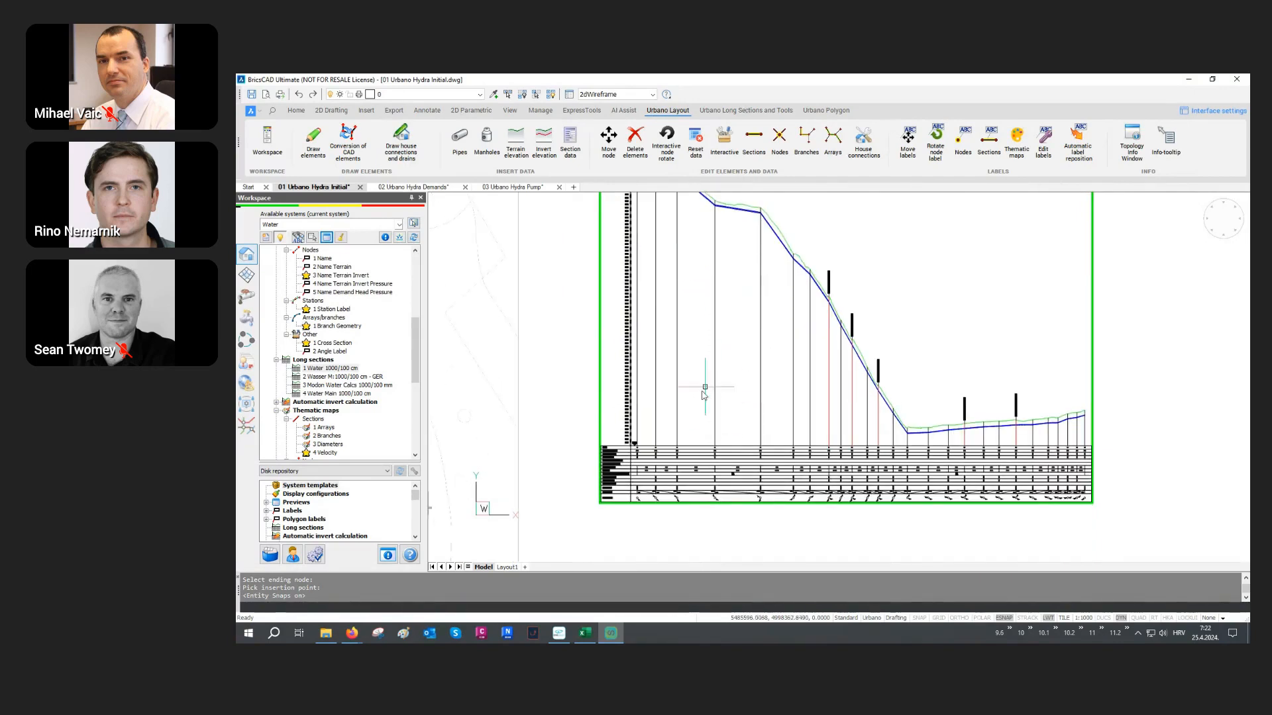
scroll(621, 498, "up", 3)
scroll(621, 498, "up", 3)
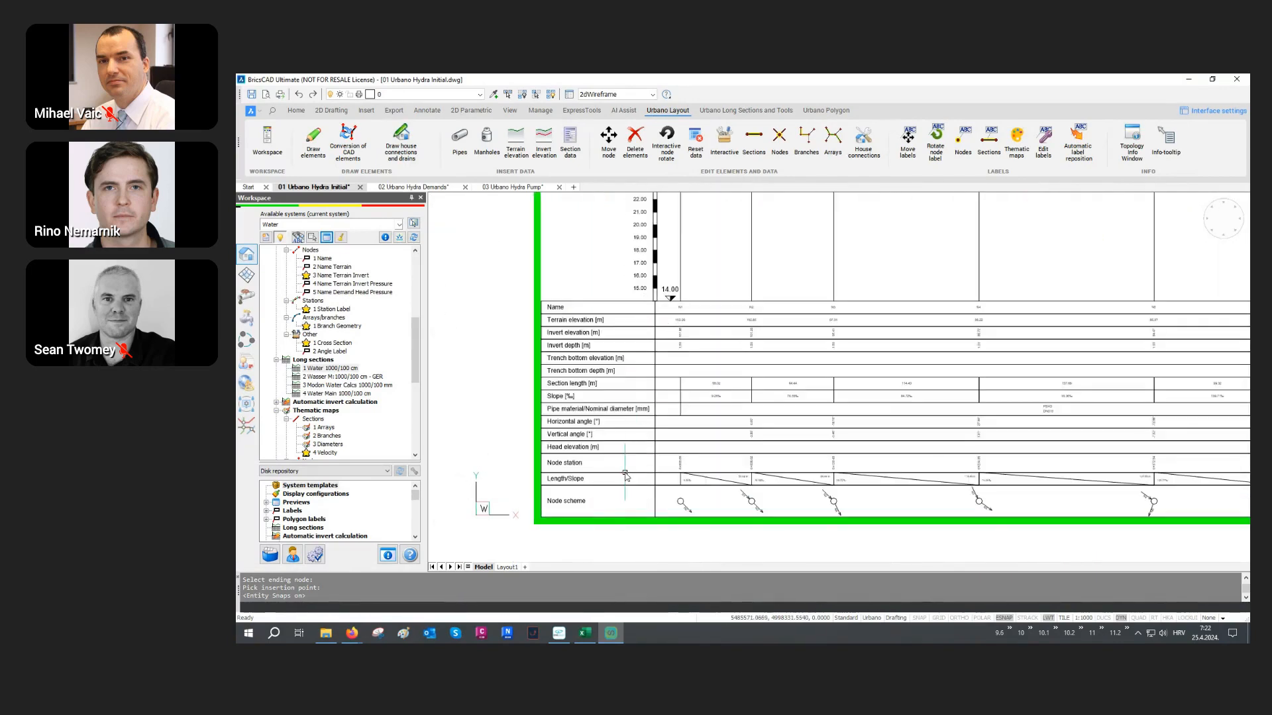
scroll(563, 488, "down", 5)
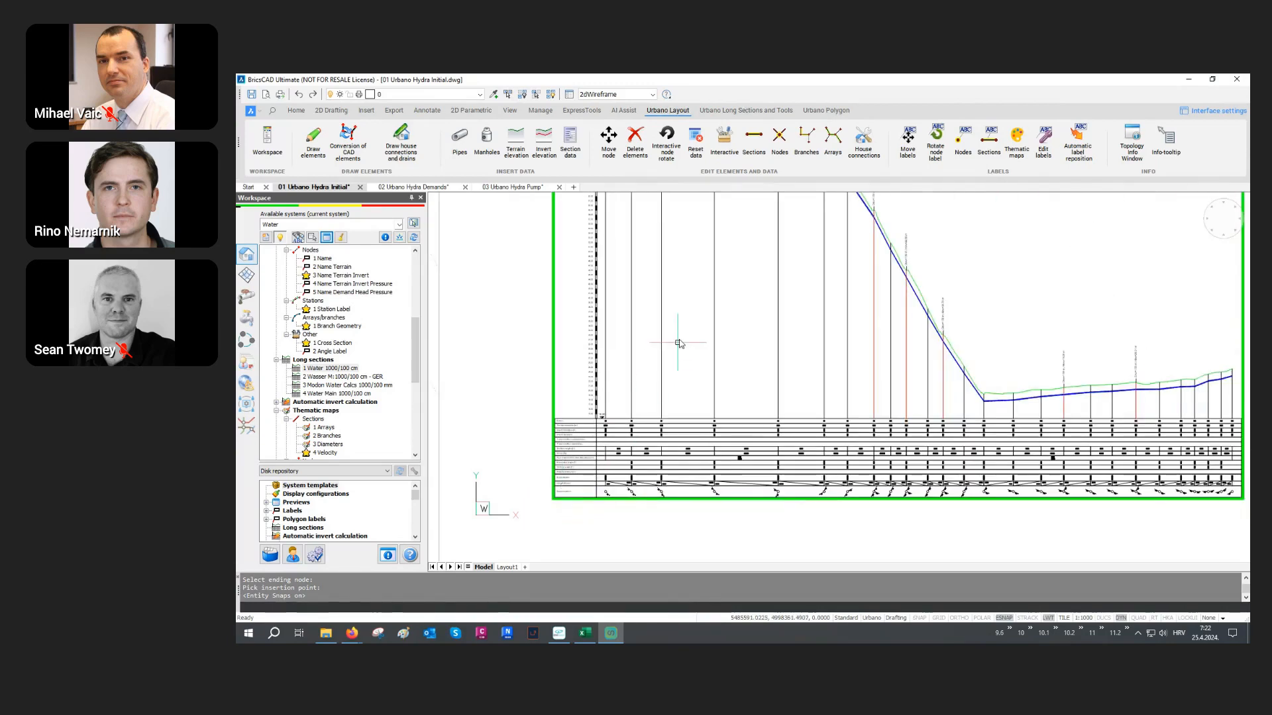
middle_click_drag(675, 341, 625, 402)
scroll(617, 401, "down", 2)
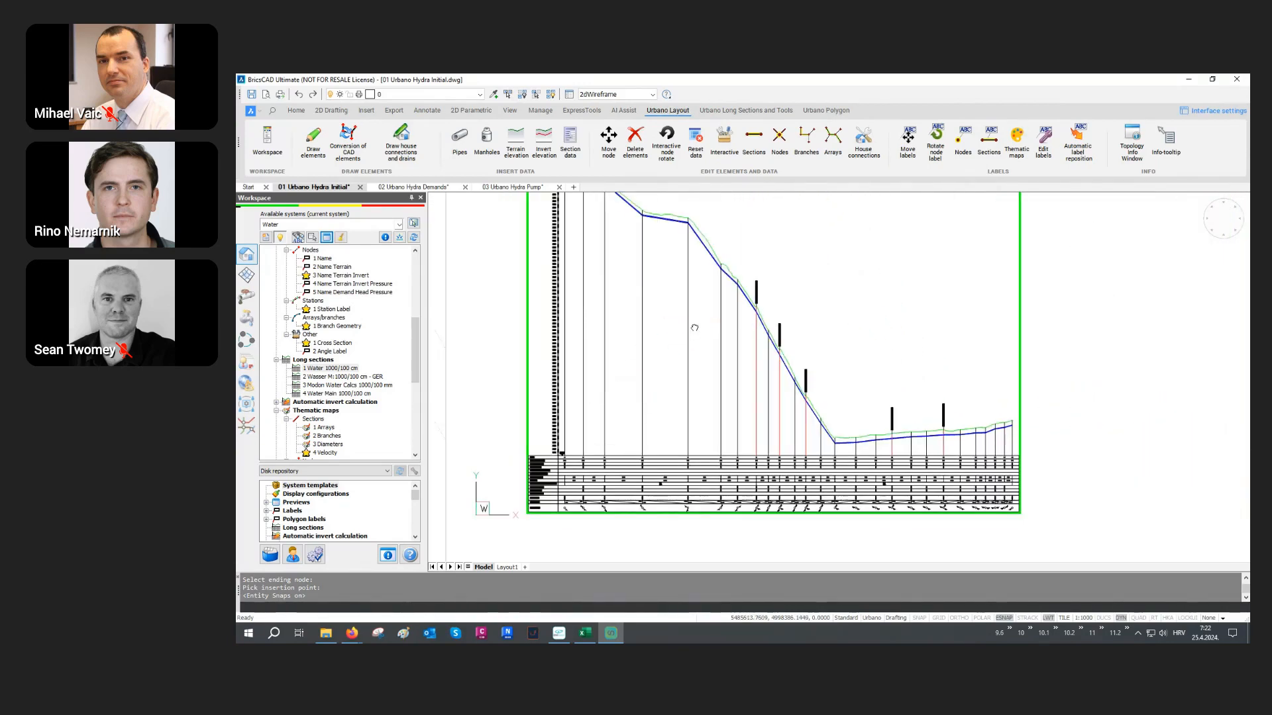
middle_click_drag(695, 324, 701, 370)
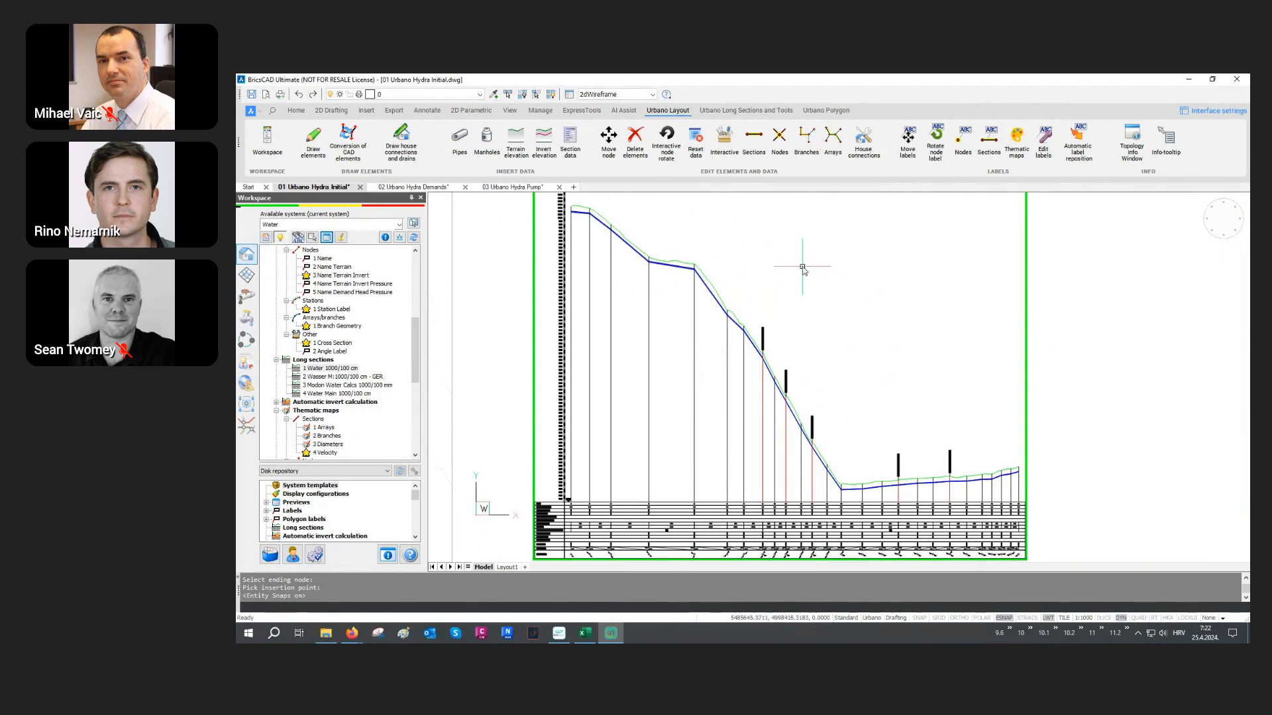
Edit the configuration of the N1 - N31 longitudinal section and interactively select its terrain line to reach the Terrains settings.
left_click(755, 111)
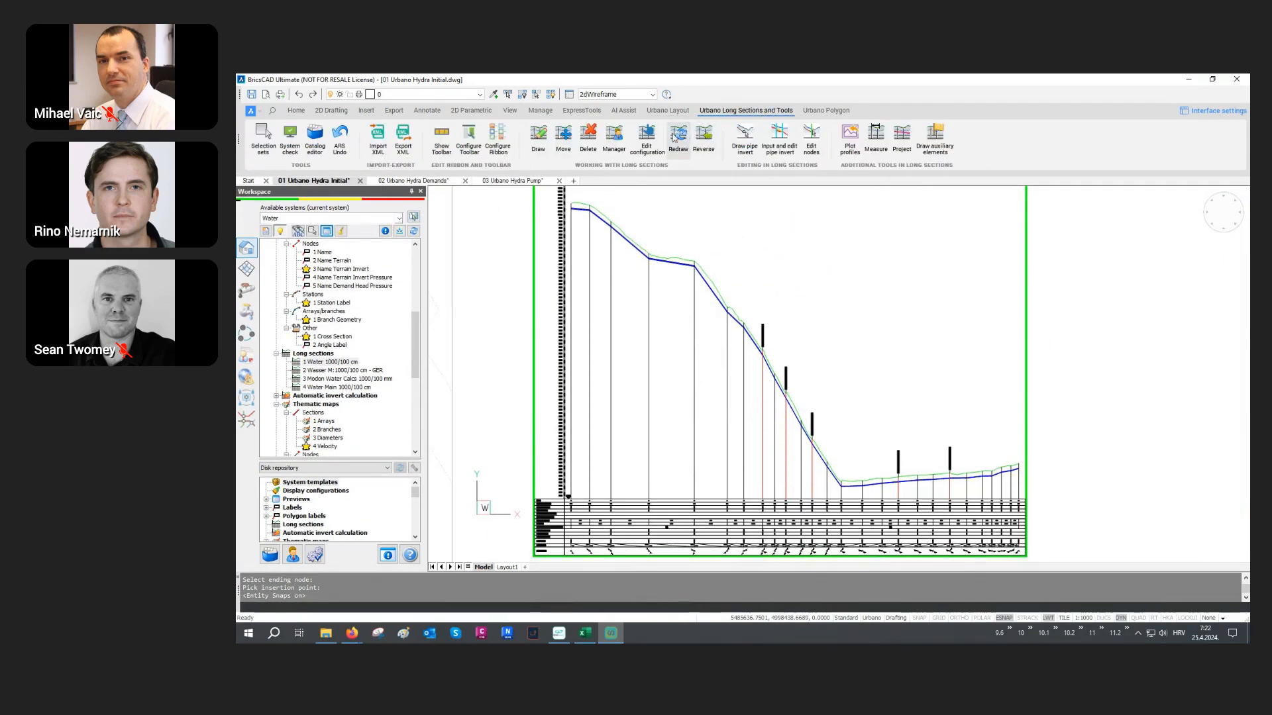
left_click(647, 137)
left_click(675, 227)
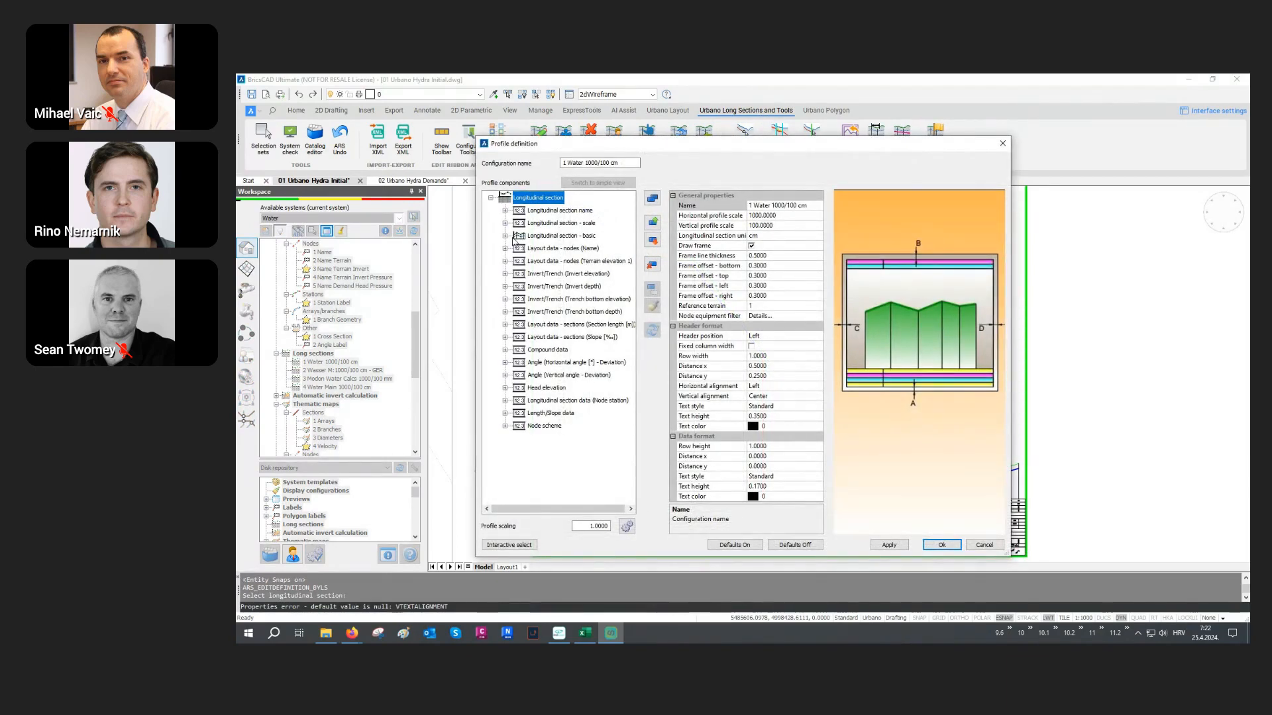
left_click(505, 236)
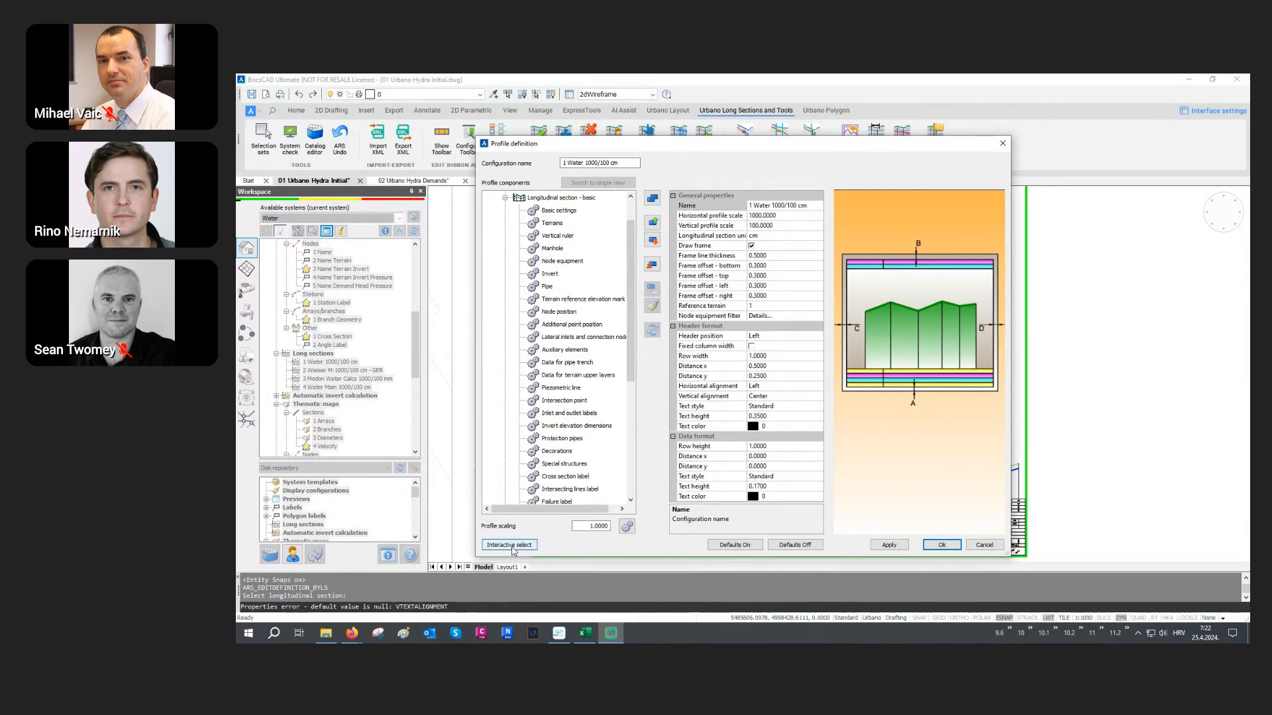
left_click(516, 545)
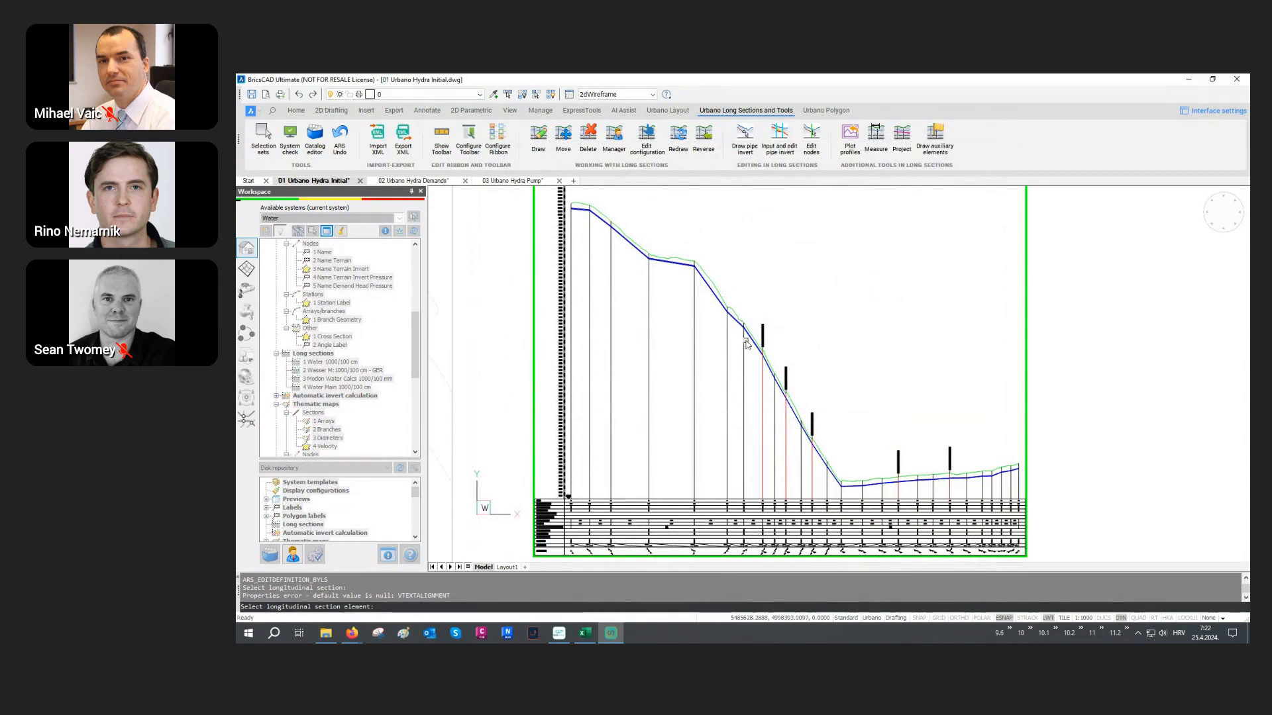
scroll(736, 392, "up", 6)
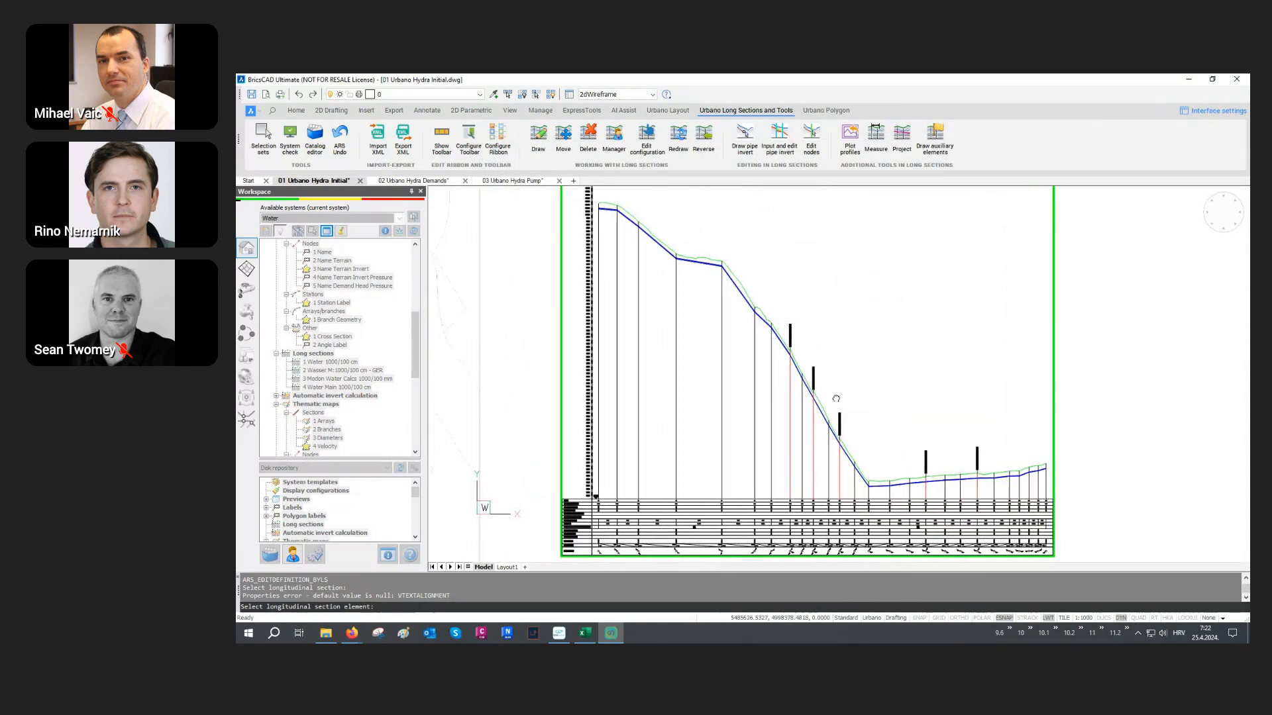
middle_click_drag(967, 327, 1128, 345)
left_click(1124, 340)
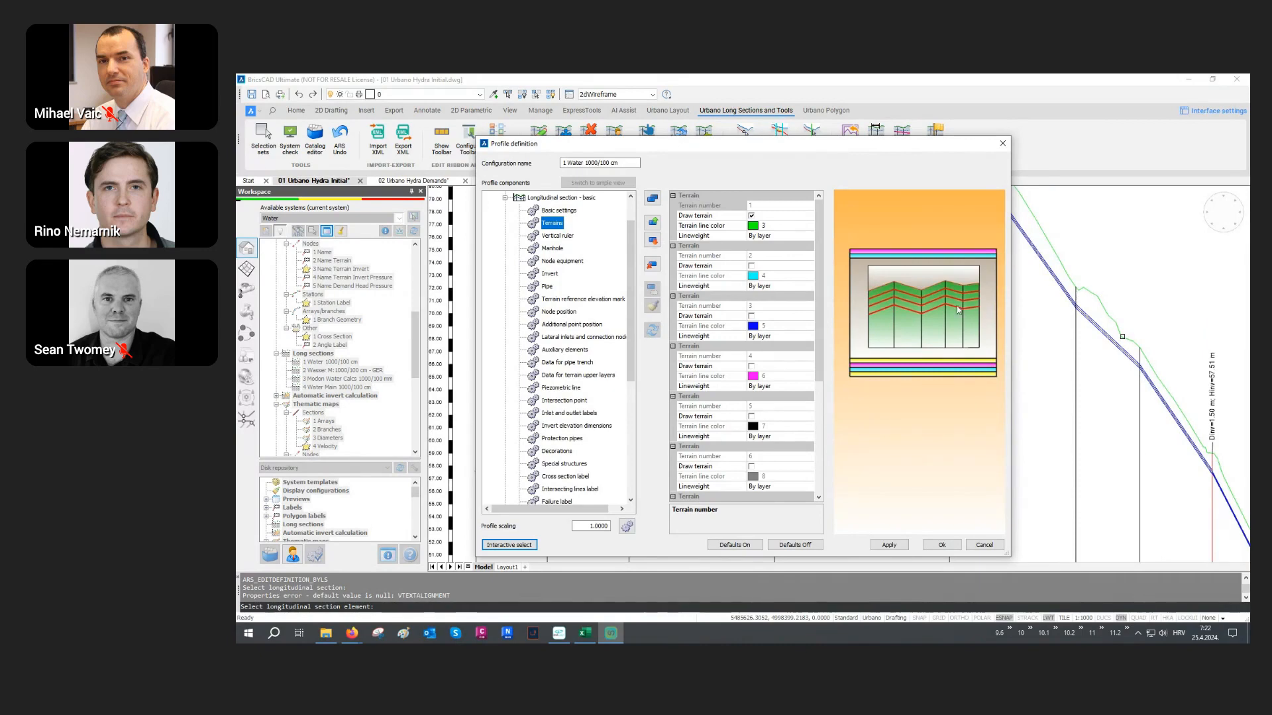
Set the line color of terrain 1 to index color 32 and apply the profile definition to the drawing.
left_click(808, 226)
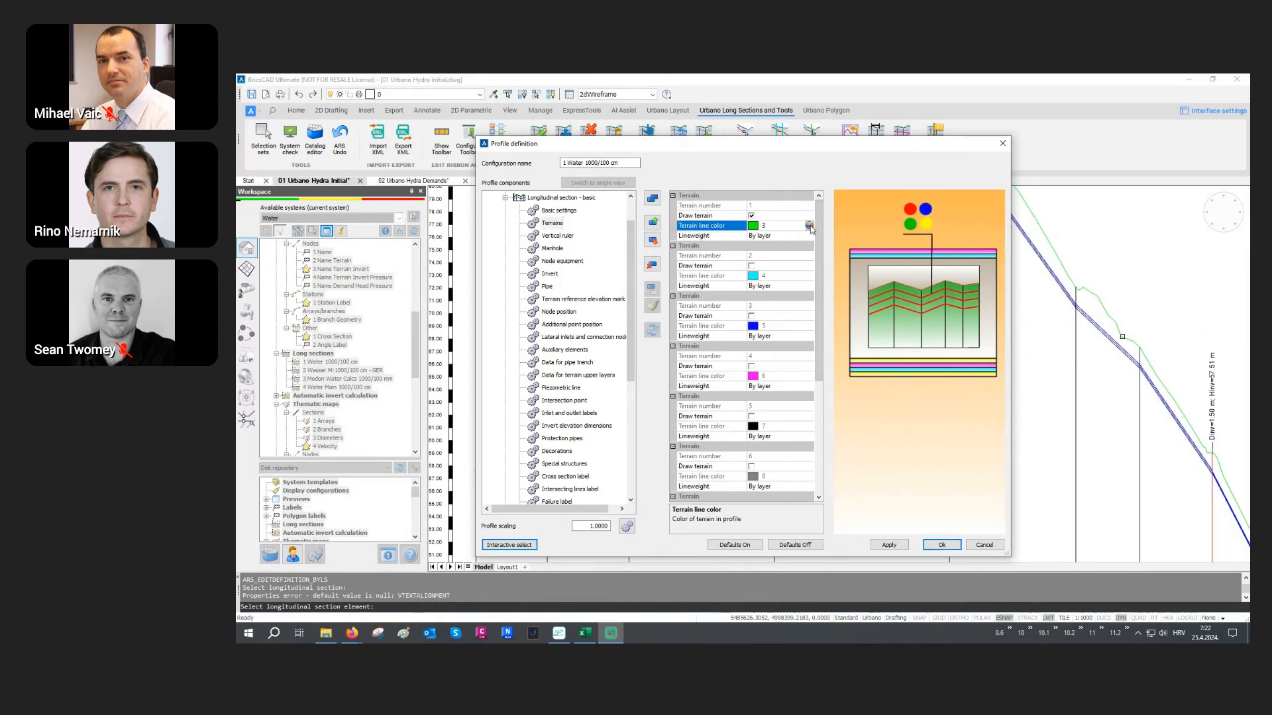
left_click(809, 225)
left_click(765, 351)
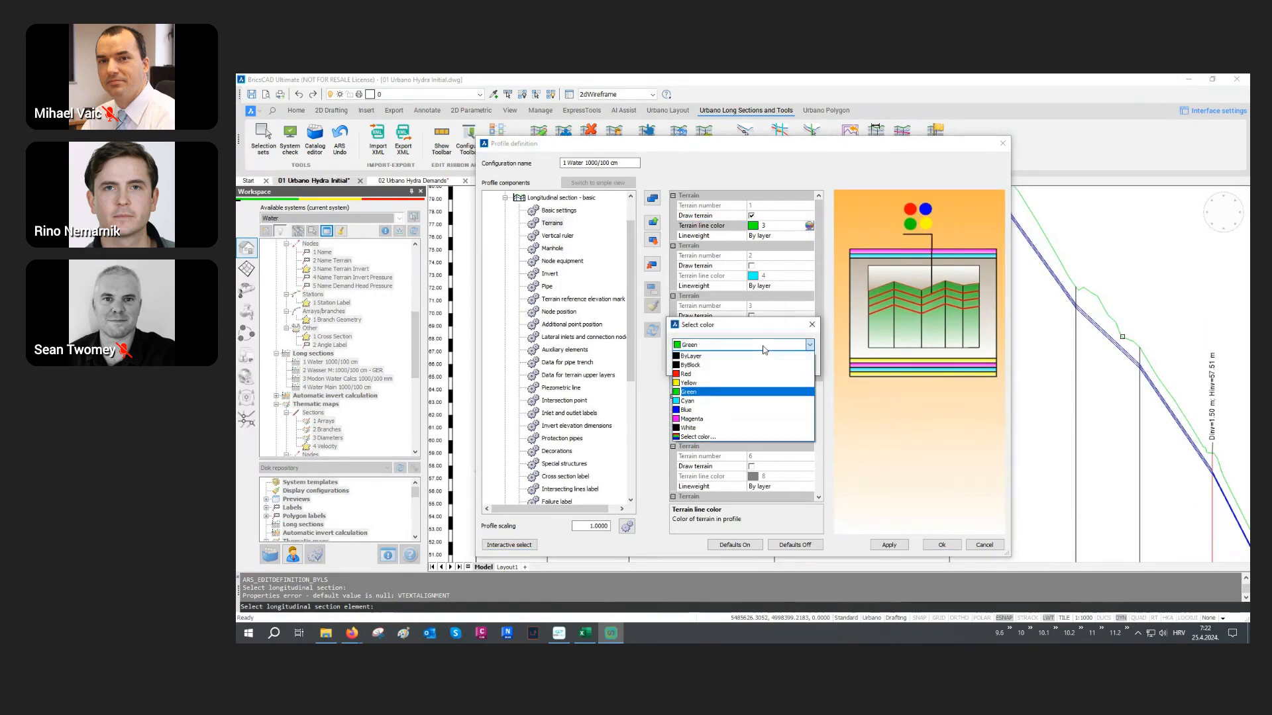
left_click(728, 431)
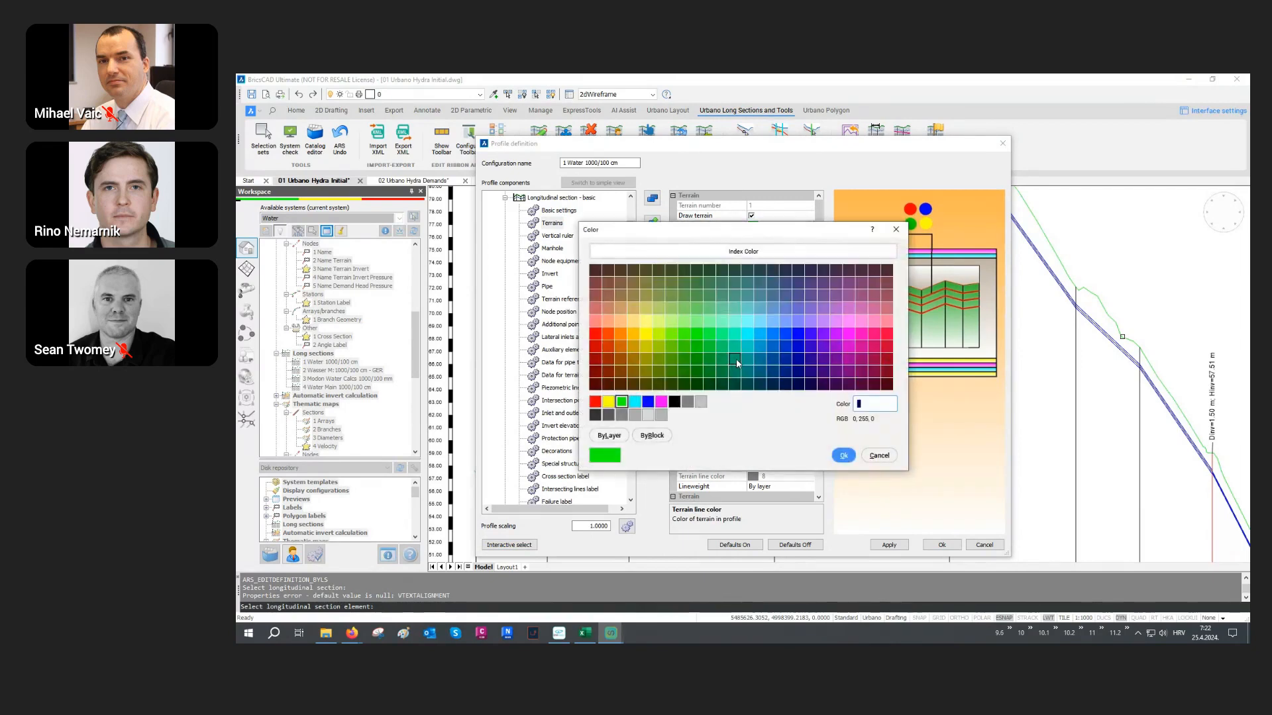
type("32")
left_click(842, 456)
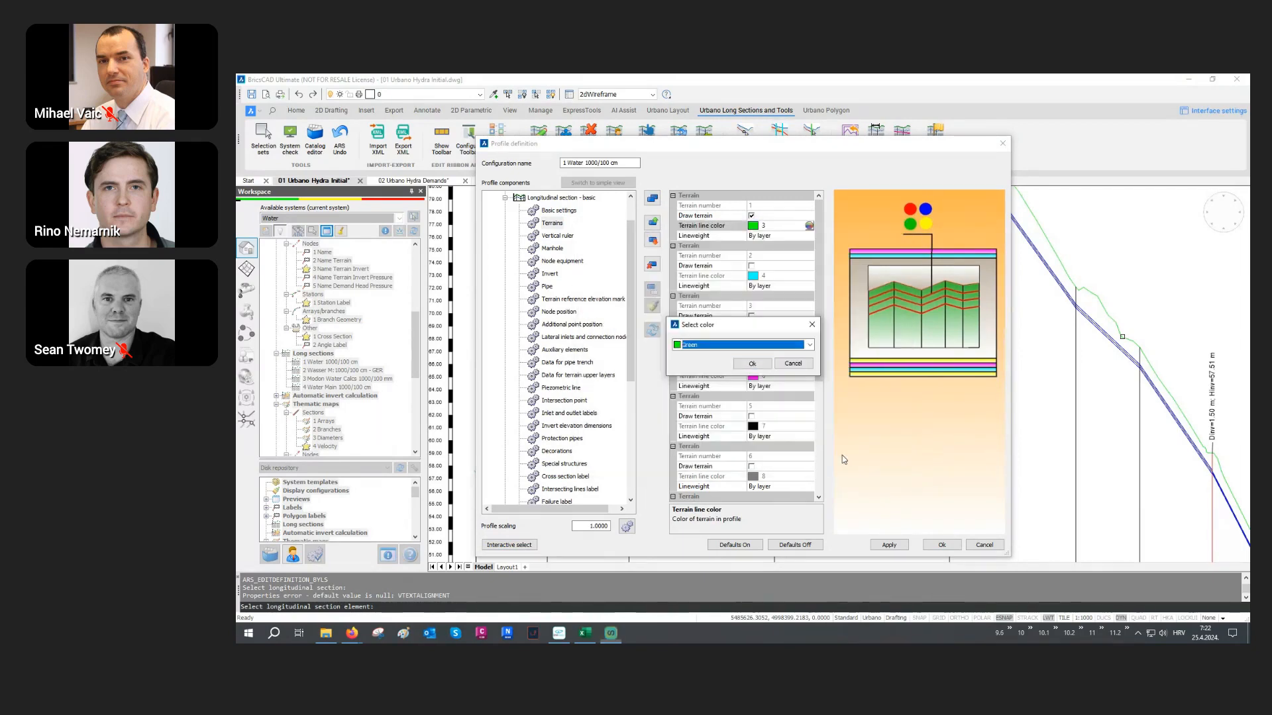
left_click(752, 364)
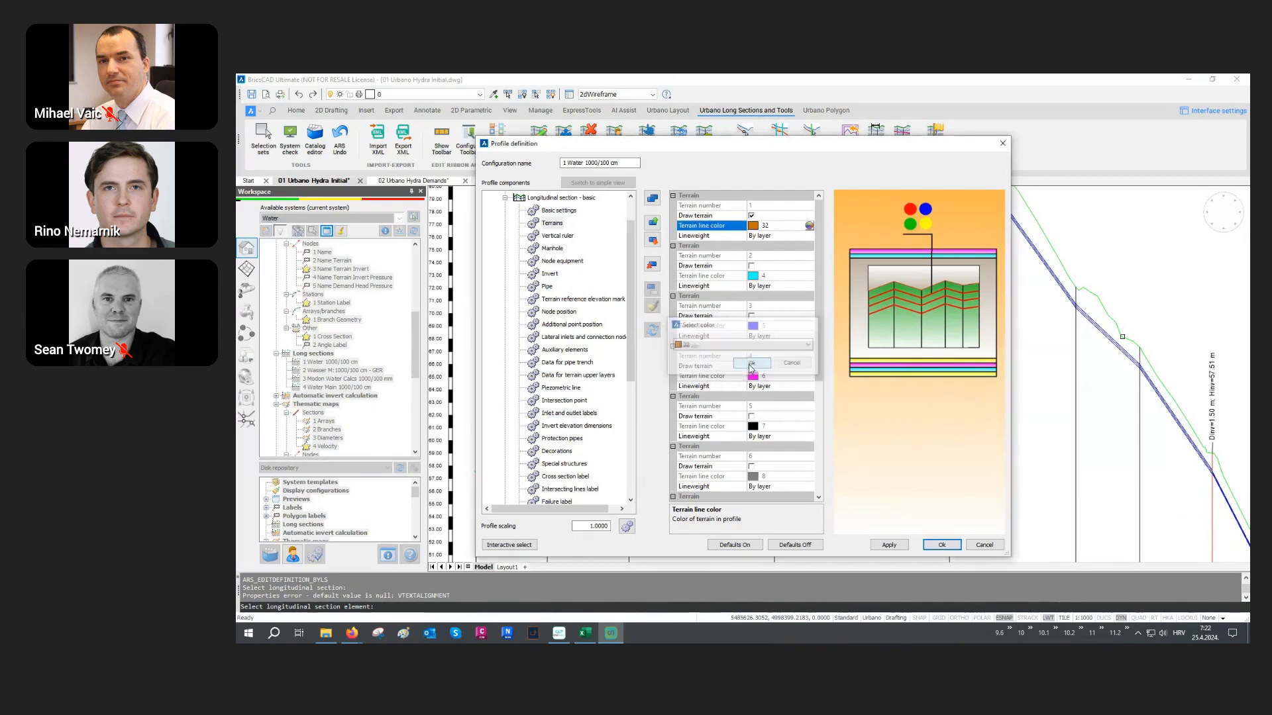
left_click(937, 545)
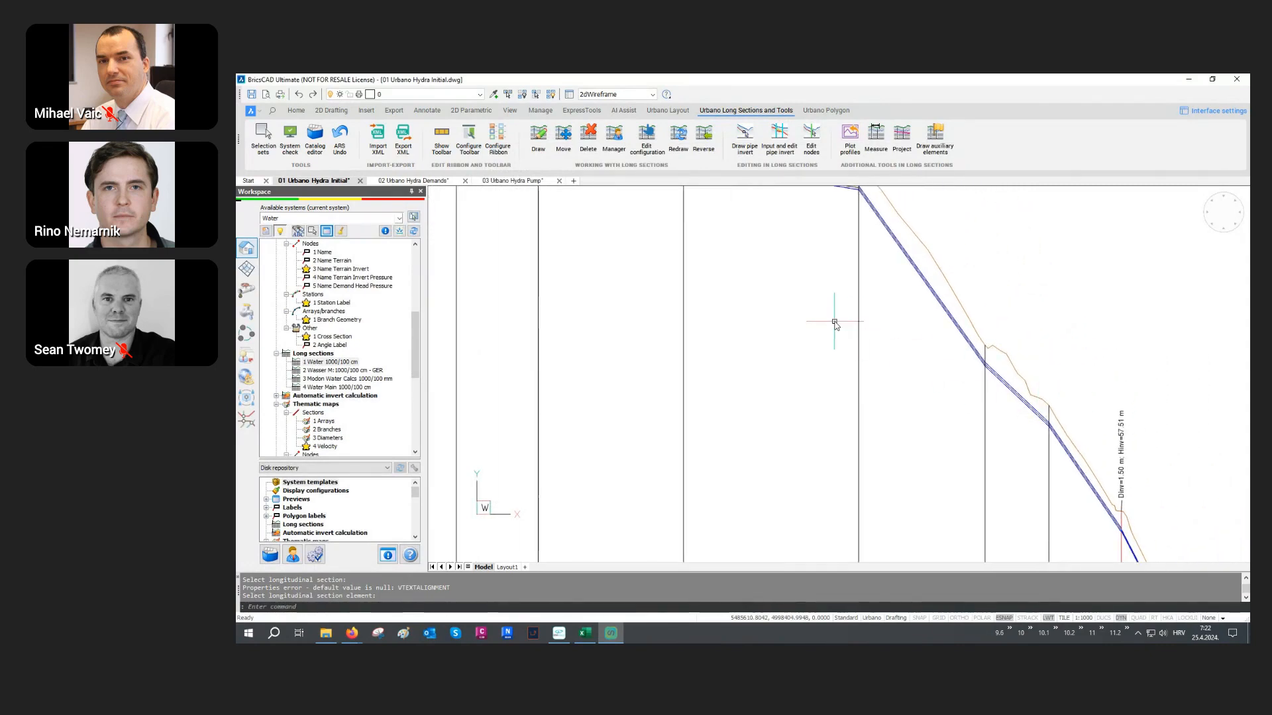
Select the N1 - N31 profile in the Longitudinal section manager and switch its definition to 2 Wasser M:1000/100 cm - GER.
scroll(834, 324, "down", 4)
middle_click_drag(993, 369, 886, 364)
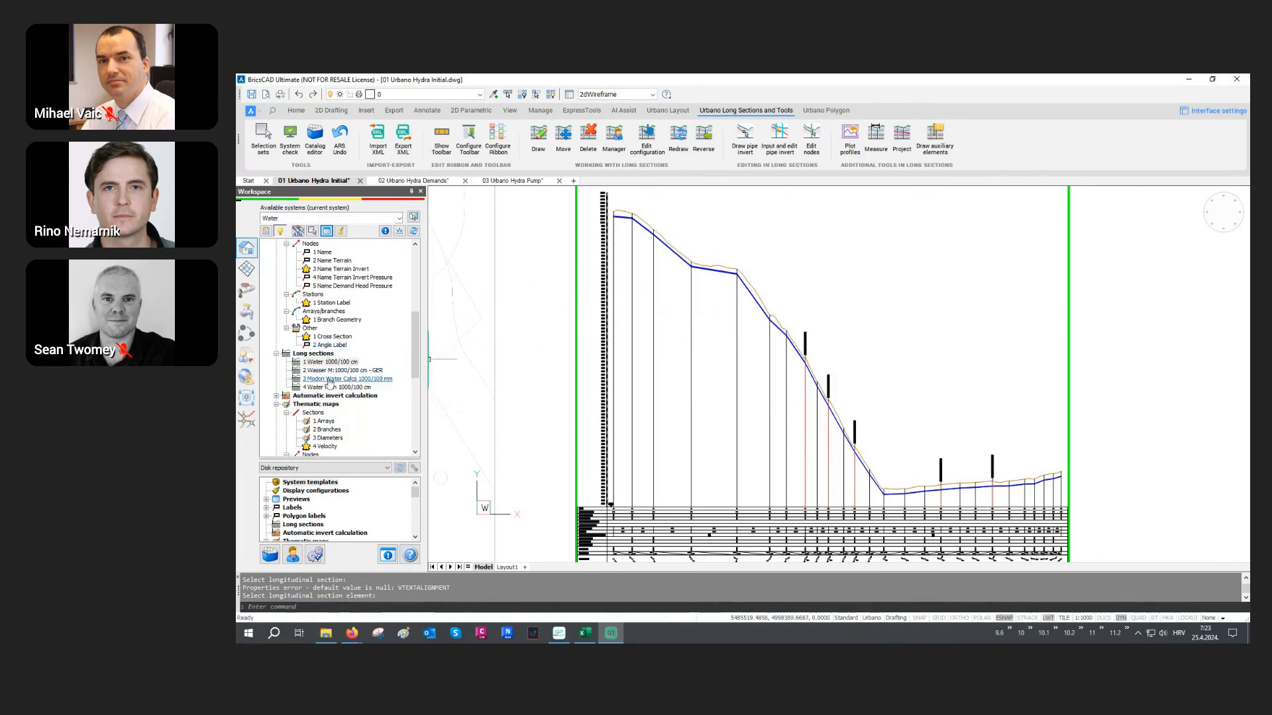
left_click(614, 136)
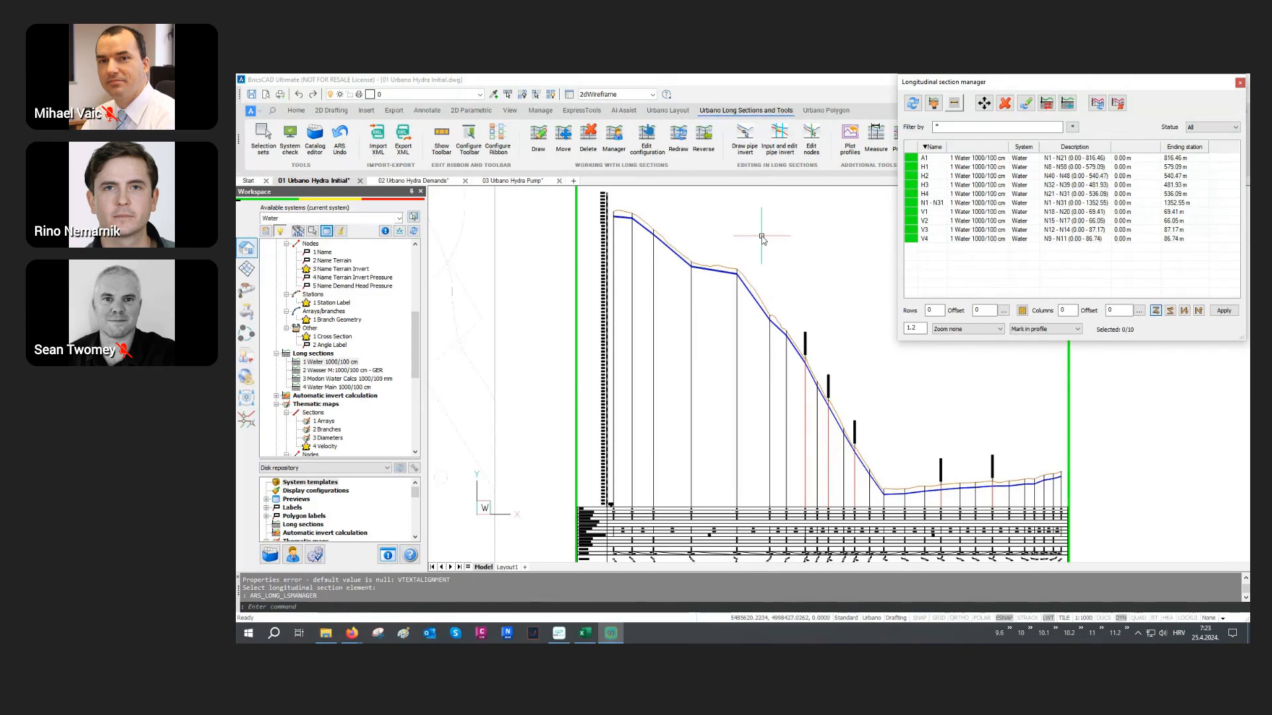
left_click(933, 102)
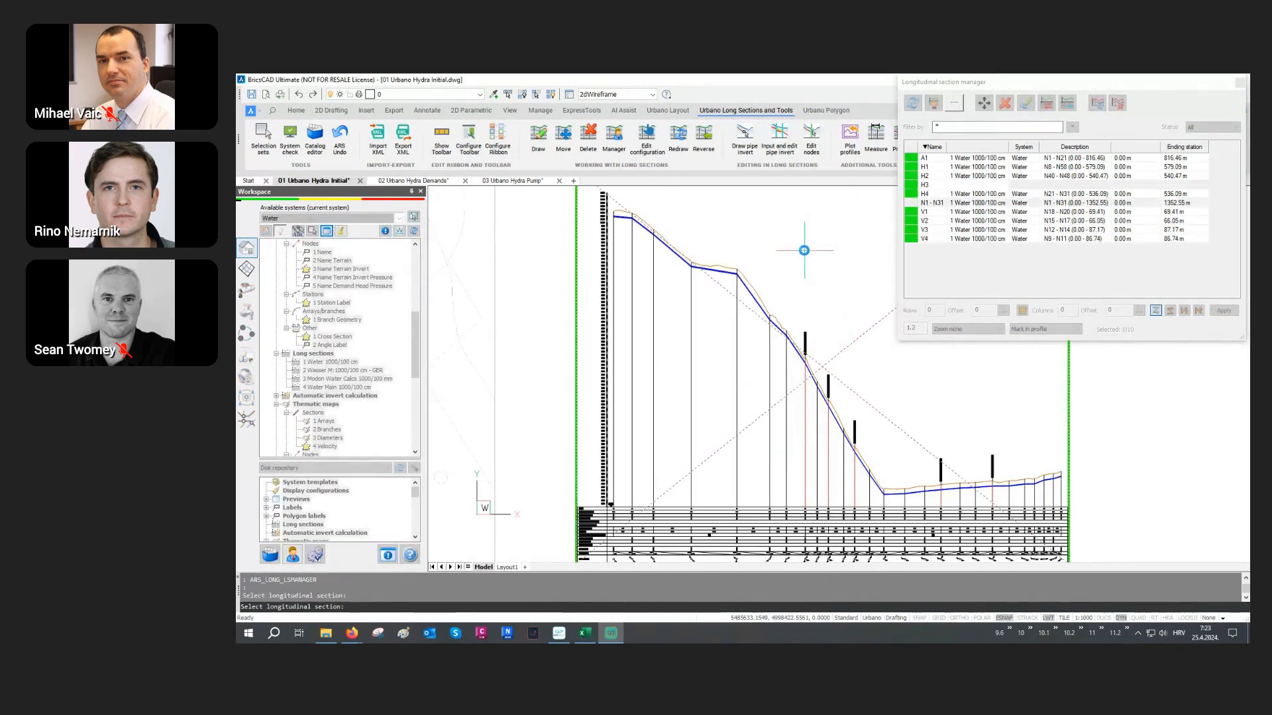
left_click(804, 252)
left_click(1043, 106)
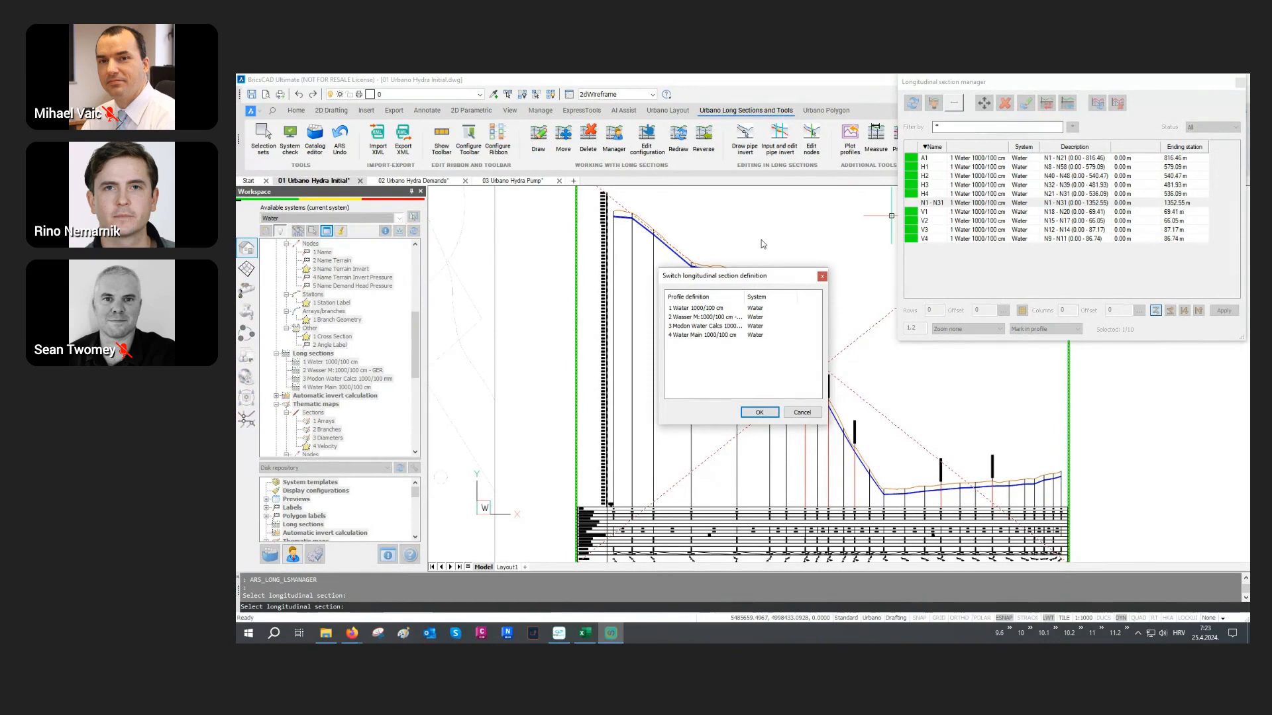
left_click(694, 318)
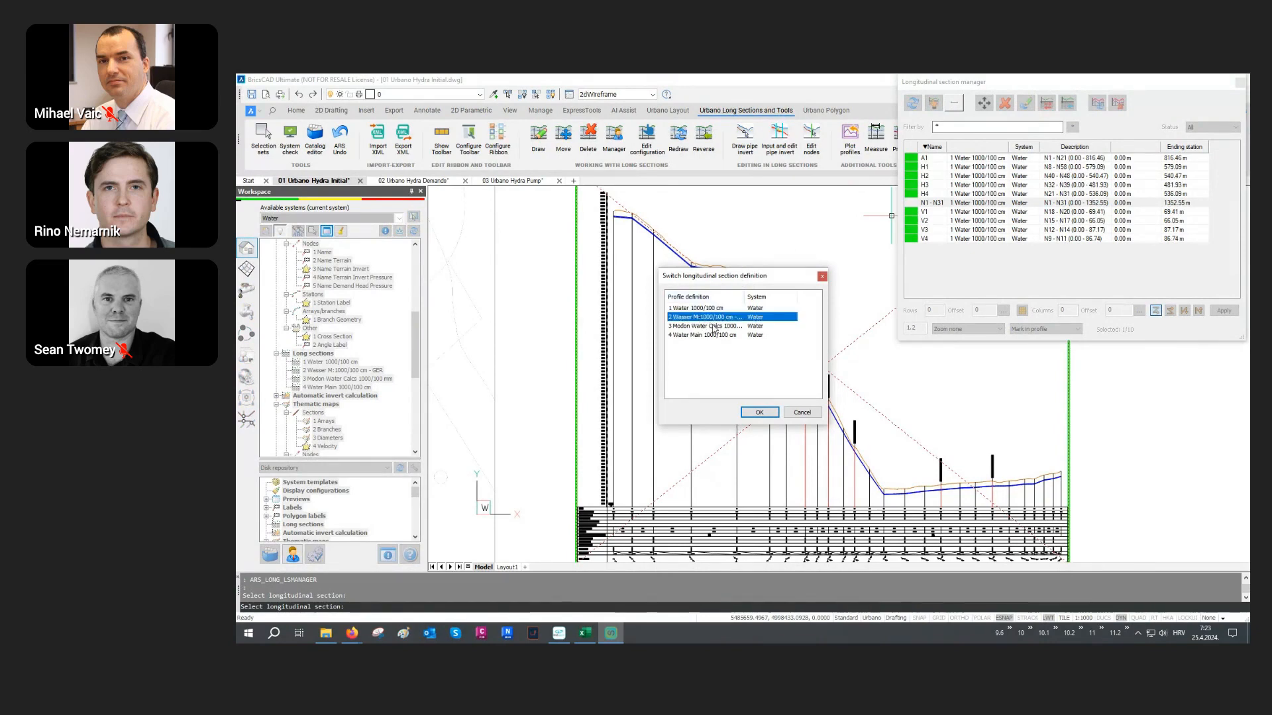
left_click(745, 412)
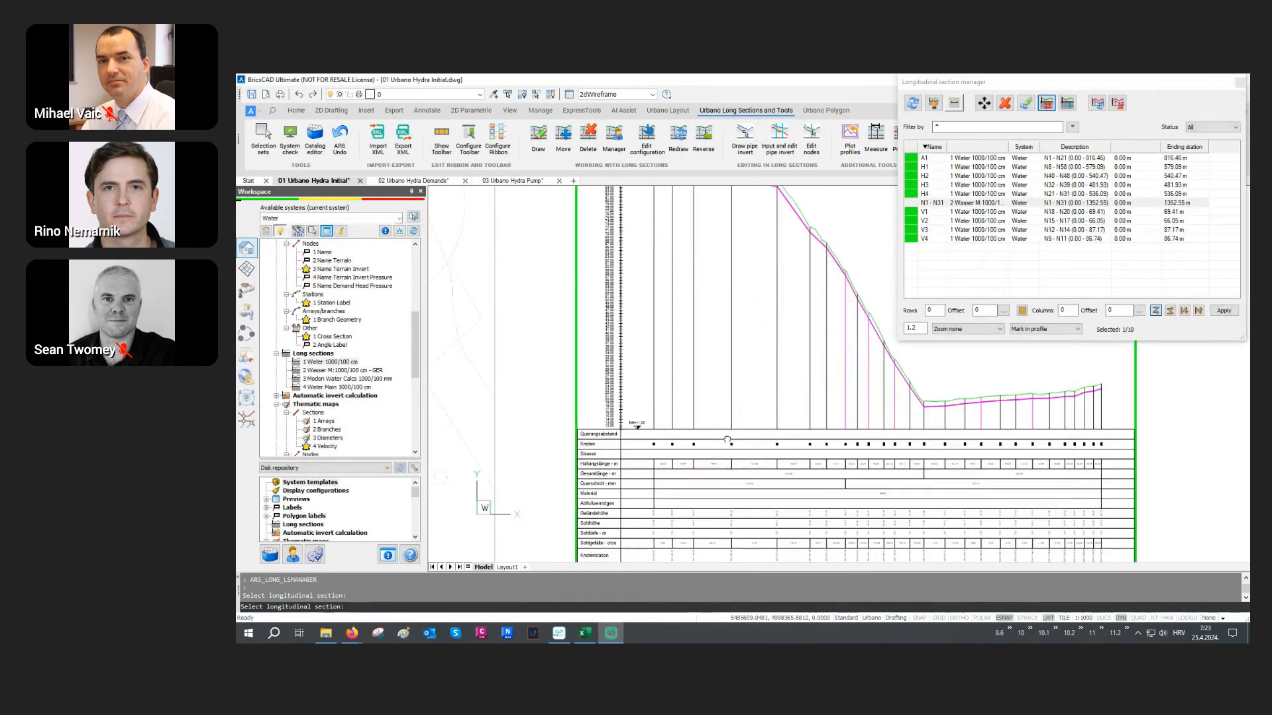
Examine the German data table rows, title and profile lines of the N1 - N31 longitudinal section.
scroll(605, 440, "up", 5)
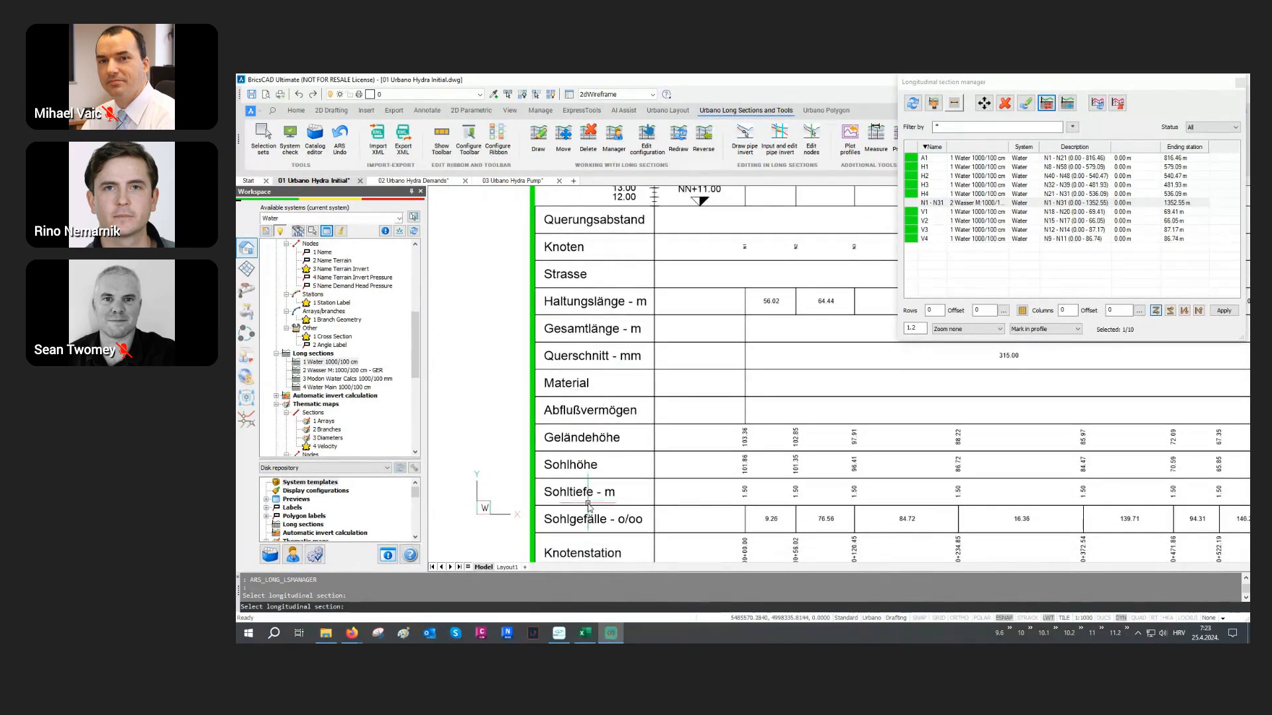
scroll(590, 510, "down", 5)
scroll(642, 310, "up", 3)
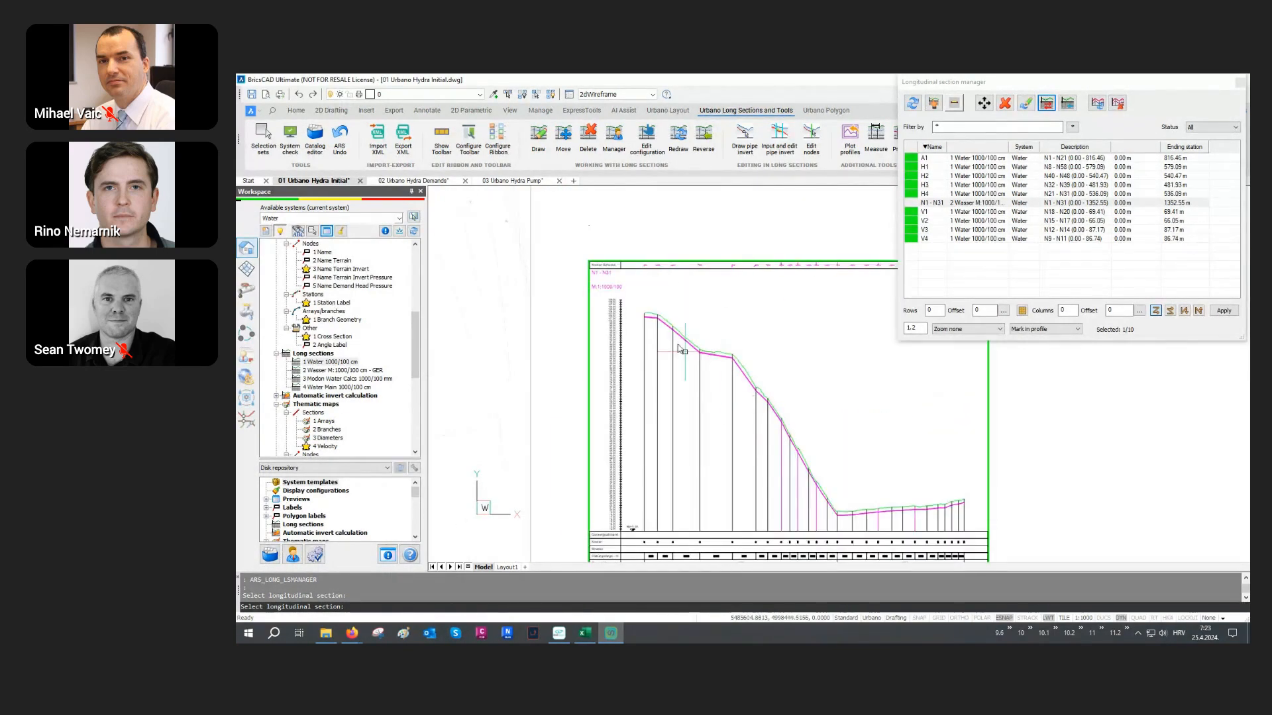
scroll(642, 309, "up", 2)
scroll(649, 281, "down", 2)
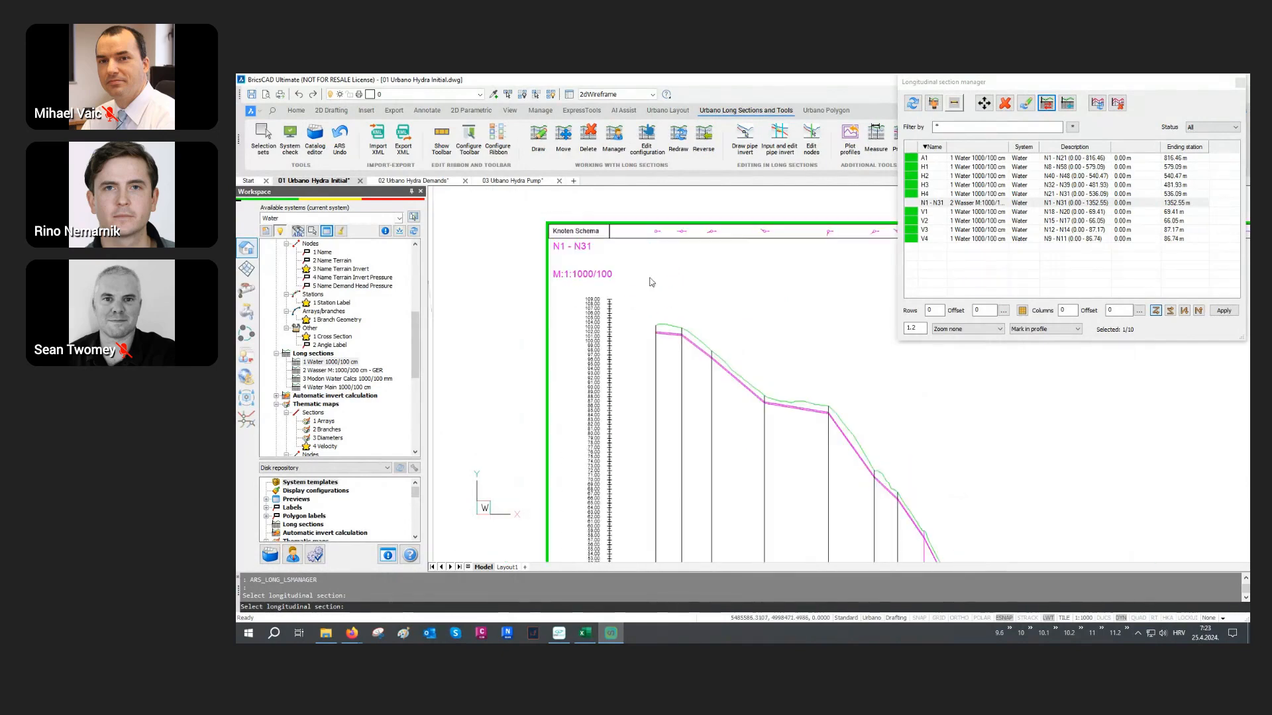
middle_click_drag(690, 376, 646, 274)
middle_click_drag(641, 377, 639, 353)
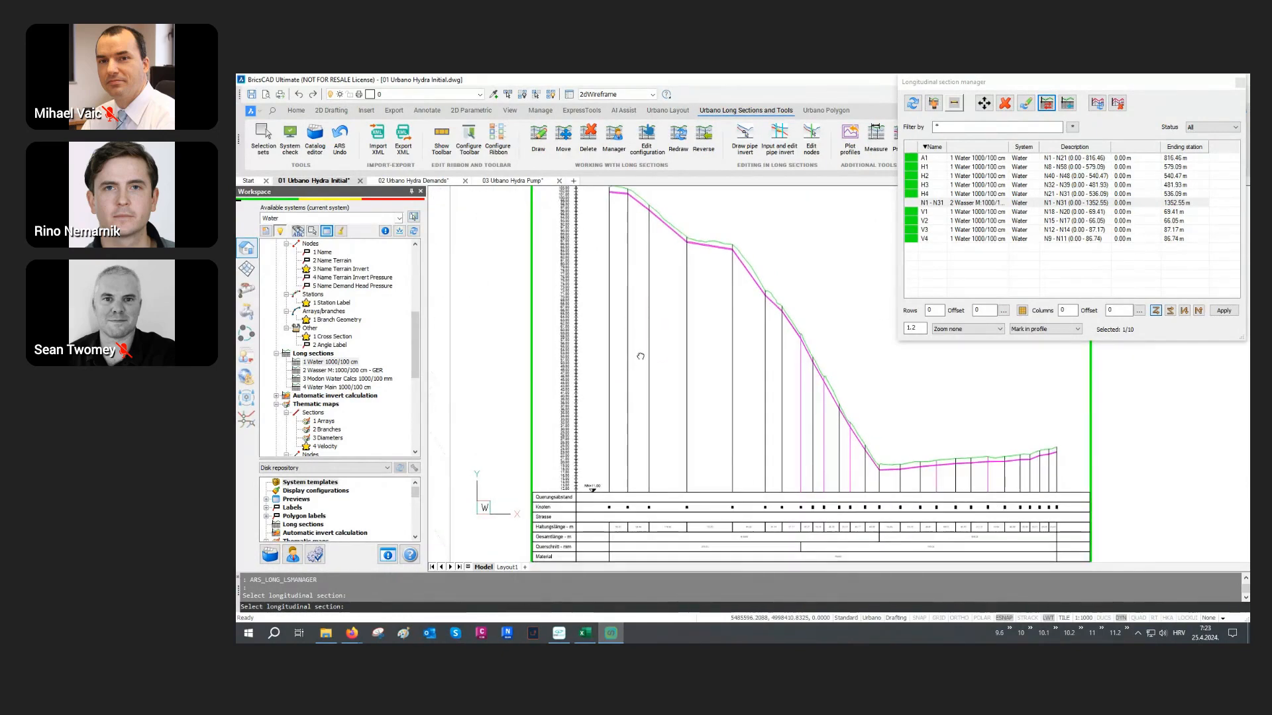
Switch the N1 - N31 longitudinal section to the 3 Modon Water Calcs 1000/100 mm definition.
left_click(1047, 103)
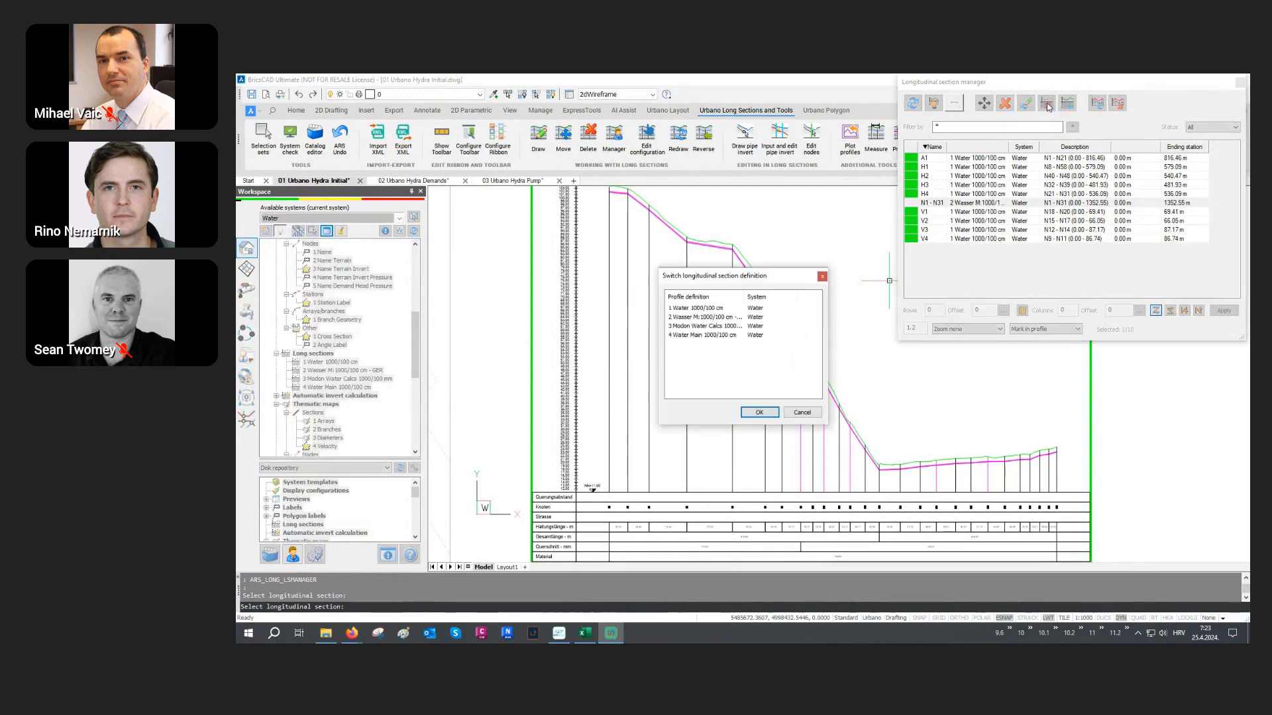
left_click(698, 327)
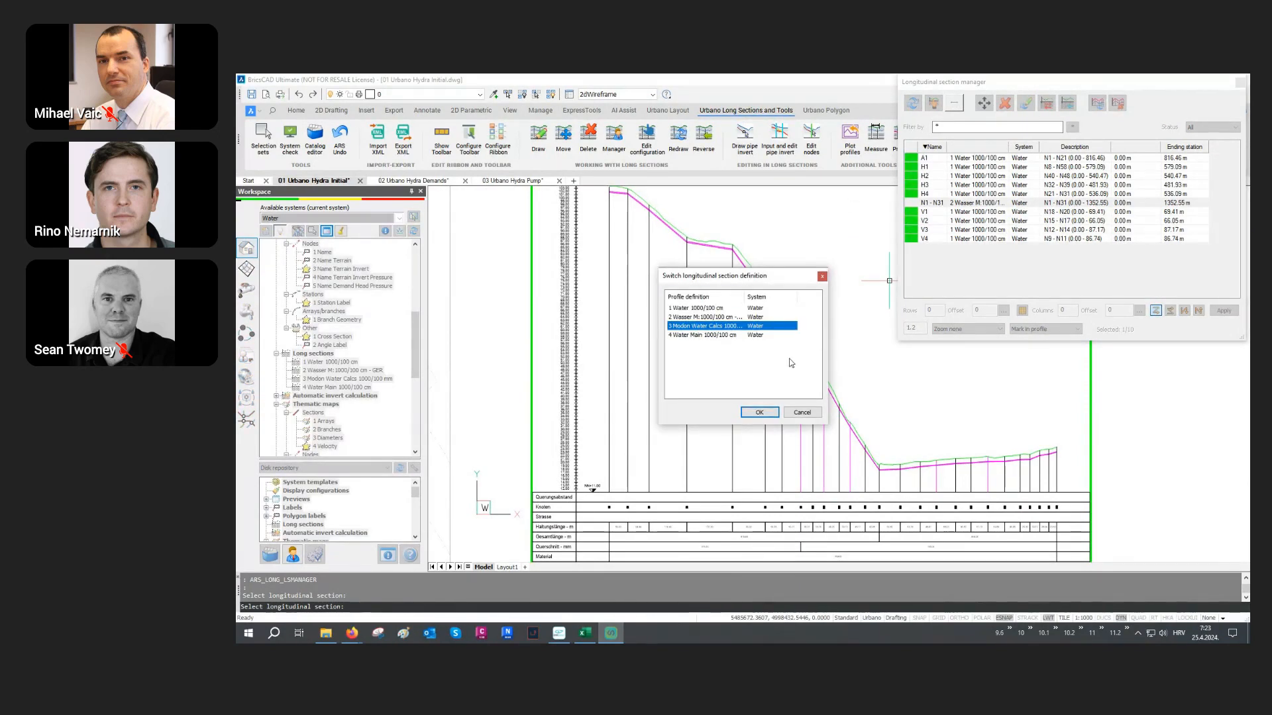
left_click(759, 412)
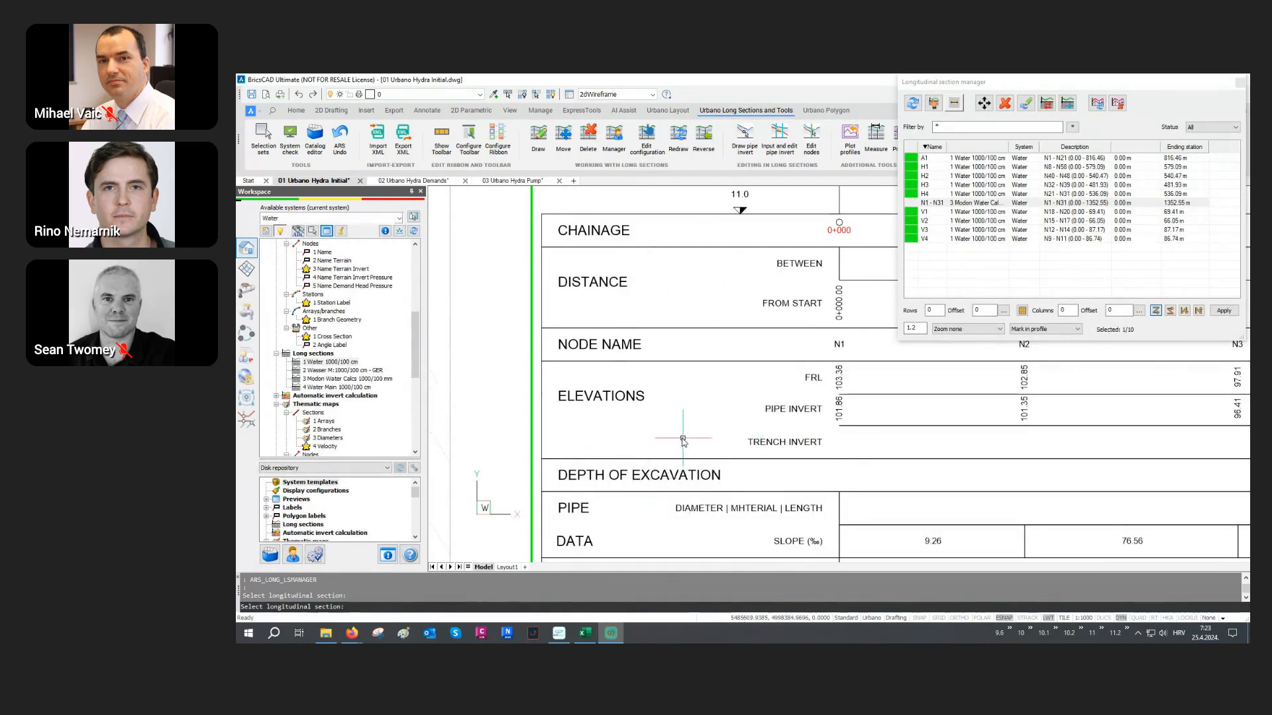
Examine the N1 - N31 data table from chainage down to hydraulics calcs, and compare the profile's size with the other sections.
middle_click_drag(683, 438, 671, 419)
middle_click_drag(543, 460, 558, 380)
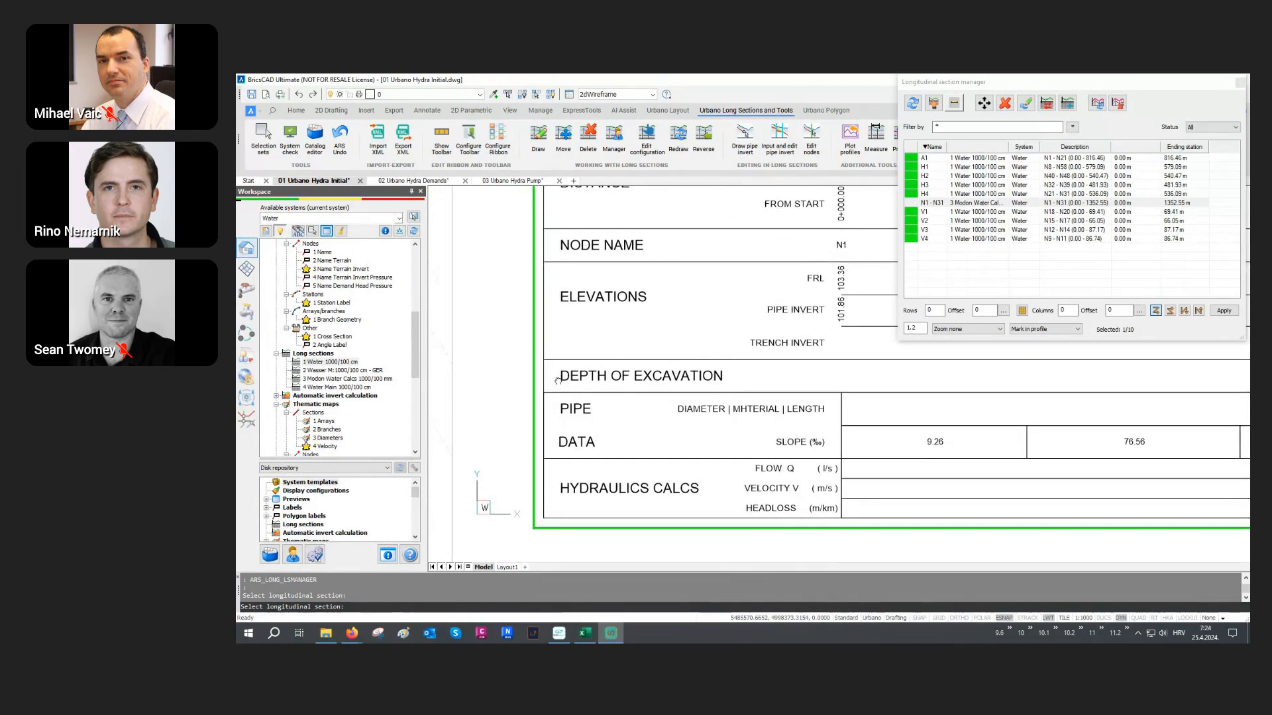
scroll(558, 380, "down", 5)
middle_click_drag(652, 327, 647, 375)
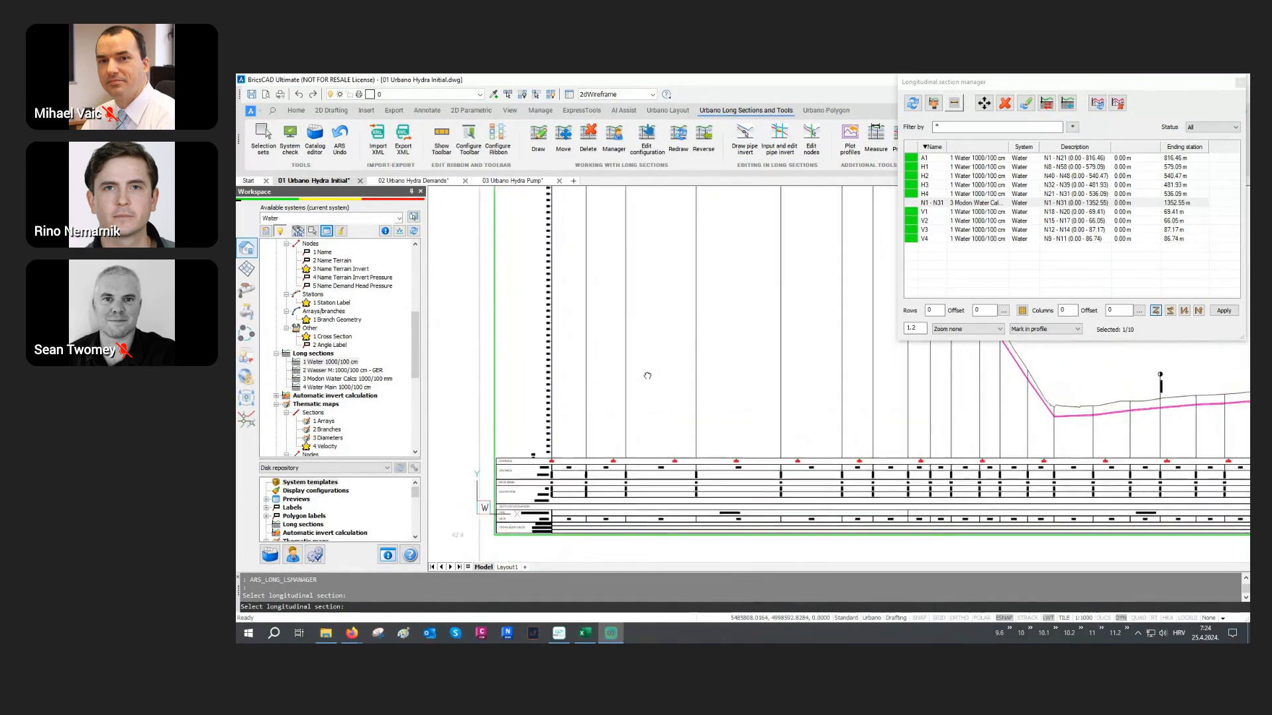
scroll(628, 374, "down", 6)
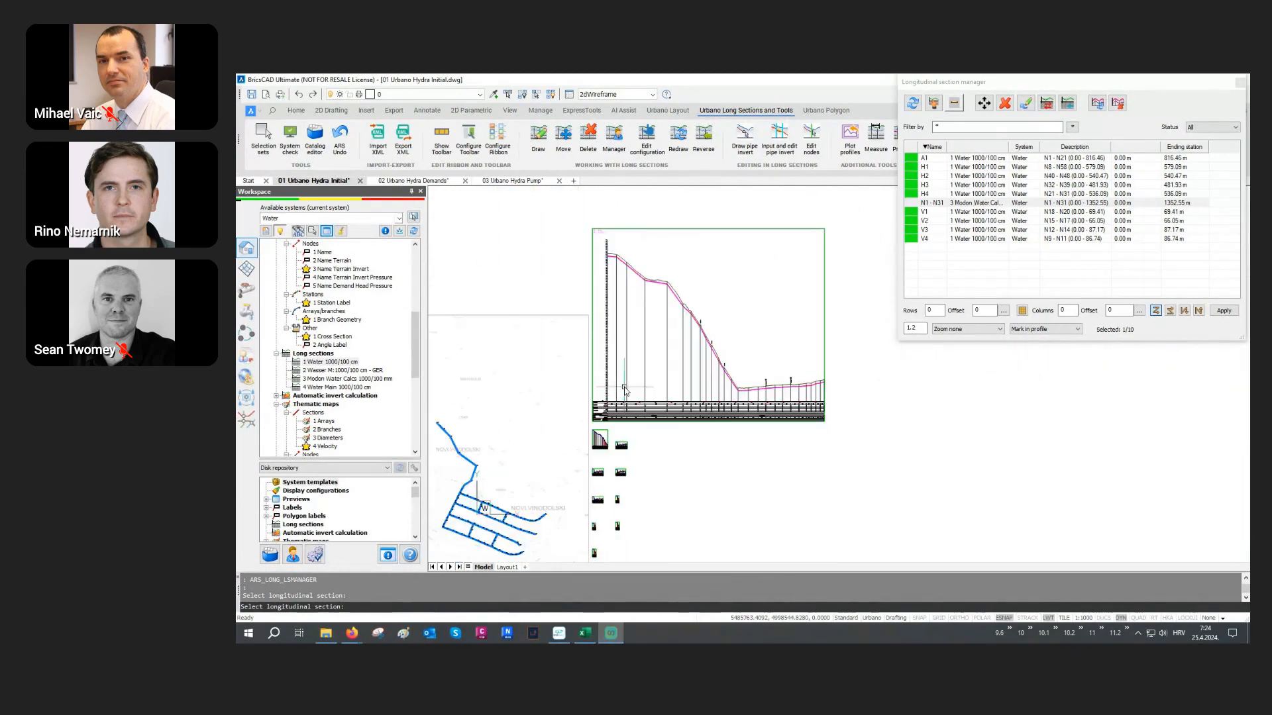
scroll(625, 390, "down", 3)
middle_click_drag(626, 391, 647, 369)
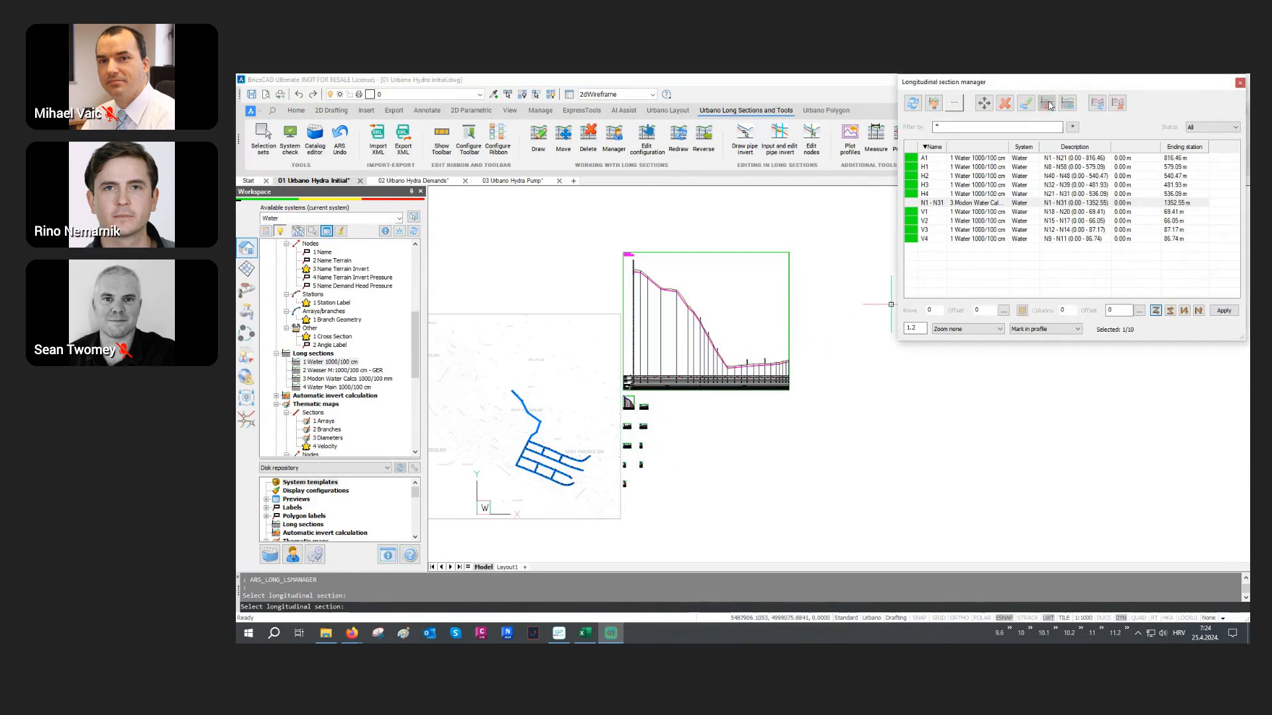
Switch the N1 - N31 longitudinal section back to the 1 Water 1000/100 cm definition and close the Longitudinal section manager.
left_click(1047, 103)
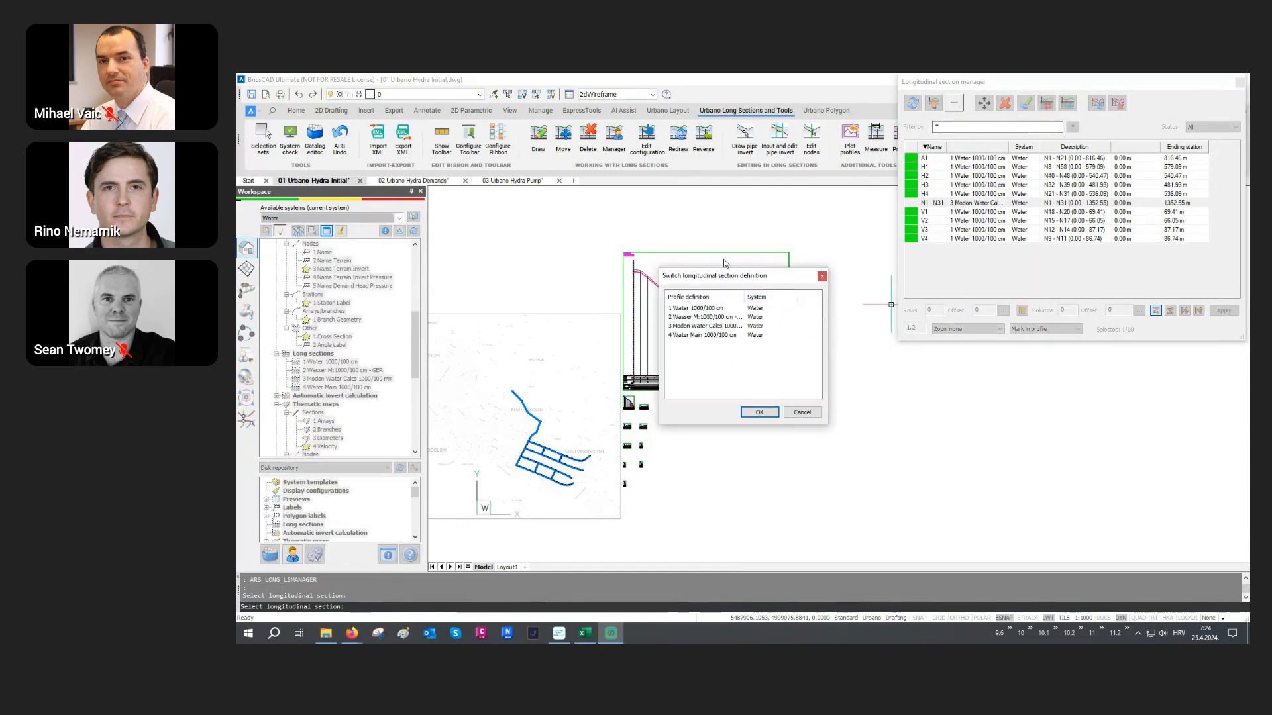
left_click(706, 309)
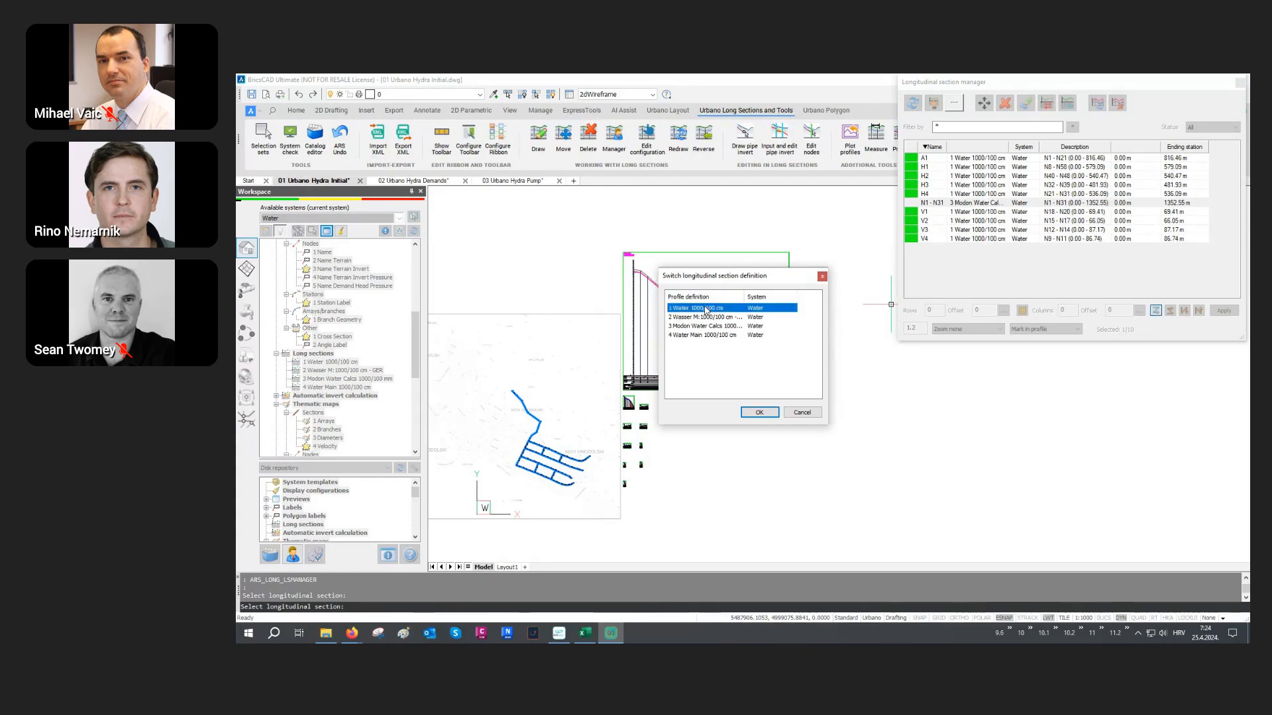
left_click(757, 413)
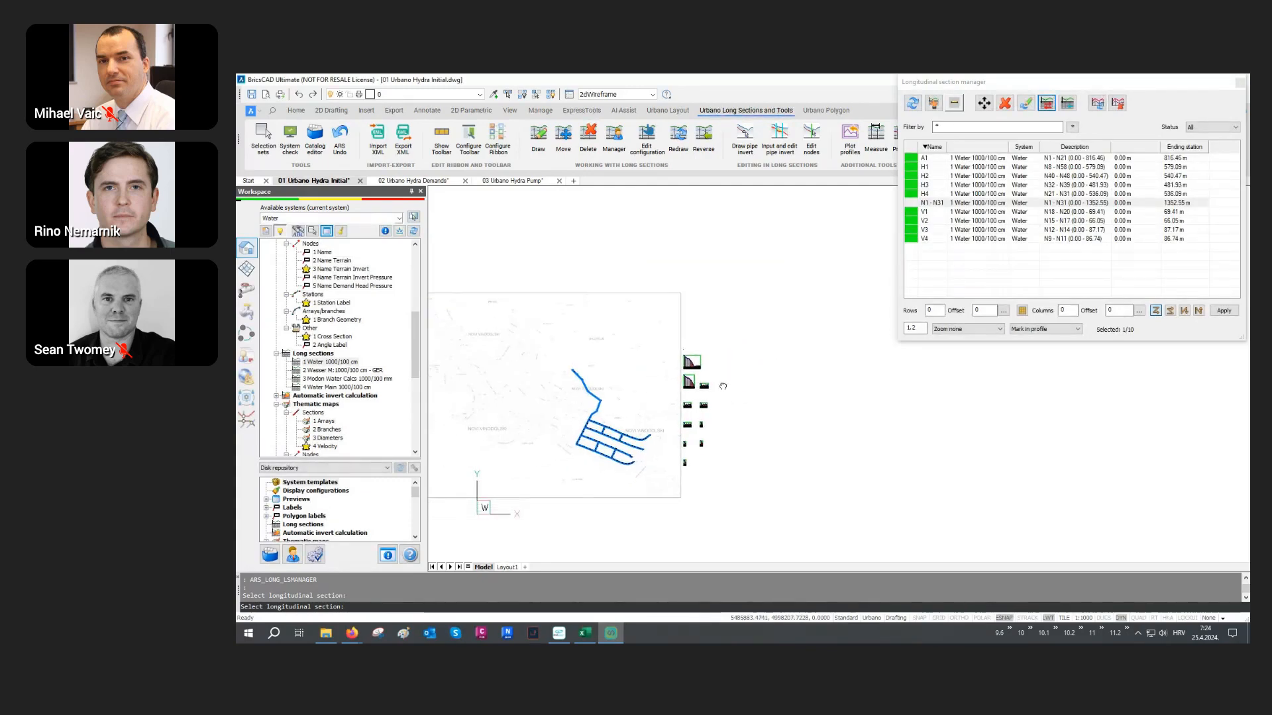
scroll(596, 414, "up", 3)
scroll(600, 417, "up", 2)
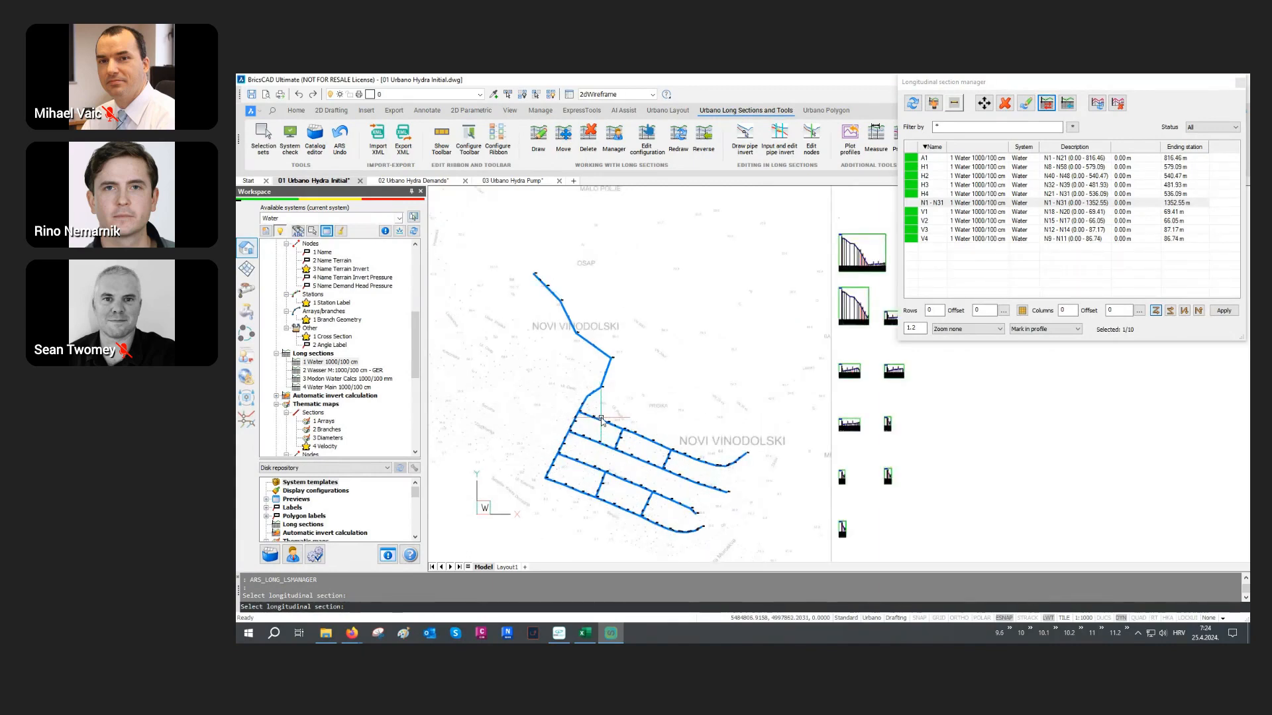
left_click(1240, 83)
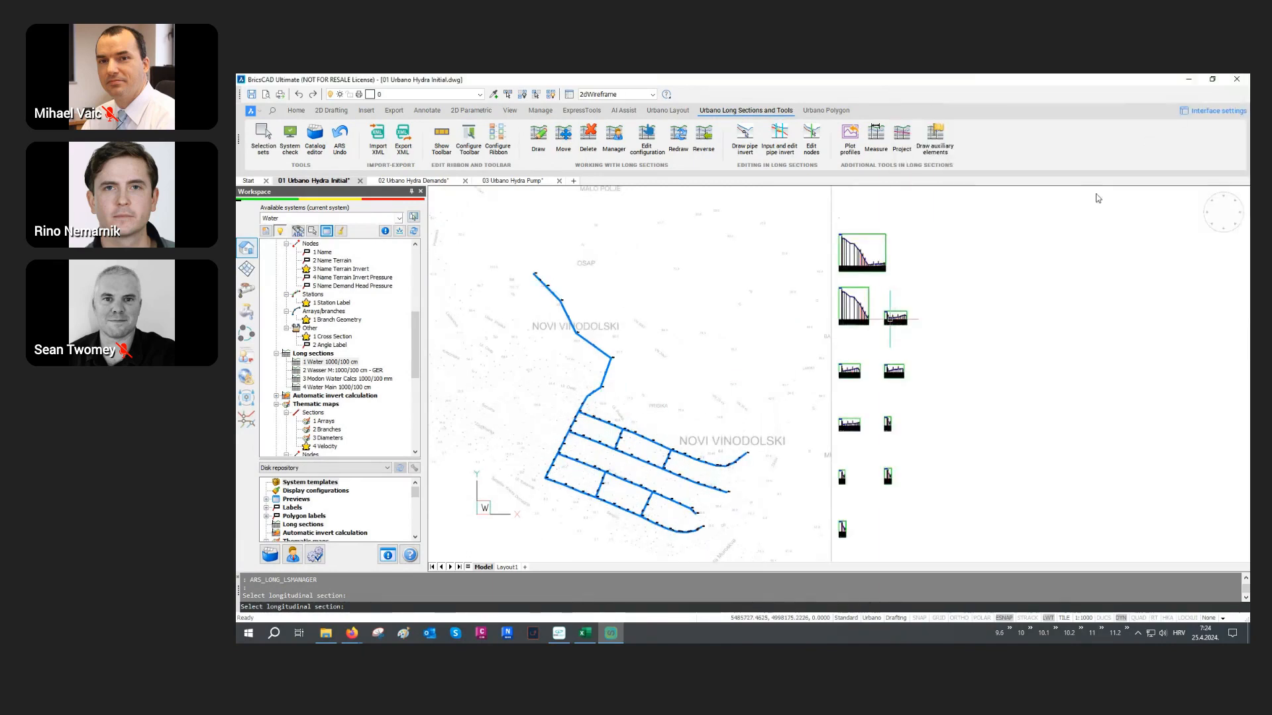
Examine the terrain lines, pipe lines and node labels in the H1 and H3 profiles and the profile beside H3.
scroll(1023, 291, "up", 3)
scroll(883, 369, "up", 6)
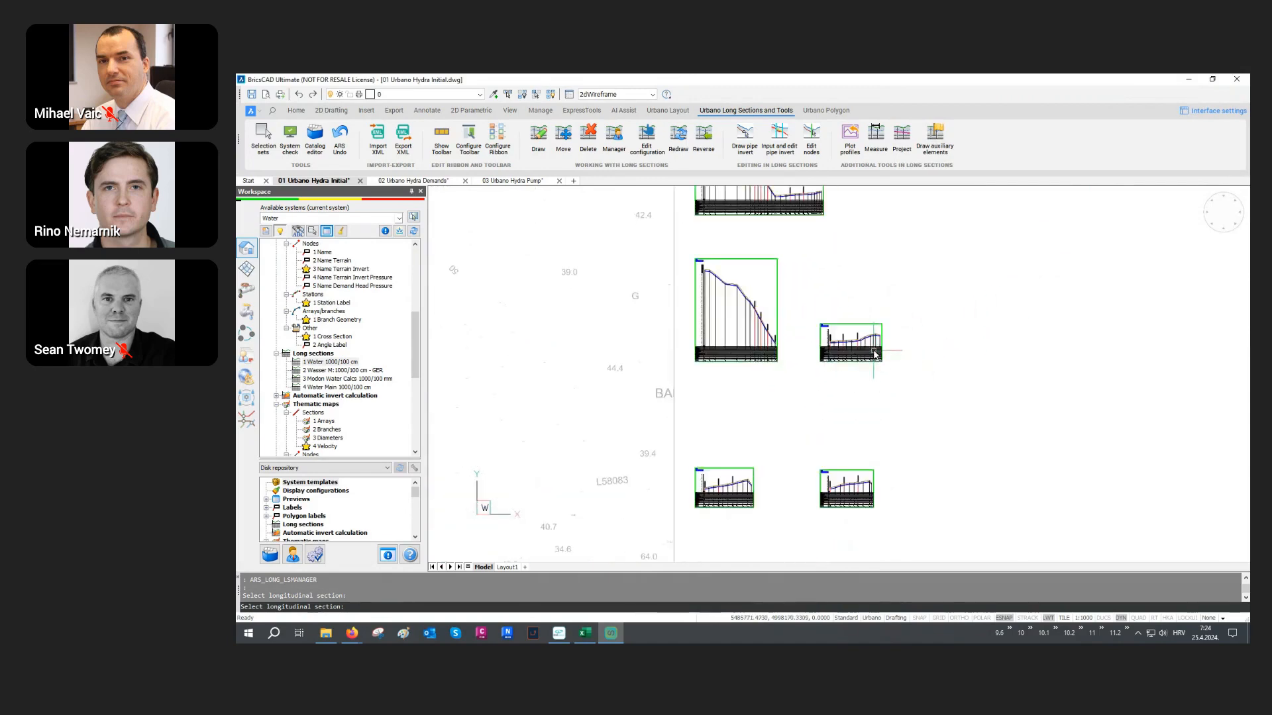
scroll(838, 329, "up", 8)
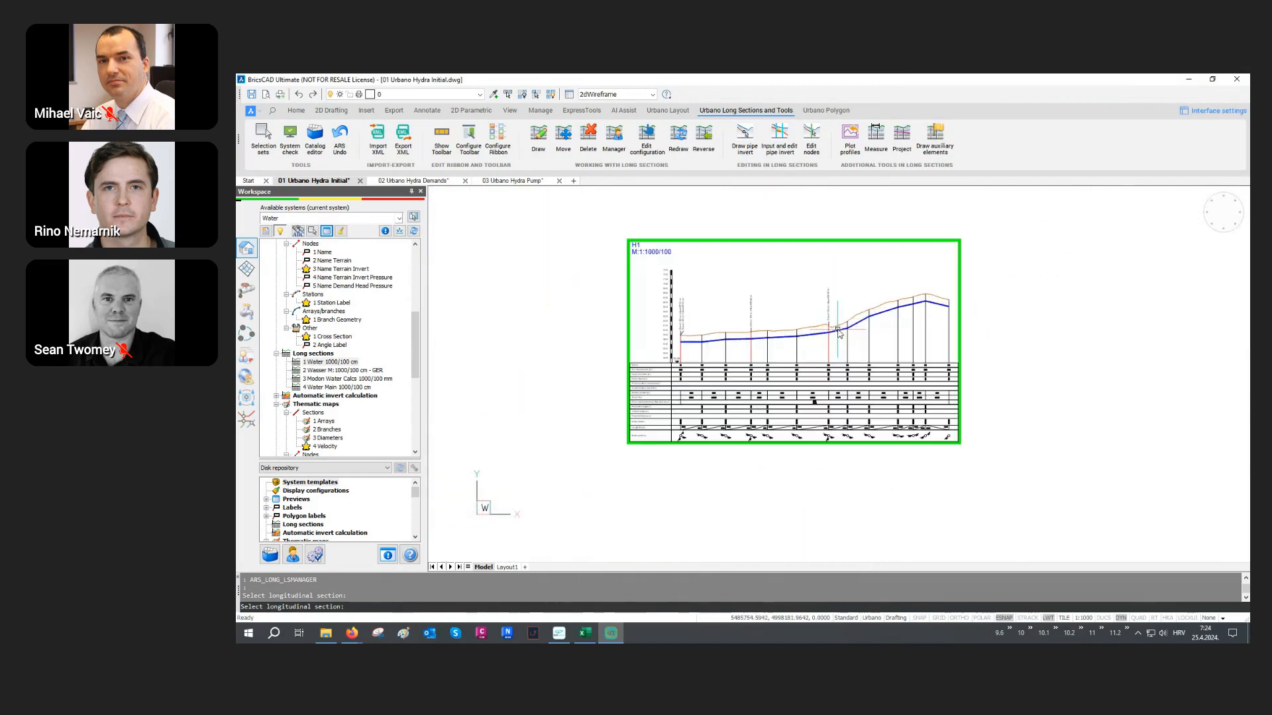
middle_click_drag(757, 353, 789, 345)
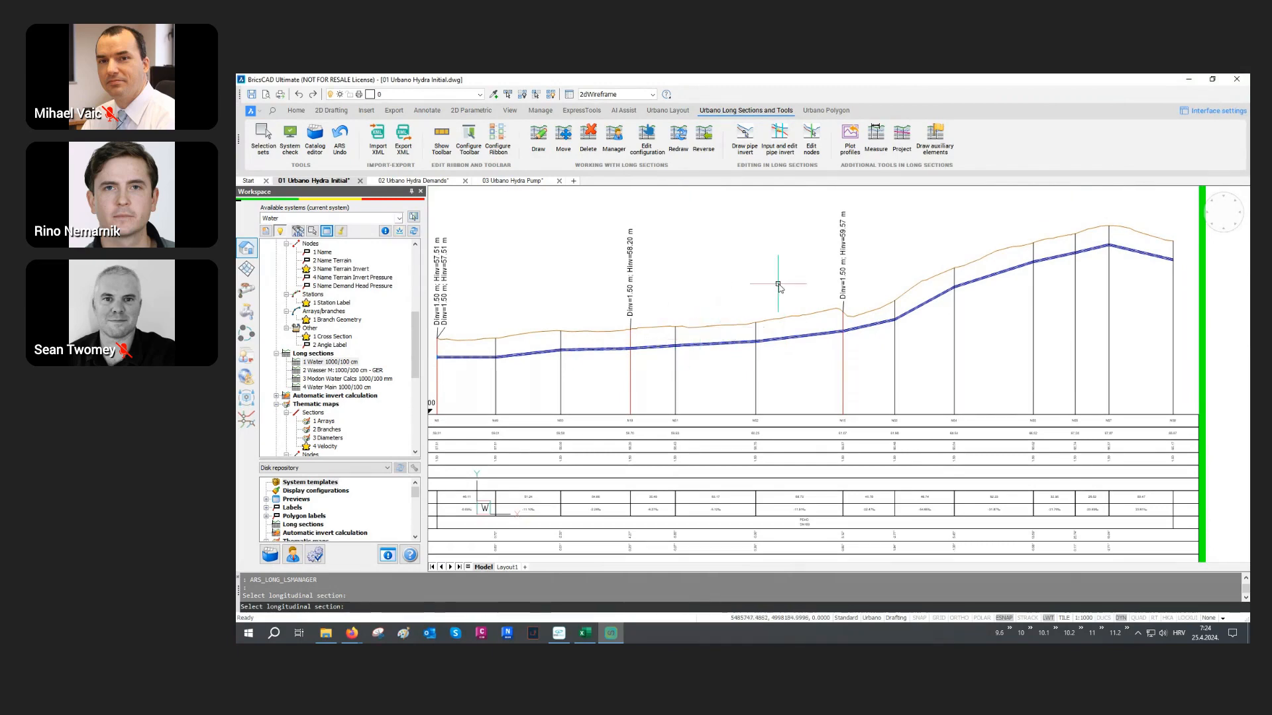
scroll(782, 305, "down", 8)
scroll(787, 331, "down", 3)
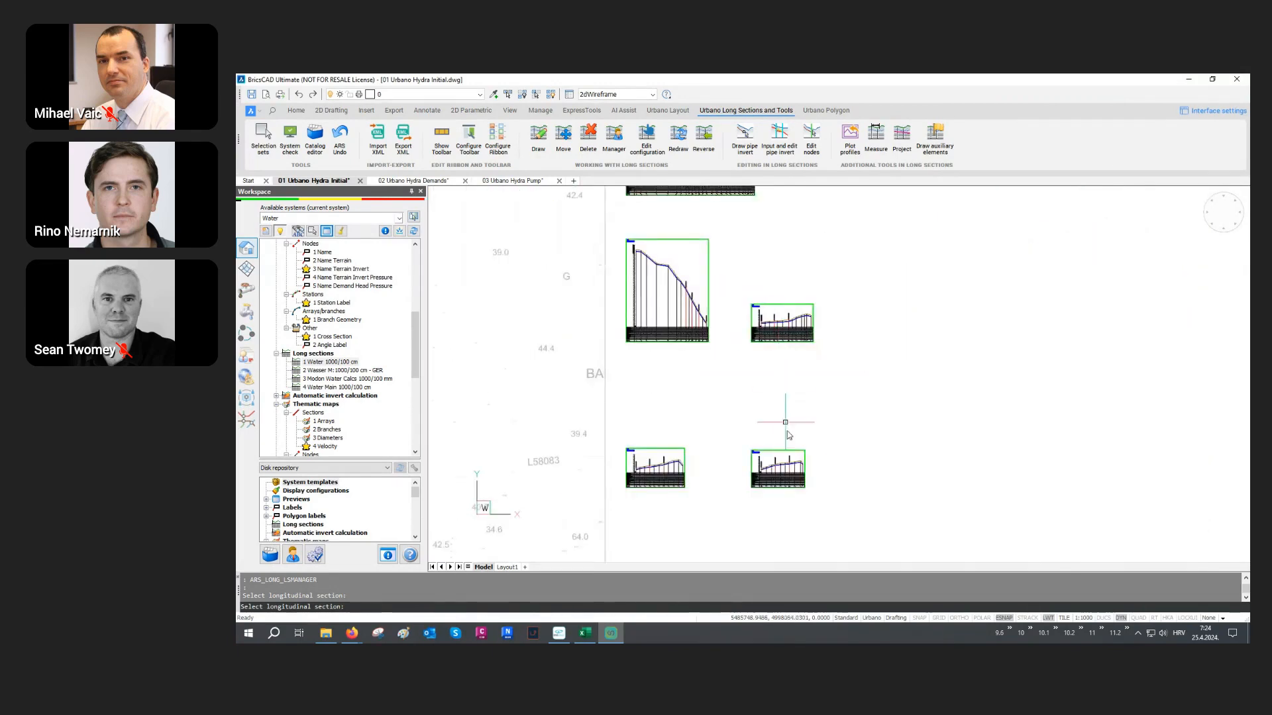
scroll(775, 450, "up", 8)
scroll(782, 434, "up", 4)
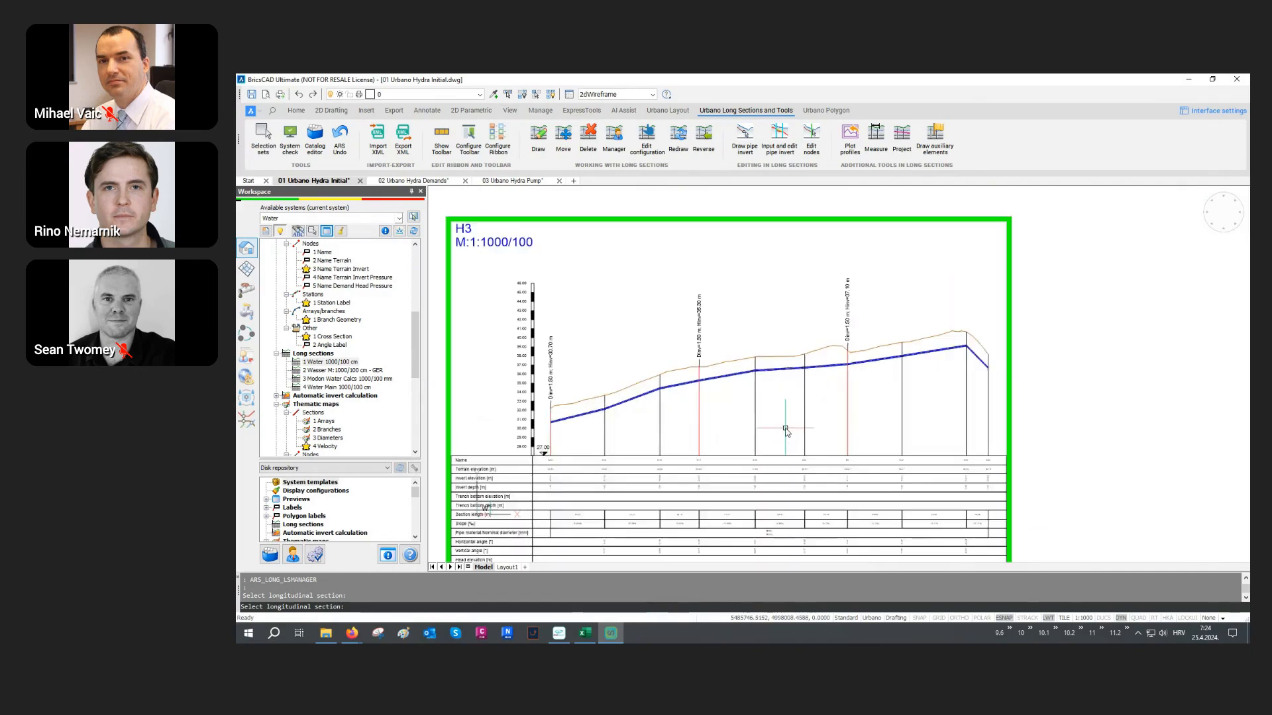
scroll(925, 377, "down", 4)
scroll(928, 378, "down", 3)
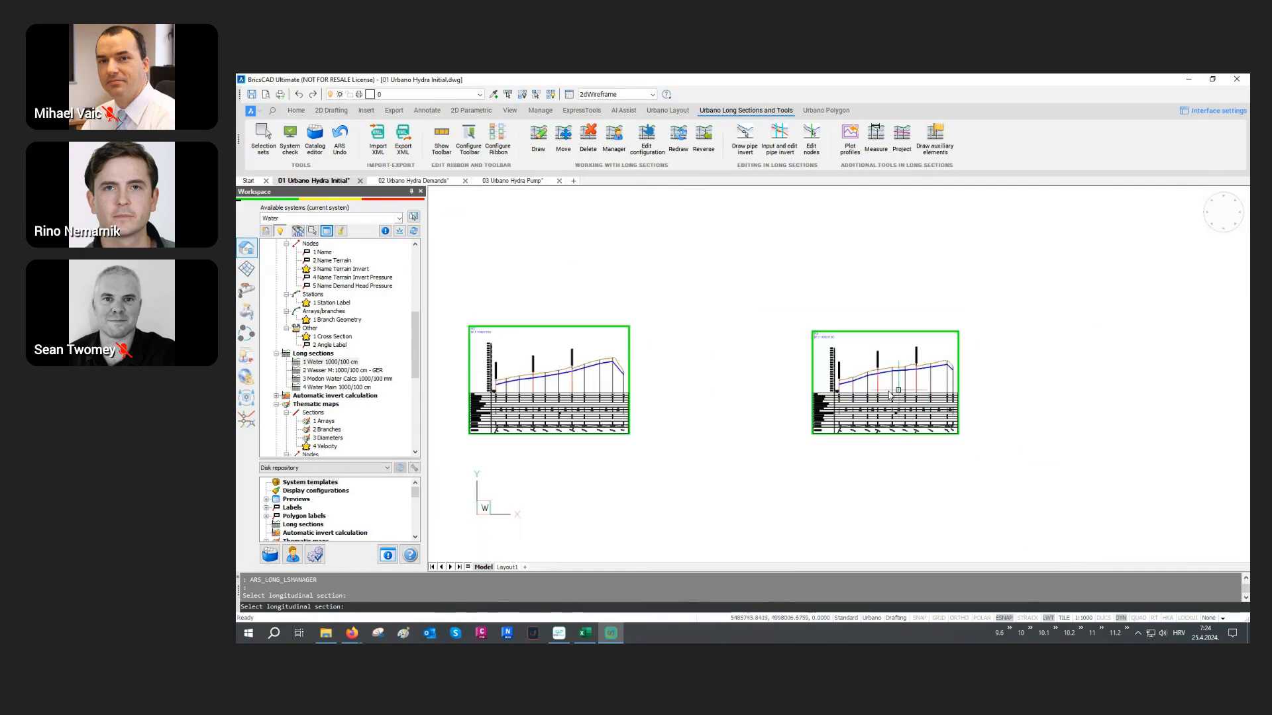
scroll(489, 386, "up", 6)
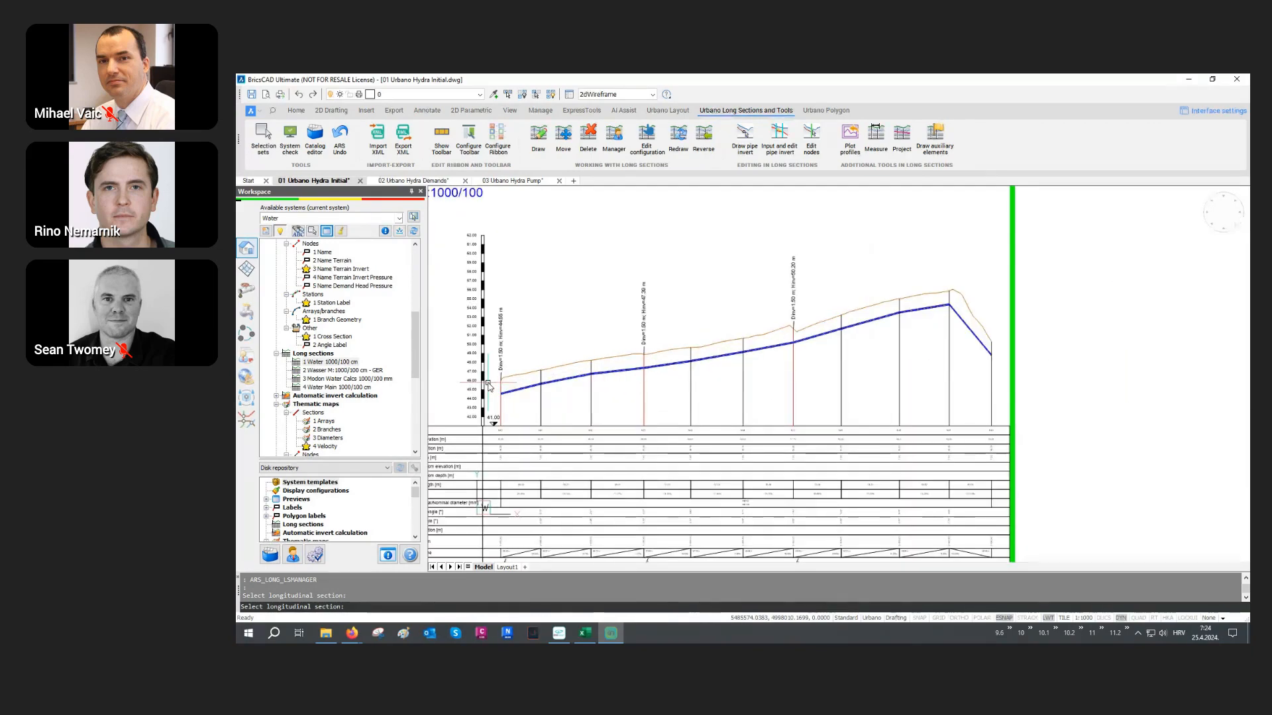
scroll(798, 399, "down", 6)
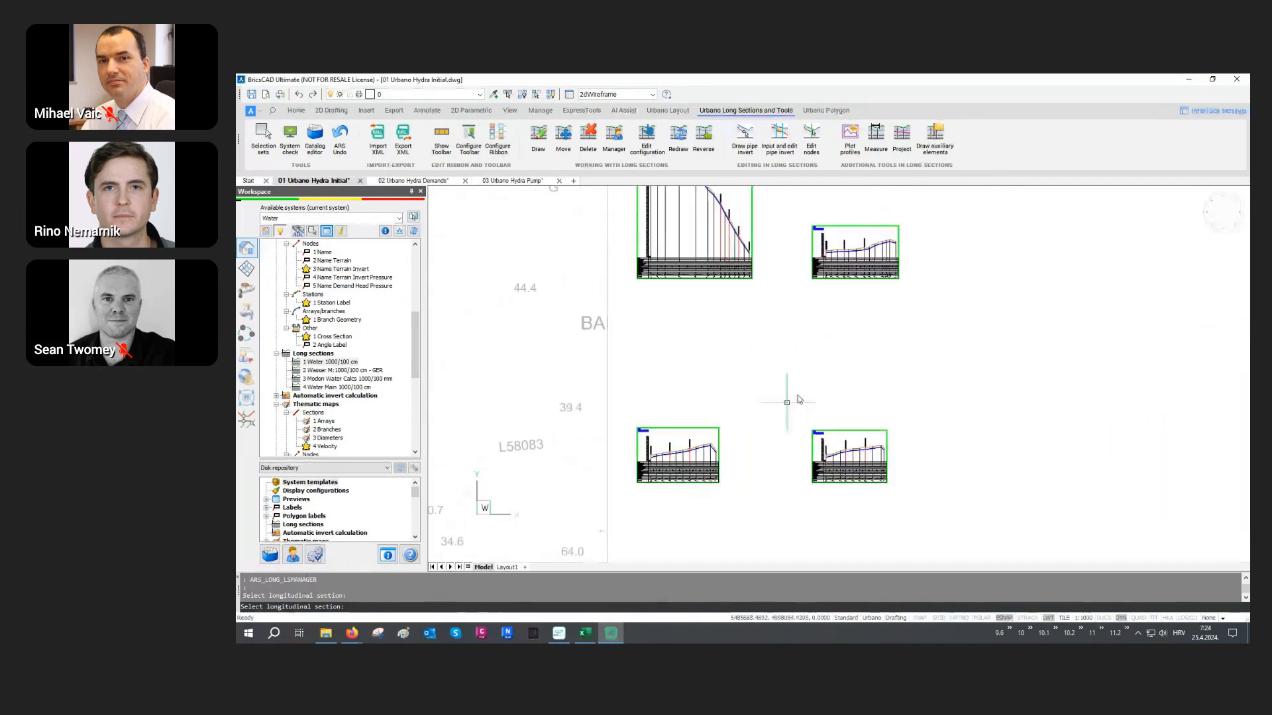
scroll(798, 399, "up", 5)
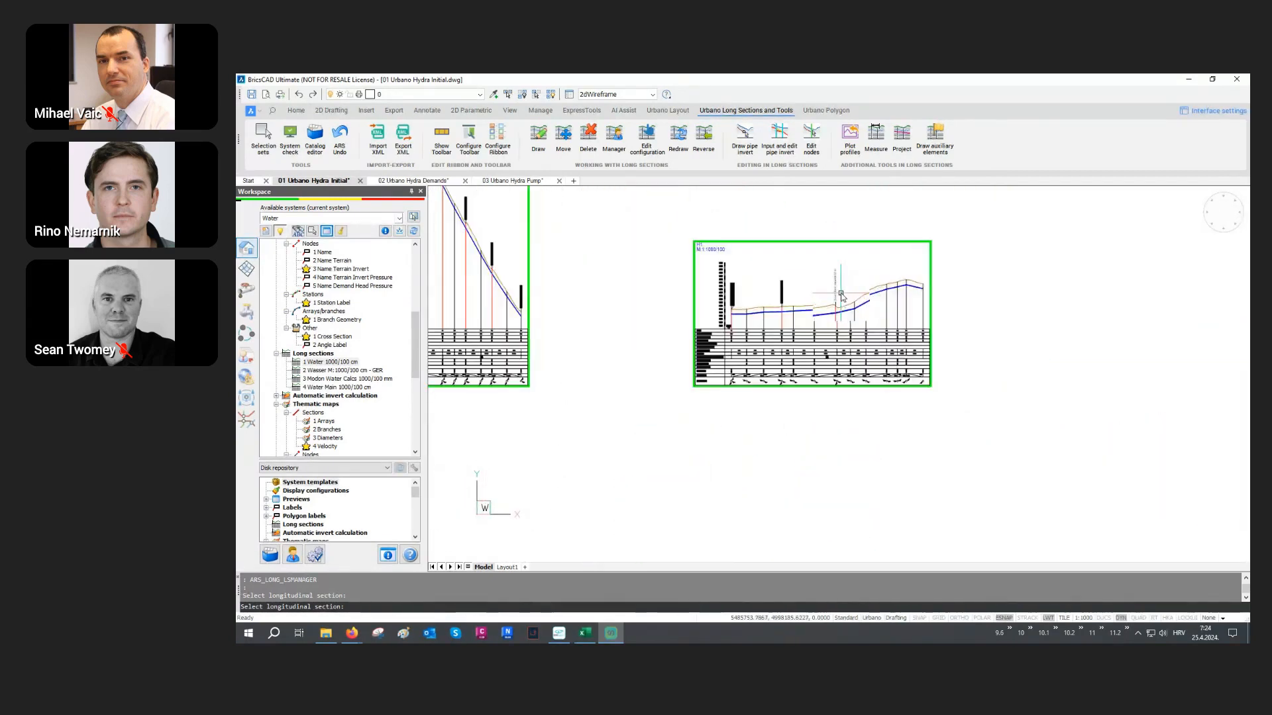
scroll(841, 294, "up", 3)
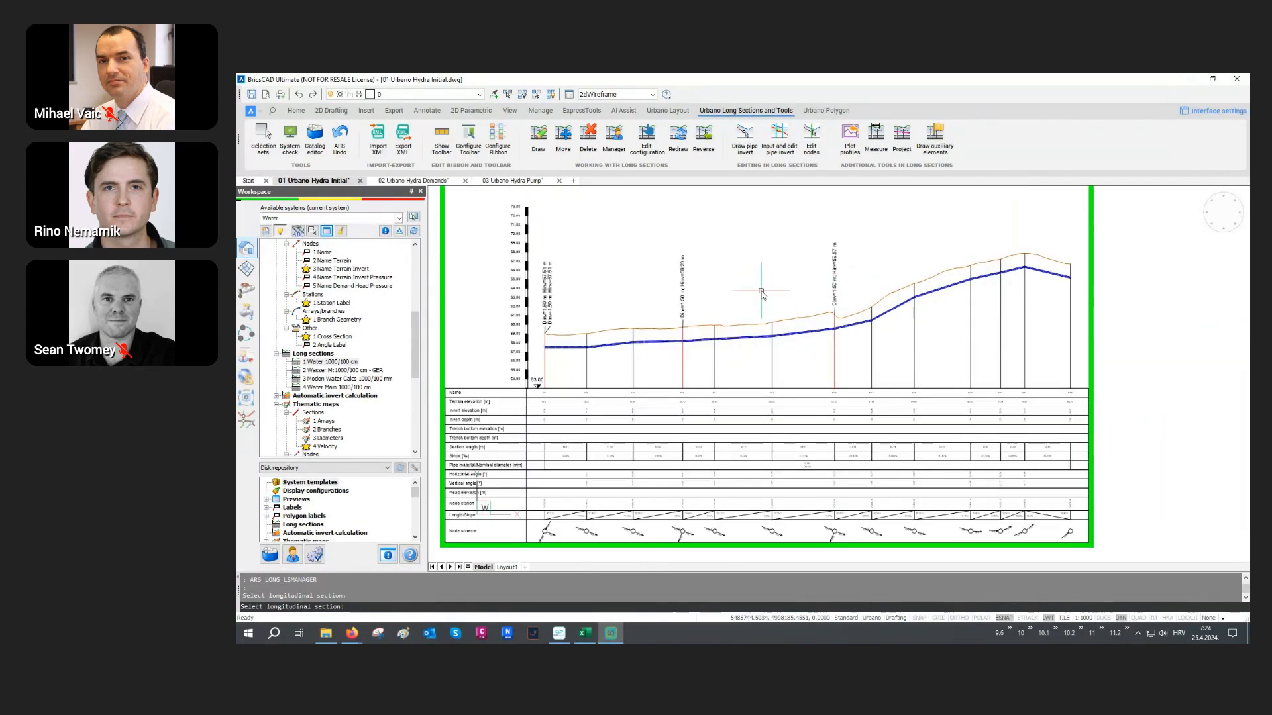
middle_click_drag(761, 291, 765, 308)
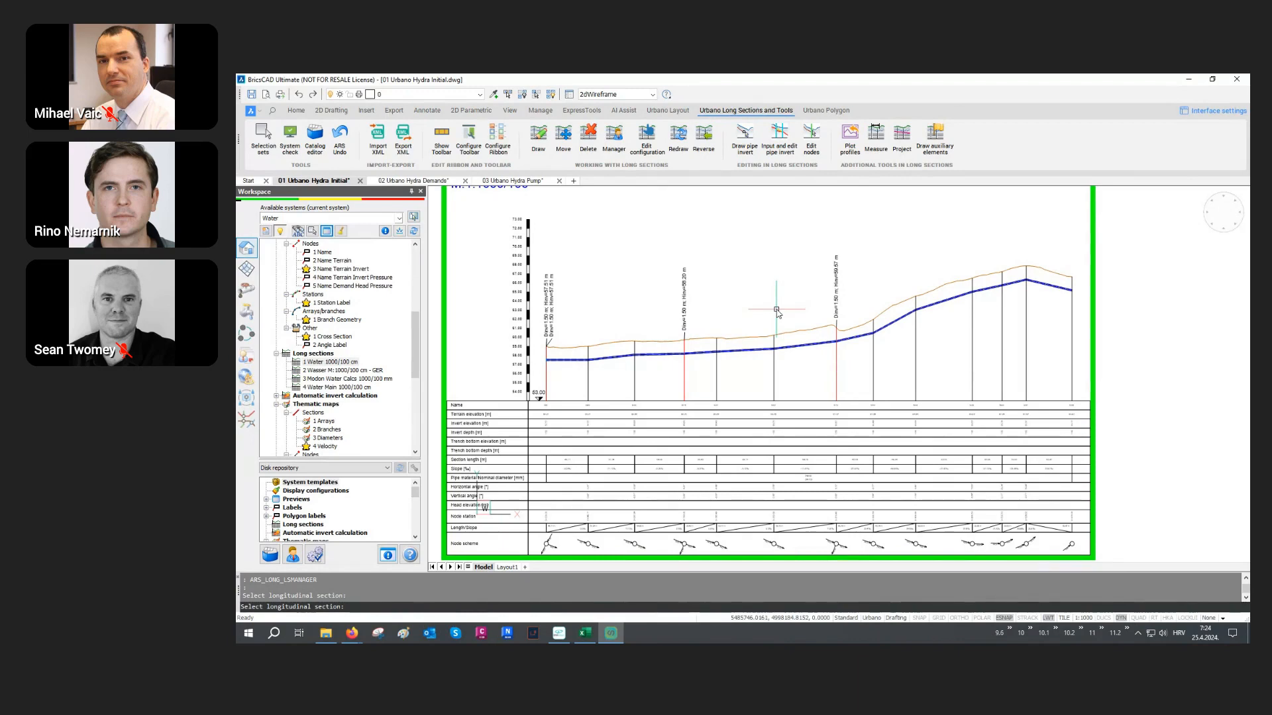
Draw terrain parallels as auxiliary elements on all longitudinal sections, with line 1 at offset -1.0000 and line 2 at -3.0000.
left_click(936, 140)
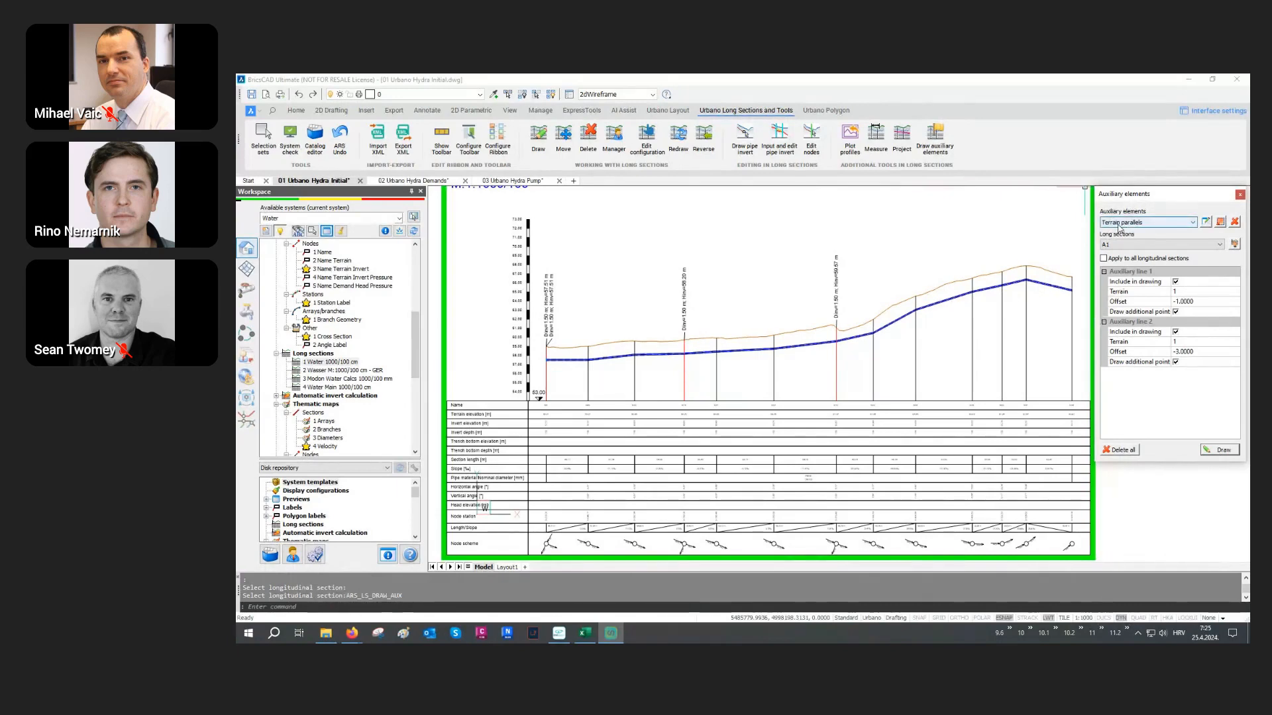
left_click(1104, 259)
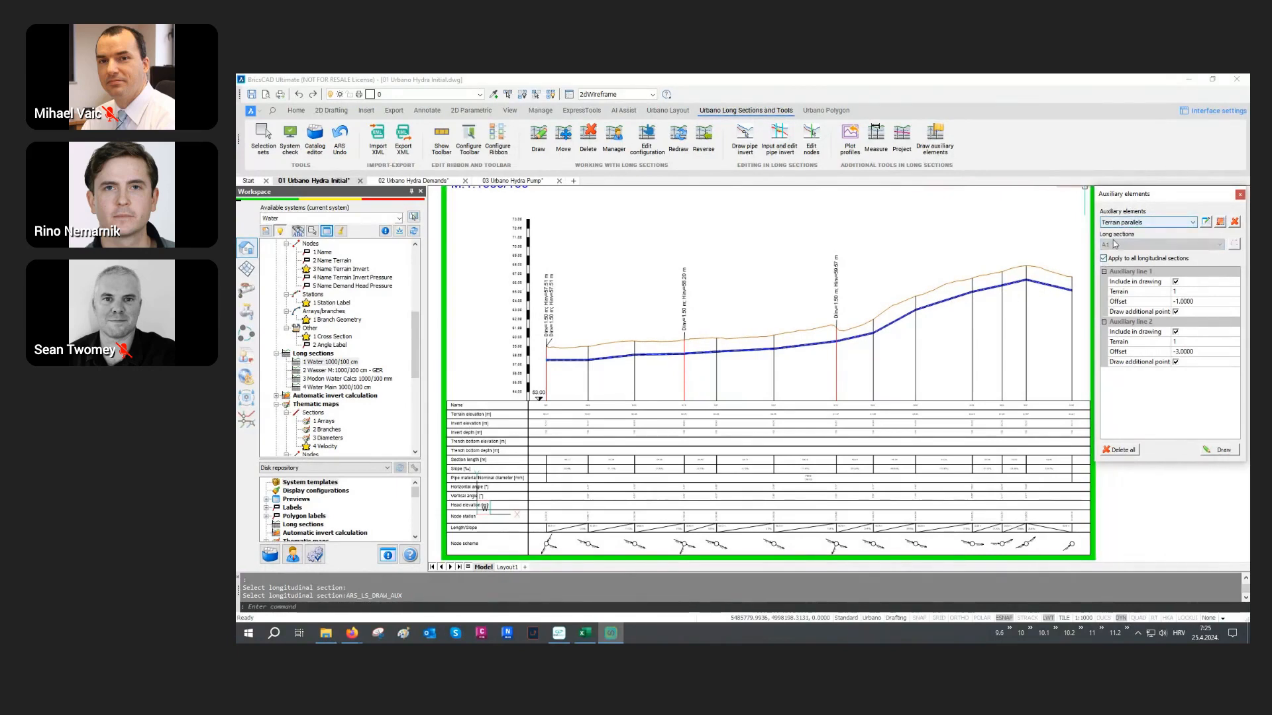
left_click(1132, 303)
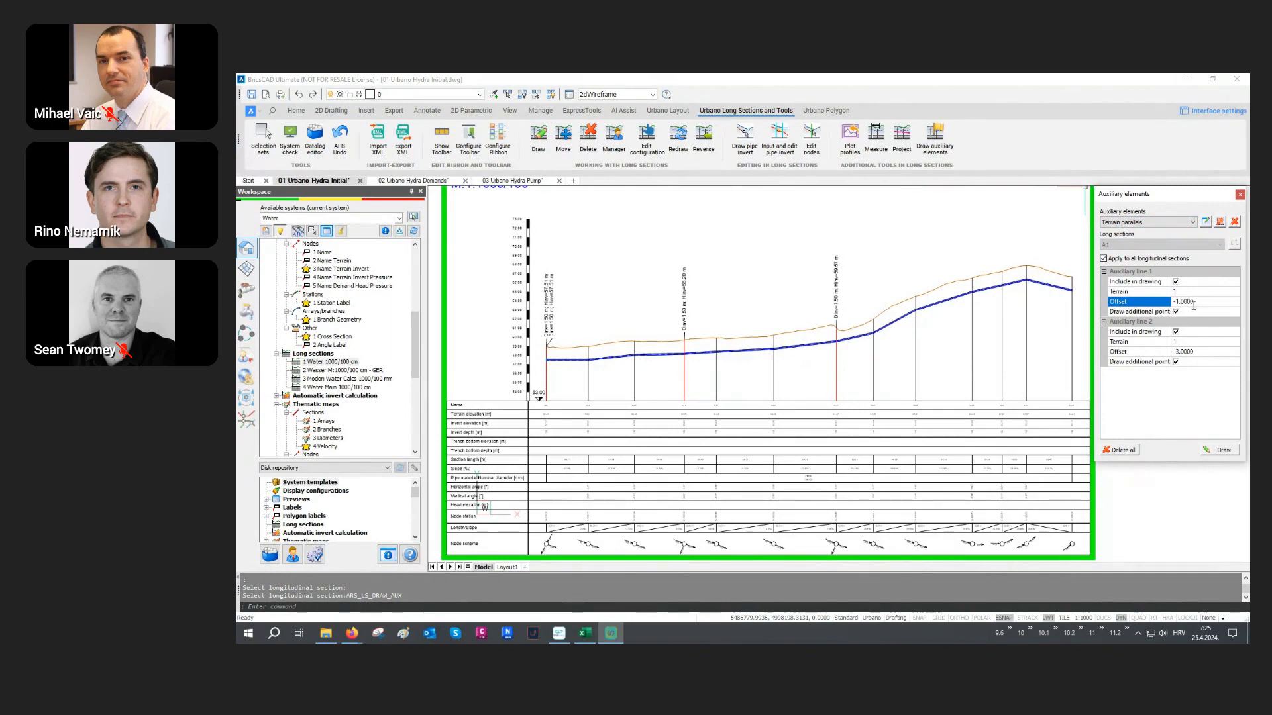
left_click(1130, 352)
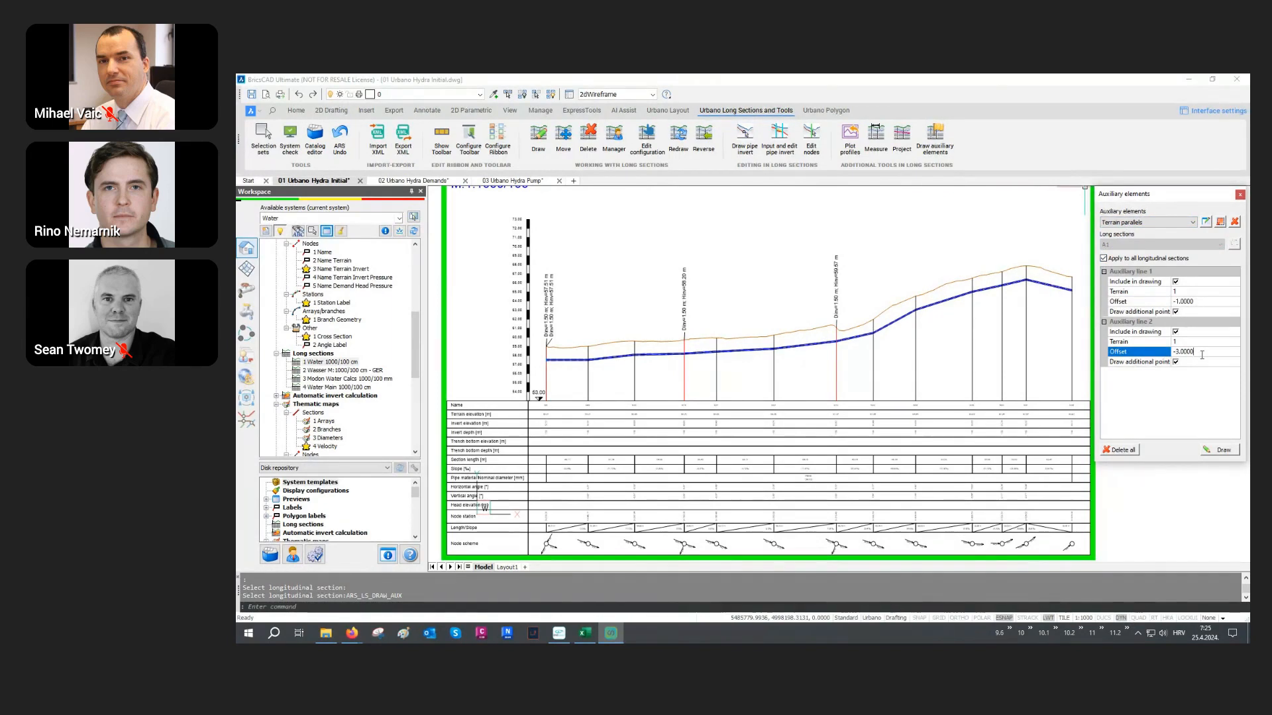
left_click(1218, 452)
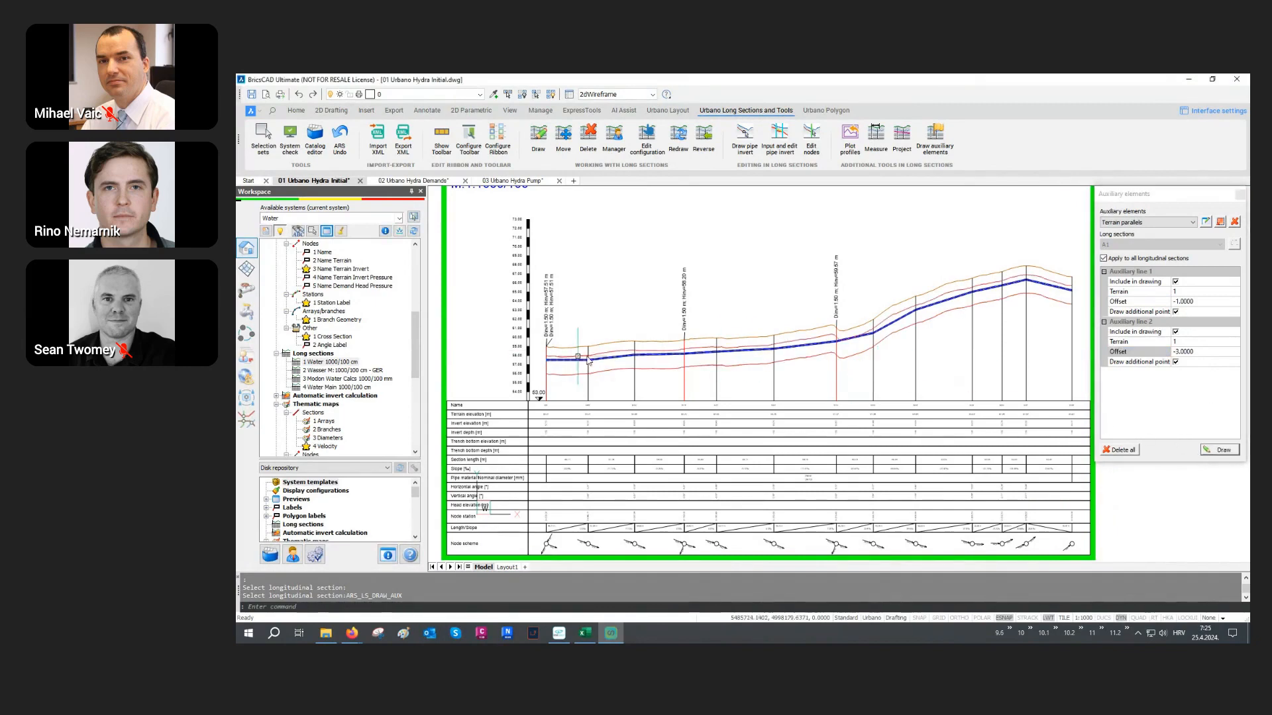
Examine the terrain parallels against the pipe line in the H3 profile and around node N15 in the profile above it.
scroll(816, 286, "down", 6)
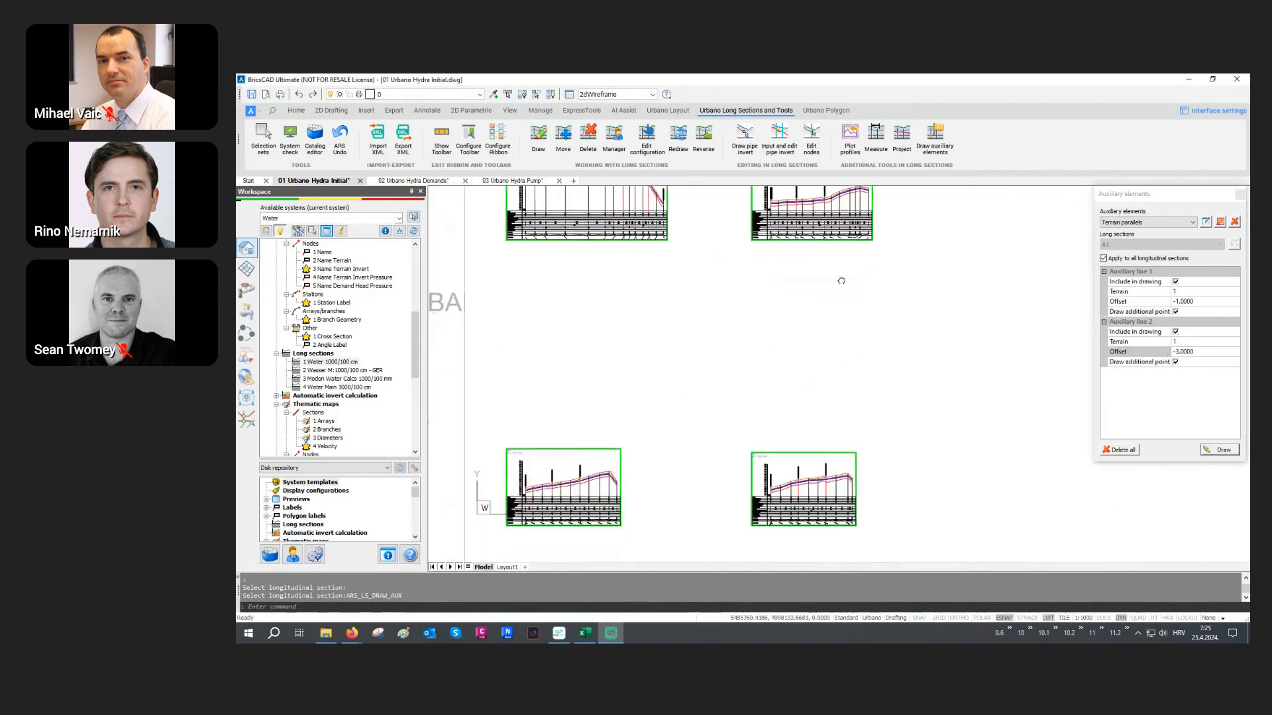
scroll(816, 431, "up", 6)
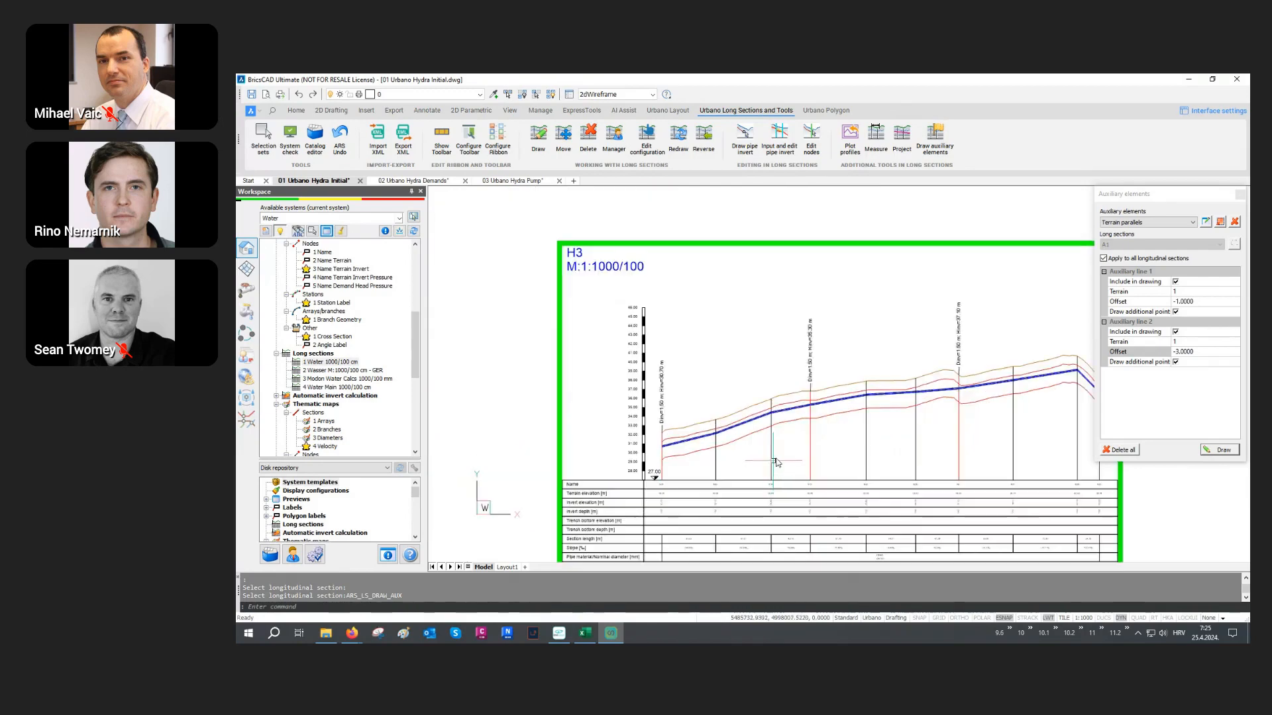
scroll(973, 411, "up", 5)
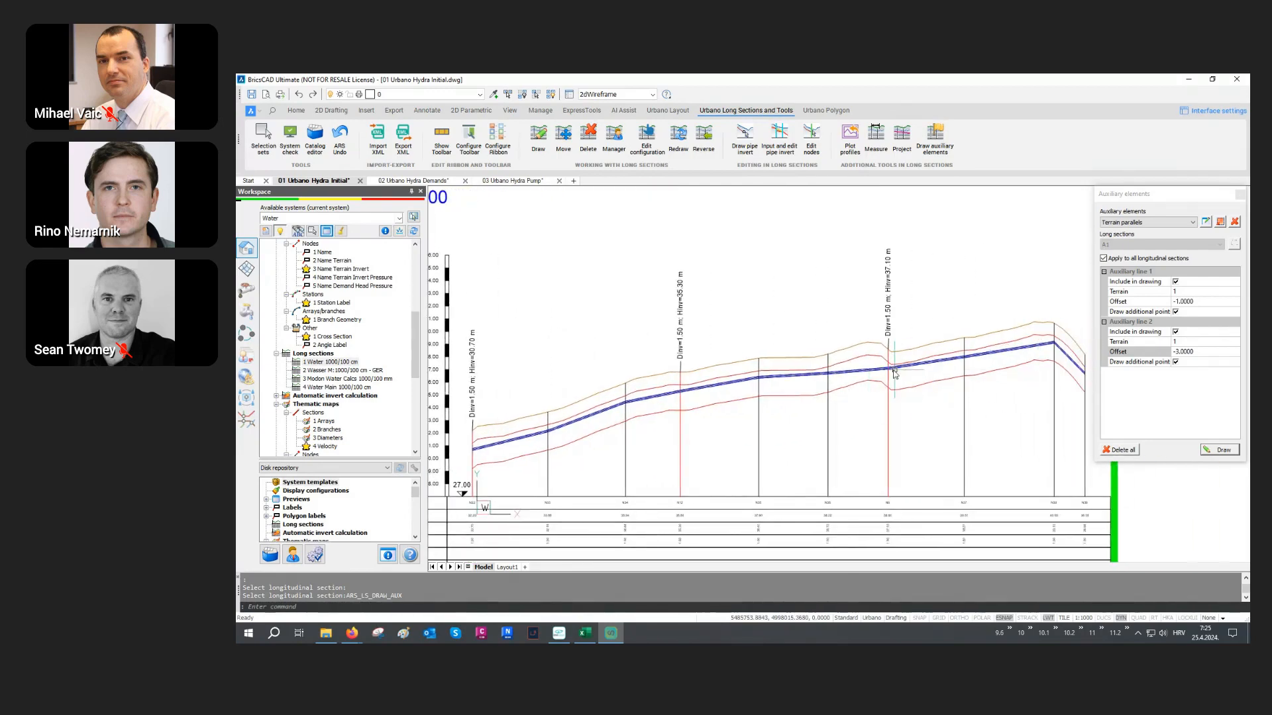
scroll(758, 421, "down", 5)
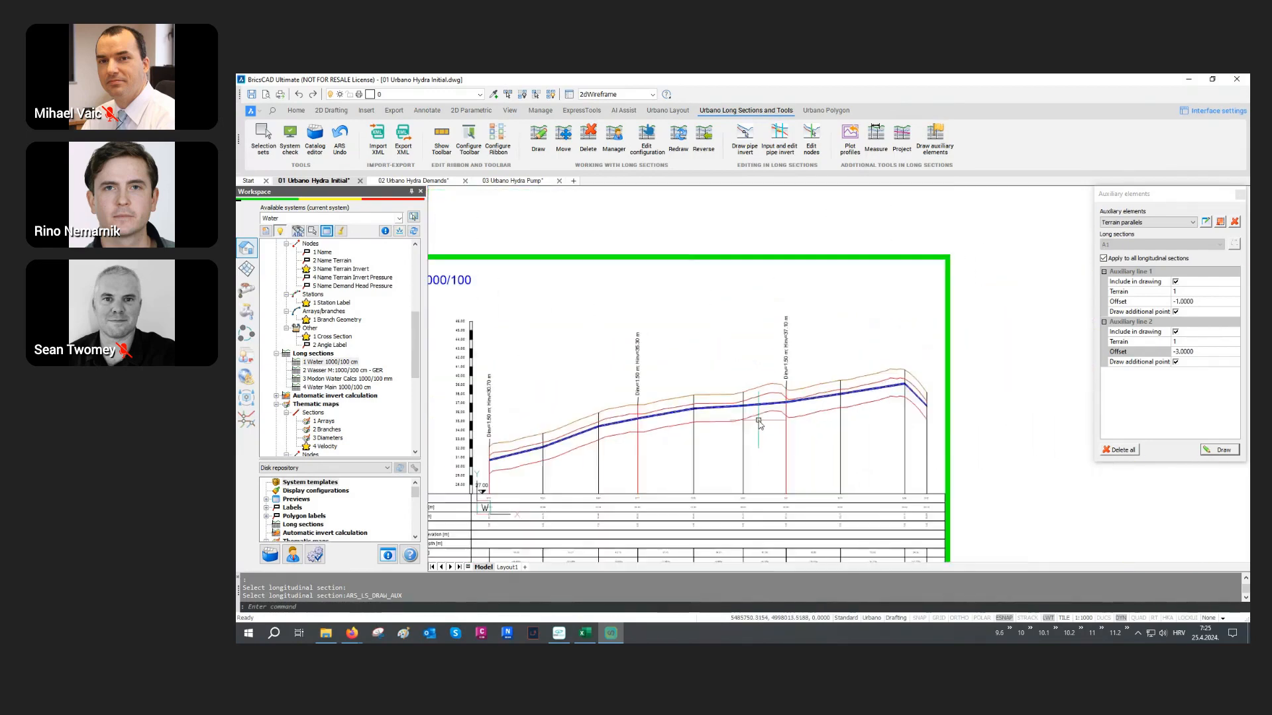
scroll(758, 421, "down", 3)
middle_click_drag(781, 281, 761, 412)
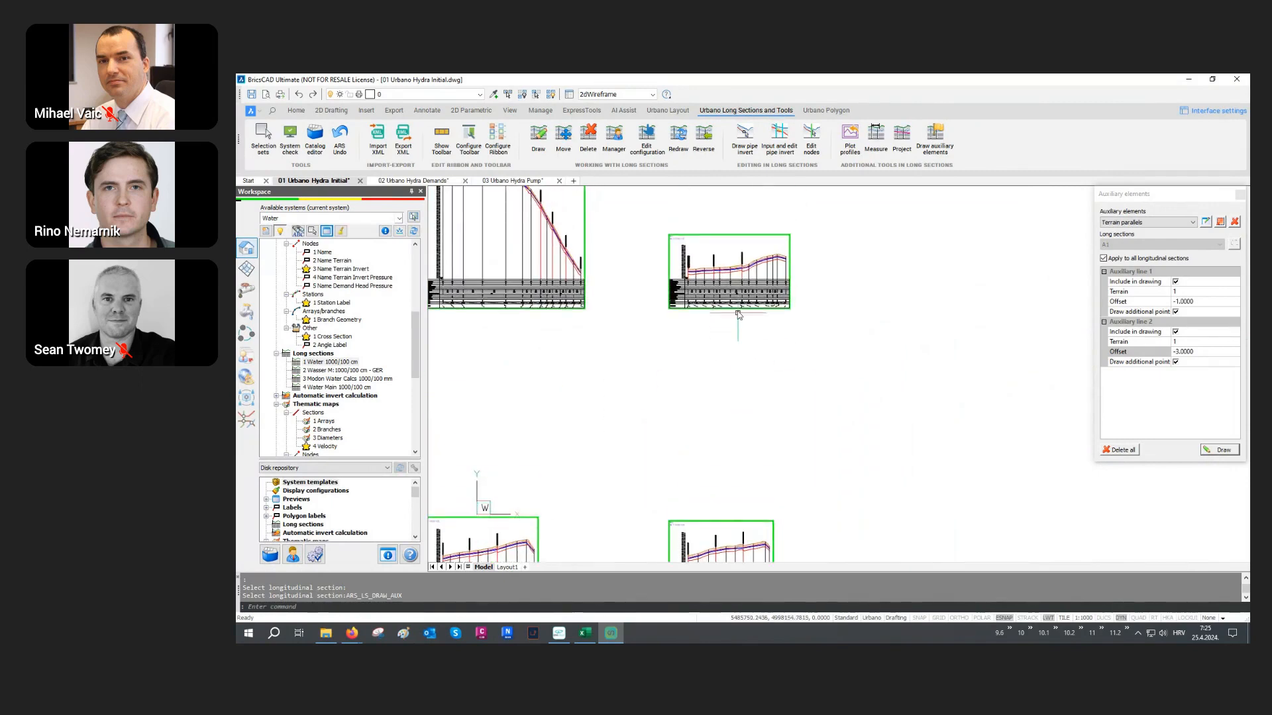
scroll(743, 259, "up", 1)
scroll(743, 259, "up", 5)
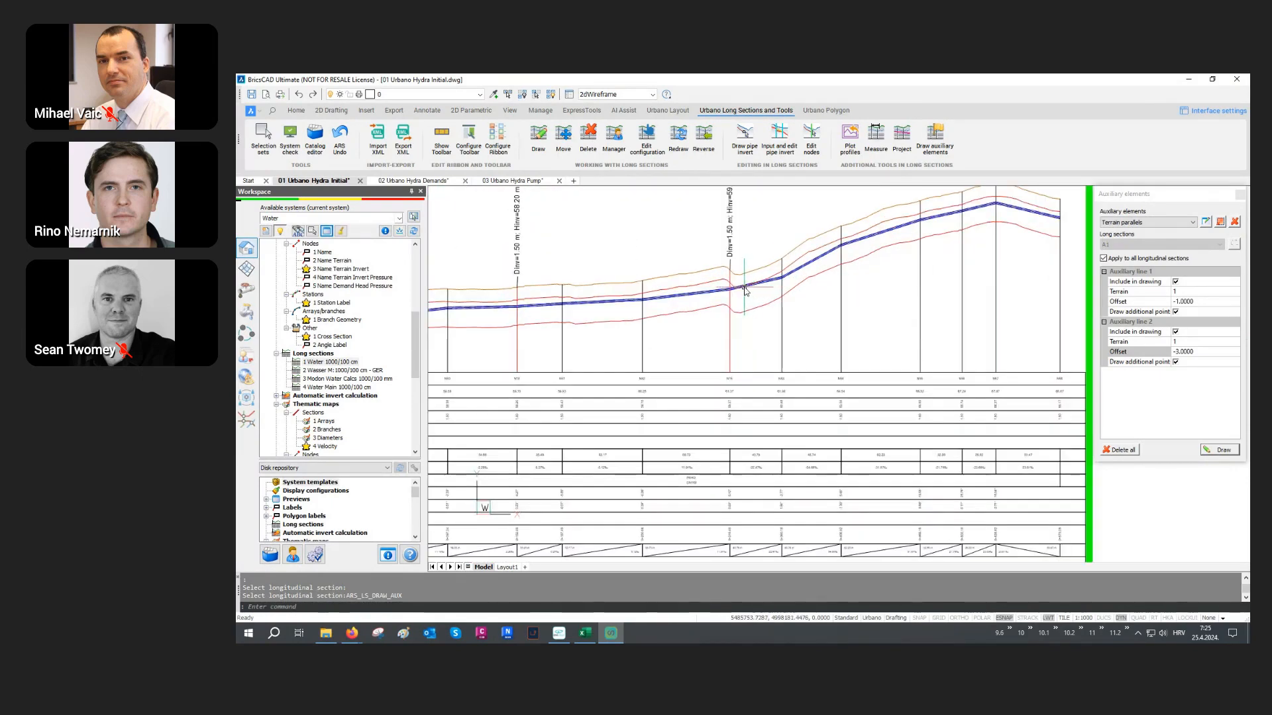
scroll(745, 290, "up", 2)
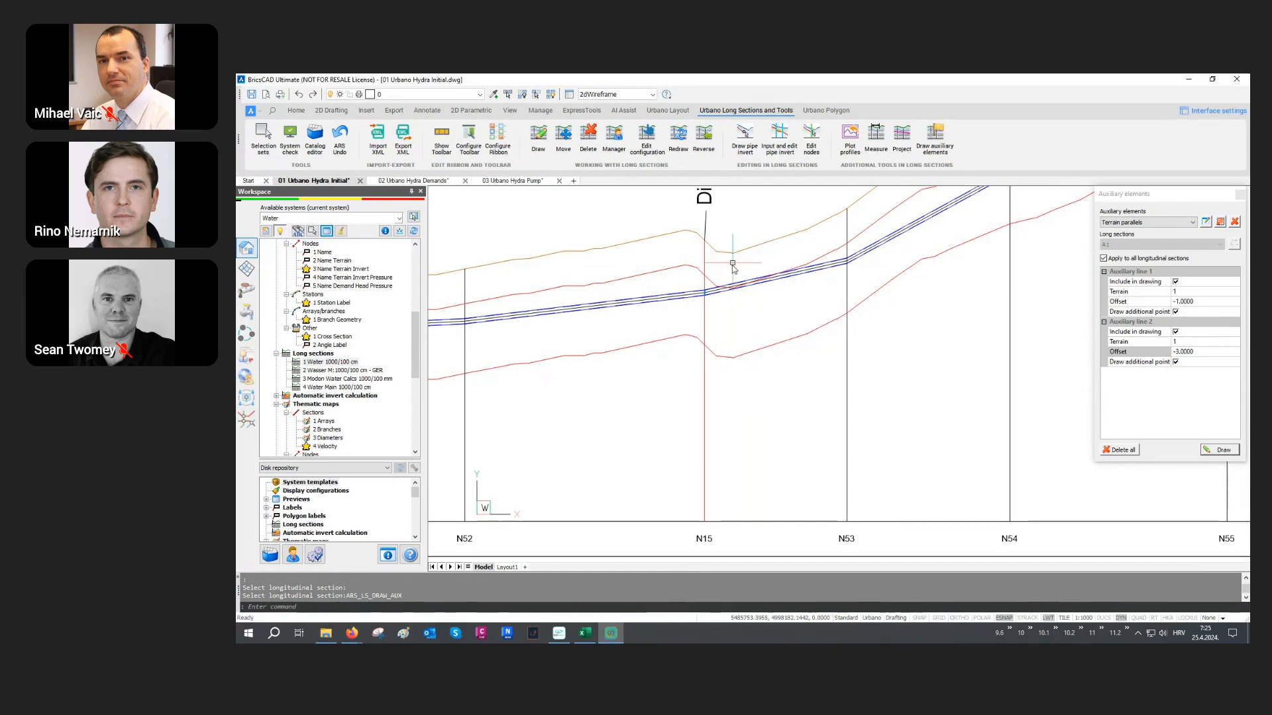
scroll(798, 305, "down", 2)
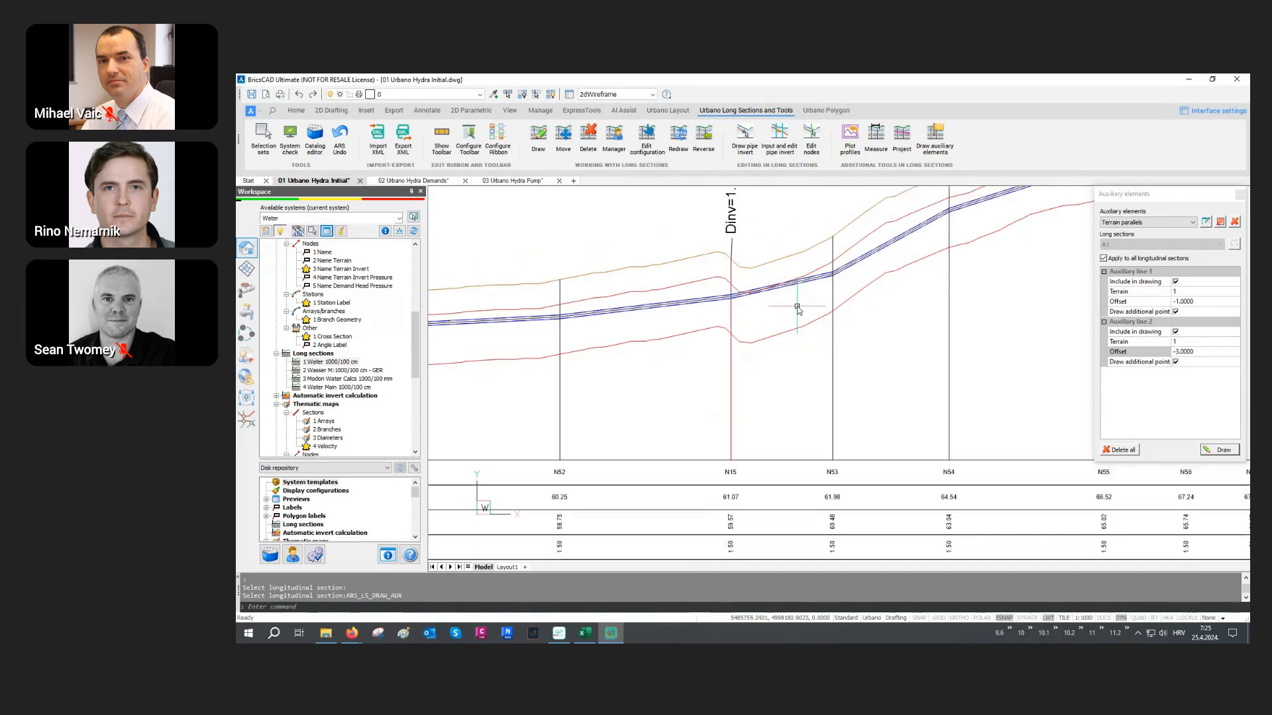
scroll(799, 308, "down", 3)
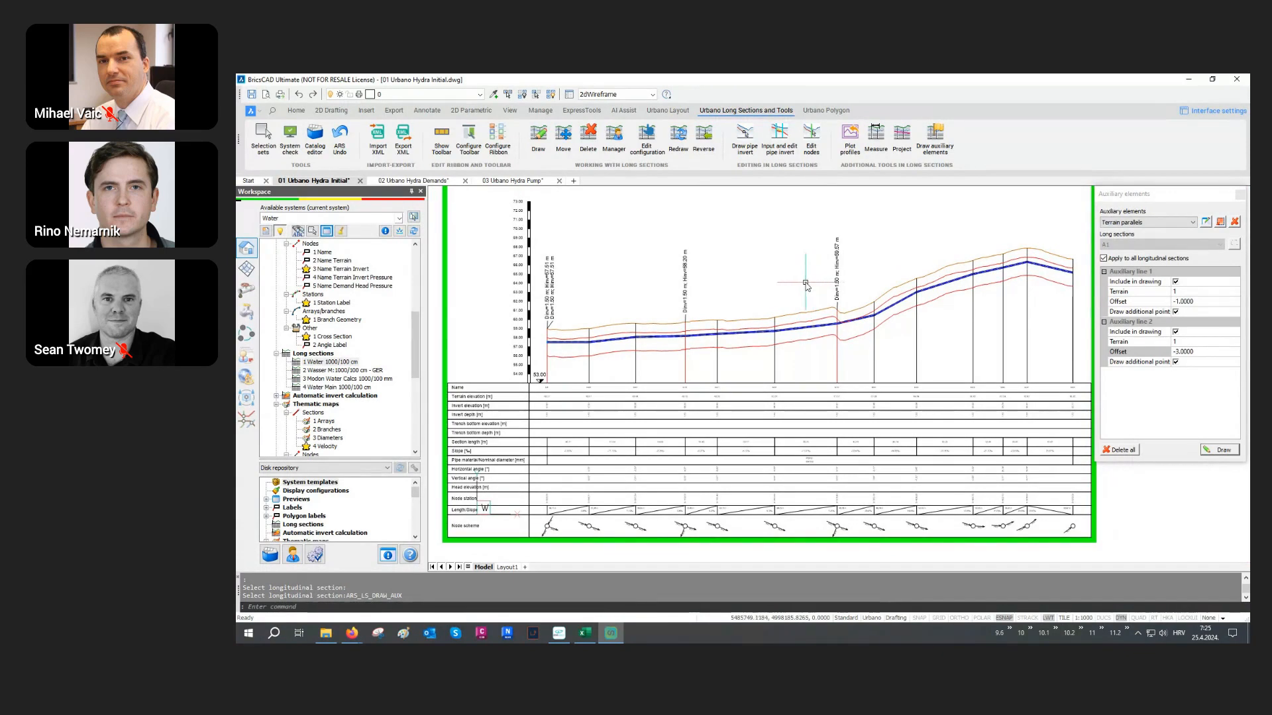
Show the preview table with the array geometry alongside the longitudinal section containing node N15.
left_click(325, 232)
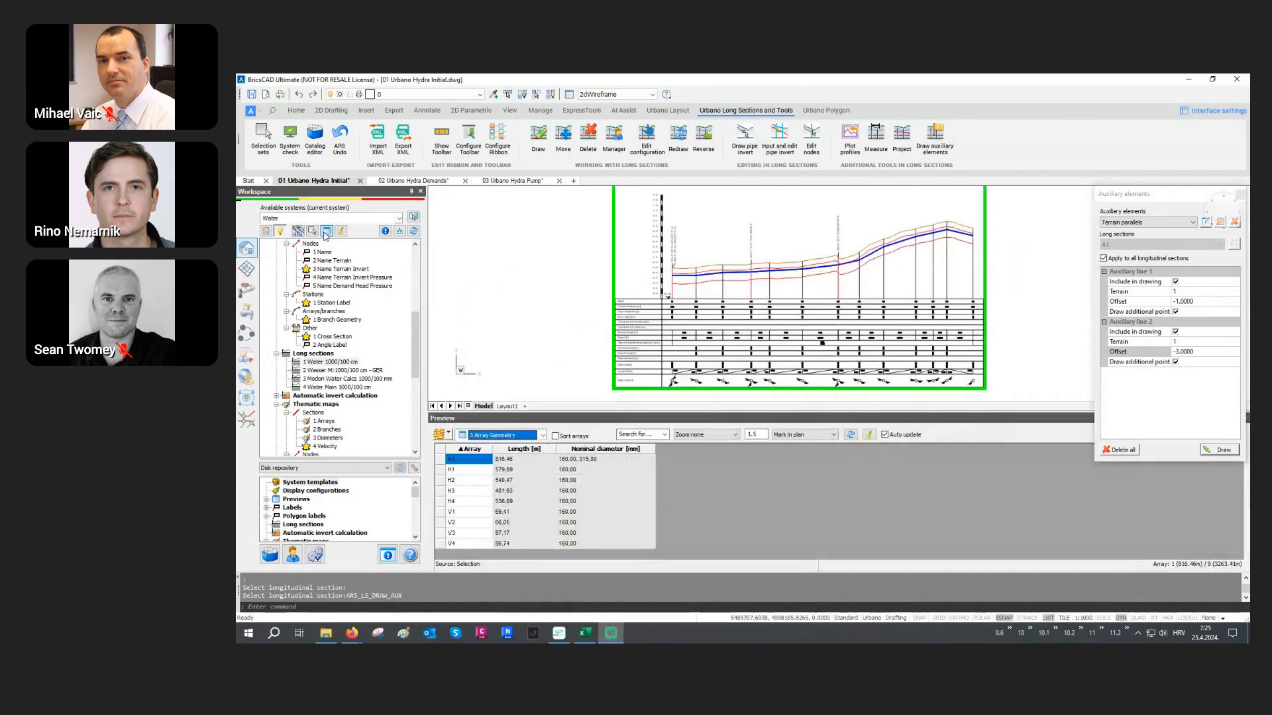
scroll(791, 297, "up", 3)
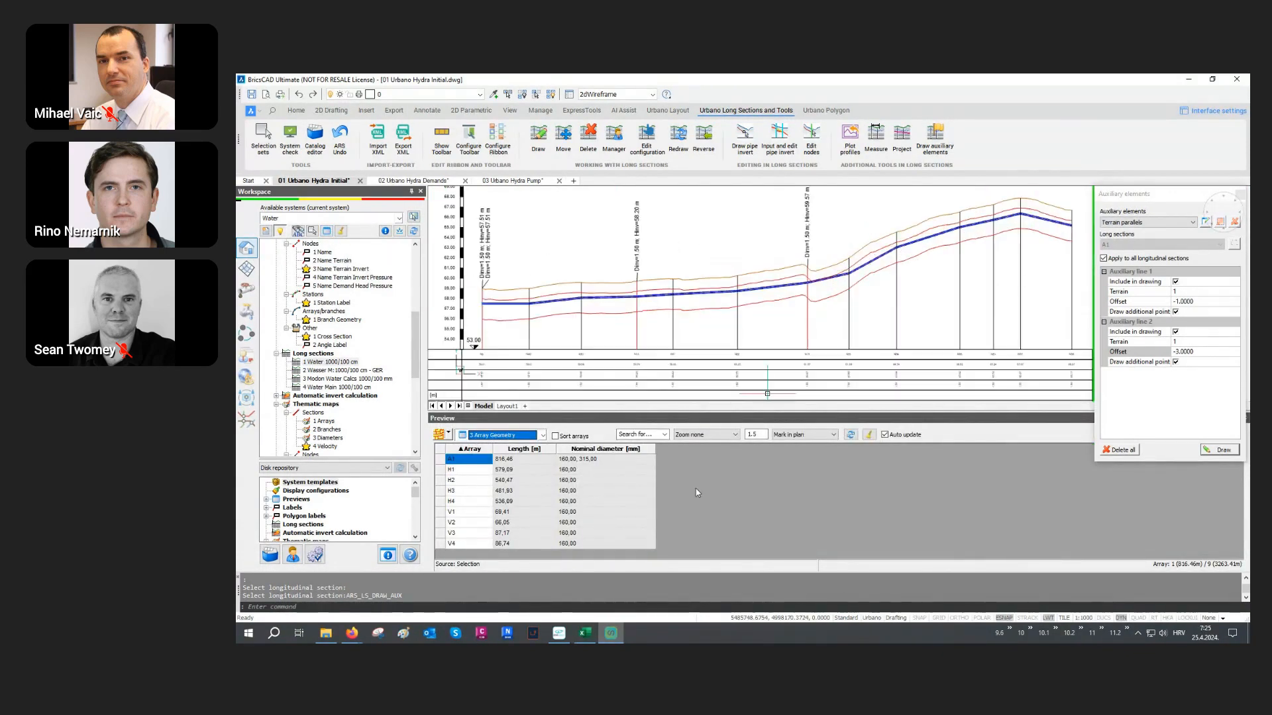
Show the 1 Section Geometry table in the preview, limited to the sections of long section H1.
left_click(497, 435)
left_click(501, 464)
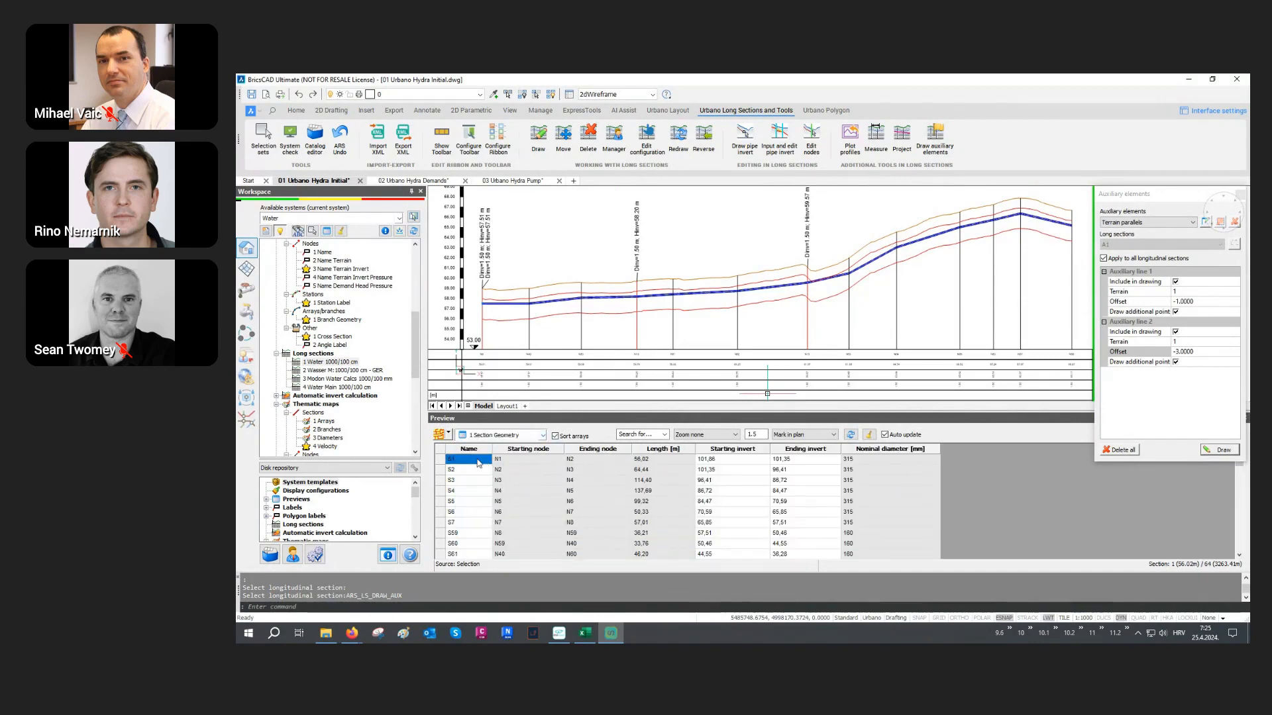
left_click(449, 435)
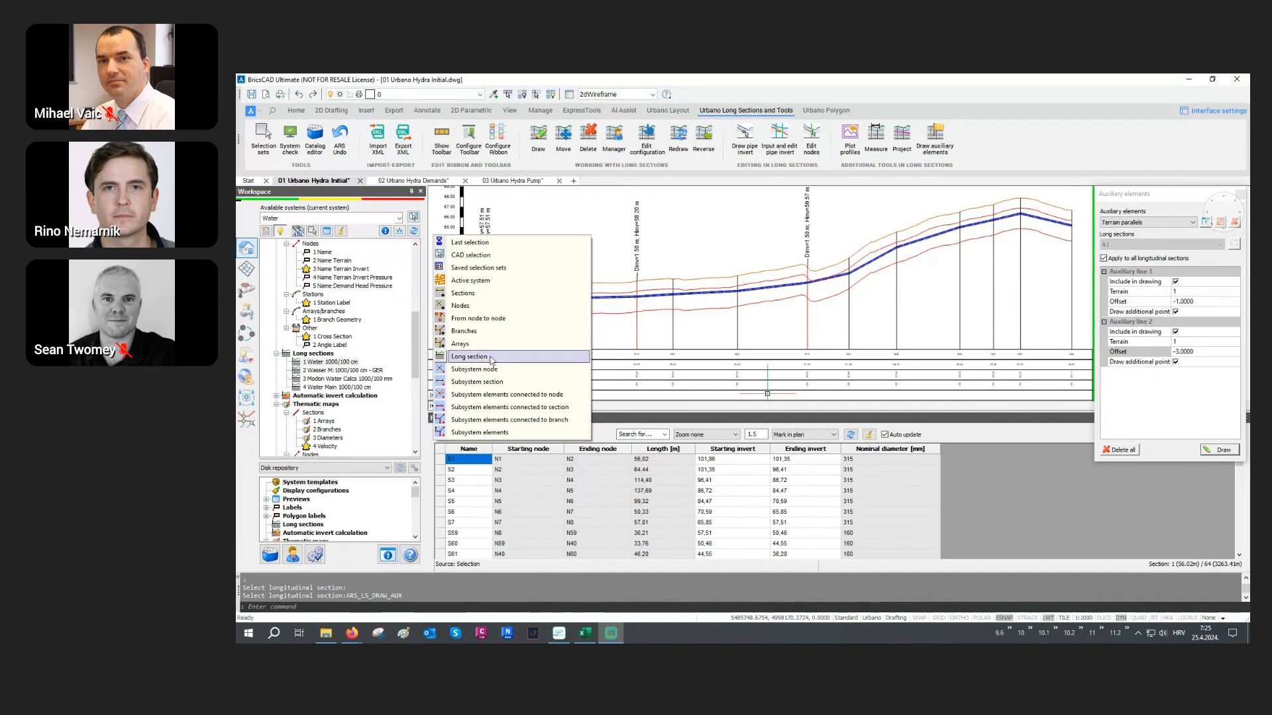
left_click(576, 356)
left_click(737, 289)
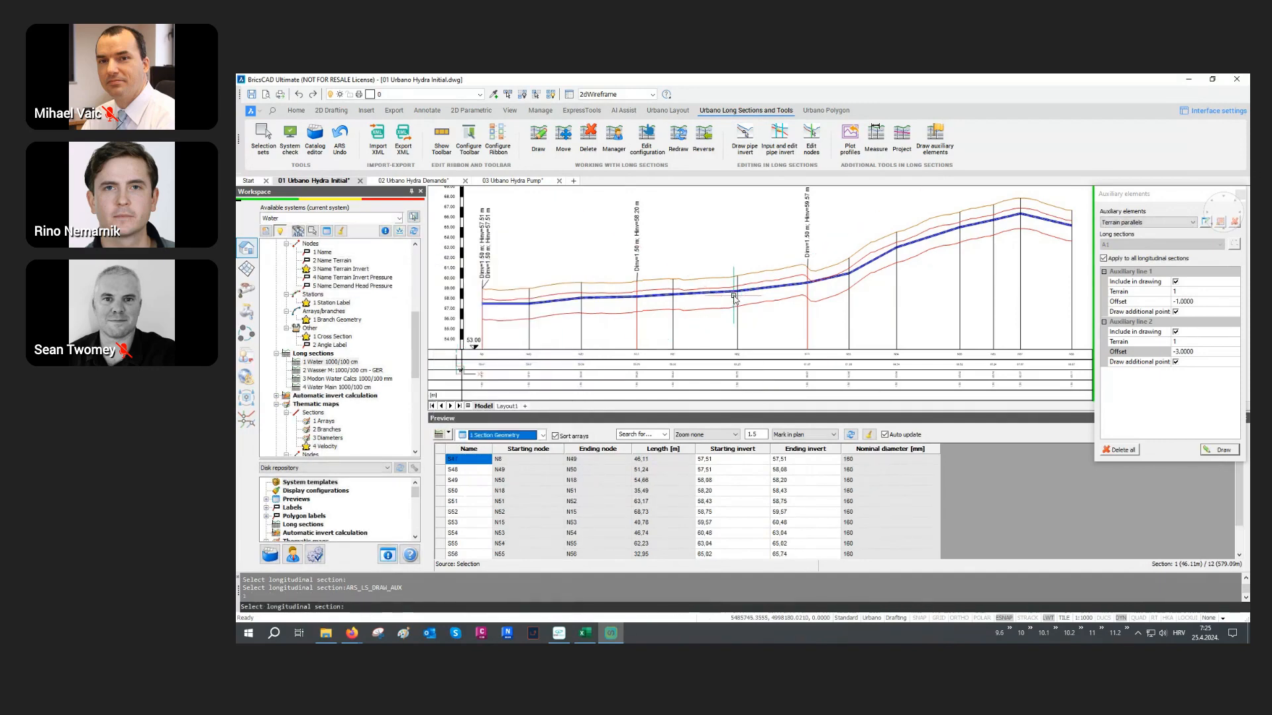
Inspect the starting and ending inverts of the H1 sections in the geometry table.
left_click(739, 462)
key("Tab")
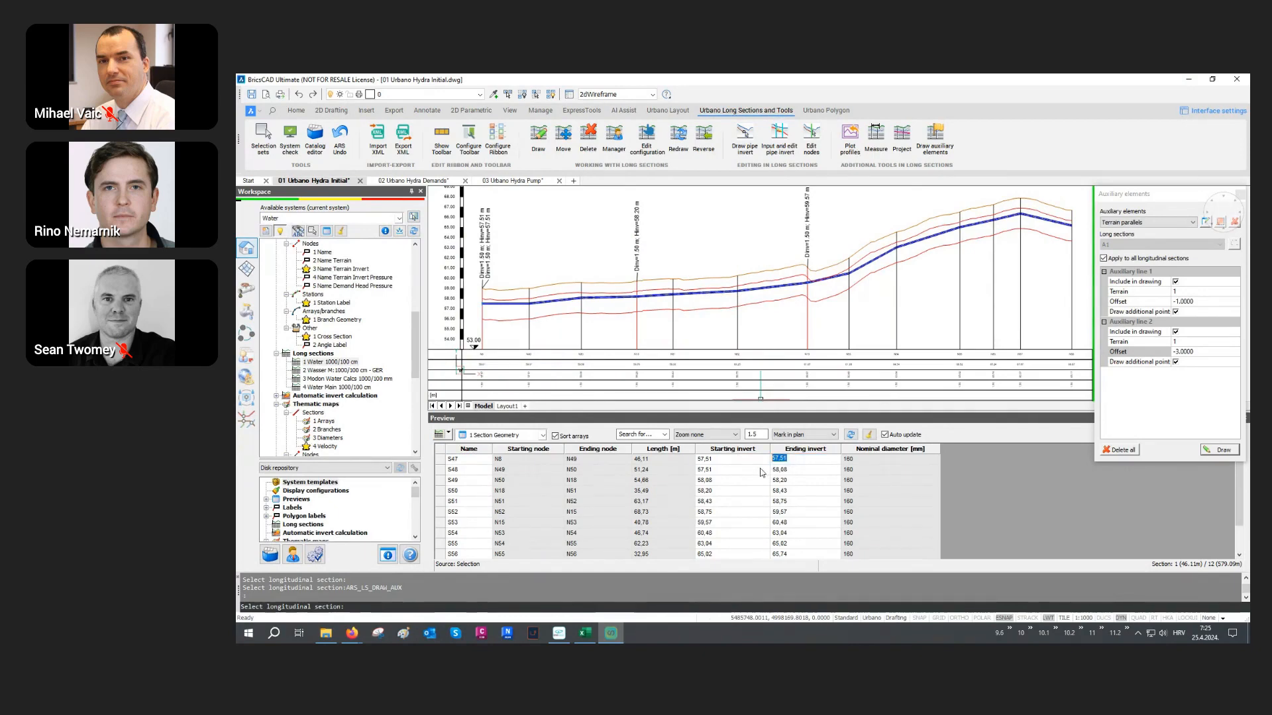
left_click(762, 479)
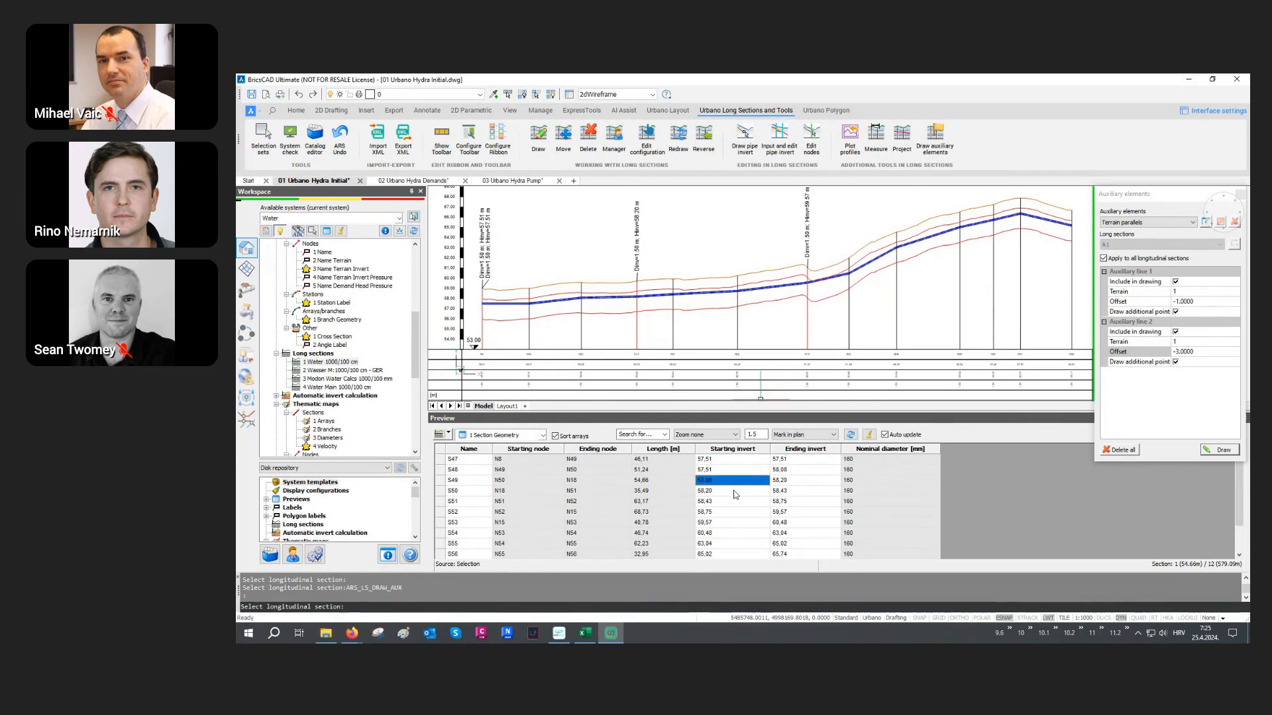
left_click(735, 495)
key("Tab")
left_click(738, 460)
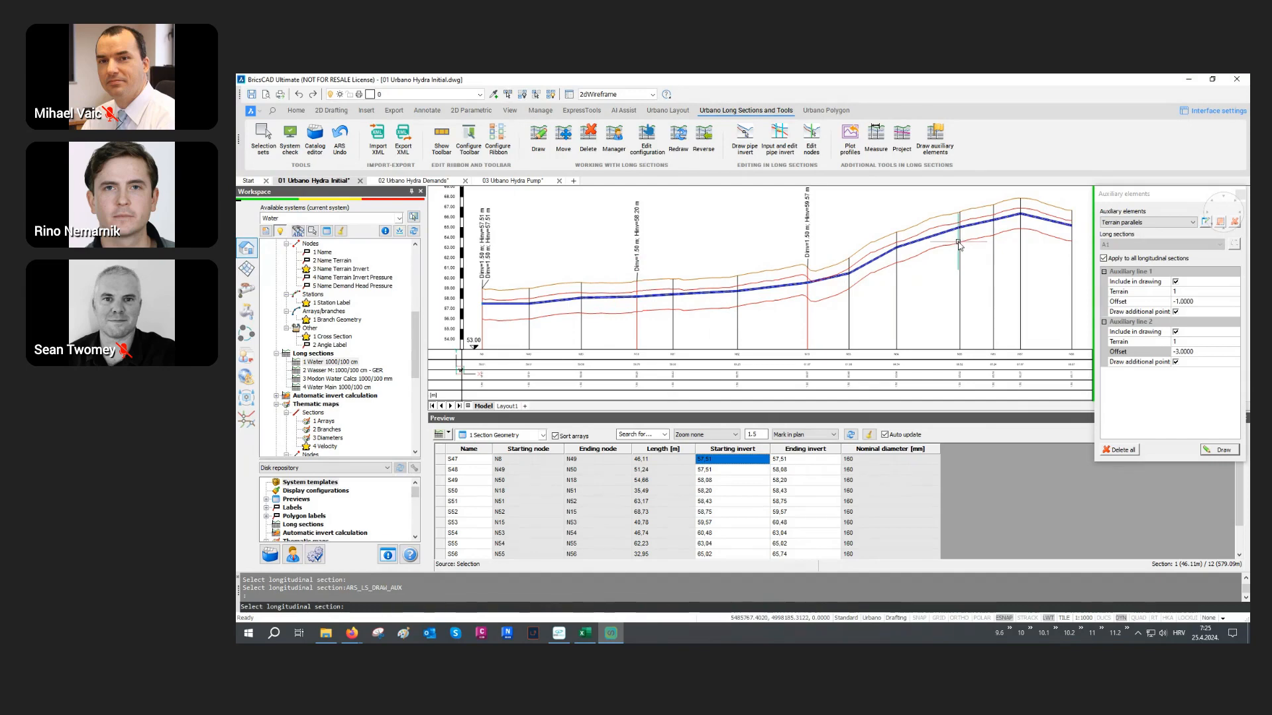
Start the input and edit pipe invert command and select the range from node N8 to node N18 on profile H1.
left_click(782, 147)
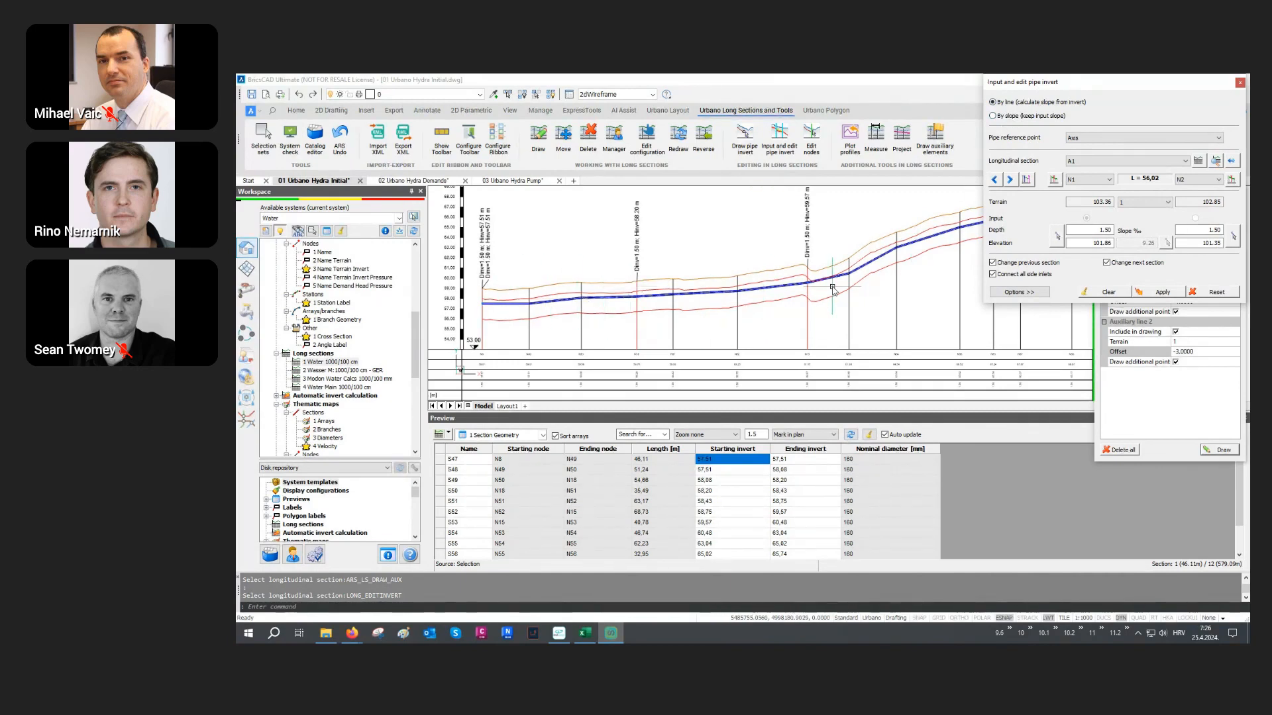
left_click(1233, 162)
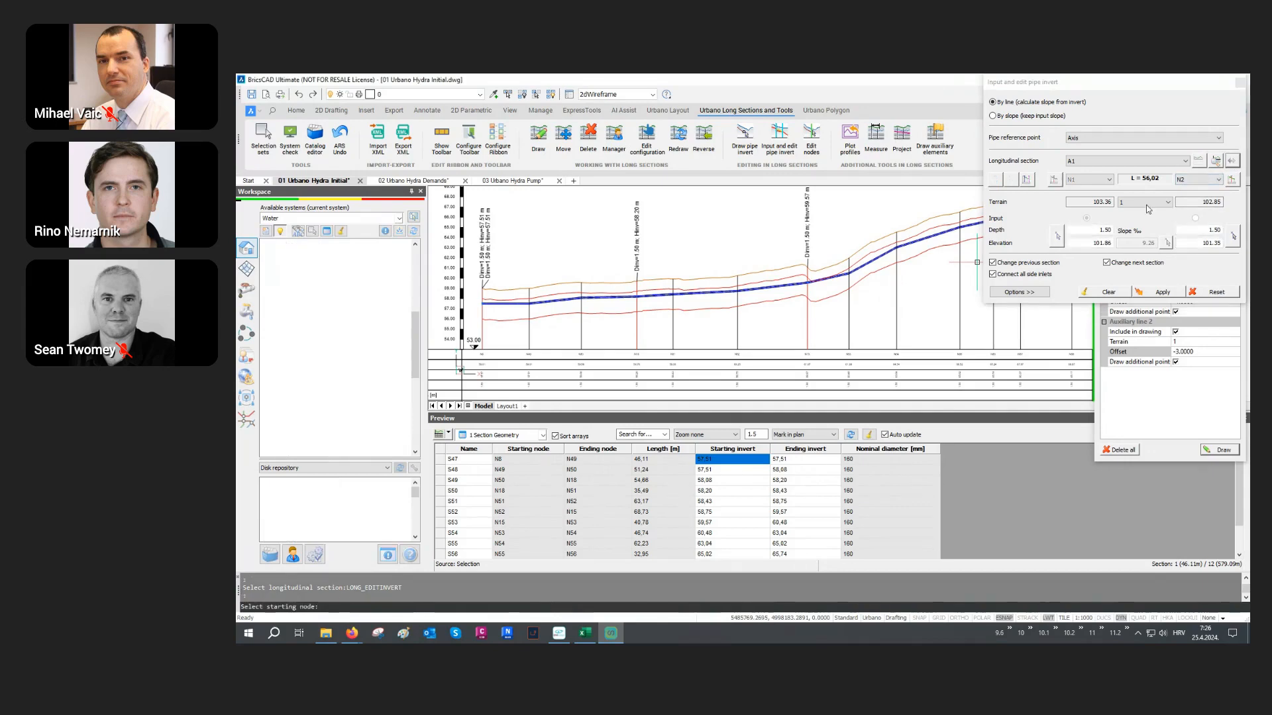
scroll(507, 265, "up", 2)
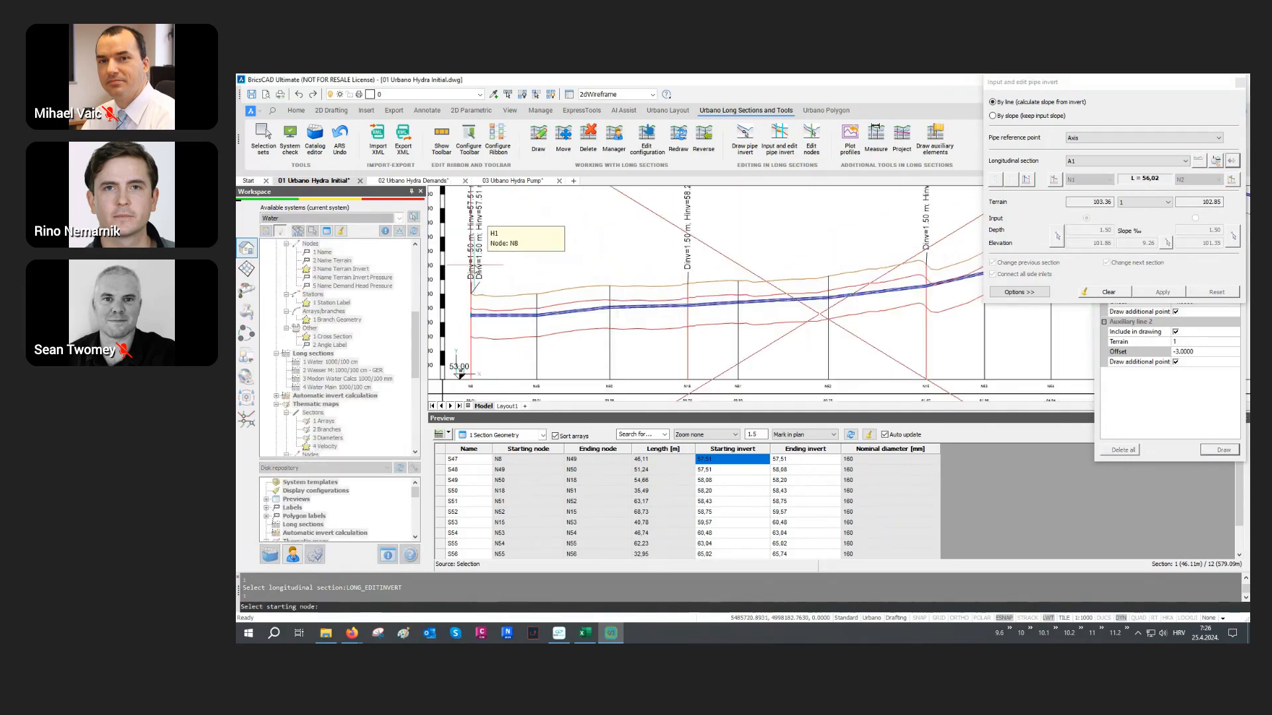
left_click(483, 269)
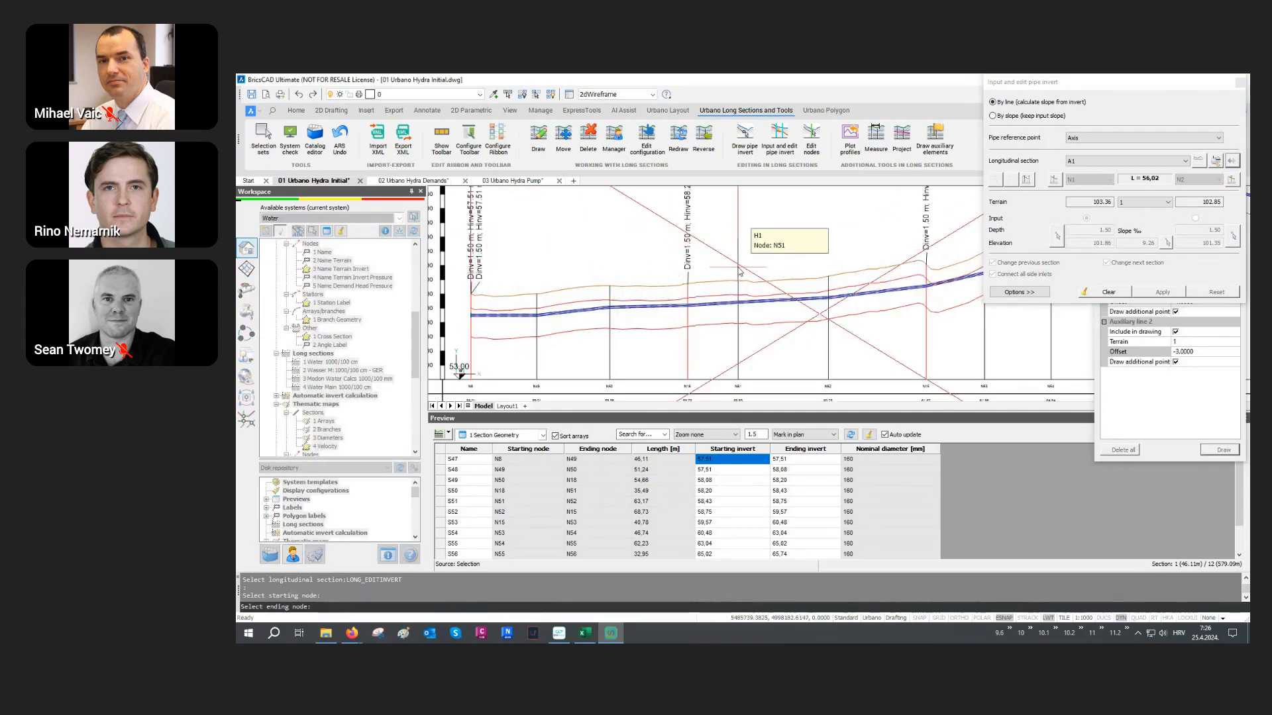
left_click(689, 272)
scroll(456, 306, "up", 3)
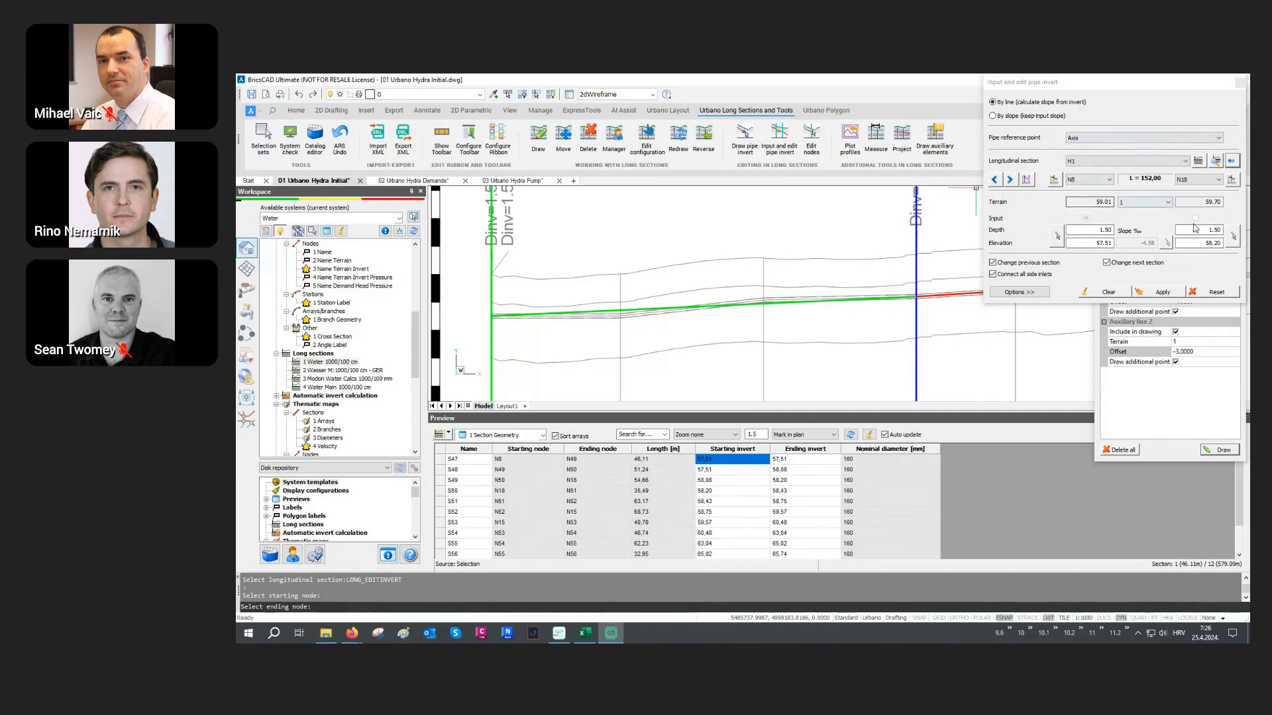
Switch the invert input to By slope (keep input slope), set the slope to -5 ‰ between N8 and N18, and apply it.
left_click(1090, 230)
left_click(1031, 116)
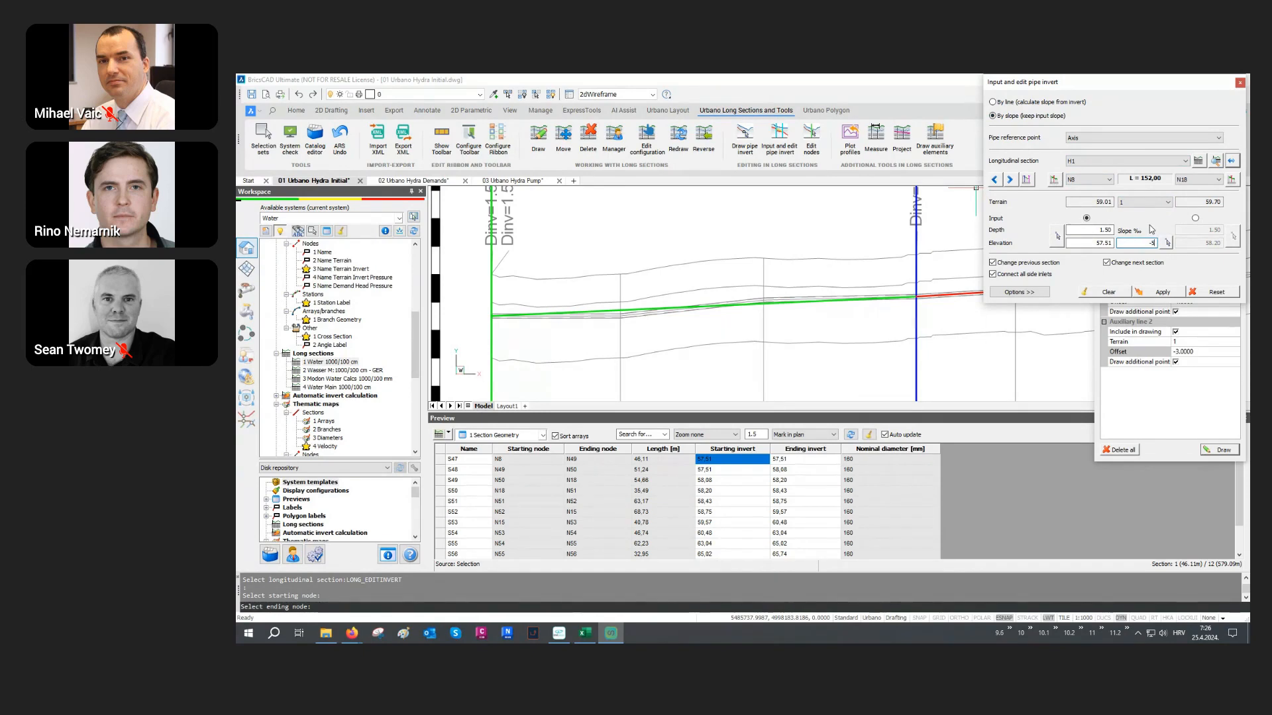
key("Return")
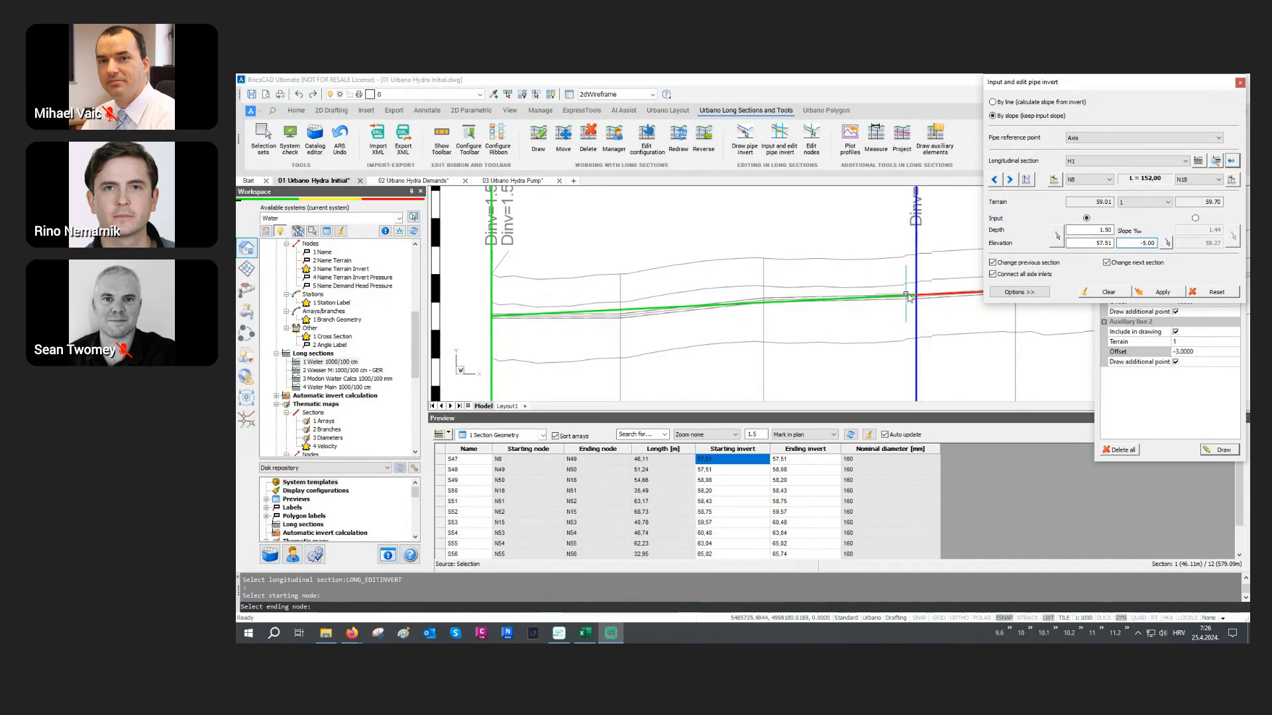
scroll(925, 297, "up", 3)
scroll(926, 296, "down", 3)
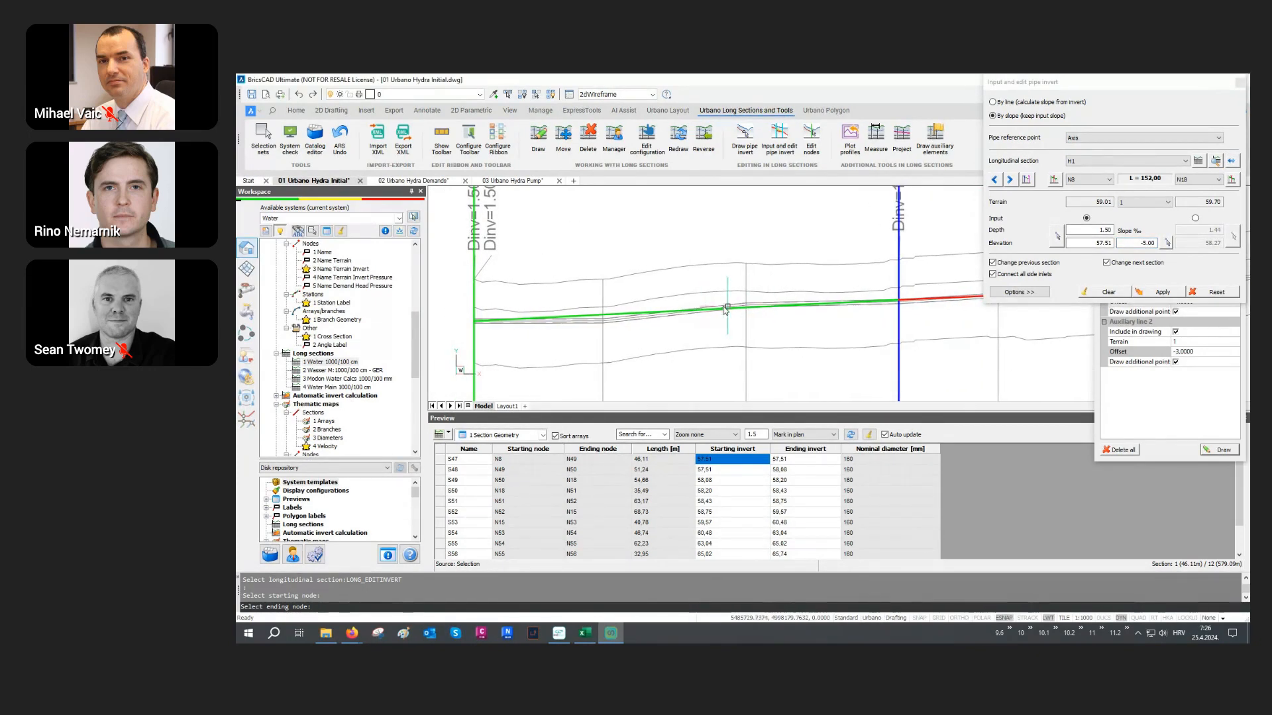
left_click(1141, 293)
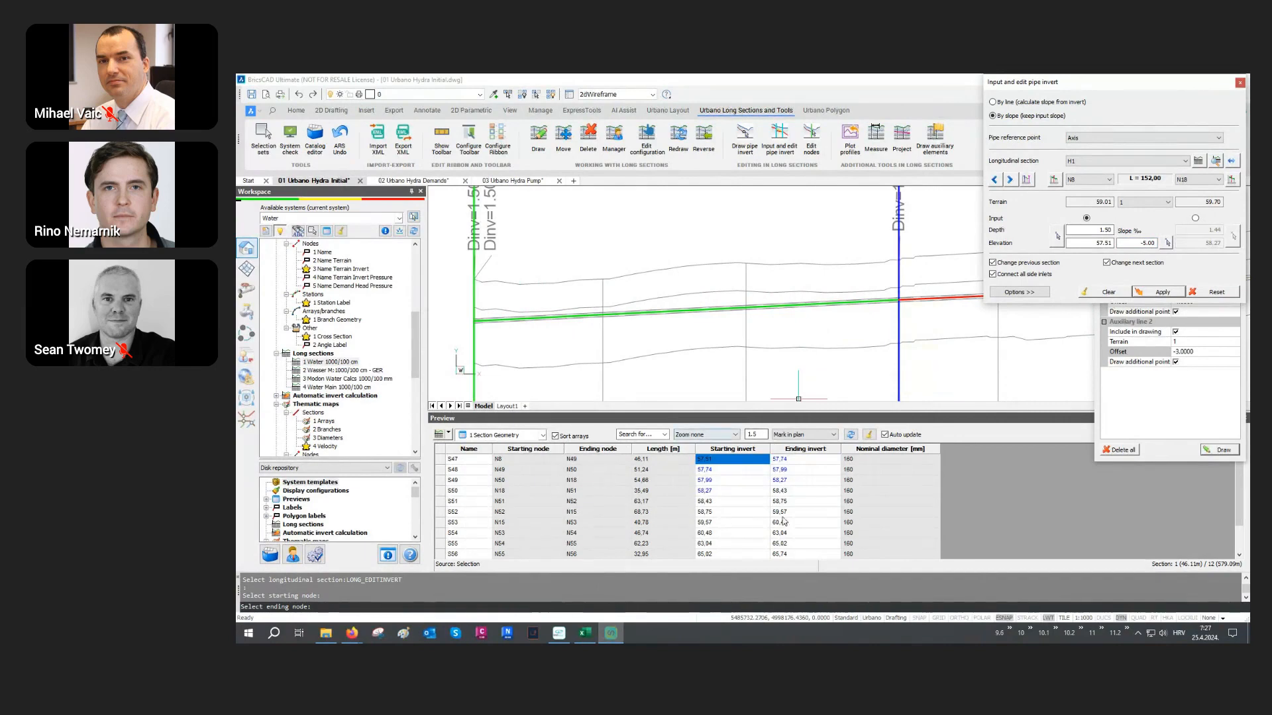
Check the pipe slopes in the data band beneath the H1 profile for the edited sections.
middle_click_drag(761, 343, 778, 237)
scroll(777, 238, "down", 1)
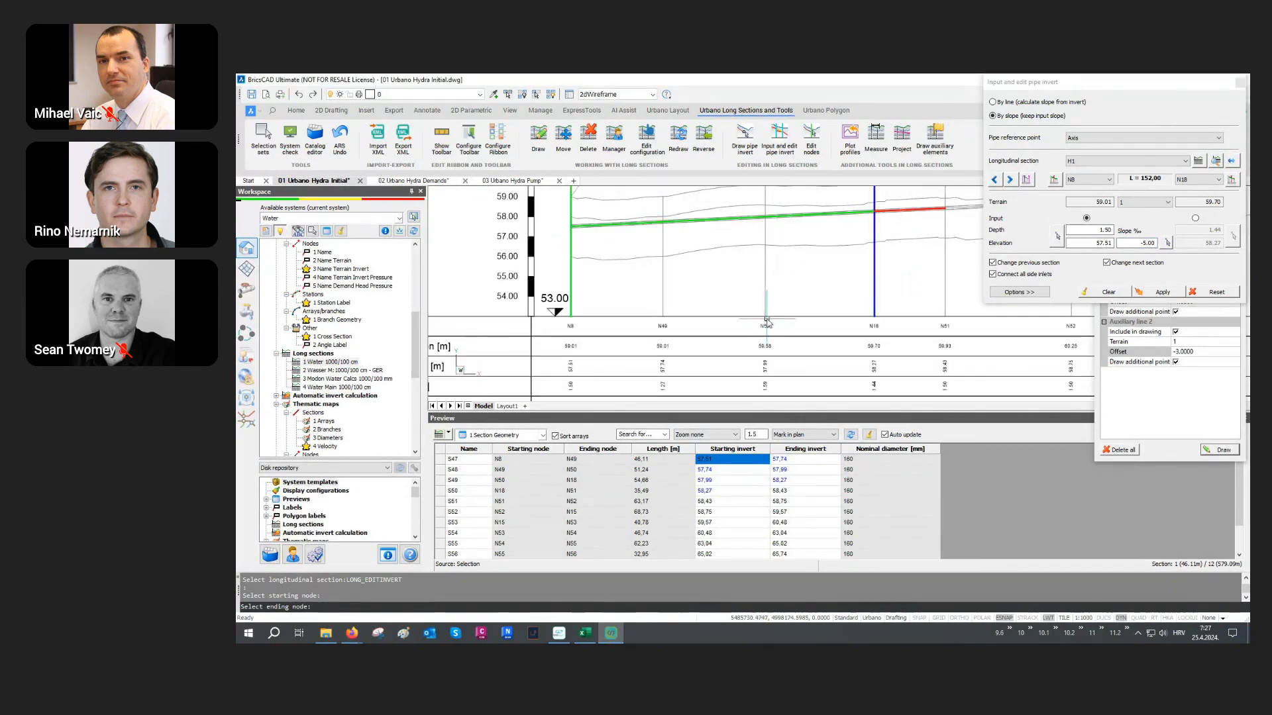
mouse_move(762, 362)
middle_mouse_down()
mouse_move(770, 294)
mouse_move(761, 304)
middle_mouse_up()
scroll(732, 366, "up", 4)
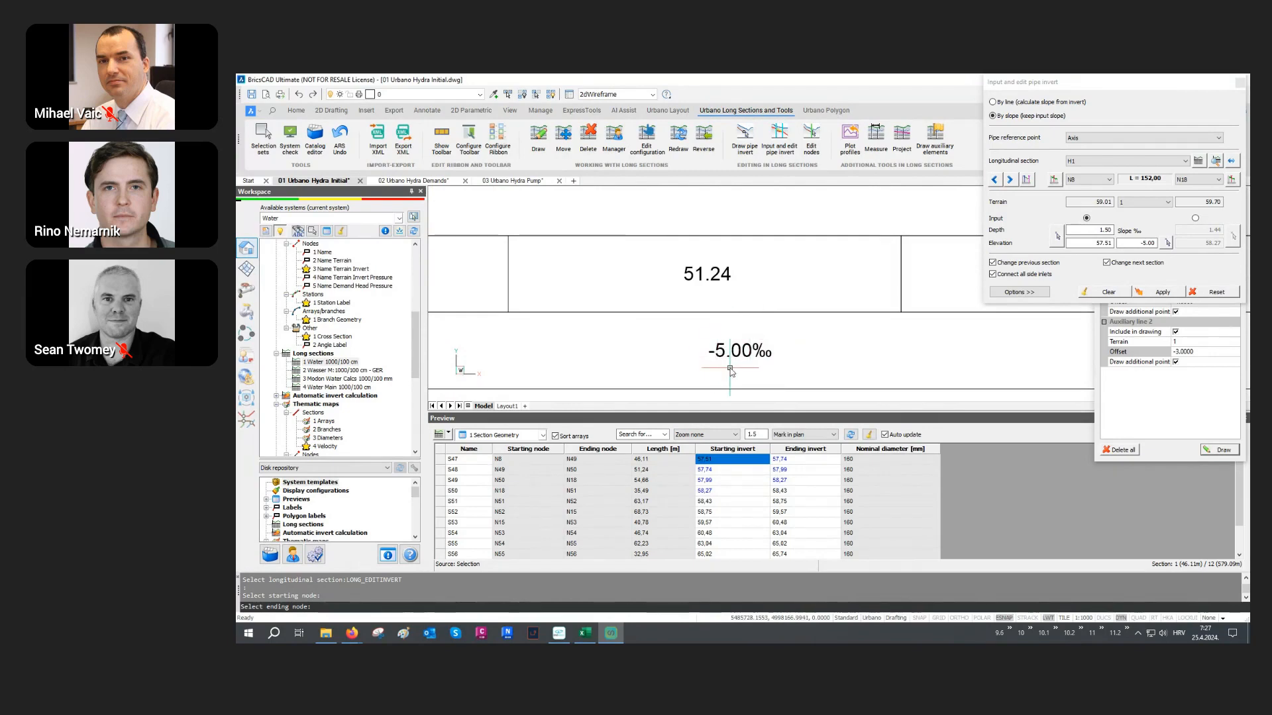
scroll(699, 369, "down", 5)
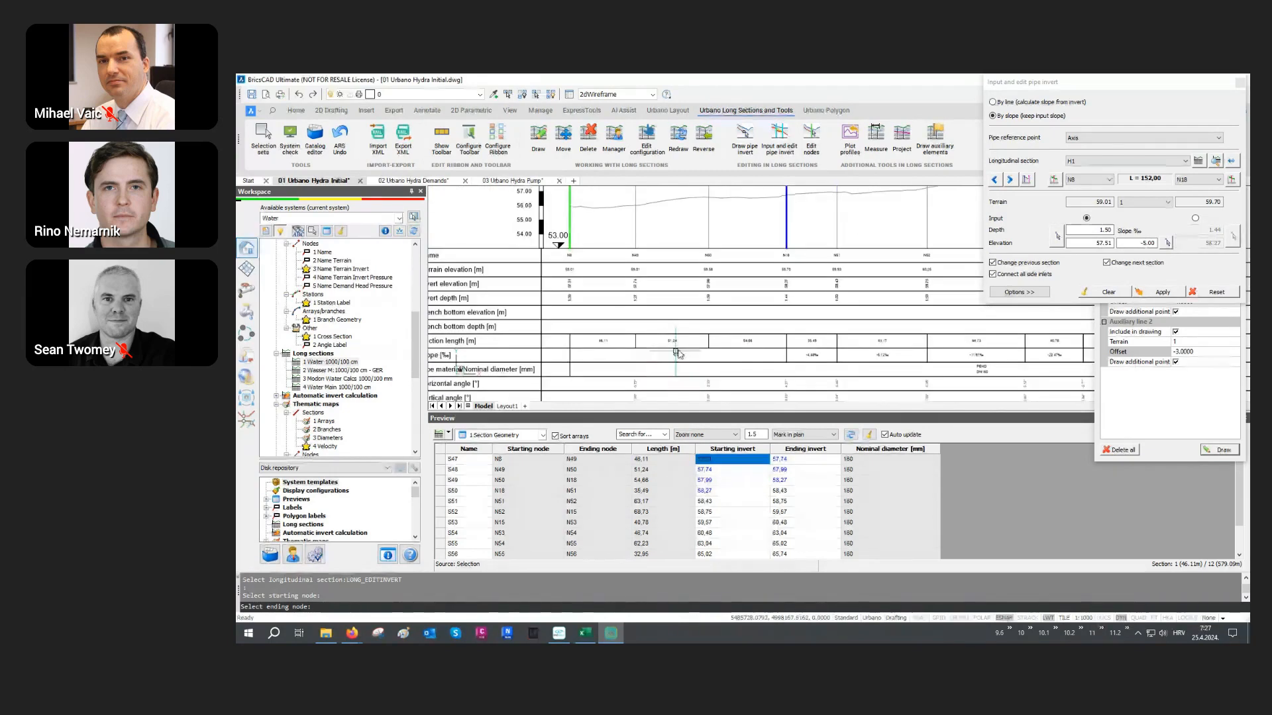
scroll(762, 287, "up", 3)
scroll(801, 258, "up", 3)
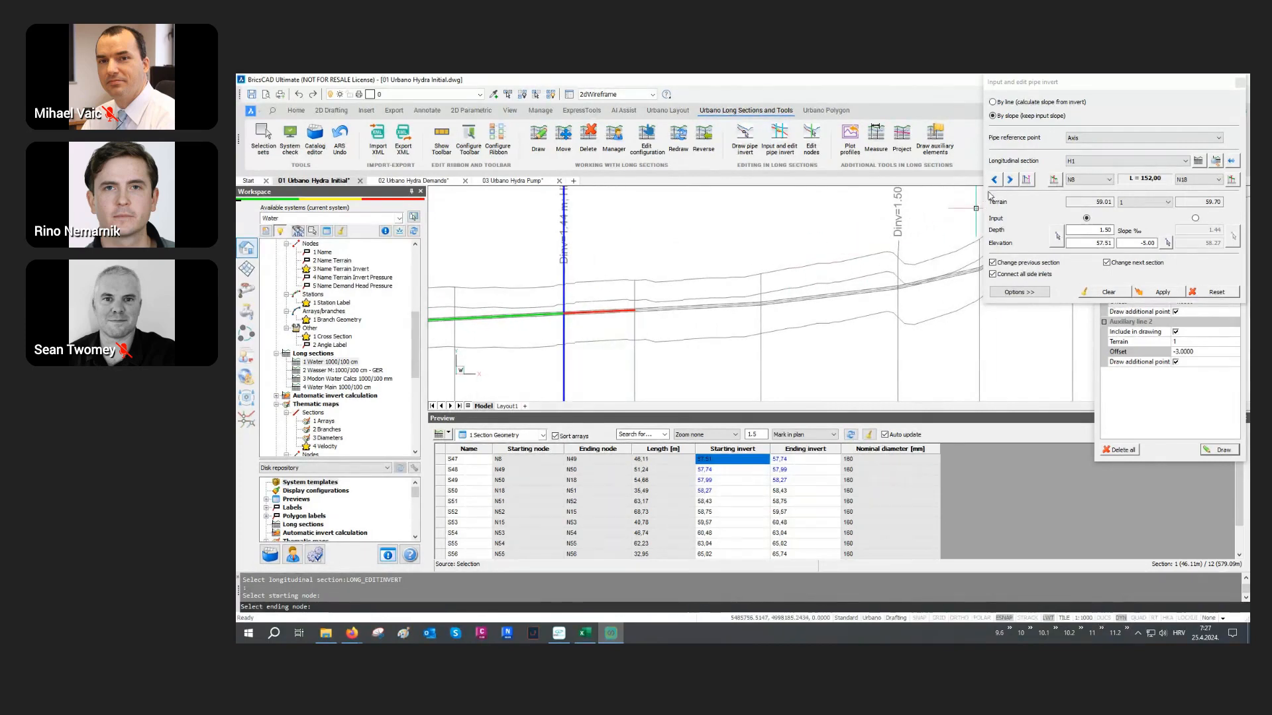
Switch the invert input to By line (calculate slope from invert) and select the range from node N18 to node N15.
left_click(1021, 103)
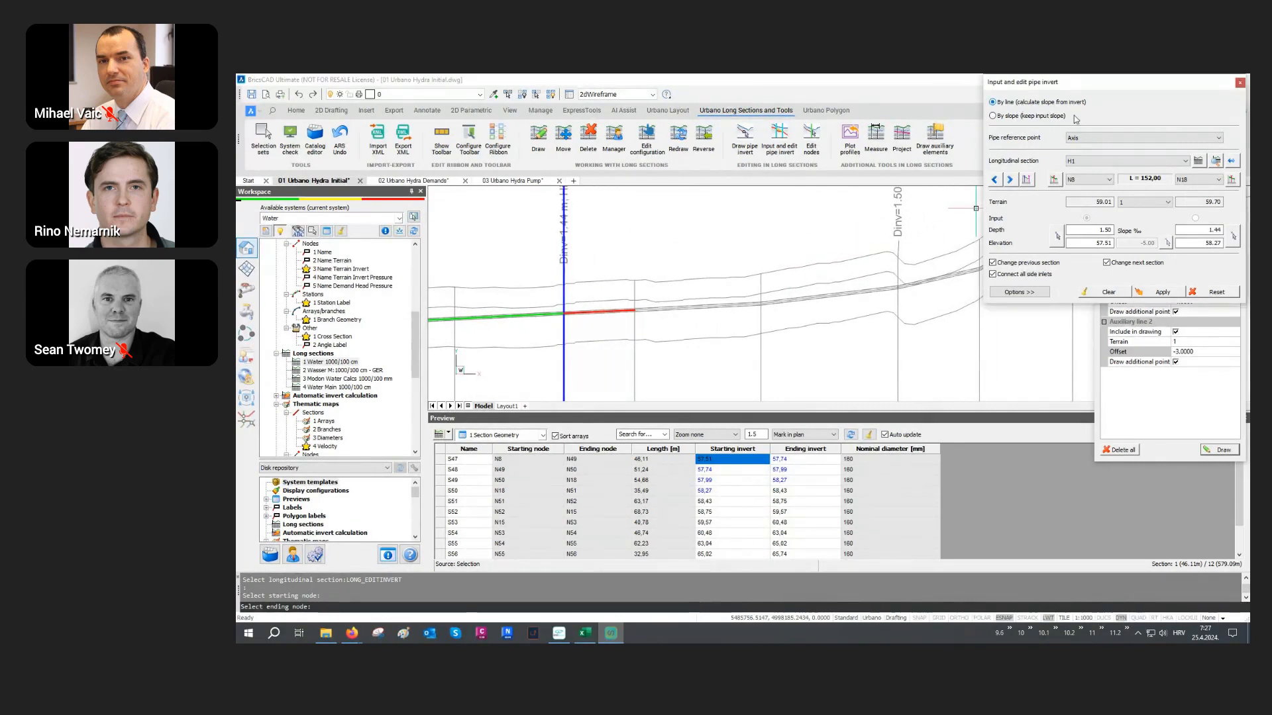
left_click(1230, 162)
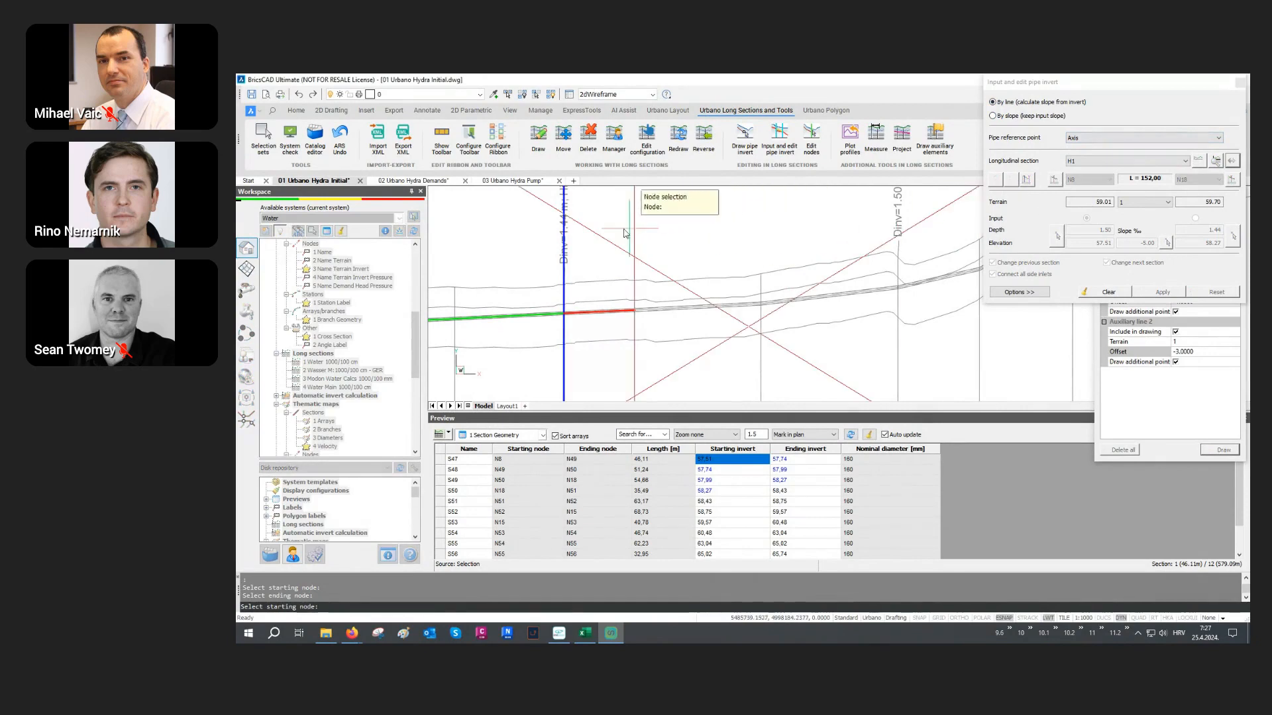
left_click(586, 242)
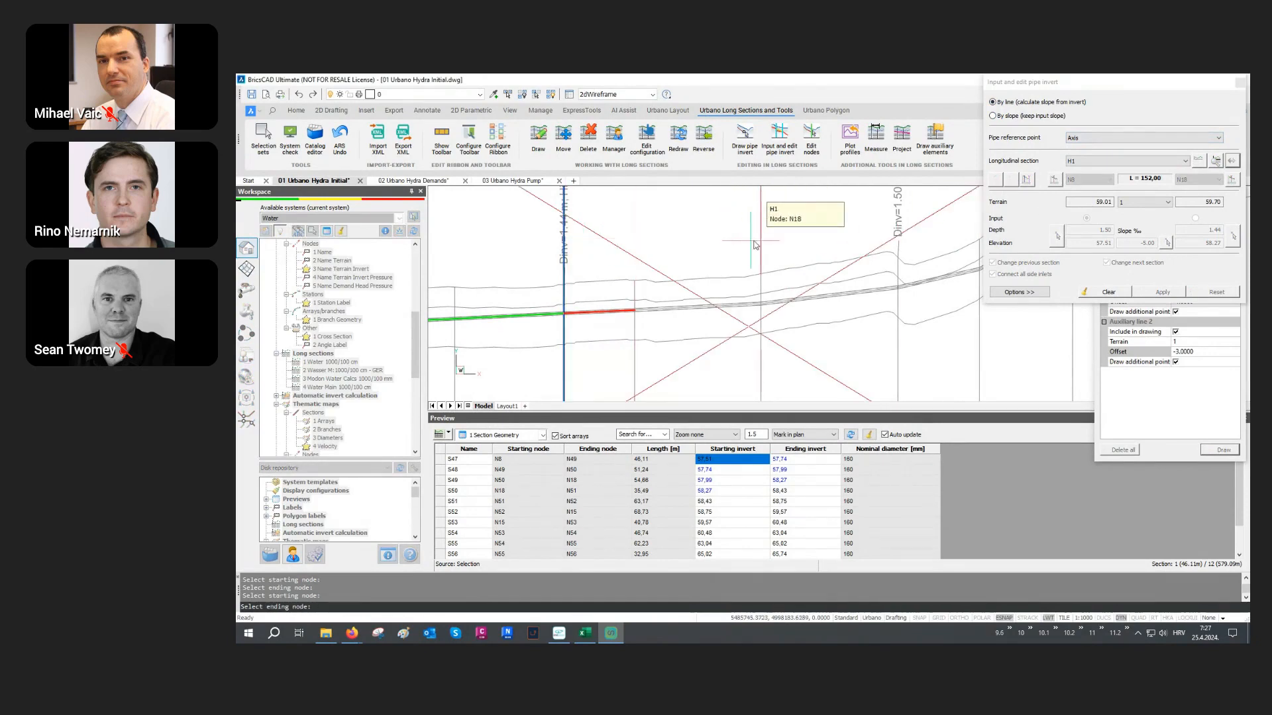
left_click(869, 246)
scroll(914, 288, "up", 1)
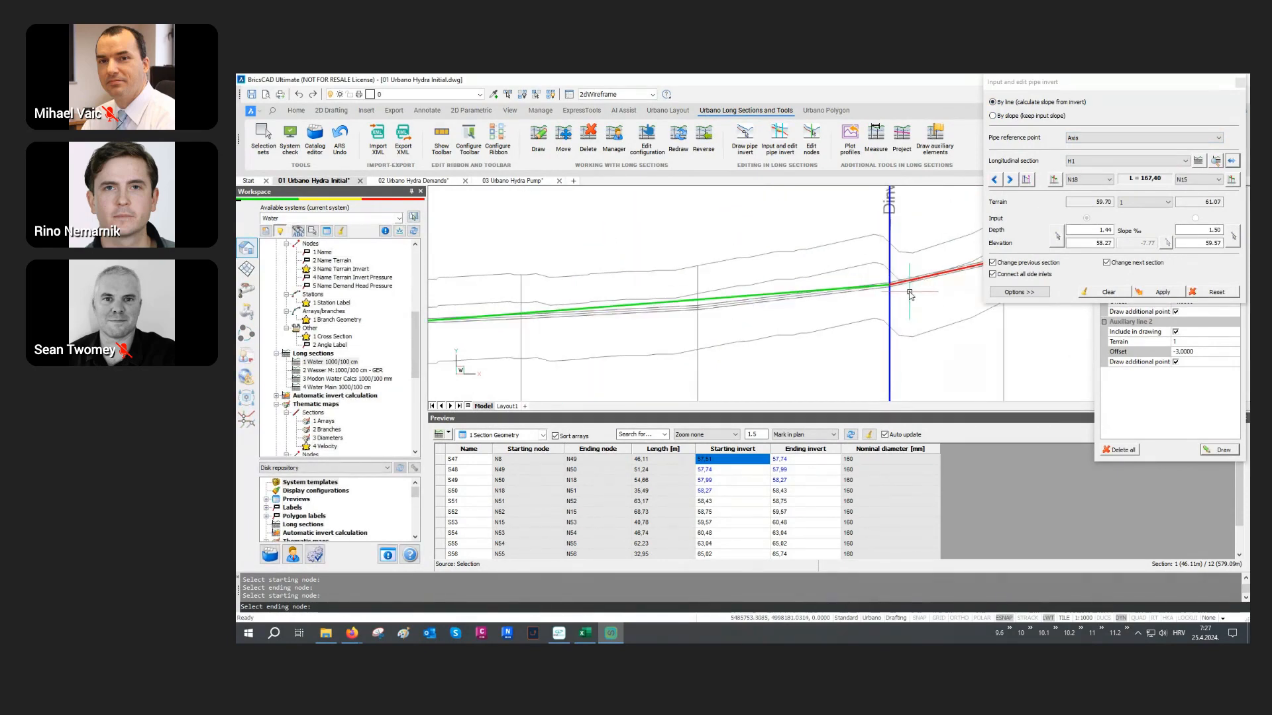
scroll(870, 323, "down", 2)
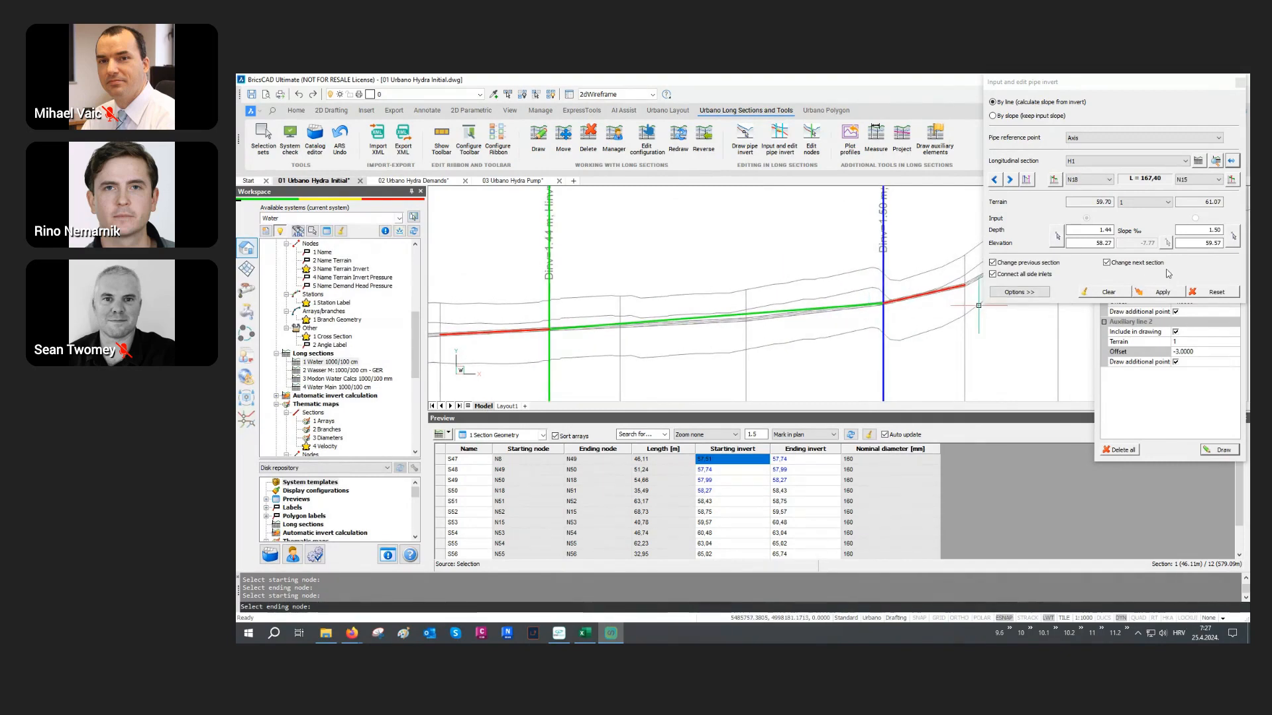
Set the pipe depth at end node N15 to 2 m, apply the new inverts, and close the pipe invert dialog.
left_click_drag(1198, 229, 1230, 235)
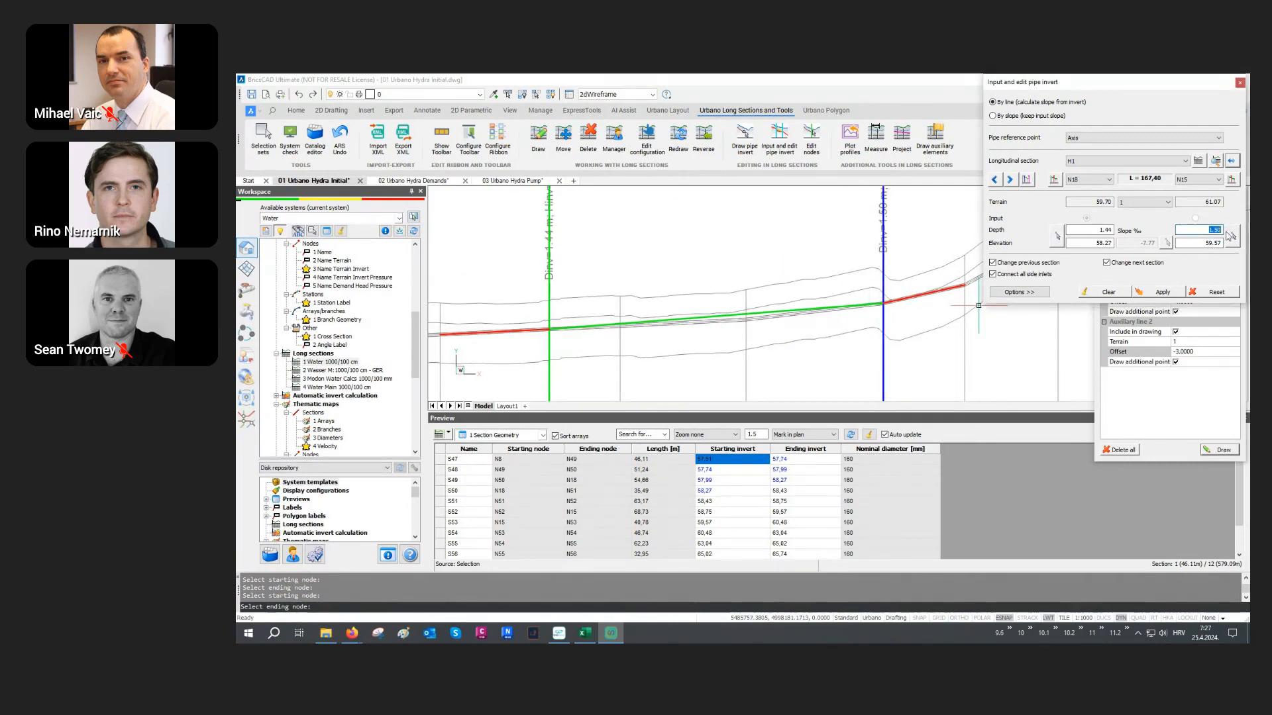
type("2")
key("Return")
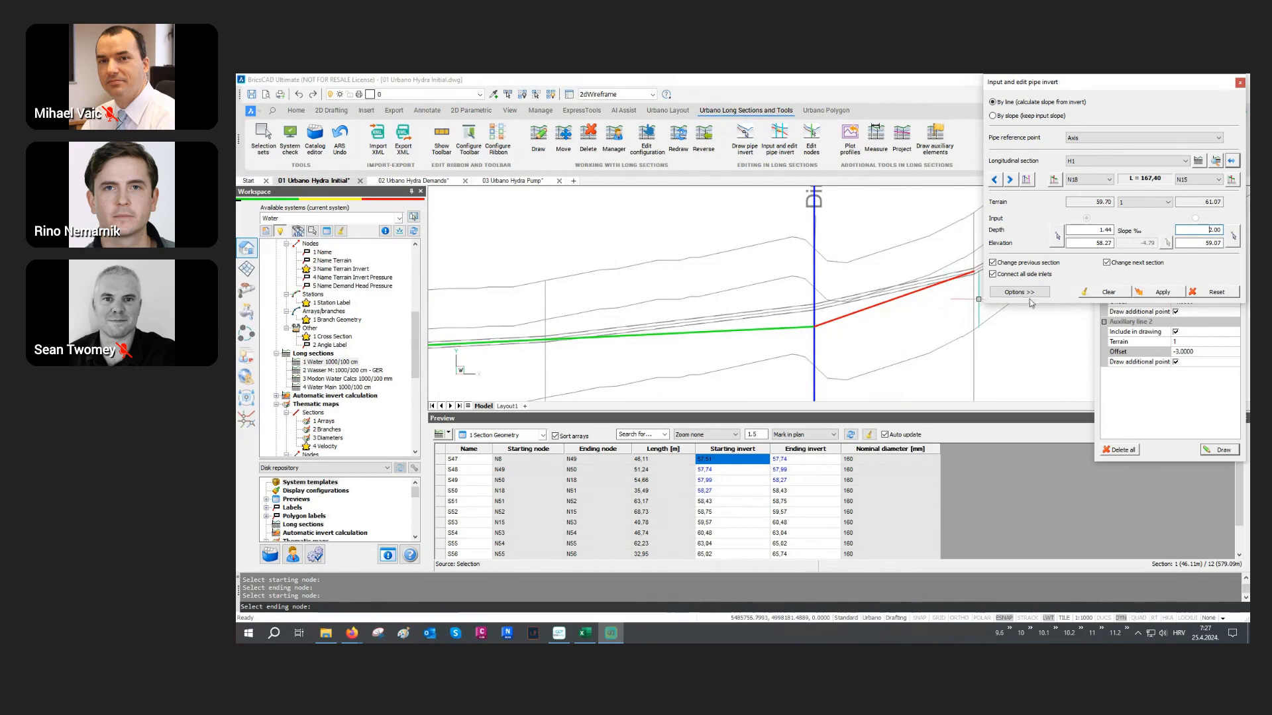
left_click(1161, 292)
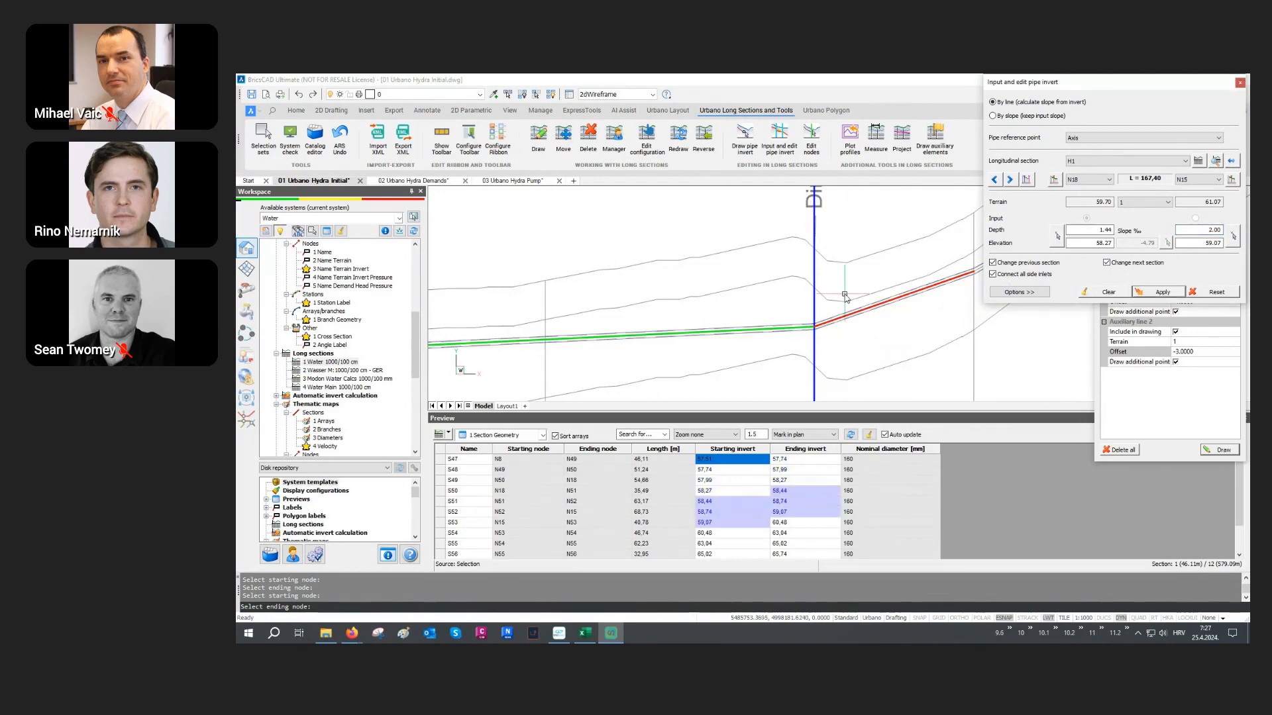
left_click(1239, 82)
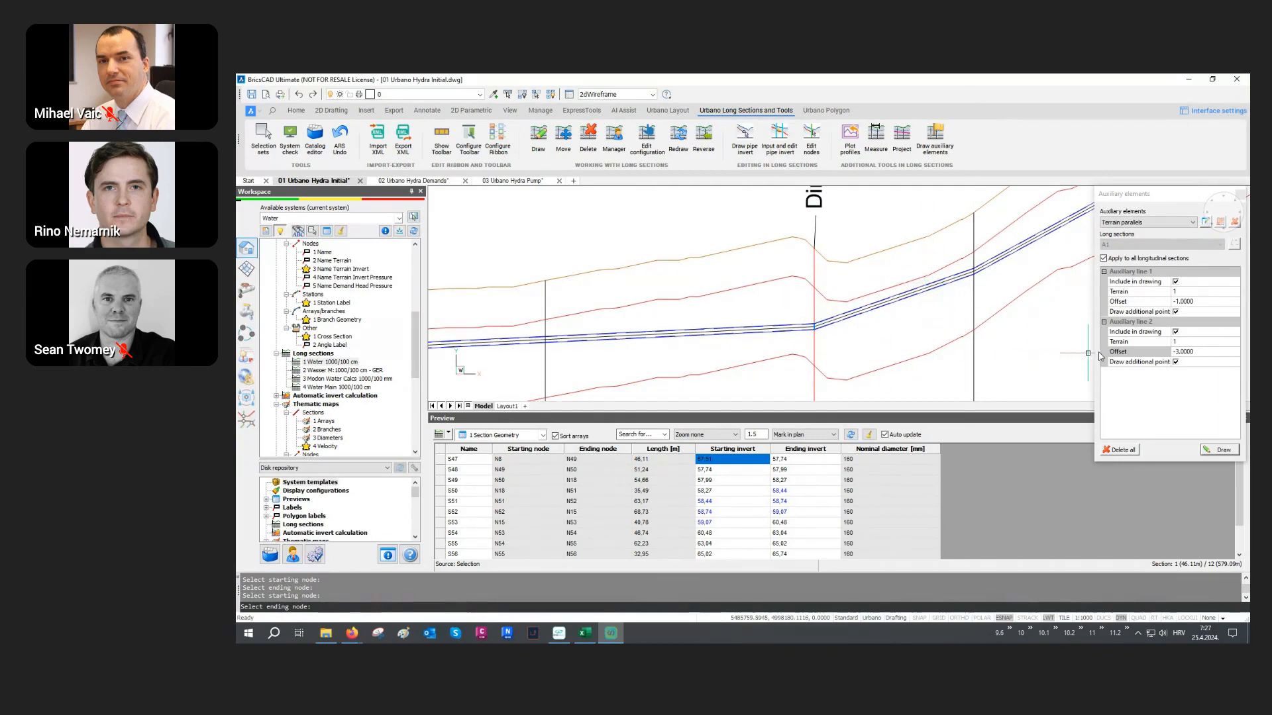
Delete all auxiliary terrain parallels from the long sections and close the auxiliary elements dialog.
left_click(1129, 449)
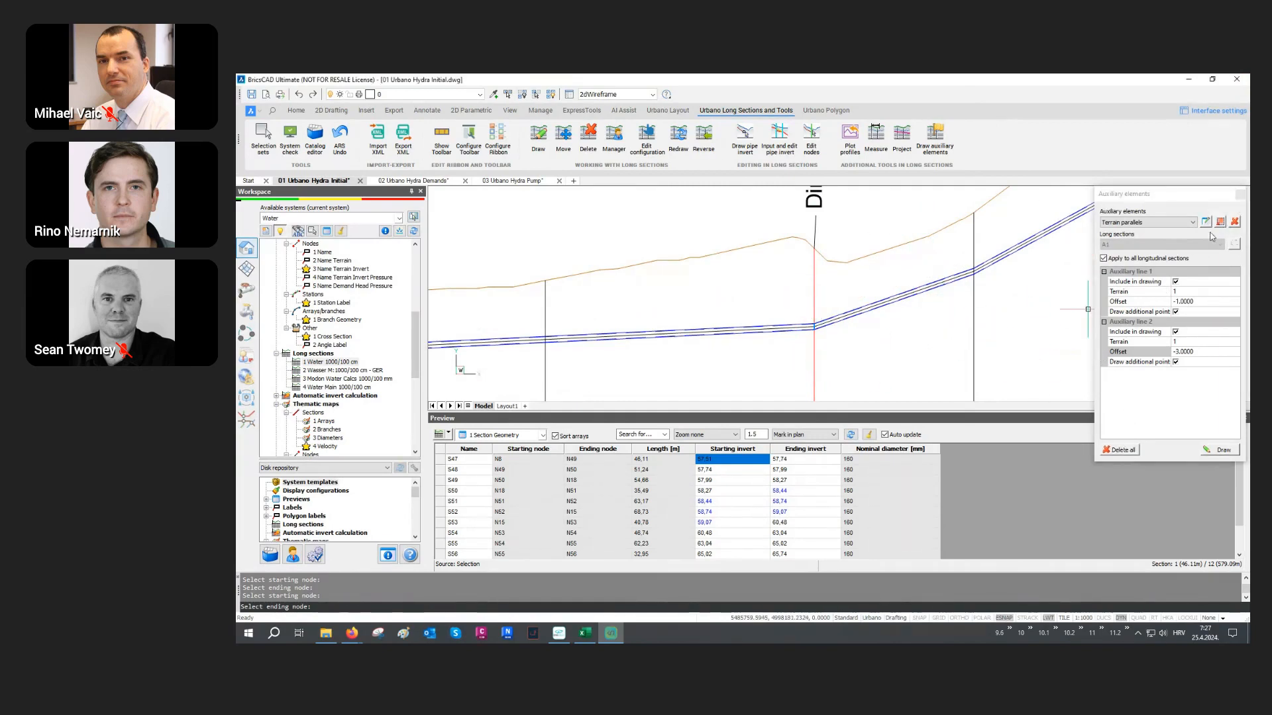
left_click(1240, 194)
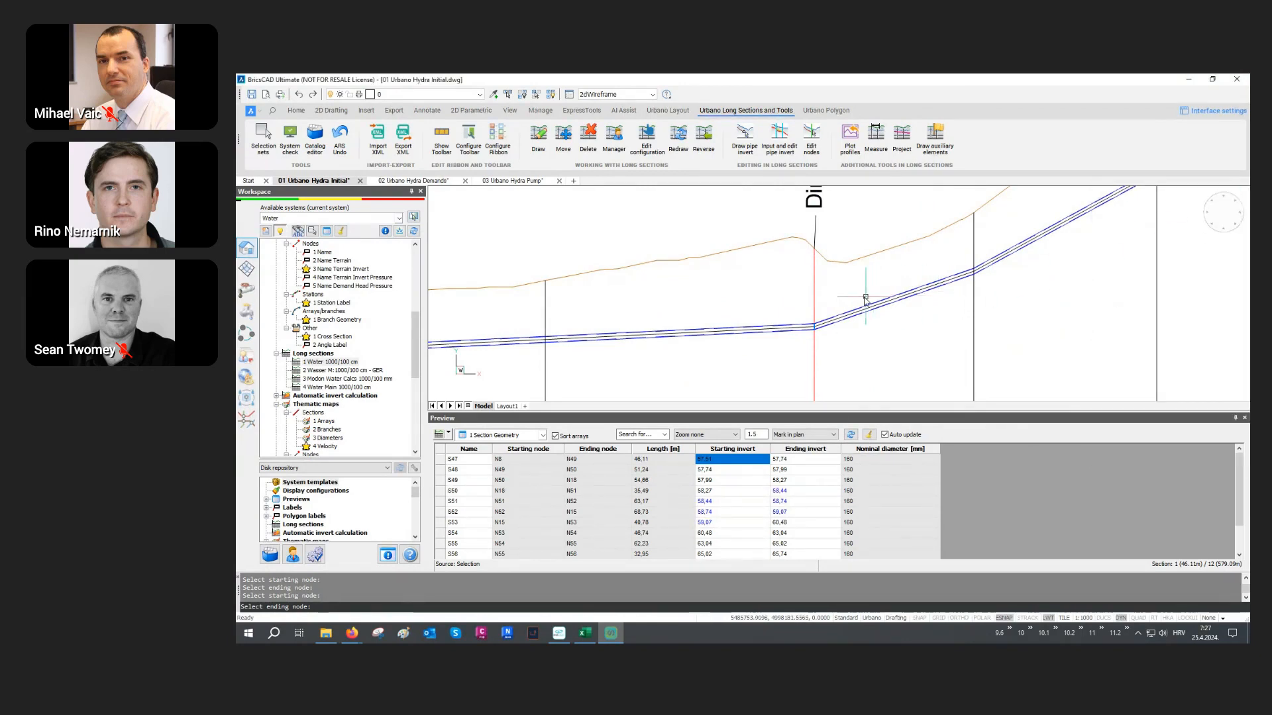
Bring the whole water network and all long sections into view and close the preview table.
scroll(843, 306, "down", 3)
scroll(842, 307, "down", 3)
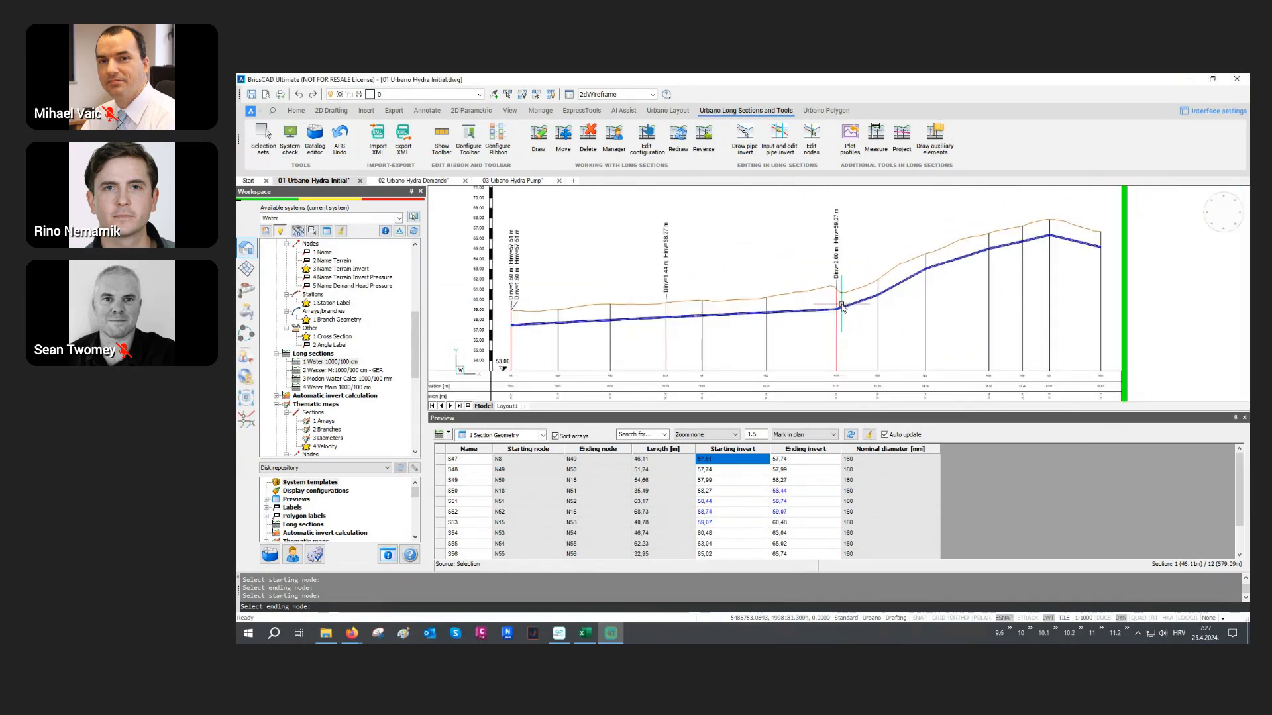
scroll(863, 275, "down", 5)
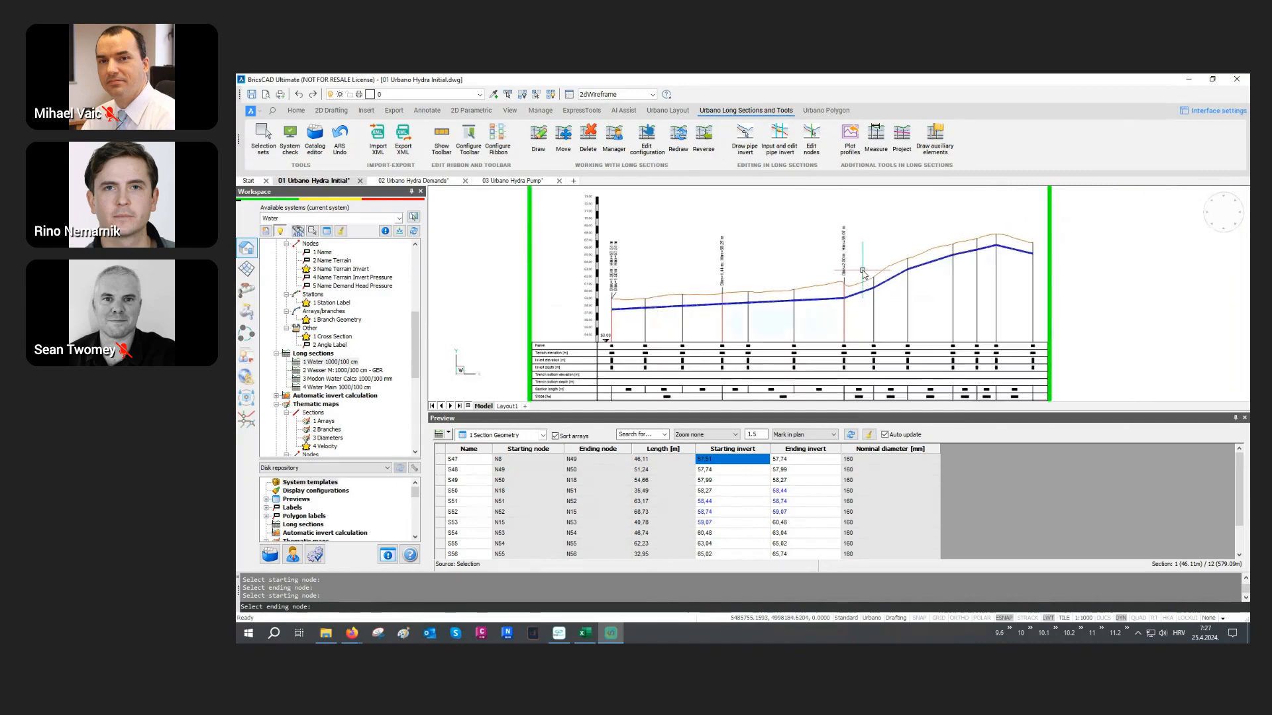
scroll(864, 276, "down", 4)
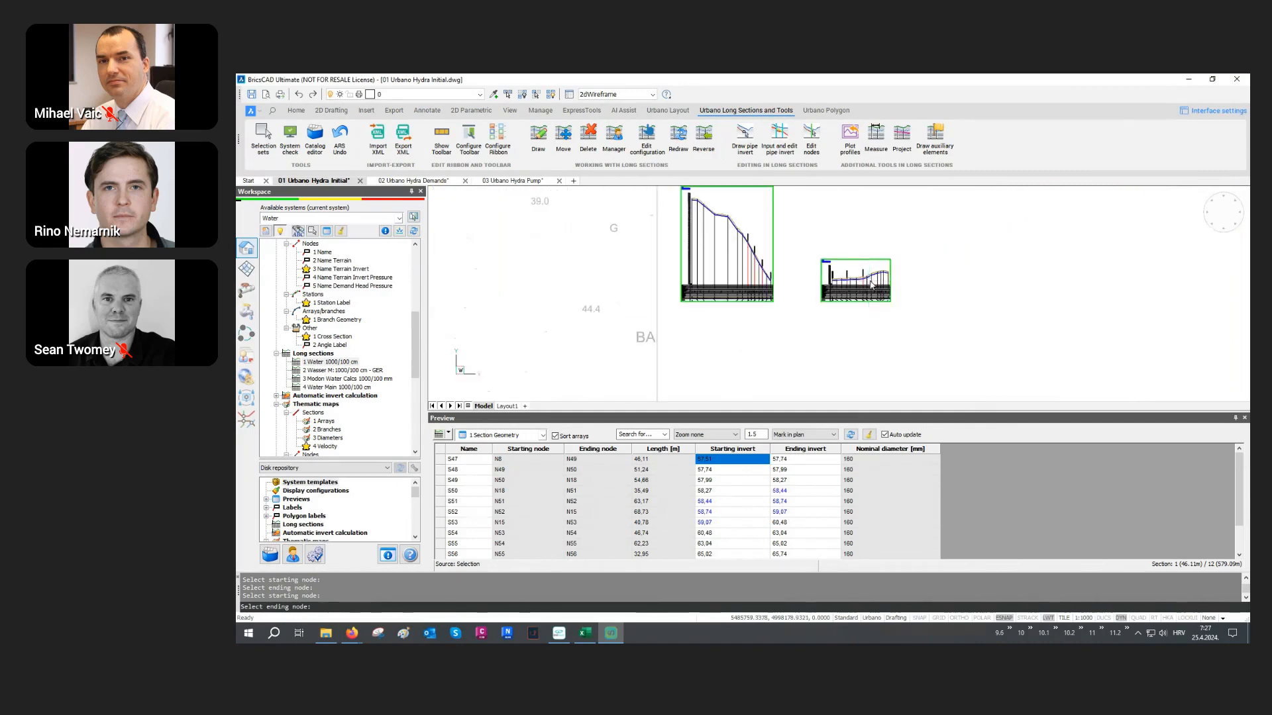
scroll(870, 283, "down", 5)
middle_click_drag(751, 319, 797, 289)
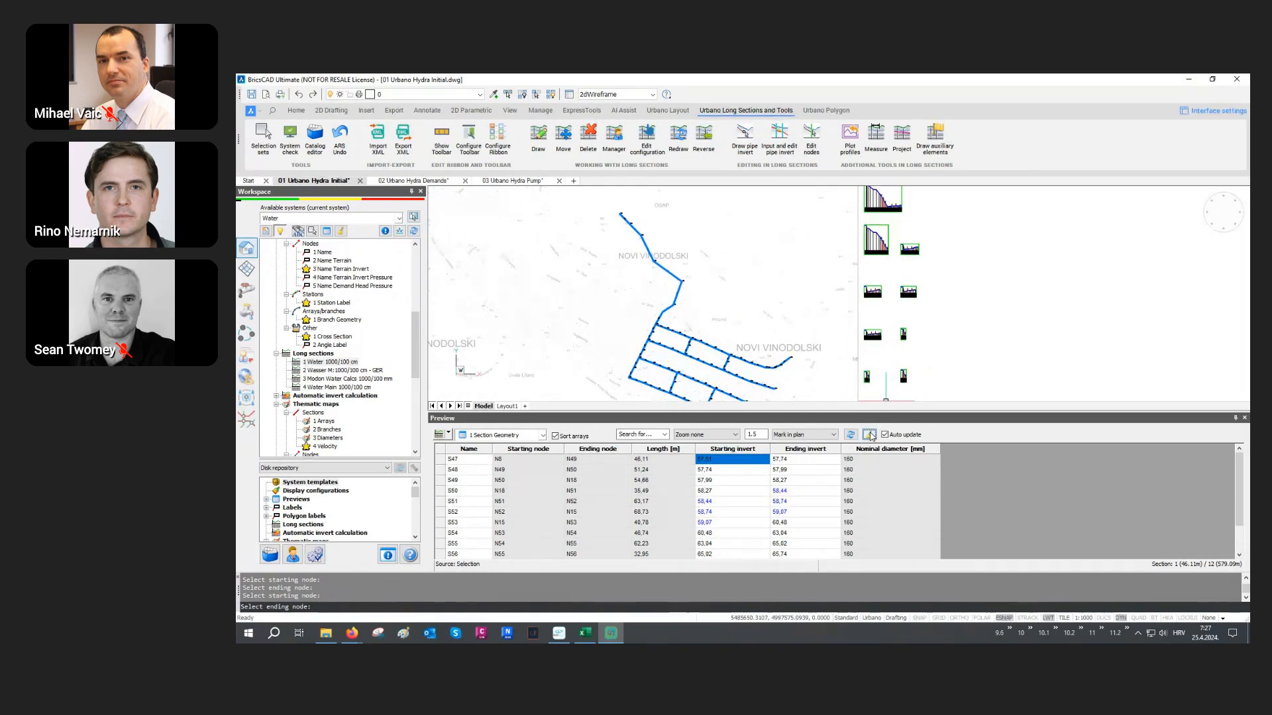
left_click(1244, 418)
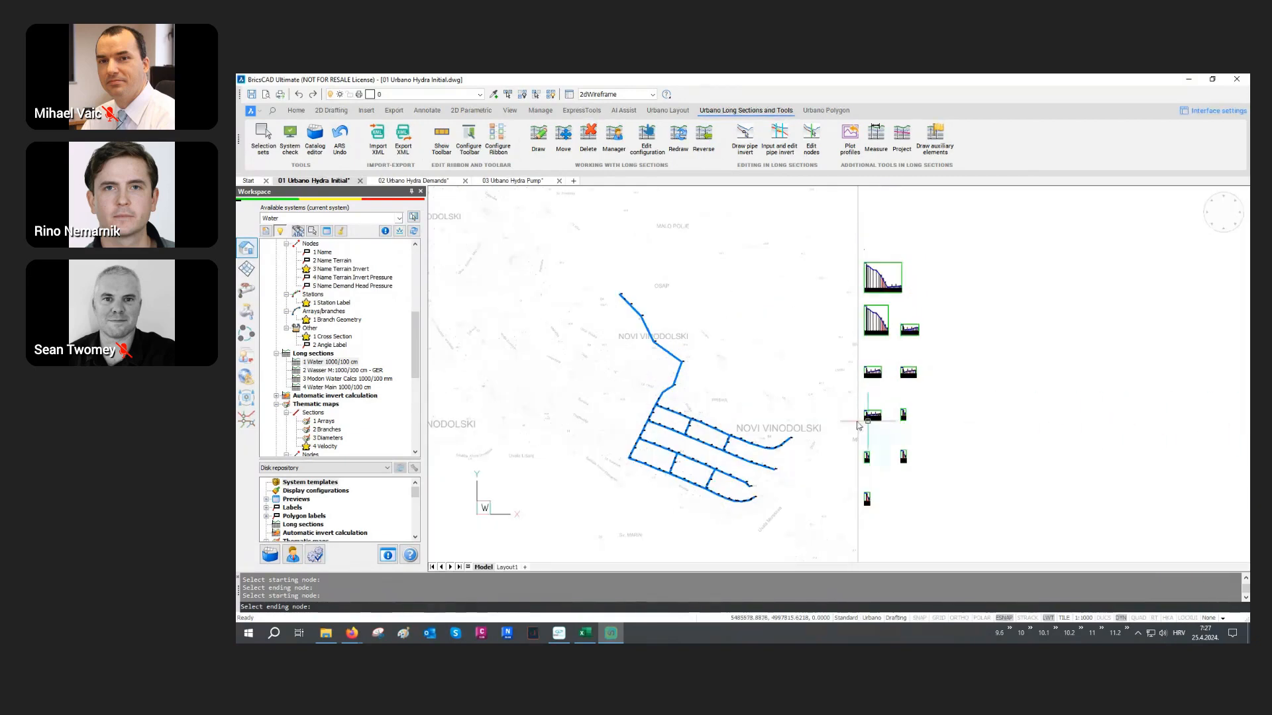
Assign air release and washout valves automatically to the ordinary nodes of the whole active system and close the dialog.
middle_click_drag(712, 397, 715, 387)
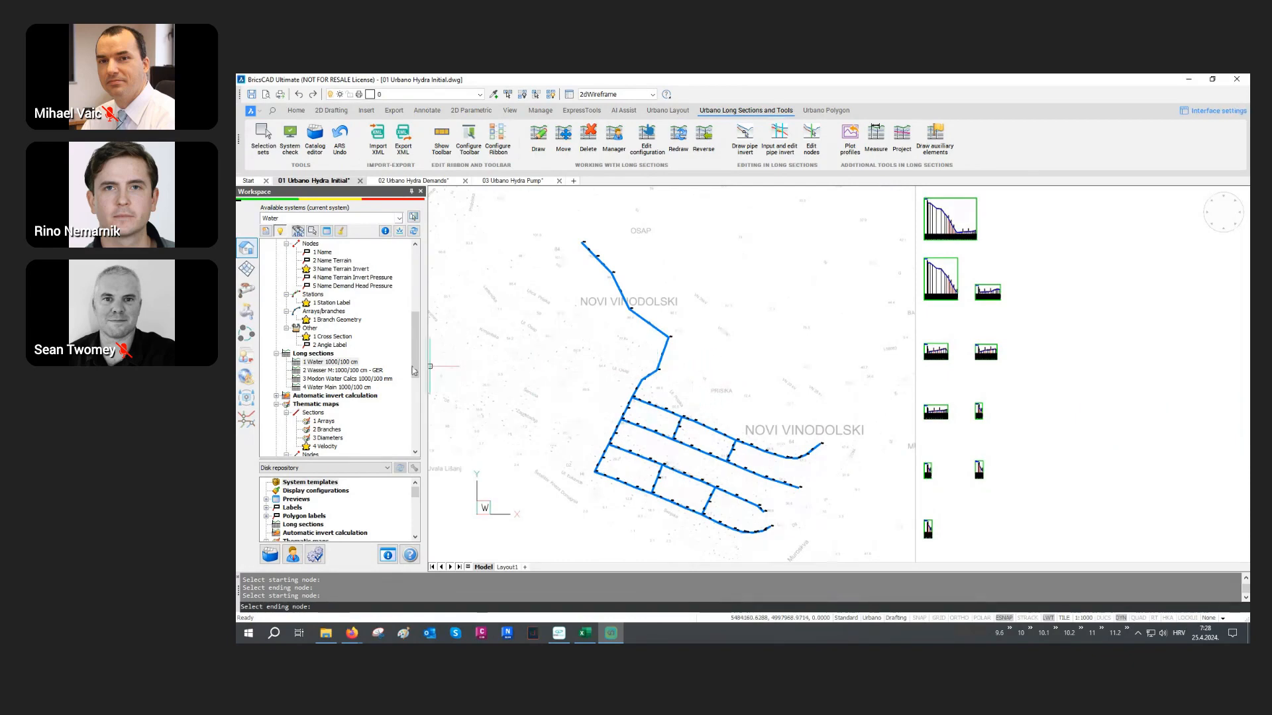
left_click(253, 316)
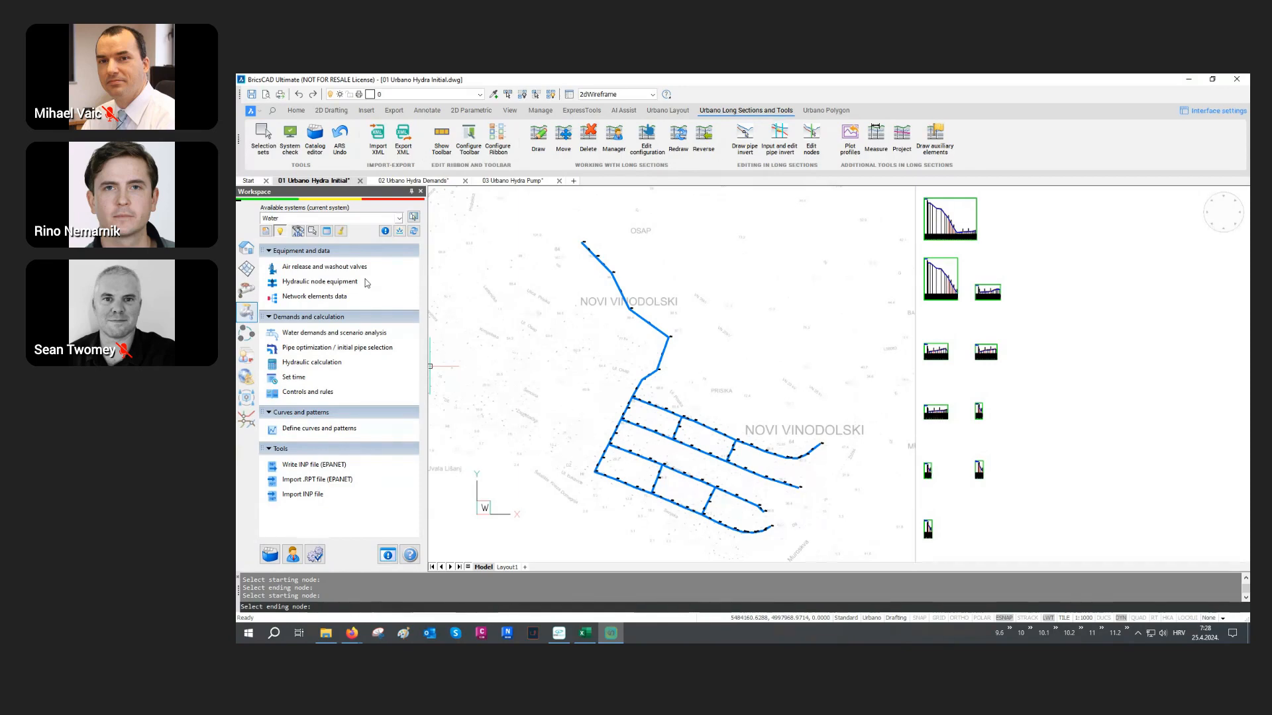
left_click(307, 268)
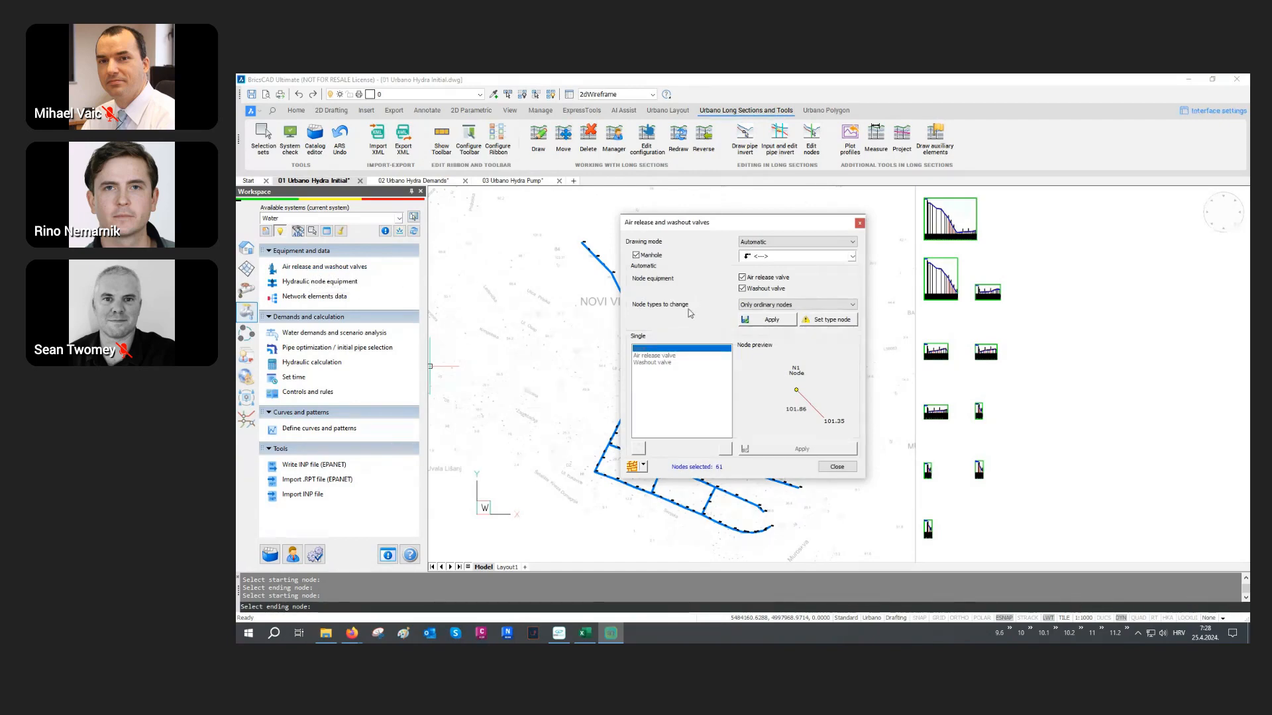
left_click(644, 466)
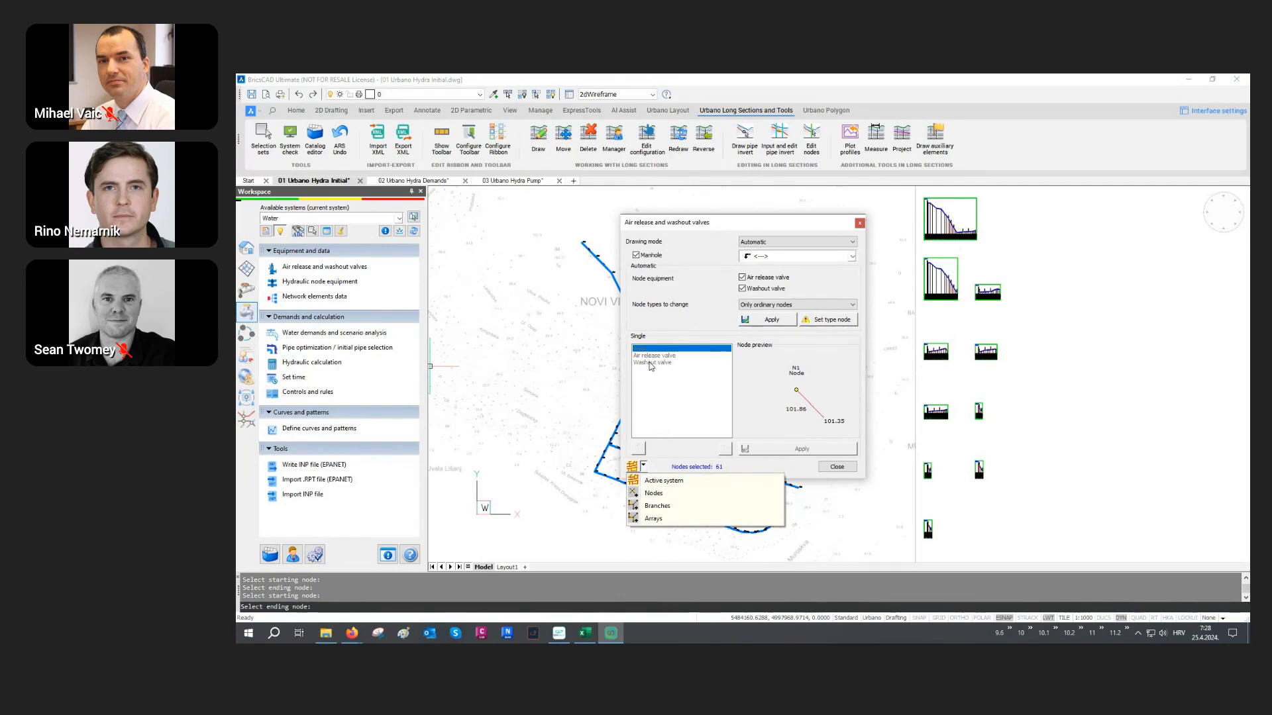
left_click(633, 468)
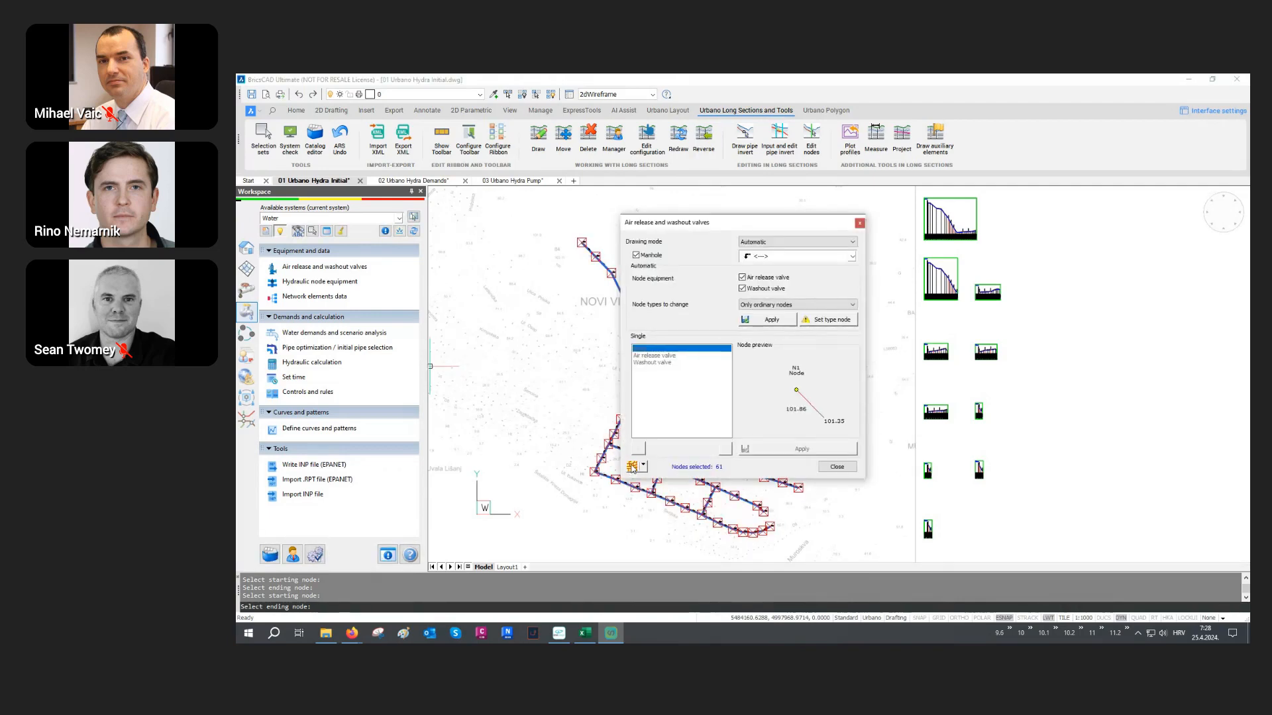
left_click(771, 321)
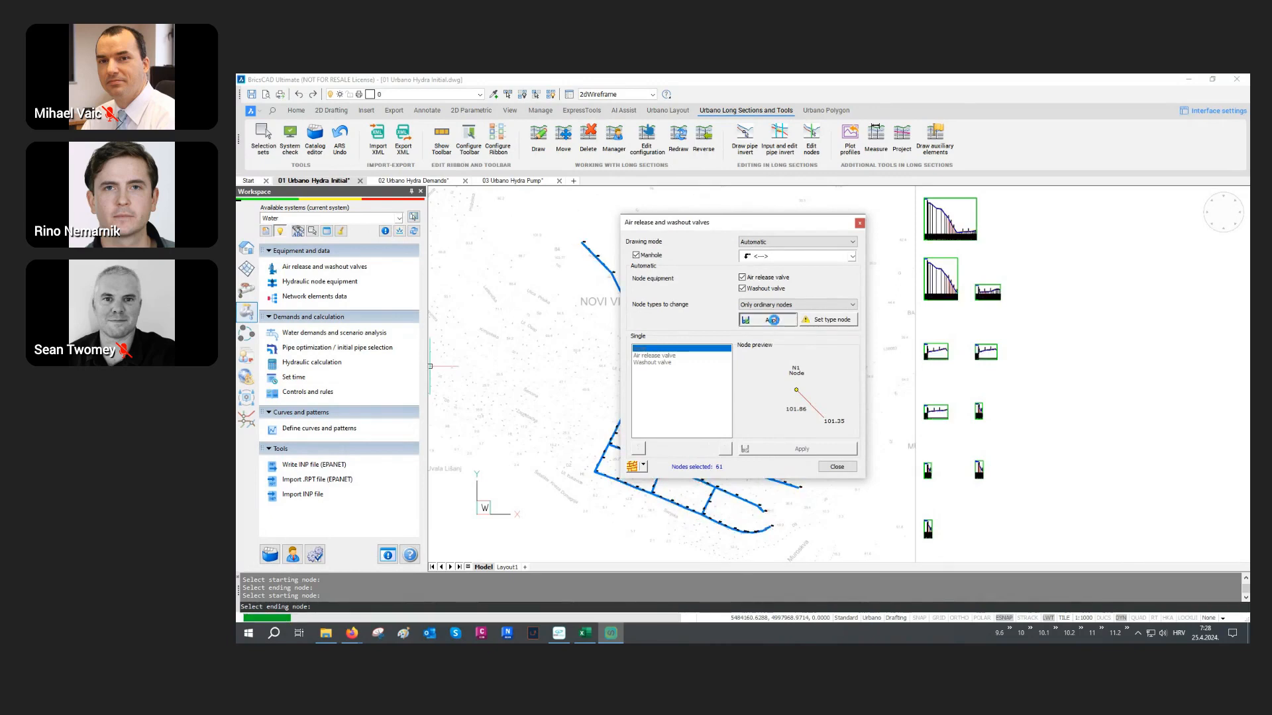
left_click(832, 466)
Examine the washout and air release valve symbols at the low point, high point and end node of the first long section.
middle_click_drag(965, 250, 905, 313)
scroll(905, 313, "up", 10)
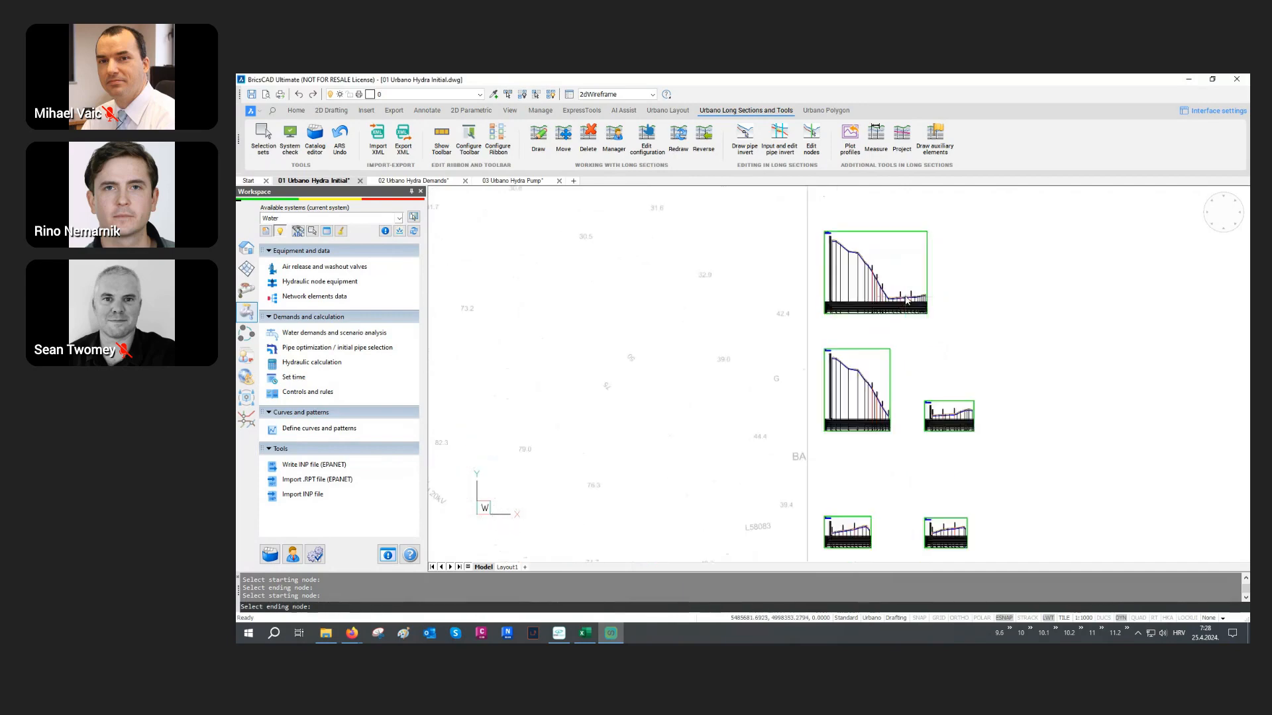
scroll(855, 308, "up", 8)
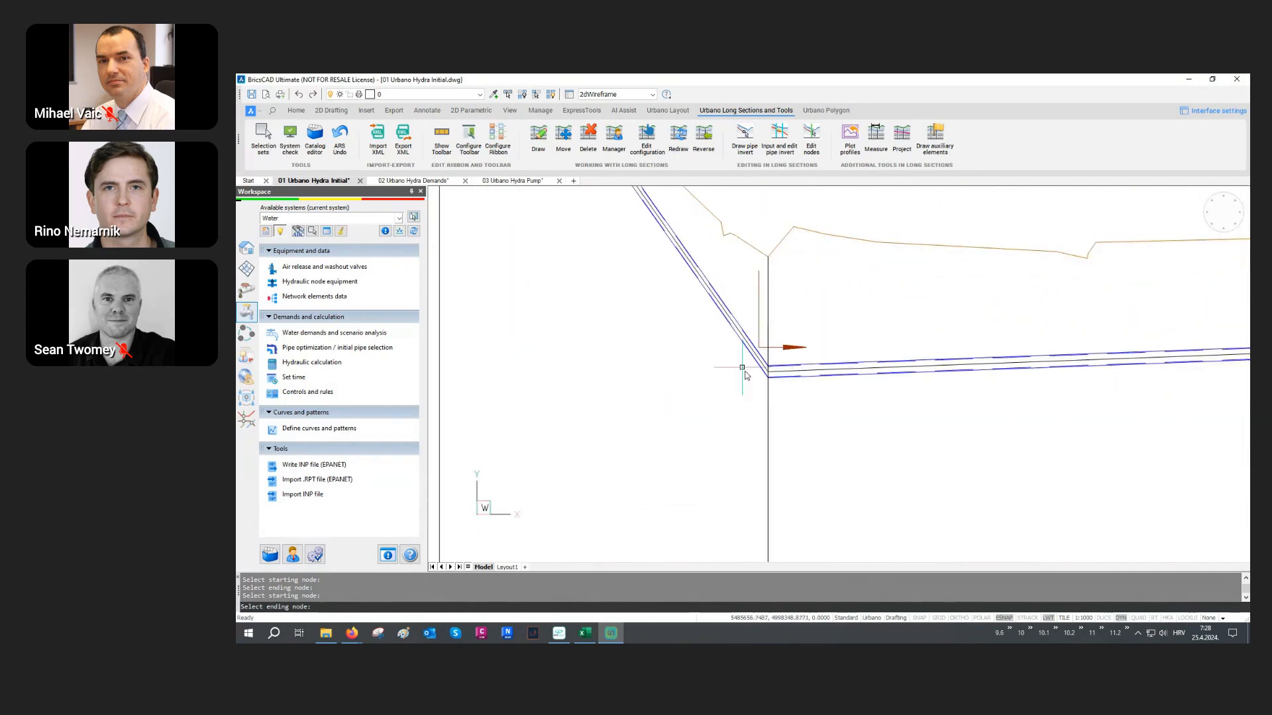
scroll(744, 346, "down", 12)
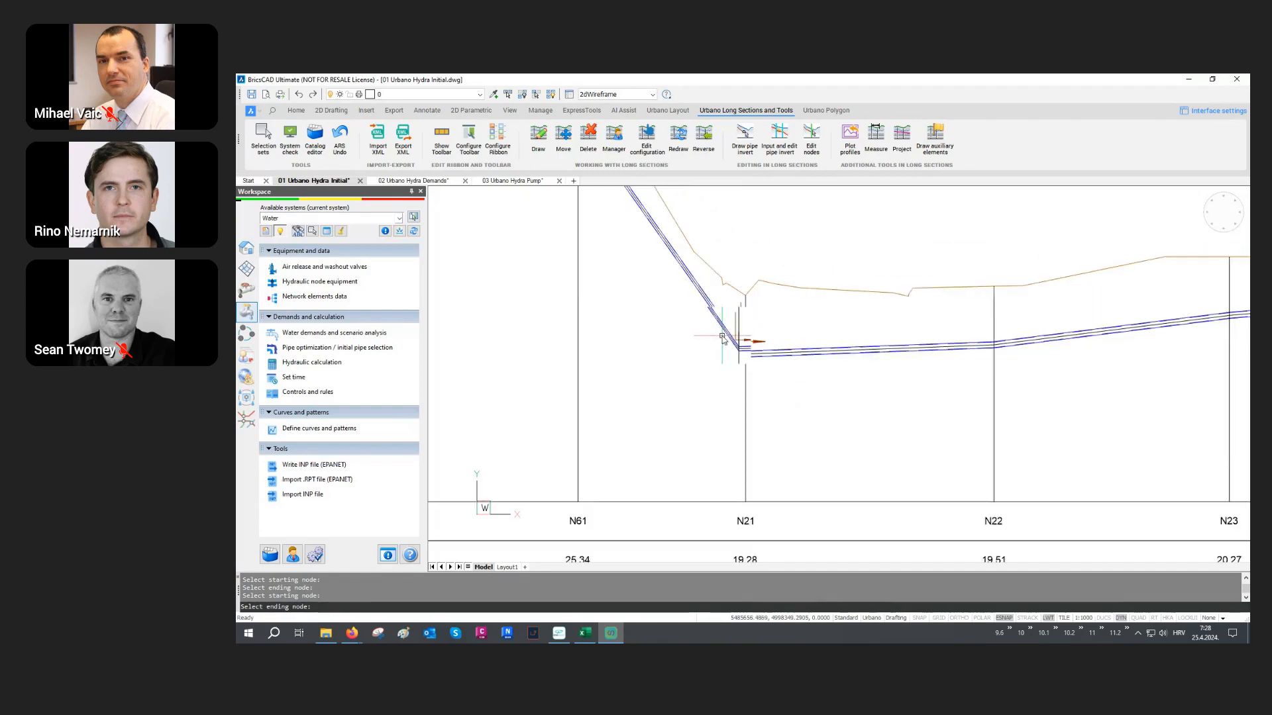
scroll(723, 341, "down", 5)
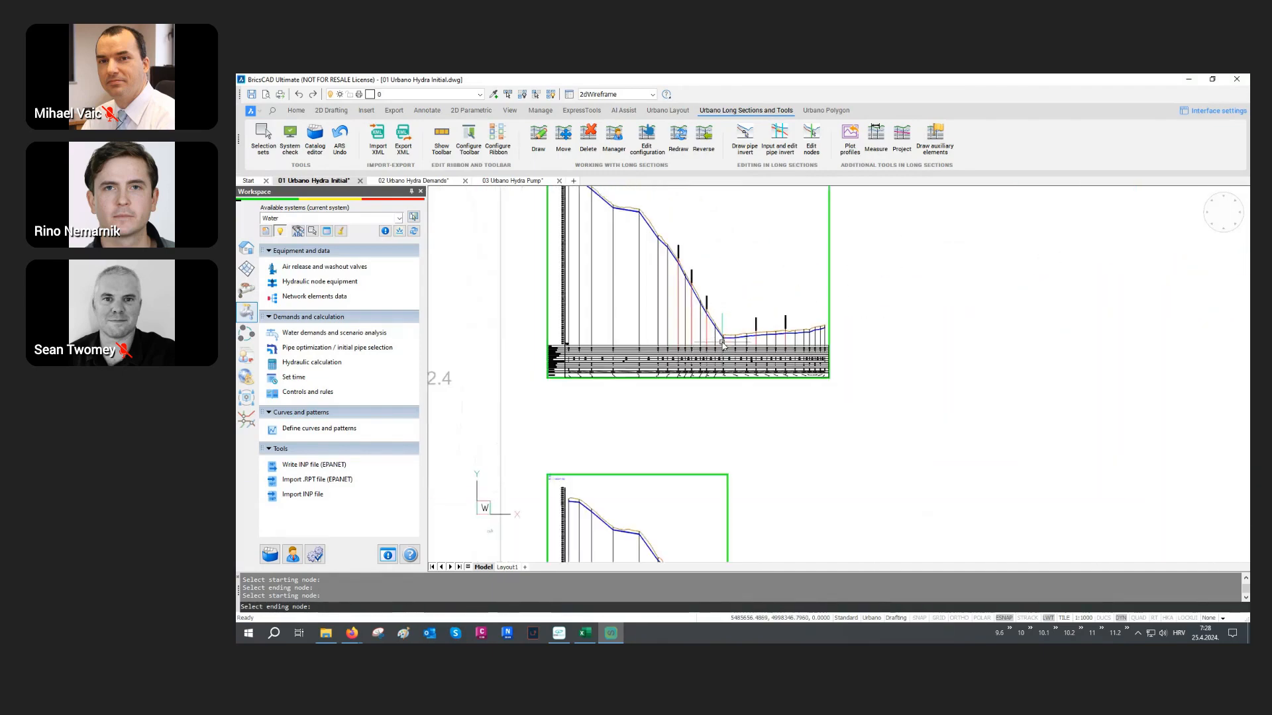
scroll(835, 493, "up", 4)
scroll(835, 493, "up", 8)
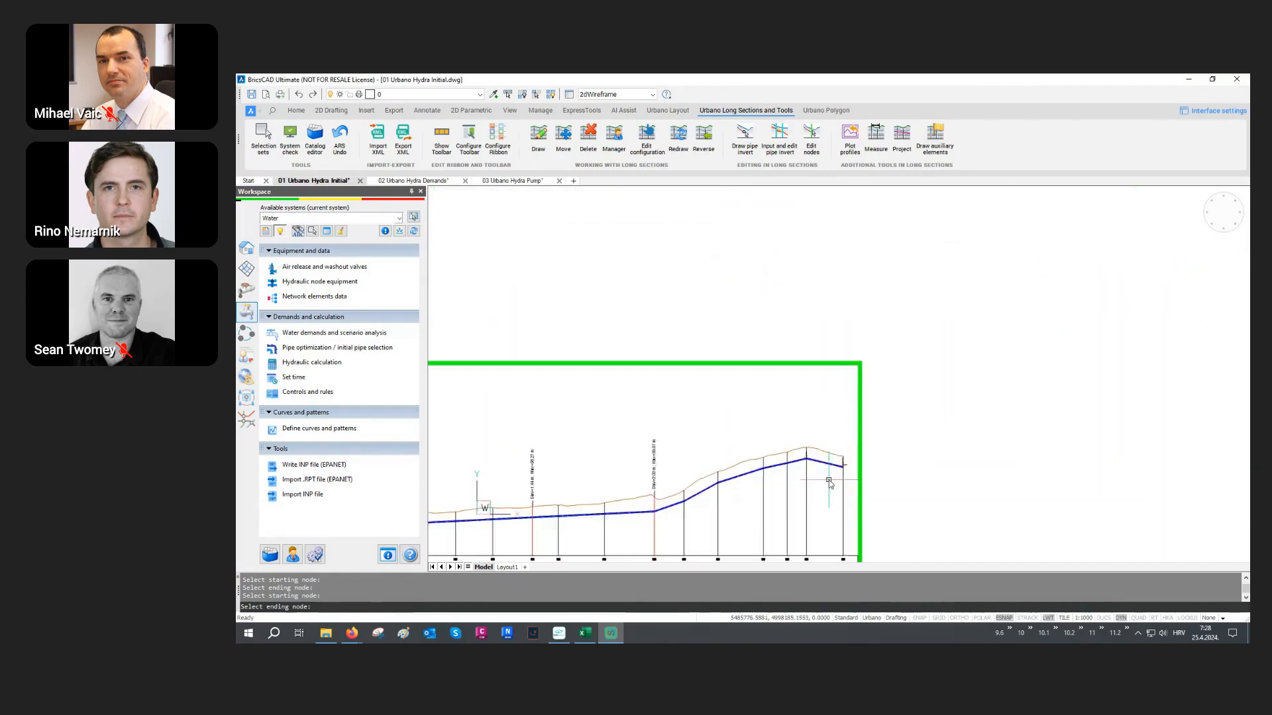
scroll(813, 457, "up", 1)
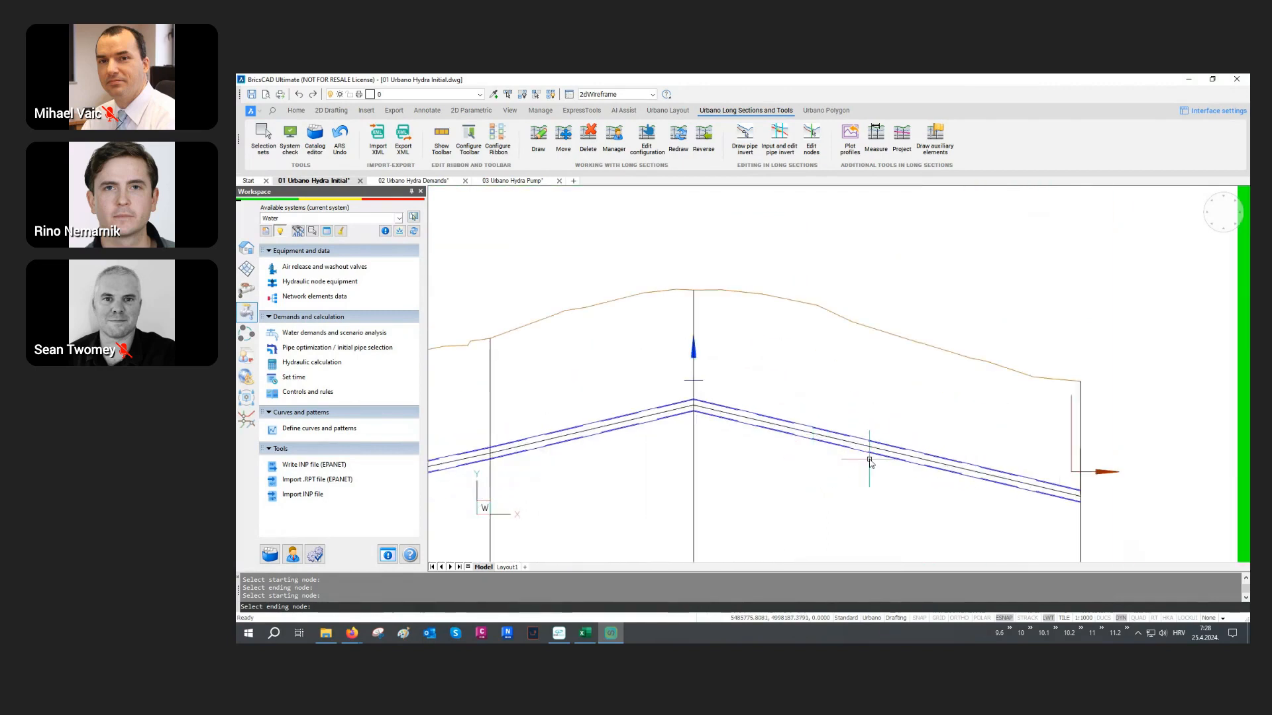
middle_click_drag(860, 456, 800, 434)
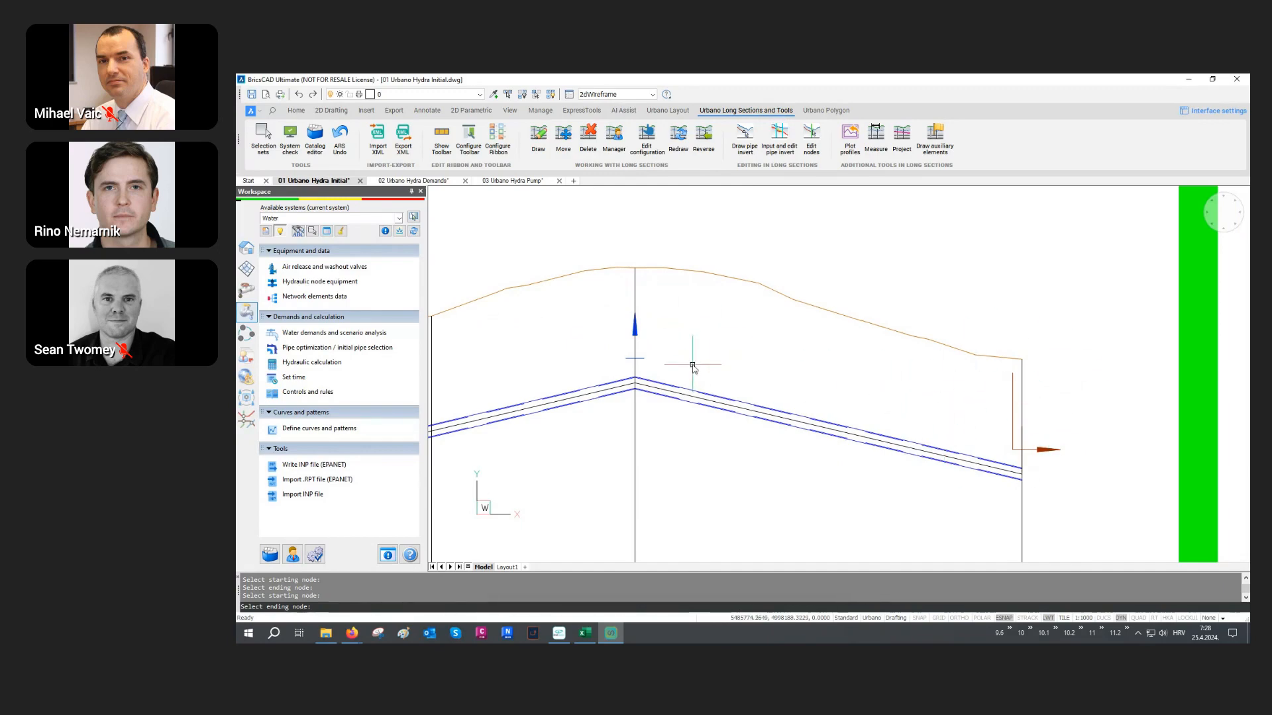
scroll(690, 361, "down", 2)
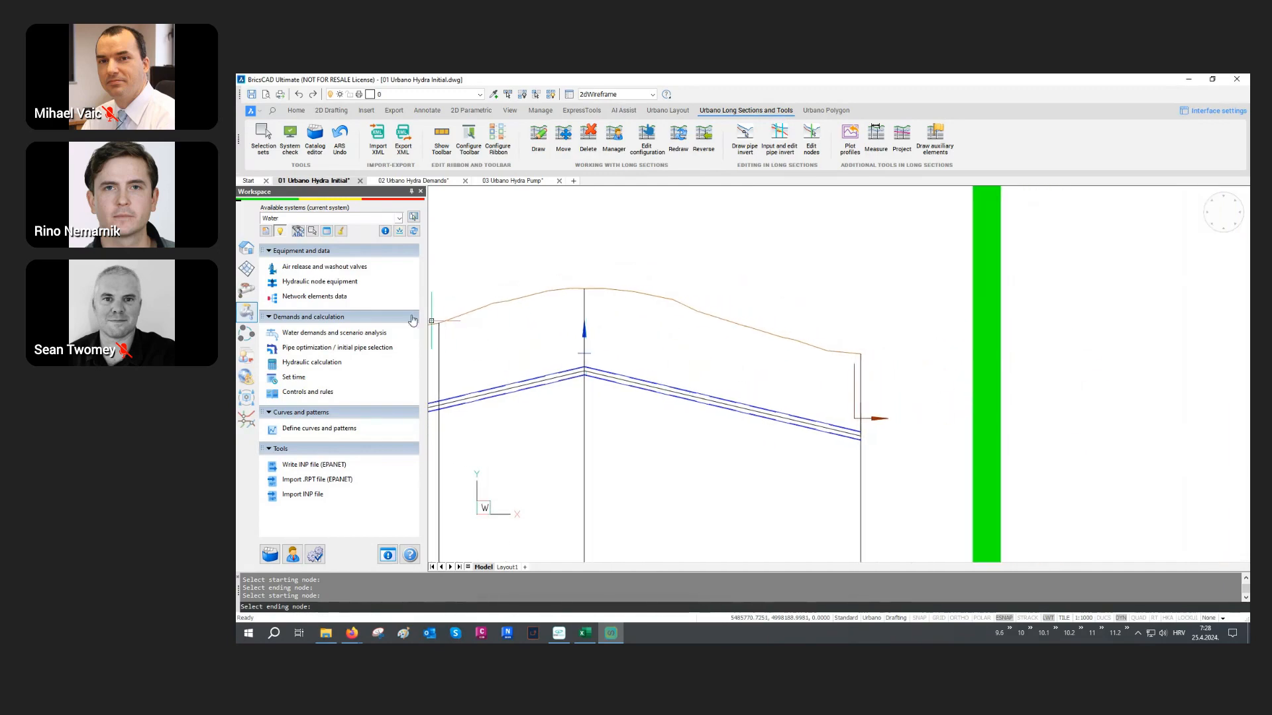
Locate the high-point node N57 in the layout with the search tool, inspect it and N58, and return to long section H1.
left_click(298, 232)
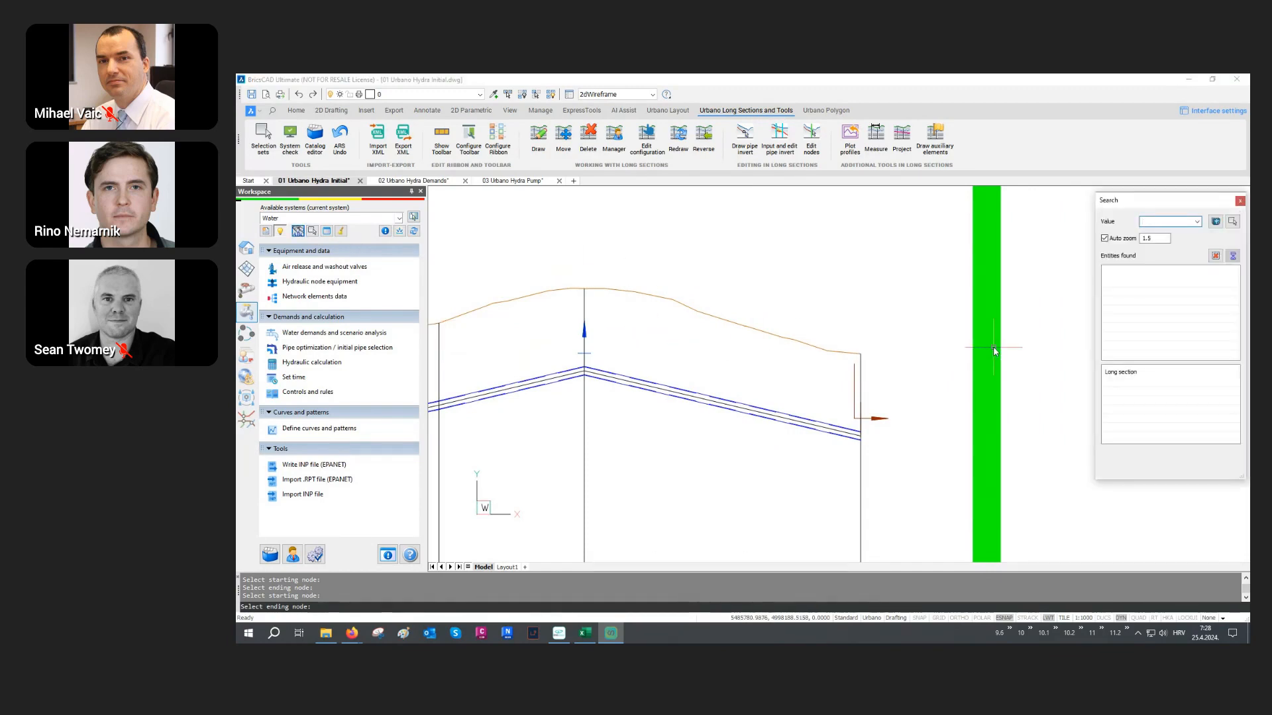
left_click(1232, 222)
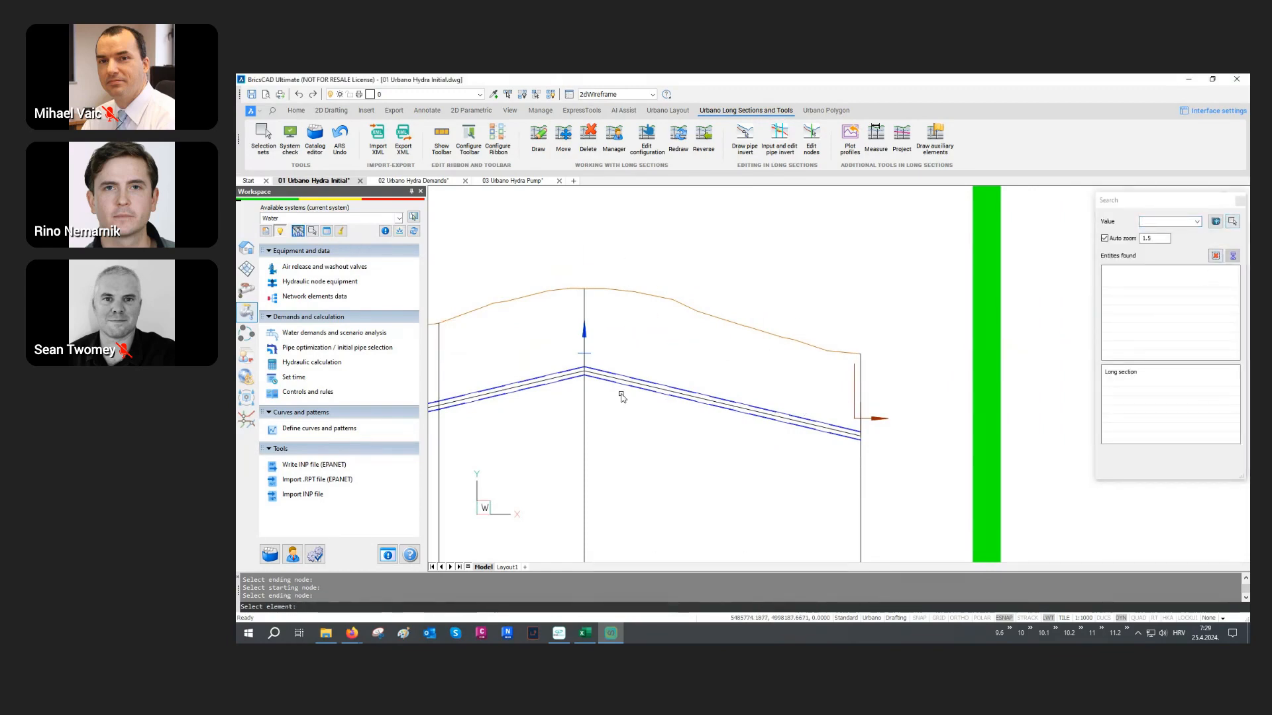
left_click(584, 391)
scroll(573, 428, "down", 4)
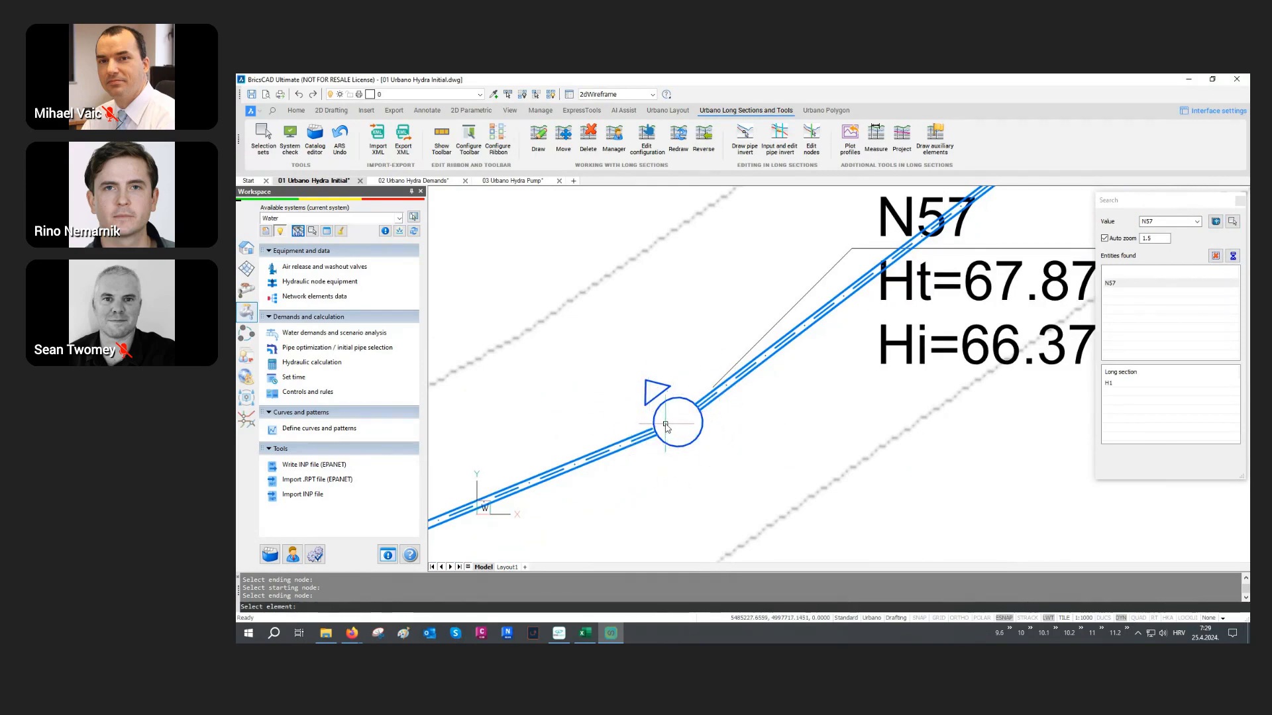
scroll(652, 443, "down", 5)
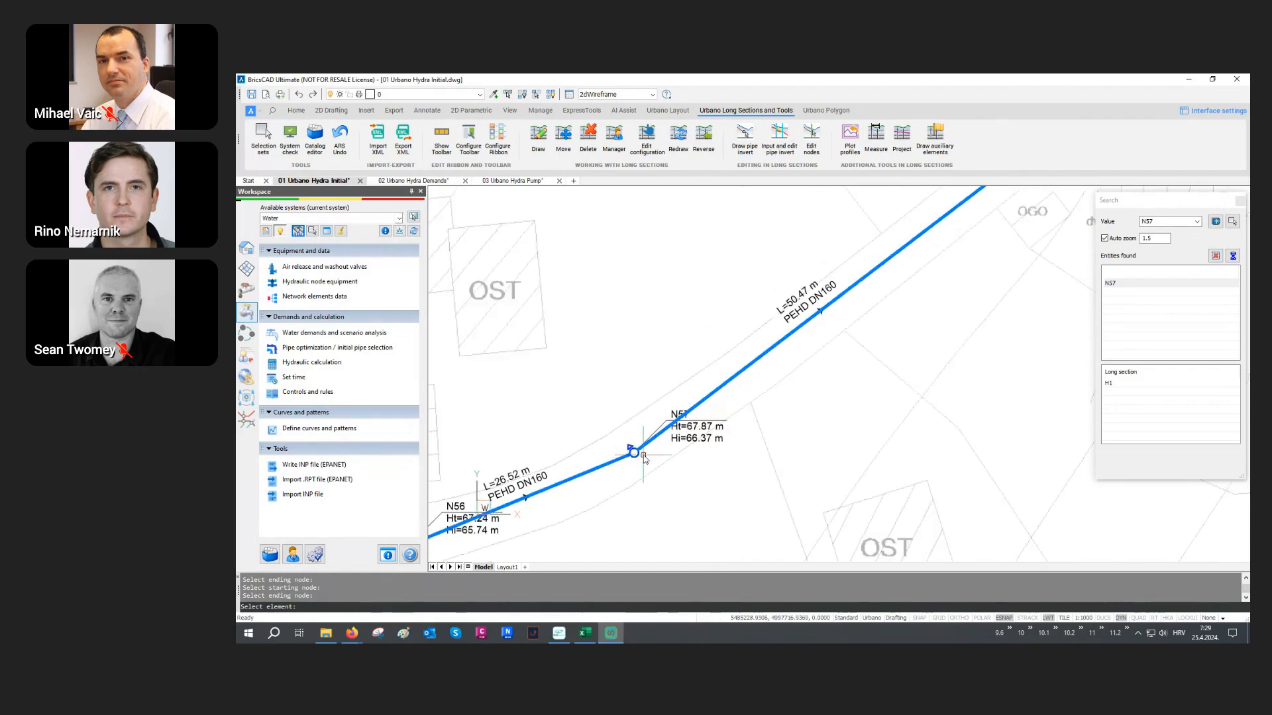
middle_click_drag(845, 361, 794, 415)
scroll(927, 240, "up", 2)
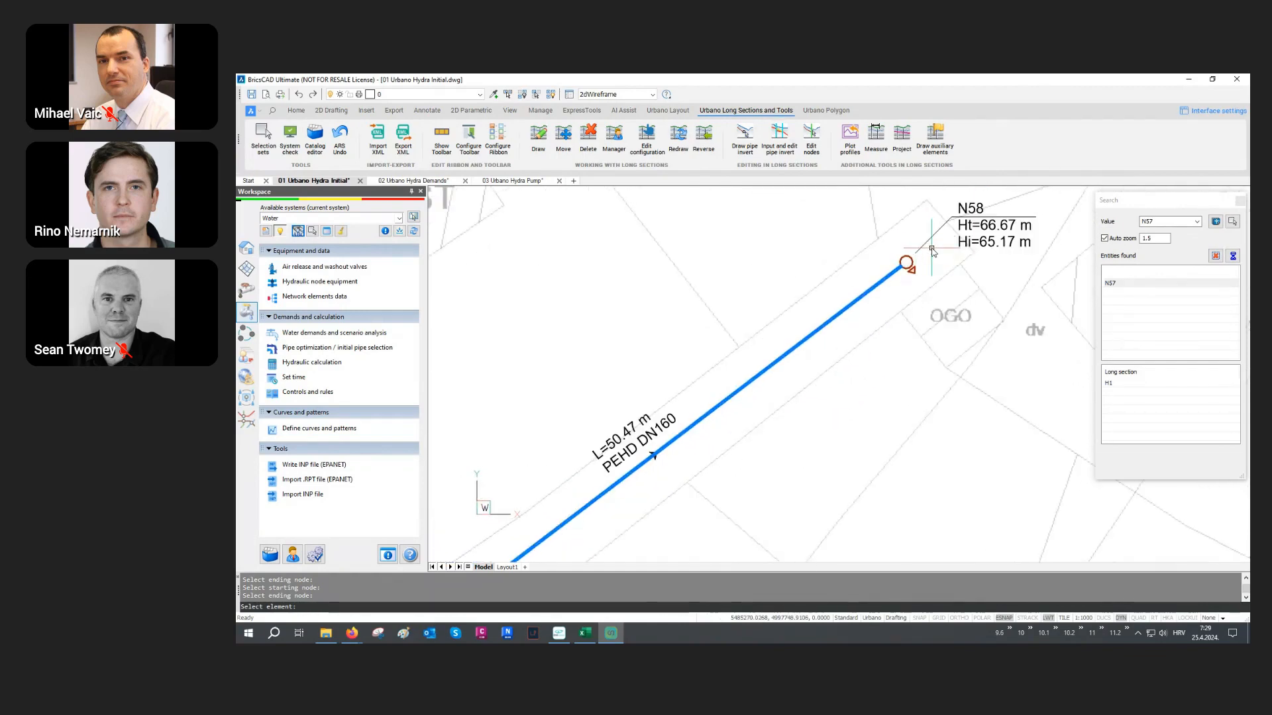
left_click(1109, 384)
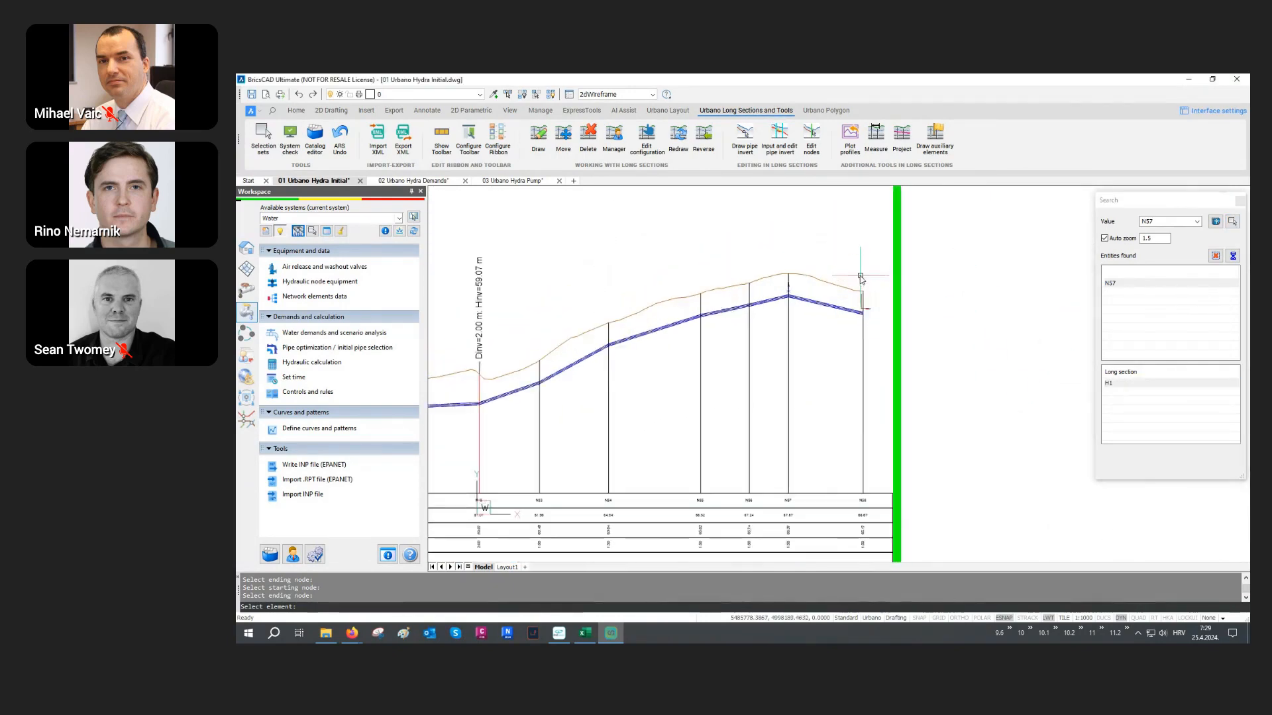
scroll(860, 278, "up", 5)
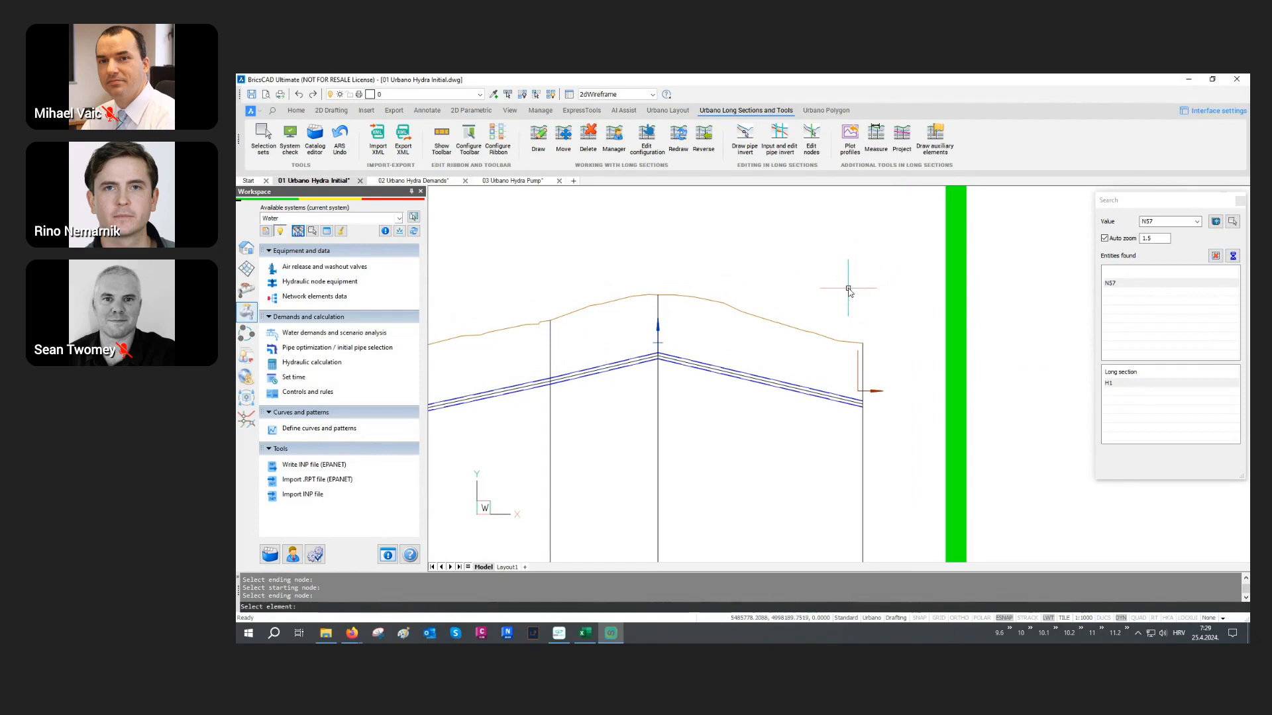
Set manhole BC 160x160 on all nodes of type Air release valve and save the data.
left_click(667, 111)
left_click(486, 140)
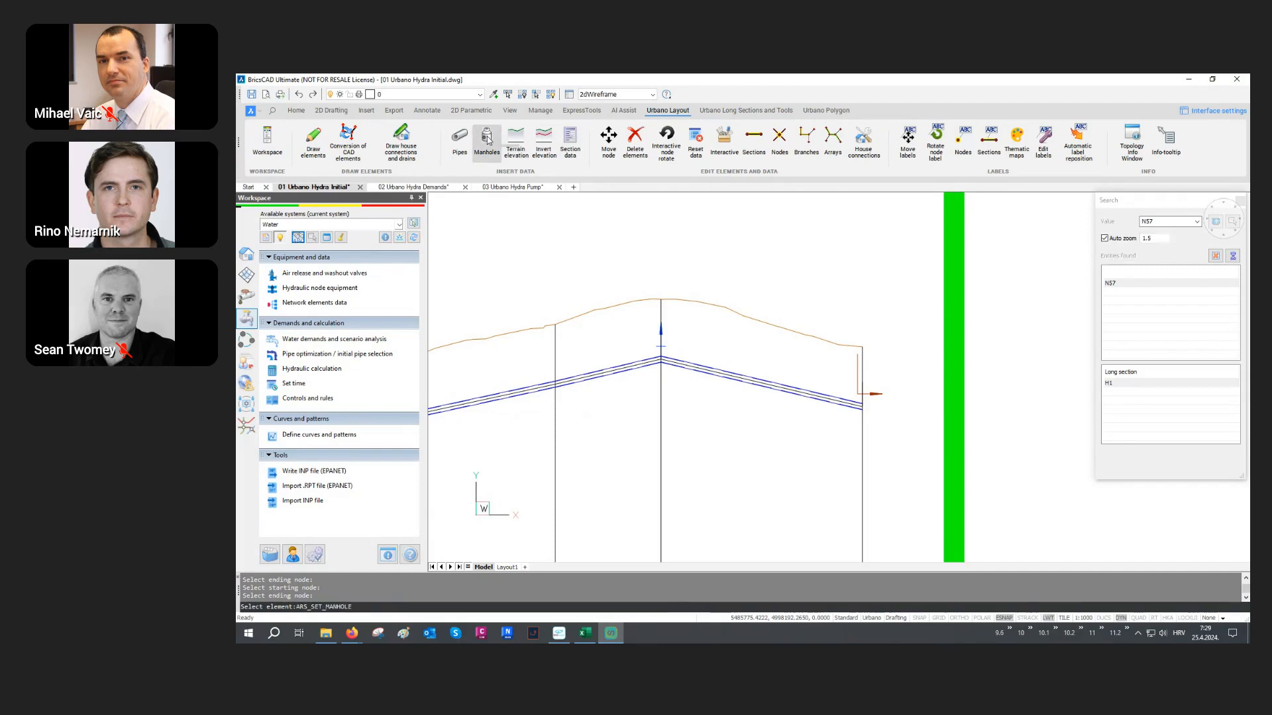
left_click(1090, 220)
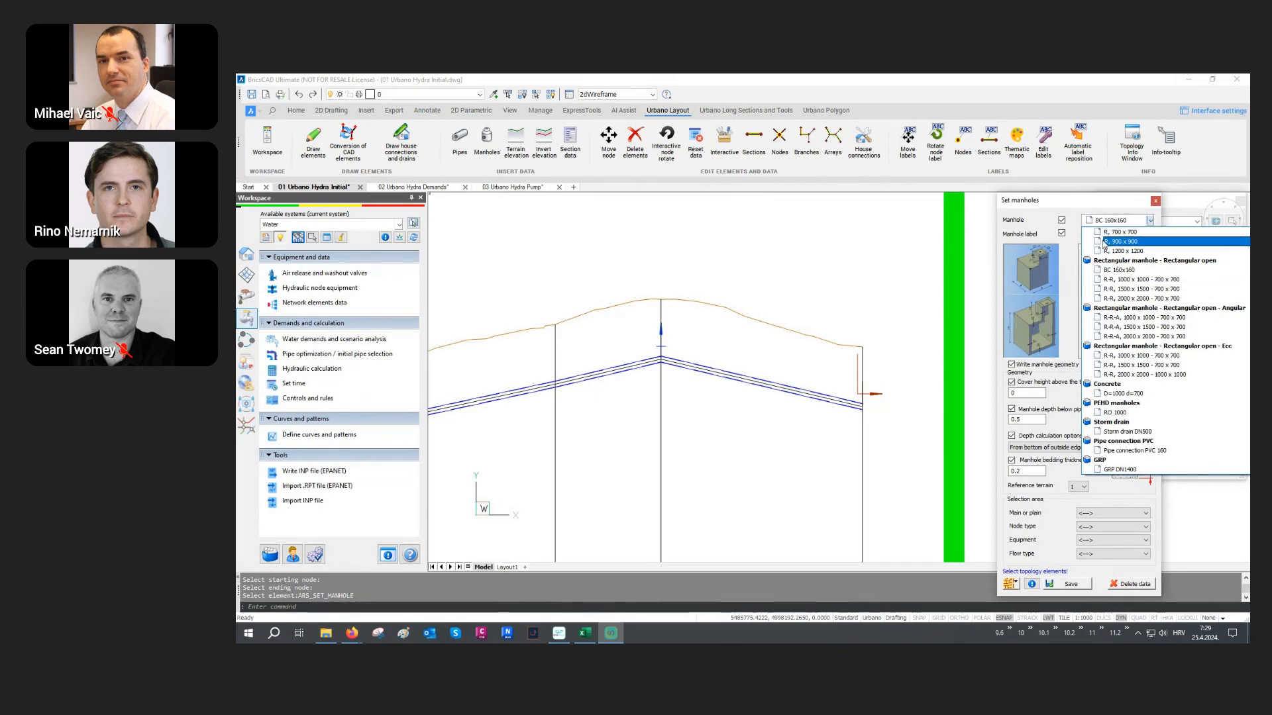
left_click(1108, 270)
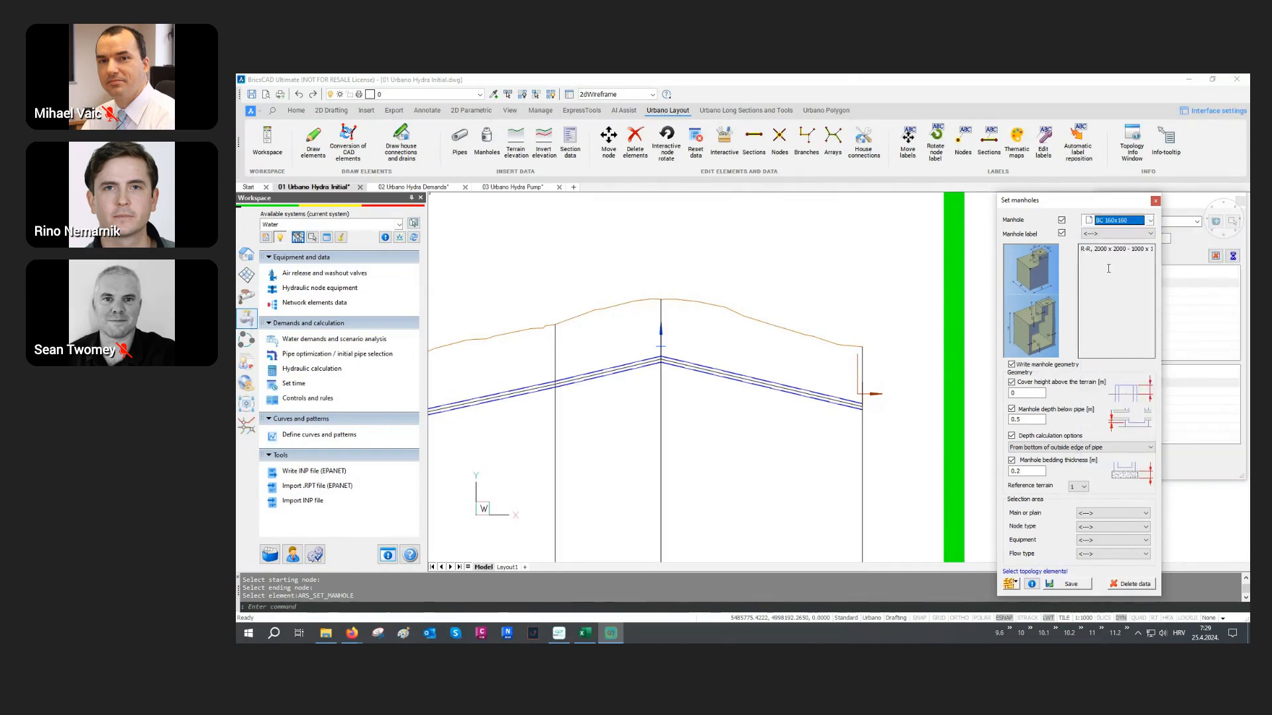
left_click(1007, 588)
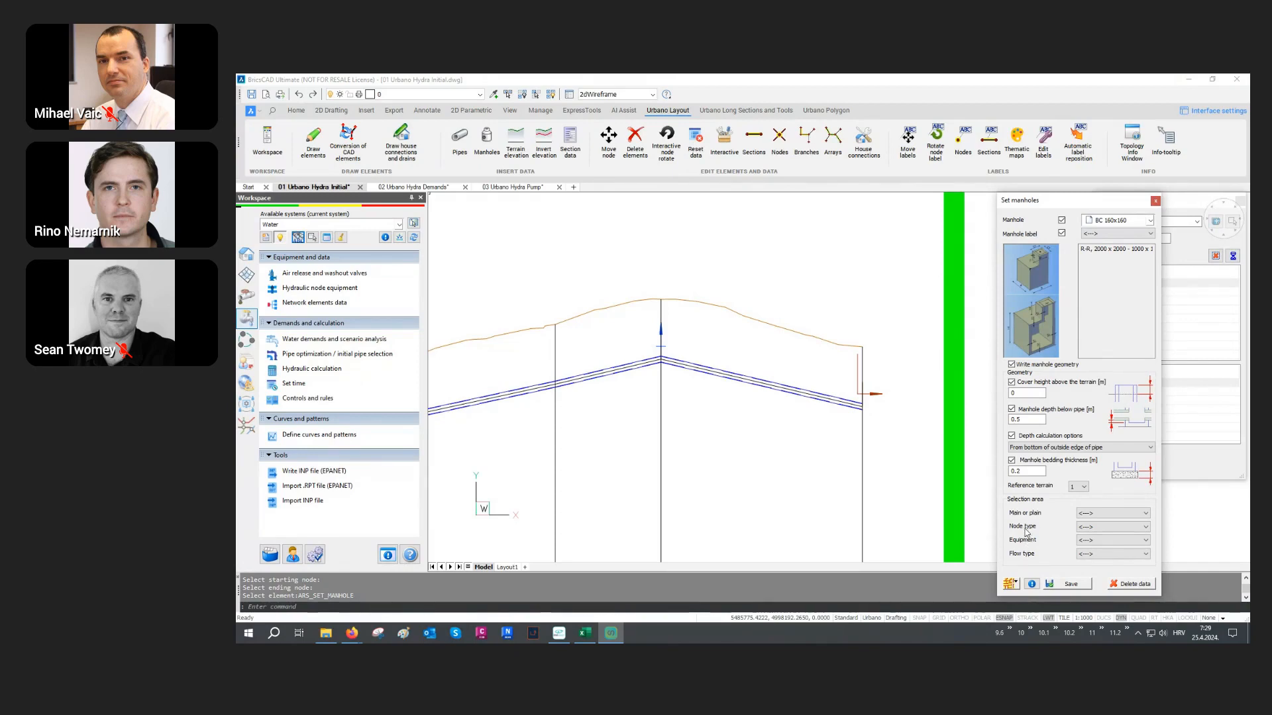
left_click(1083, 528)
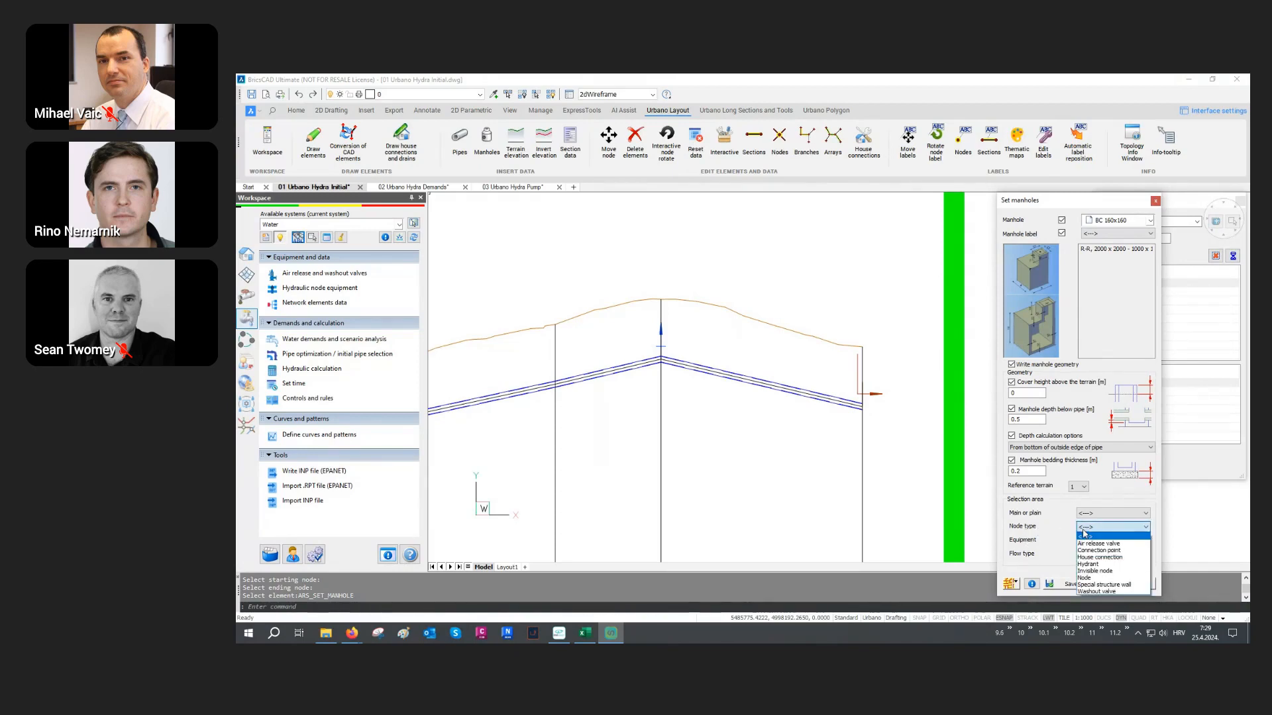
left_click(1097, 543)
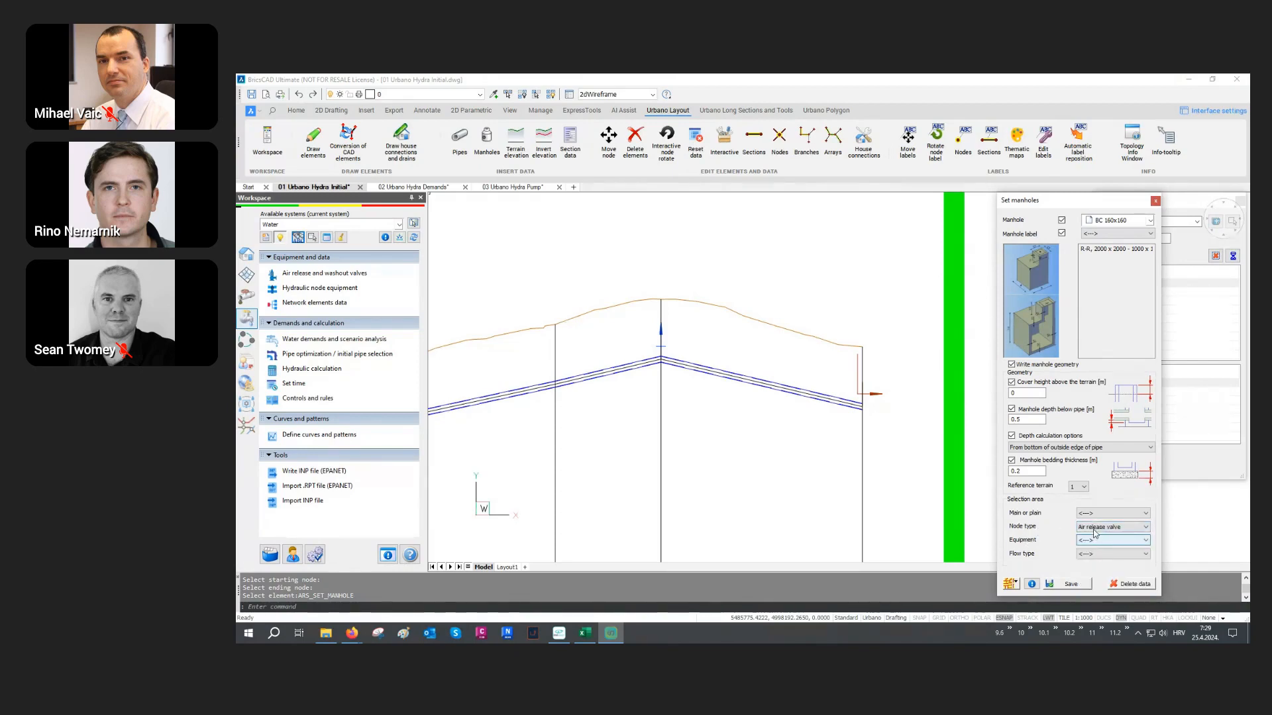
left_click(1073, 585)
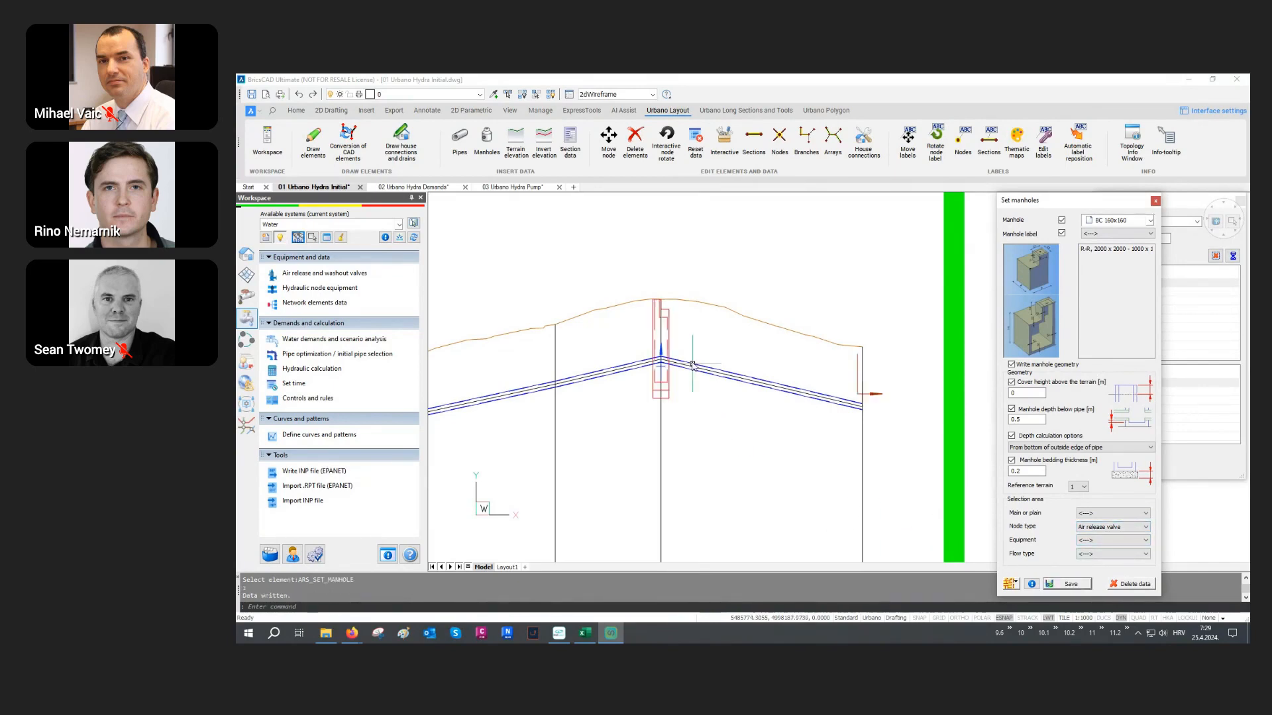
Set the same BC 160x160 manhole on all nodes of type Washout valve and check the manholes in the long section.
scroll(680, 352, "up", 2)
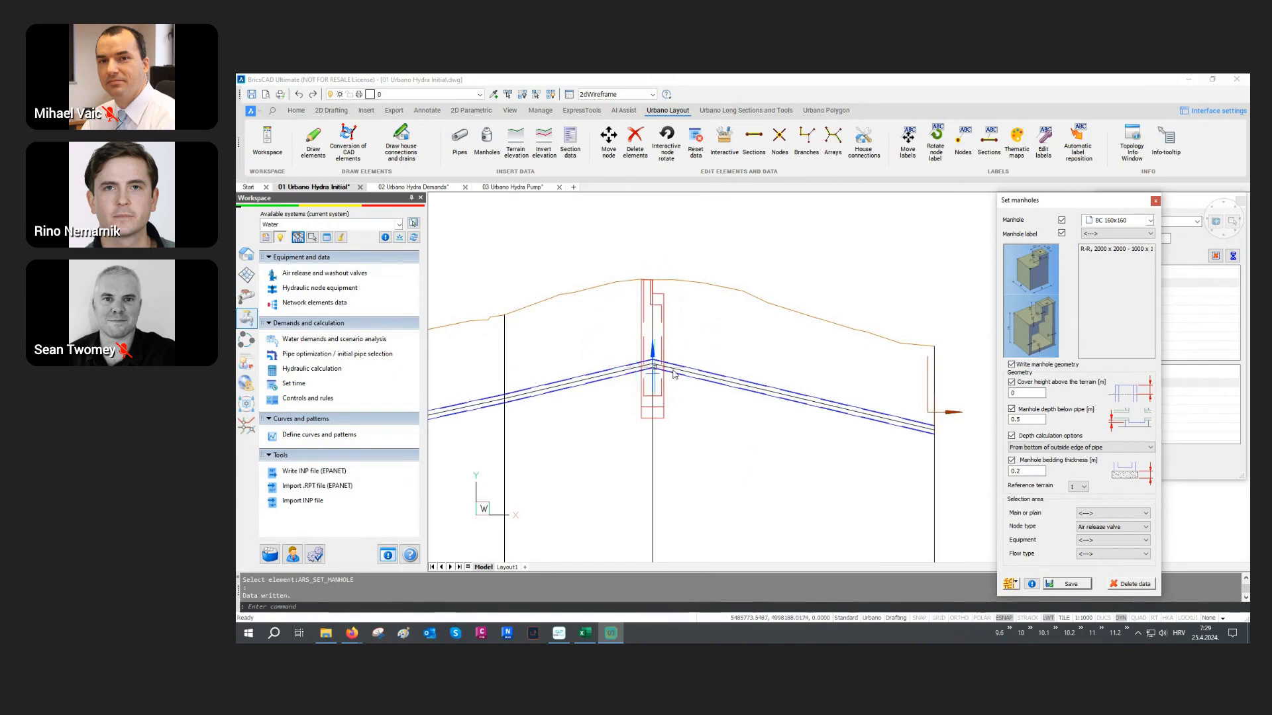
left_click(1092, 528)
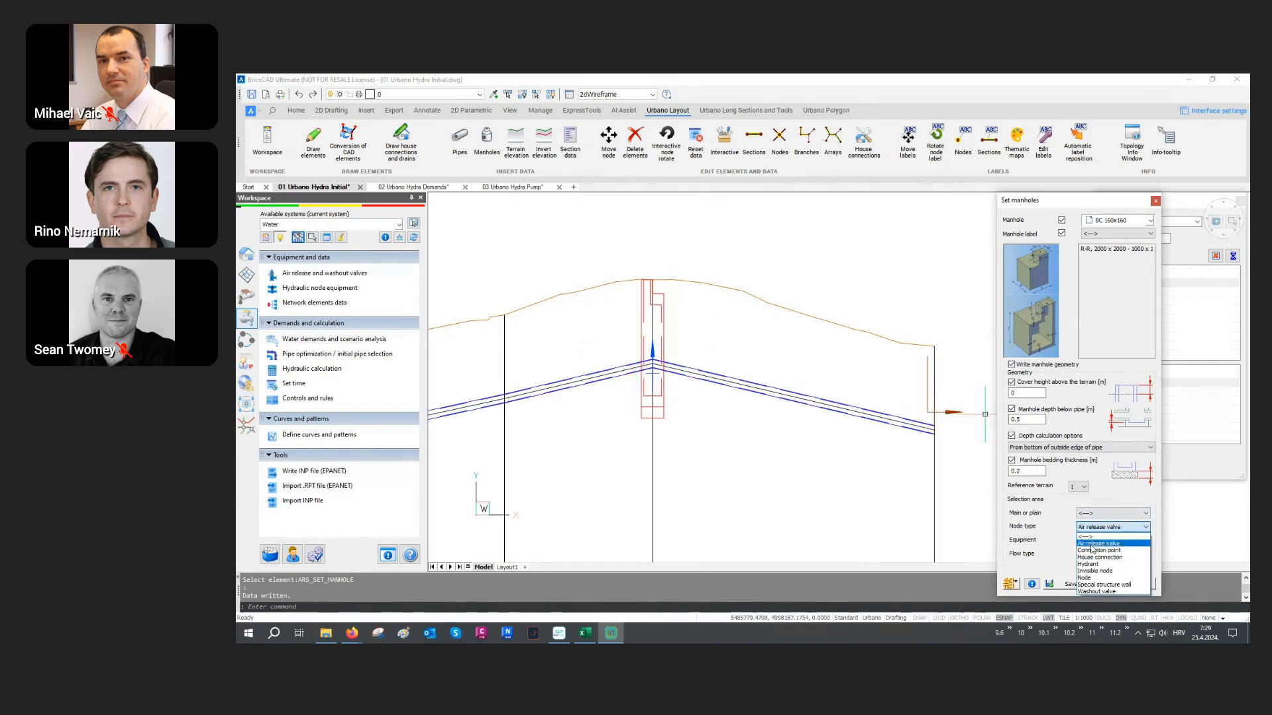
left_click(1094, 592)
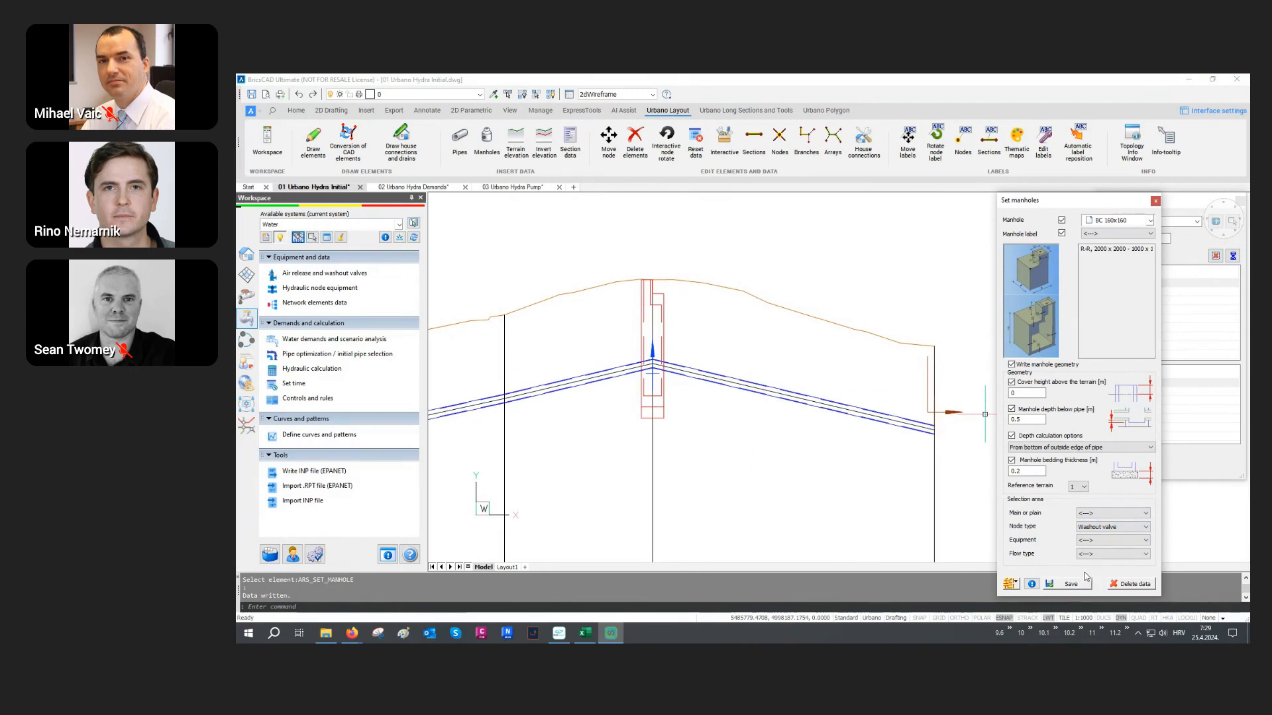
left_click(1073, 585)
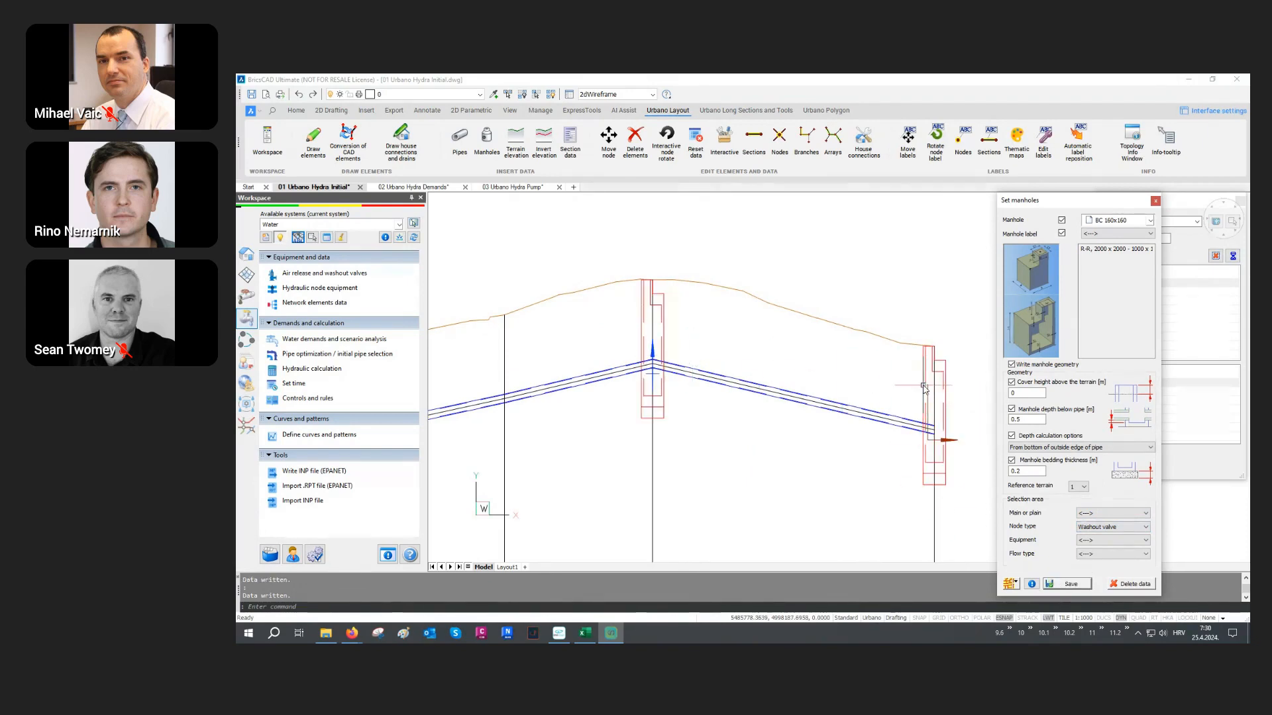
scroll(924, 388, "down", 2)
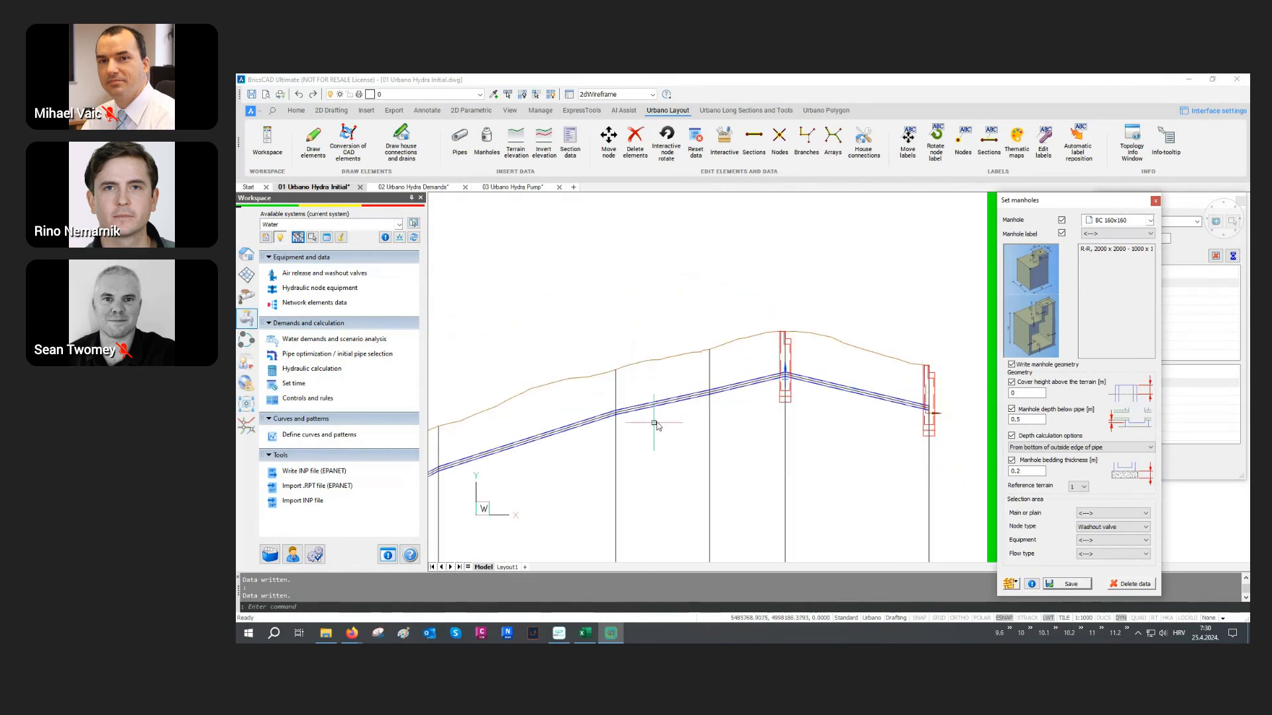
middle_click_drag(653, 426, 792, 347)
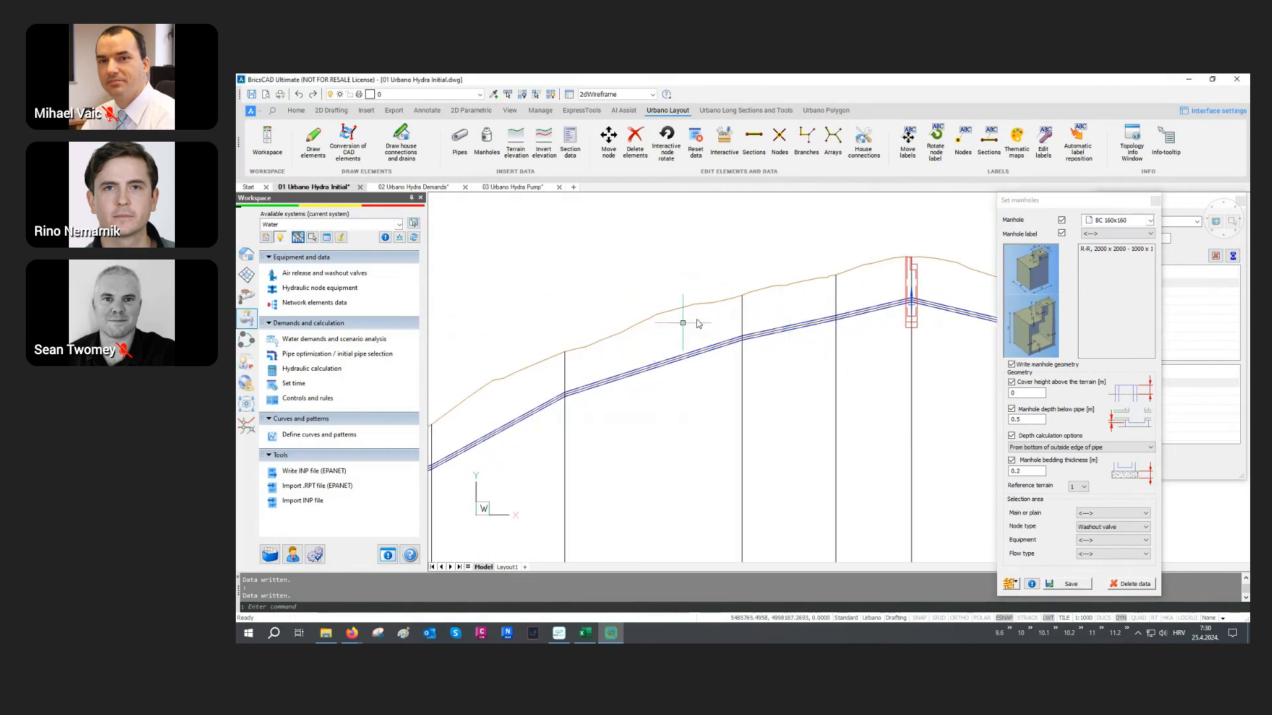
middle_click_drag(848, 299, 685, 316)
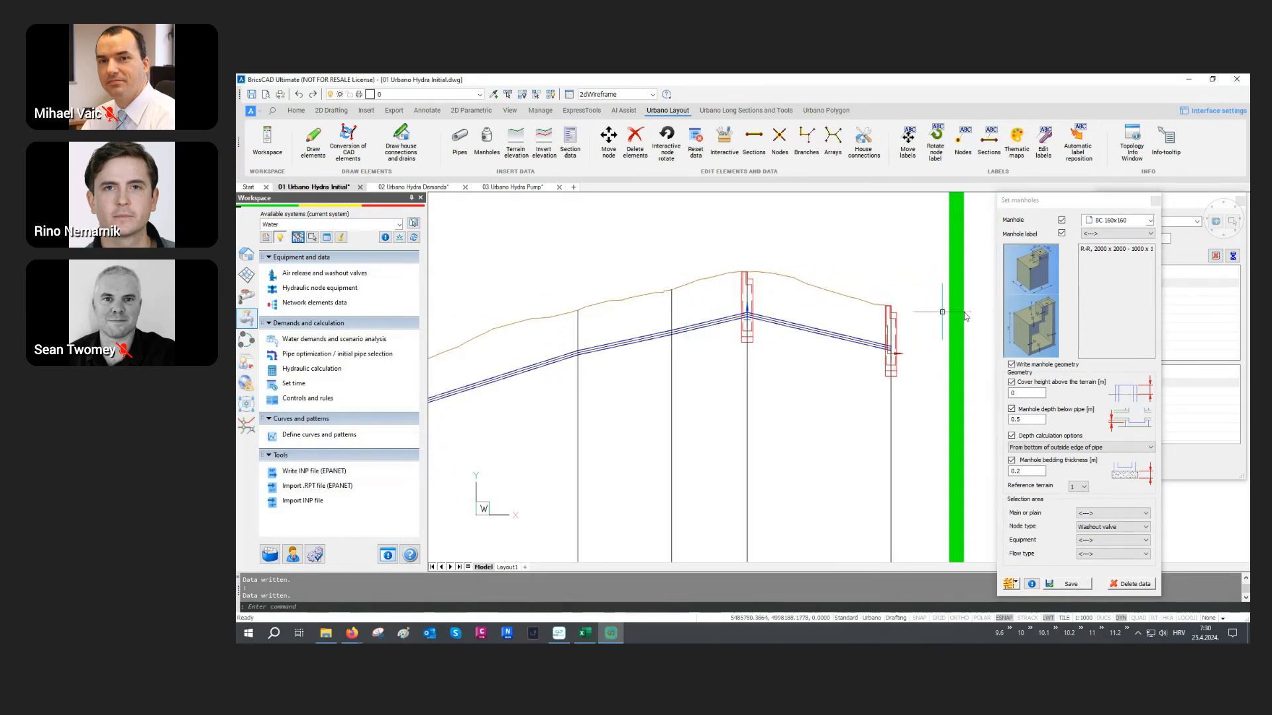
Locate node N57 in the layout with the search tool and examine the drawn manholes at N57 and N58.
left_click(1179, 209)
left_click(1119, 283)
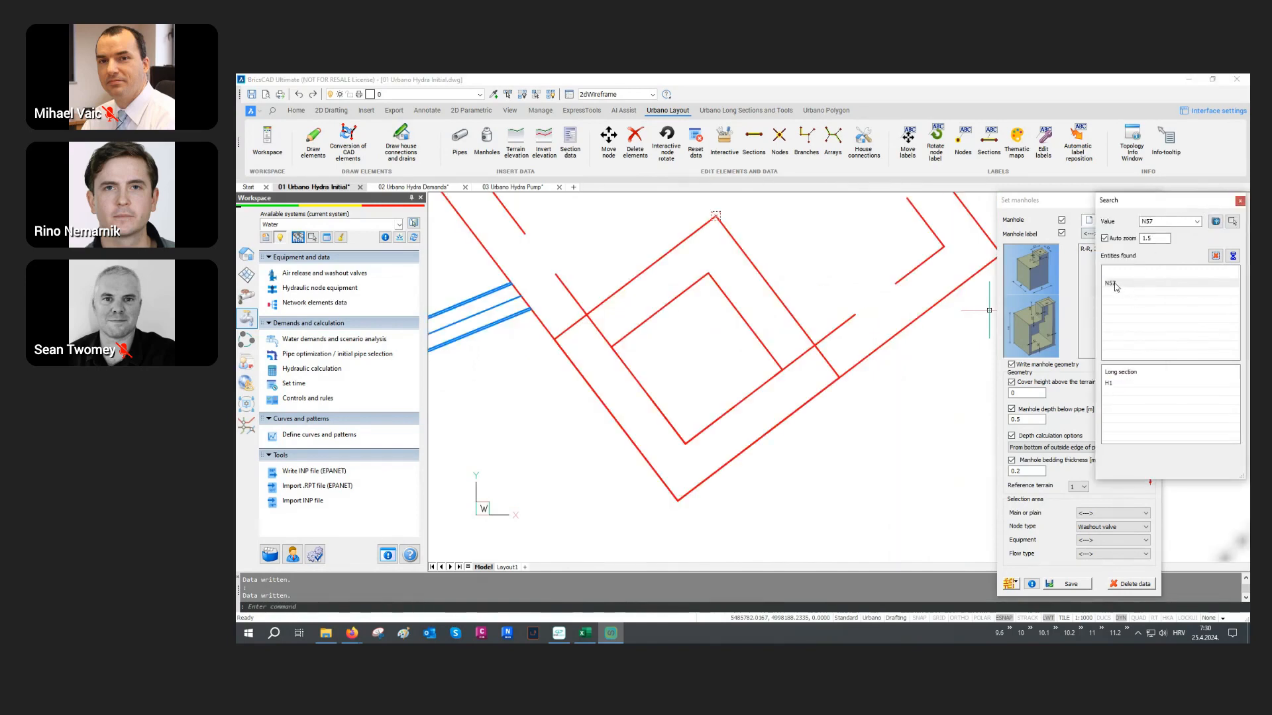
scroll(654, 452, "down", 3)
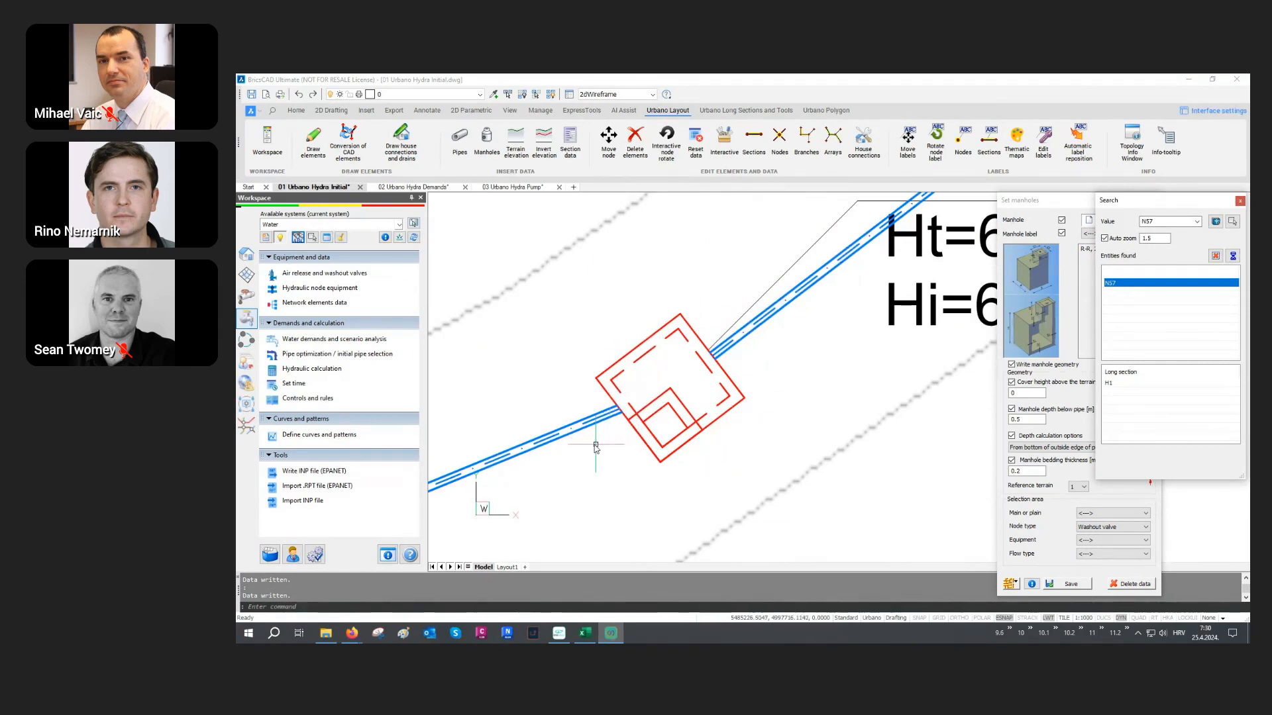
scroll(625, 462, "down", 2)
scroll(625, 463, "down", 3)
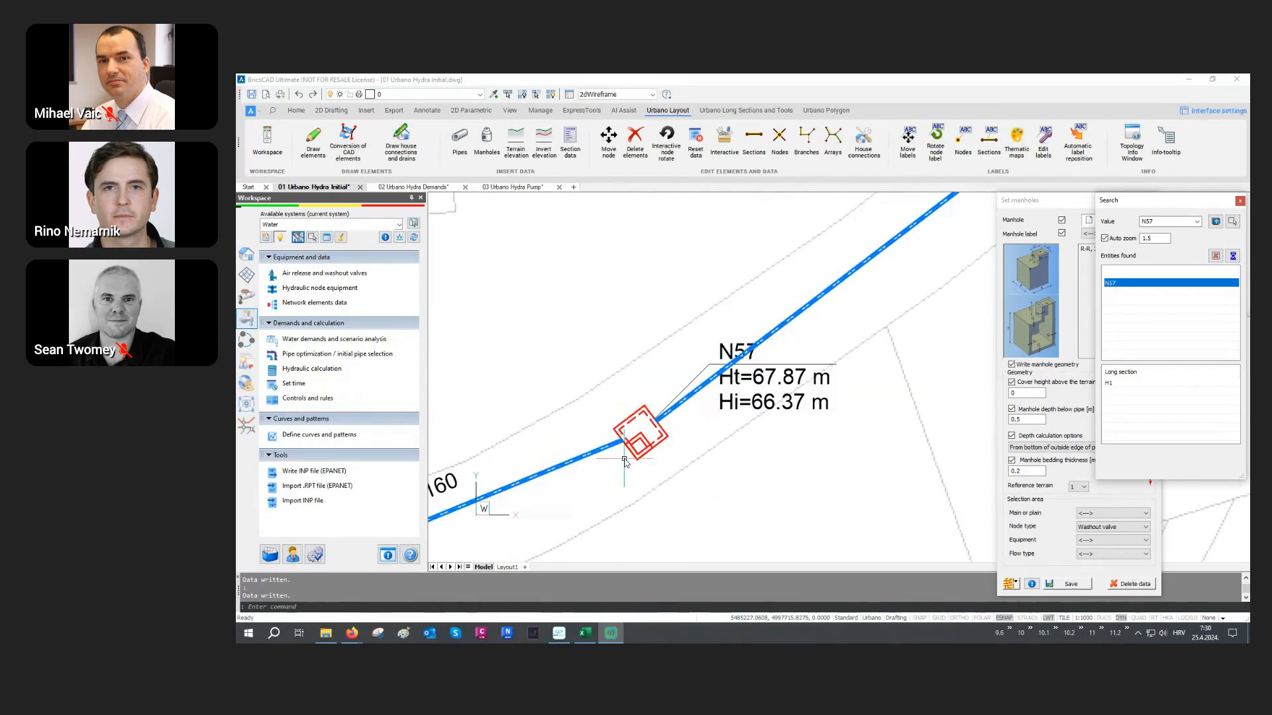
mouse_move(832, 321)
middle_mouse_down()
mouse_move(701, 432)
mouse_move(754, 409)
middle_mouse_up()
scroll(852, 317, "up", 2)
scroll(852, 320, "up", 1)
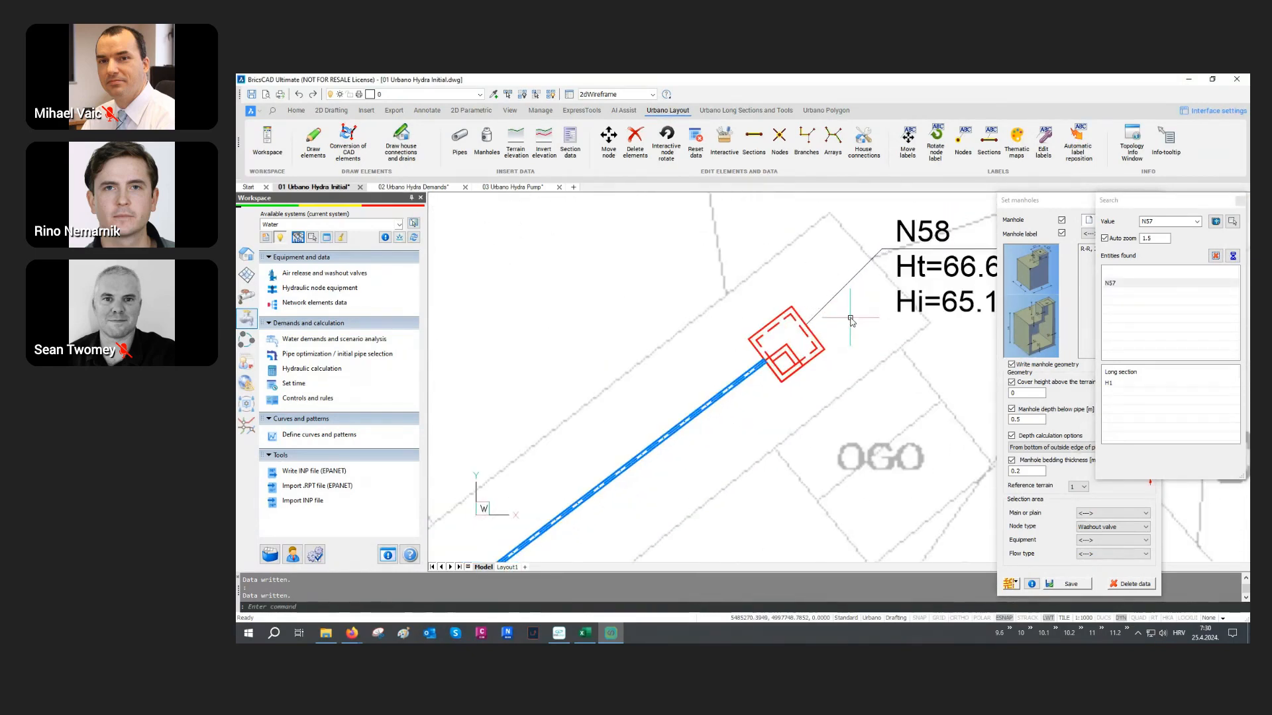
scroll(850, 320, "down", 6)
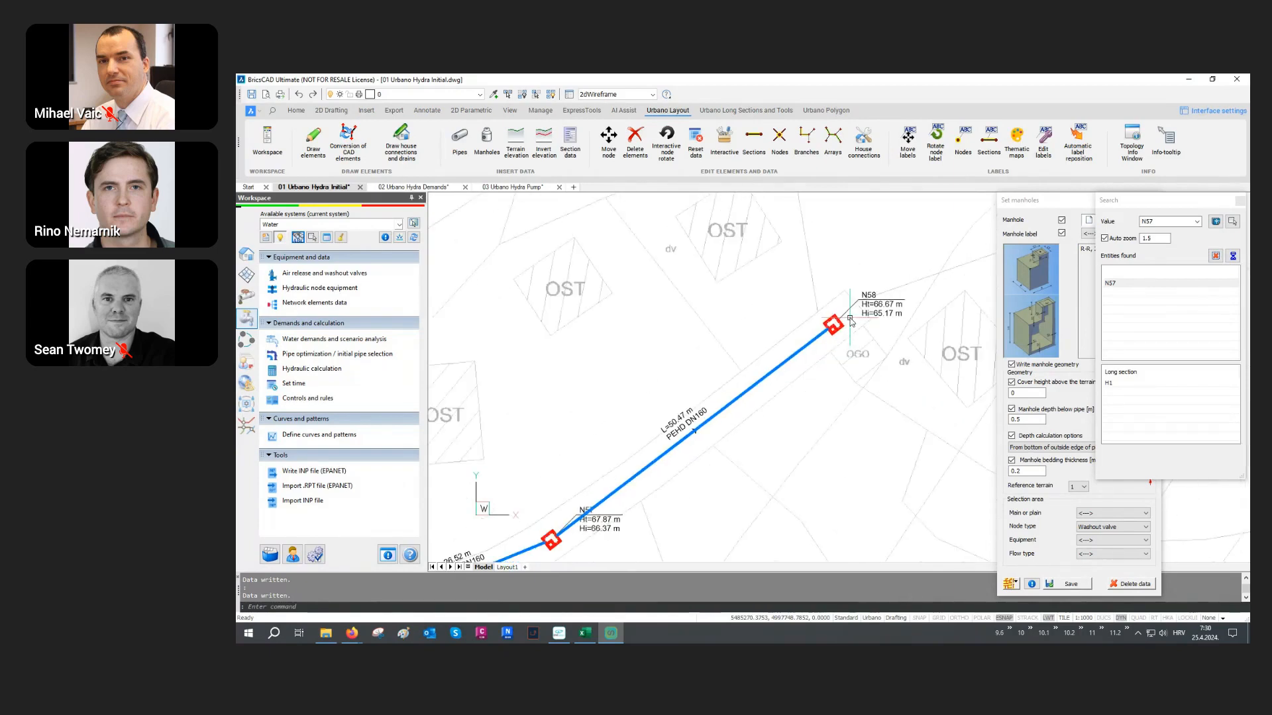
Set manhole BC 160x160 on all Main nodes of the active system, with no node type filter, and save the data.
middle_click_drag(554, 339, 876, 352)
scroll(737, 308, "up", 5)
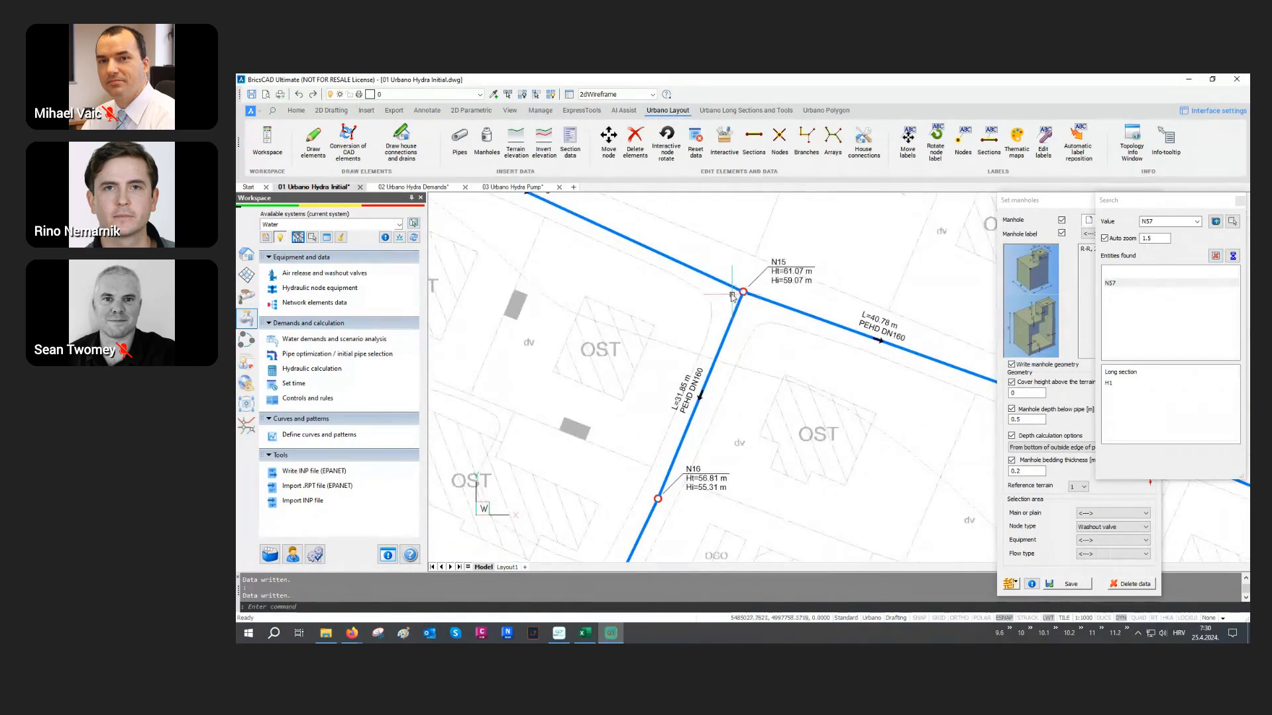
scroll(746, 288, "down", 3)
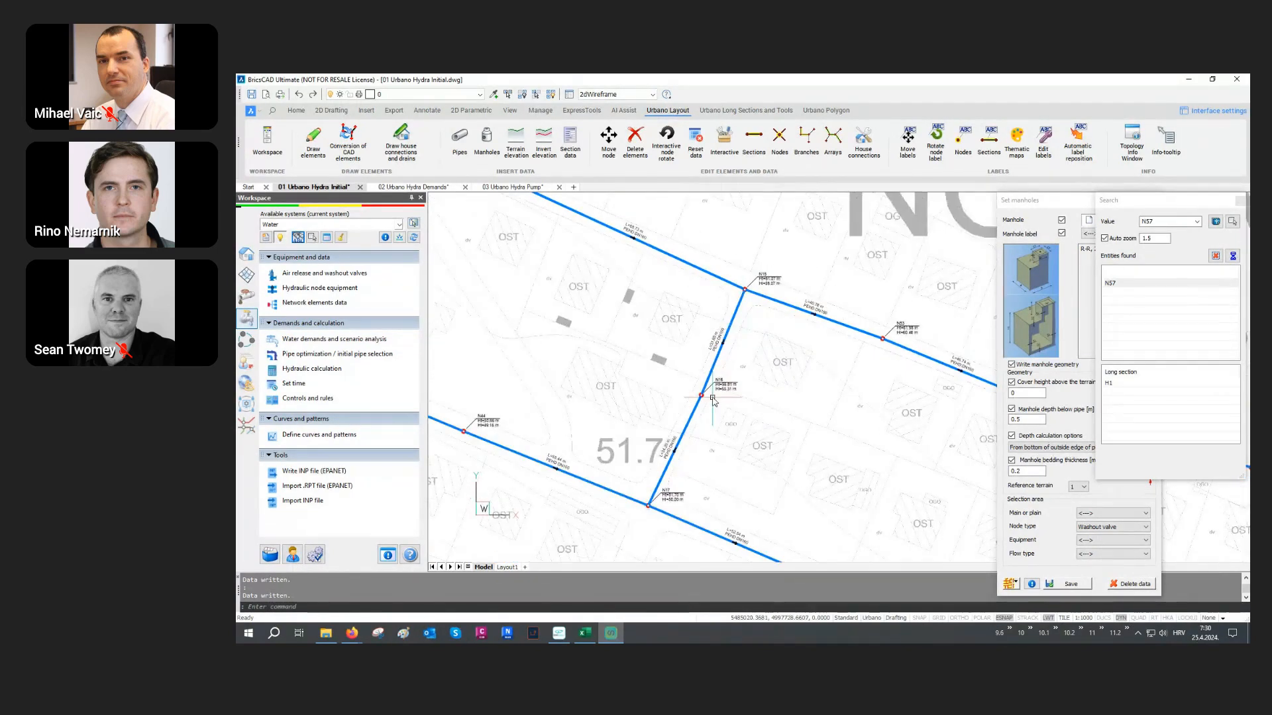
left_click(1036, 204)
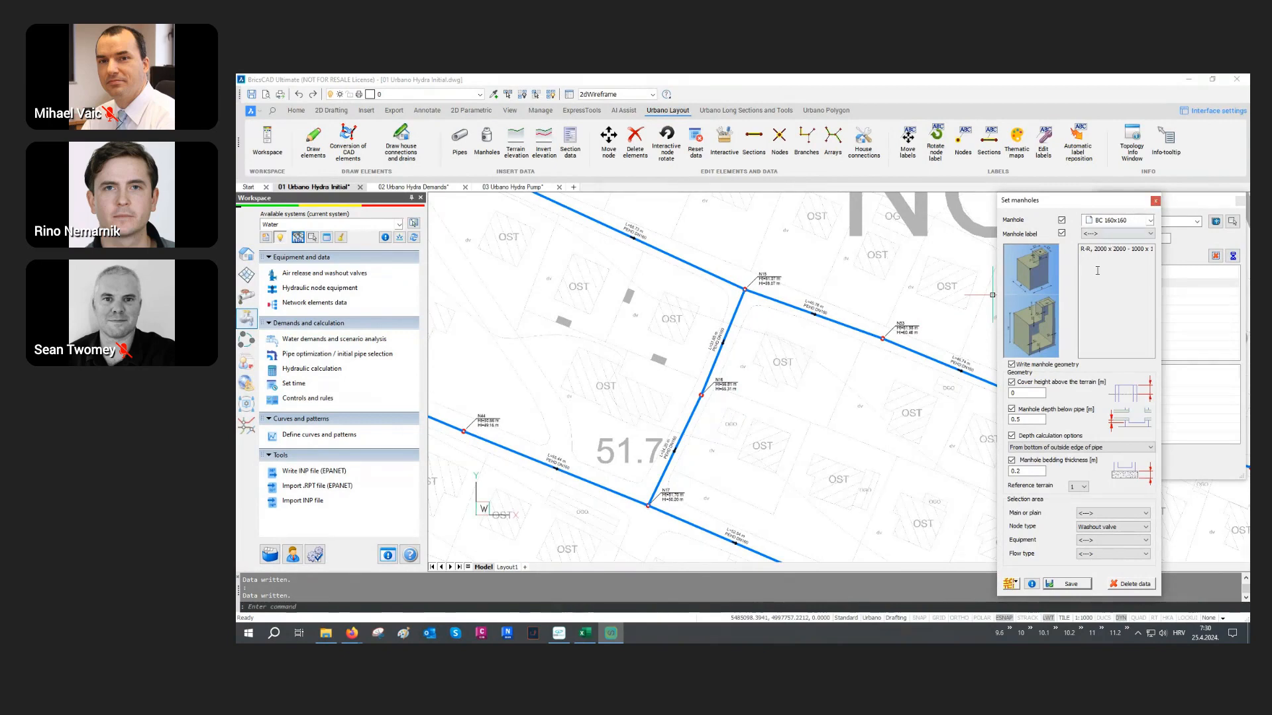
left_click(1010, 585)
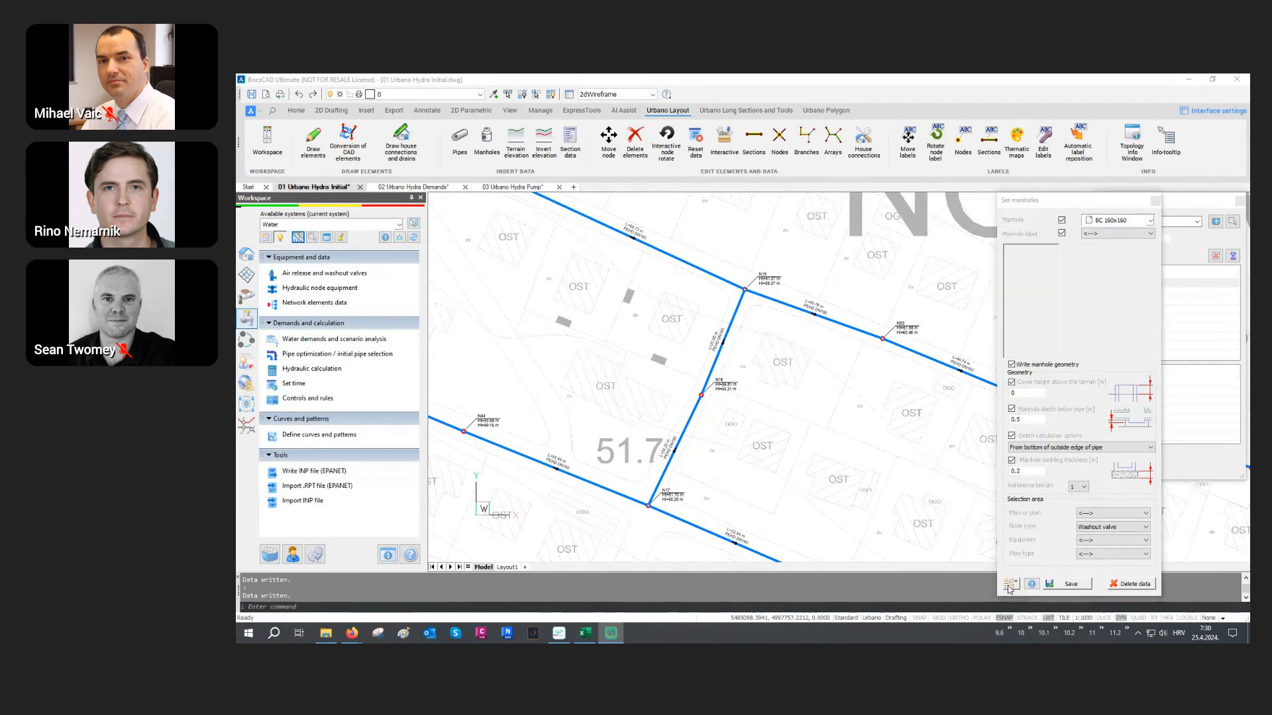
left_click(1091, 526)
left_click(1092, 537)
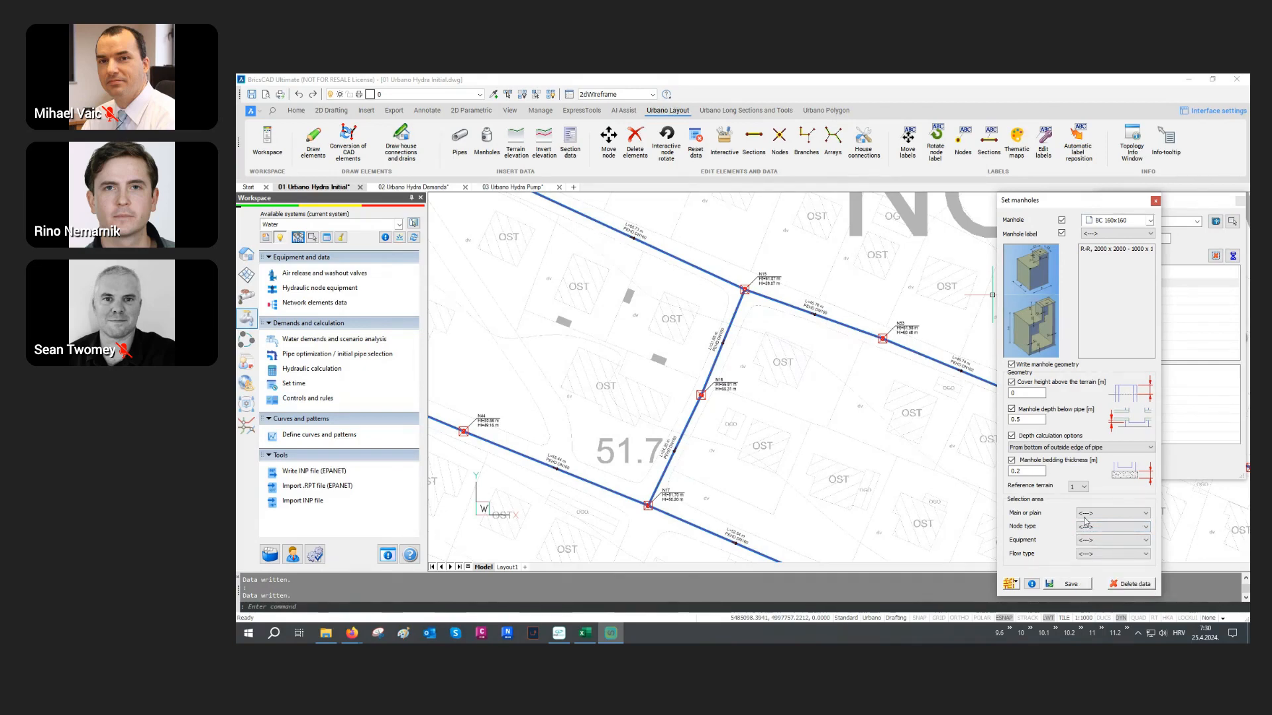
left_click(1092, 514)
left_click(1092, 523)
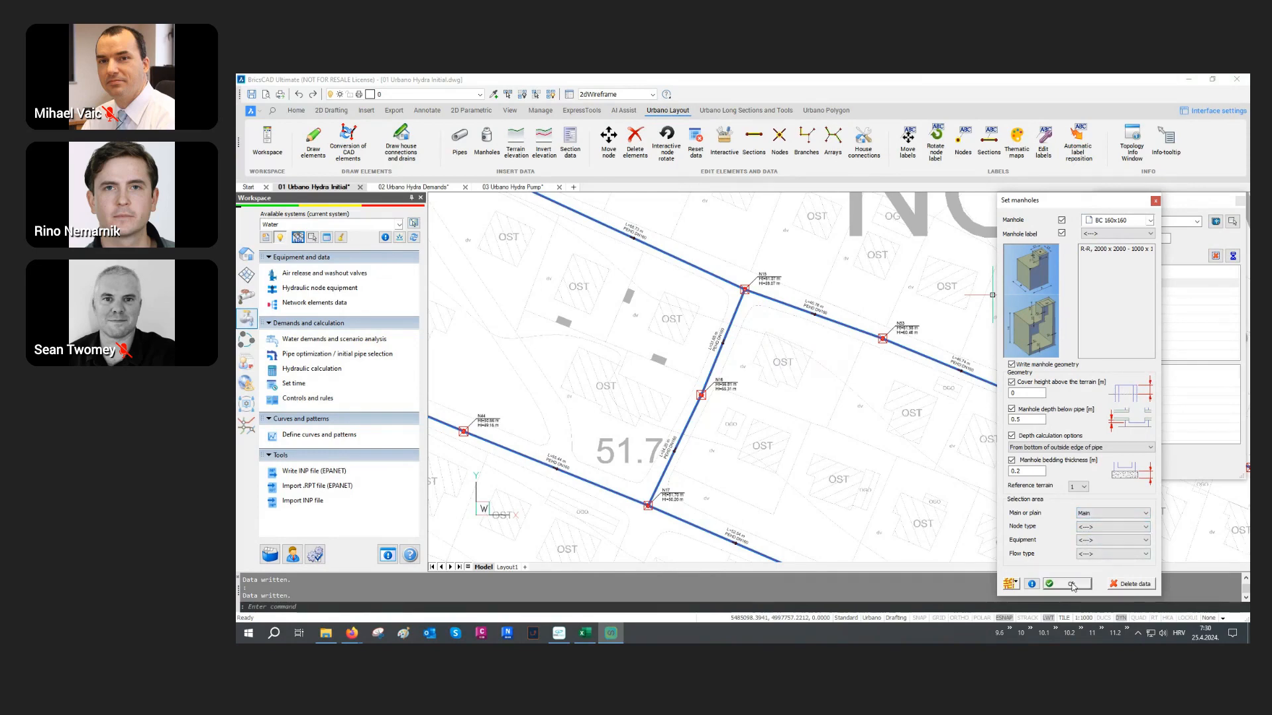
left_click(1155, 201)
left_click(1239, 201)
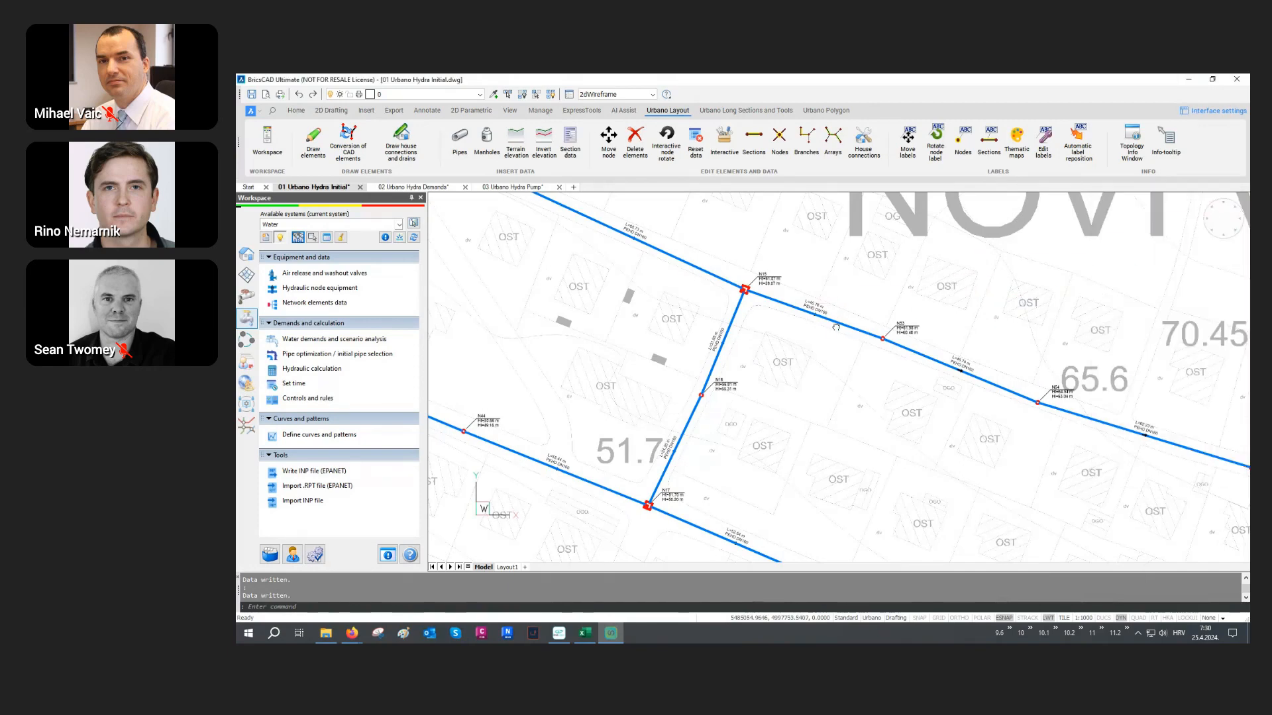
Examine the manholes at junction nodes N15 and N17 in the layout and view the whole network.
scroll(745, 314, "up", 2)
scroll(744, 314, "up", 2)
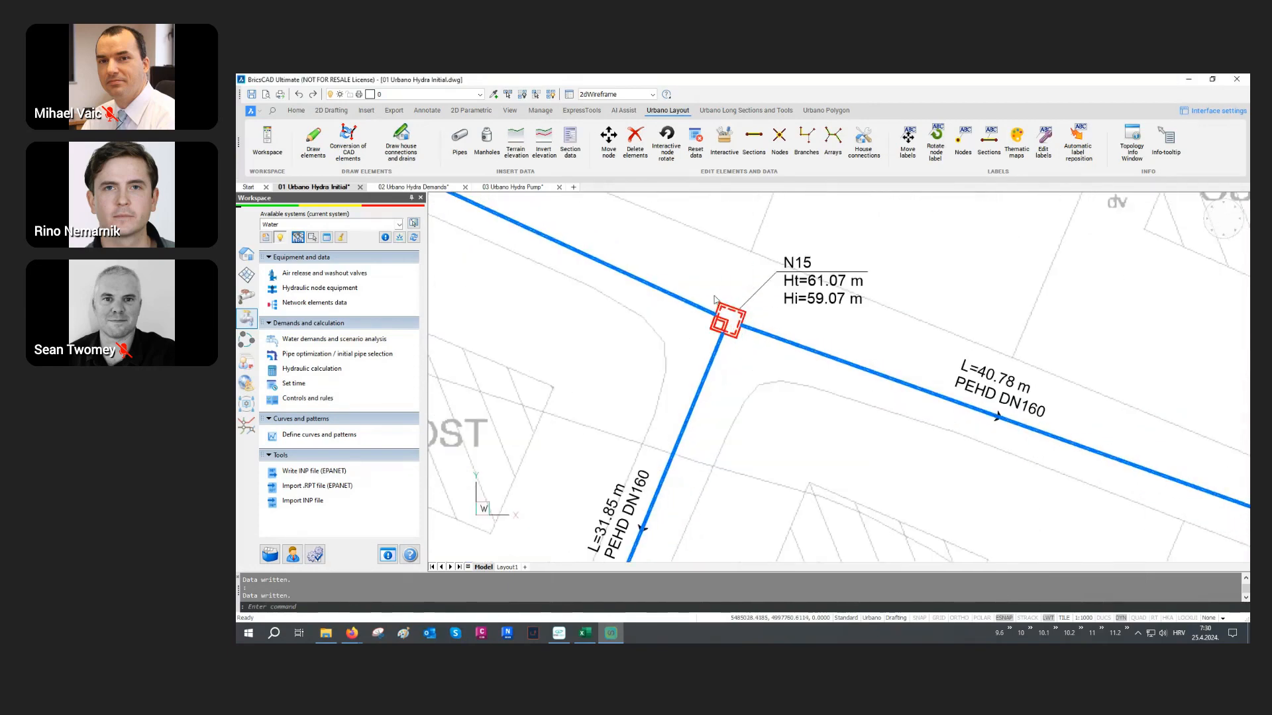
scroll(728, 317, "down", 1)
scroll(728, 317, "down", 3)
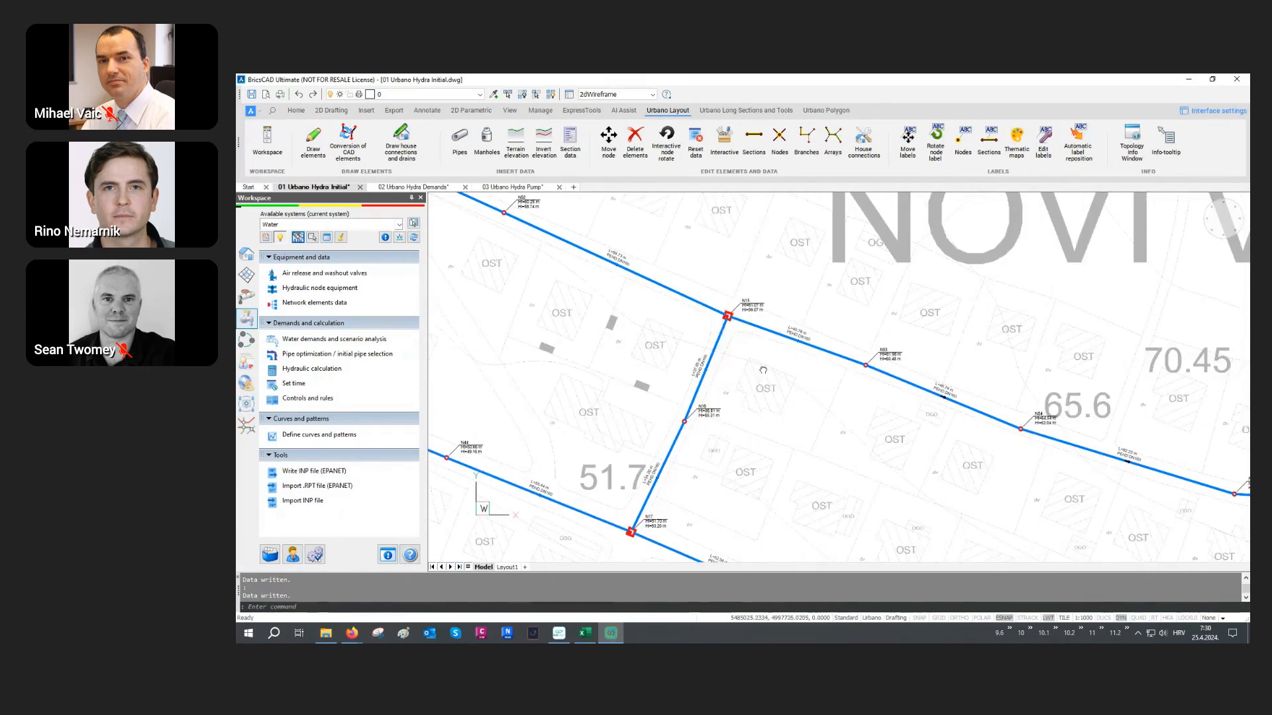
middle_click_drag(763, 370, 837, 258)
scroll(706, 432, "up", 5)
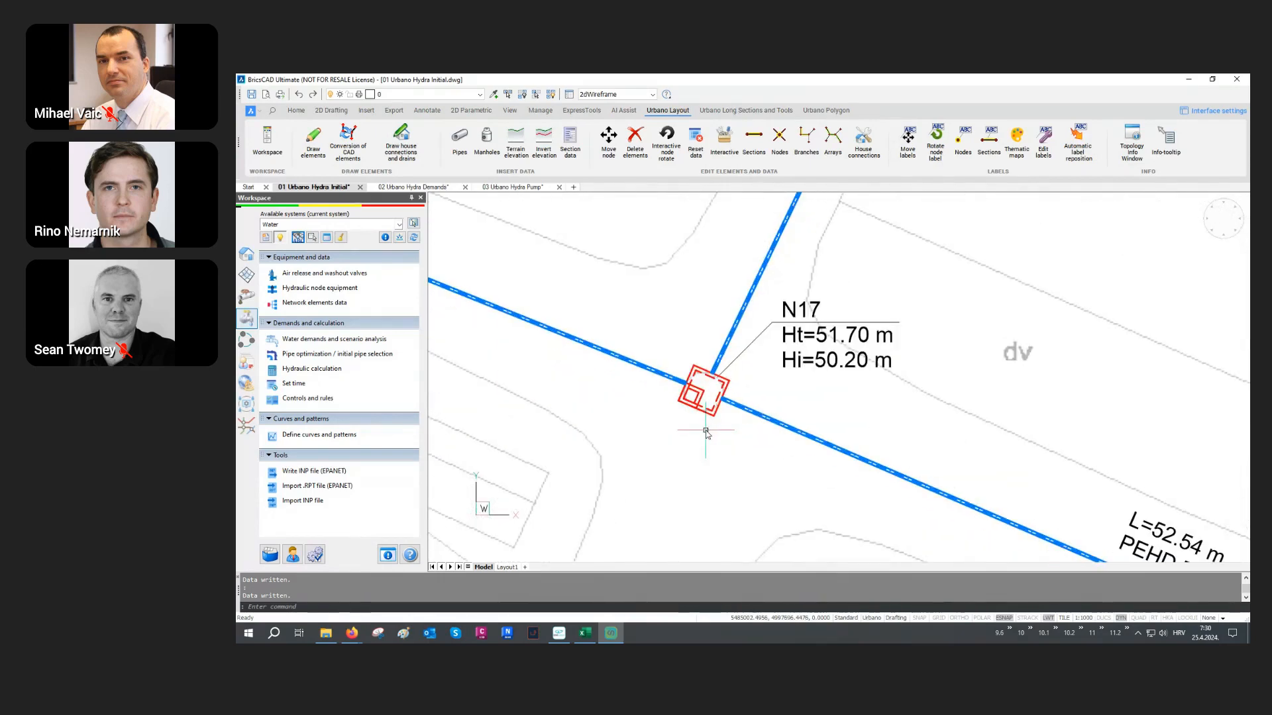
scroll(706, 433, "down", 6)
scroll(706, 432, "down", 3)
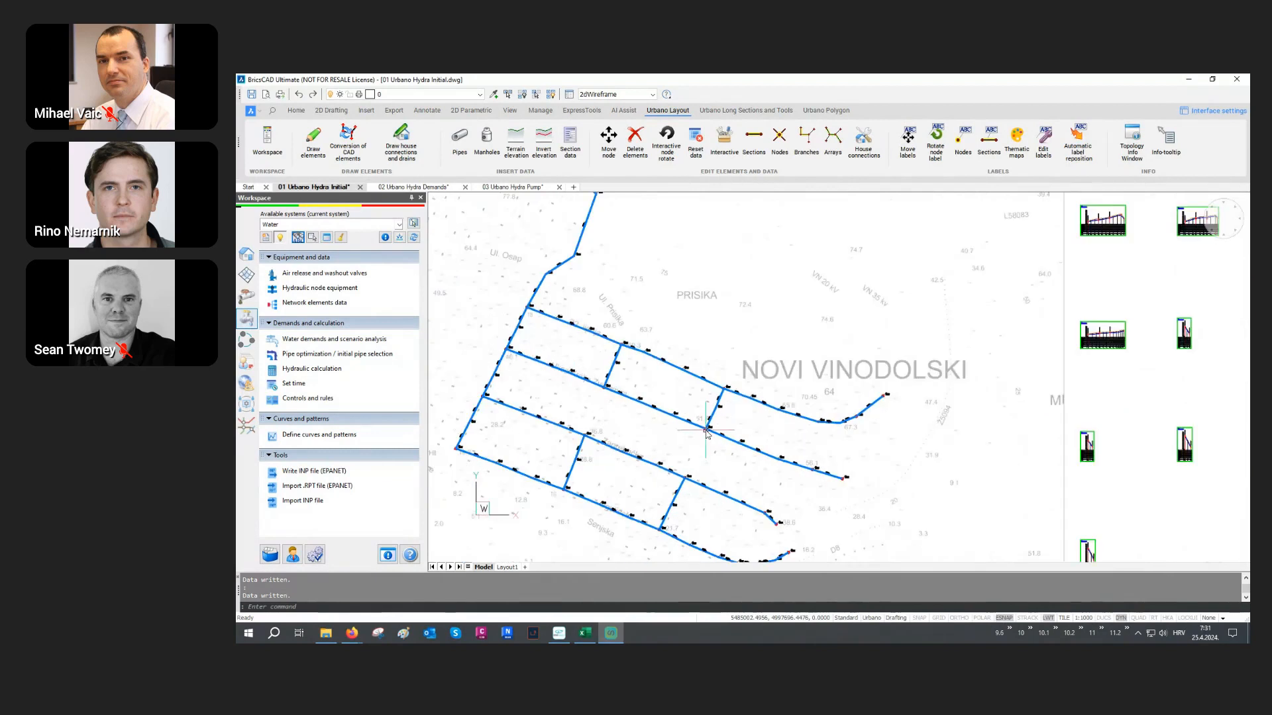
middle_click_drag(662, 408, 753, 381)
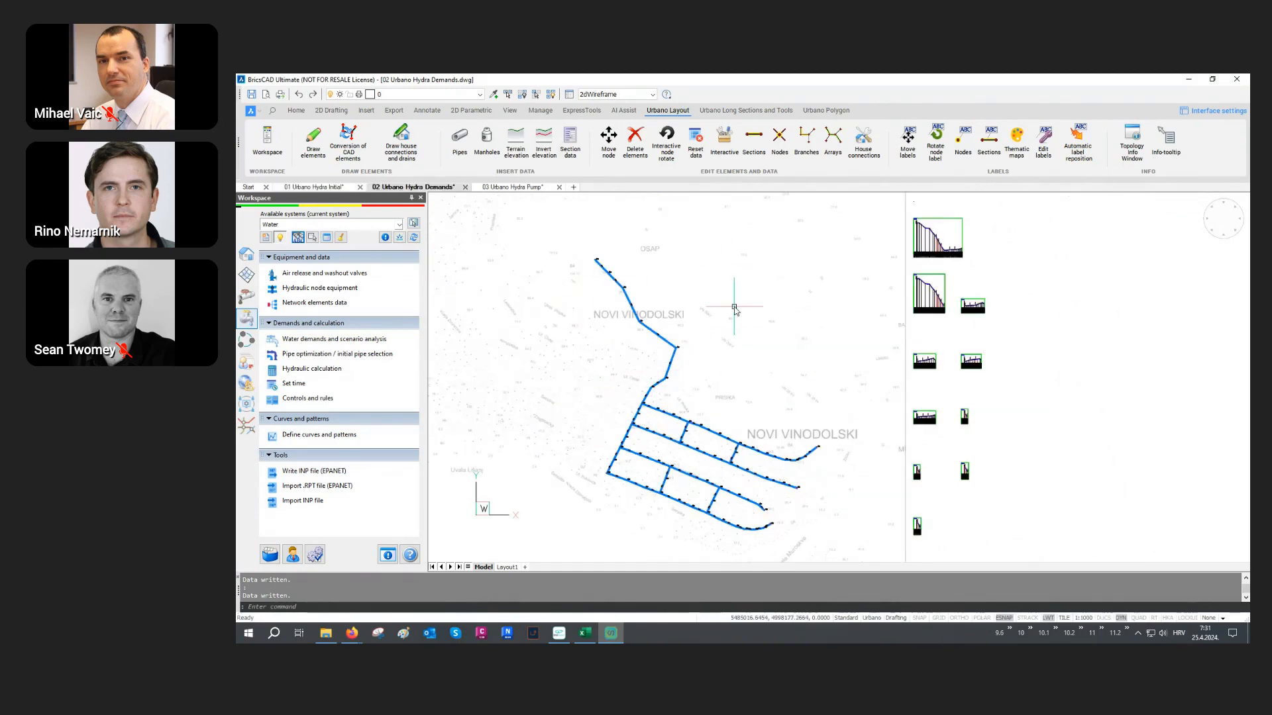
Locate start node A1.1 in the 02 Urbano Hydra Demands drawing and review the available hydraulic node equipment types.
middle_click_drag(787, 332, 999, 377)
scroll(812, 305, "up", 4)
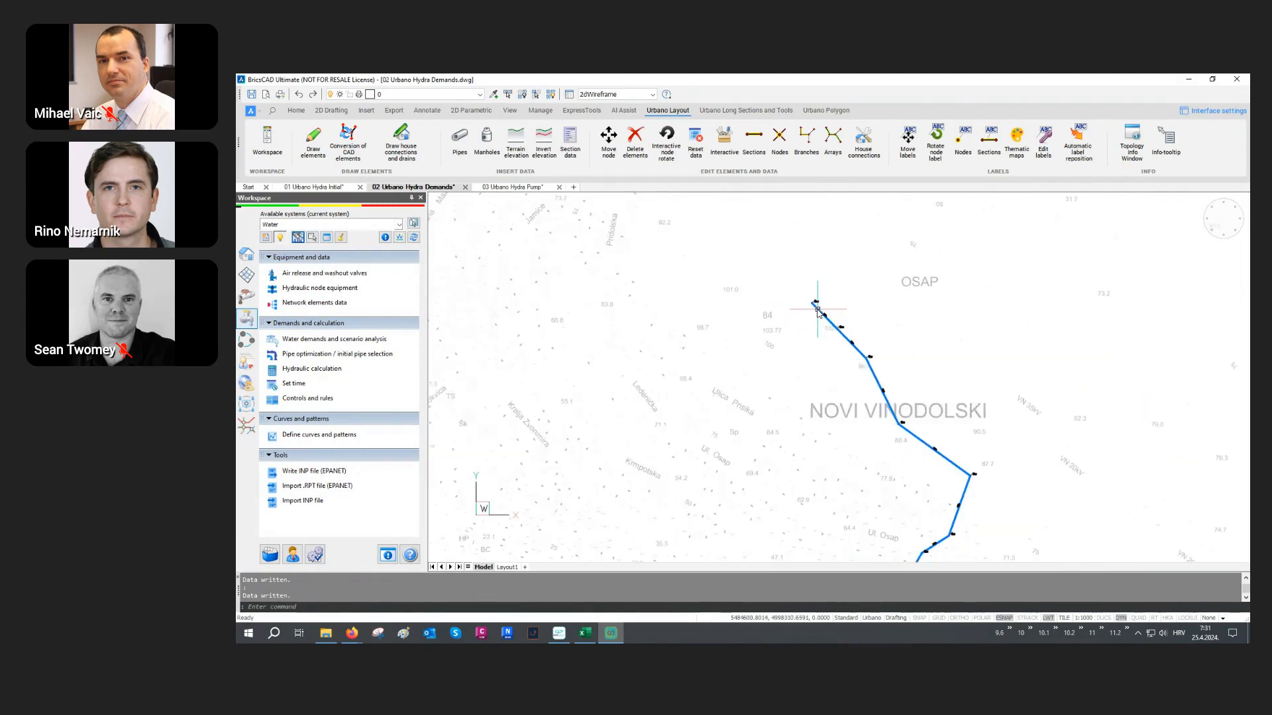
scroll(812, 305, "up", 5)
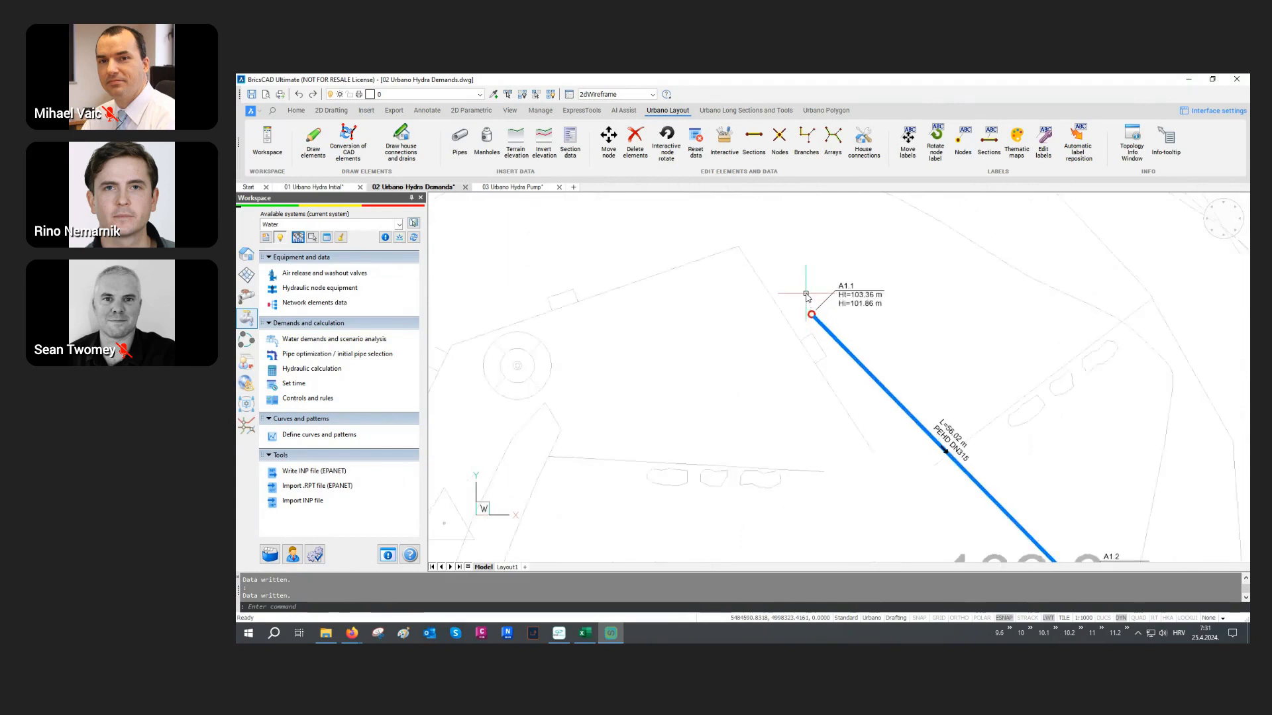
mouse_move(810, 303)
middle_mouse_down()
mouse_move(814, 345)
mouse_move(871, 319)
middle_mouse_up()
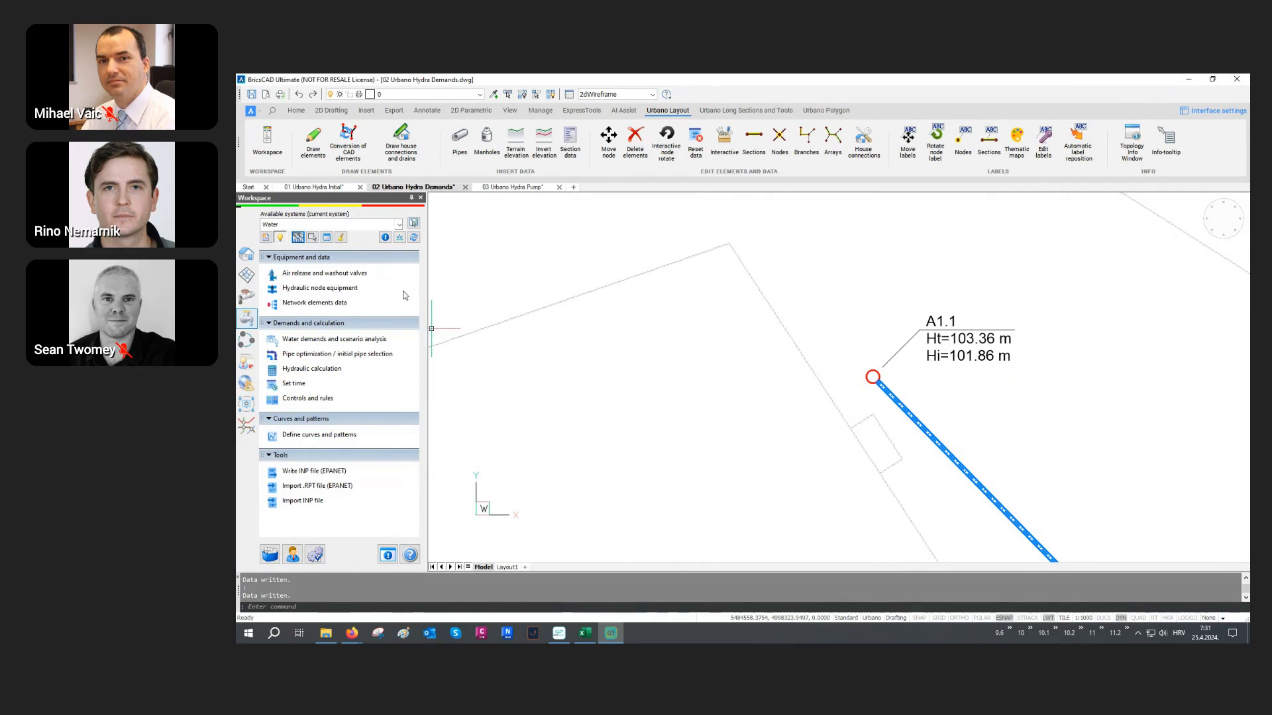
left_click(339, 293)
left_click(657, 314)
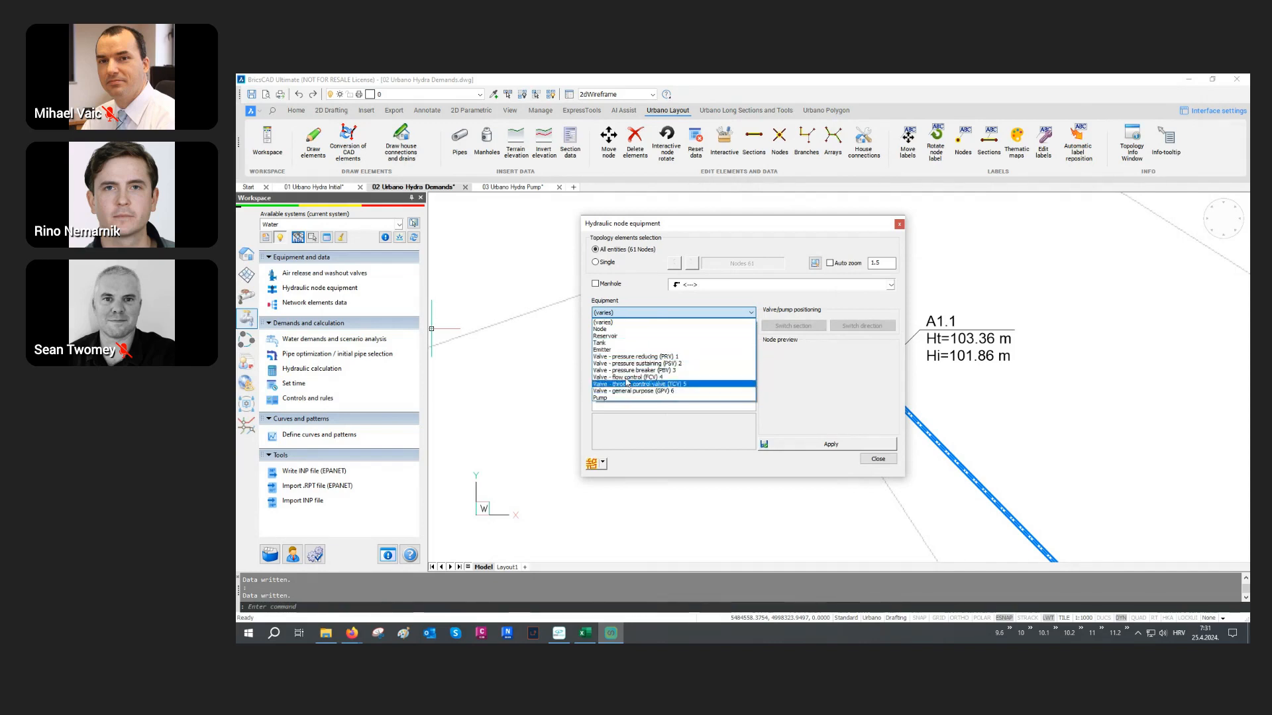
left_click(637, 313)
Select only node A1.1 and apply the Tank equipment to it.
left_click(594, 467)
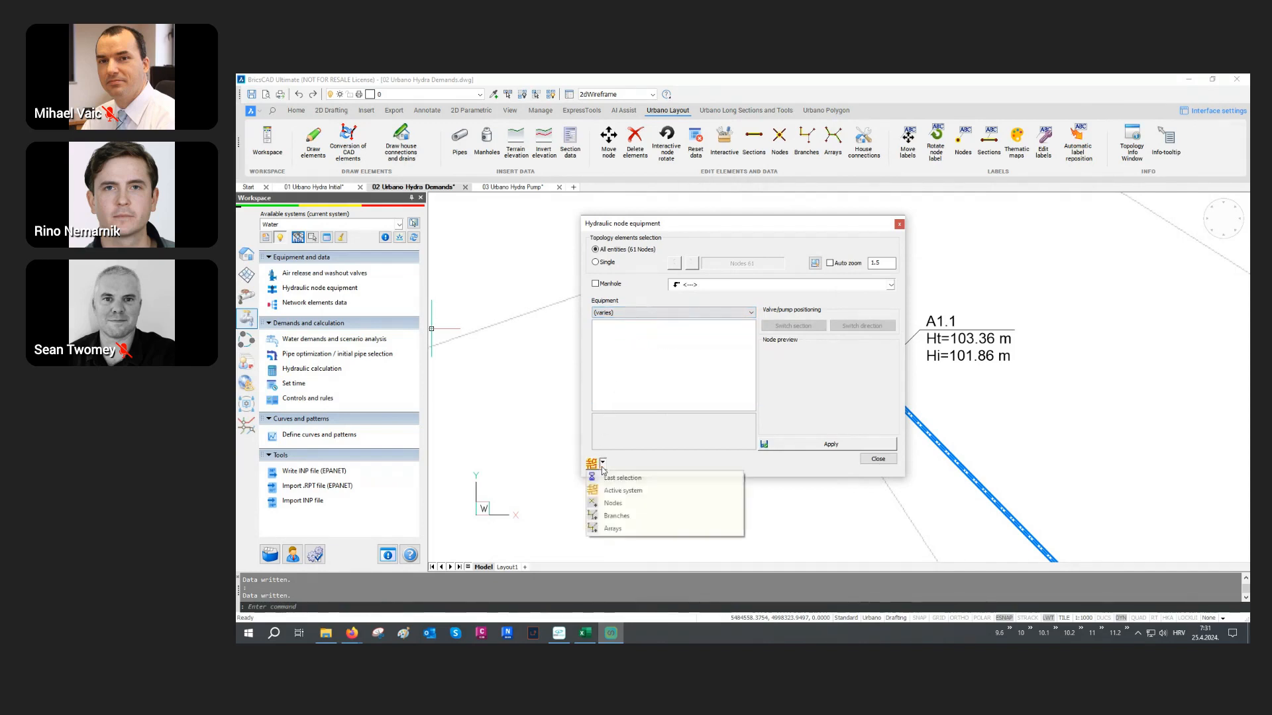
left_click(616, 507)
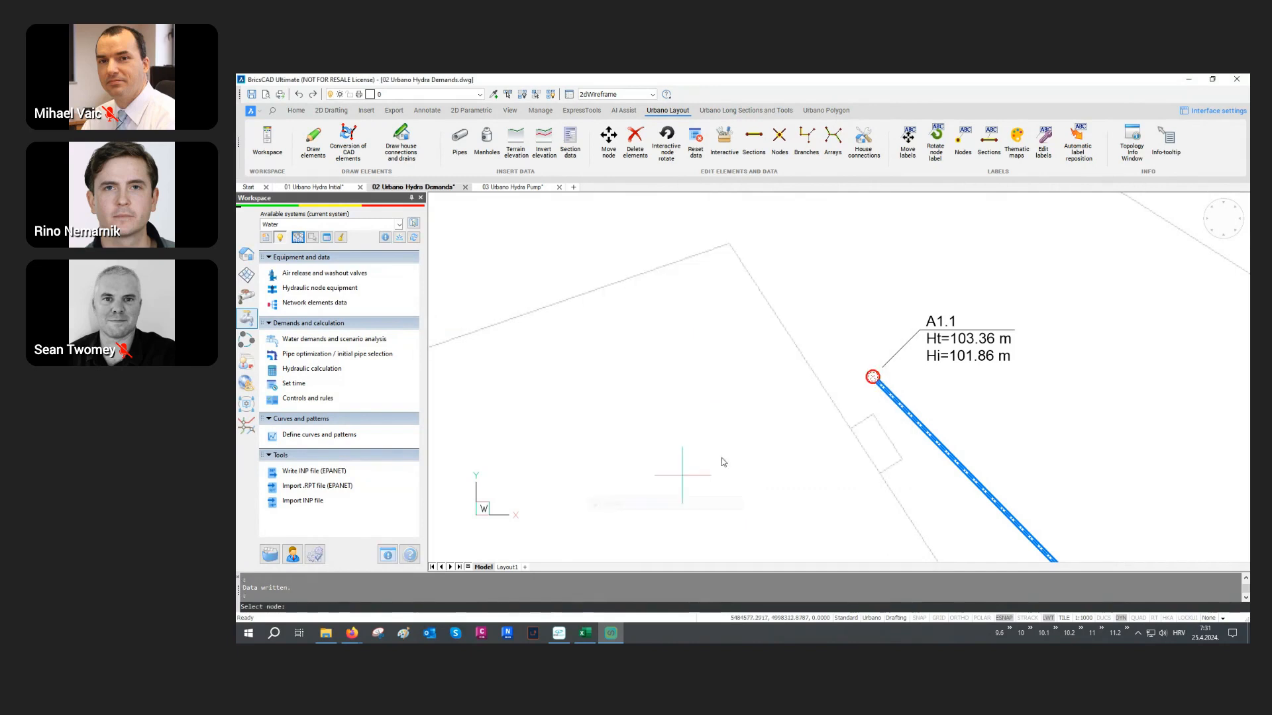
left_click(866, 391)
key("Return")
left_click_drag(687, 229, 623, 219)
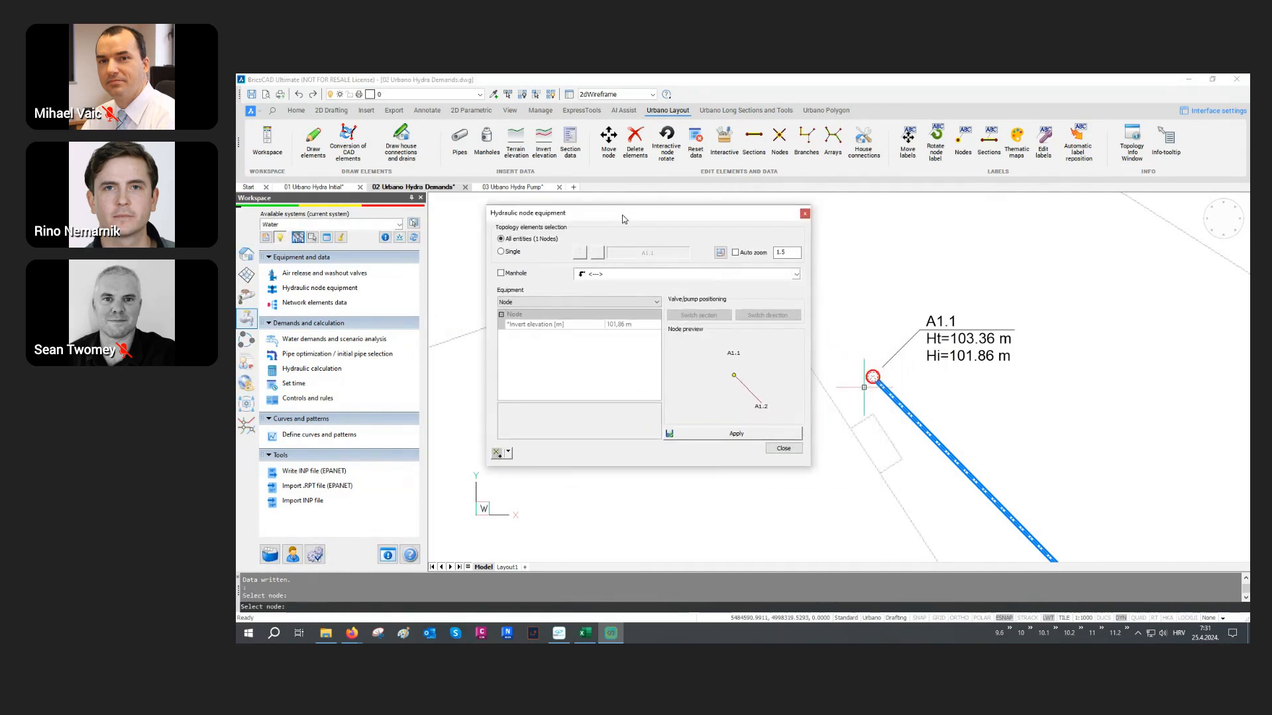
left_click(553, 302)
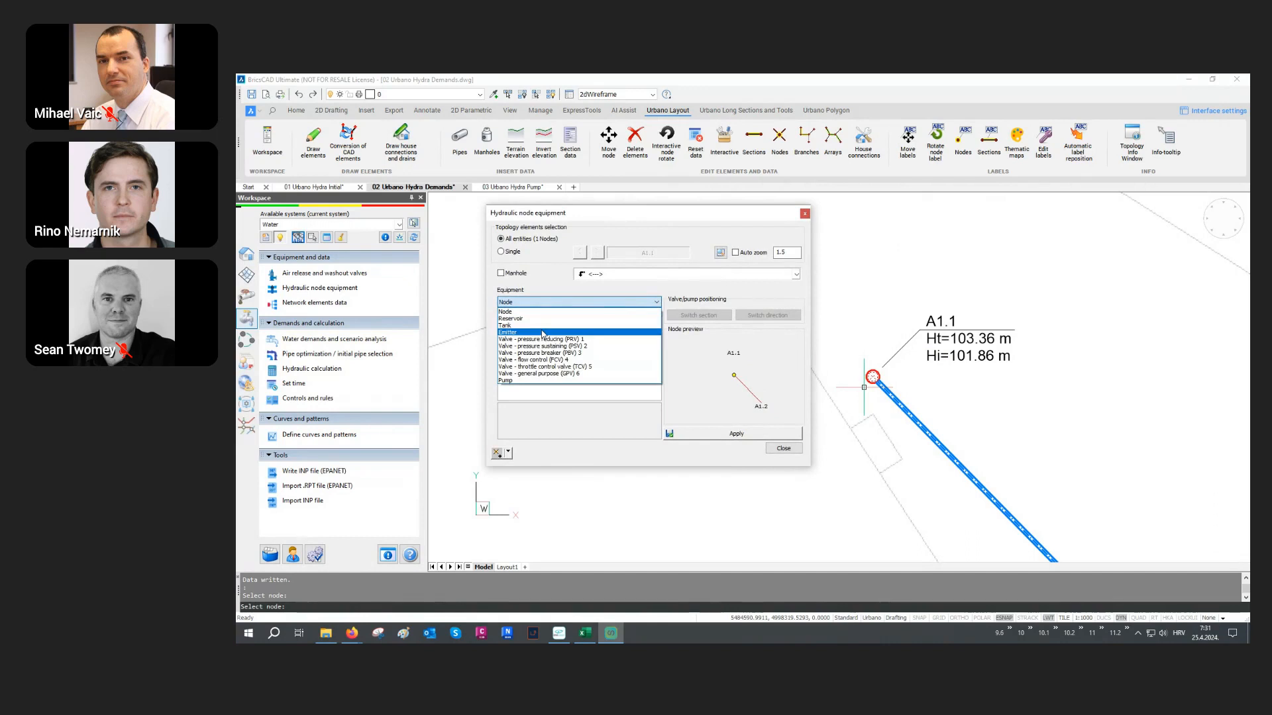
left_click(541, 328)
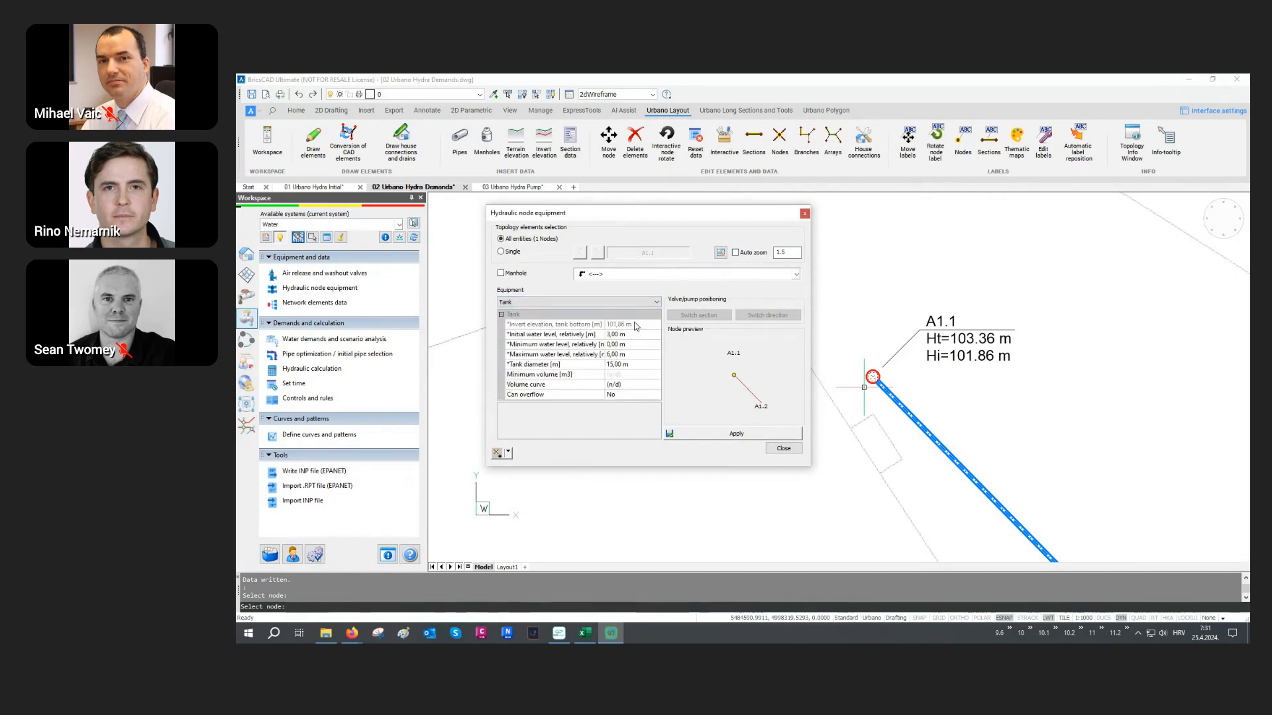
left_click(700, 432)
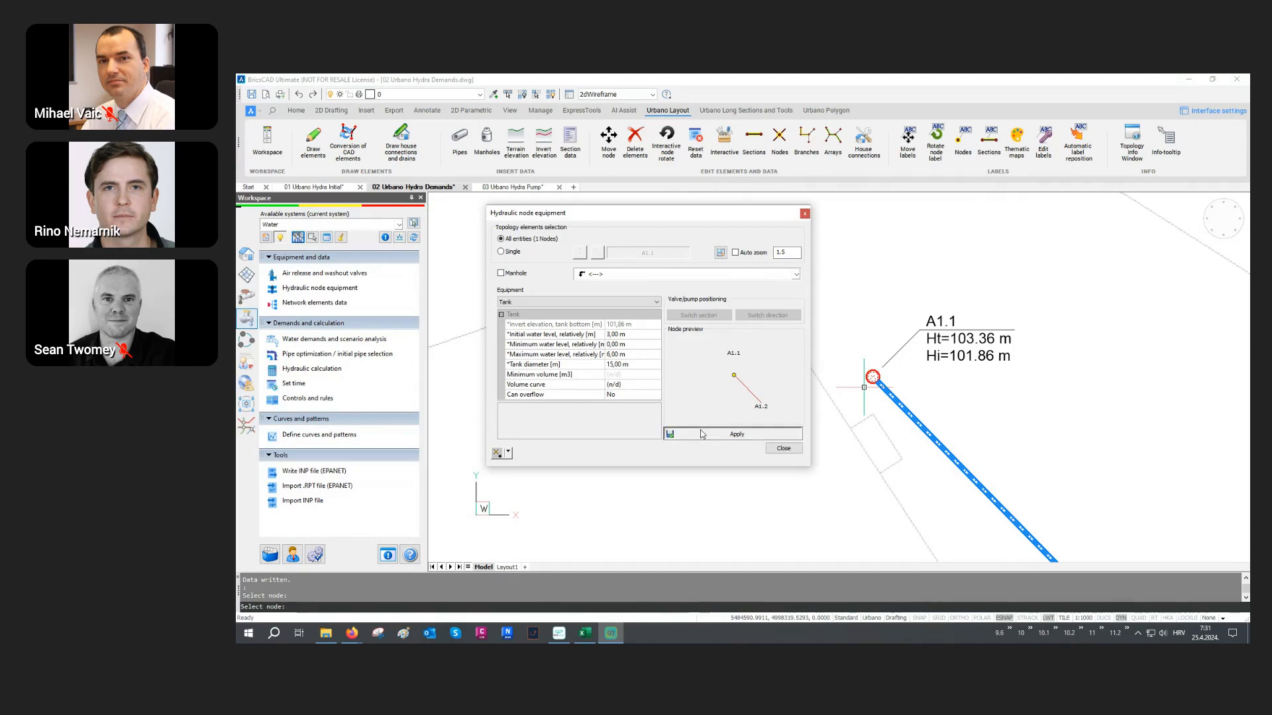
left_click(781, 449)
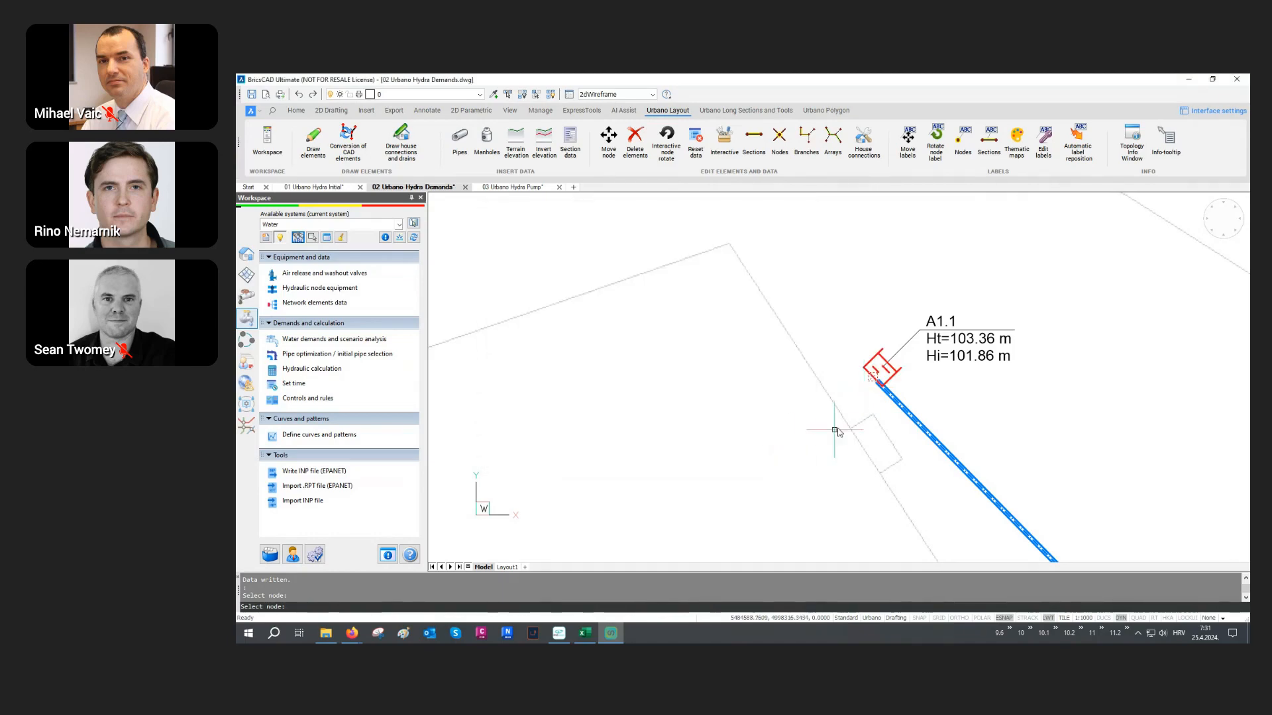
Examine the tank symbol at node A1.1 in the layout and at the start of long section A1.
scroll(897, 381, "up", 1)
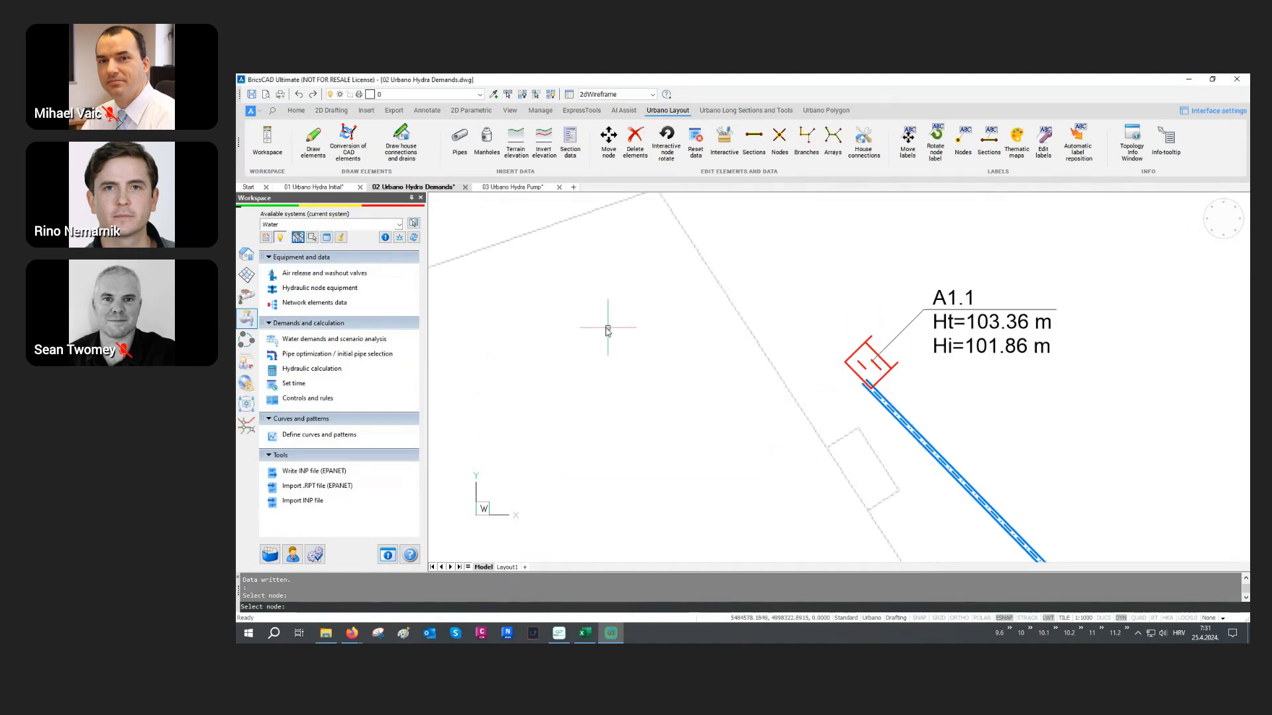
scroll(591, 334, "down", 4)
scroll(594, 339, "down", 3)
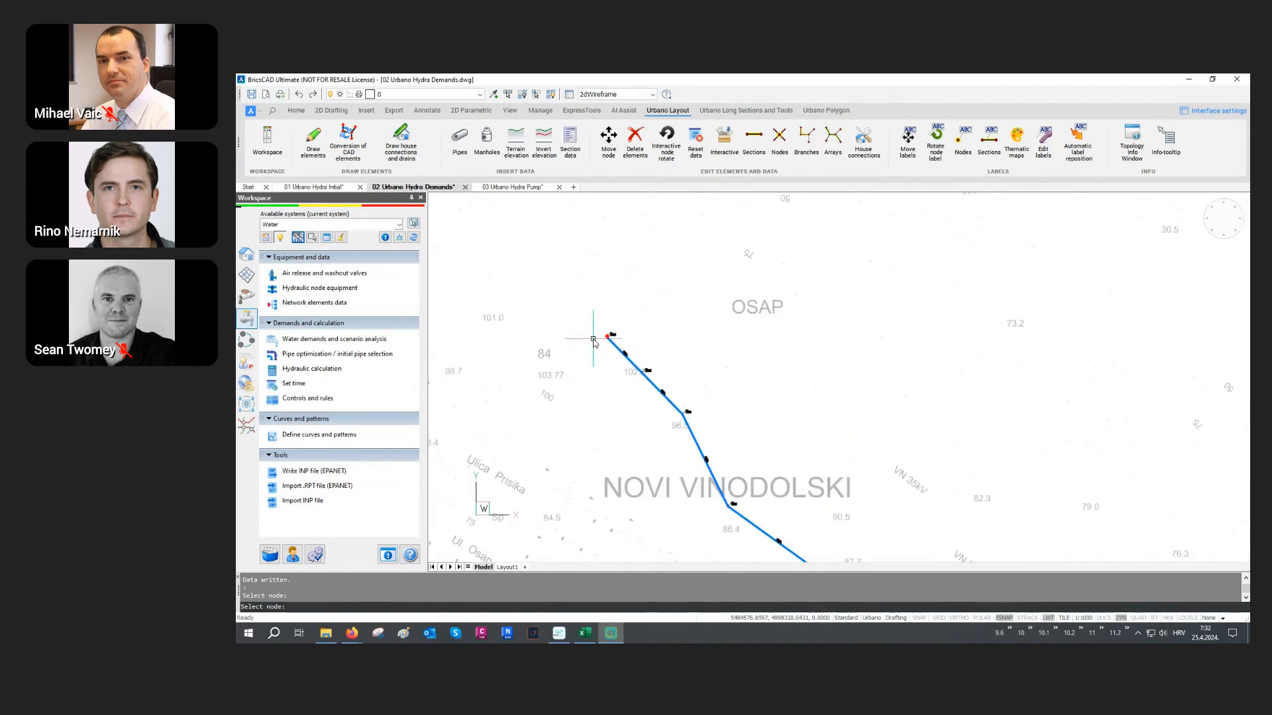
middle_click_drag(937, 364, 735, 368)
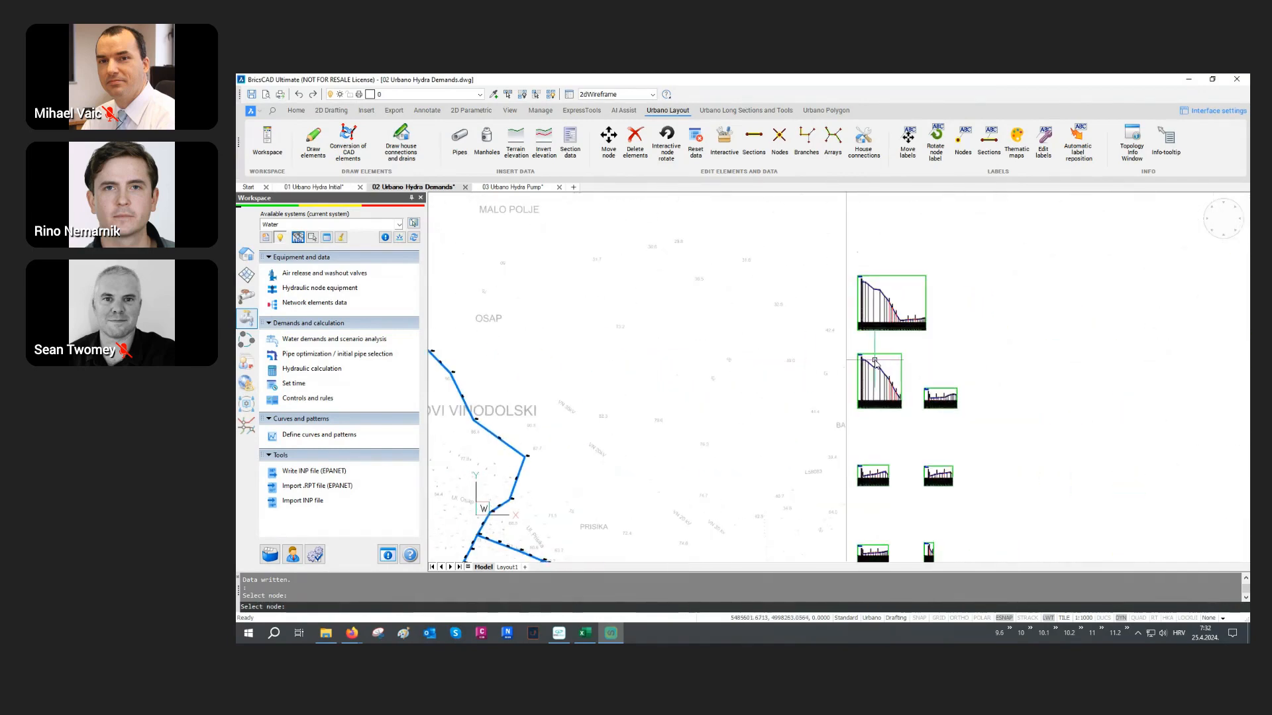
scroll(847, 363, "up", 5)
scroll(847, 363, "up", 2)
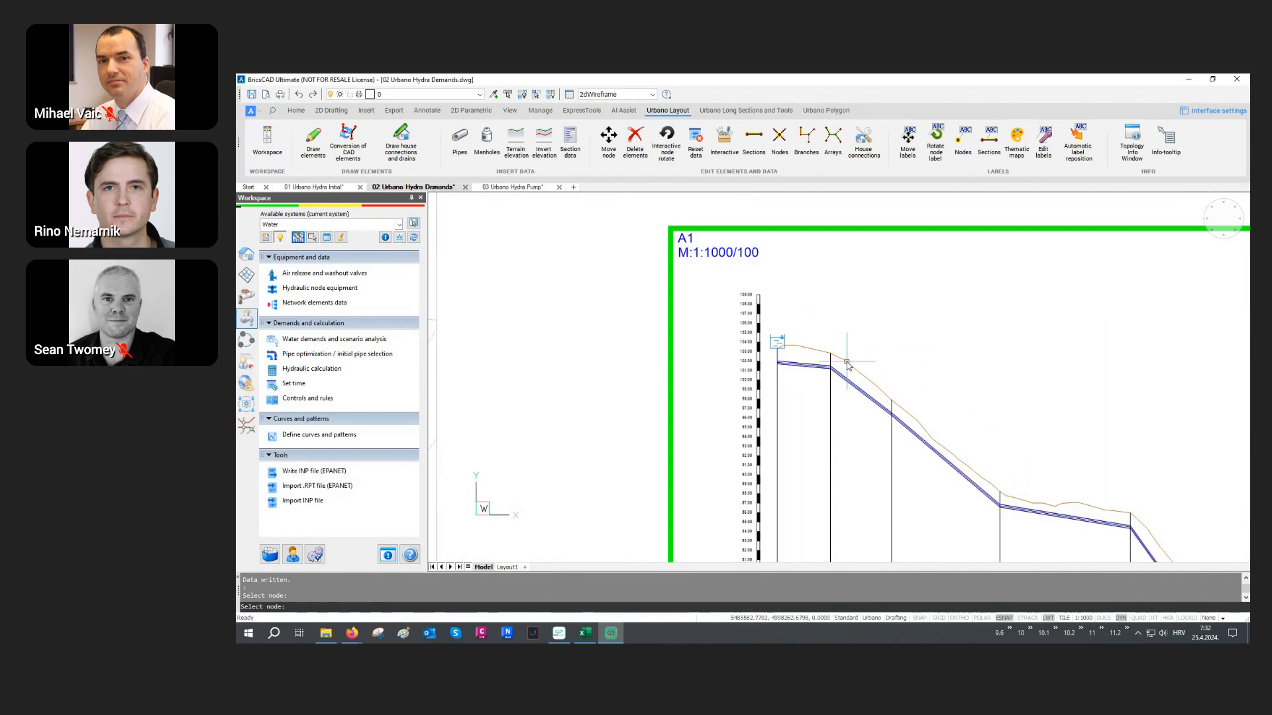
Open the Inhabitants (%) demand in the water demand analysis and limit its scope to the nodes of the lower street grid.
middle_click(880, 335)
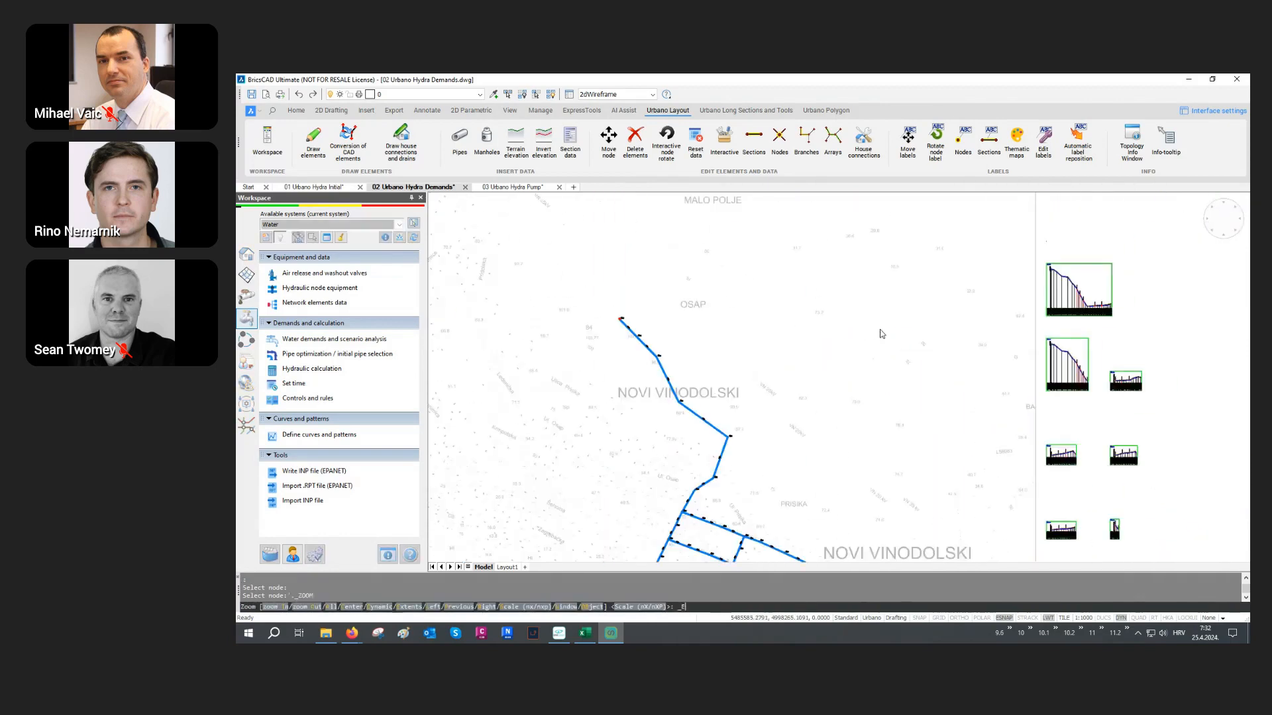
scroll(1030, 418, "up", 3)
middle_click_drag(1031, 418, 800, 383)
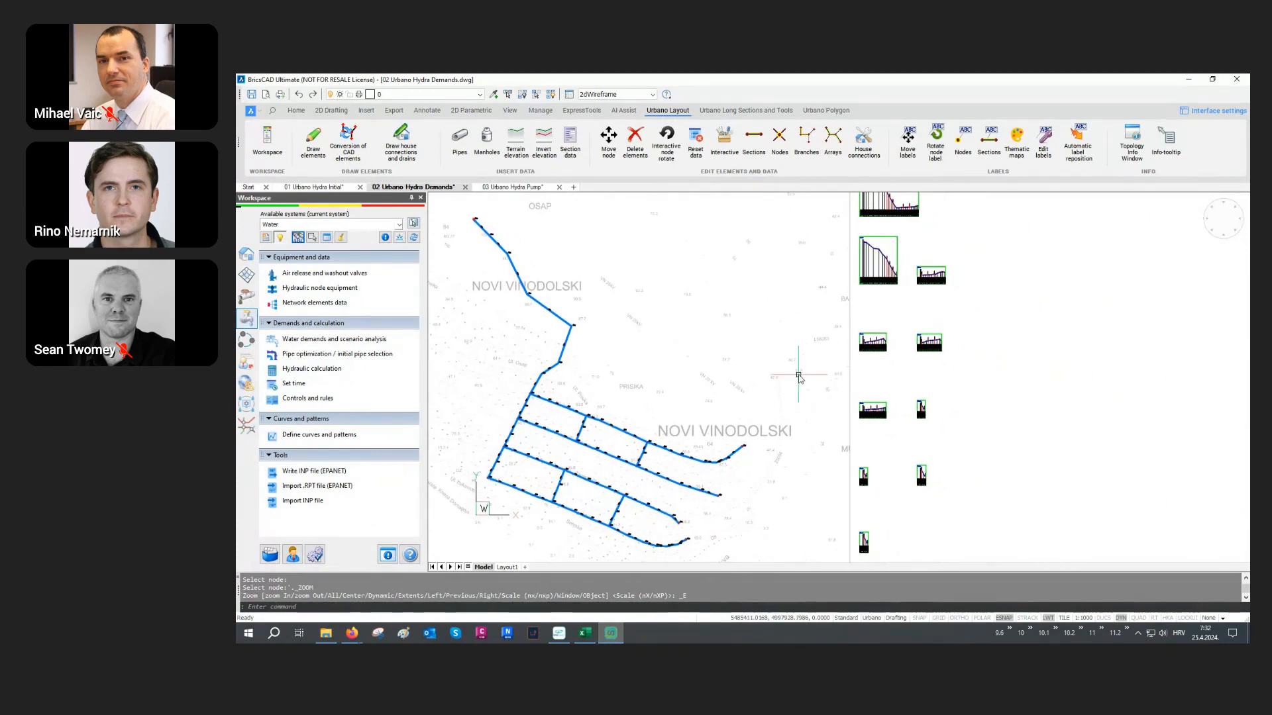
left_click(329, 340)
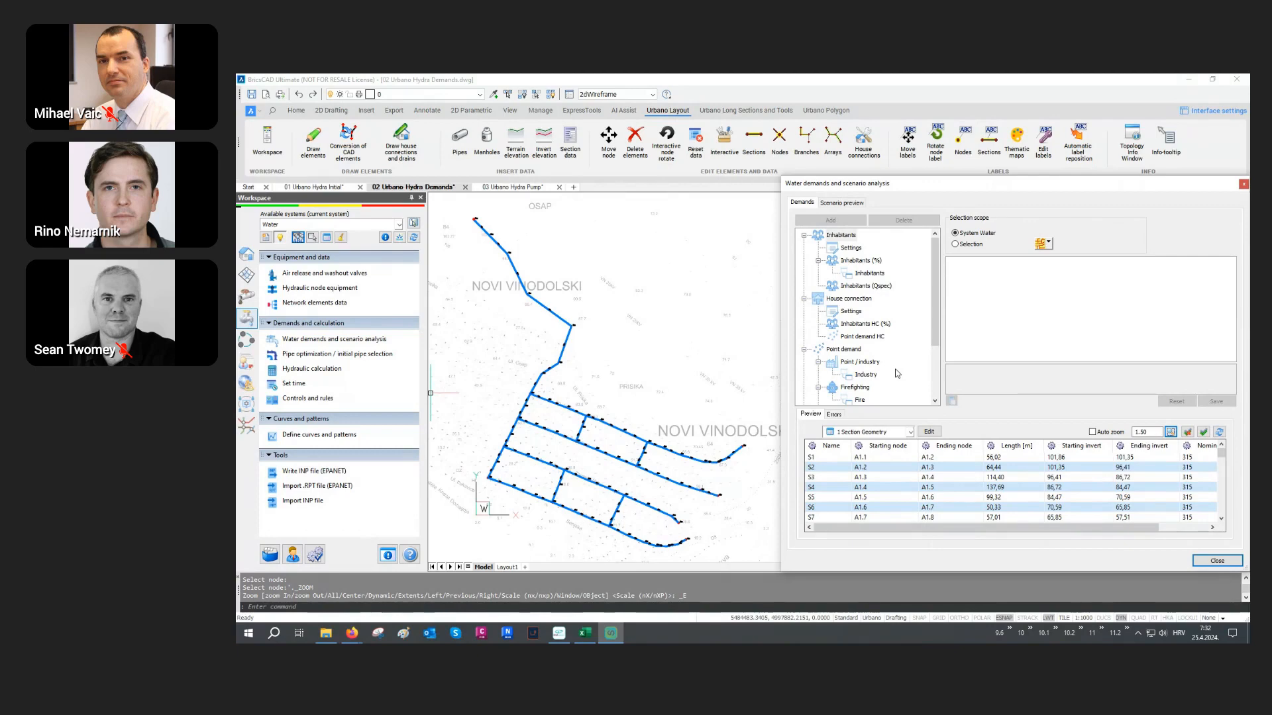
left_click(876, 276)
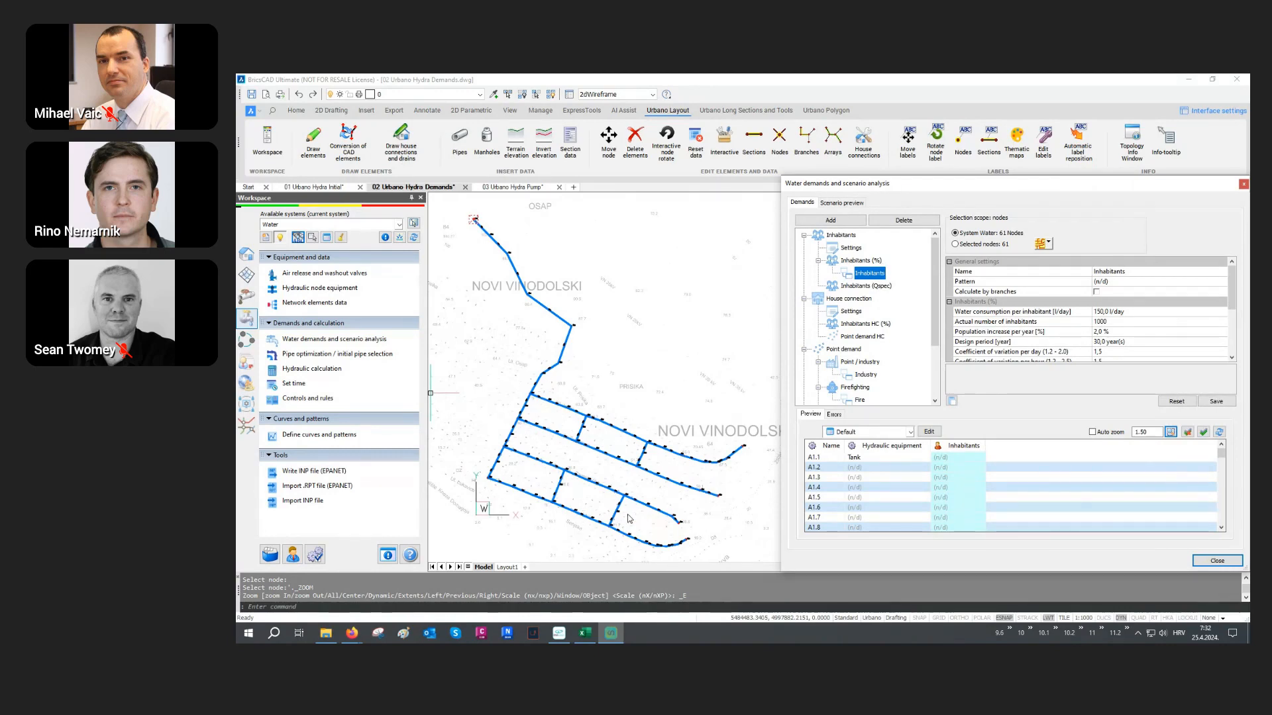
left_click(1050, 243)
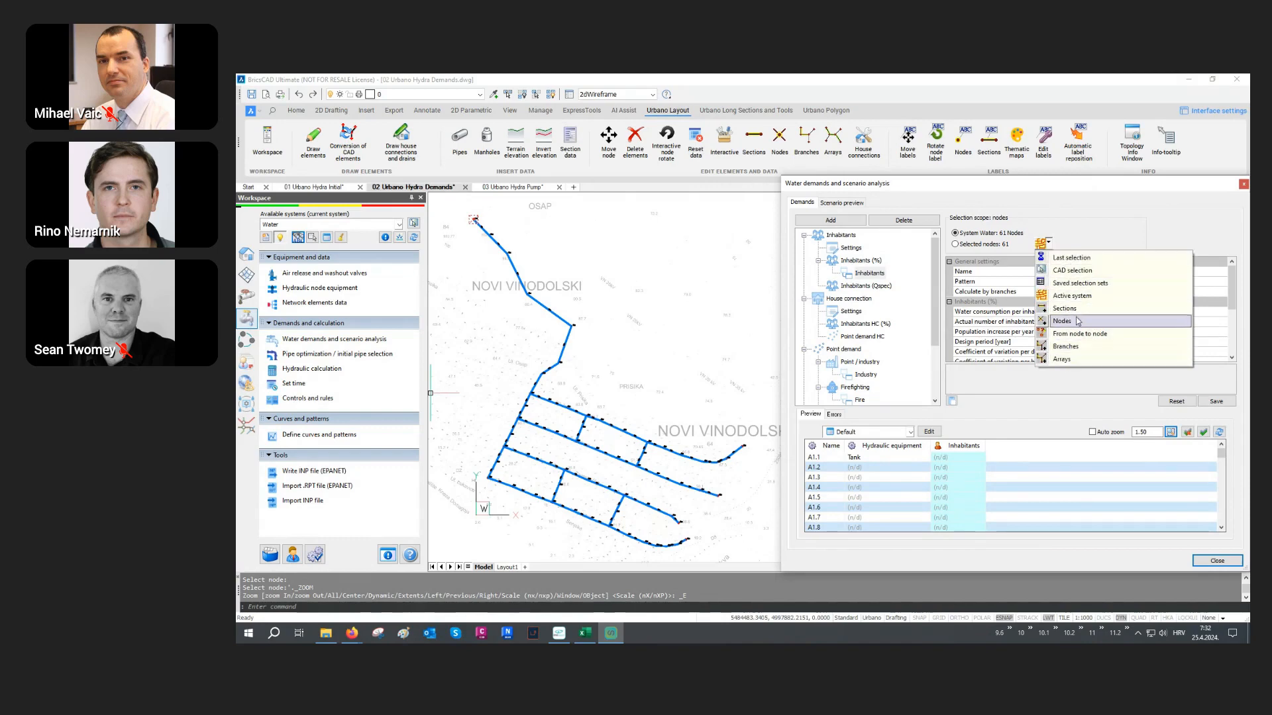
left_click(1084, 272)
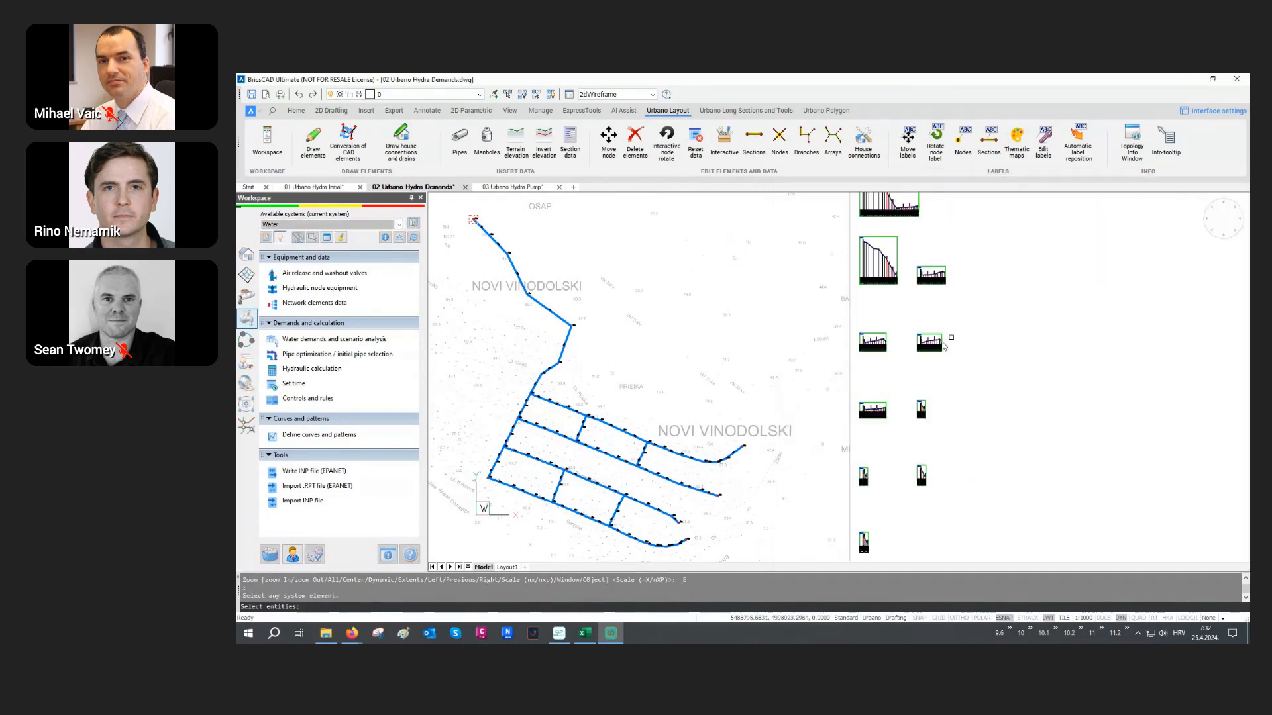
mouse_move(540, 399)
left_mouse_down()
mouse_move(502, 475)
mouse_move(534, 523)
mouse_move(656, 557)
mouse_move(755, 504)
mouse_move(774, 437)
left_mouse_up()
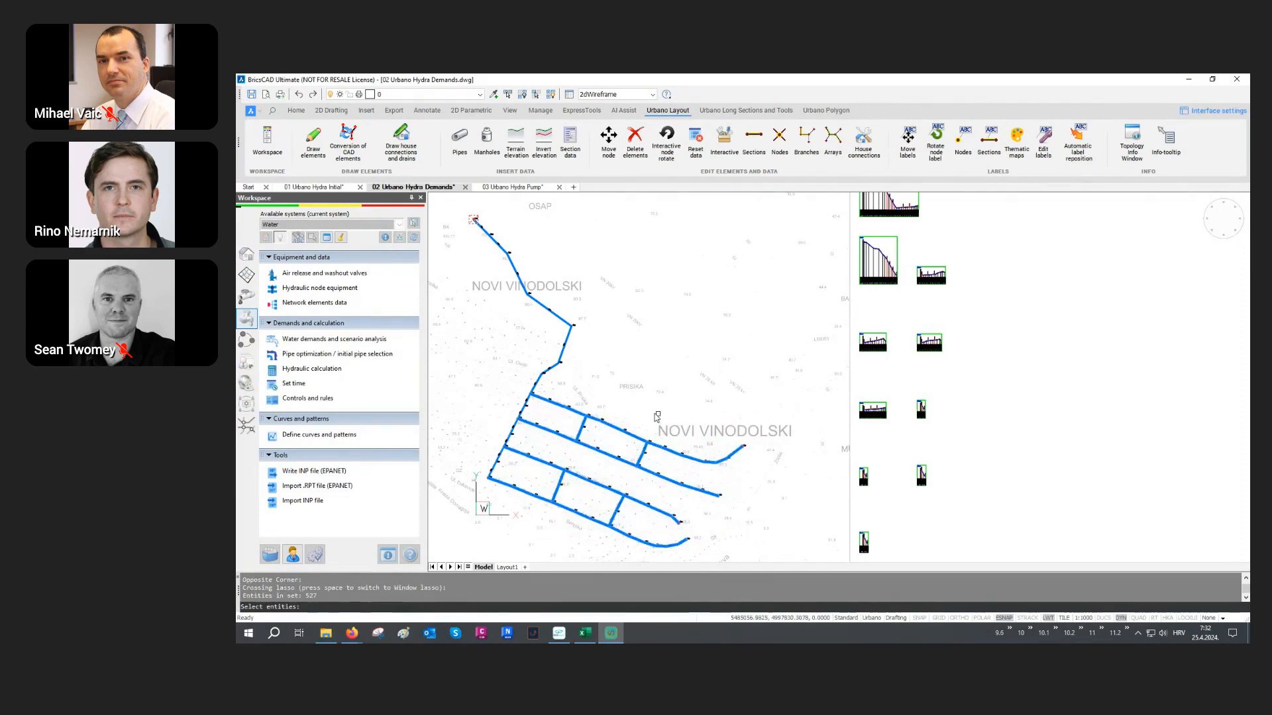
key("Return")
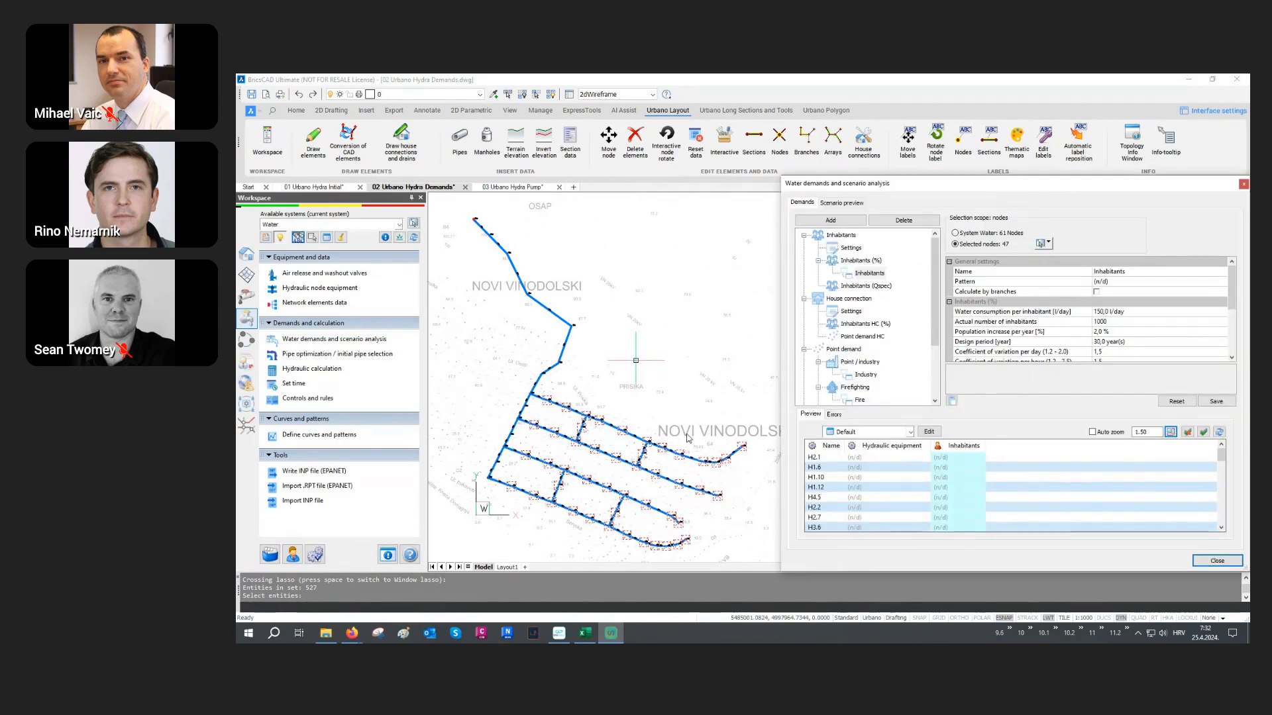
Set the Inhabitants demand's water consumption to 180 l/day per inhabitant and the actual number of inhabitants to 5000.
left_click(1043, 313)
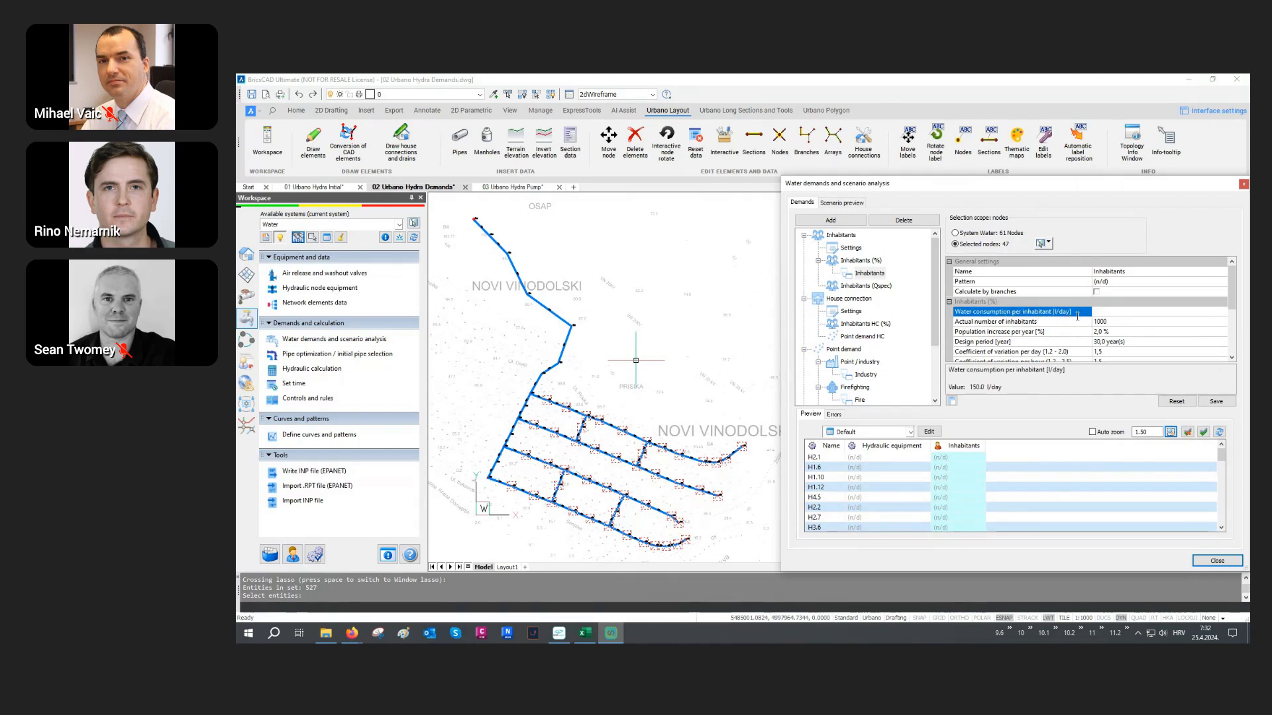
left_click(1077, 316)
type("180")
left_click(987, 322)
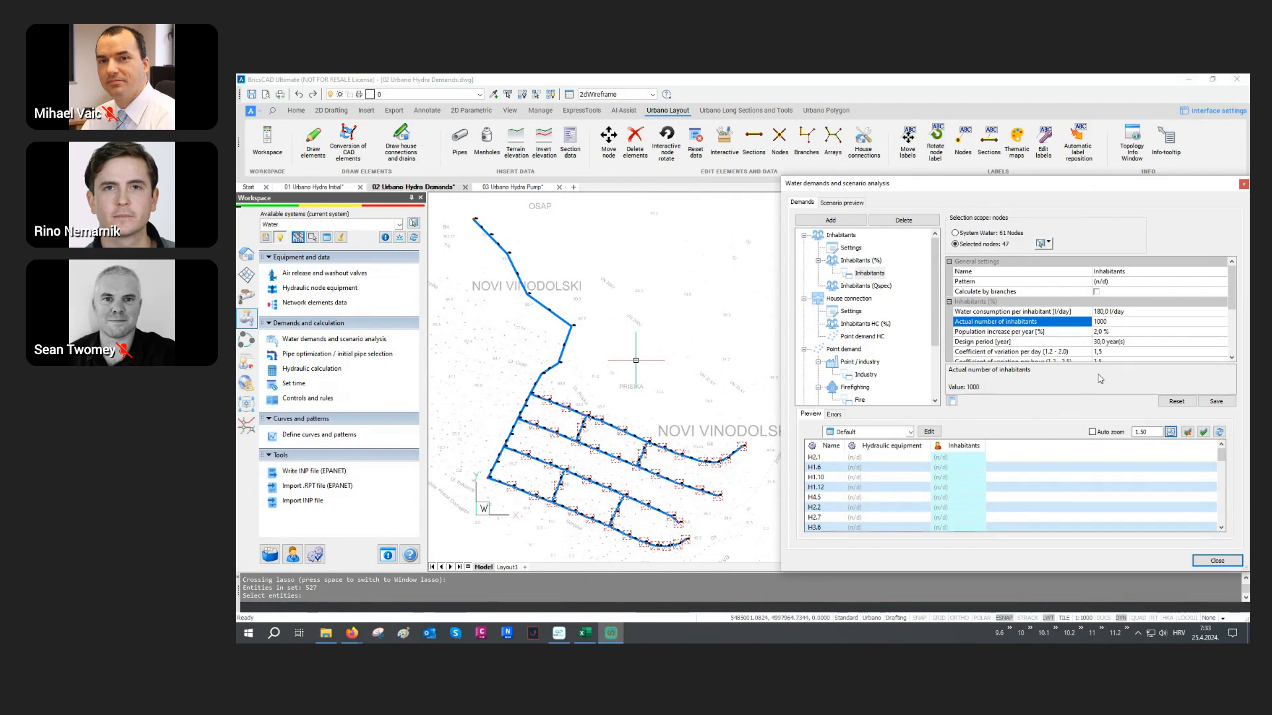
left_click(1120, 322)
type("5000")
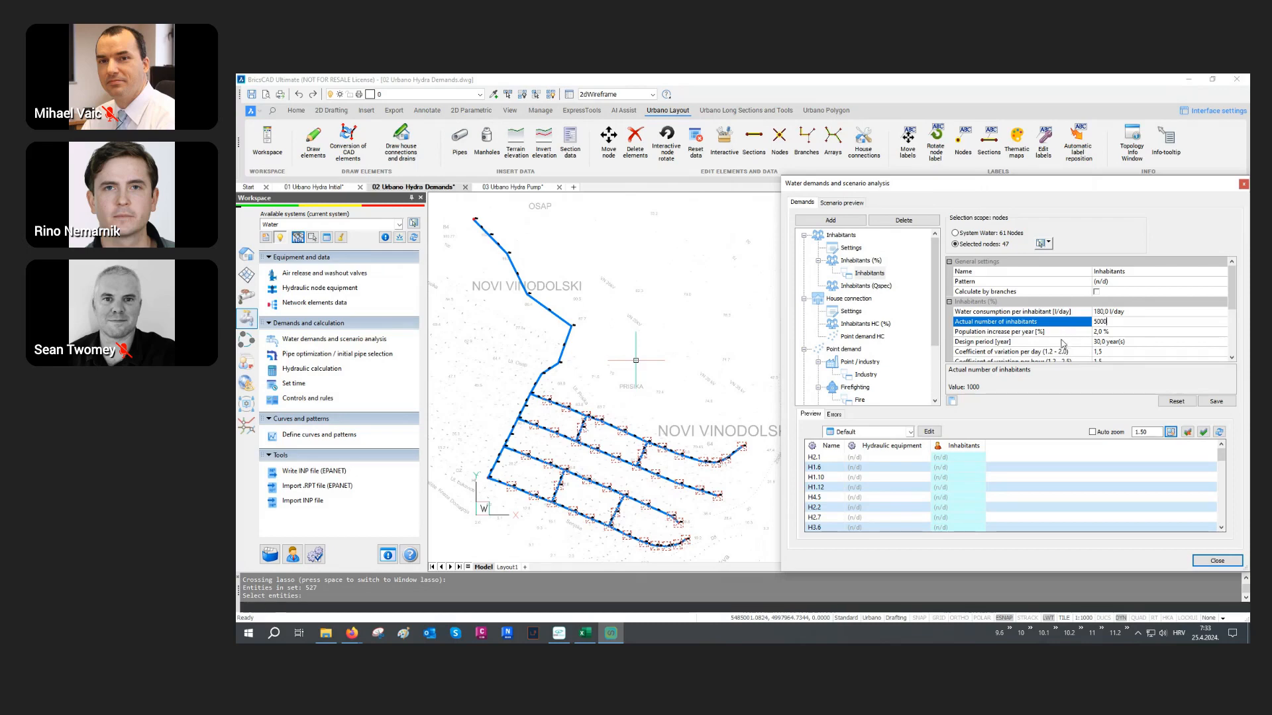
Review the design period, variation coefficients and specific flow of the Inhabitants demand and save it to the selected nodes.
left_click(1061, 342)
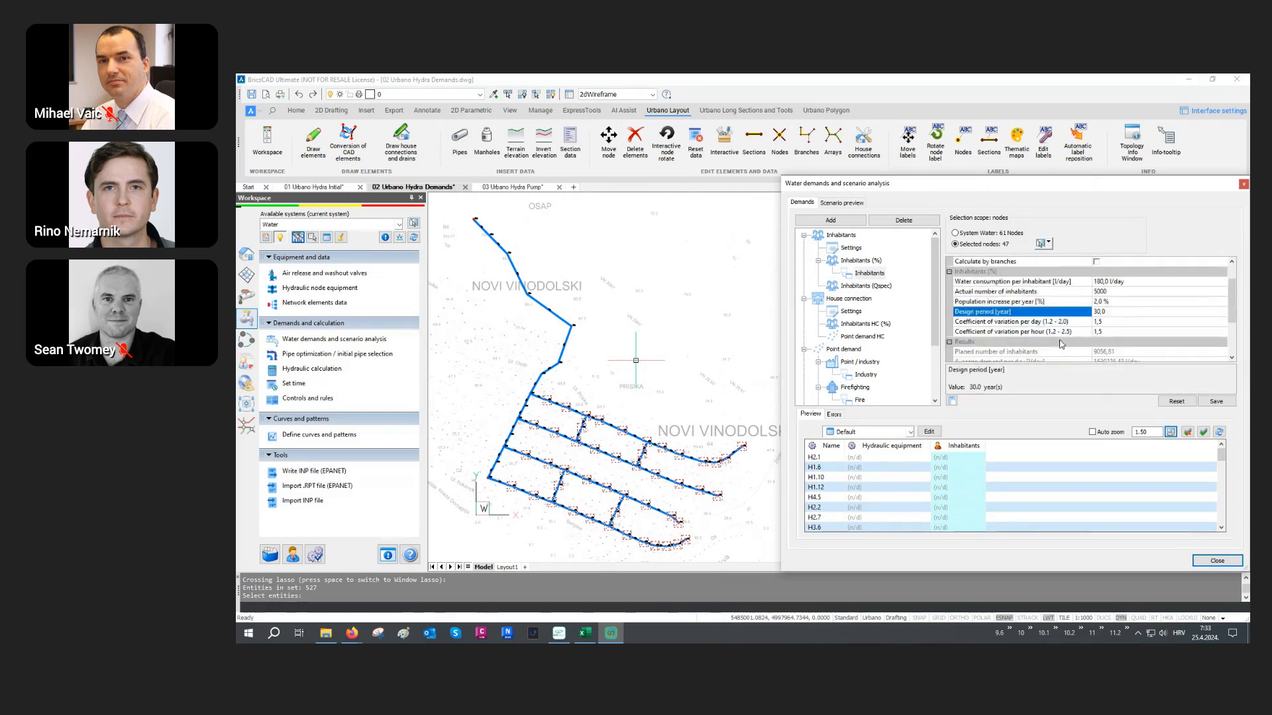
left_click(1044, 323)
left_click(1040, 331)
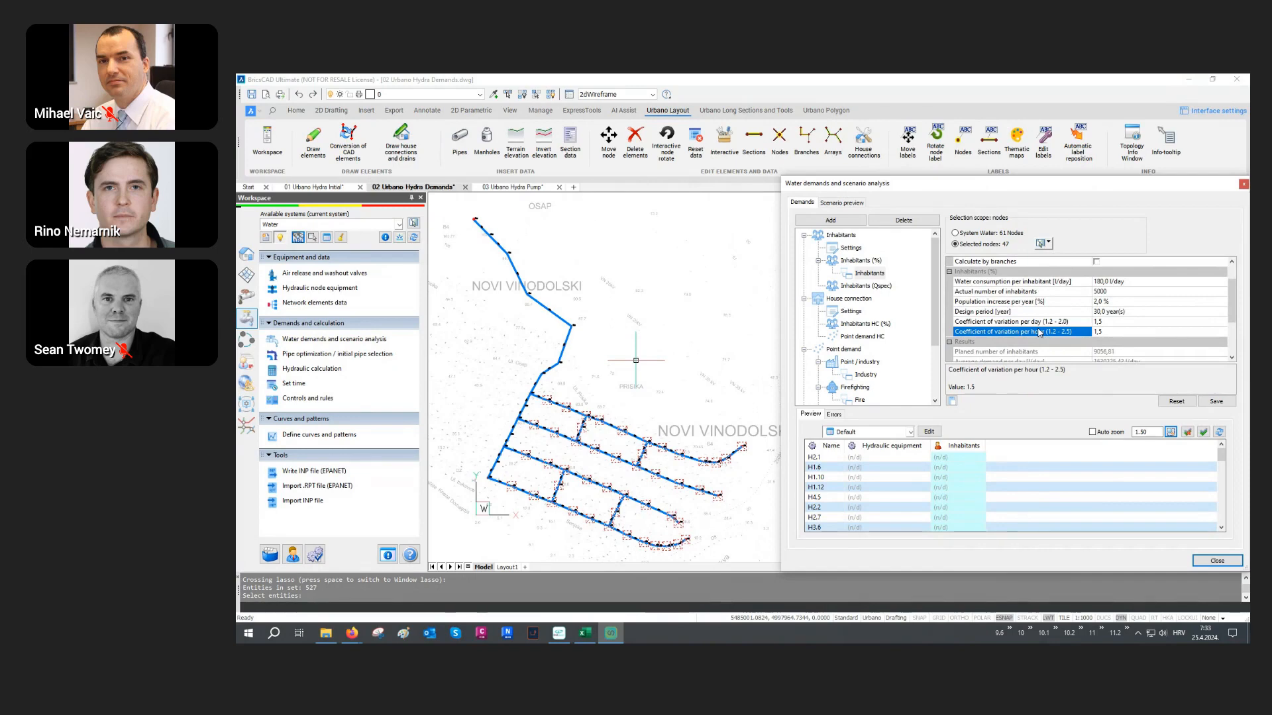
scroll(1033, 334, "down", 3)
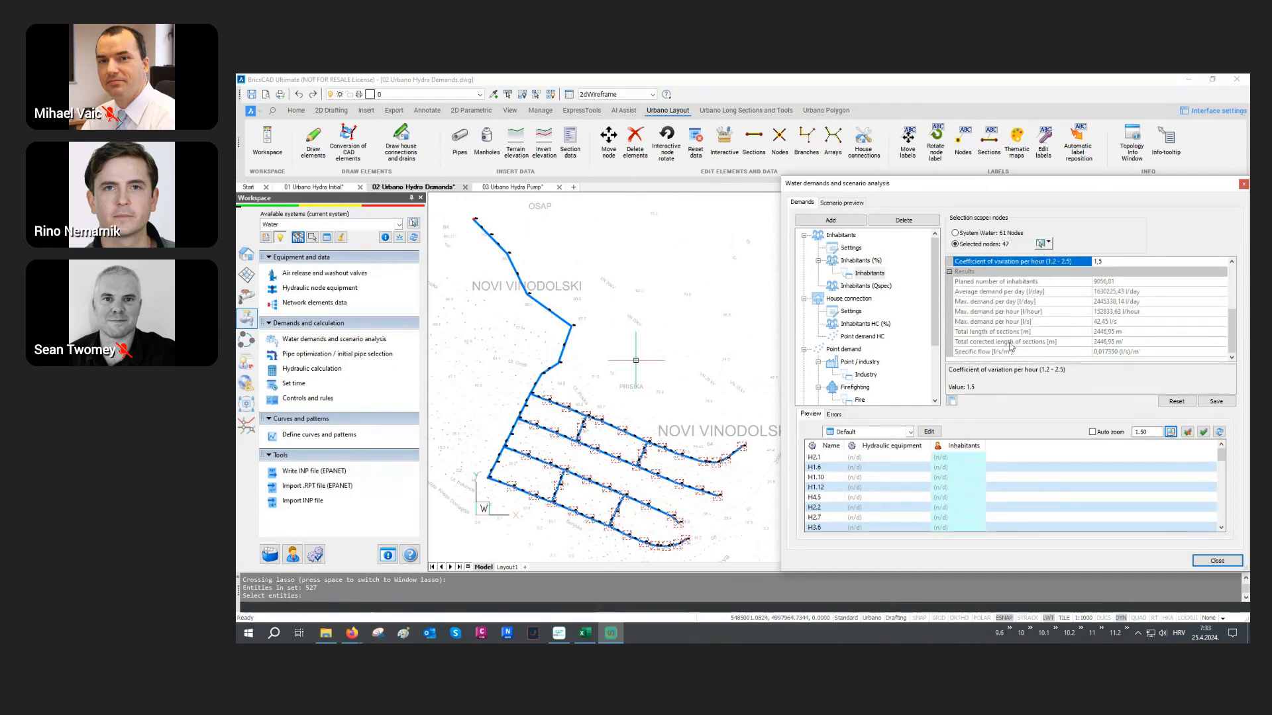
left_click(974, 352)
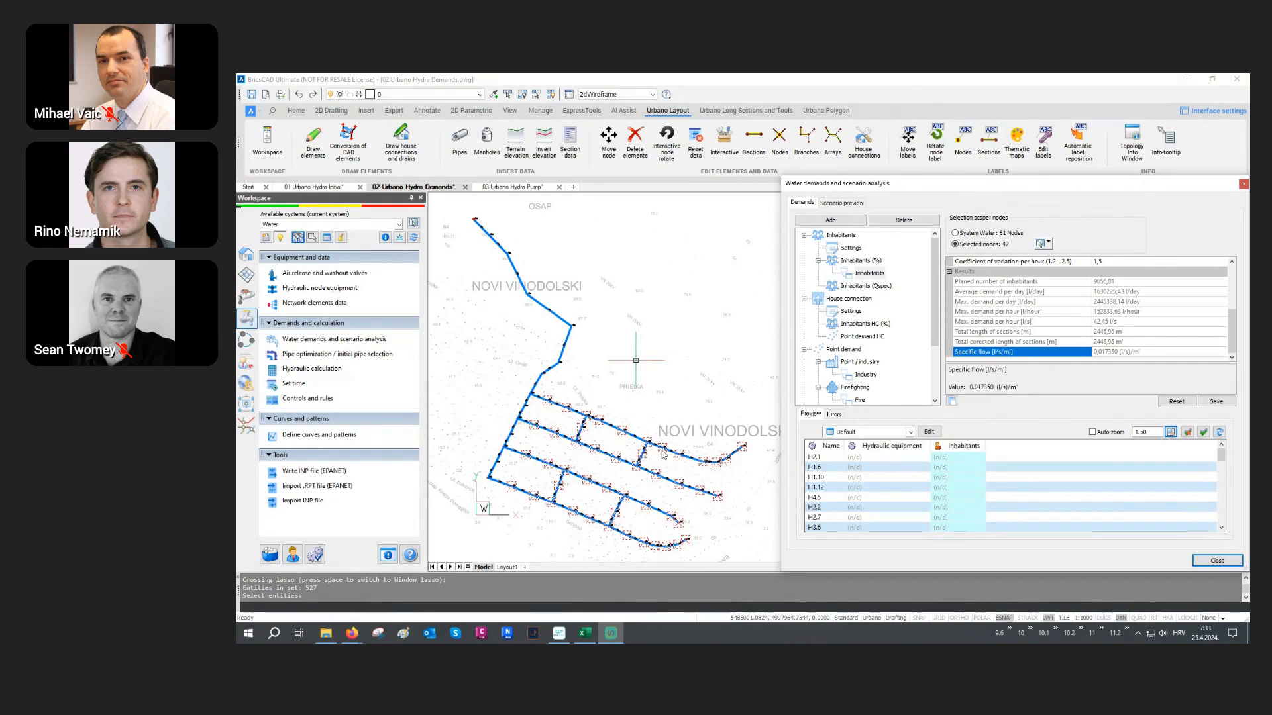
left_click(1217, 402)
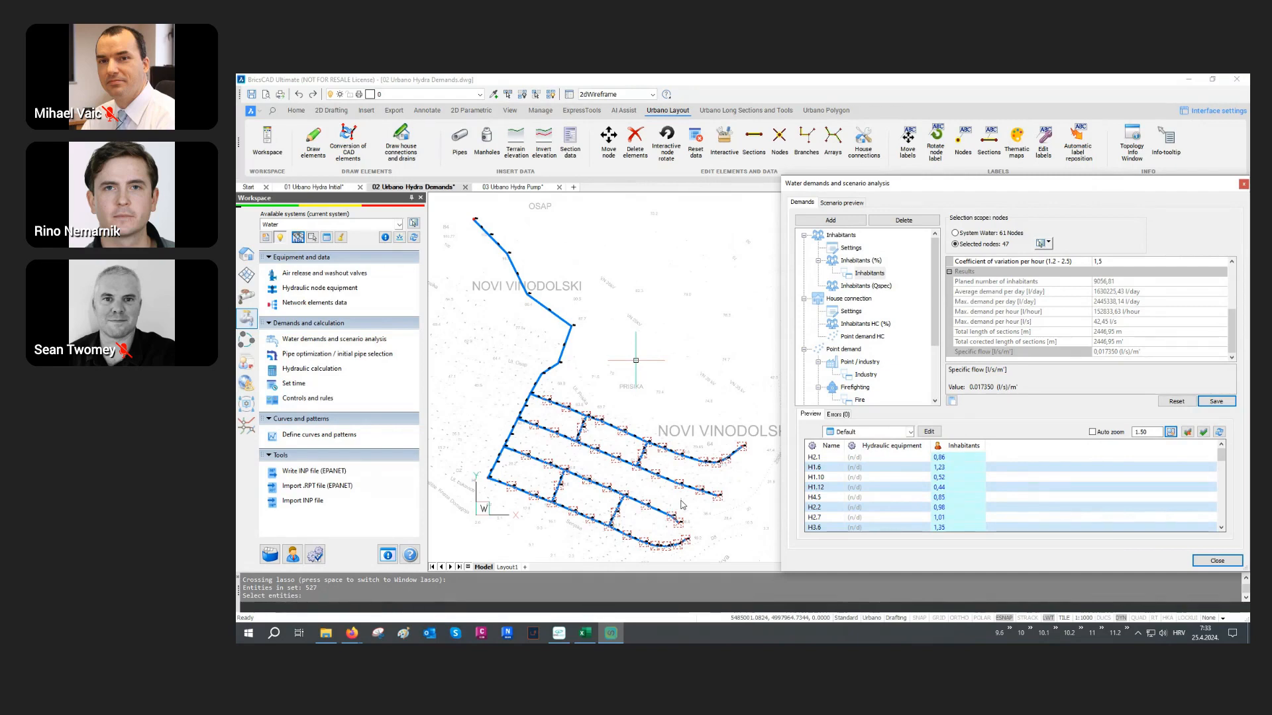
Open the Industry point demand and select nodes H1.2, H1.5, H2.4, H3.3 and H4.5 for it.
left_click(871, 376)
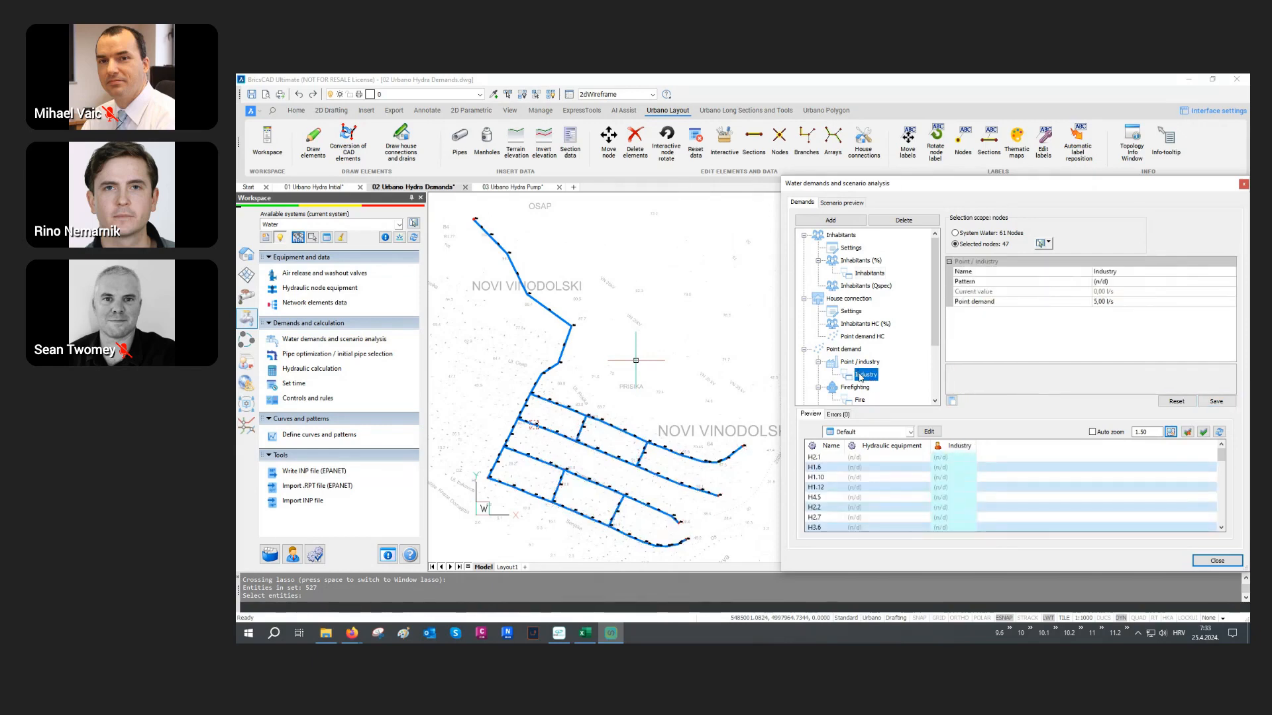
left_click(1049, 244)
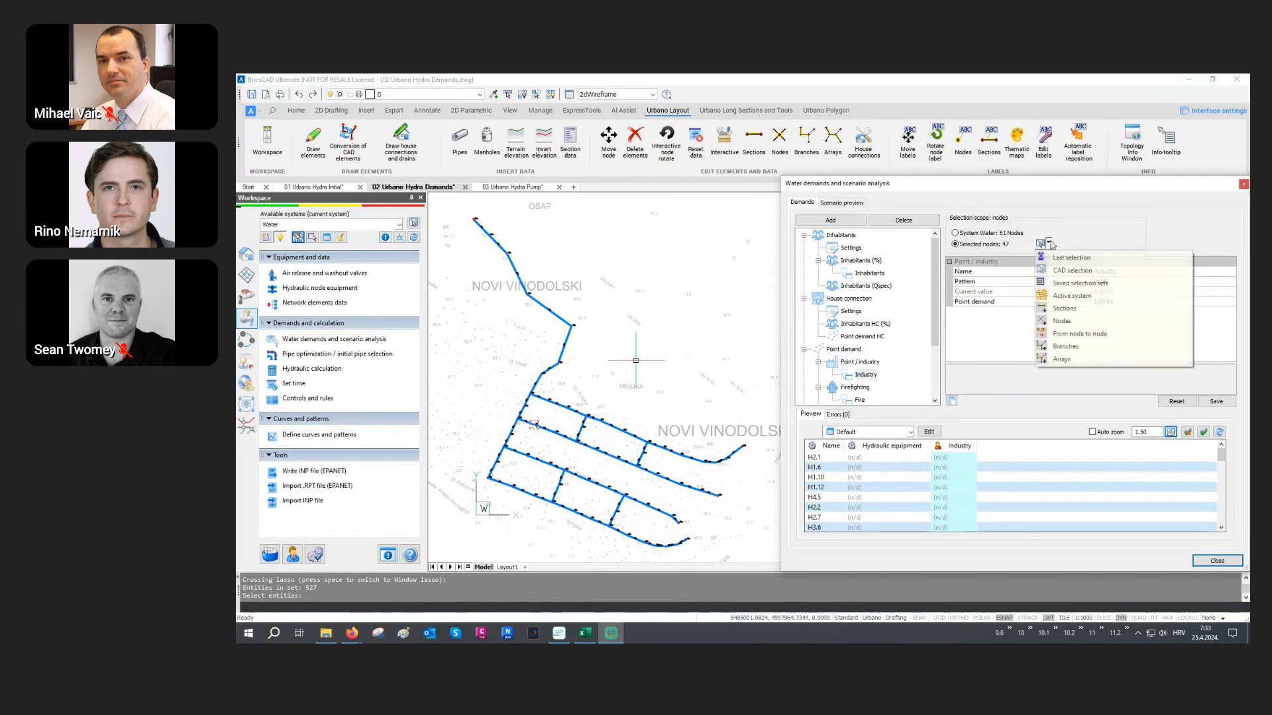
left_click(1062, 322)
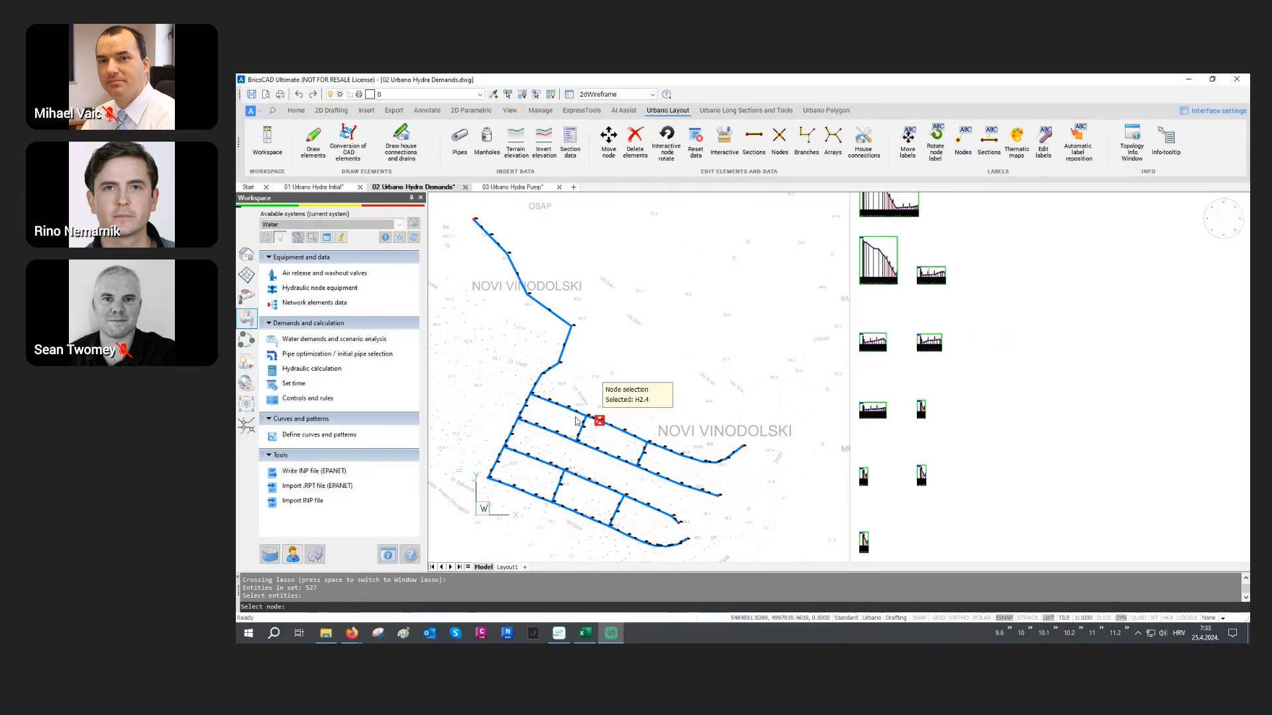
left_click(620, 435)
left_click(595, 452)
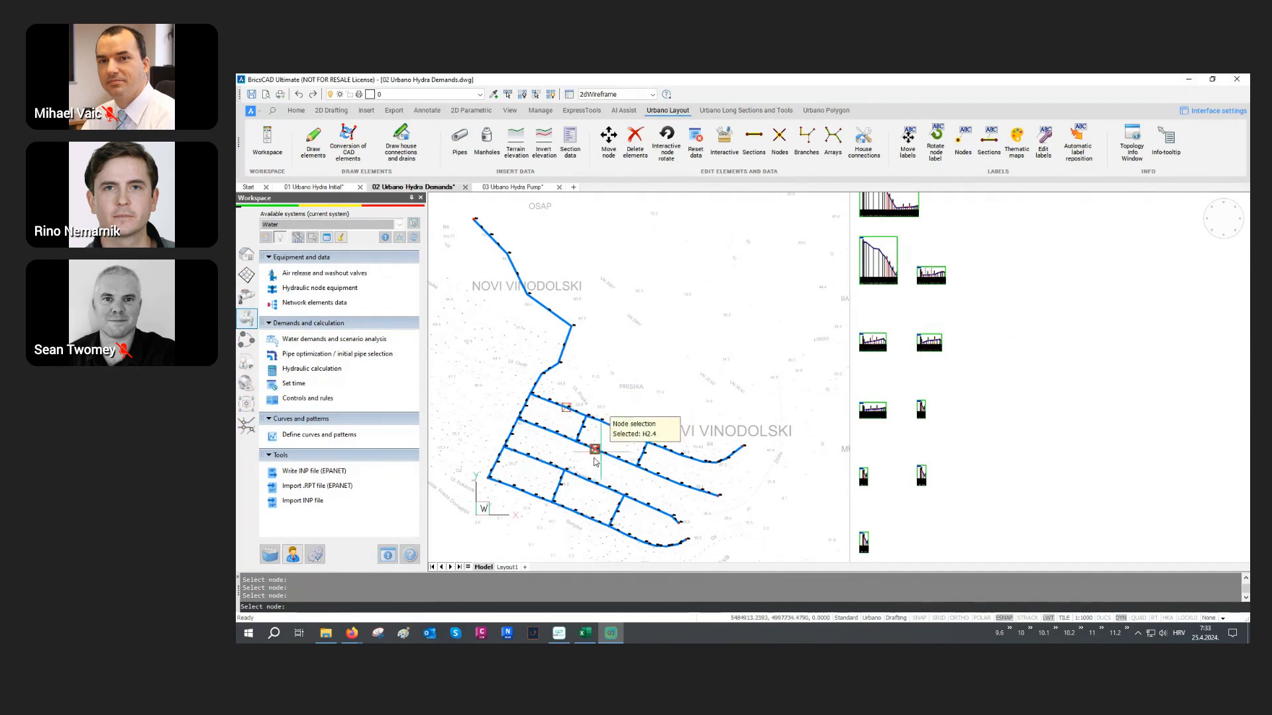
left_click(568, 472)
left_click(589, 518)
key("Return")
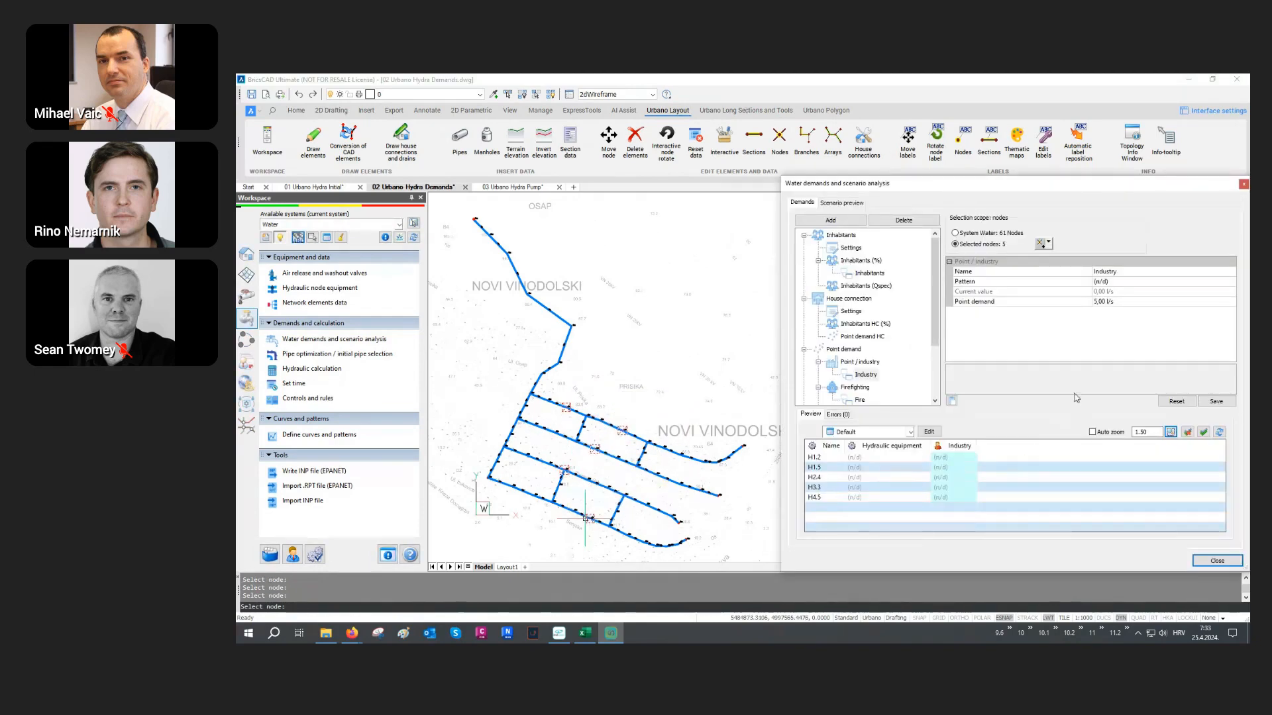
Try a uniform Industry point demand of 5.00 l/s on the five selected nodes and reset it.
left_click(1120, 300)
left_click(1216, 402)
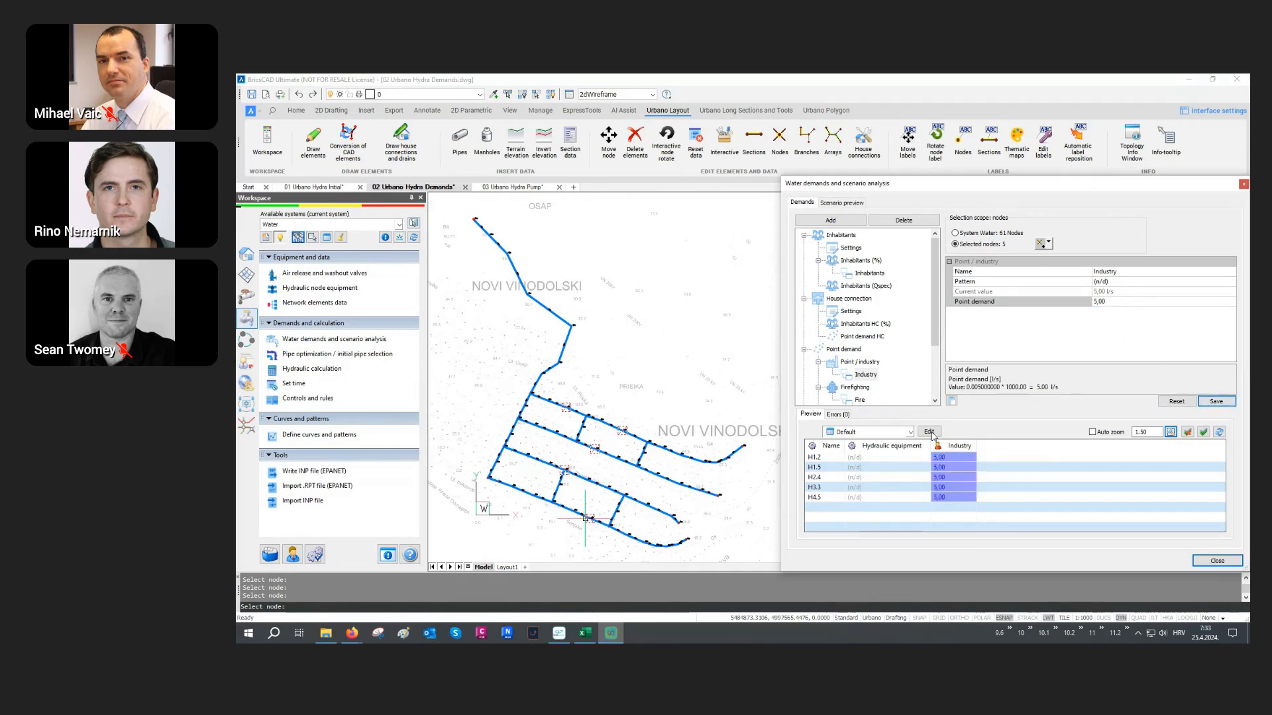
left_click(1177, 402)
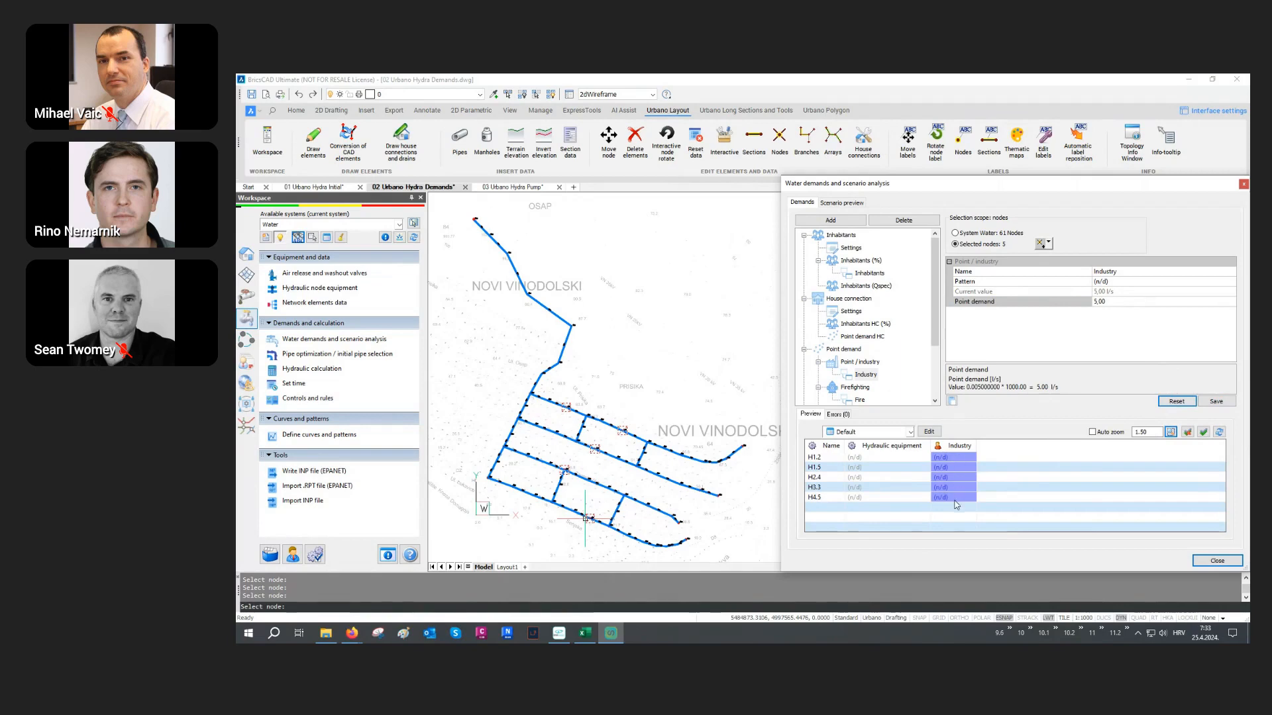
Try individual Industry demands of 1, 2, 3, 4 and 5 l/s on nodes H1.2, H1.5, H2.4, H3.3 and H4.5, and reset them.
left_click(956, 458)
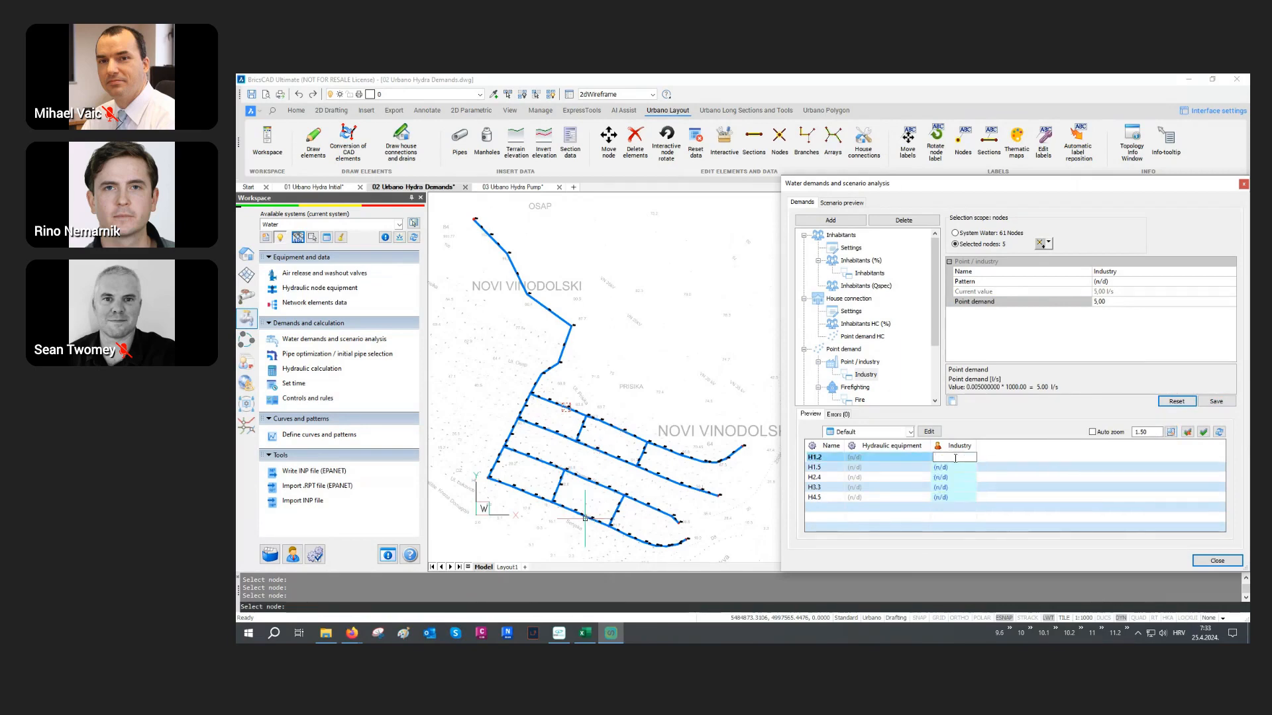
type("1")
key("Return")
type("2")
key("Return")
type("3")
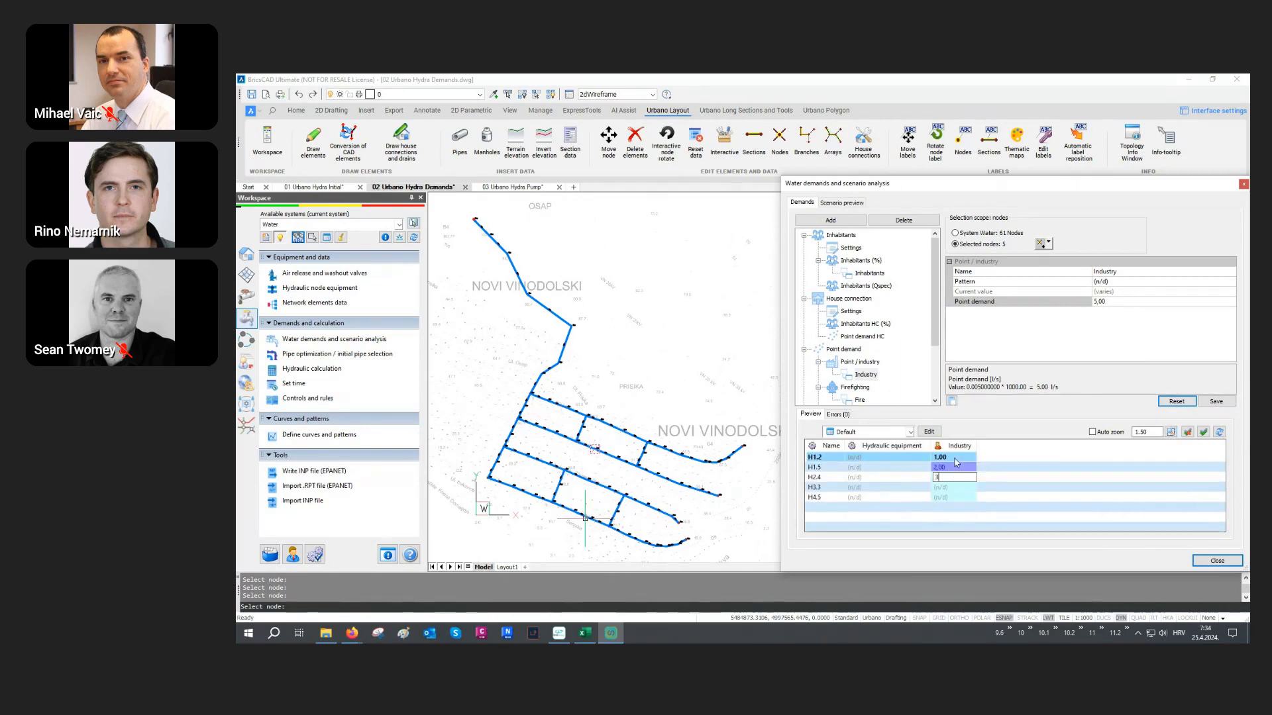
key("Return")
type("4")
key("Return")
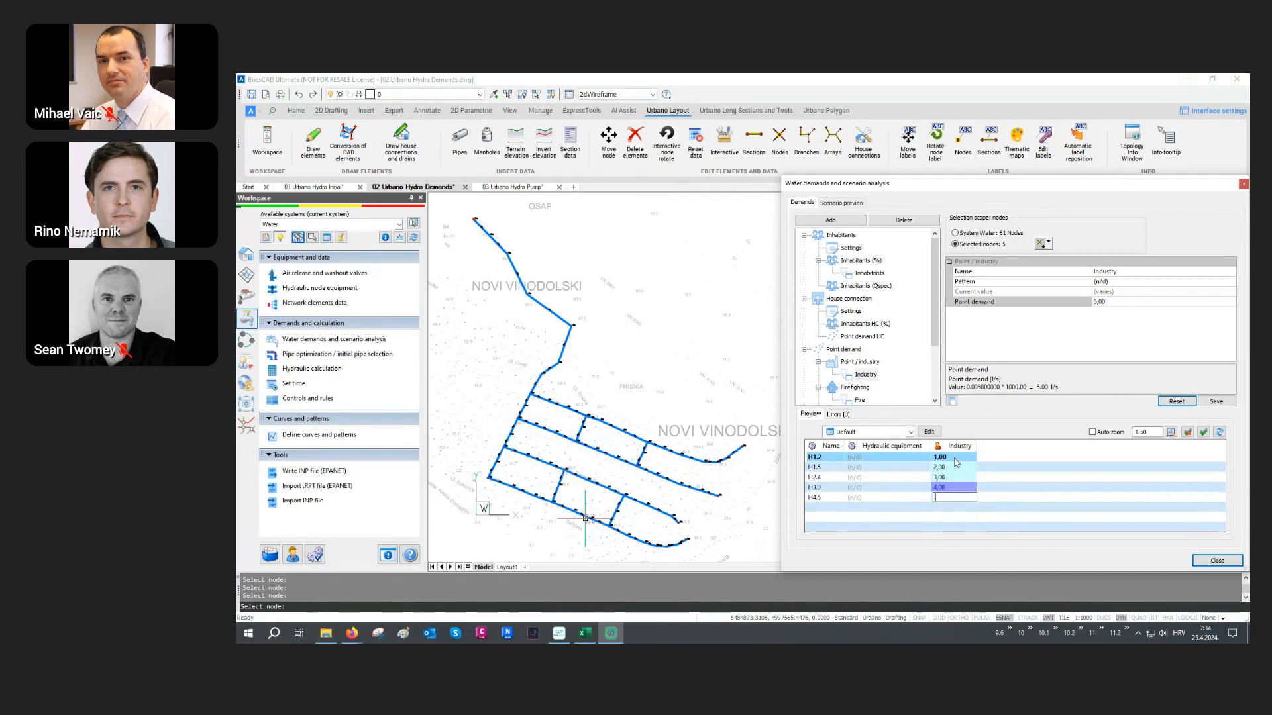
type("5")
key("Return")
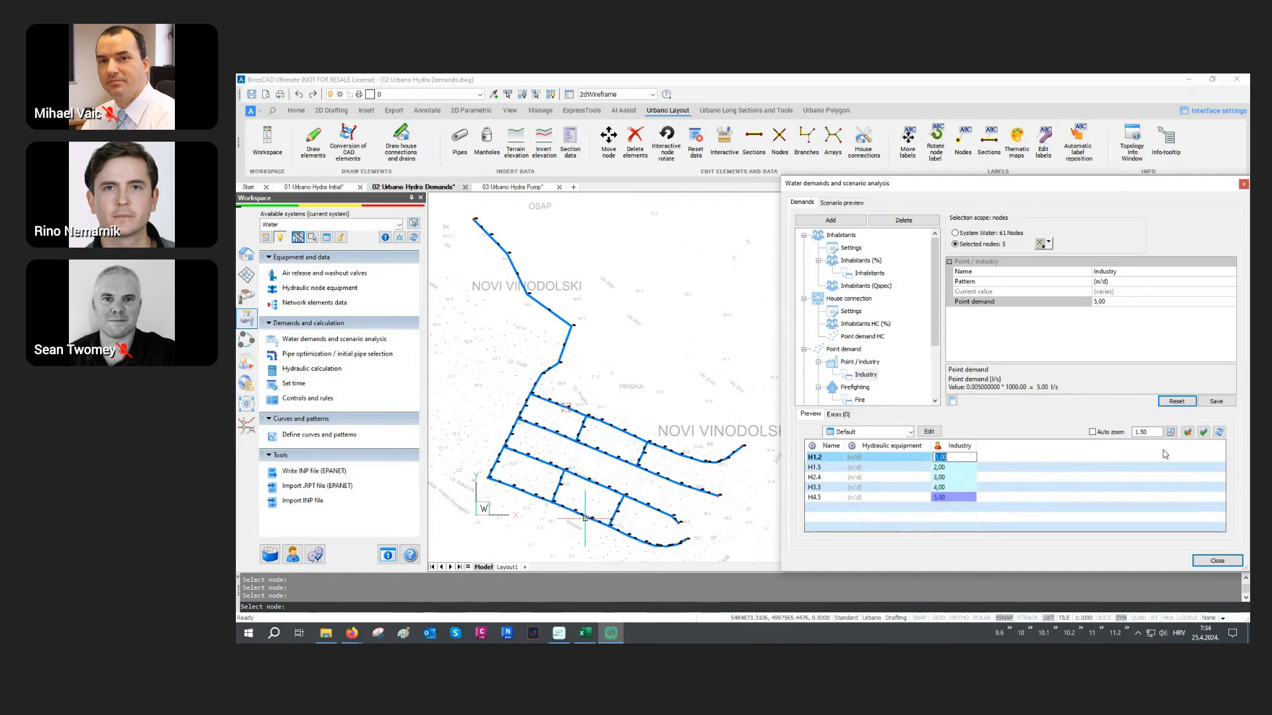
left_click(1181, 404)
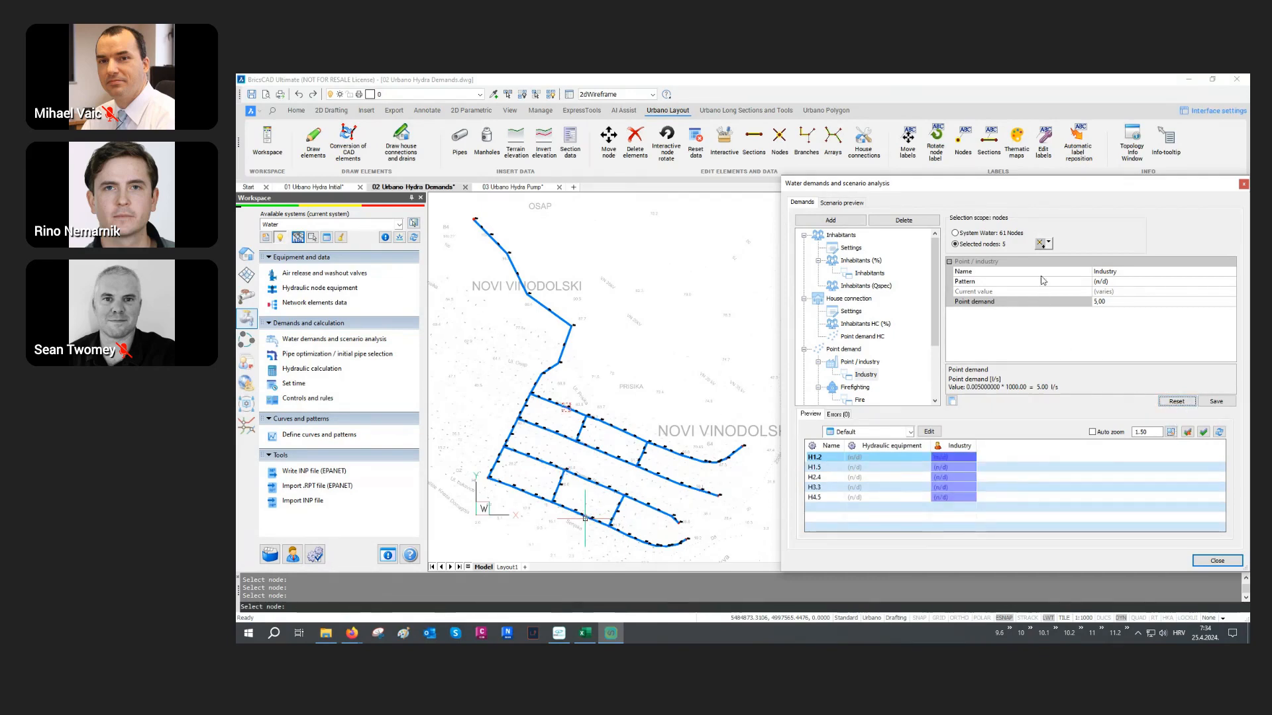
Select only node H4.2, set its Industry demand to 6 l/s and close the water demand analysis.
left_click(1040, 244)
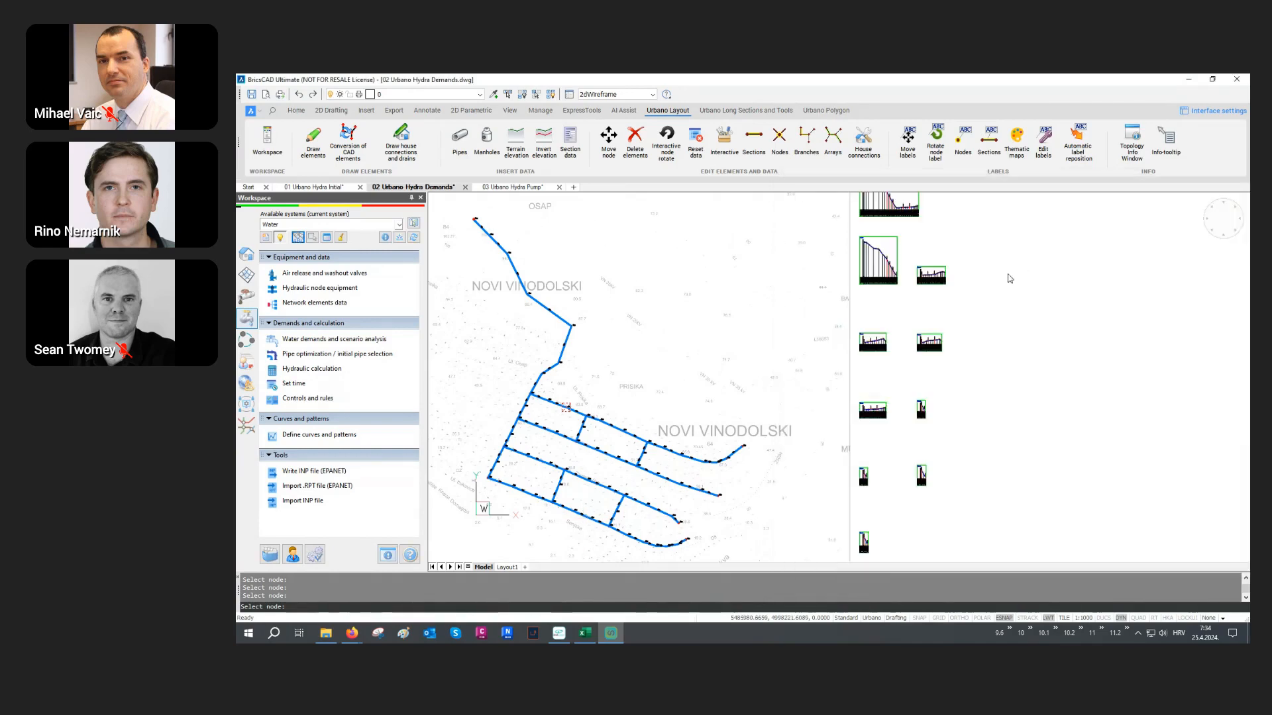
left_click(539, 498)
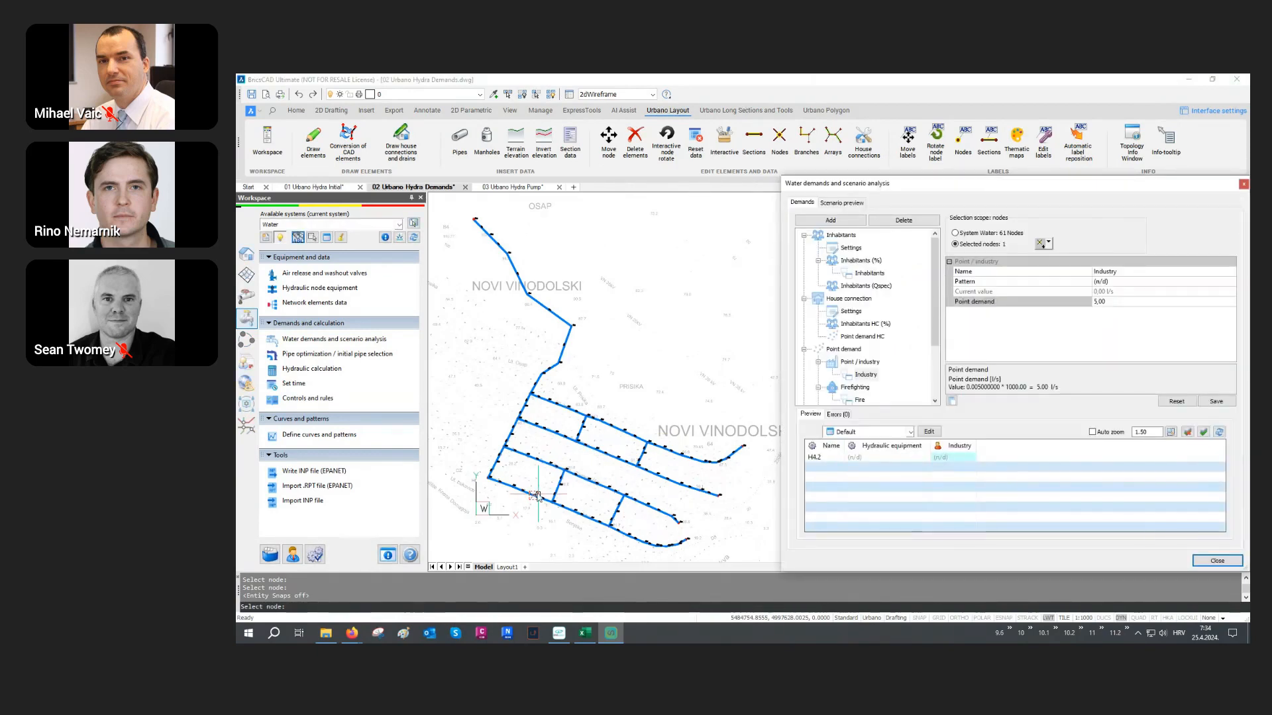
left_click(957, 457)
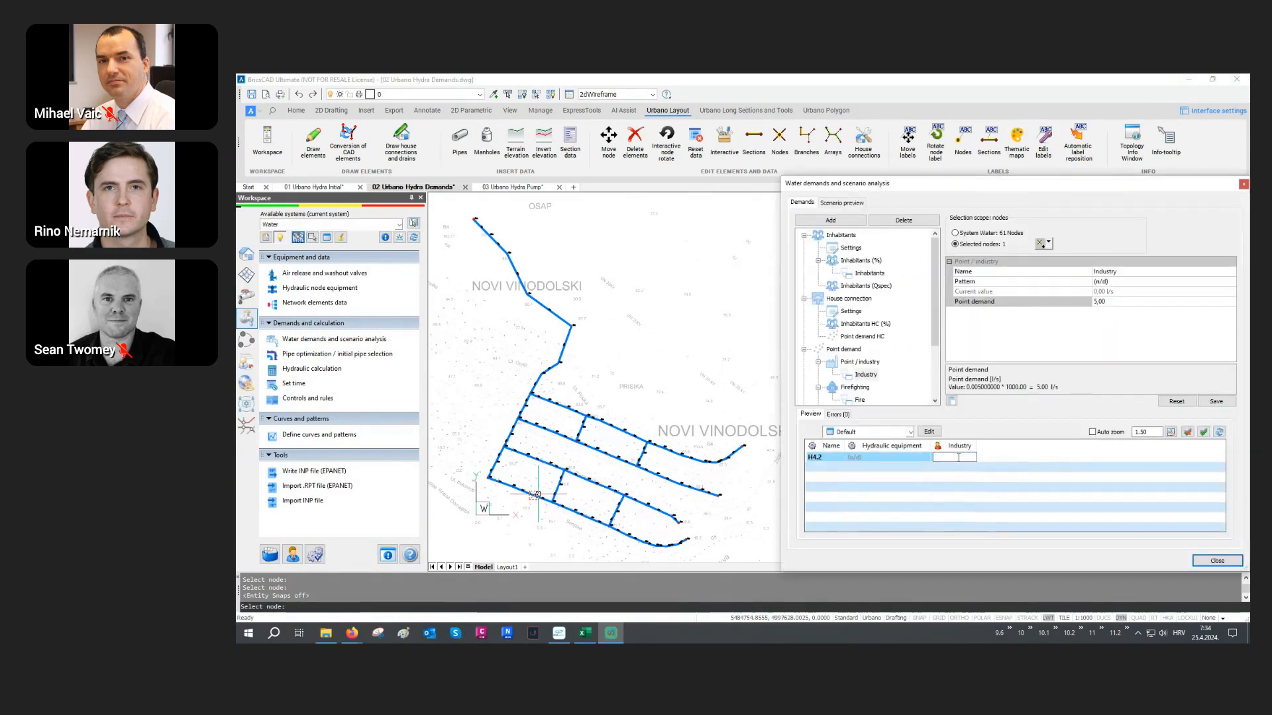
type("6")
key("Return")
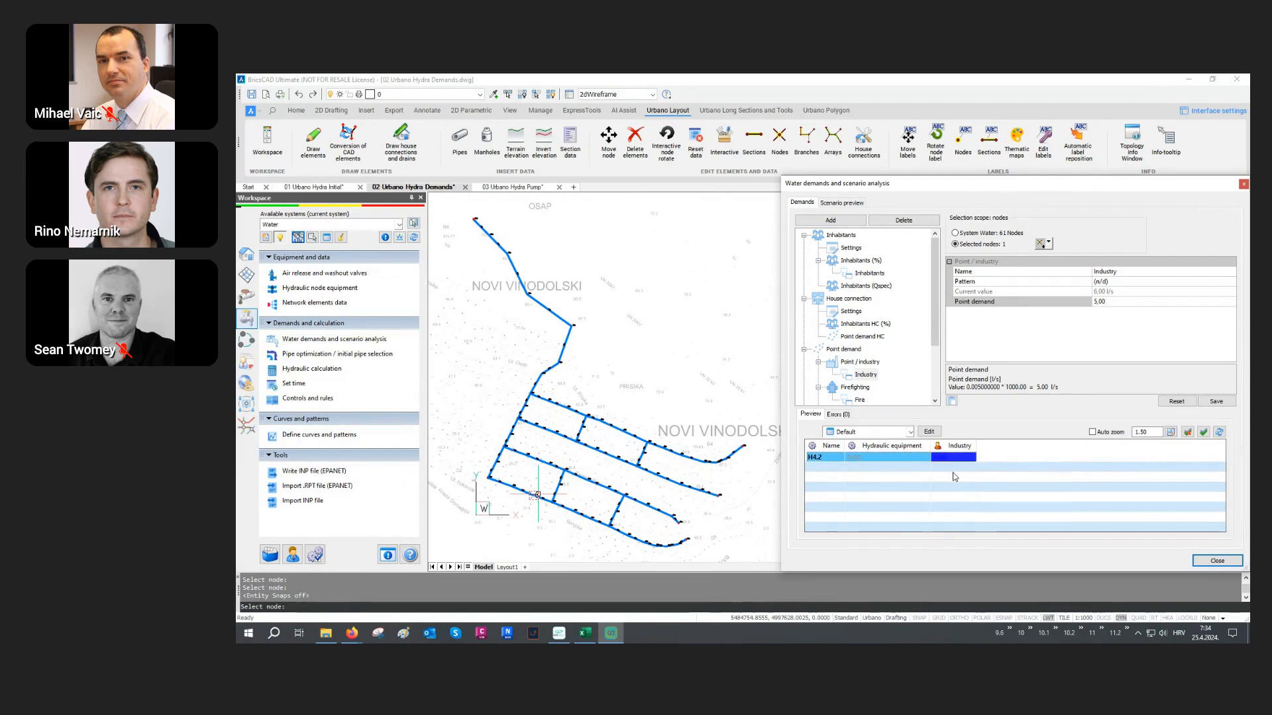
left_click(953, 473)
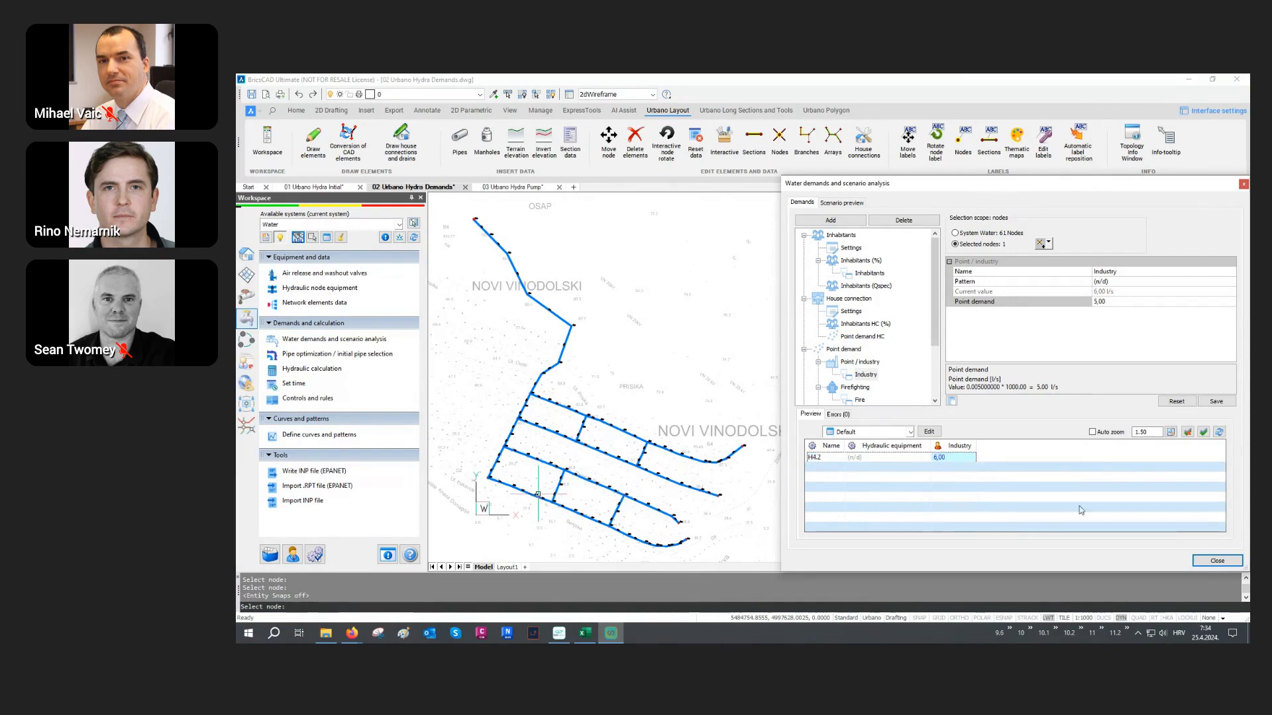
left_click(1201, 560)
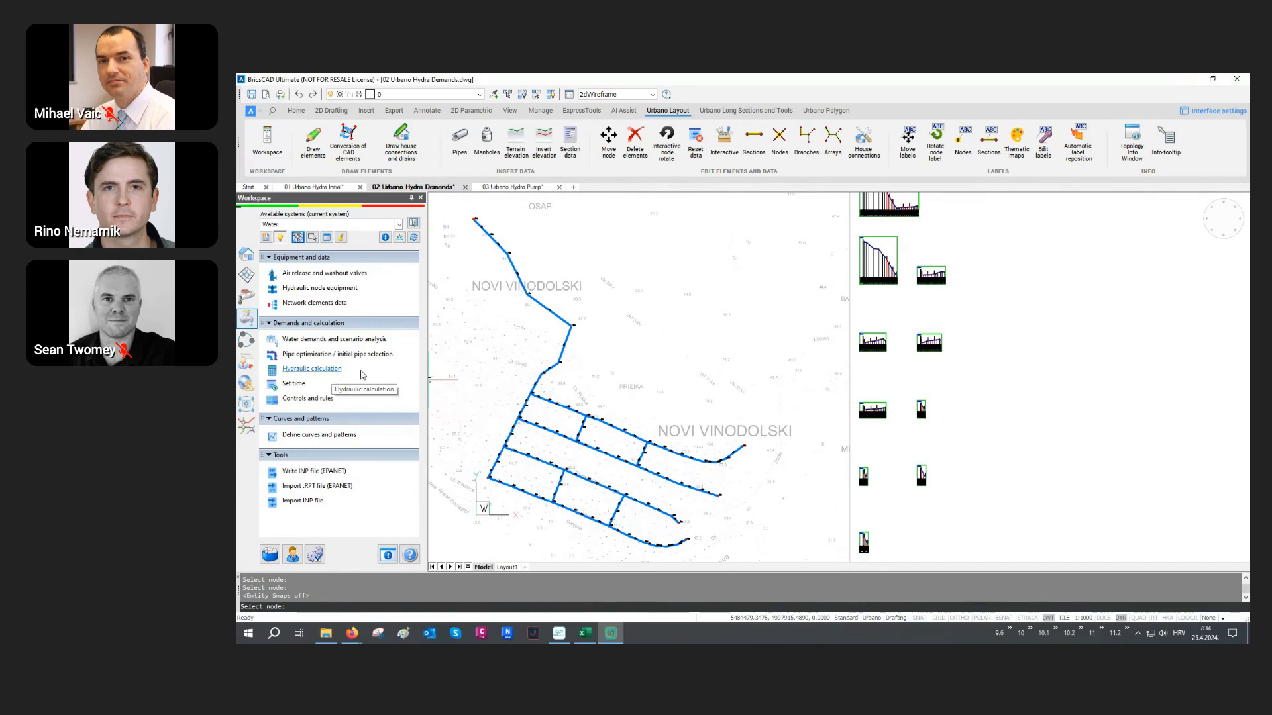
scroll(549, 361, "up", 5)
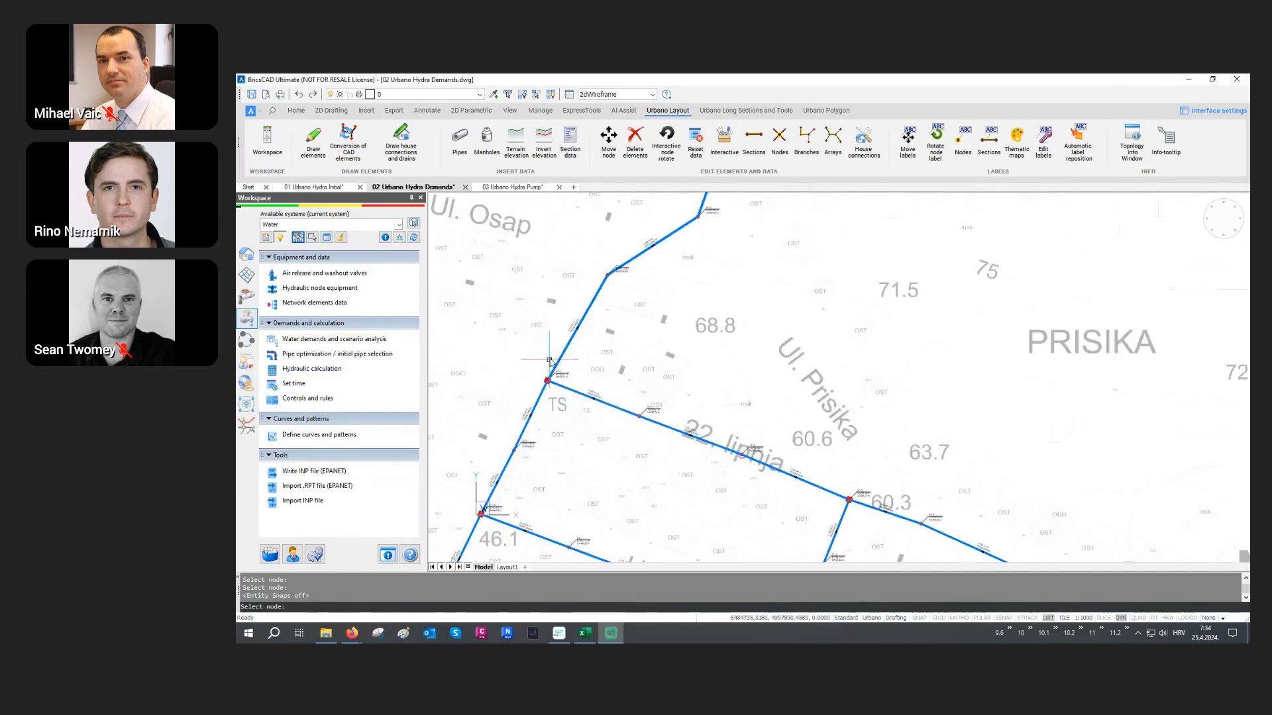
Examine the pipe lengths and diameters labelled around node A1.8 and the layout of the whole network.
scroll(550, 361, "up", 3)
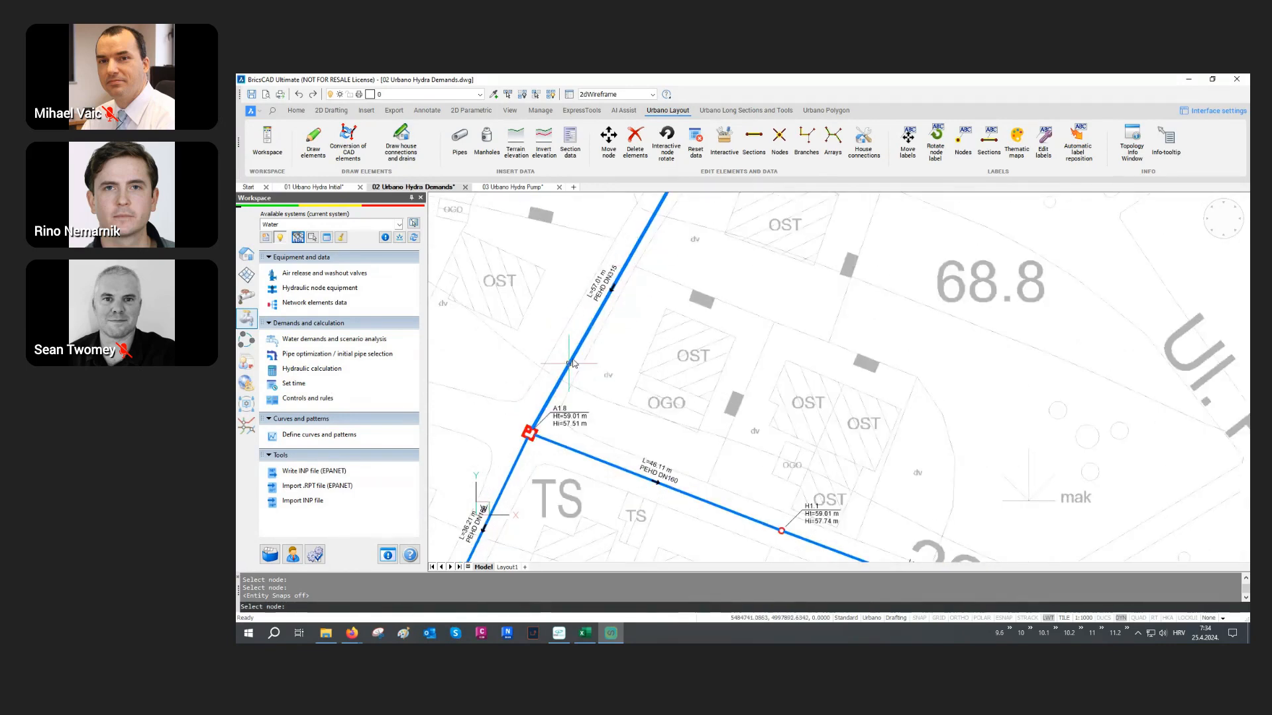
scroll(608, 281, "up", 2)
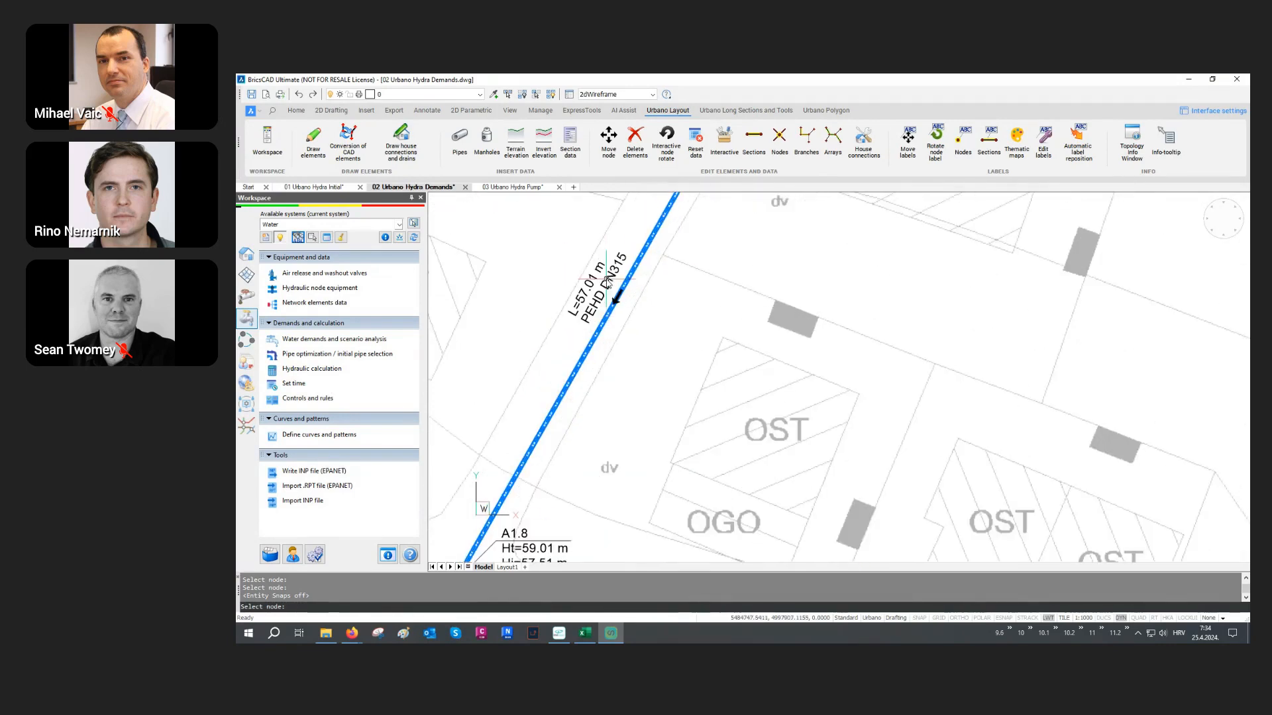
scroll(608, 282, "down", 3)
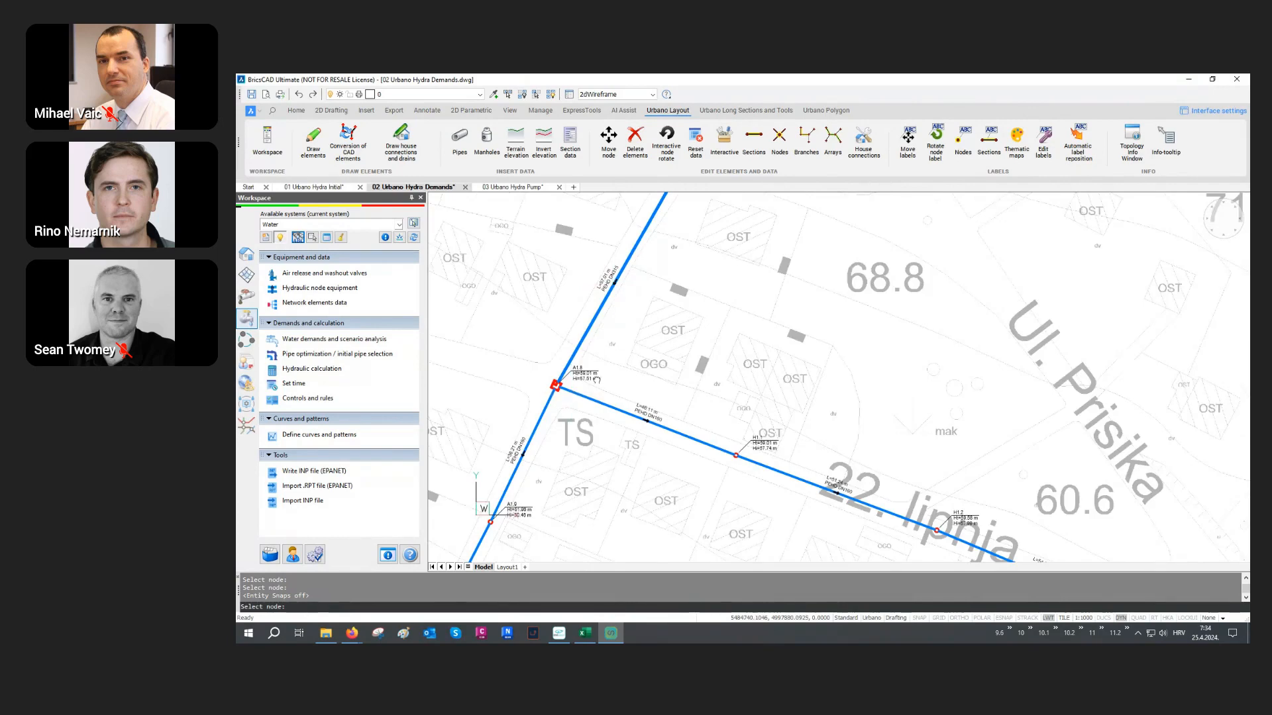
middle_click_drag(597, 379, 643, 326)
scroll(550, 396, "up", 2)
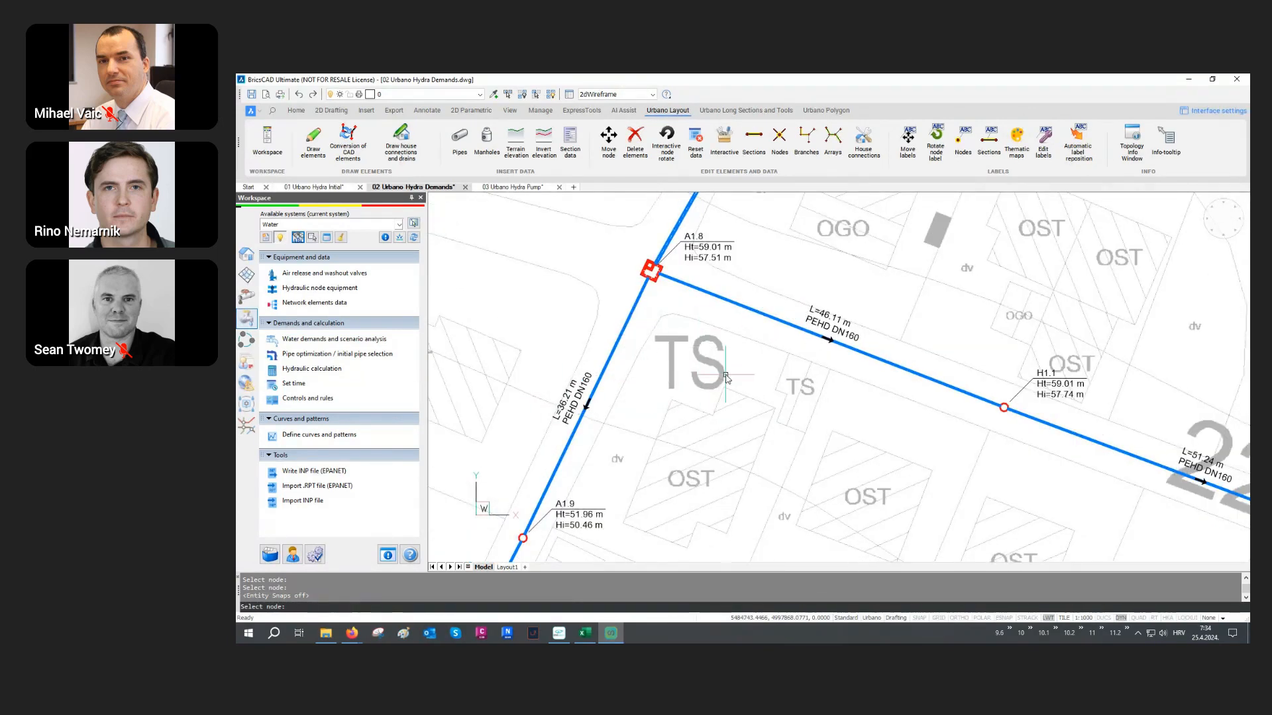
scroll(726, 377, "down", 6)
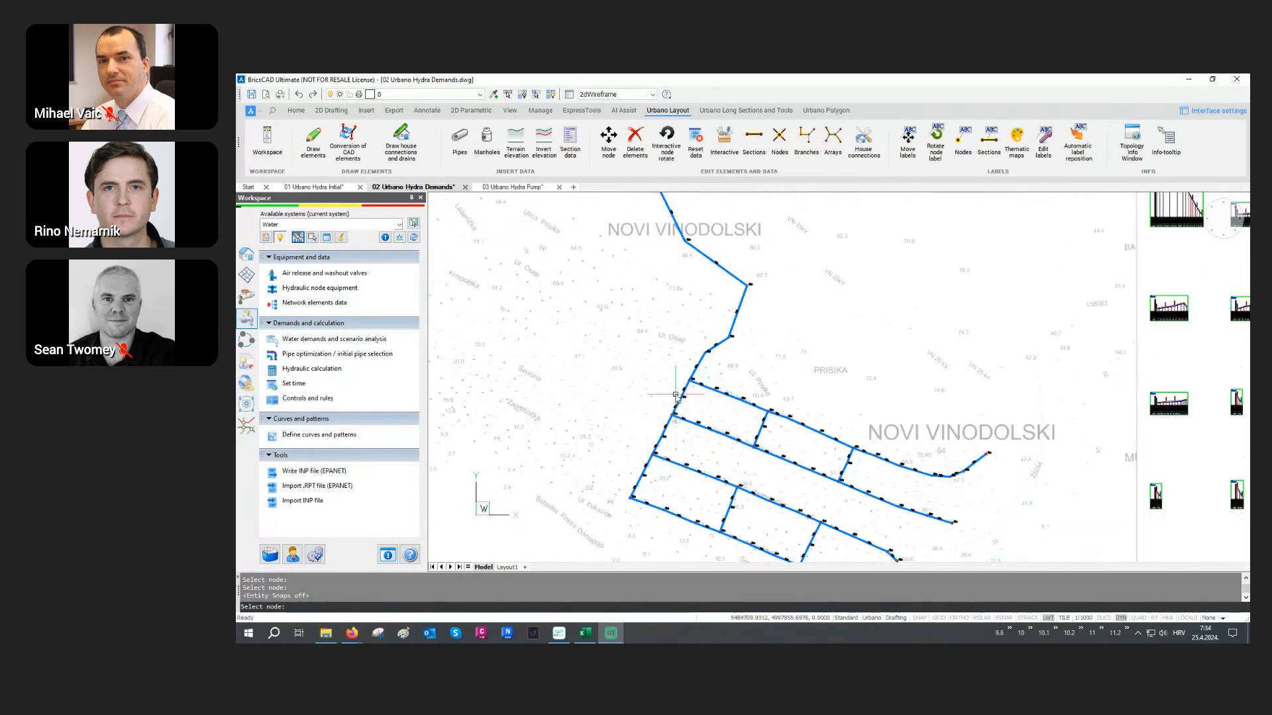
scroll(676, 395, "down", 3)
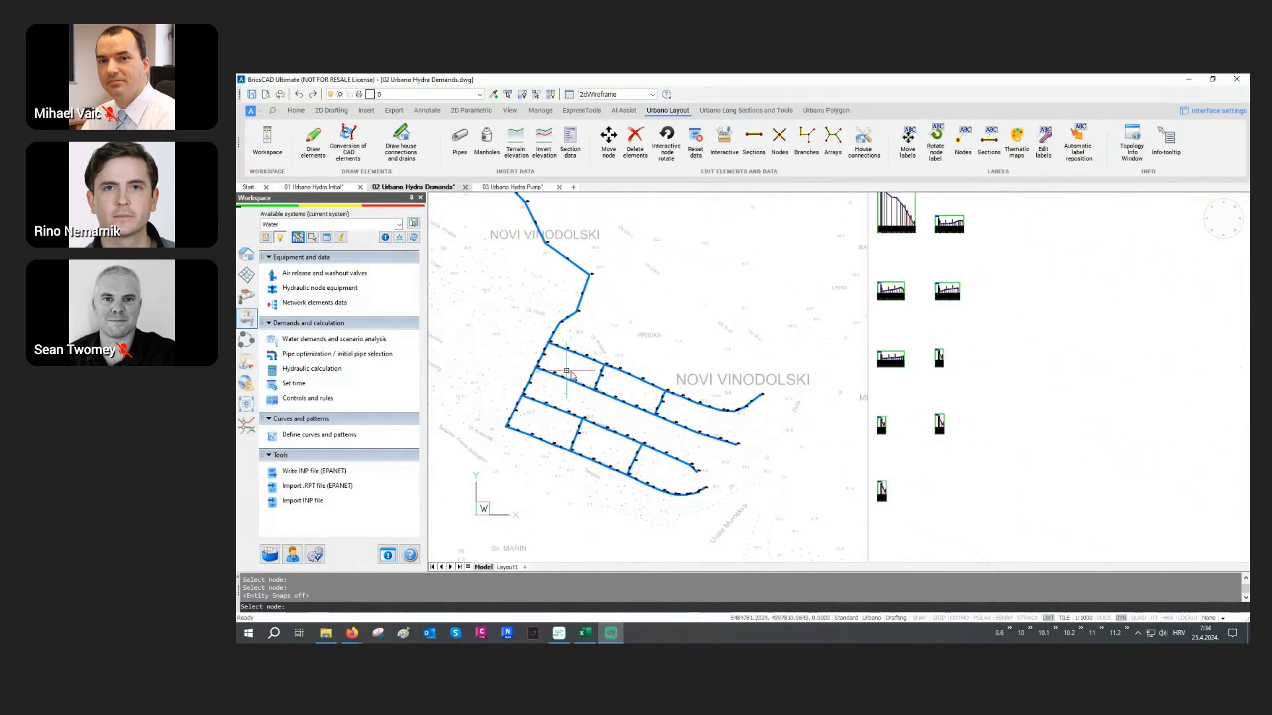
middle_click_drag(569, 375, 588, 399)
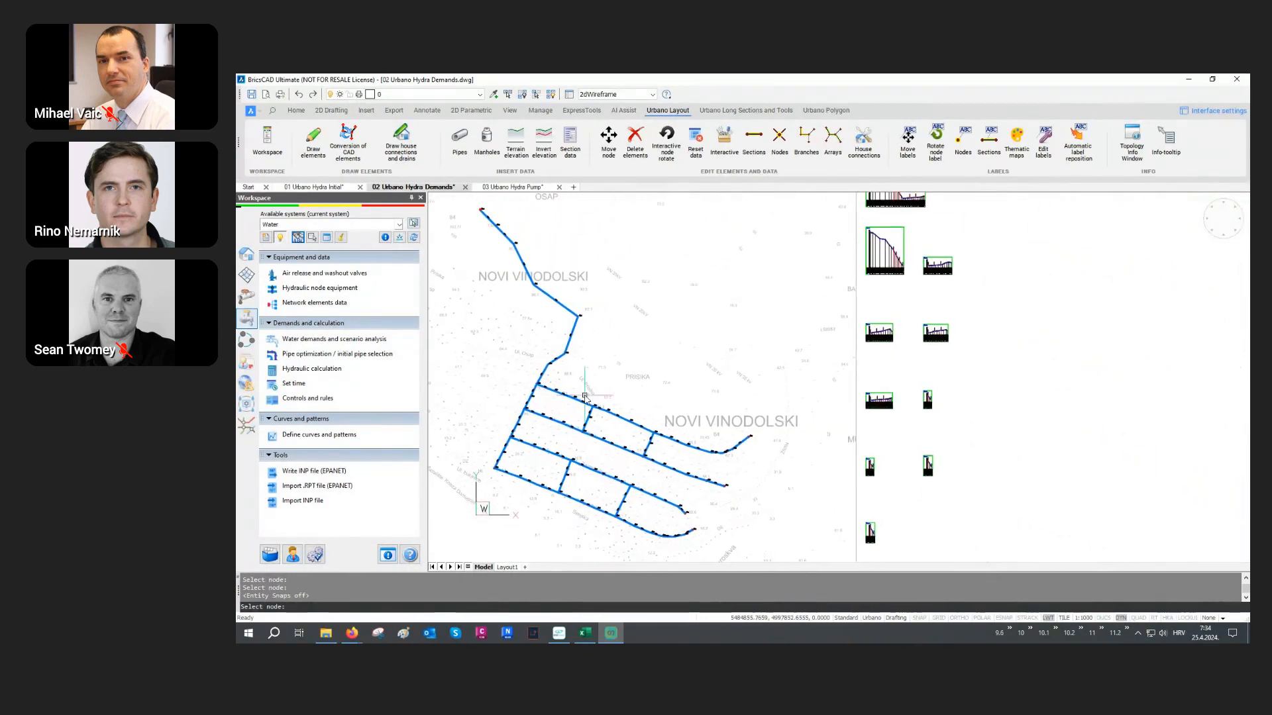
Open the pipe optimization / initial pipe selection and enlarge its window beside the network plan.
left_click(329, 357)
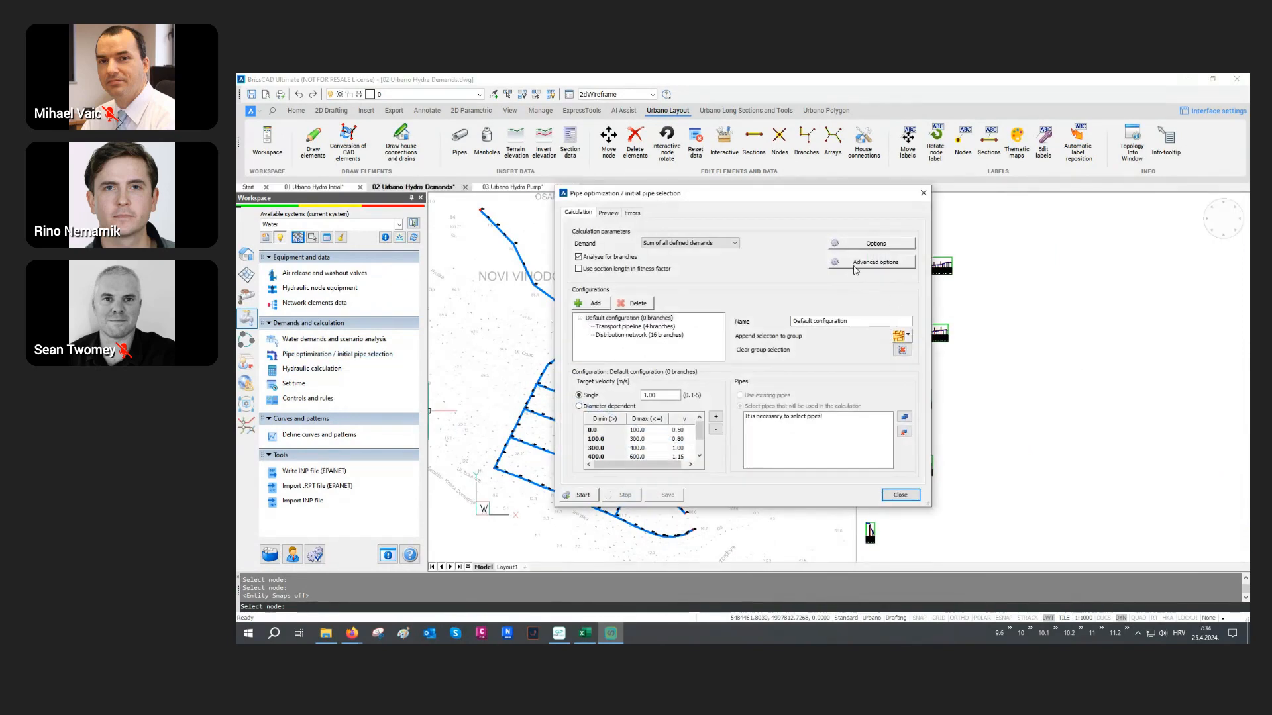
left_click_drag(819, 200, 1137, 207)
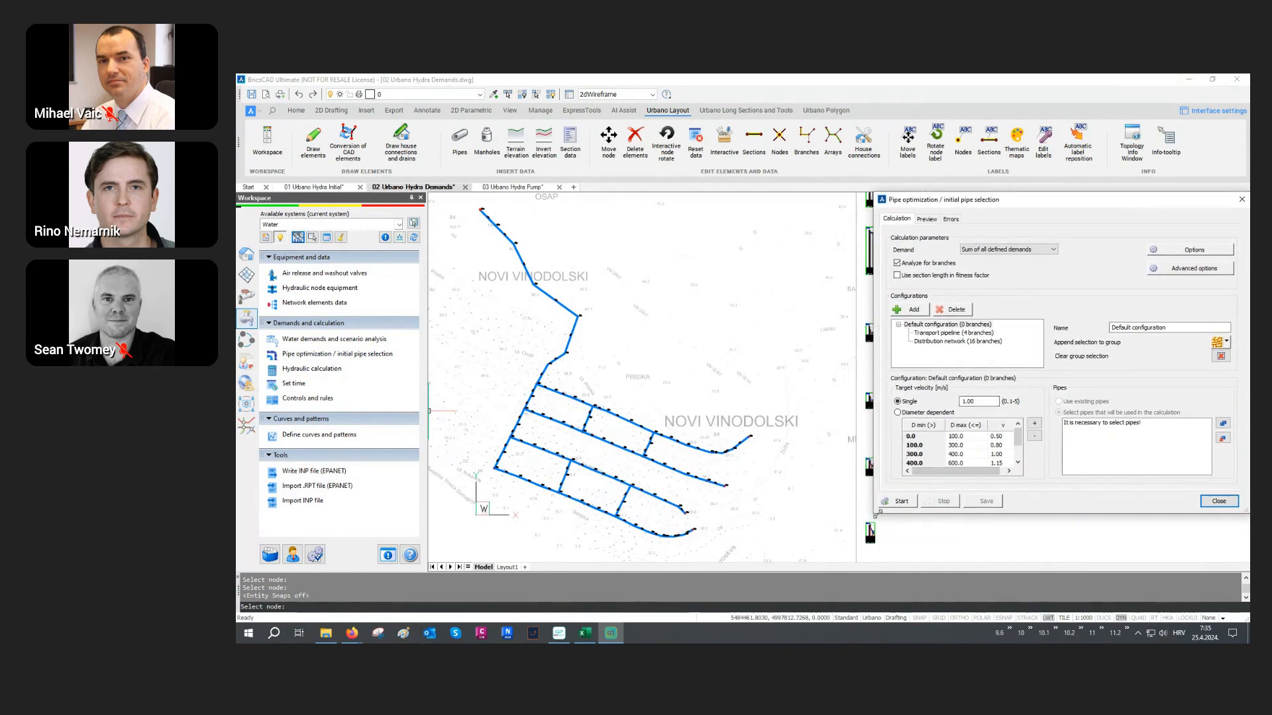
left_click_drag(871, 515, 752, 561)
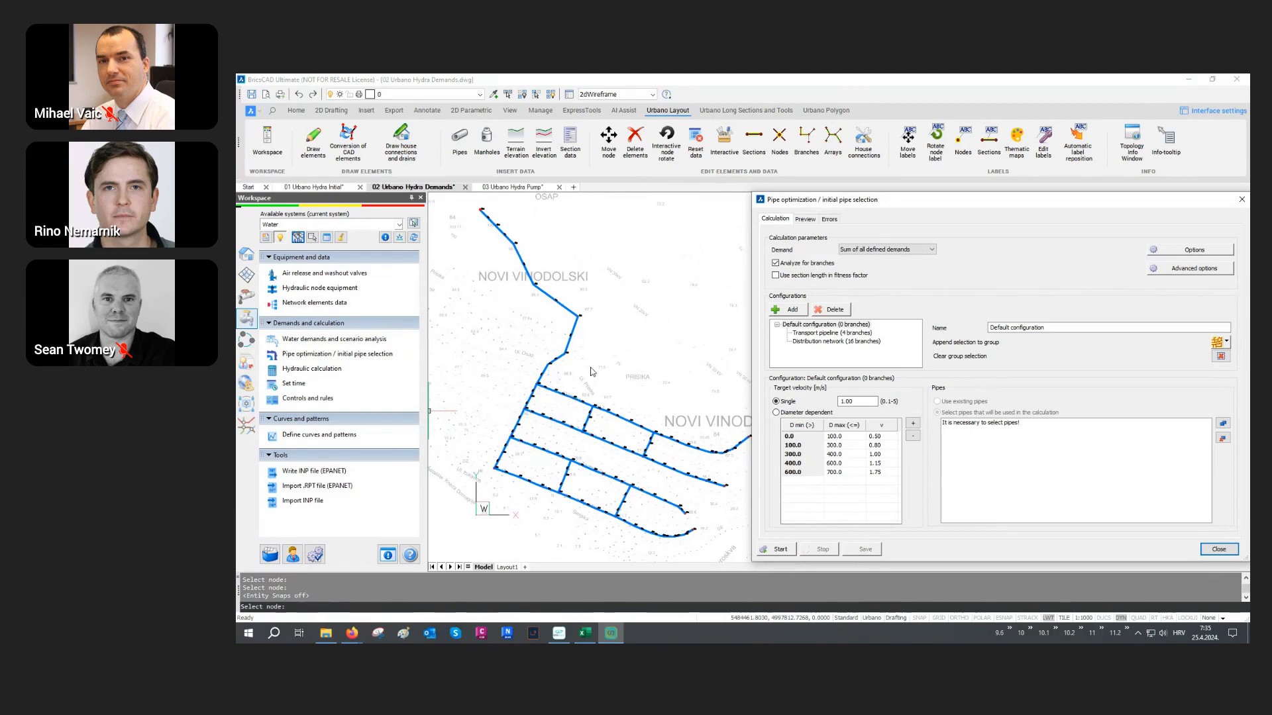
Compare the target velocities and candidate PEHD pipes of the Transport pipeline and Distribution network configurations.
left_click(815, 333)
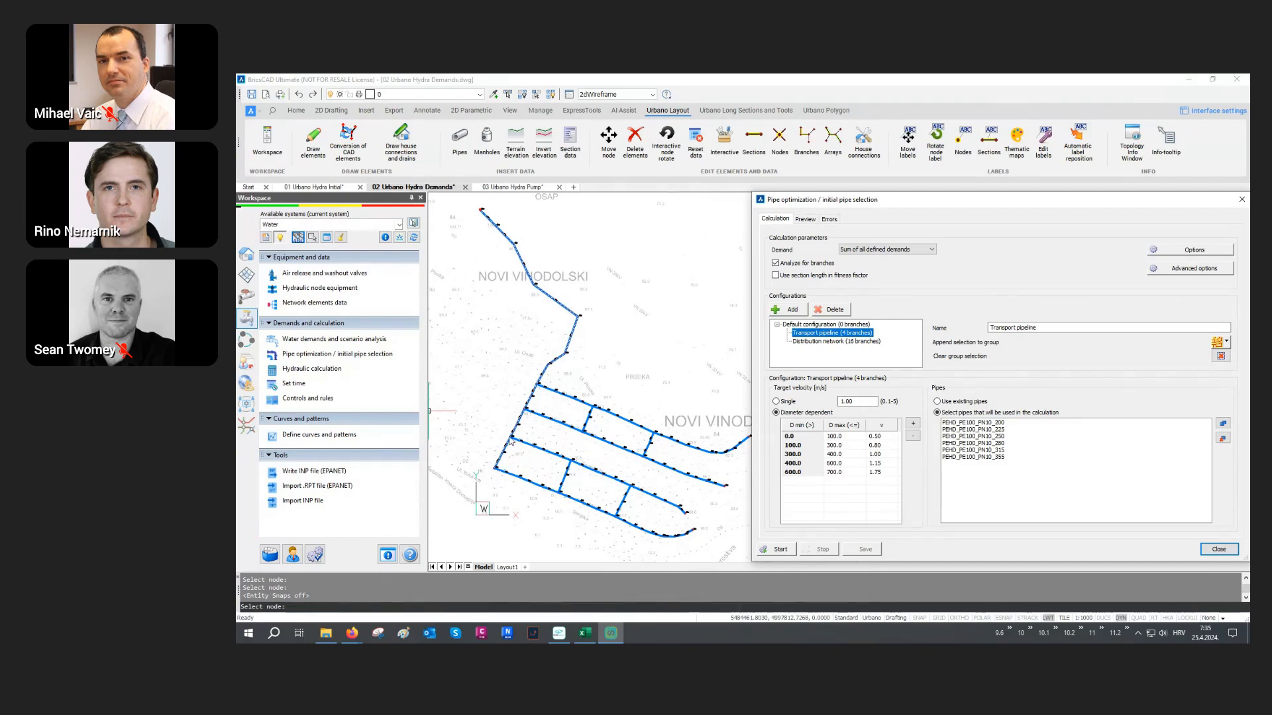
left_click(812, 342)
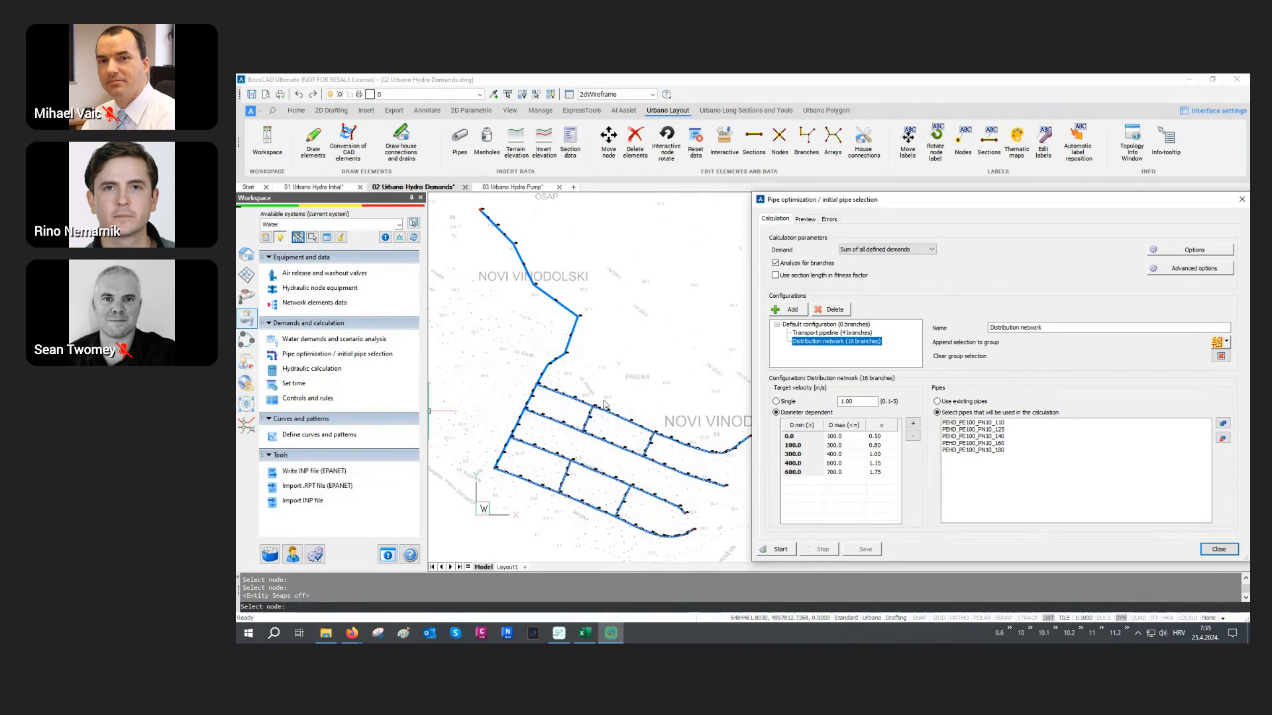
left_click(818, 333)
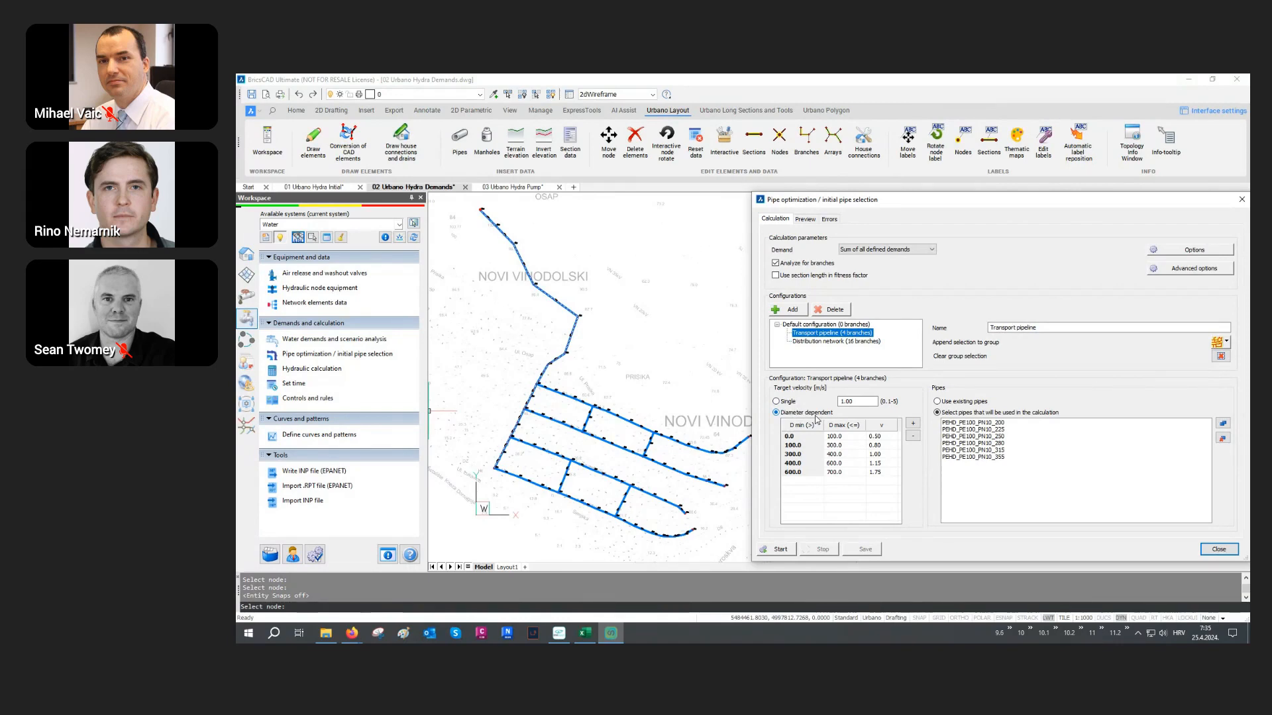
left_click(846, 342)
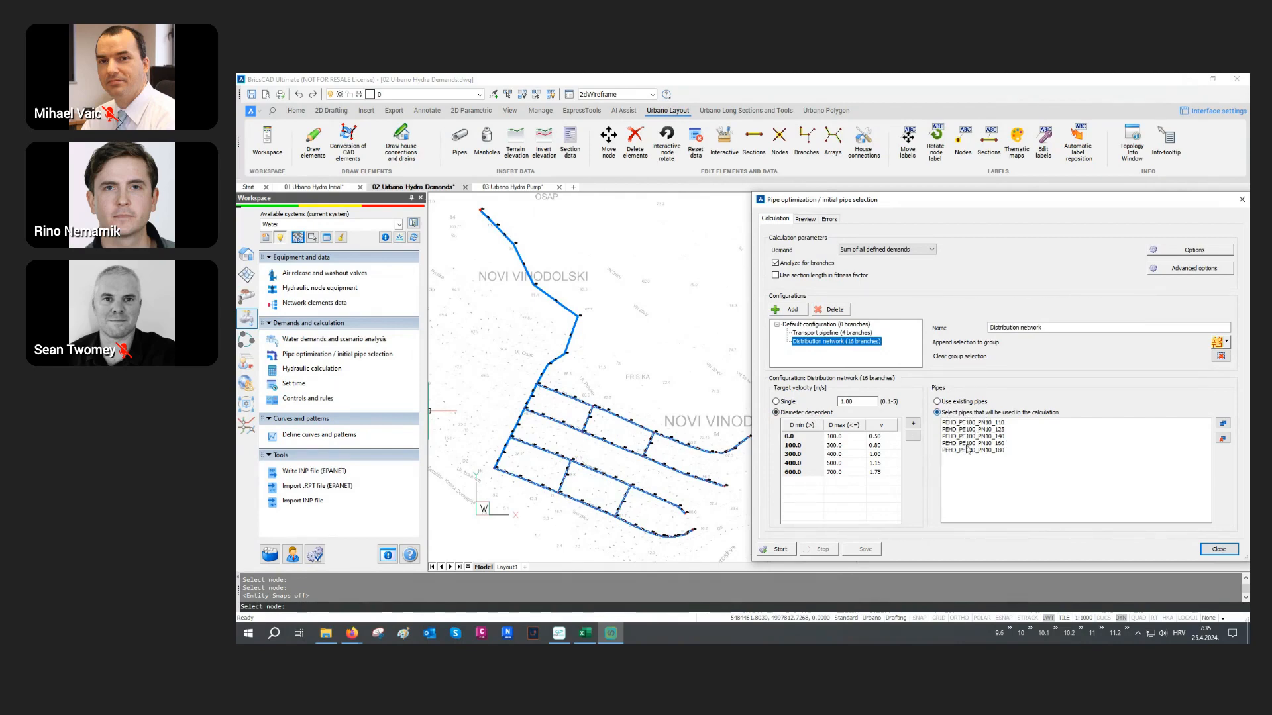
left_click(860, 333)
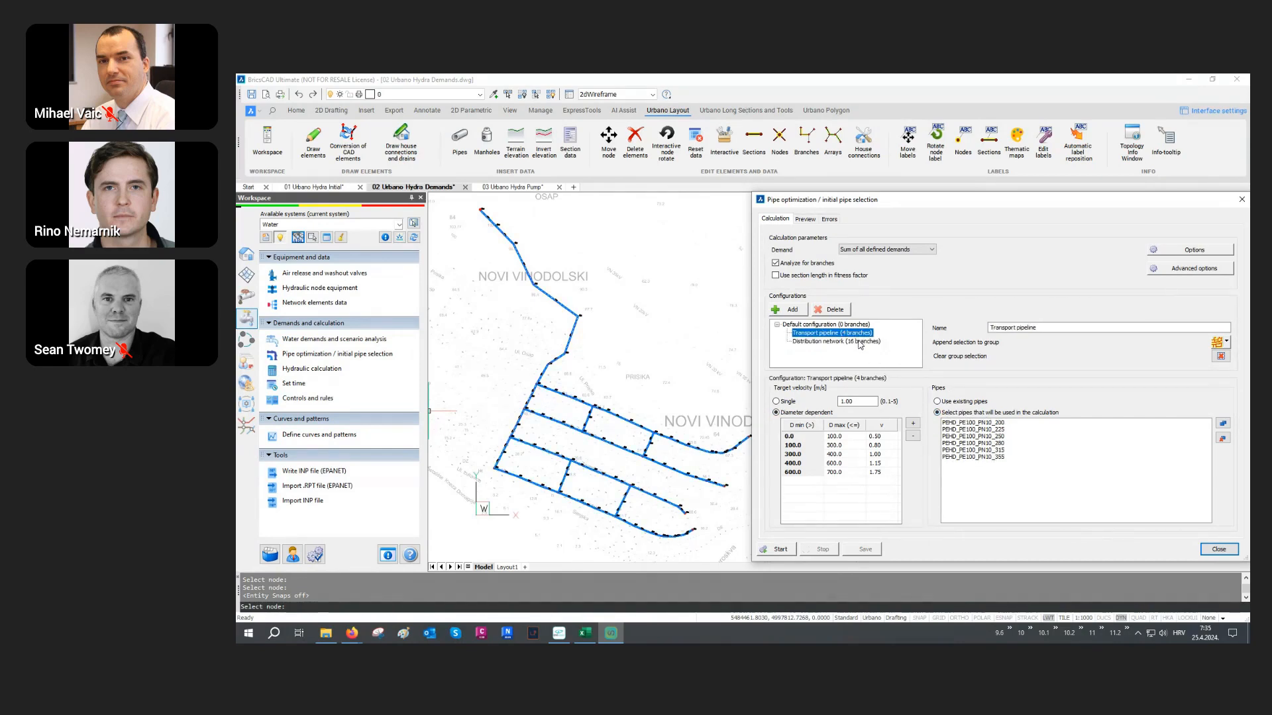
left_click(859, 341)
left_click(858, 334)
Run the pipe optimization with the sum of all defined demands, save the result and look through the calculated sections.
left_click(780, 550)
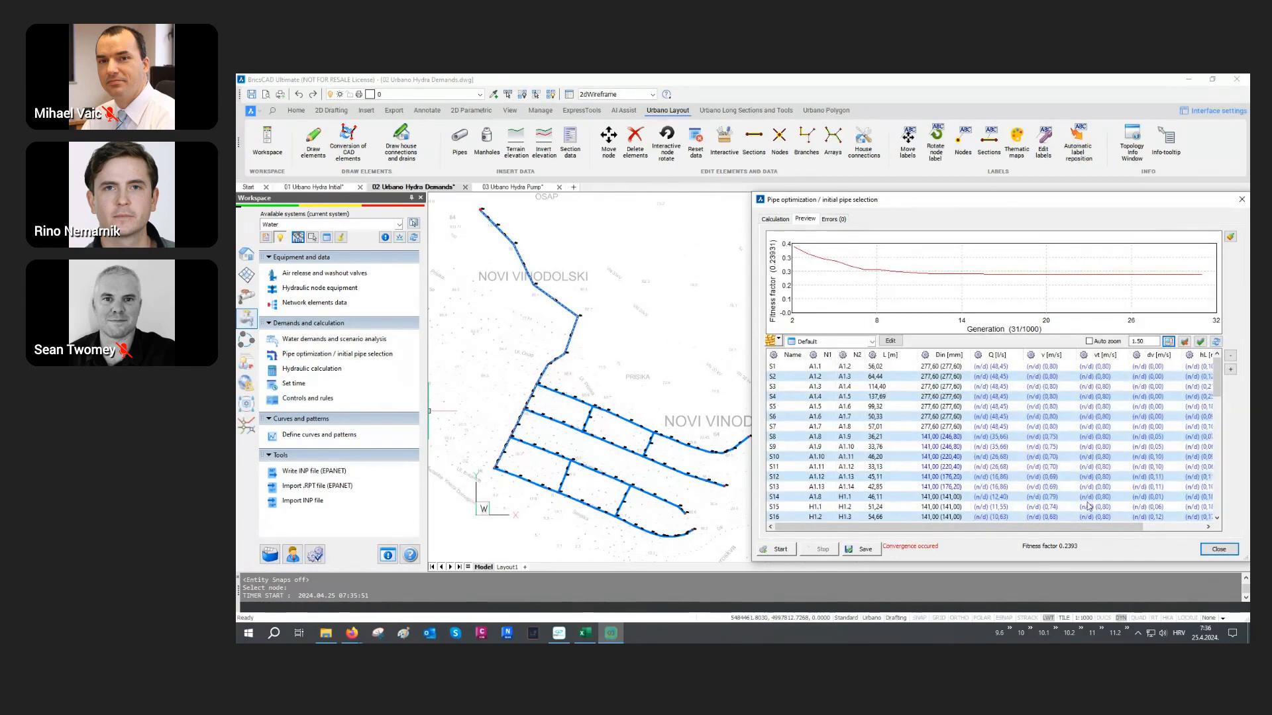
mouse_move(1098, 377)
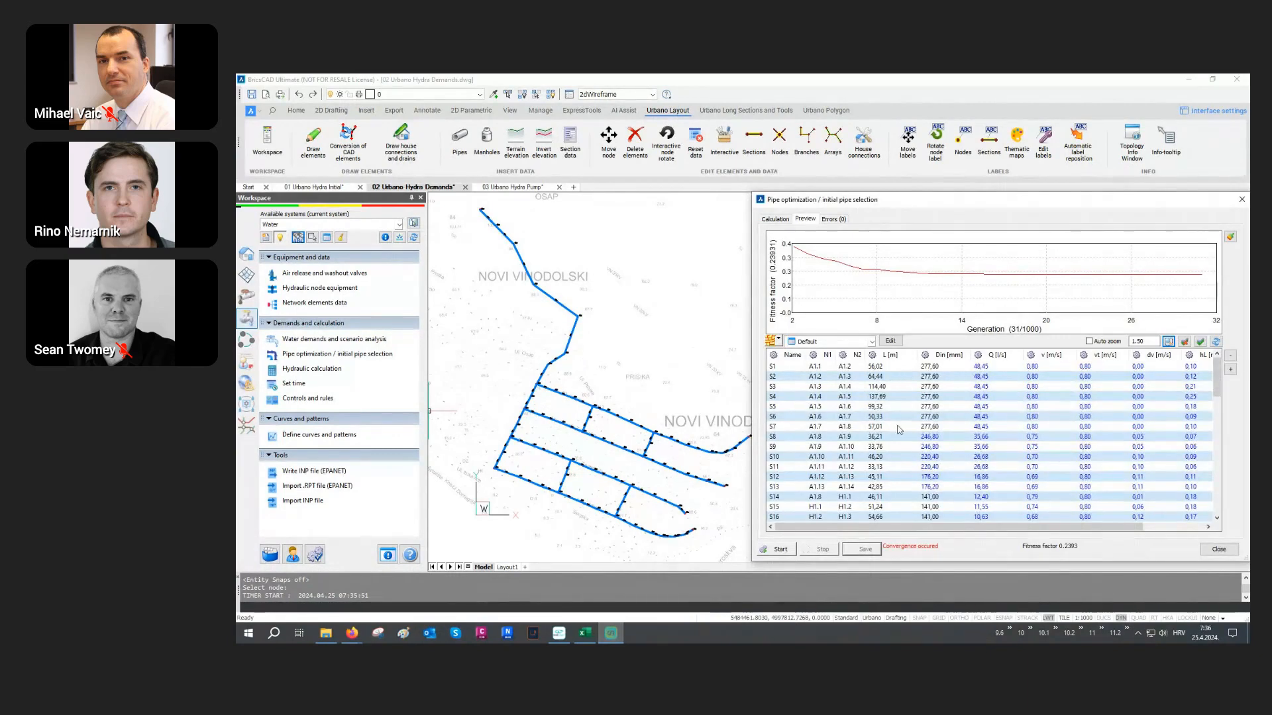
scroll(914, 428, "down", 3)
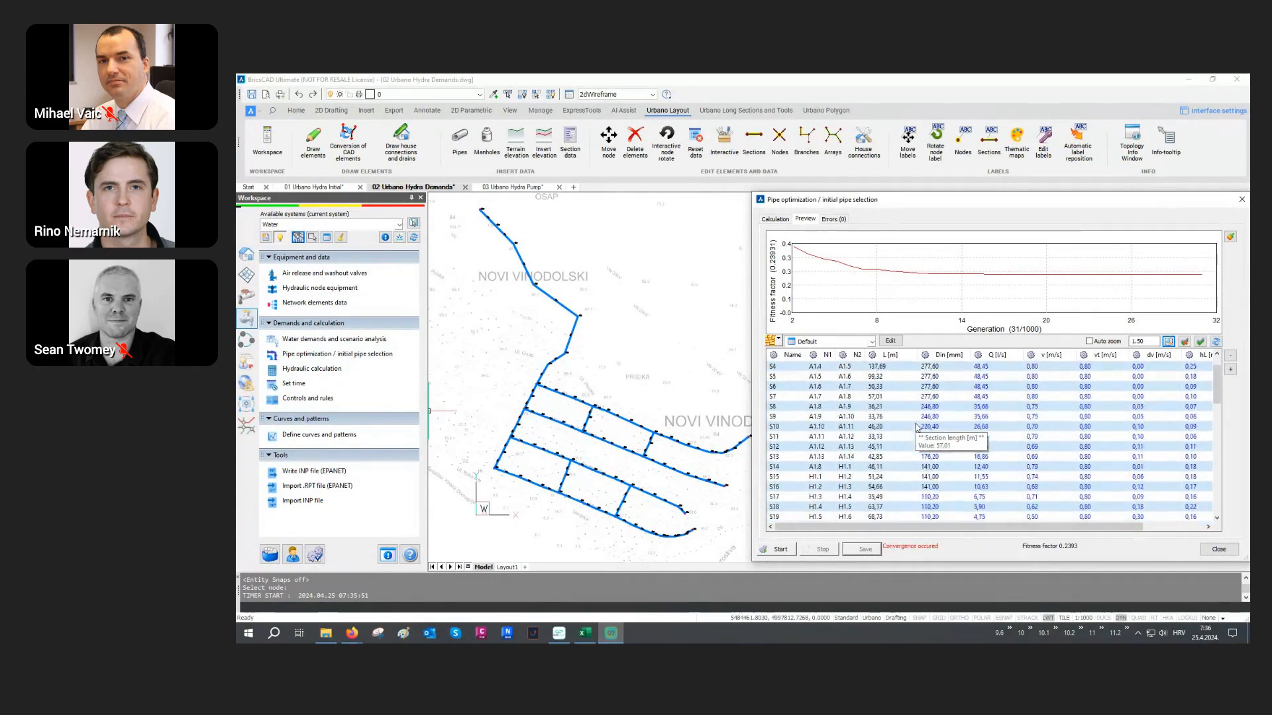
scroll(917, 427, "up", 3)
Limit the optimization results to the sections of arrays A1 and H4, picked in the network plan.
left_click(777, 340)
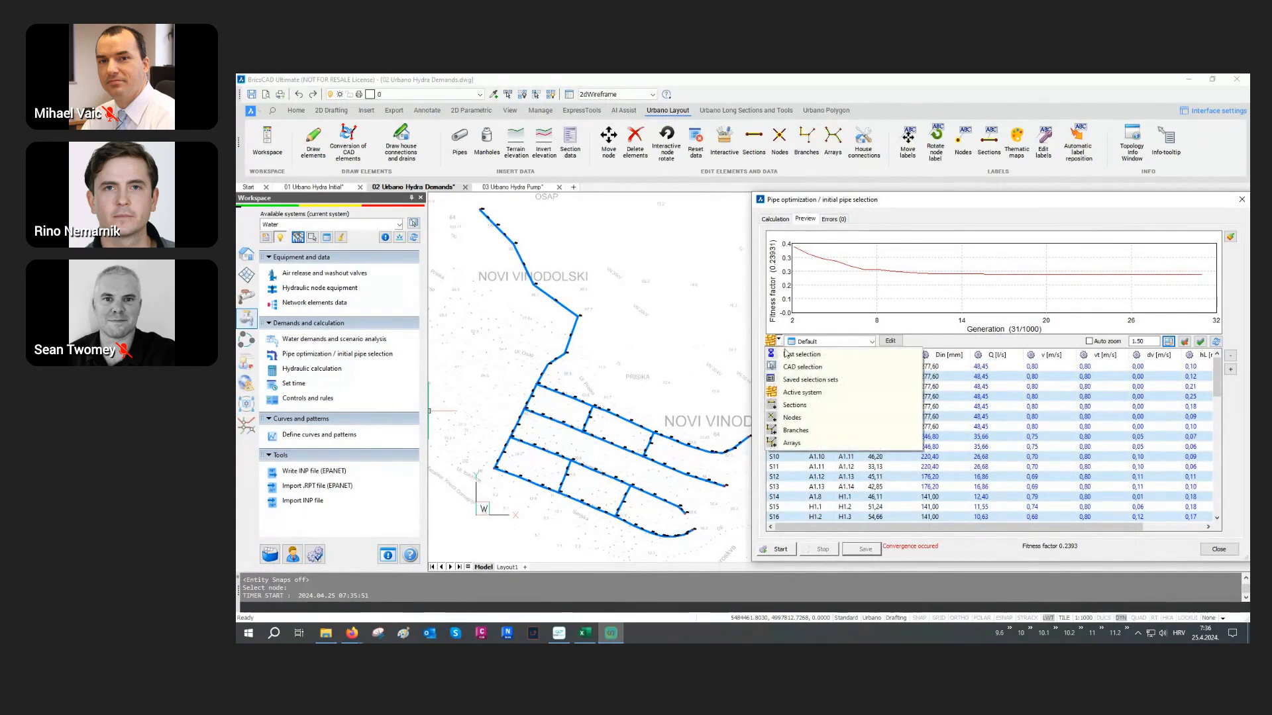
left_click(791, 442)
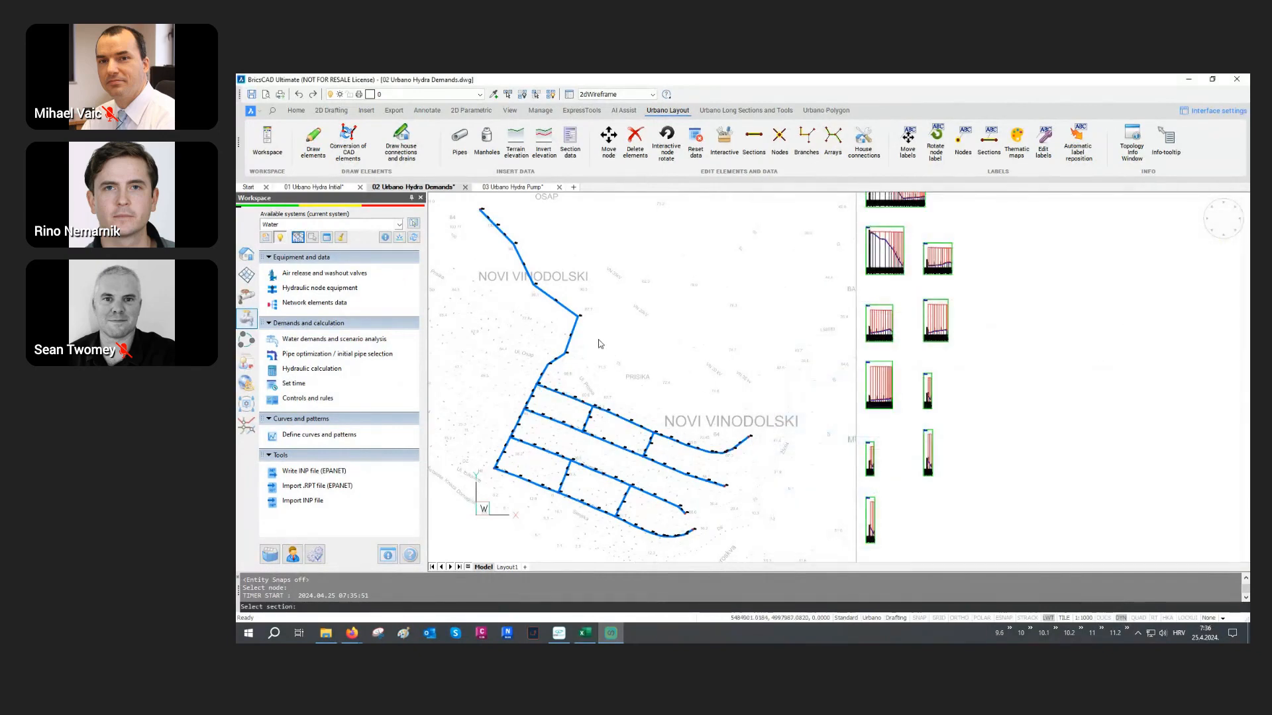
left_click(583, 333)
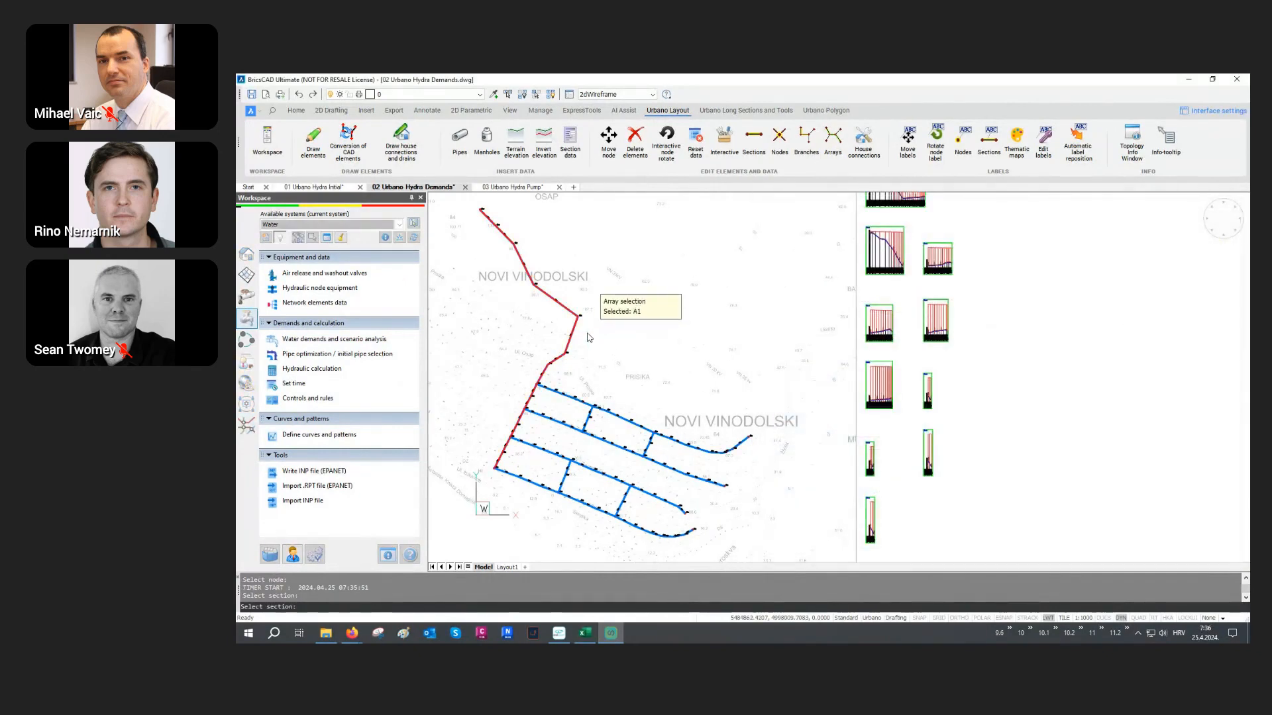
left_click(538, 483)
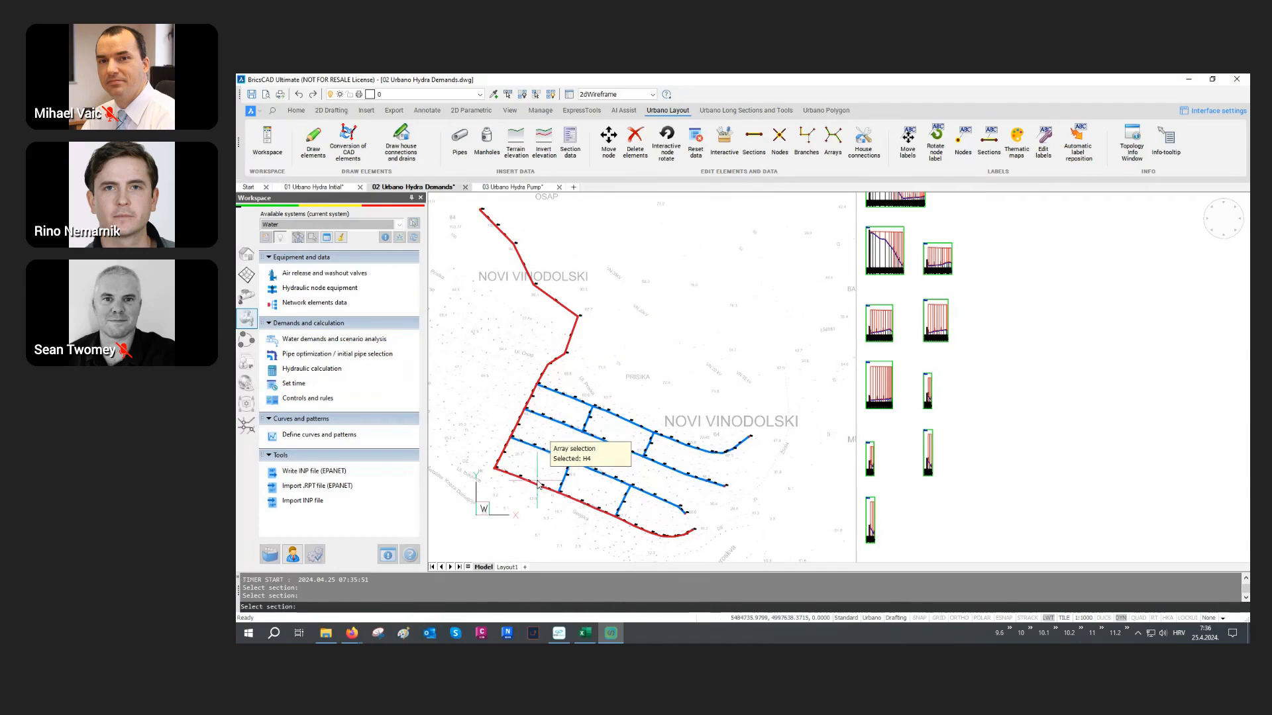
key("Return")
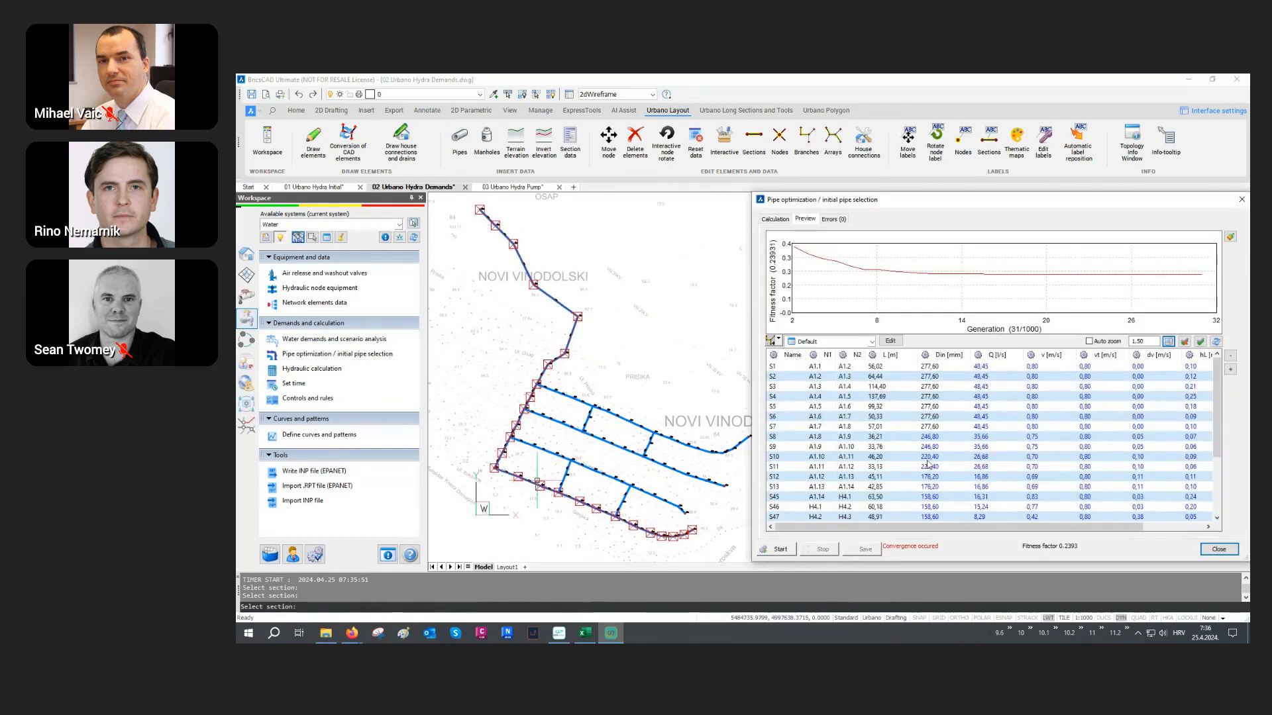
Review the diameters and velocities of sections S1 to S7 and the sections from S8 on, and close the pipe optimization.
left_click(1037, 368)
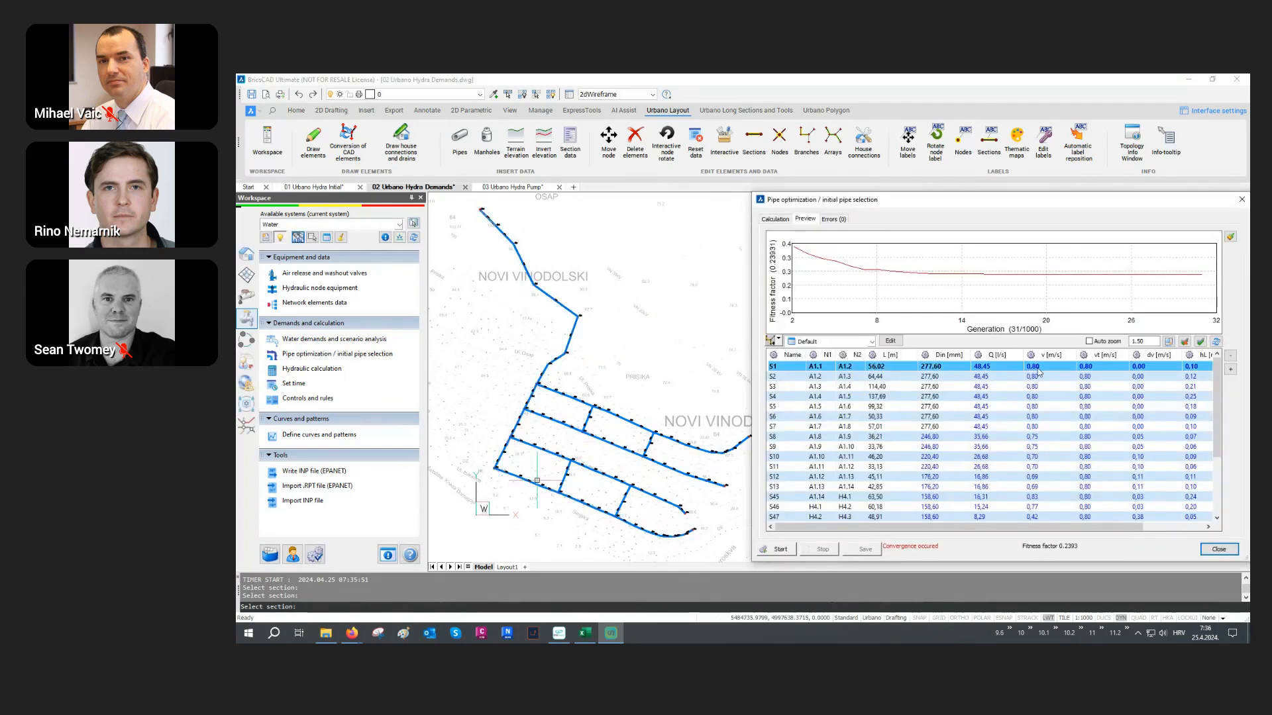
left_click(1039, 427, "shift")
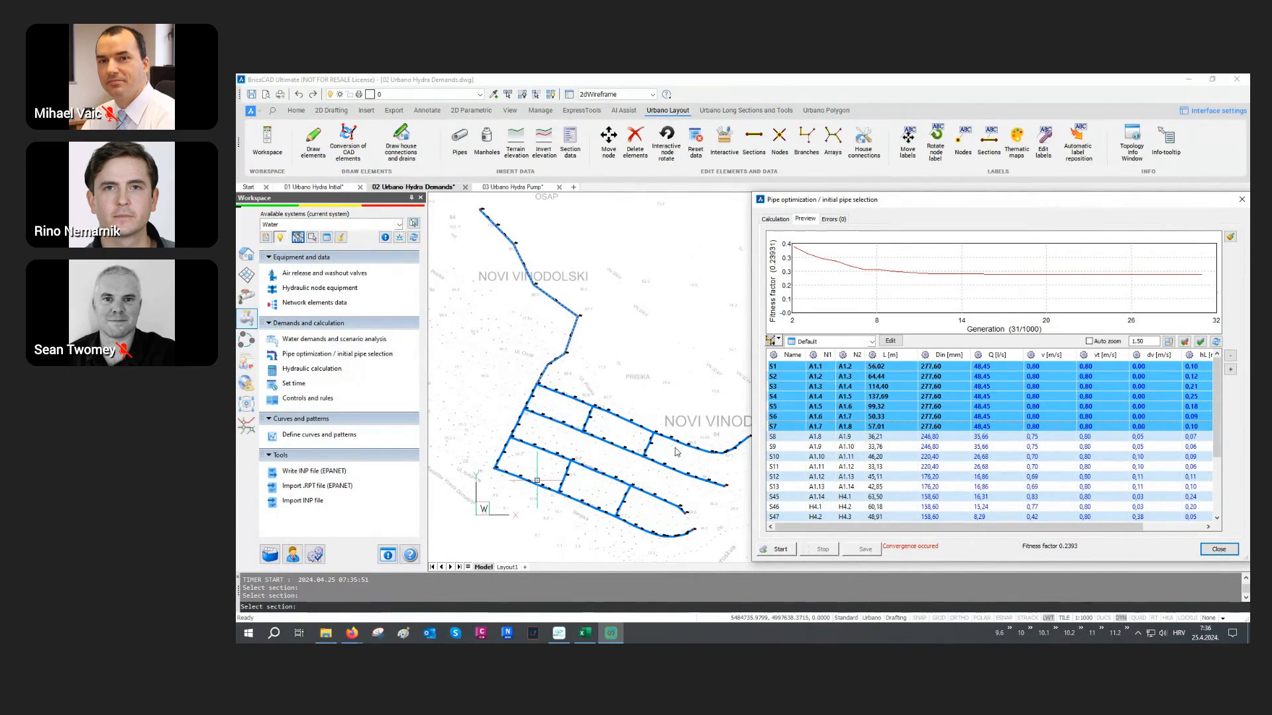
left_click(1151, 439)
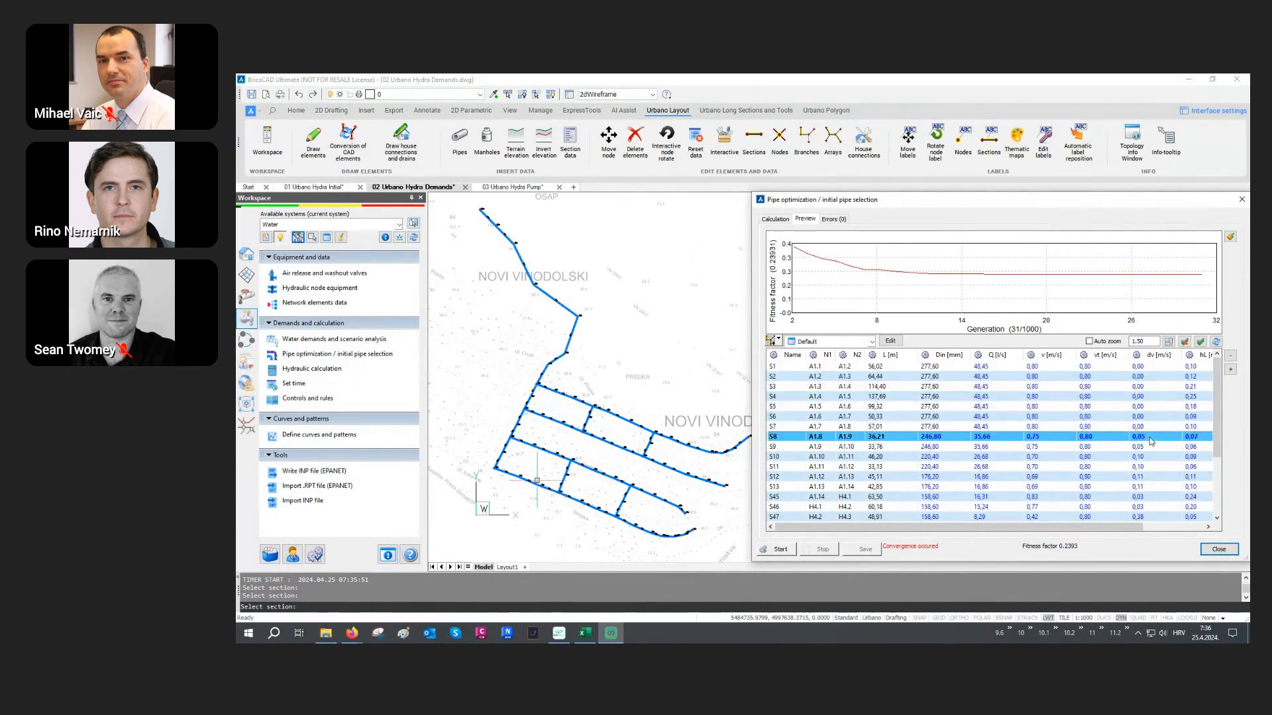
scroll(1149, 446, "down", 1)
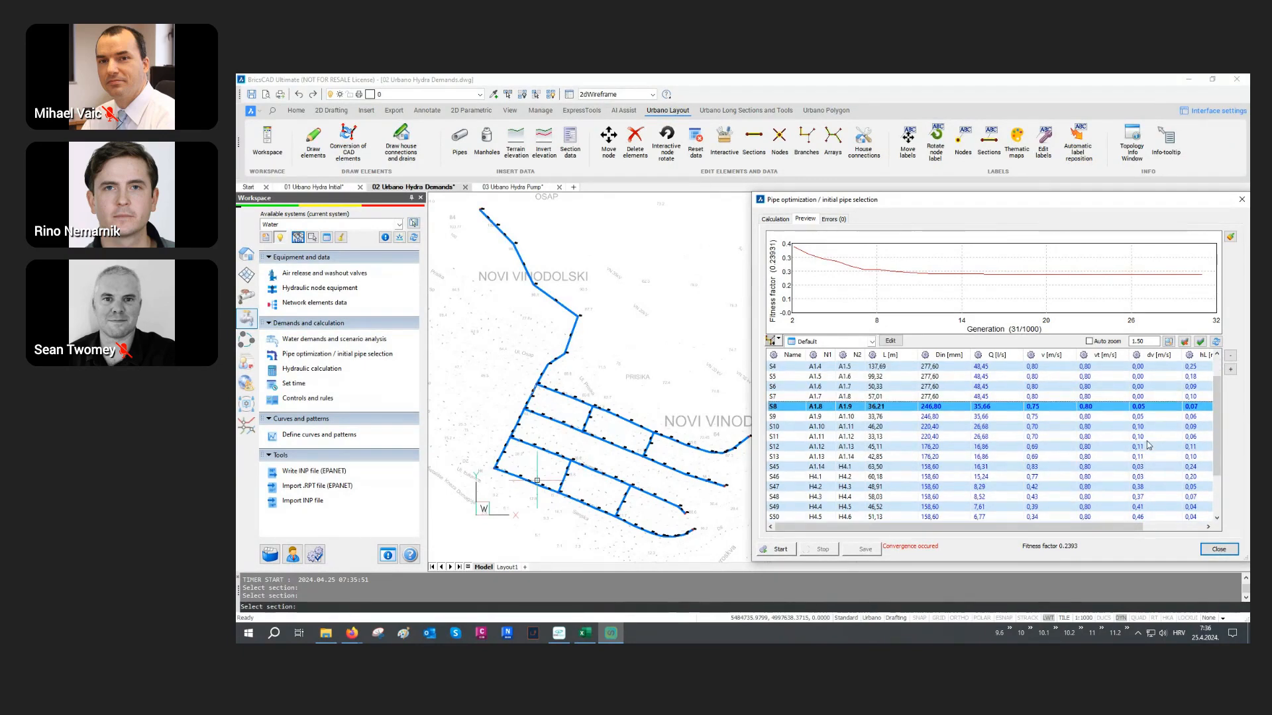
scroll(1149, 444, "down", 1)
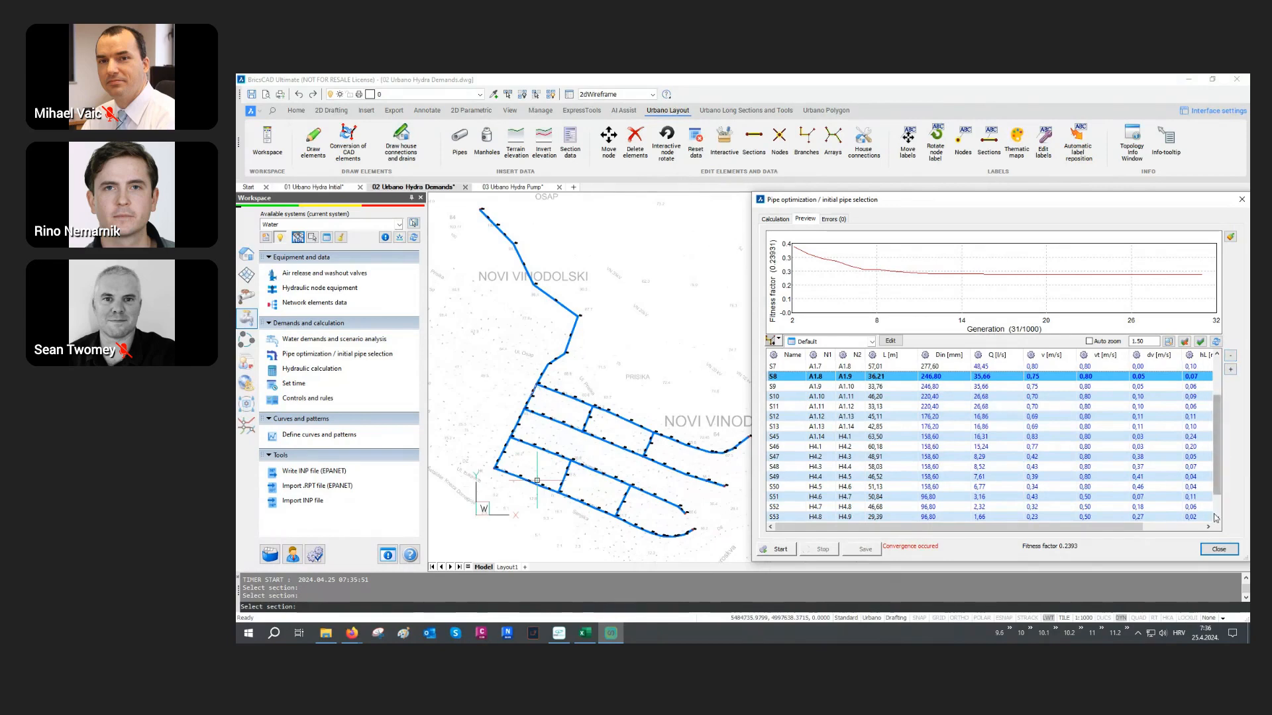
left_click(1219, 549)
Examine the uppermost longitudinal section and the updated pipe diameters around node A1.8 in the plan.
middle_click_drag(1011, 370, 1007, 449)
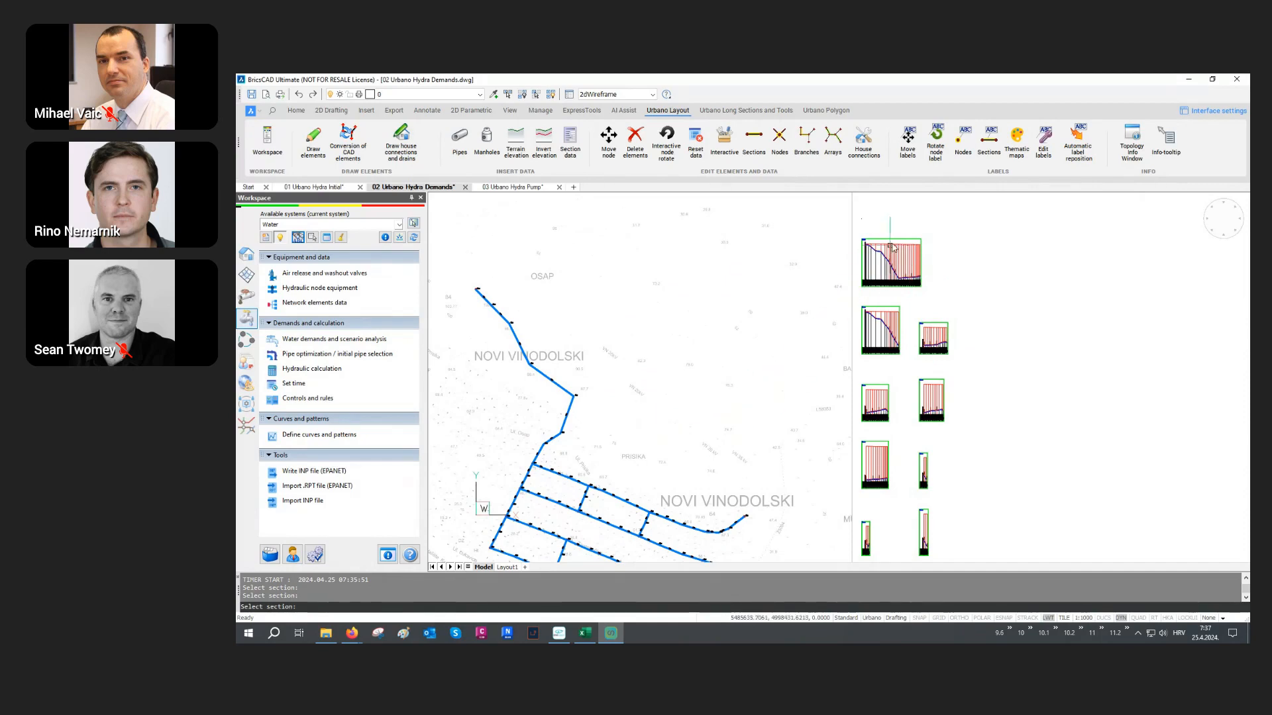
scroll(904, 255, "up", 5)
scroll(909, 256, "up", 5)
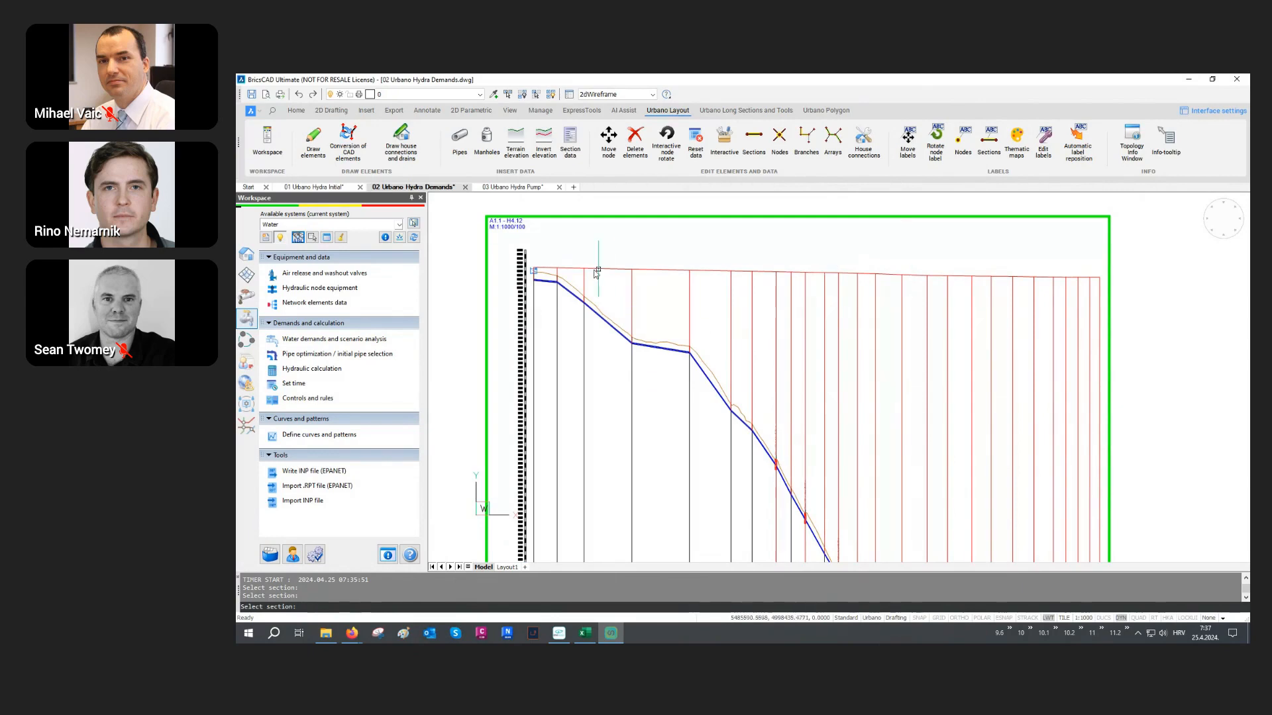
scroll(959, 291, "down", 5)
scroll(961, 296, "down", 6)
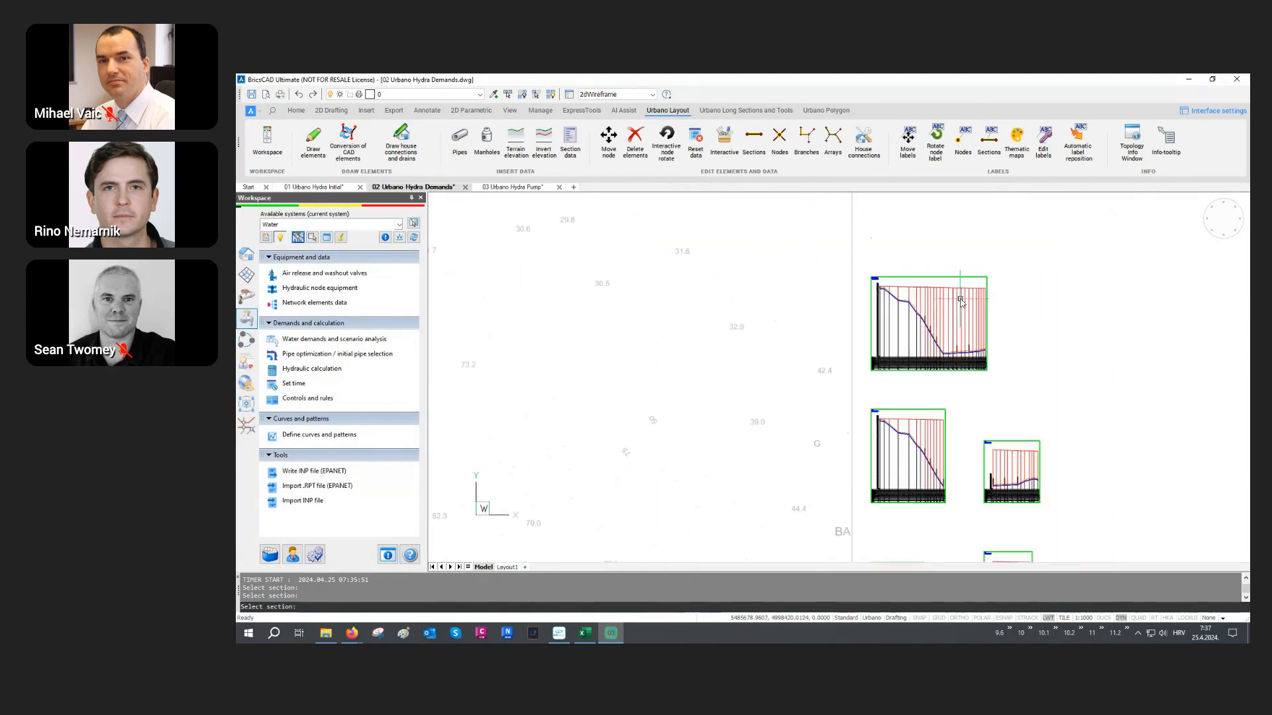
middle_click_drag(732, 468, 803, 376)
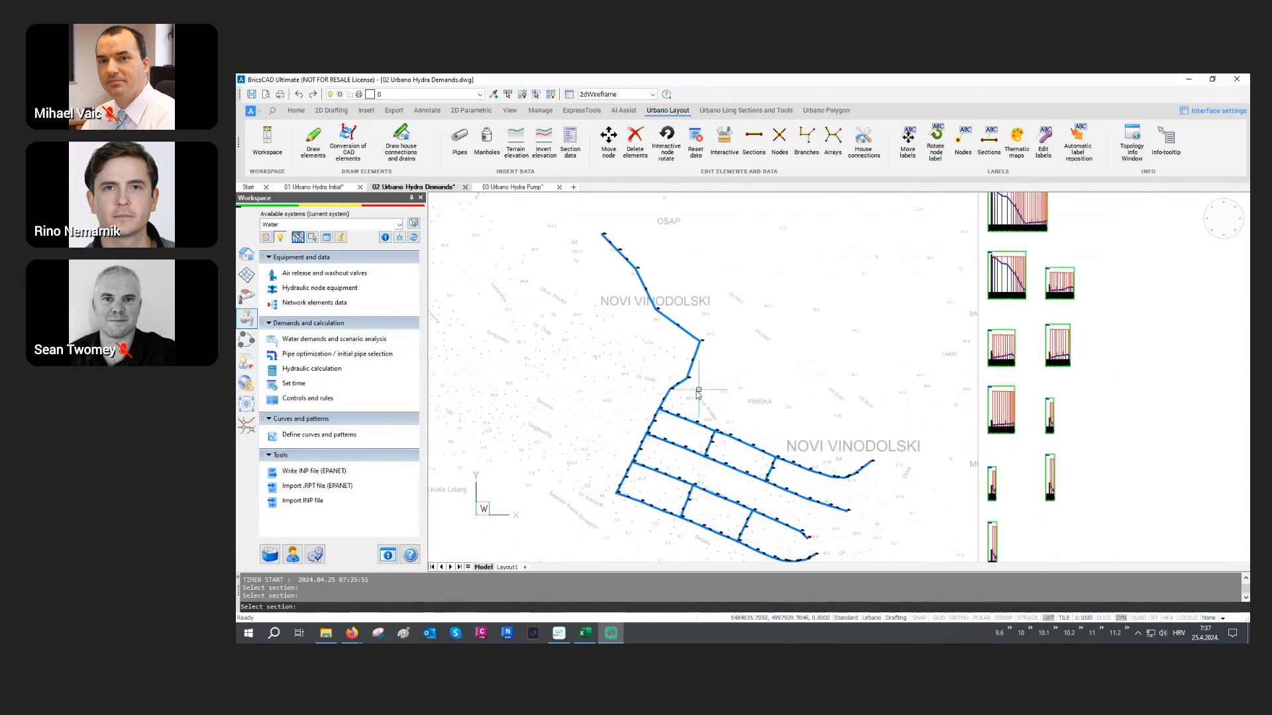
scroll(657, 418, "up", 7)
scroll(658, 419, "up", 3)
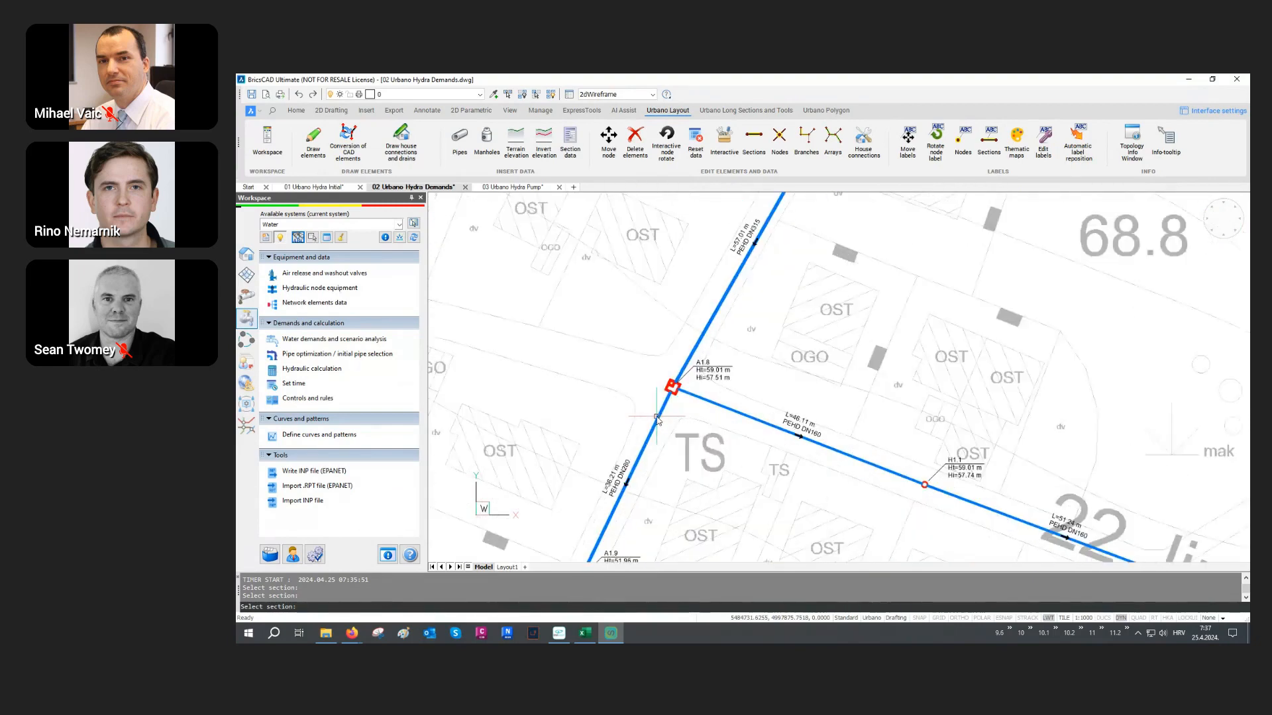
scroll(692, 354, "up", 3)
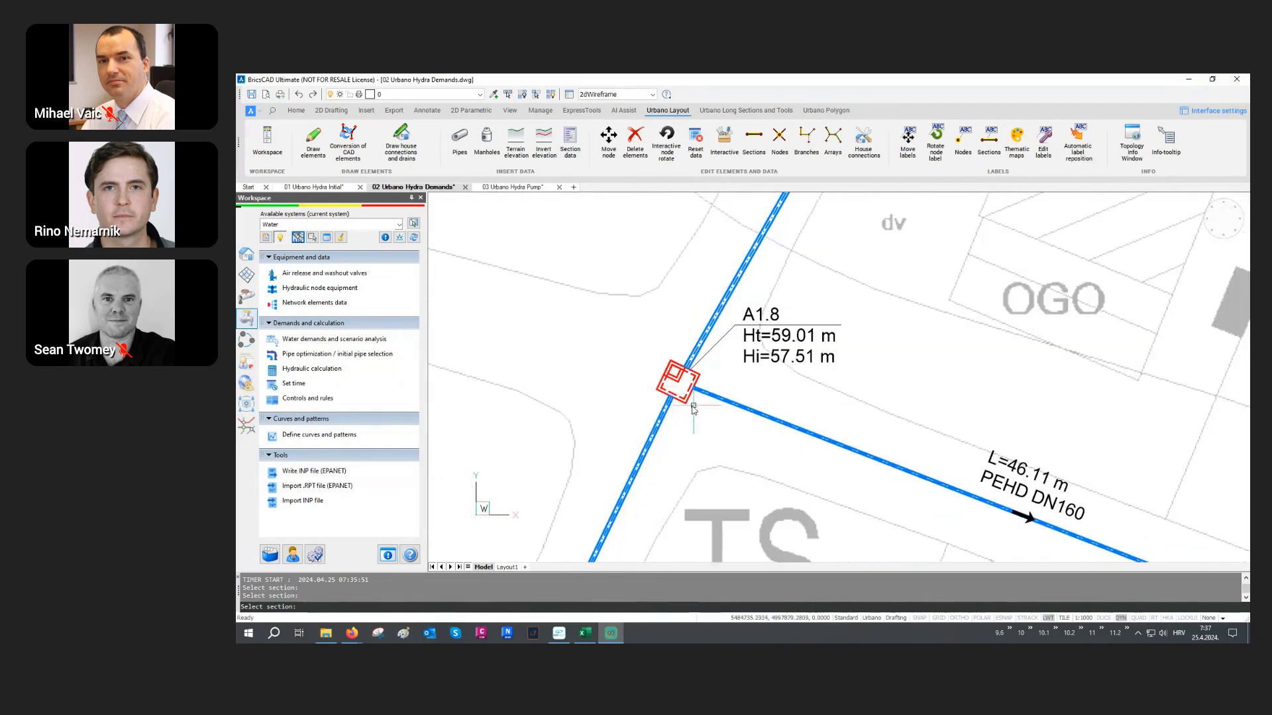
scroll(676, 414, "up", 2)
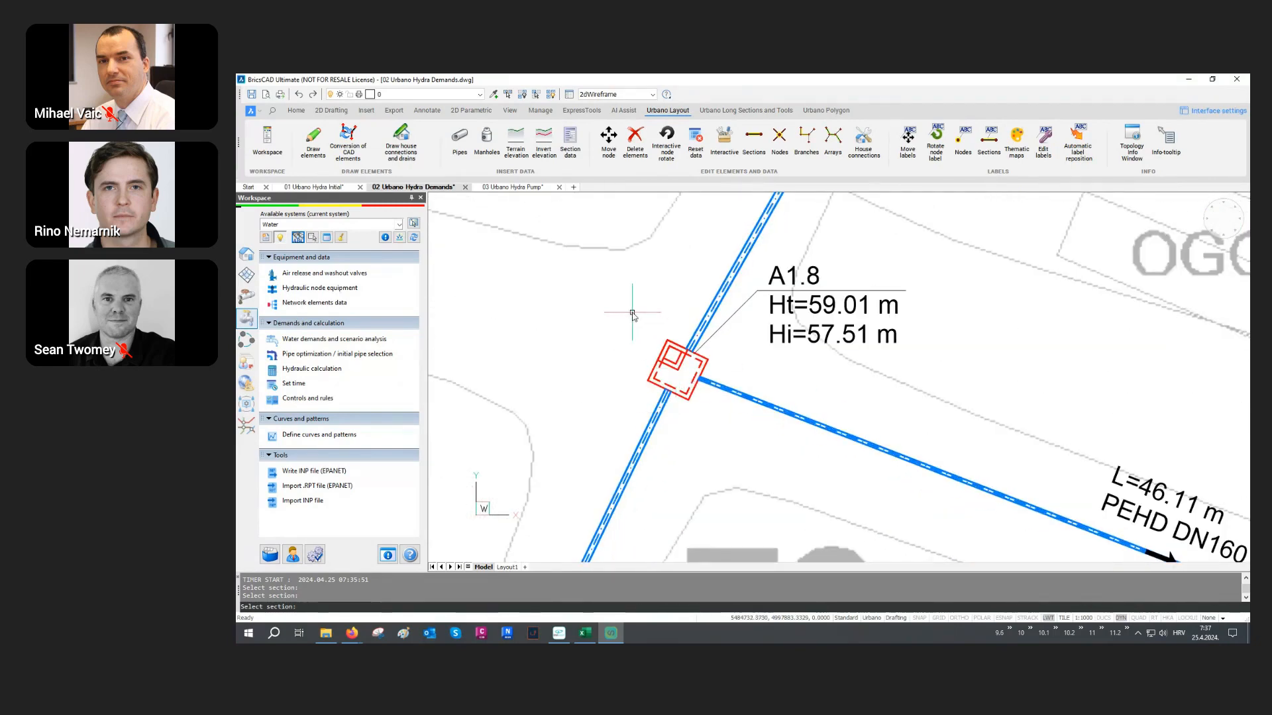
Examine the updated pipe diameters around node A1.8 and along array A1, and bring the whole network back into view.
scroll(634, 316, "down", 2)
scroll(930, 427, "up", 1)
middle_click_drag(930, 427, 951, 320)
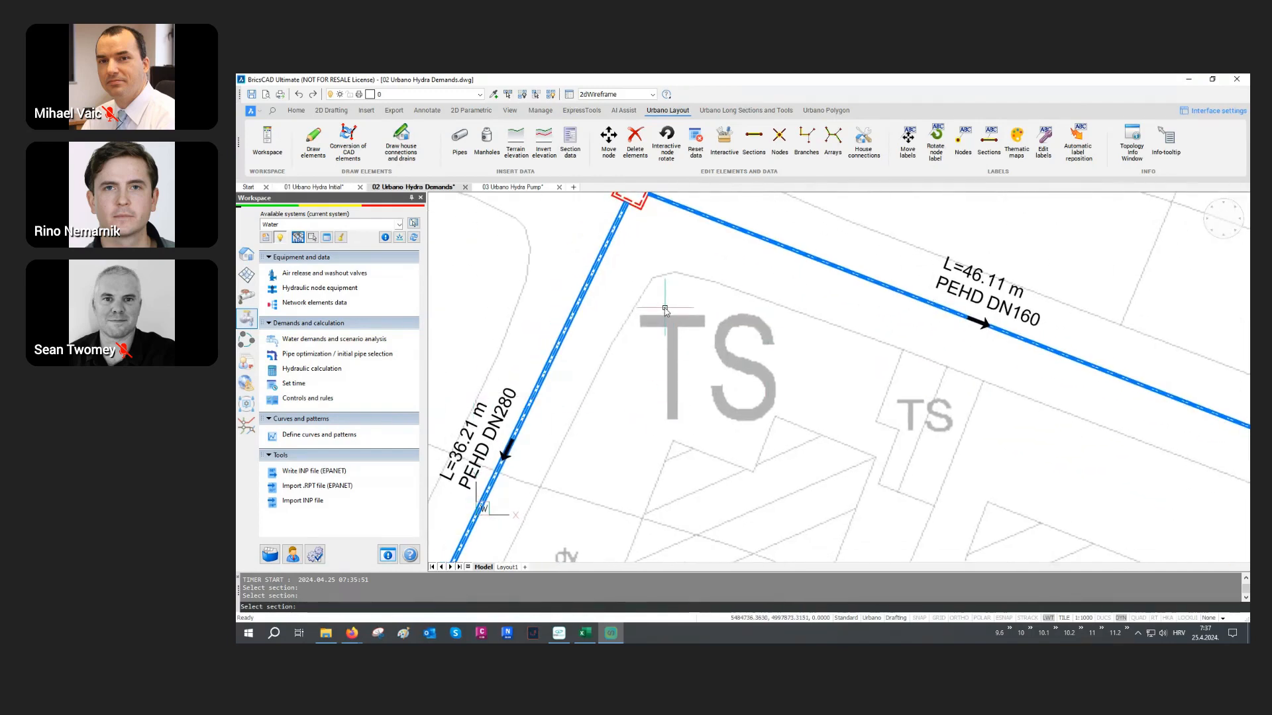
scroll(662, 312, "down", 1)
mouse_move(653, 341)
middle_mouse_down()
mouse_move(642, 457)
mouse_move(658, 392)
mouse_move(637, 457)
middle_mouse_up()
middle_click_drag(677, 340, 624, 473)
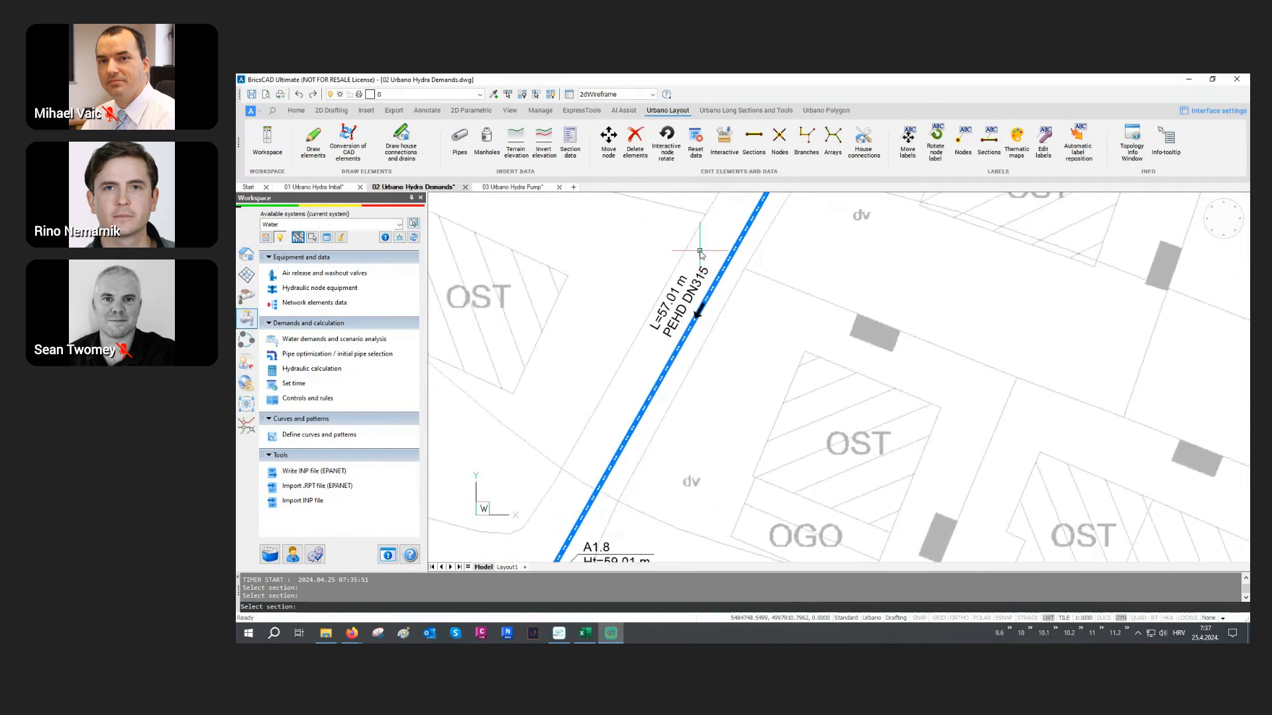
scroll(700, 251, "up", 1)
scroll(700, 251, "down", 2)
scroll(652, 314, "down", 2)
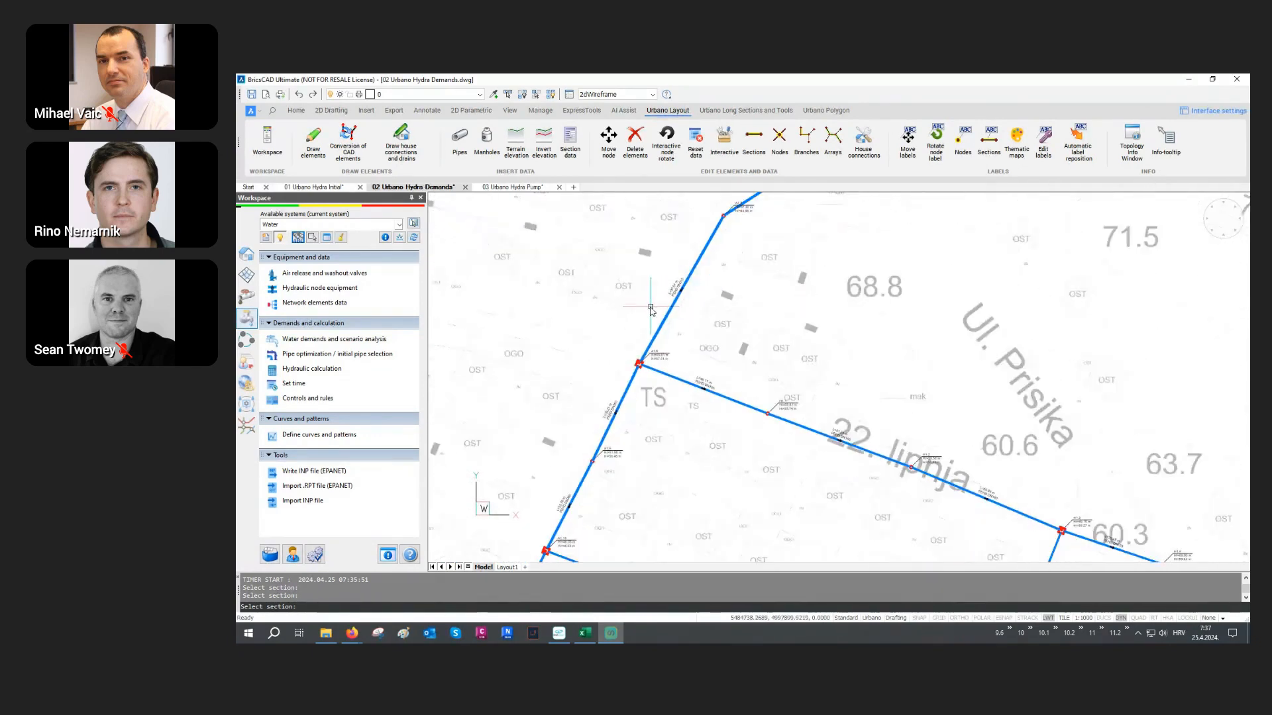
scroll(649, 320, "down", 2)
scroll(662, 344, "down", 2)
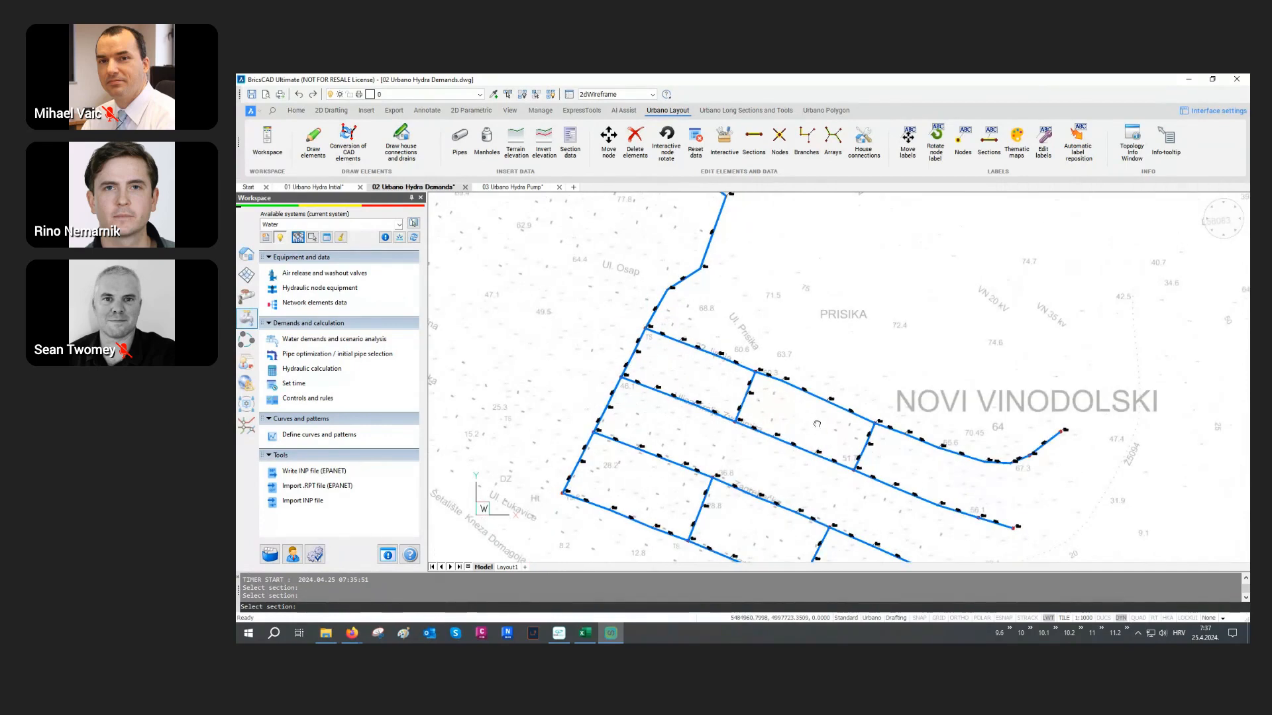
middle_click_drag(821, 449, 810, 362)
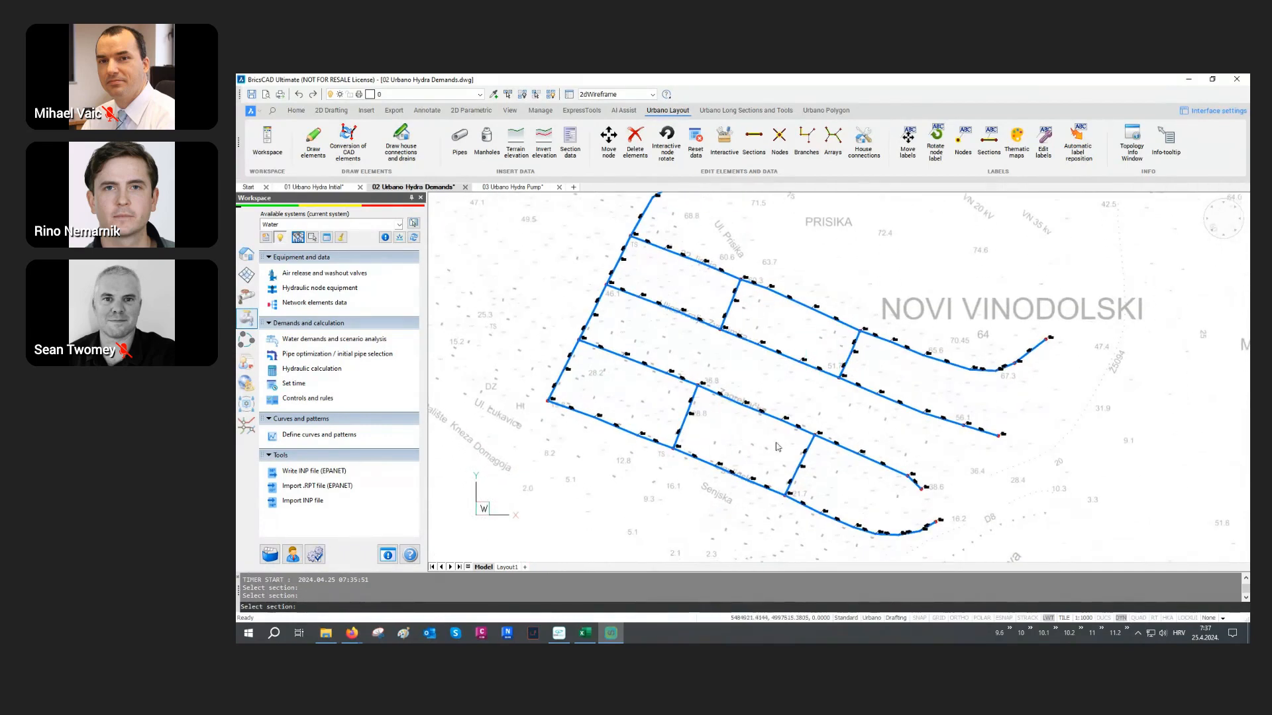
Label the network sections with "4 Length Diameter Flow Velocity" and the nodes with "5 Name Demand Head Pressure".
left_click(246, 254)
scroll(347, 344, "down", 3)
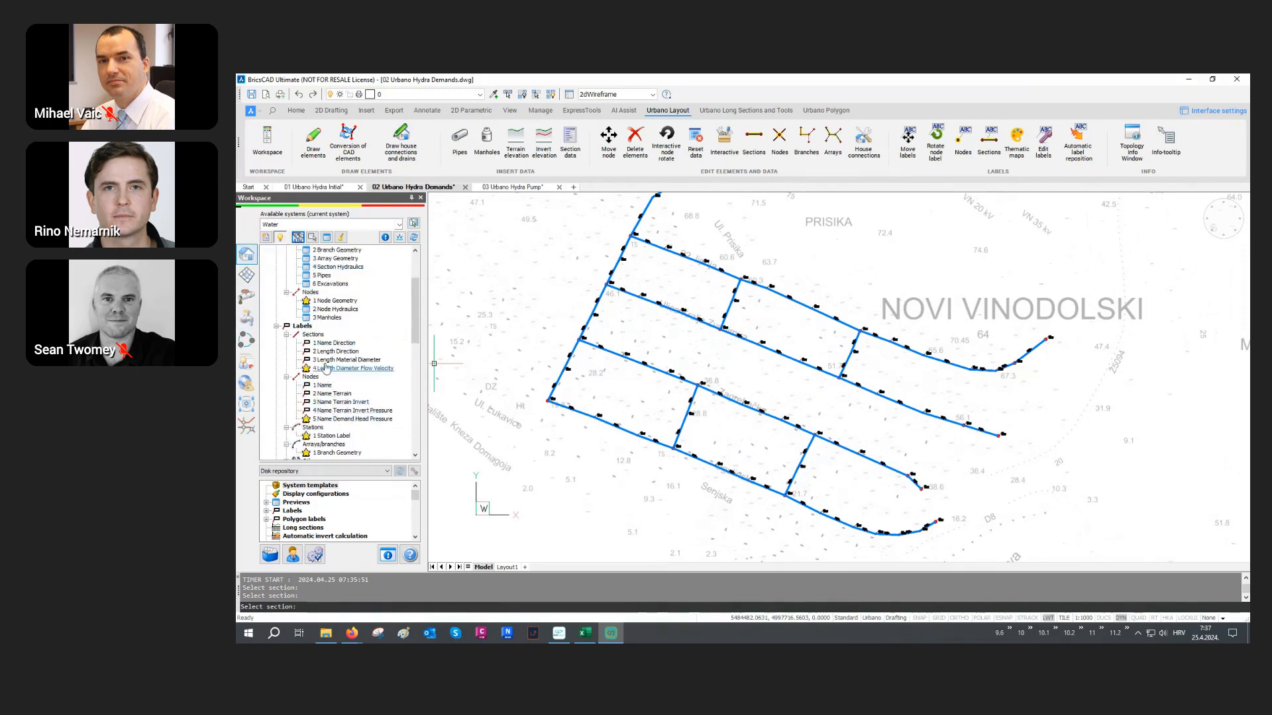
double_click(369, 369)
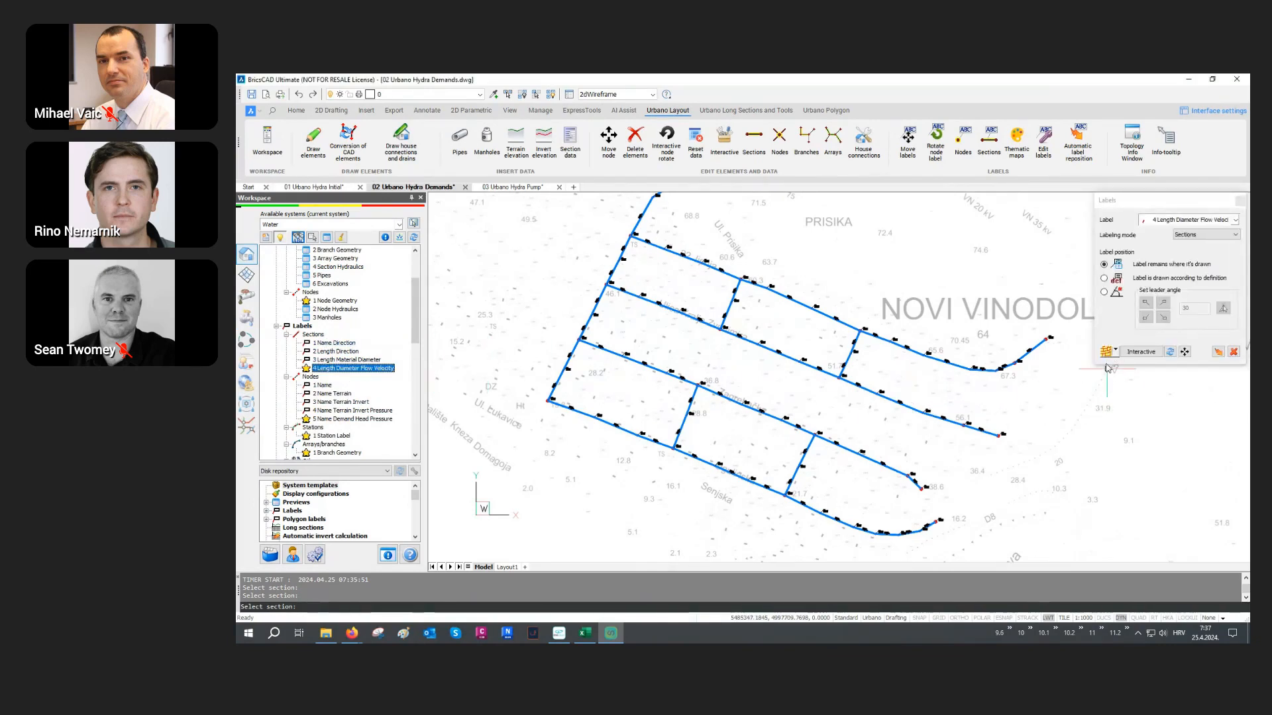
left_click(1218, 351)
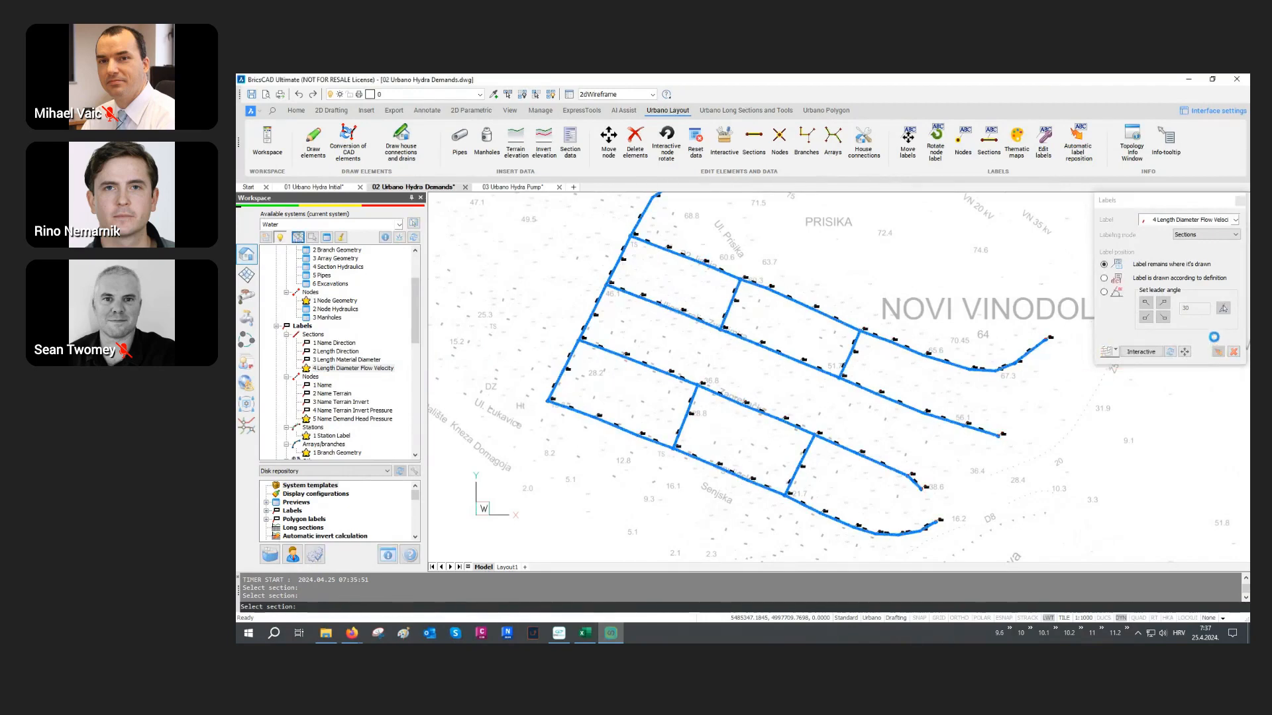
left_click(1234, 220)
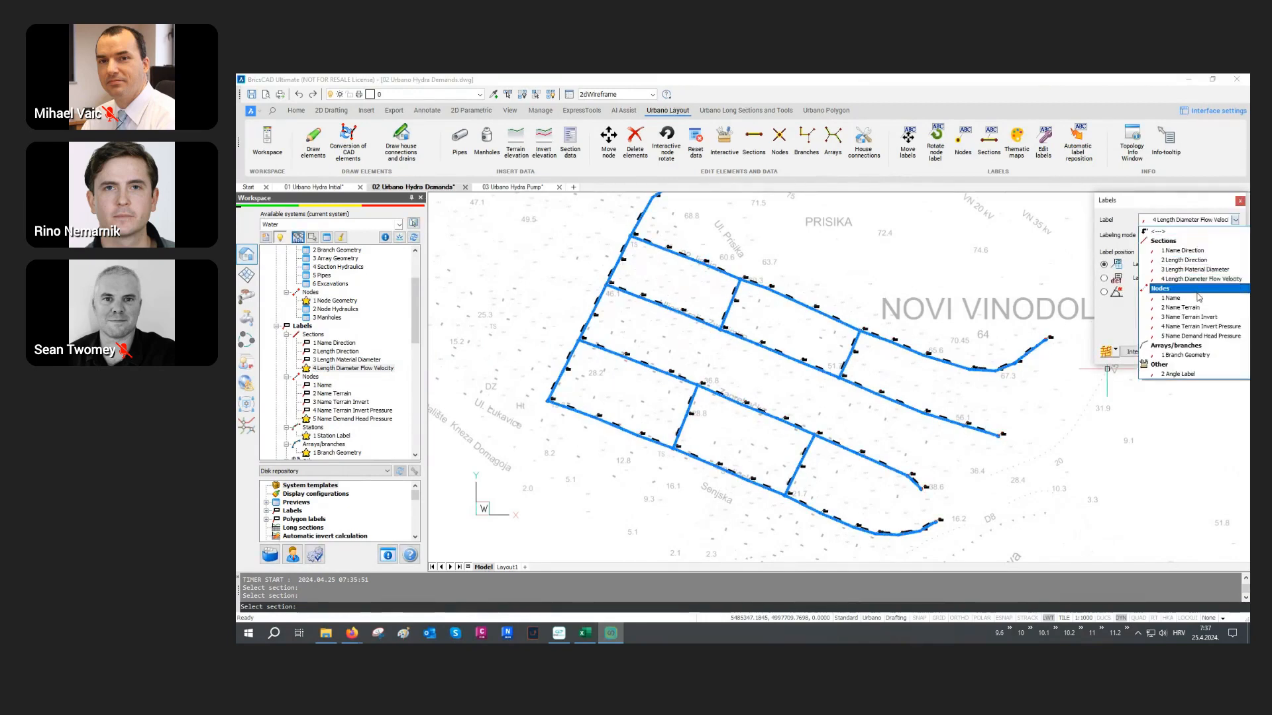
left_click(1197, 336)
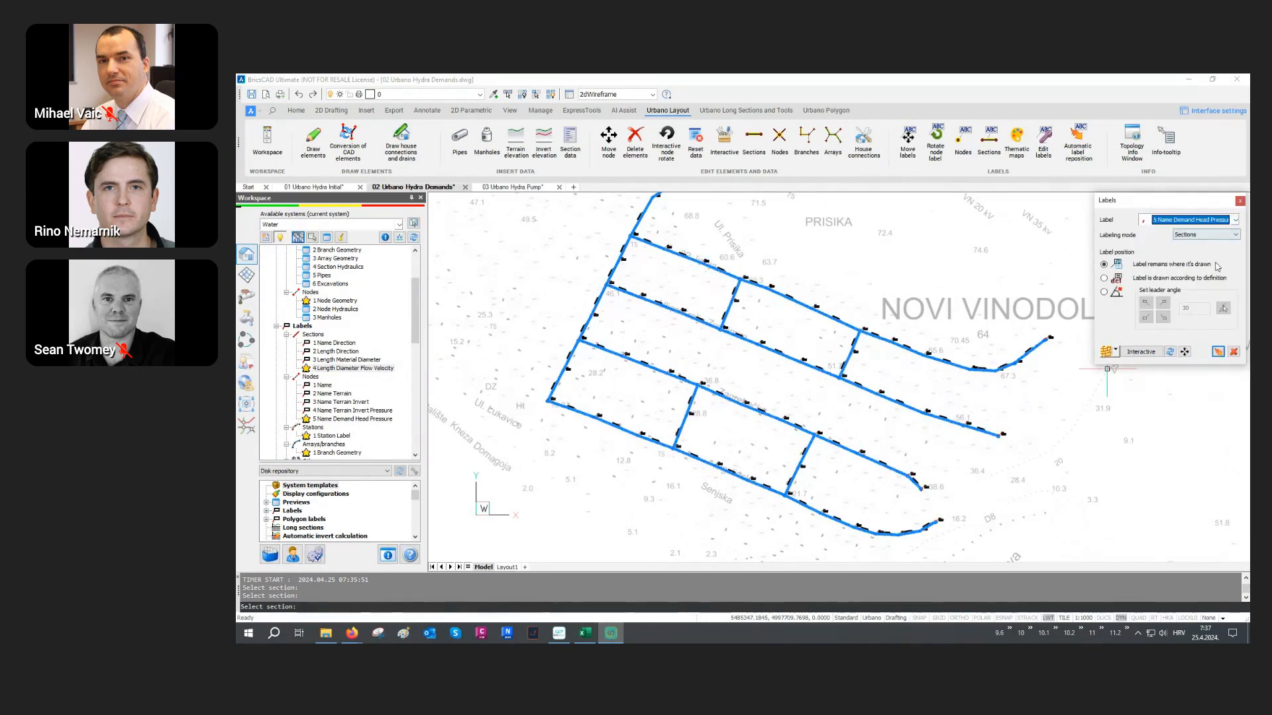
left_click(1217, 352)
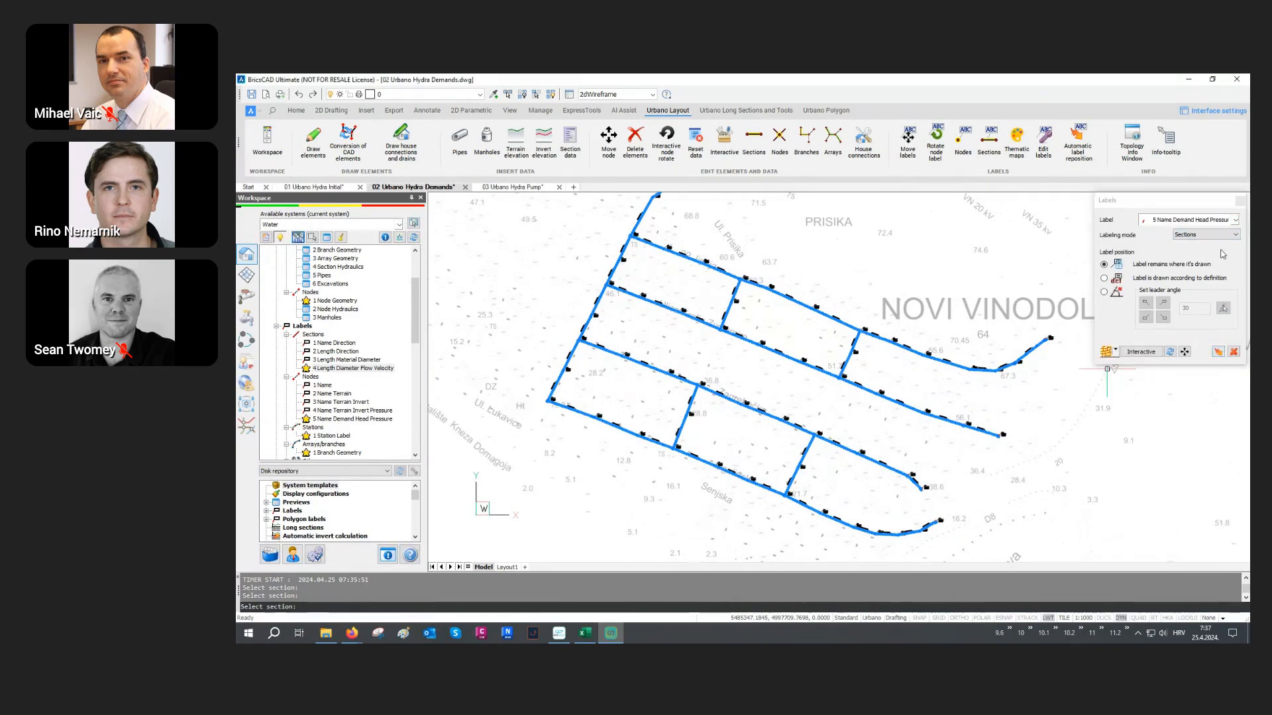
left_click(1239, 202)
Examine the flow and velocity labels of the sections and the demand, head and pressure labels of nodes H4.6 to H4.12.
scroll(789, 498, "up", 5)
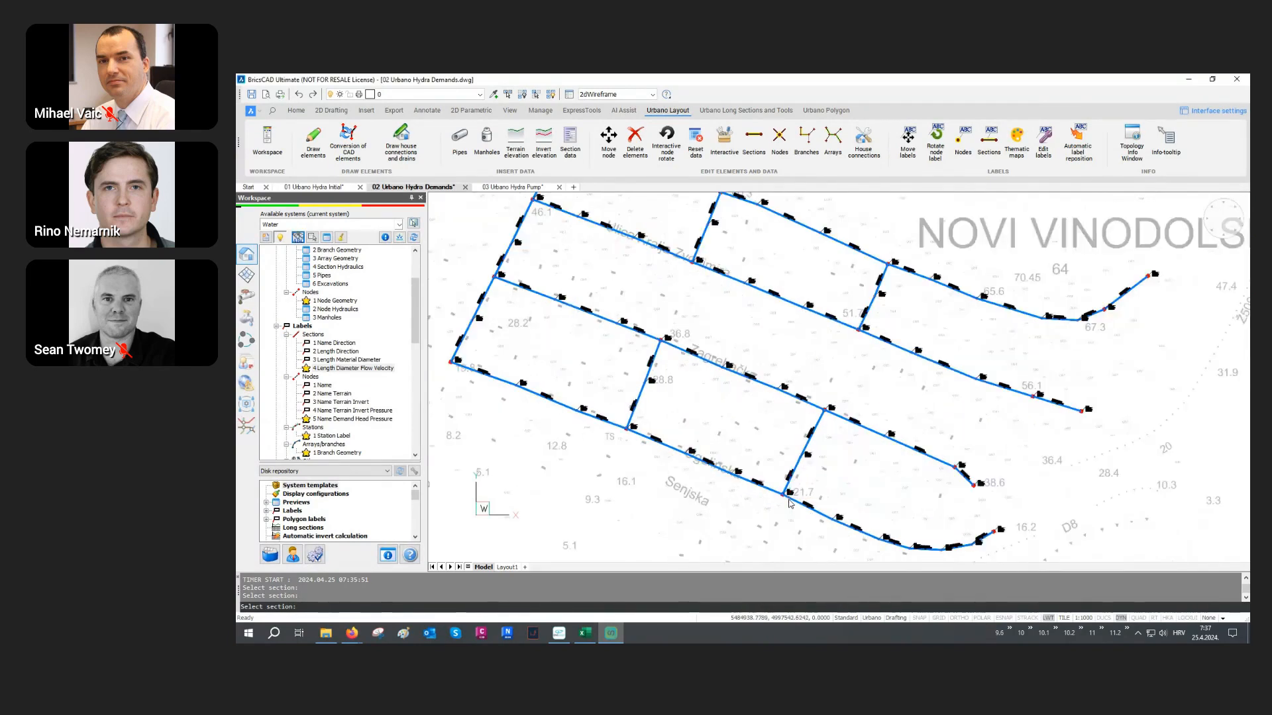
scroll(789, 498, "up", 4)
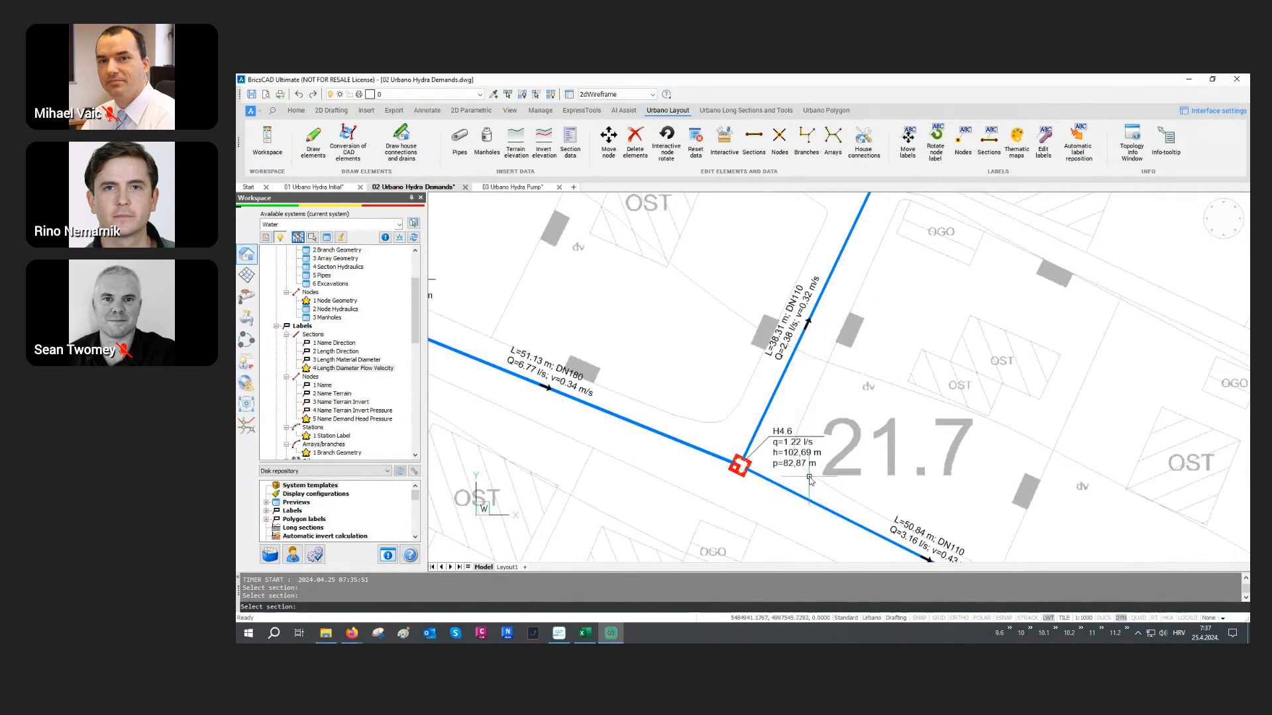
middle_click_drag(808, 483, 721, 382)
scroll(907, 487, "up", 4)
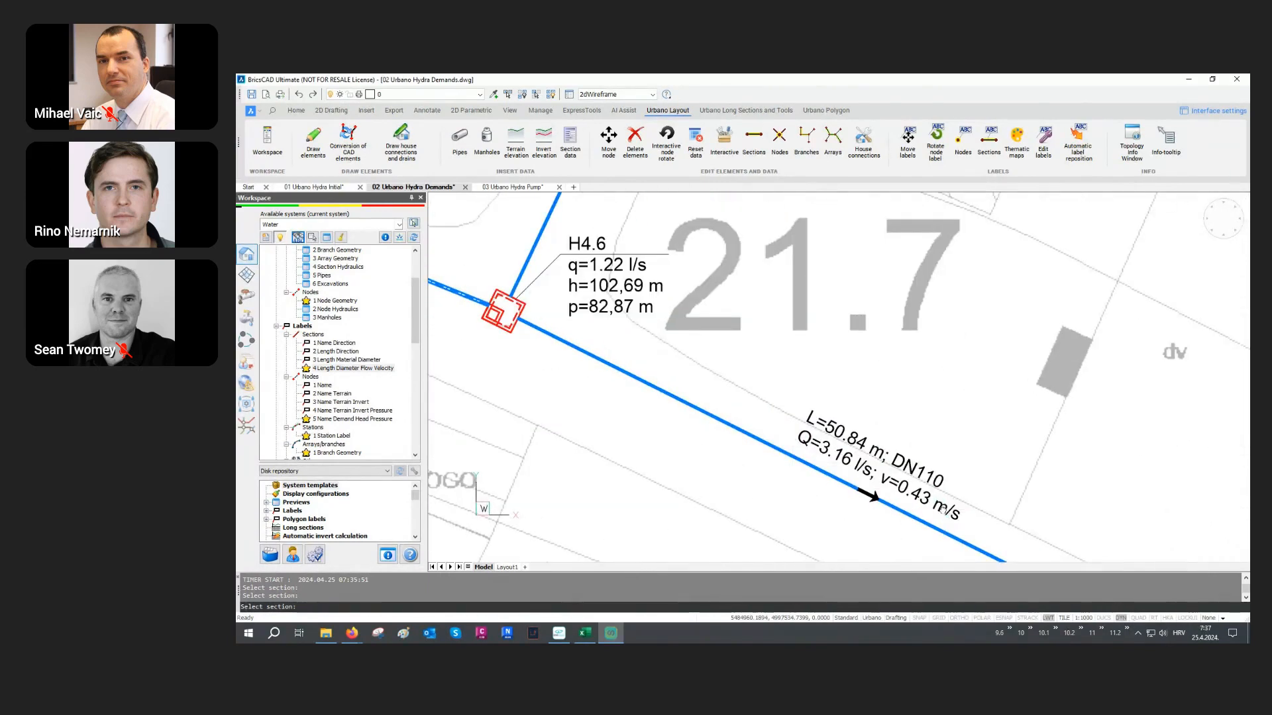
scroll(730, 412, "down", 6)
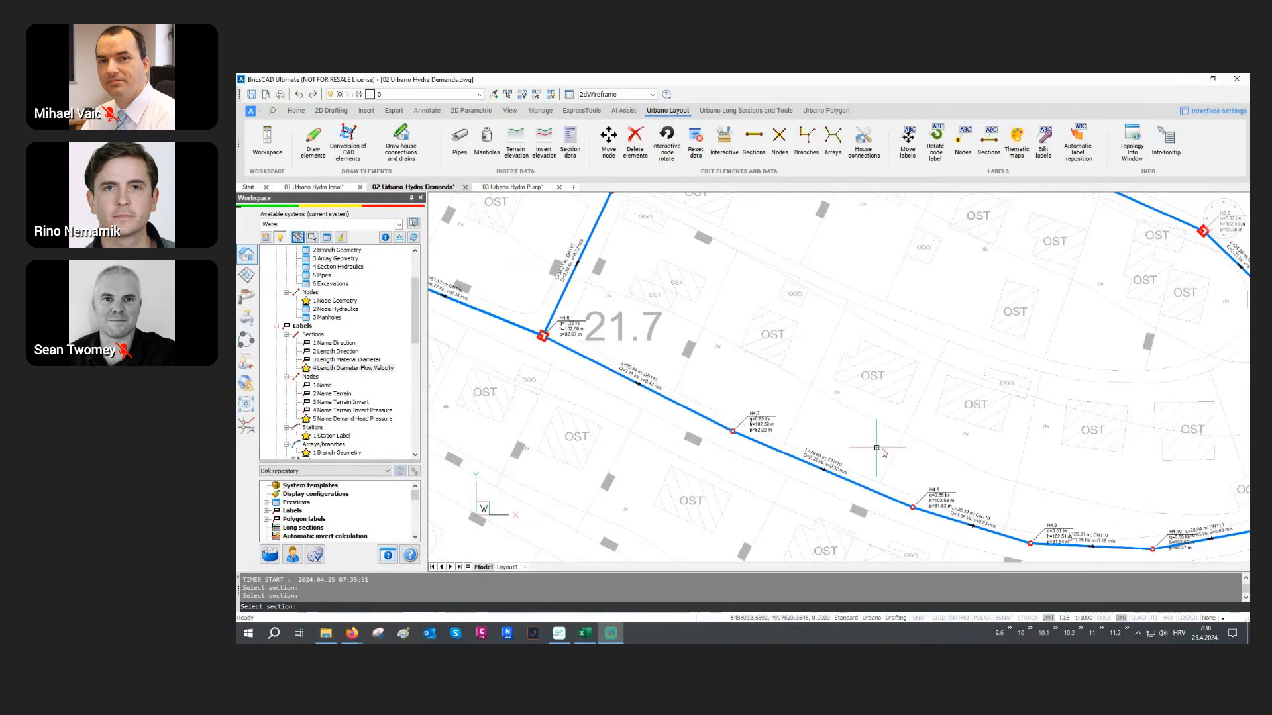
middle_click_drag(730, 412, 507, 348)
scroll(990, 485, "up", 3)
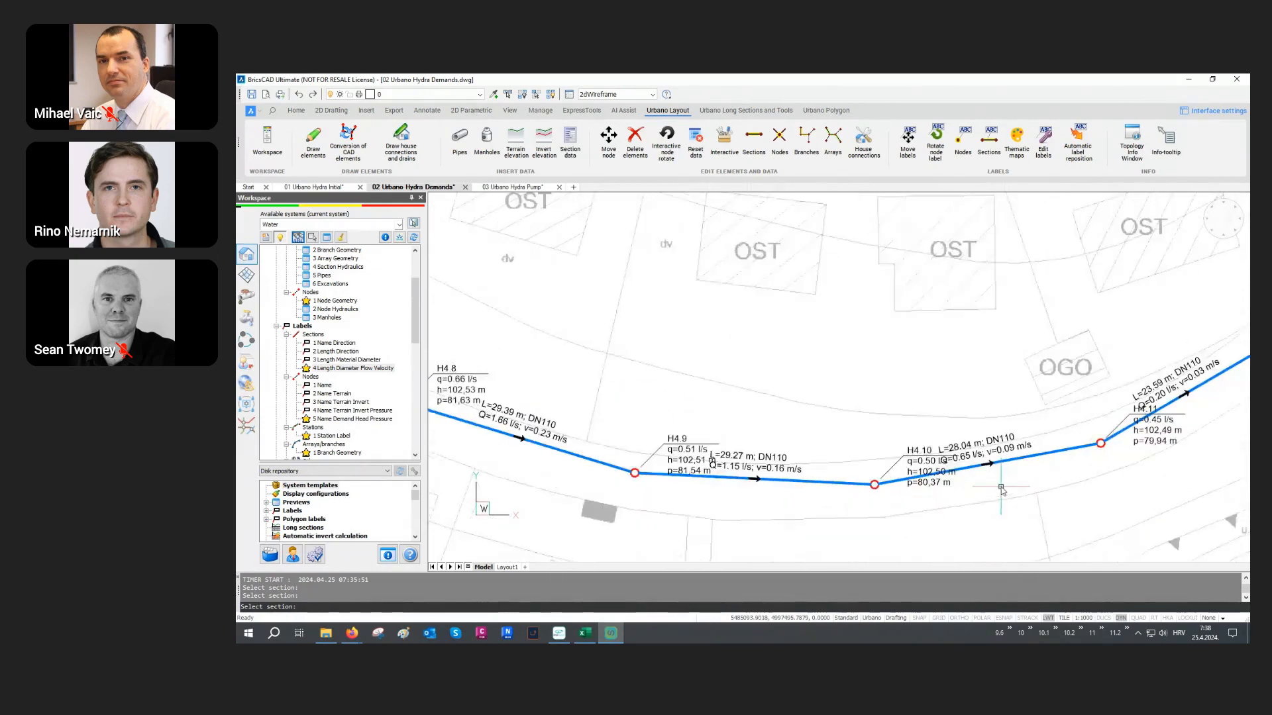
middle_click_drag(1040, 452, 904, 487)
scroll(975, 482, "down", 5)
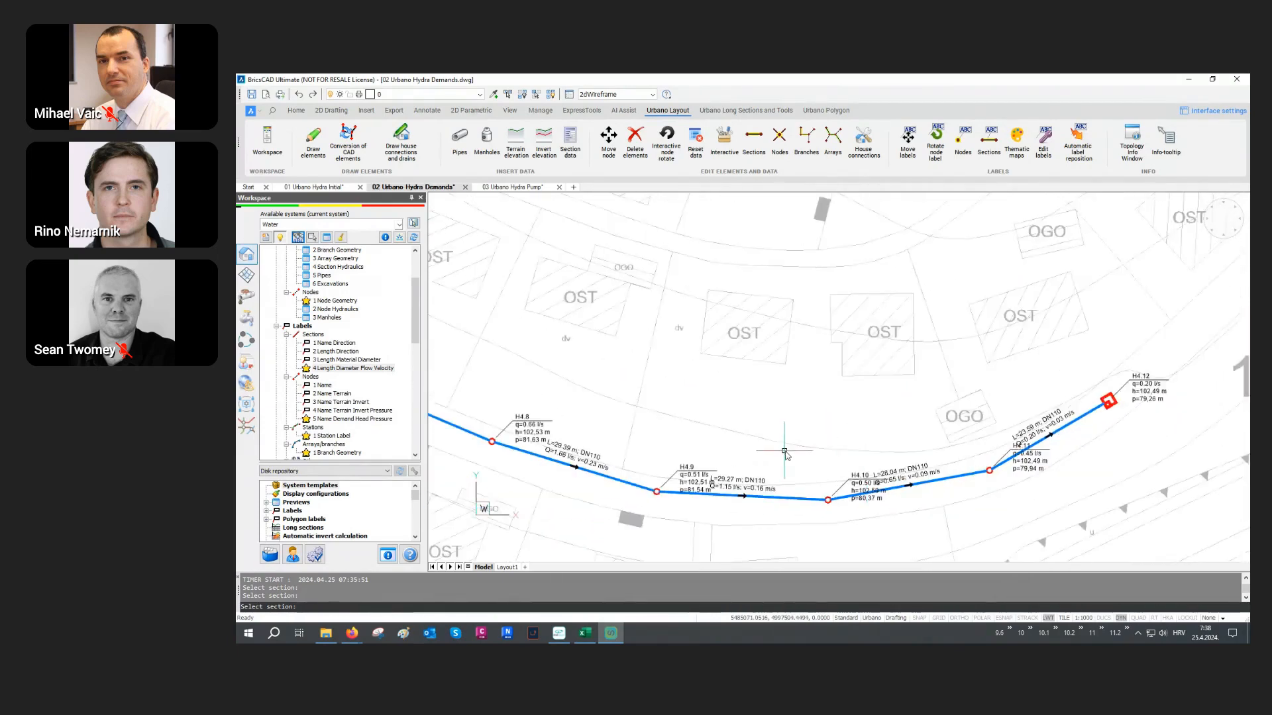
middle_click_drag(787, 455, 828, 475)
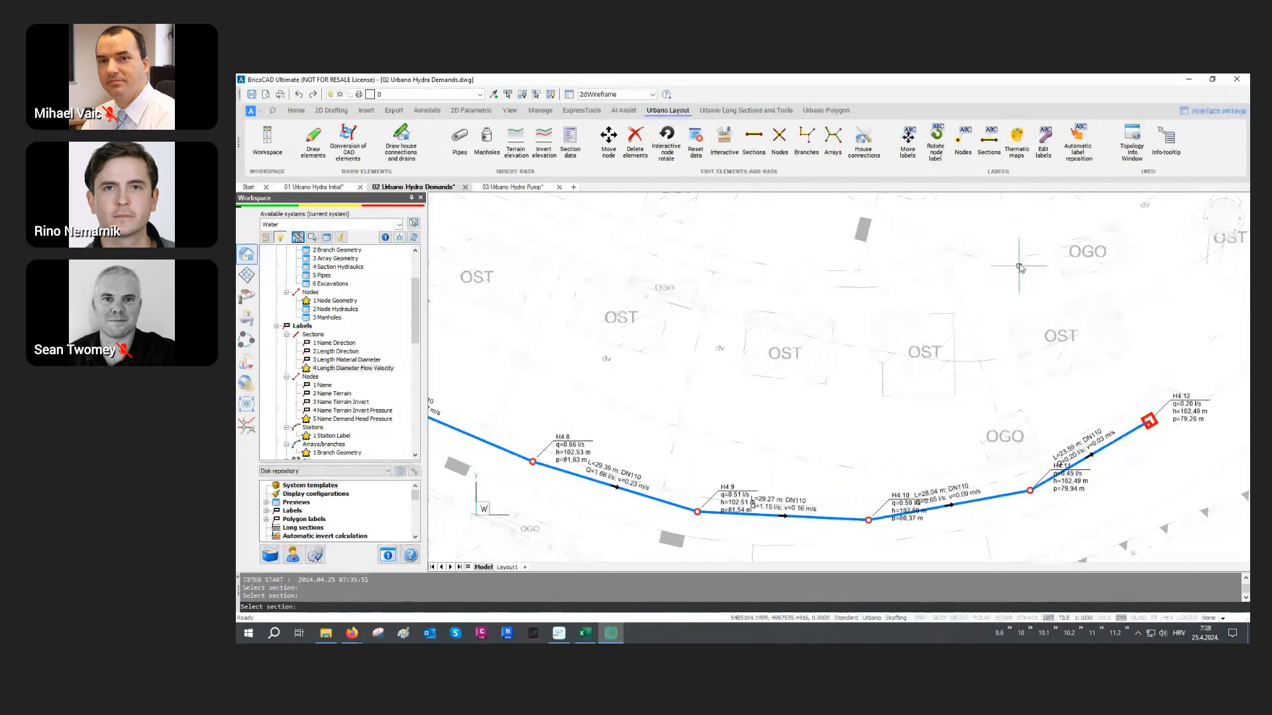
Automatically reposition the overlapping section and node labels between nodes H4.8 and H4.12, and check their placement.
left_click(1074, 159)
left_click_drag(797, 250, 804, 219)
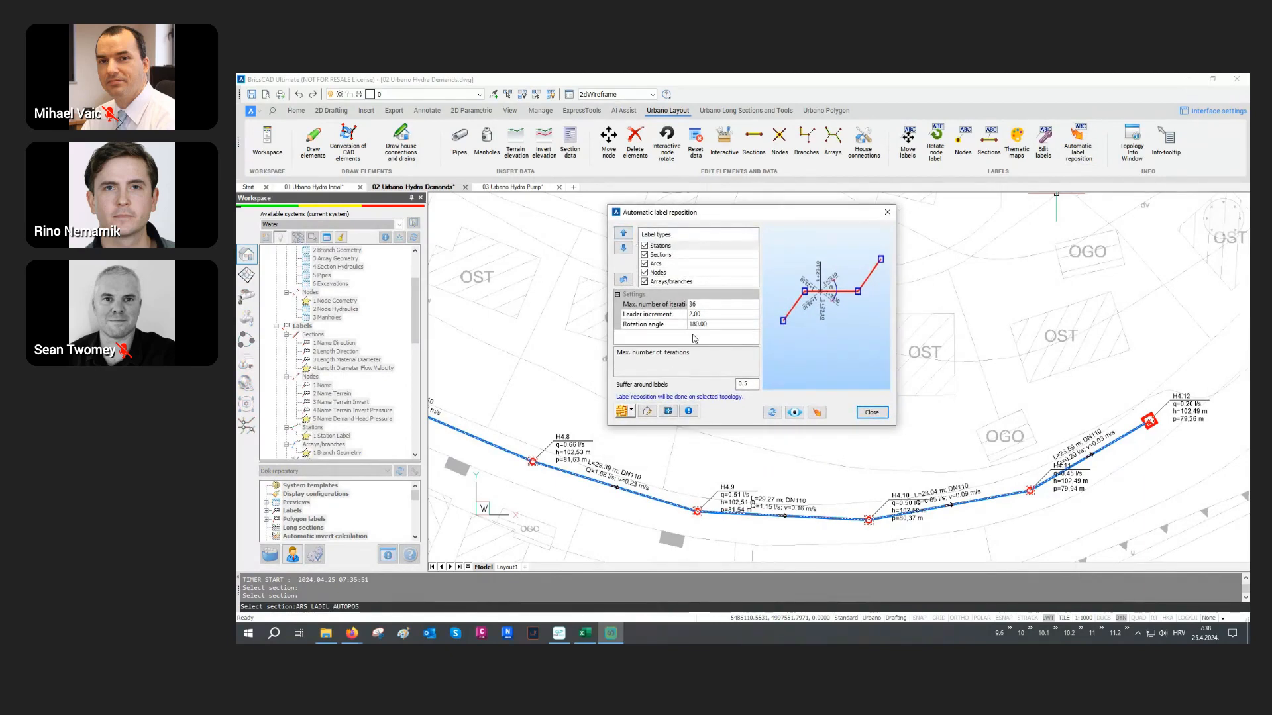
left_click(817, 412)
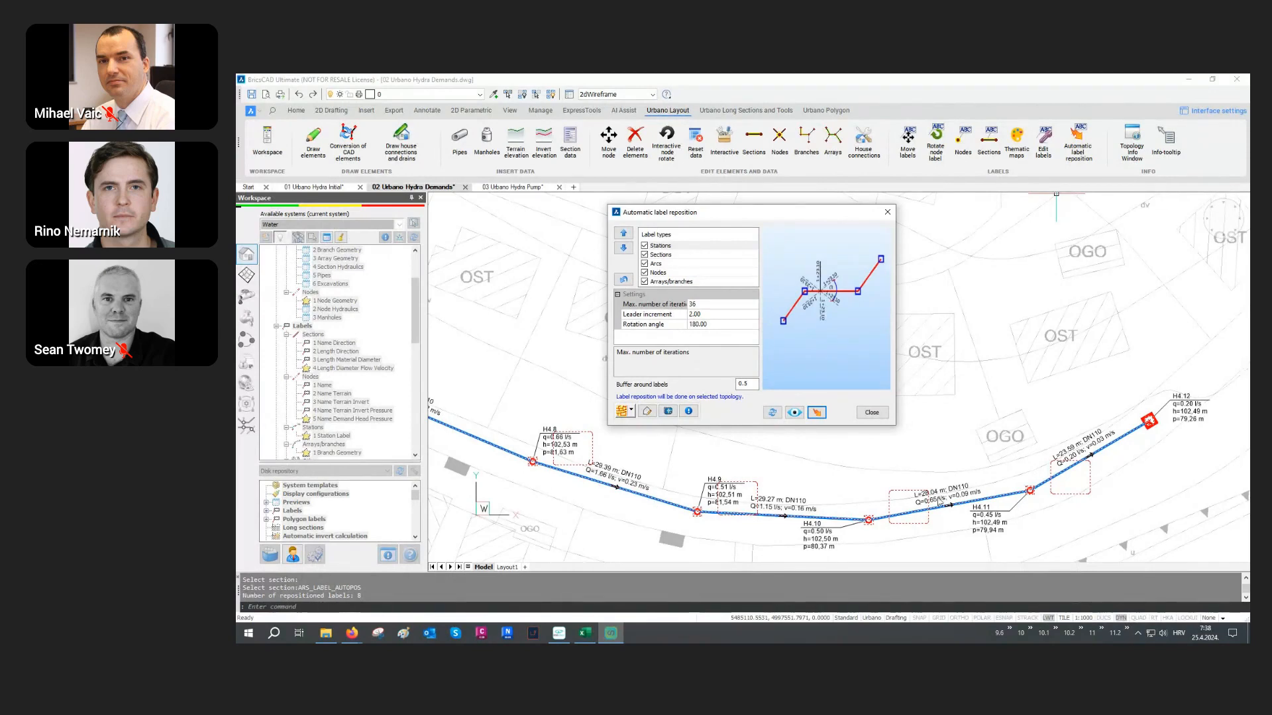
left_click(872, 412)
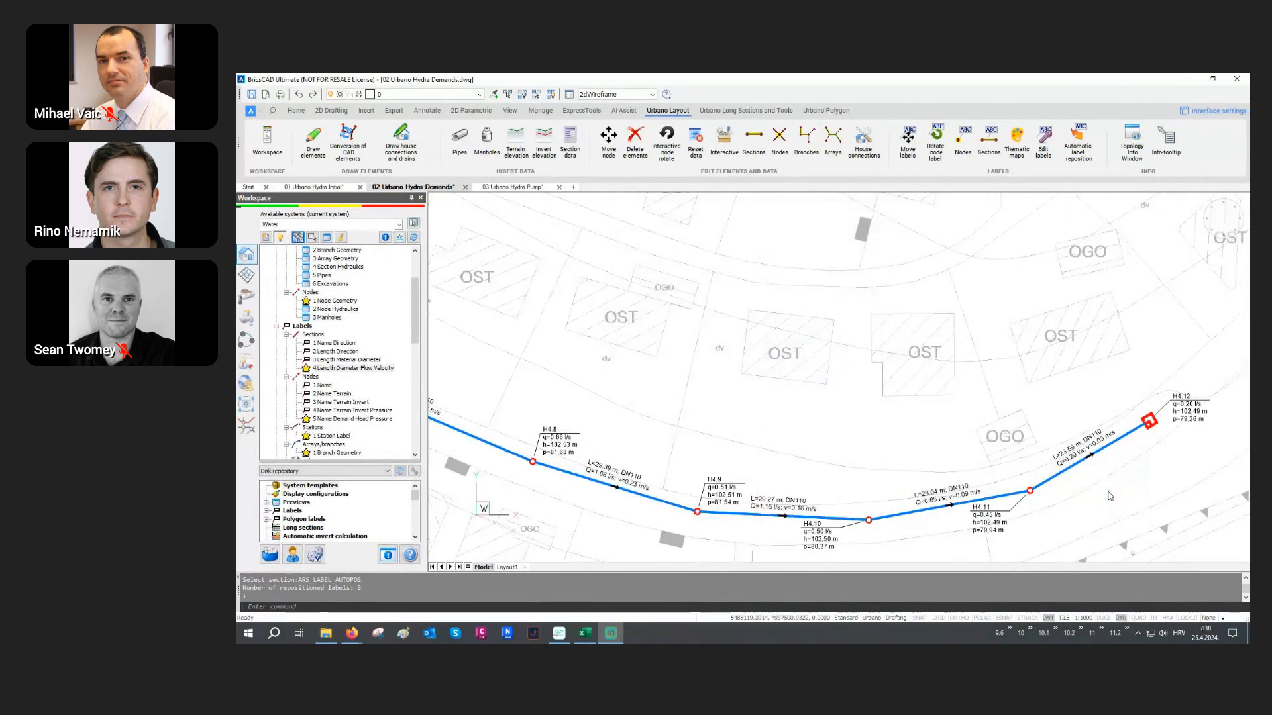
scroll(1110, 496, "up", 4)
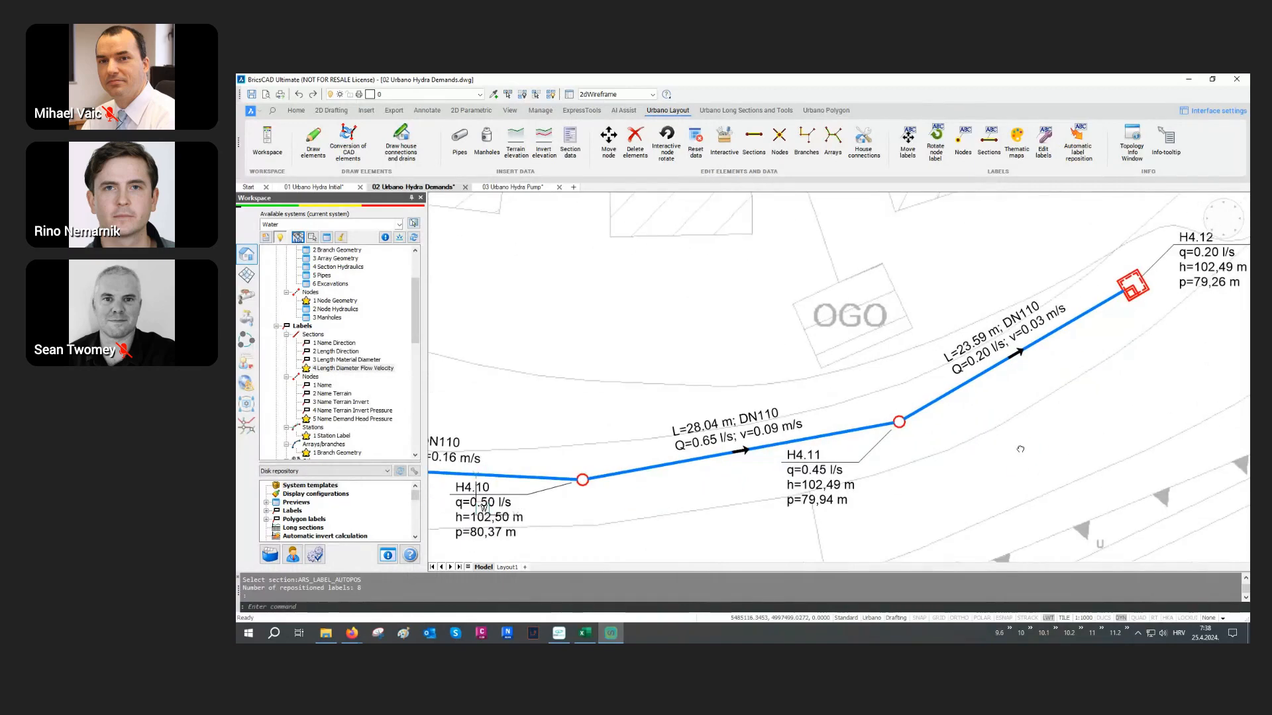
scroll(1020, 449, "down", 5)
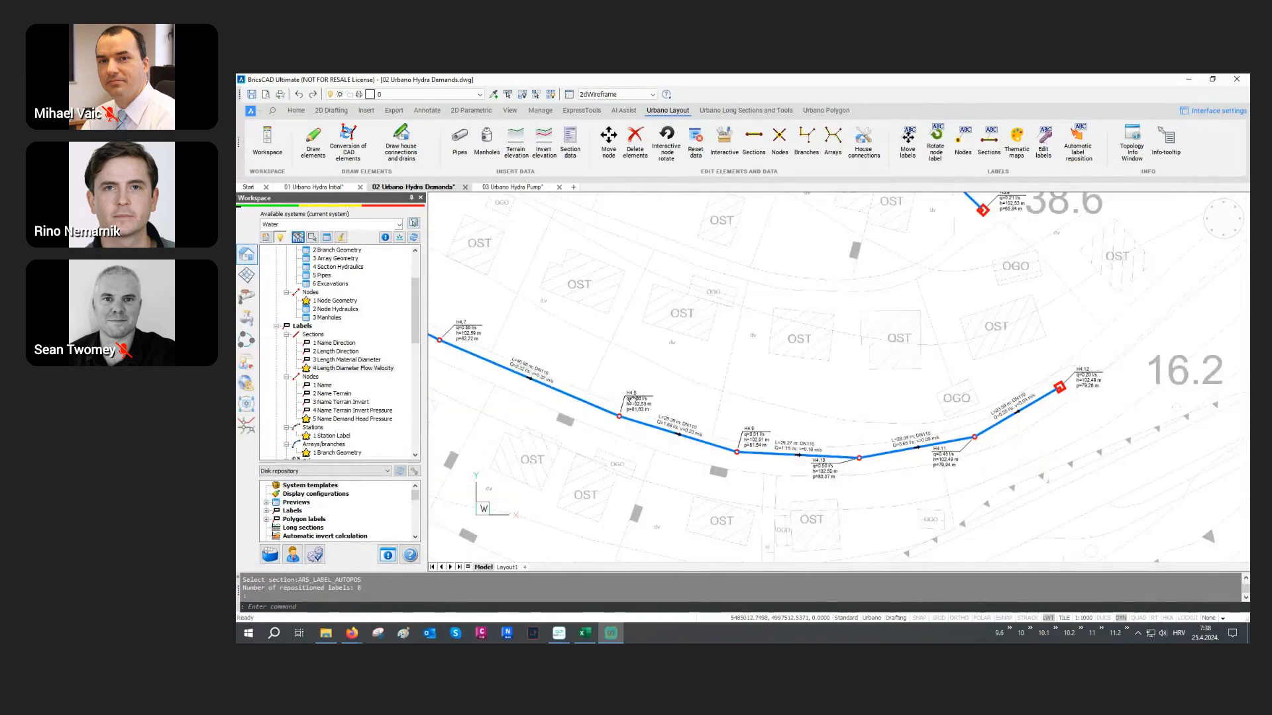
Open the data preview for the whole active system and show the "4 Section Hydraulics" table.
scroll(836, 467, "down", 6)
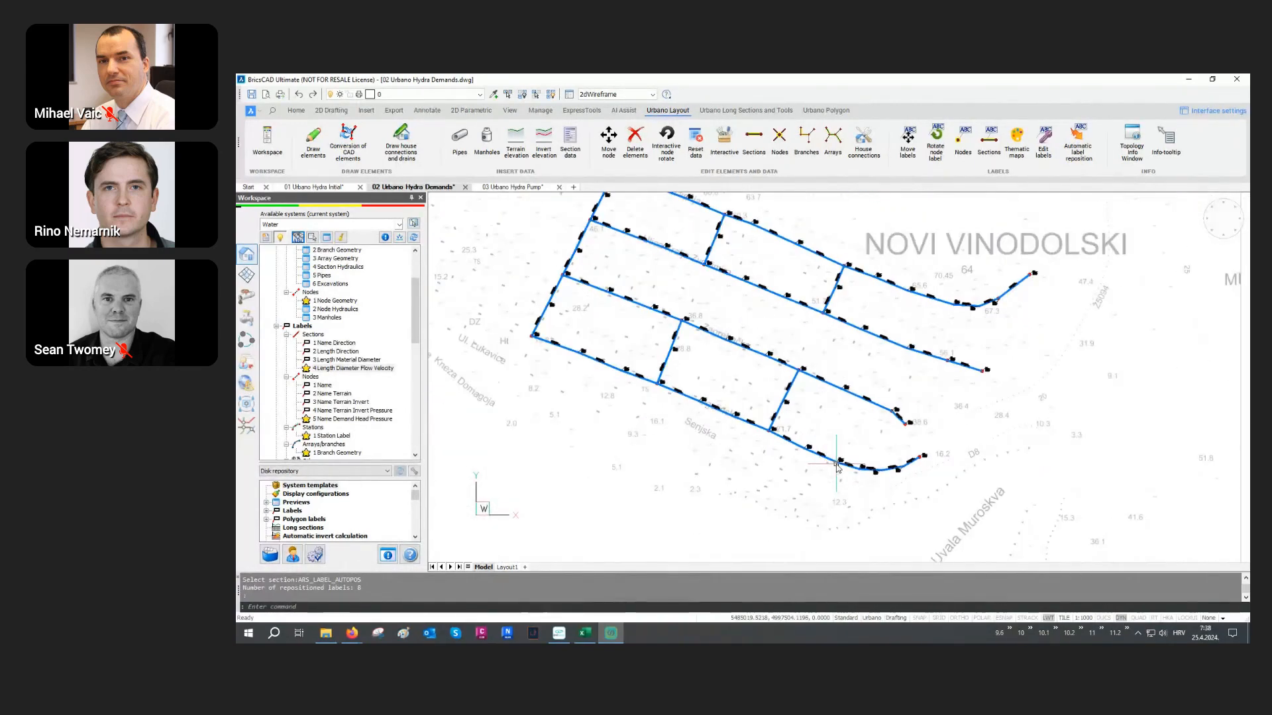
middle_click_drag(795, 338, 833, 373)
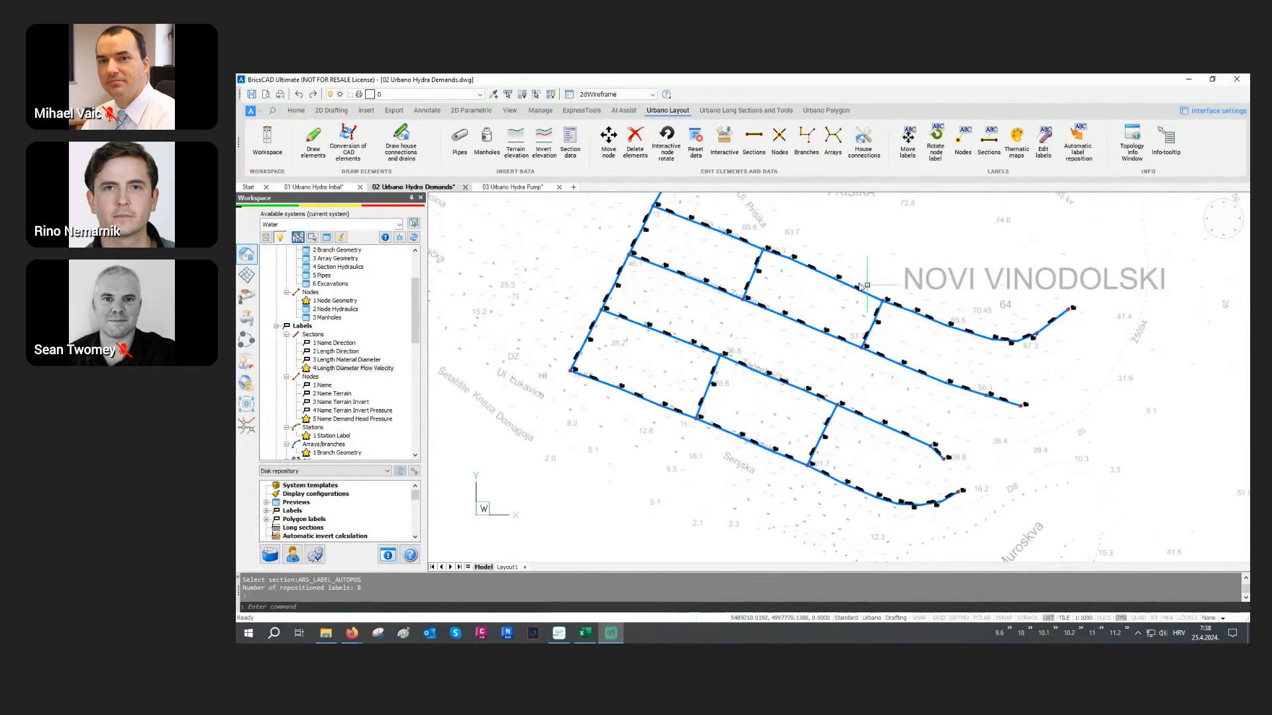
key("Escape")
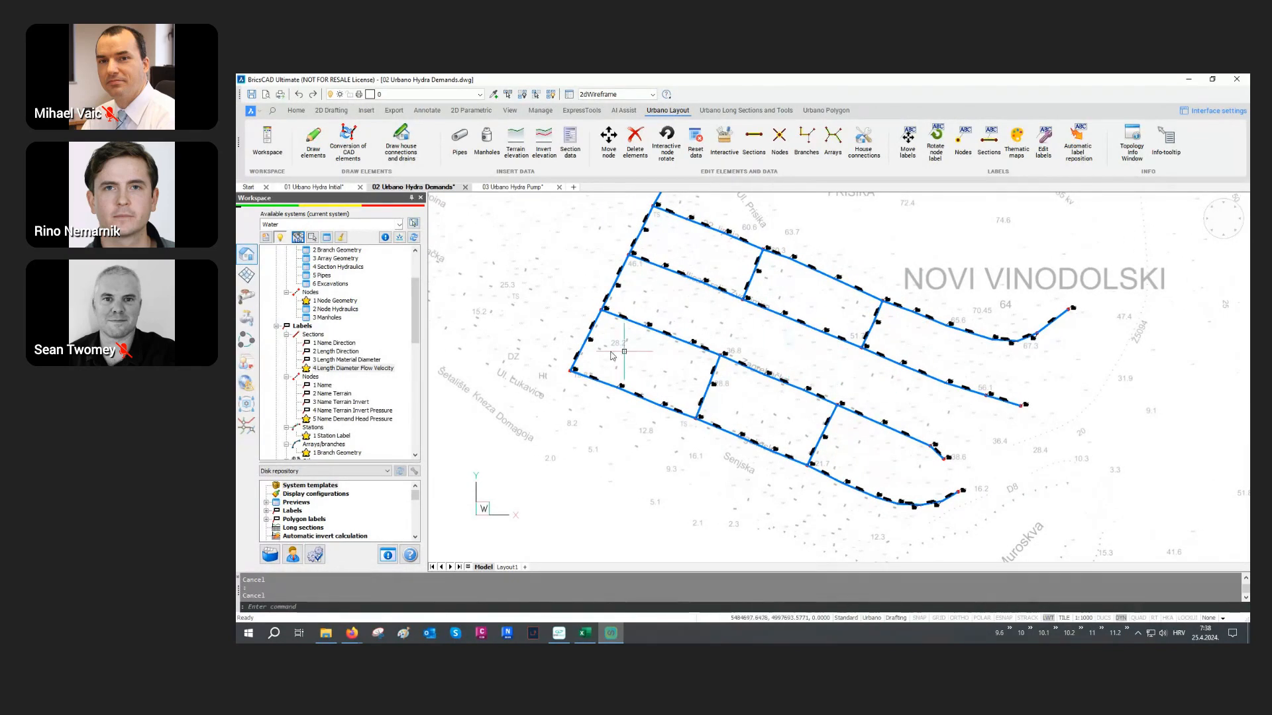
scroll(332, 340, "up", 2)
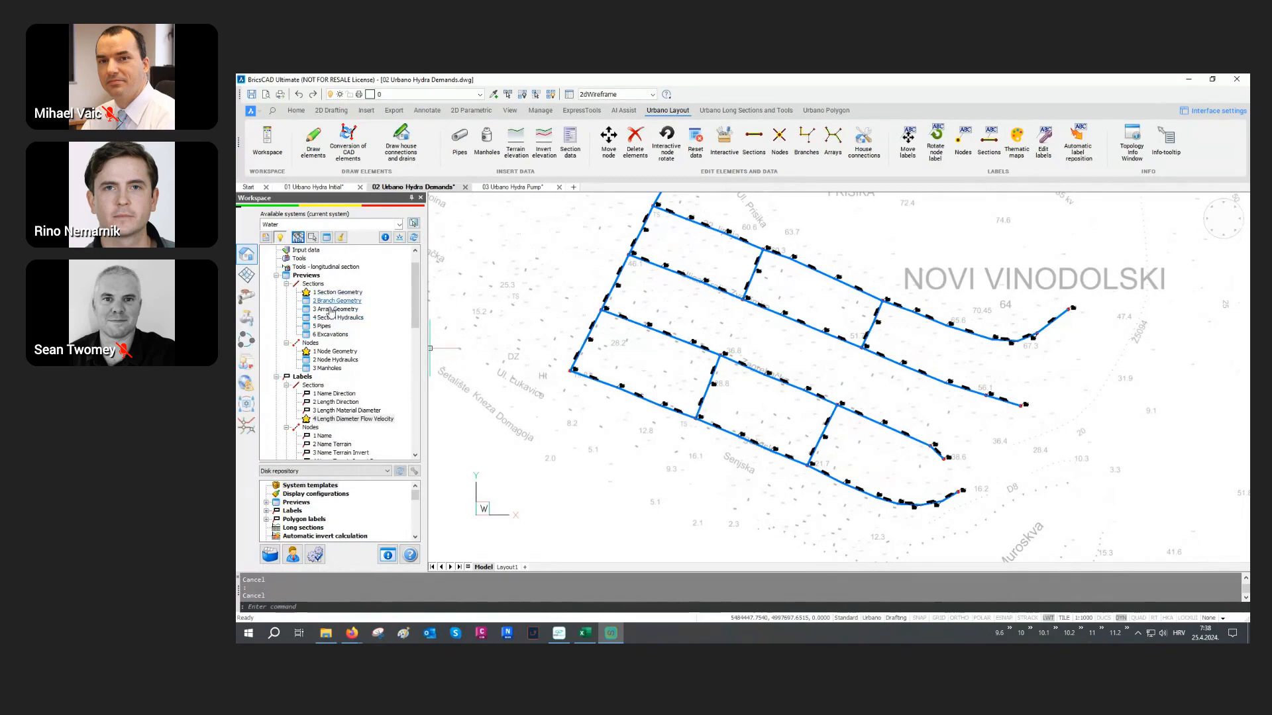
left_click(327, 236)
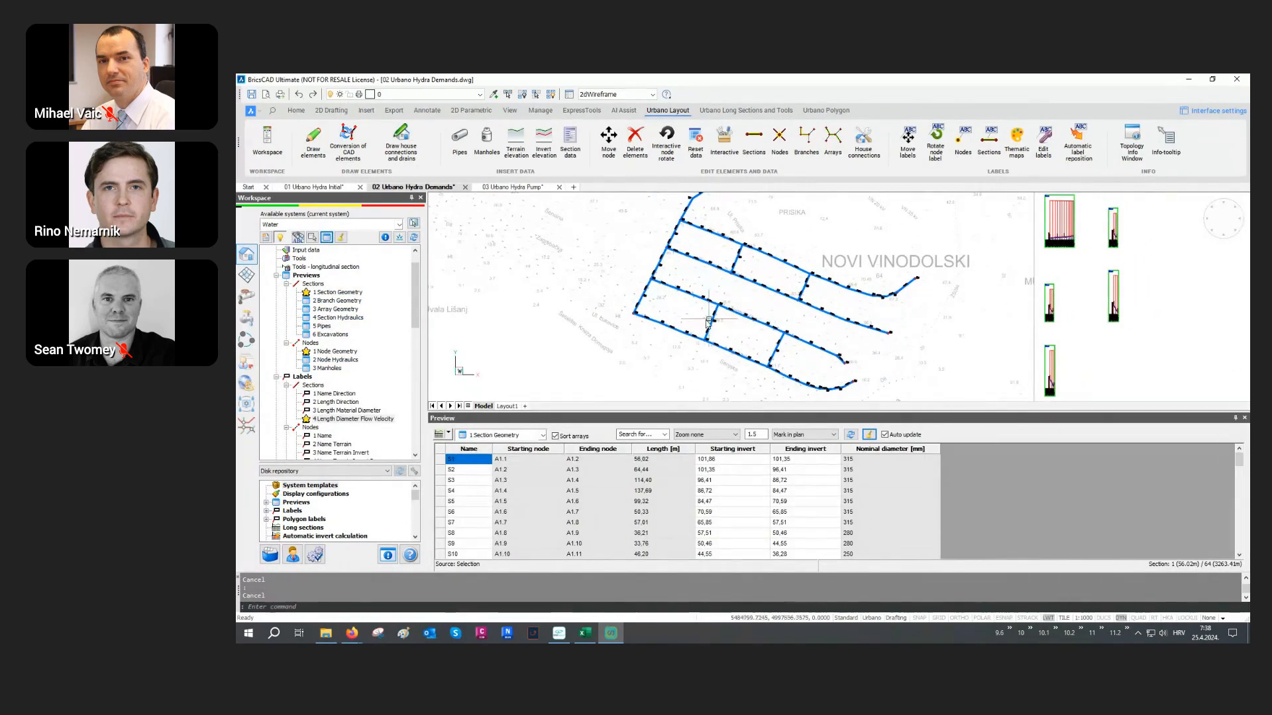
left_click(449, 434)
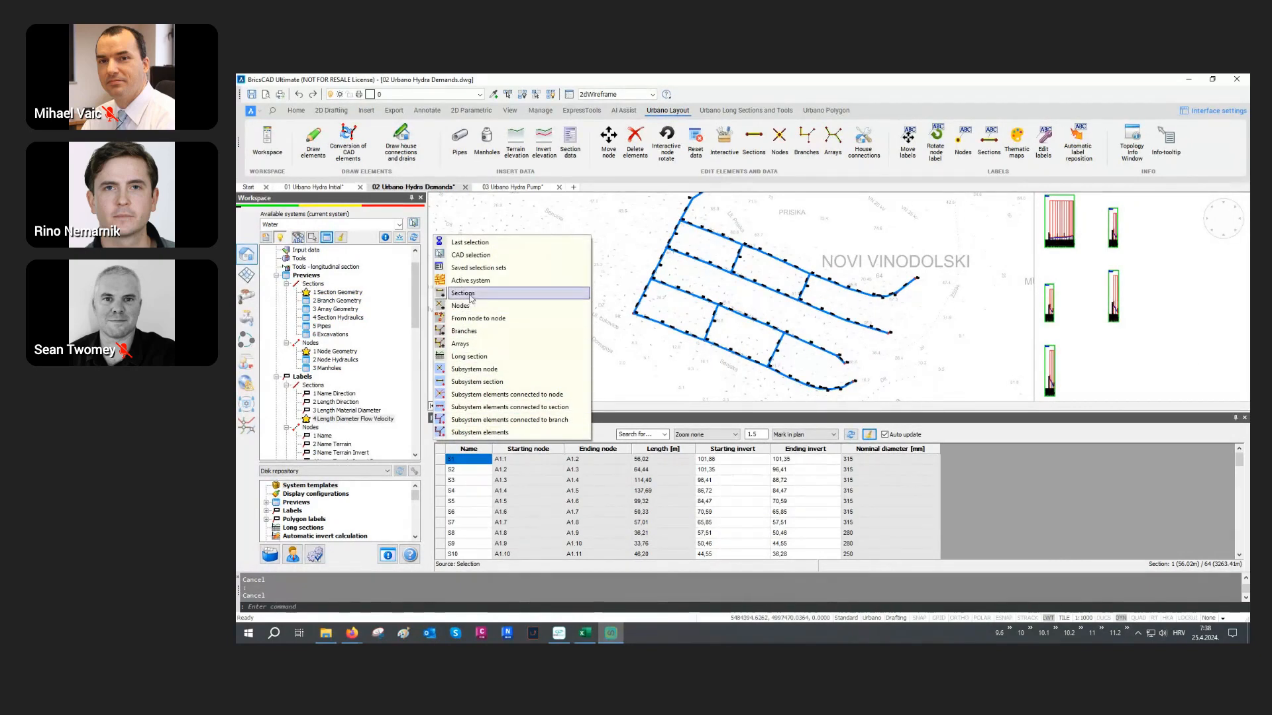
left_click(483, 282)
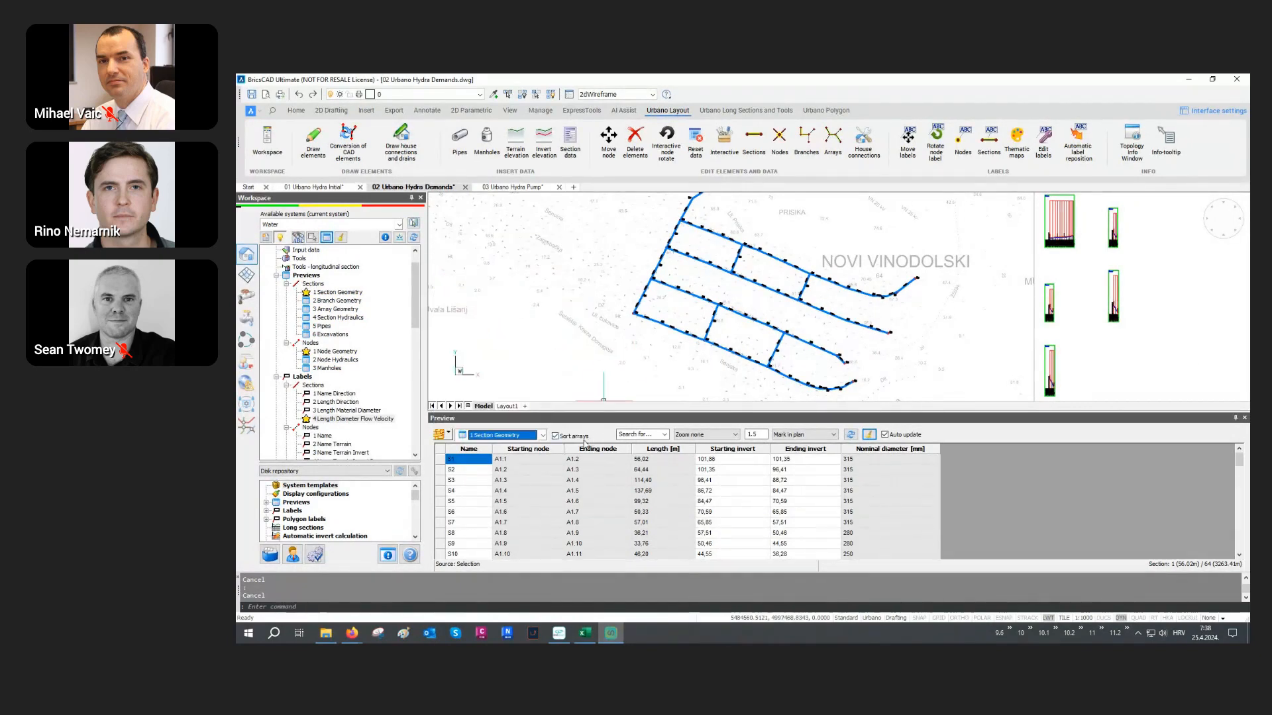
left_click(517, 436)
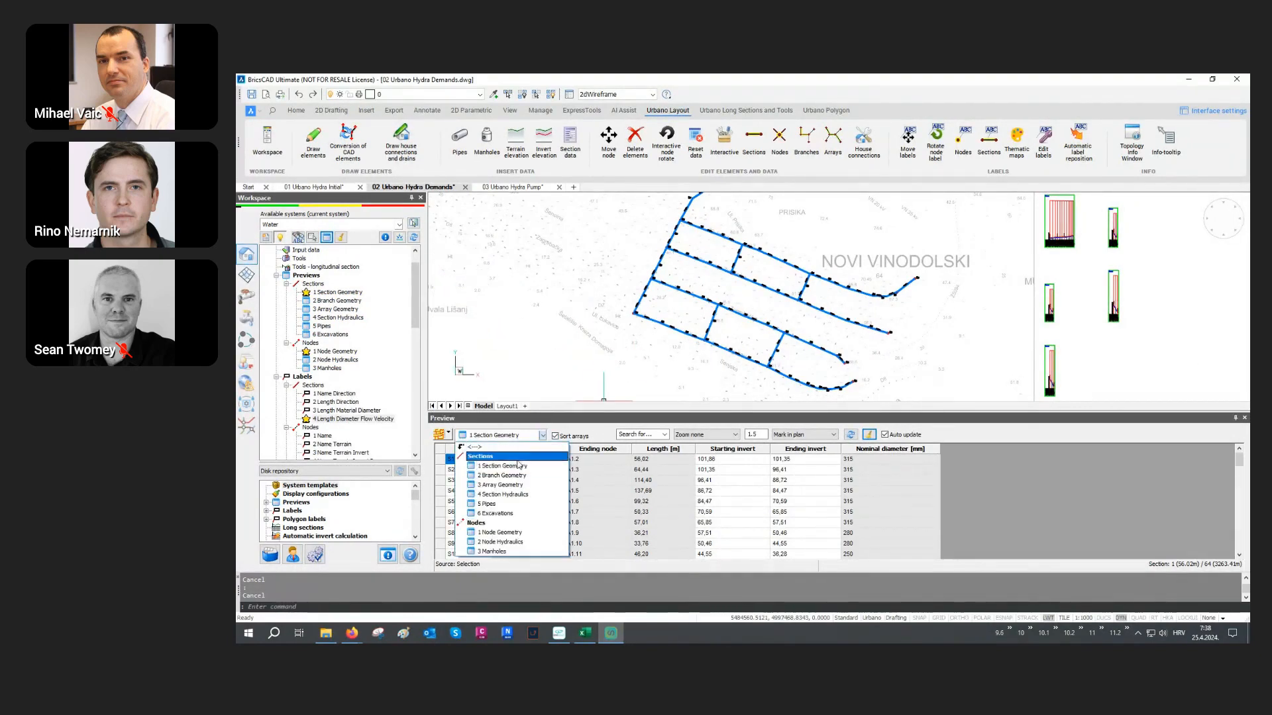
left_click(506, 494)
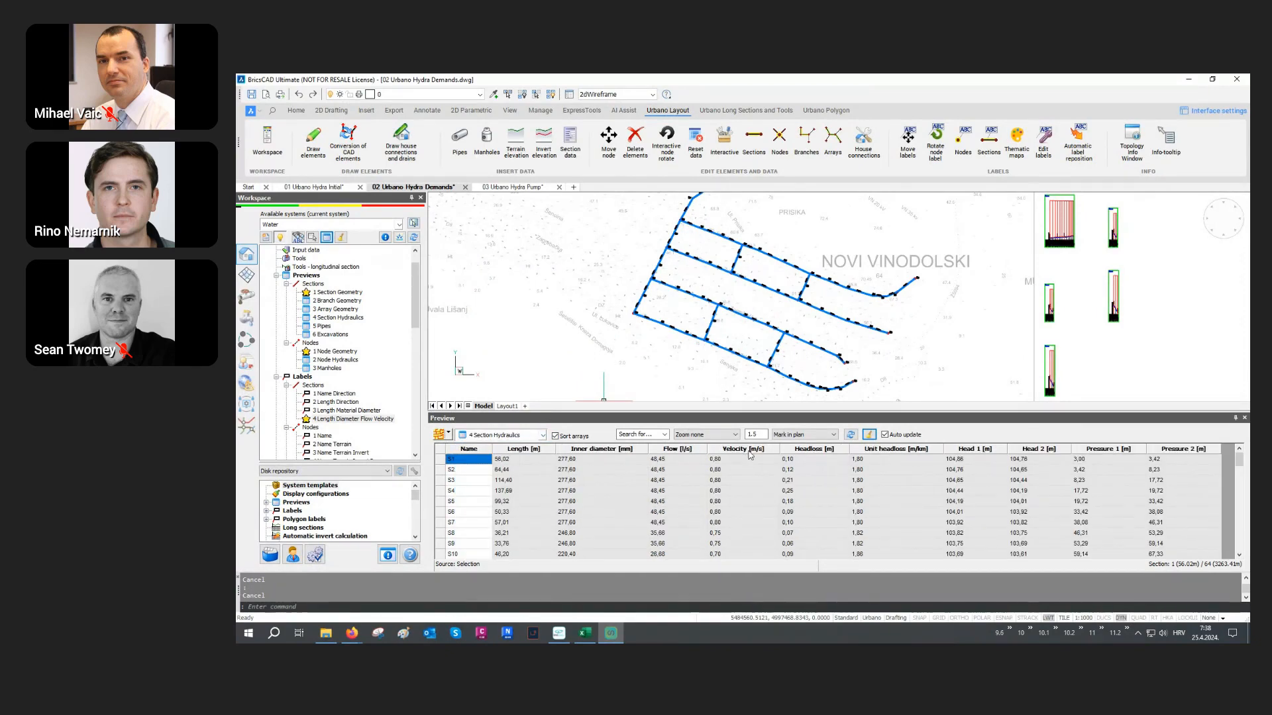
Sort the section hydraulics by ascending velocity and select the six lowest velocities to locate their sections in the plan.
left_click(750, 451)
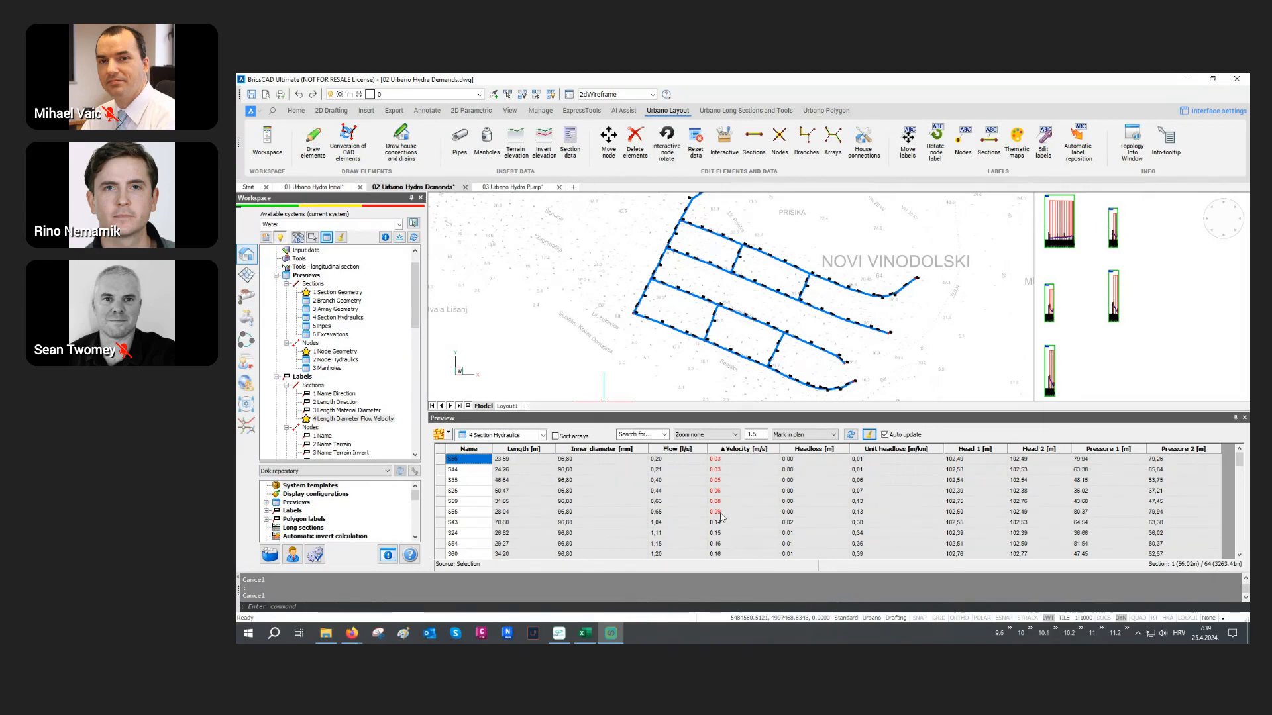
left_click_drag(736, 512, 724, 457)
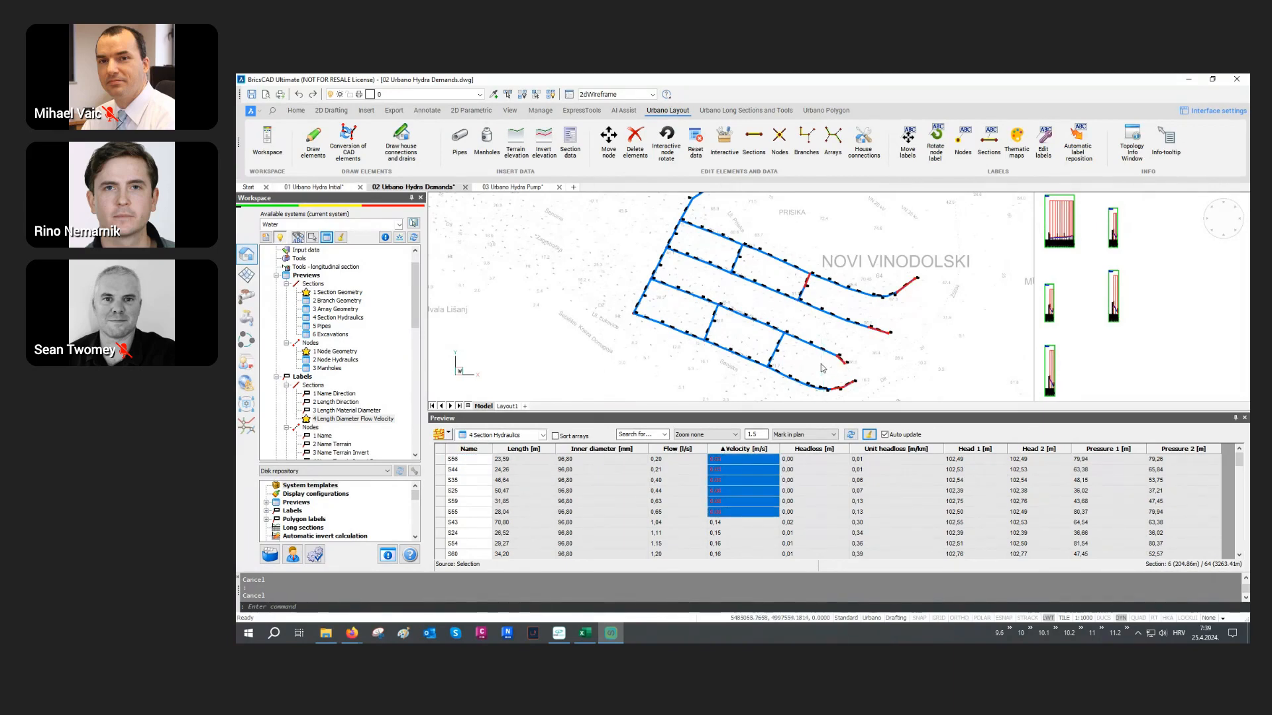
scroll(806, 347, "up", 3)
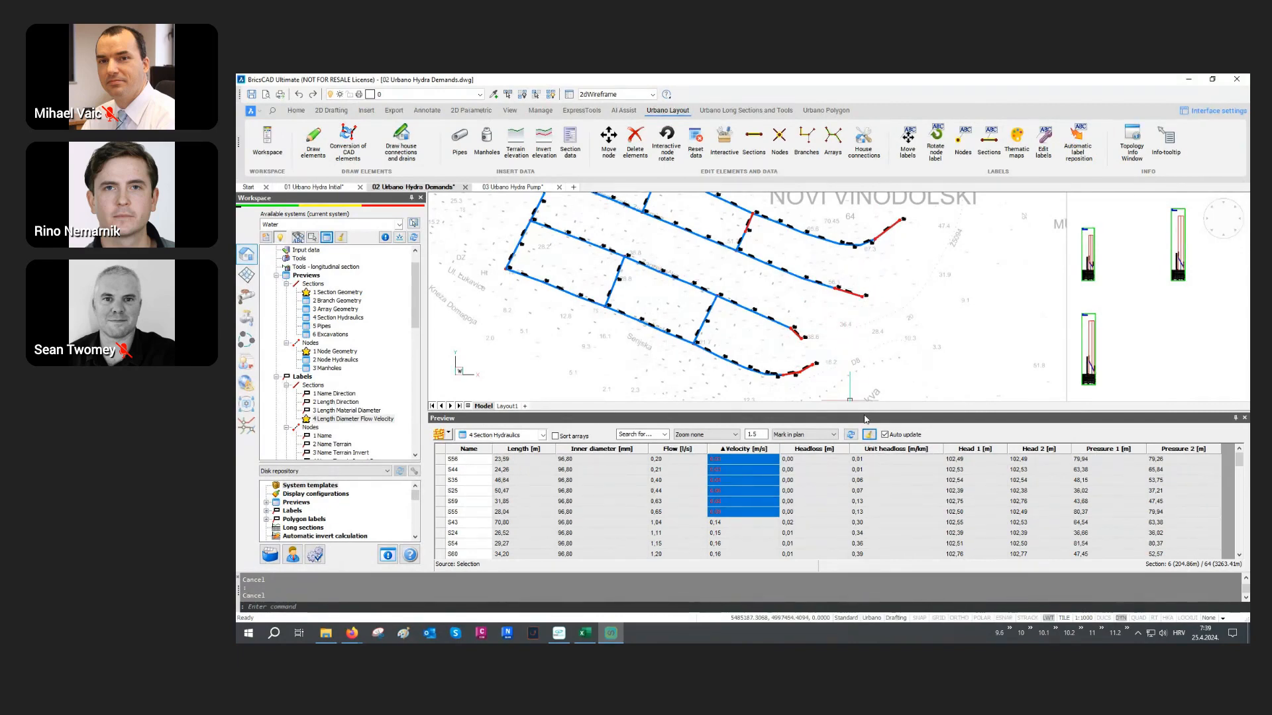
Sort the section hydraulics by descending velocity and select the fastest section to locate and inspect it in the plan.
left_click(760, 450)
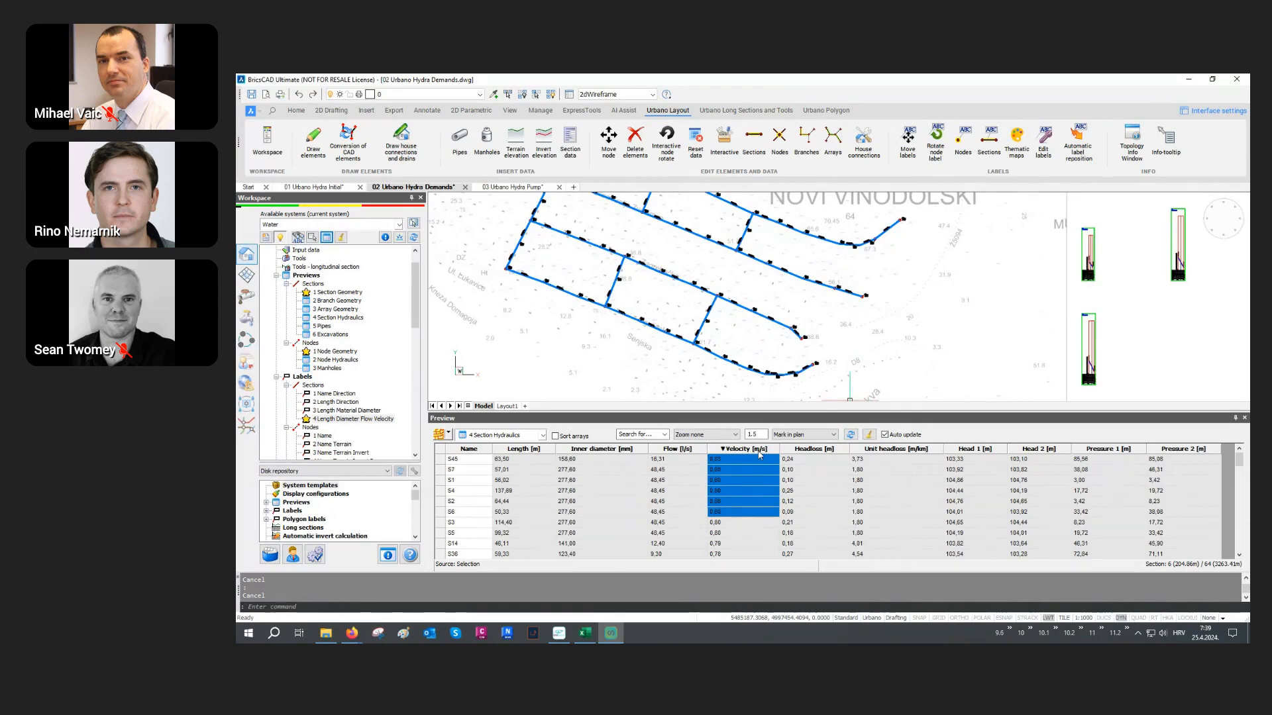
left_click(752, 459)
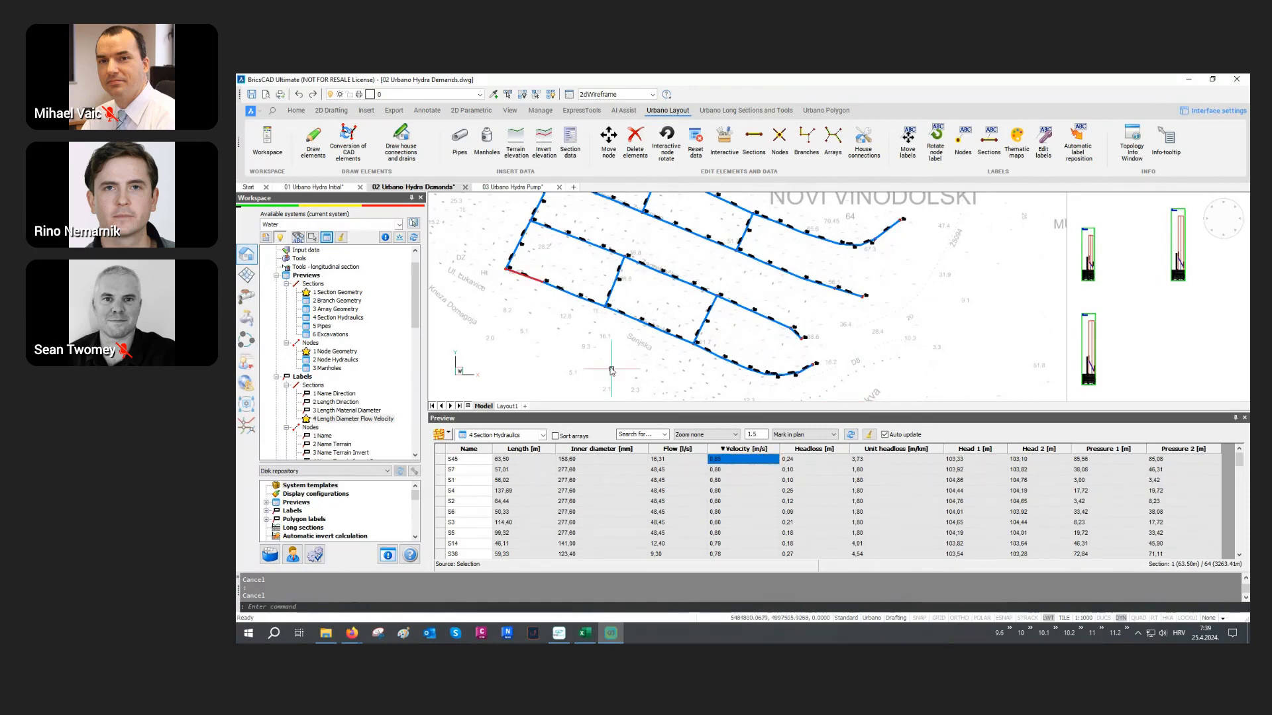
middle_click_drag(606, 353, 643, 362)
scroll(595, 285, "up", 5)
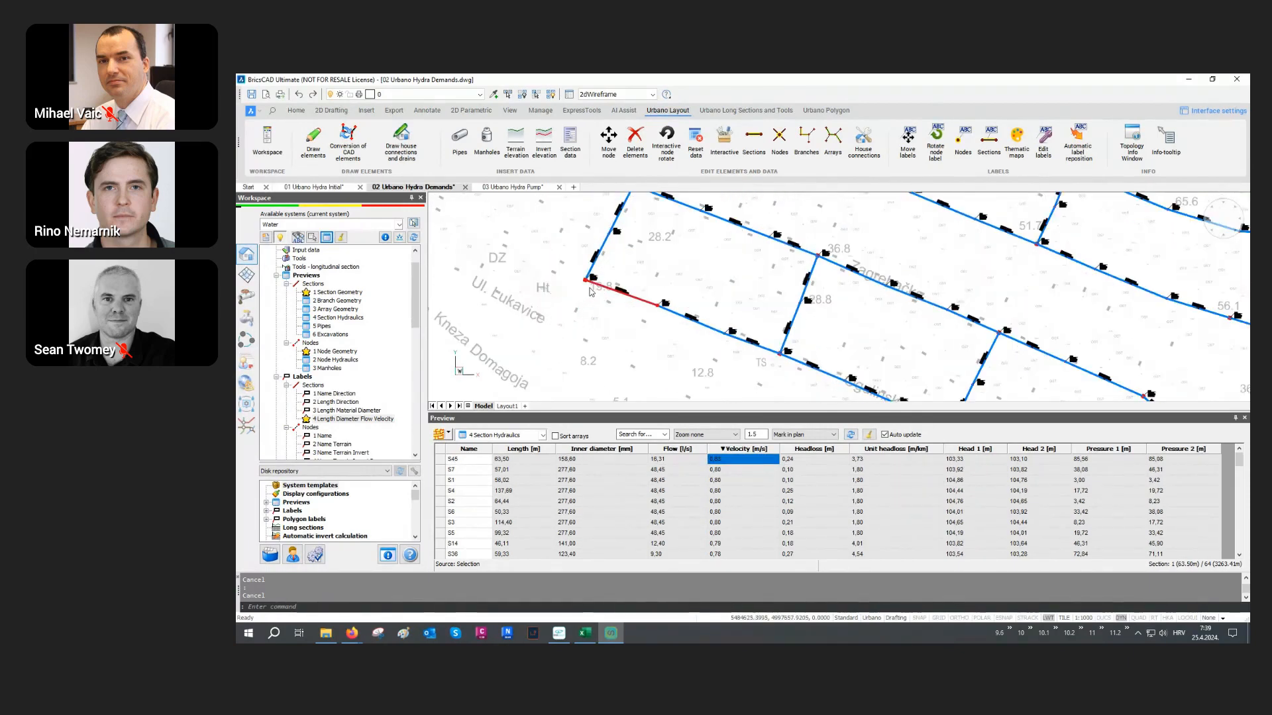
scroll(595, 285, "up", 3)
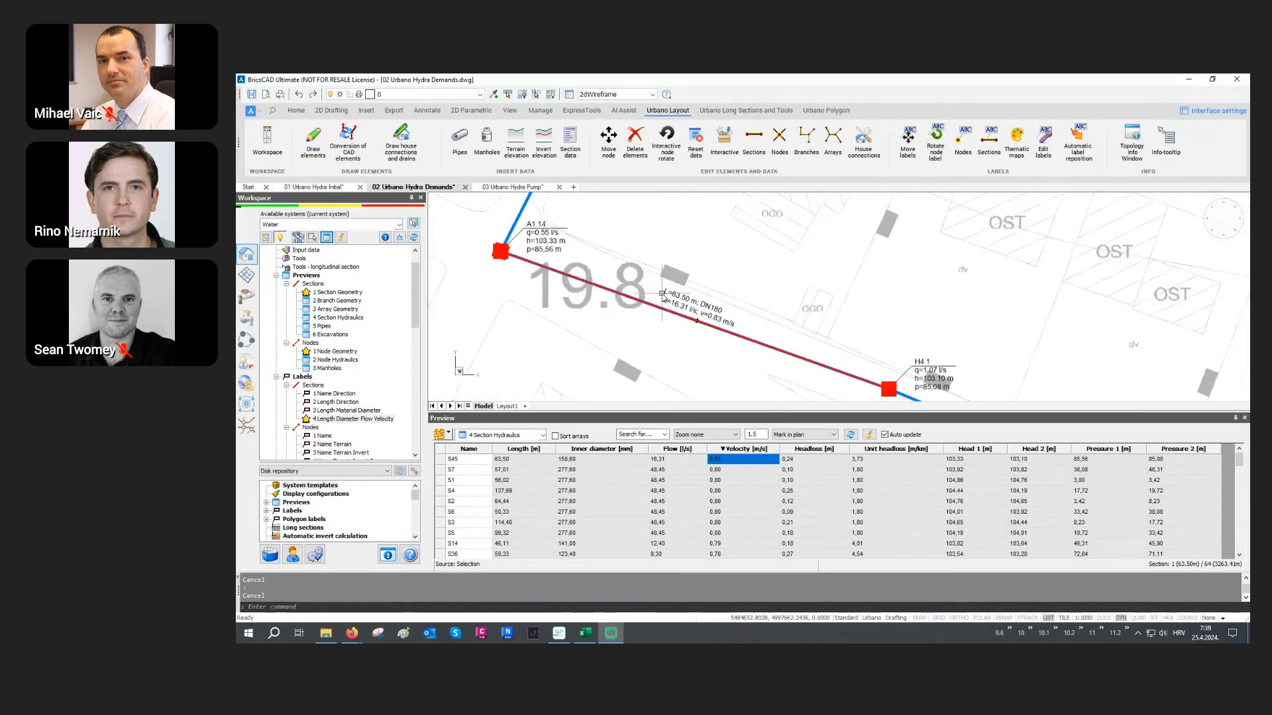
scroll(664, 300, "up", 3)
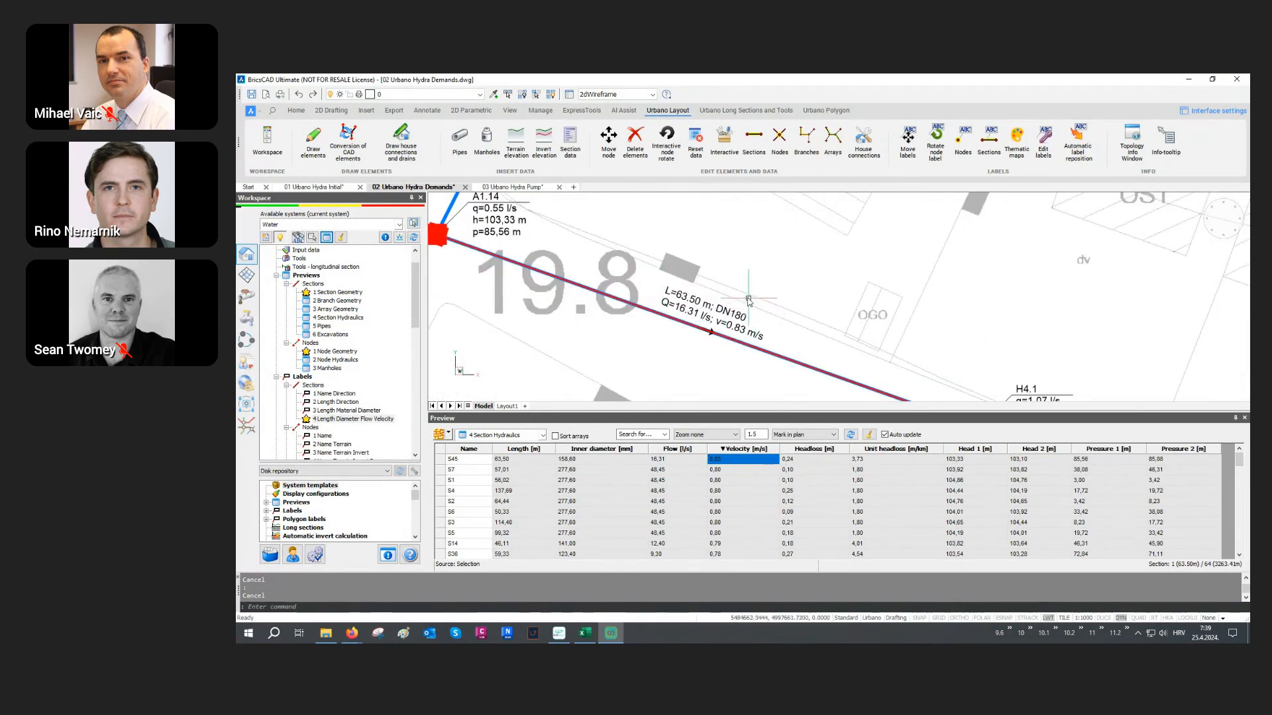
scroll(699, 321, "down", 3)
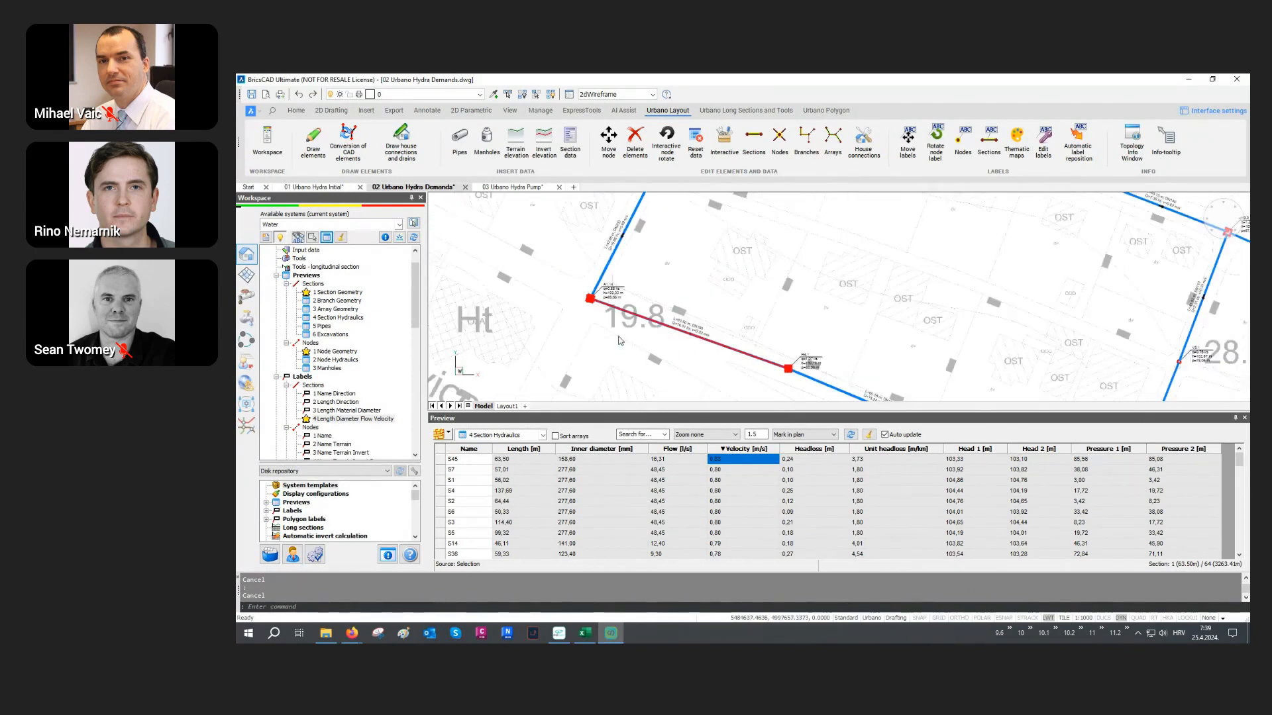
scroll(807, 342, "down", 5)
middle_click_drag(807, 343, 787, 317)
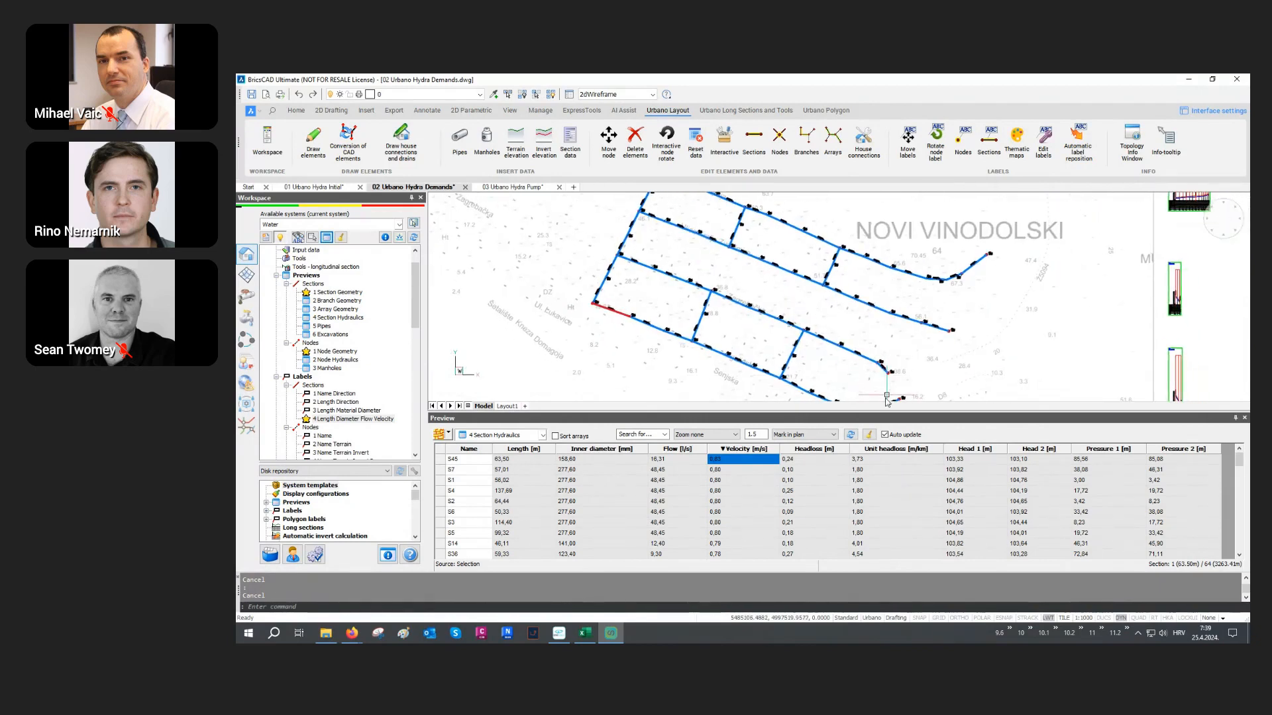
Show the "2 Node Hydraulics" table, sort it by ascending starting pressure and select the five lowest pressures.
left_click(529, 435)
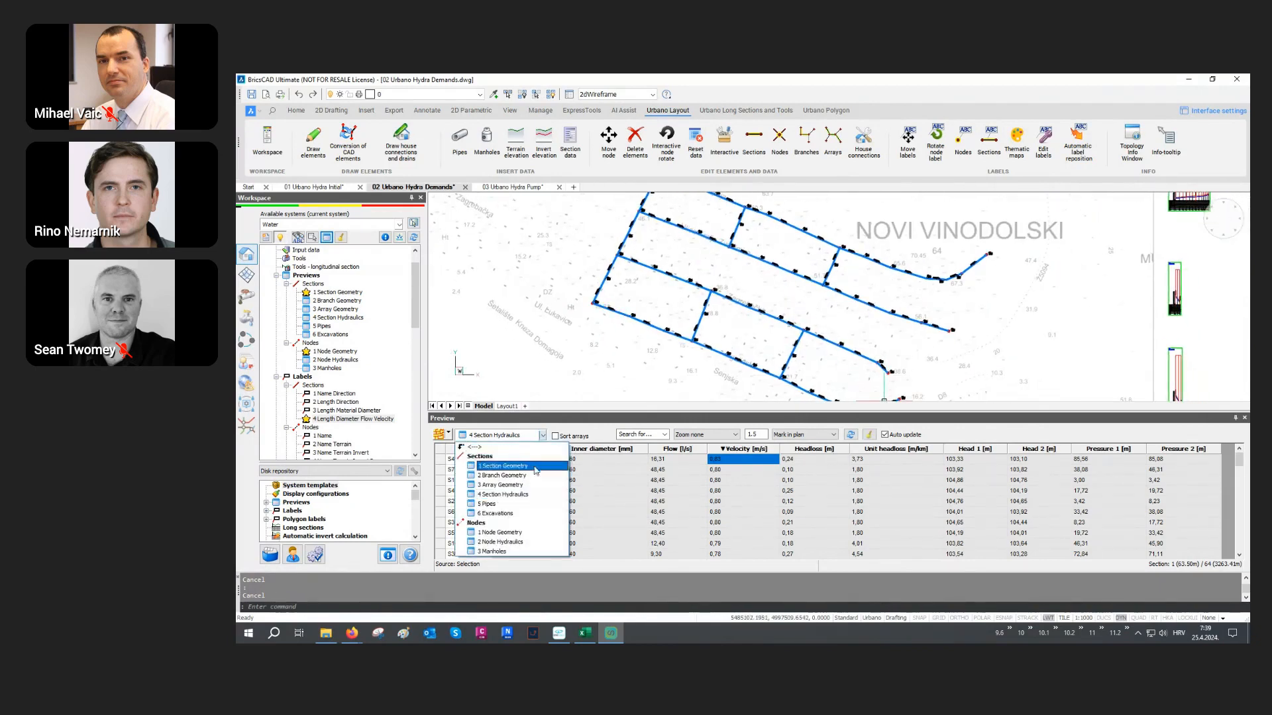
left_click(514, 542)
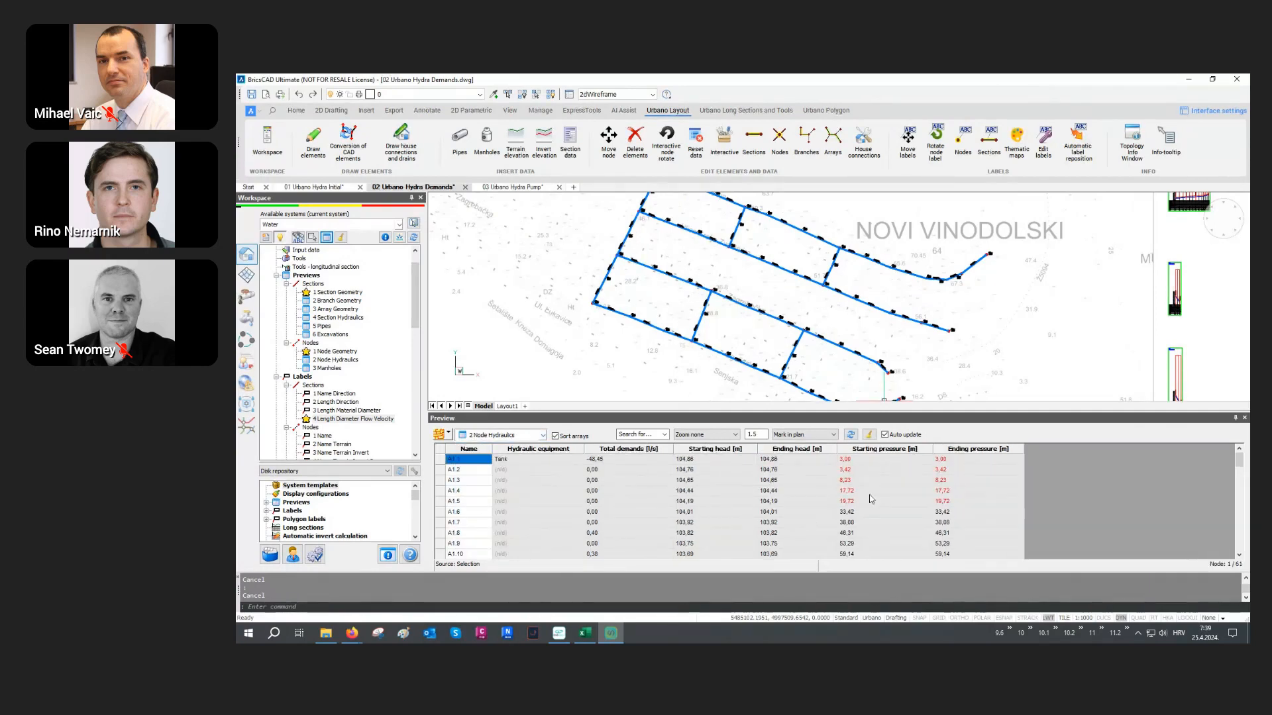
scroll(703, 331, "down", 3)
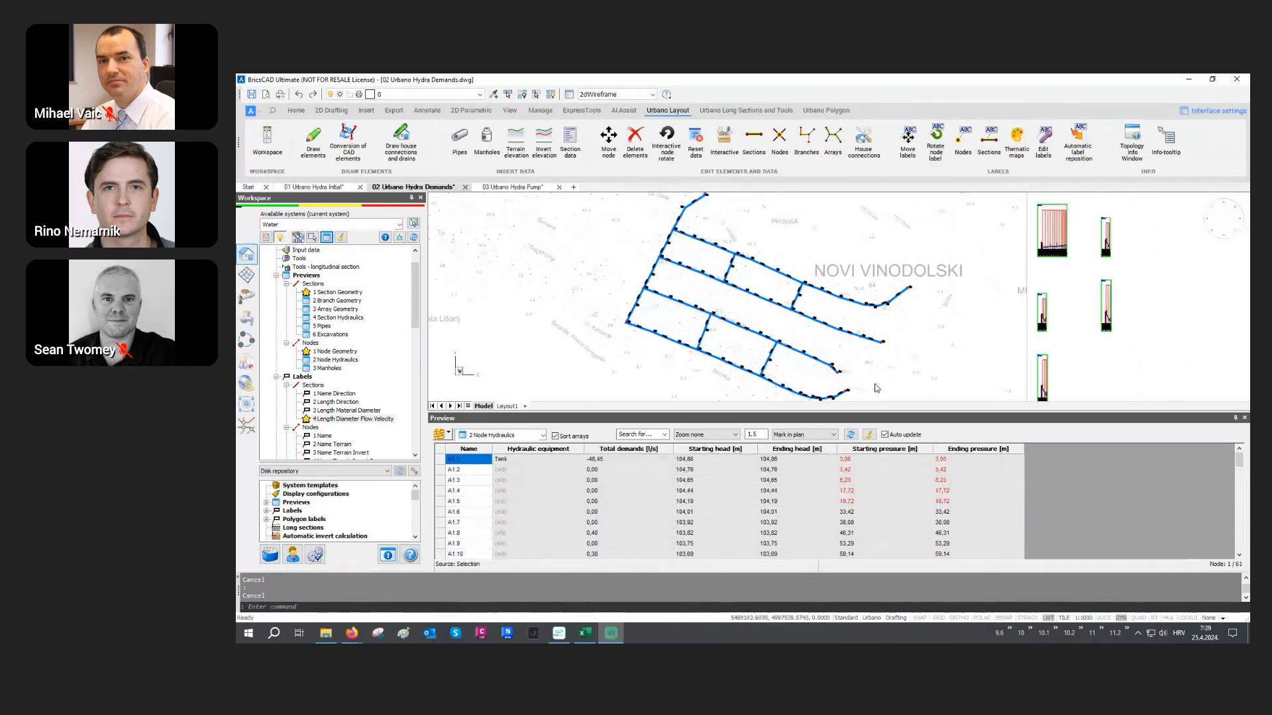
left_click(874, 450)
left_click_drag(859, 503, 859, 460)
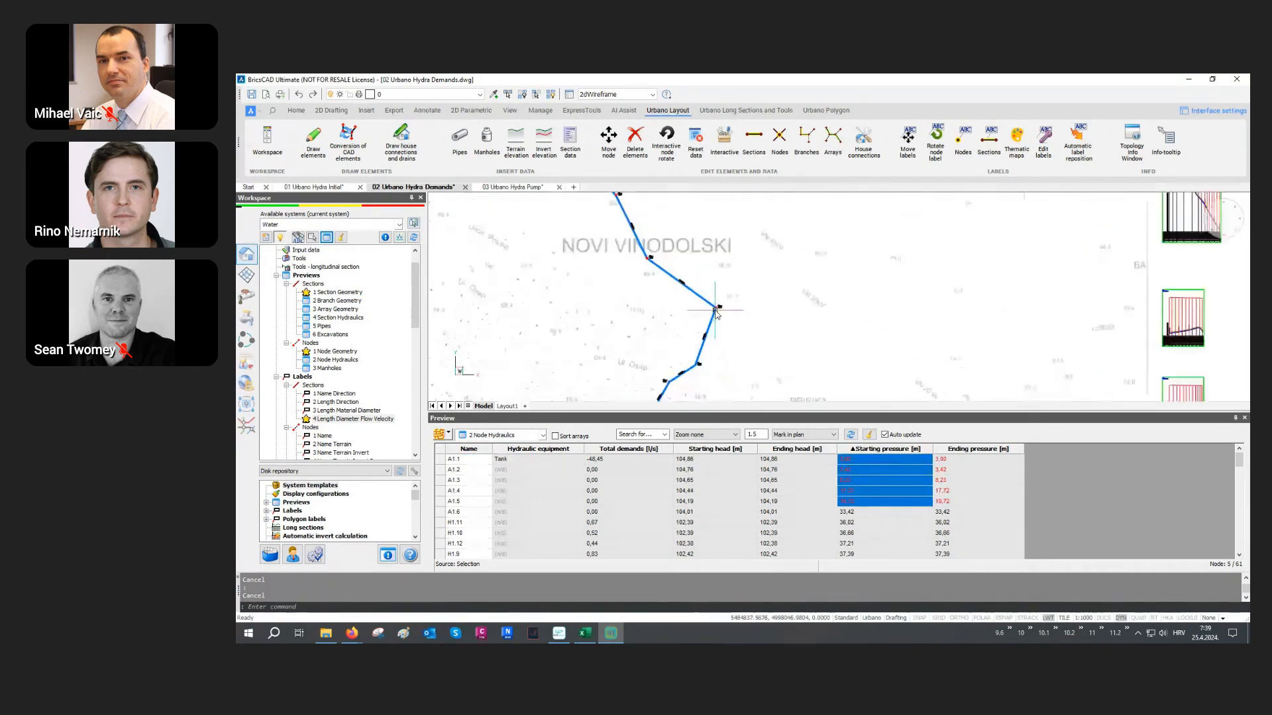
Examine where the selected low-pressure nodes lie along the supply line and compare them with the distribution network.
scroll(717, 311, "up", 2)
scroll(688, 320, "up", 1)
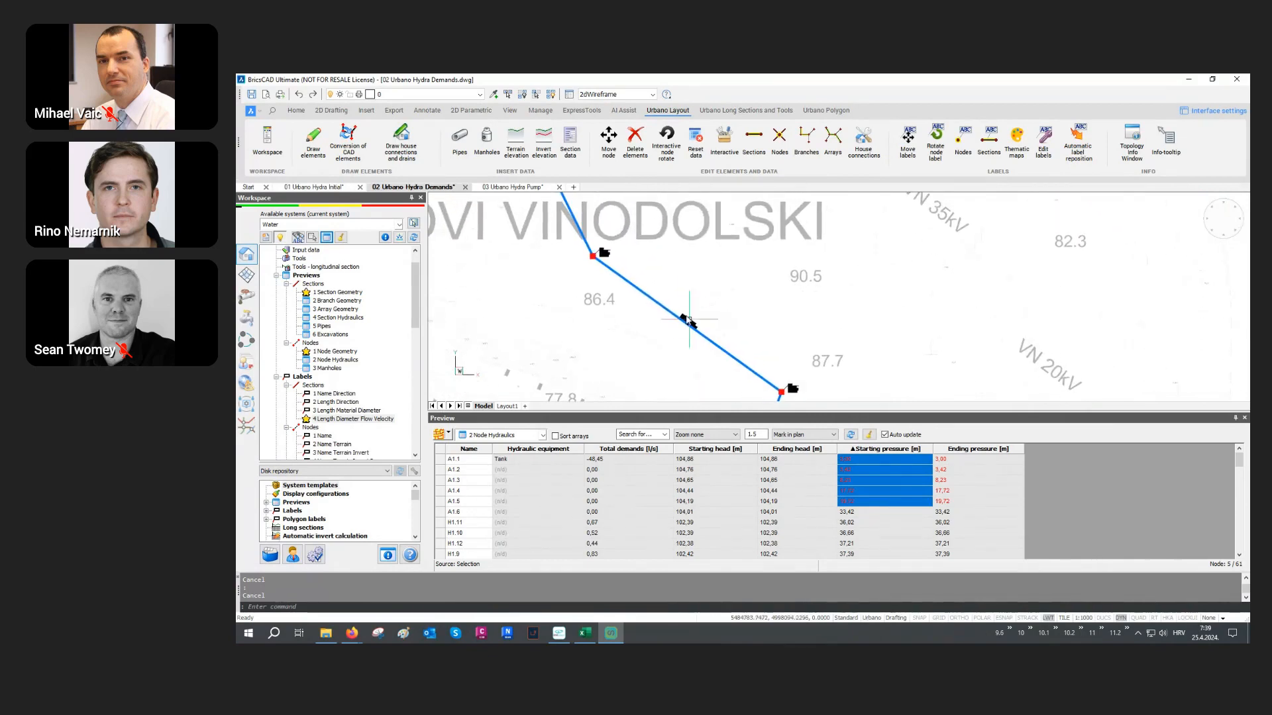
scroll(659, 318, "down", 3)
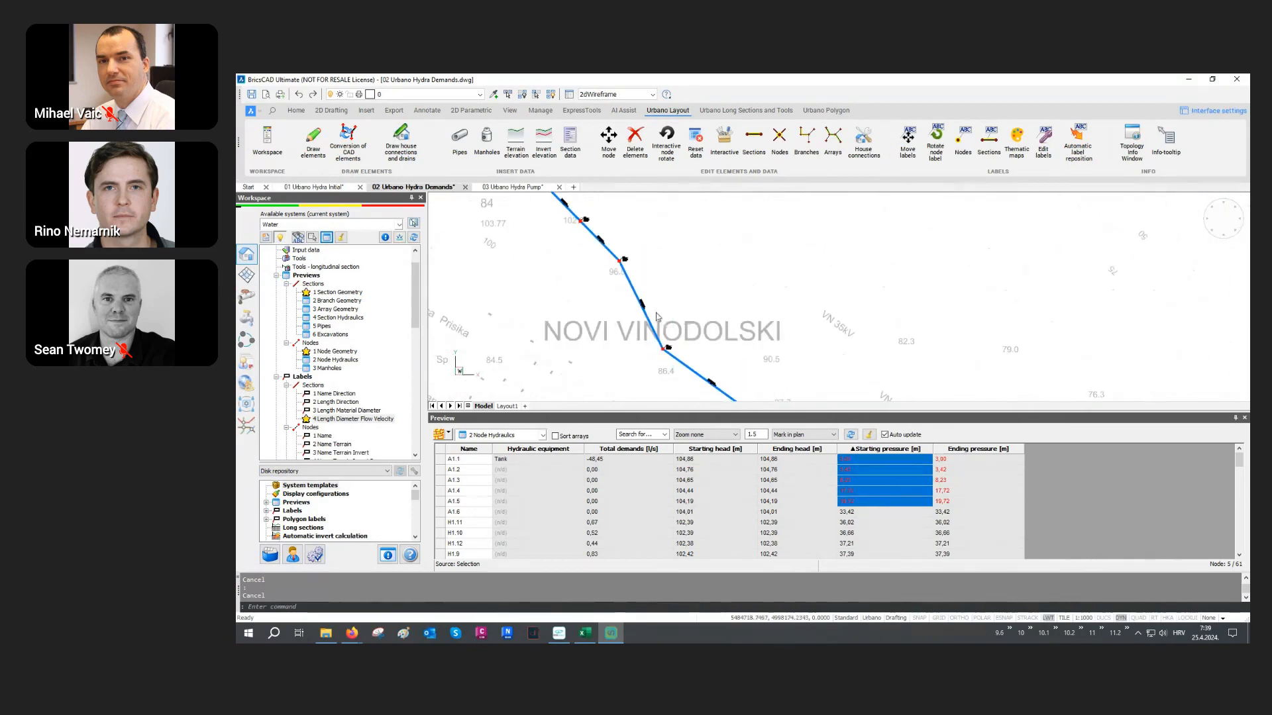
scroll(613, 244, "down", 3)
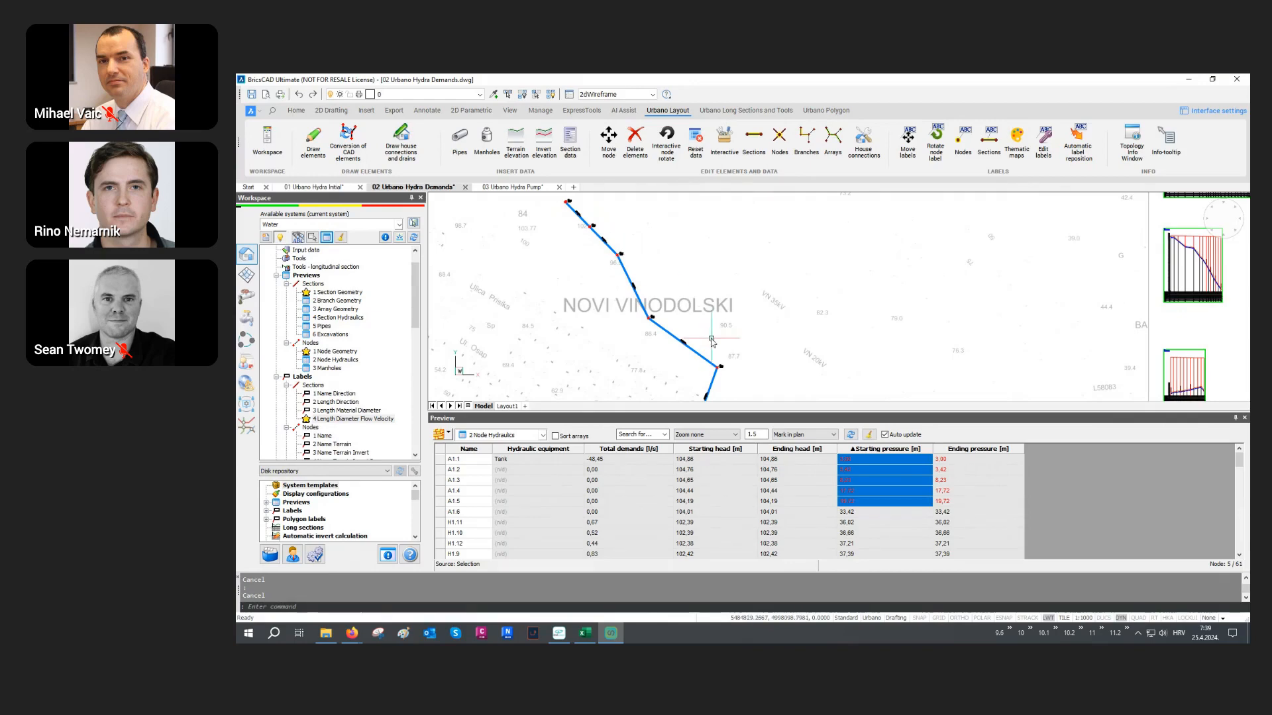
middle_click_drag(698, 311, 682, 280)
scroll(674, 282, "down", 3)
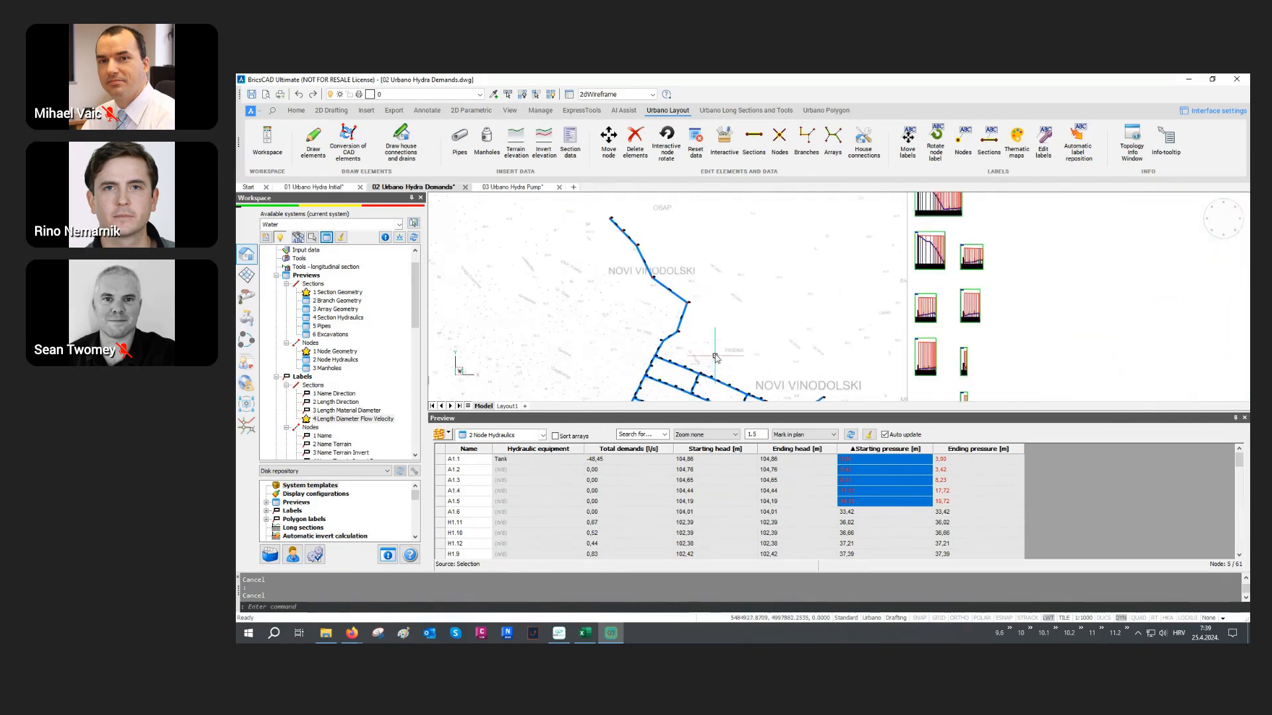
middle_click_drag(718, 357, 734, 290)
scroll(734, 289, "up", 2)
middle_click_drag(712, 370, 726, 334)
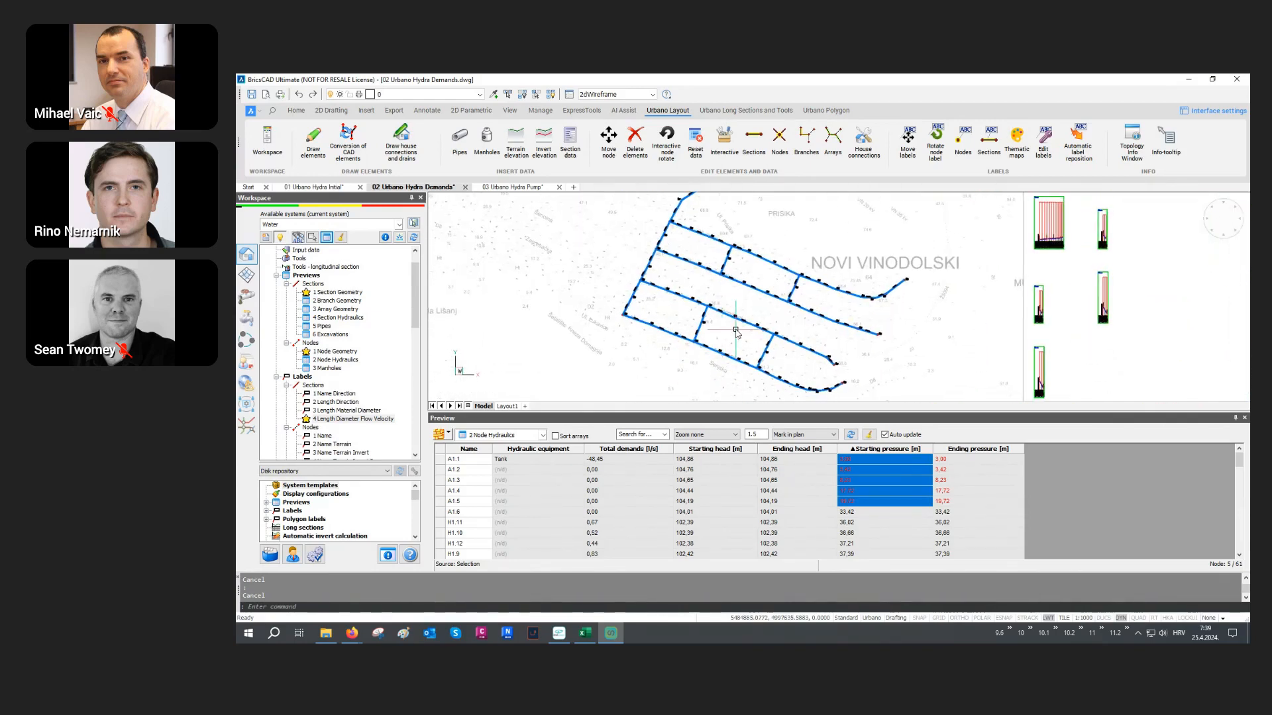
Sort the nodes by descending starting pressure, select all the red-flagged high pressures to locate their nodes in the plan, and close the preview.
left_click(875, 452)
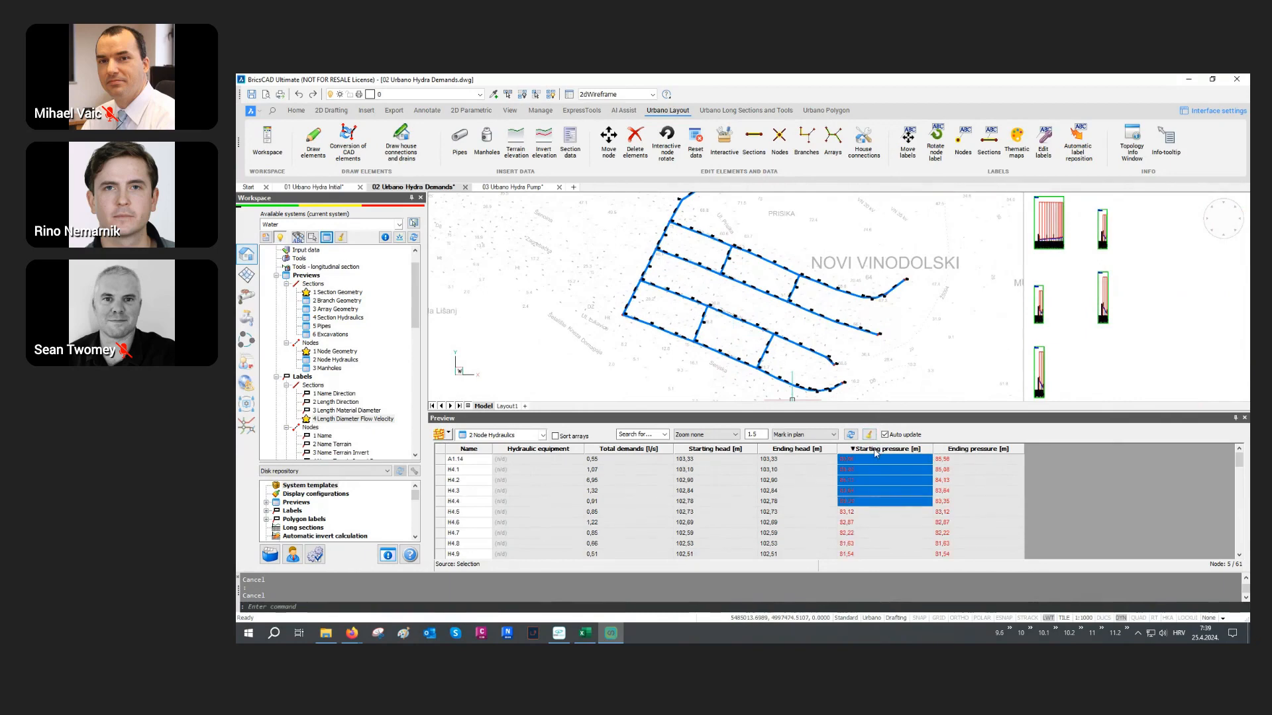
scroll(869, 491, "down", 4)
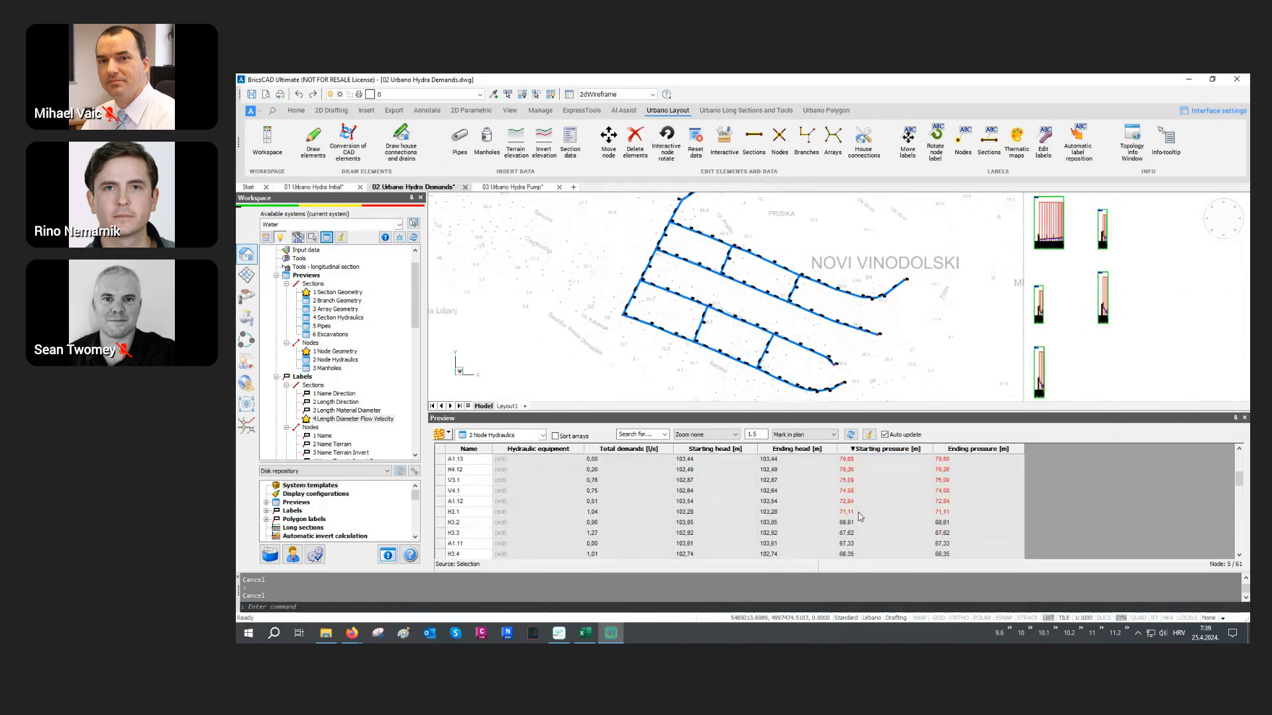
left_click(866, 513)
left_click_drag(866, 515, 840, 396)
scroll(838, 395, "up", 4)
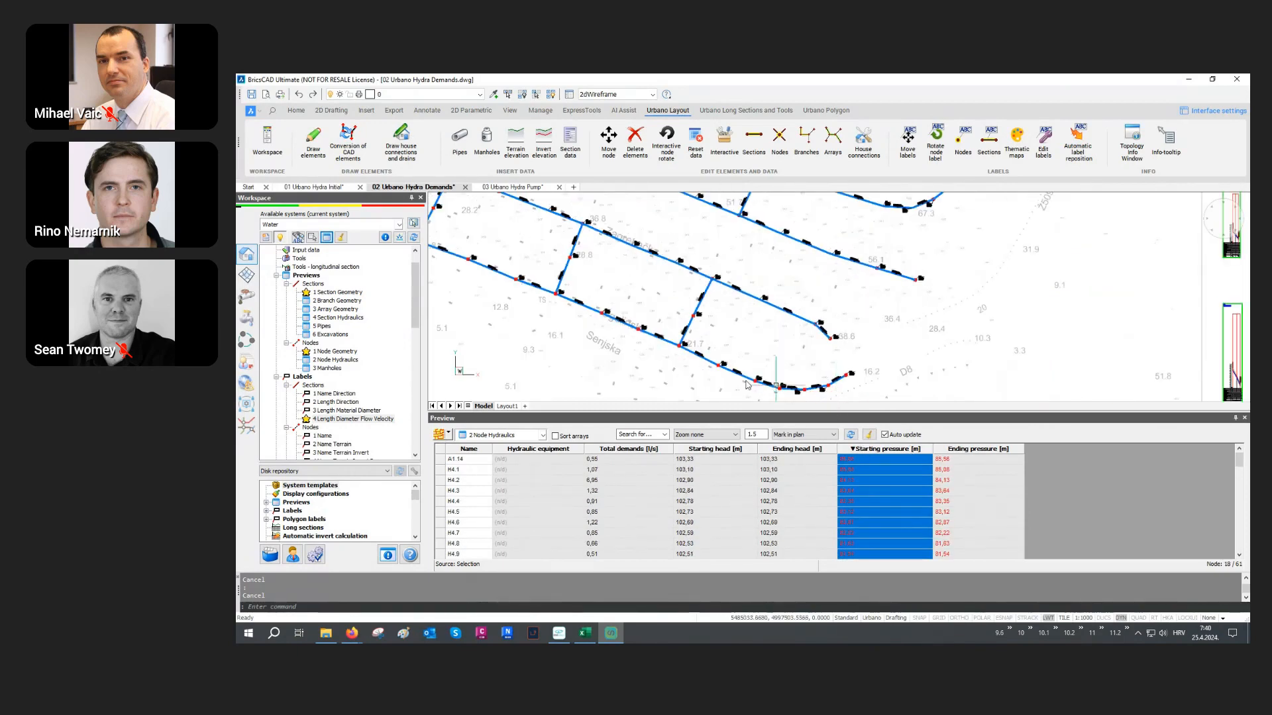
scroll(632, 341, "down", 3)
scroll(633, 341, "up", 2)
scroll(565, 241, "up", 5)
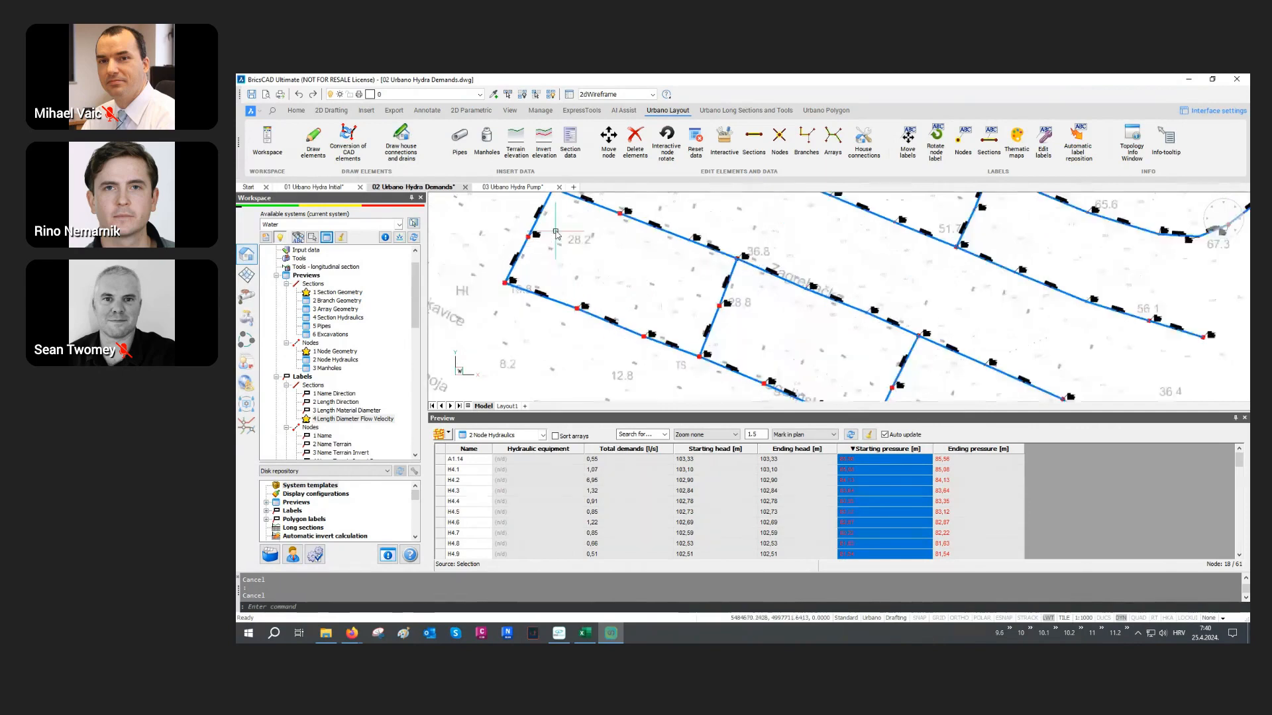
middle_click_drag(565, 242, 585, 288)
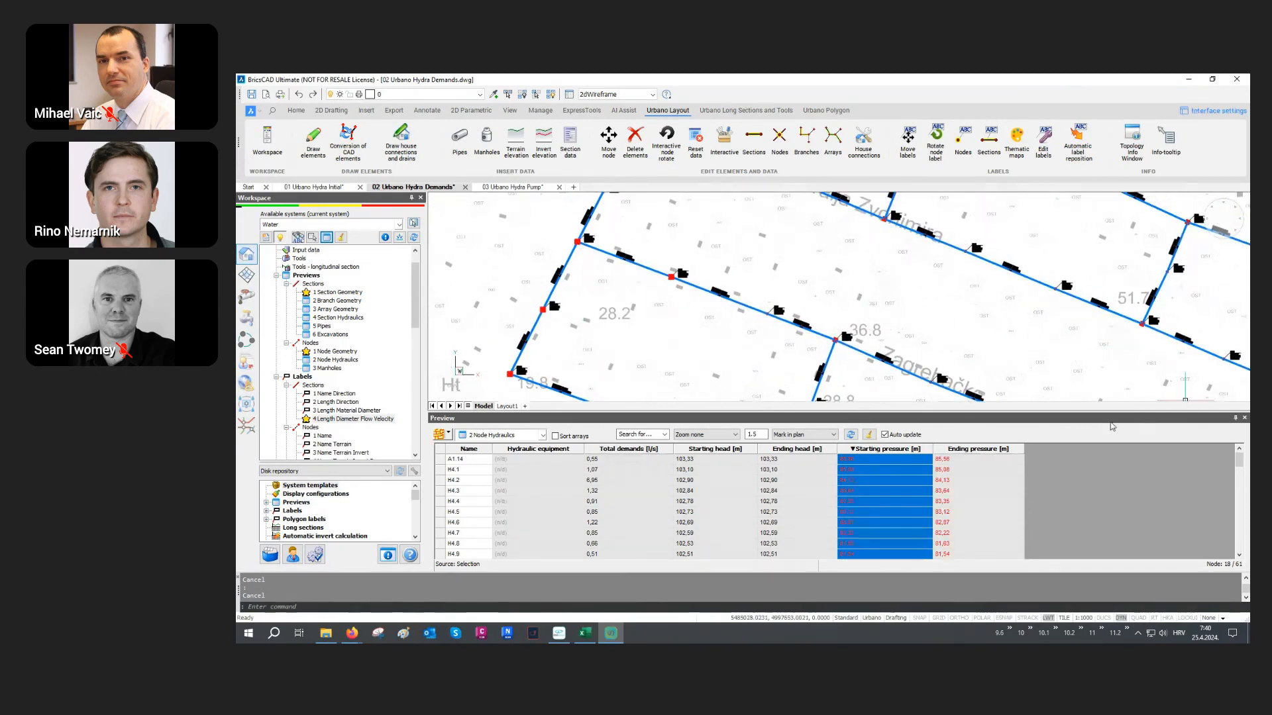
left_click(1244, 418)
Show the "4 Velocity" thematic map with its legend for the network sections.
scroll(634, 402, "down", 4)
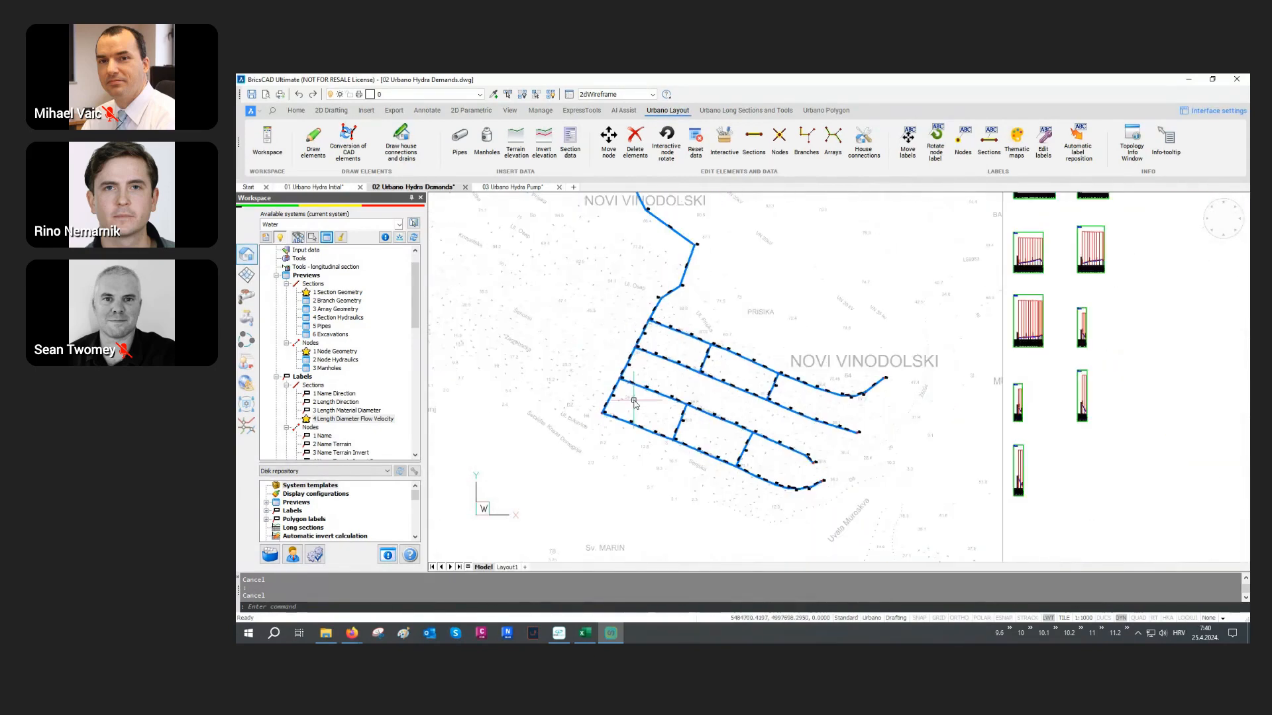
scroll(635, 402, "down", 2)
middle_click_drag(695, 381, 596, 442)
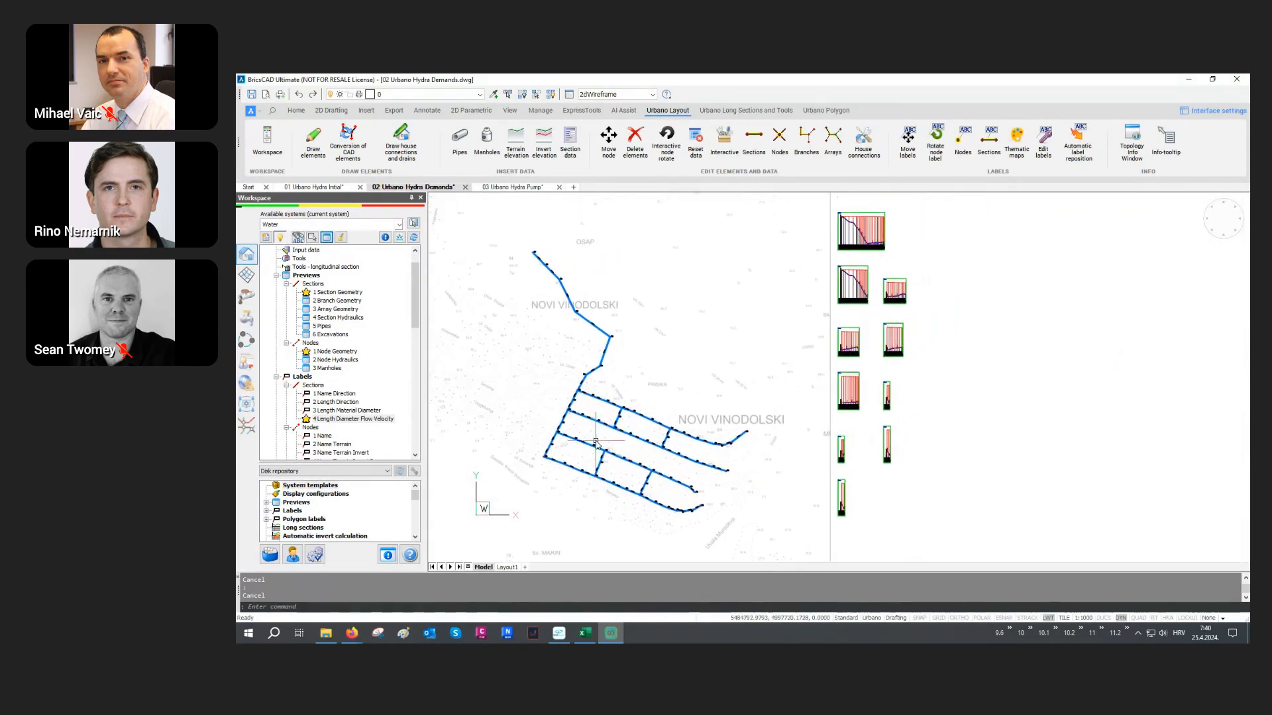
scroll(596, 442, "up", 2)
scroll(387, 376, "down", 2)
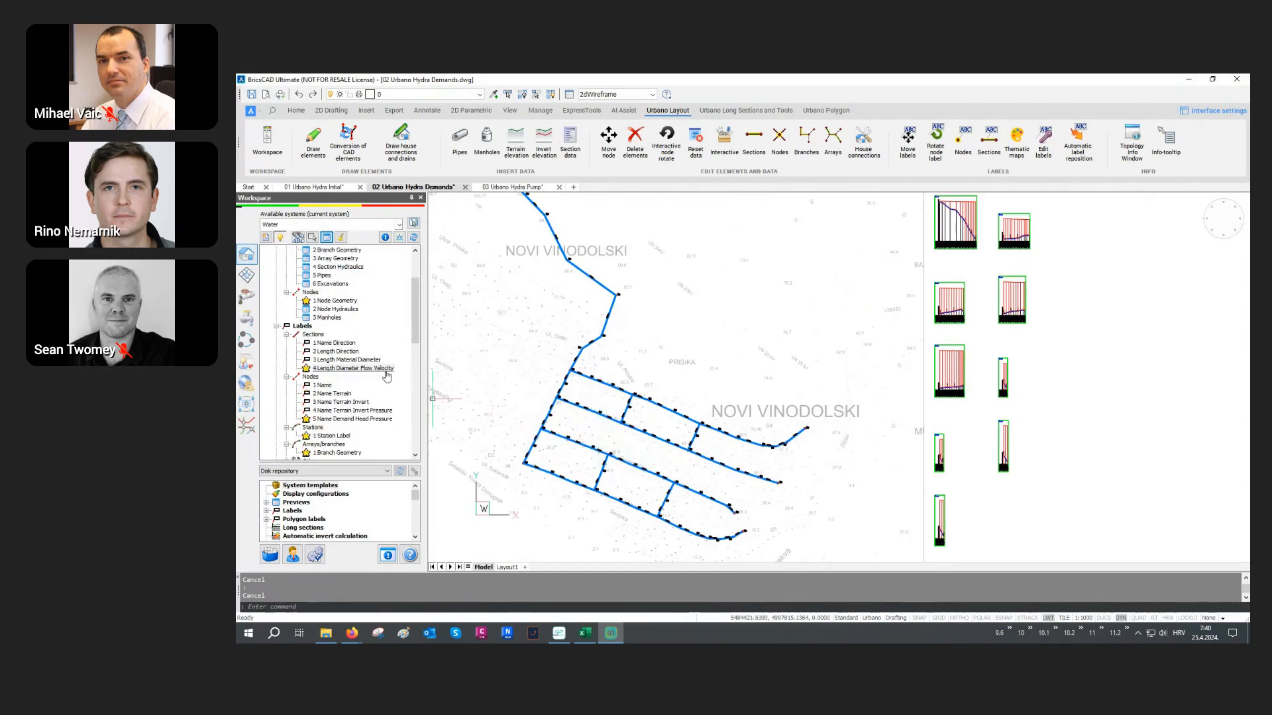
scroll(387, 377, "down", 8)
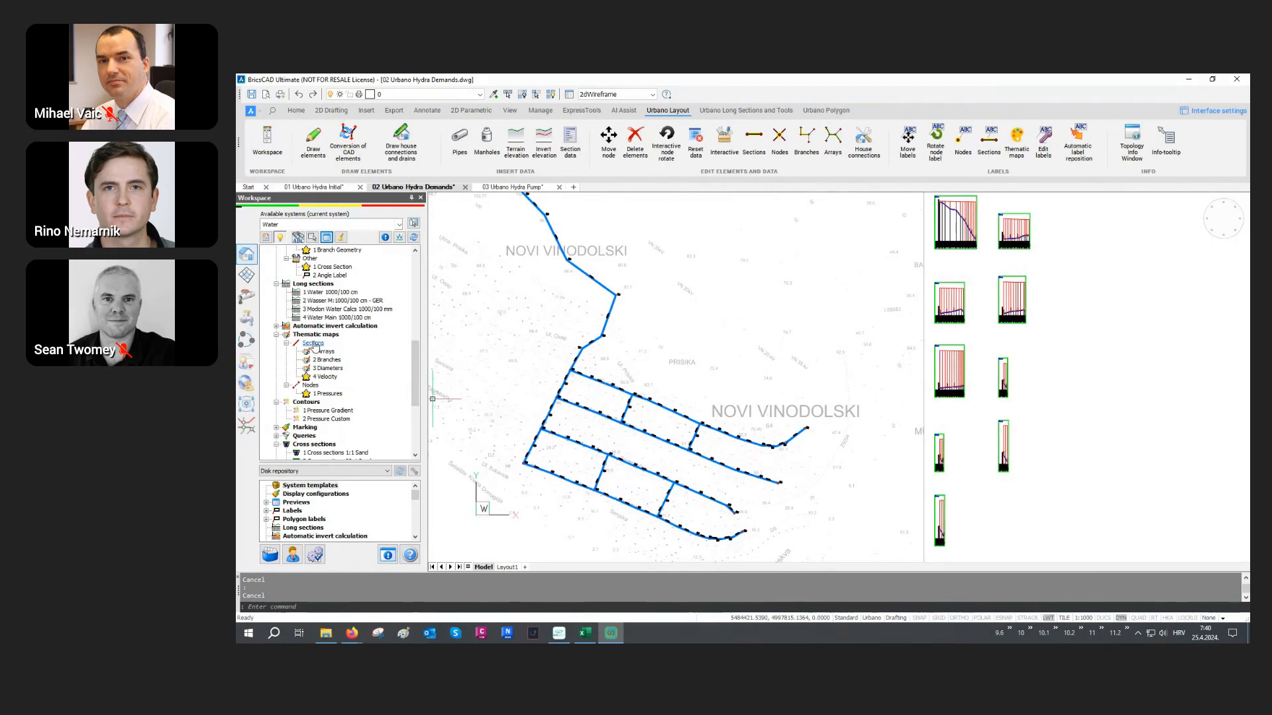
double_click(321, 377)
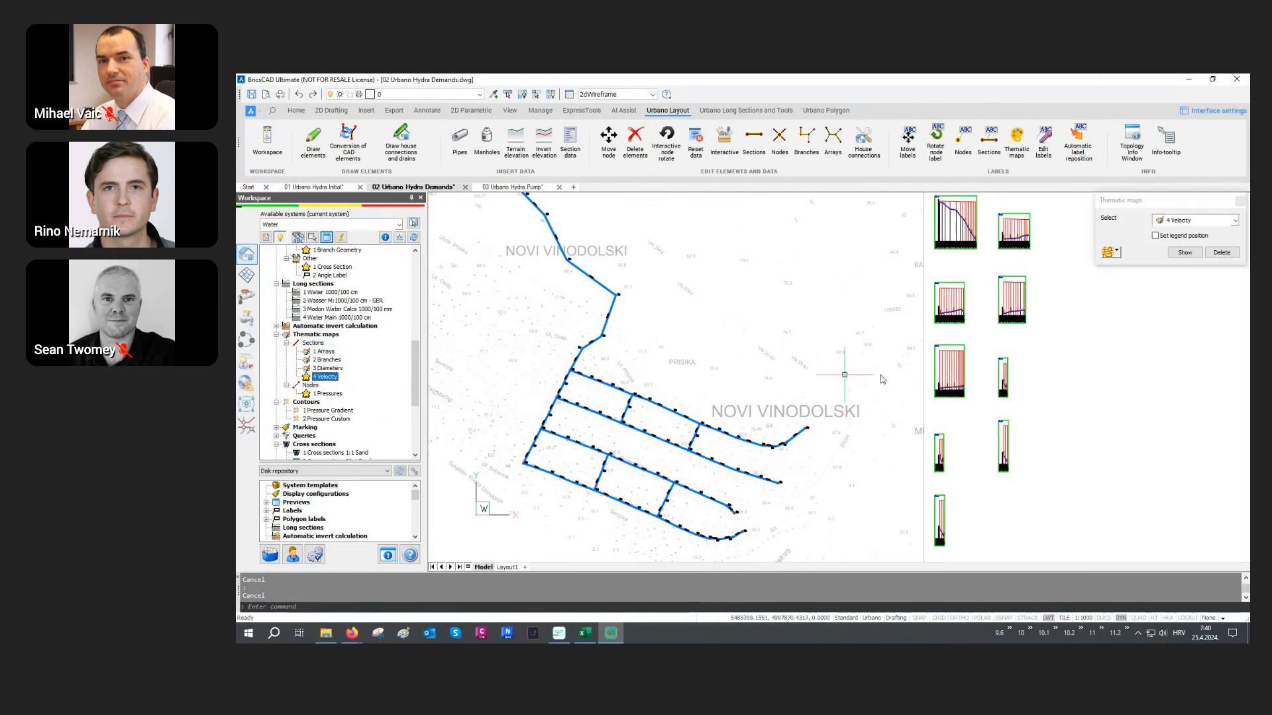
left_click(1107, 252)
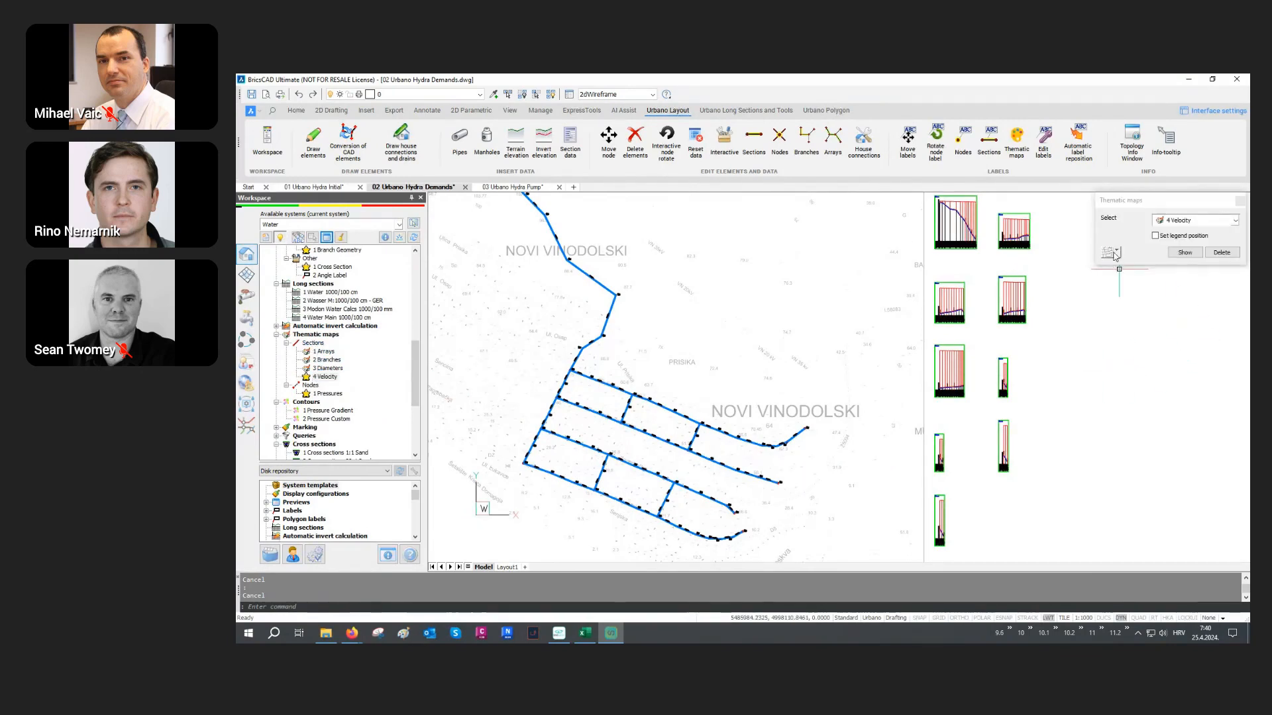
left_click(1182, 252)
Show the "1 Pressures" thematic map for the nodes and regenerate the drawing to display the map colours.
left_click(1186, 221)
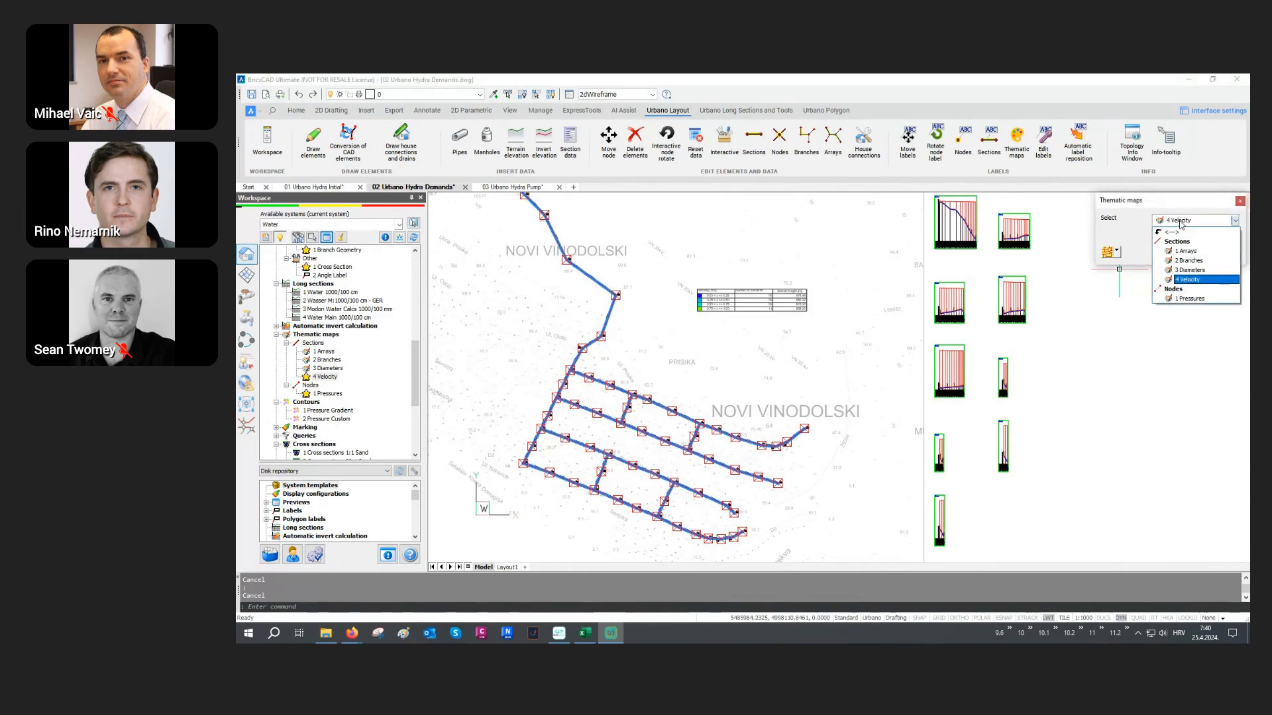
left_click(1191, 298)
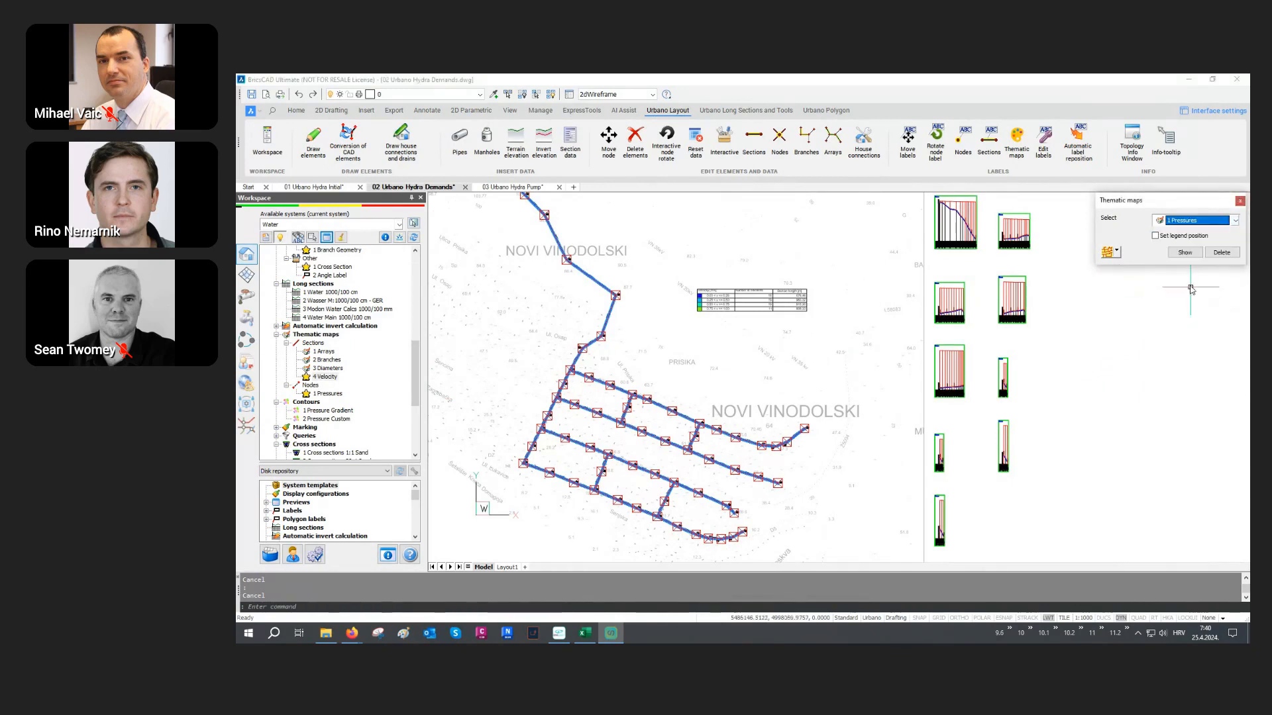
left_click(1187, 253)
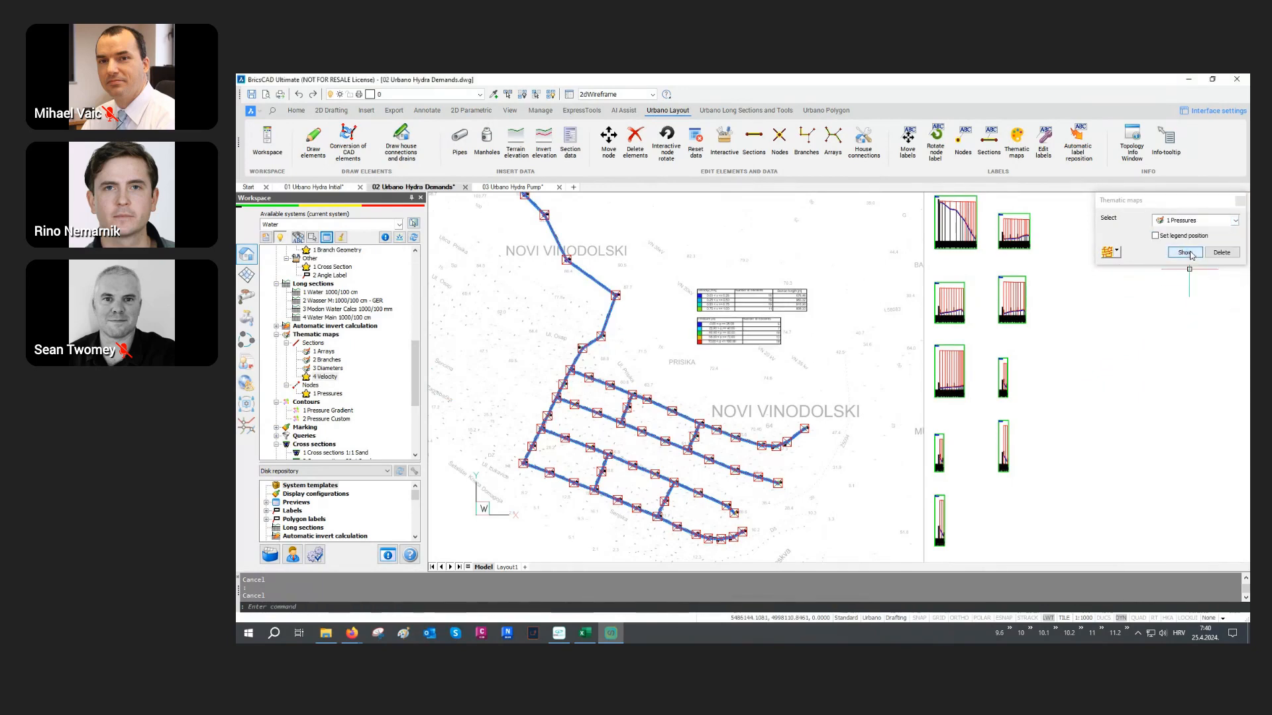
left_click(1240, 200)
left_click(863, 365)
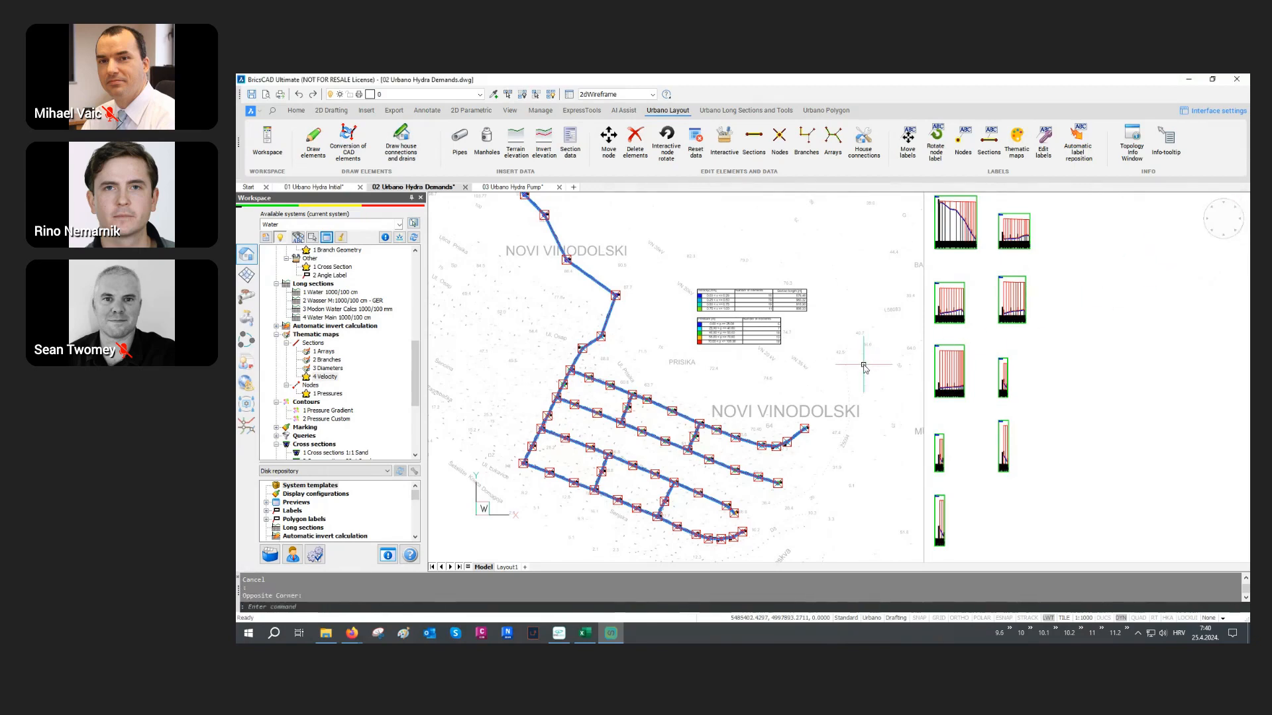
type("re")
key("Return")
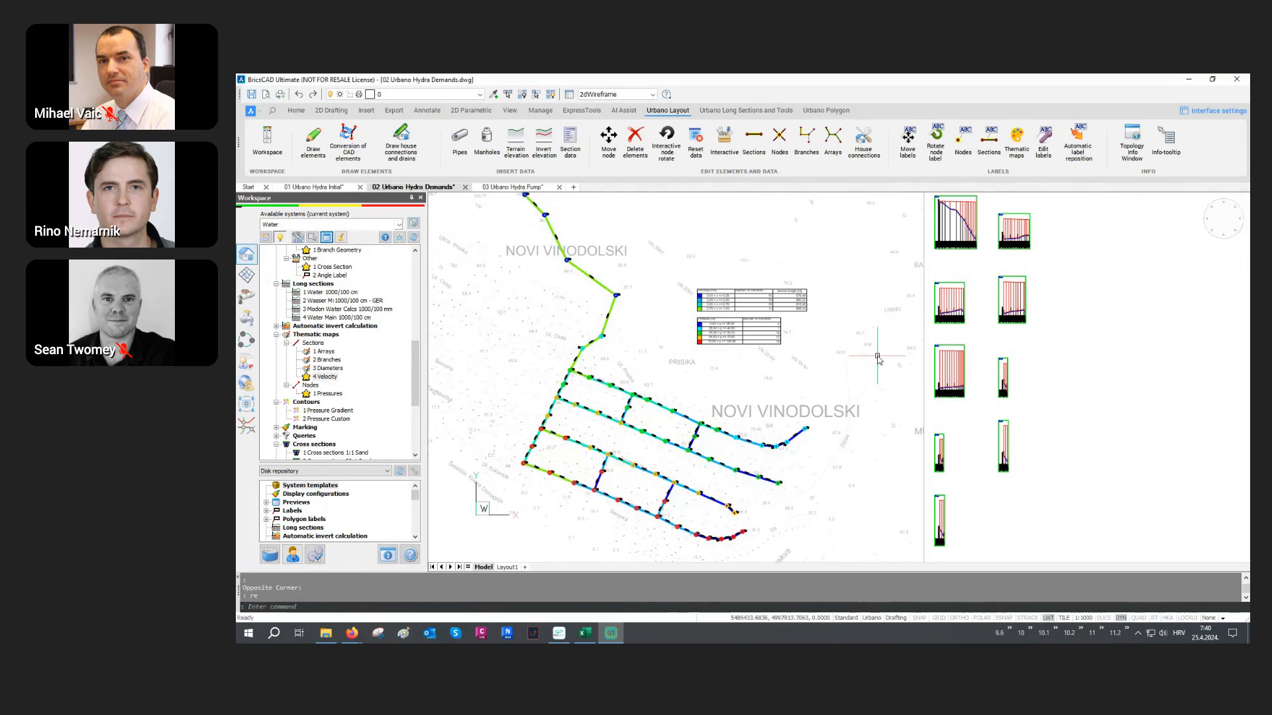
Draw the pressure contours over the network using the "2 Pressure Custom" configuration with its custom colour ranges.
left_click(324, 419)
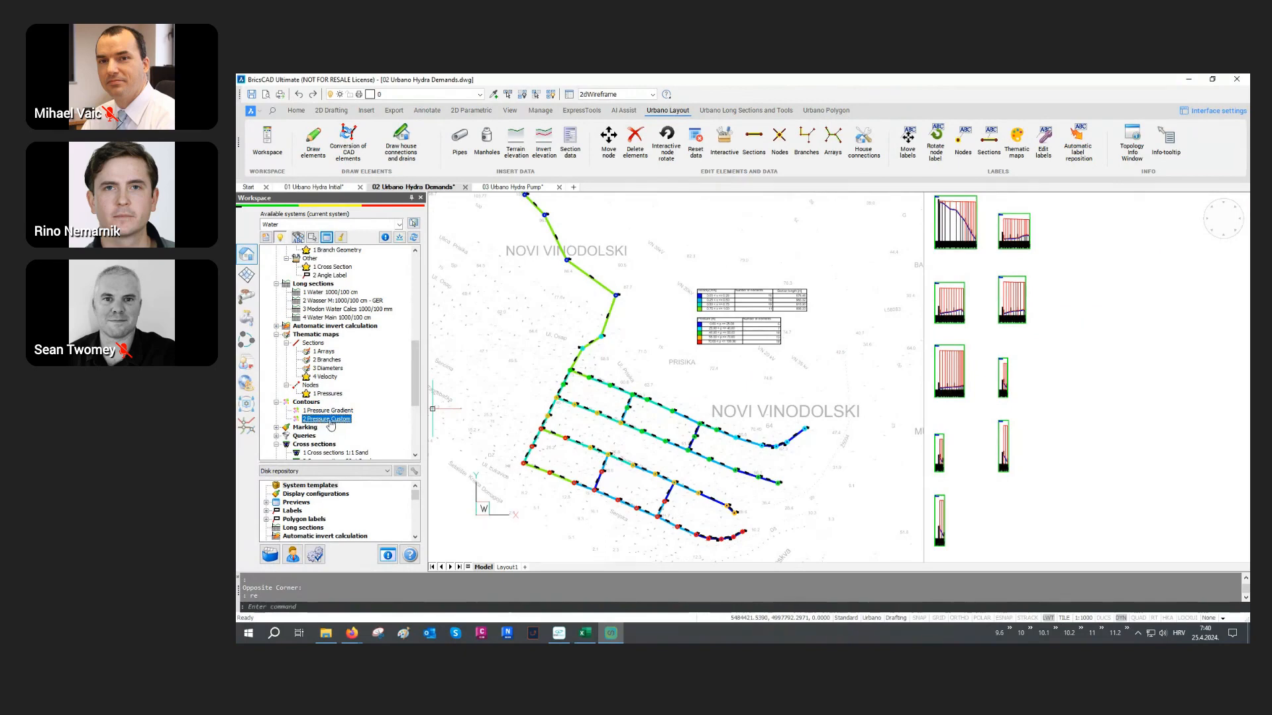
double_click(330, 422)
left_click_drag(749, 177, 523, 160)
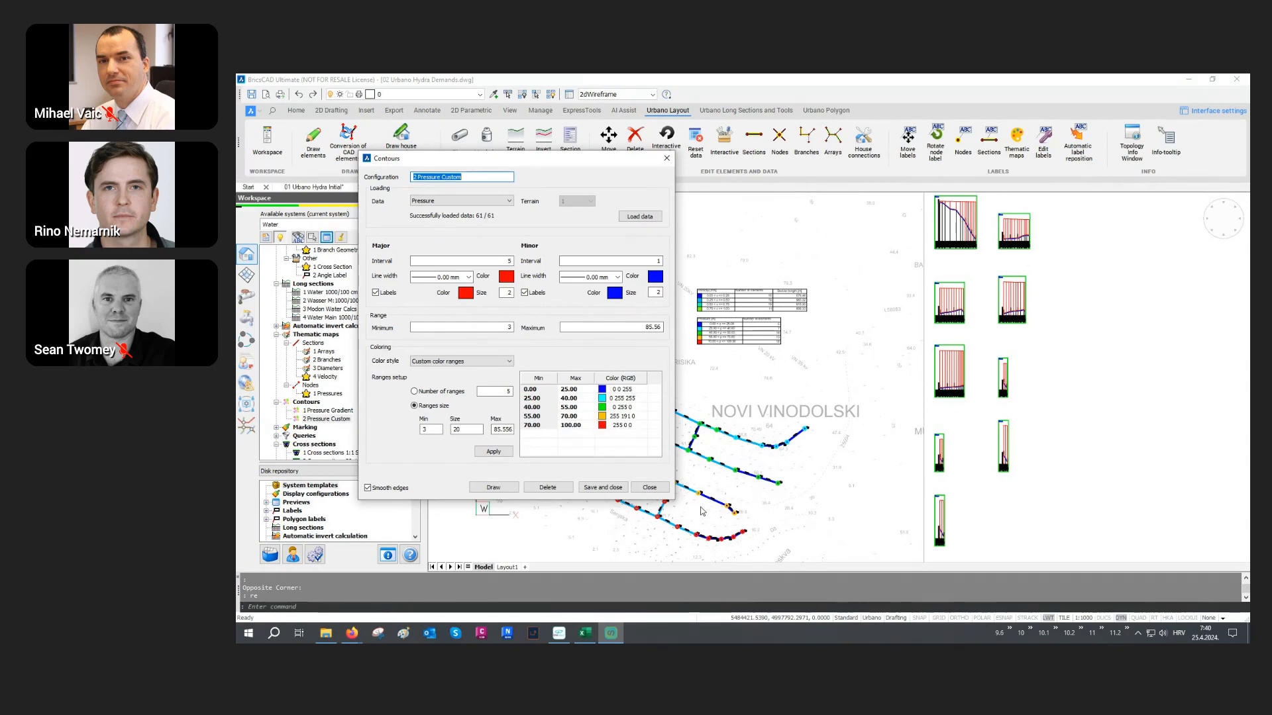
left_click(495, 487)
left_click(658, 485)
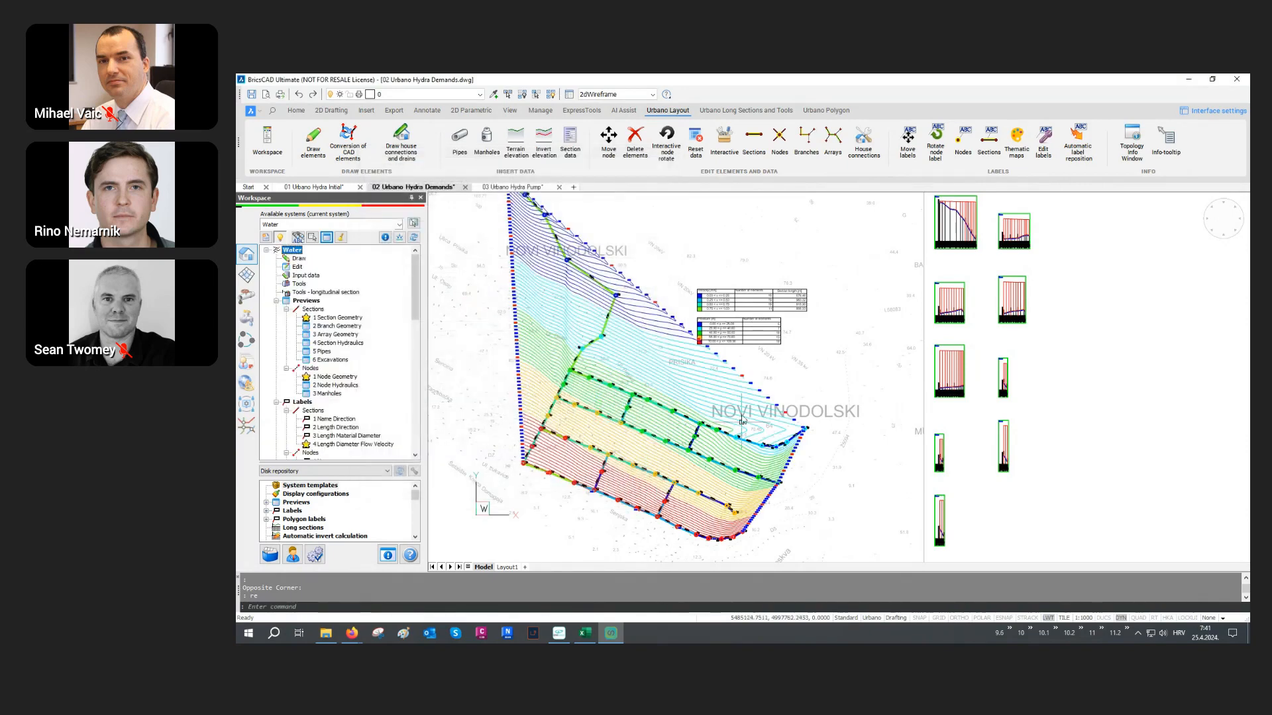
Inspect the pressure contours above the network in a 3D view and return to the plan view of the current UCS.
middle_click_drag(643, 505, 668, 489)
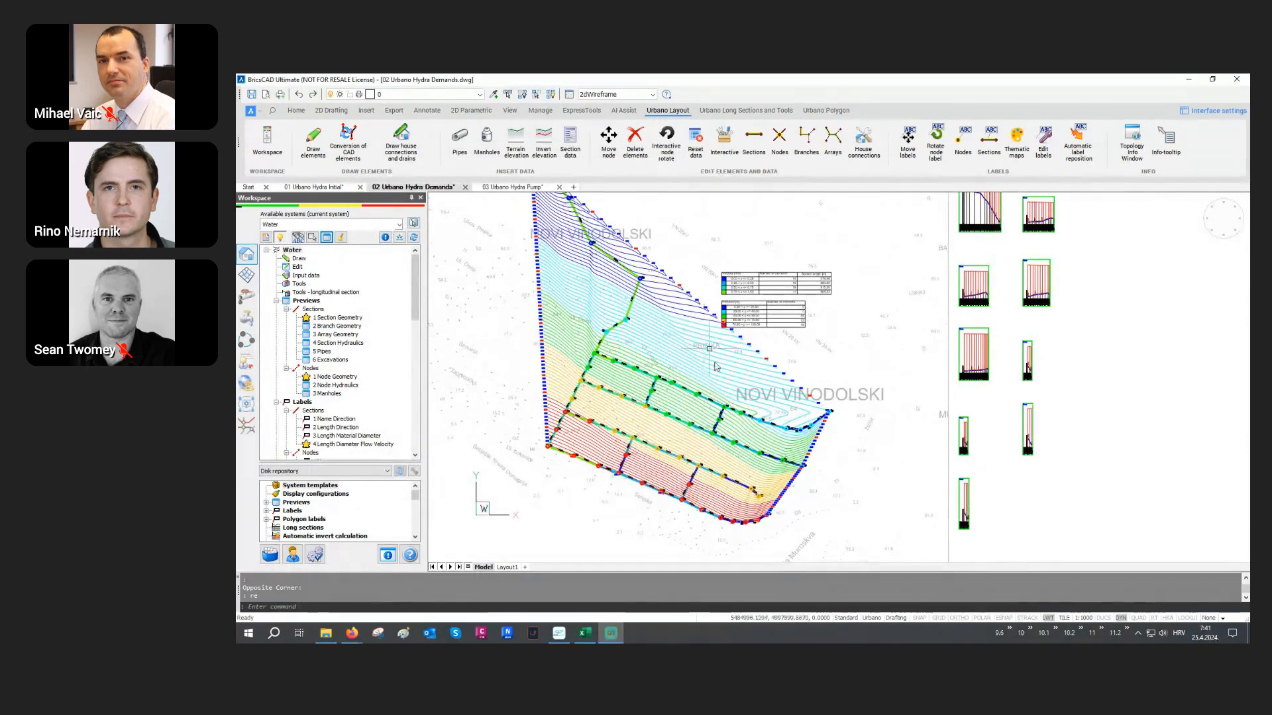
mouse_move(759, 504)
middle_mouse_down("shift")
mouse_move(647, 429)
mouse_move(623, 428)
middle_mouse_up("shift")
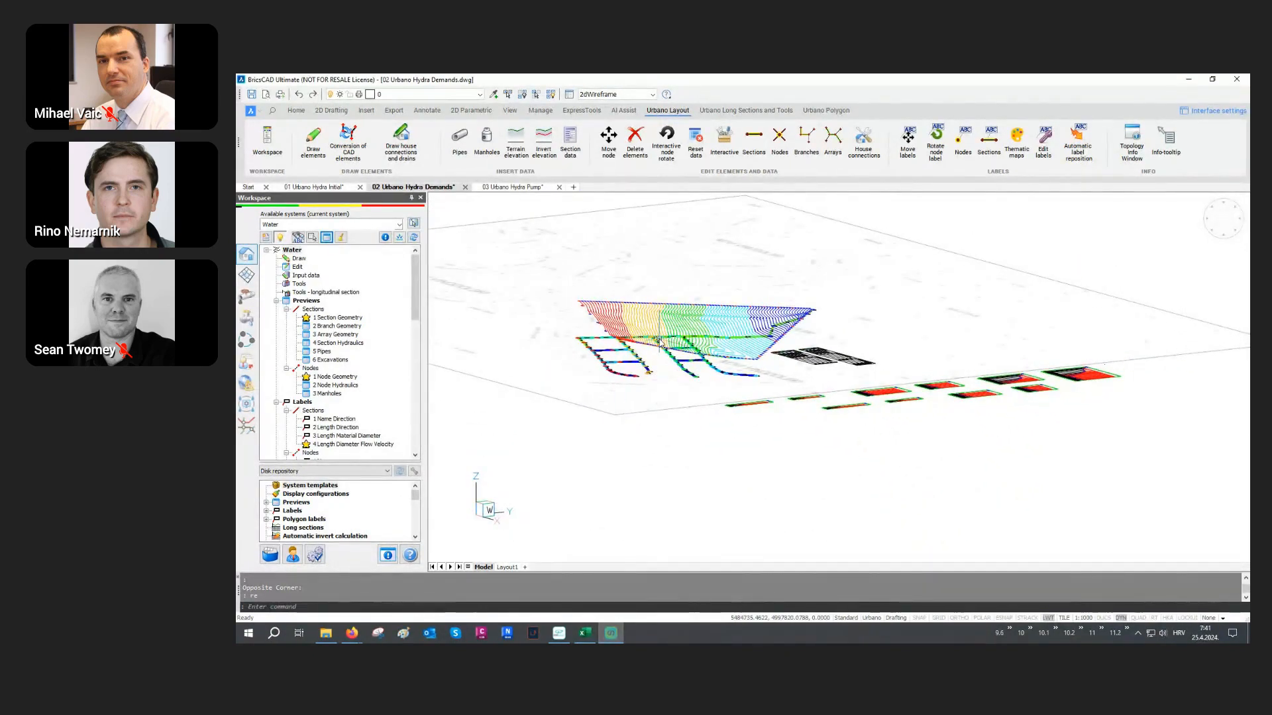
scroll(661, 342, "up", 2)
scroll(679, 353, "up", 3)
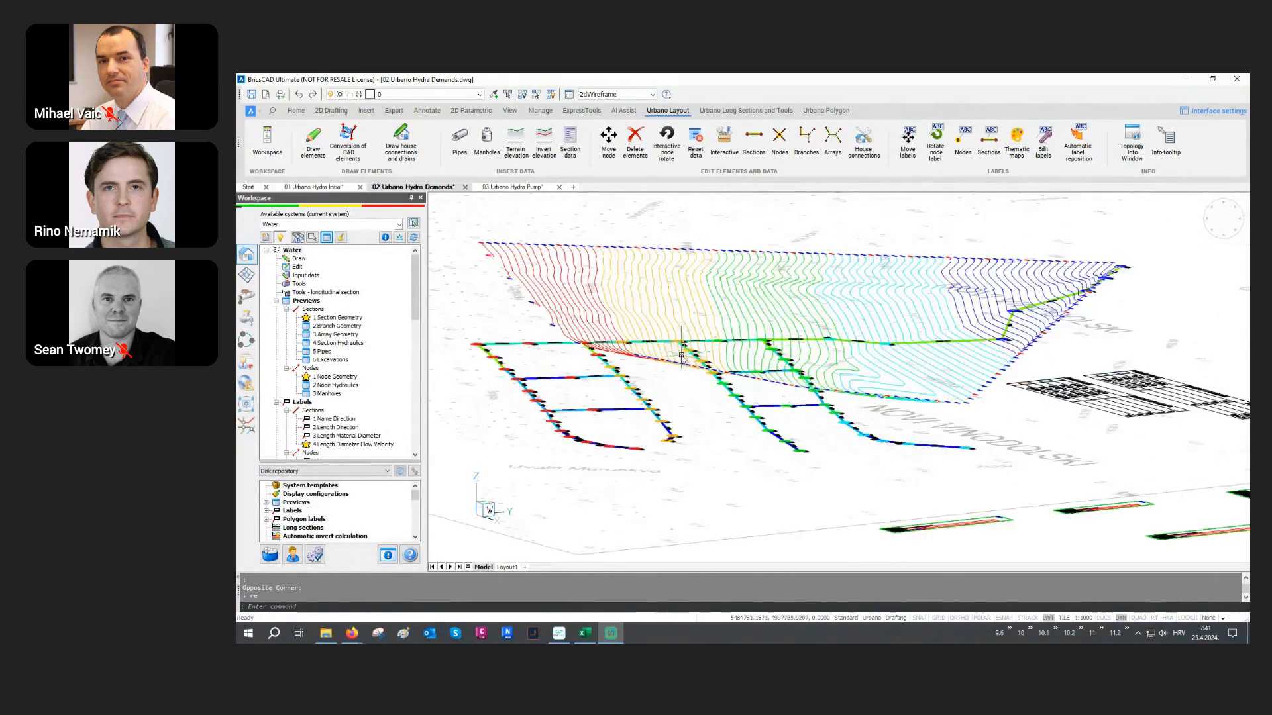
middle_click_drag(683, 381, 594, 378, "shift")
scroll(612, 423, "down", 2)
left_click(744, 285)
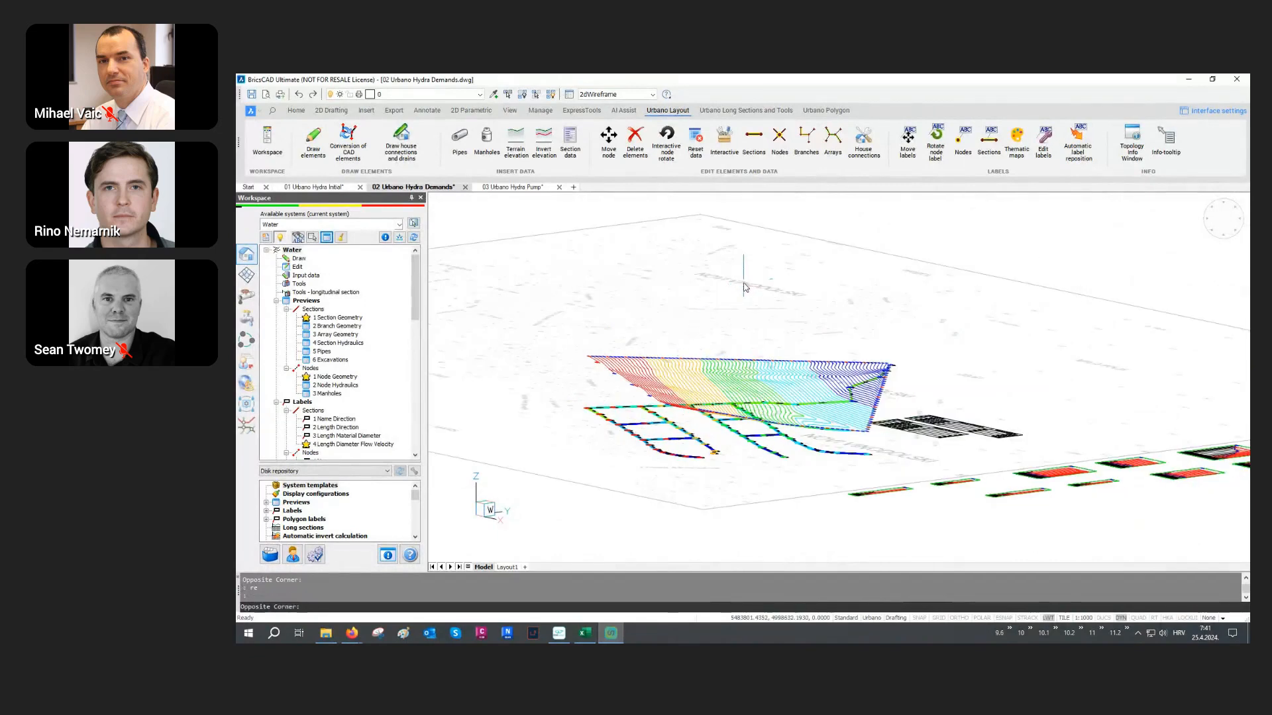
left_click(715, 314)
type("plan")
key("Return")
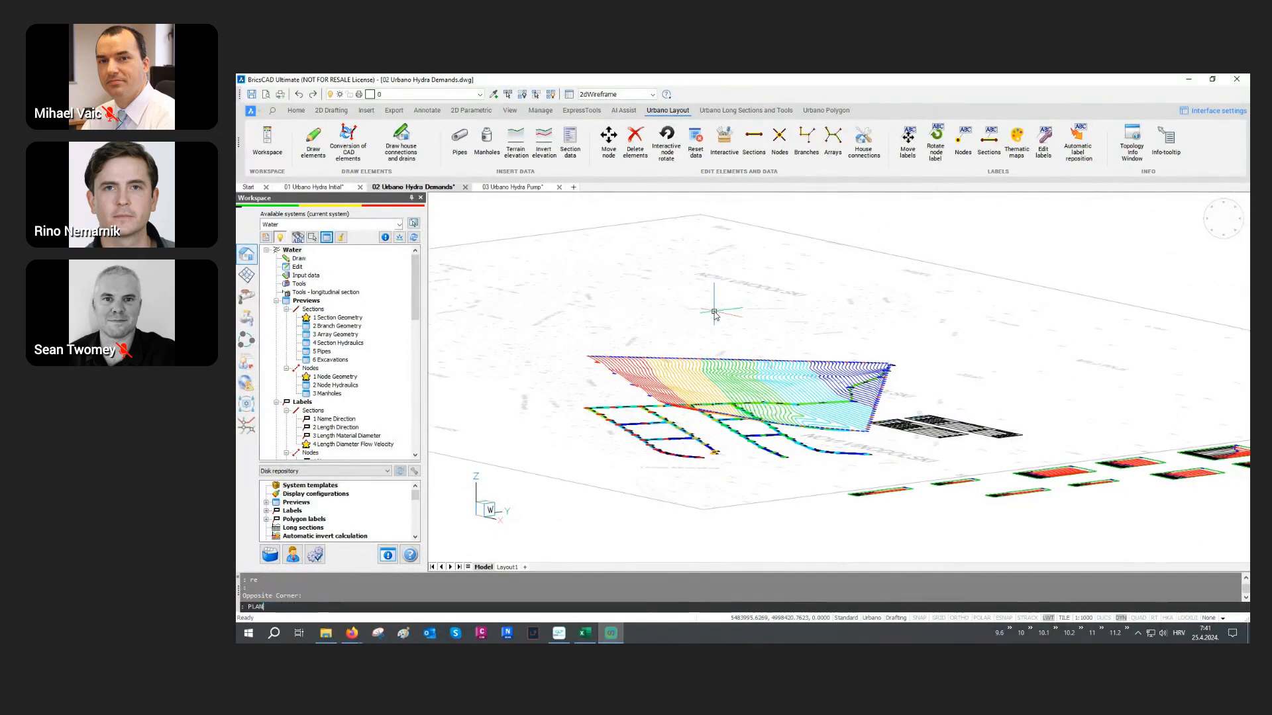
key("Return")
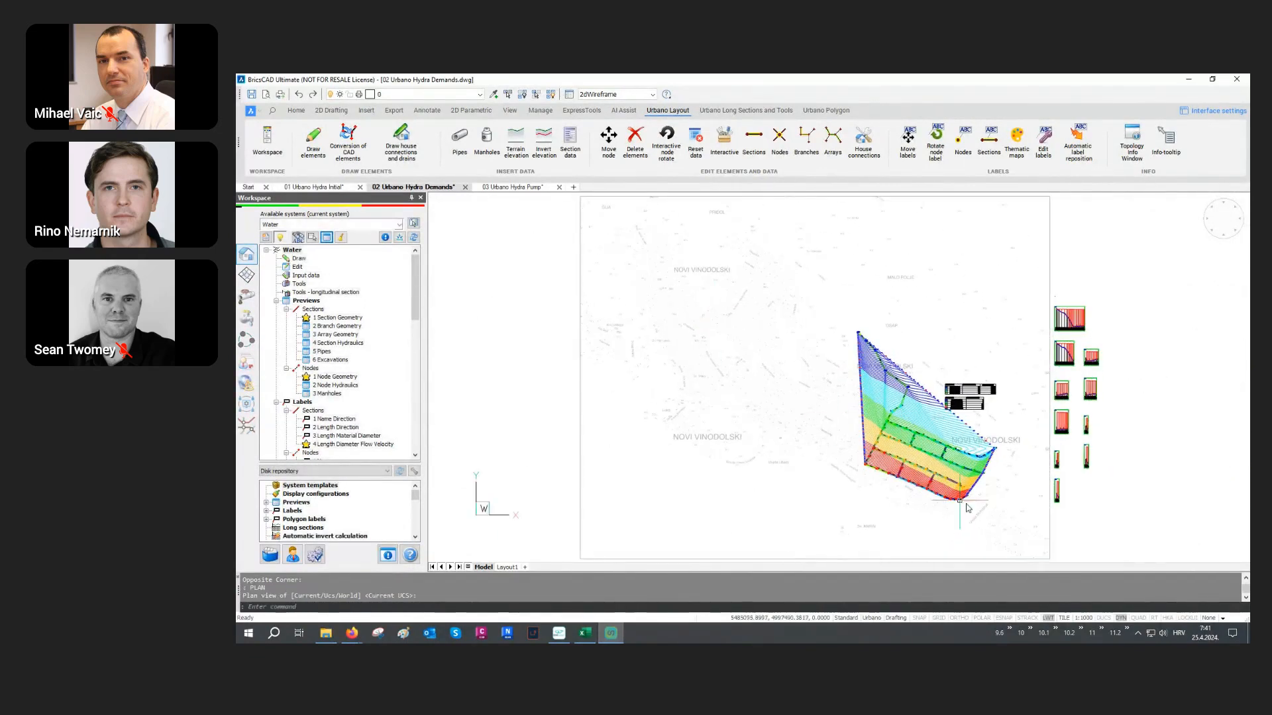
Examine the velocity and pressure legends, the red high-pressure zone in the south of the network, and the labels around node A1.11.
scroll(986, 392, "up", 4)
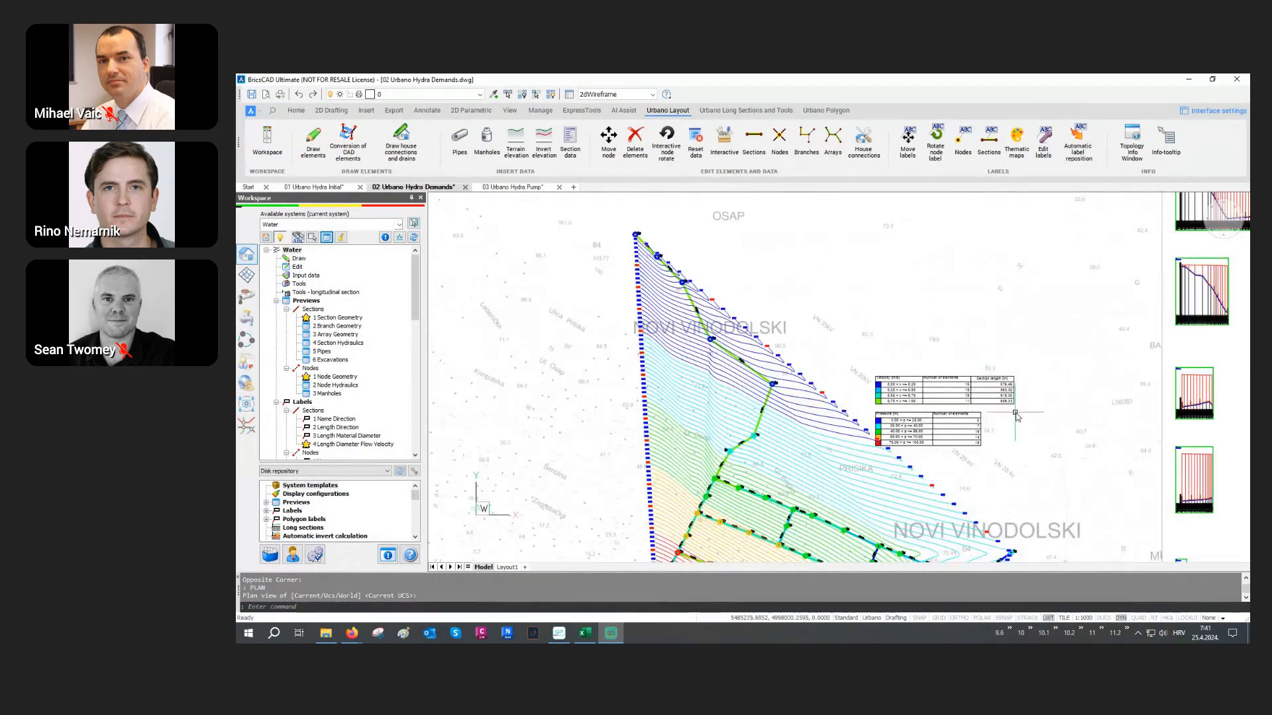
scroll(1017, 416, "up", 4)
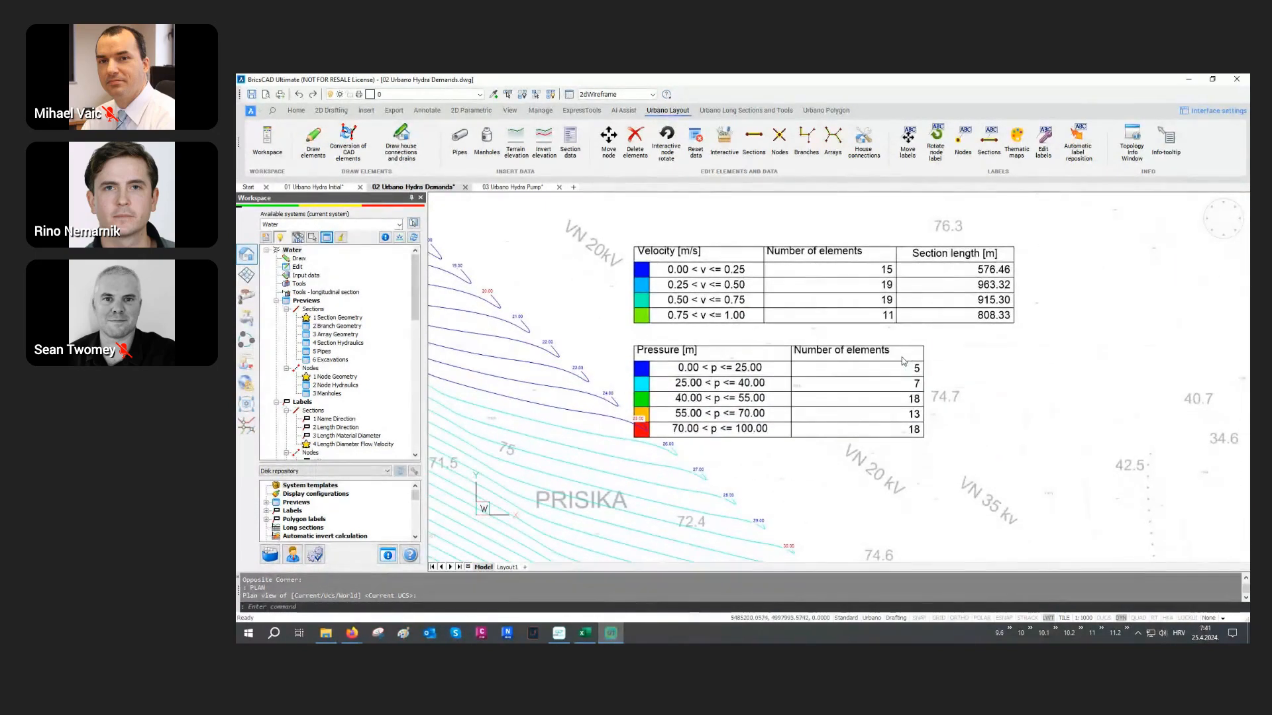
scroll(904, 361, "down", 4)
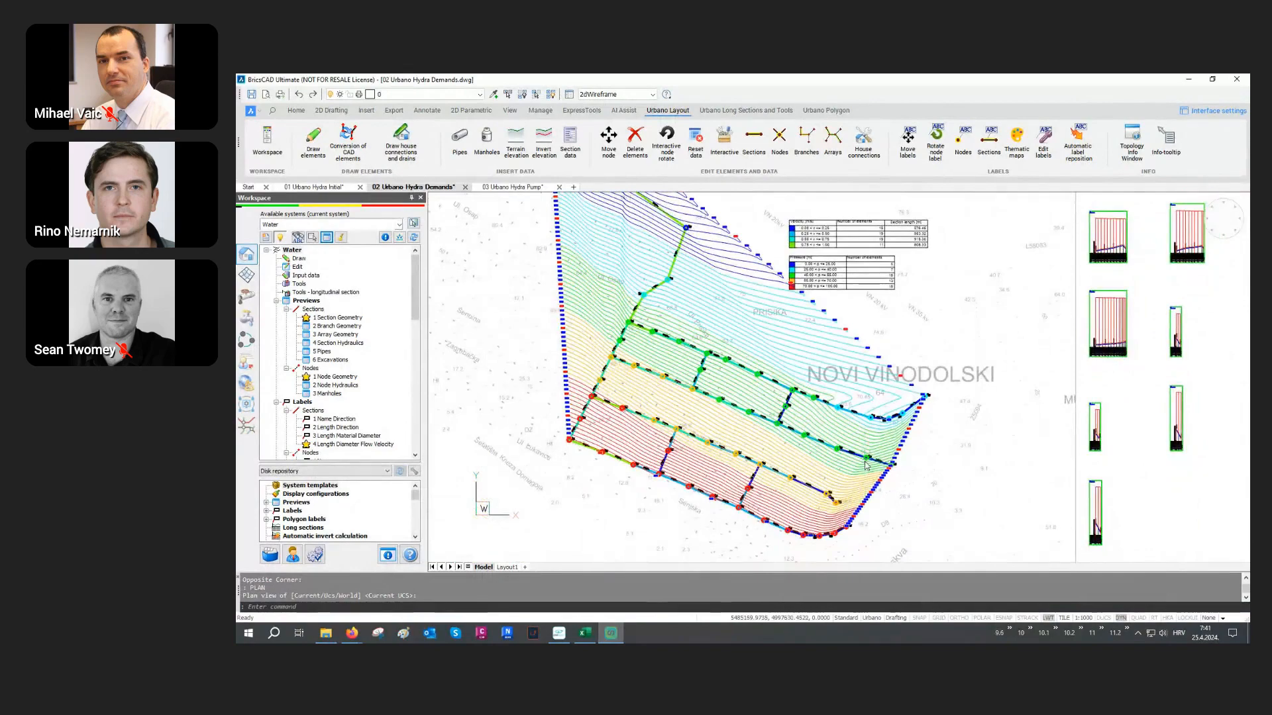
scroll(864, 462, "up", 1)
middle_click_drag(842, 460, 874, 420)
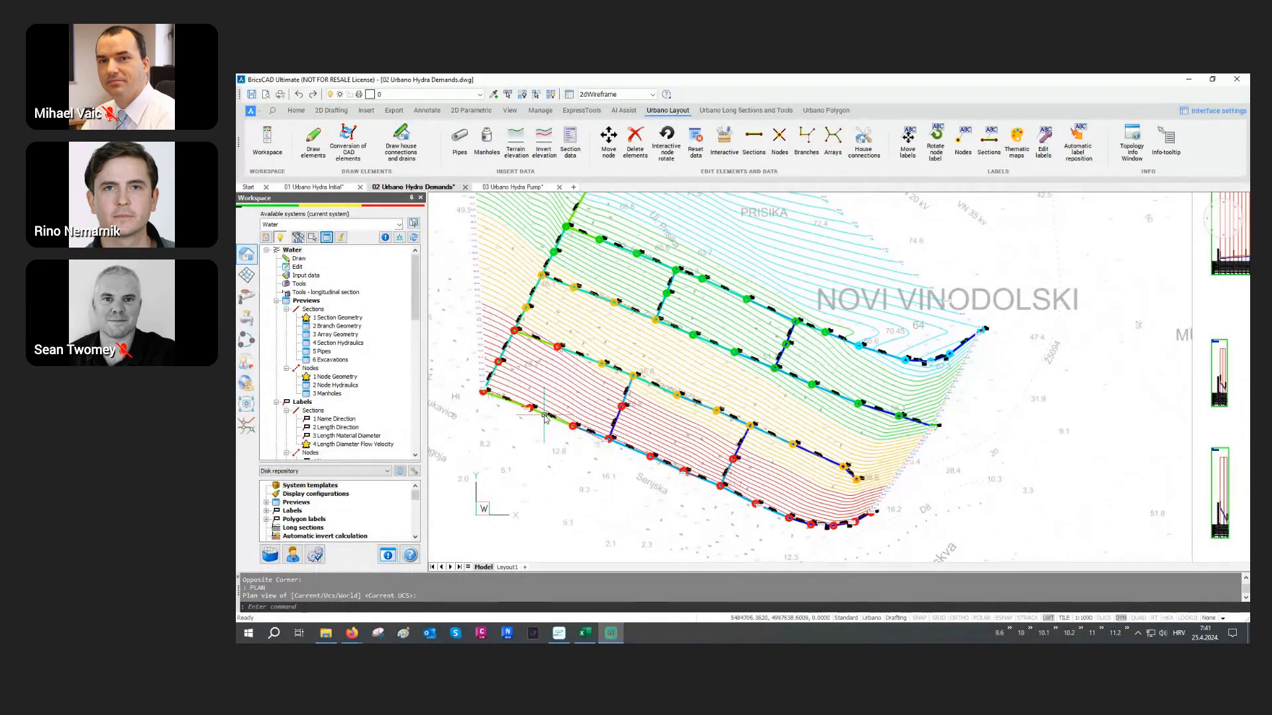
middle_click_drag(525, 413, 643, 437)
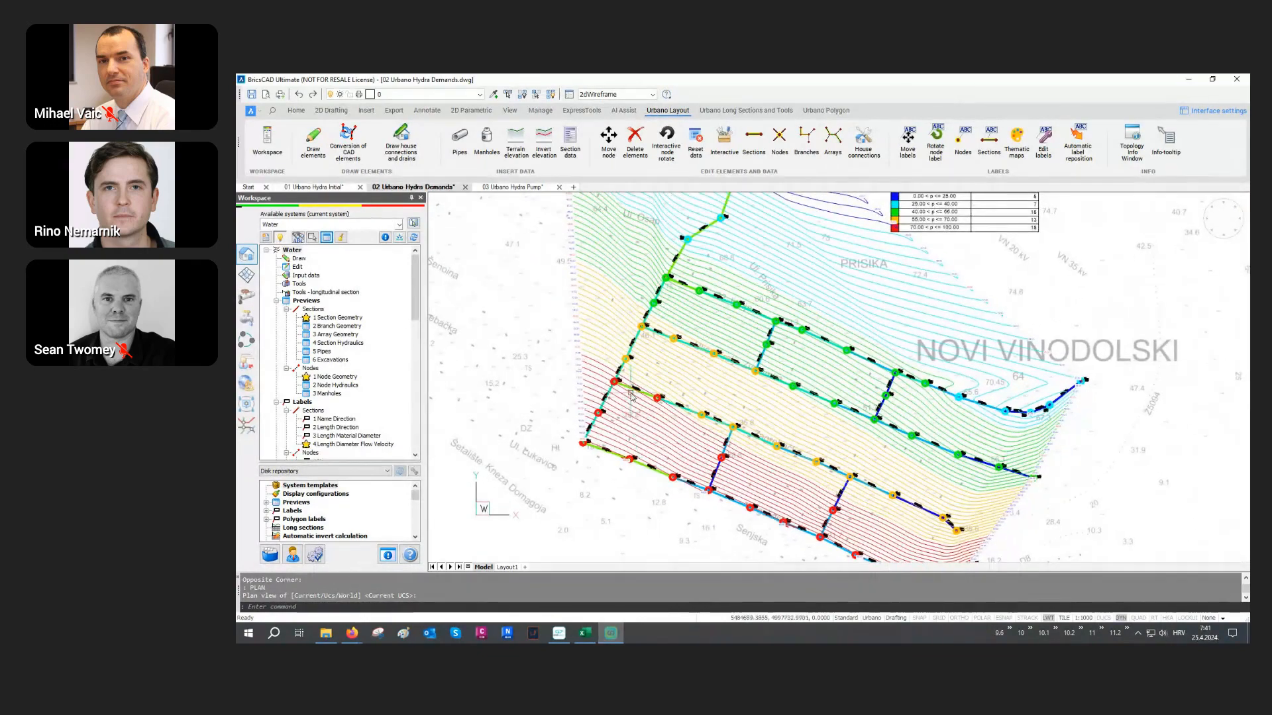
scroll(623, 363, "up", 6)
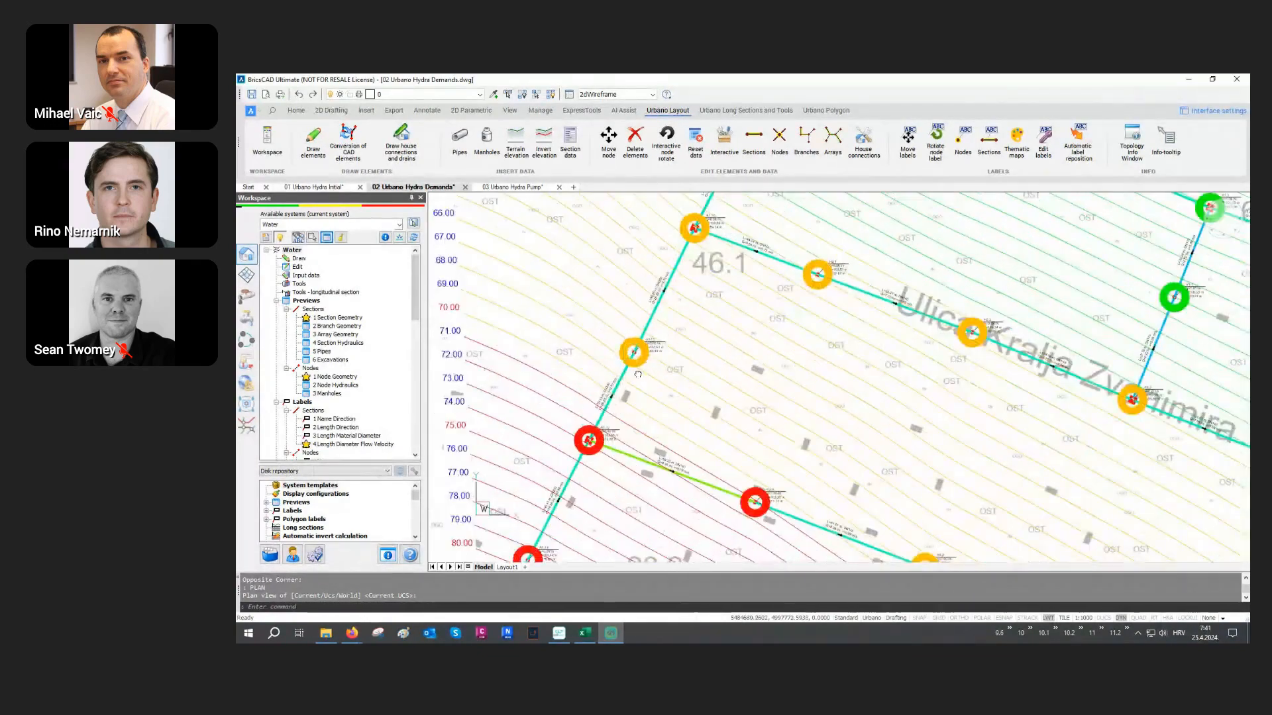
middle_click_drag(622, 363, 769, 402)
scroll(784, 404, "up", 2)
scroll(784, 404, "up", 1)
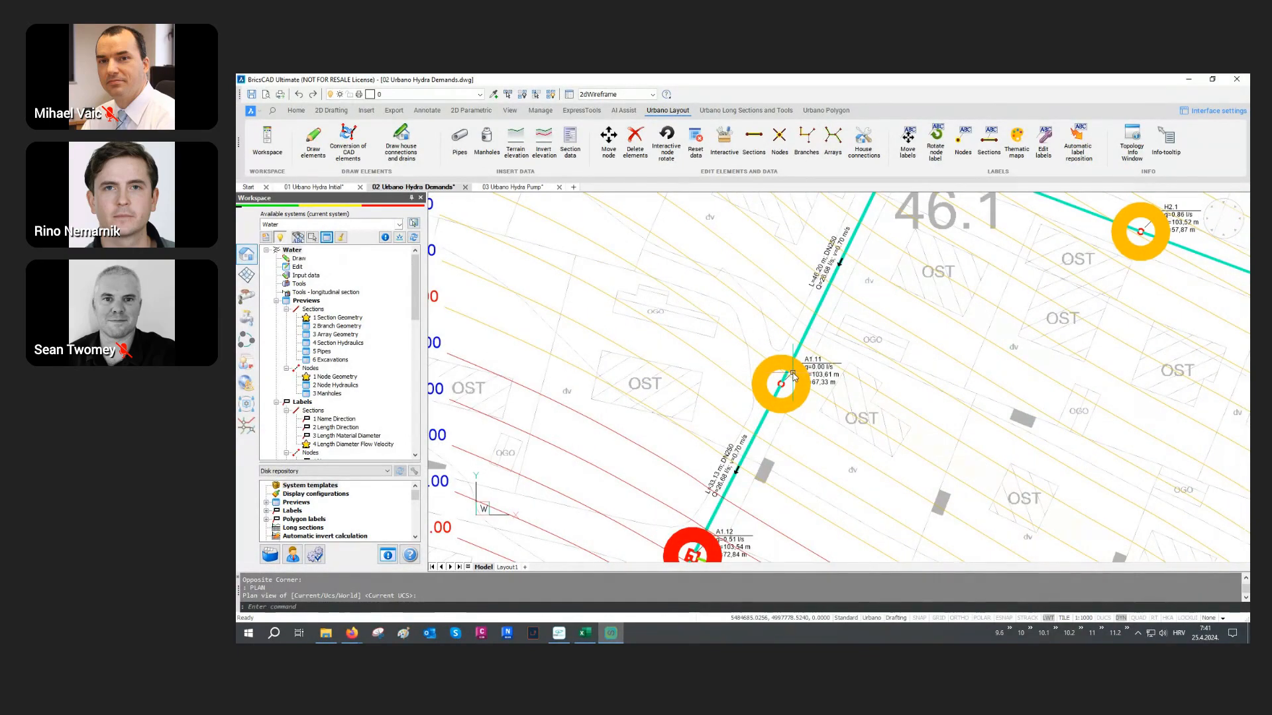
Delete all thematic maps and all pressure contours from the network drawing.
scroll(318, 333, "down", 5)
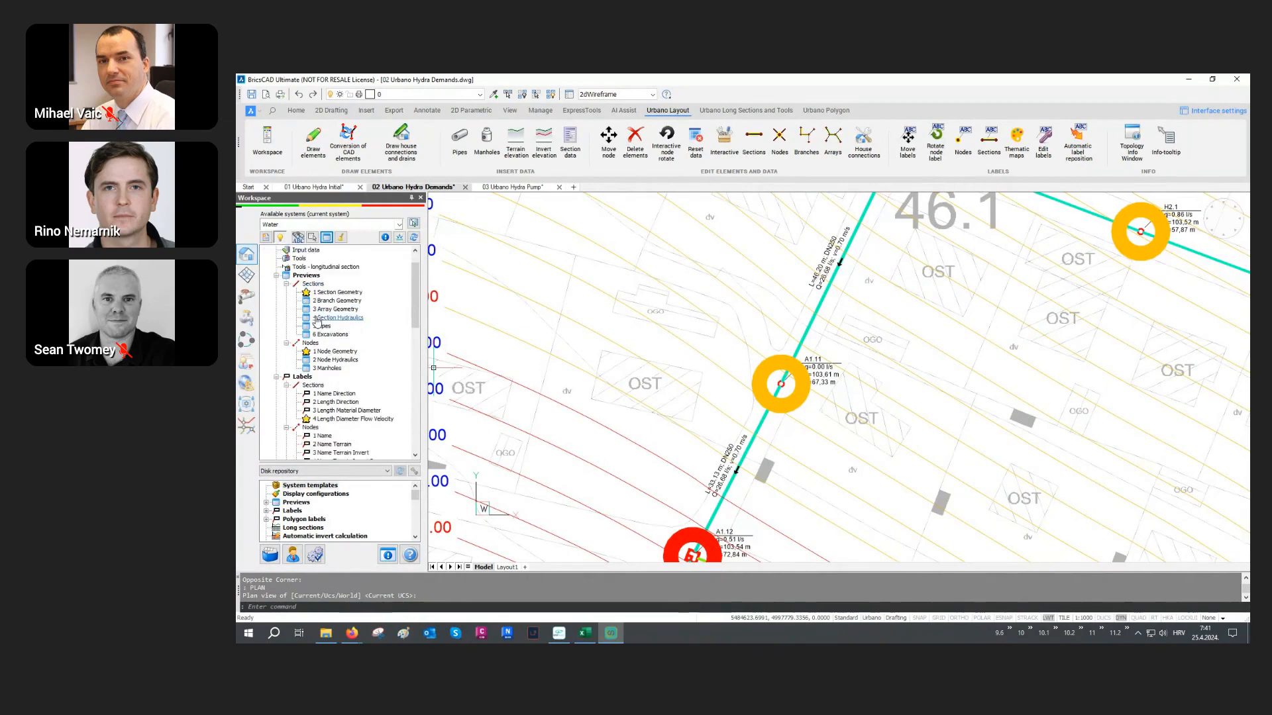
scroll(318, 333, "down", 3)
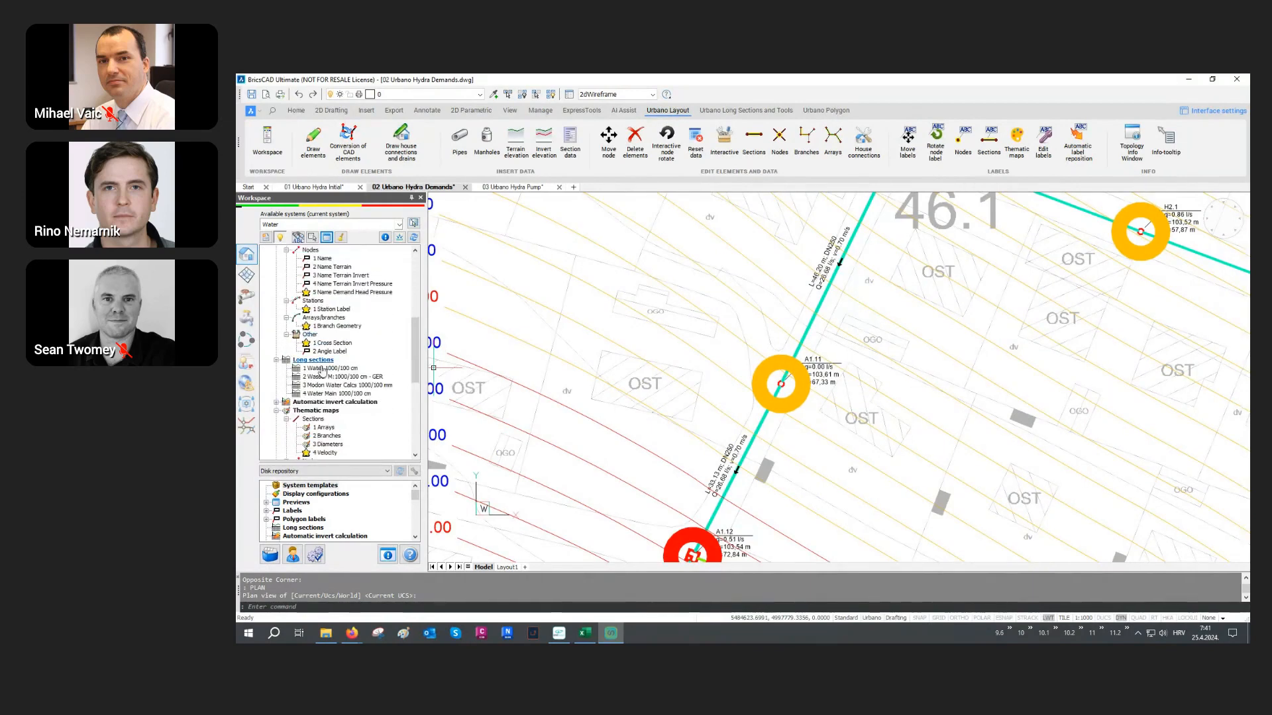
right_click(321, 410)
left_click(335, 417)
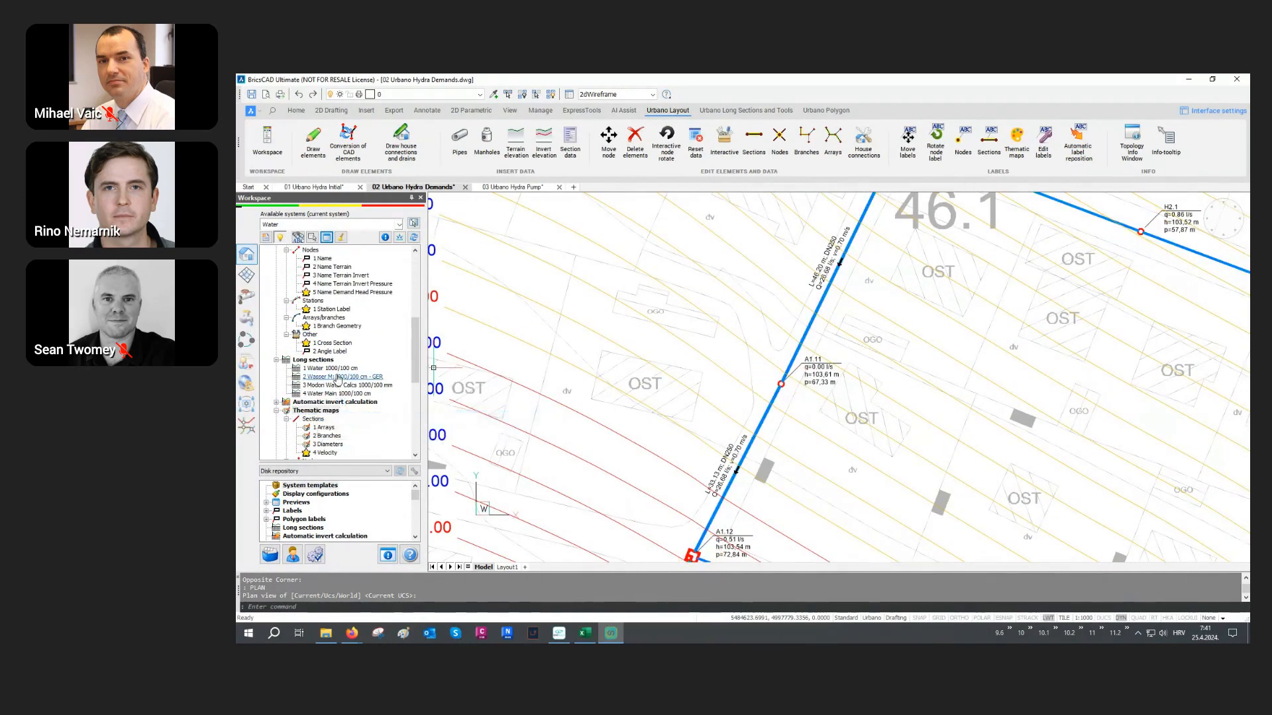
scroll(319, 390, "down", 4)
right_click(306, 377)
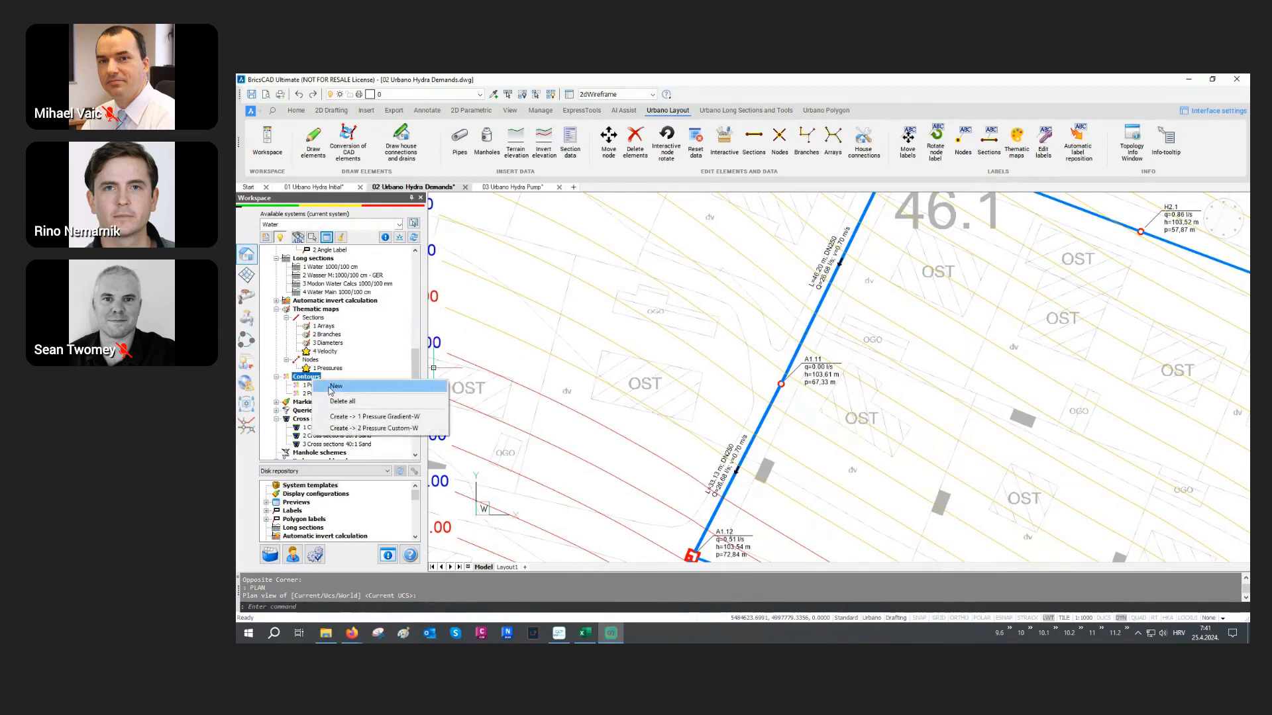
left_click(331, 392)
middle_click_drag(732, 400, 904, 395)
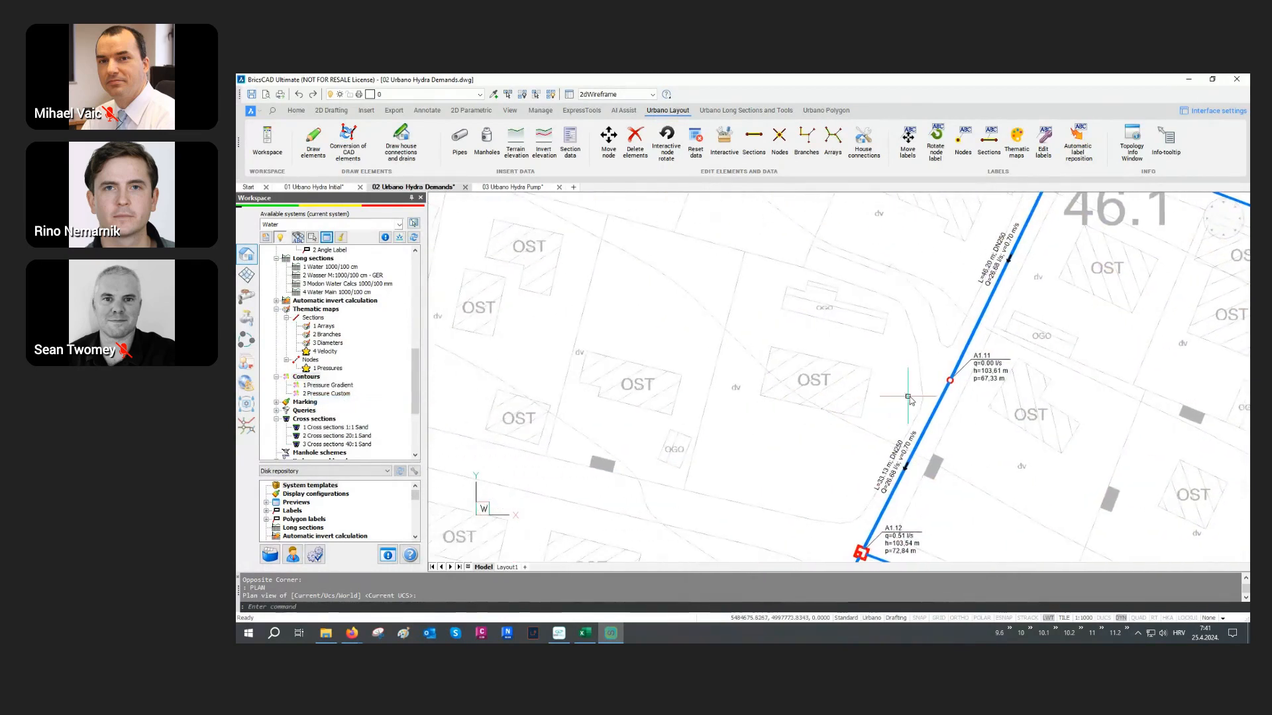
Equip only node A1.11 with a pressure reducing valve (PRV) with a reduced pressure of 35 m, using Hydraulic node equipment.
scroll(941, 388, "up", 3)
scroll(945, 390, "up", 2)
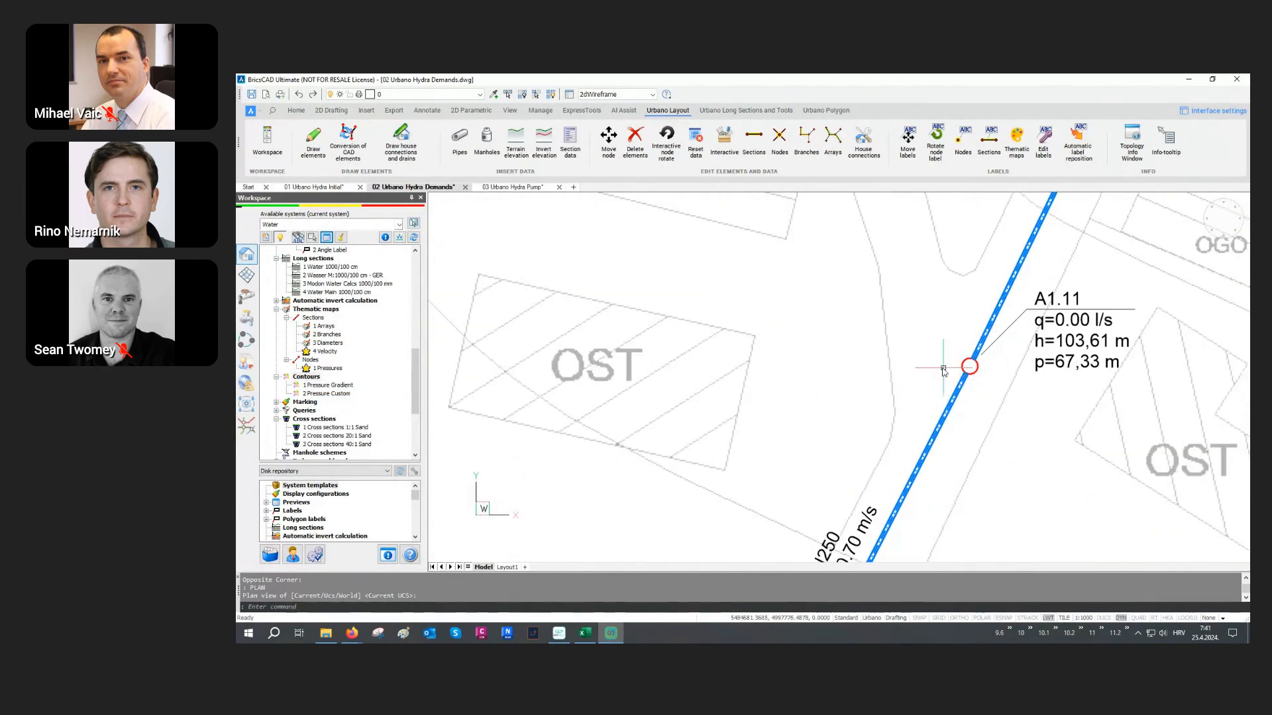
left_click(246, 319)
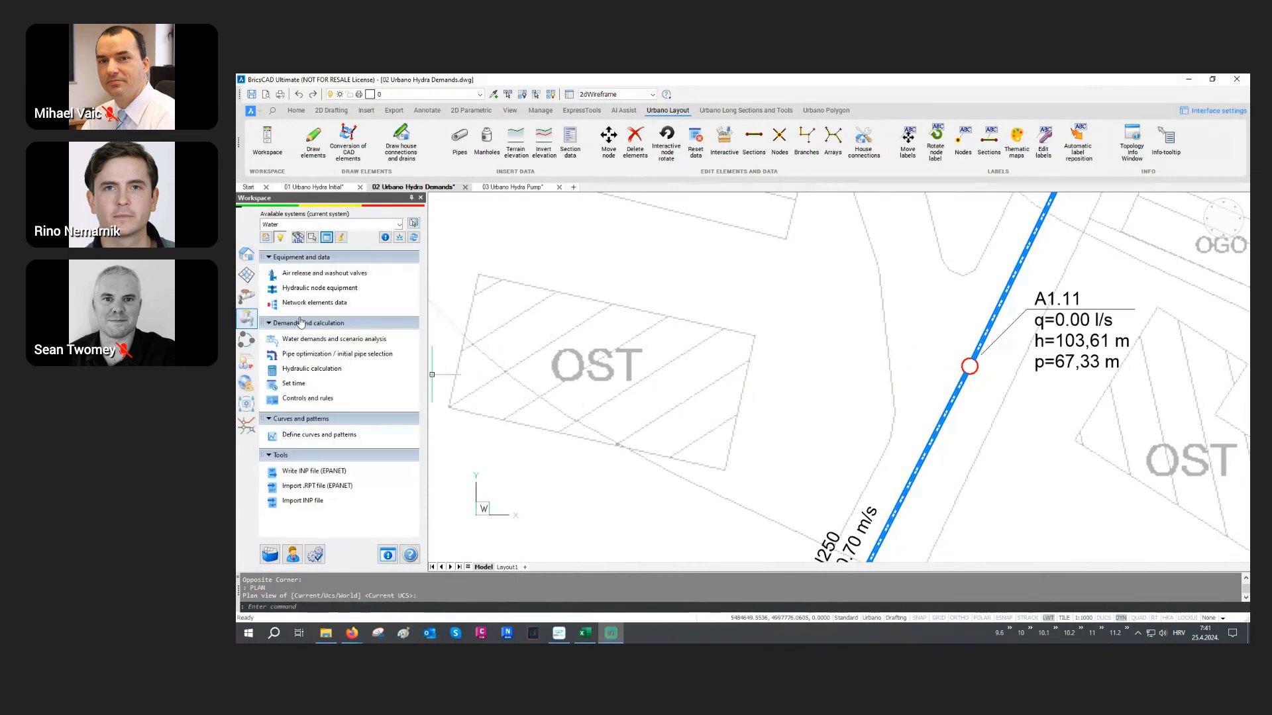
left_click(317, 287)
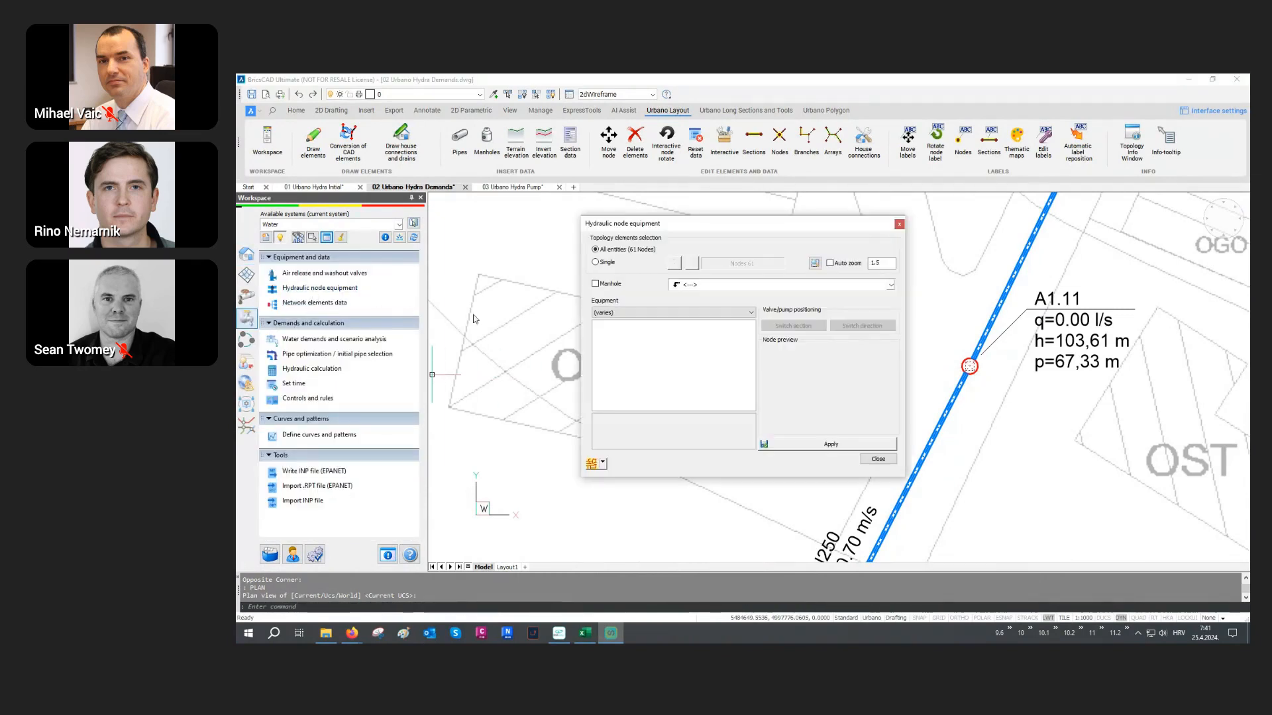
left_click(604, 463)
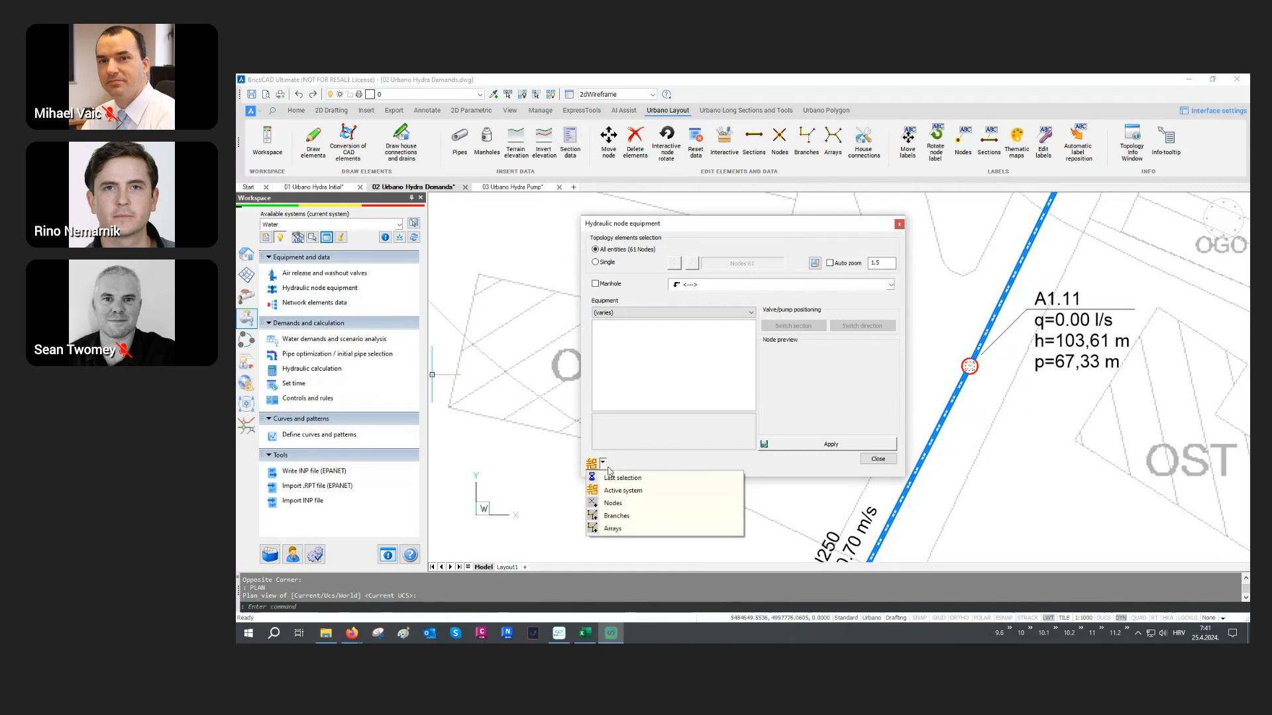
left_click(620, 503)
left_click(952, 374)
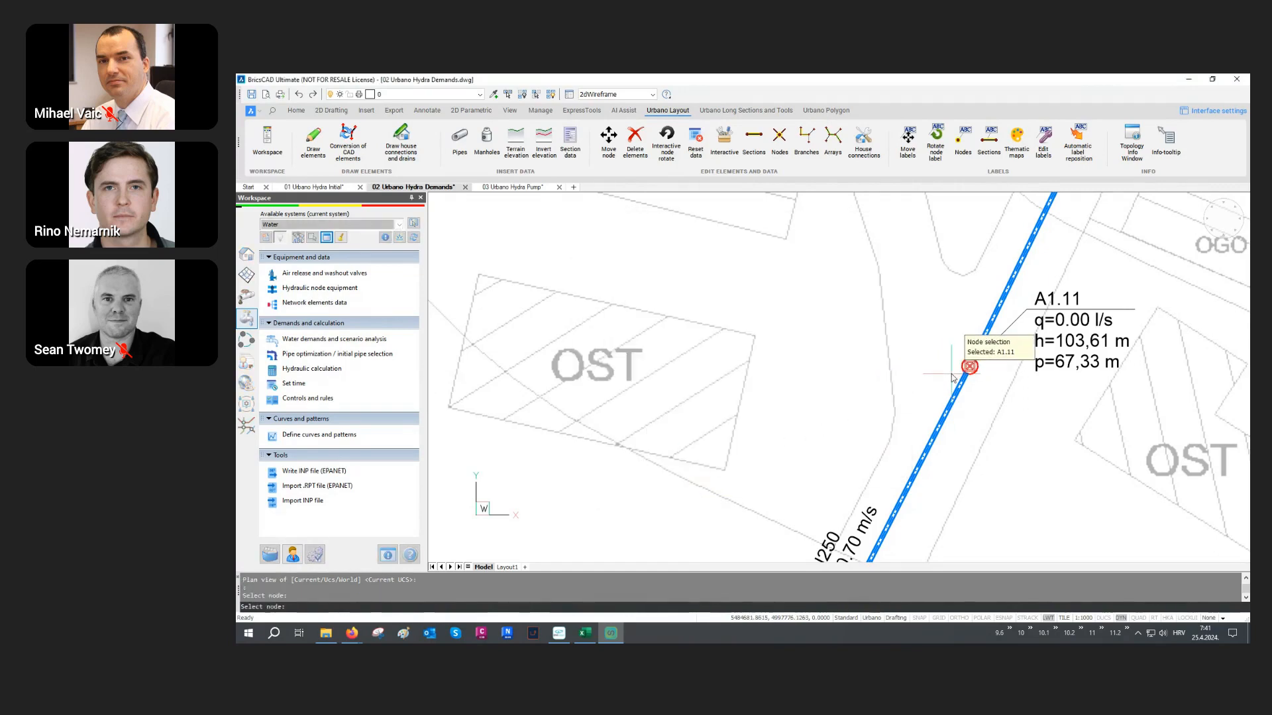
left_click(634, 313)
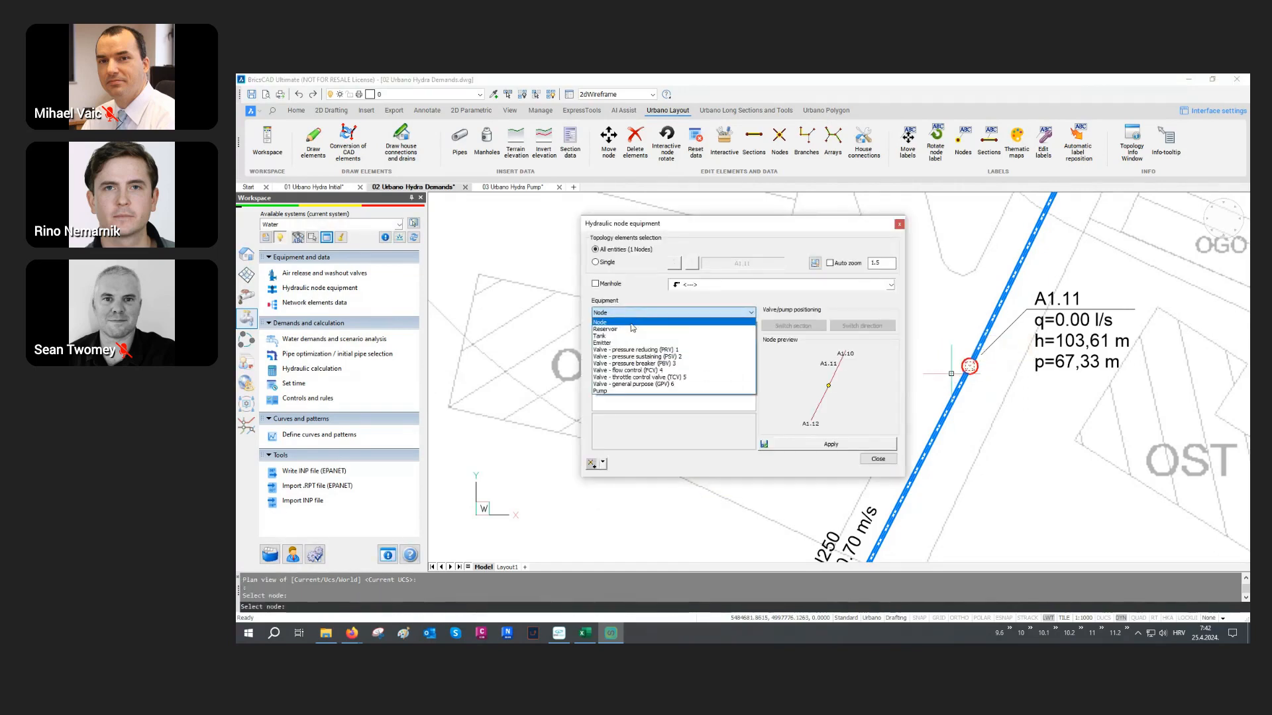
left_click(631, 352)
left_click(632, 345)
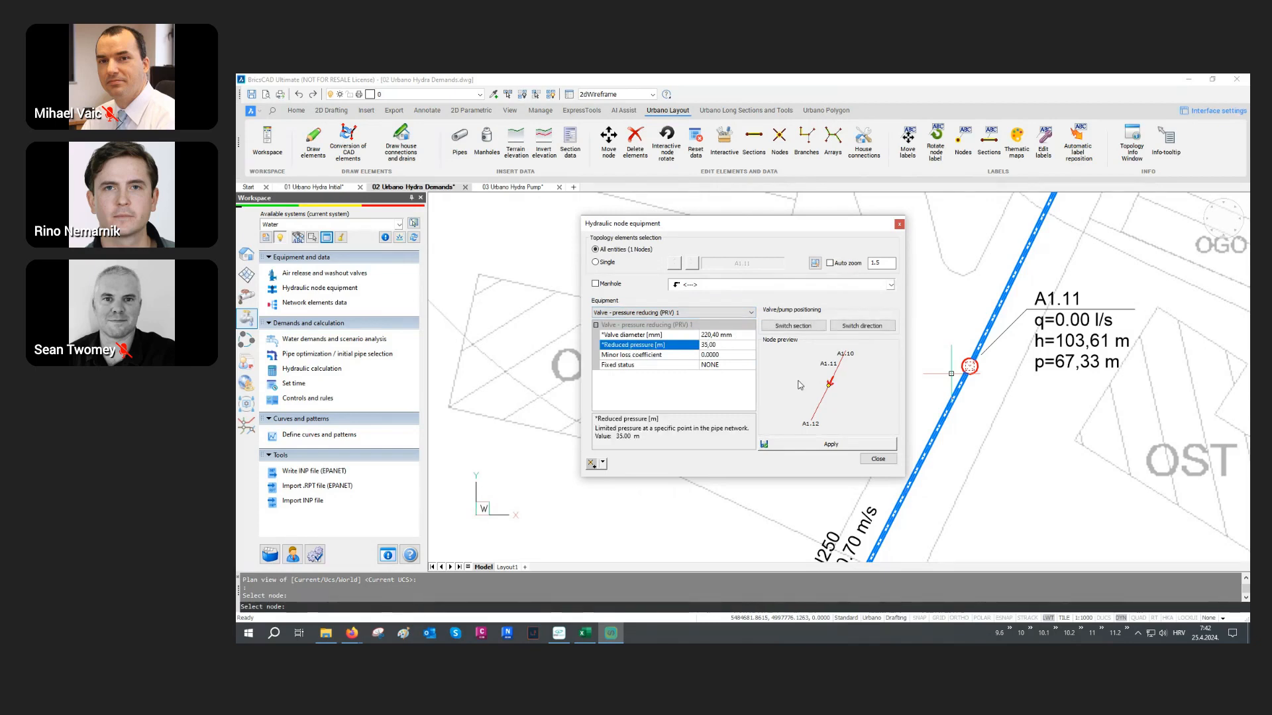
left_click(820, 442)
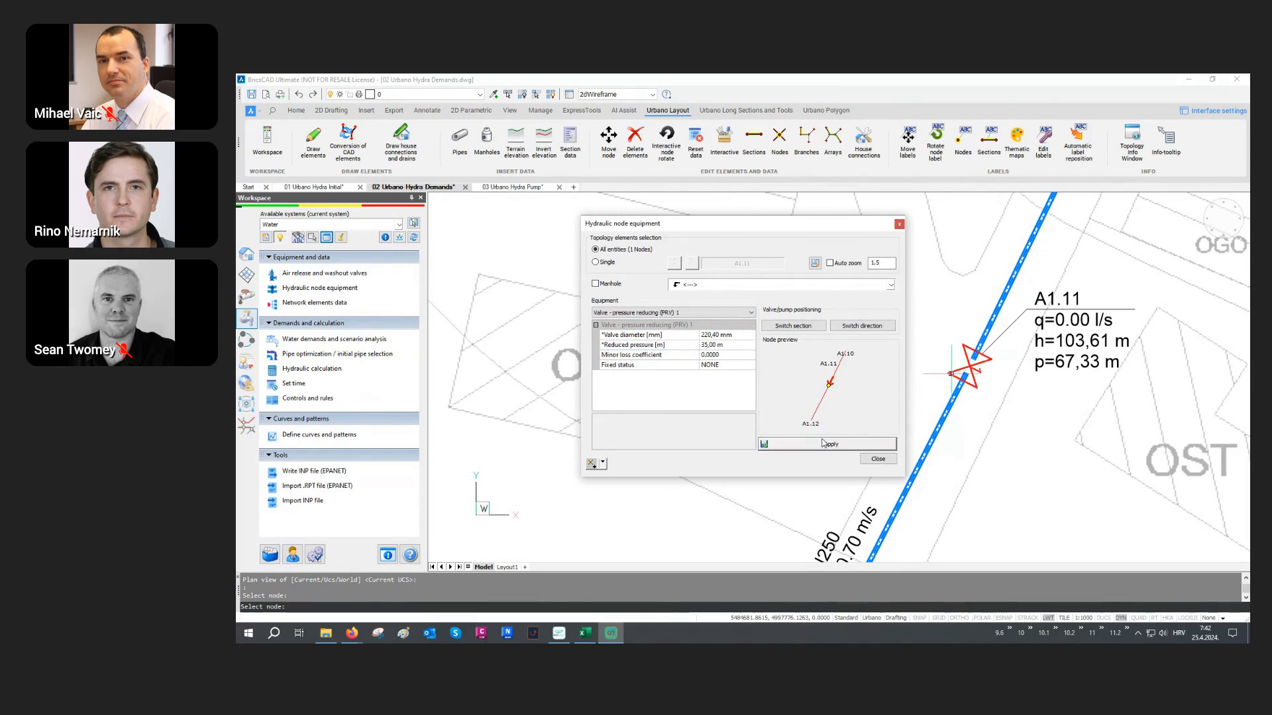
left_click(876, 460)
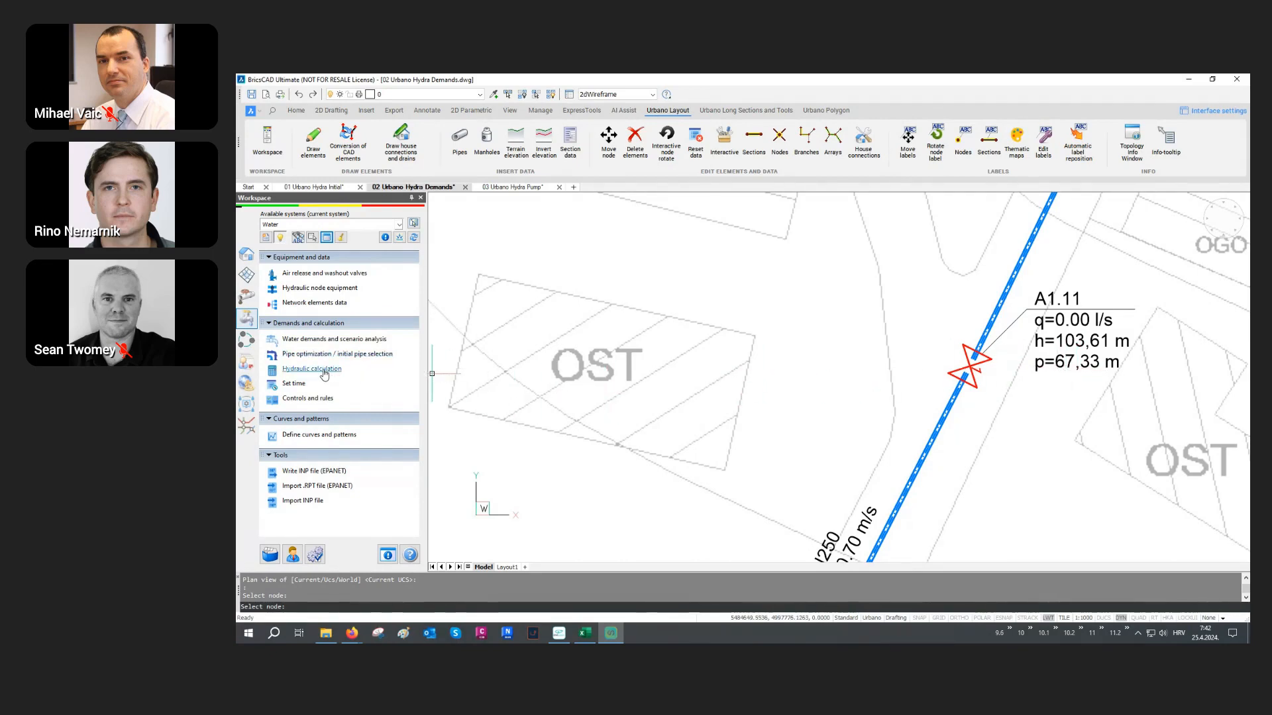
Run the hydraulic calculation again and save its results to the network.
left_click(324, 369)
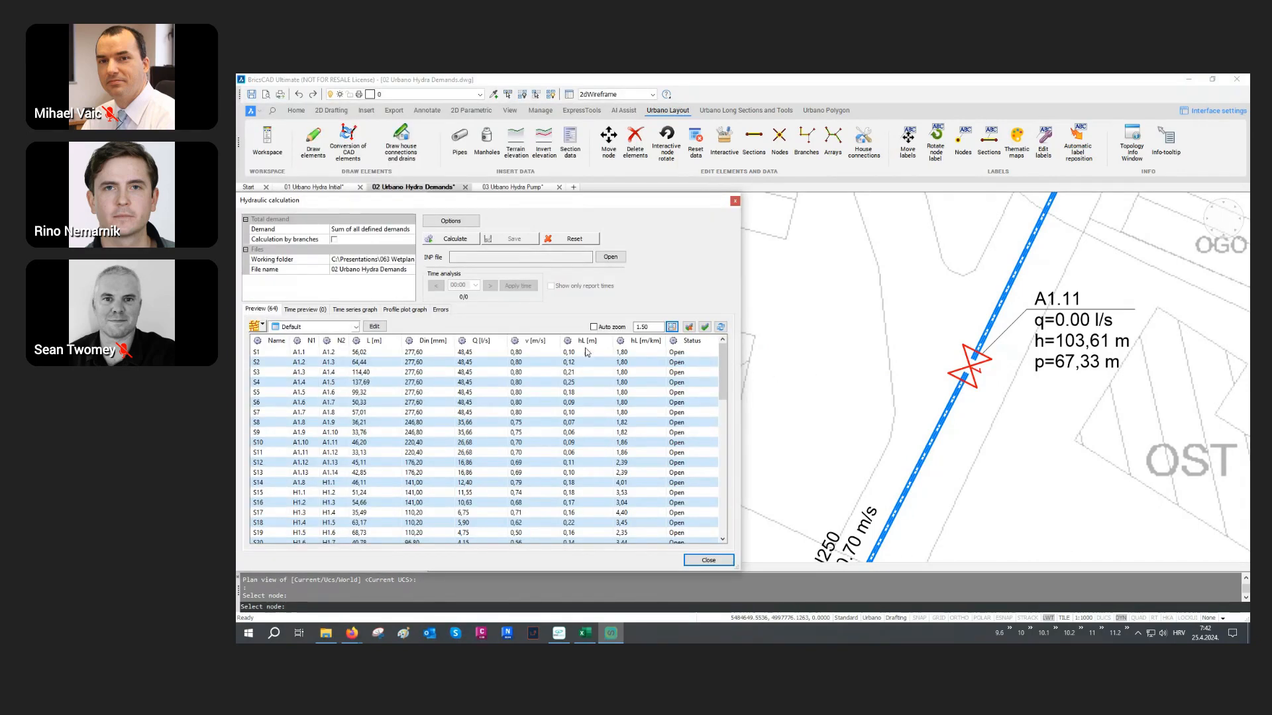
left_click(457, 239)
left_click(501, 240)
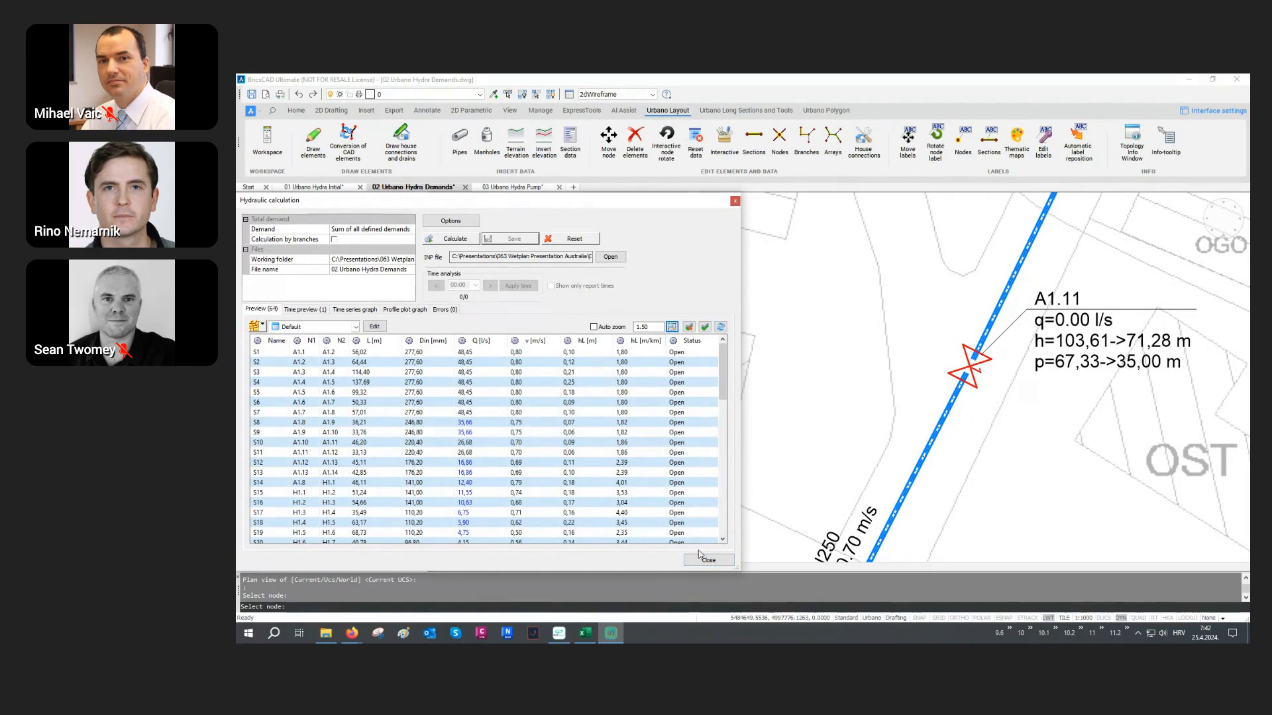
left_click(706, 560)
Examine the head and pressure label at valve node A1.11 and the hydraulic line in the first longitudinal section.
scroll(843, 408, "up", 2)
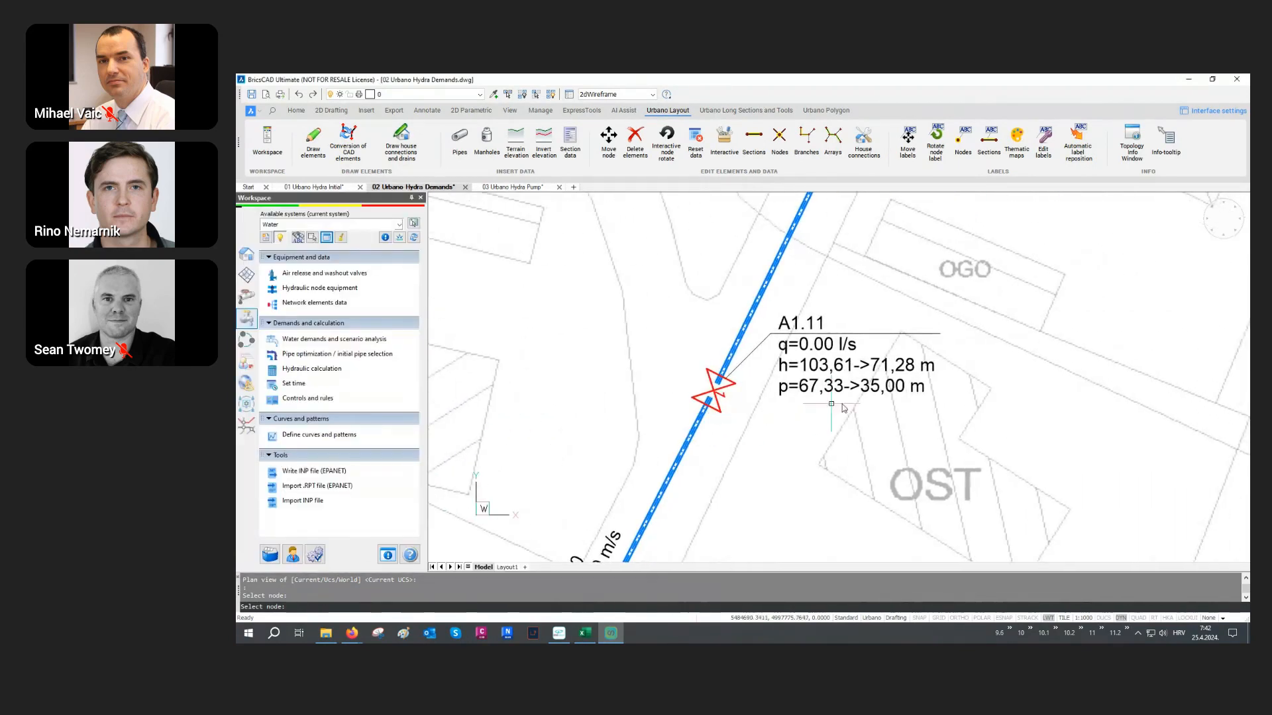
scroll(878, 397, "up", 1)
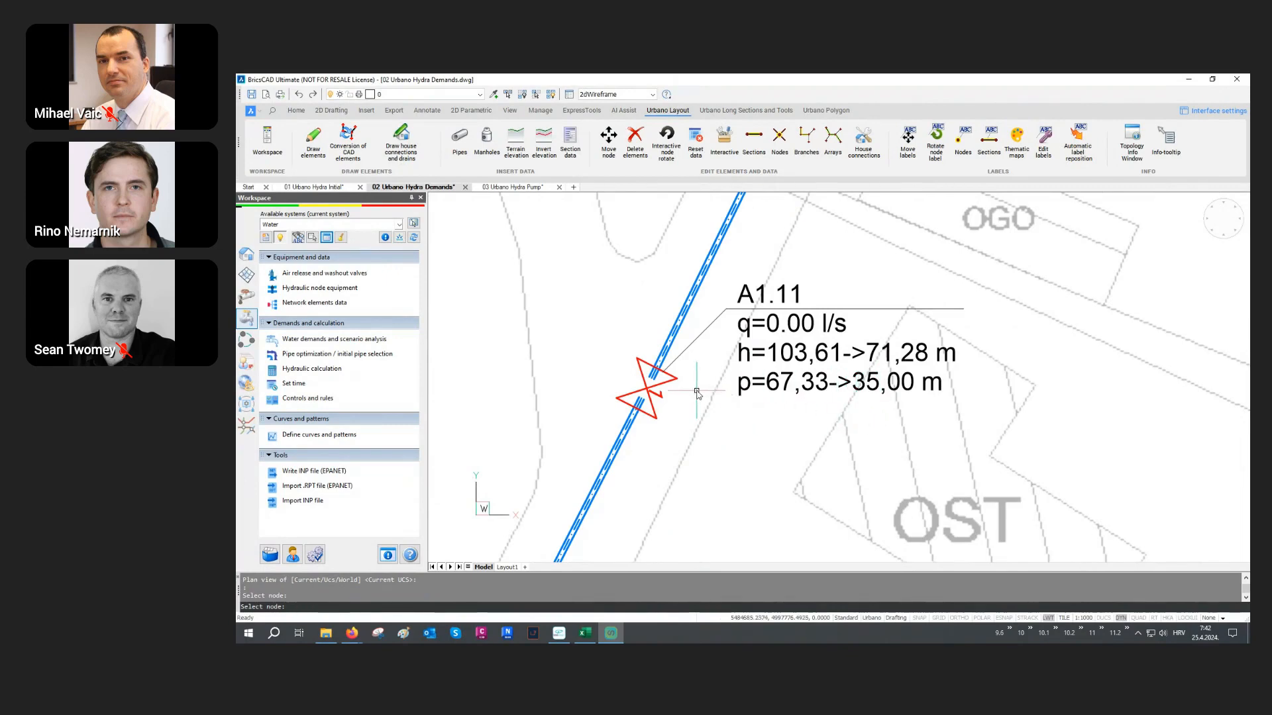
scroll(610, 393, "down", 5)
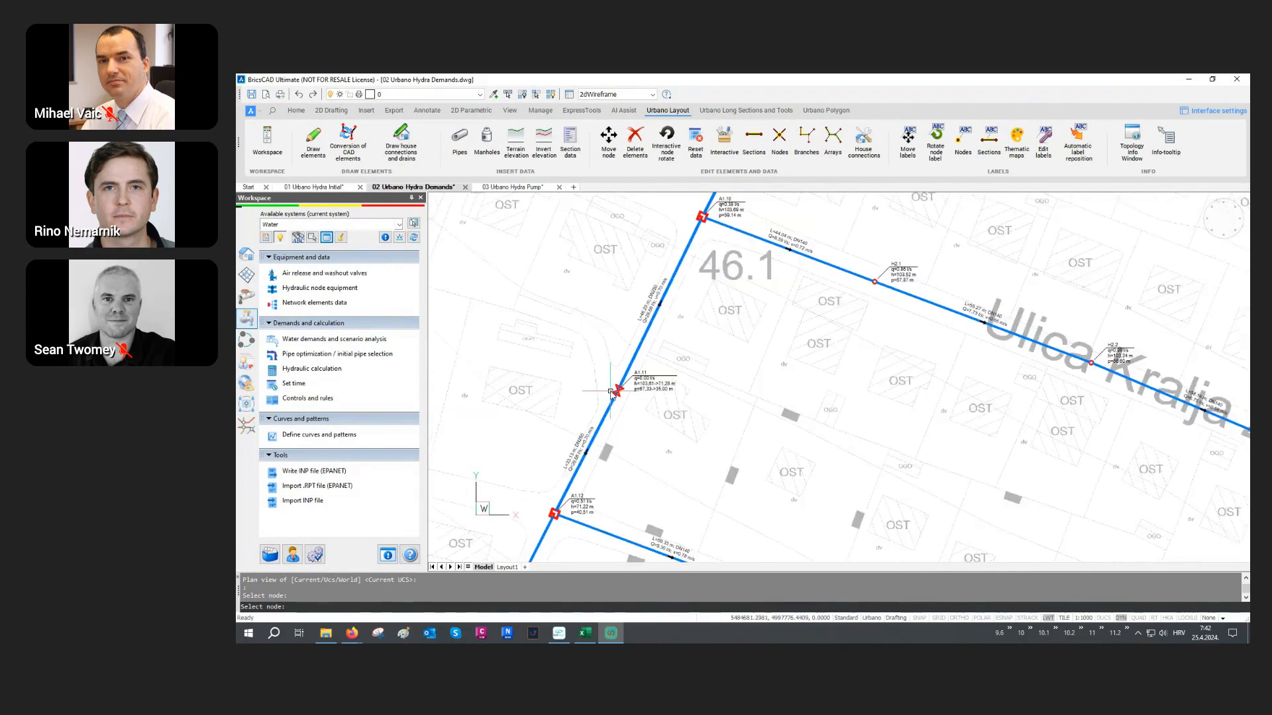
scroll(611, 393, "down", 5)
middle_click_drag(896, 325, 765, 411)
scroll(765, 407, "down", 1)
middle_click_drag(1123, 287, 943, 424)
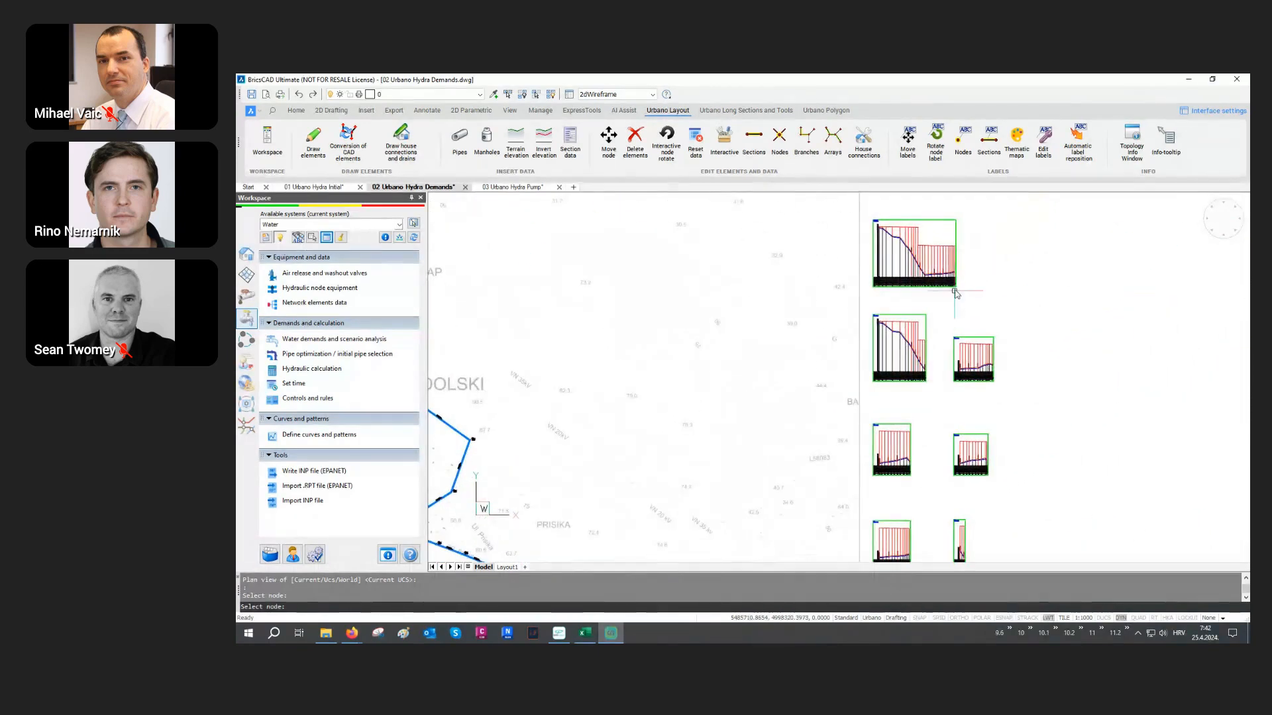
middle_click_drag(954, 294, 904, 370)
scroll(861, 349, "up", 5)
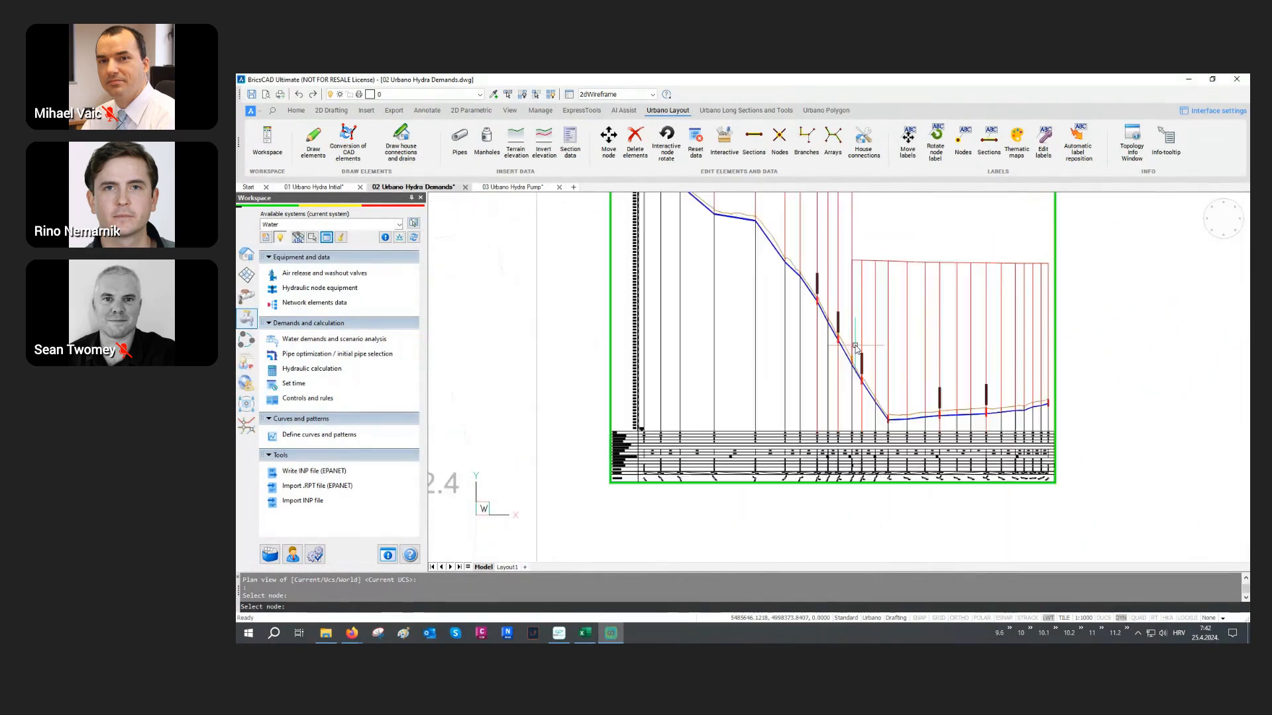
Examine the pressure line around the PRV1 valve in the longitudinal section and return to the water network layout.
scroll(856, 350, "up", 6)
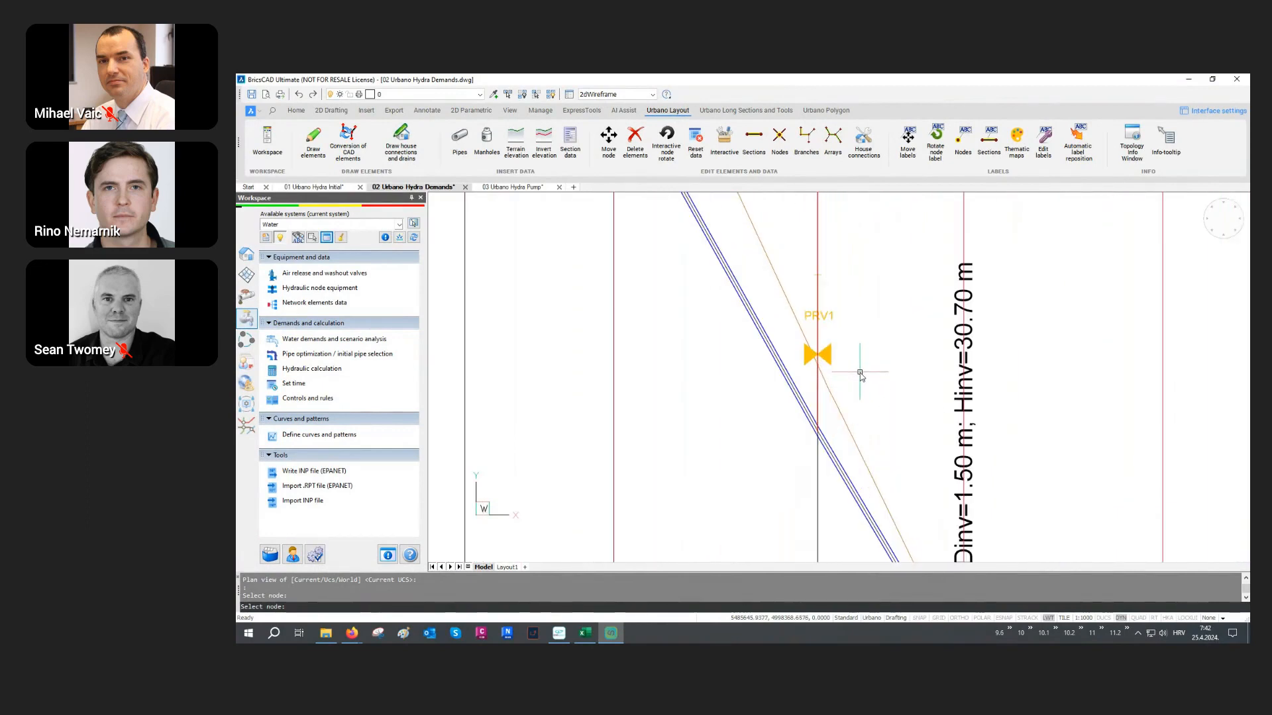
scroll(758, 437, "down", 5)
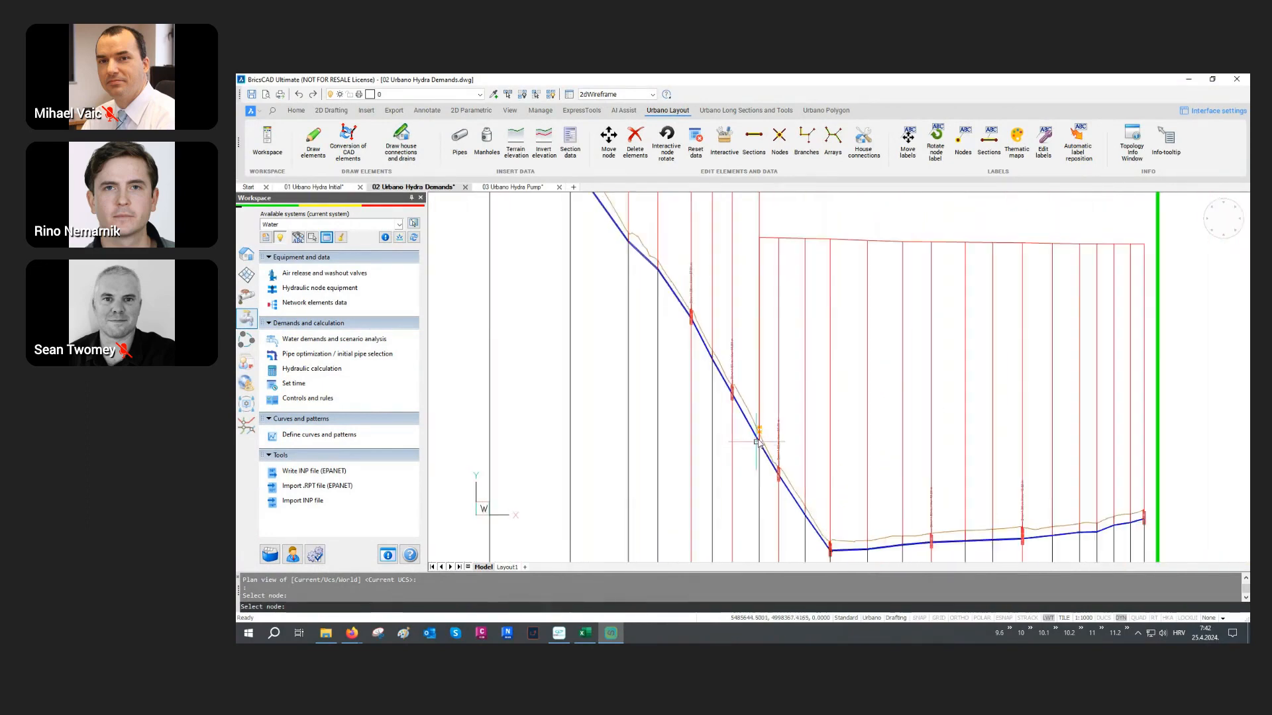
middle_click_drag(791, 273, 737, 445)
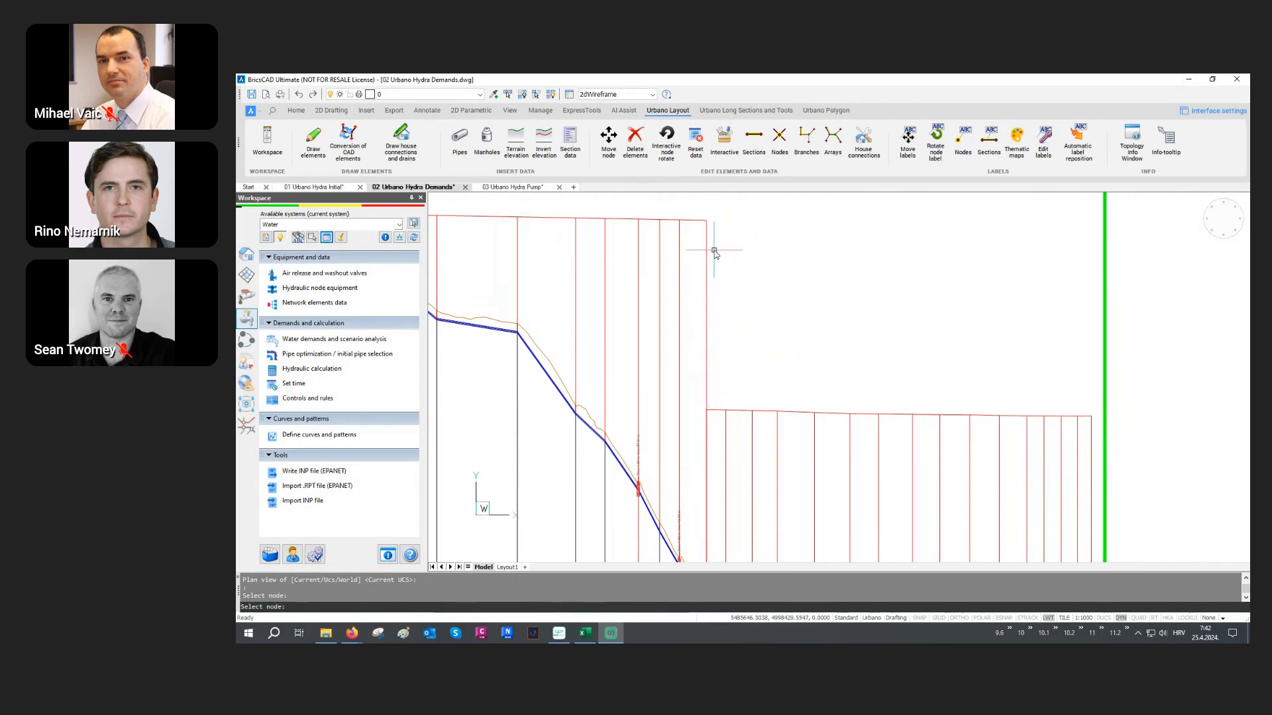
middle_click(791, 282)
middle_click(791, 282)
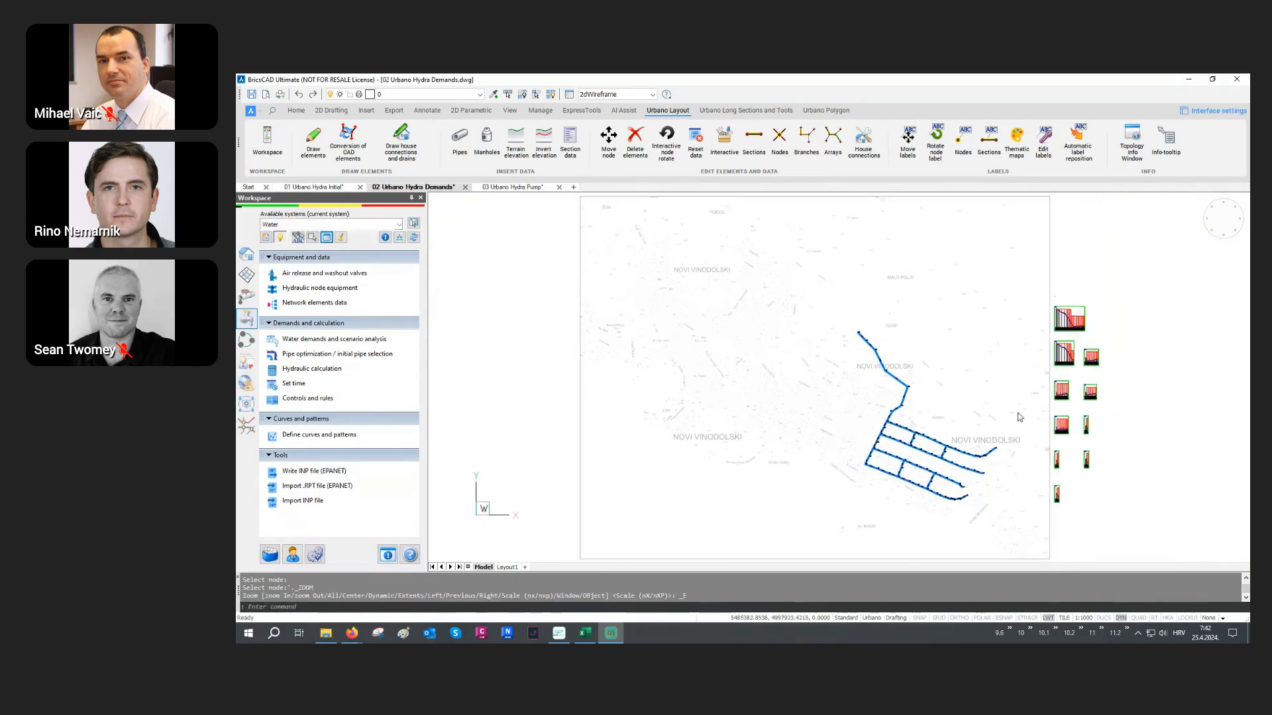
scroll(1019, 417, "up", 2)
middle_click_drag(1018, 418, 640, 427)
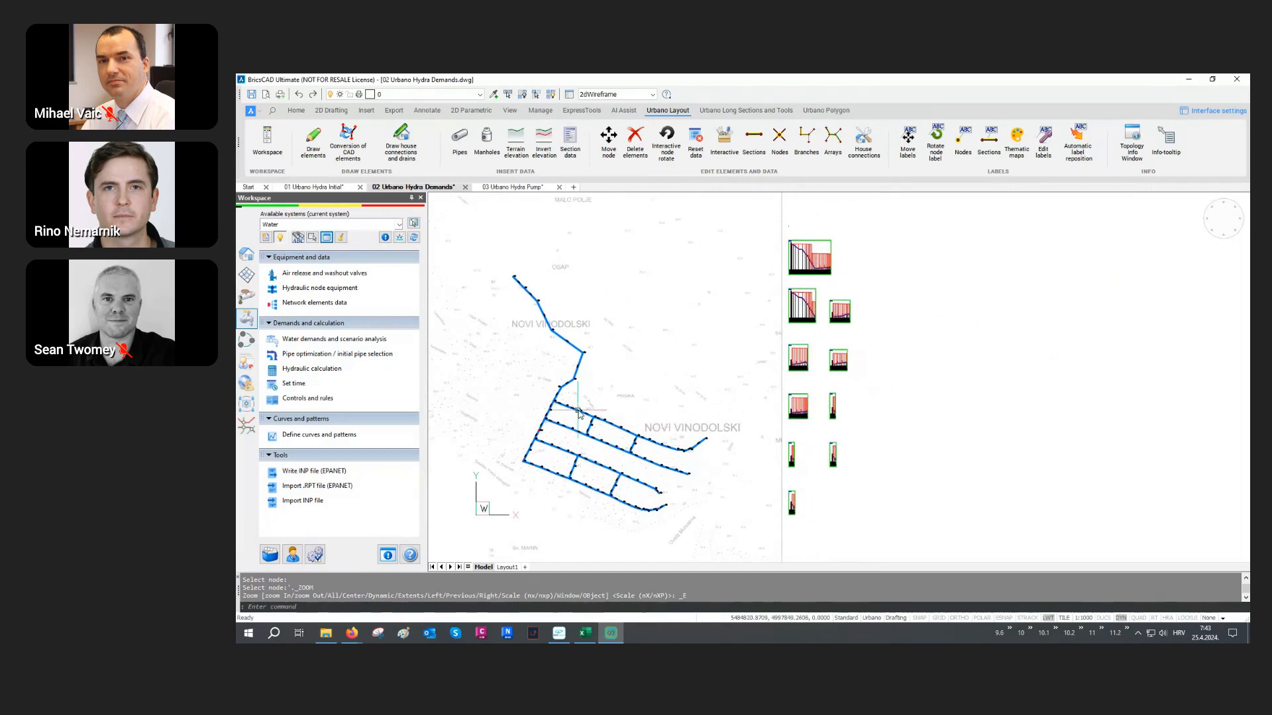
scroll(600, 430, "up", 2)
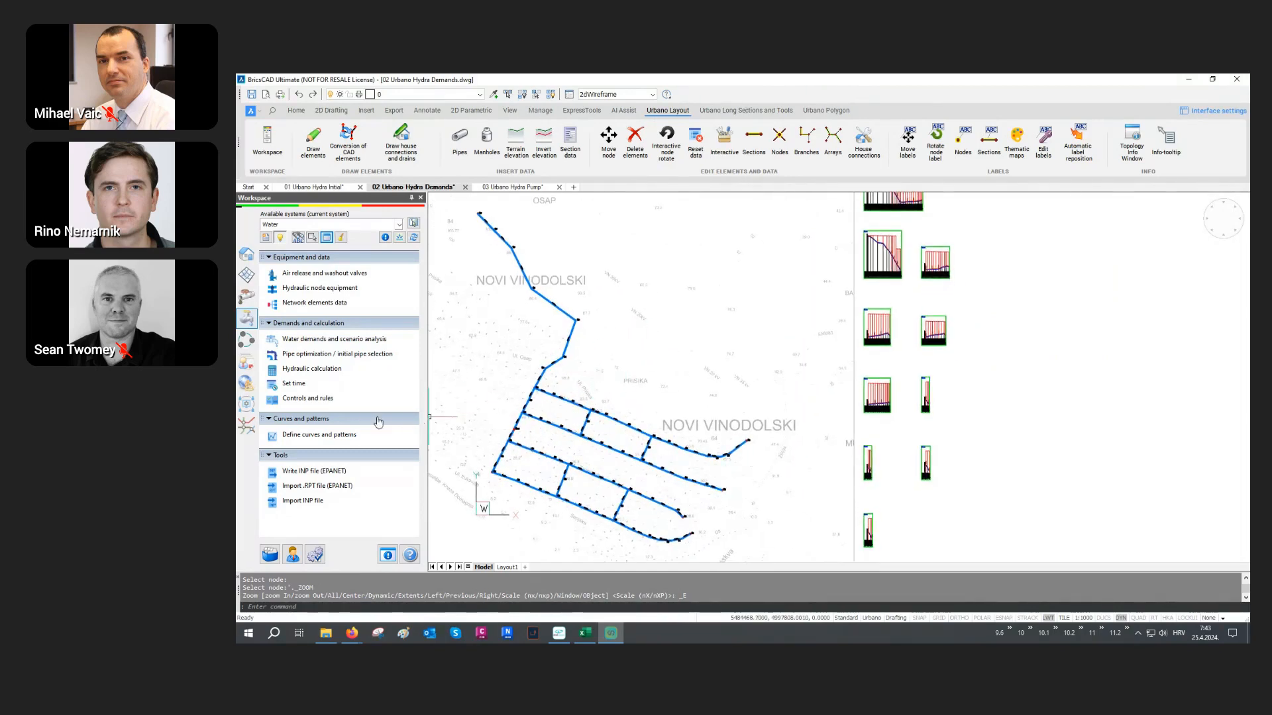
In the water demands and scenario analysis, assign a Fire firefighting demand of 10 l/s to node H4.12.
left_click(326, 341)
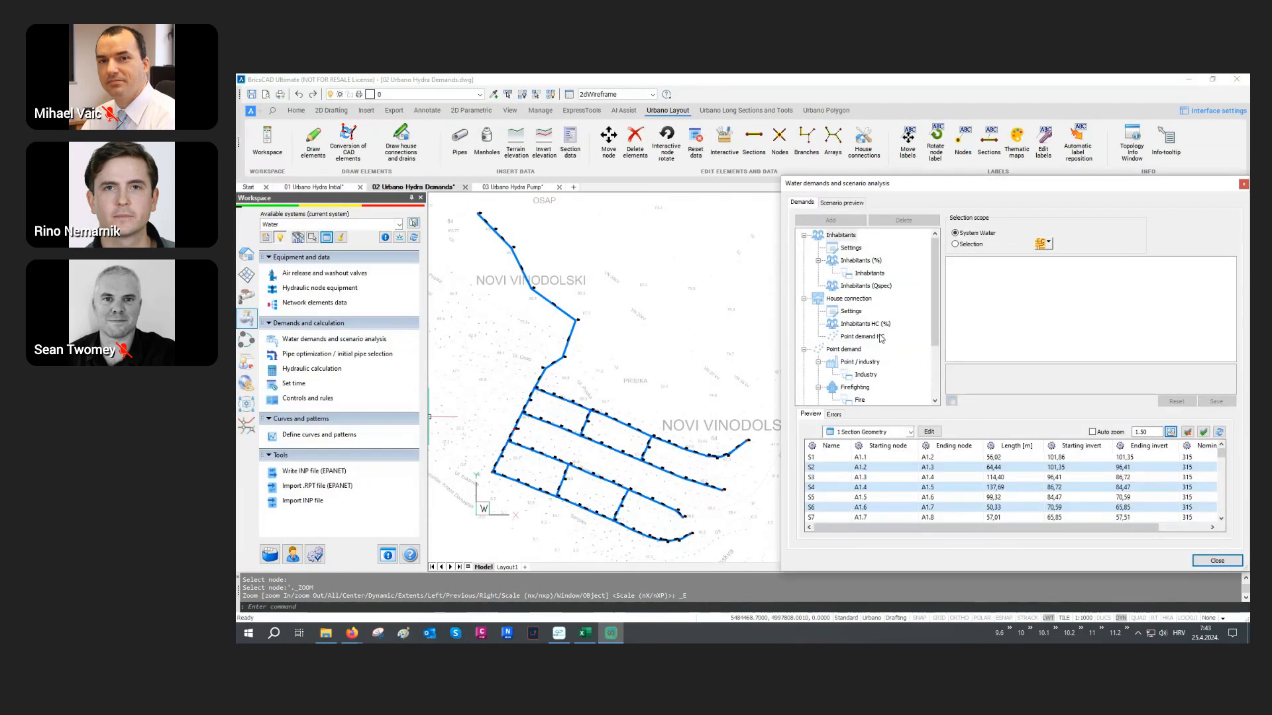
scroll(881, 339, "down", 1)
left_click(859, 362)
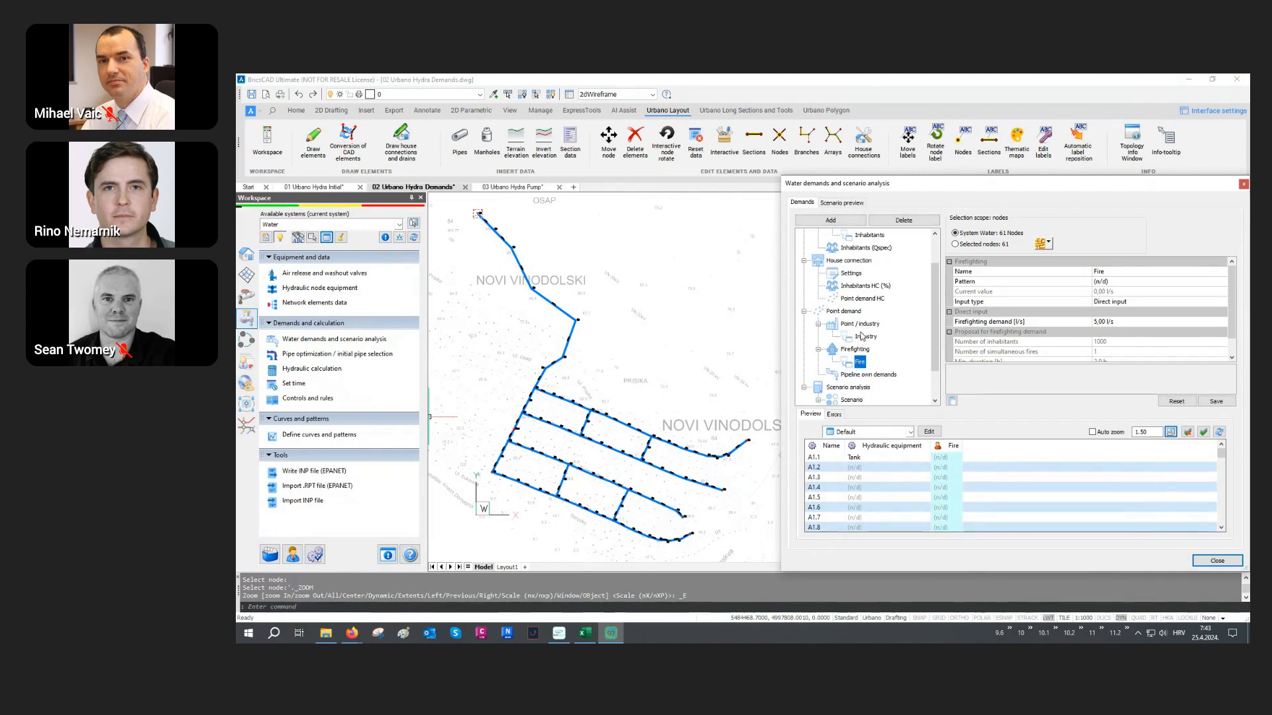
left_click(1048, 245)
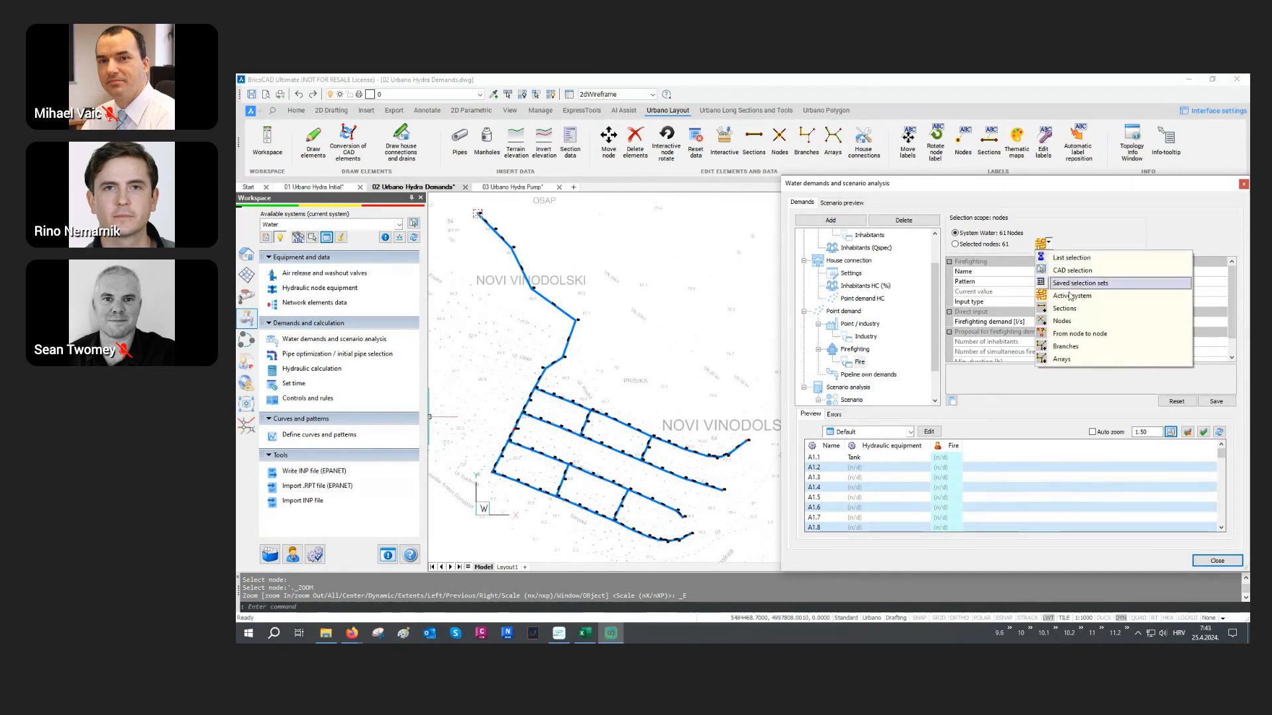
left_click(1062, 321)
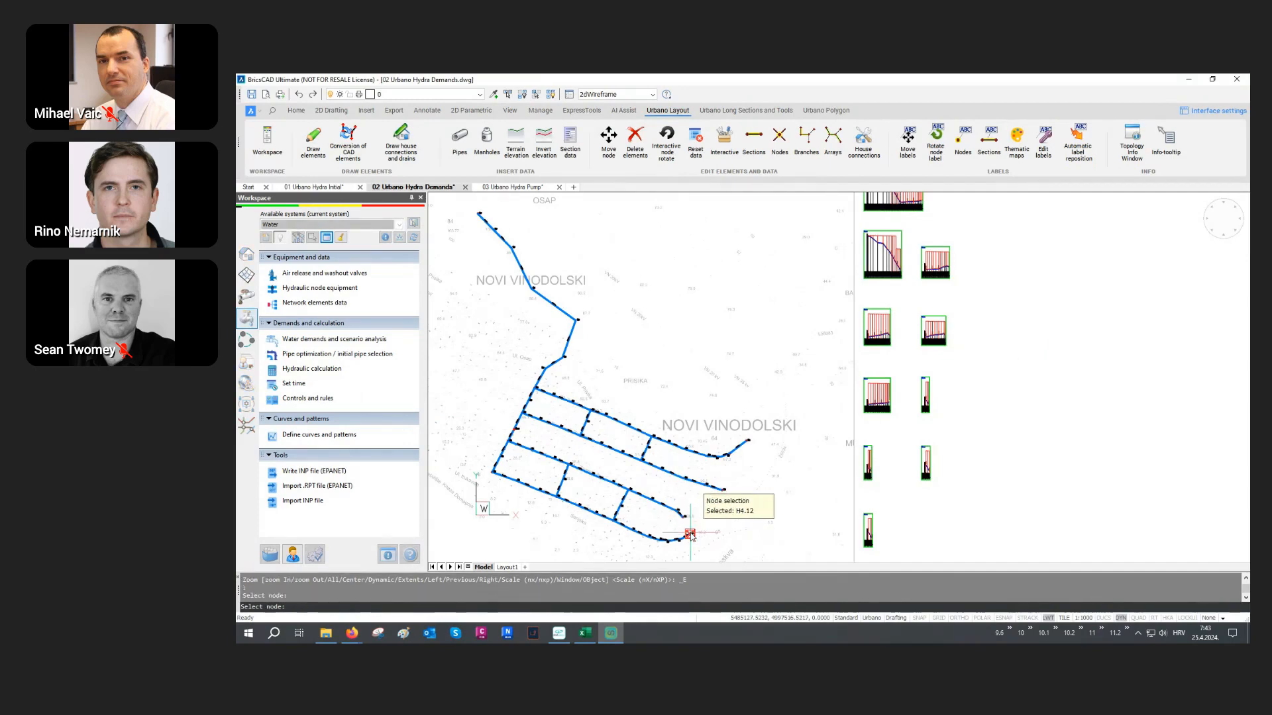
left_click(690, 534)
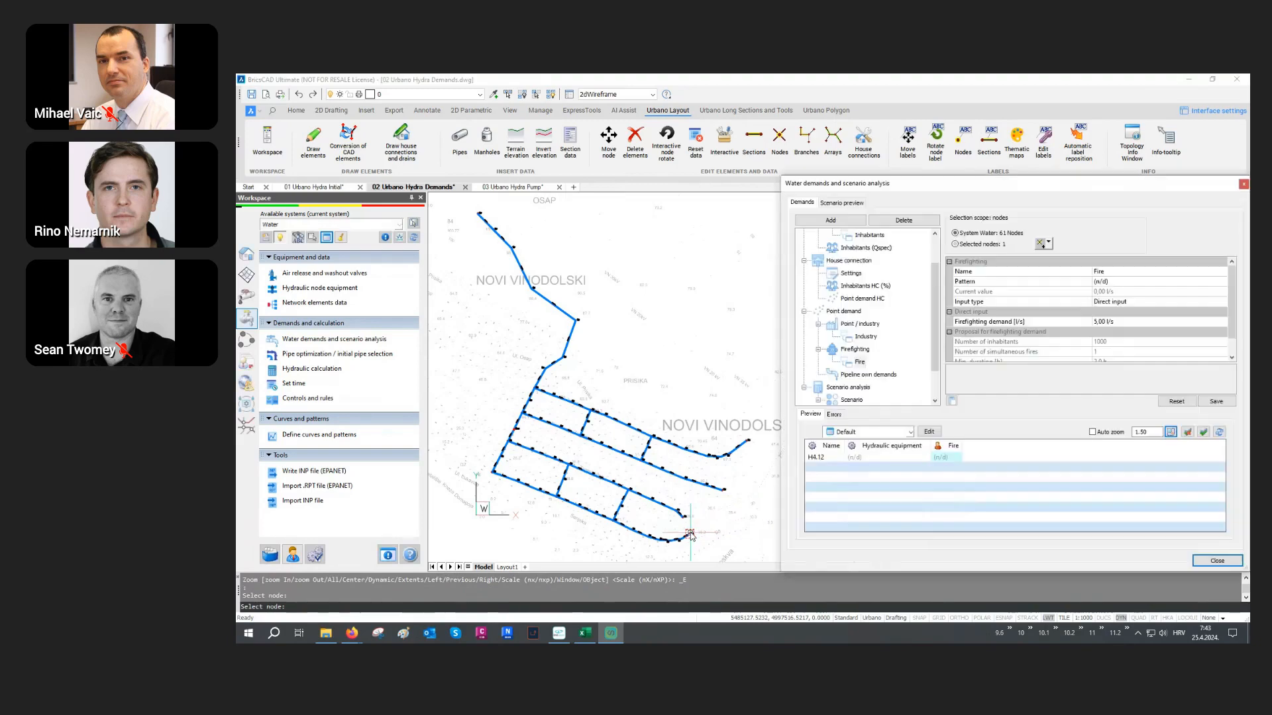
left_click(945, 458)
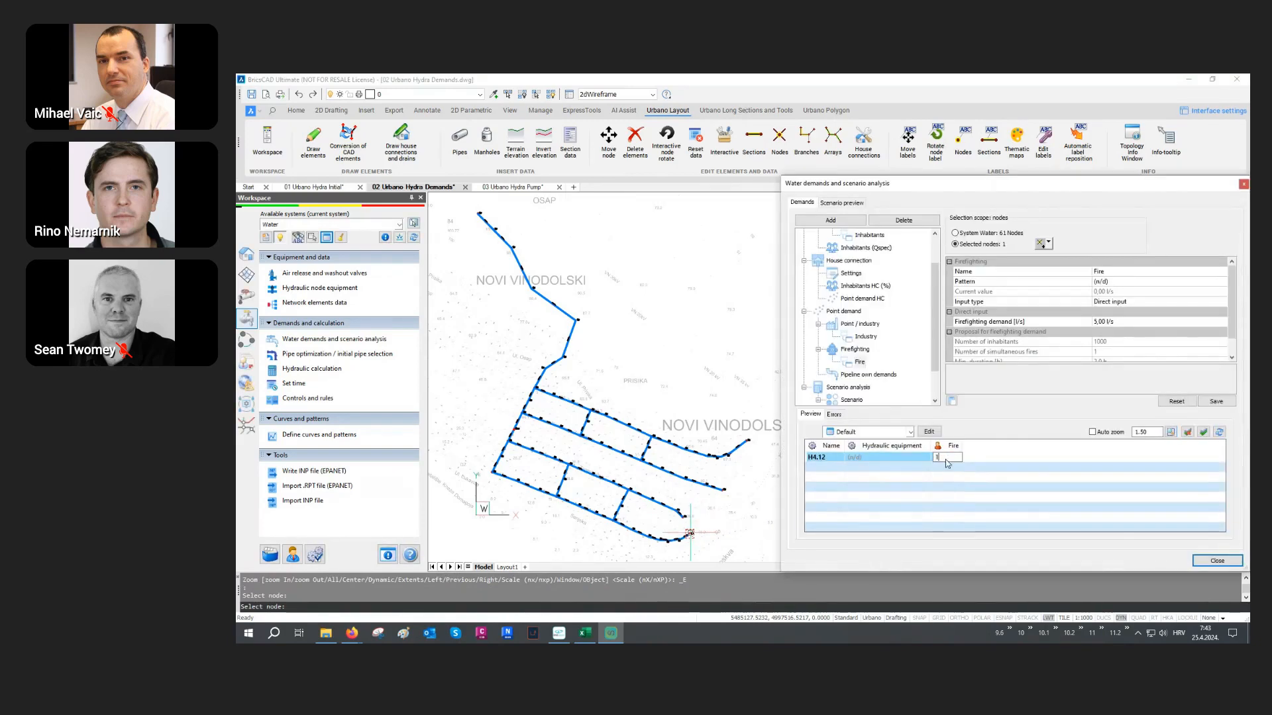
type("10")
key("Return")
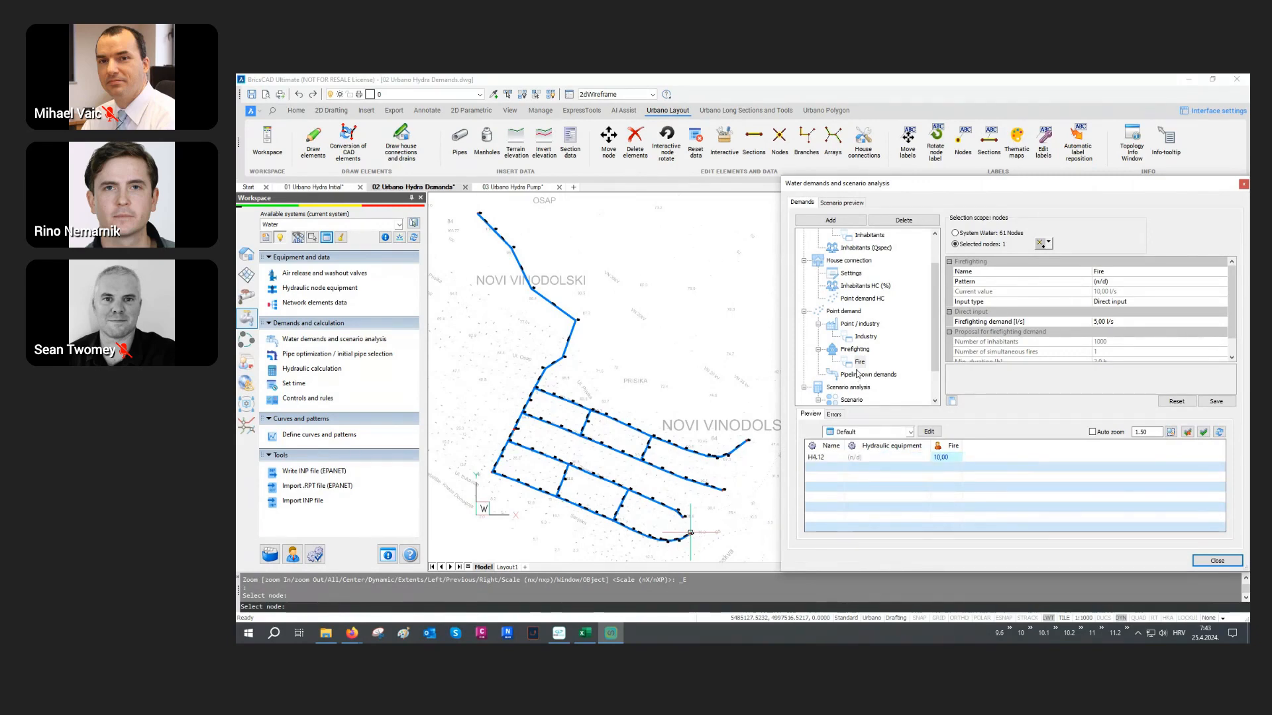
Set the w/ fire scenario's selection scope to the active system and display the w/o fire scenario's demands.
scroll(857, 373, "up", 1)
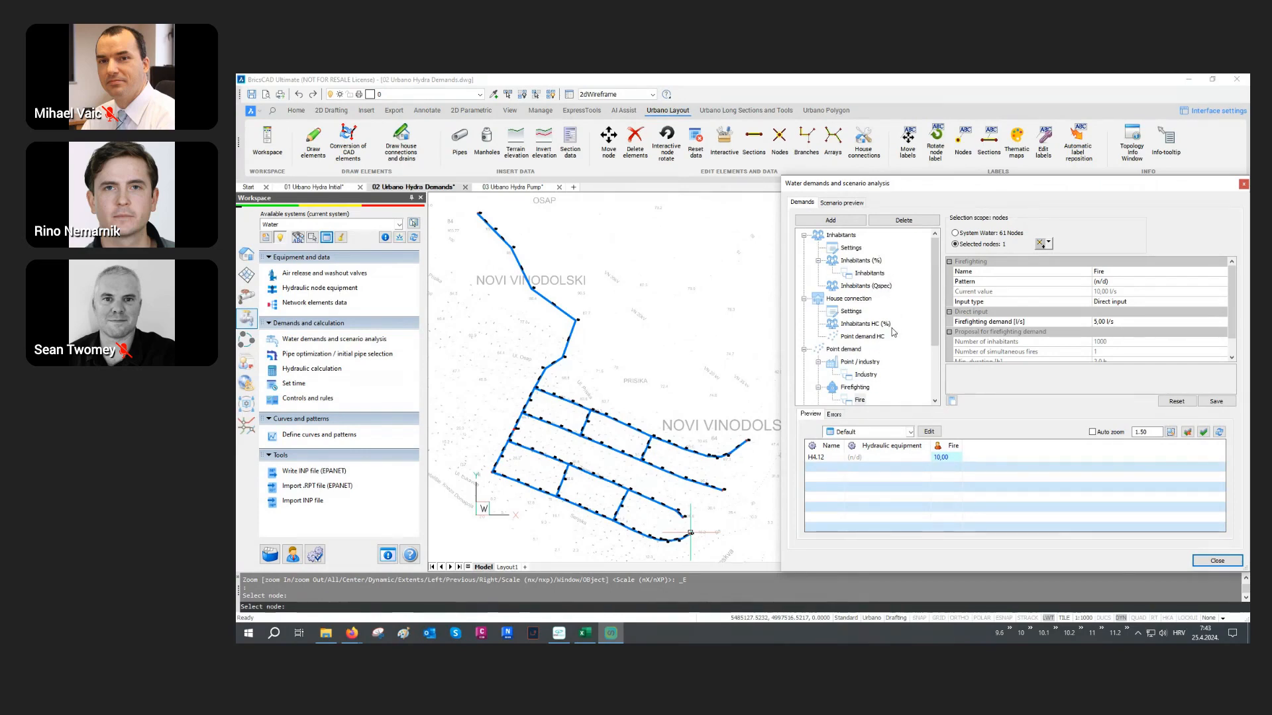
scroll(888, 319, "down", 1)
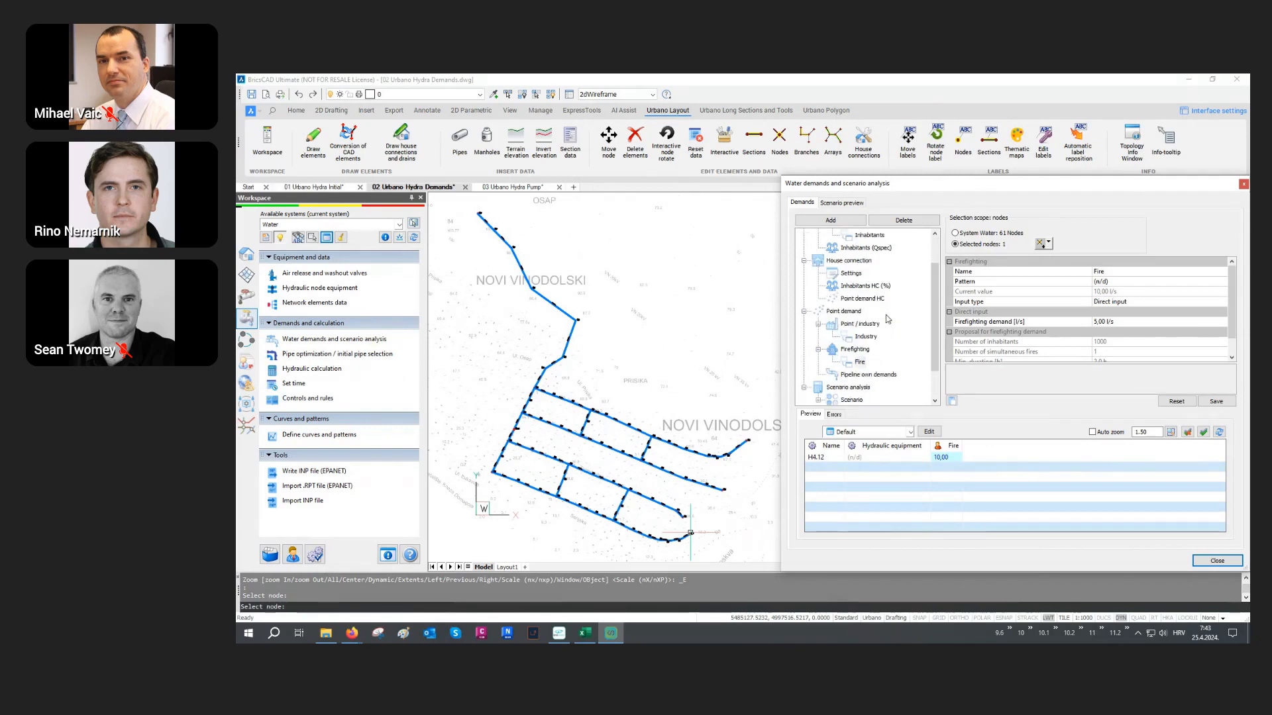
scroll(888, 318, "down", 1)
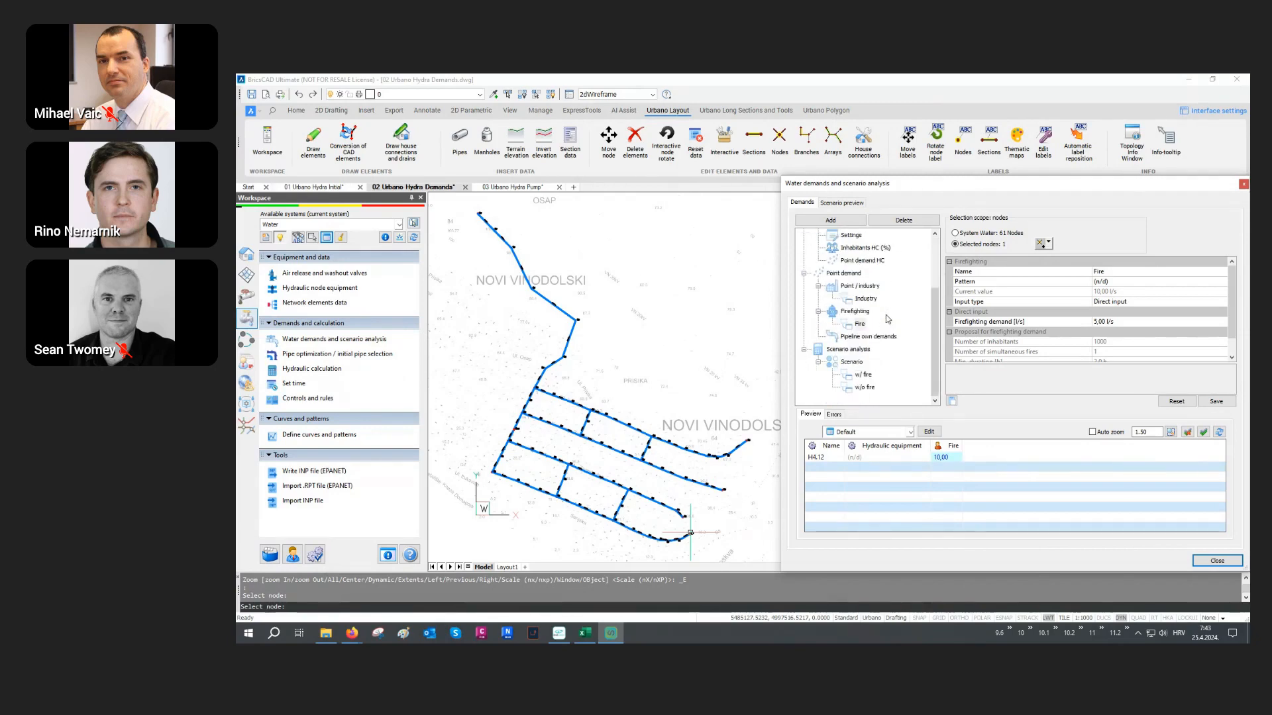
left_click(863, 374)
left_click(1047, 242)
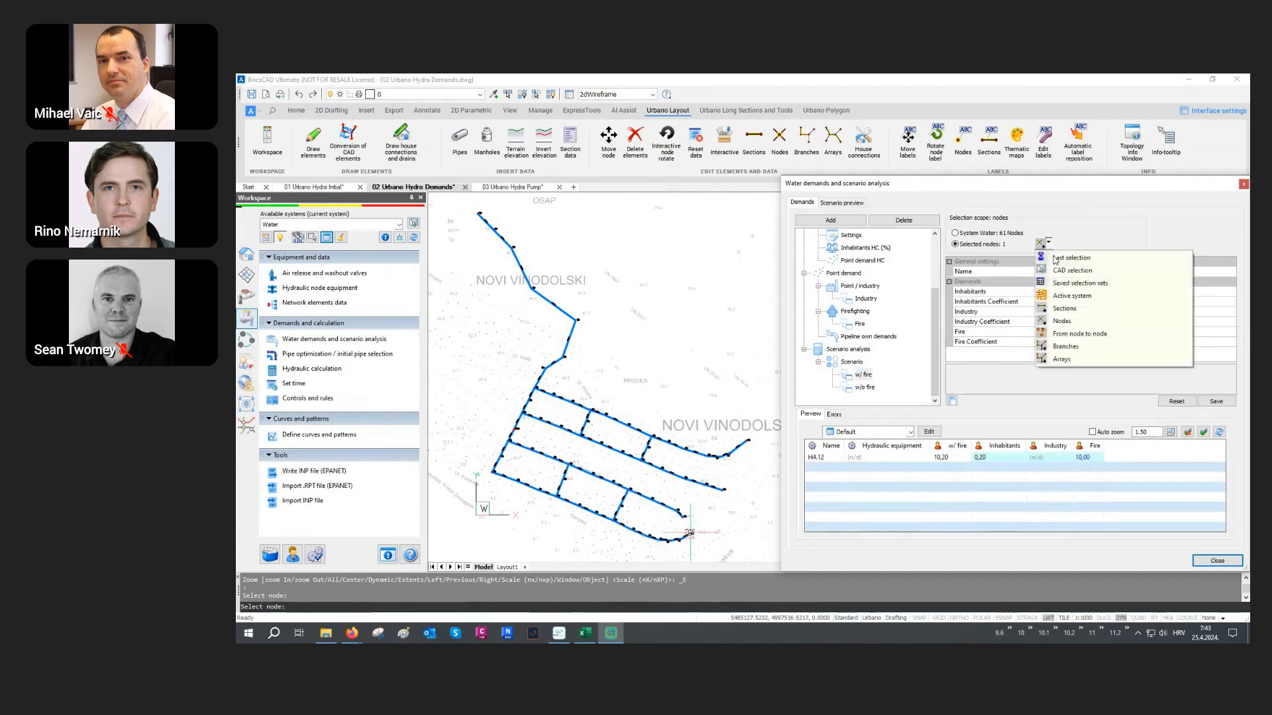
left_click(1073, 296)
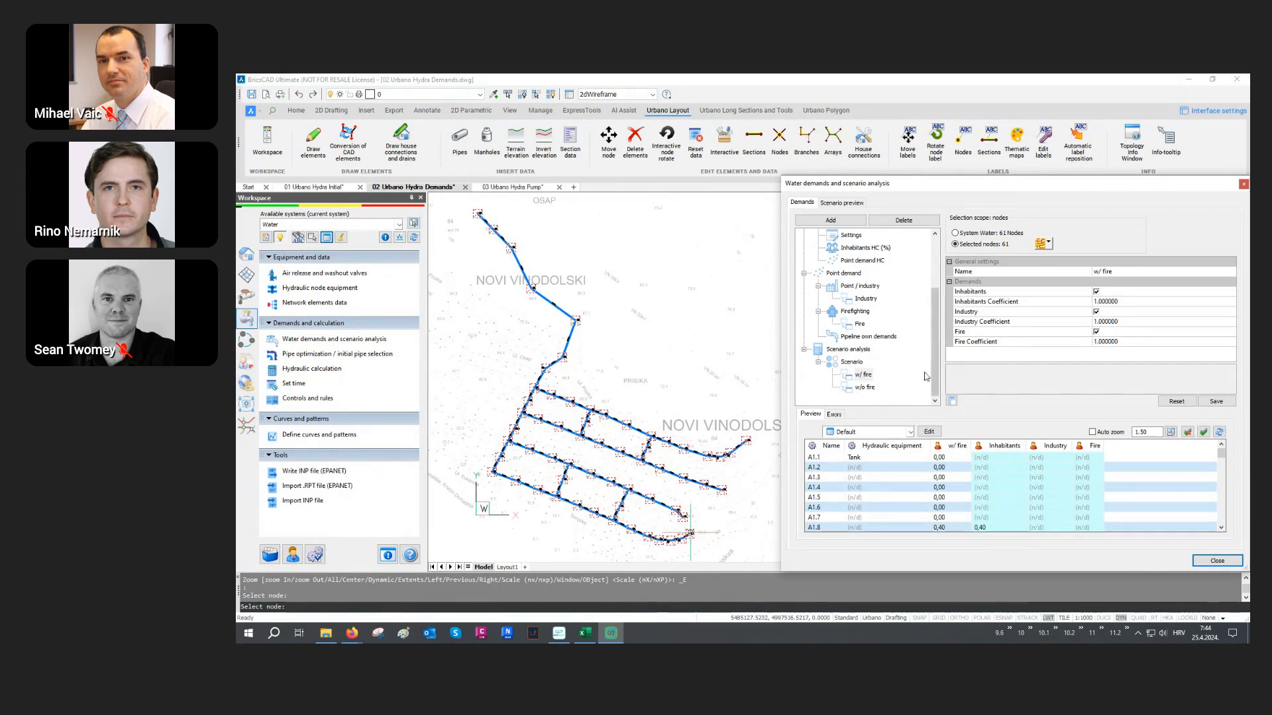
left_click(863, 389)
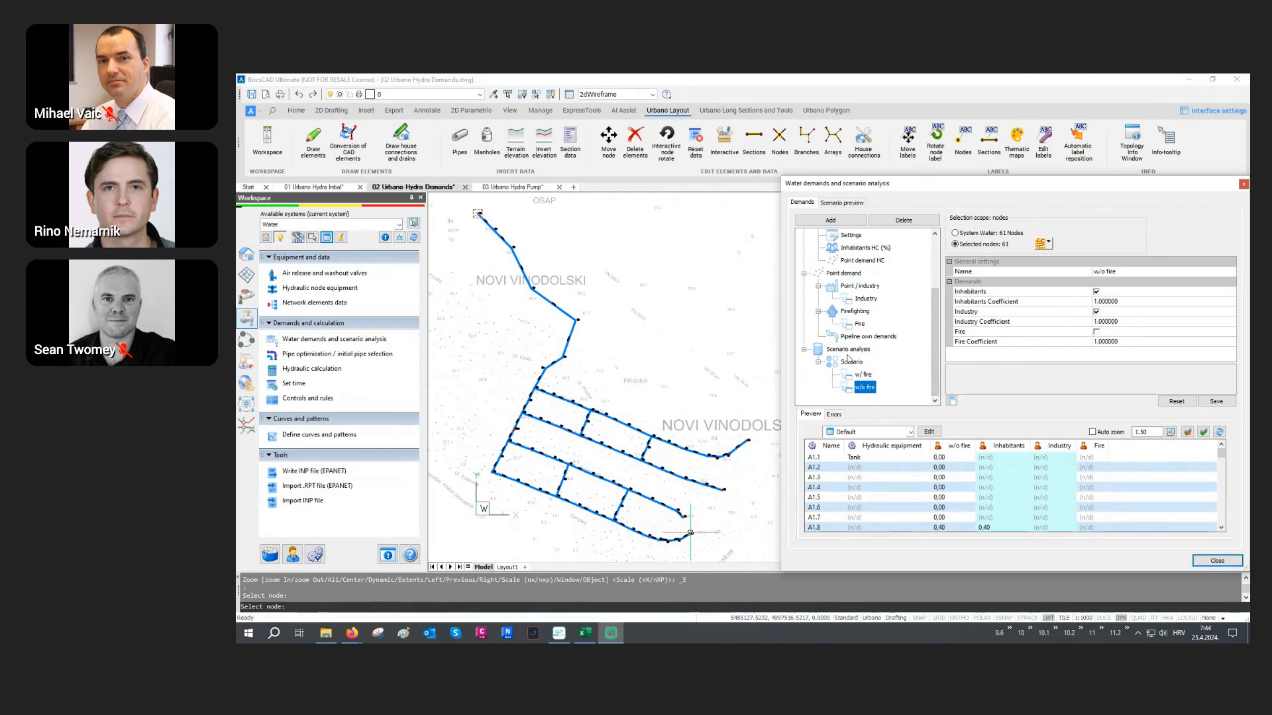
Turn on the w/ fire and w/o fire scenarios in the scenario preview and widen the dialog for their results.
left_click(841, 203)
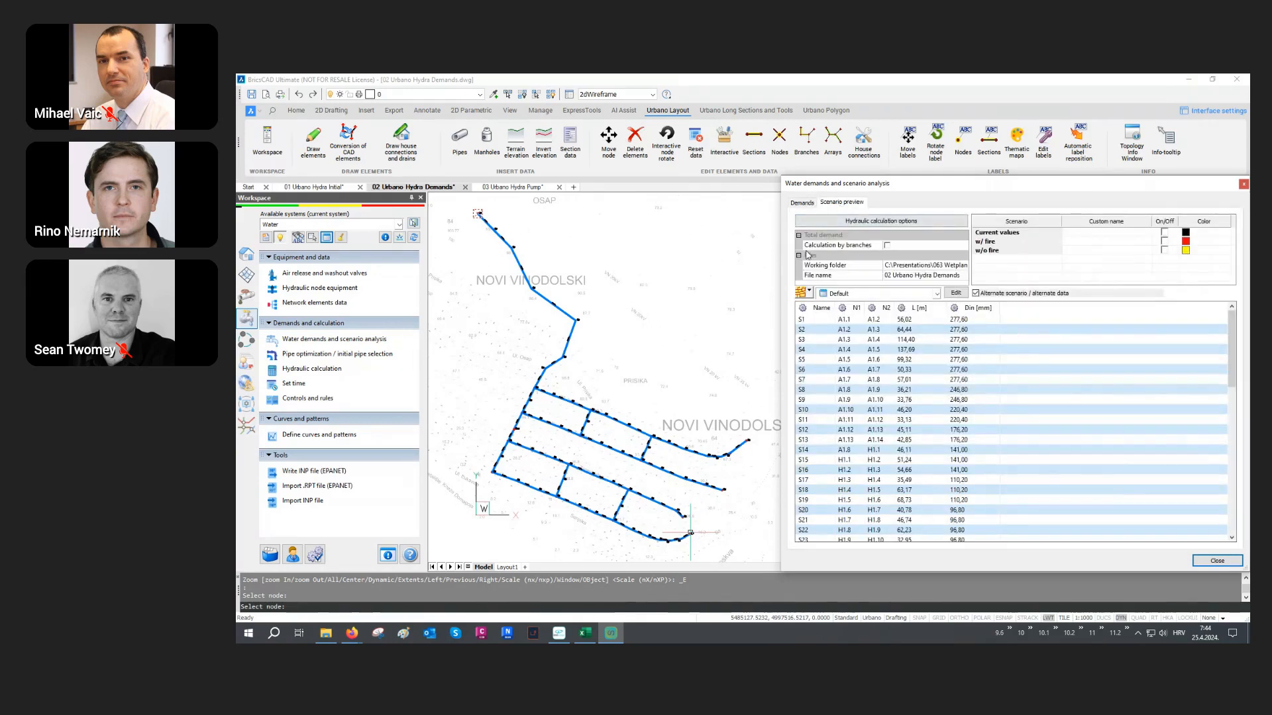
left_click_drag(772, 252, 684, 254)
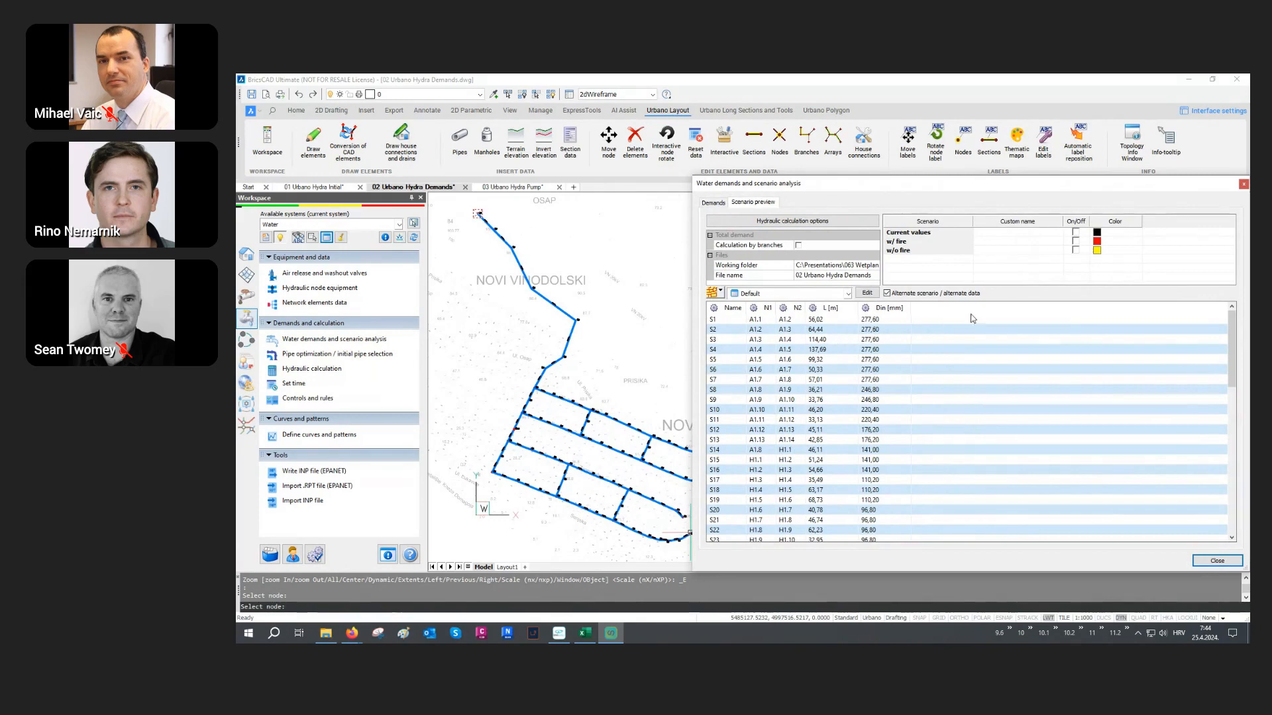
left_click(1075, 241)
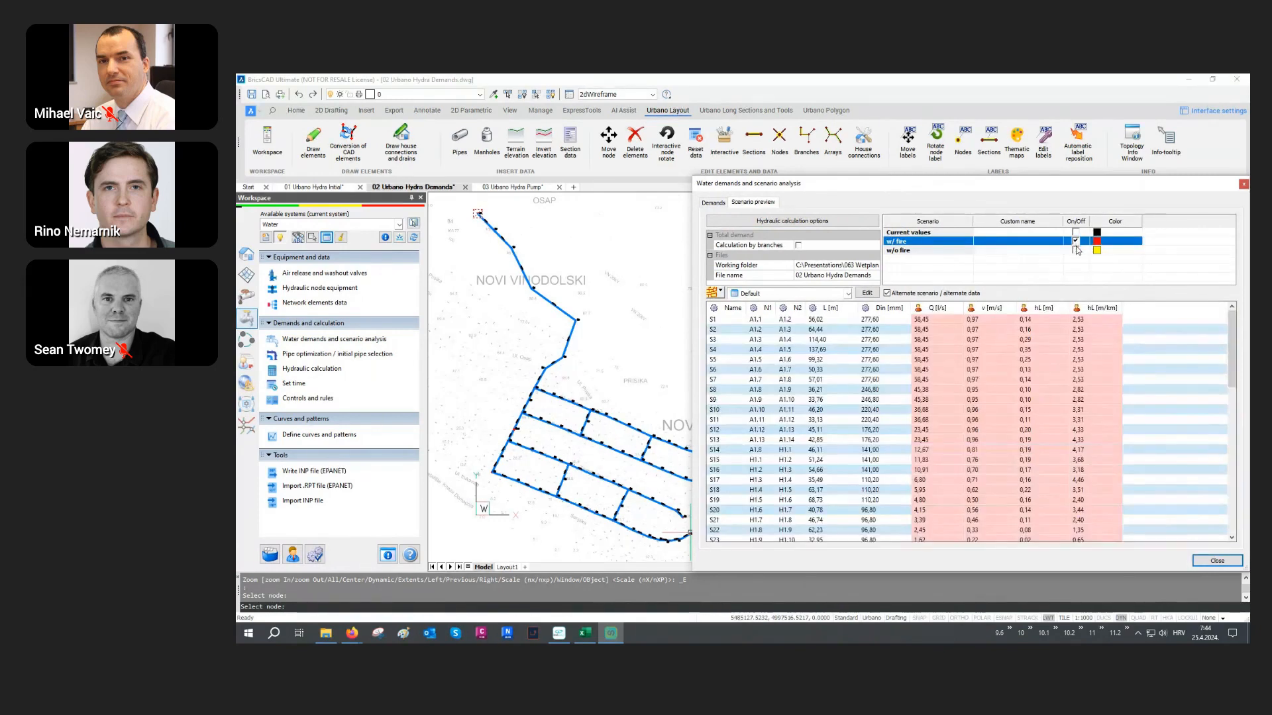
left_click(1075, 250)
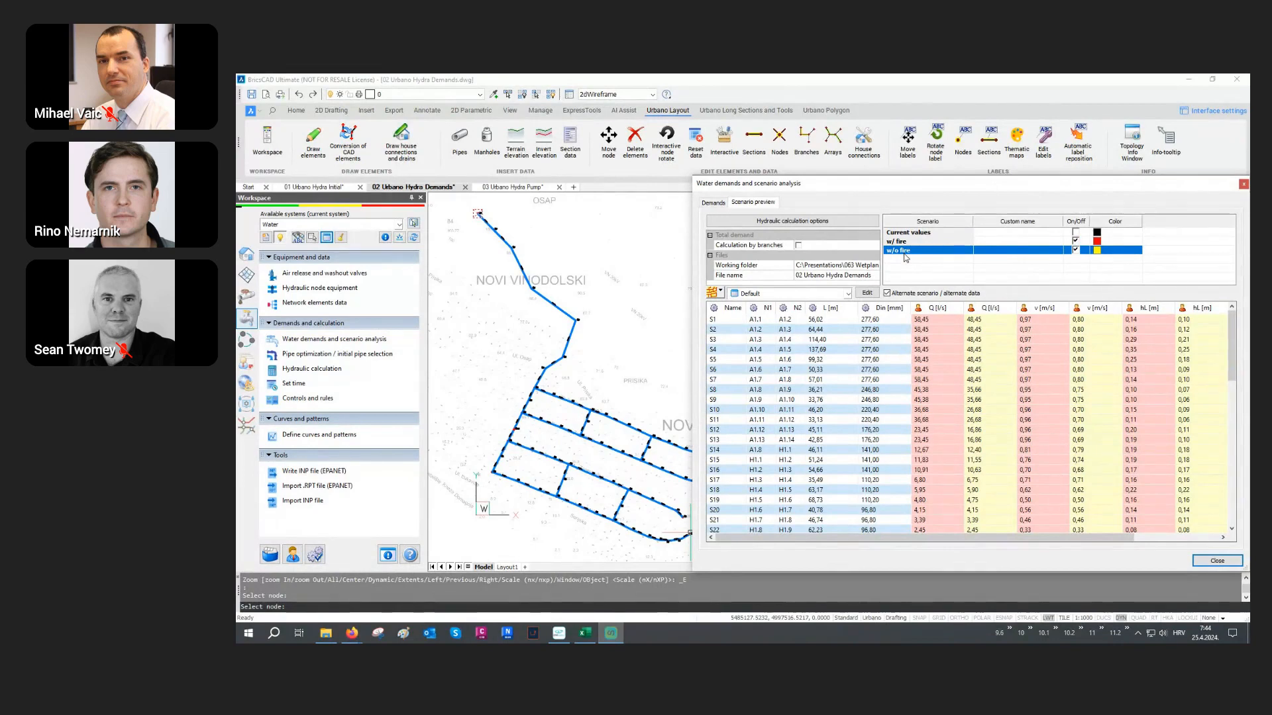
left_click_drag(690, 304, 644, 315)
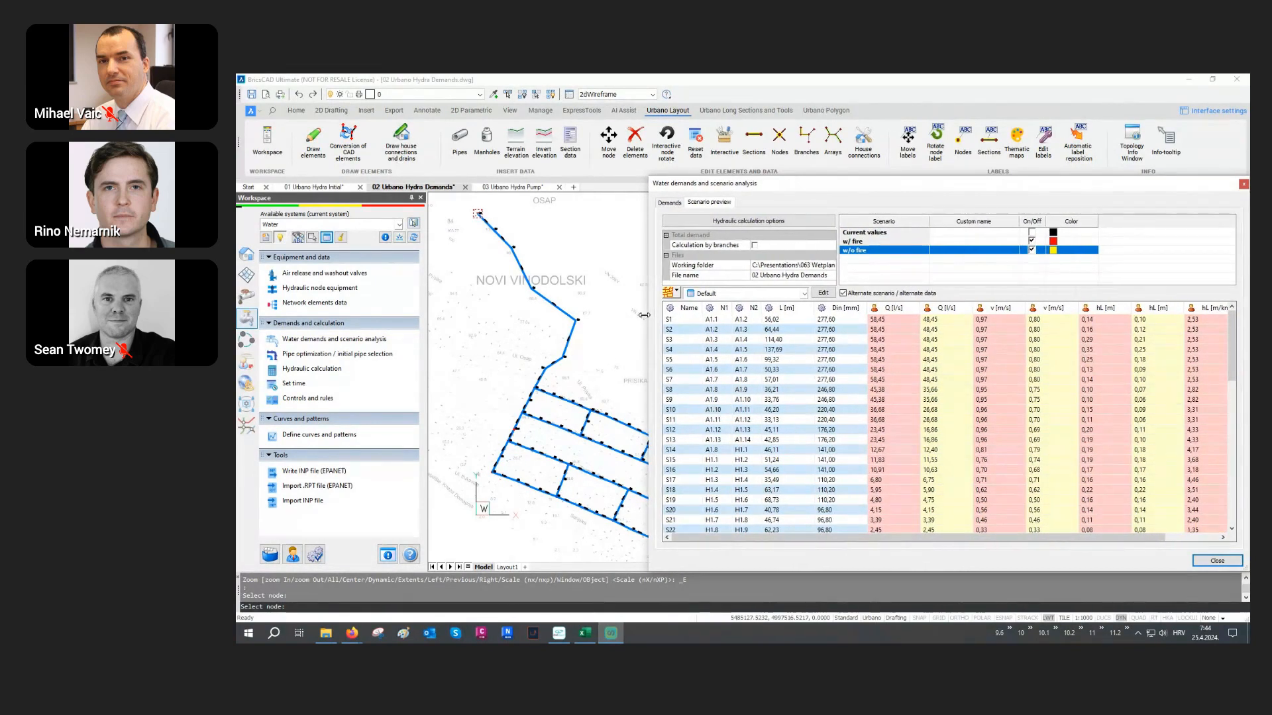
Group the result columns by scenario to compare them, and restore the alternating scenario display.
left_click(867, 294)
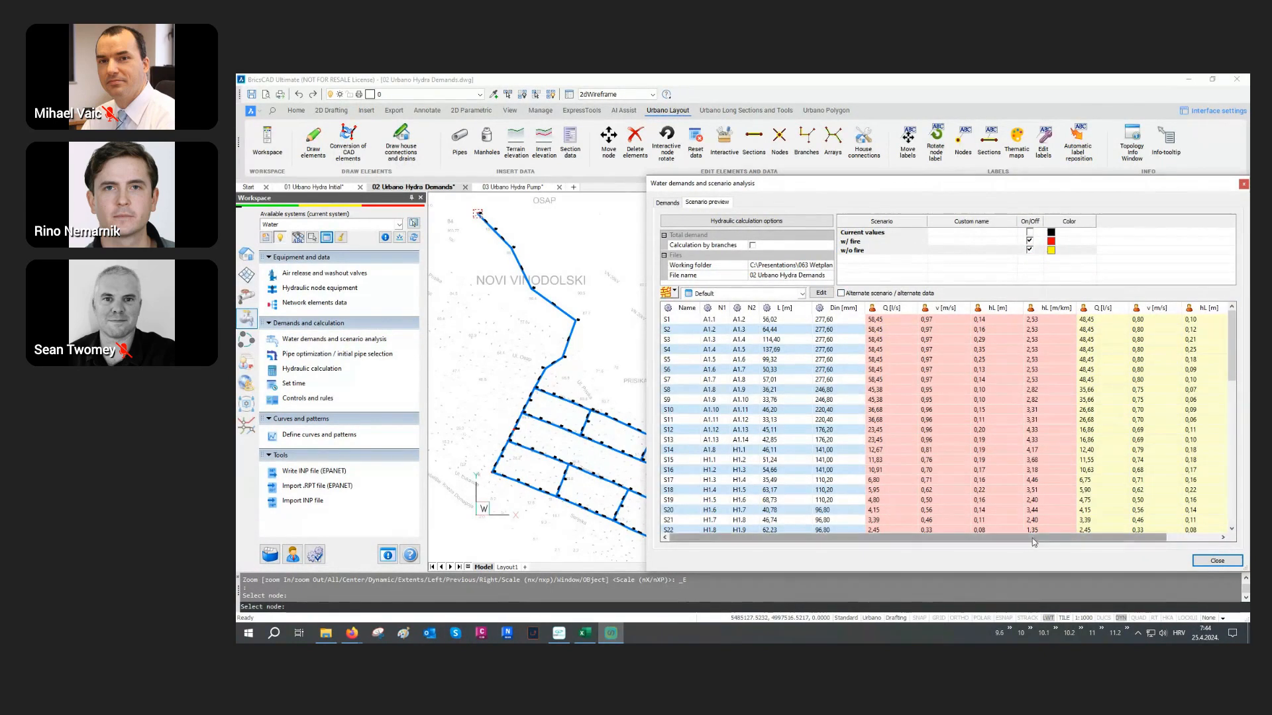
left_click_drag(986, 538, 1038, 538)
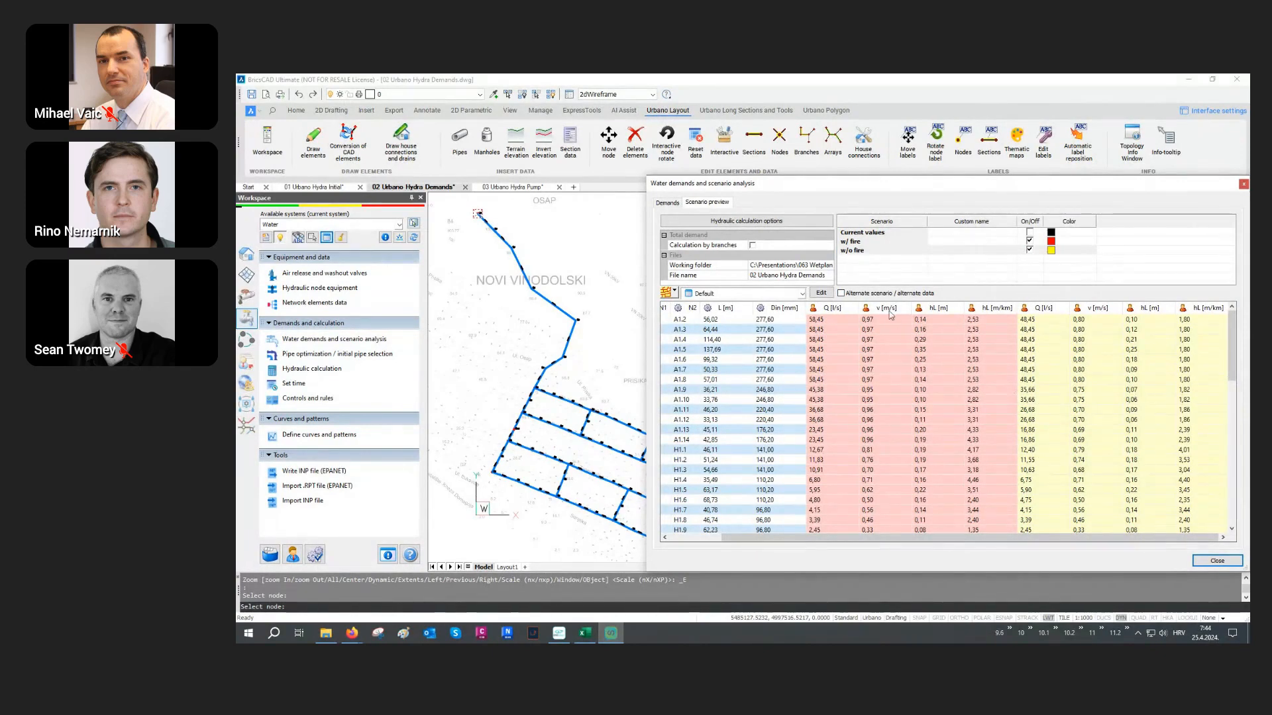
left_click(889, 294)
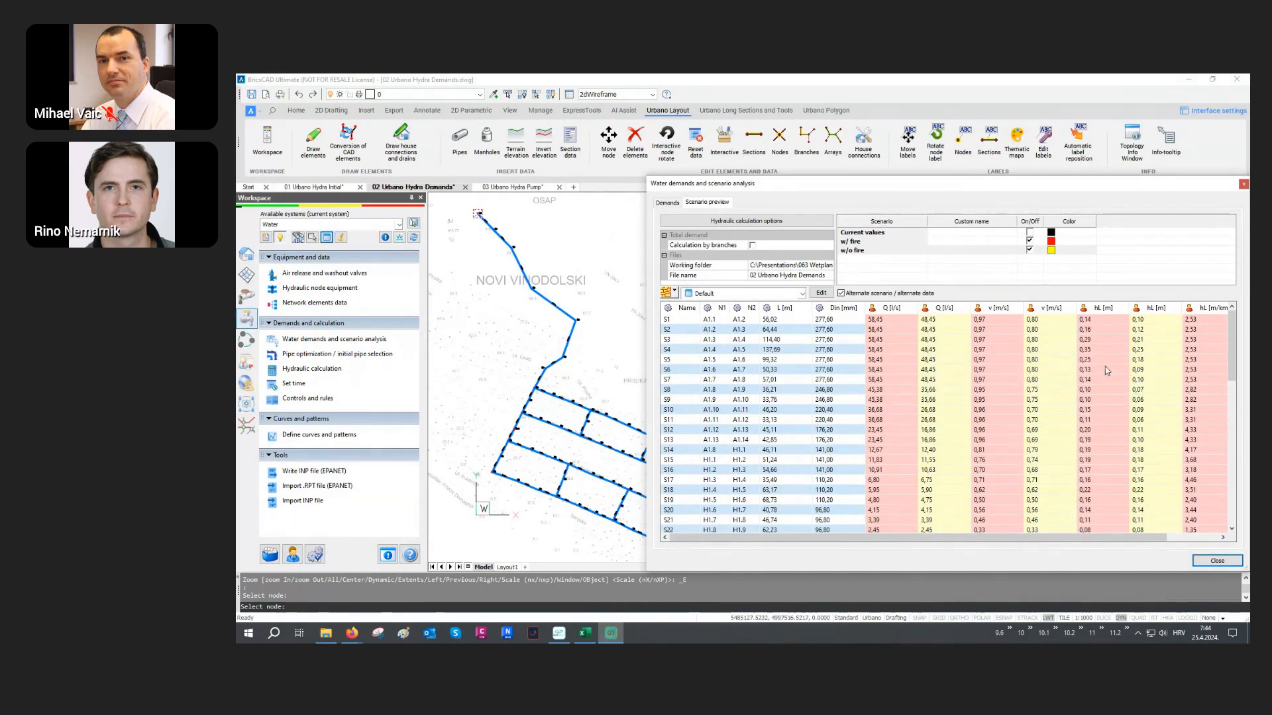
Examine both scenarios' pressures in the Default nodes table, and return to the Default sections table.
left_click(755, 295)
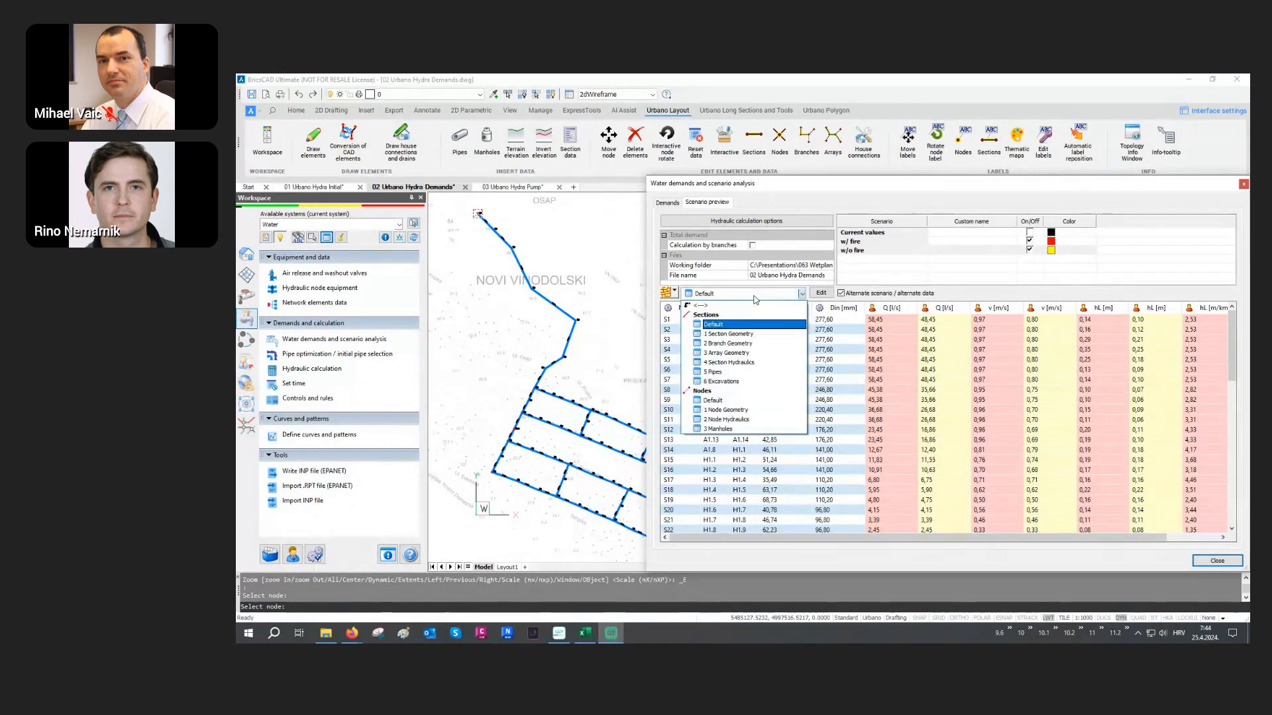
left_click(728, 402)
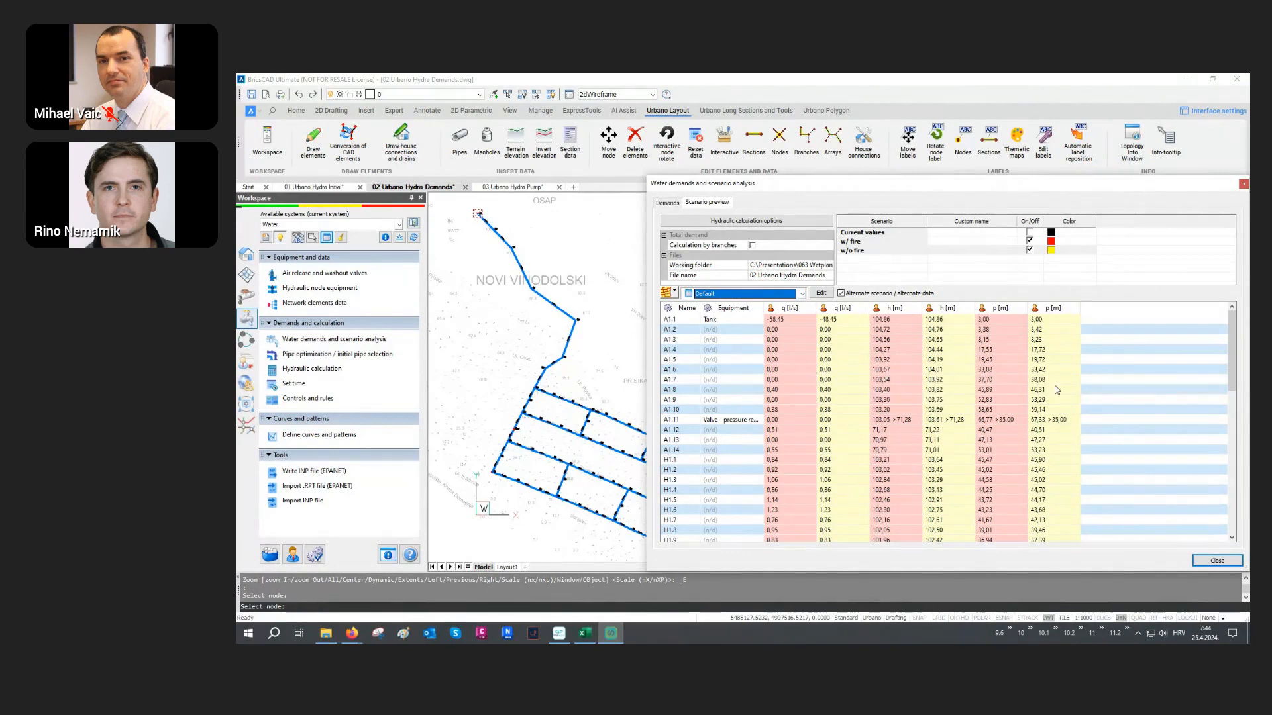
mouse_move(1055, 389)
left_click(769, 299)
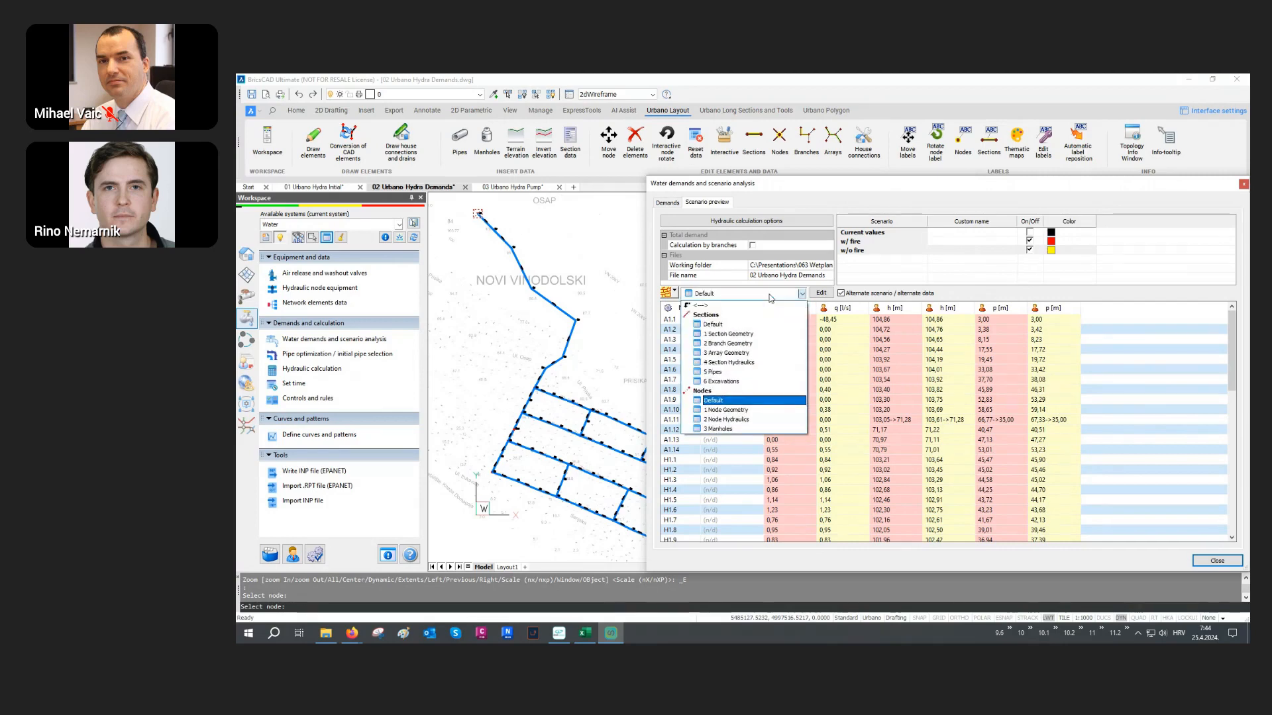
left_click(745, 326)
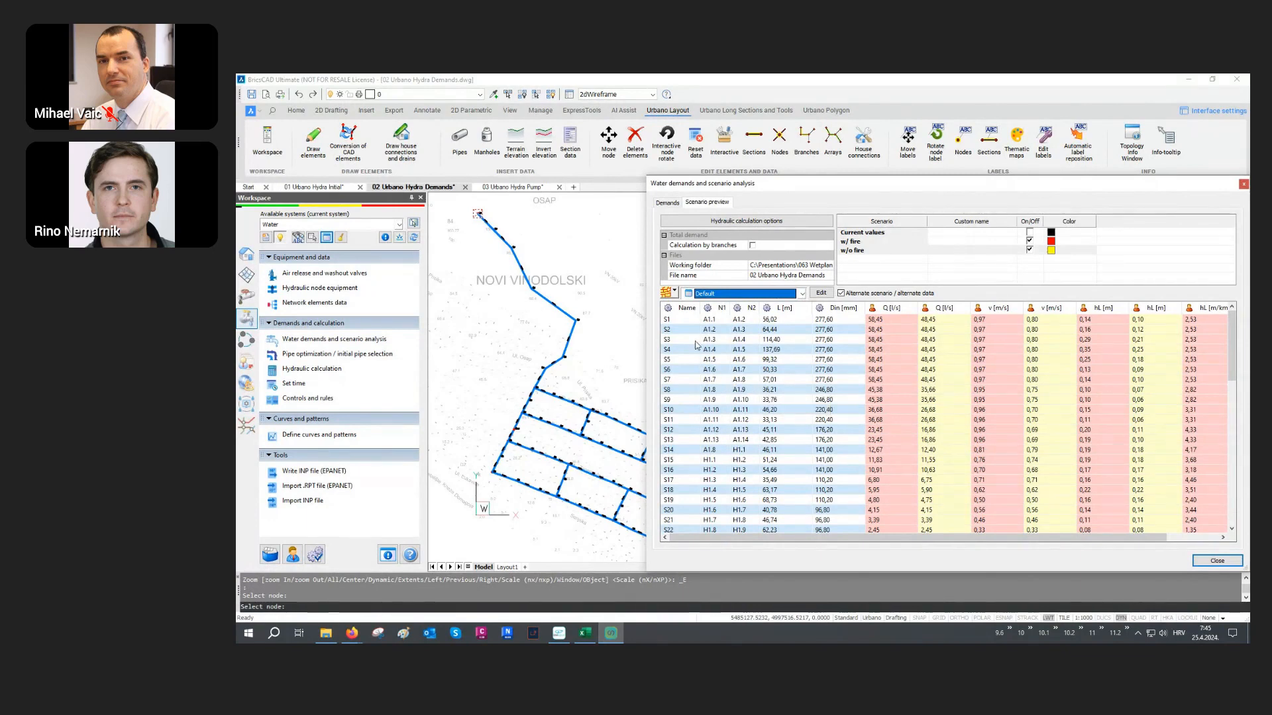
Copy all rows of the Default sections results table in HTML format and paste them into Excel's empty Sheet1 from cell A1.
left_click(692, 320)
key("ctrl+a")
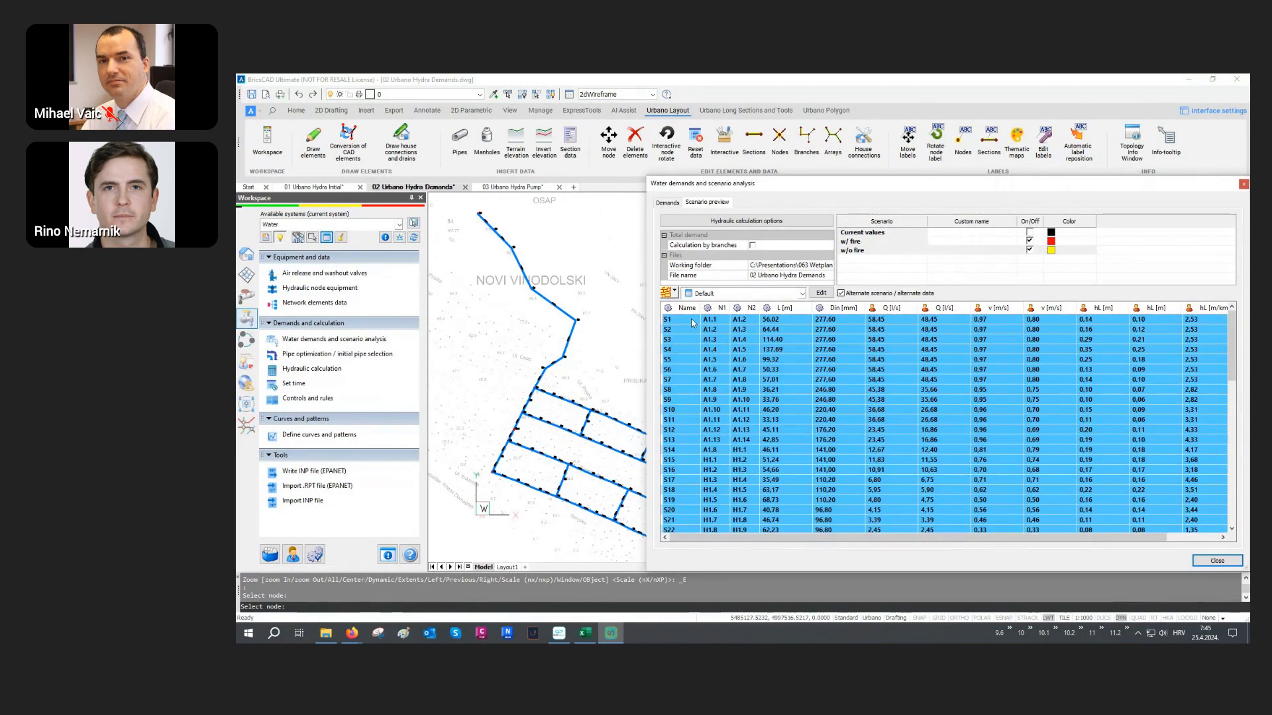
right_click(693, 322)
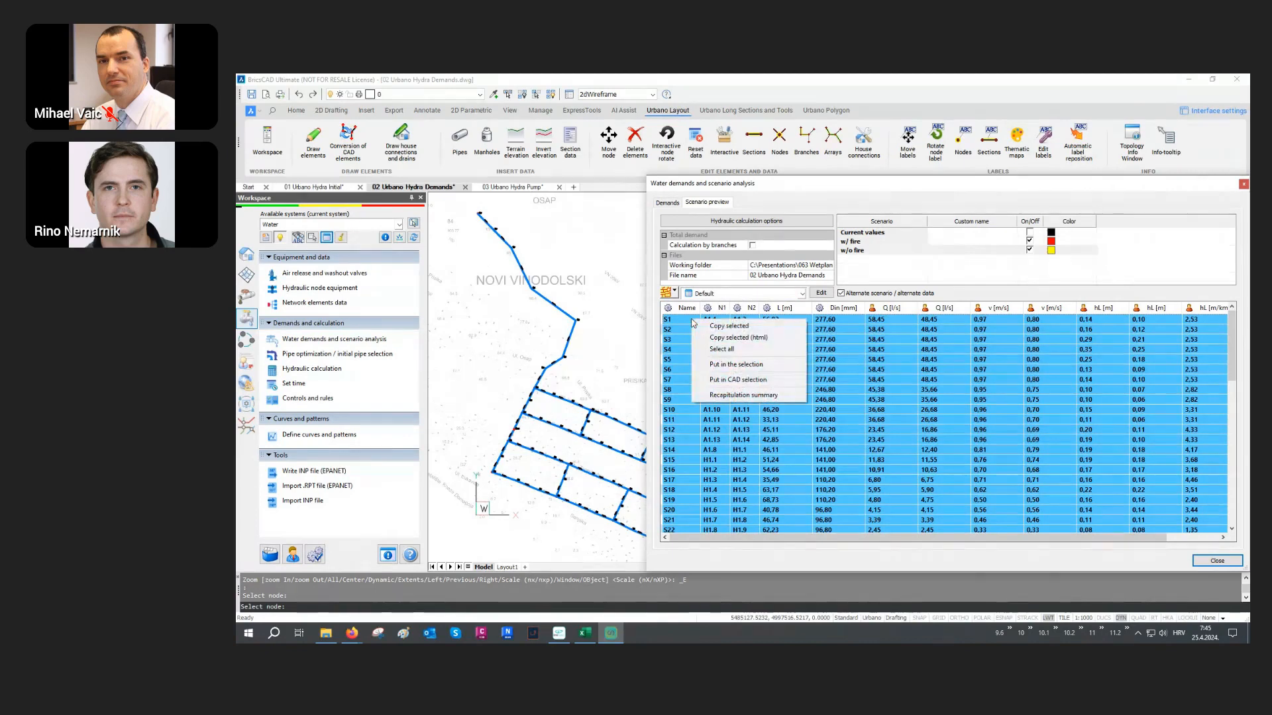
left_click(733, 338)
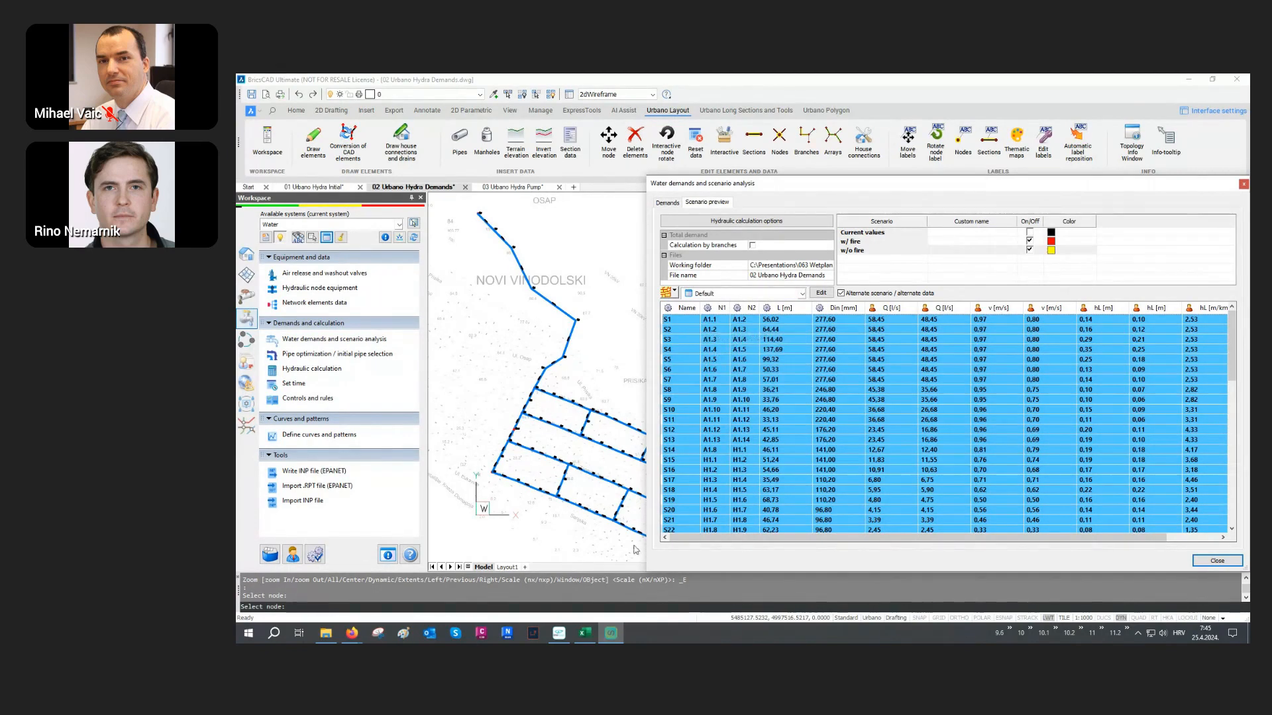
left_click(585, 633)
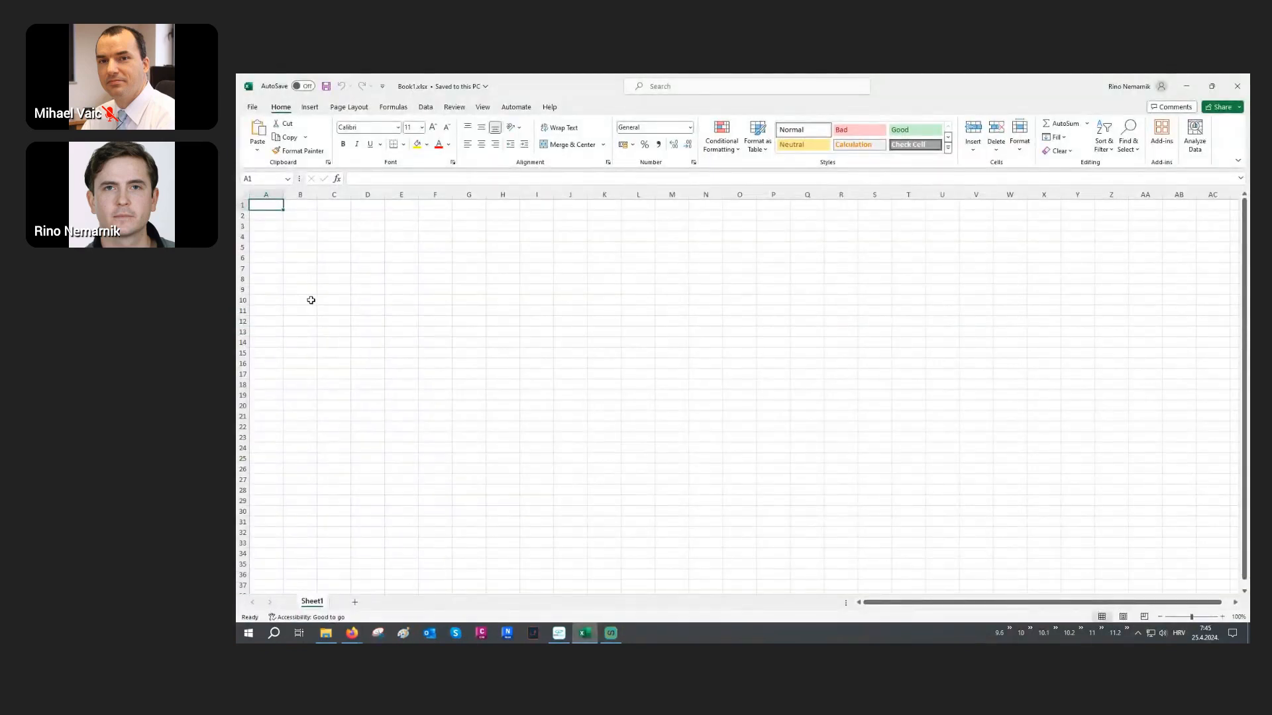
key("ctrl+v")
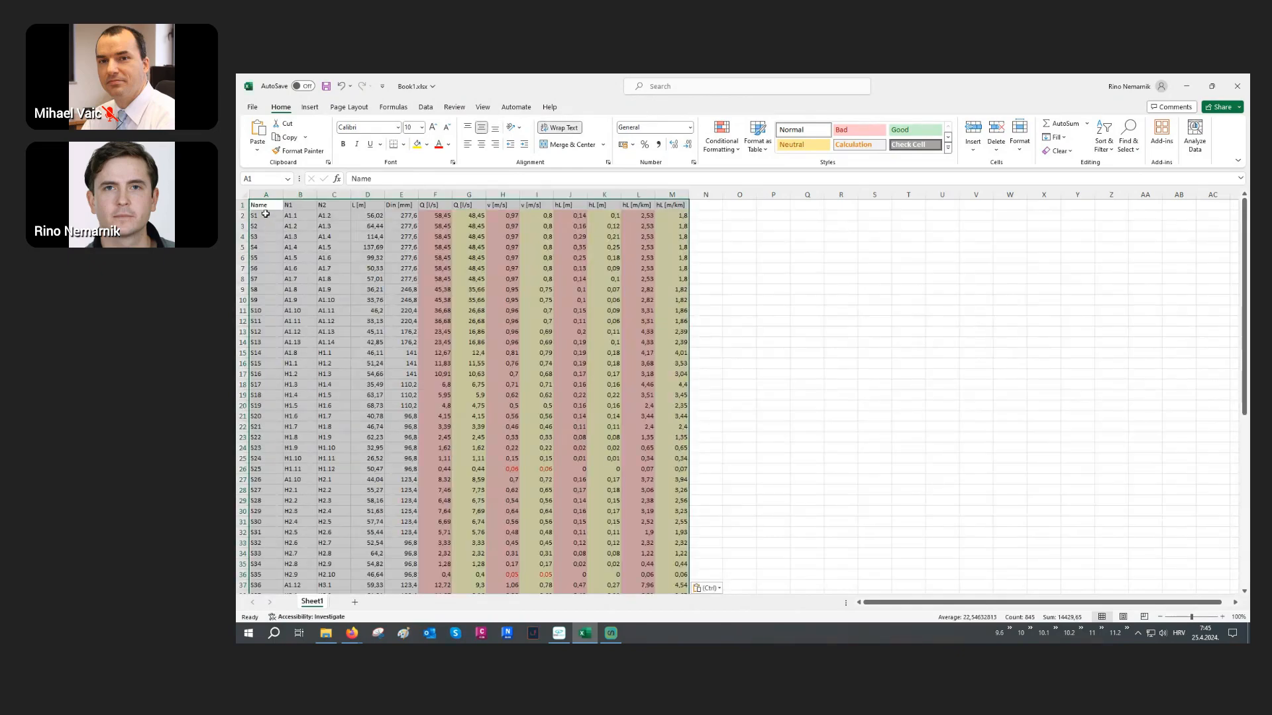
Examine the pasted section results from the header row to the last section, and close Excel.
left_click(258, 207)
scroll(256, 239, "up", 1, "ctrl")
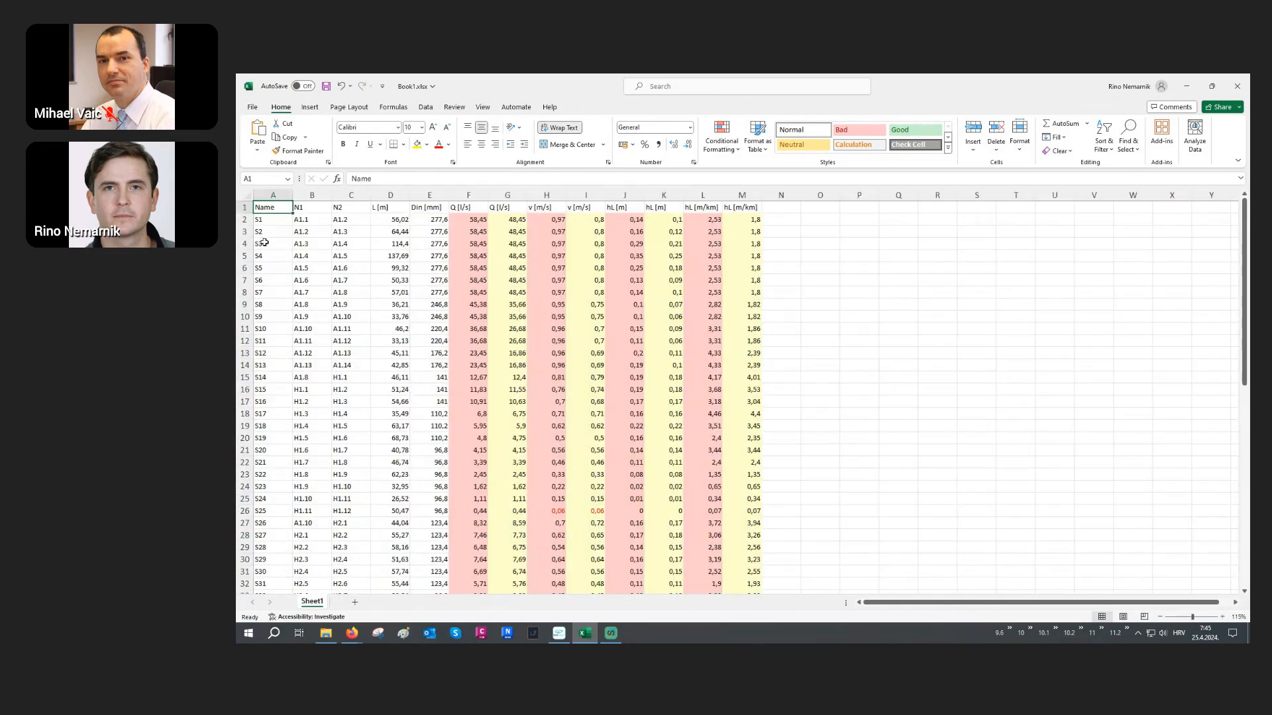
scroll(832, 386, "down", 6)
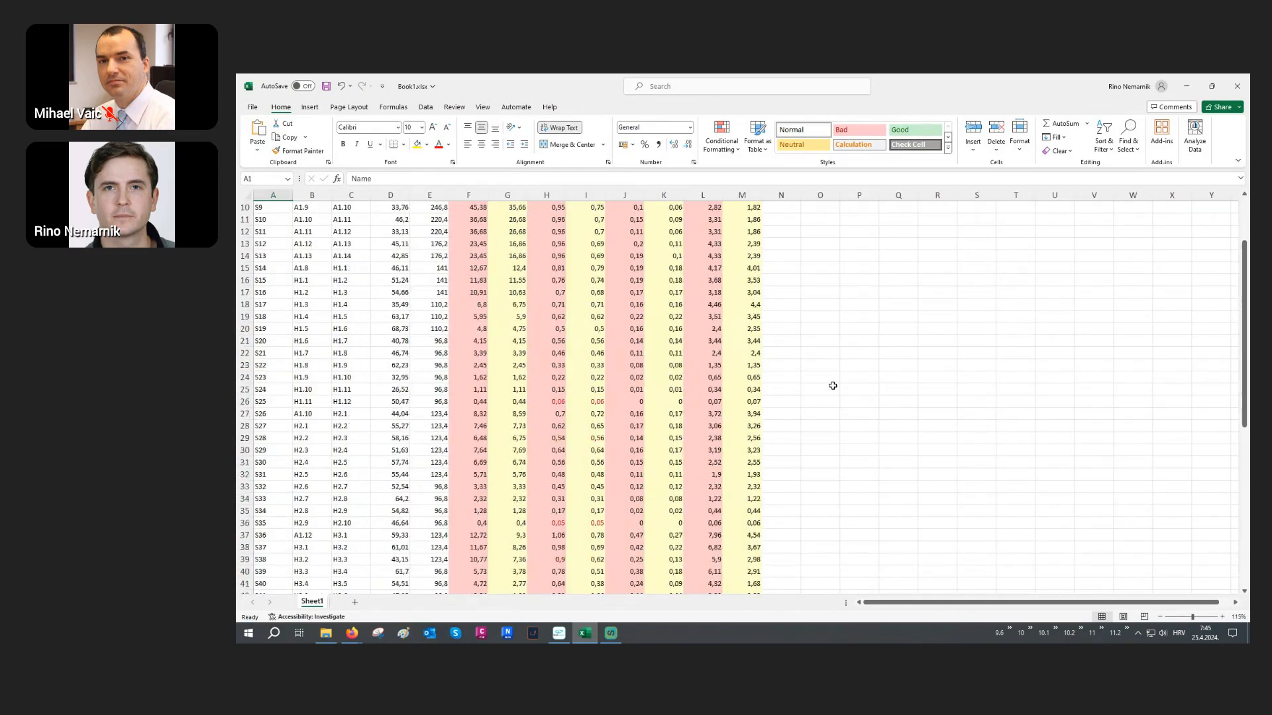
scroll(832, 385, "down", 6)
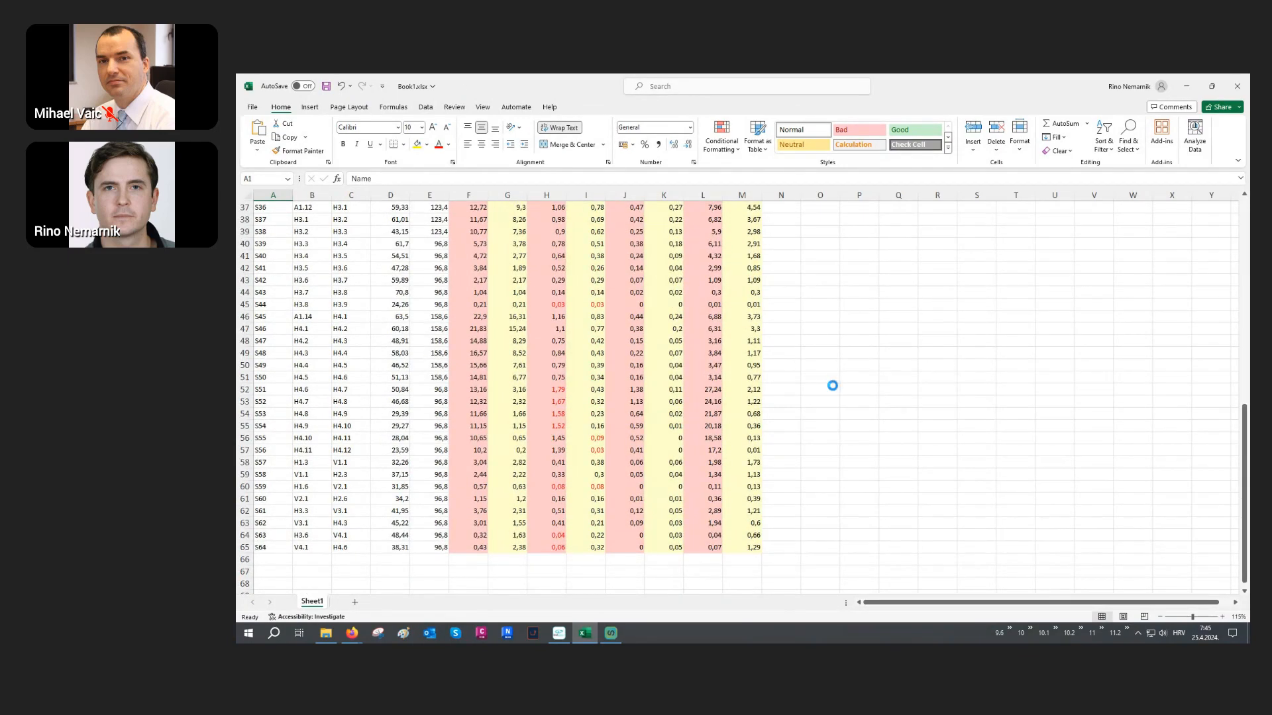
left_click(1237, 86)
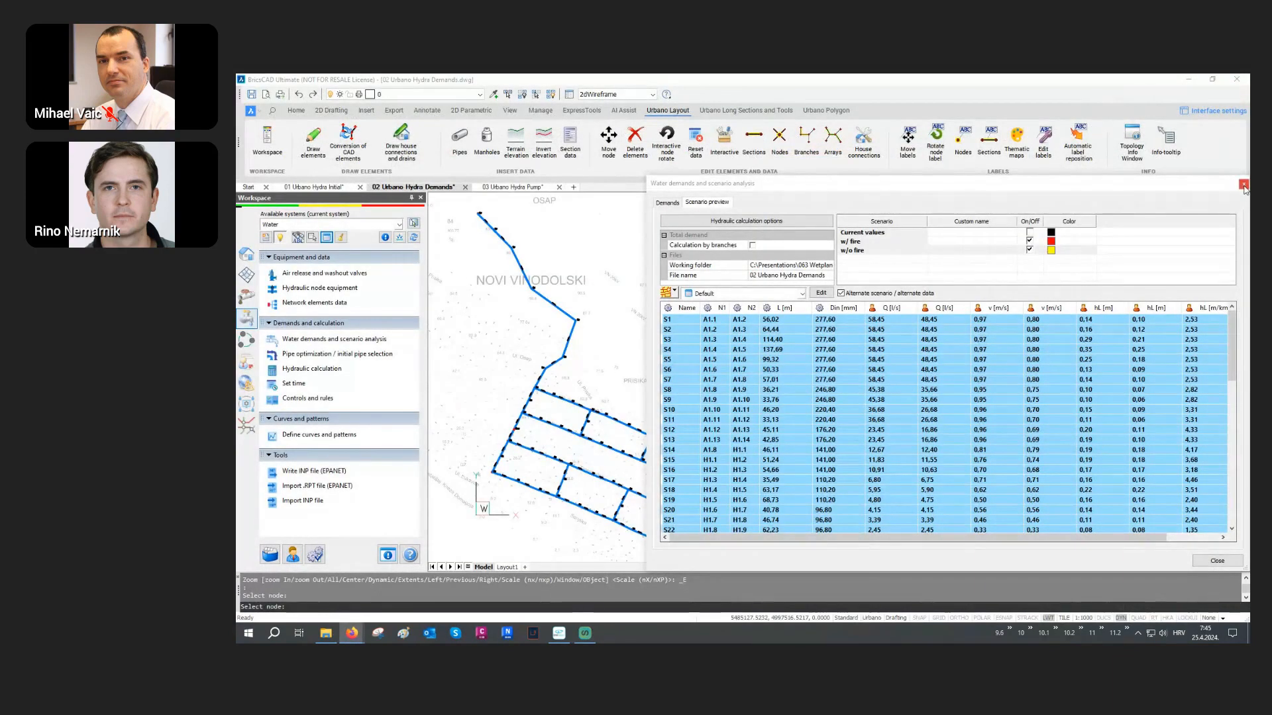
Close the water demands and scenario analysis dialog and switch to the 03 Urbano Hydra Pump drawing.
left_click(1243, 185)
left_click(712, 312)
left_click(658, 330)
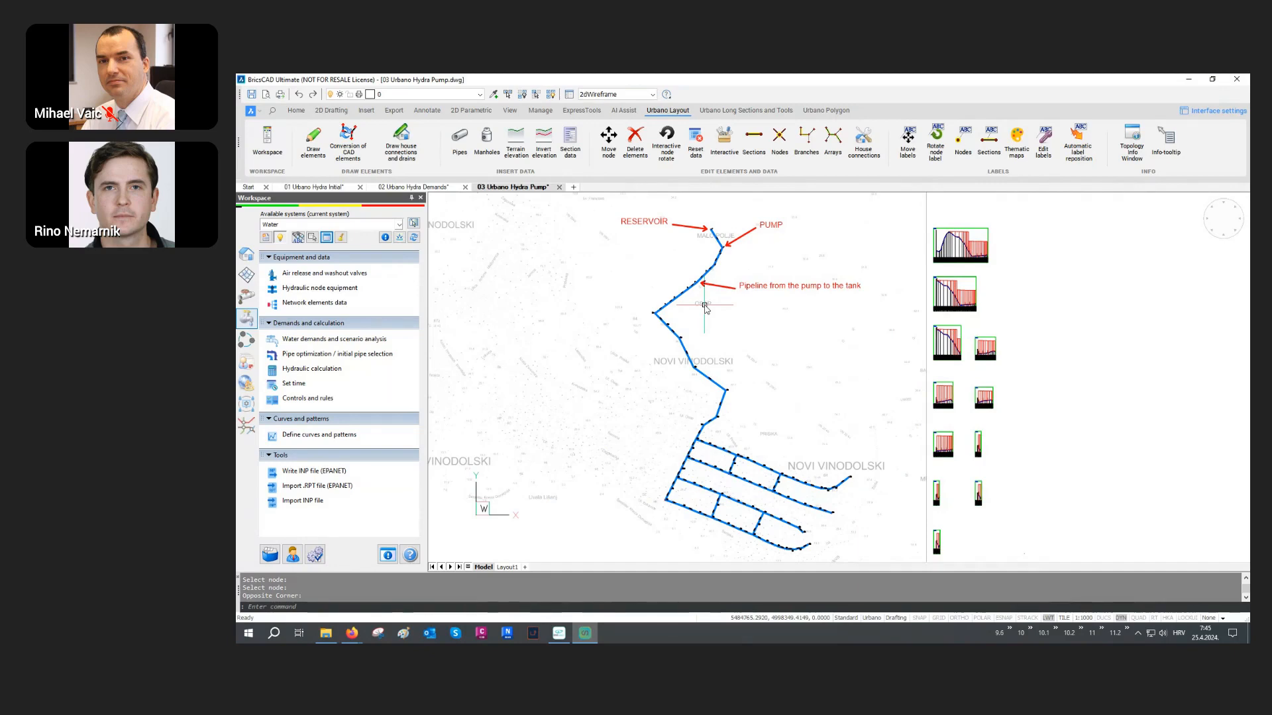
Examine the reservoir at node P1.1, the pump at node P1.2 and the pipeline from the pump to the tank in plan.
scroll(705, 307, "up", 2)
scroll(699, 295, "up", 2)
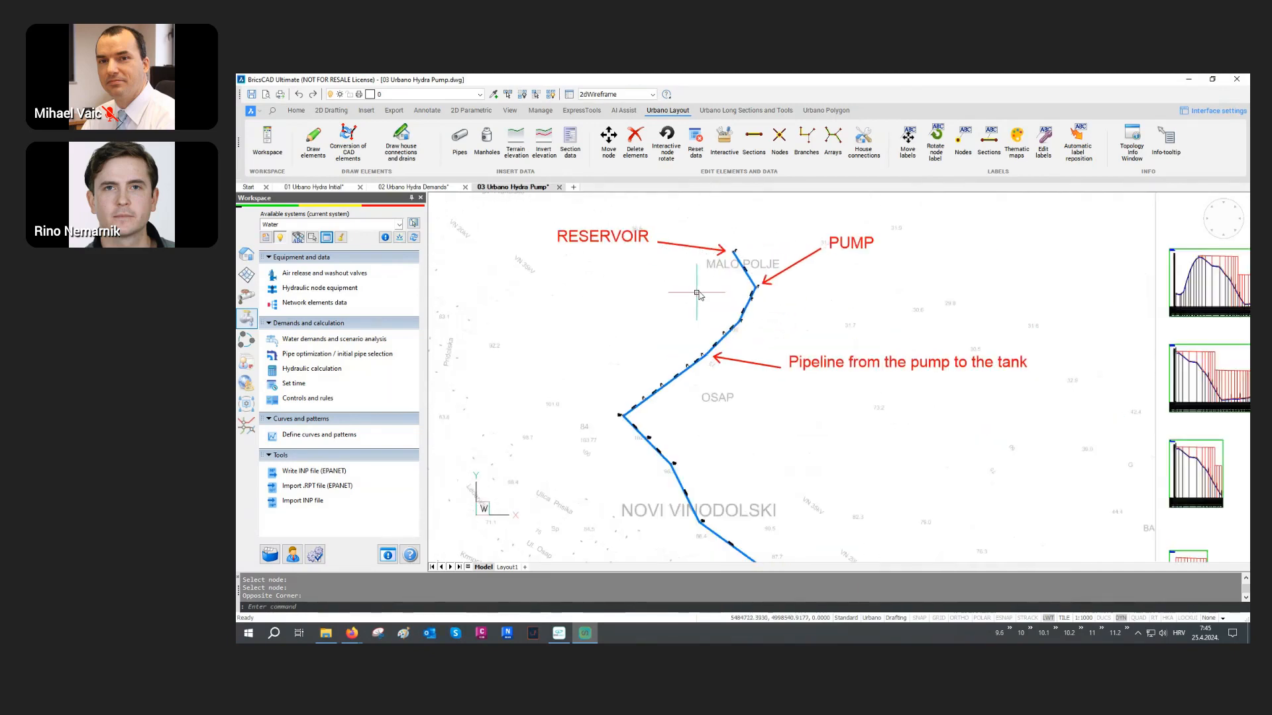
scroll(732, 250, "up", 1)
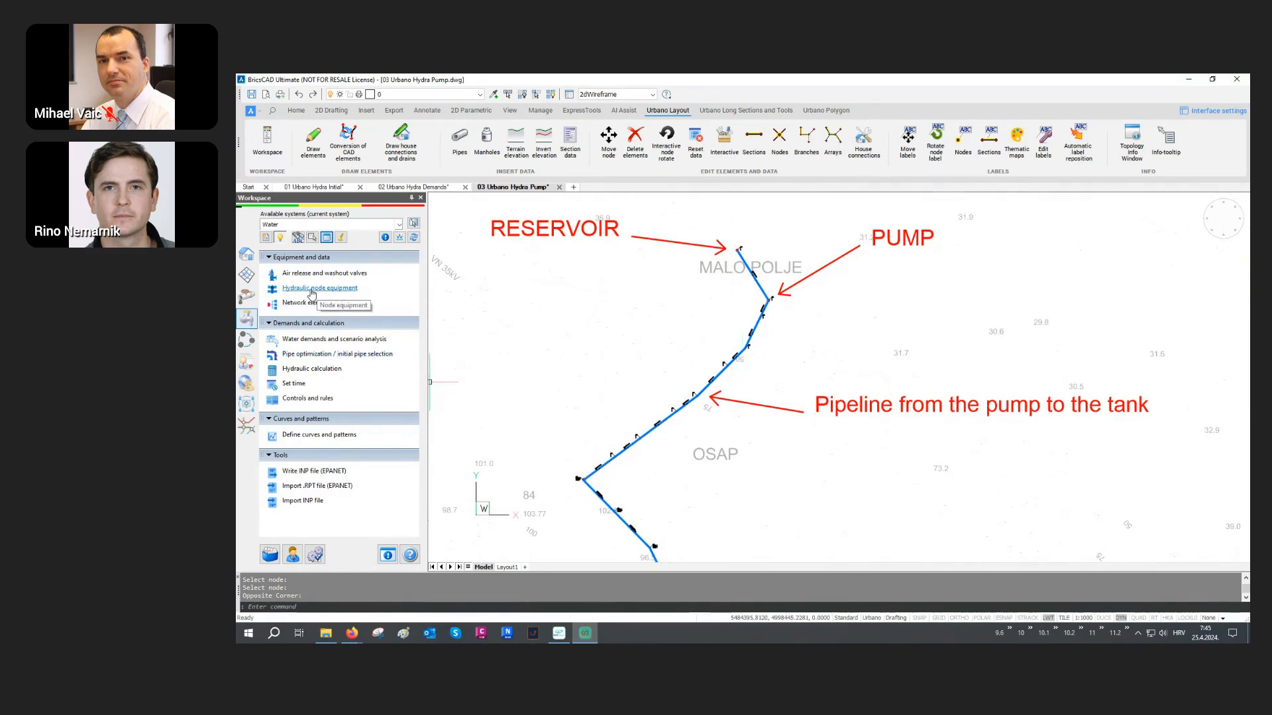
middle_click_drag(651, 297, 647, 321)
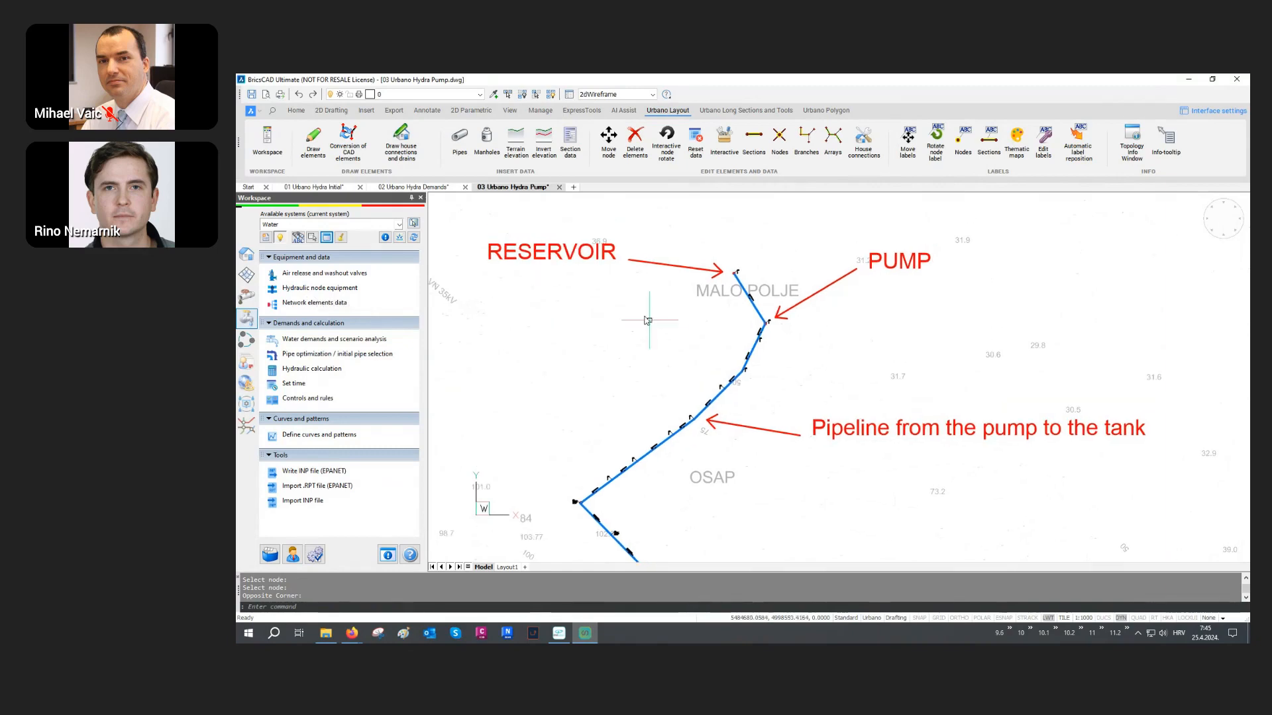
scroll(729, 270, "up", 4)
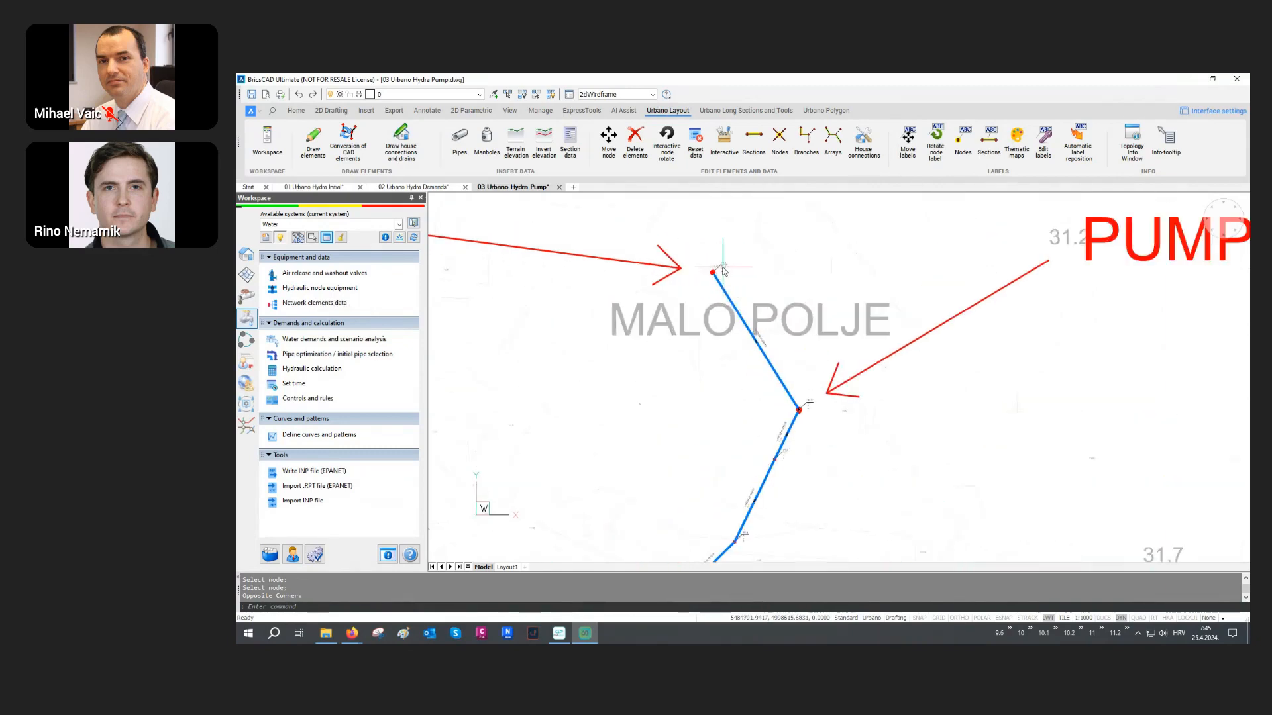
scroll(722, 270, "up", 5)
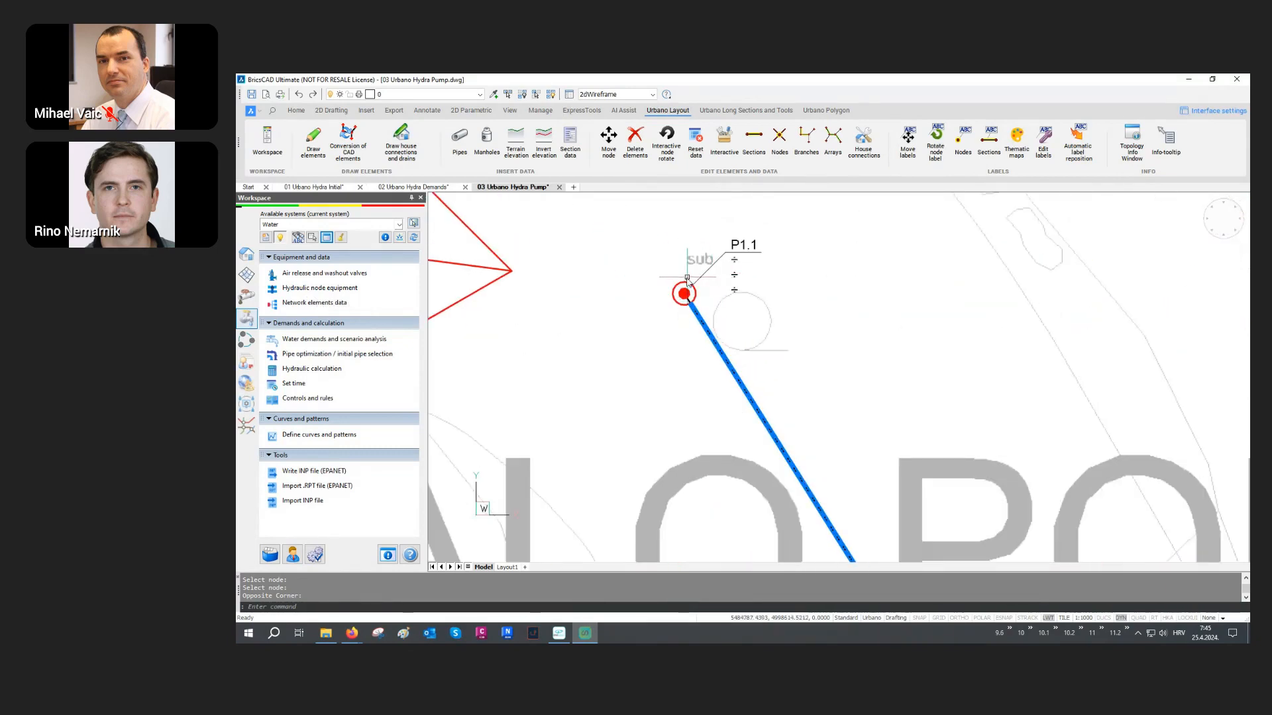
scroll(687, 278, "down", 7)
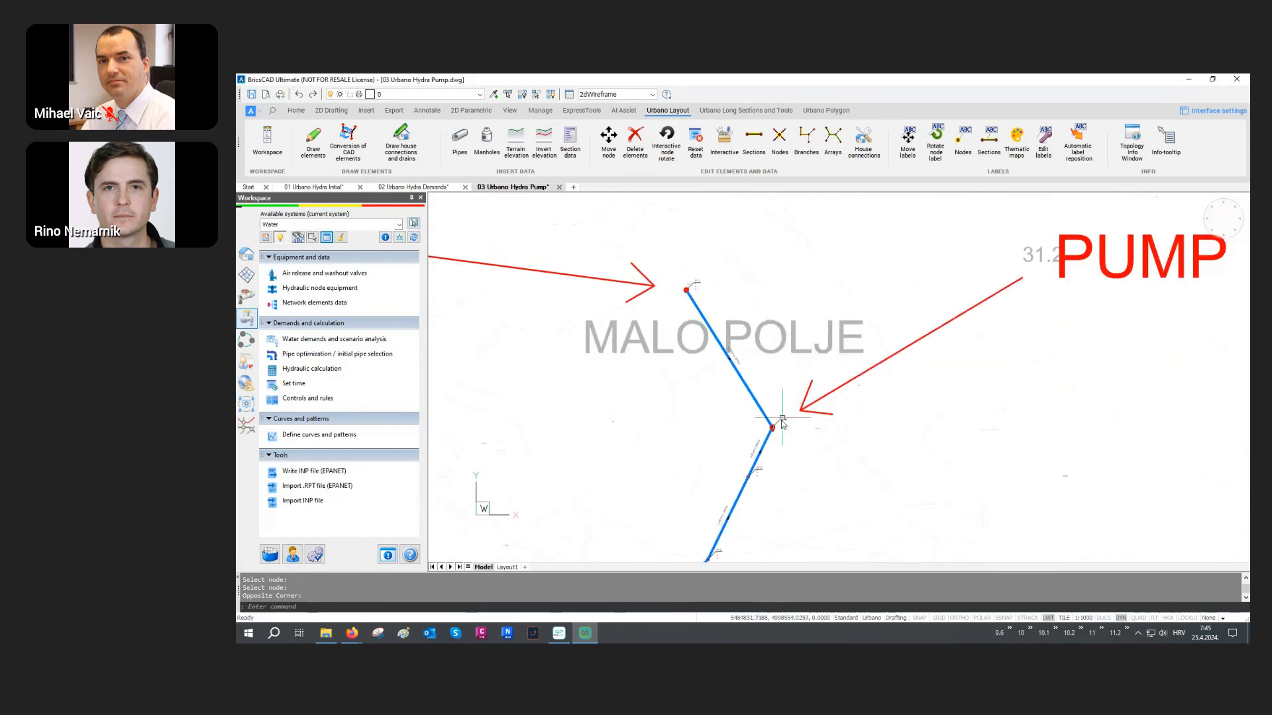
scroll(782, 424, "up", 6)
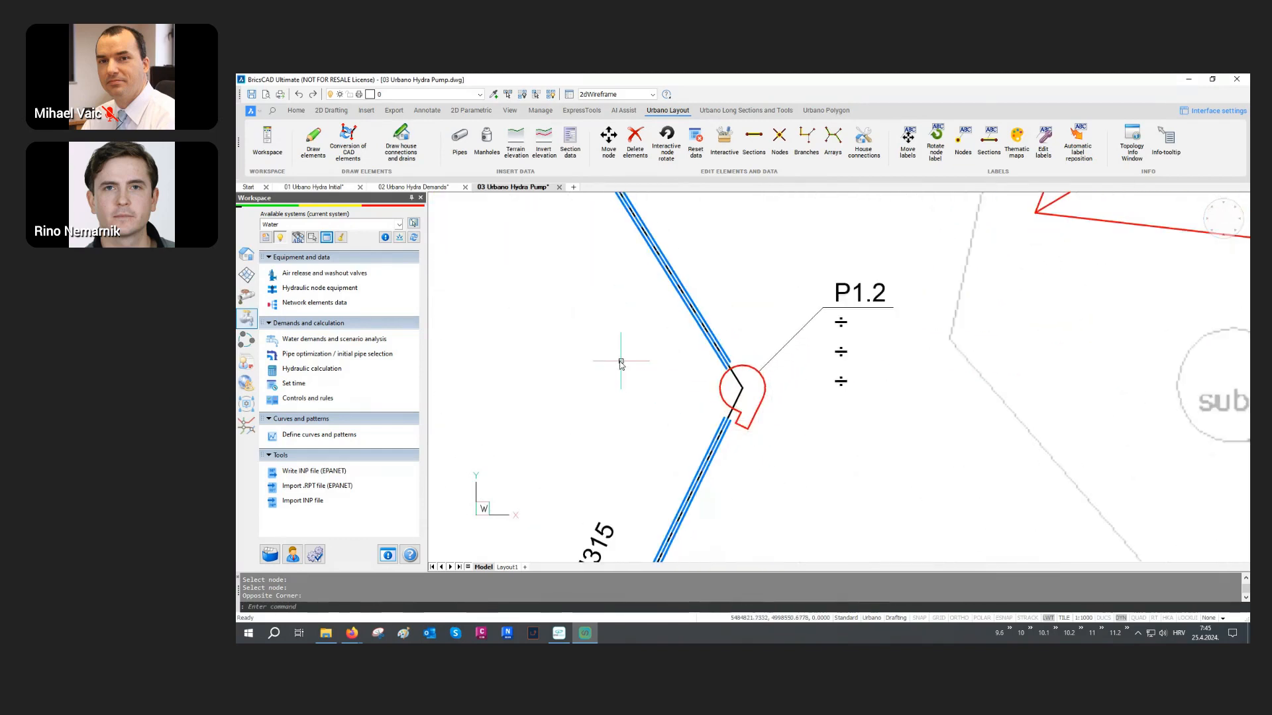
scroll(586, 365, "down", 6)
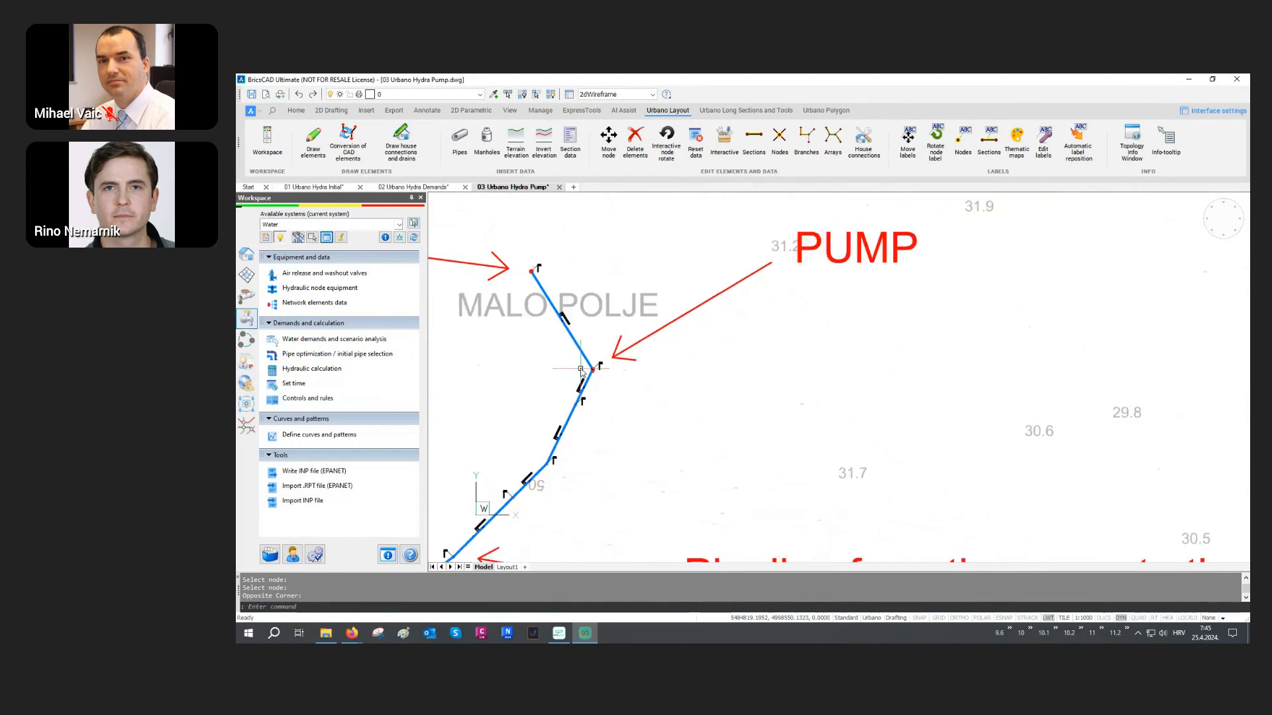
scroll(581, 371, "down", 2)
middle_click_drag(587, 407, 733, 282)
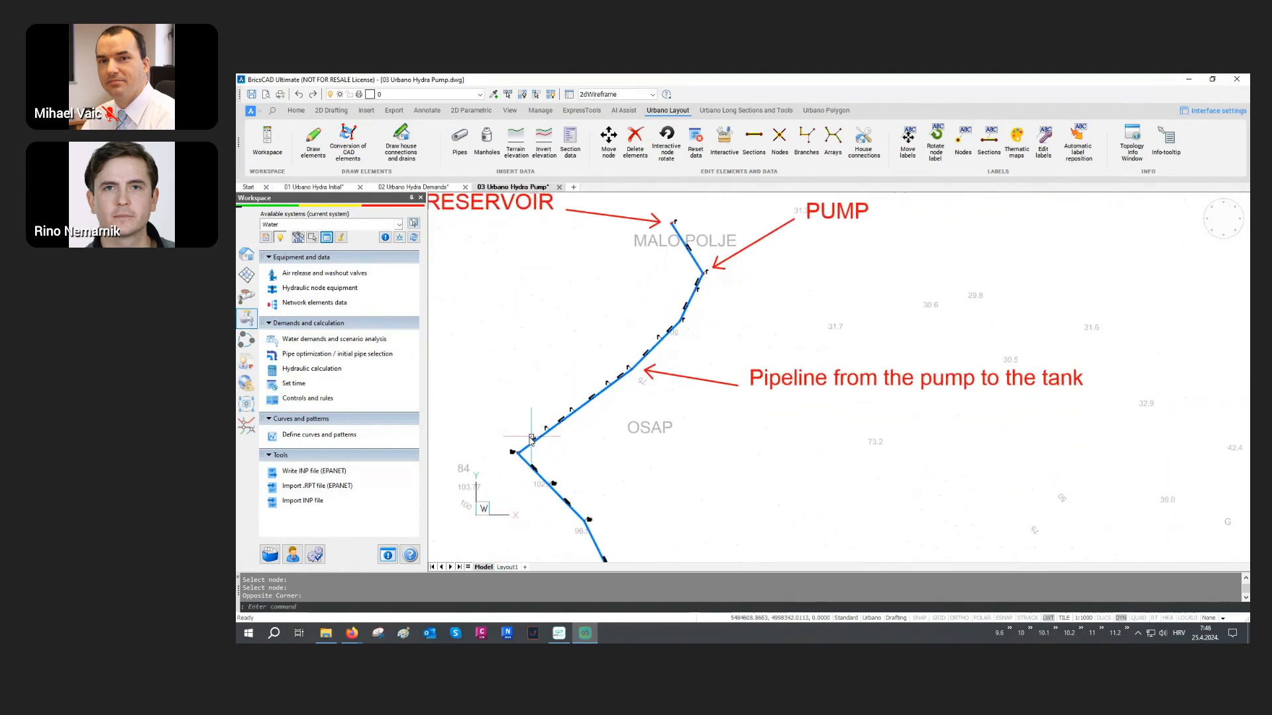
Examine the reservoir, pump and high point of the pipeline in the uppermost longitudinal section, and return to the network overview.
scroll(532, 439, "down", 2)
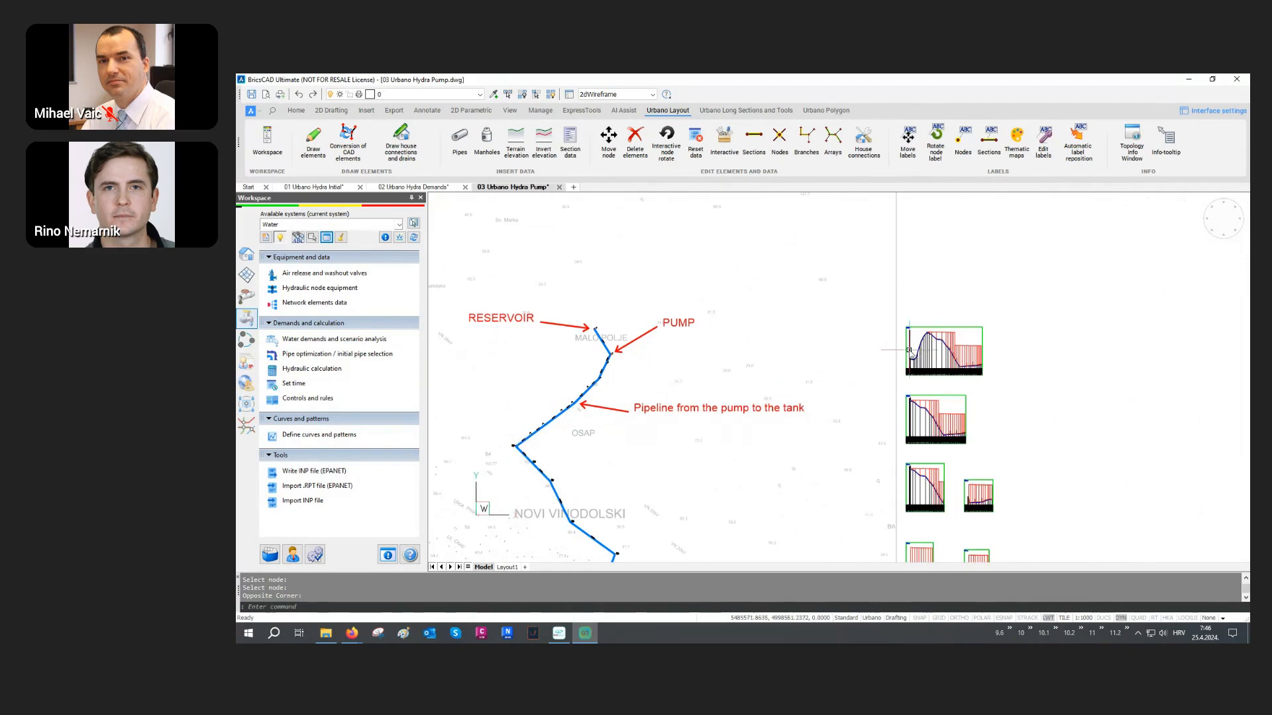
scroll(934, 346, "up", 5)
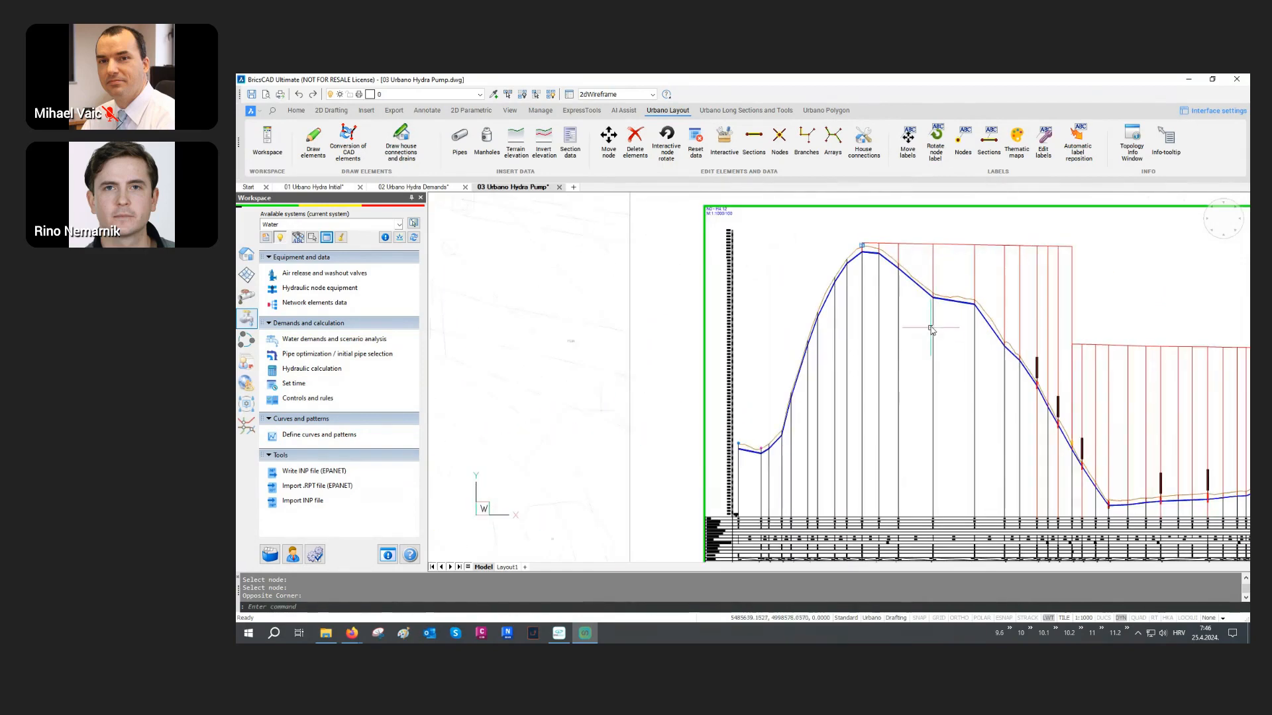
scroll(702, 442, "up", 5)
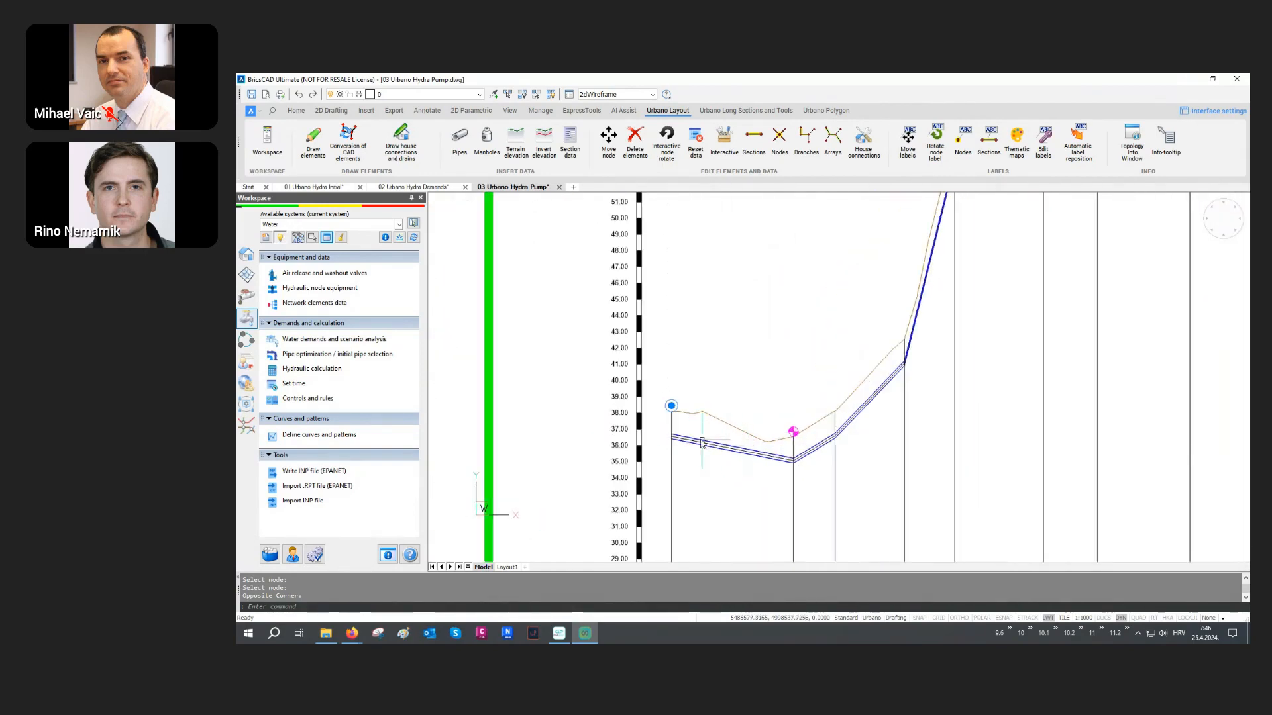
middle_click_drag(795, 439, 709, 470)
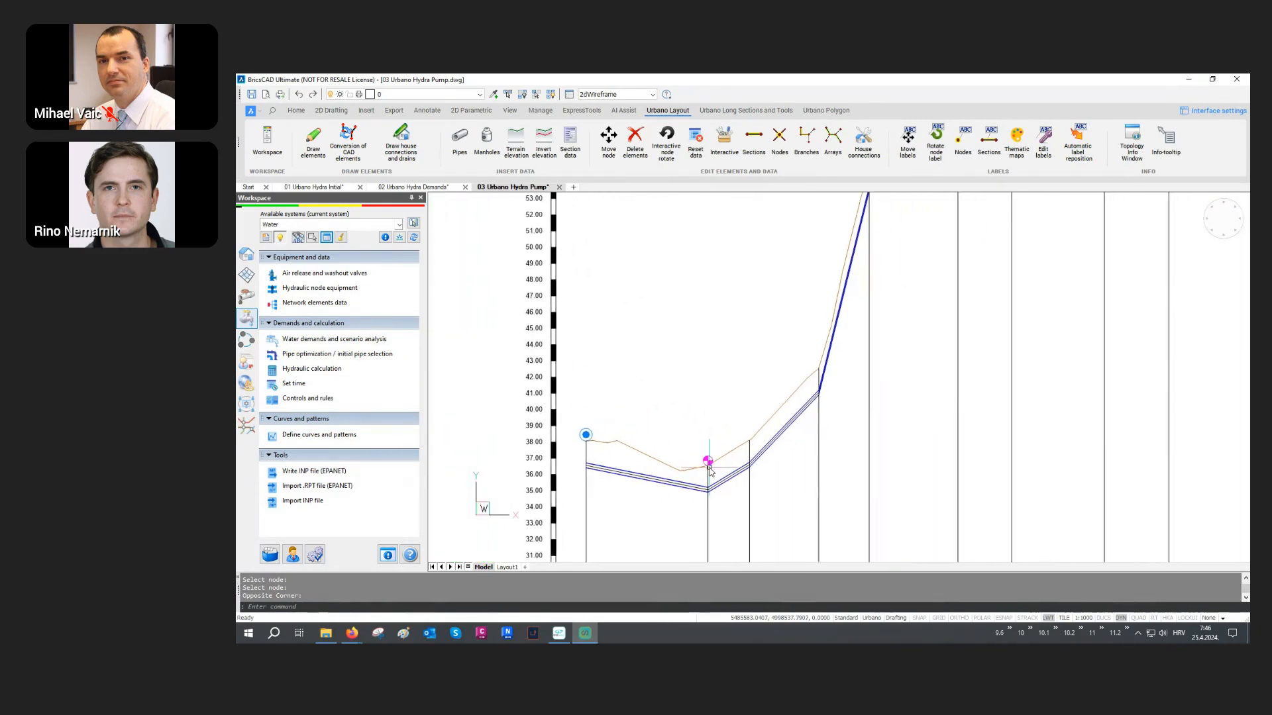
scroll(710, 471, "down", 5)
scroll(813, 294, "up", 3)
scroll(814, 295, "up", 1)
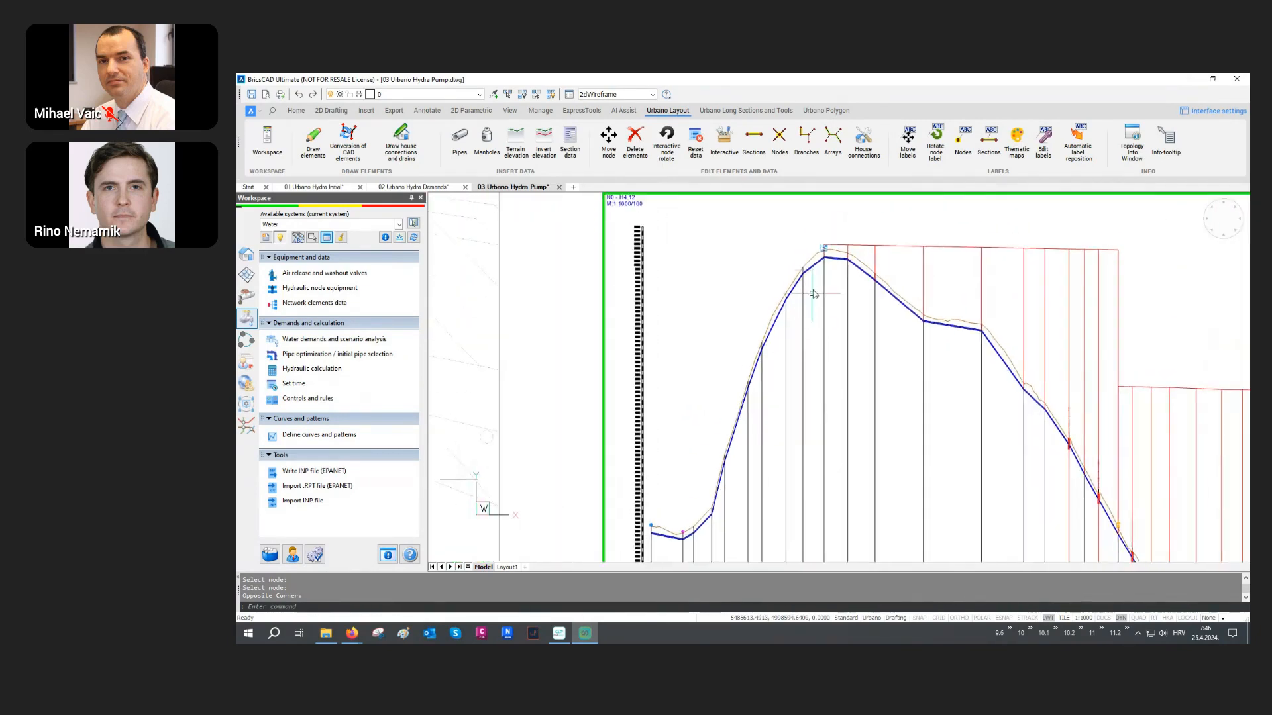
scroll(832, 293, "down", 5)
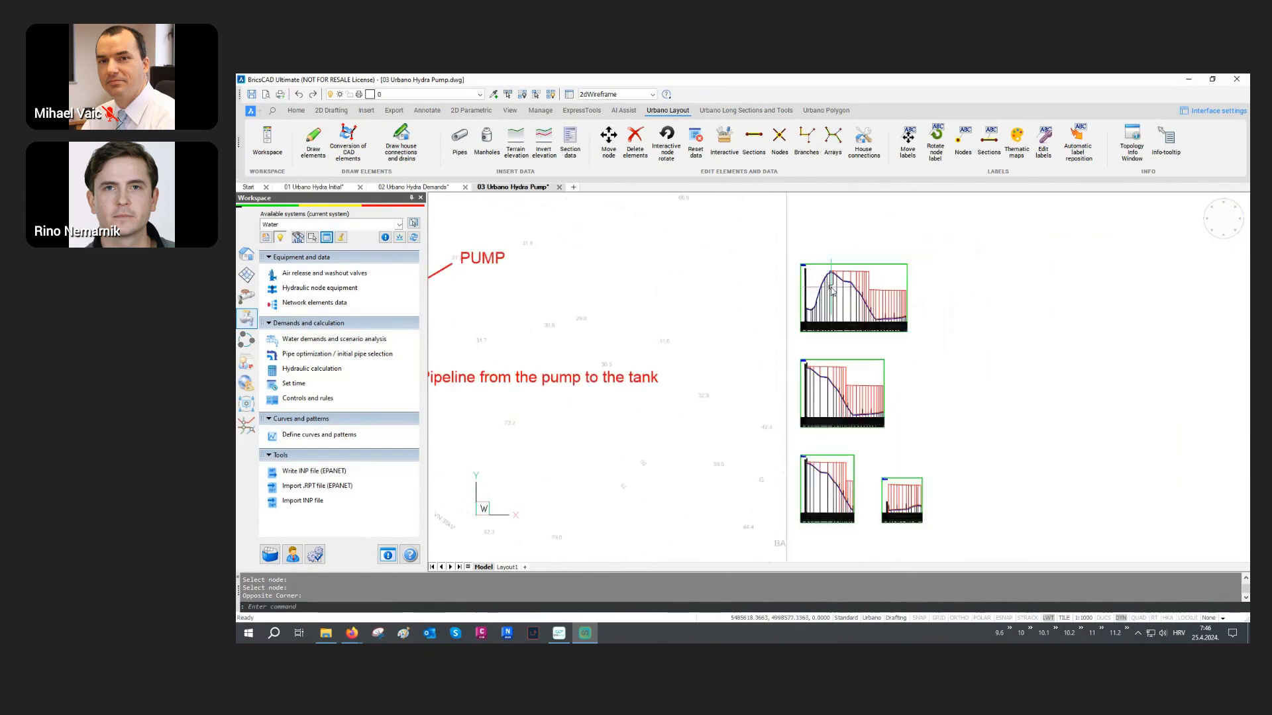
scroll(831, 293, "down", 3)
scroll(662, 350, "down", 2)
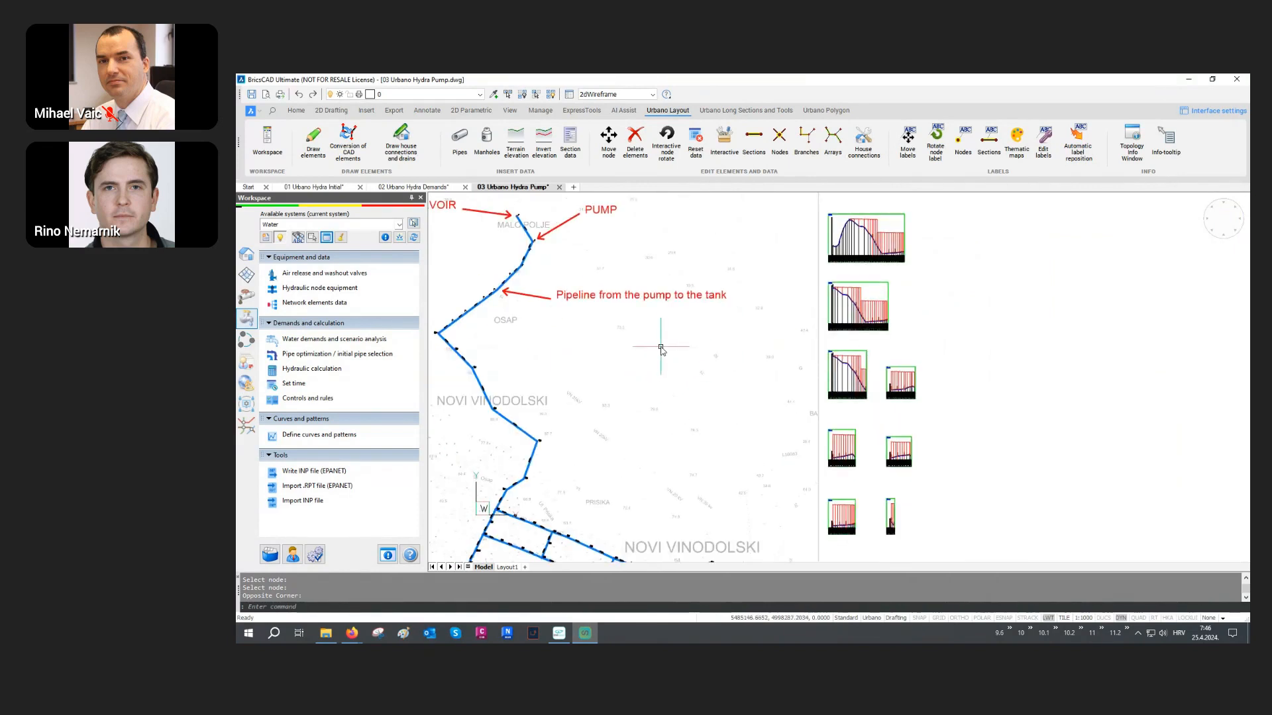
scroll(649, 345, "down", 3)
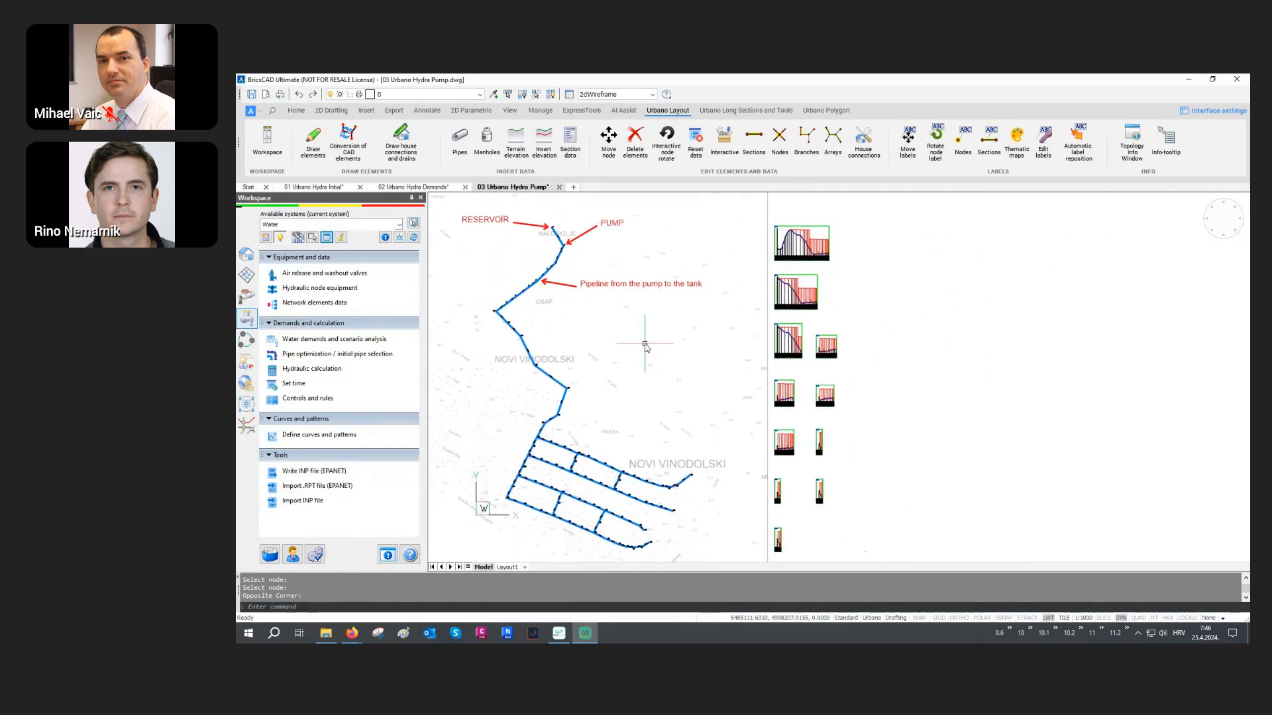
Open the catalog of curves and patterns and view the flow-head curve of Pump1.
left_click(306, 437)
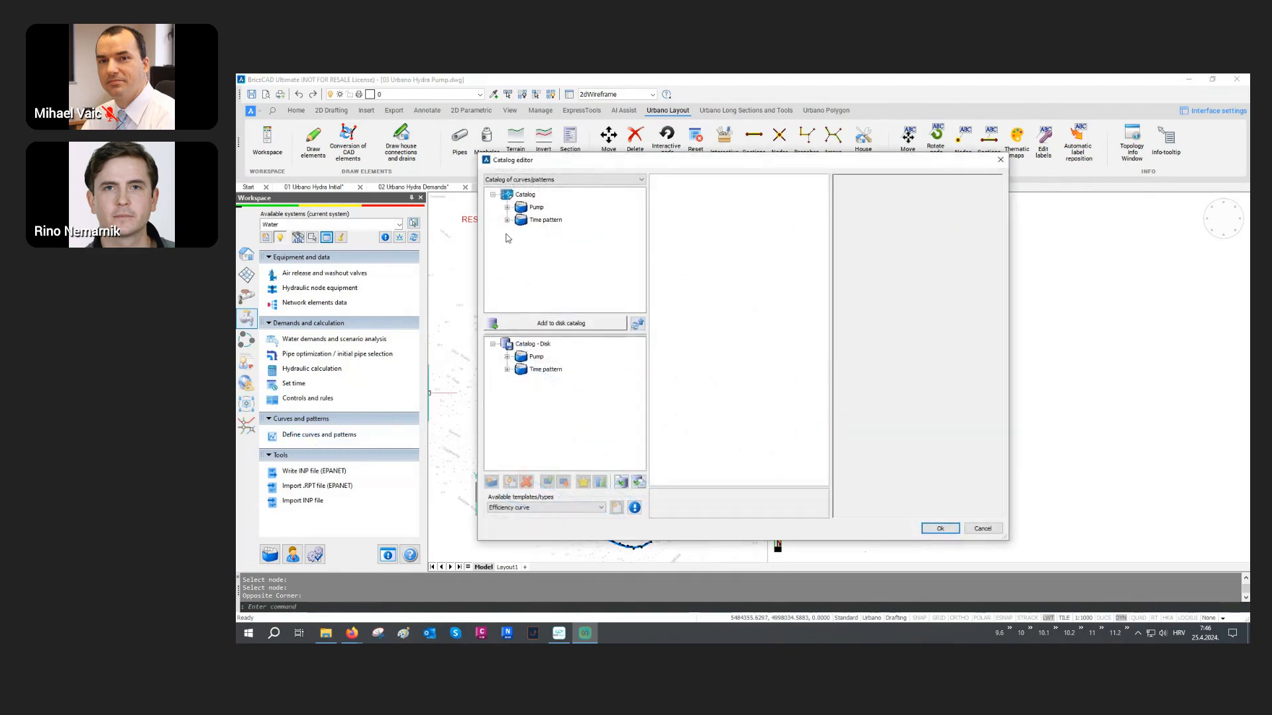
left_click(507, 207)
left_click(550, 220)
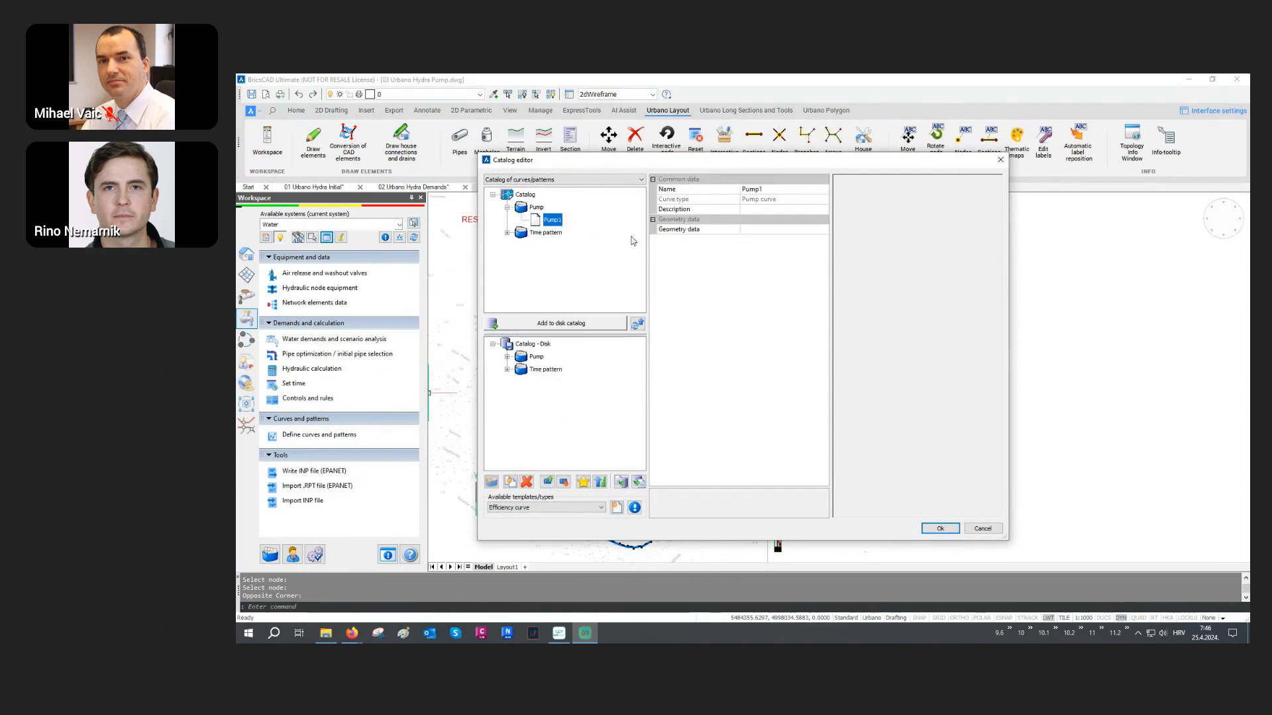
left_click(798, 230)
left_click(823, 229)
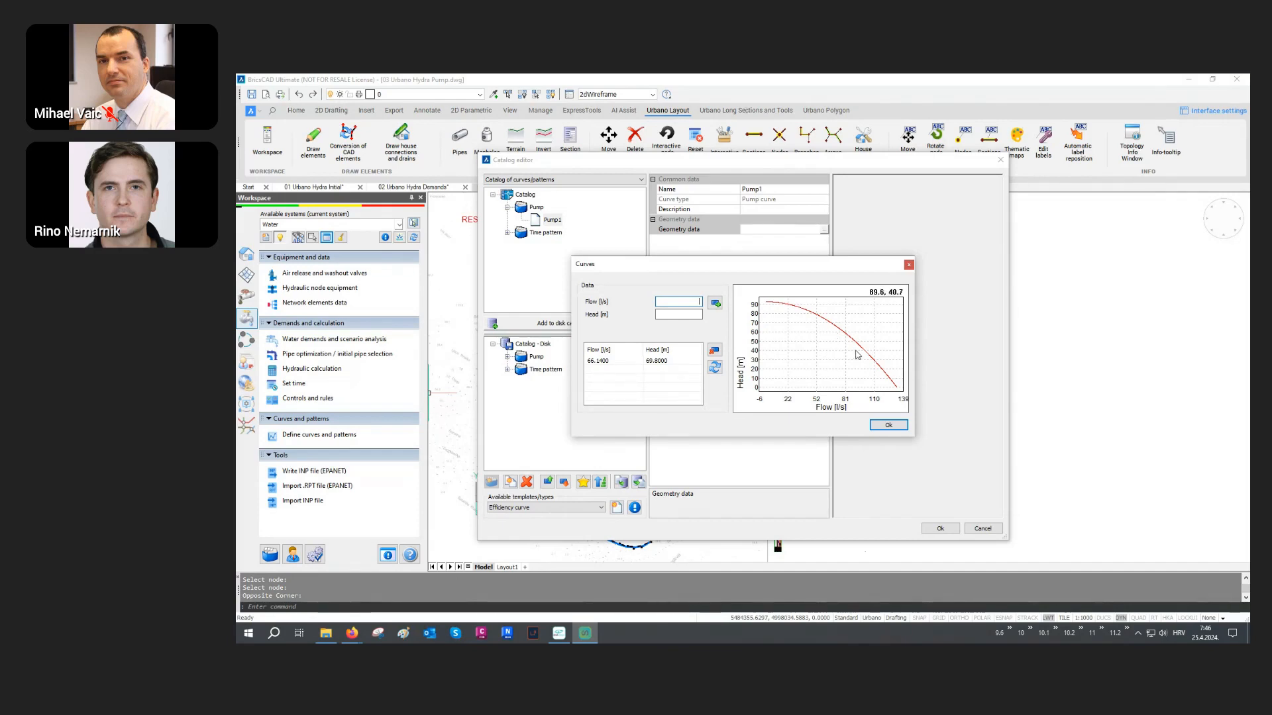
left_click(882, 424)
View the Population time pattern's values through time period 24 and close the pattern editor.
left_click(507, 234)
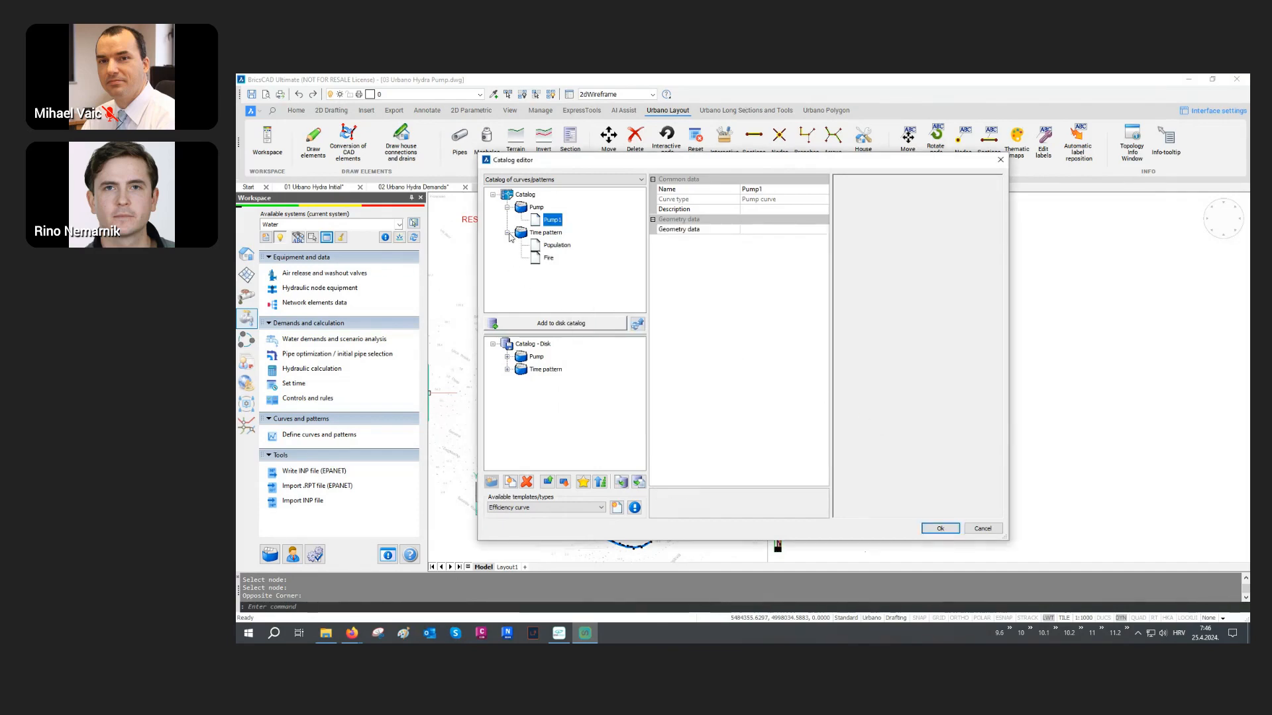
left_click(549, 247)
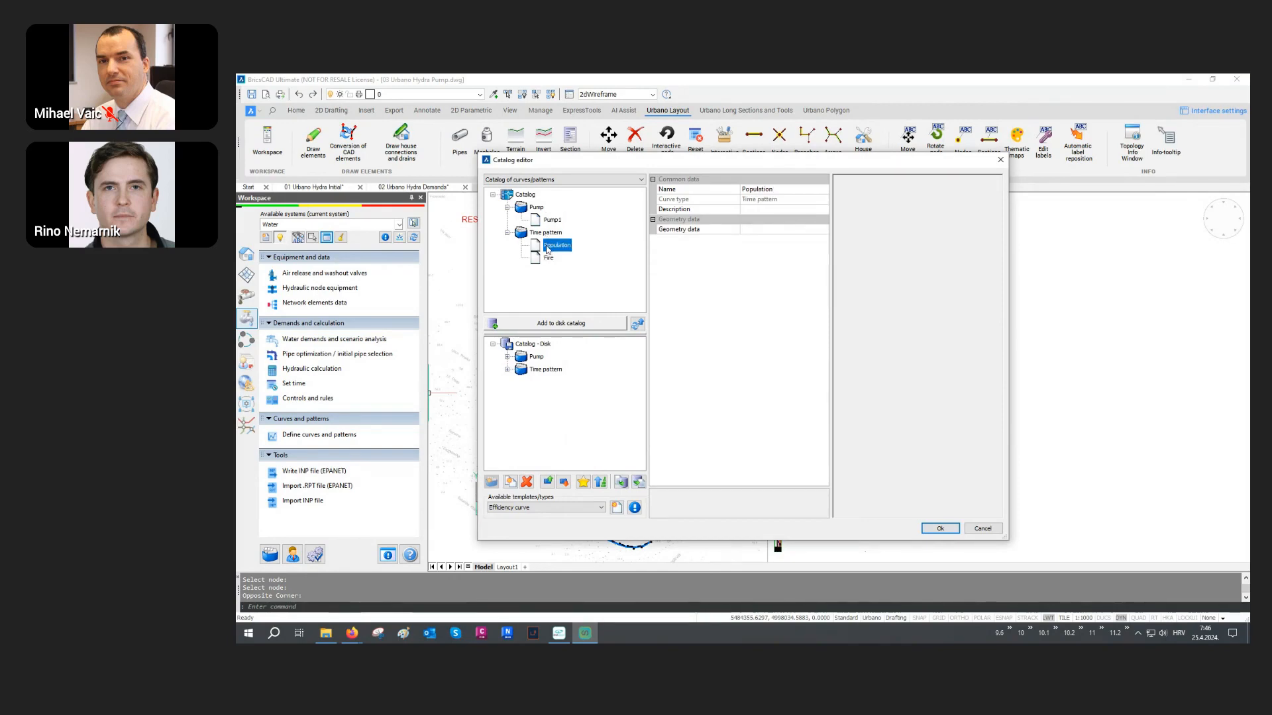
left_click(815, 230)
left_click(825, 230)
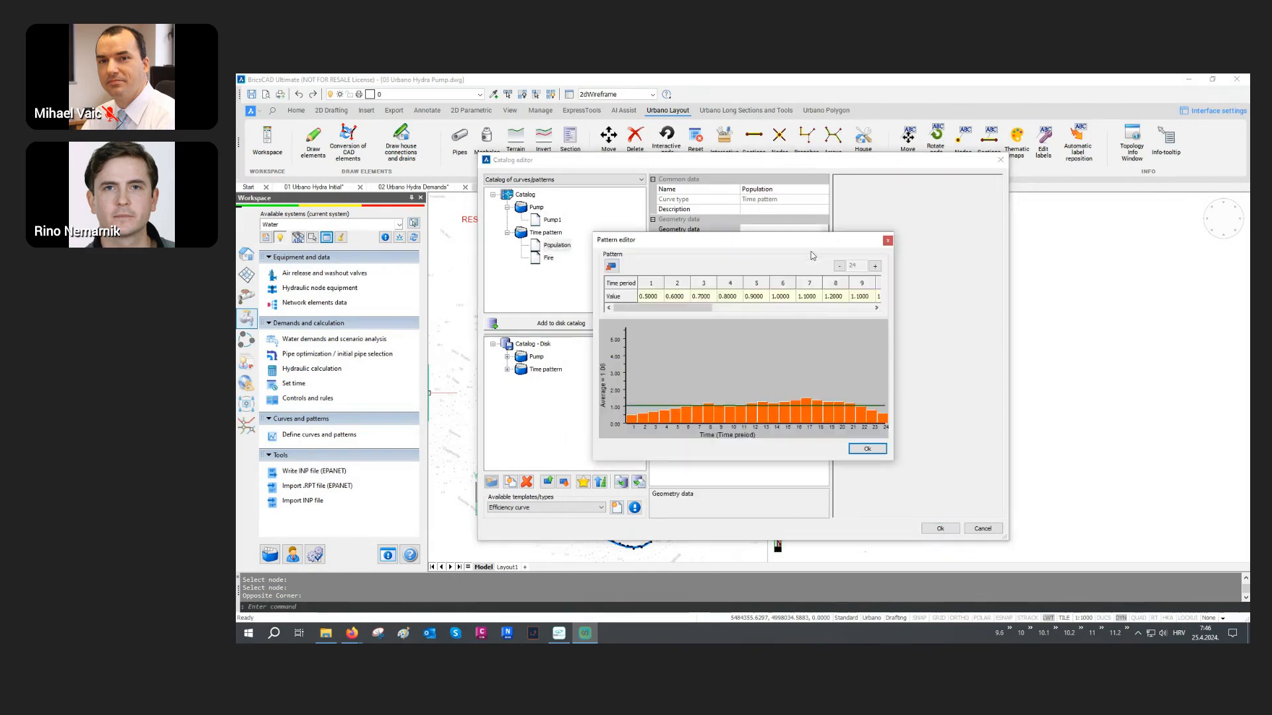
left_click_drag(709, 302, 871, 296)
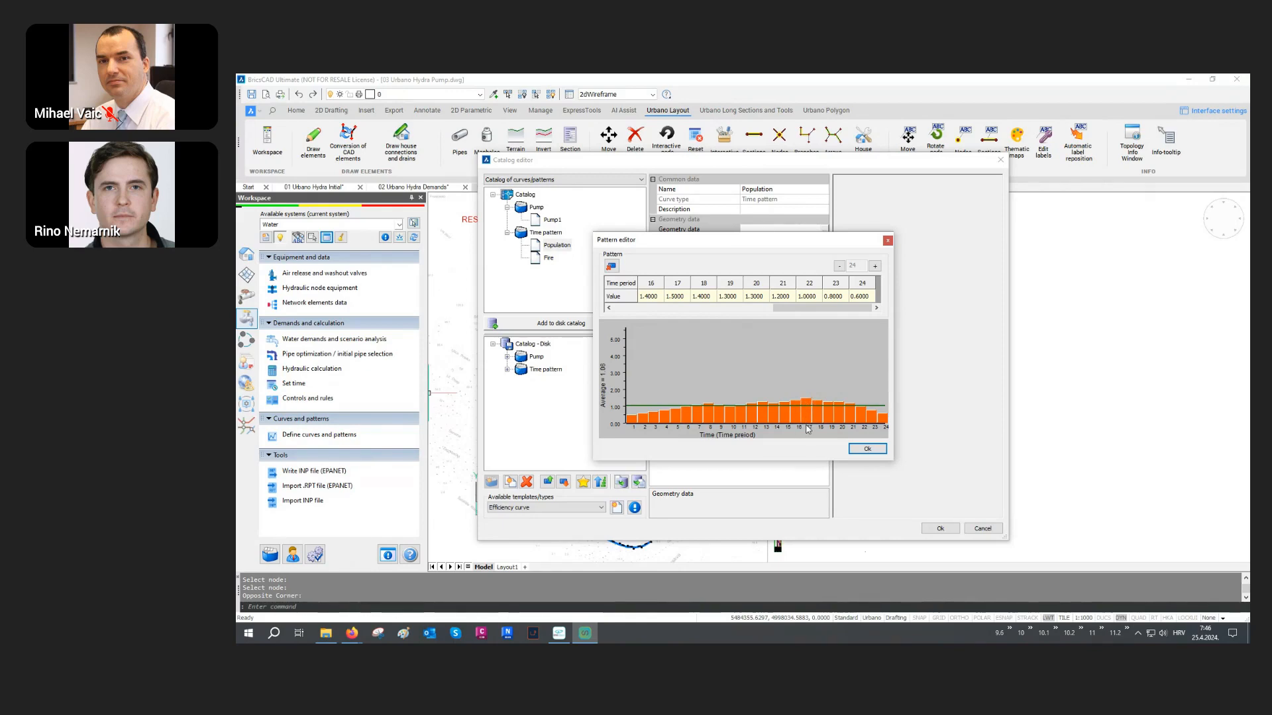
left_click(866, 448)
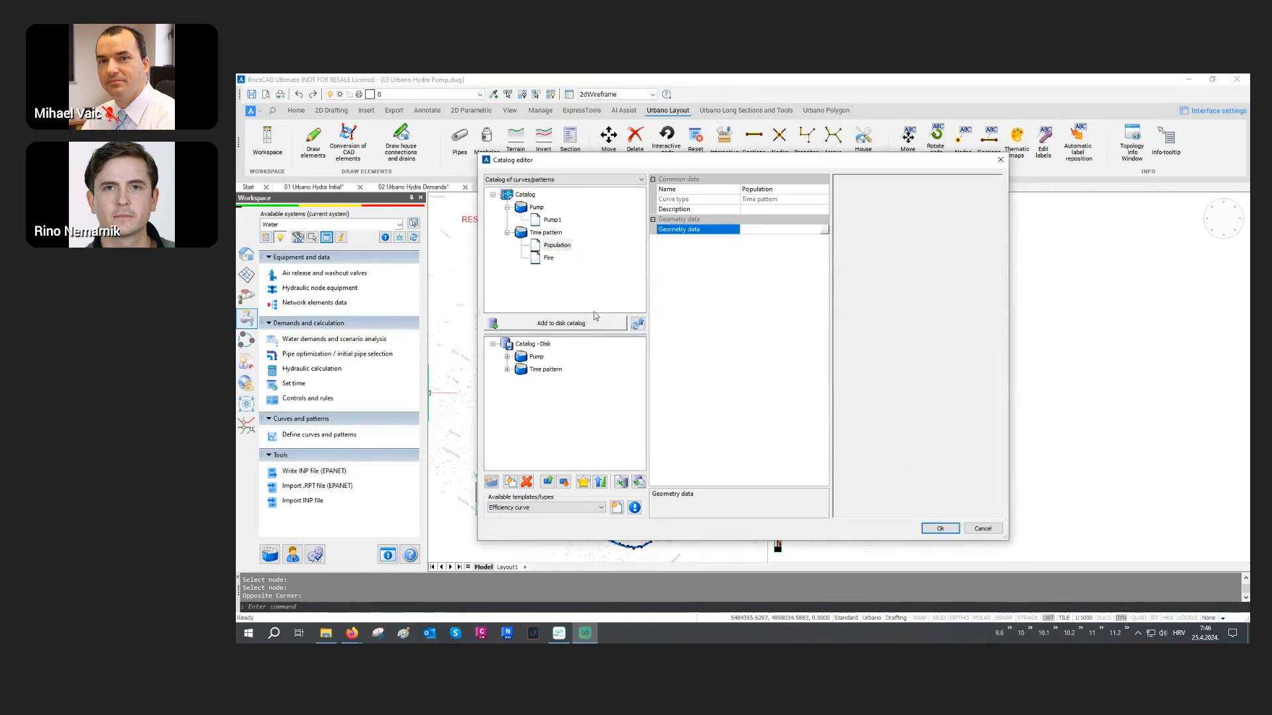
View the Fire time pattern's values and graph, and close the catalog of curves and patterns.
left_click(548, 259)
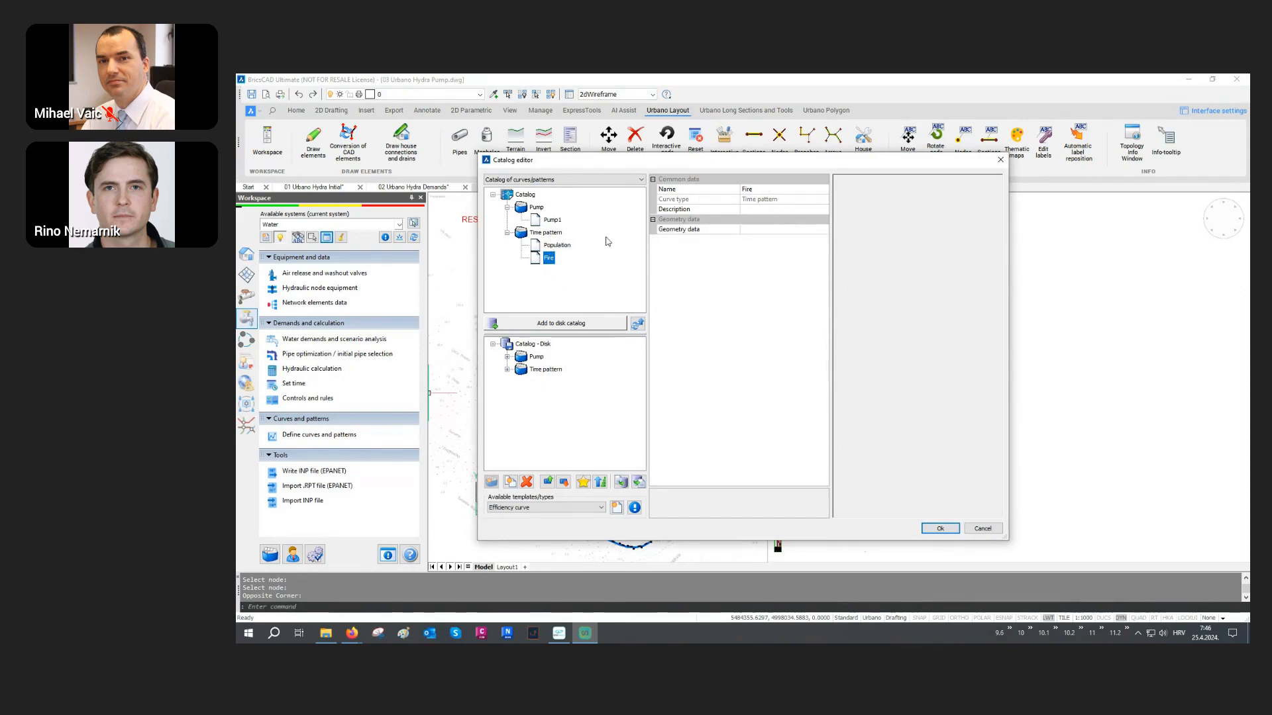
left_click(793, 230)
left_click(824, 229)
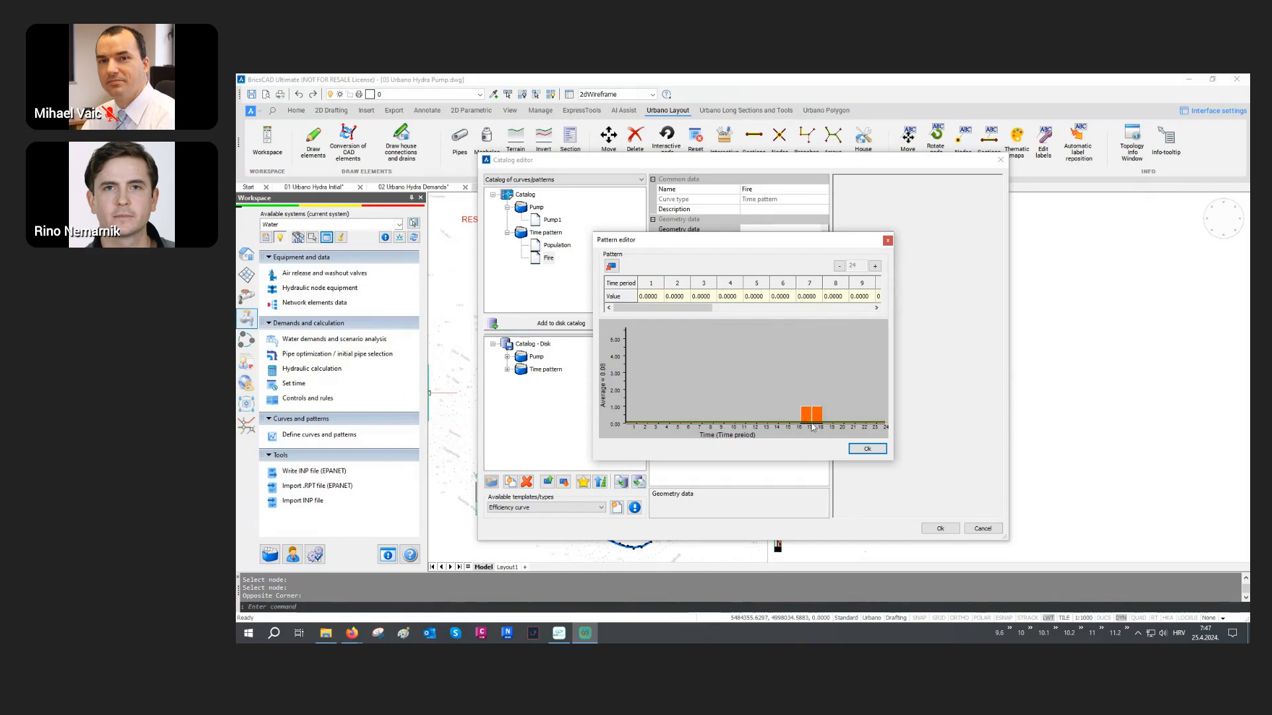
left_click(867, 448)
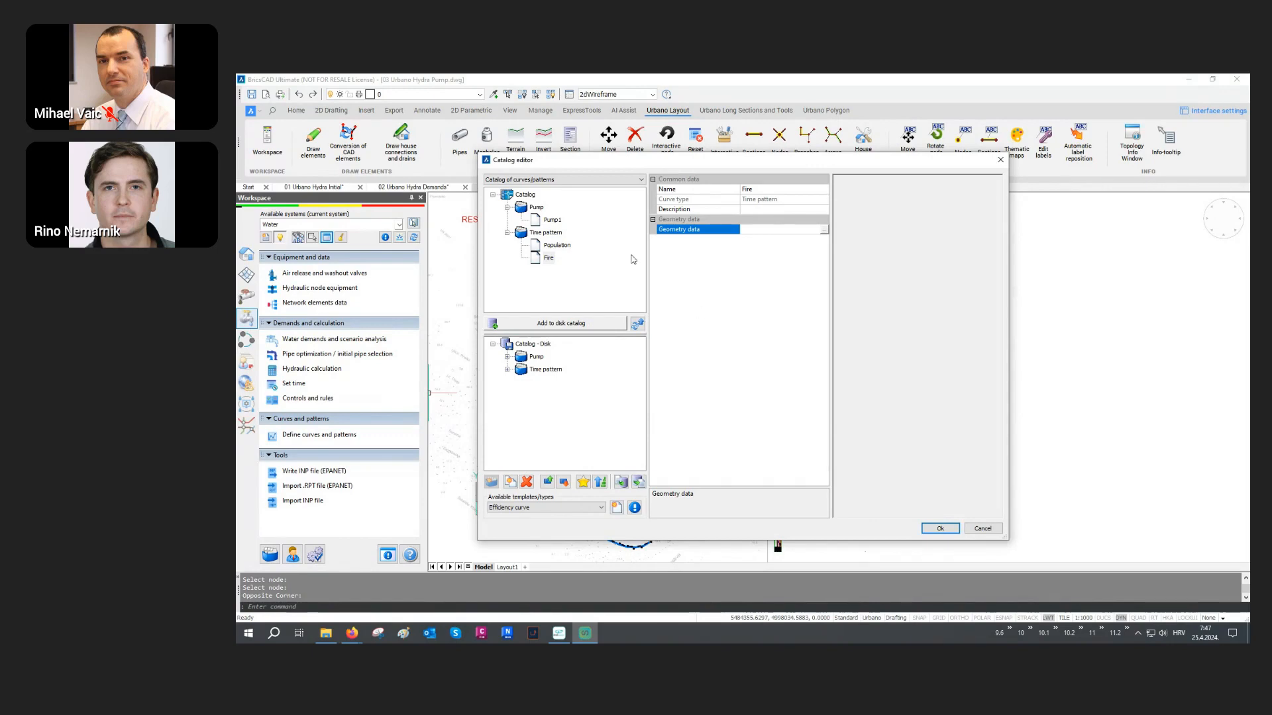
left_click(938, 527)
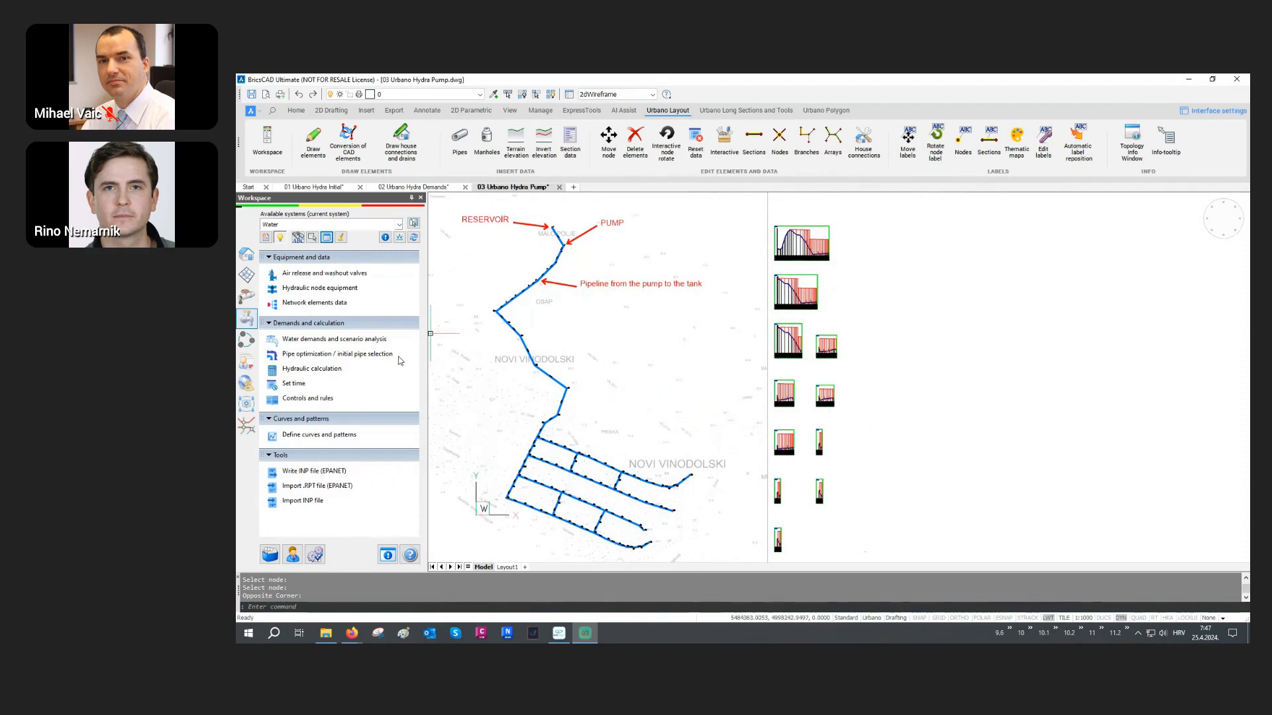
Review the level conditions and pump status actions of the PMP_OFF and PMP_ON control rules, and close the rules.
left_click(307, 399)
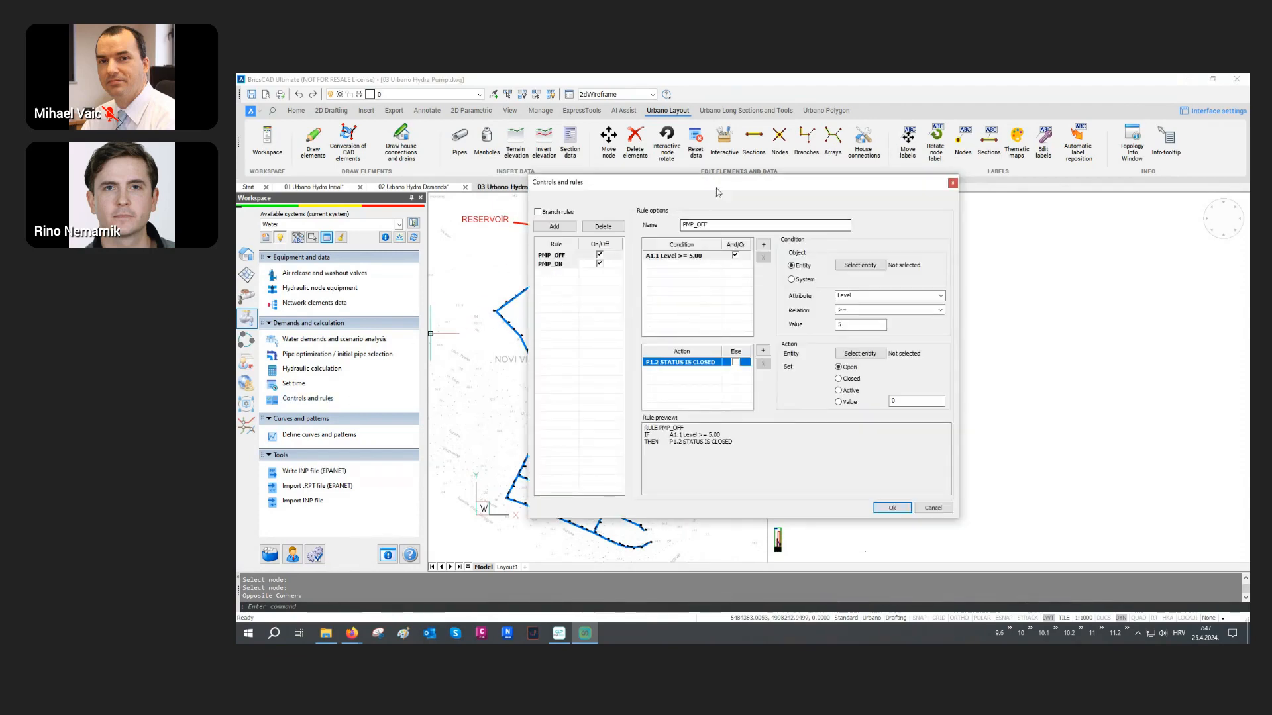
left_click_drag(716, 187, 859, 195)
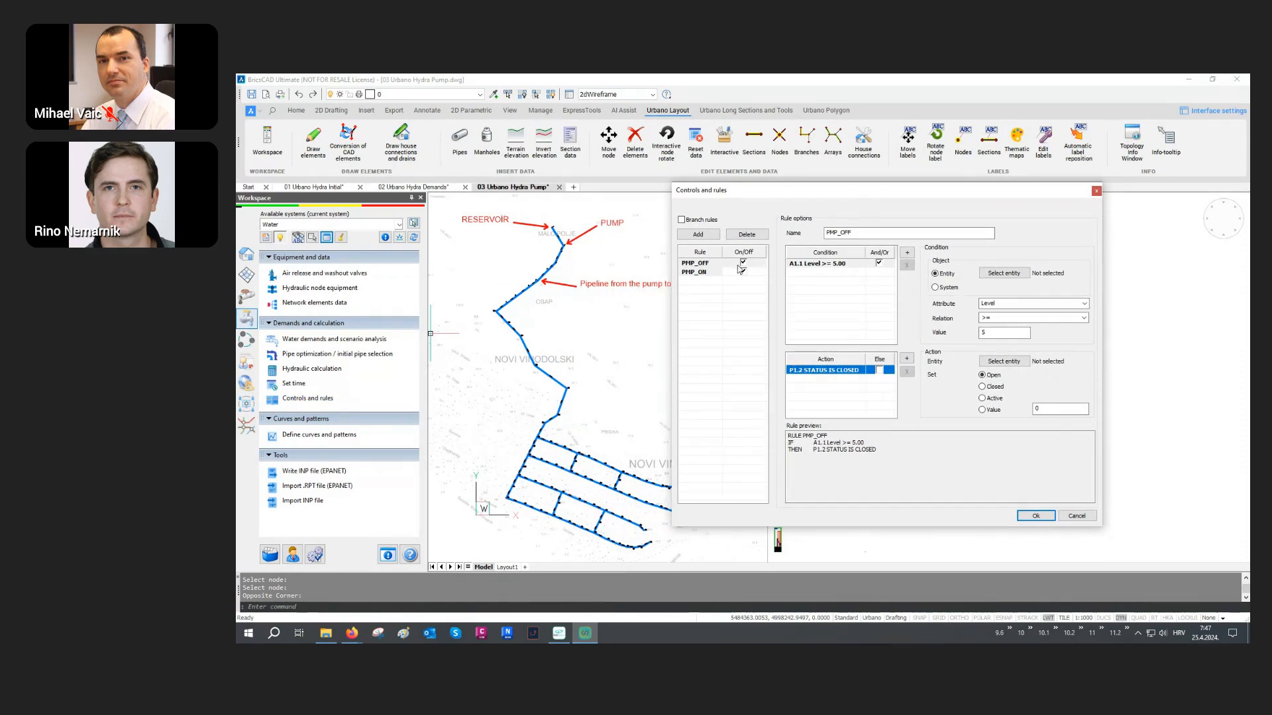
left_click(702, 265)
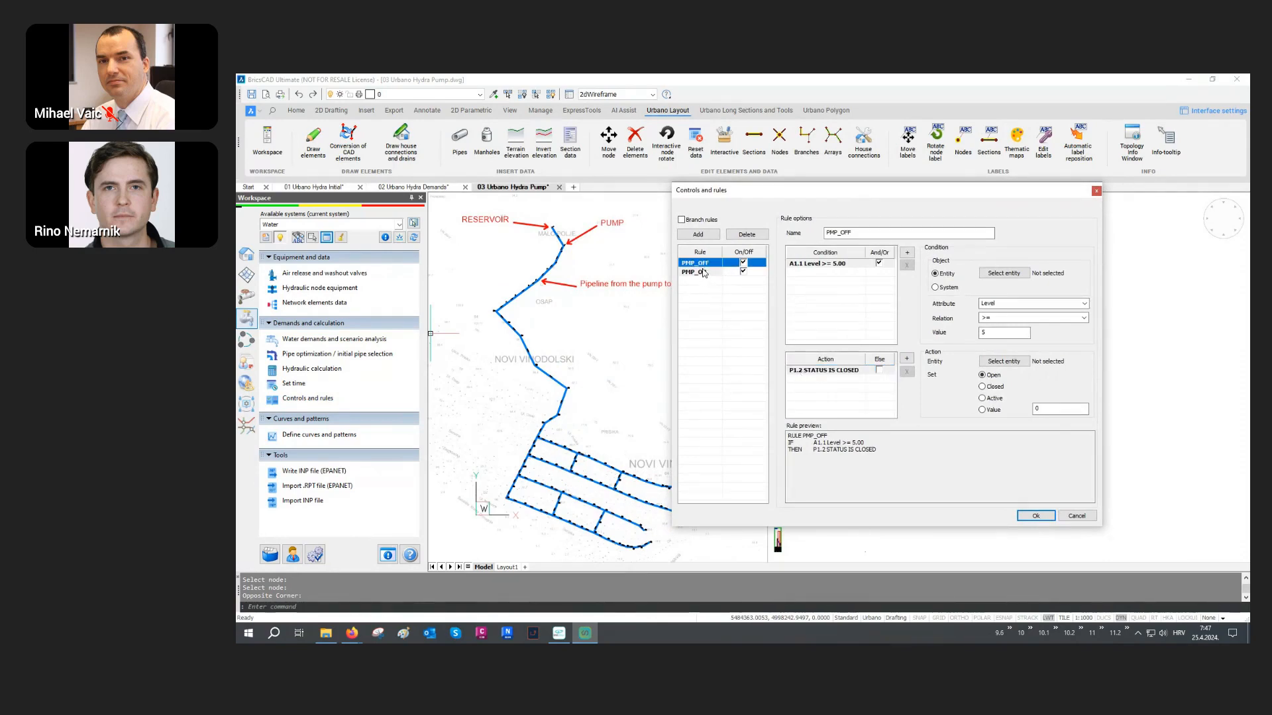
left_click_drag(788, 442, 834, 442)
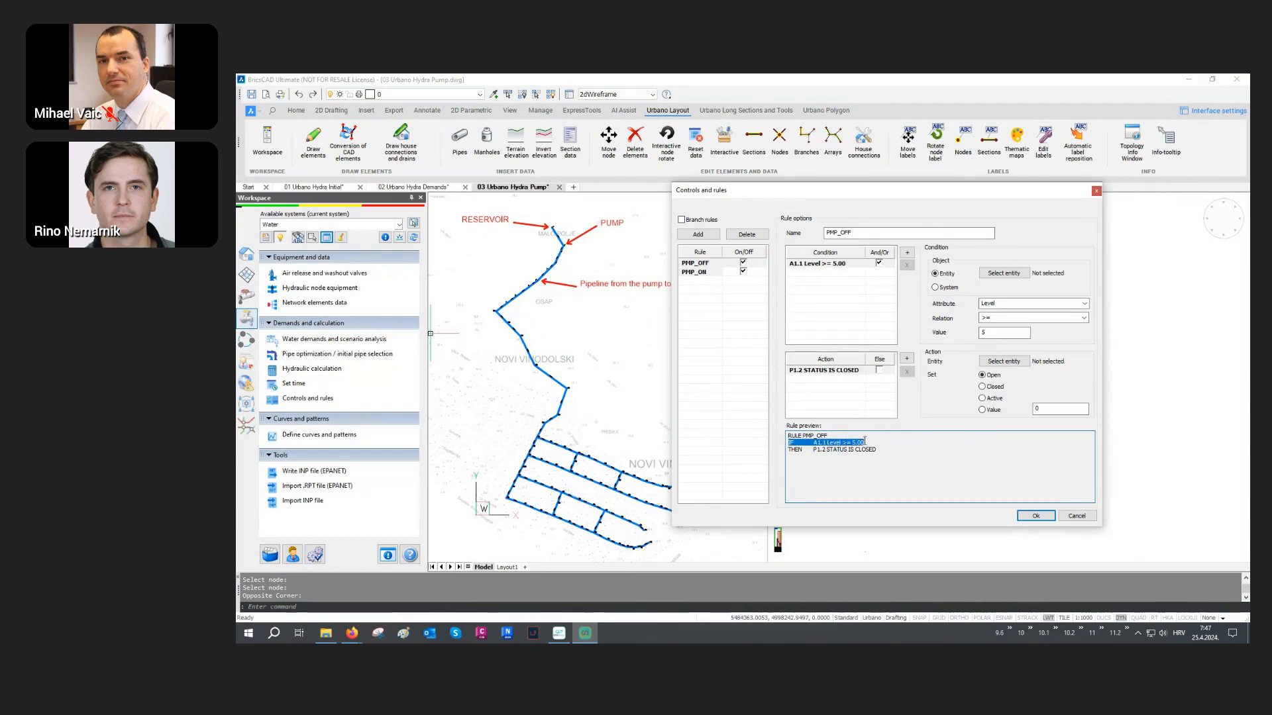
left_click_drag(866, 442, 878, 449)
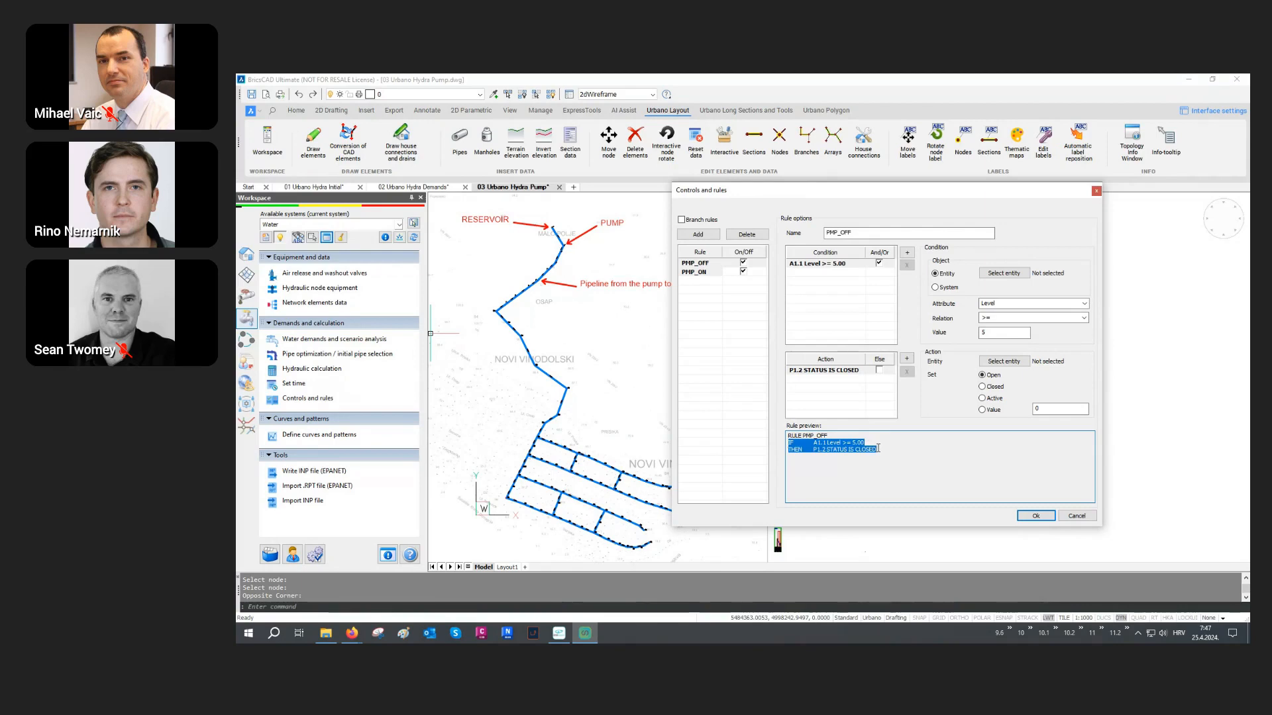
left_click(708, 273)
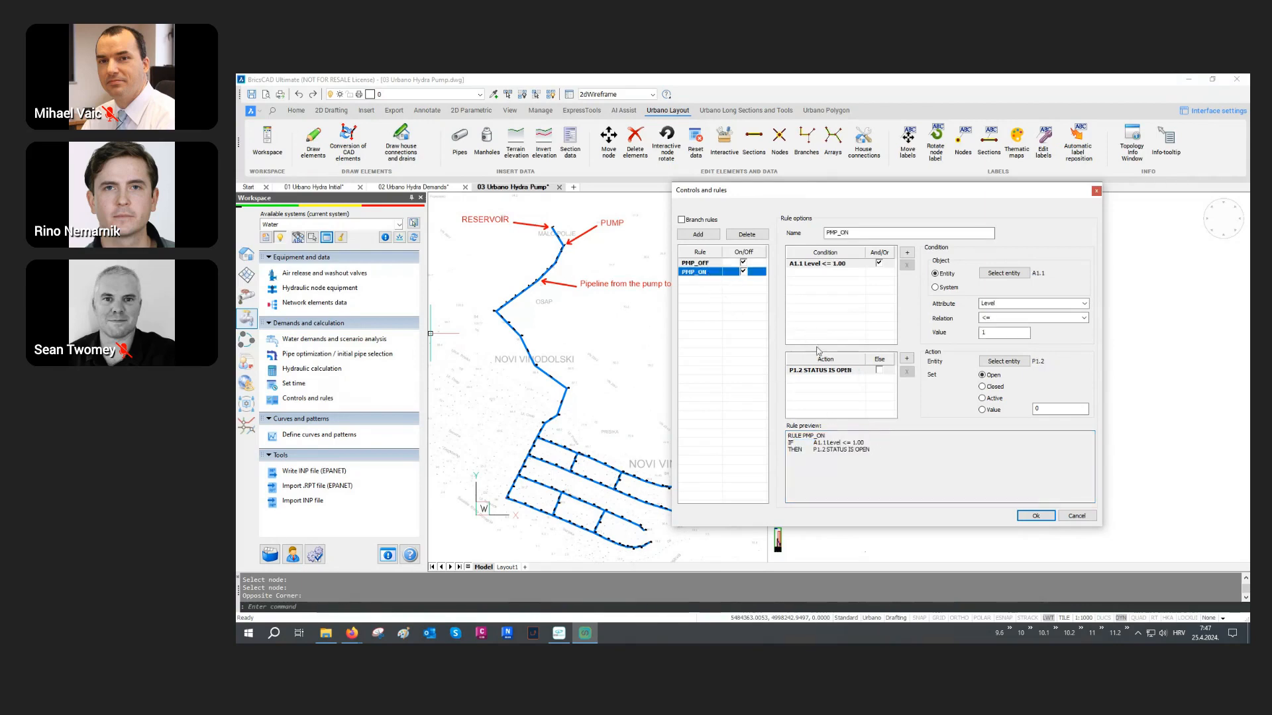
left_click_drag(790, 442, 875, 448)
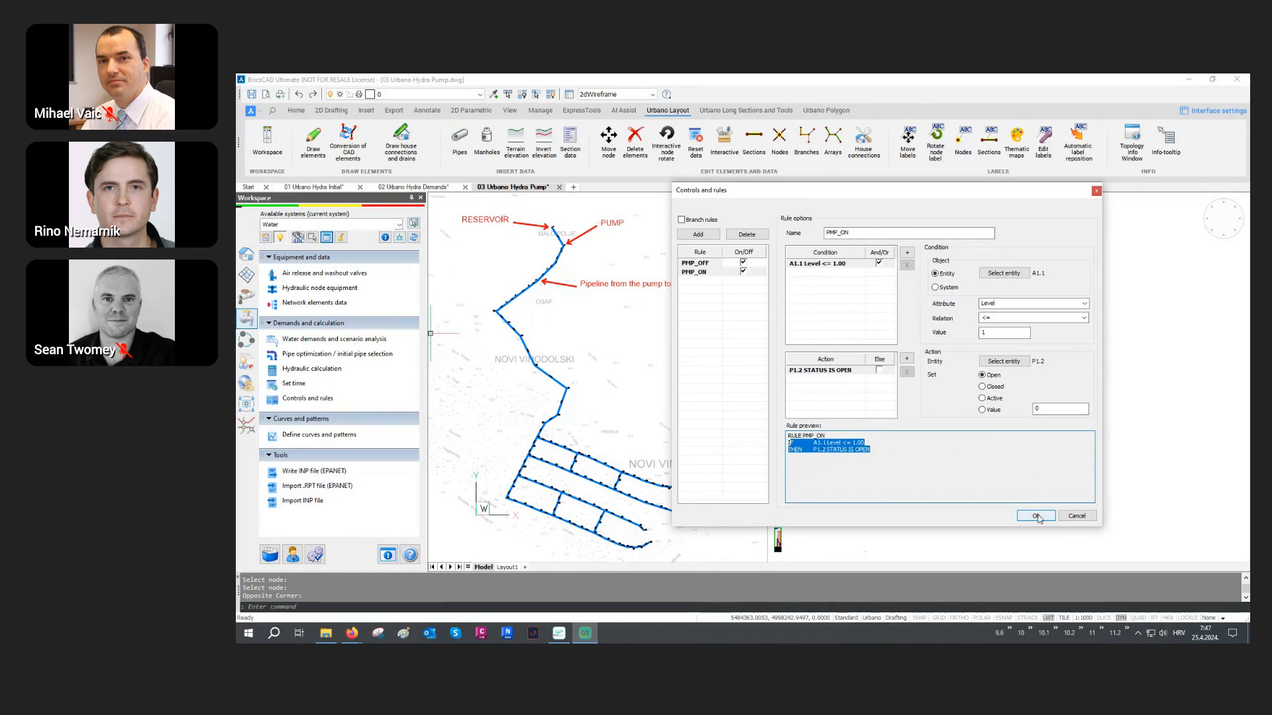
left_click(1035, 516)
Open the hydraulic calculation for the water network and select the w/ fire demand.
middle_click_drag(665, 422, 935, 417)
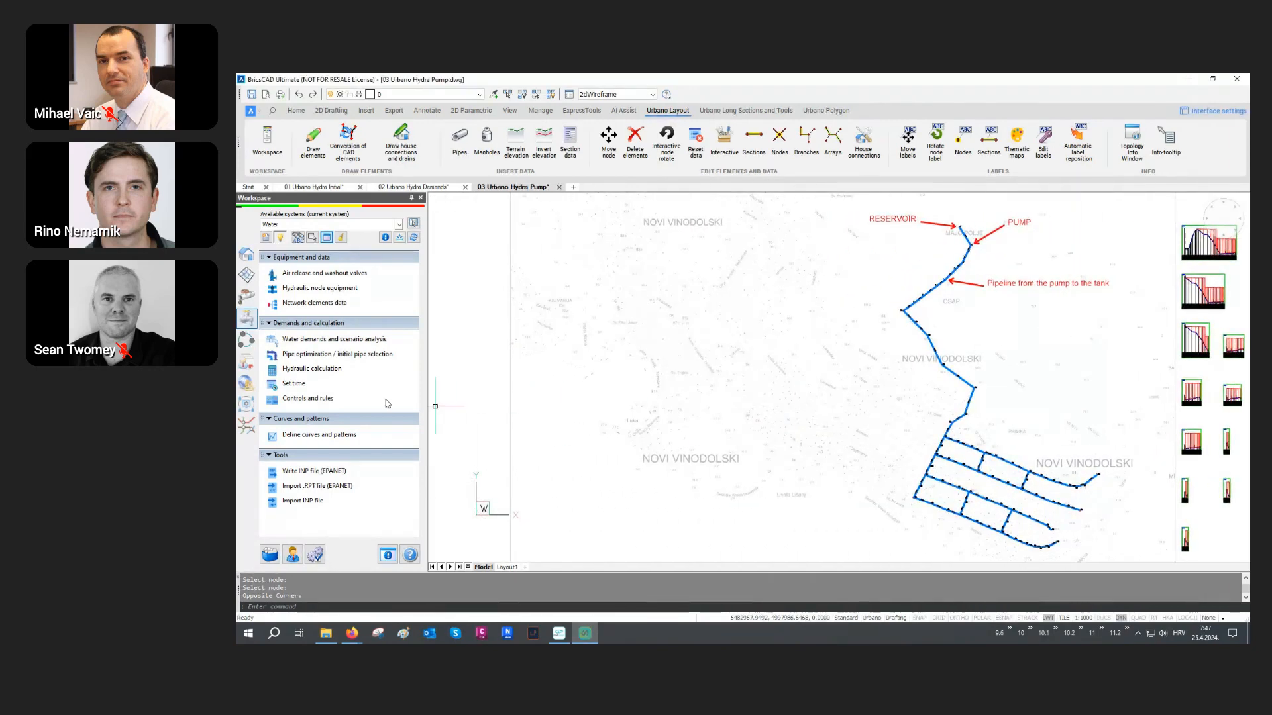
left_click(322, 369)
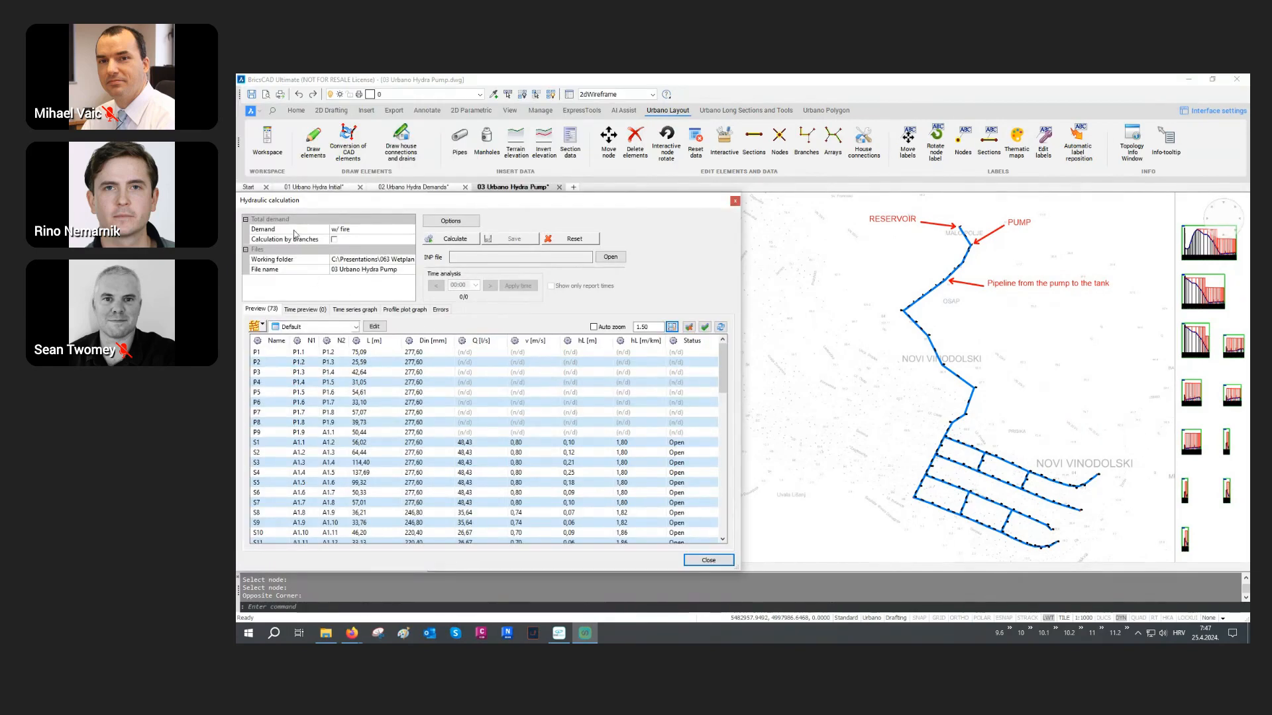
left_click(276, 230)
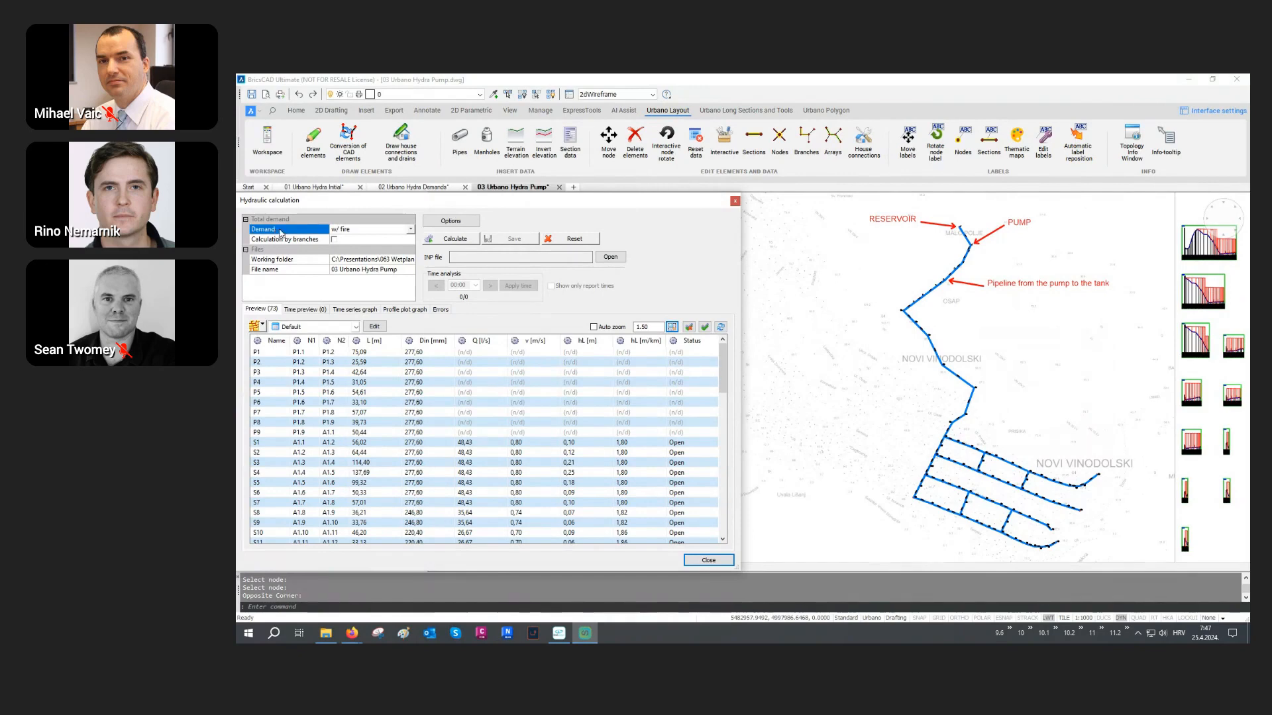
left_click(356, 230)
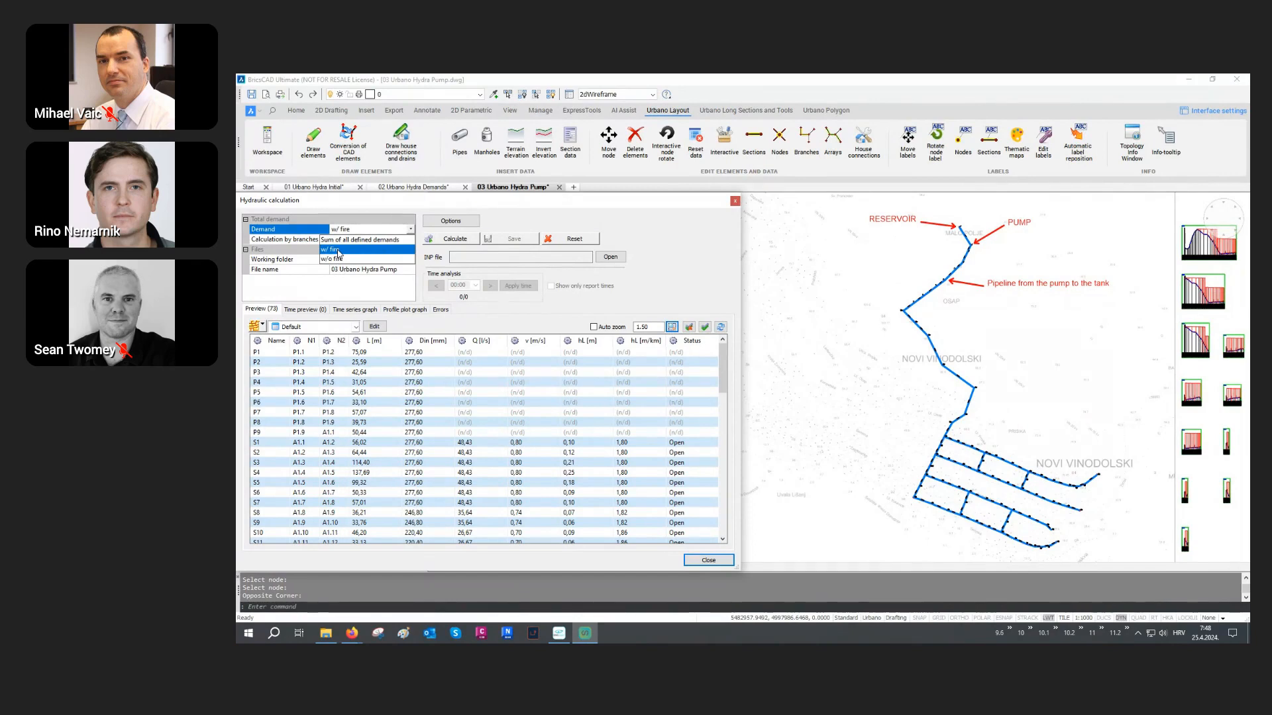
left_click(339, 251)
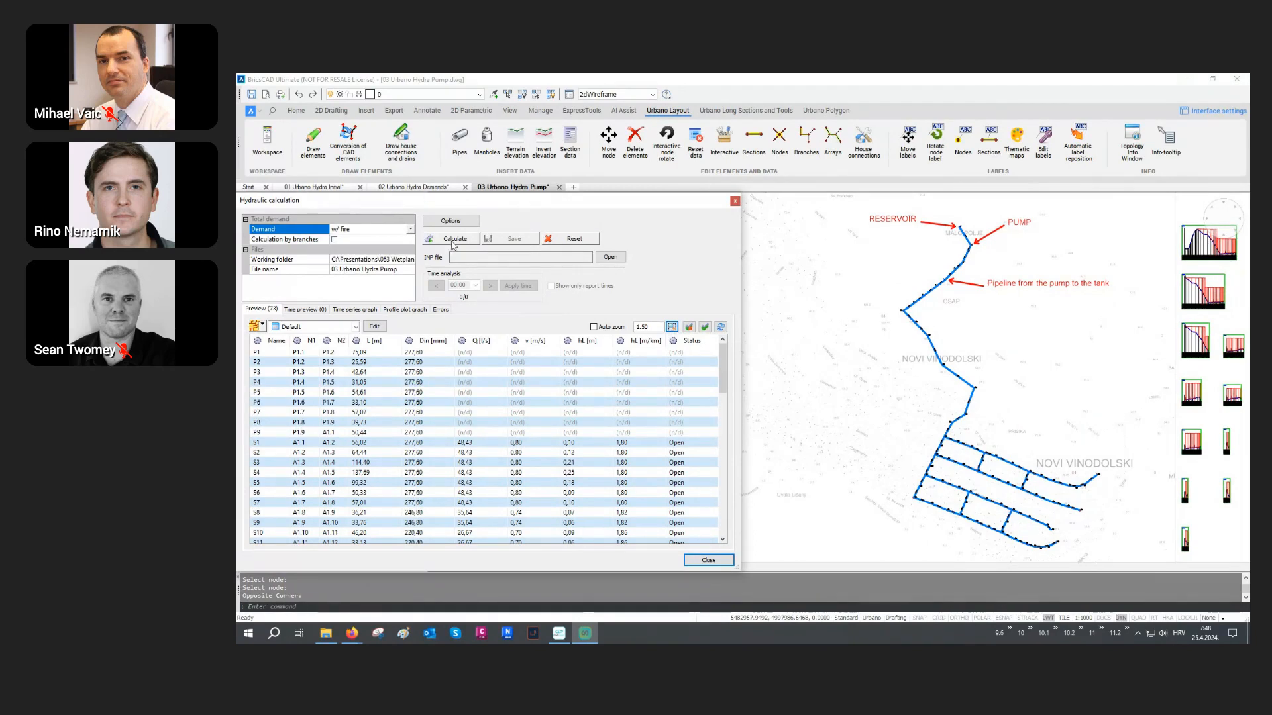
Open the hydraulic calculation options and review the DDA and PDA choices for the demand model.
left_click(461, 225)
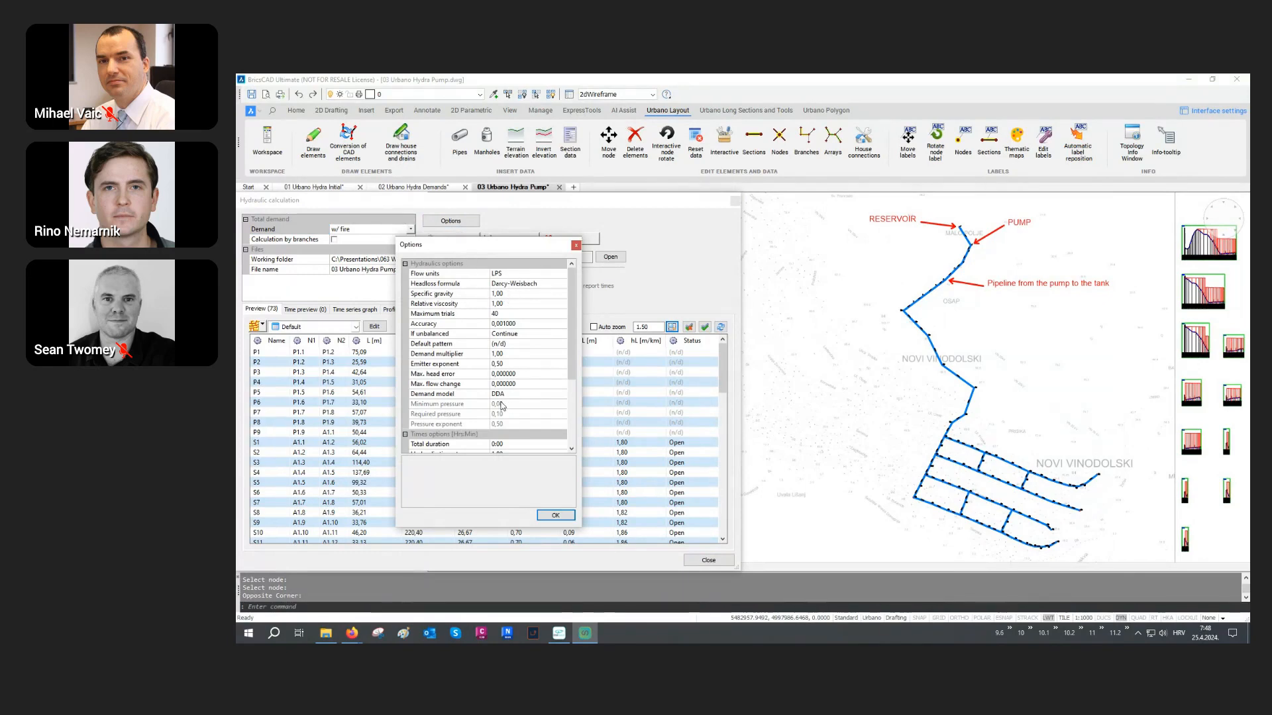
left_click(465, 394)
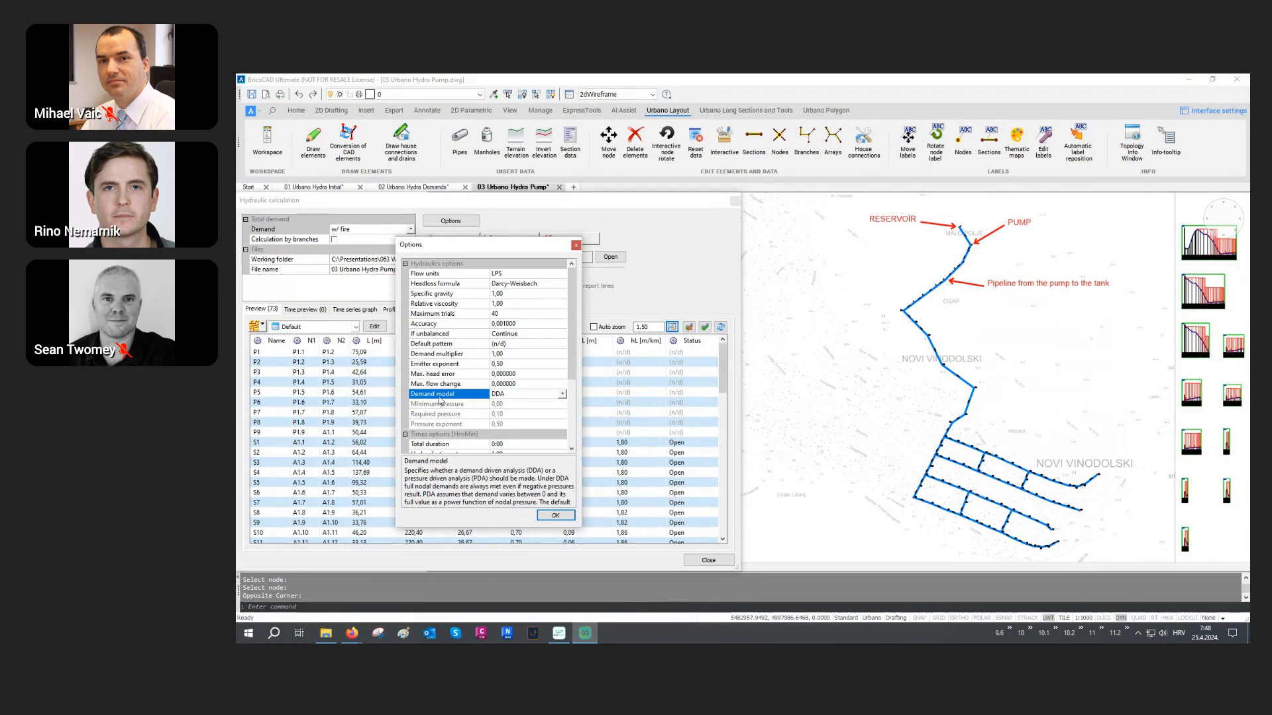
left_click(509, 396)
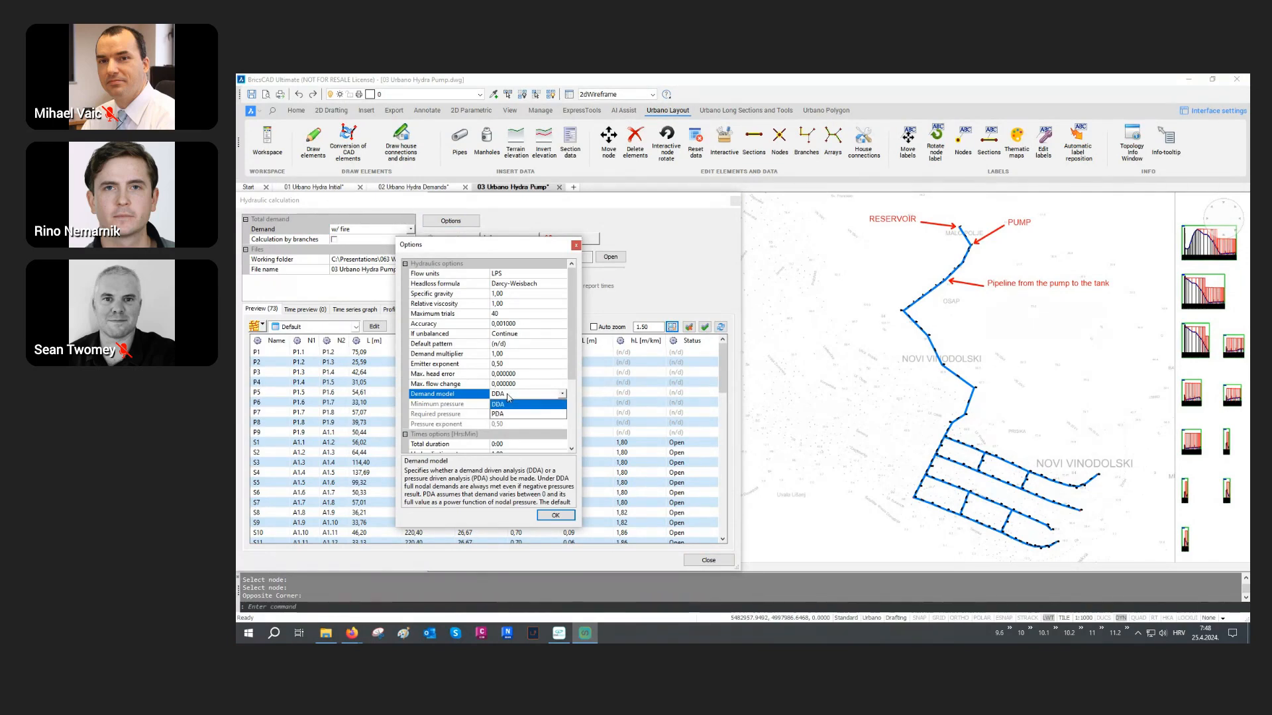
left_click(508, 396)
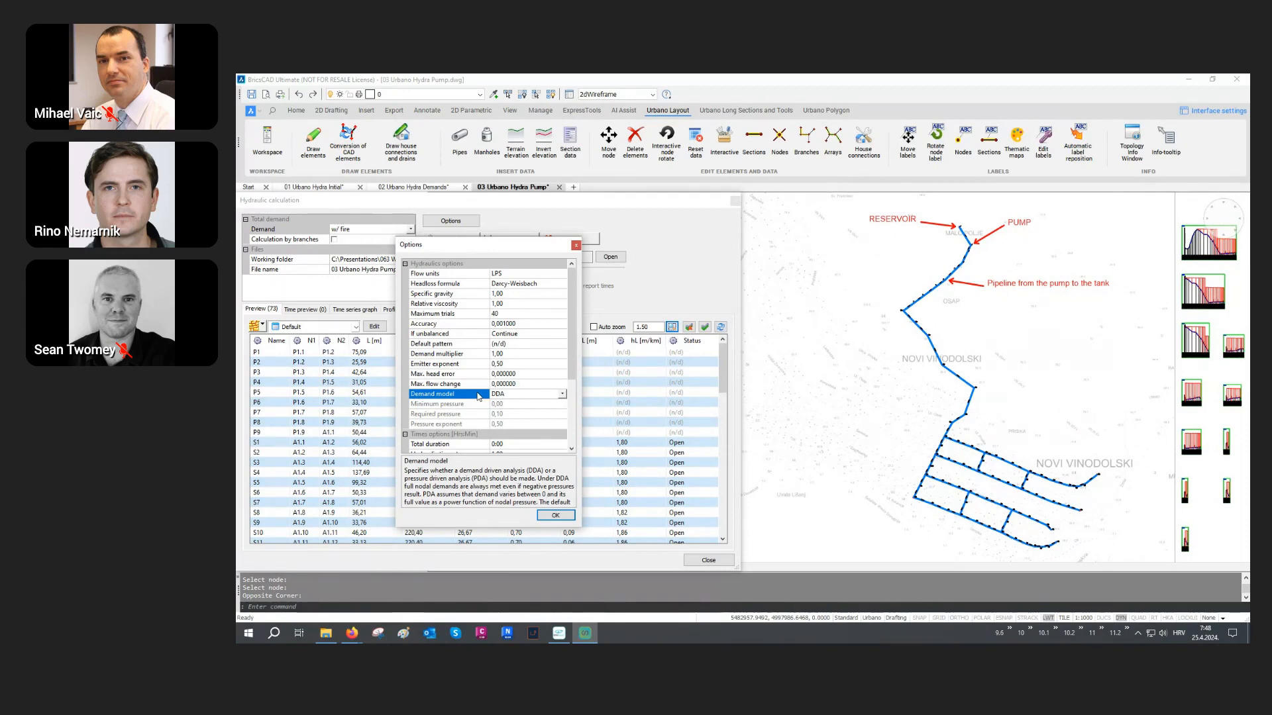
Set the simulation's total duration to 24 hours and accept the calculation options.
scroll(478, 396, "down", 1)
scroll(478, 396, "down", 1)
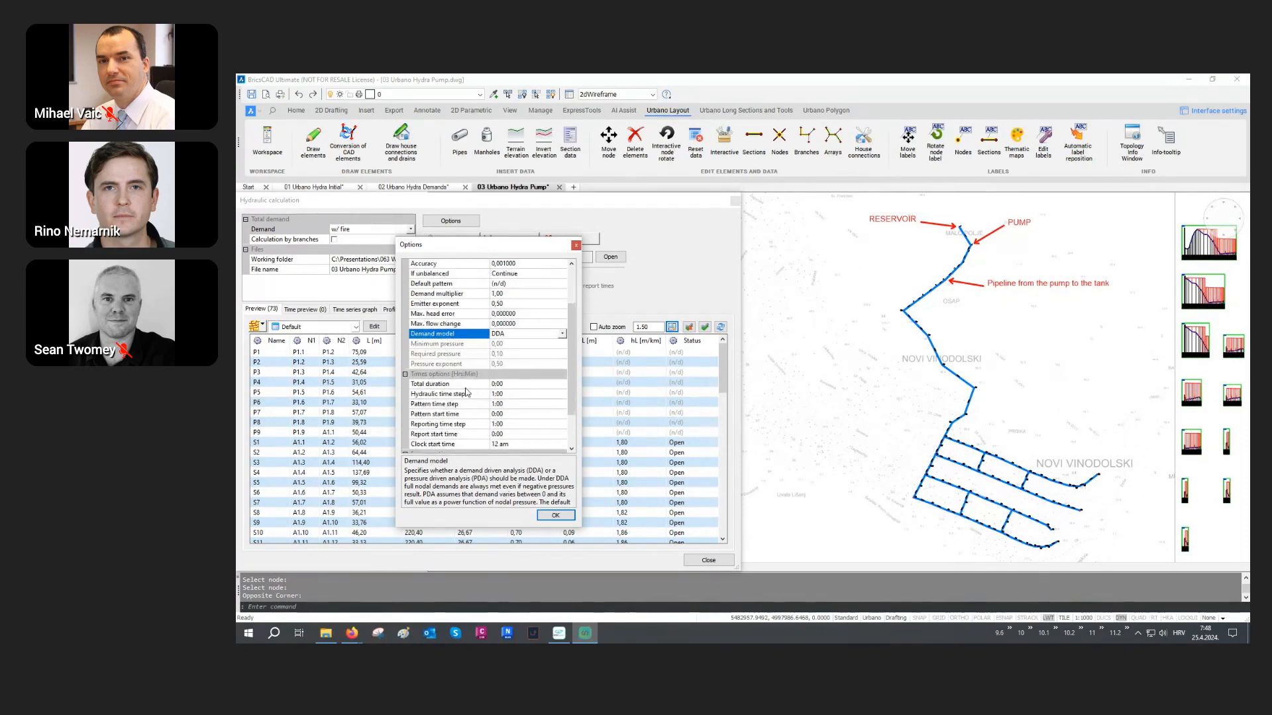
left_click(461, 387)
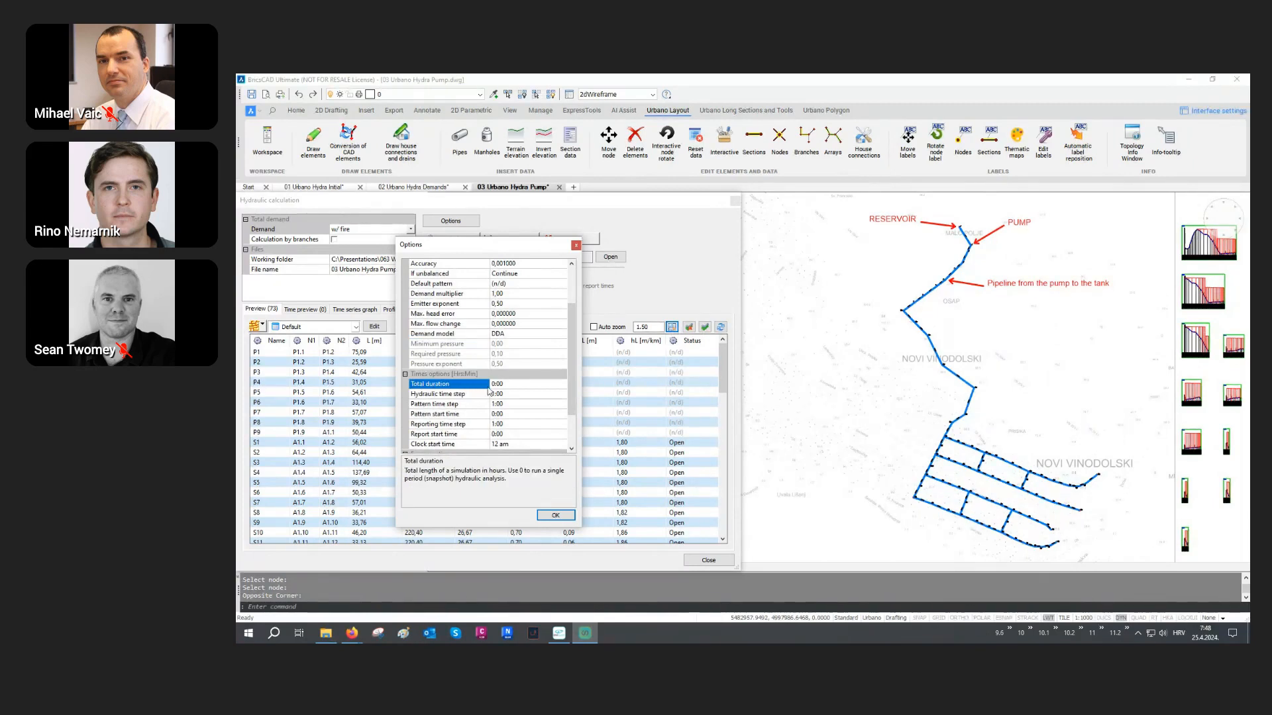
left_click(495, 385)
type("24")
left_click(555, 515)
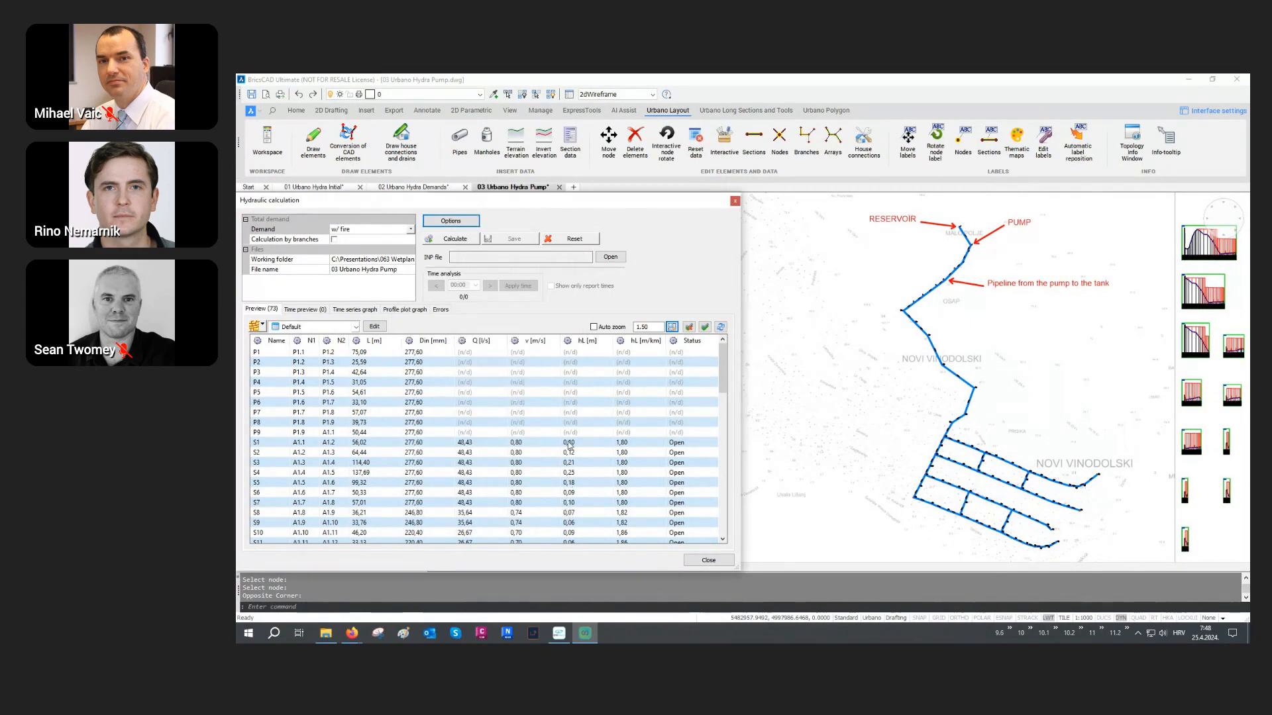
Run the hydraulic calculation and open its INP file, 03 Urbano Hydra Pump.inp, in EPANET.
left_click(462, 241)
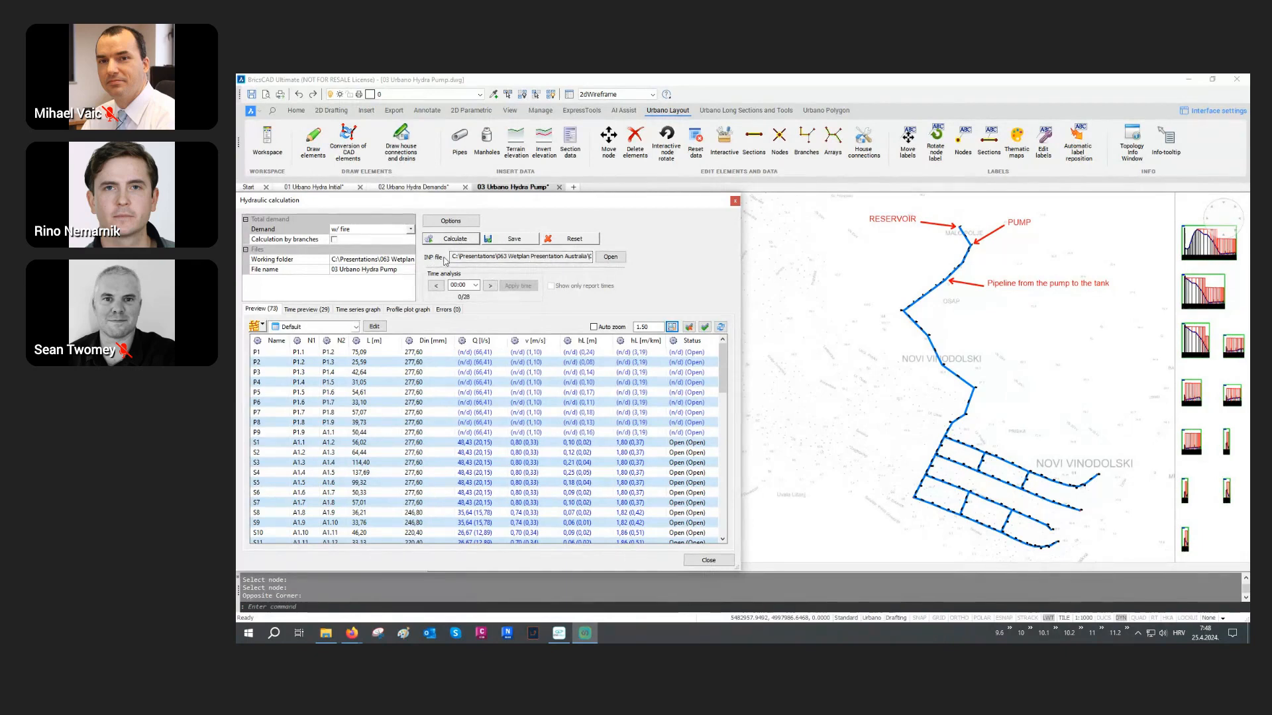
left_click_drag(450, 257, 664, 254)
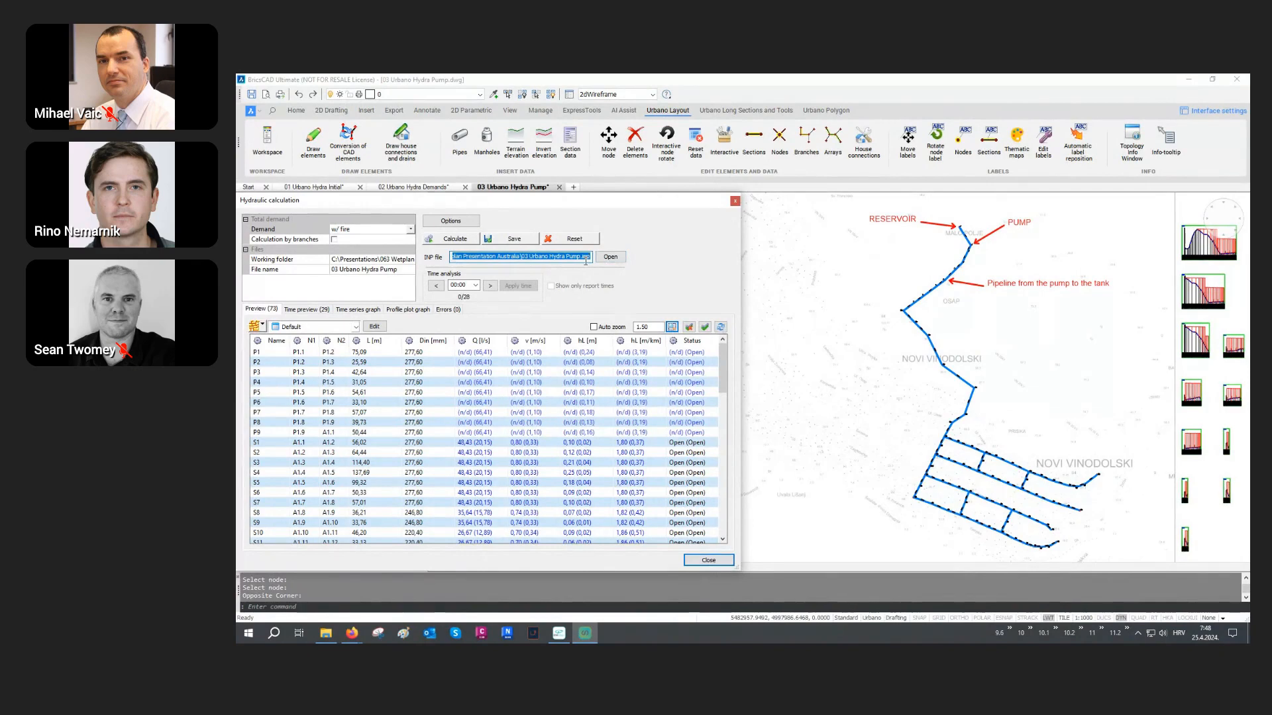
left_click(610, 257)
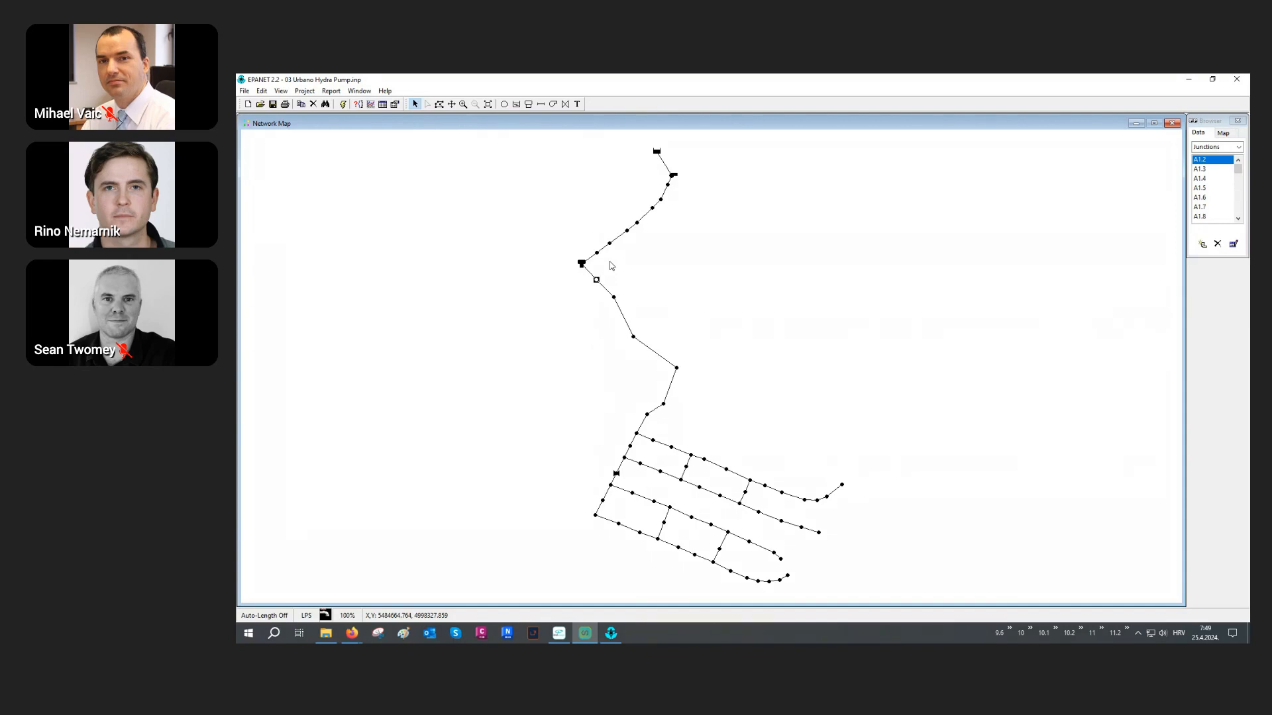
View the demand categories with their time patterns for junction H4.12, and close EPANET.
left_click(448, 231)
double_click(788, 577)
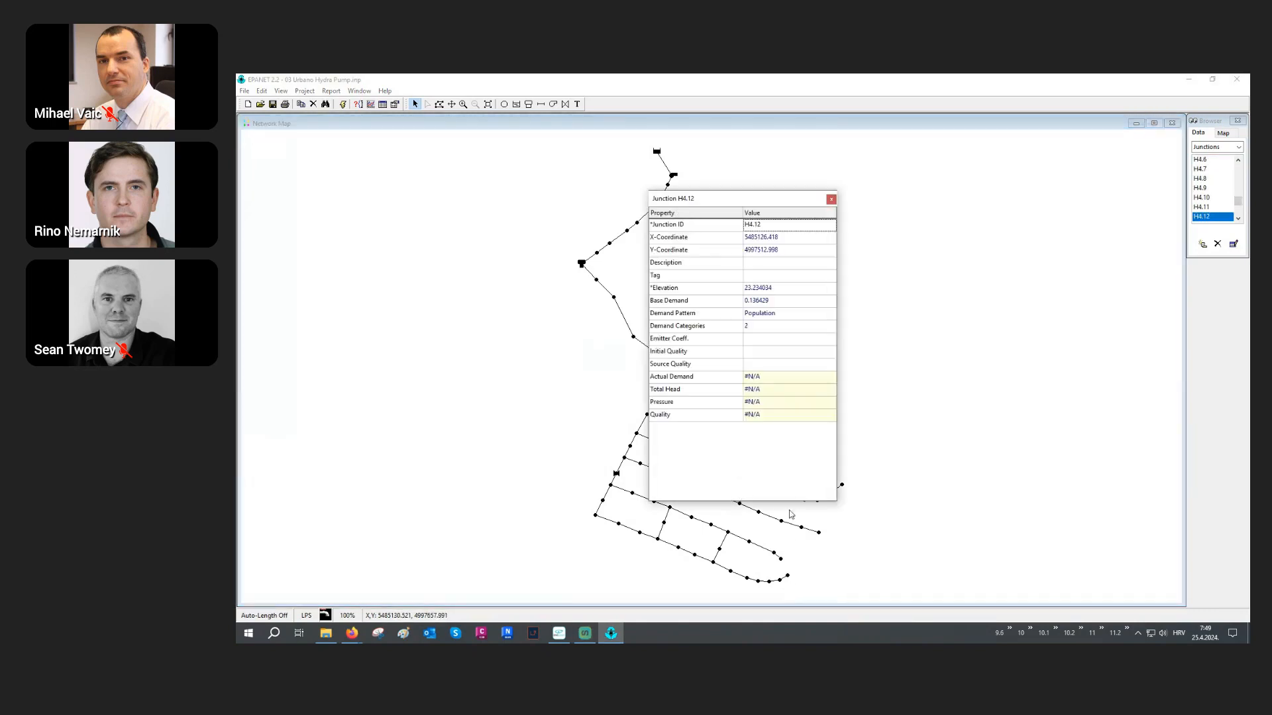
left_click(705, 329)
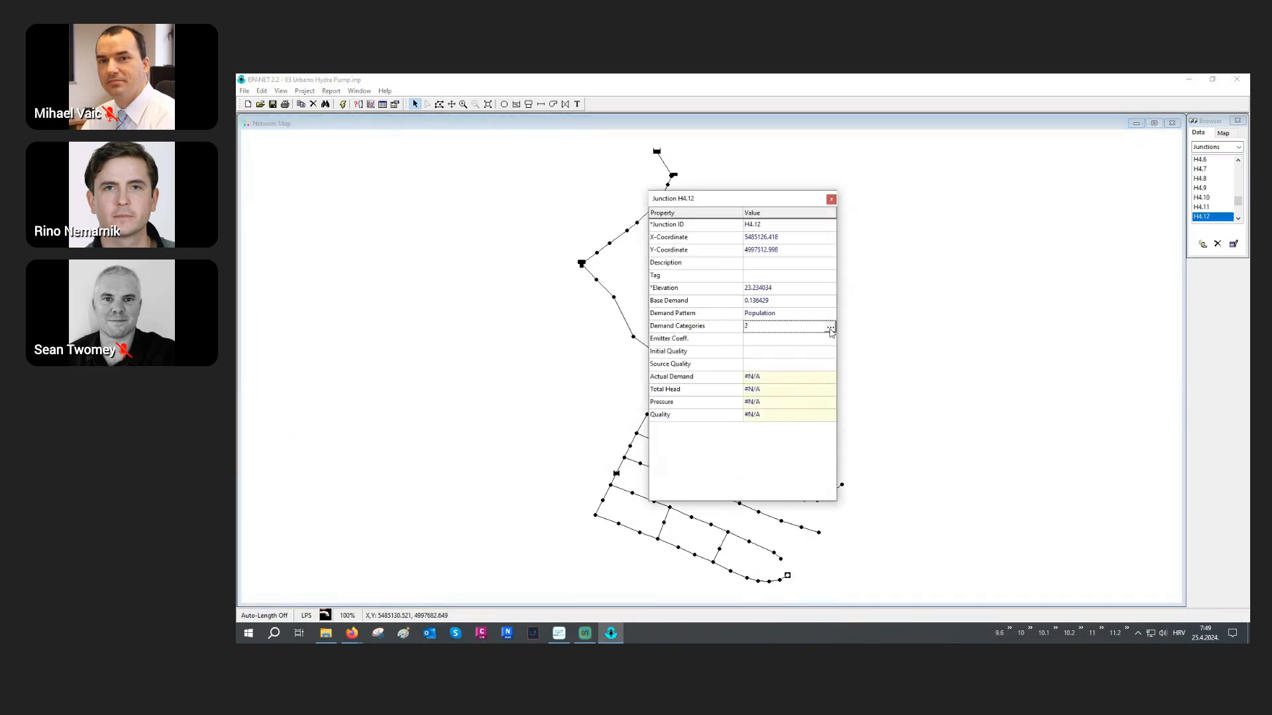
left_click(830, 330)
left_click_drag(773, 295, 775, 328)
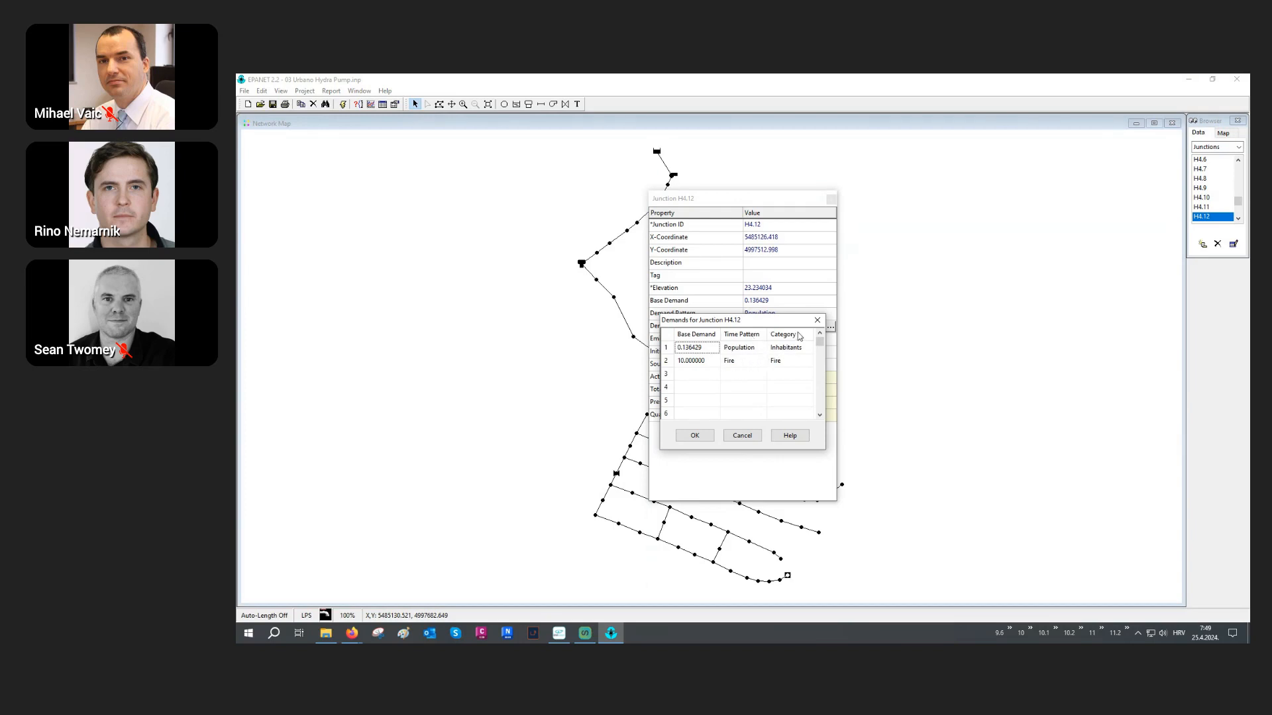
left_click(818, 320)
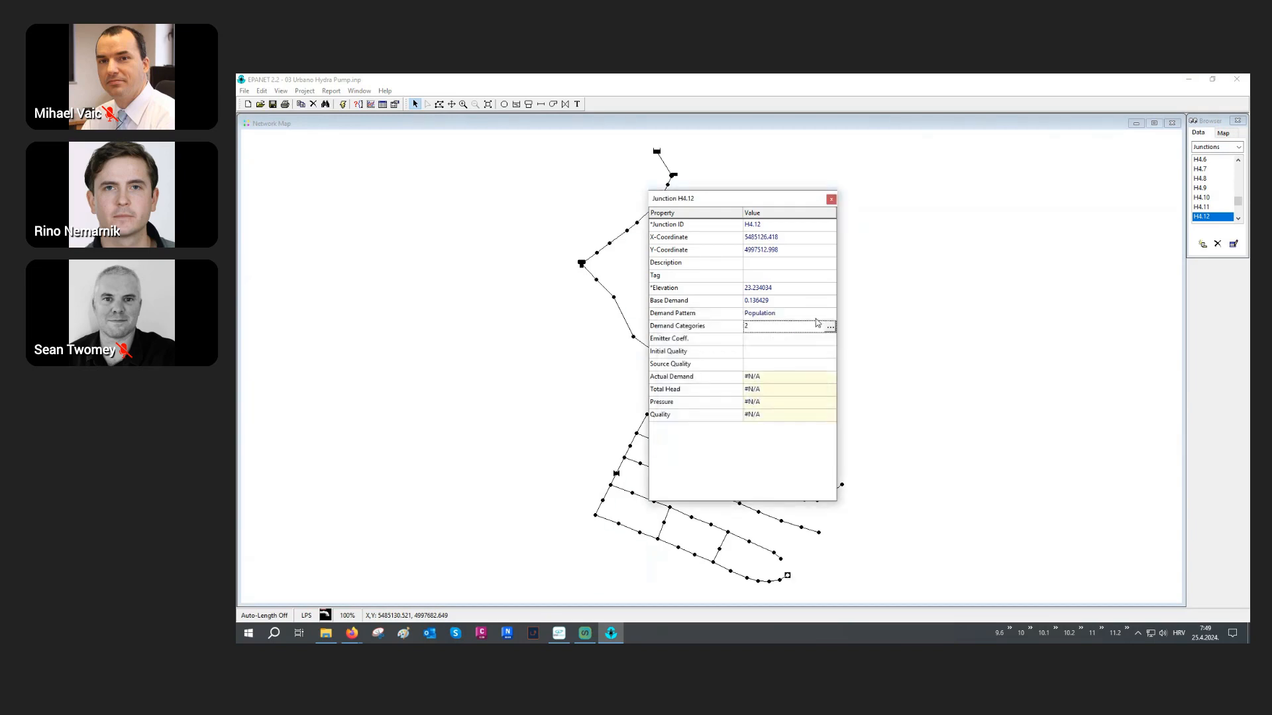
left_click(831, 200)
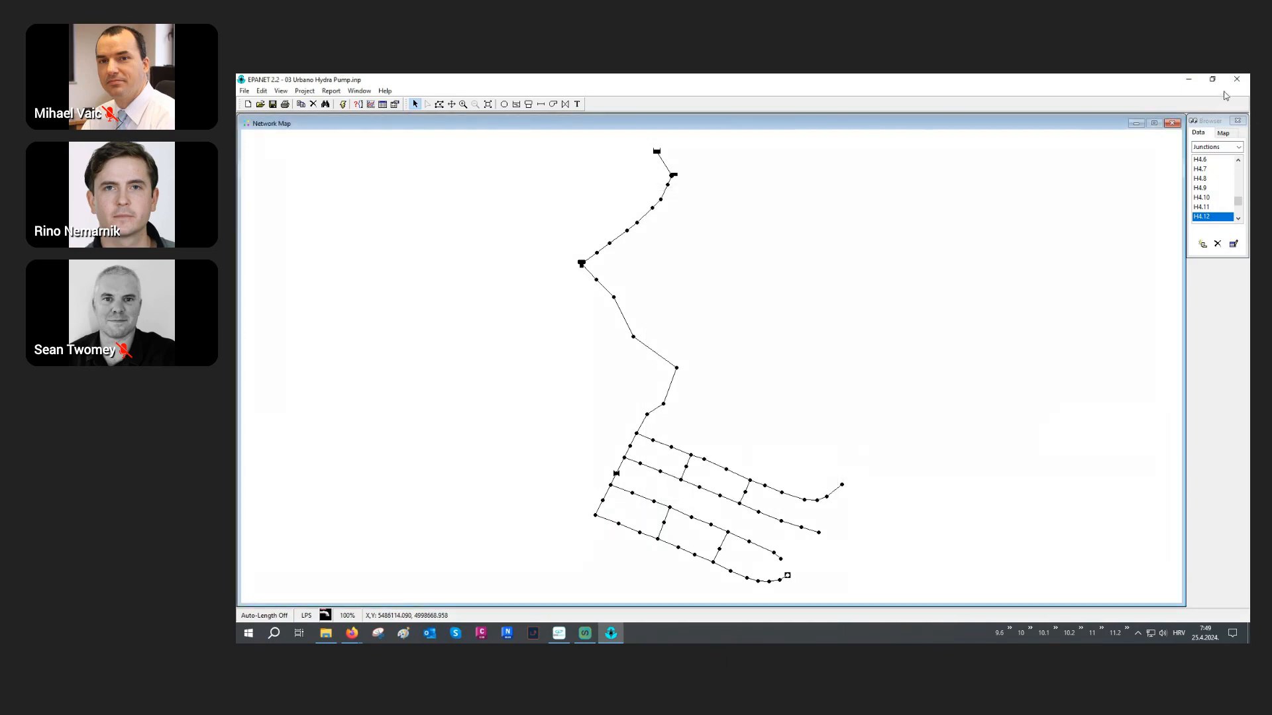
left_click(1235, 79)
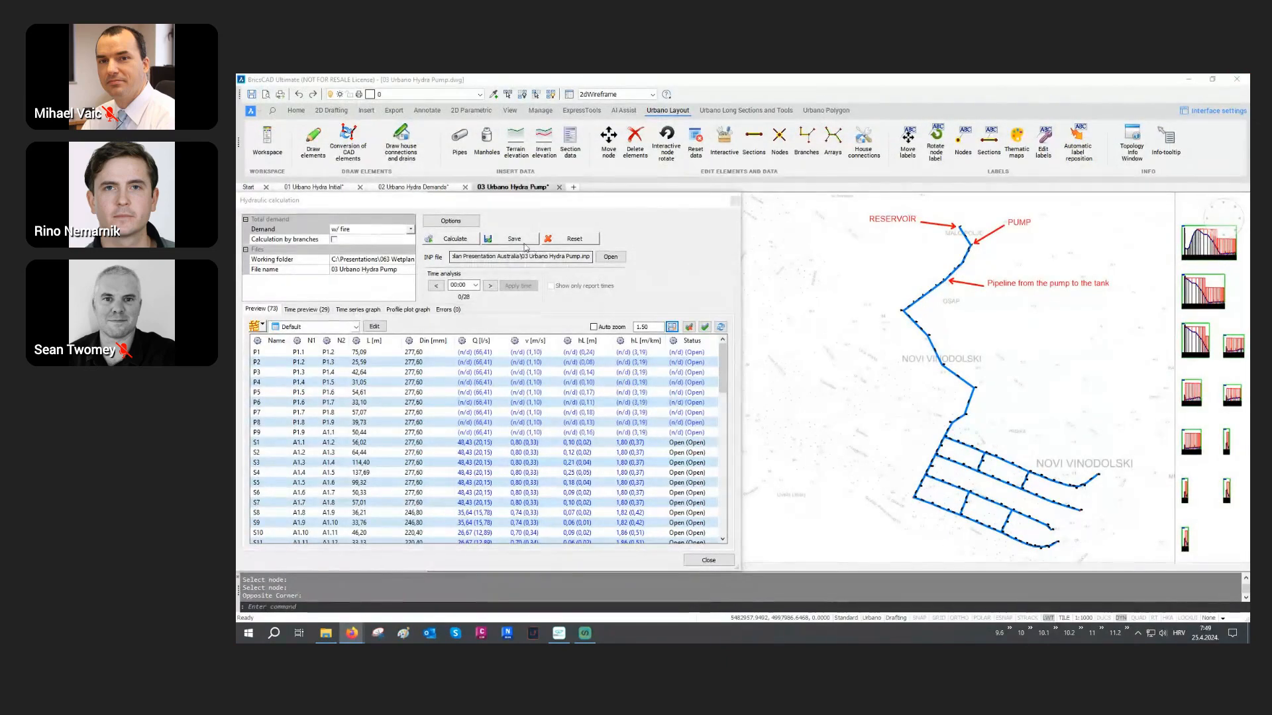
Save the hydraulic calculation results and advance the time analysis to 02:18.
left_click(520, 241)
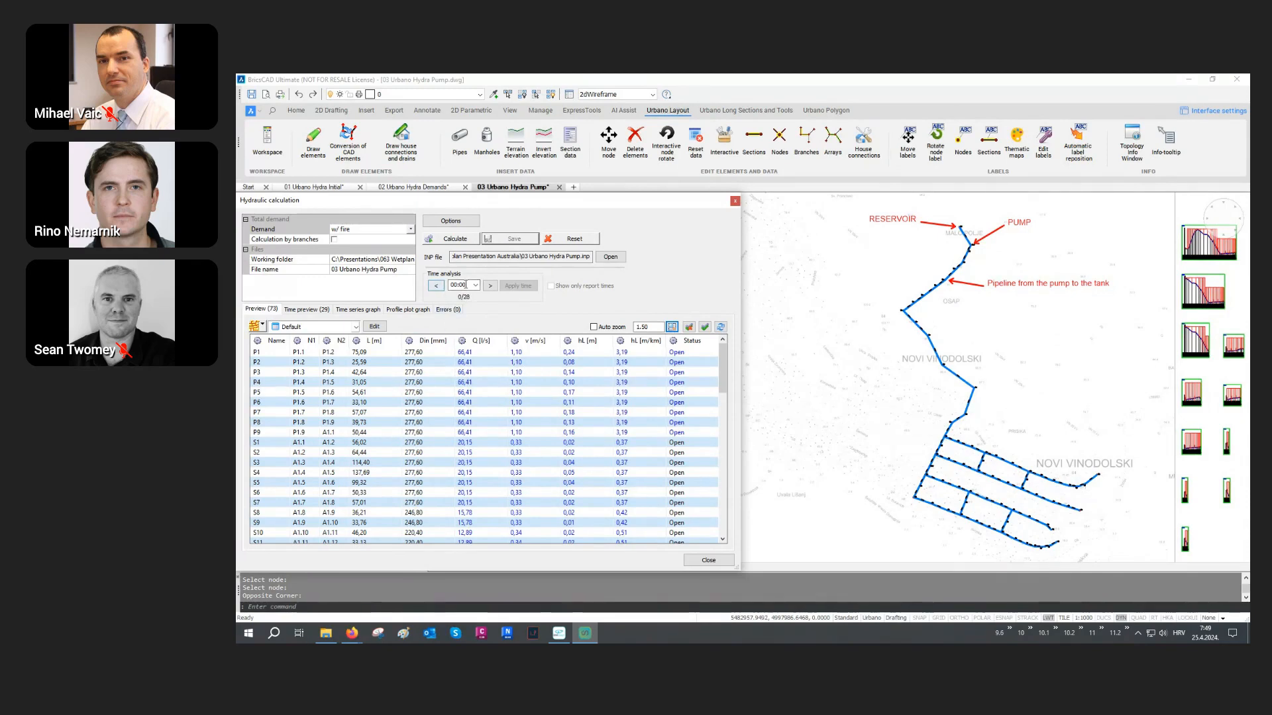
left_click(491, 286)
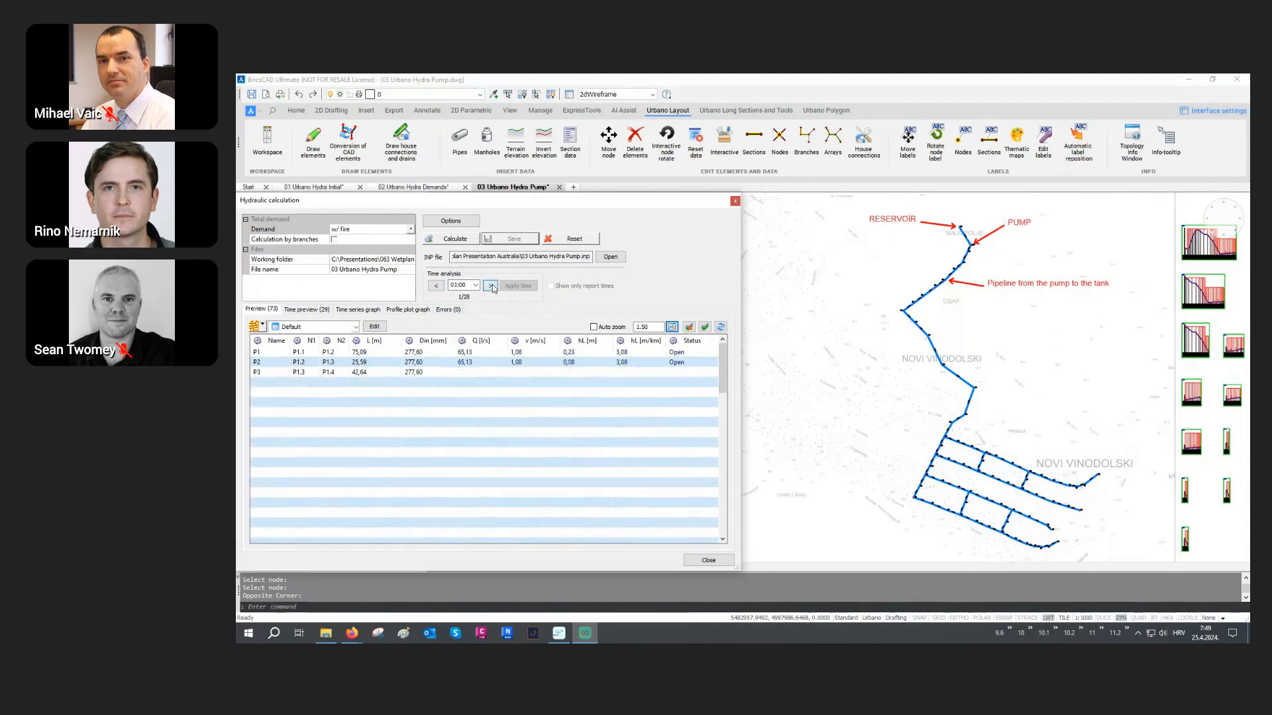
left_click(491, 287)
left_click(492, 286)
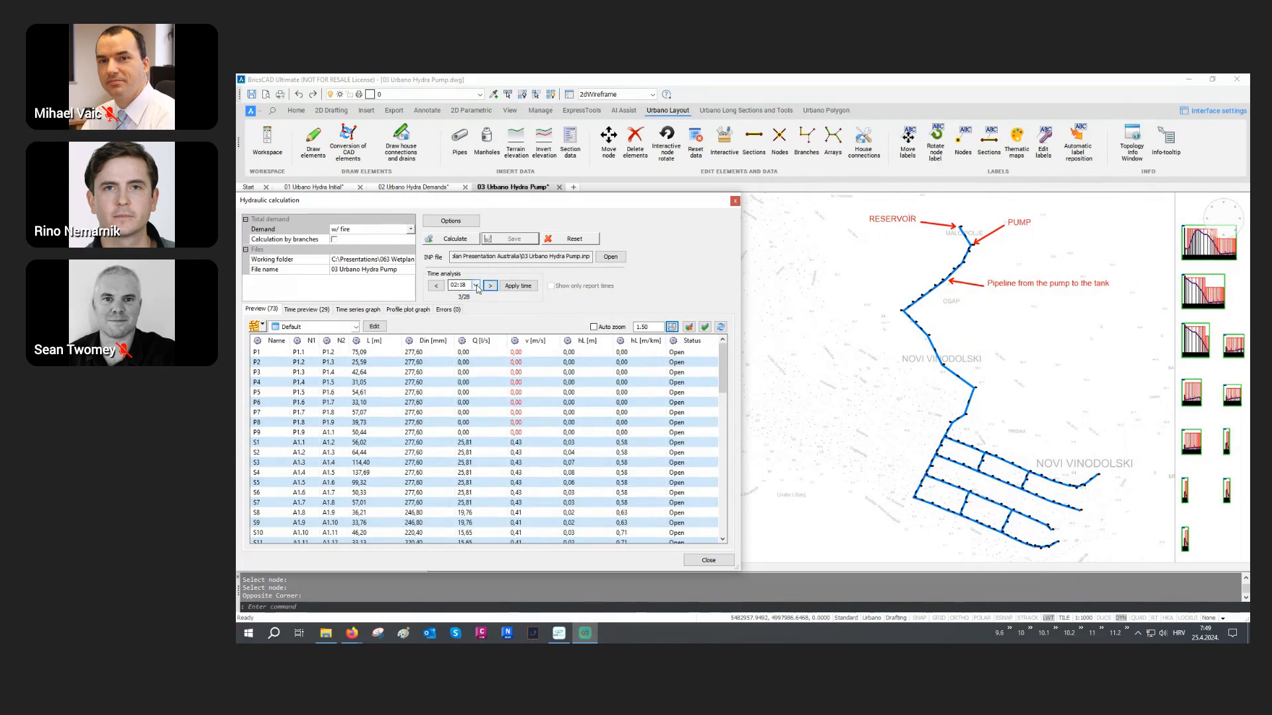
Show the time preview for section P2 beside the pump and highlight its results from 02:18 to 08:00.
left_click(475, 285)
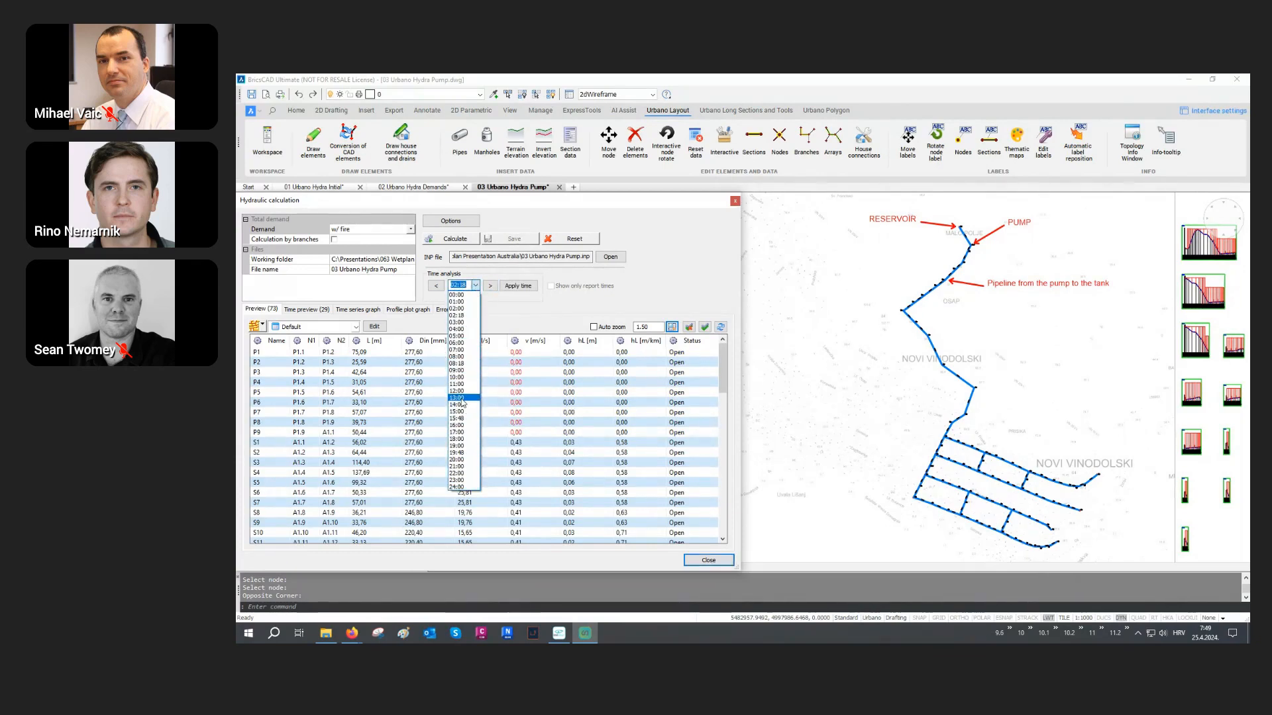
left_click(504, 323)
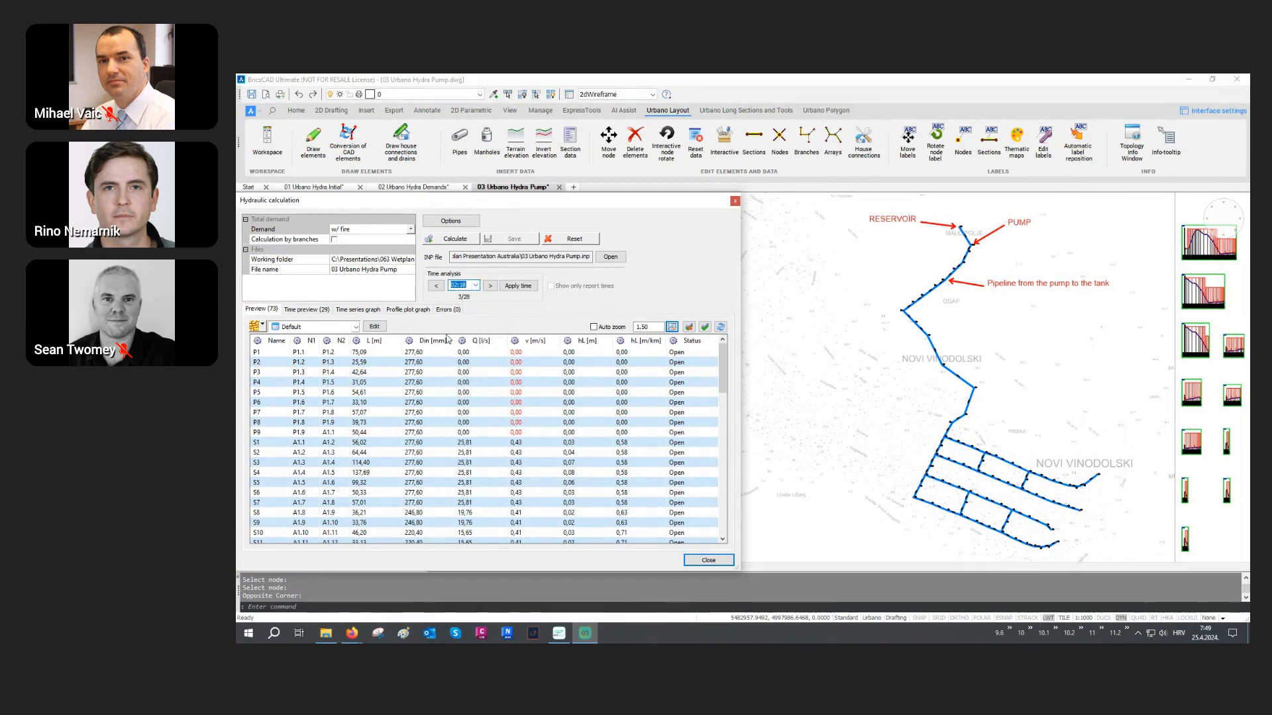
left_click(306, 309)
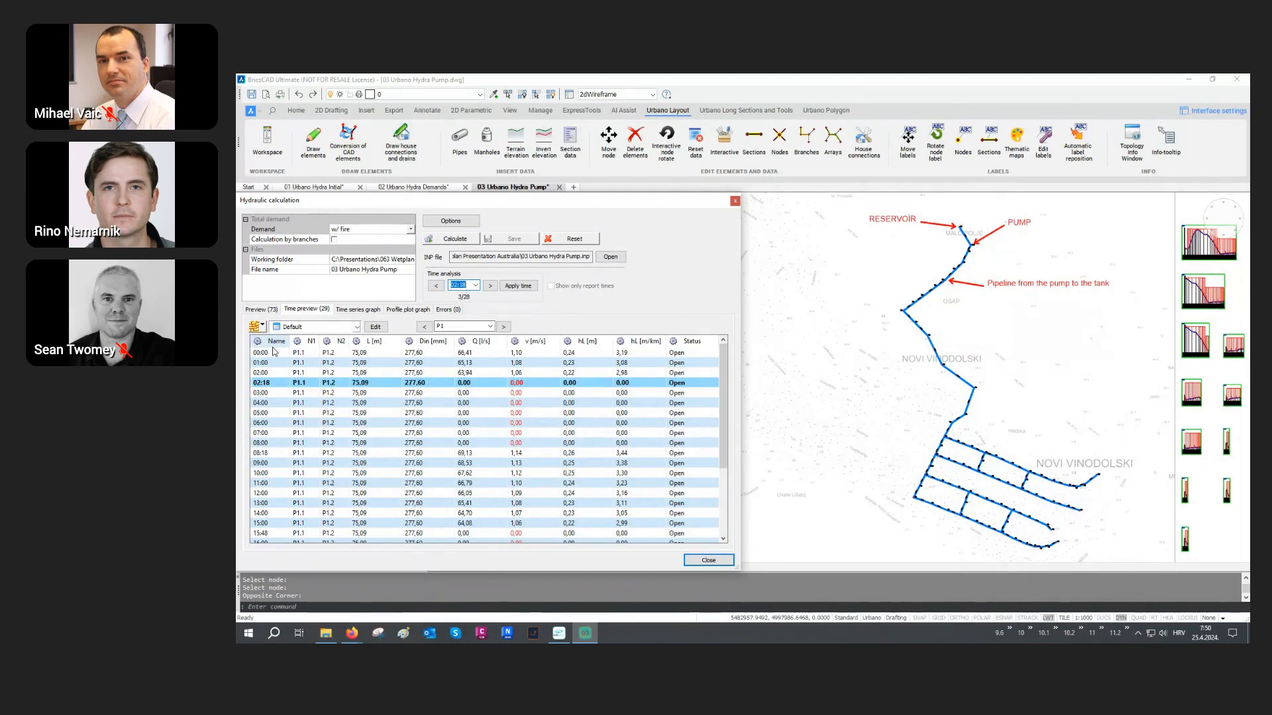
left_click(262, 326)
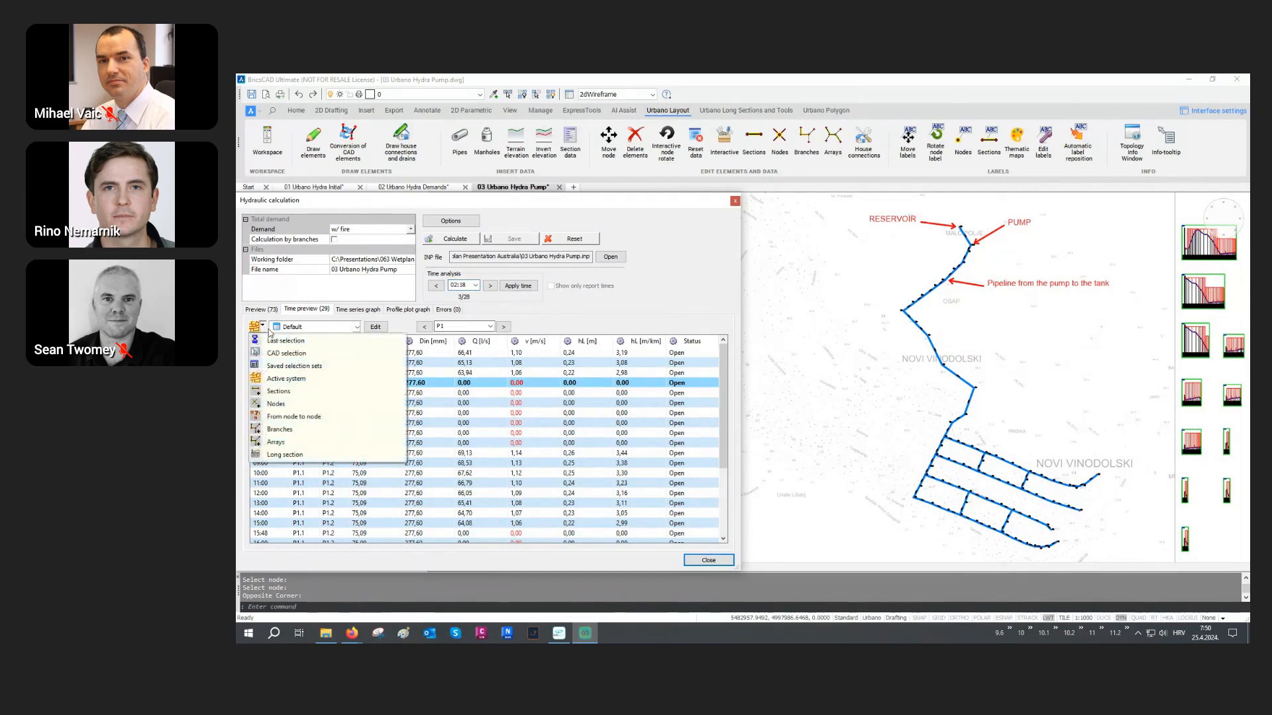
left_click(285, 392)
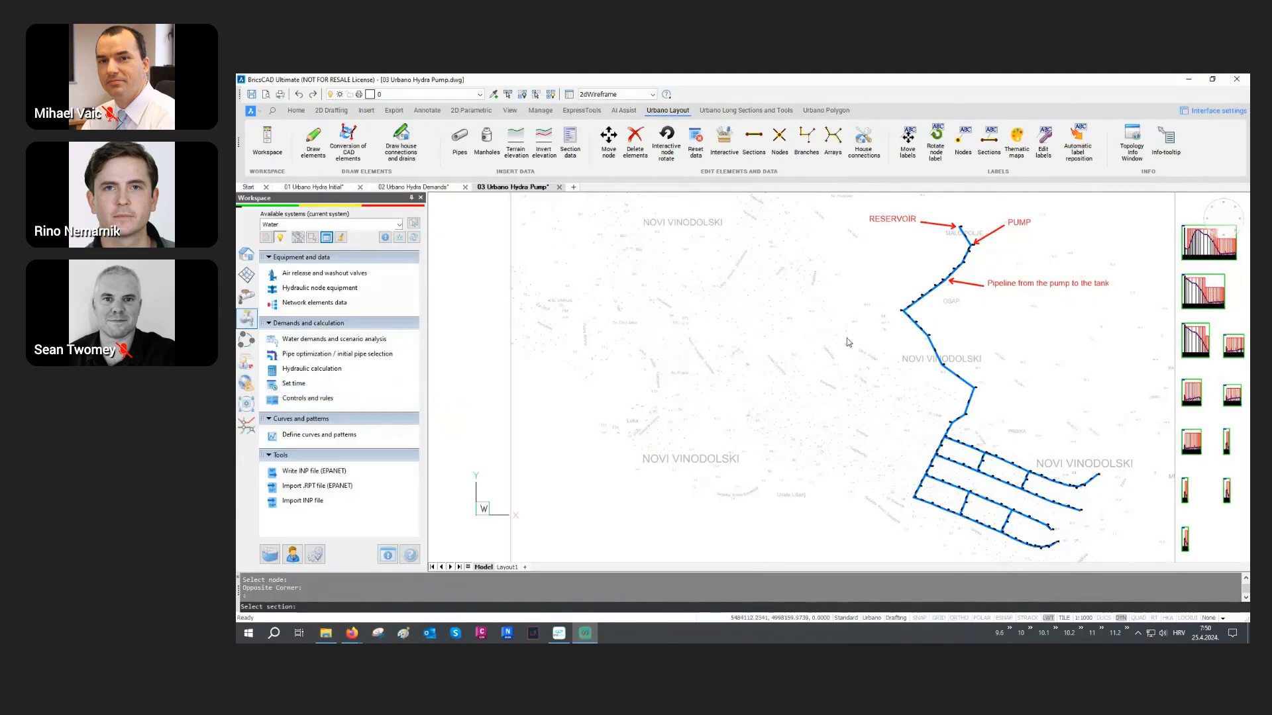
left_click(968, 248)
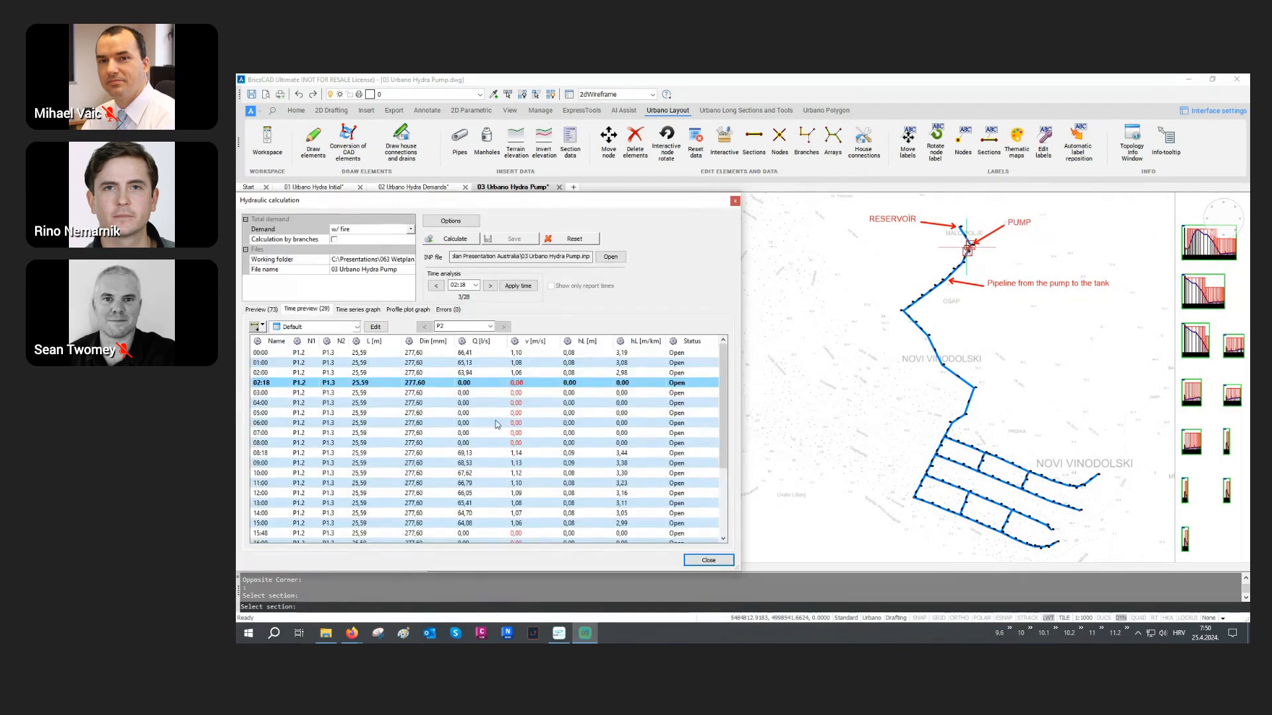
left_click(277, 384)
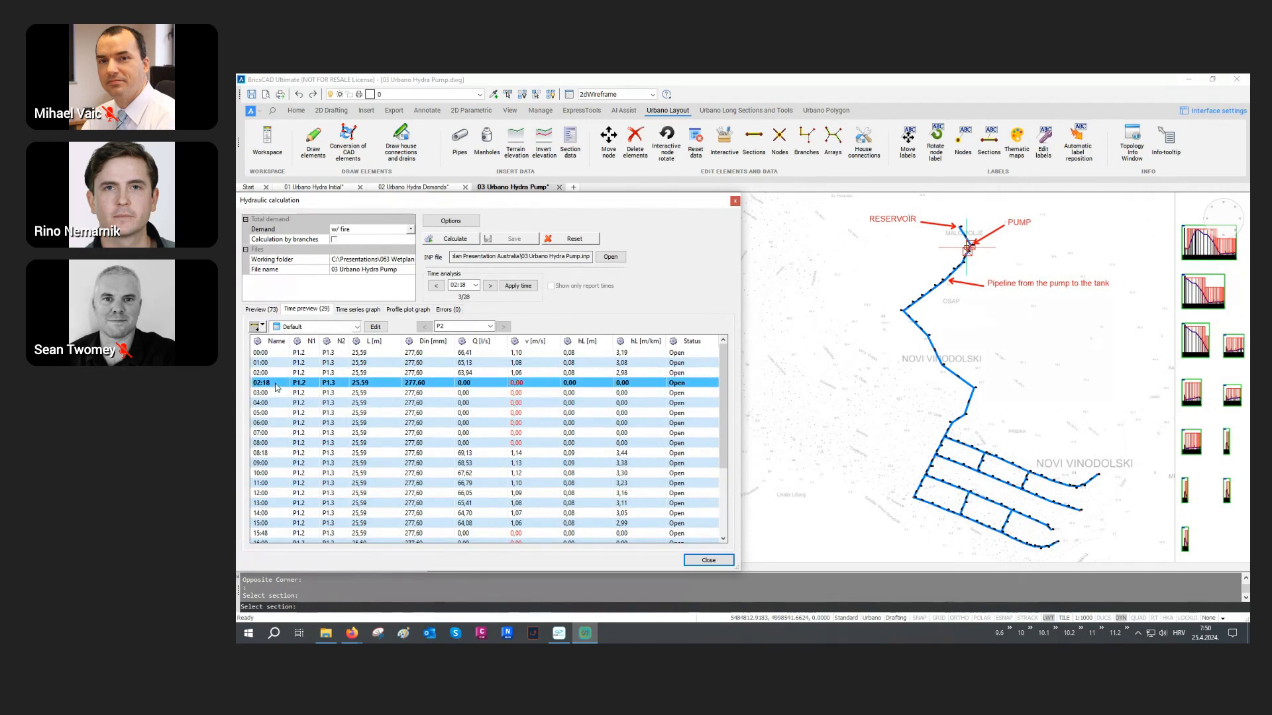
left_click(519, 443, "shift")
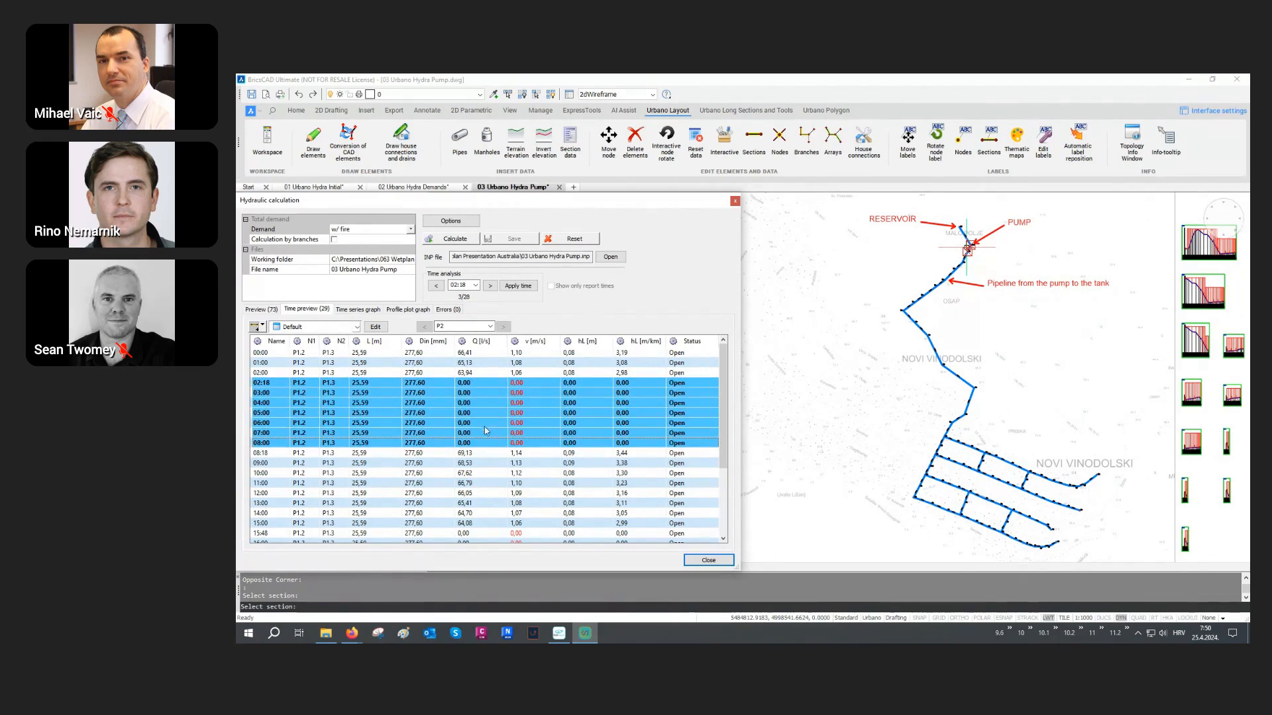
Switch the time preview to the default node table and highlight the pump's results from 02:18 to 08:00.
left_click(322, 328)
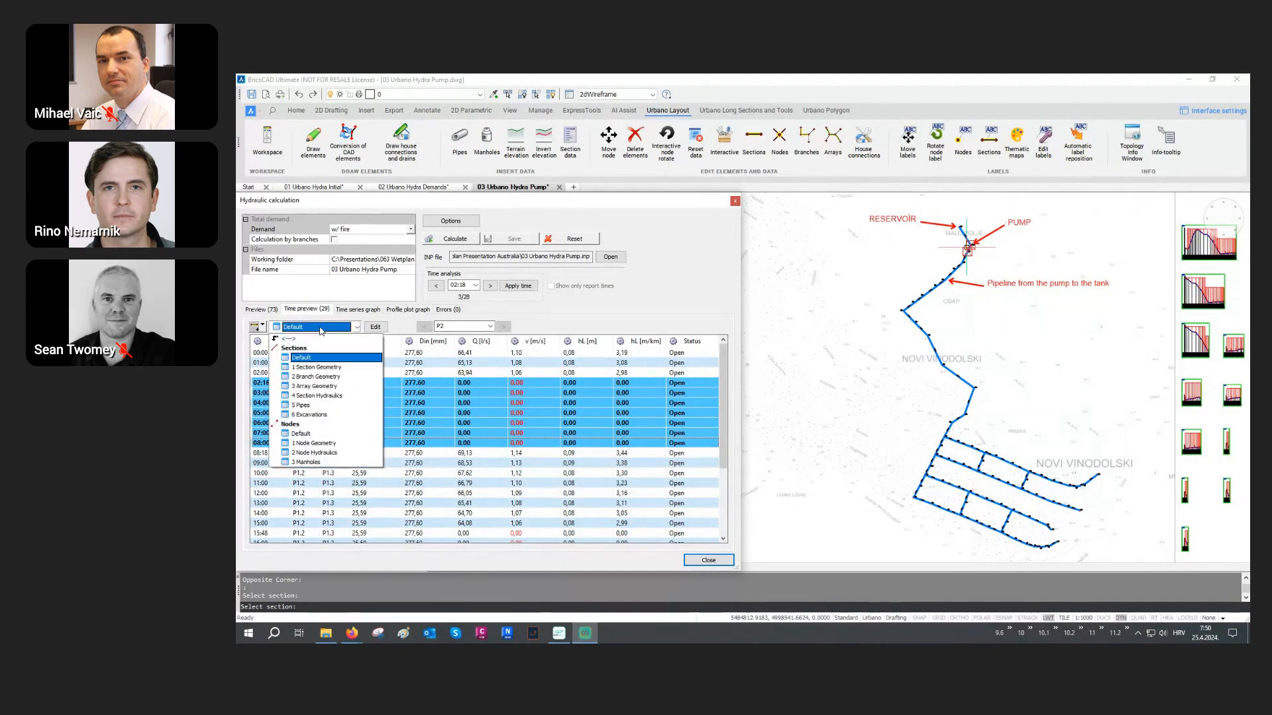
left_click(322, 434)
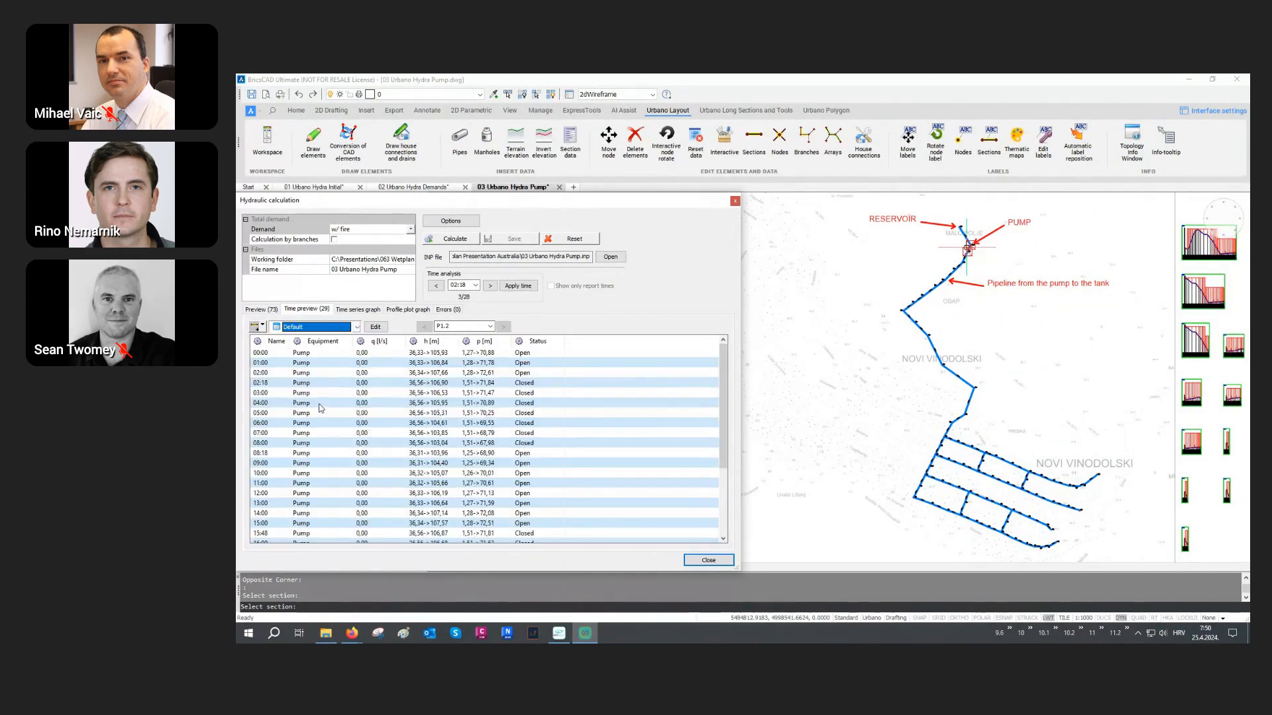
left_click(315, 392)
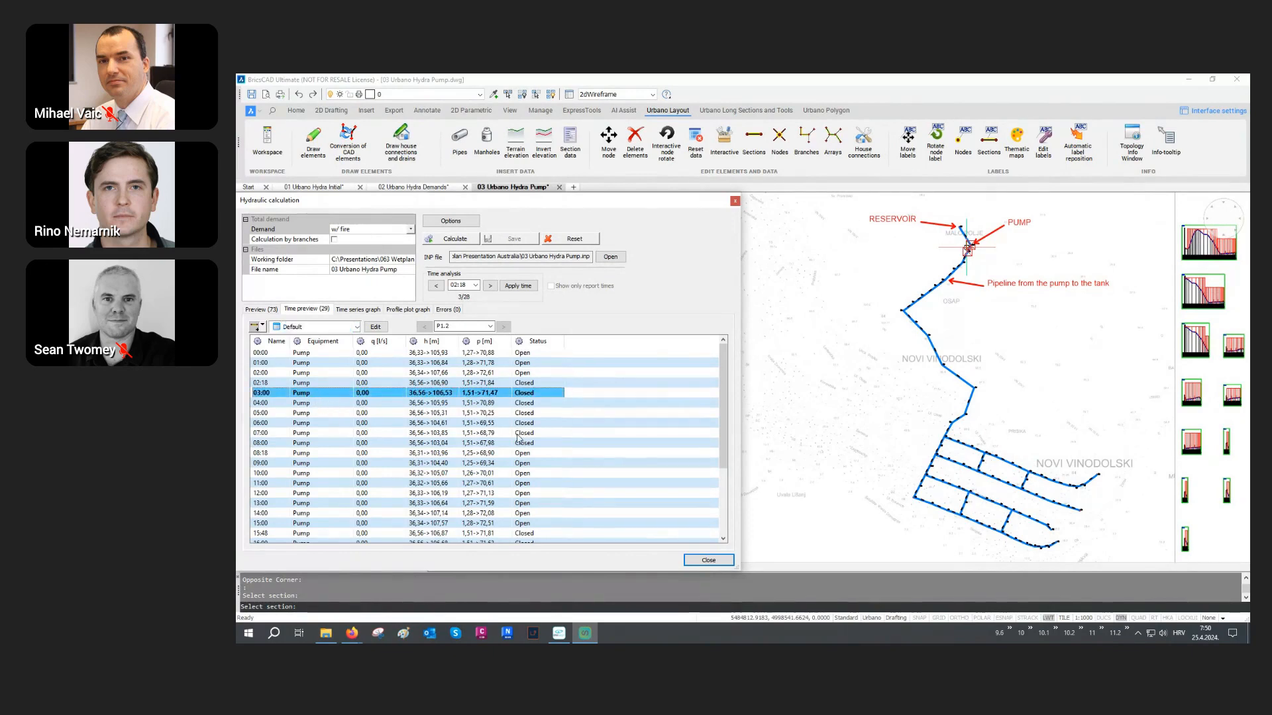
left_click_drag(532, 387, 528, 444)
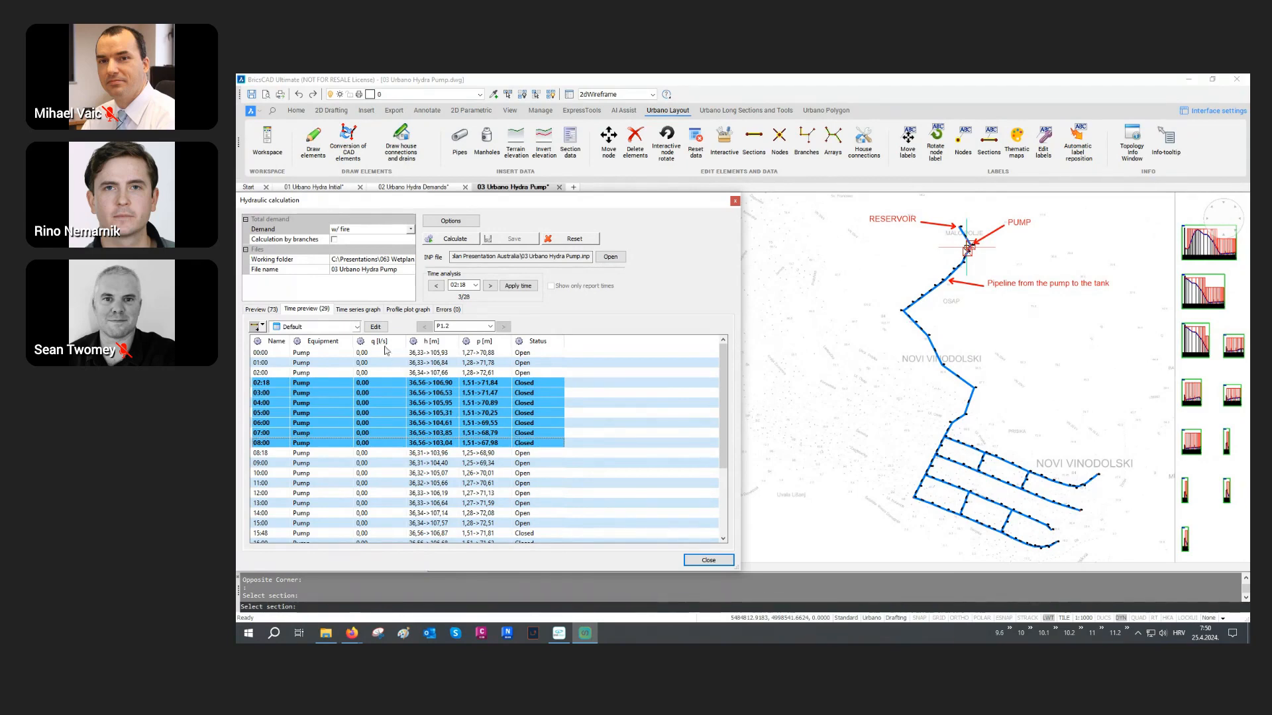
Plot the ending pressure over time for node A1.1, at the end of the pump pipeline, as the first graph series.
left_click(372, 310)
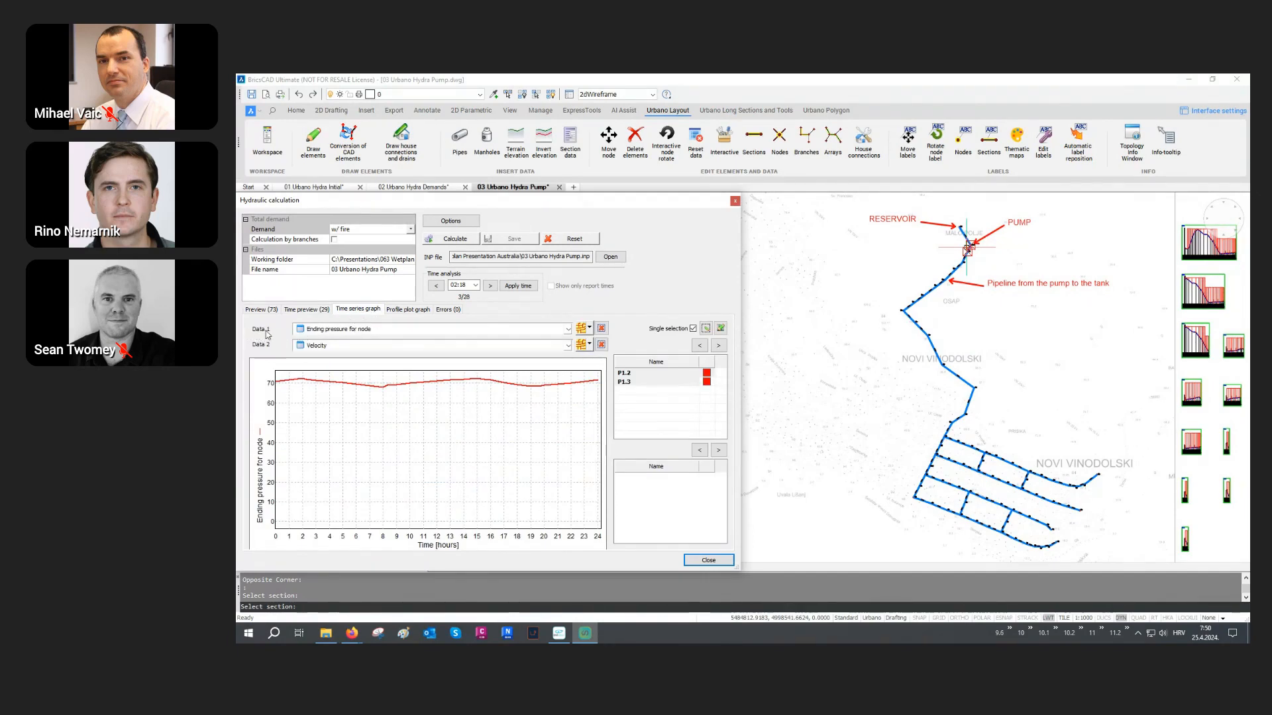
left_click(321, 330)
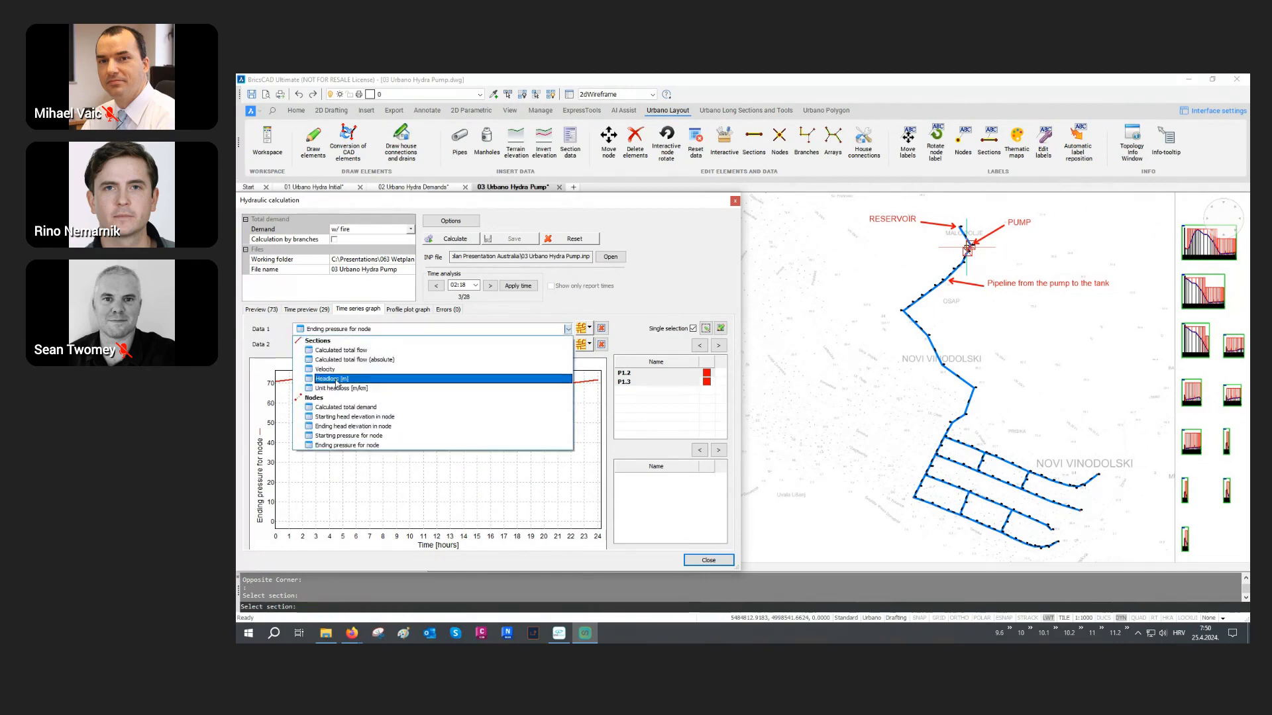
left_click(343, 447)
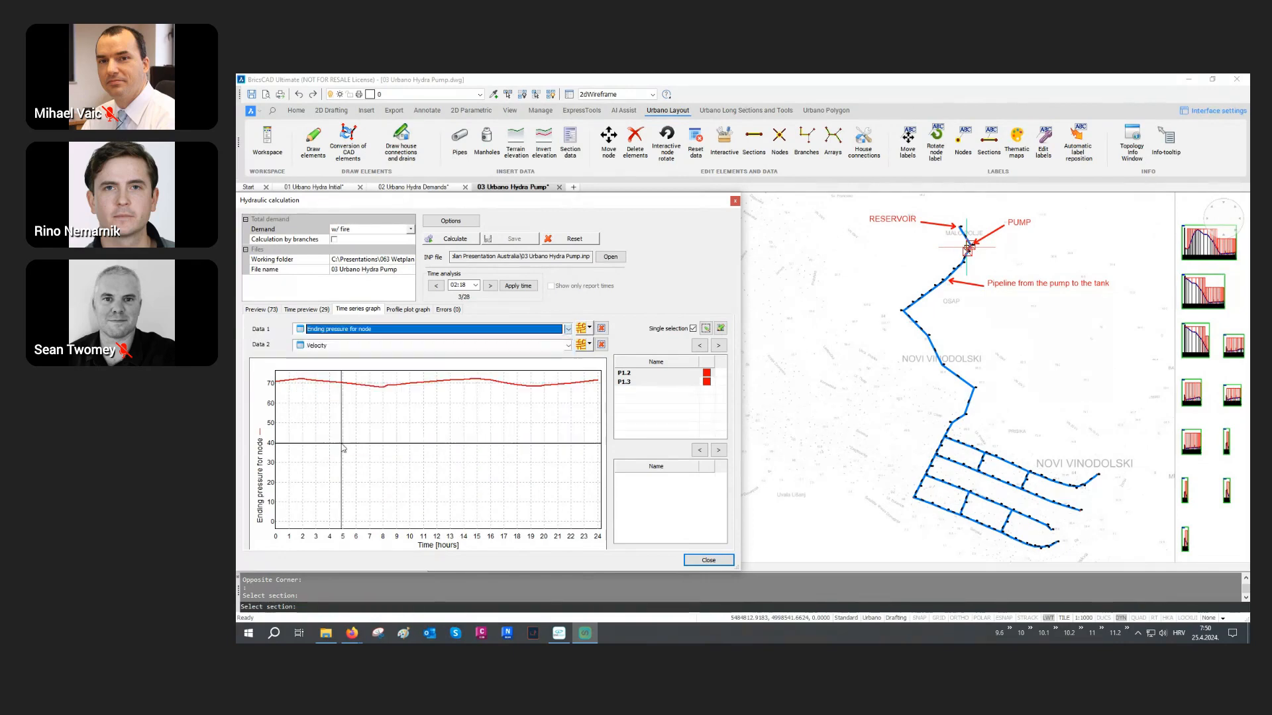
left_click(589, 327)
left_click(615, 396)
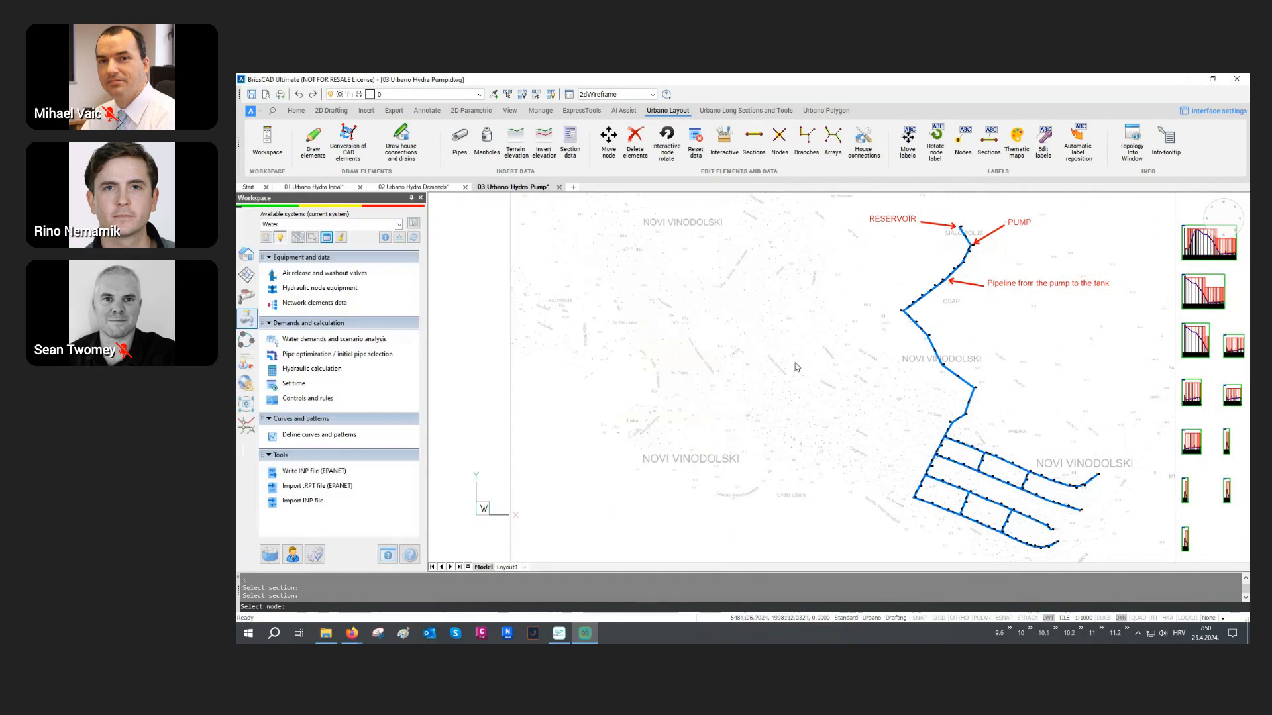
left_click(901, 317)
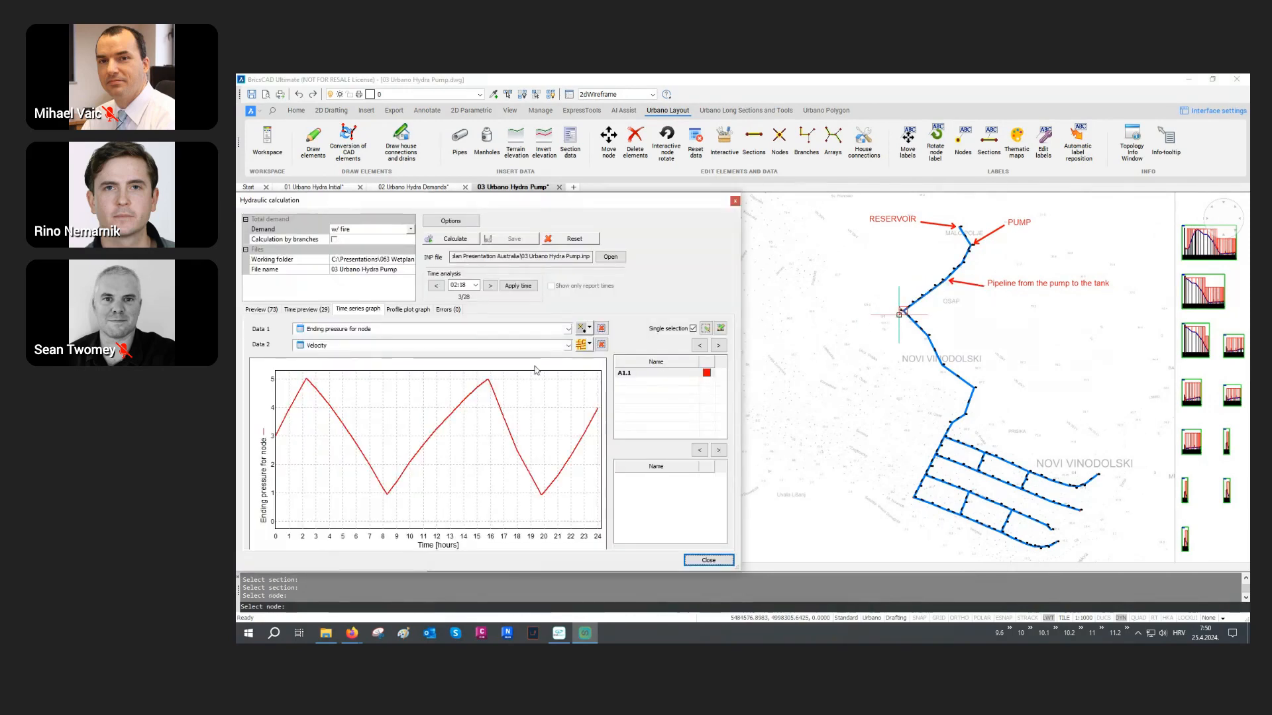
Add the velocity over time in section P2 beside the pump as the second graph series.
left_click(315, 347)
left_click(335, 387)
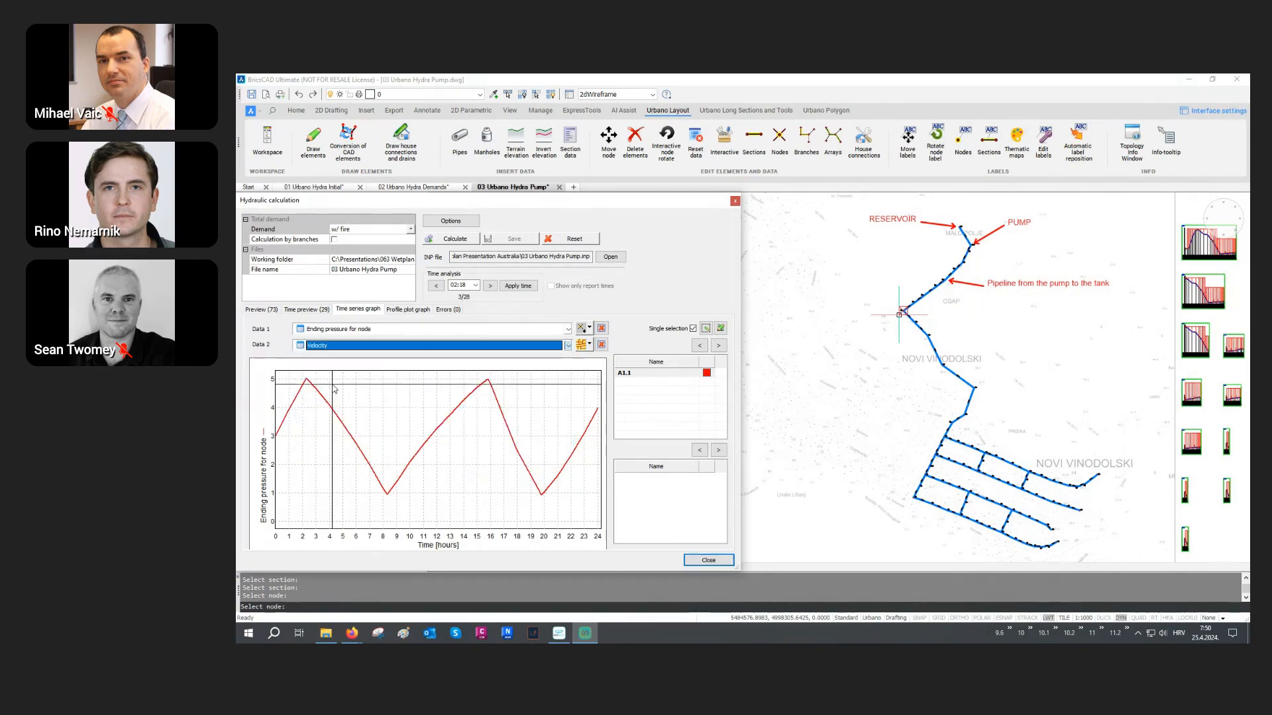
left_click(590, 346)
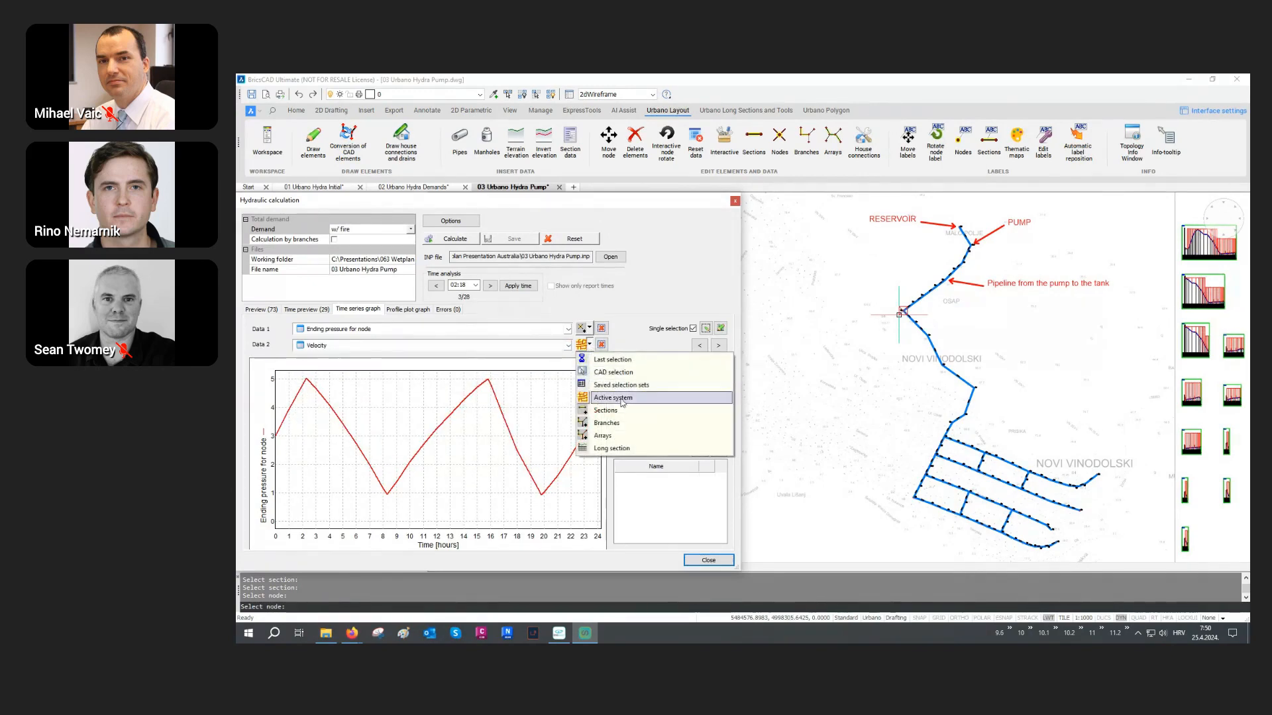
left_click(600, 410)
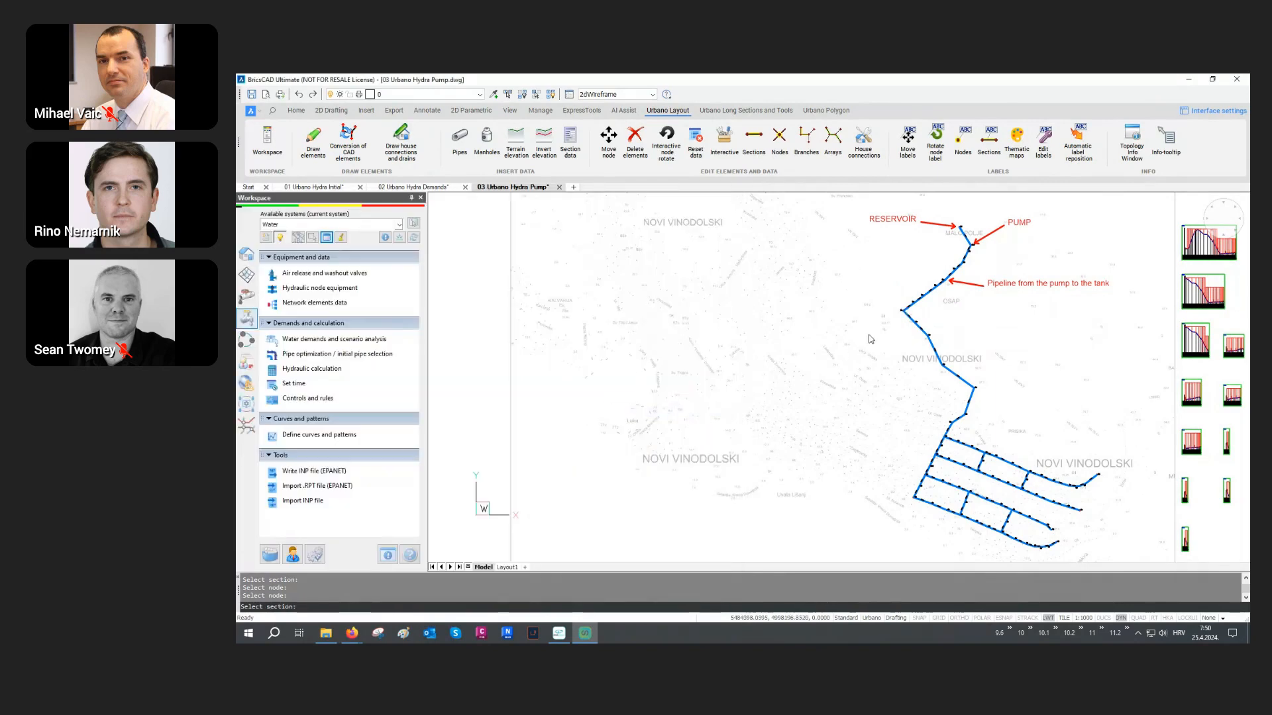
left_click(968, 246)
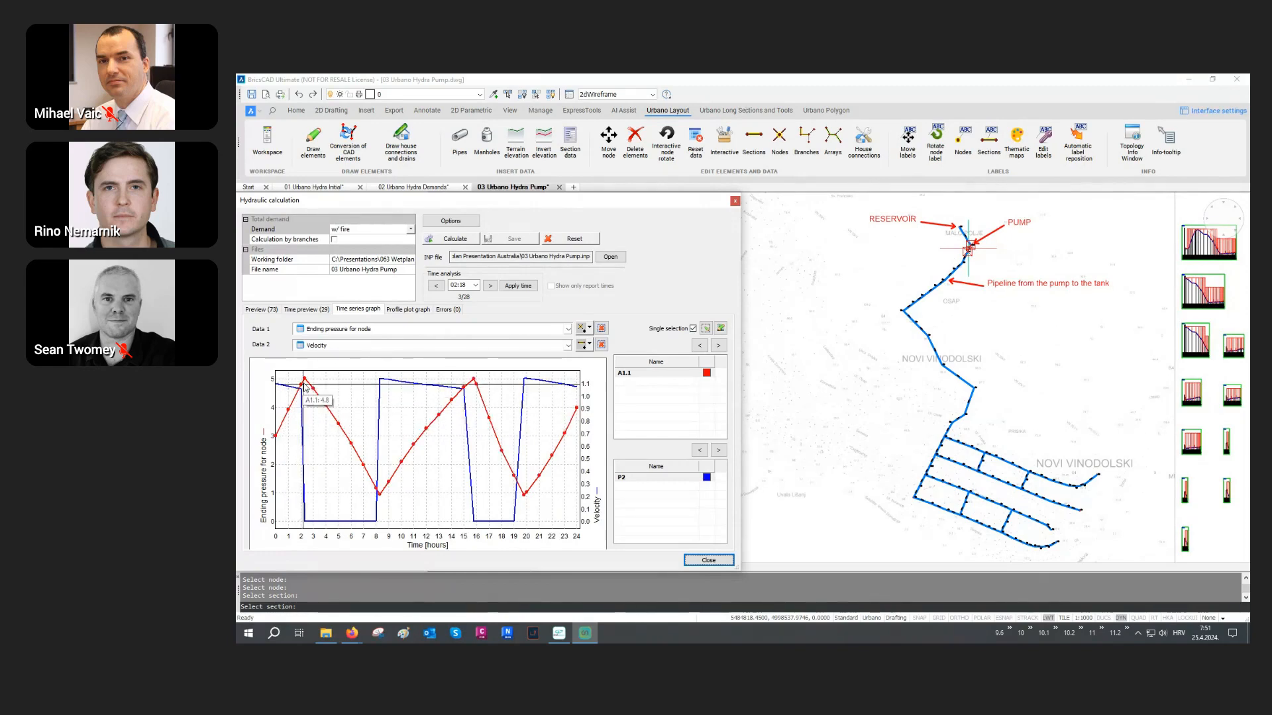
mouse_move(305, 386)
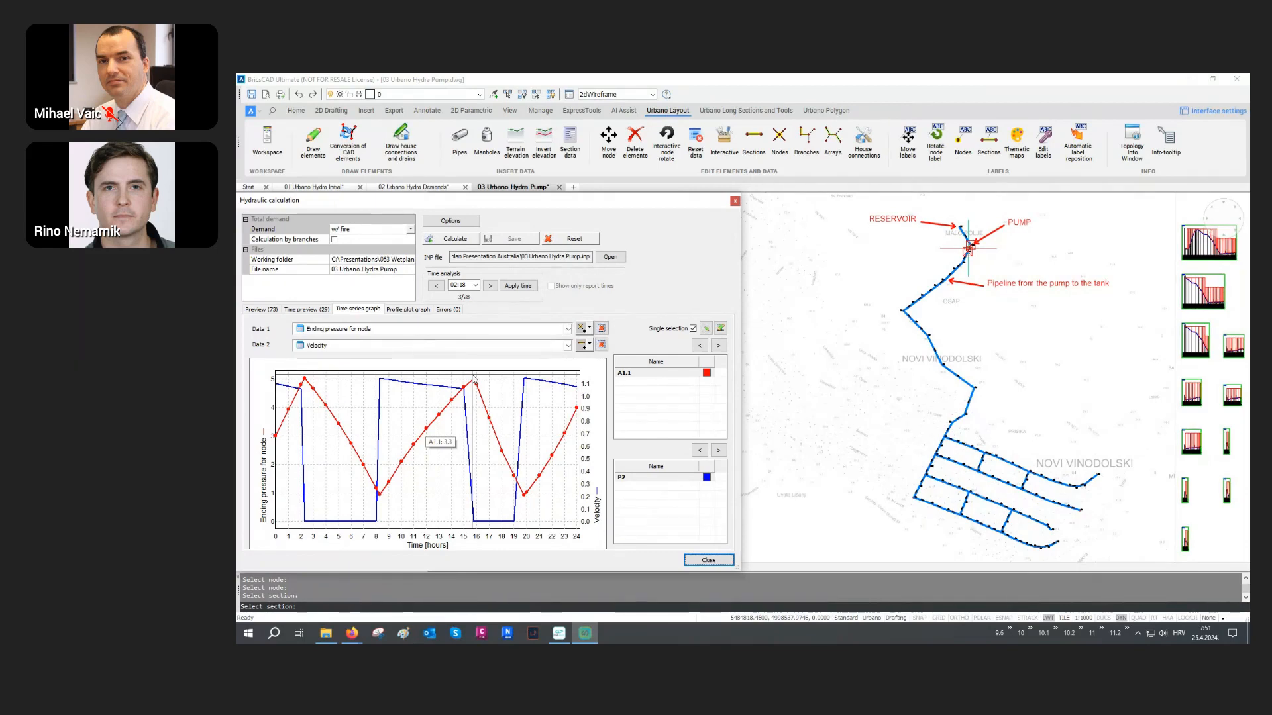
Insert the combined pressure and velocity graph into the drawing, directly below the column of long sections.
left_click(706, 327)
scroll(594, 374, "down", 1)
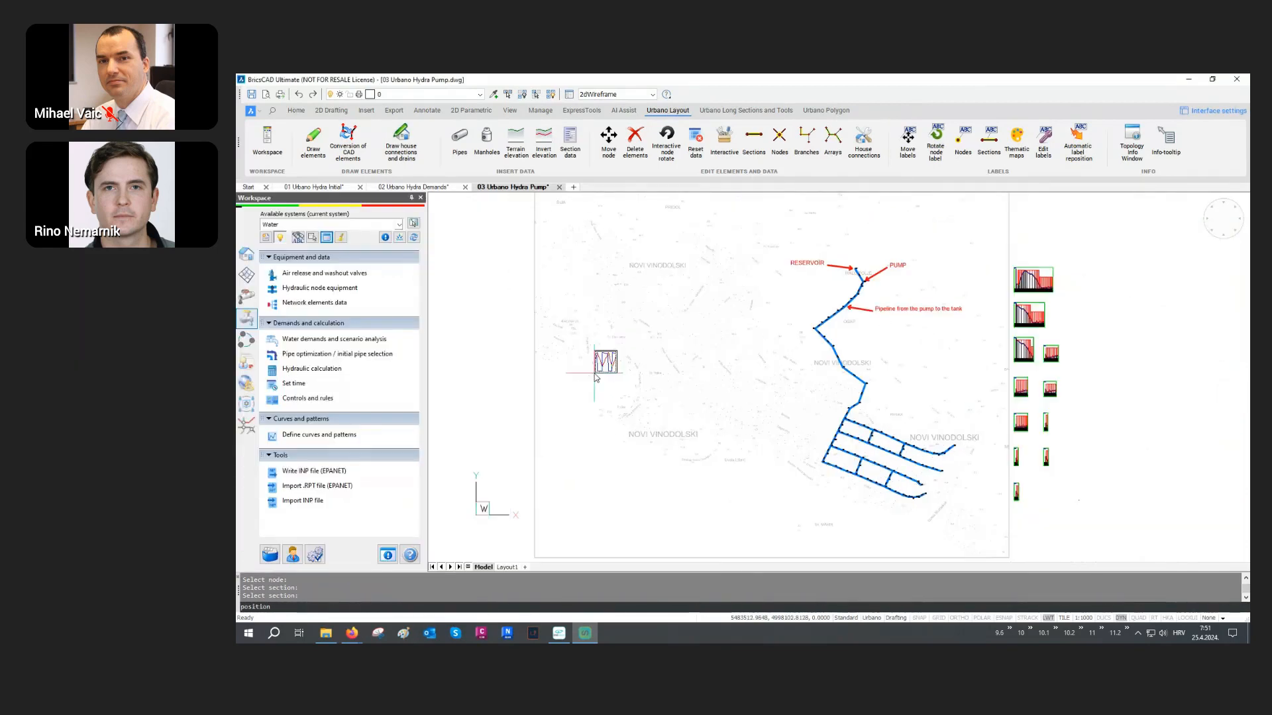
middle_click_drag(924, 437, 702, 375)
scroll(790, 454, "up", 3)
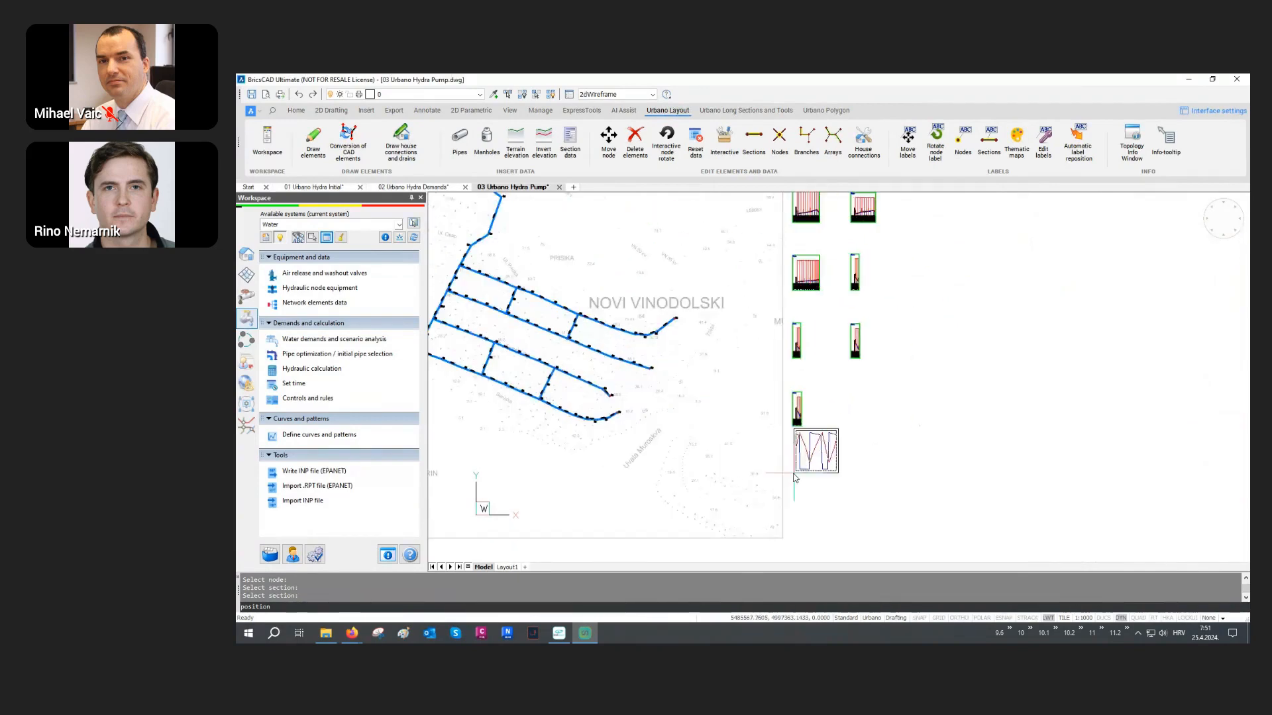
scroll(795, 477, "up", 1)
left_click(793, 489)
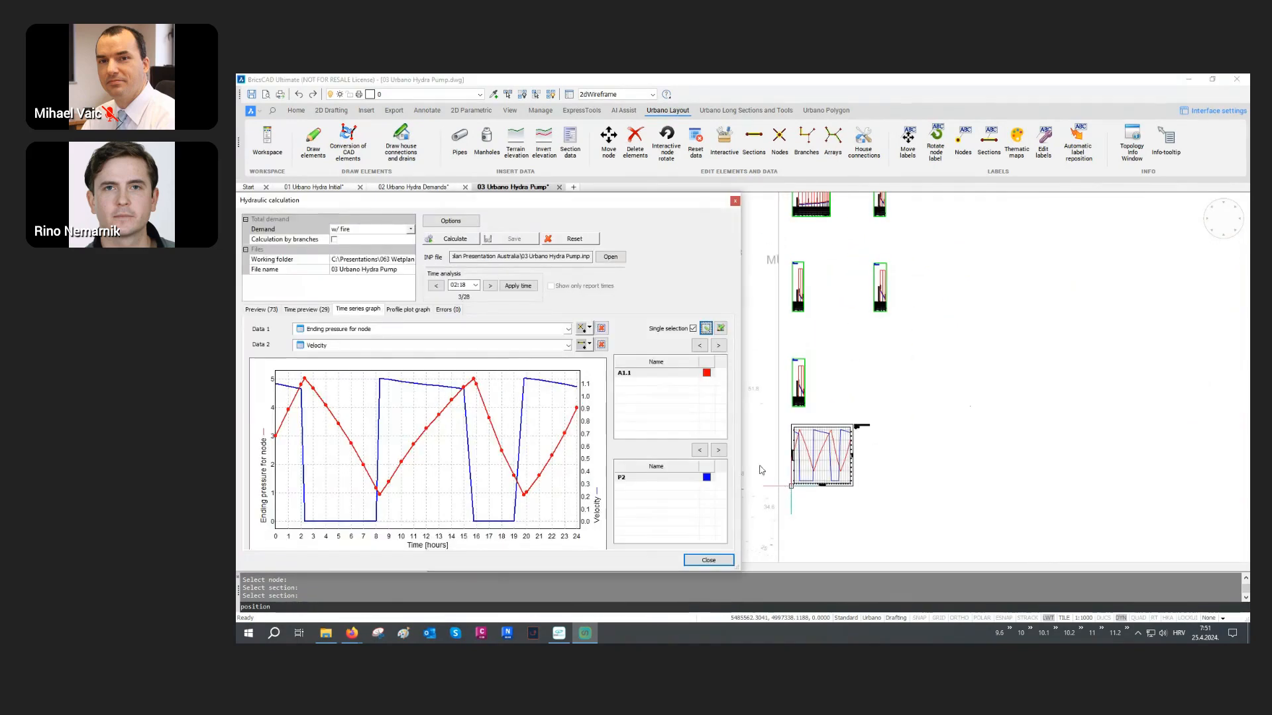
Insert the pressure and velocity series as separate graphs beside the combined one, and close the hydraulic calculation.
left_click(721, 329)
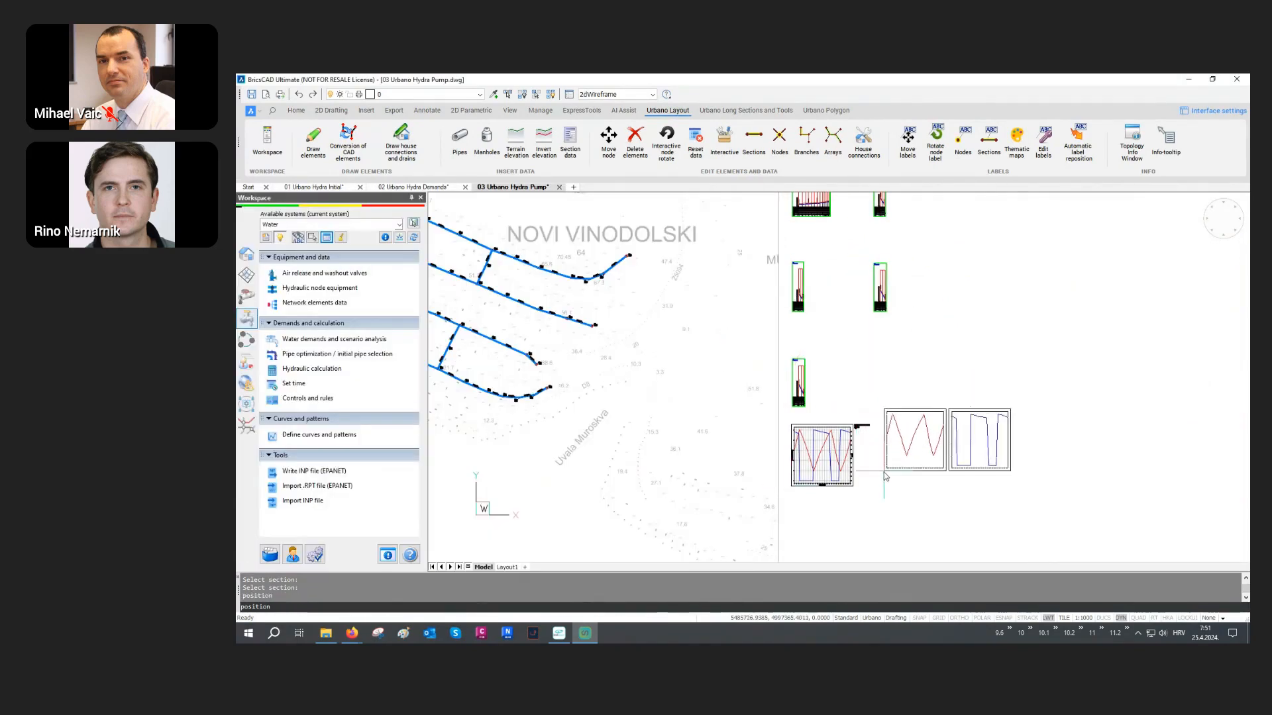
left_click(880, 489)
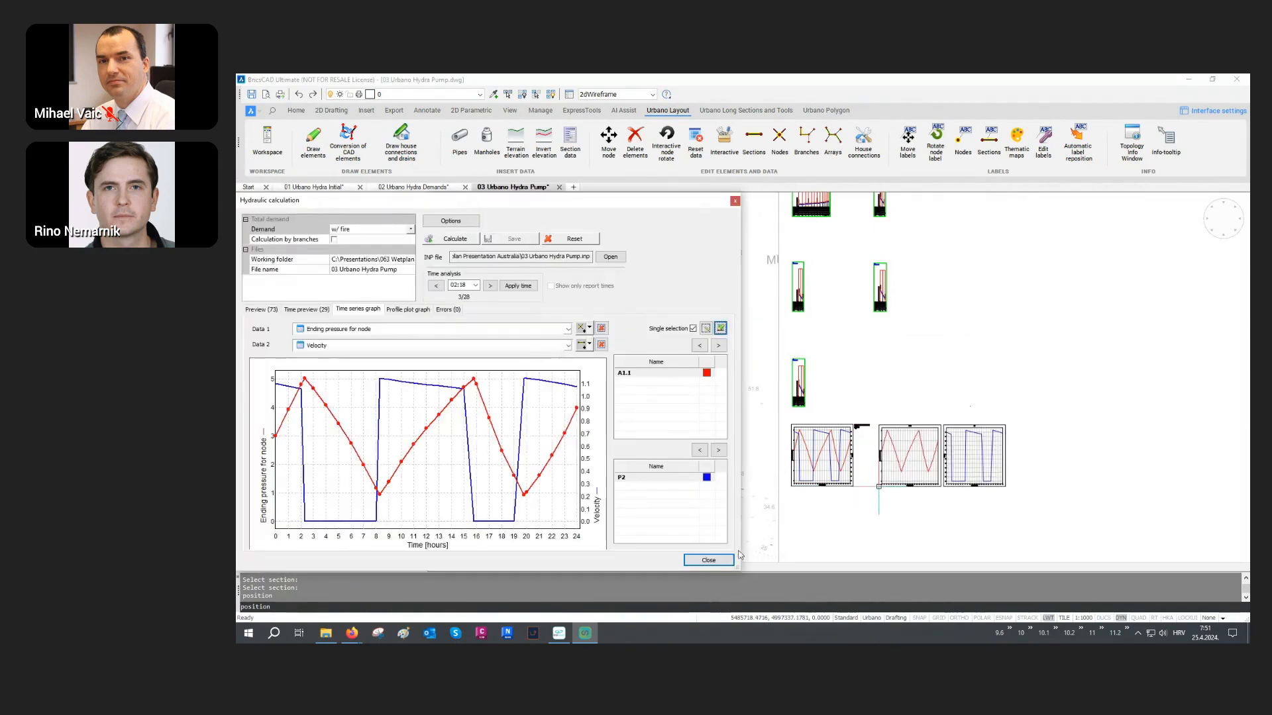
left_click(715, 560)
scroll(979, 474, "up", 4)
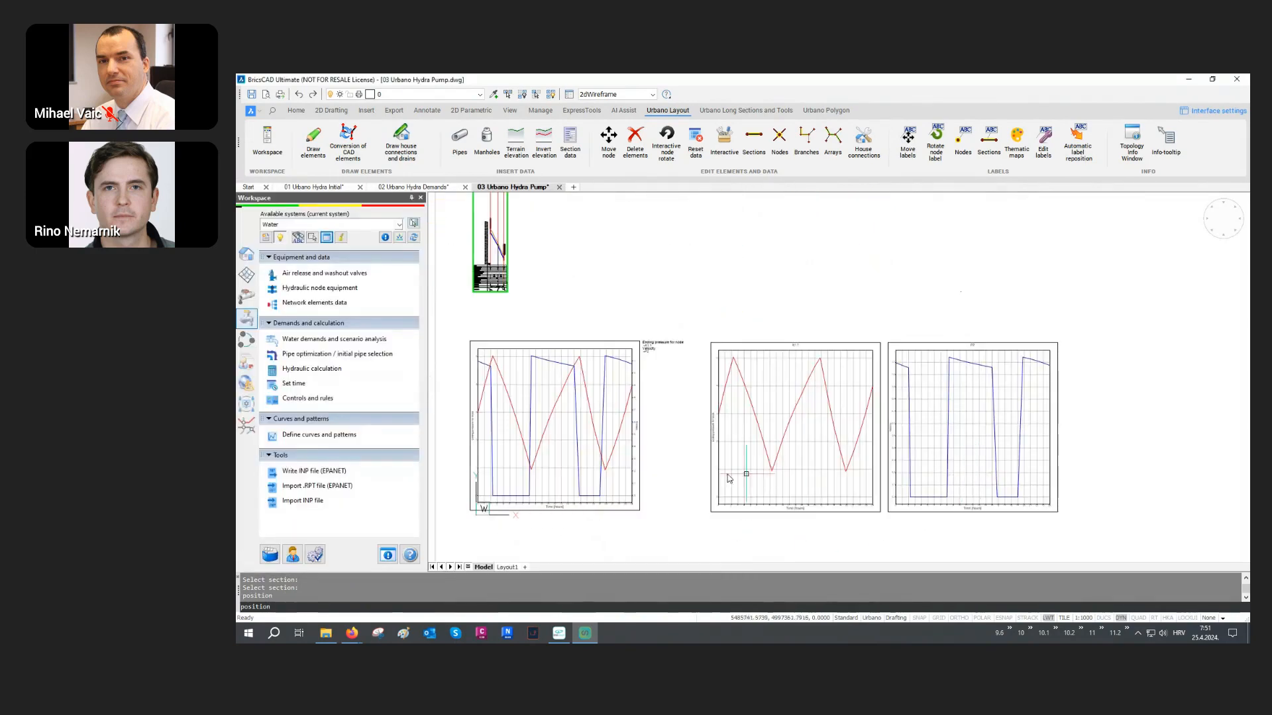
scroll(746, 474, "up", 3)
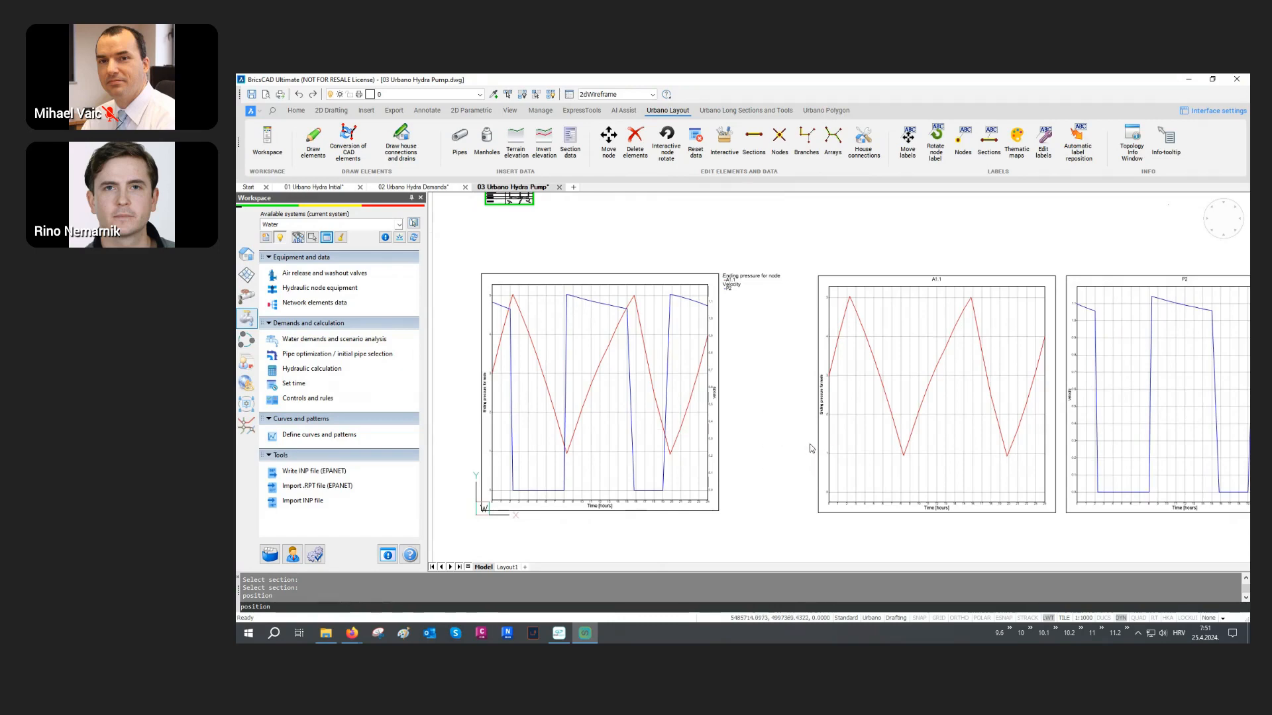
Use Set time to advance the drawing's result labels to 02:00, with the pipes near node H4.12 in view.
scroll(809, 447, "down", 5)
middle_click_drag(503, 390, 790, 418)
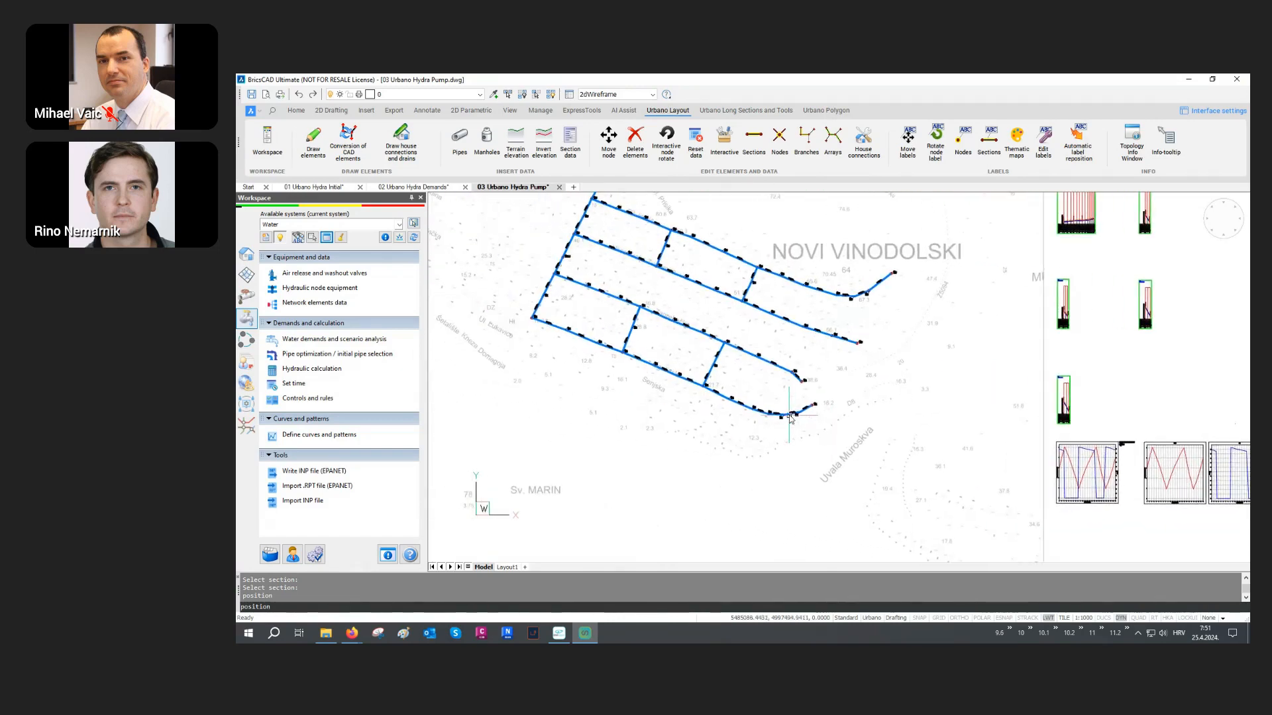
scroll(790, 417, "up", 6)
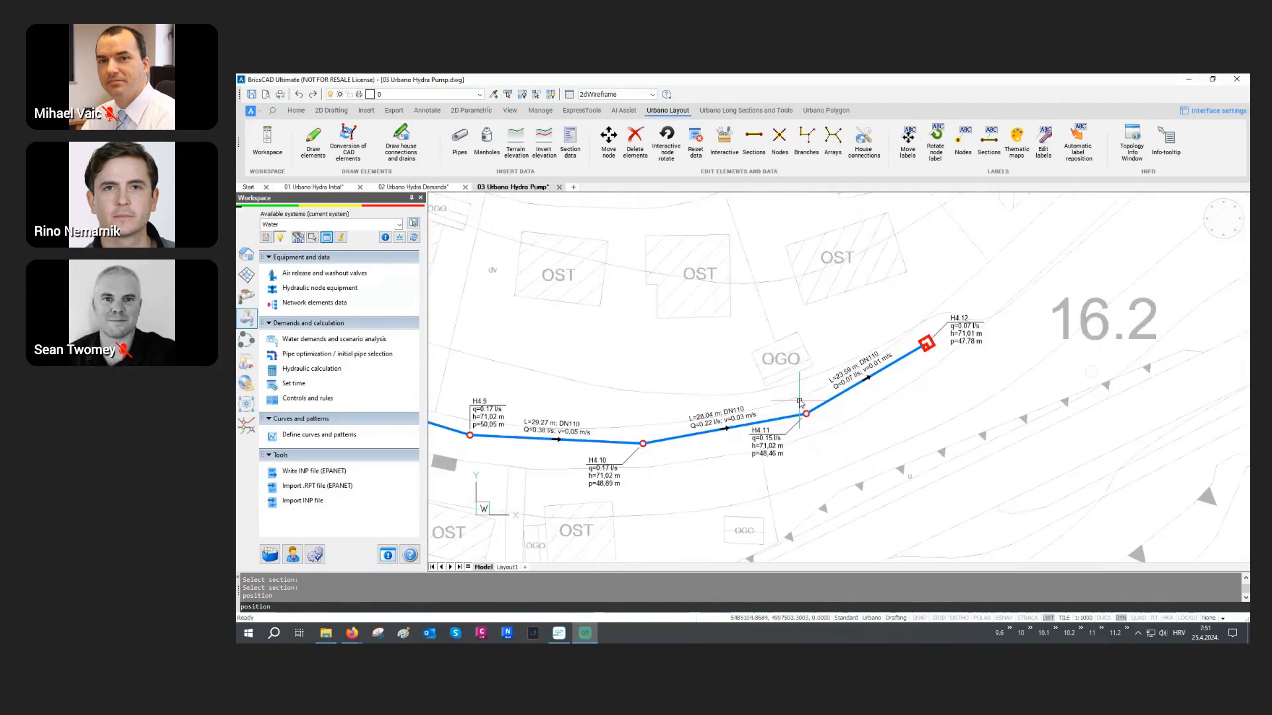
scroll(799, 402, "up", 2)
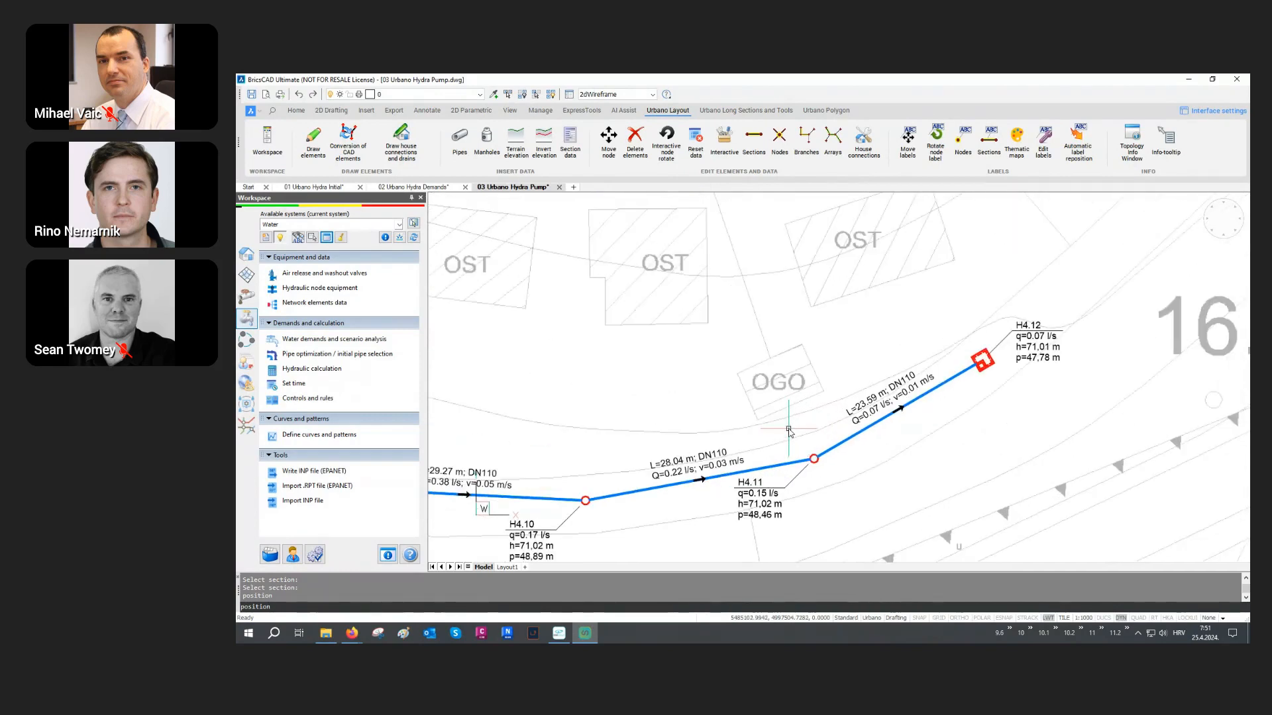
left_click(296, 386)
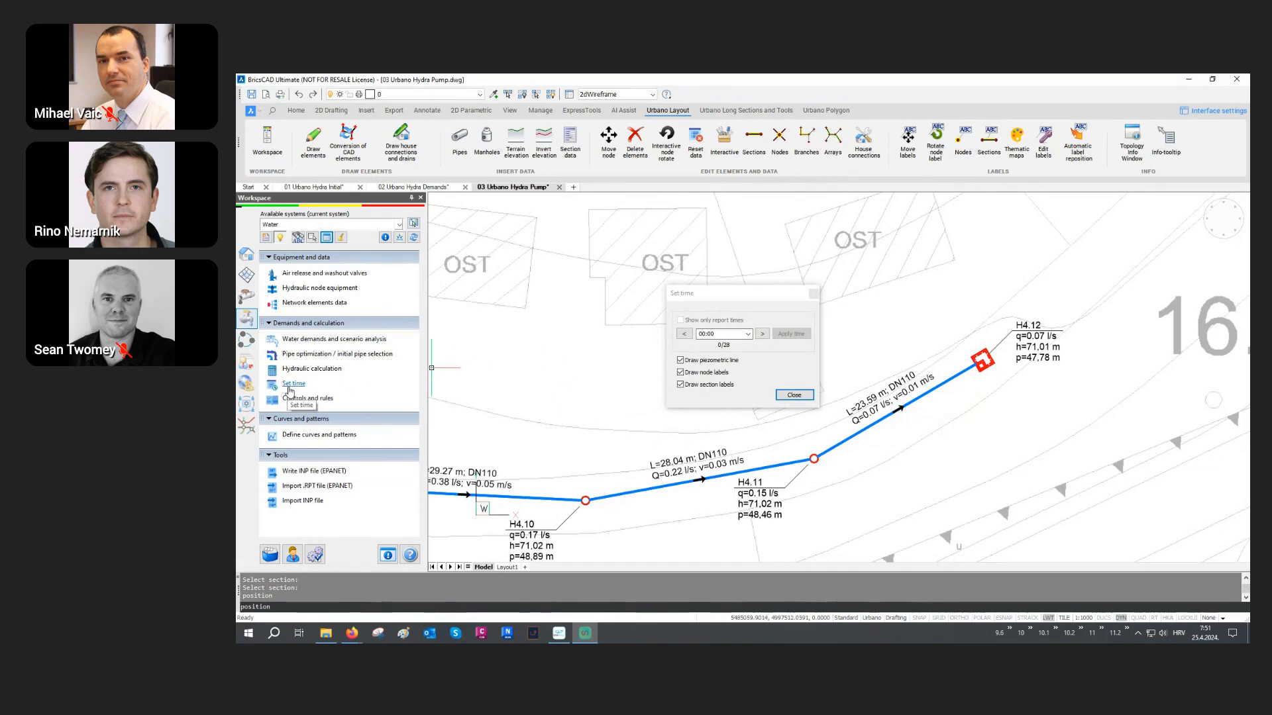
left_click(766, 336)
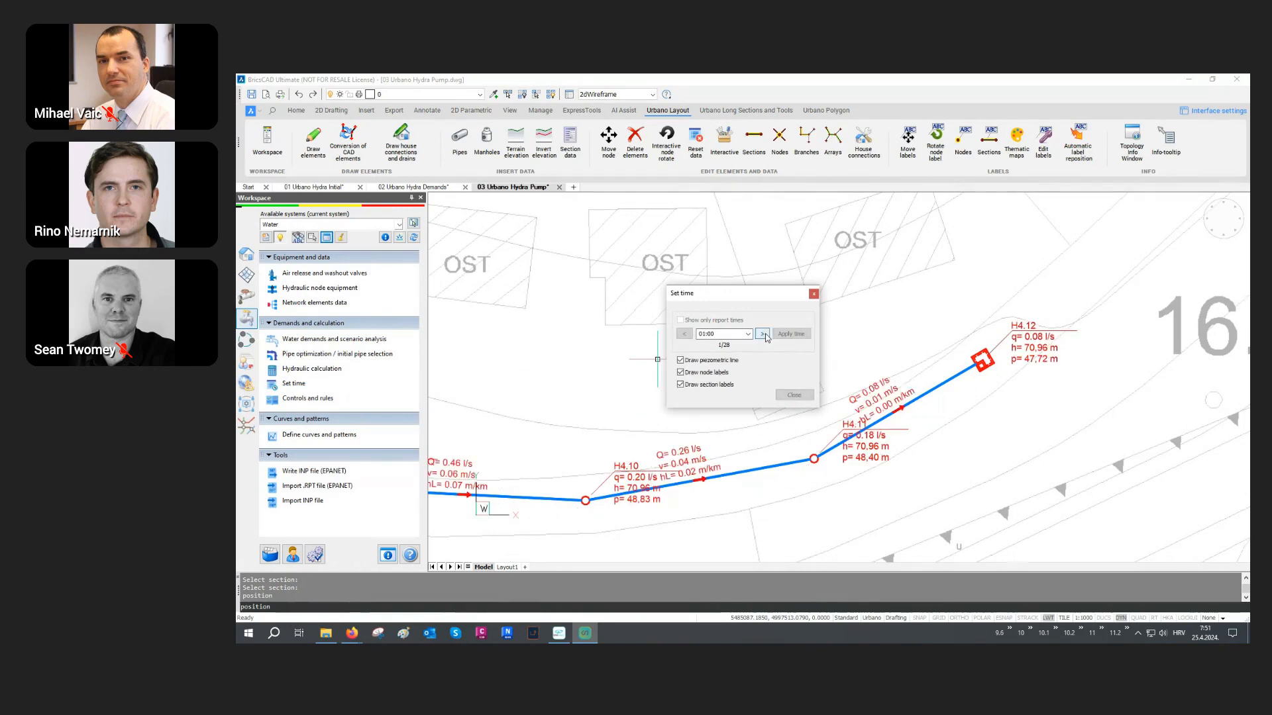
left_click(763, 334)
left_click(763, 334)
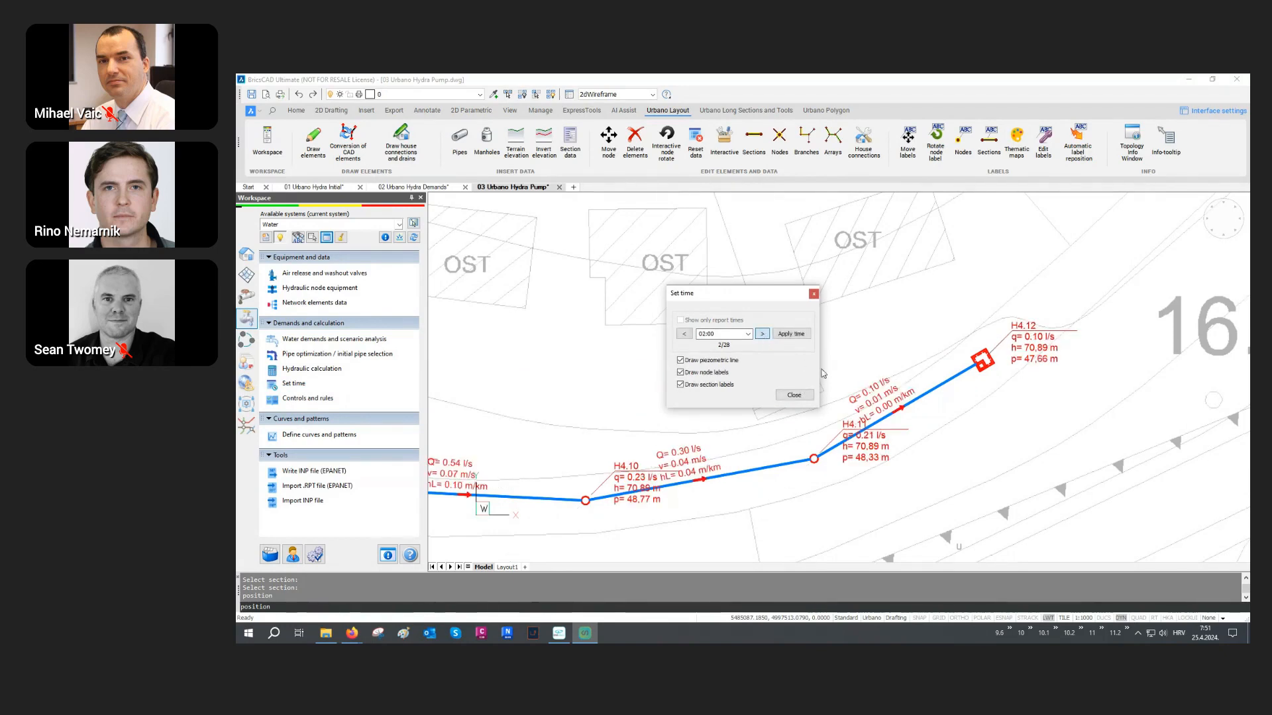
Advance the result labels on the pipes near node H4.12 to 04:00 in Set time.
scroll(942, 376, "up", 3)
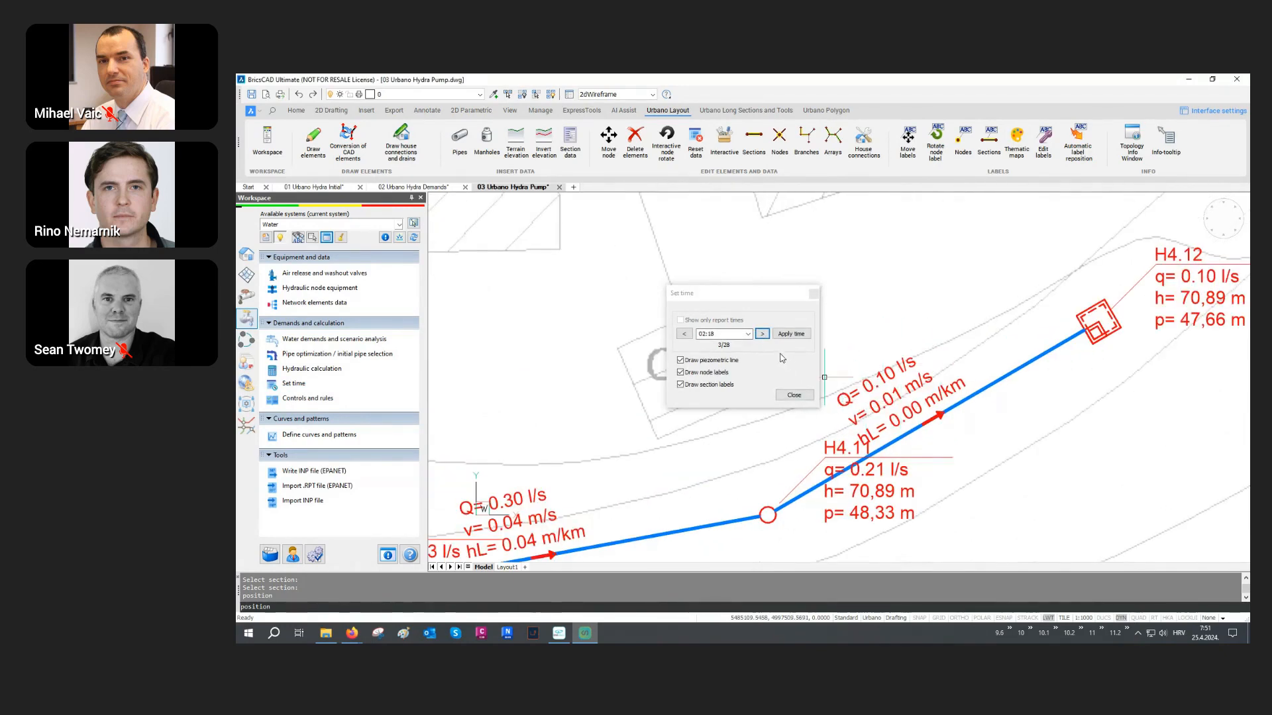
left_click(763, 334)
left_click(763, 334)
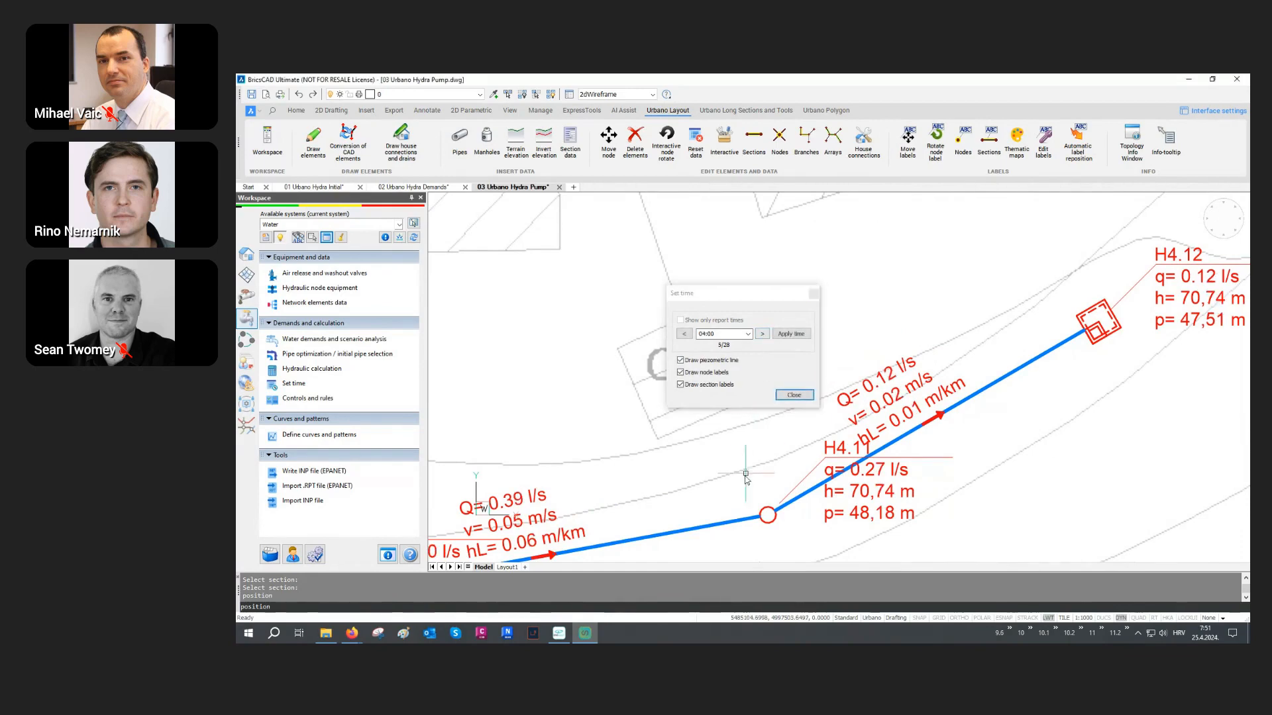
Bring the uppermost long section into view and step its piezometric line forward through the time steps to 08:00.
scroll(739, 466, "down", 5)
scroll(741, 481, "down", 6)
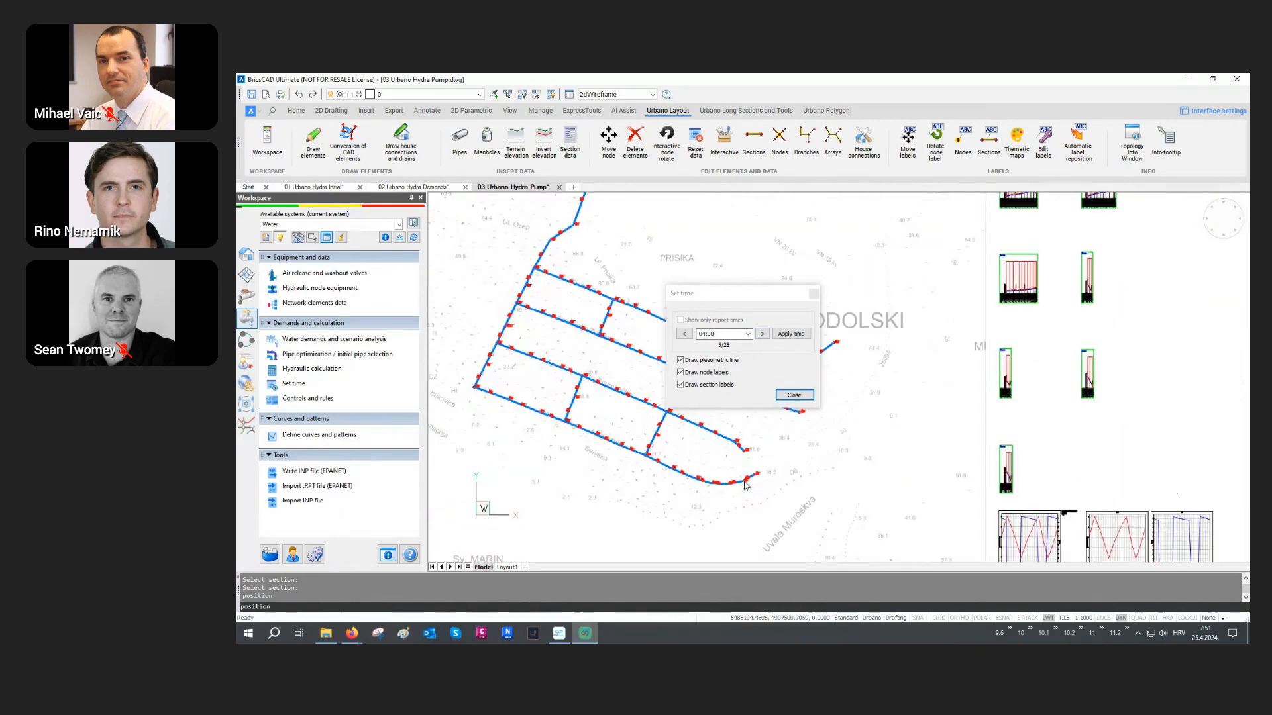
middle_click_drag(997, 304, 953, 462)
scroll(941, 360, "up", 8)
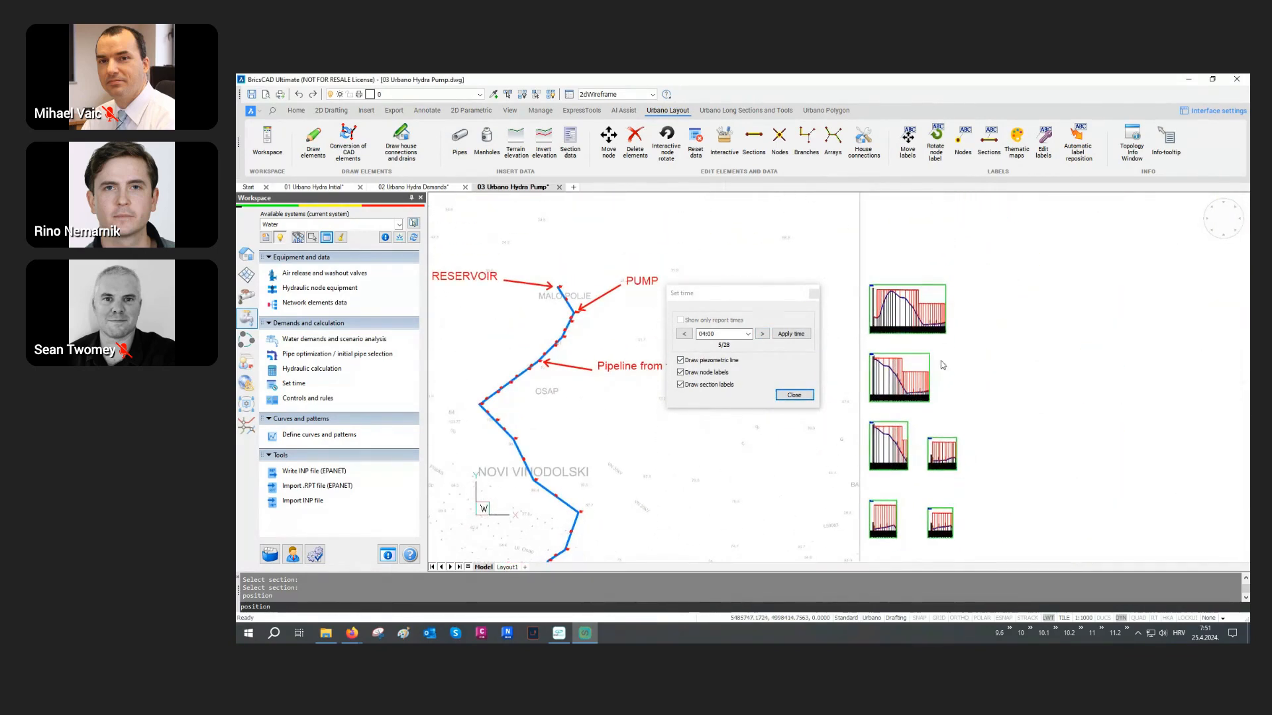
scroll(923, 304, "up", 1)
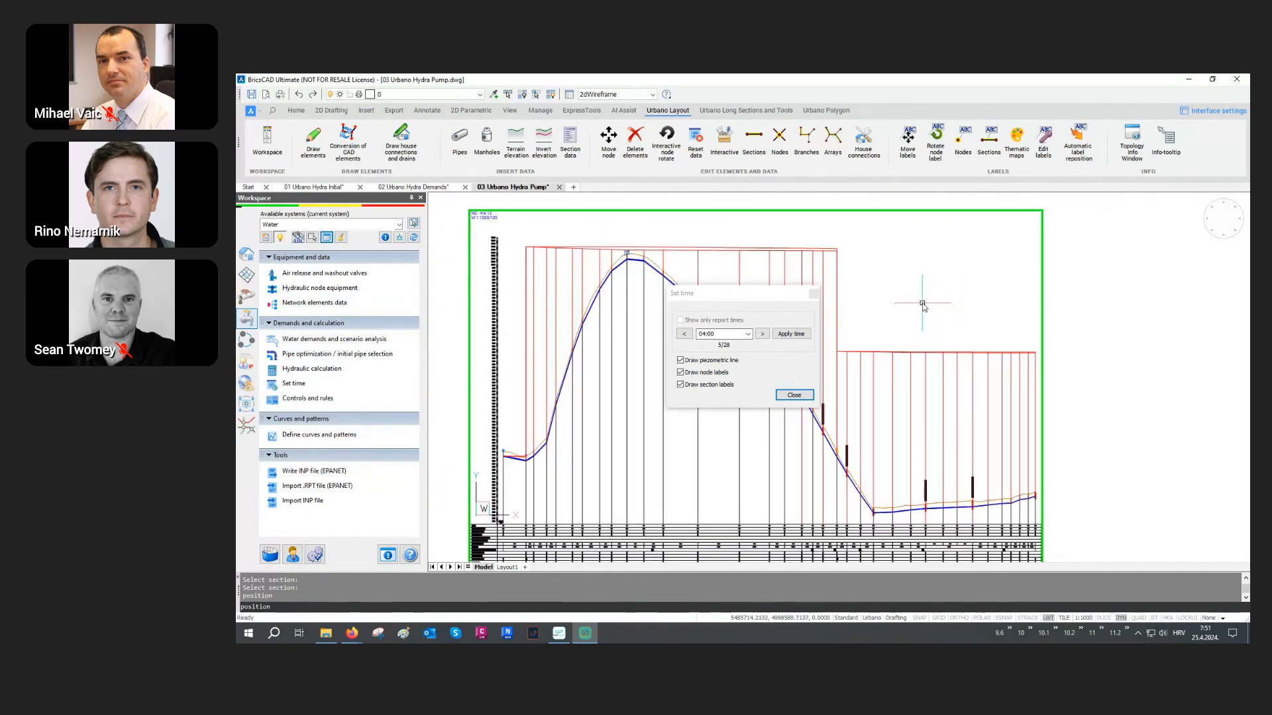
scroll(921, 304, "up", 2)
middle_click_drag(917, 303, 1033, 303)
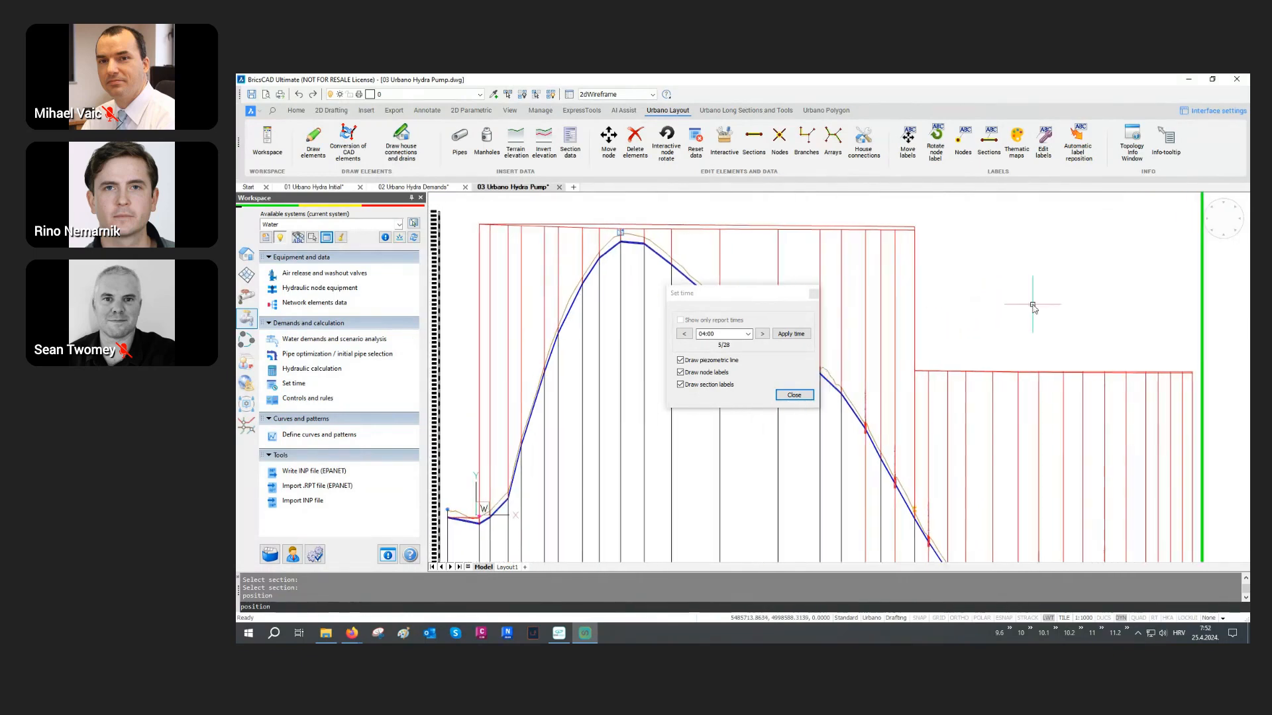
left_click(763, 334)
left_click(762, 334)
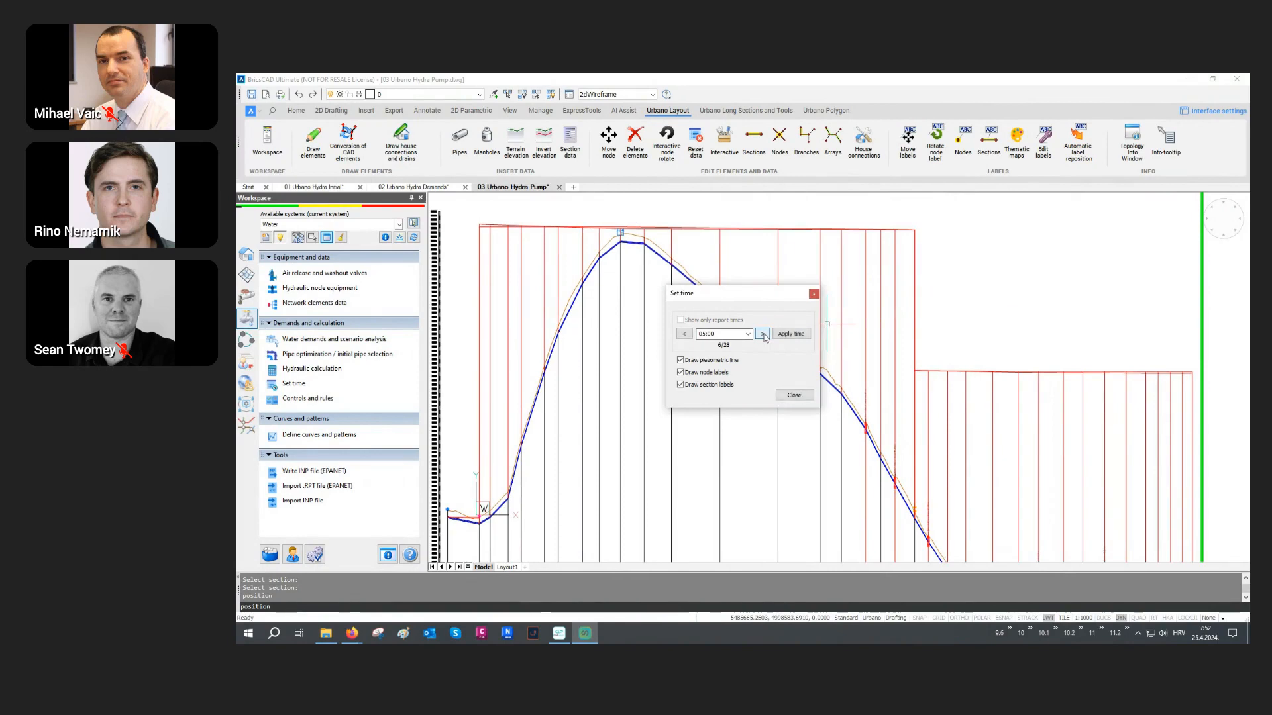
left_click(762, 335)
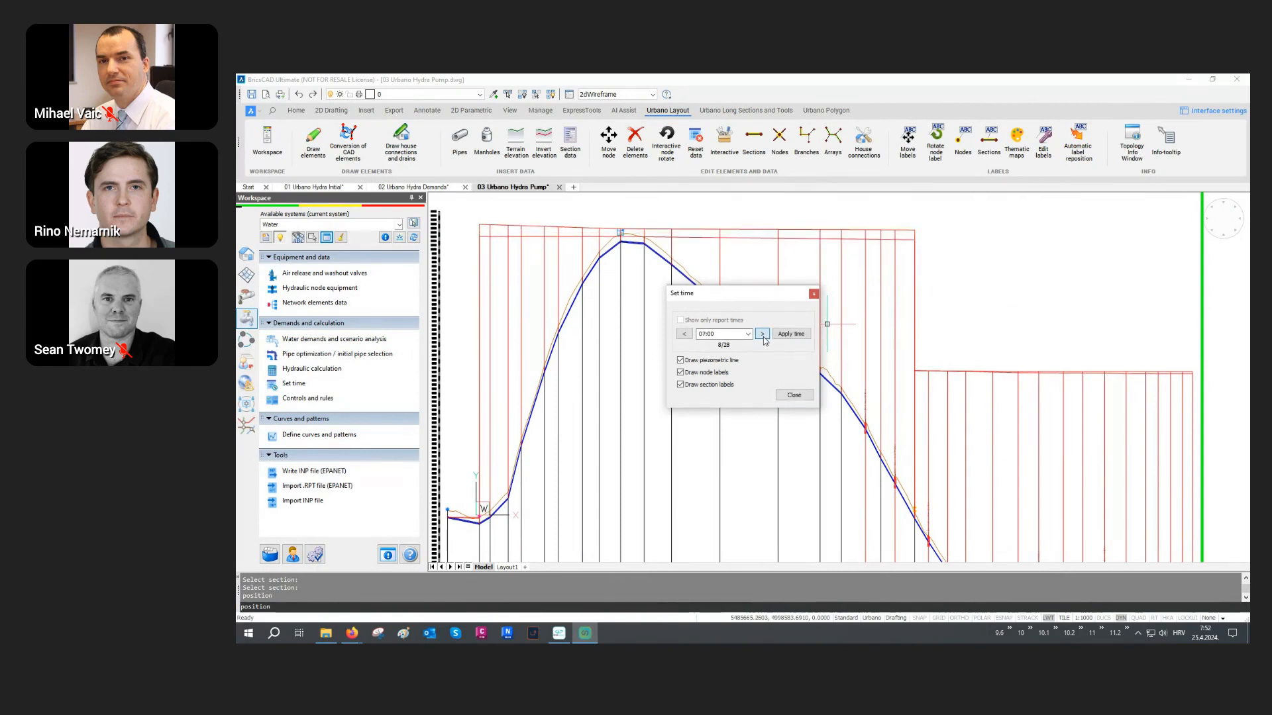
left_click(761, 335)
Apply the 16:00 results to the long section's piezometric line and close Set time.
left_click(748, 334)
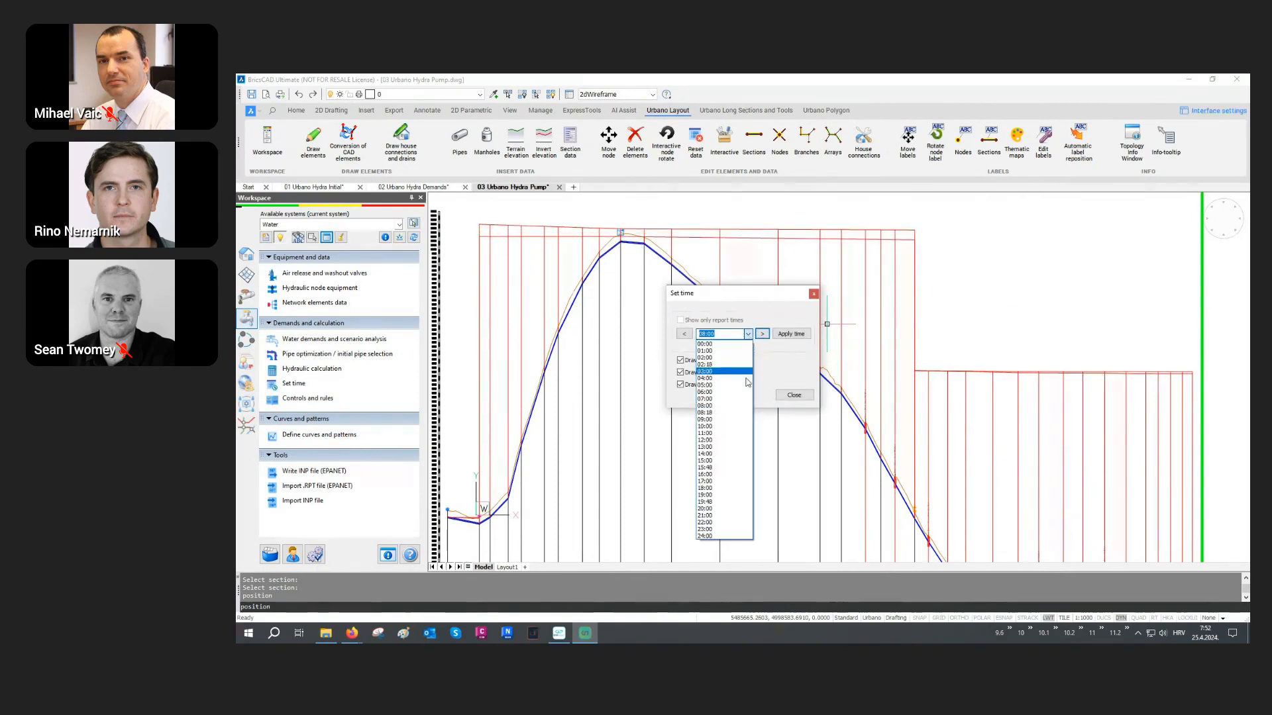
left_click(723, 474)
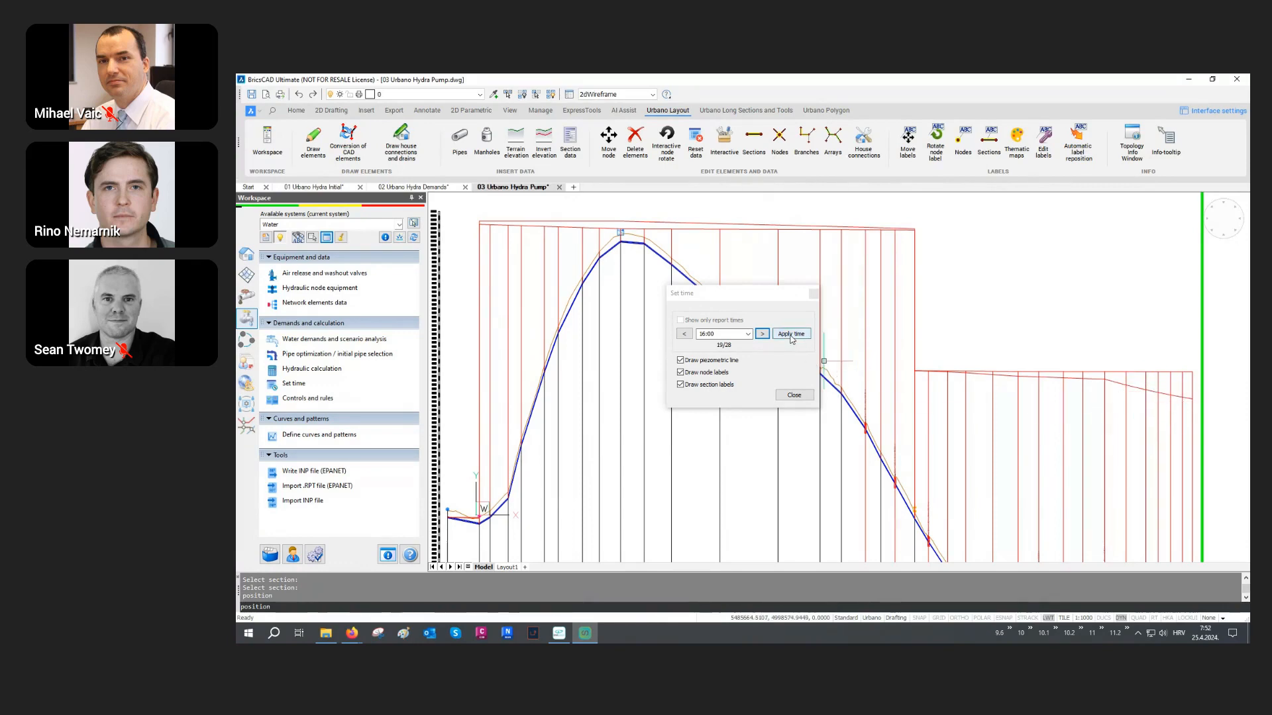
left_click(791, 335)
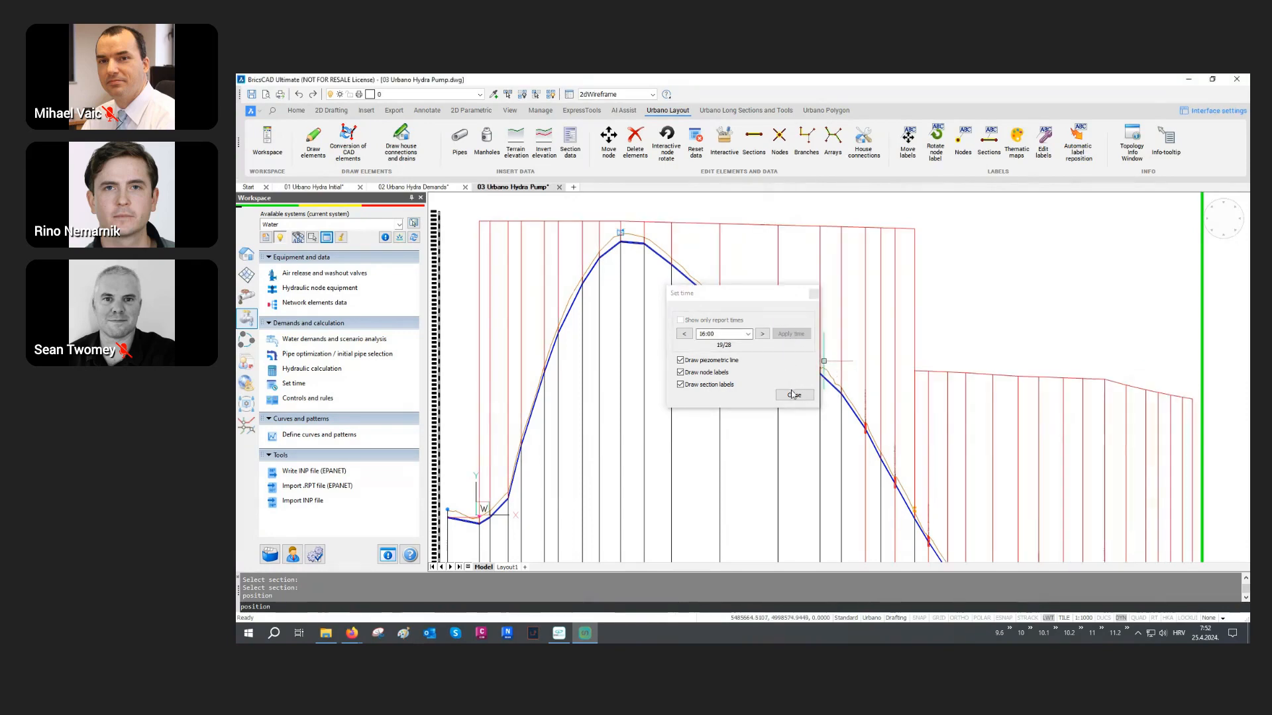
left_click(793, 396)
Examine the piezometric line at the long section's far end and the labels around node H4.12 in the layout.
scroll(1119, 338, "up", 3)
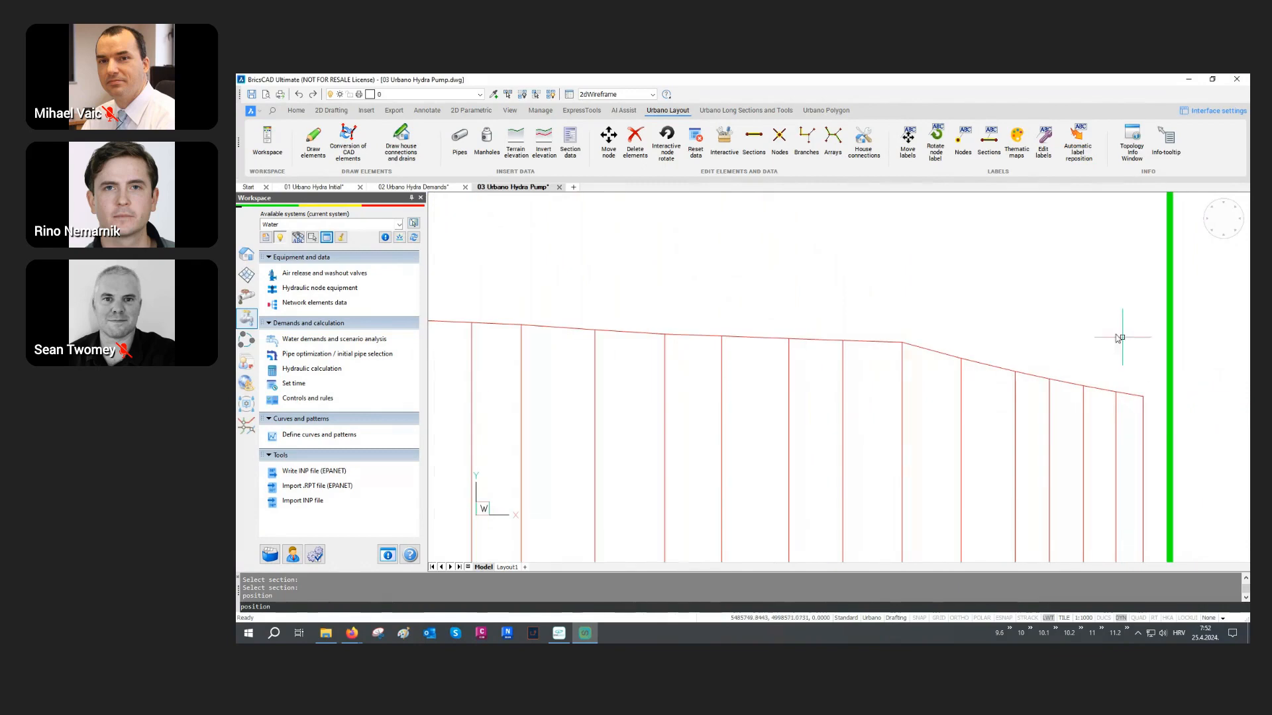
scroll(1046, 324, "down", 5)
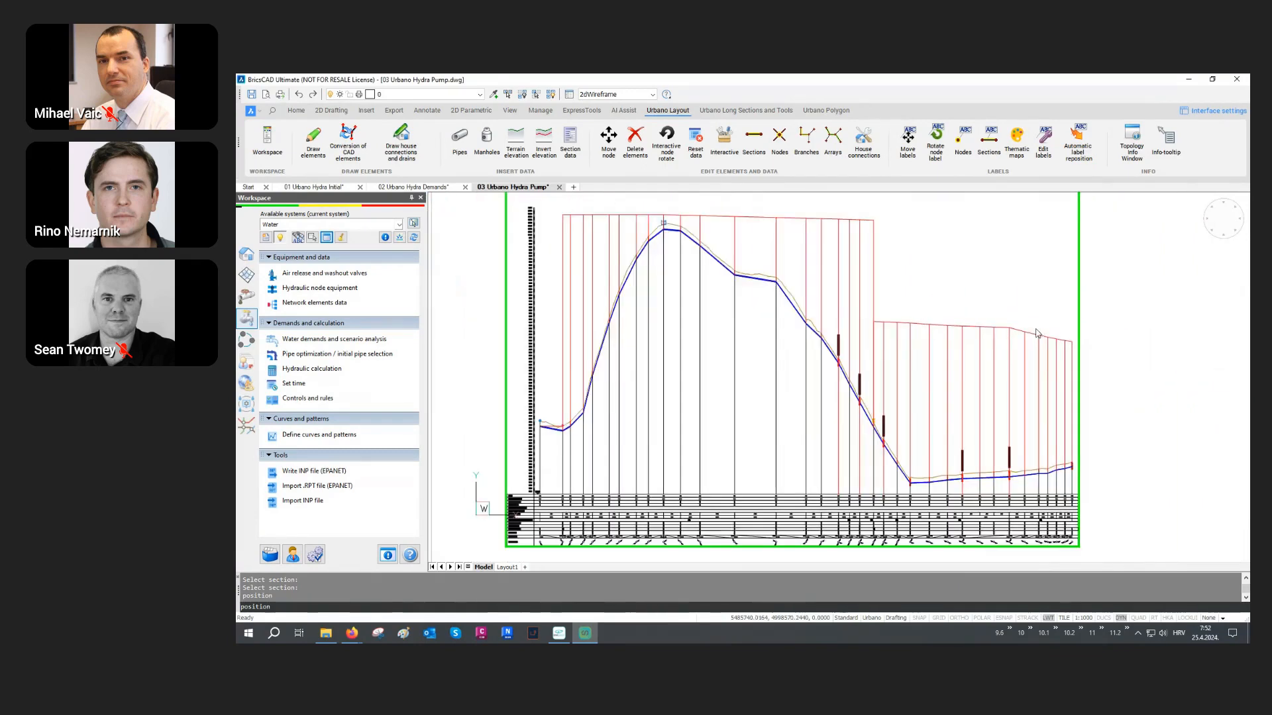
scroll(1037, 333, "down", 5)
mouse_move(1037, 333)
middle_mouse_down()
mouse_move(945, 412)
mouse_move(941, 295)
middle_mouse_up()
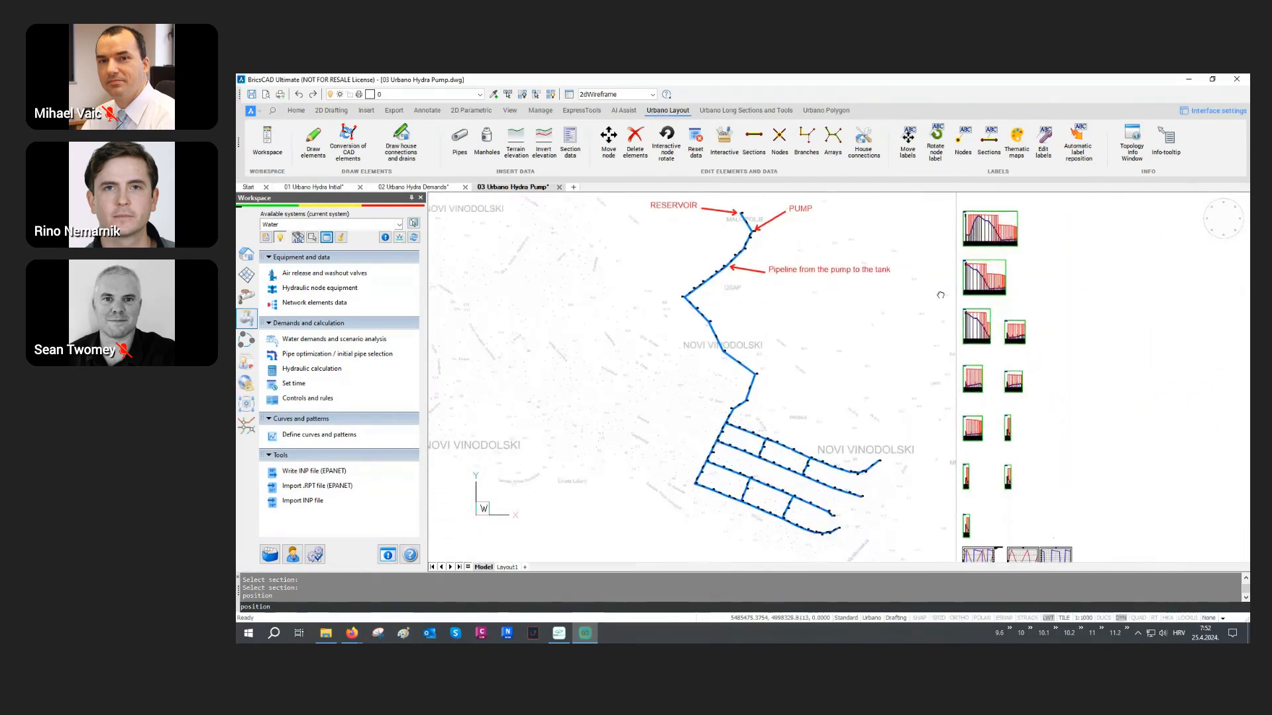
scroll(839, 478, "up", 5)
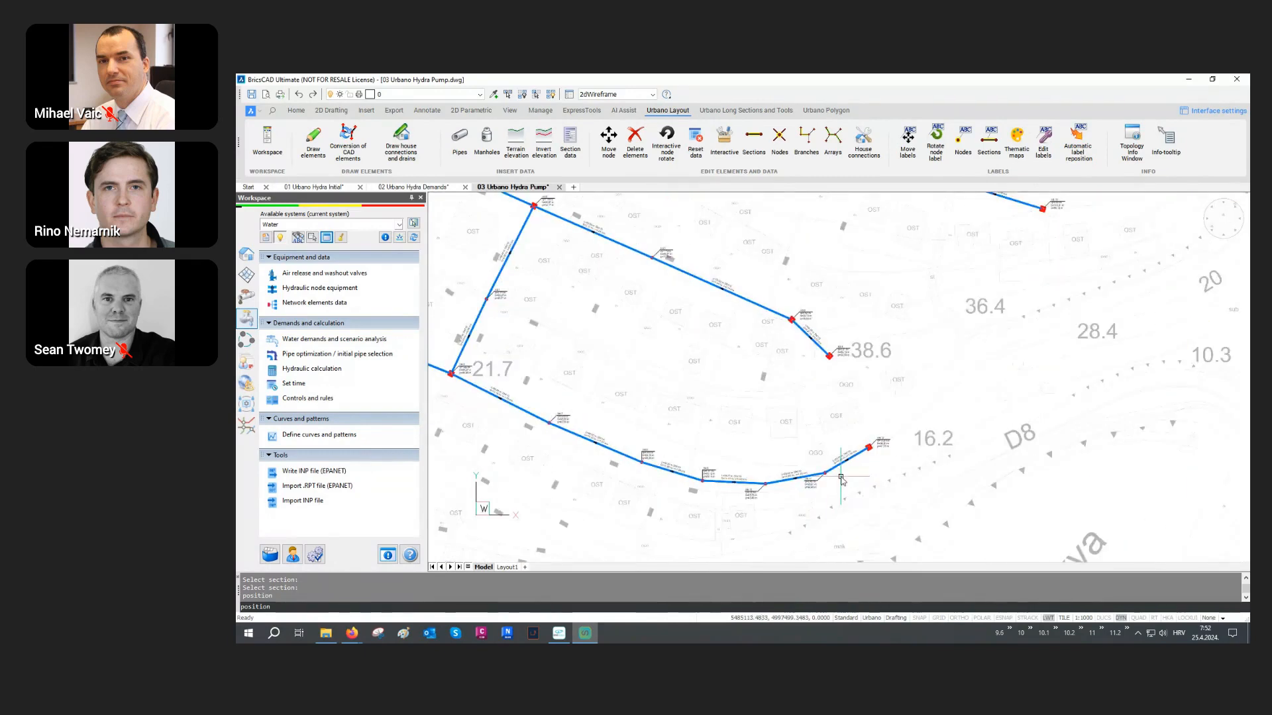
scroll(841, 478, "up", 6)
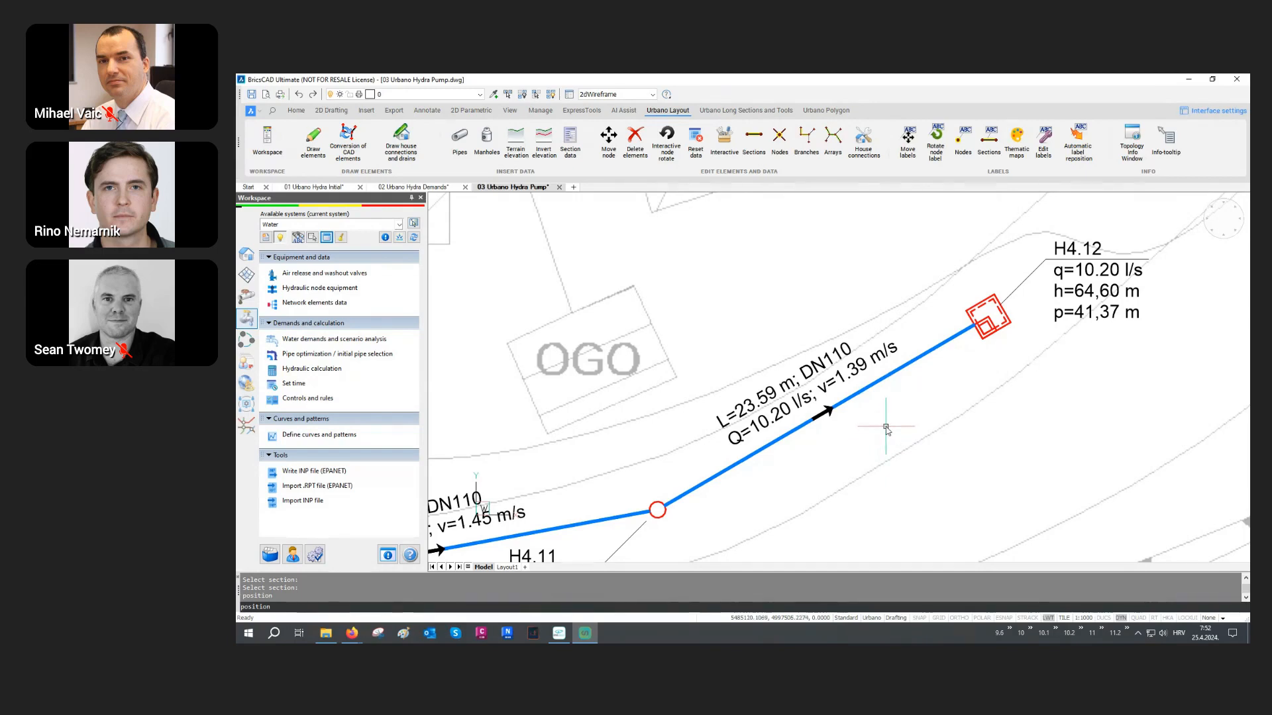
scroll(888, 428, "down", 3)
scroll(889, 428, "down", 4)
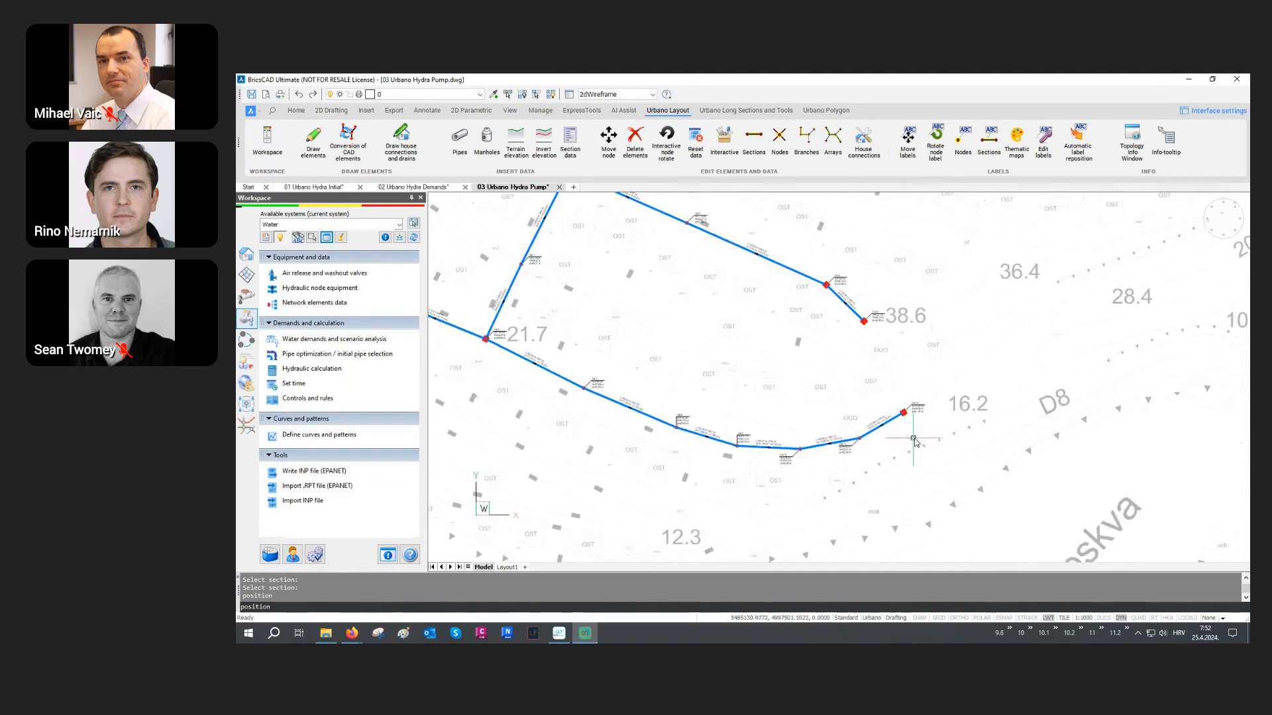
scroll(844, 482, "down", 4)
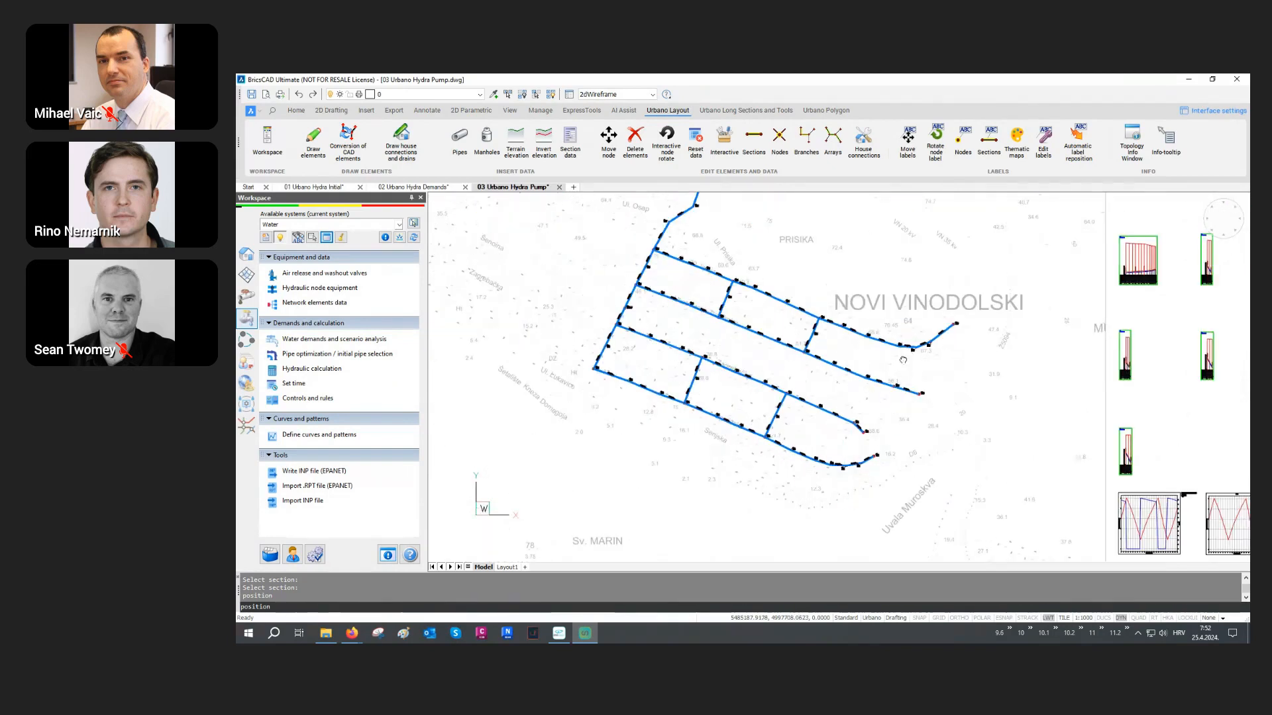
scroll(795, 460, "down", 3)
scroll(779, 457, "down", 3)
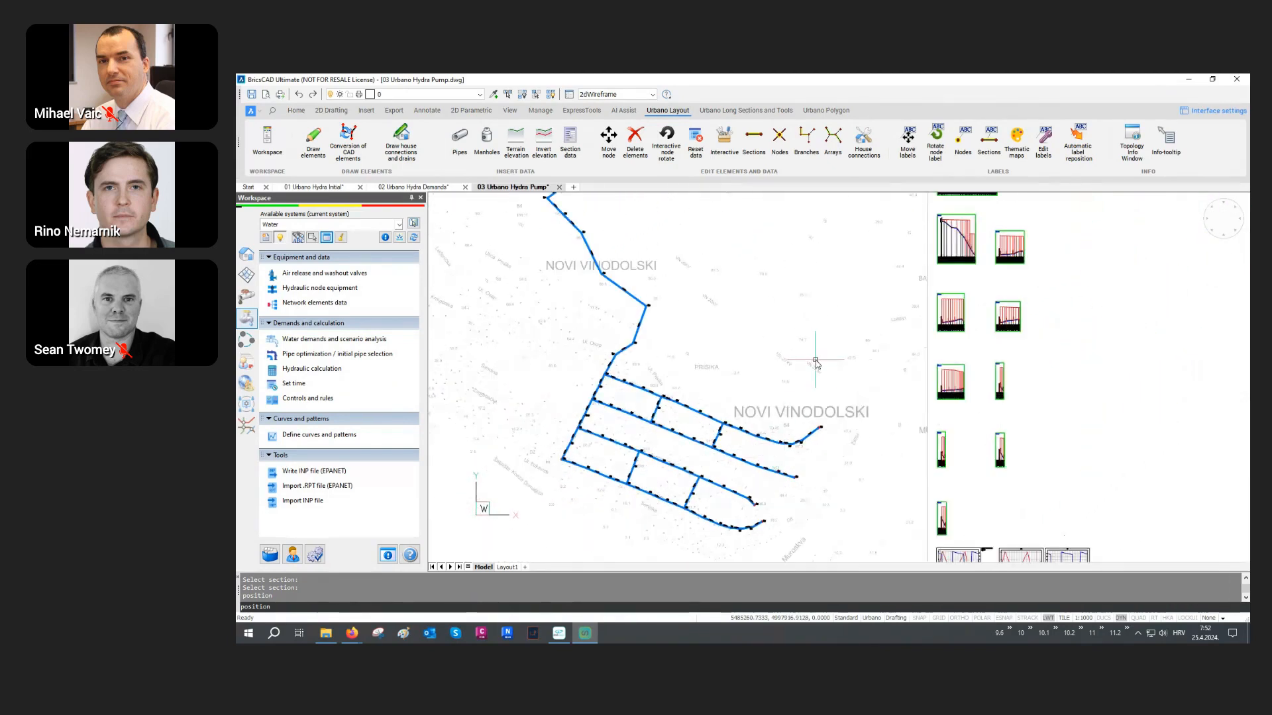
mouse_move(821, 351)
middle_mouse_down()
mouse_move(776, 400)
mouse_move(774, 389)
middle_mouse_up()
key("Escape")
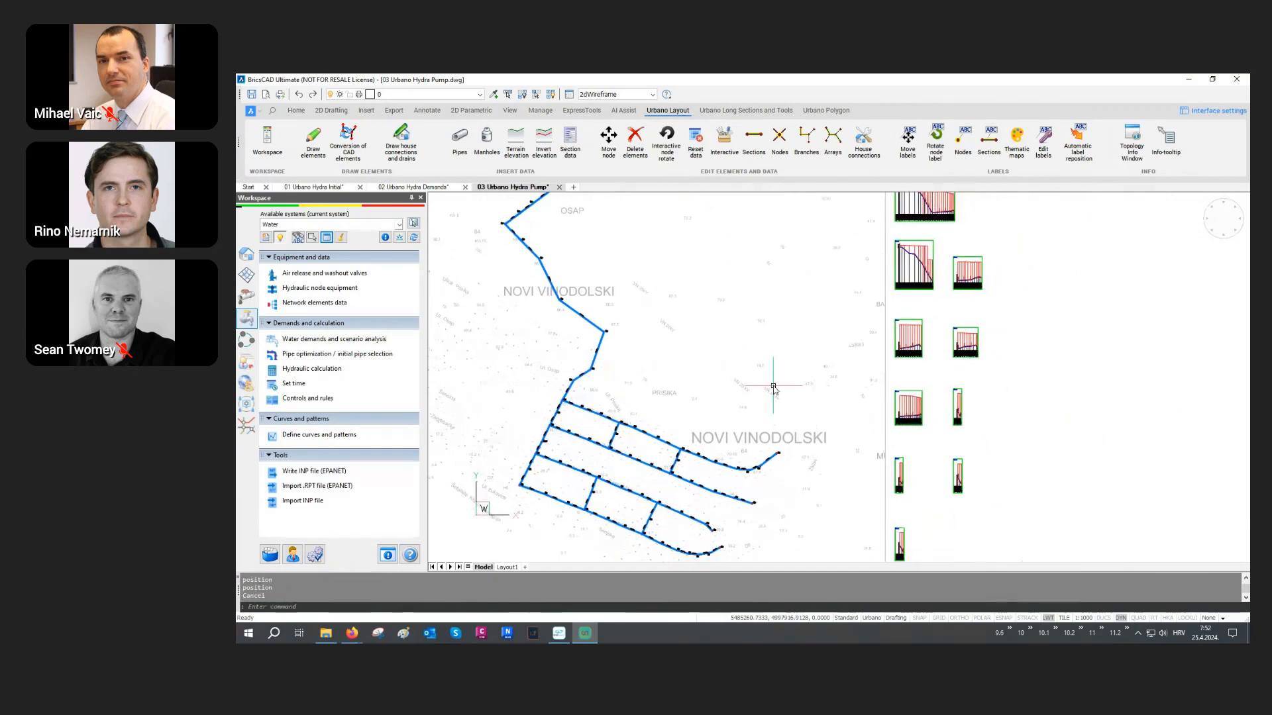
Assign the Alfa=90 trench from the group Single trench - sand bed - B=calculated to the whole network and save it.
left_click(246, 254)
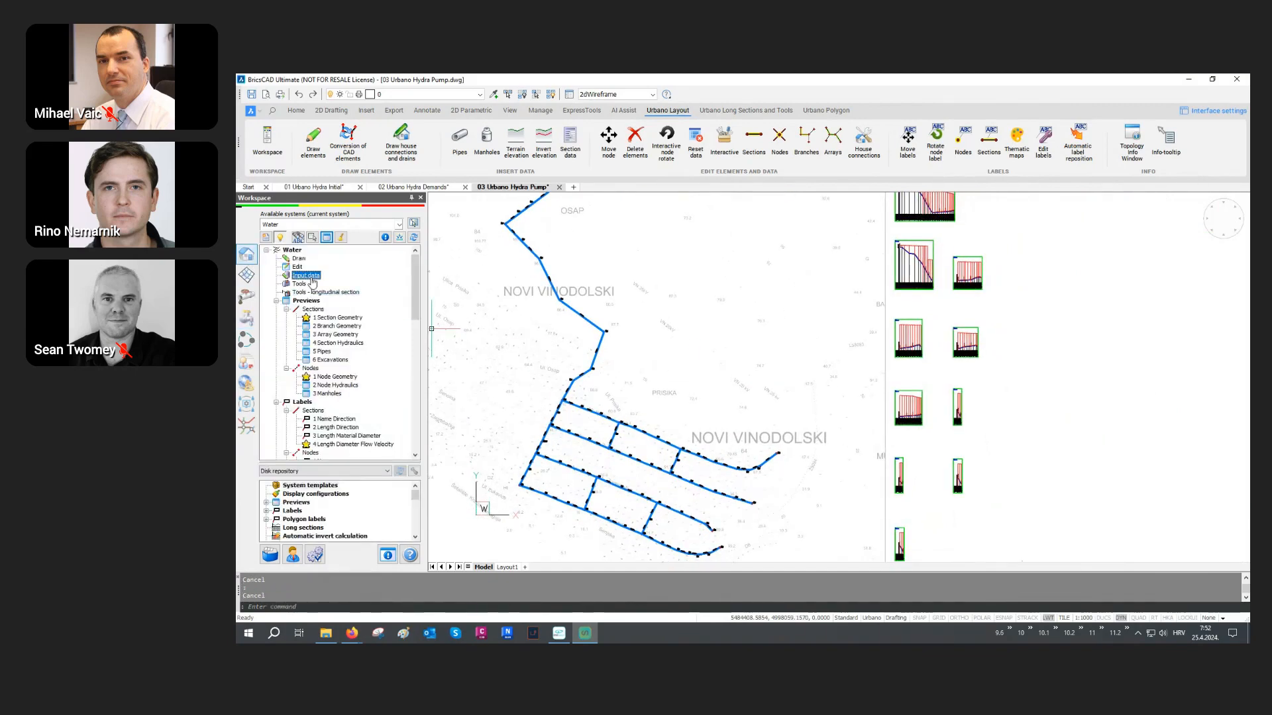
right_click(312, 280)
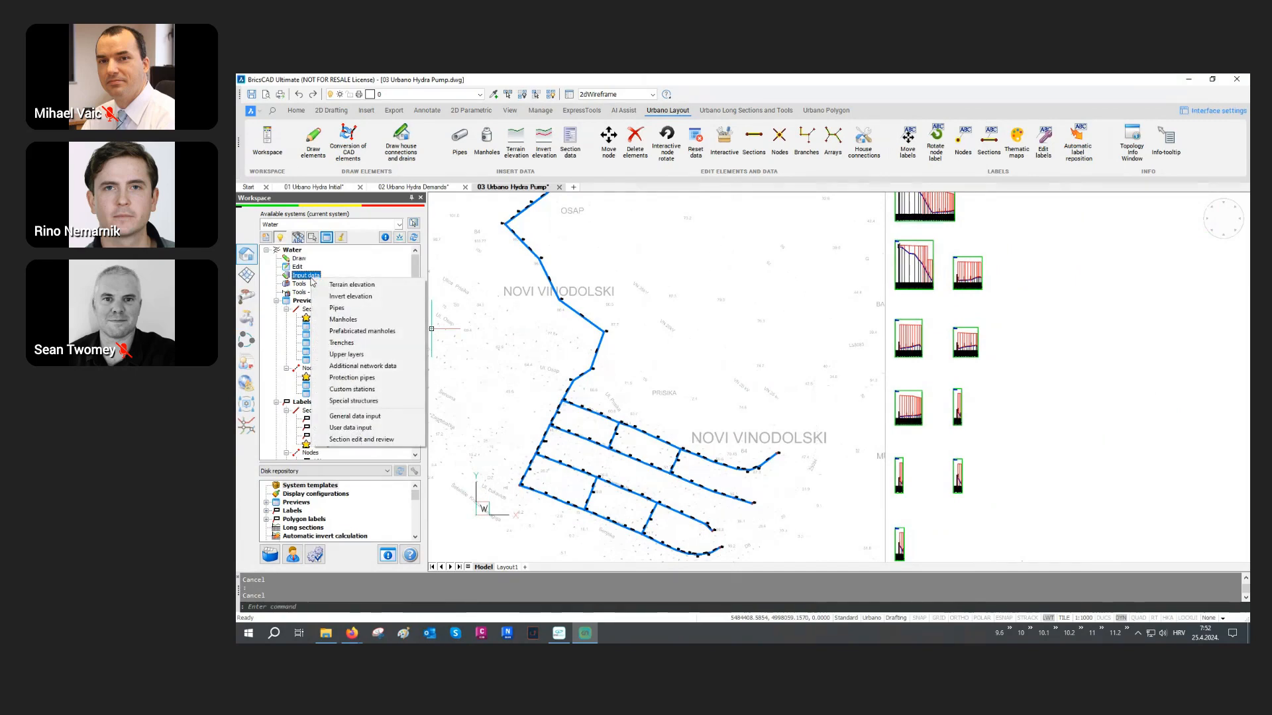
left_click(342, 342)
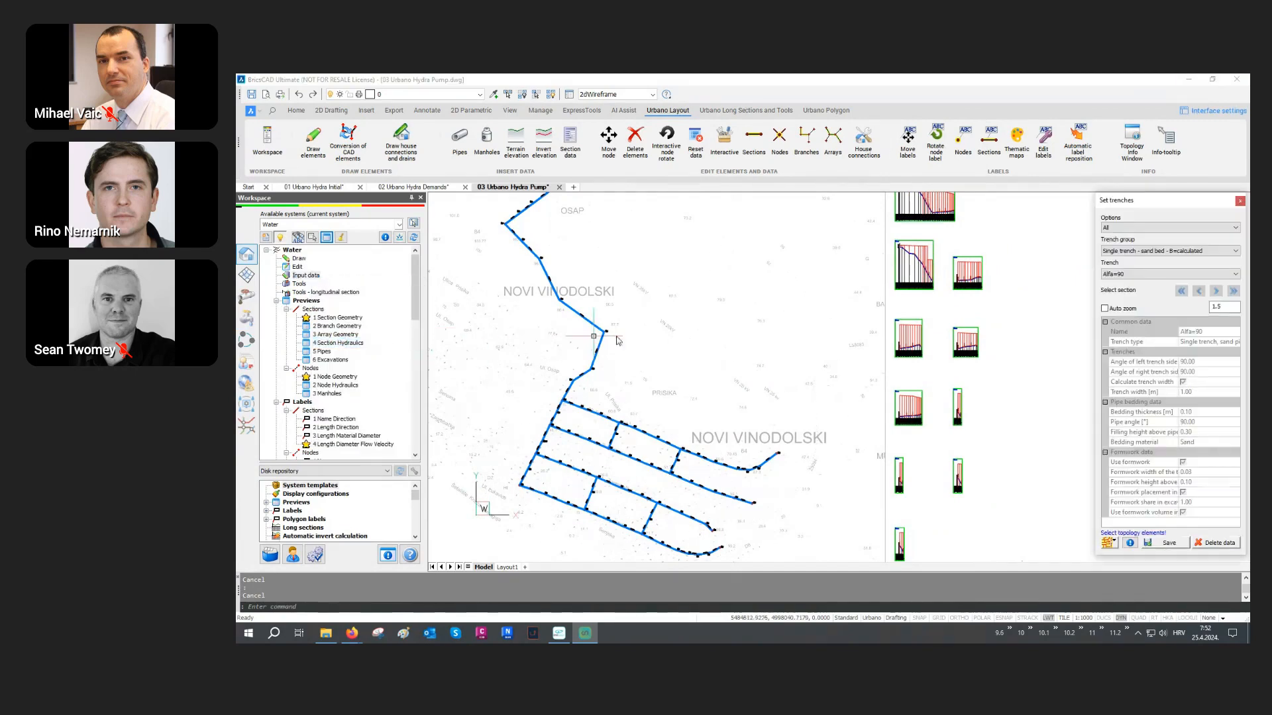
left_click(1152, 252)
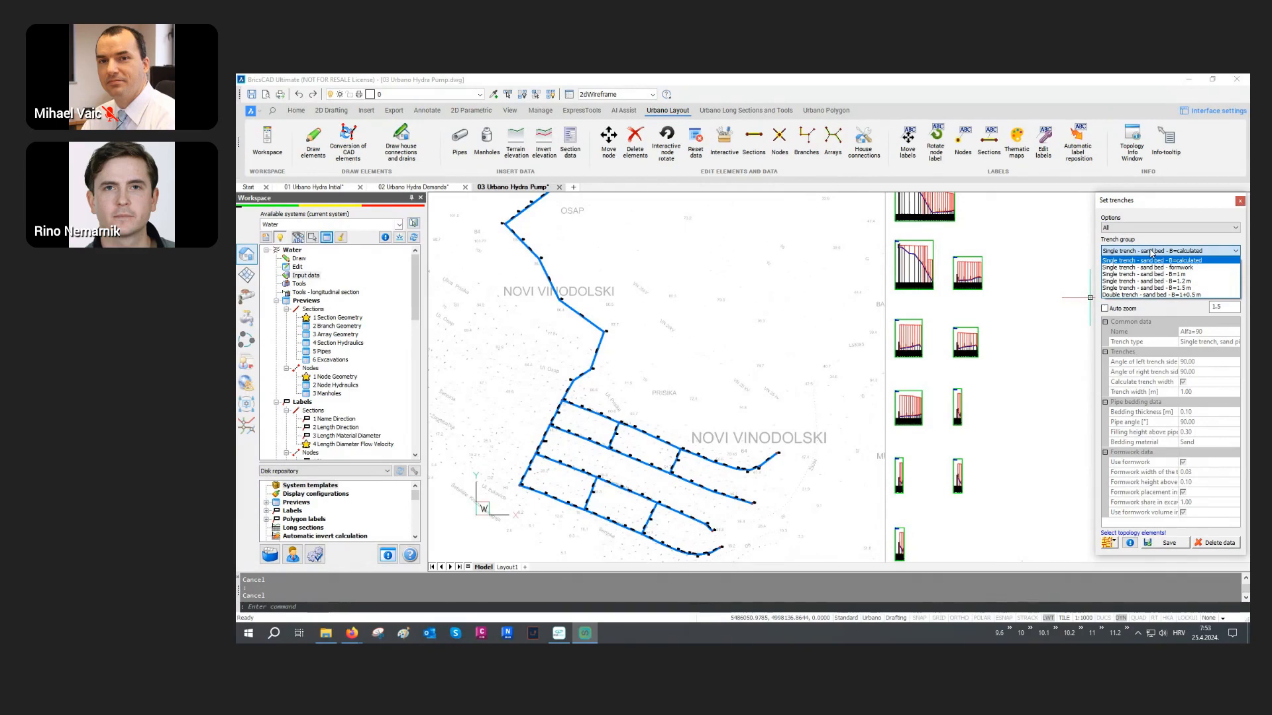
left_click(1155, 258)
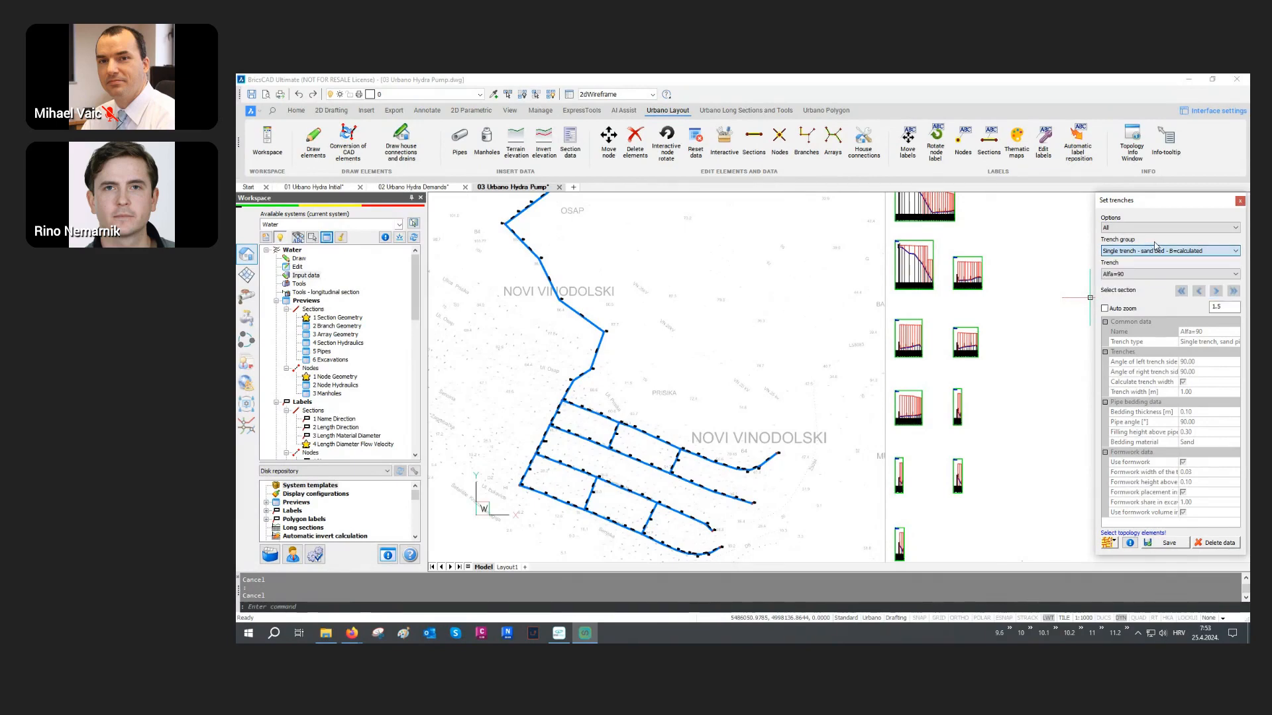
left_click(1106, 543)
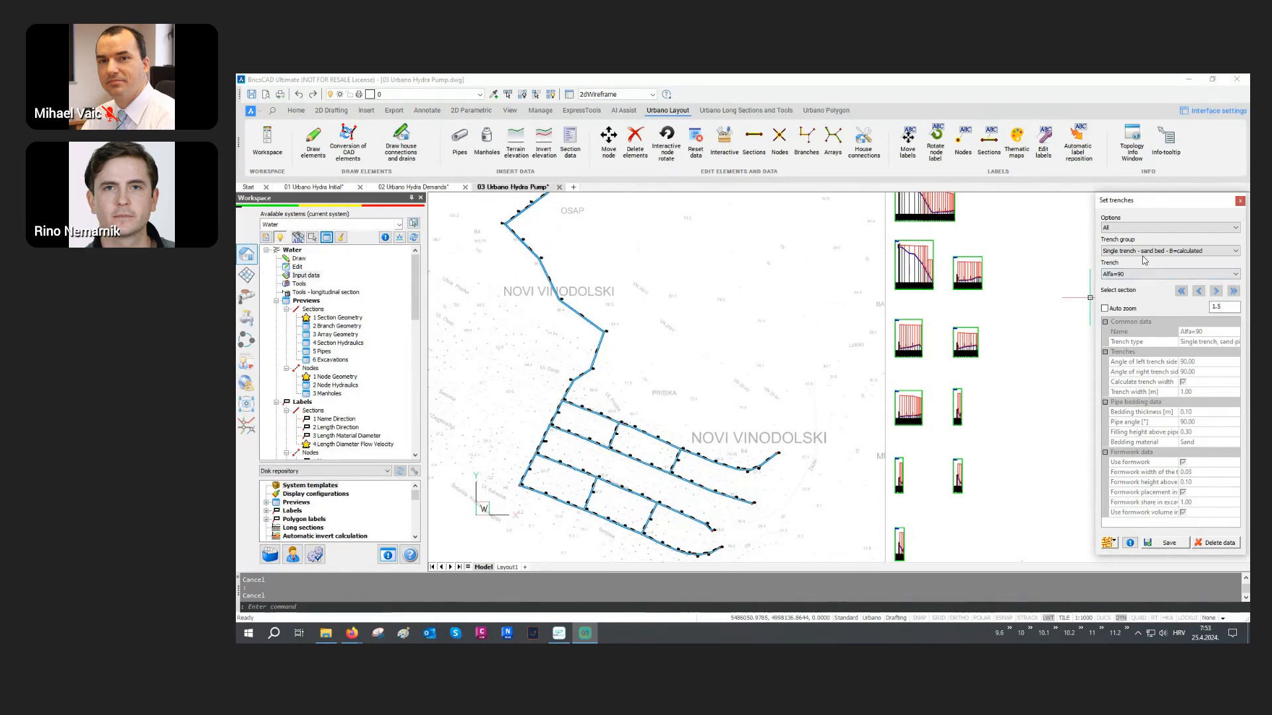
left_click(1117, 274)
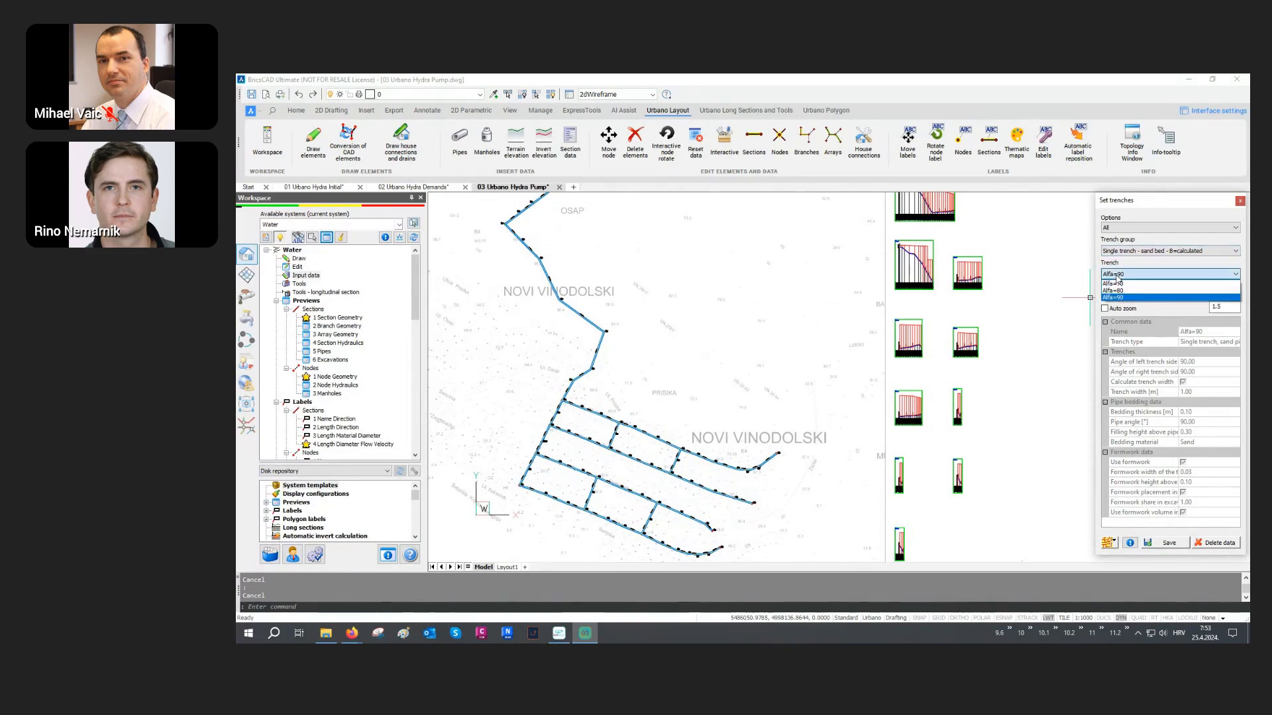
left_click(1116, 275)
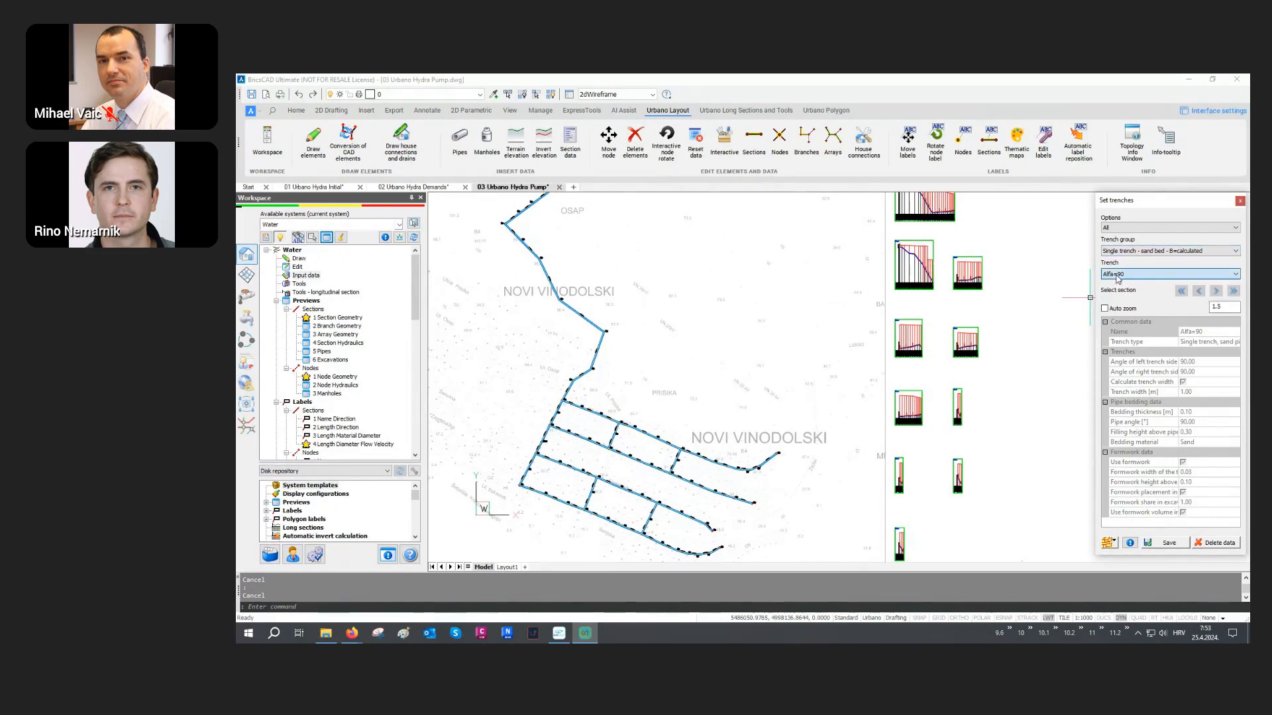
left_click(1165, 542)
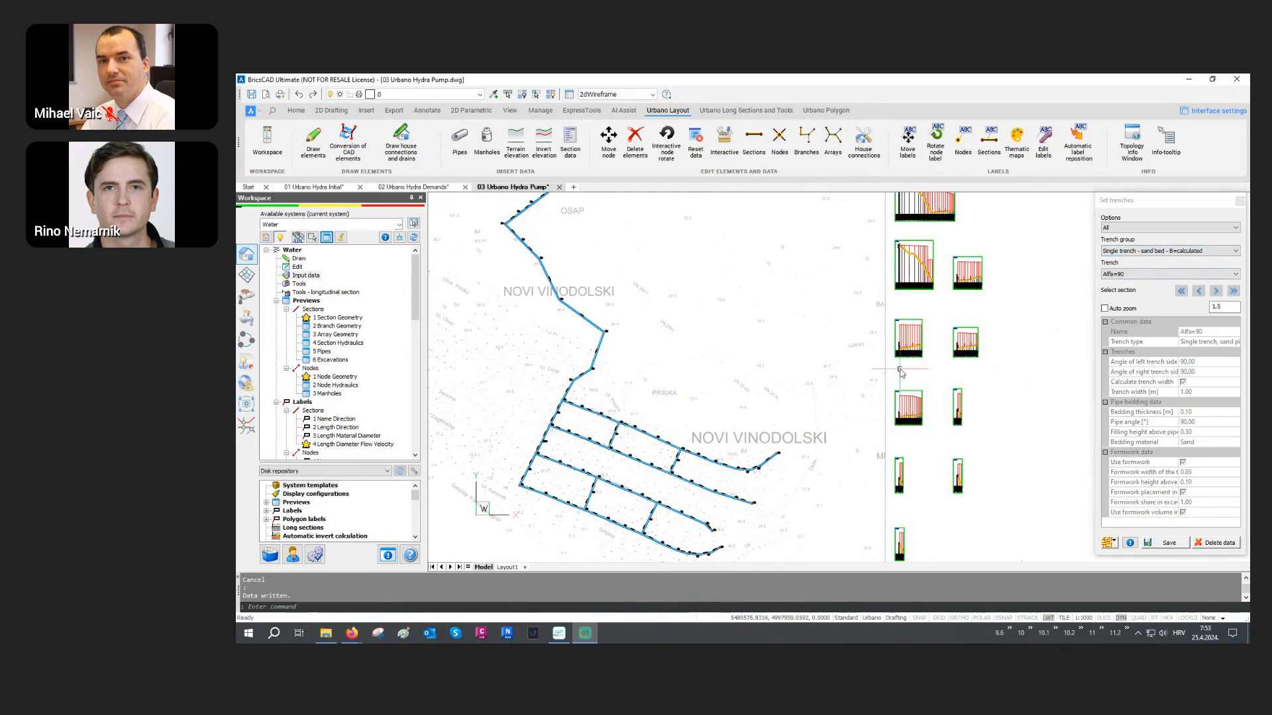
left_click(1239, 200)
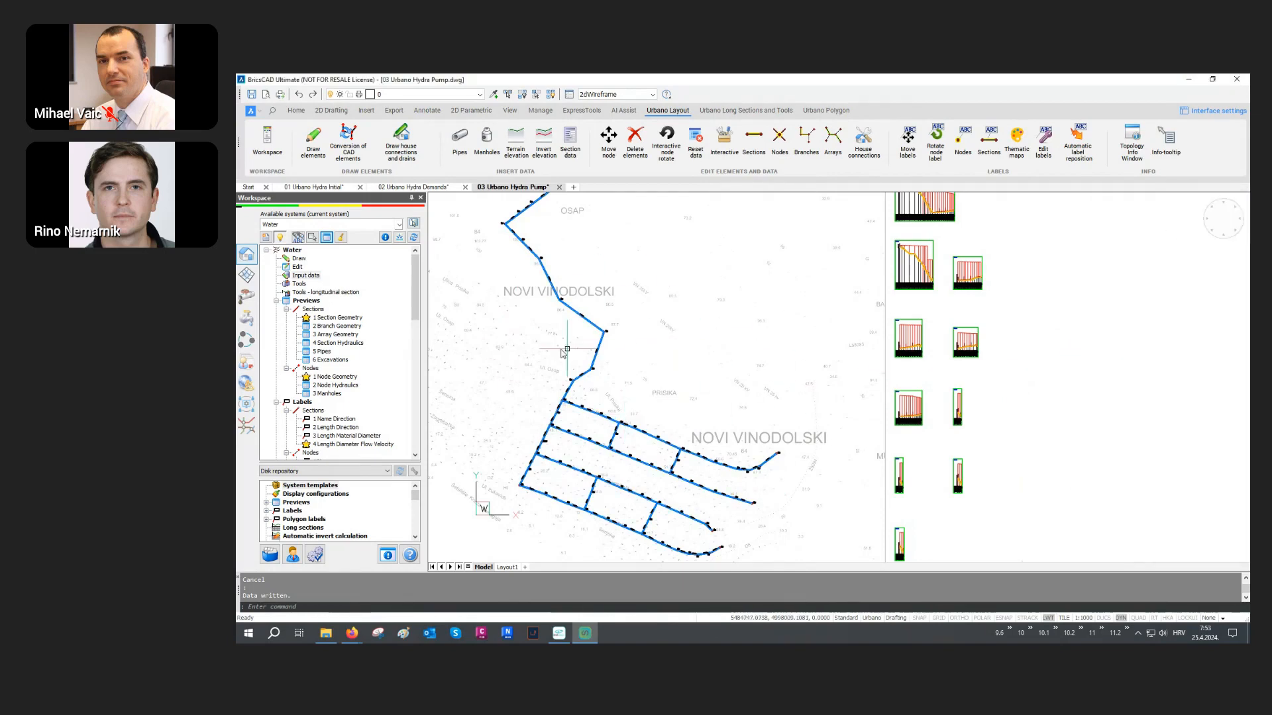
Assign the upper layer Asphalt 15 cm to all sections of the network and save it.
left_click(305, 275)
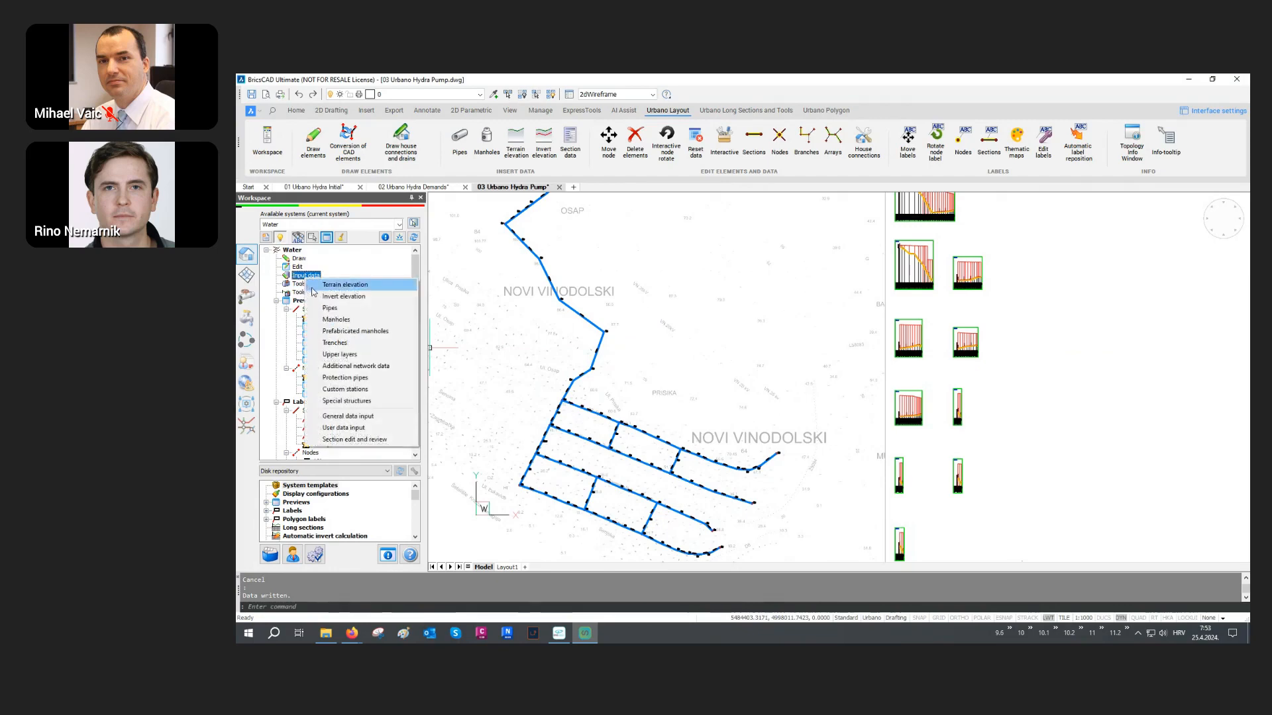
left_click(324, 355)
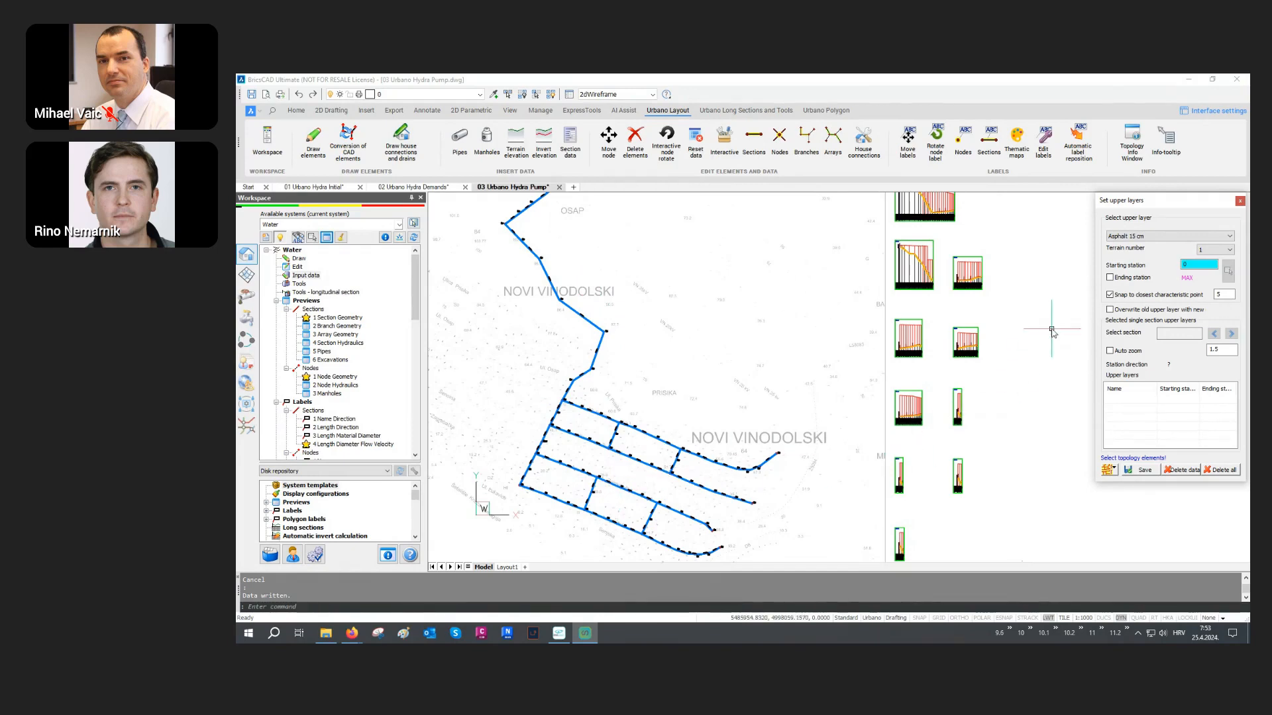
left_click(1151, 236)
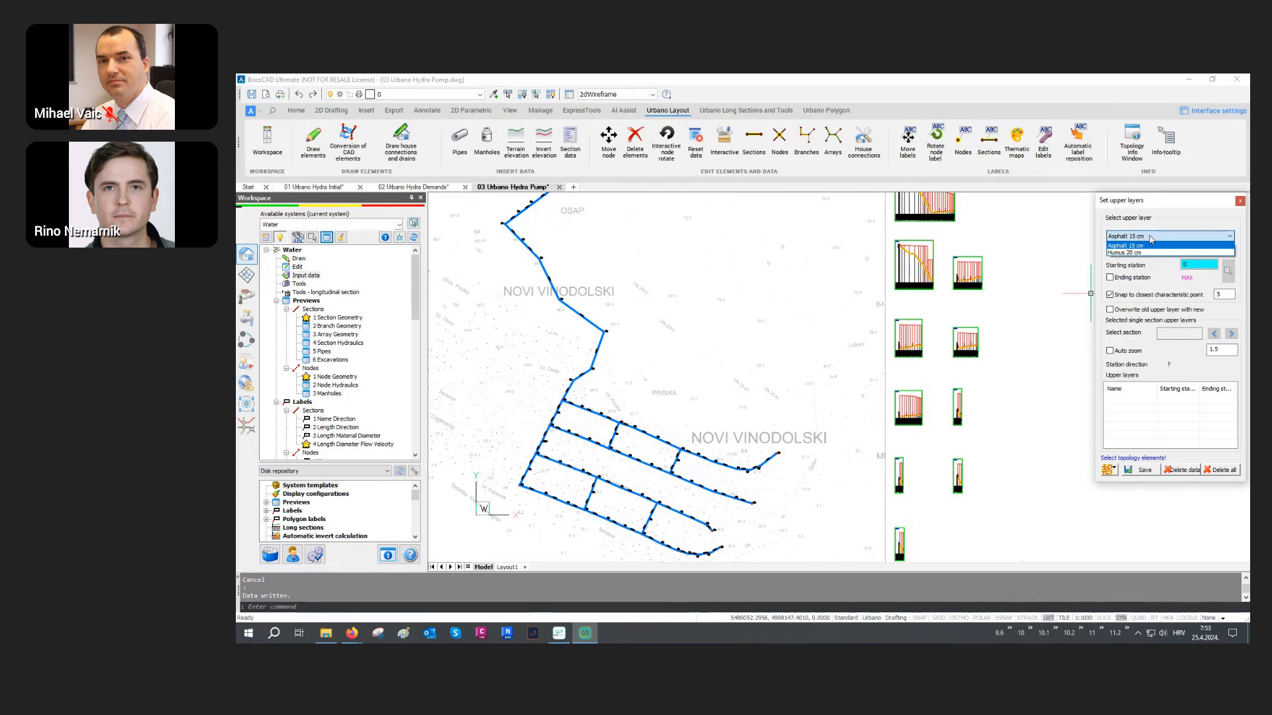
left_click(1150, 238)
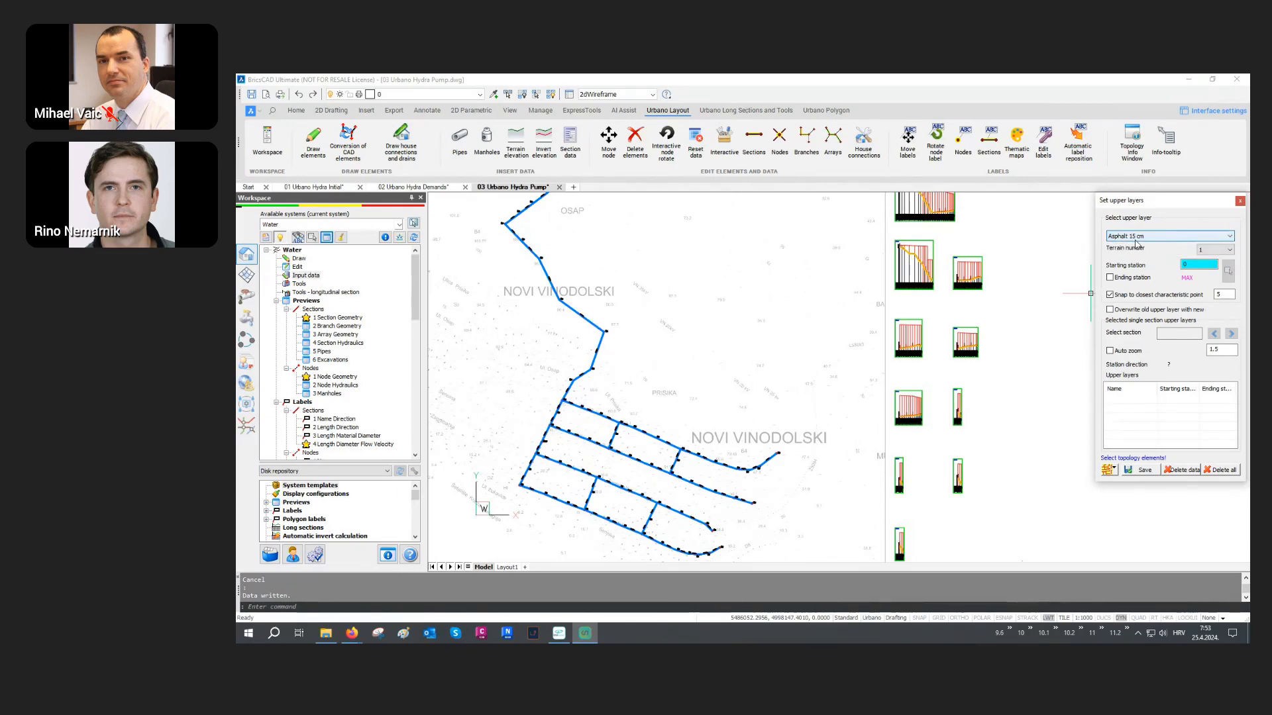
left_click(1105, 471)
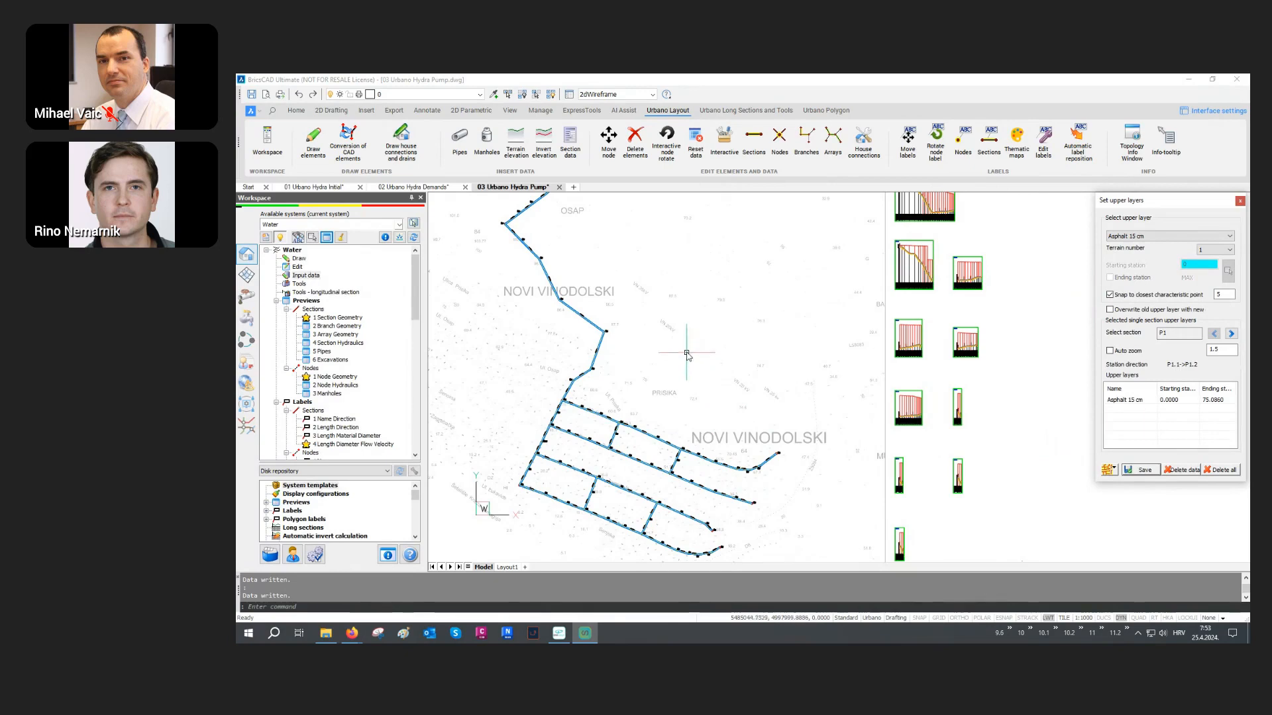
Enable overwriting of the old upper layer and begin a station-to-station selection at the reservoir end of the pipeline.
middle_click_drag(670, 326, 741, 465)
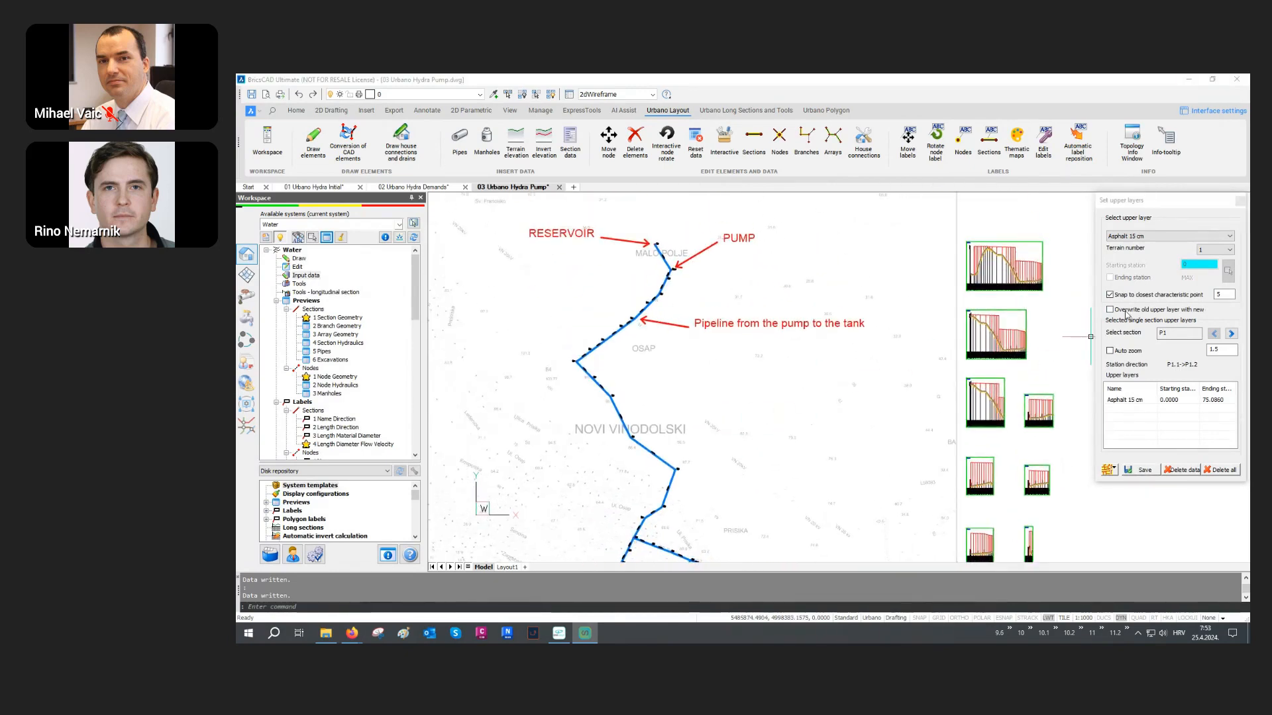
left_click(1109, 309)
left_click(1117, 468)
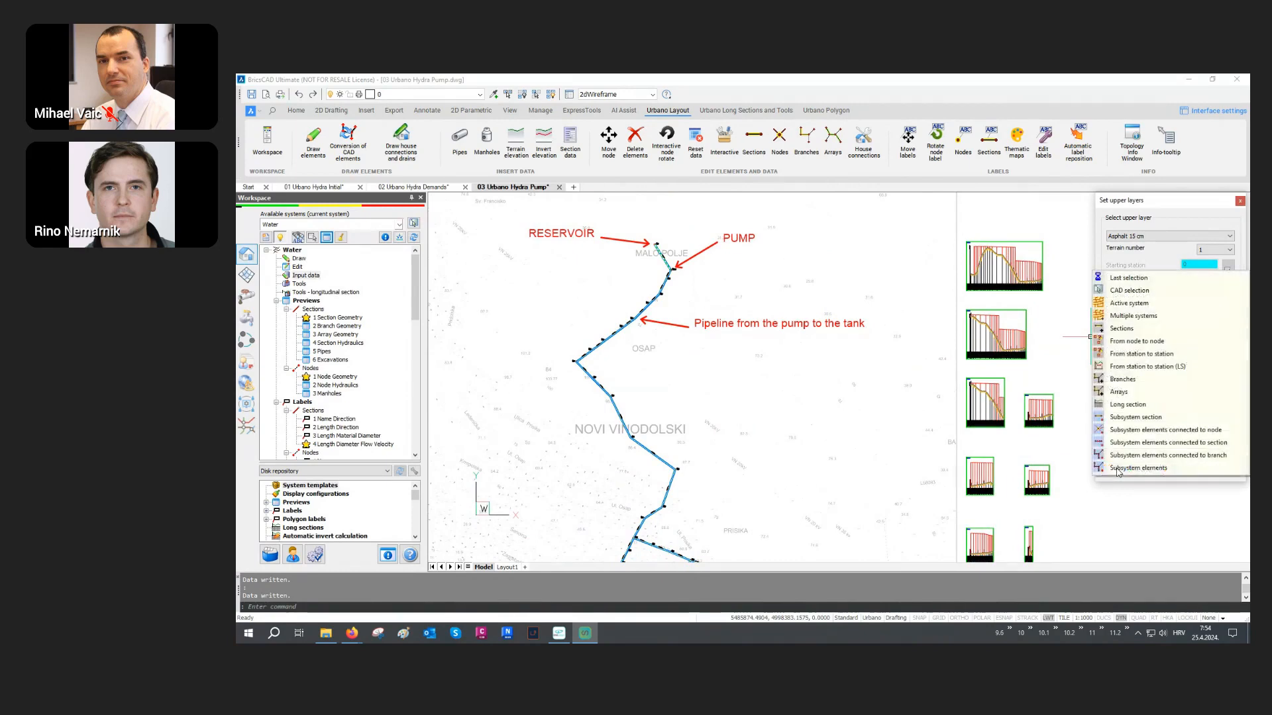
left_click(1149, 356)
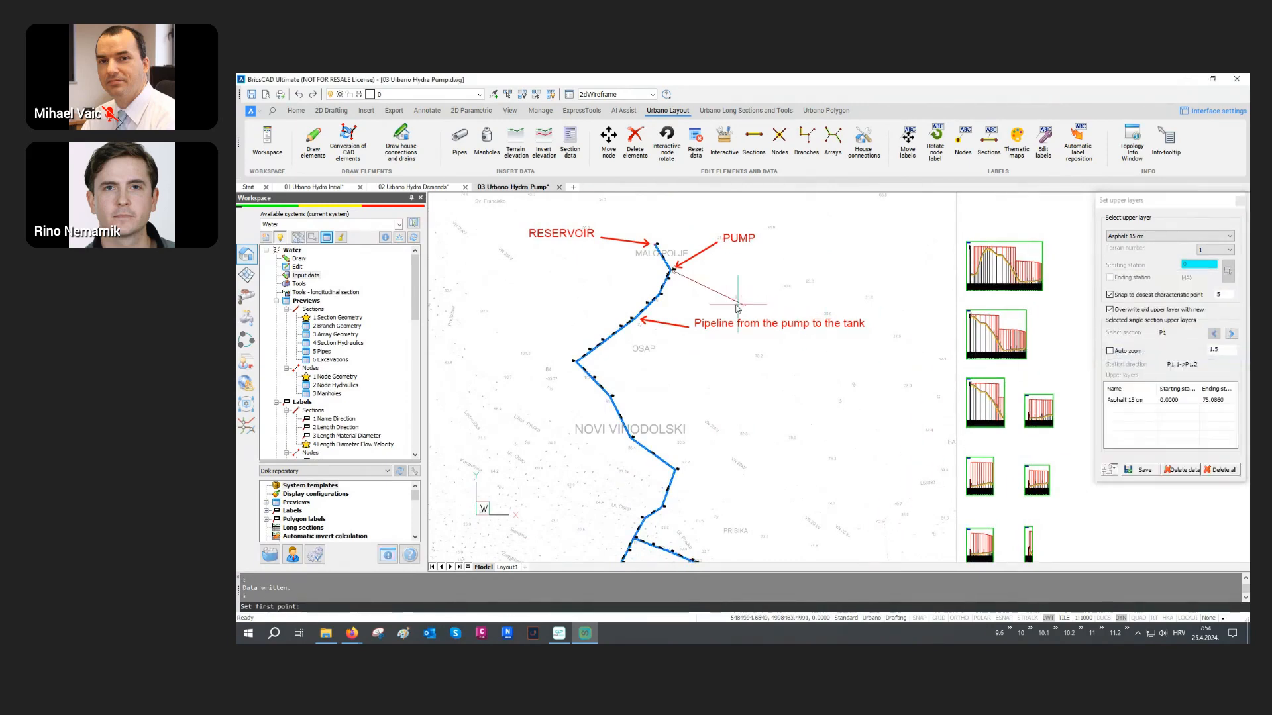
left_click(662, 221)
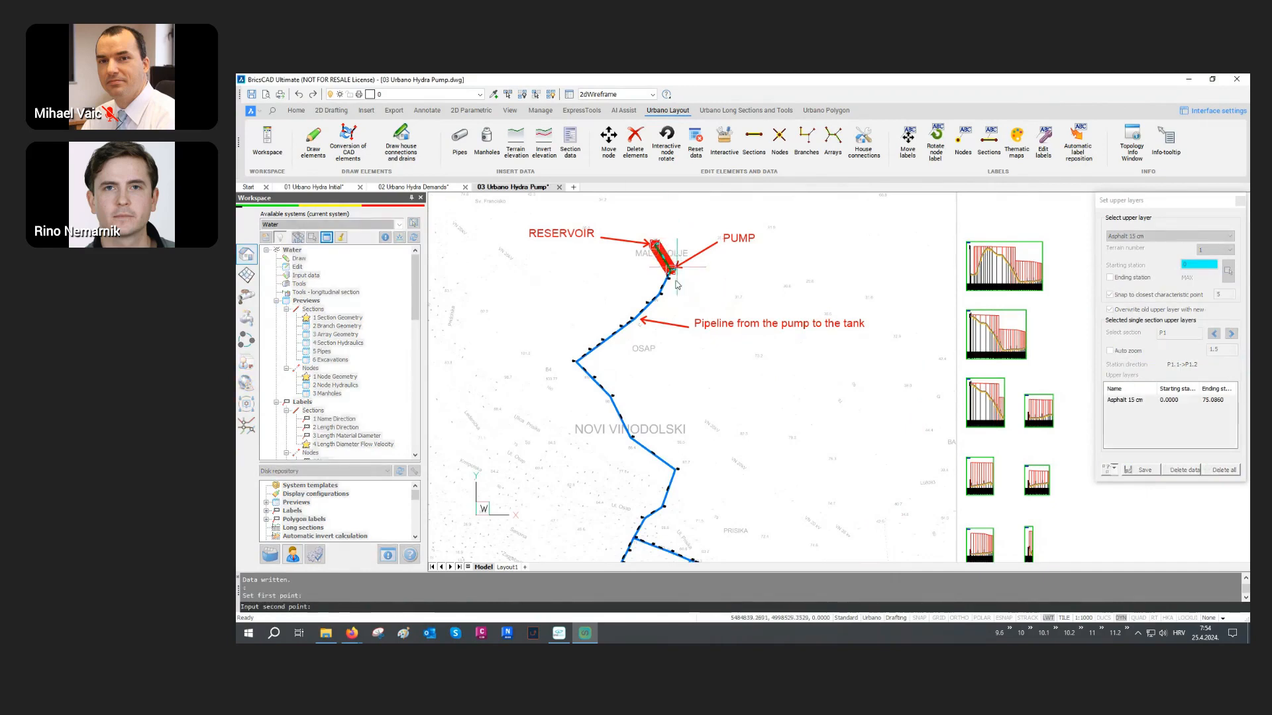
Follow the pipeline down and set the selection's ending station on the pipe just before node A1.6.
scroll(674, 430, "up", 4)
middle_click_drag(534, 324, 771, 431)
middle_click_drag(667, 285, 667, 333)
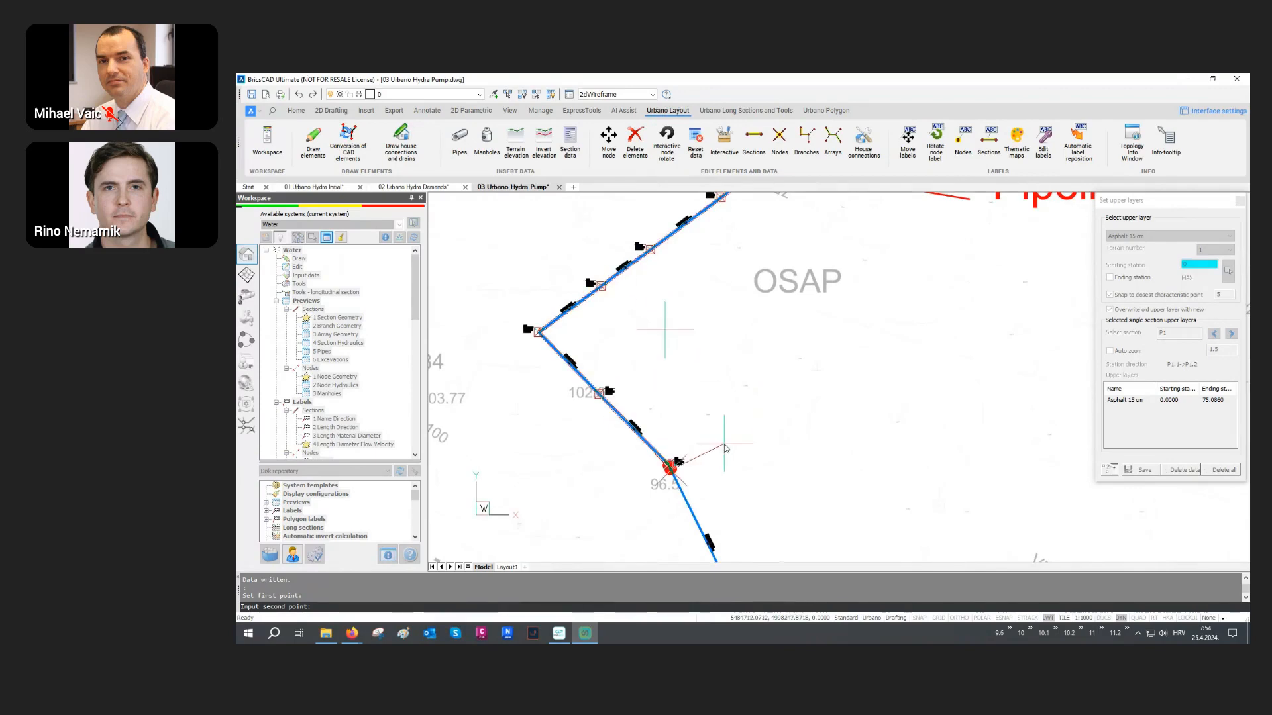
middle_click_drag(727, 443, 706, 300)
middle_click_drag(777, 427, 770, 537)
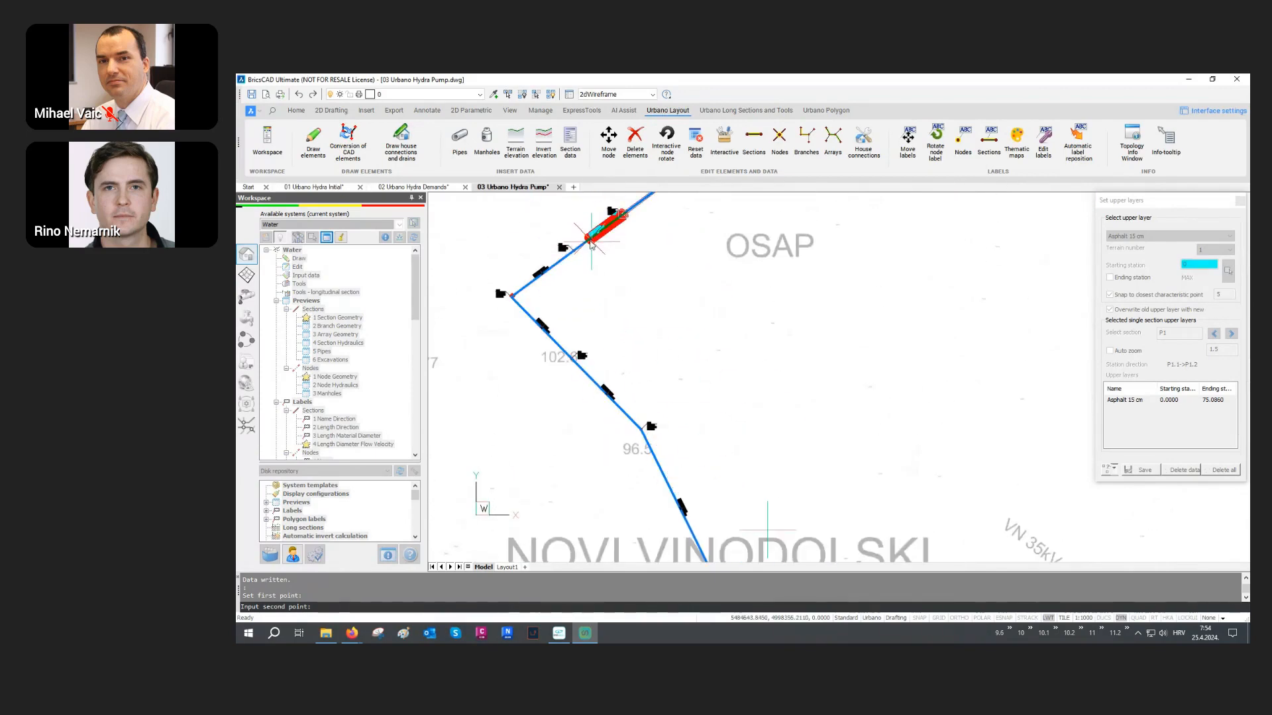
scroll(560, 255, "up", 1)
scroll(561, 256, "down", 1)
scroll(620, 308, "down", 3)
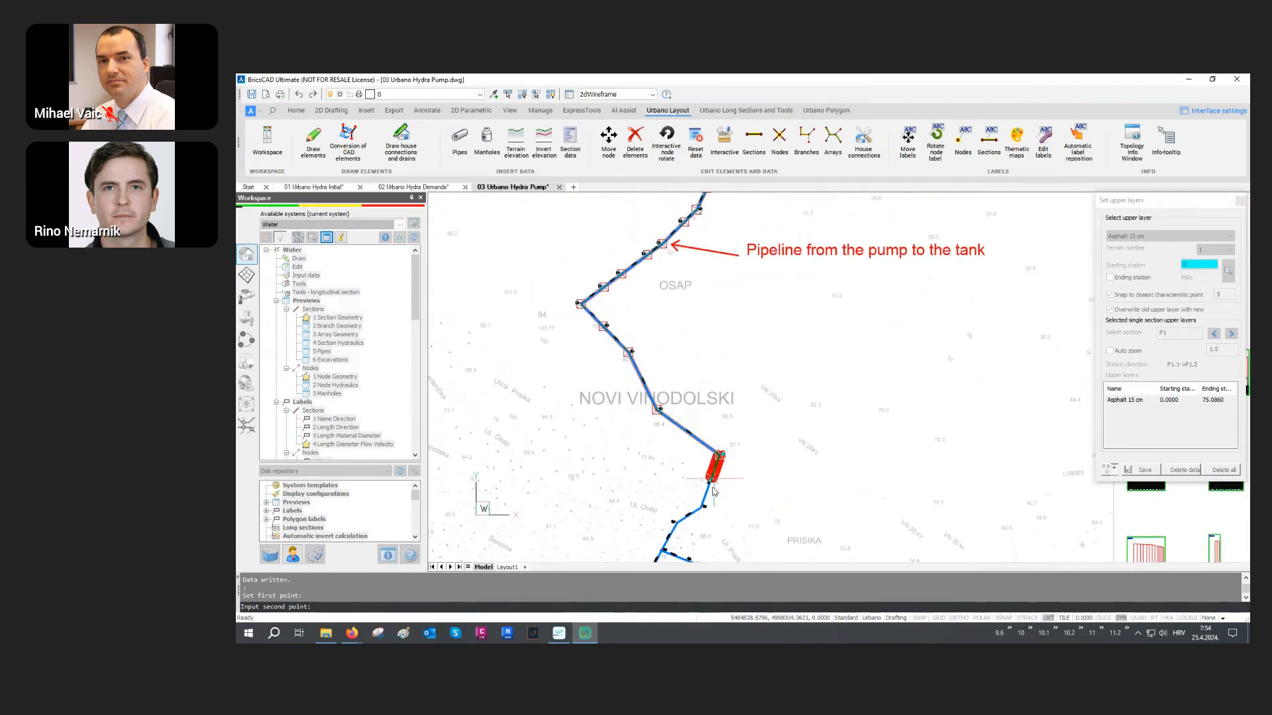
scroll(712, 473, "up", 4)
scroll(712, 473, "up", 2)
middle_click_drag(733, 459, 739, 422)
scroll(715, 344, "up", 5)
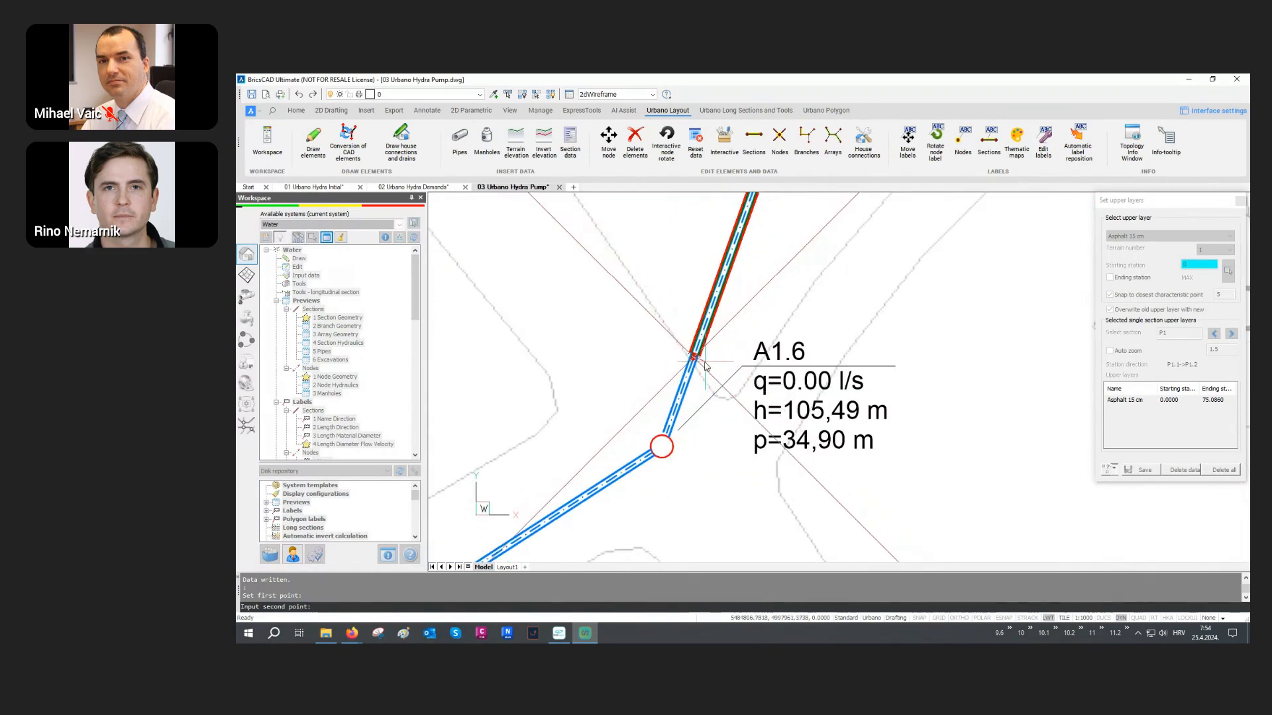
left_click(701, 369)
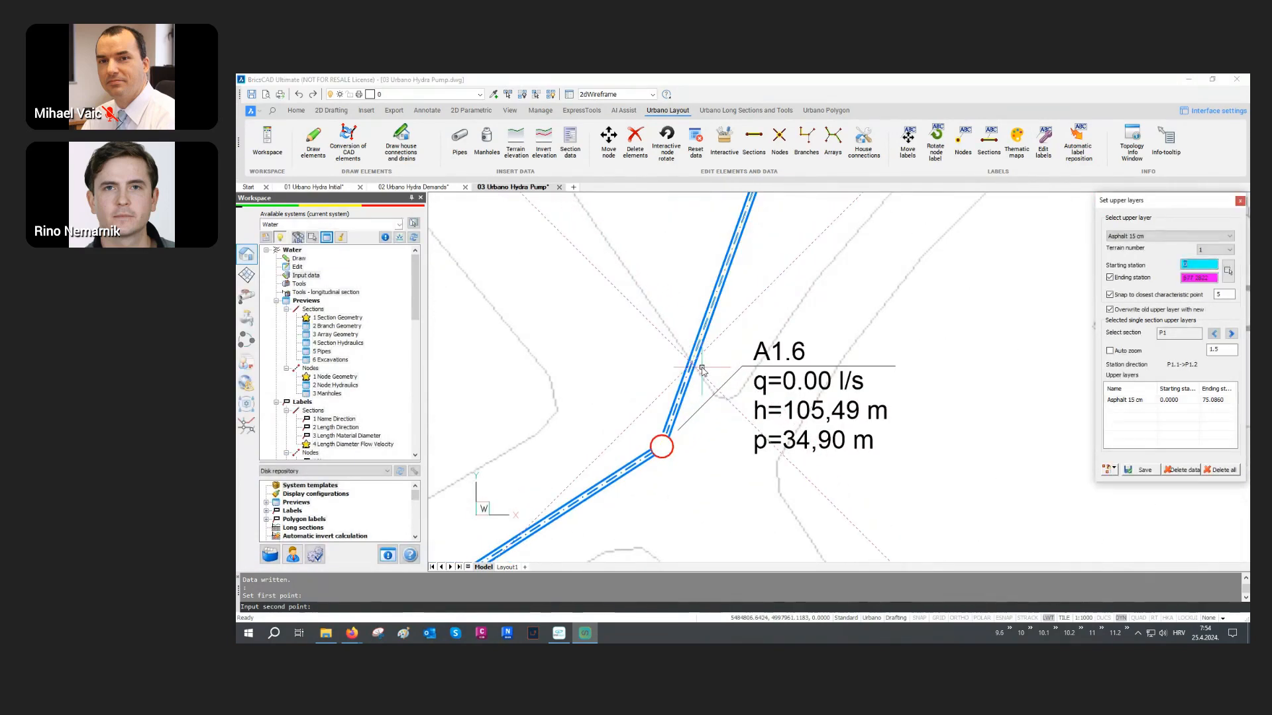
Assign the upper layer Humus 20 cm to the selected station range, save it and close Set upper layers.
left_click(1120, 240)
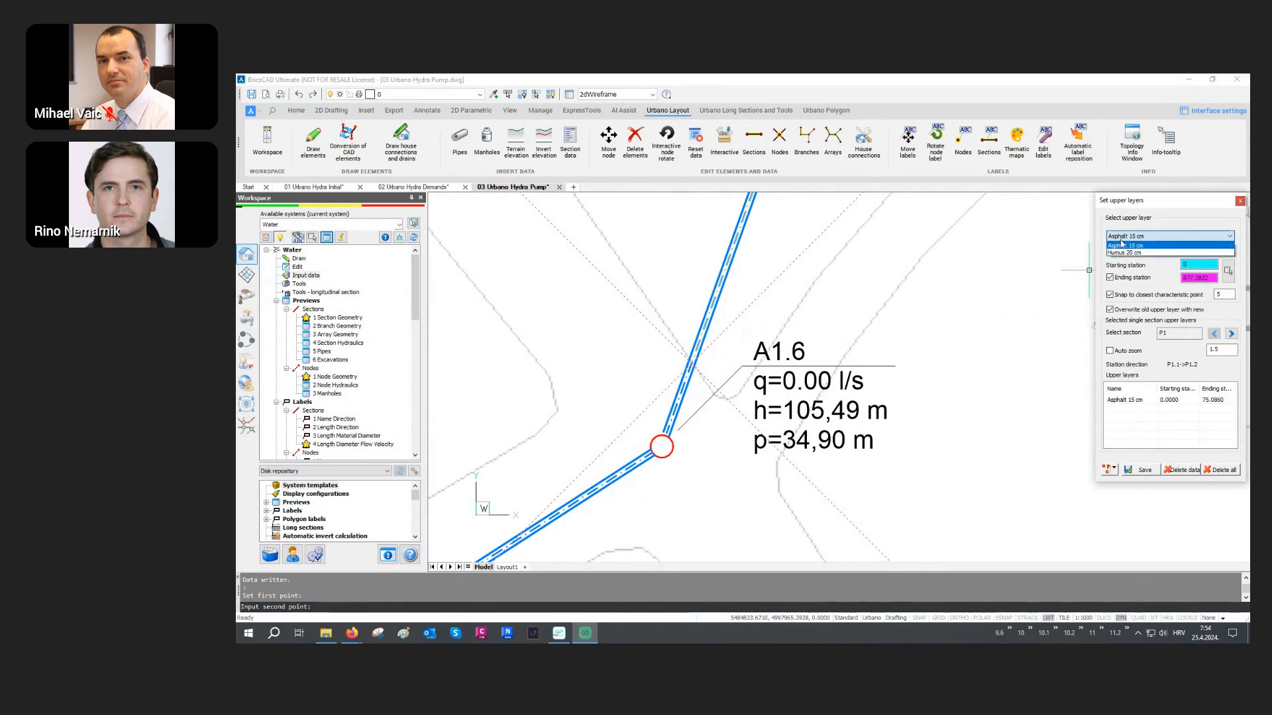
left_click(1126, 245)
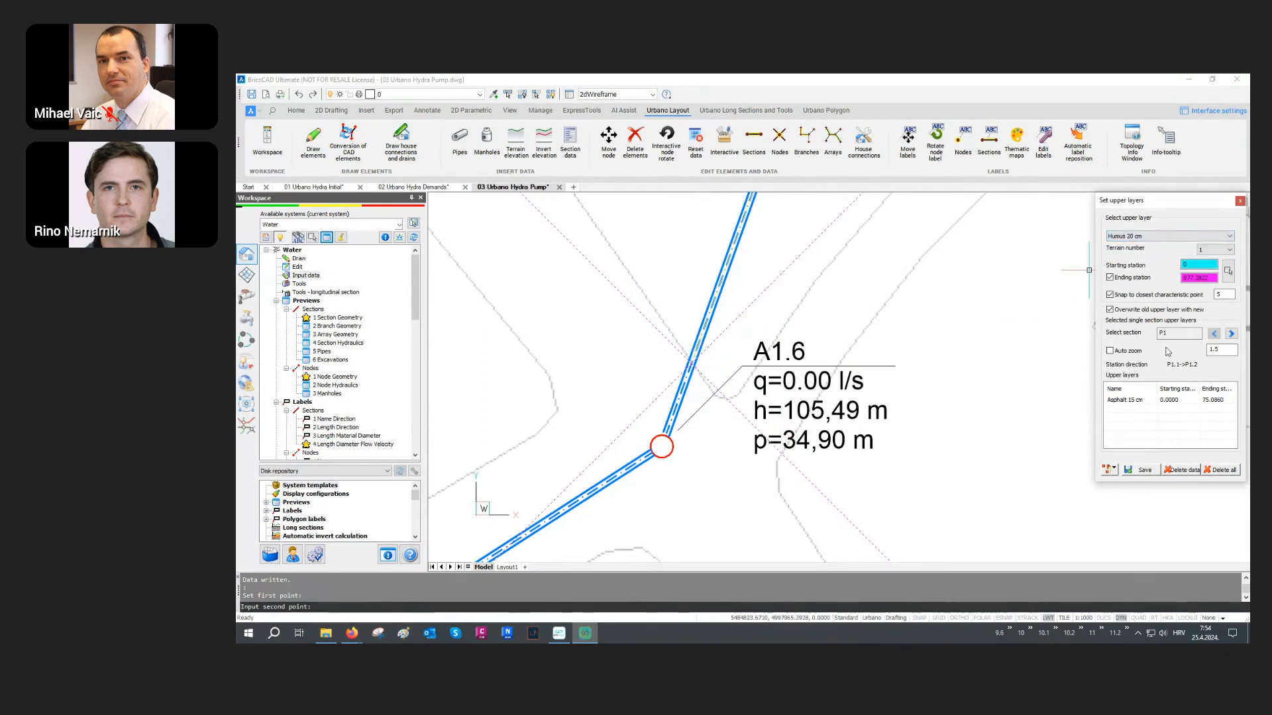
left_click(1144, 471)
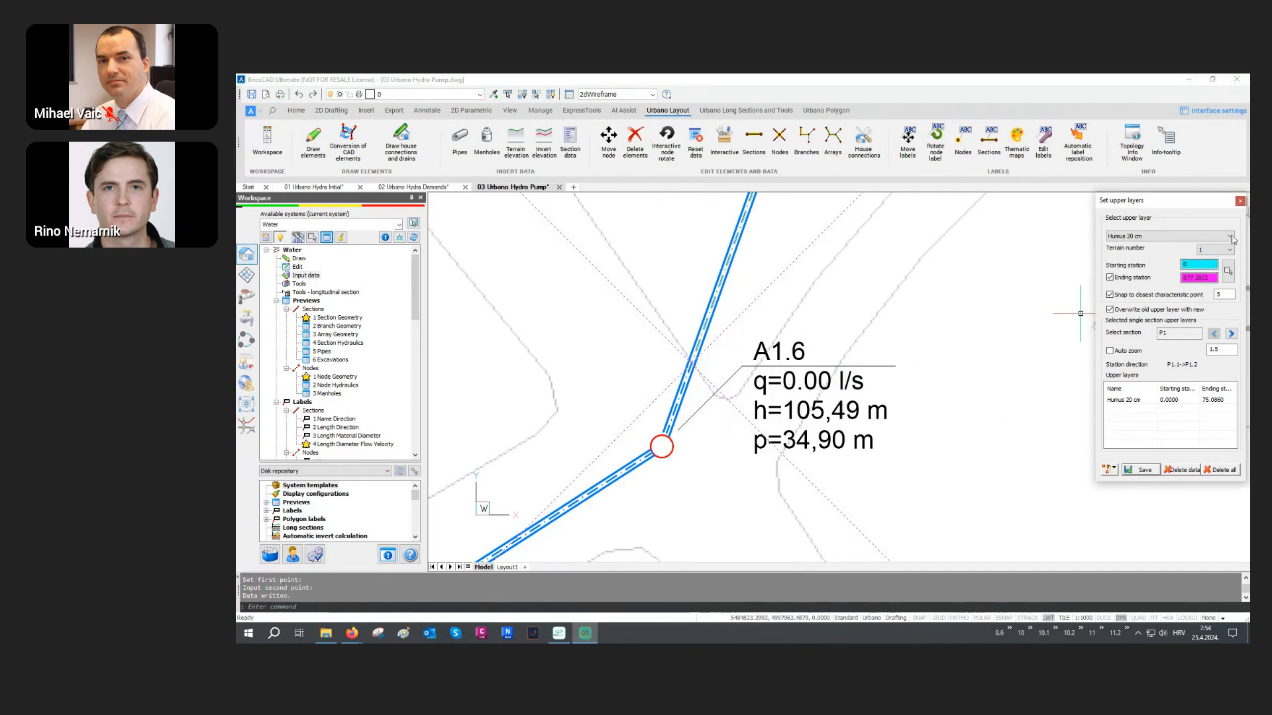
left_click(1240, 201)
Examine the transition between the humus and asphalt upper layers along the terrain line in the topmost long section.
scroll(630, 390, "down", 6)
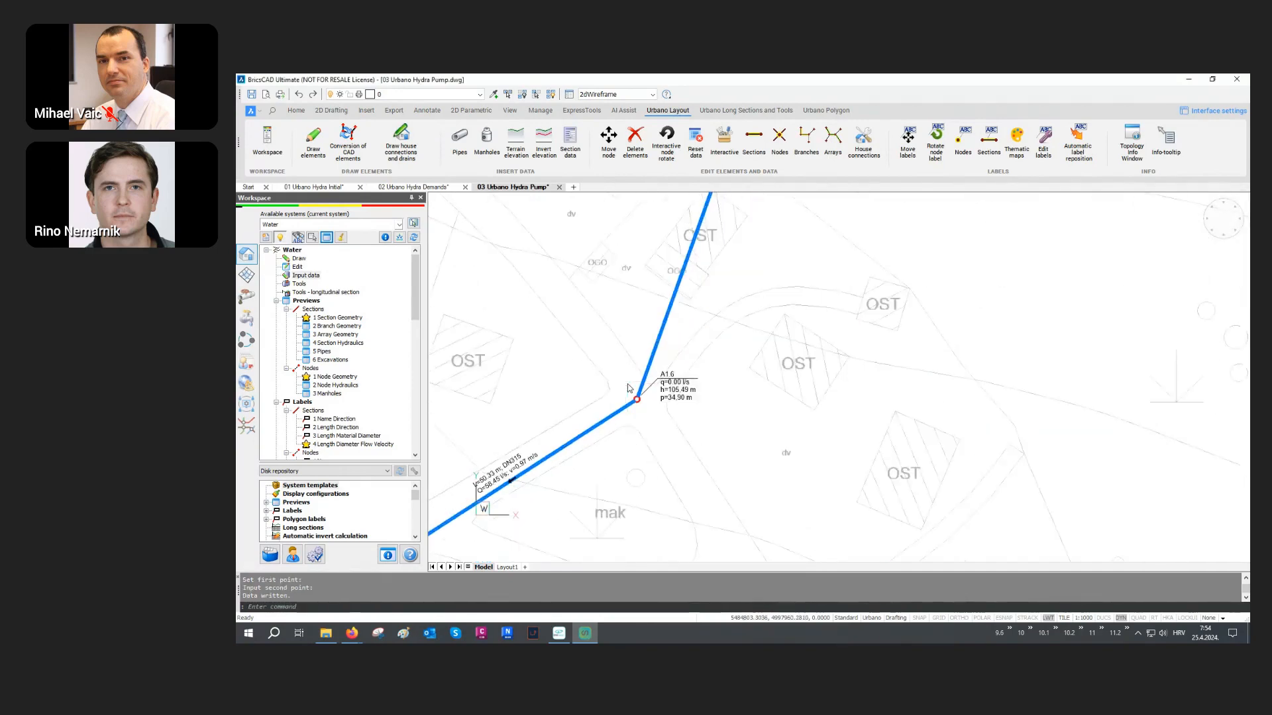
scroll(630, 389, "down", 5)
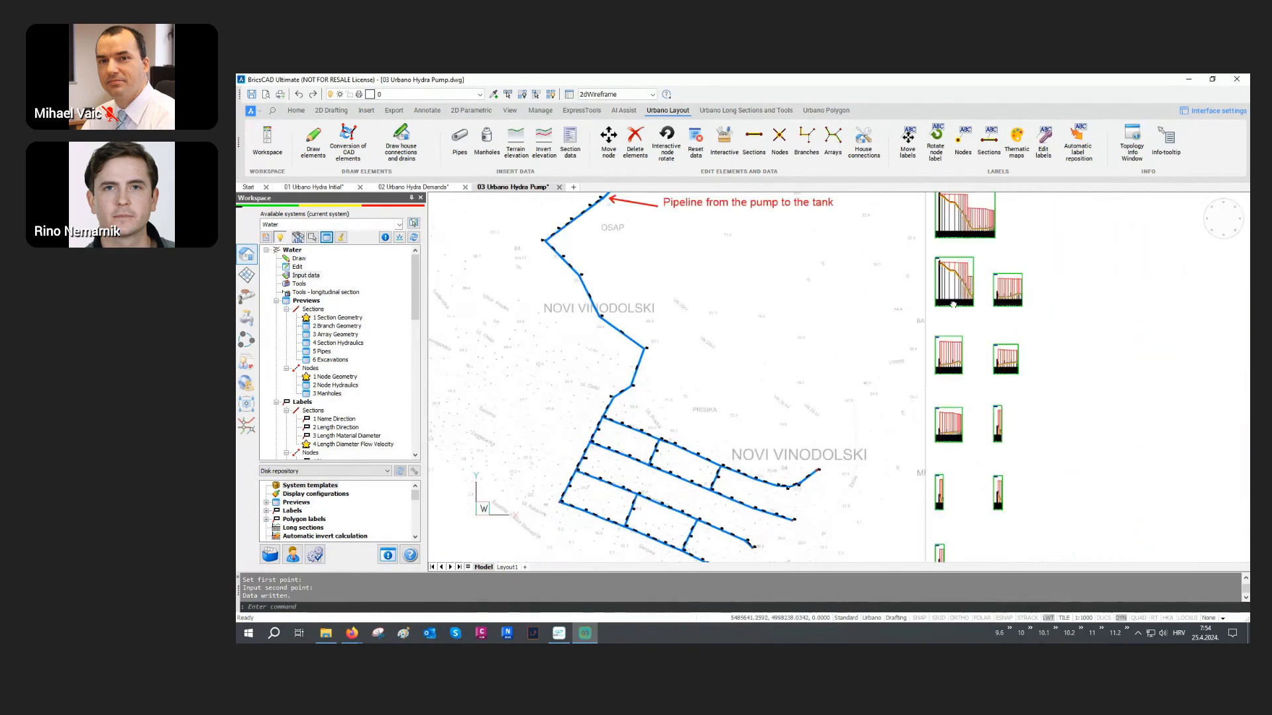
middle_click_drag(968, 272, 873, 422)
scroll(874, 318, "up", 6)
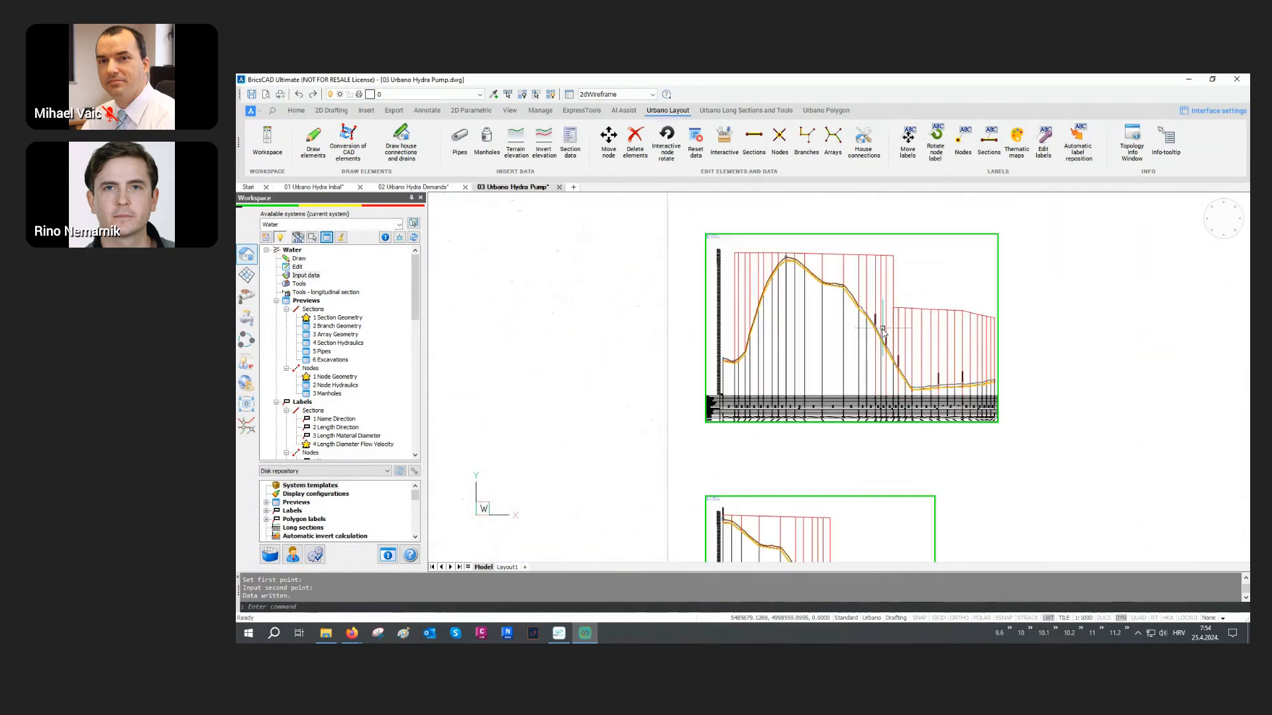
scroll(873, 324, "up", 8)
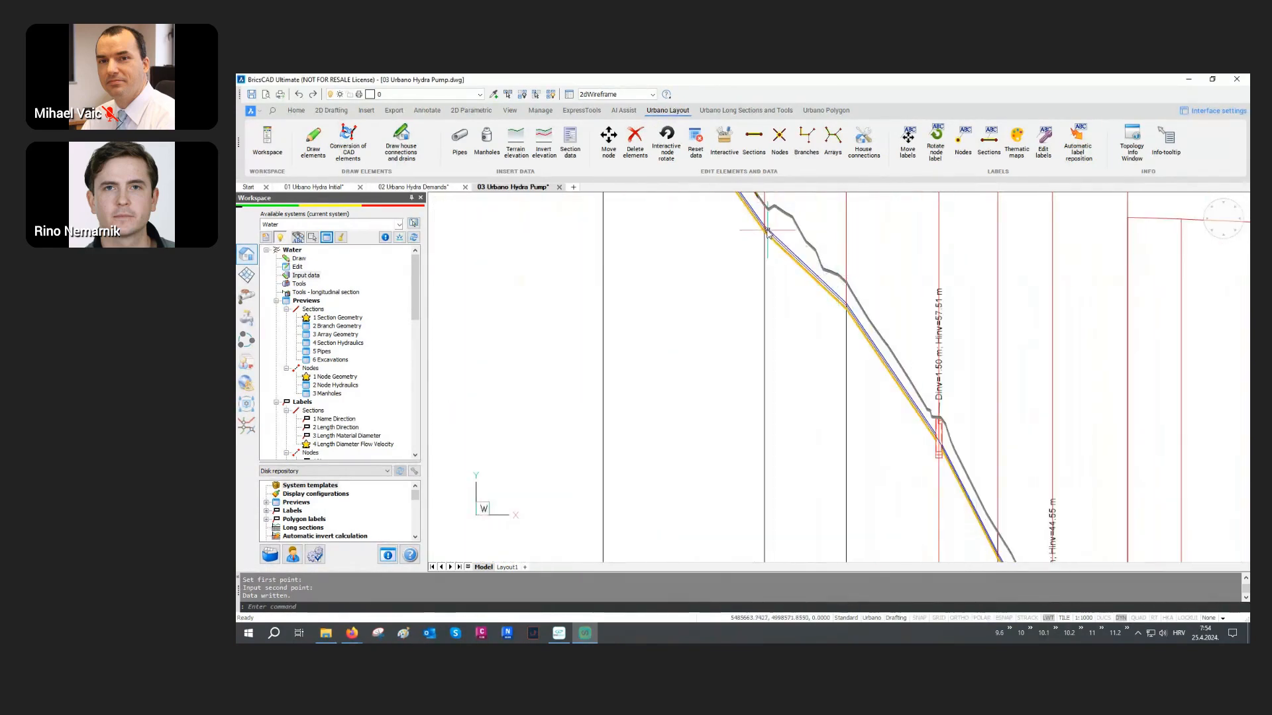
scroll(762, 235, "up", 4)
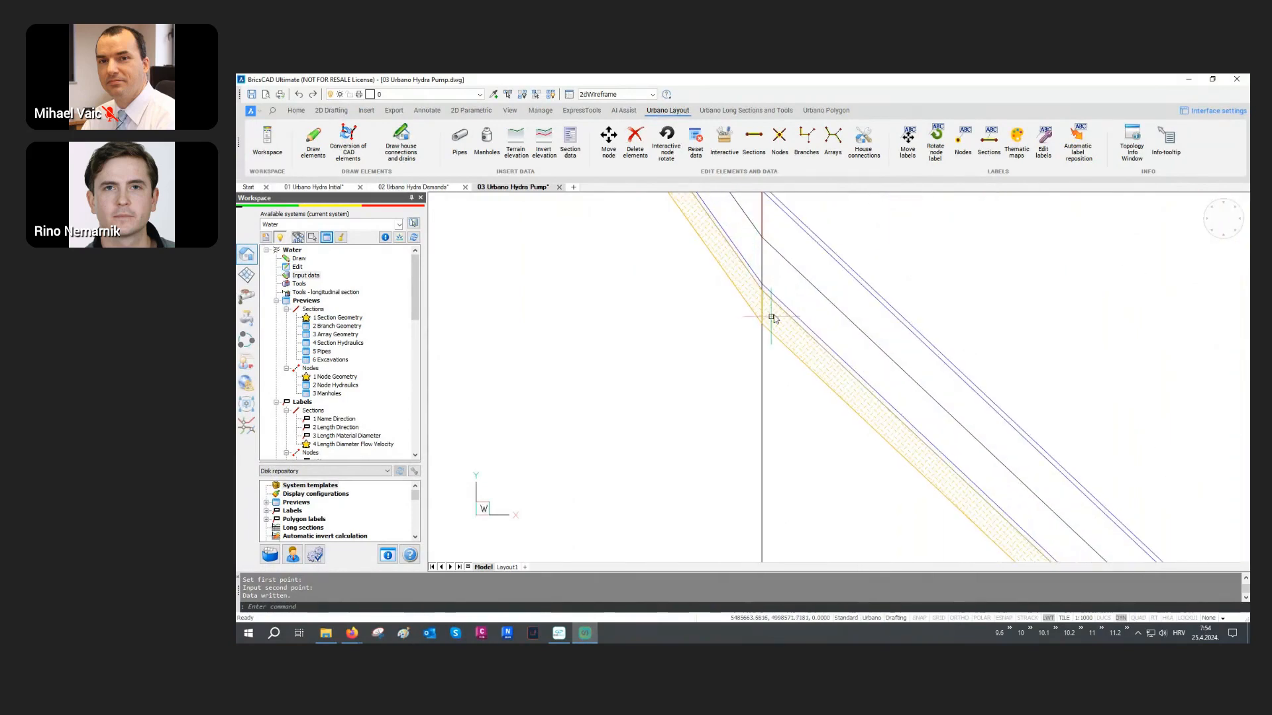
scroll(759, 438, "down", 4)
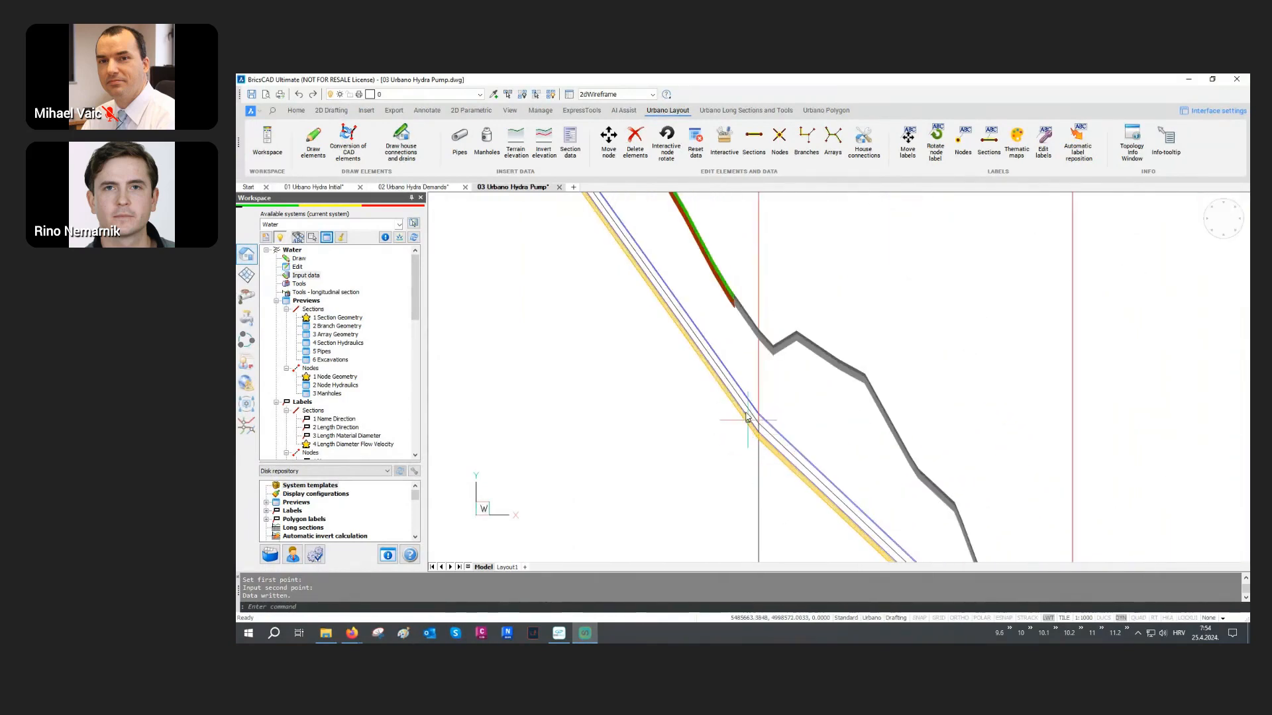
scroll(731, 306, "up", 3)
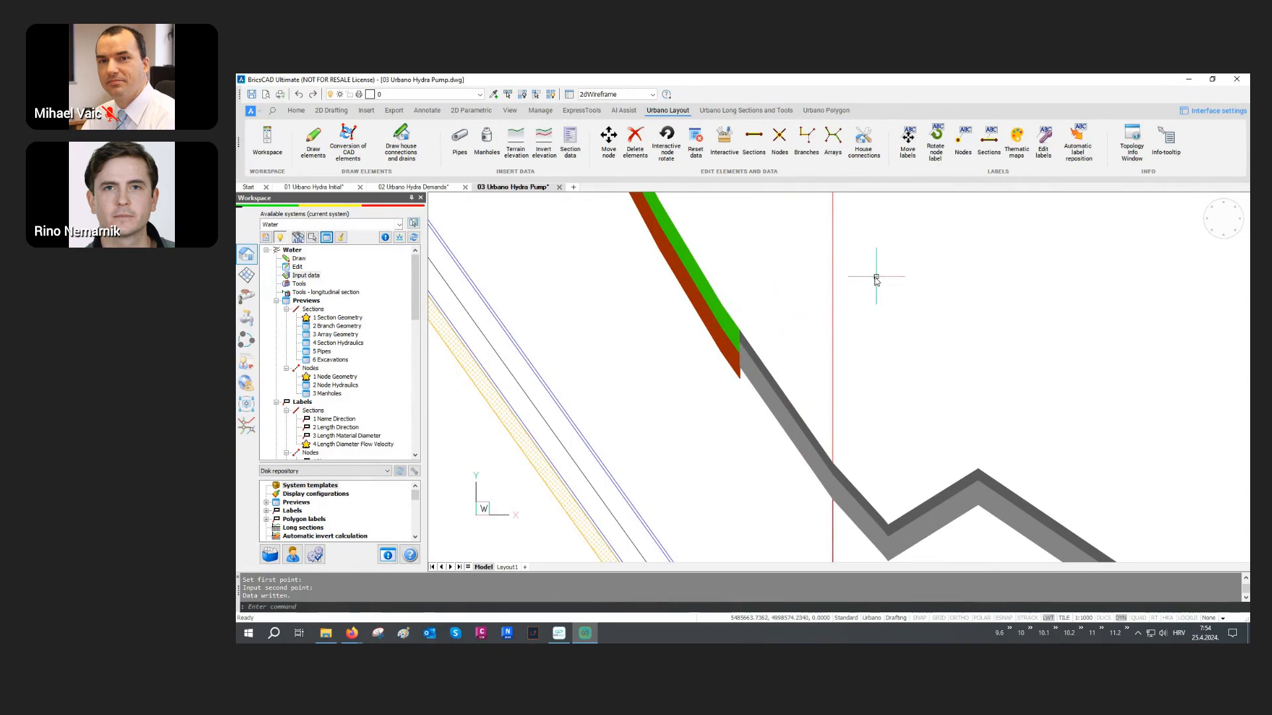
scroll(864, 285, "down", 3)
scroll(865, 285, "down", 6)
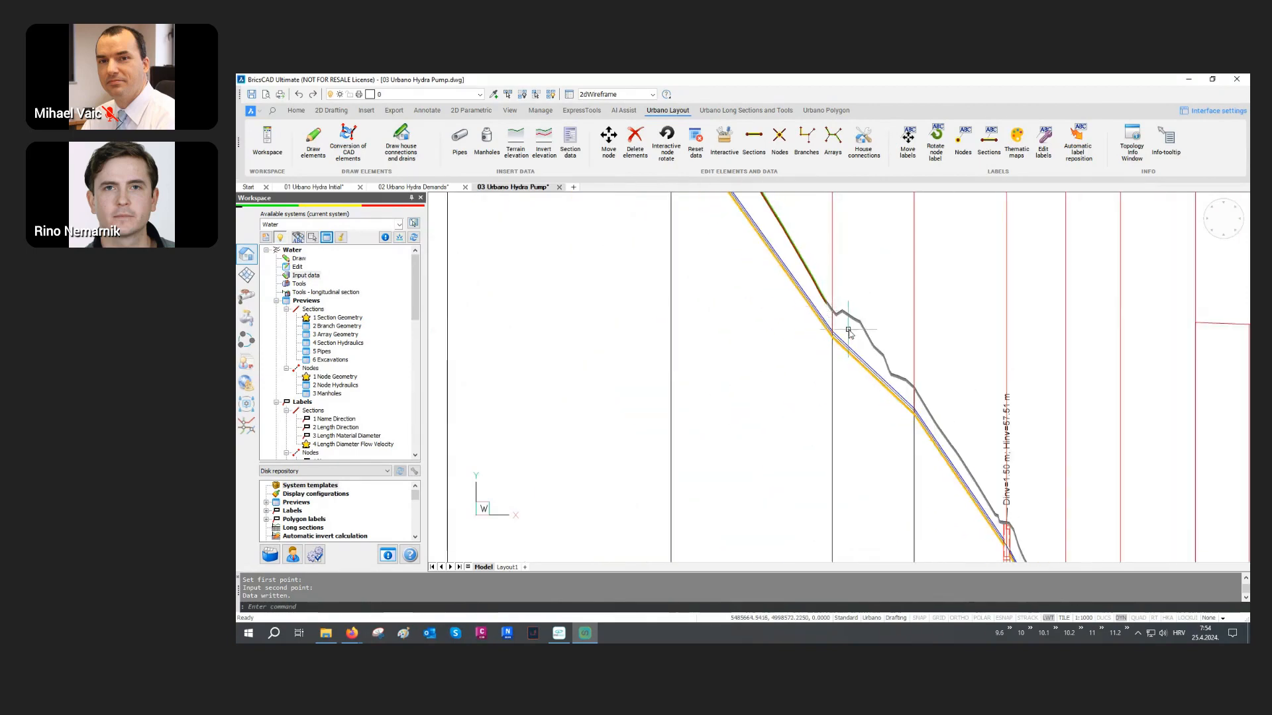
scroll(856, 341, "down", 8)
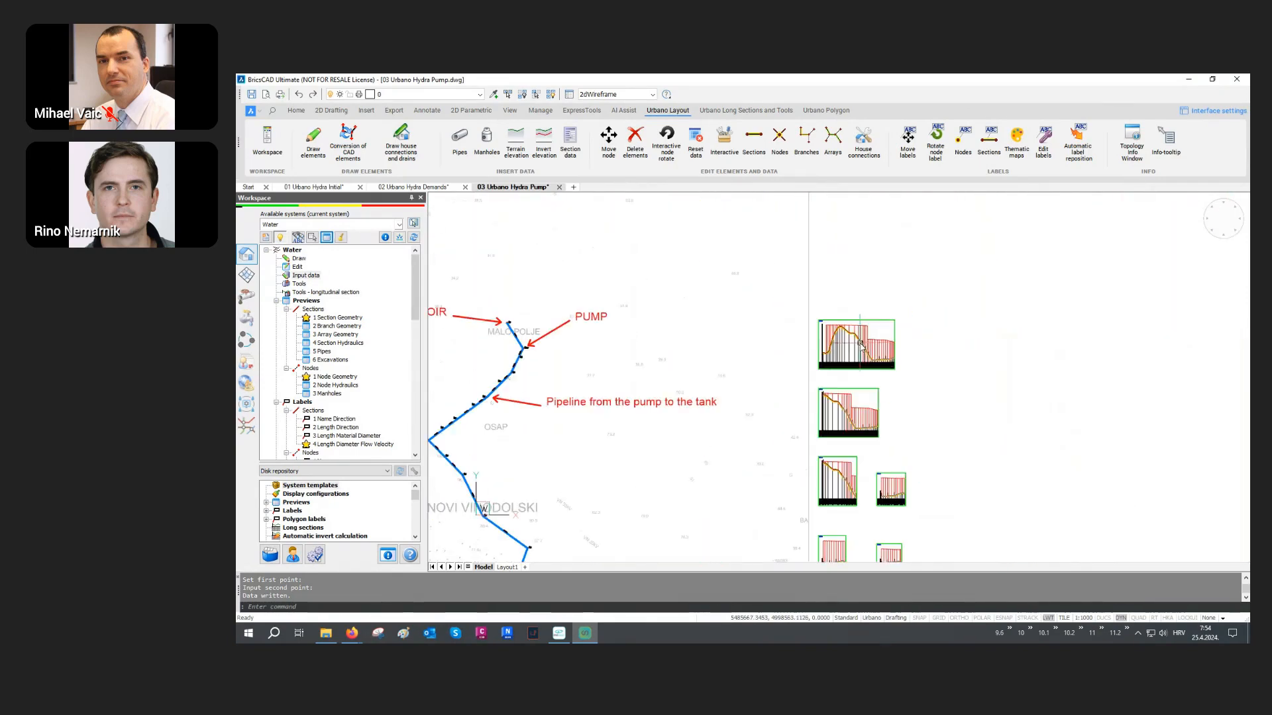
Open cross-section drawing with the definition 3 Cross sections 40:1 Sand.
middle_click_drag(743, 457, 741, 355)
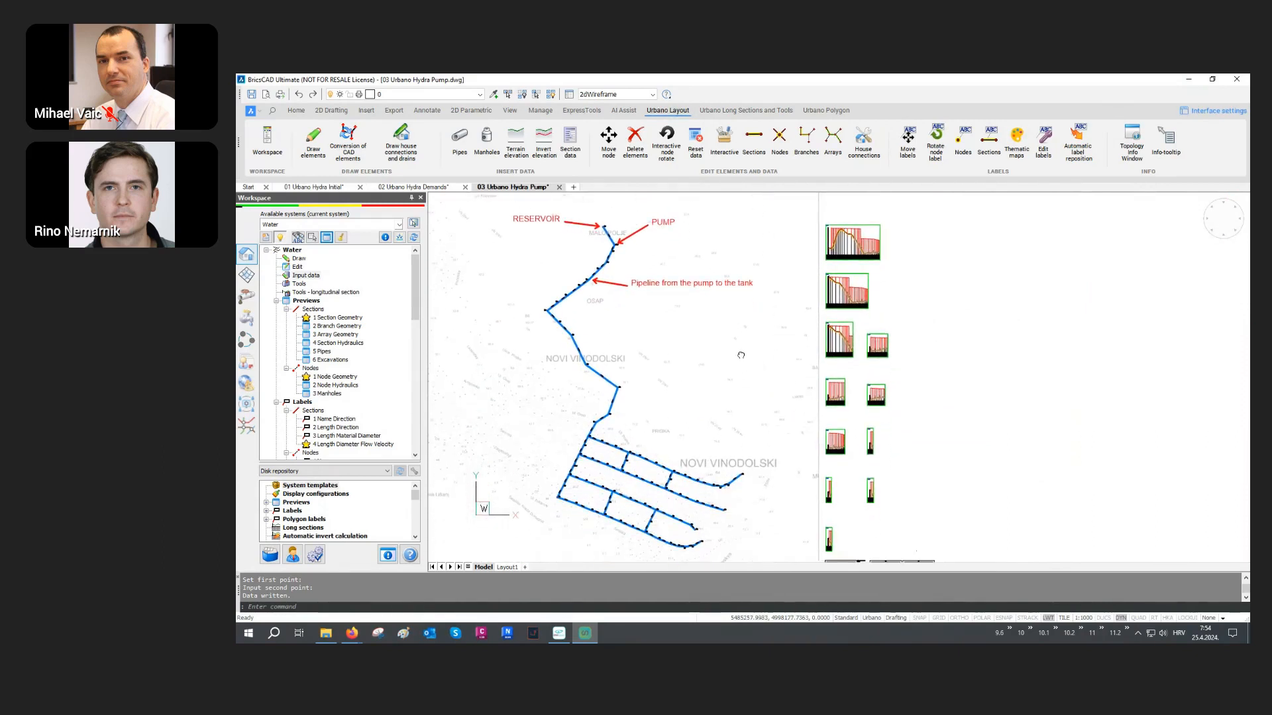
scroll(391, 379, "down", 5)
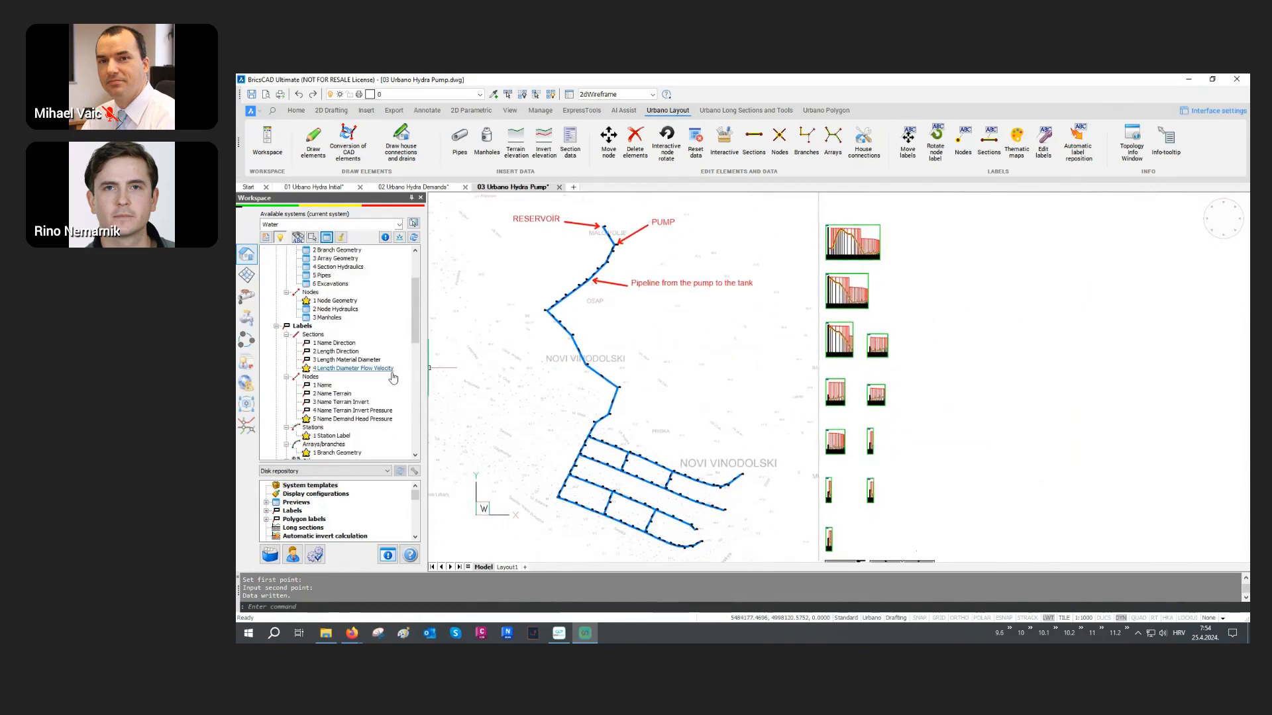
scroll(391, 379, "down", 5)
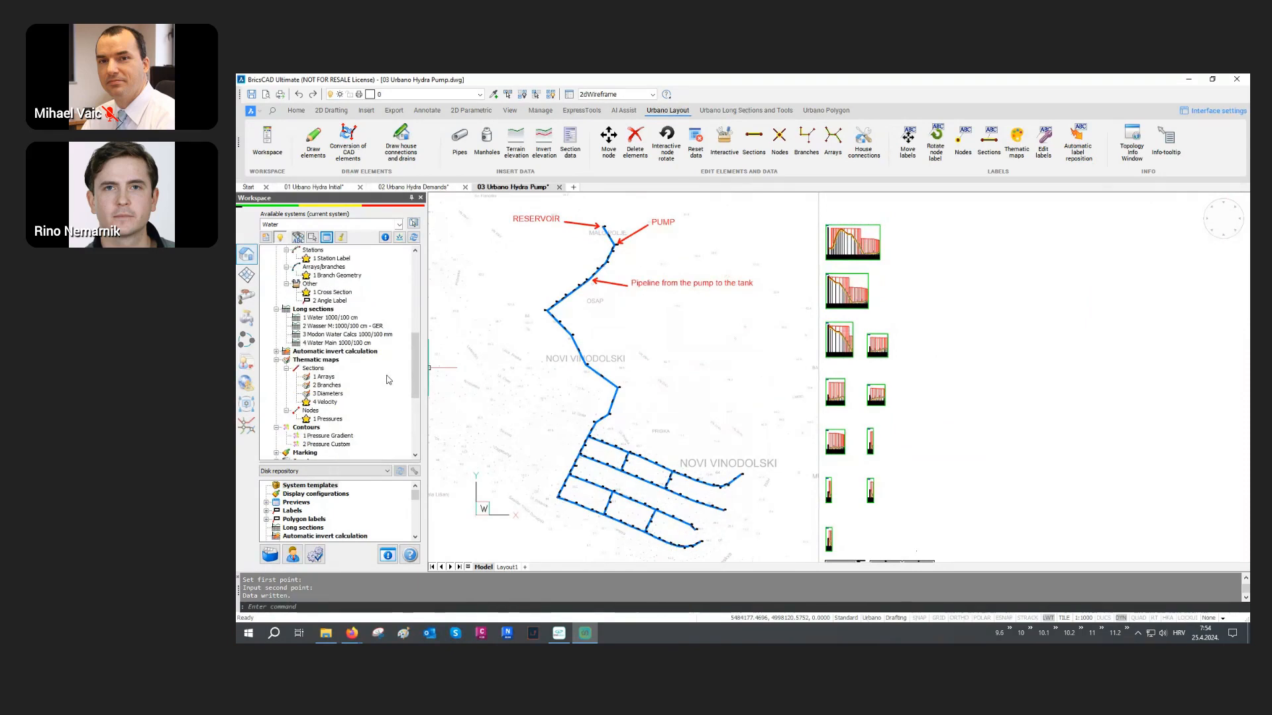
scroll(389, 380, "down", 1)
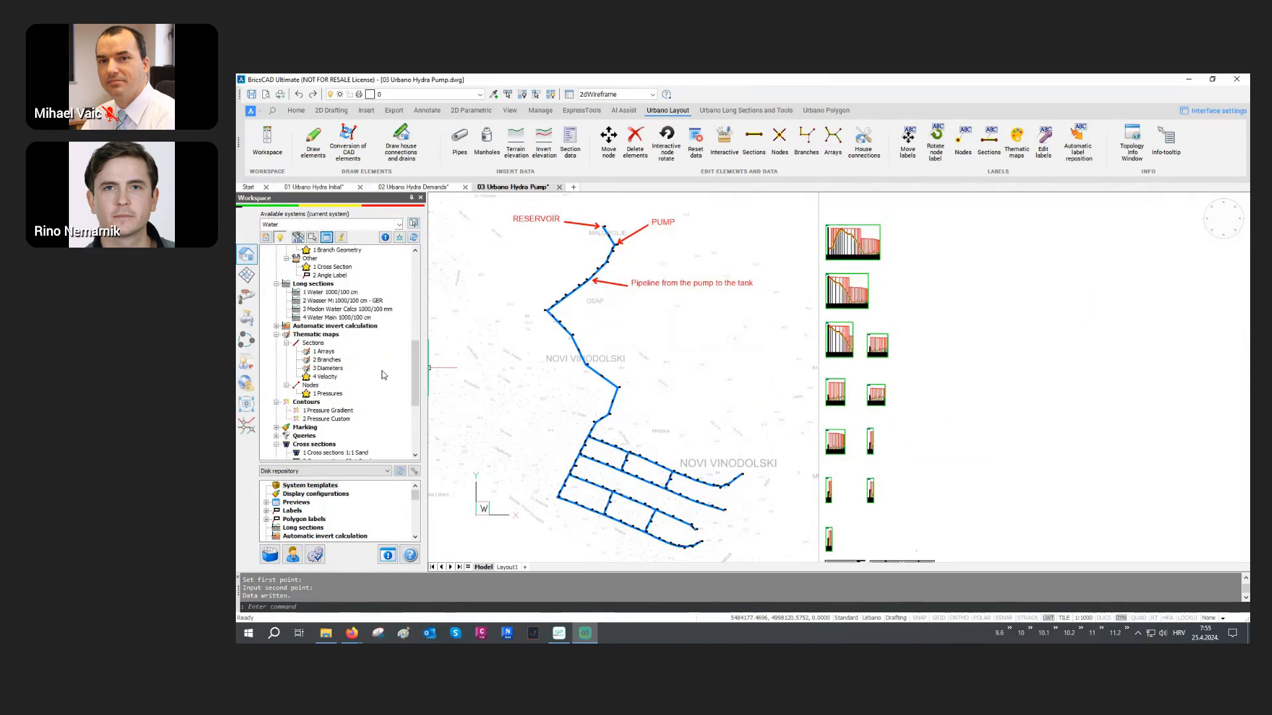
scroll(365, 357, "down", 3)
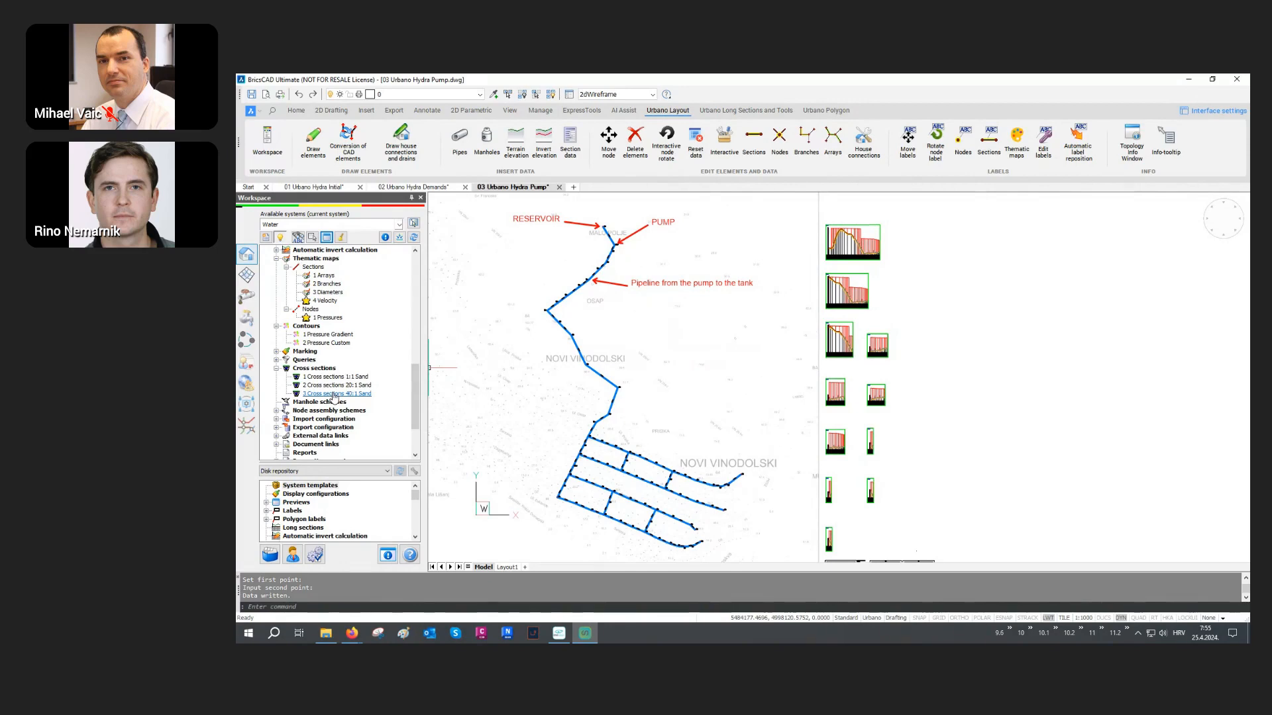
double_click(333, 395)
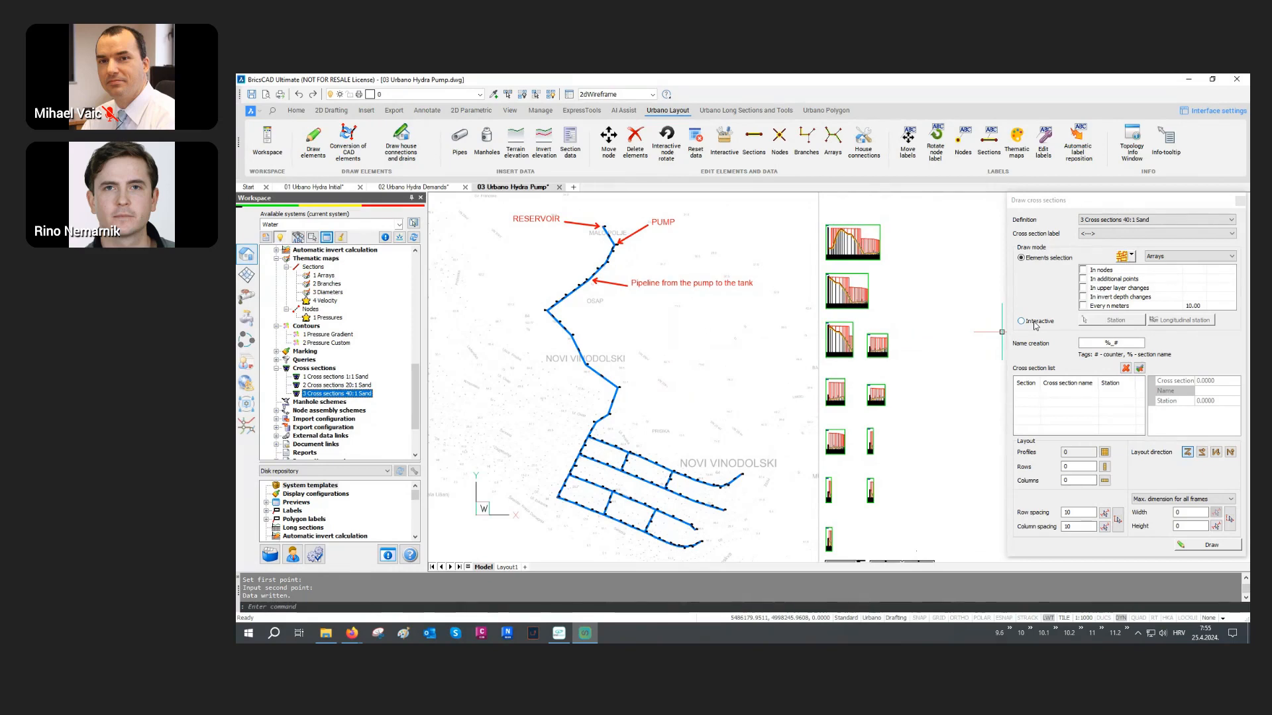
Select arrays A1 and H4 for the cross sections and generate them every 25 meters.
left_click(1132, 256)
left_click(1118, 309)
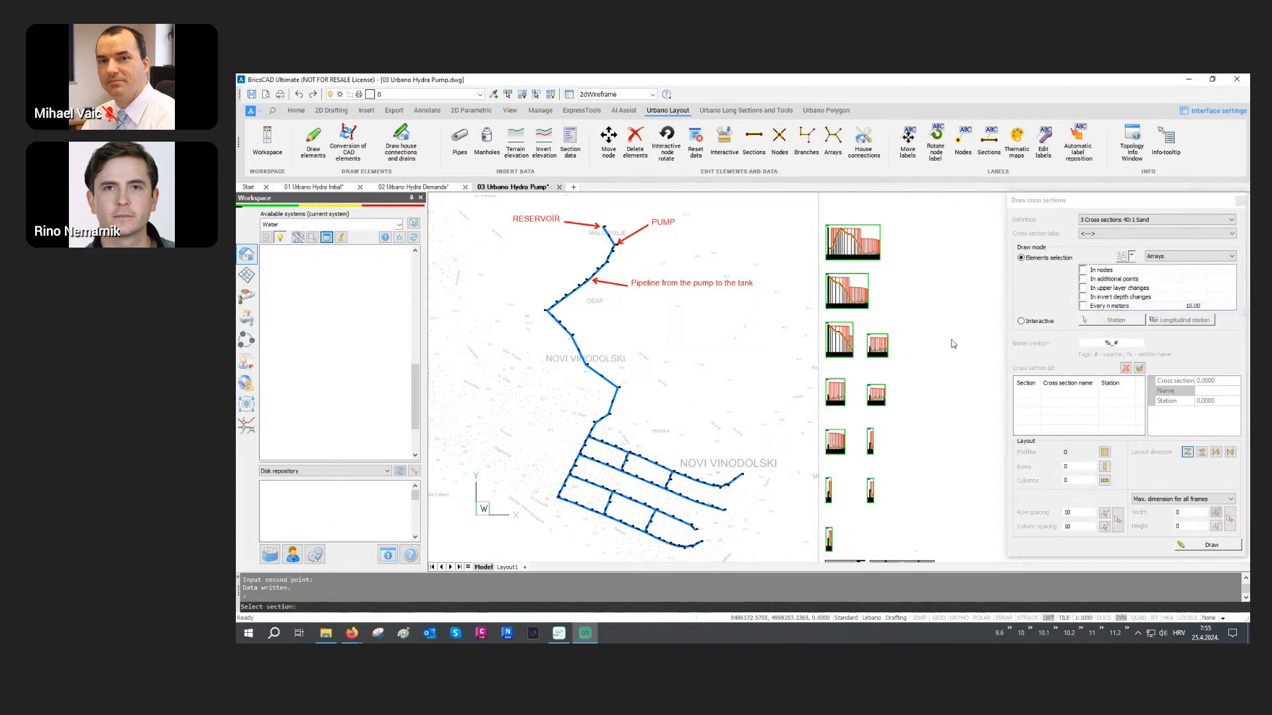
left_click(621, 396)
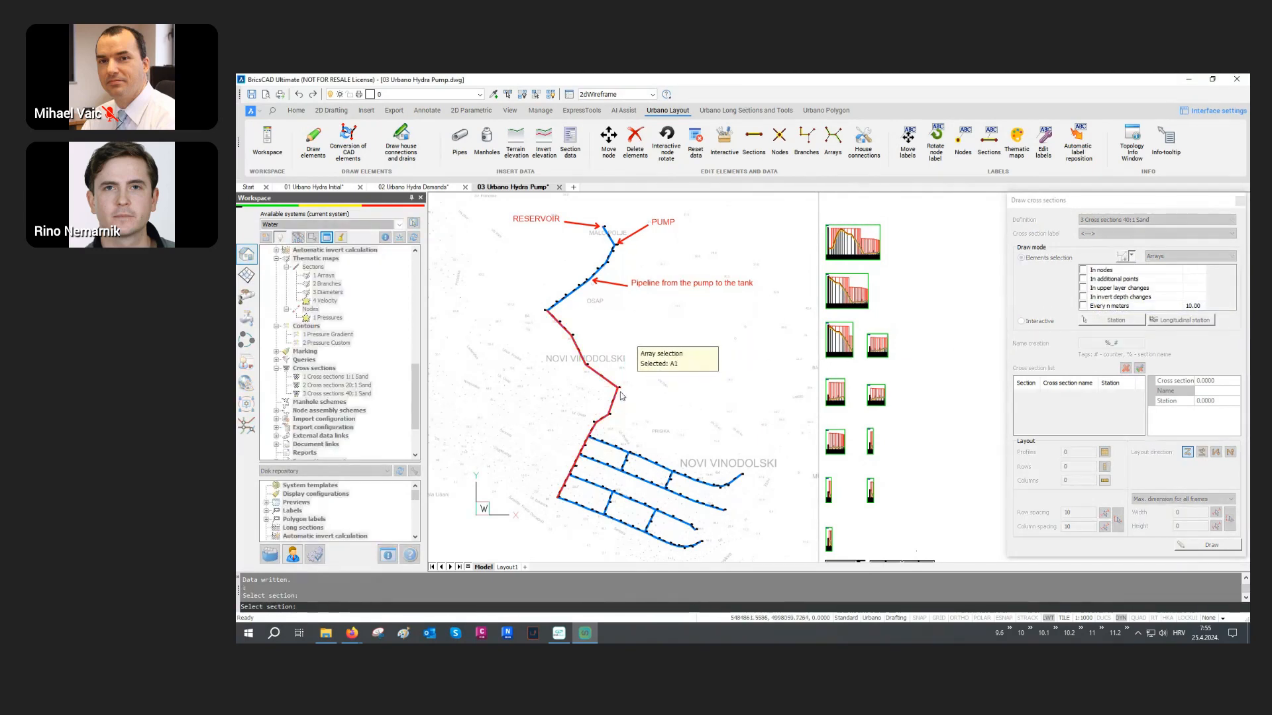
left_click(595, 504)
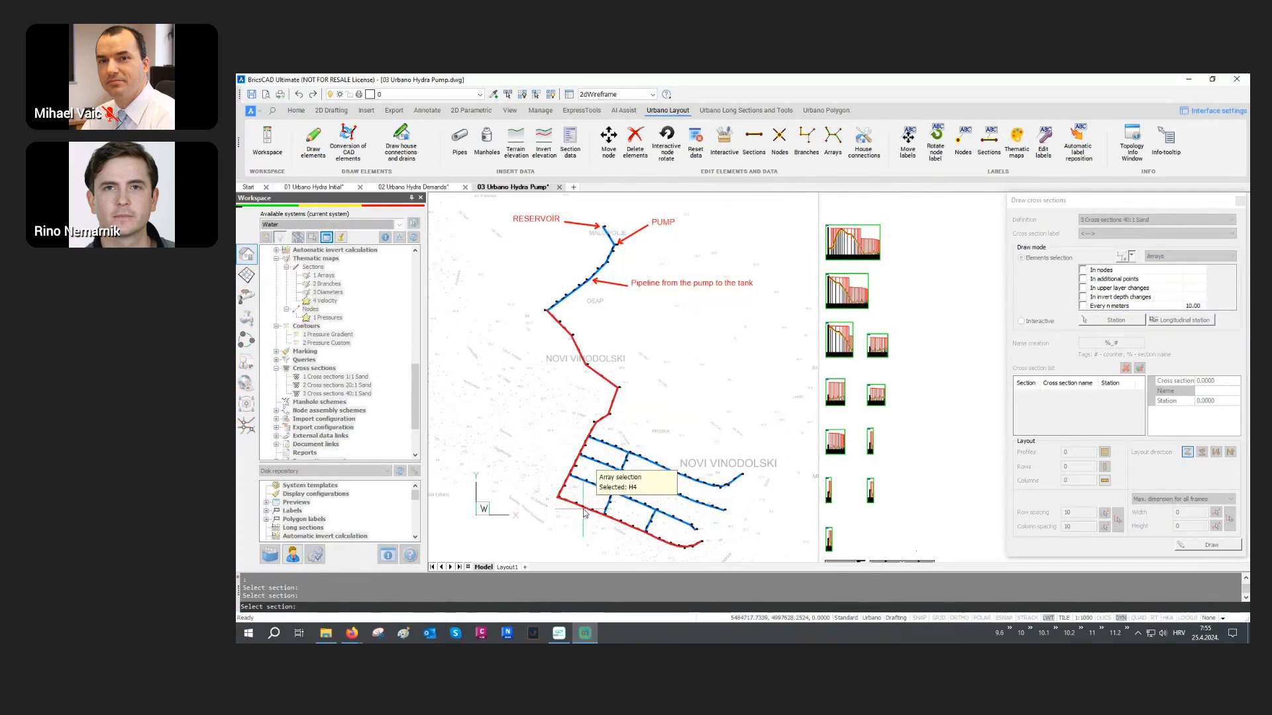
left_click(1083, 306)
double_click(1200, 305)
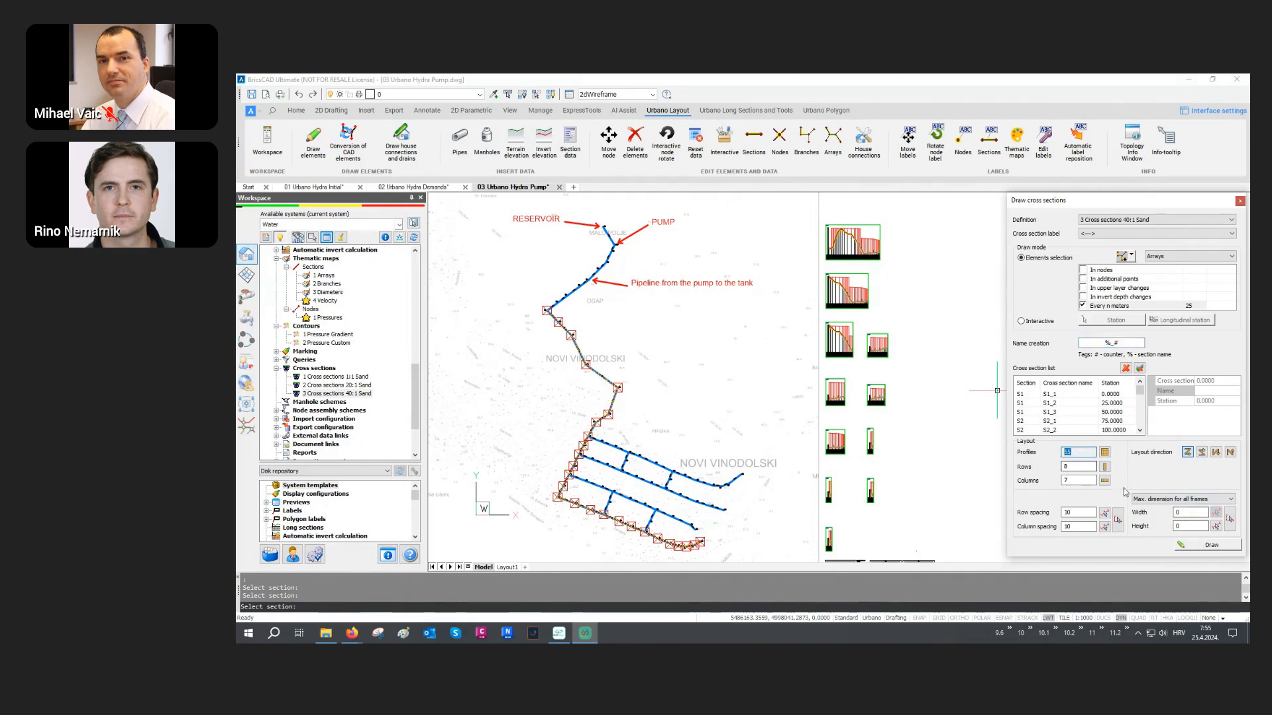
Draw the cross sections in the empty area beside the long sections, close Draw cross sections and inspect the first row from S1_1.
left_click(1201, 547)
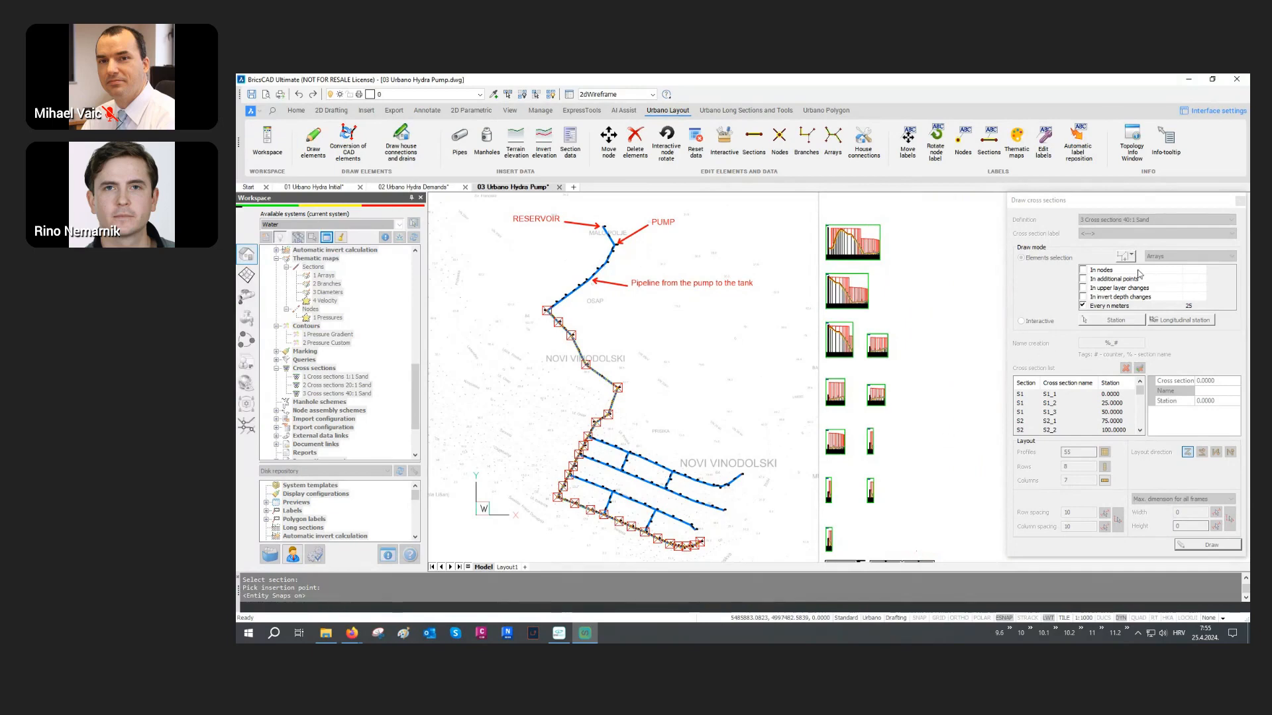
left_click(916, 549)
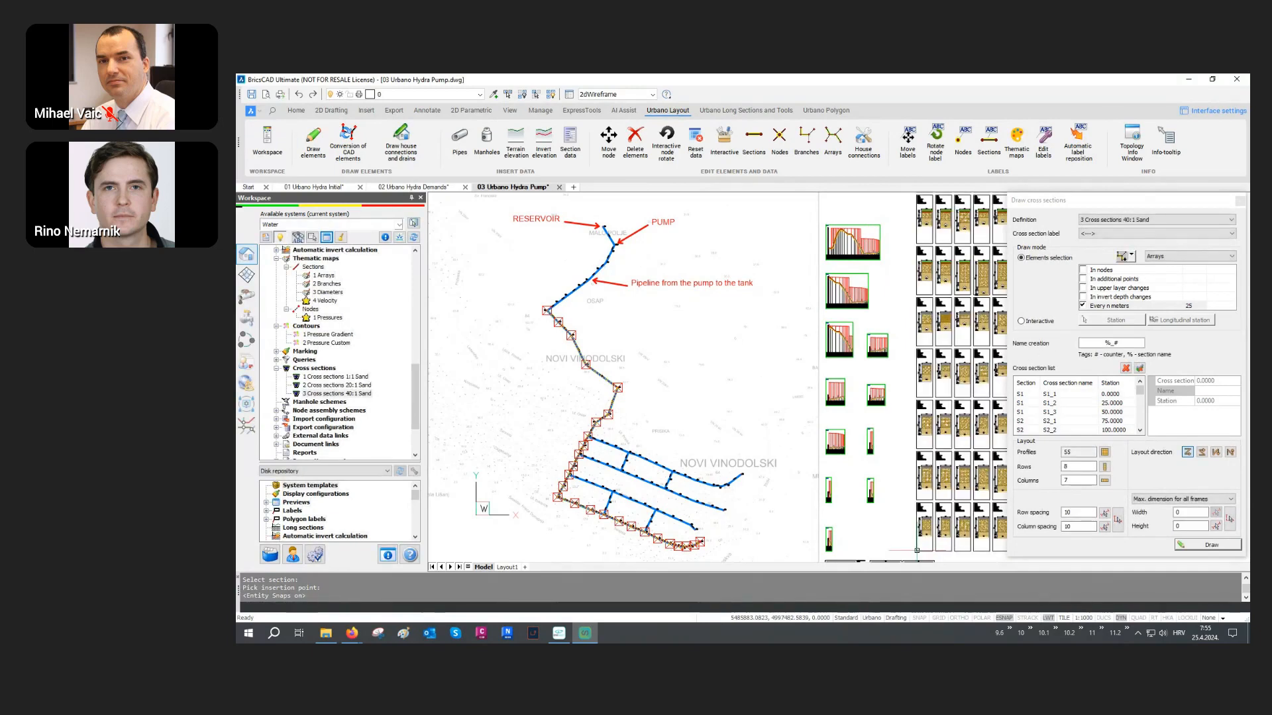
left_click(1240, 200)
middle_click_drag(1050, 276, 1005, 370)
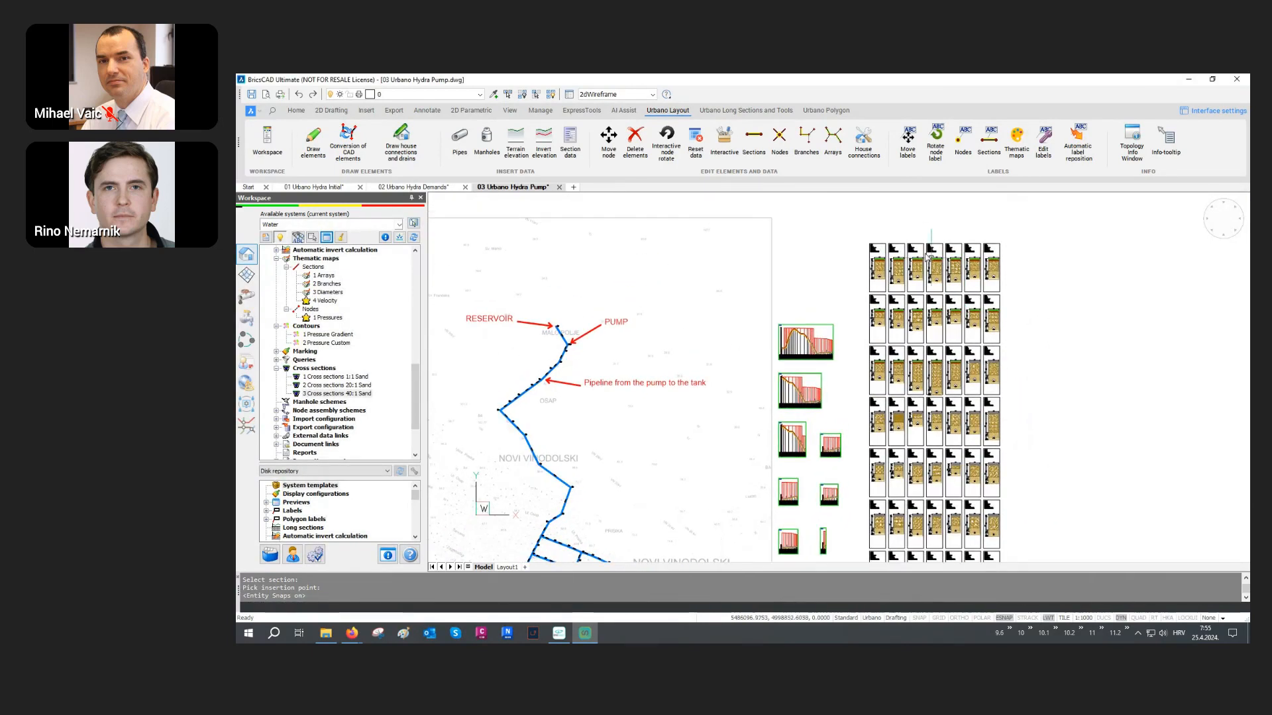
scroll(1006, 369, "up", 8)
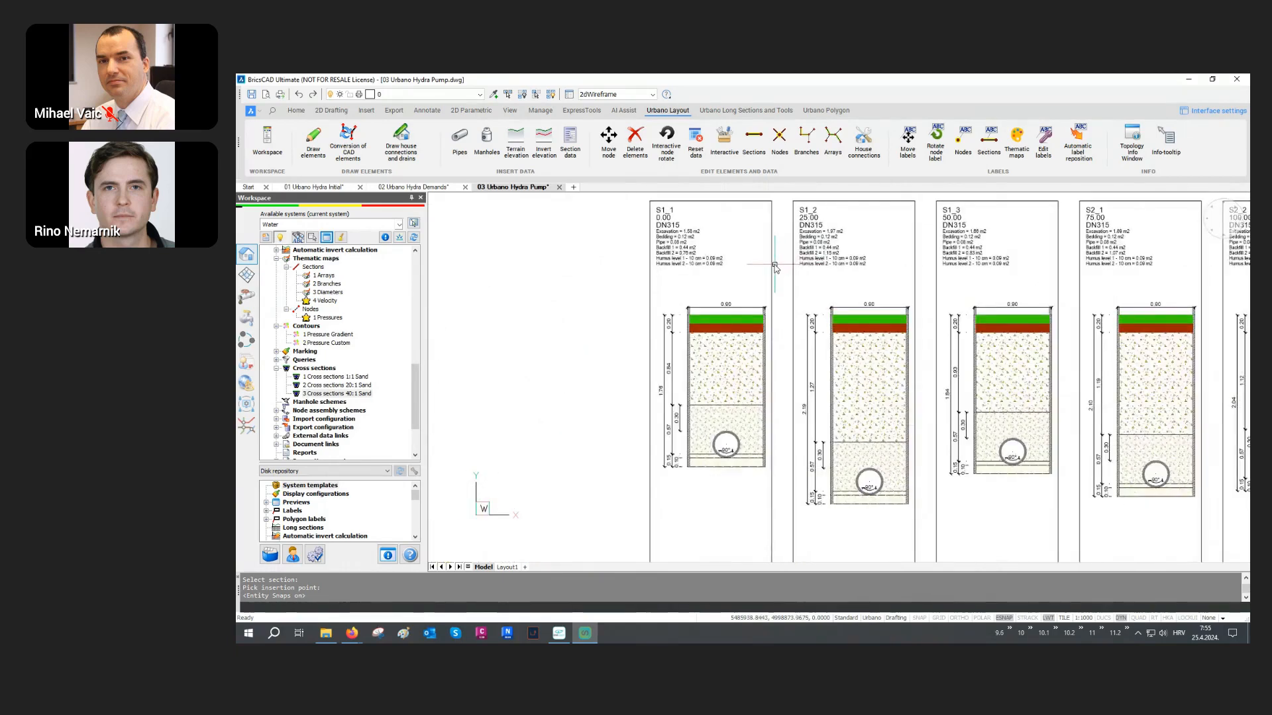
Examine the excavation, bedding, pipe, backfill and humus quantities listed above cross sections S1_1, S1_2 and S1_3.
scroll(778, 351, "up", 2)
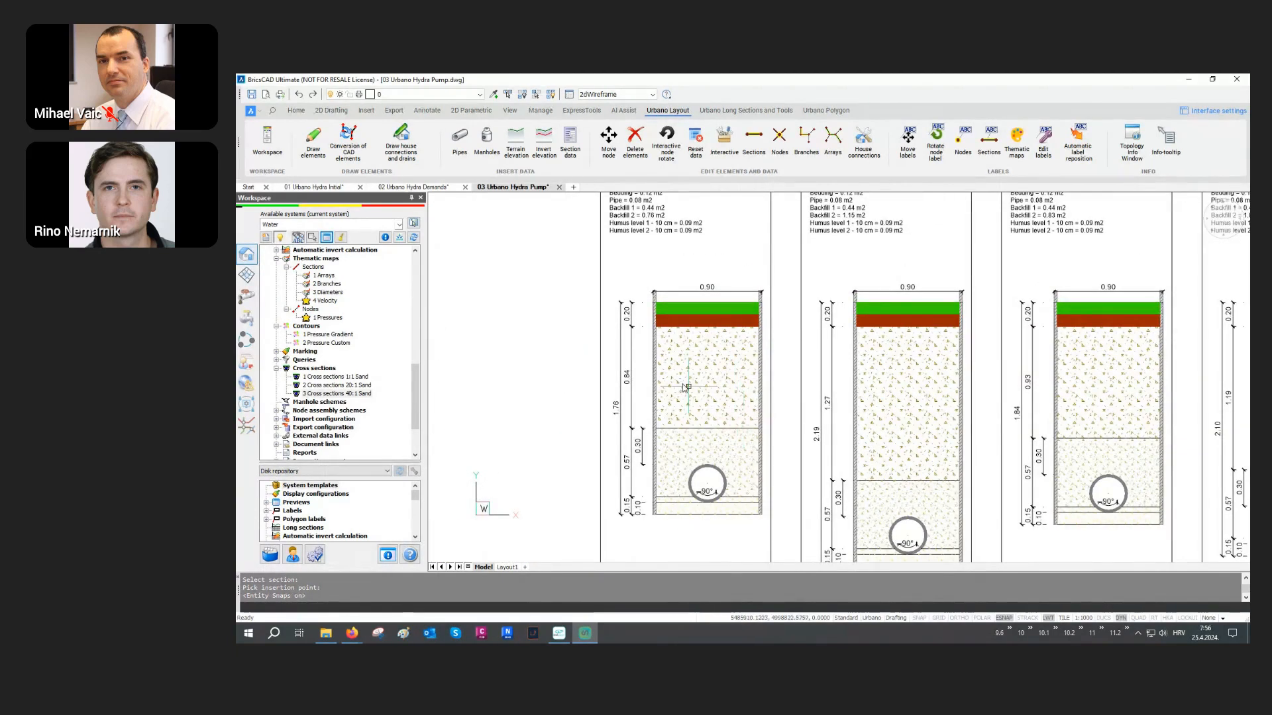
middle_click_drag(684, 439, 682, 575)
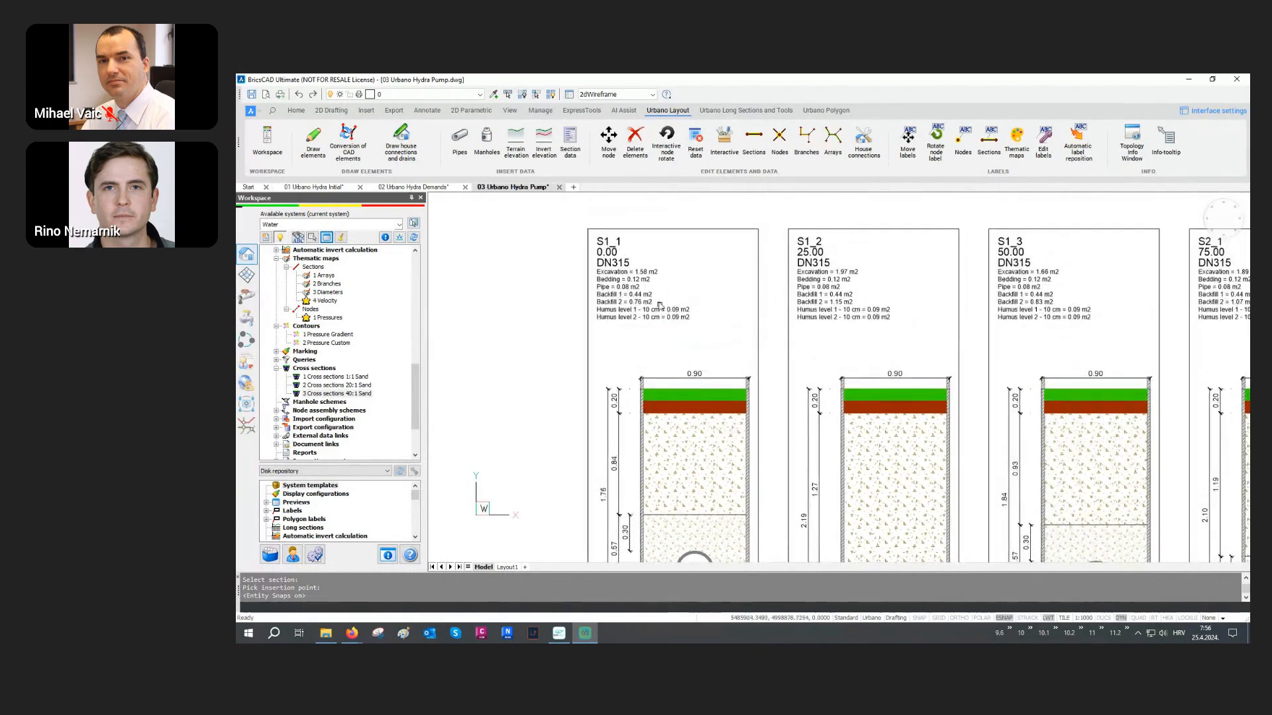
scroll(632, 250, "up", 3)
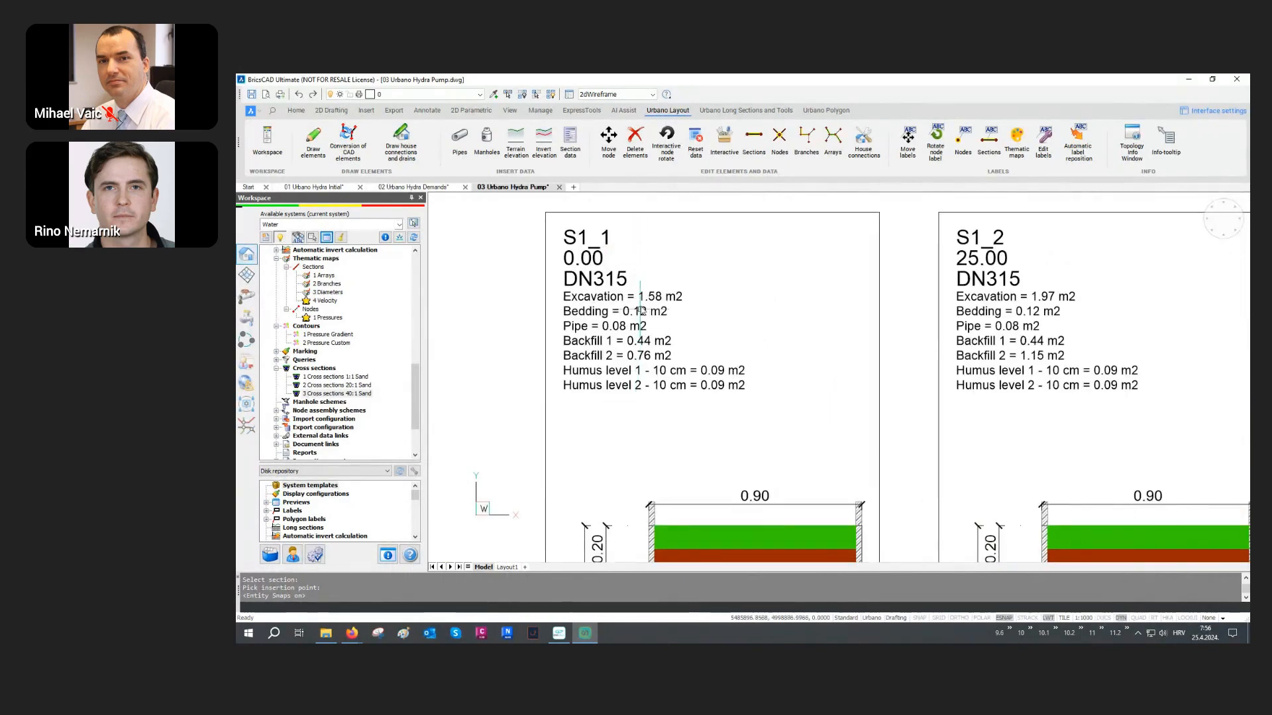
middle_click_drag(1067, 331, 832, 328)
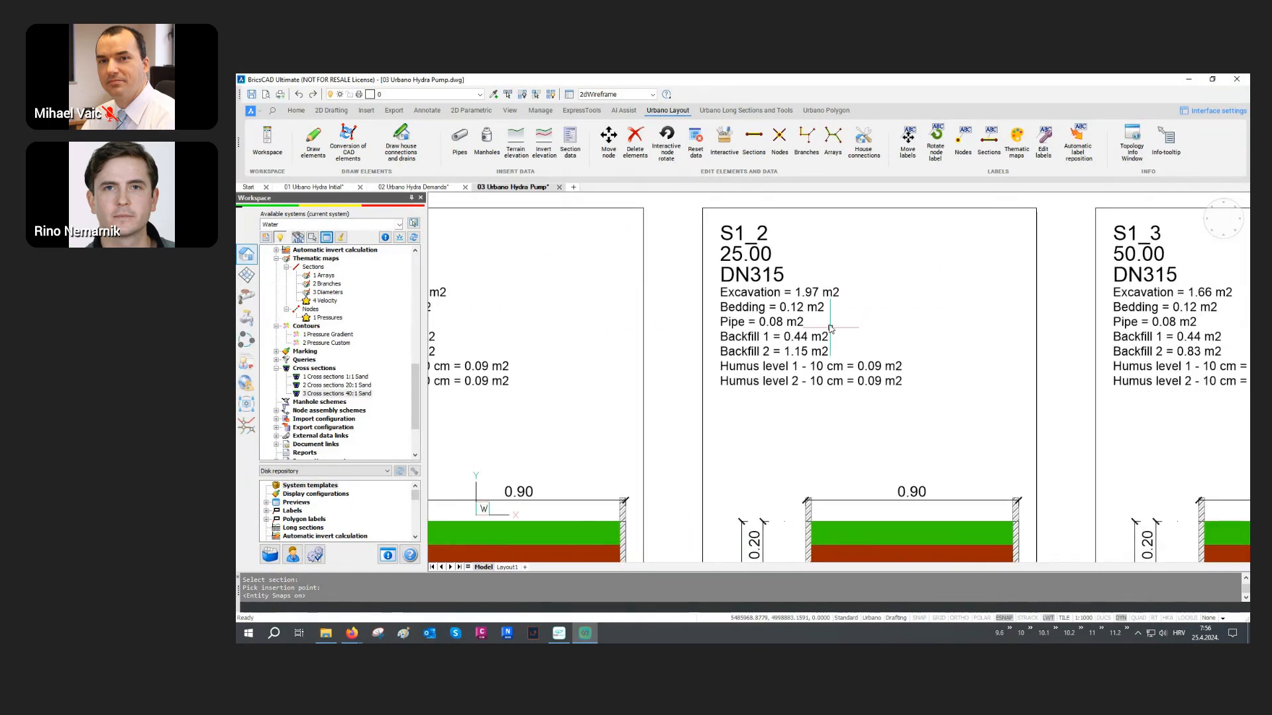
scroll(705, 311, "down", 4)
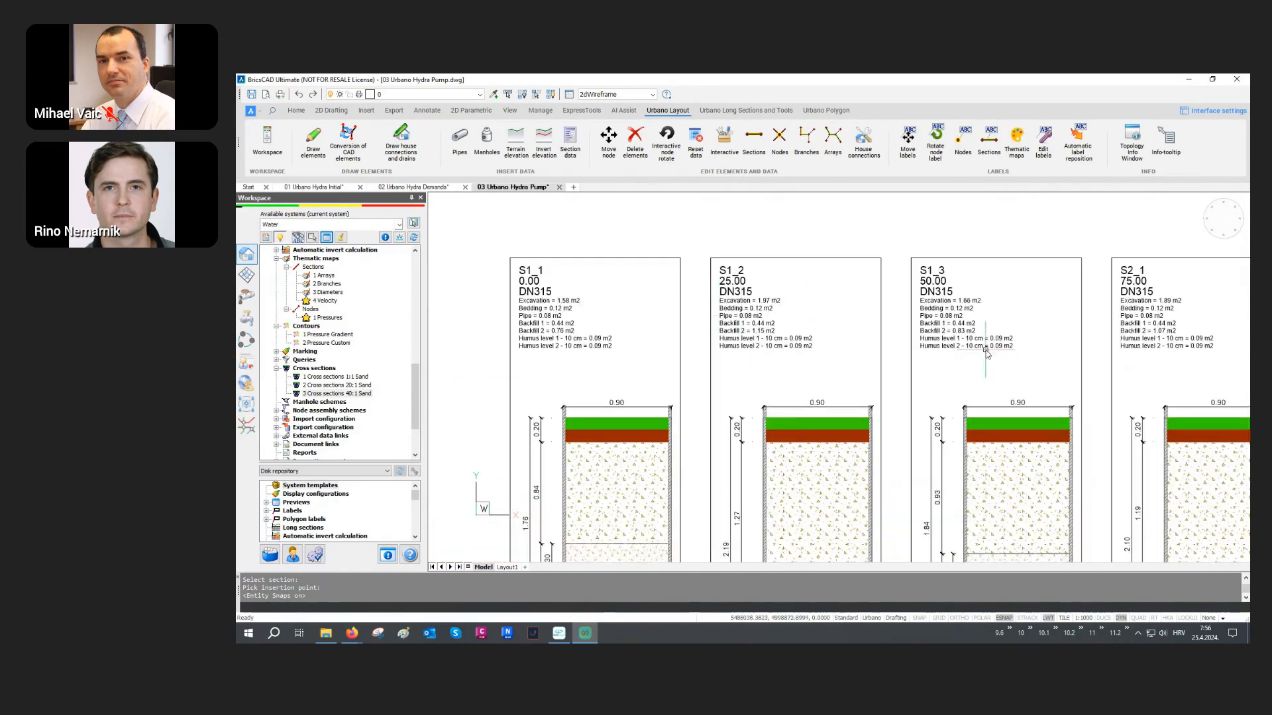
scroll(1049, 334, "up", 4)
scroll(795, 331, "down", 6)
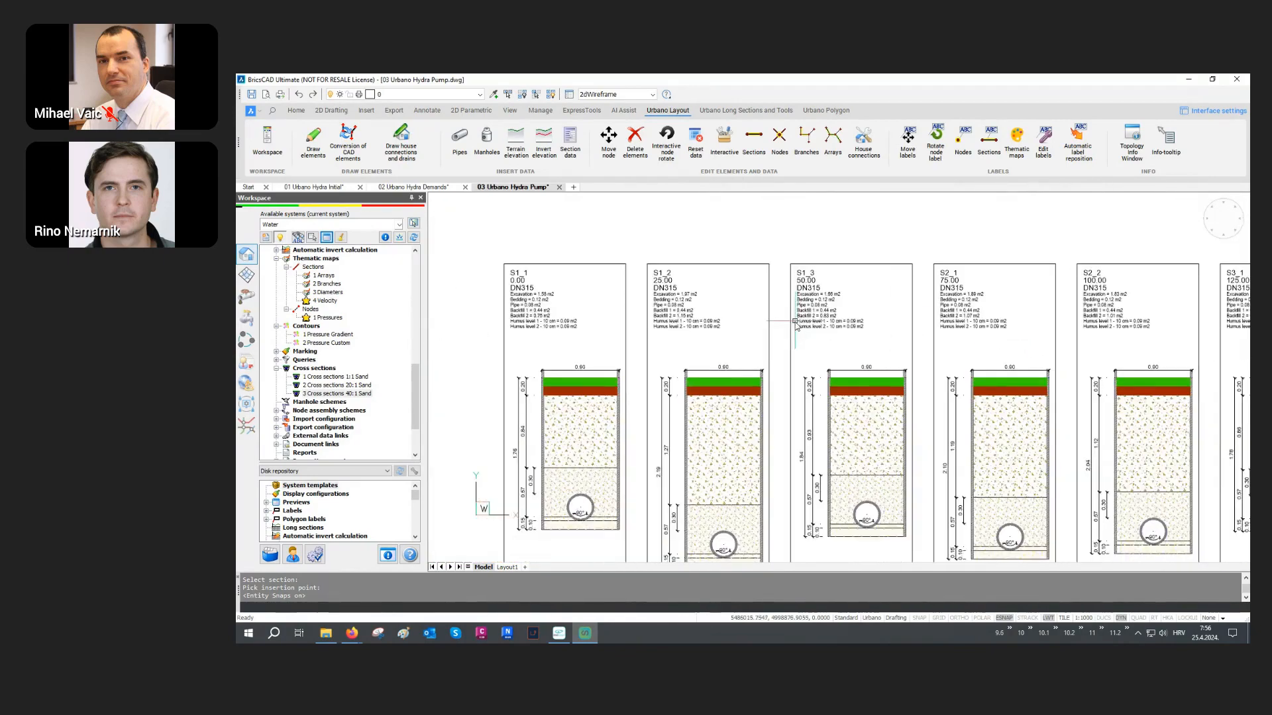
scroll(792, 332, "down", 2)
middle_click_drag(930, 474, 922, 343)
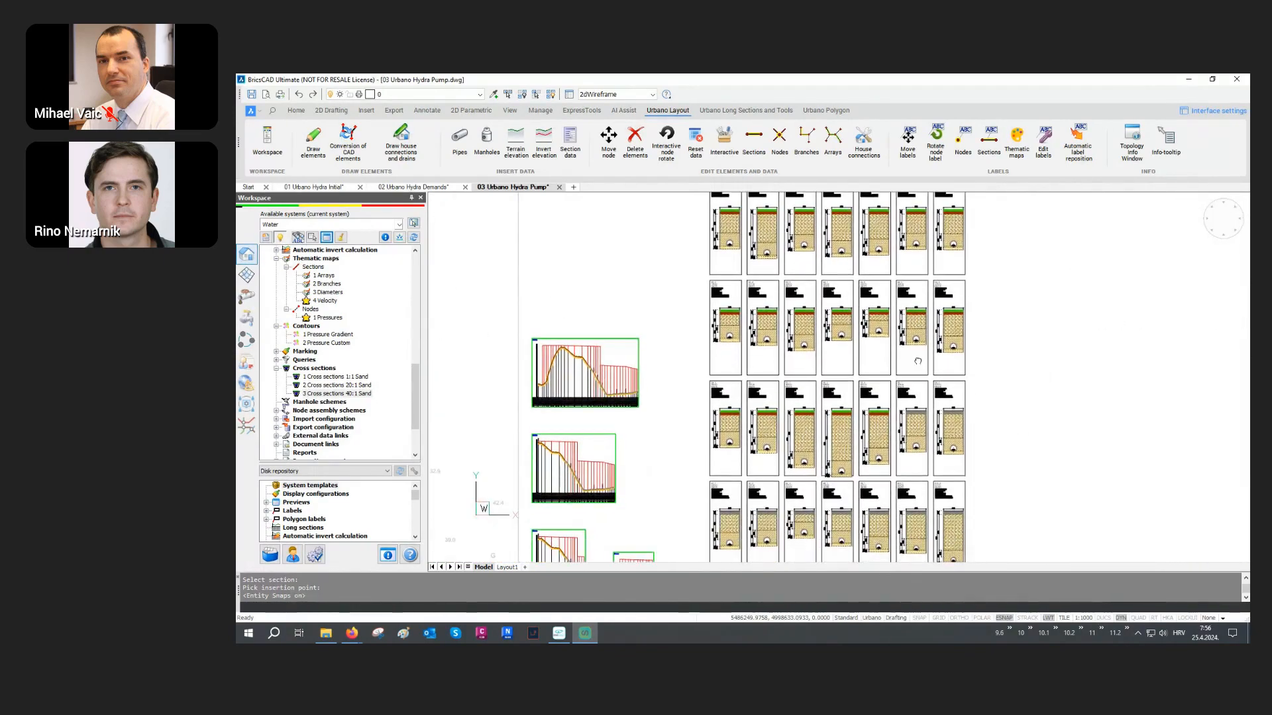
Compare the upper layers and listed quantities of cross sections S5_4 and S6_1, where humus changes to asphalt.
scroll(926, 428, "up", 4)
scroll(925, 431, "up", 3)
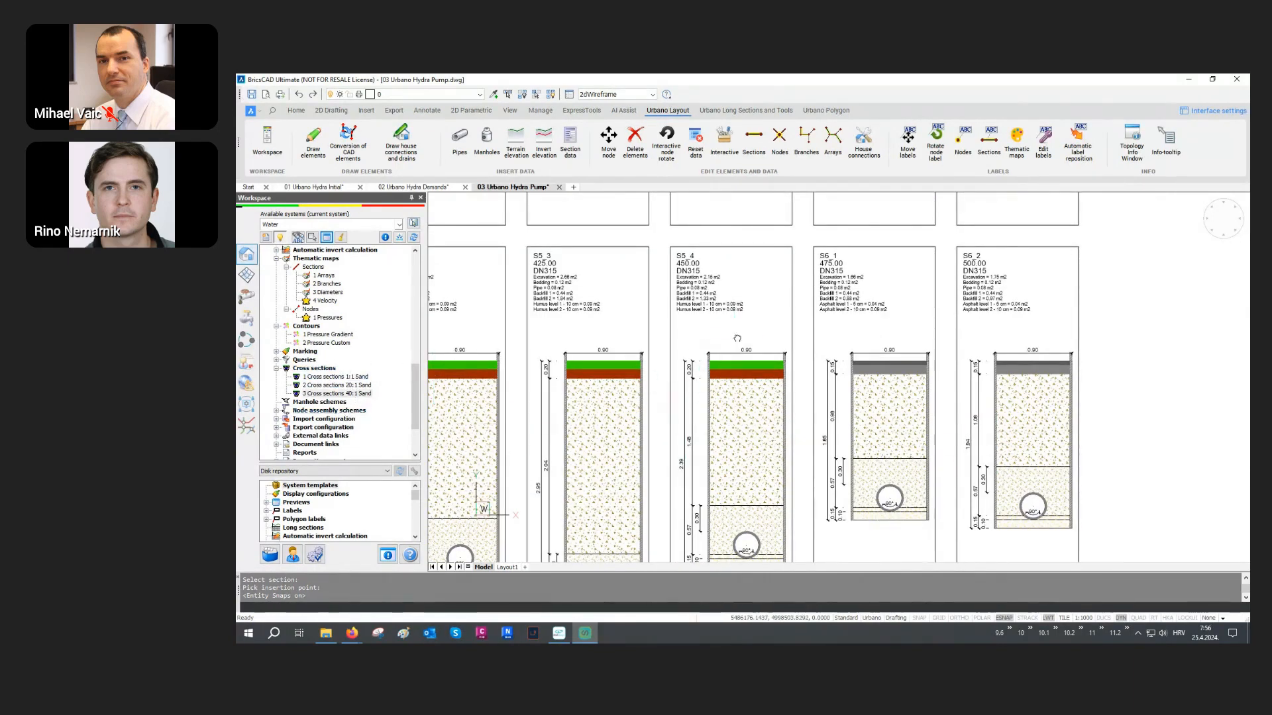
middle_click_drag(736, 338, 739, 306)
scroll(739, 306, "up", 3)
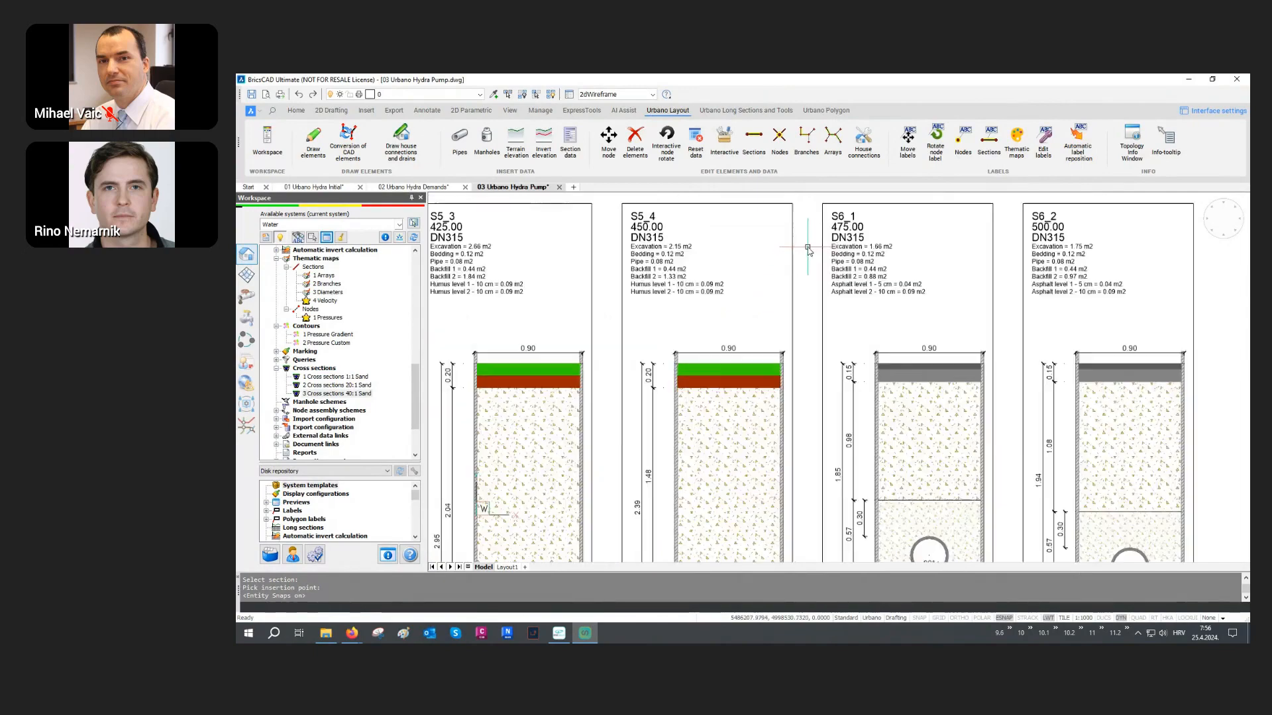
scroll(809, 255, "down", 5)
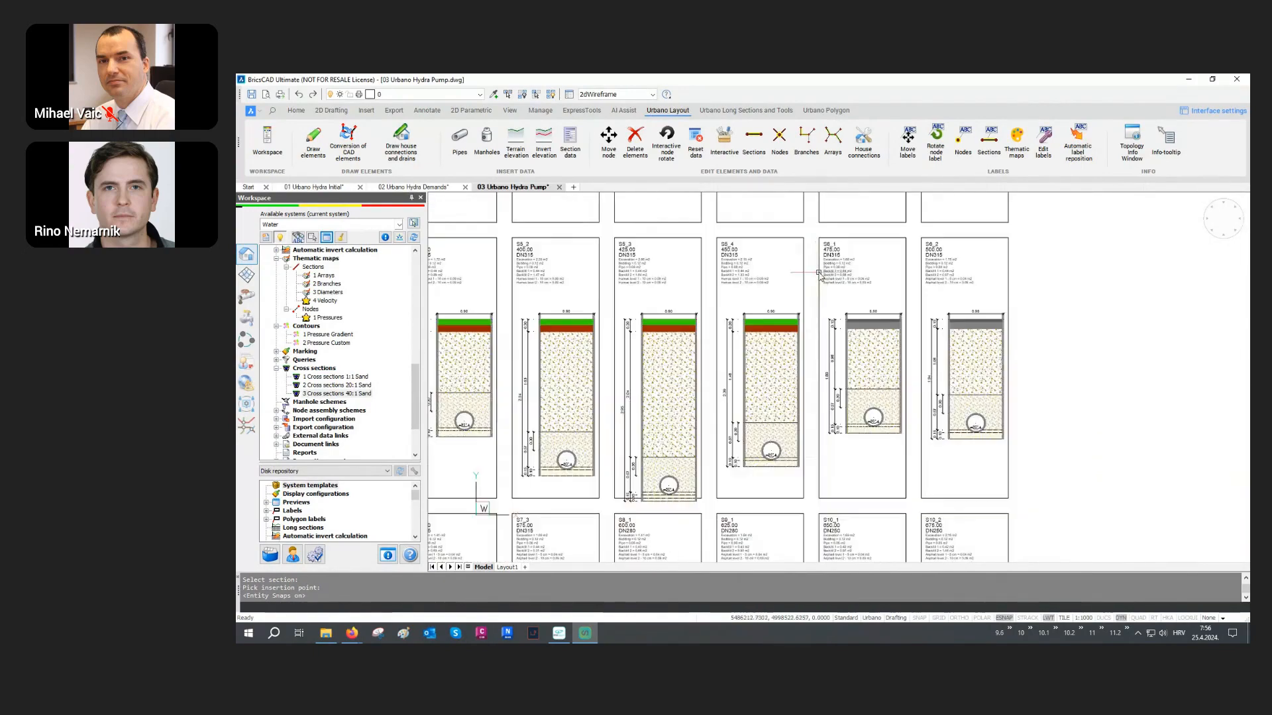
scroll(846, 303, "down", 5)
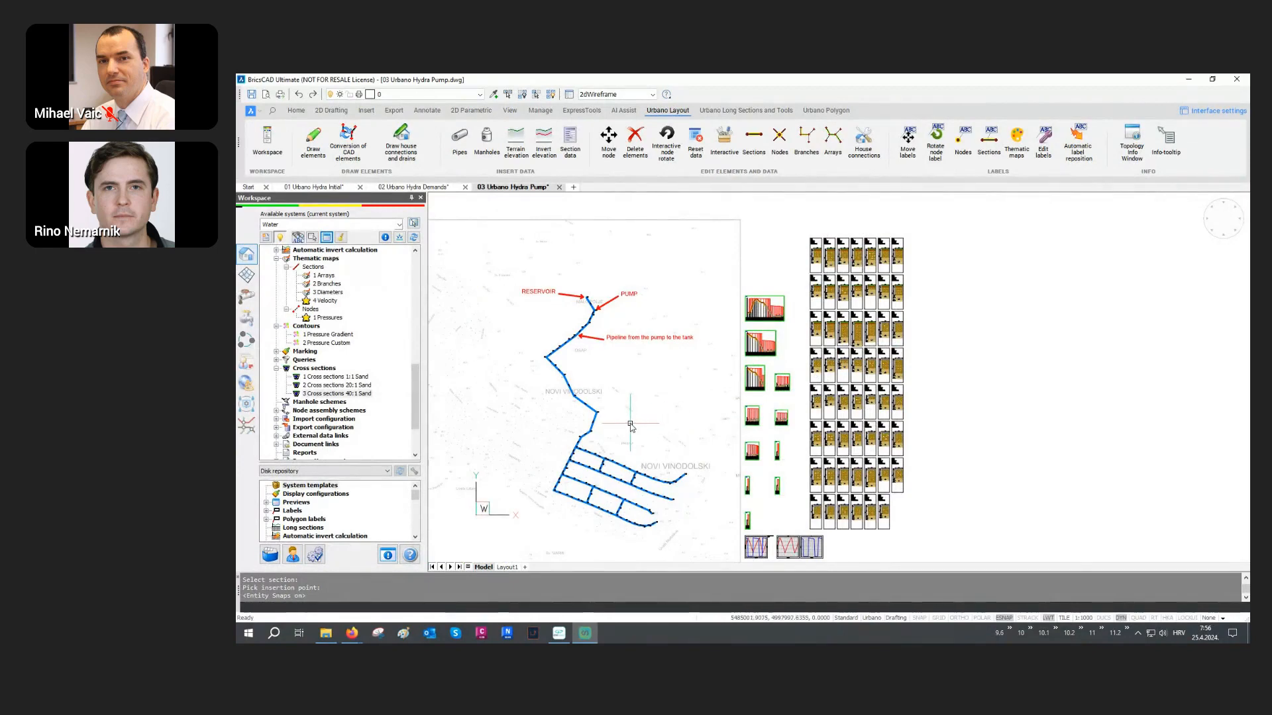
Generate the 1 Excavation report for the water network grouped by Array and open the resulting document.
scroll(301, 387, "down", 3)
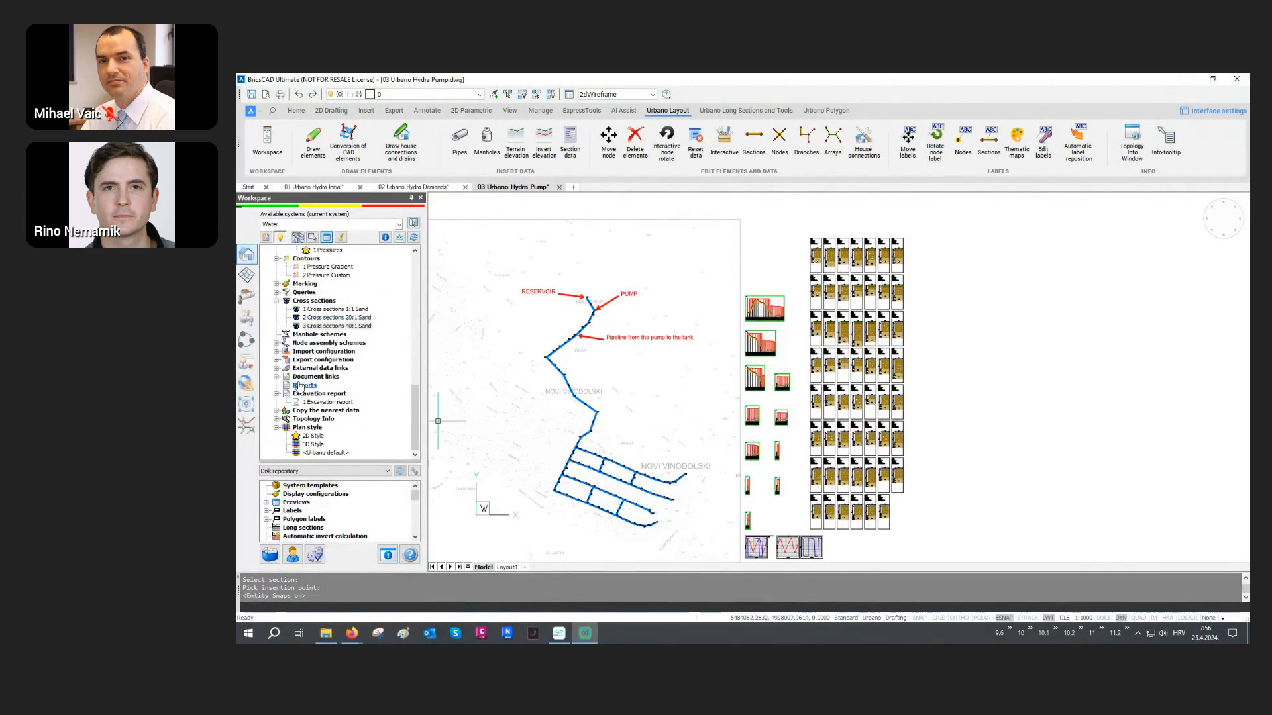
double_click(317, 402)
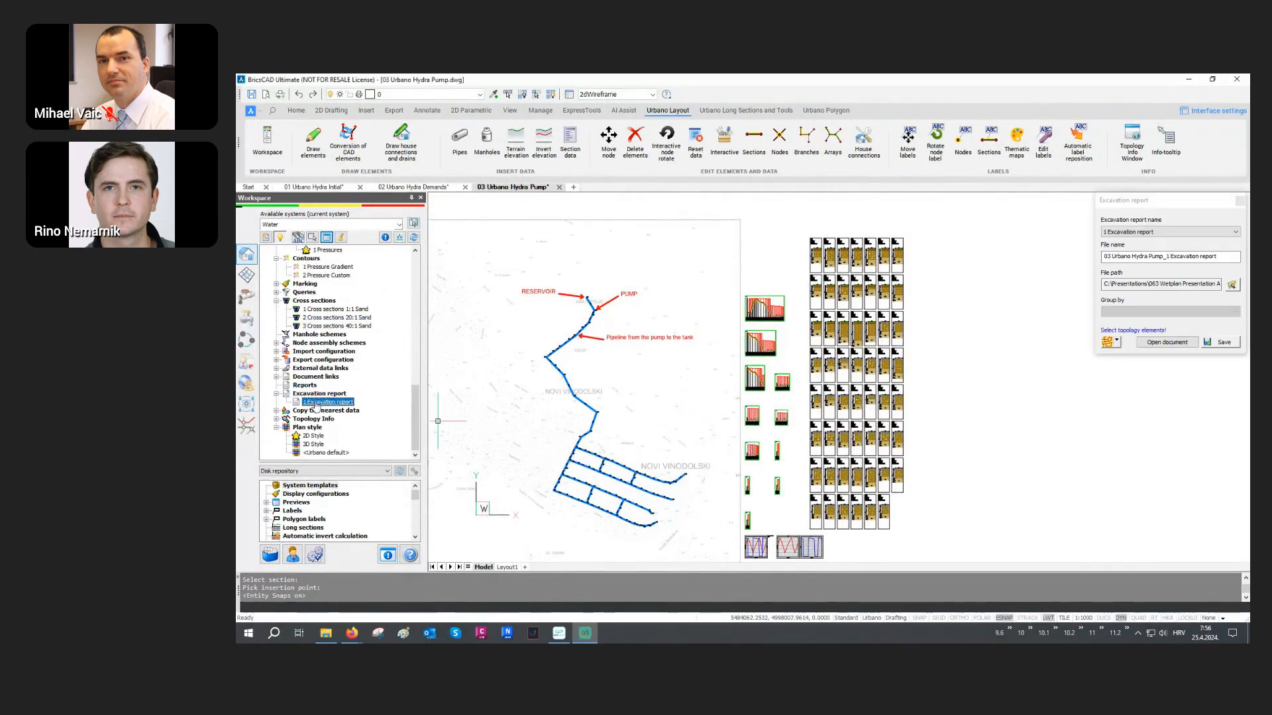
left_click(1105, 342)
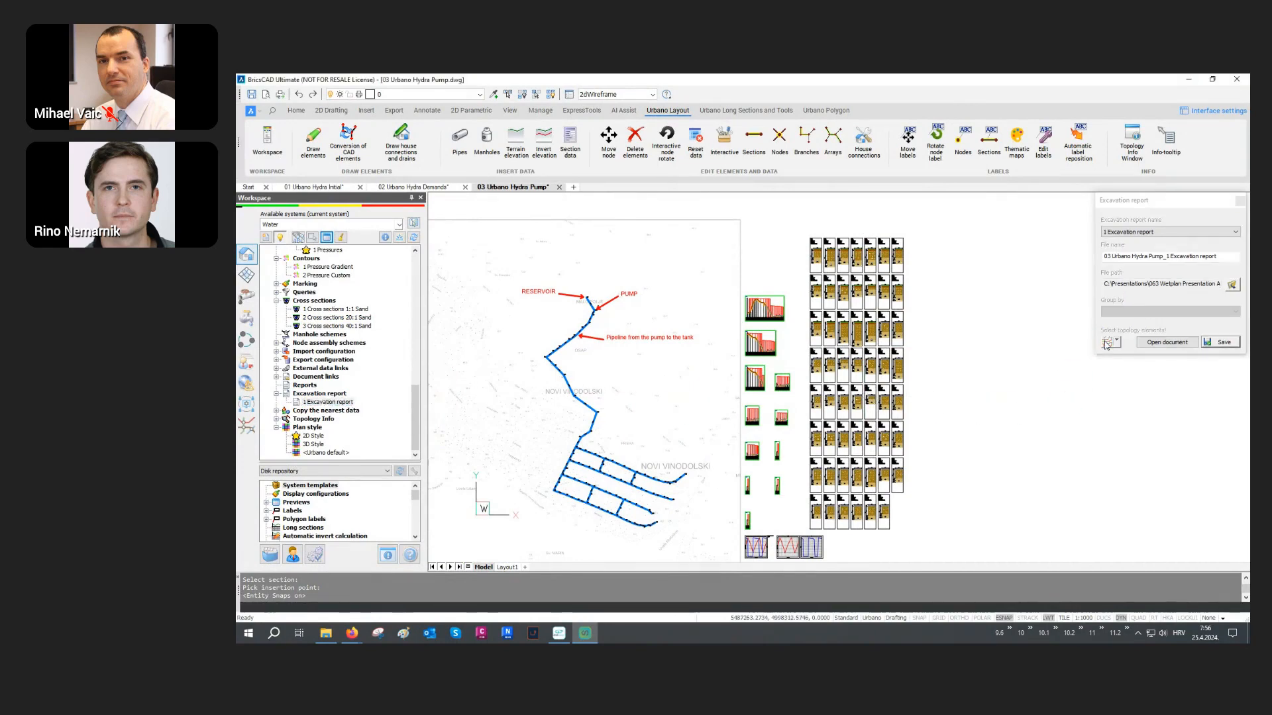
left_click(1124, 312)
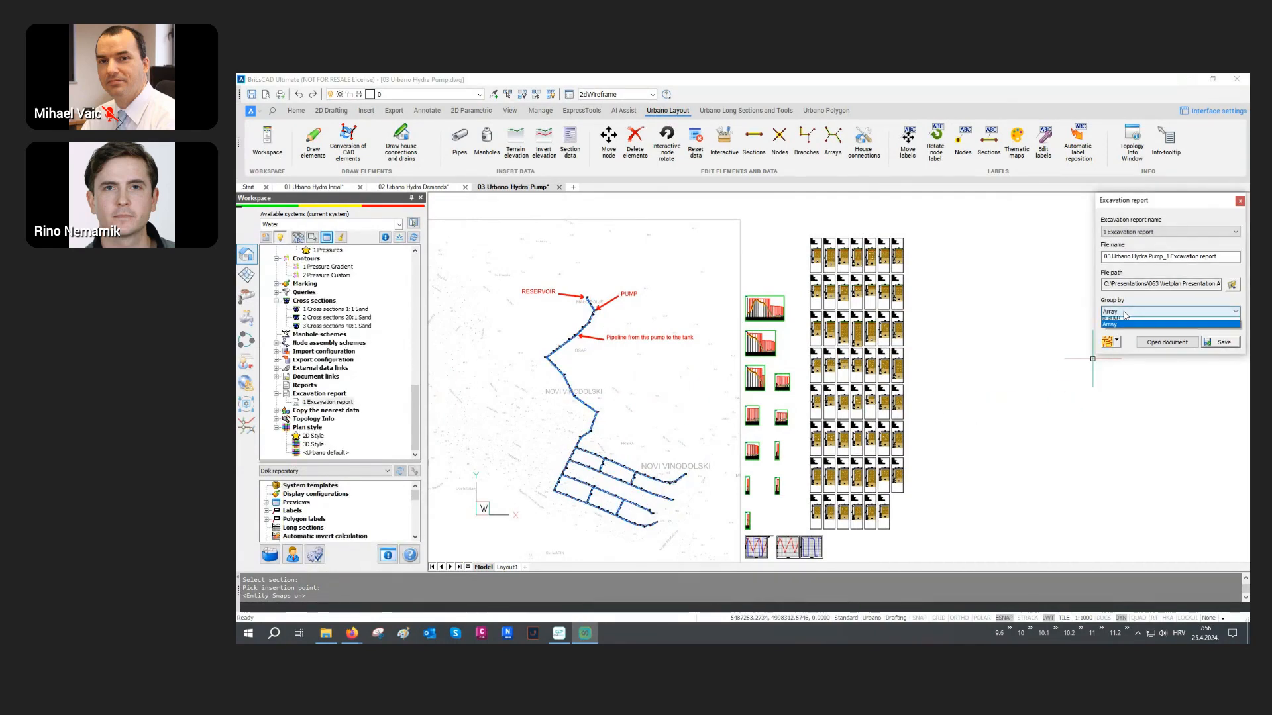
left_click(1124, 314)
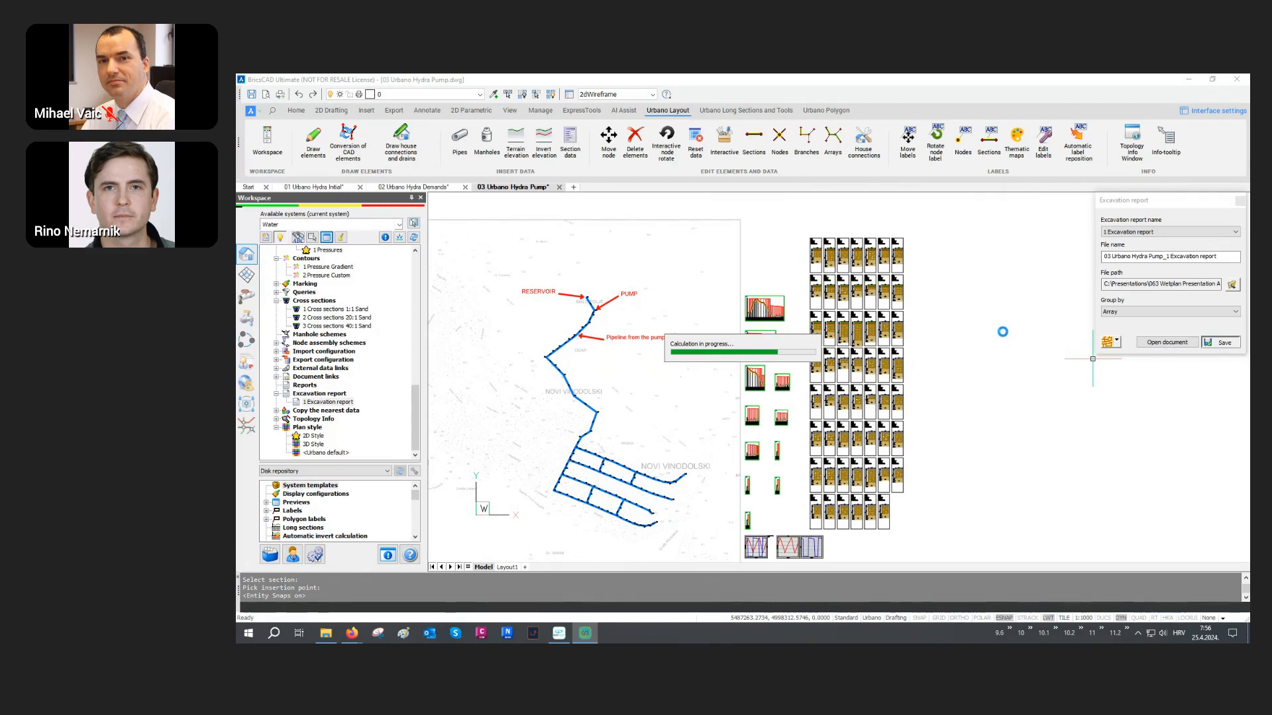
left_click(1166, 341)
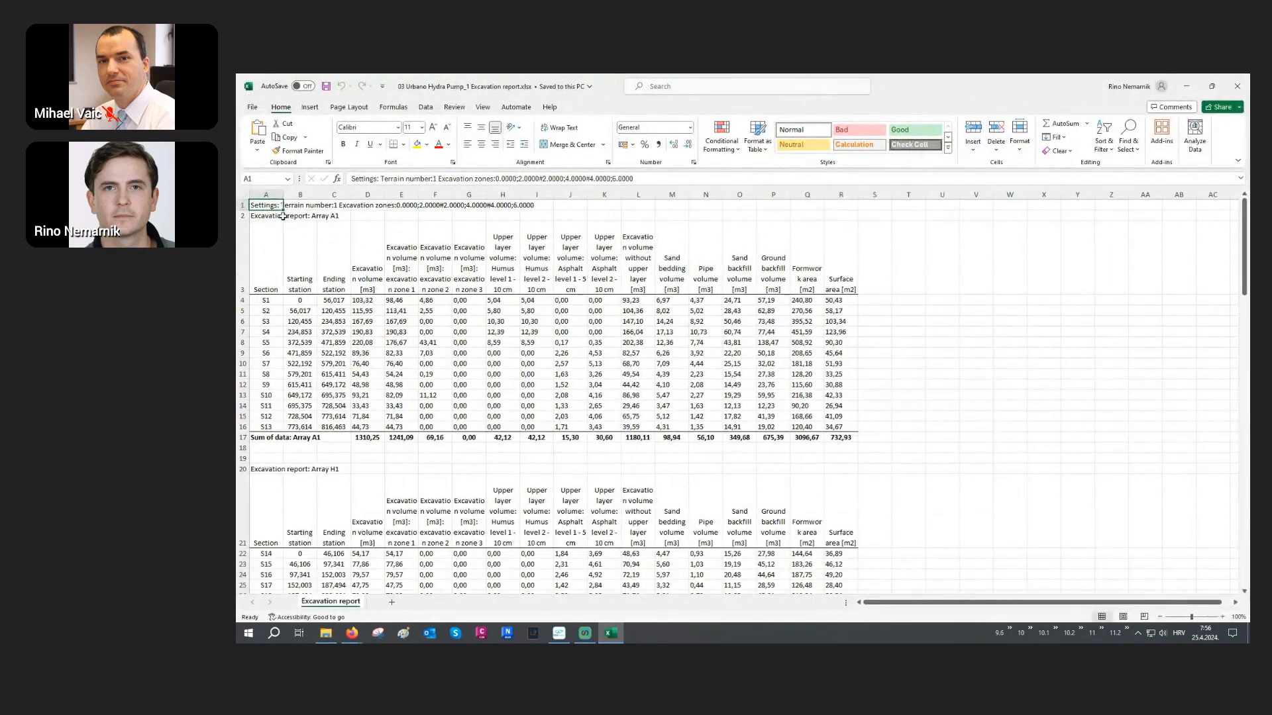
Review the section, starting and ending station, excavation volume and excavation zone columns in the Array A1 report.
left_click(272, 194)
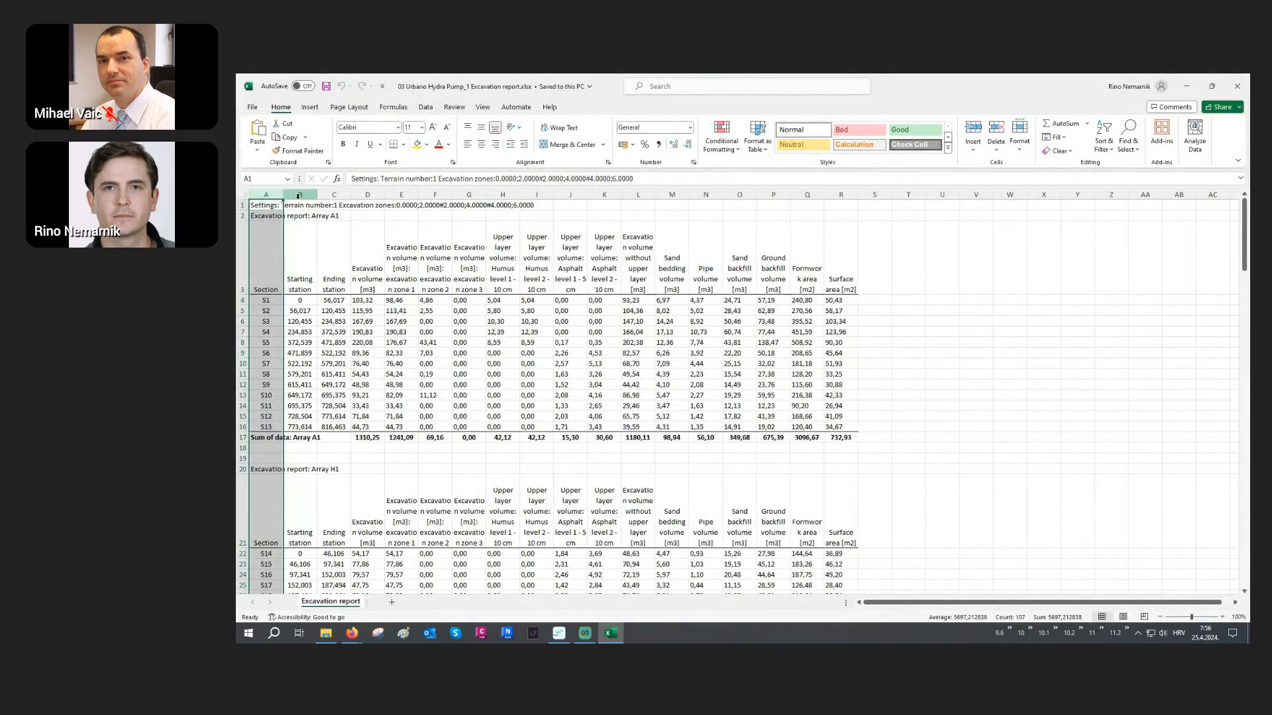
left_click_drag(294, 194, 322, 196)
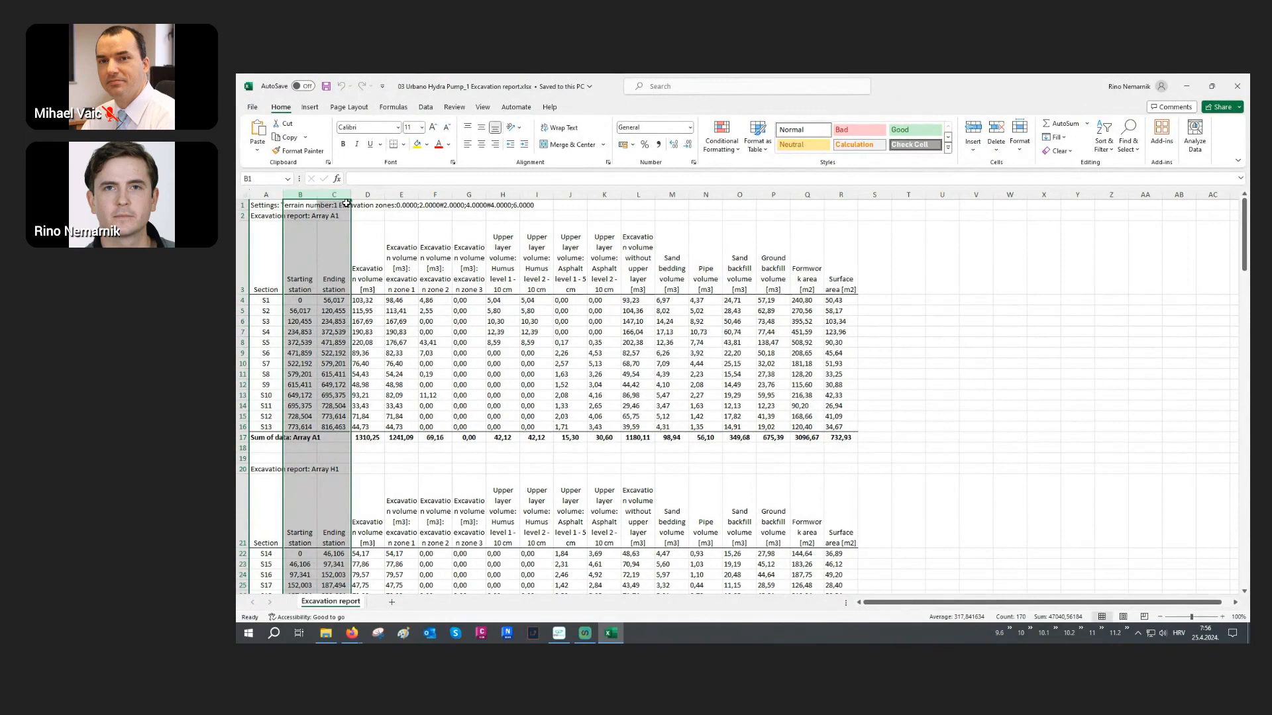
left_click(368, 195)
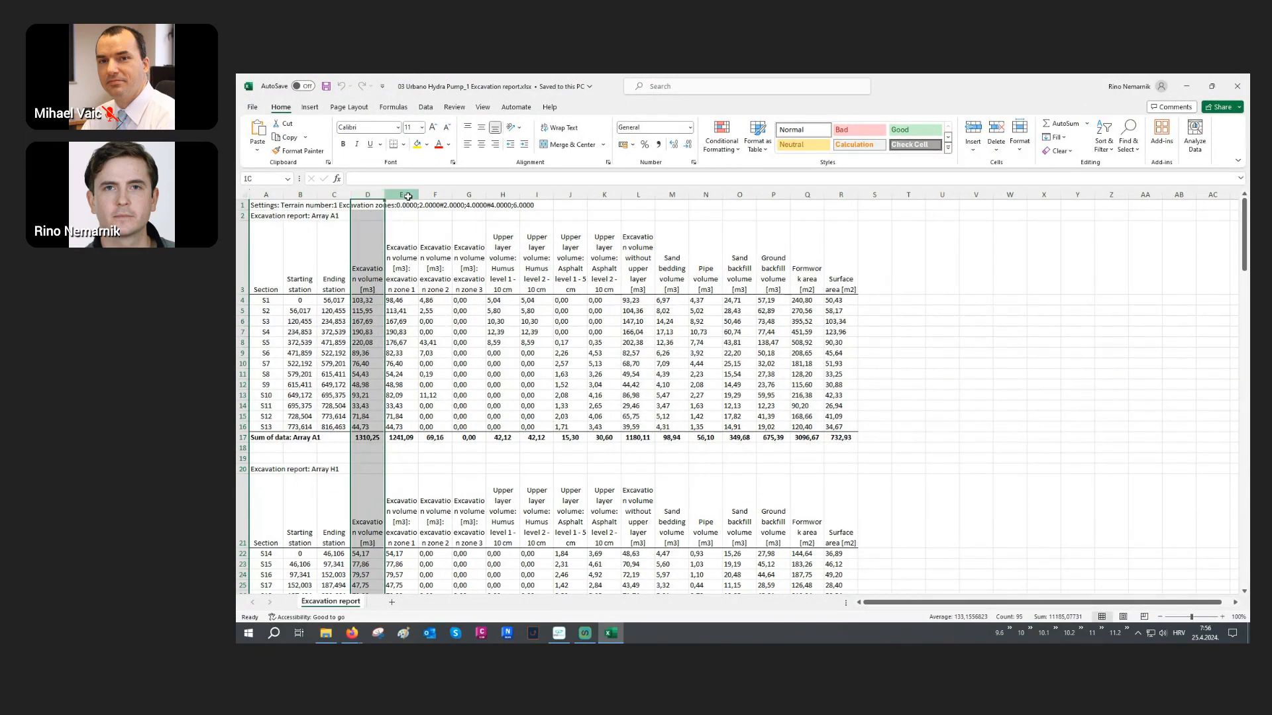
left_click_drag(408, 196, 465, 247)
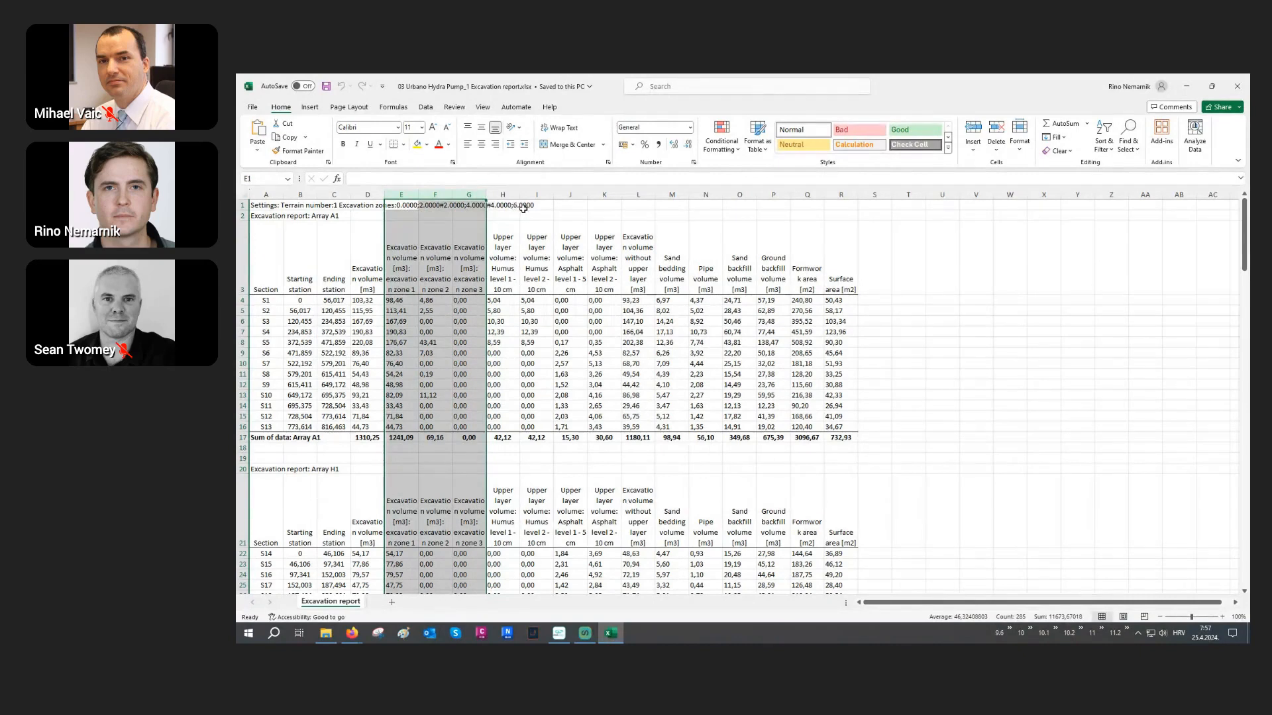
Review the upper layer, sand bedding, pipe, sand and ground backfill, formwork area and surface area columns for Array A1.
left_click_drag(500, 194, 596, 209)
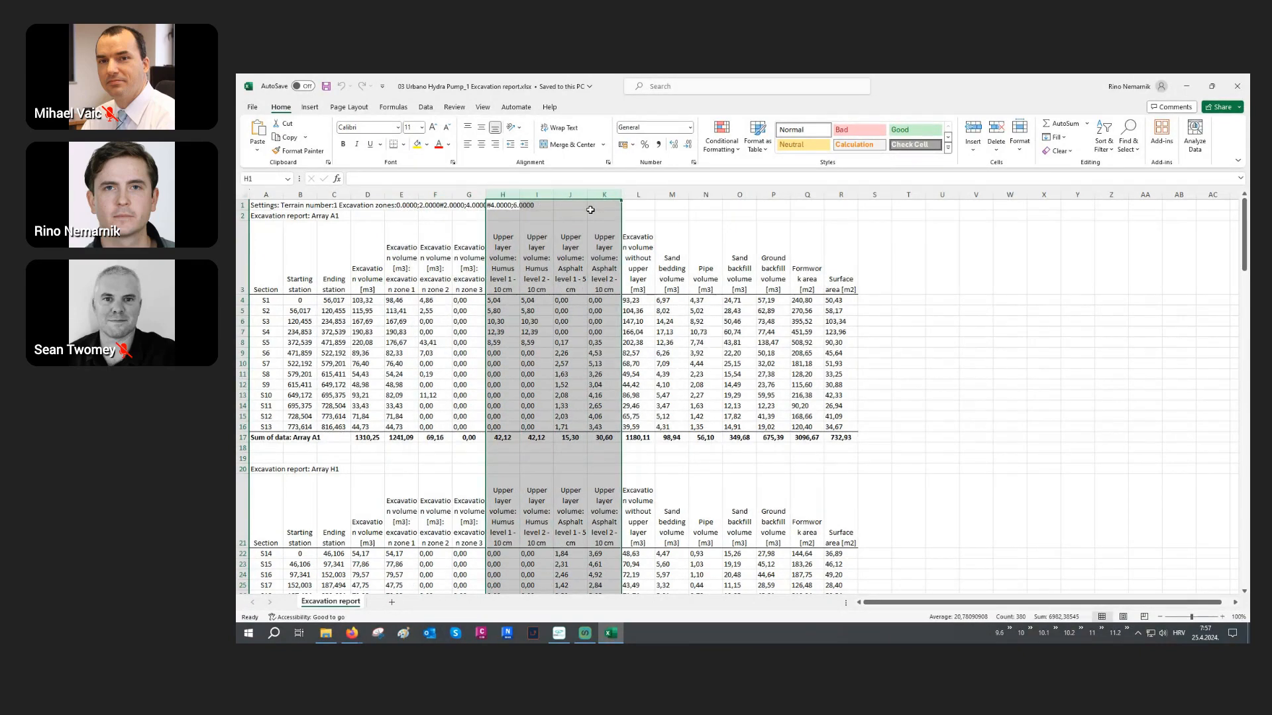
left_click(672, 194)
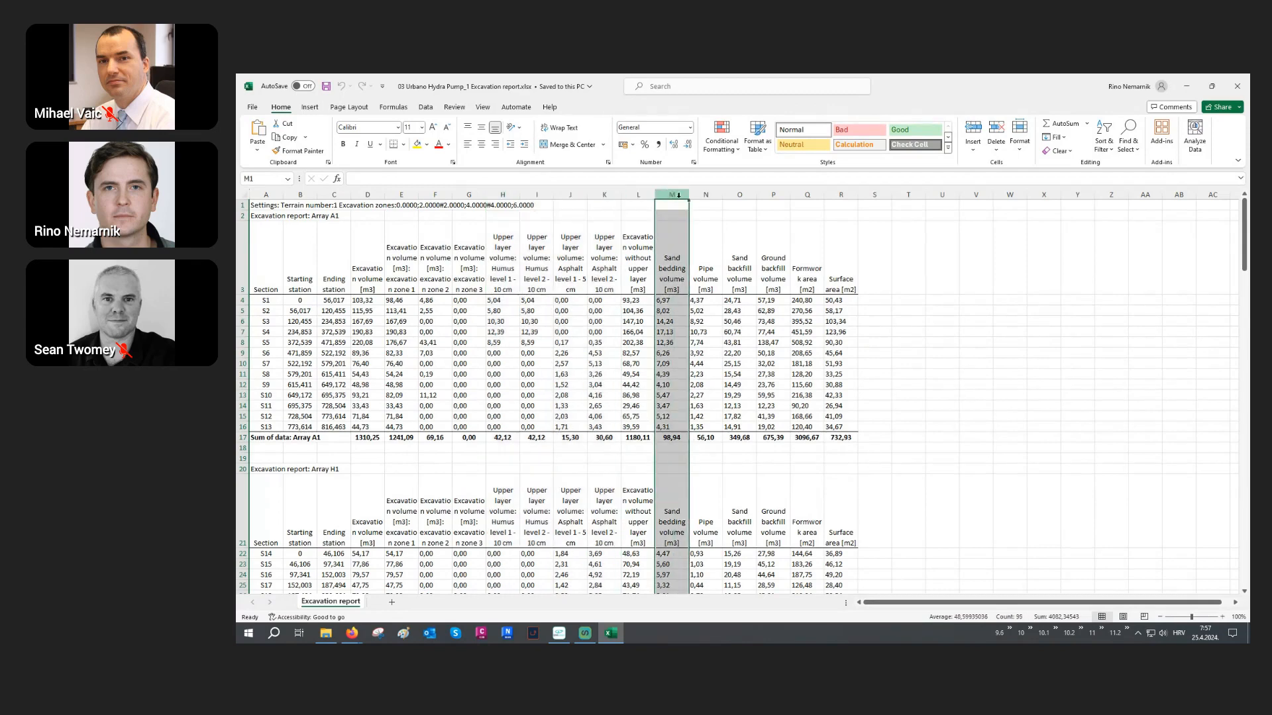
left_click(705, 194)
left_click_drag(735, 194, 764, 224)
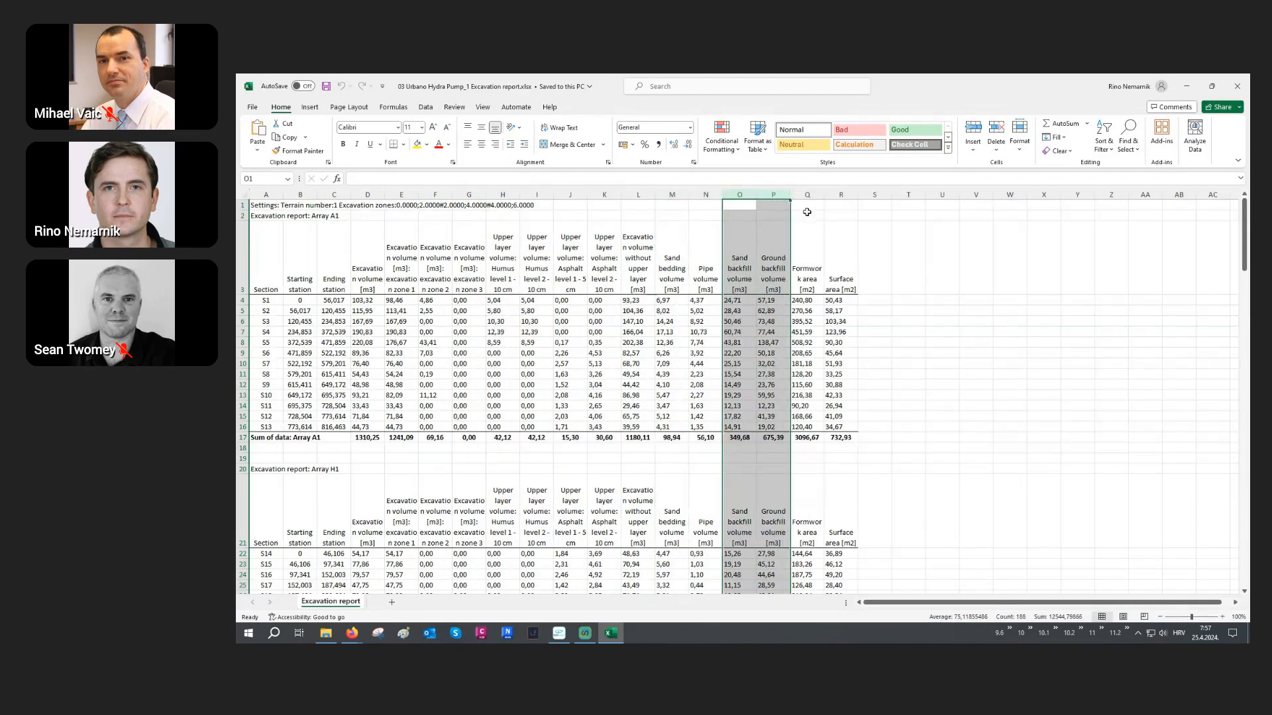
left_click(809, 195)
left_click(840, 194)
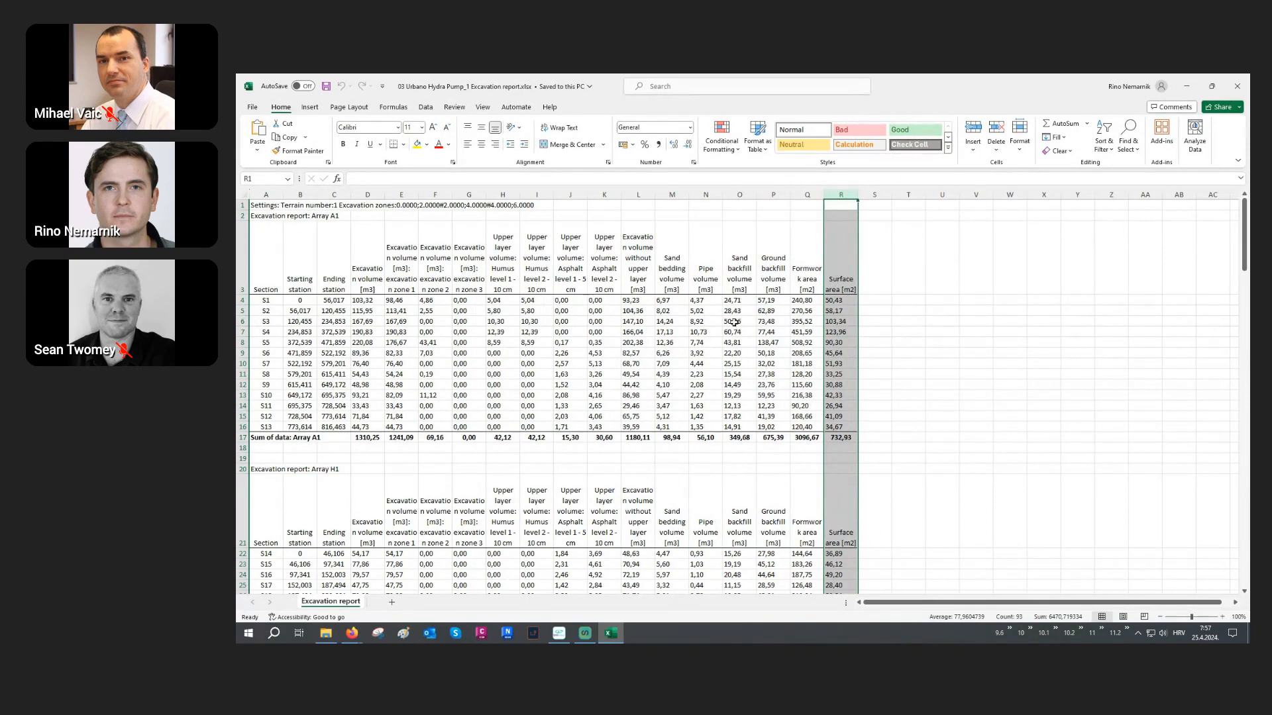
Check the summed data rows of arrays A1 and H1 and look through the reports of the following arrays.
left_click(243, 437)
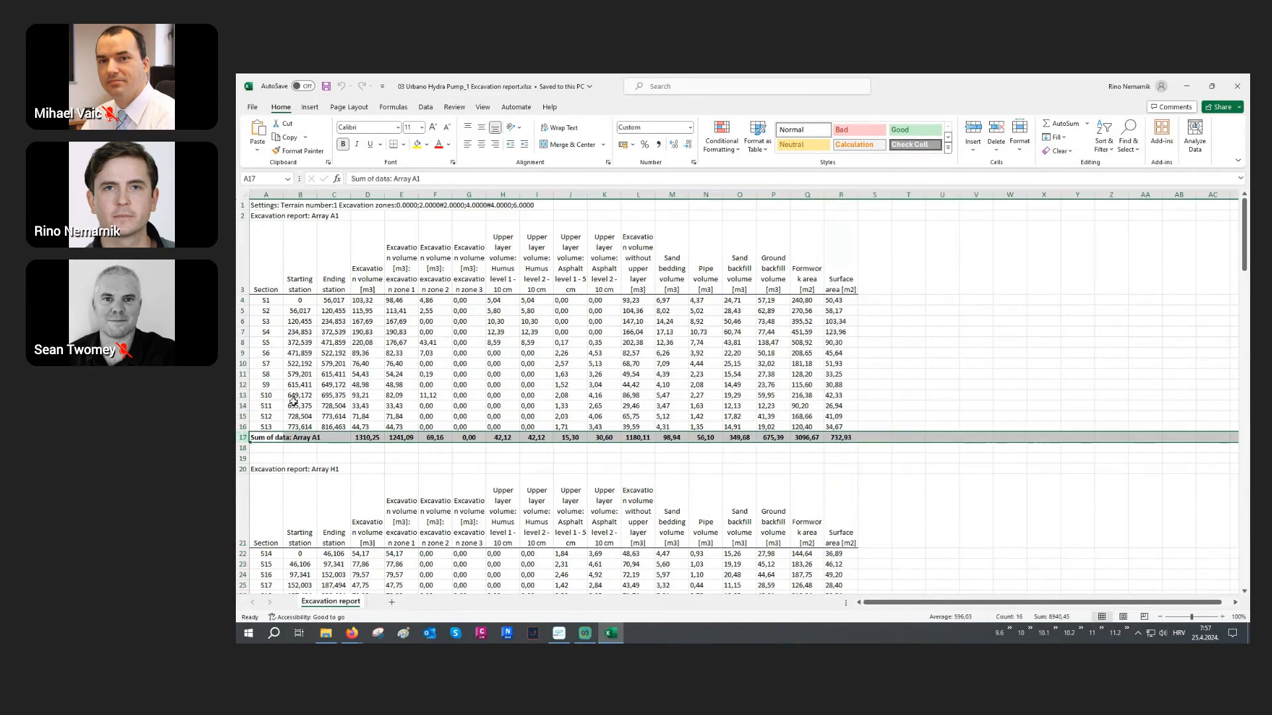
scroll(300, 397, "down", 4)
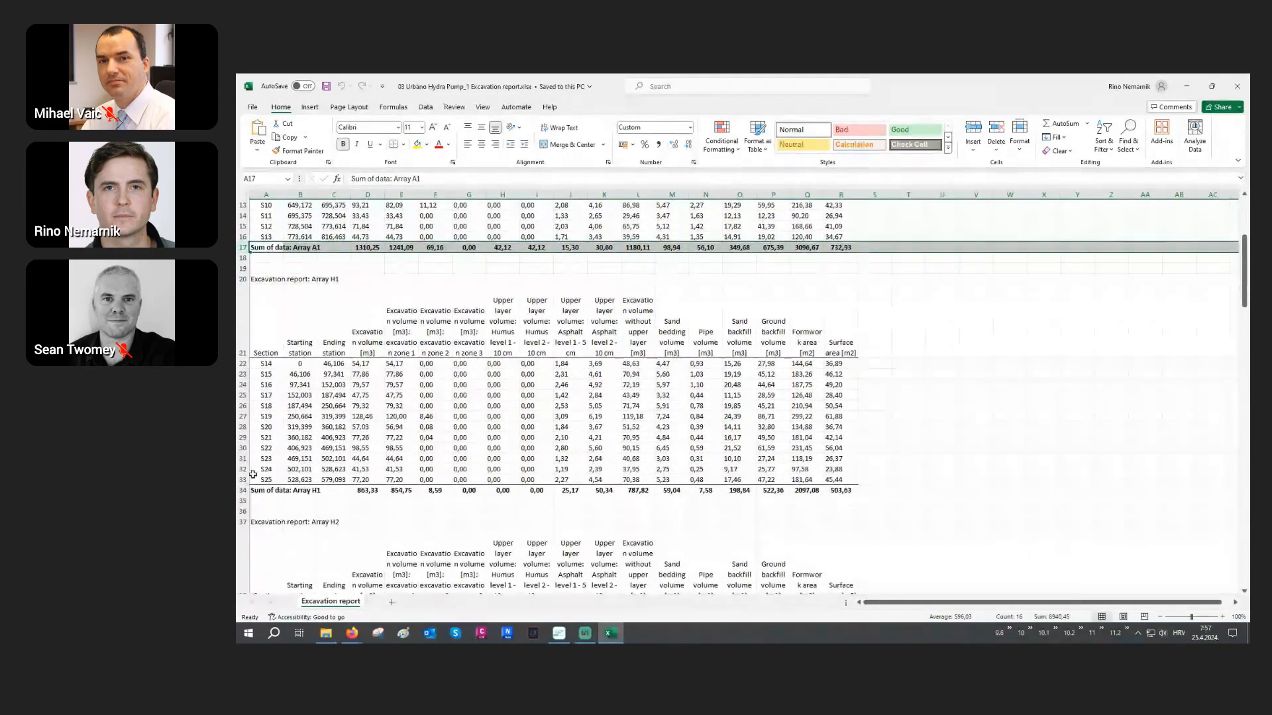
left_click(243, 490)
scroll(309, 466, "down", 10)
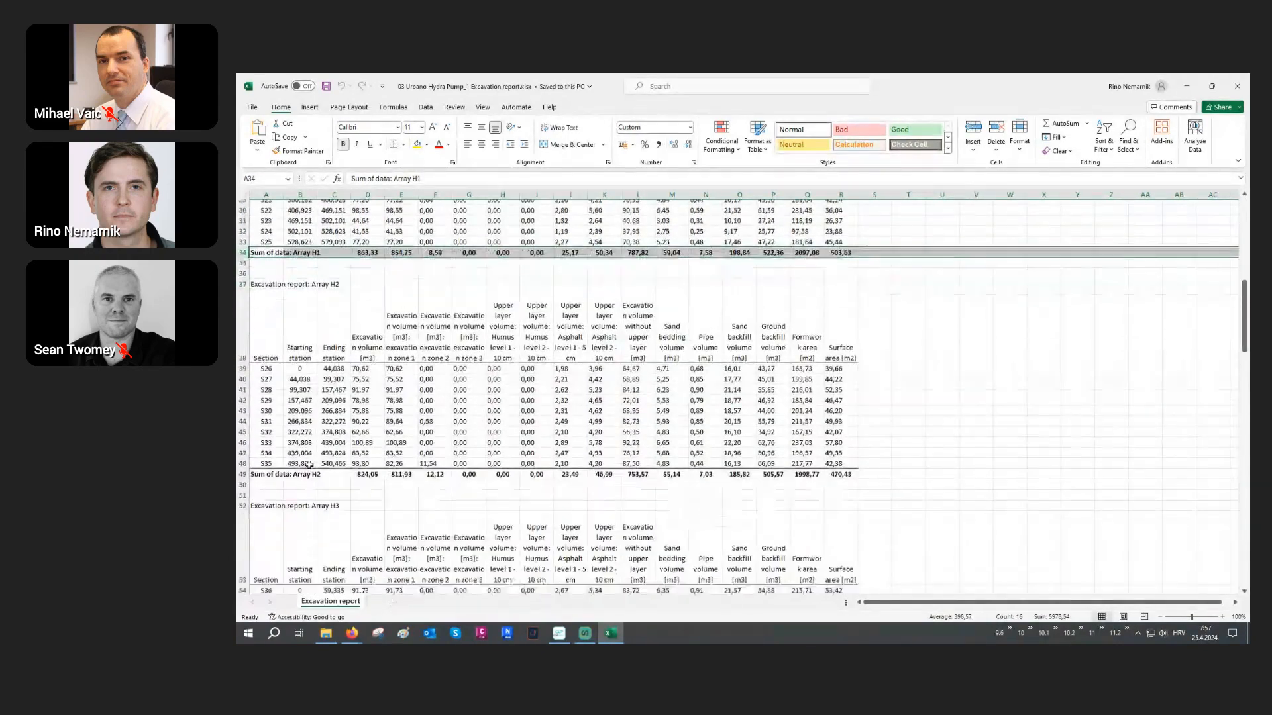
scroll(309, 466, "down", 14)
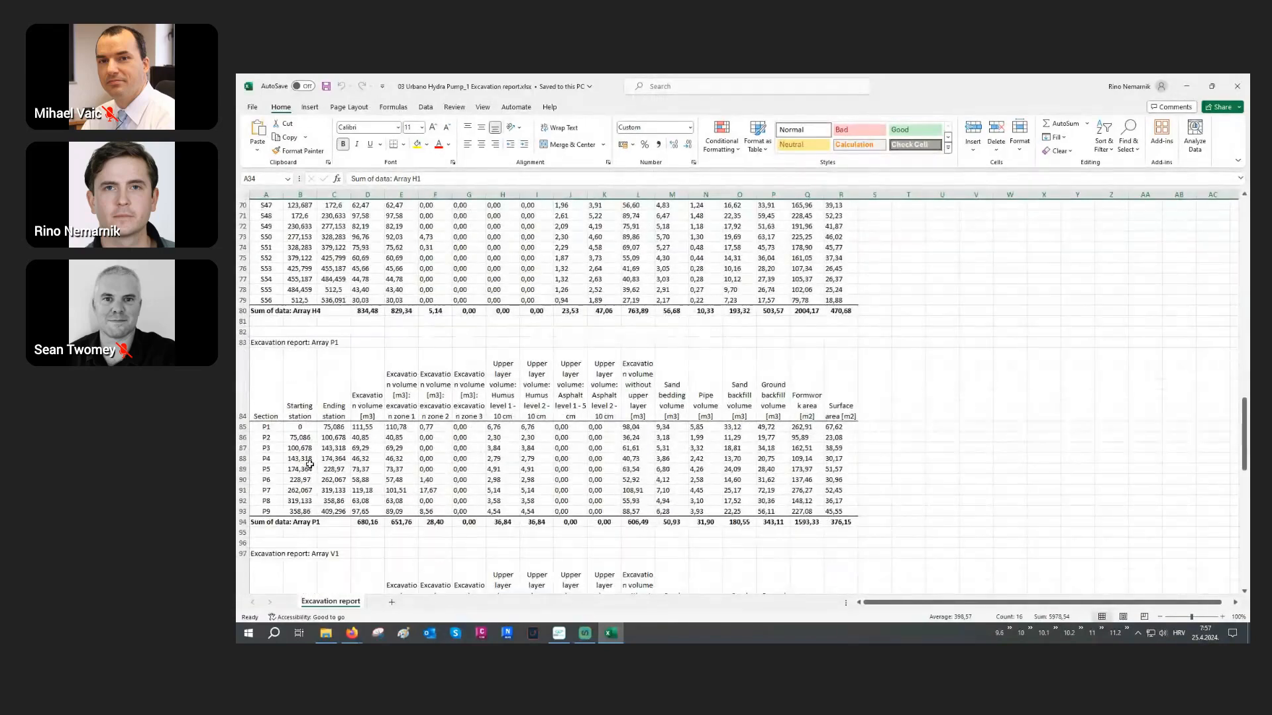
Examine the sum of data for the active system, then close the spreadsheet and the Excavation report settings.
scroll(310, 466, "down", 9)
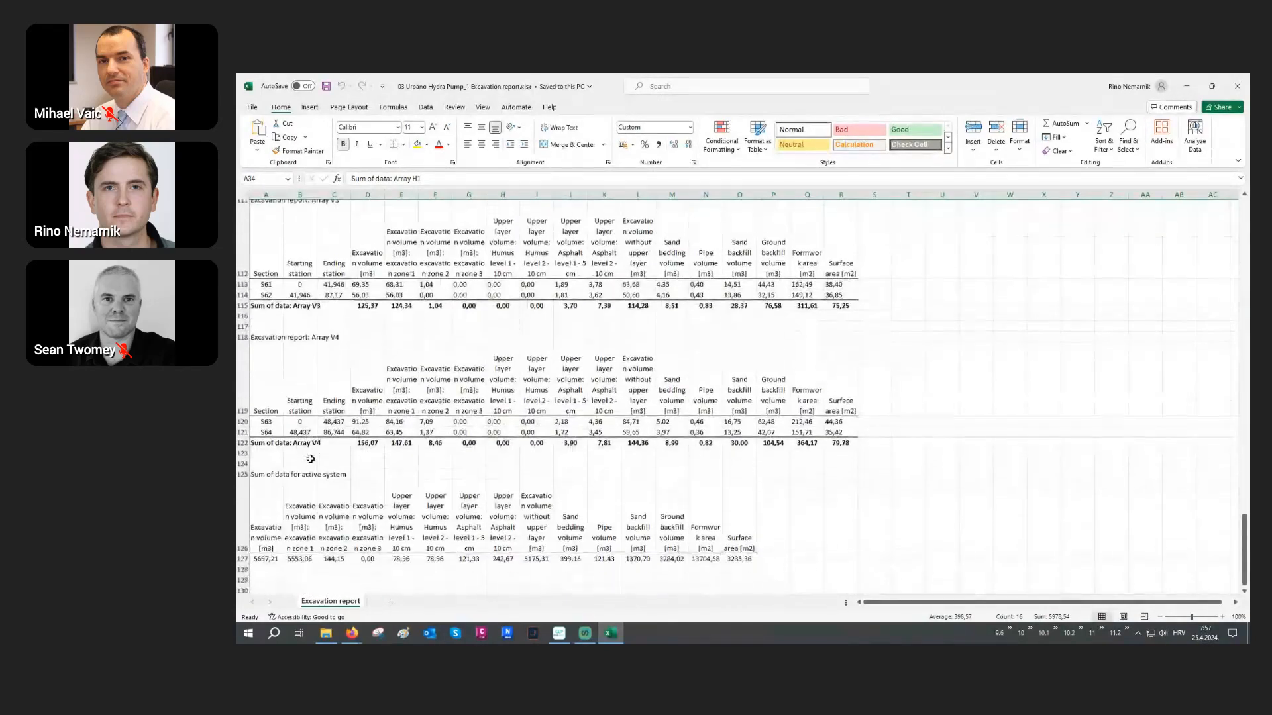
left_click_drag(270, 406, 784, 512)
scroll(290, 519, "up", 4, "ctrl")
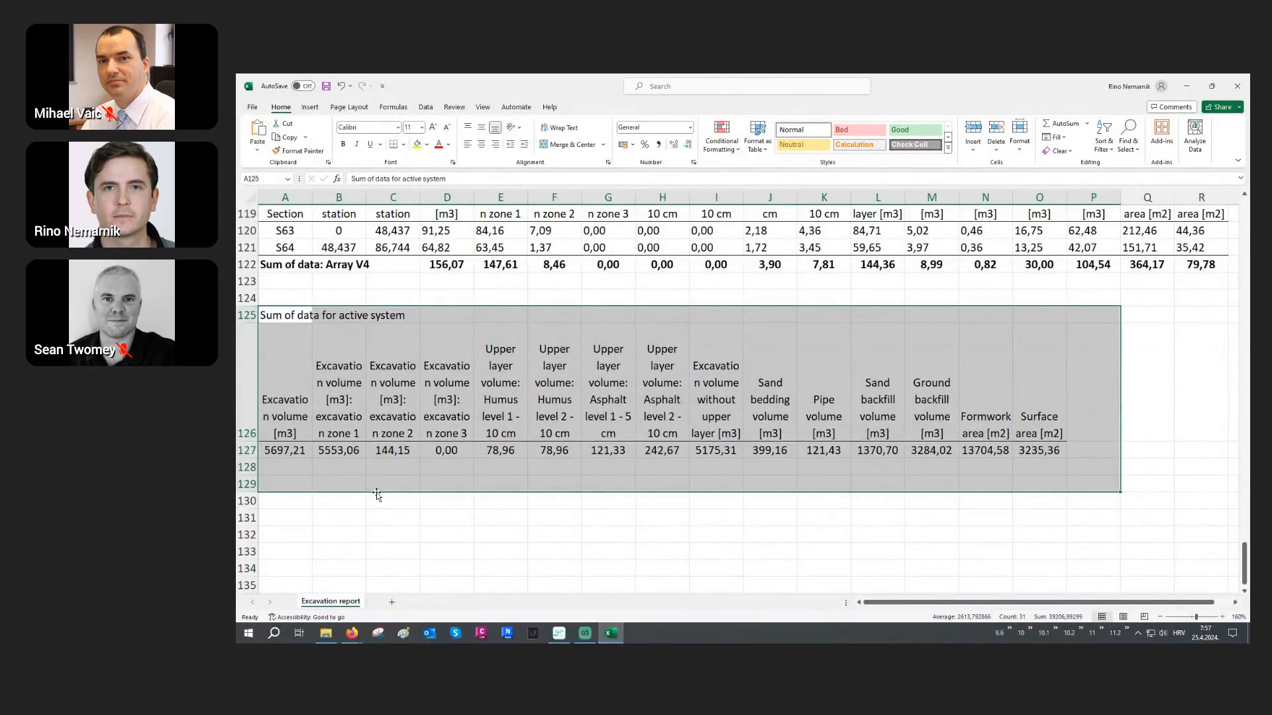
left_click(1237, 86)
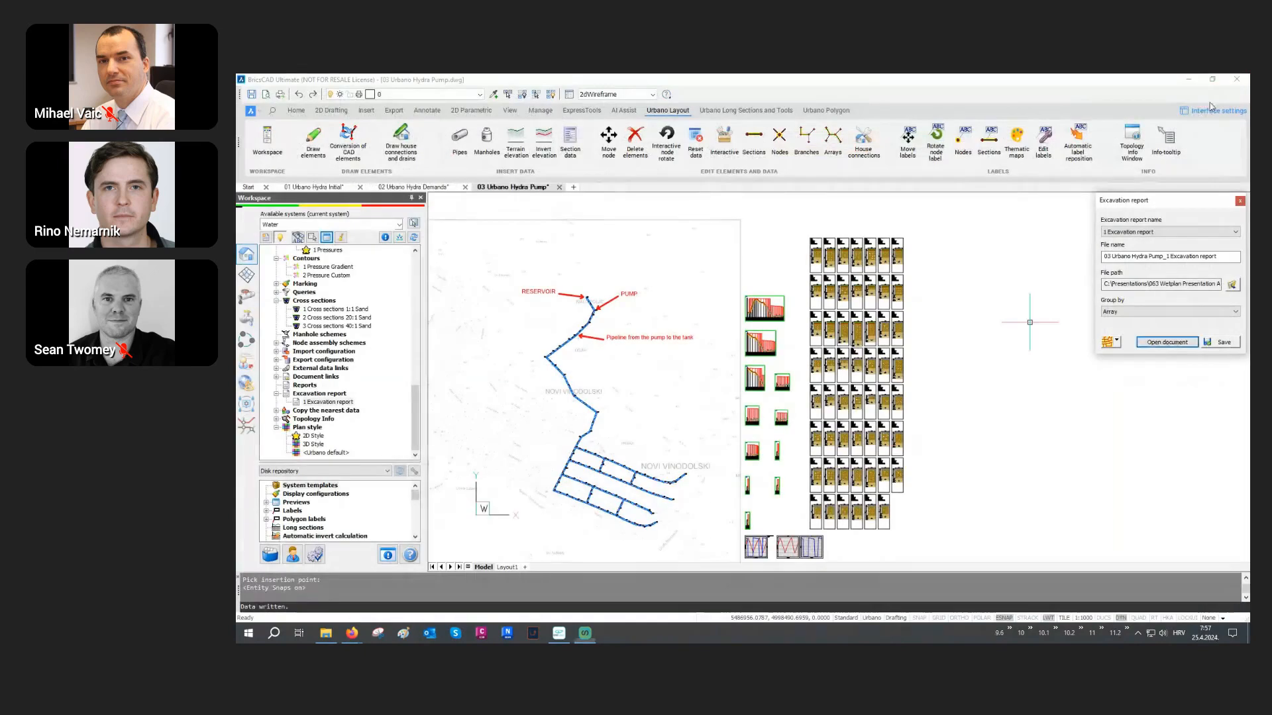
left_click(1239, 200)
Apply the 3D Style plan style to the whole water network and close the plan style settings.
middle_click_drag(711, 432, 772, 424)
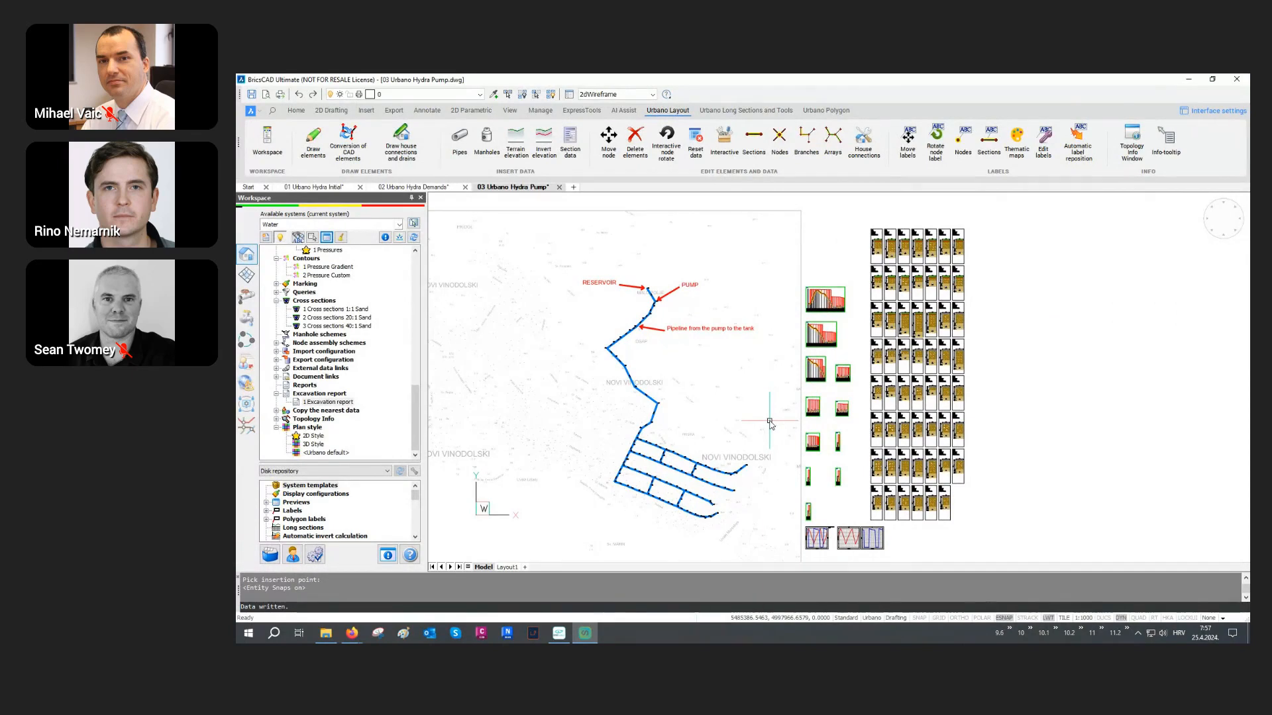
scroll(679, 500, "up", 3)
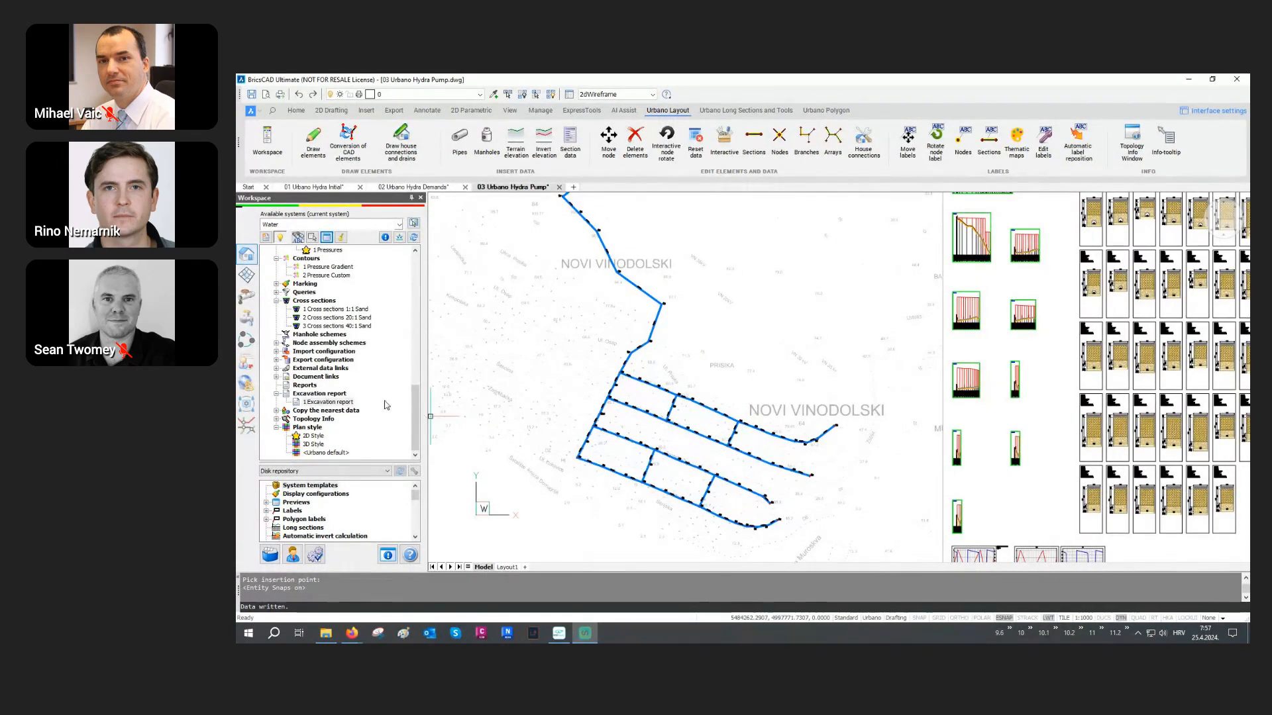
left_click(306, 444)
double_click(314, 448)
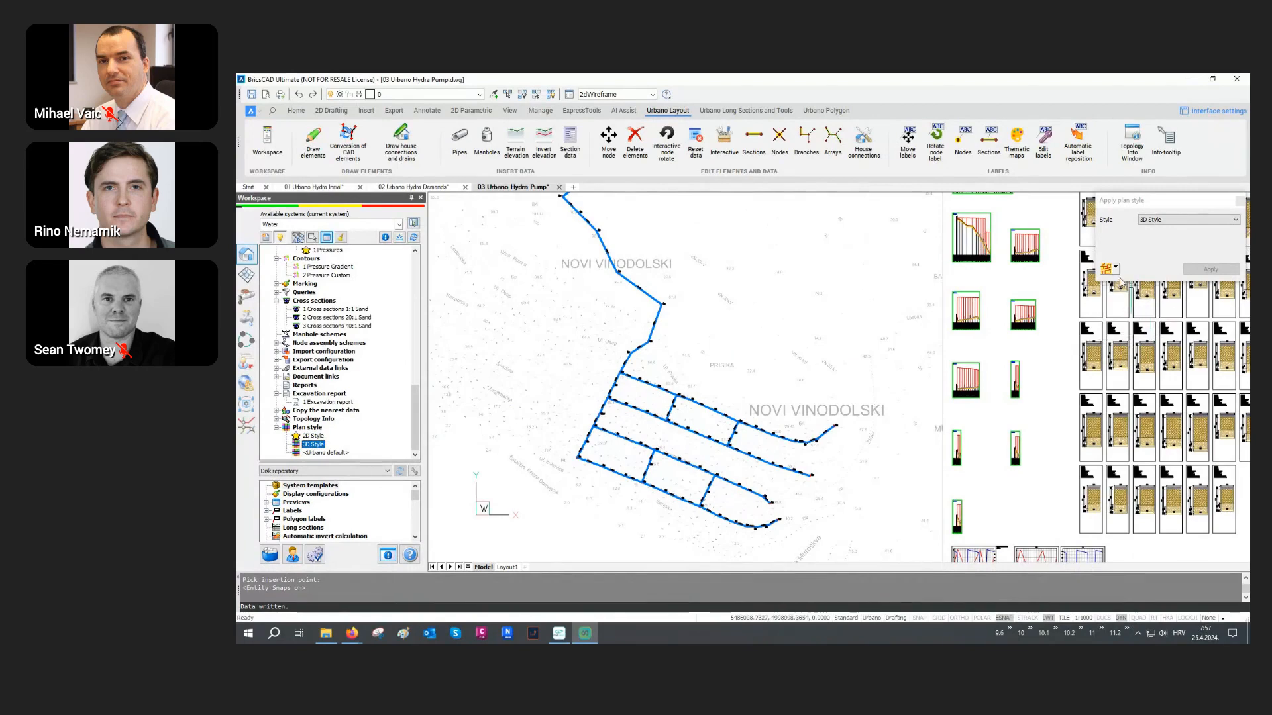
left_click(1106, 270)
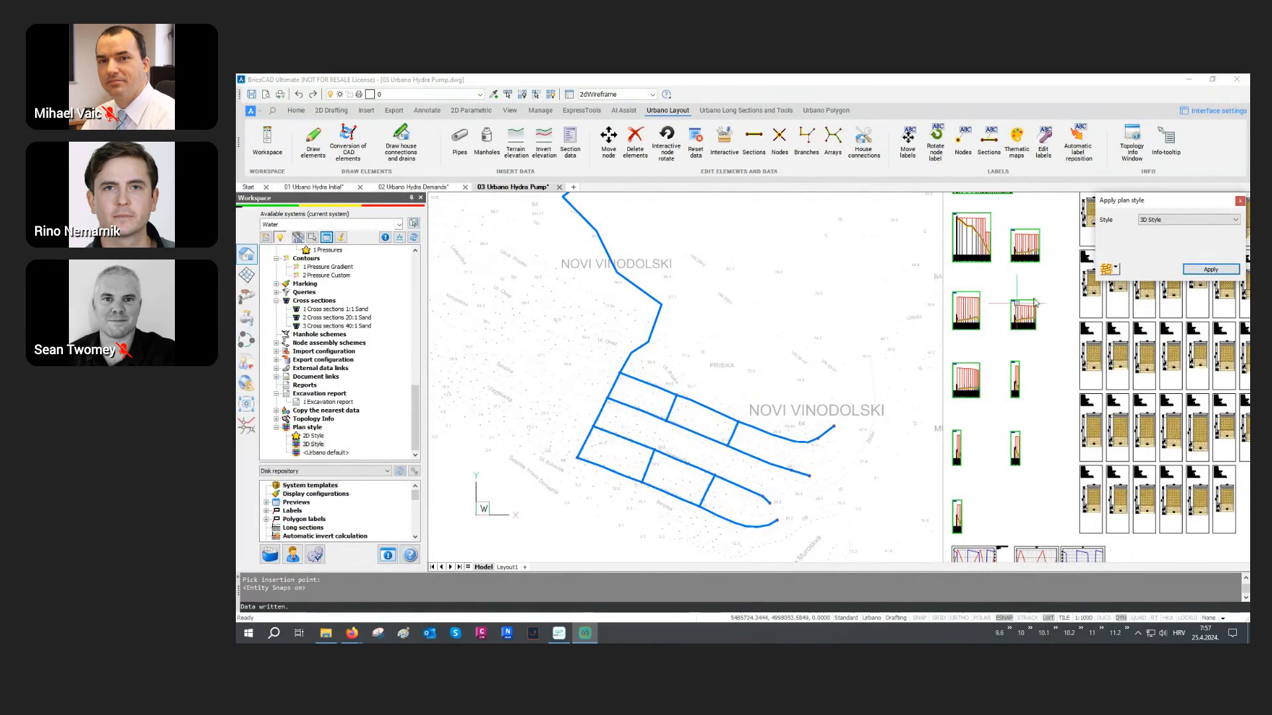
left_click(1239, 201)
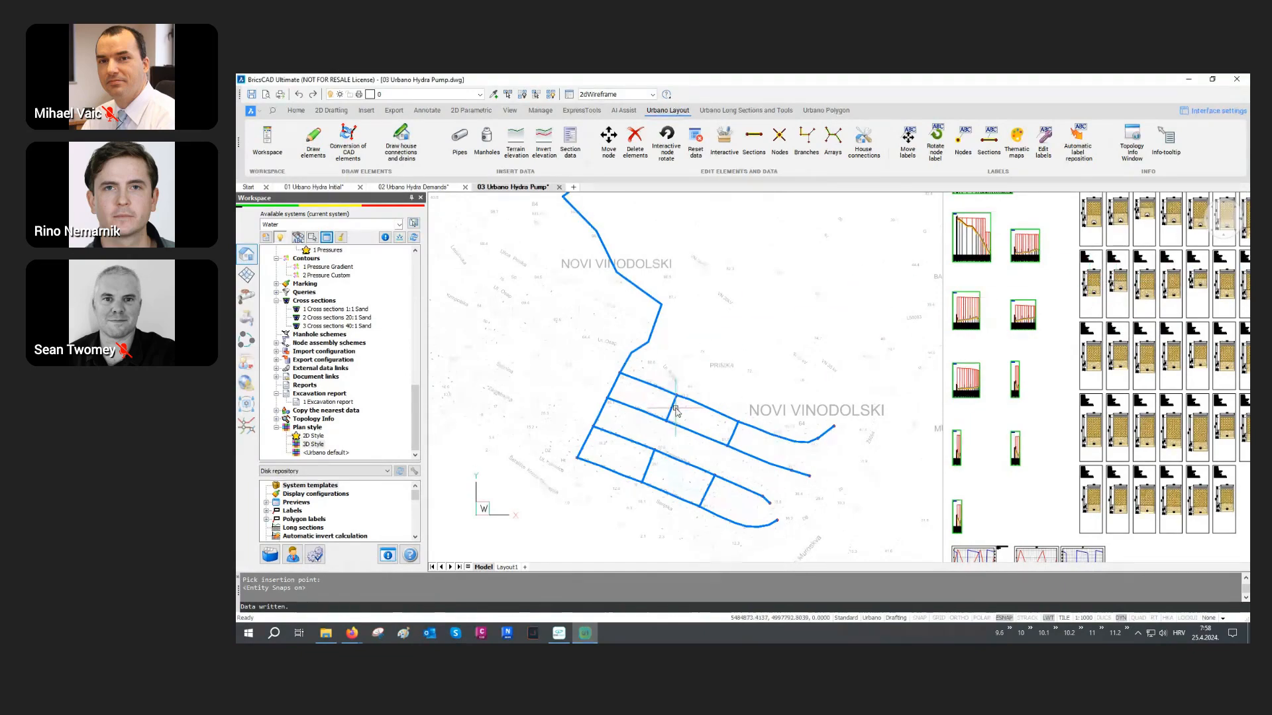
Examine the 3D manholes and connecting pipes along the network's main line from an oblique view.
mouse_move(662, 427)
middle_mouse_down("shift")
mouse_move(702, 431)
mouse_move(574, 386)
mouse_move(562, 366)
middle_mouse_up("shift")
scroll(681, 307, "up", 5)
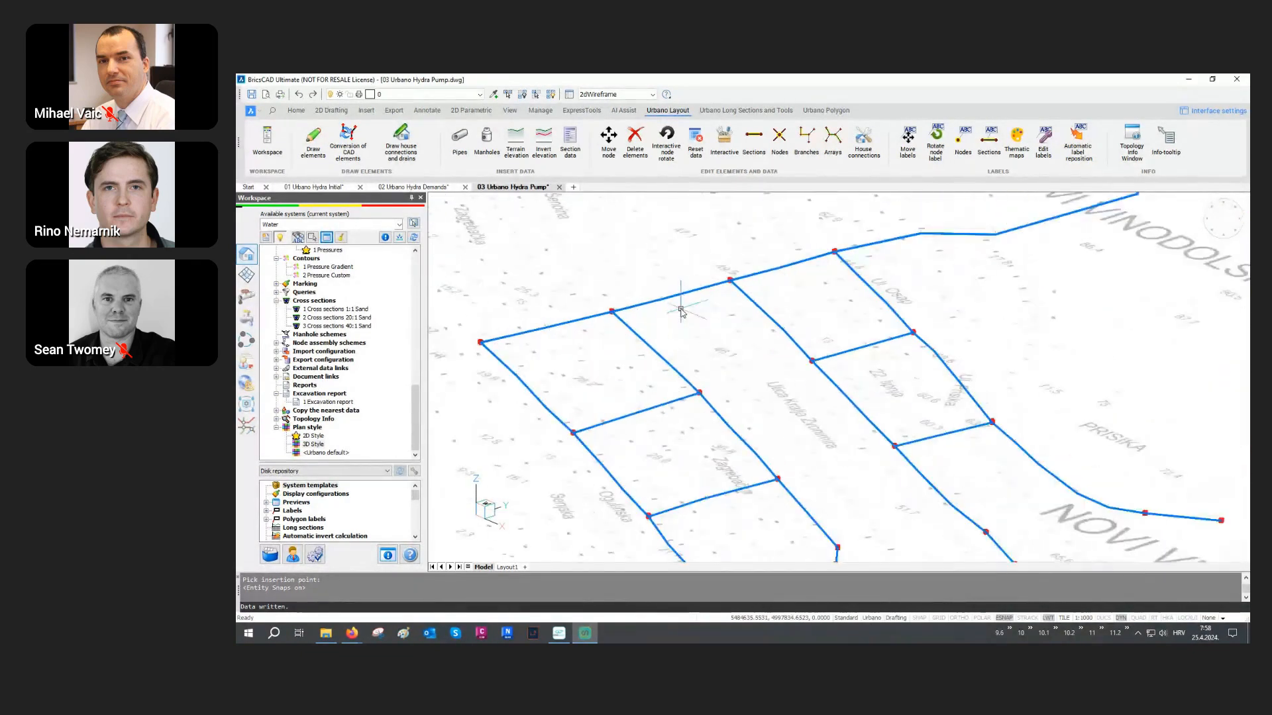
scroll(585, 313, "up", 5)
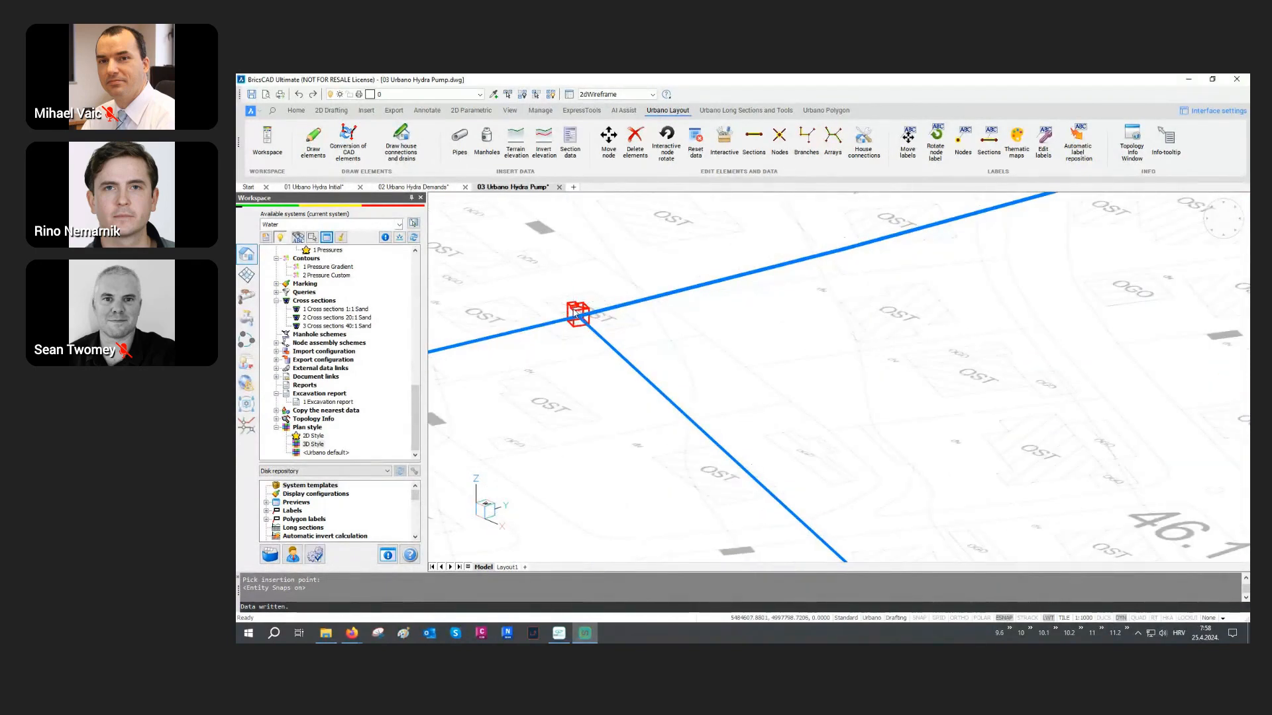
scroll(575, 312, "up", 6)
scroll(549, 398, "down", 3)
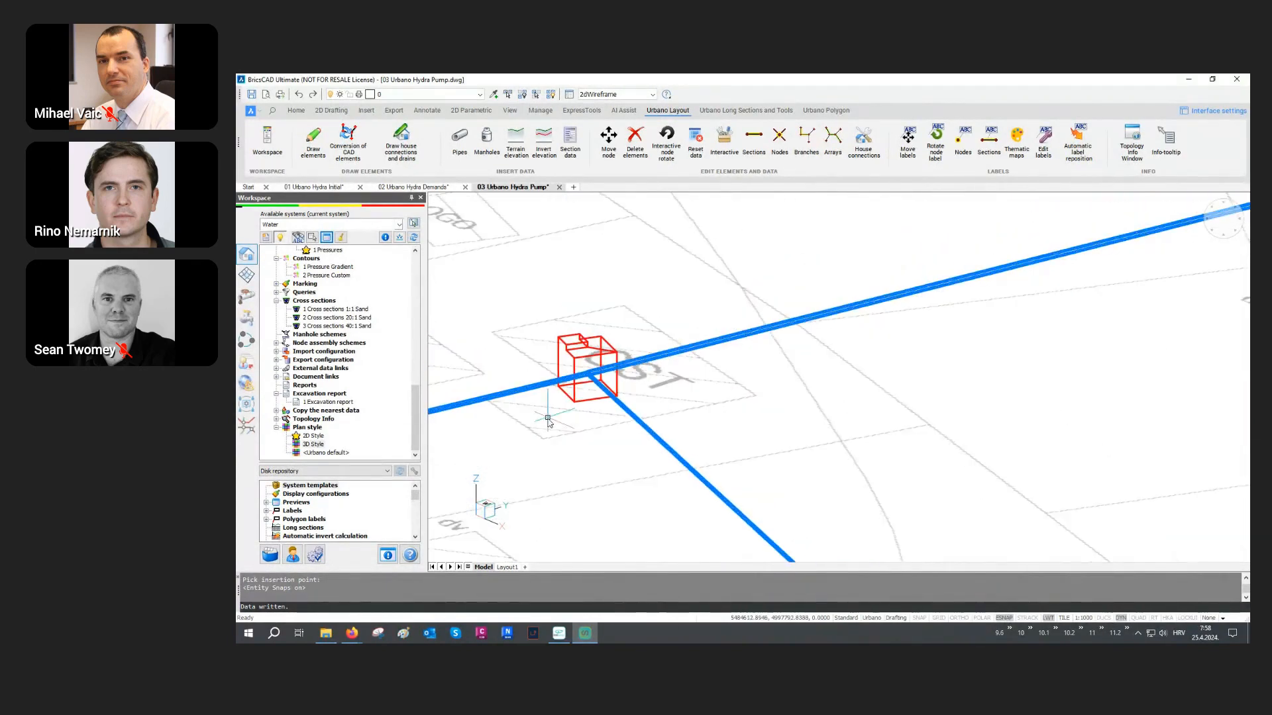
scroll(548, 423, "down", 6)
scroll(903, 334, "up", 5)
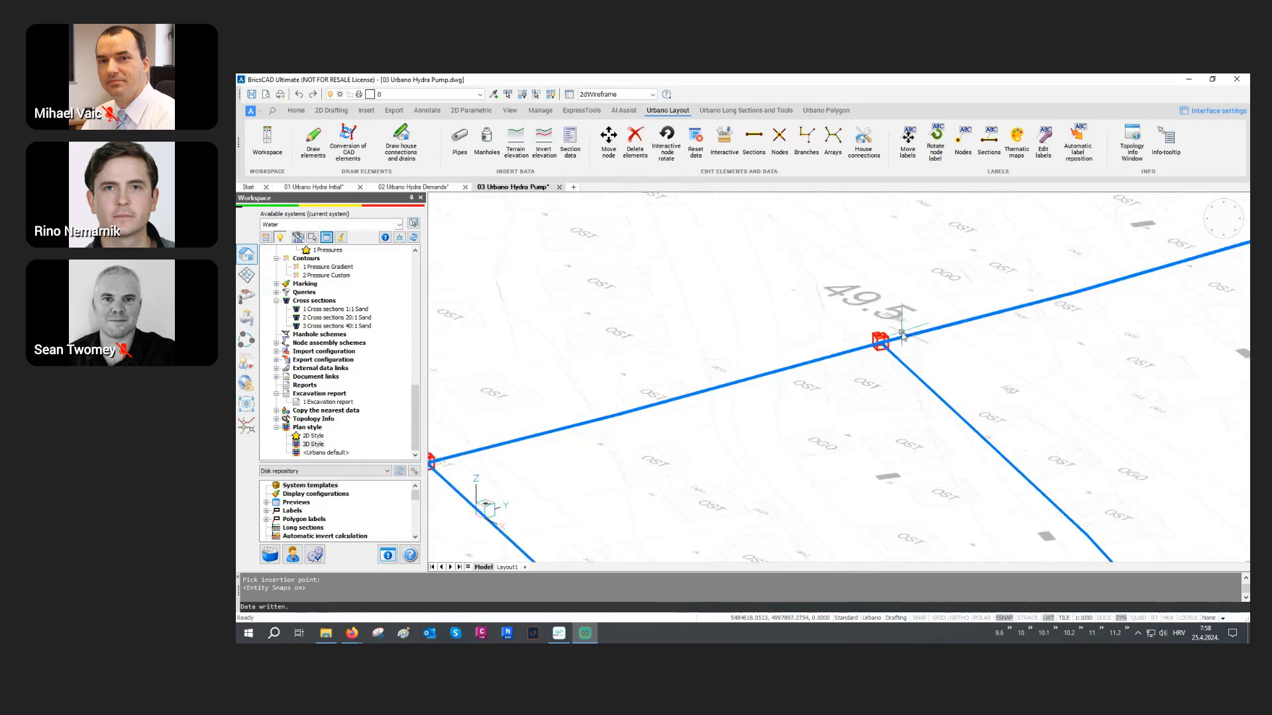
scroll(902, 335, "up", 4)
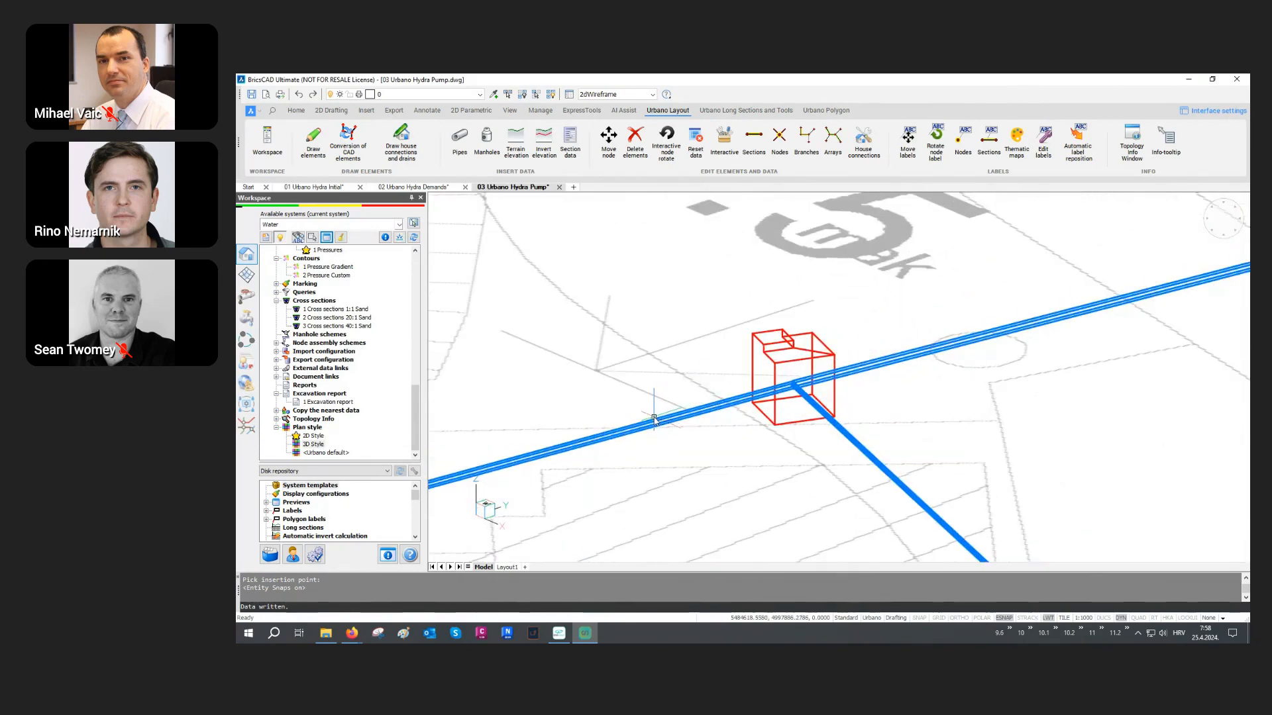
scroll(655, 421, "down", 5)
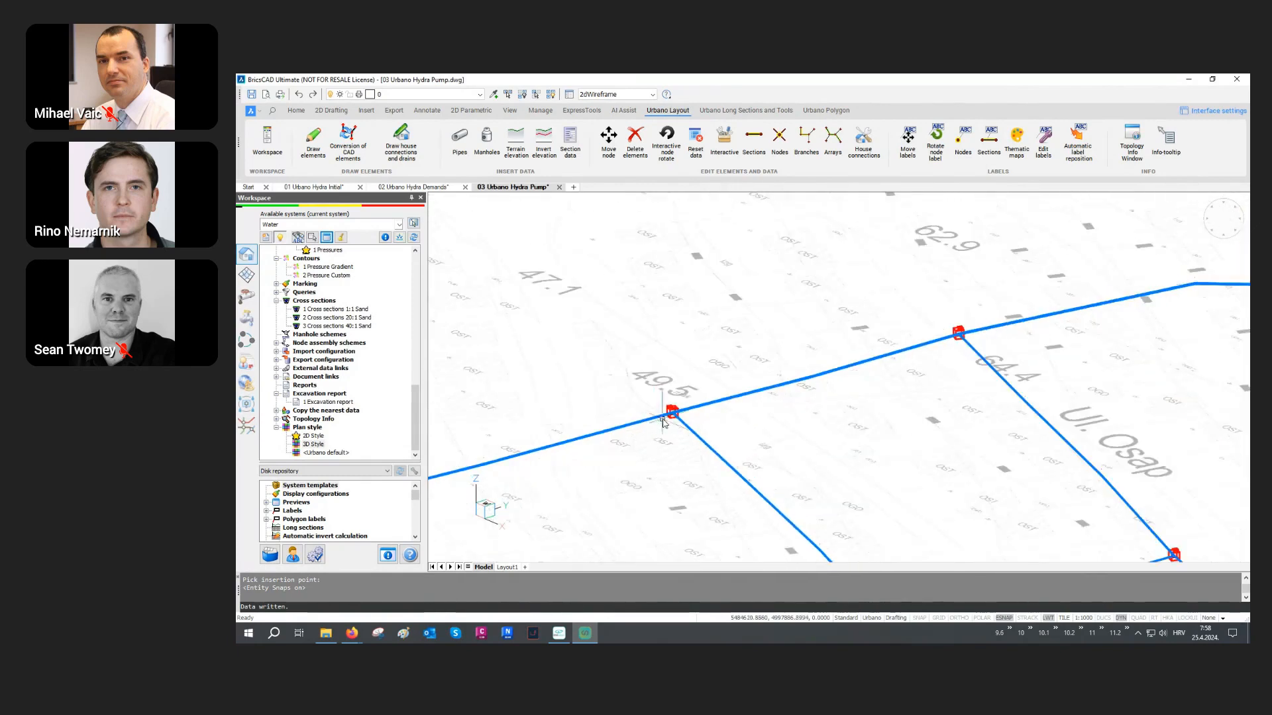
scroll(976, 329, "up", 5)
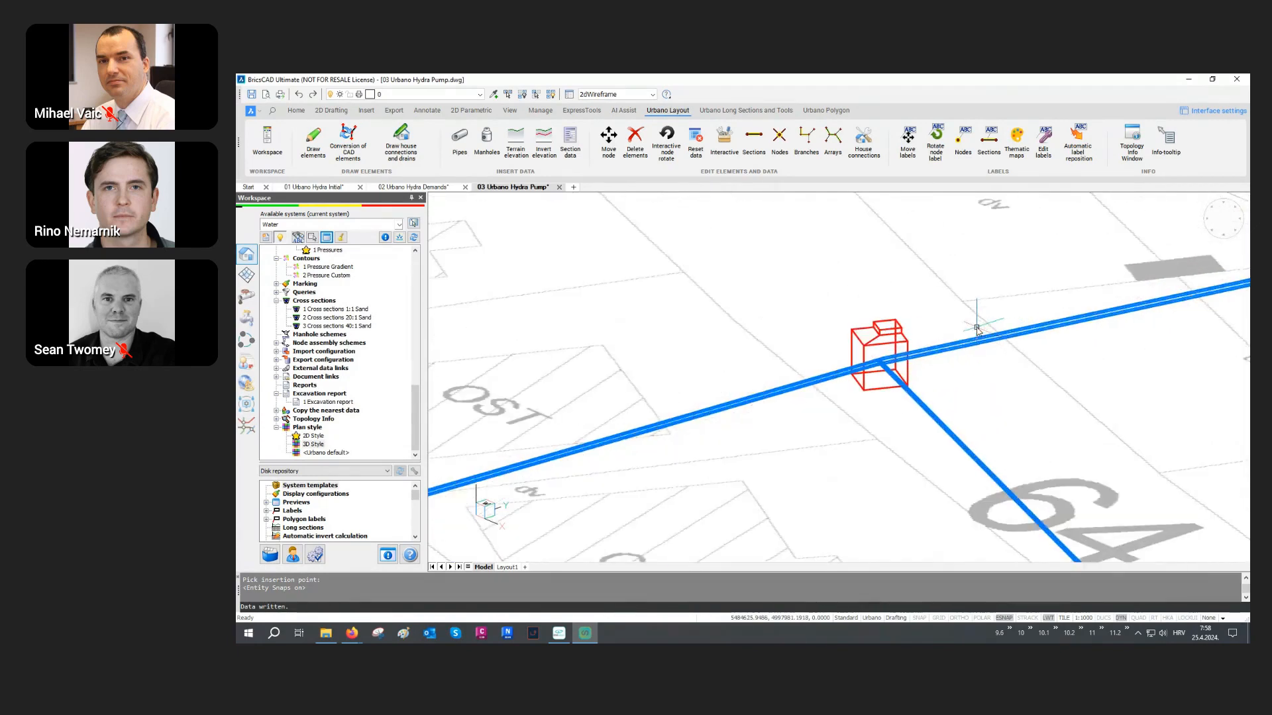
scroll(709, 320, "down", 5)
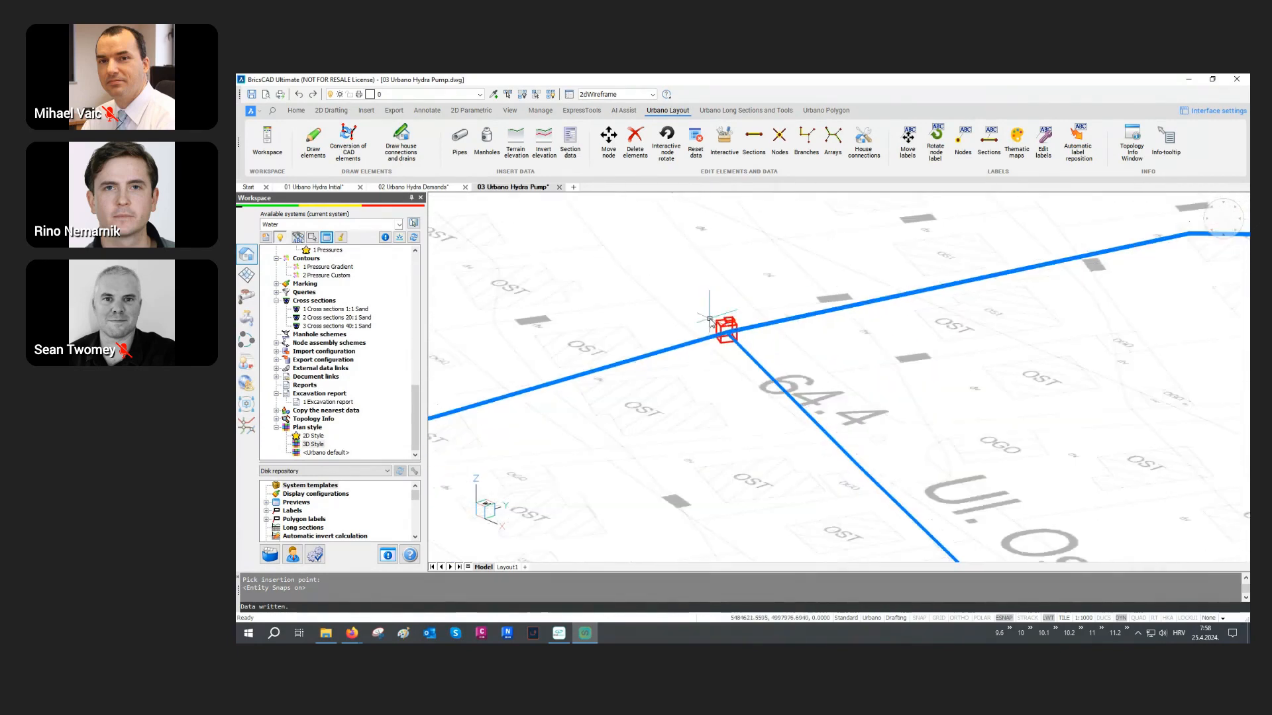
Inspect the 3D manholes at both ends of the cross pipe near Ul. Osap, including how the pipes enter them.
scroll(710, 324, "down", 5)
scroll(823, 438, "up", 7)
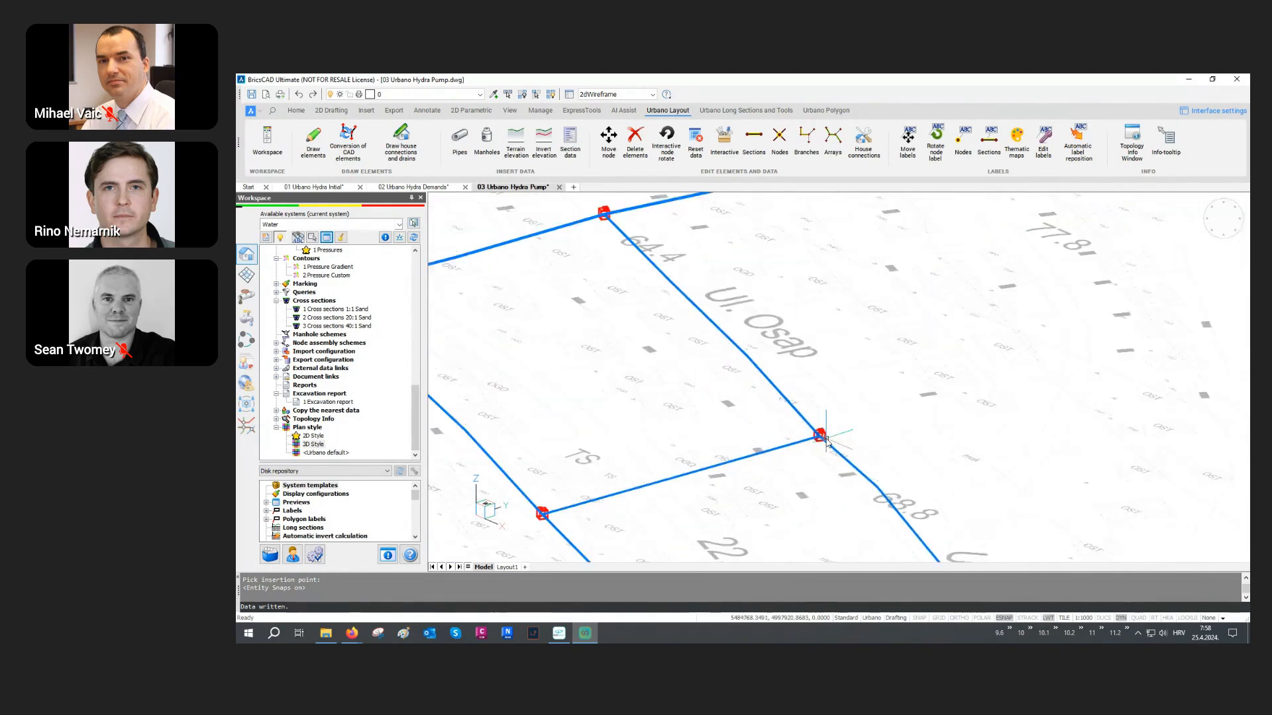
scroll(822, 441, "up", 3)
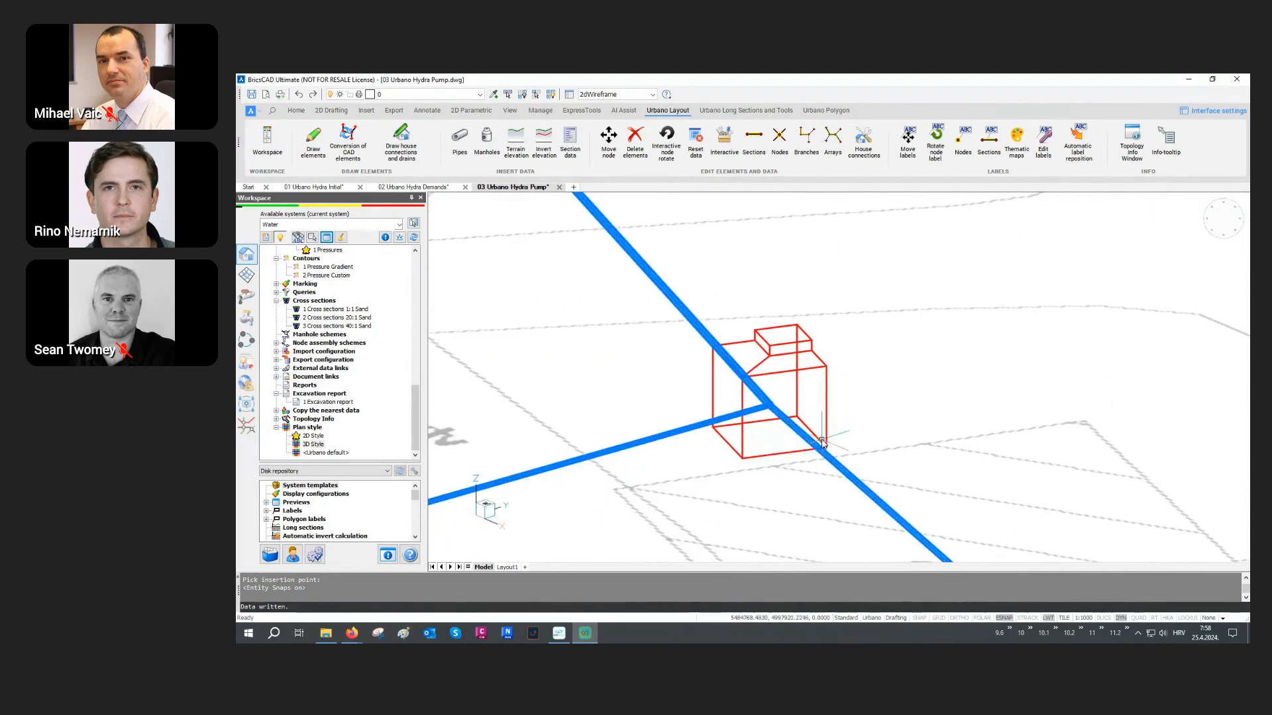
scroll(855, 365, "down", 5)
scroll(856, 363, "down", 4)
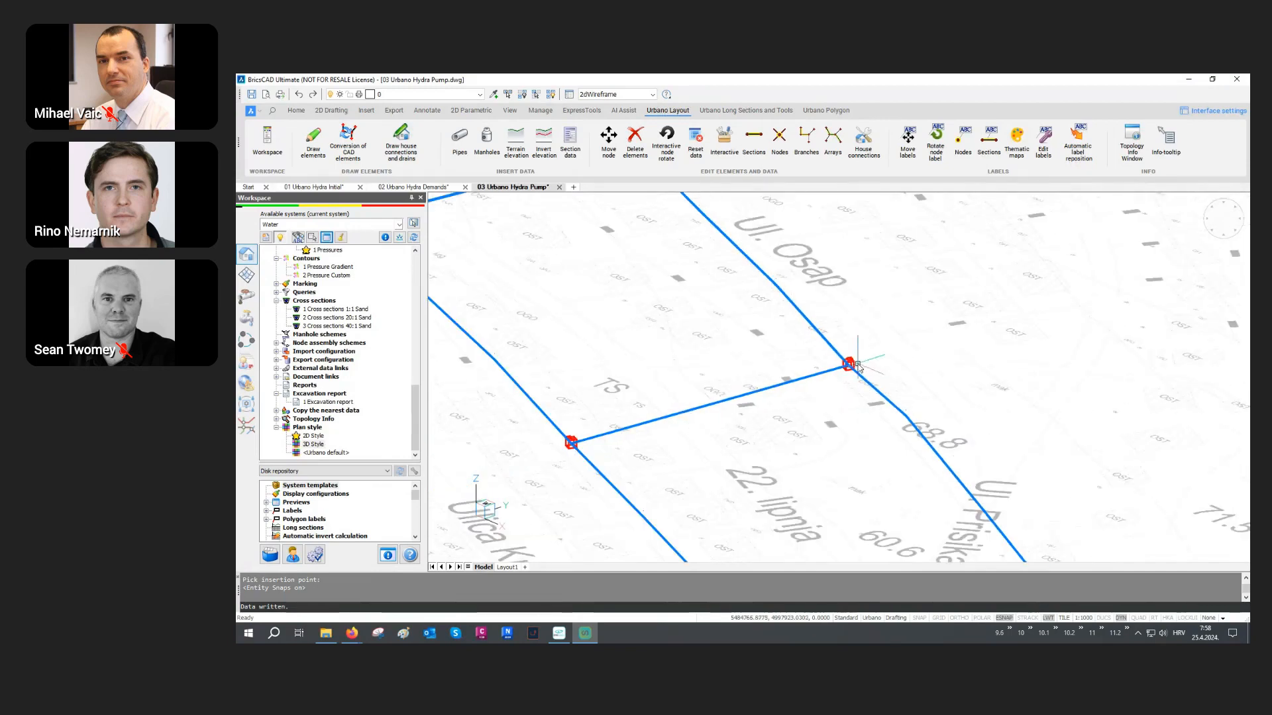
scroll(560, 449, "up", 4)
scroll(560, 449, "up", 5)
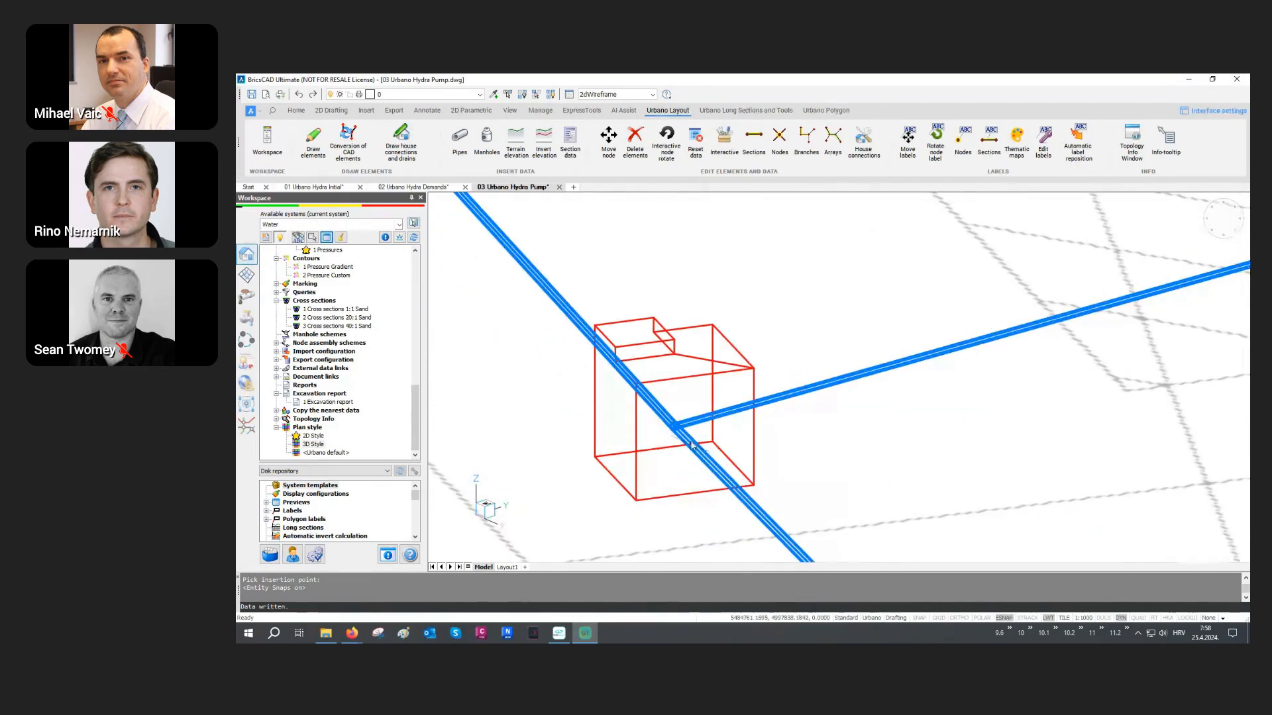
scroll(697, 401, "down", 8)
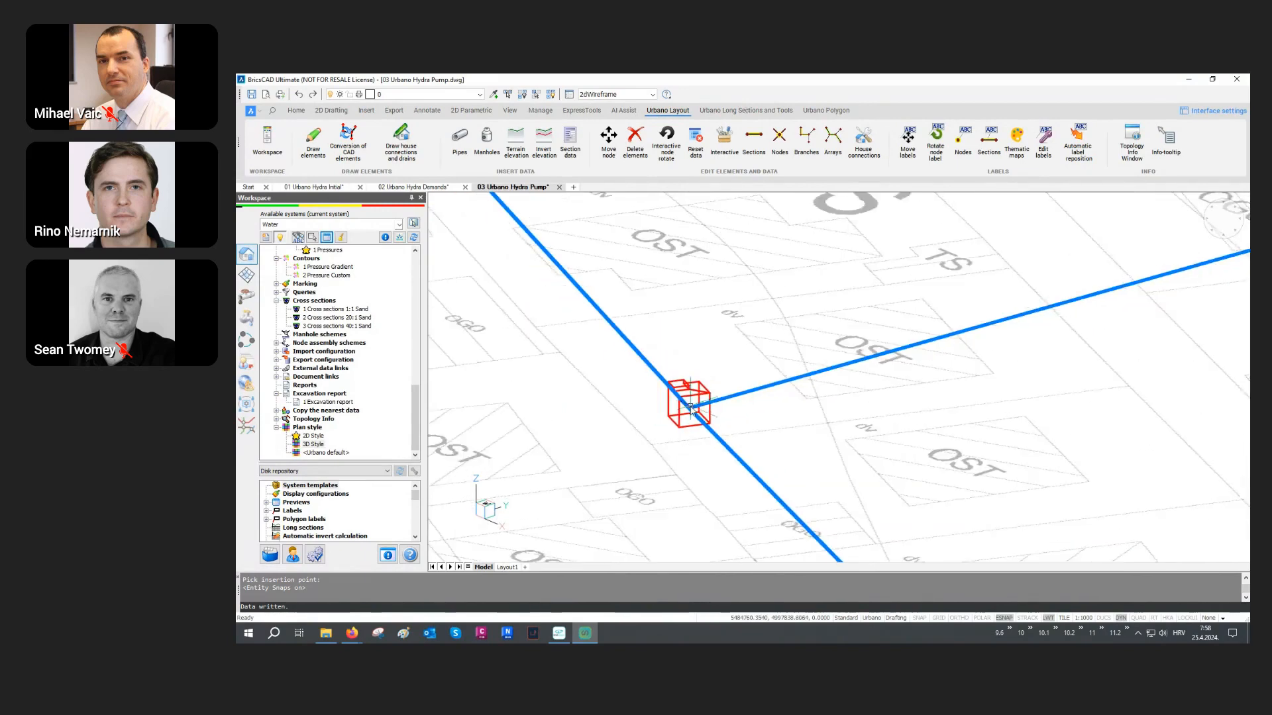
scroll(689, 416, "down", 2)
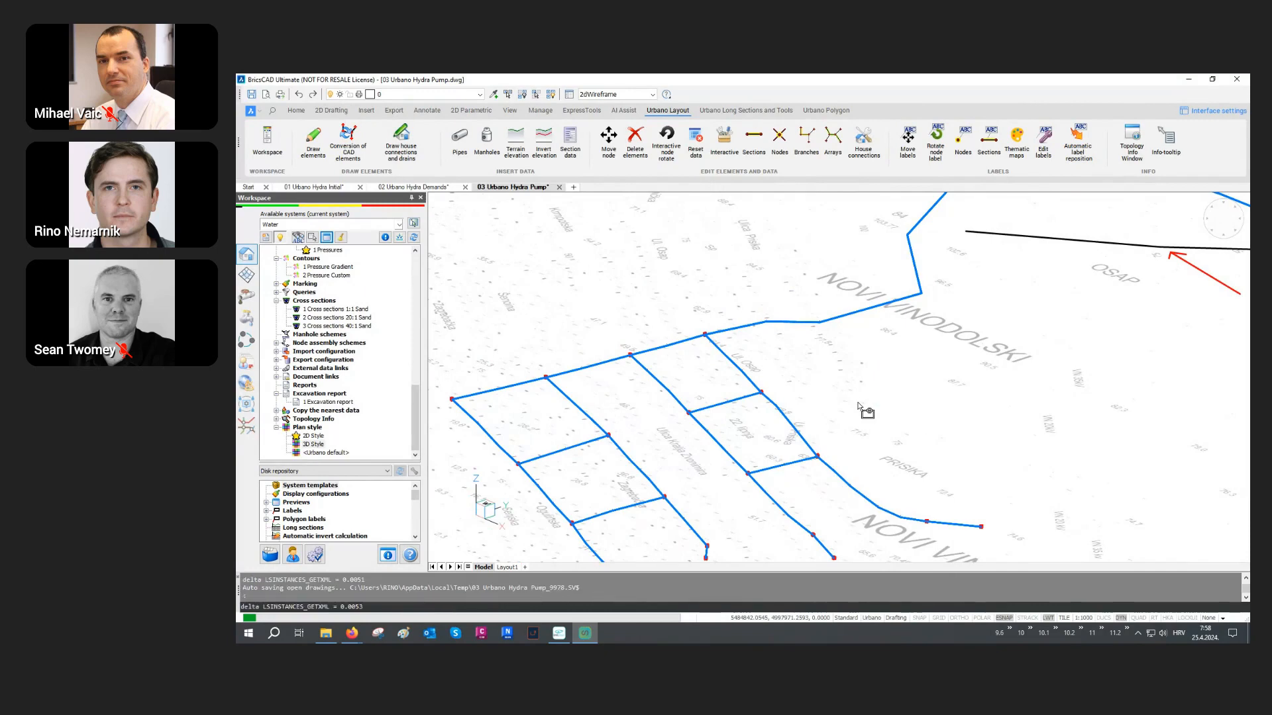
Return the drawing to the plan view of the current UCS with the whole network in sight.
type("plan")
key("Return")
key("Return")
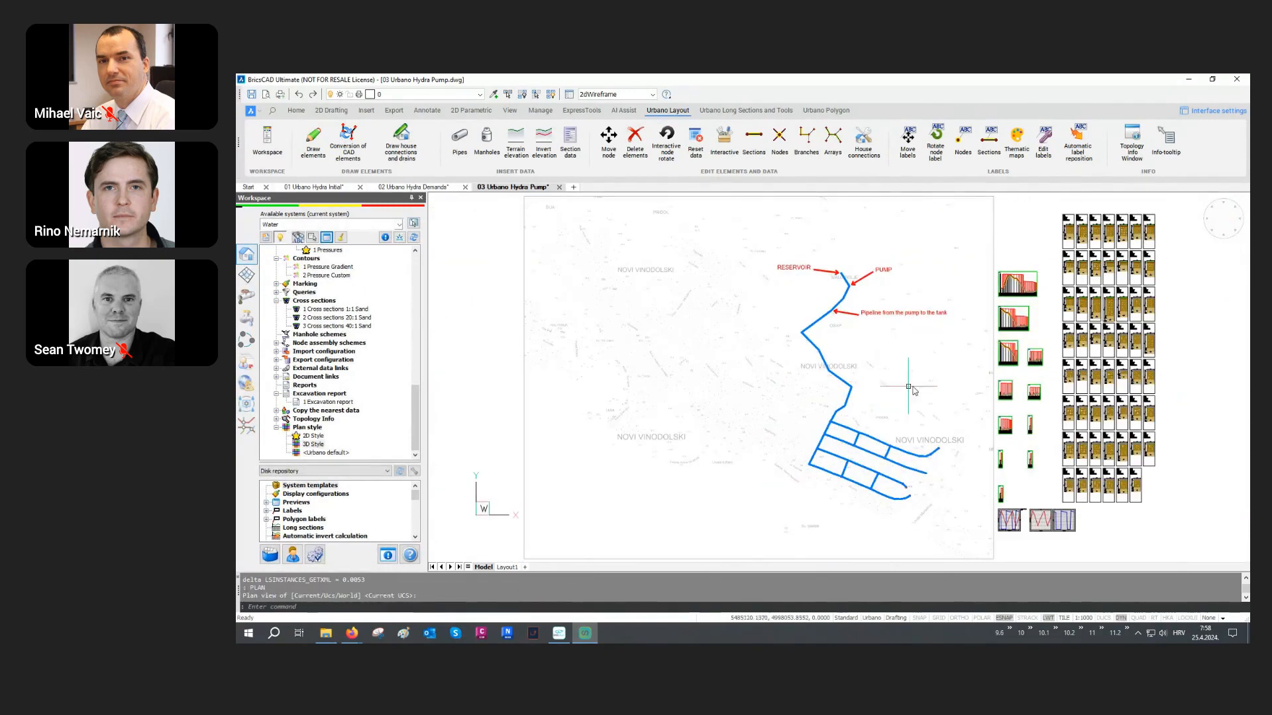
scroll(957, 387, "up", 2)
middle_click_drag(957, 386, 795, 385)
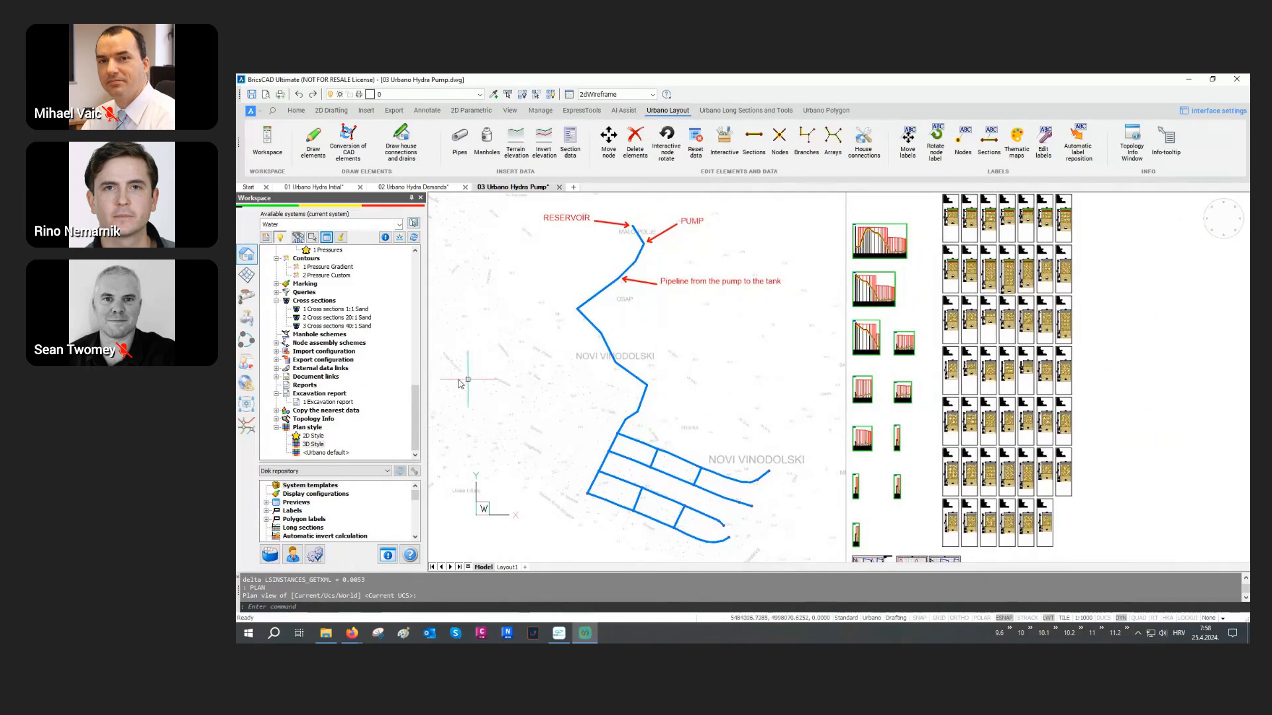
Open the IFC export for the Water system and terrain, enlarge its window and review the listed data.
left_click(247, 339)
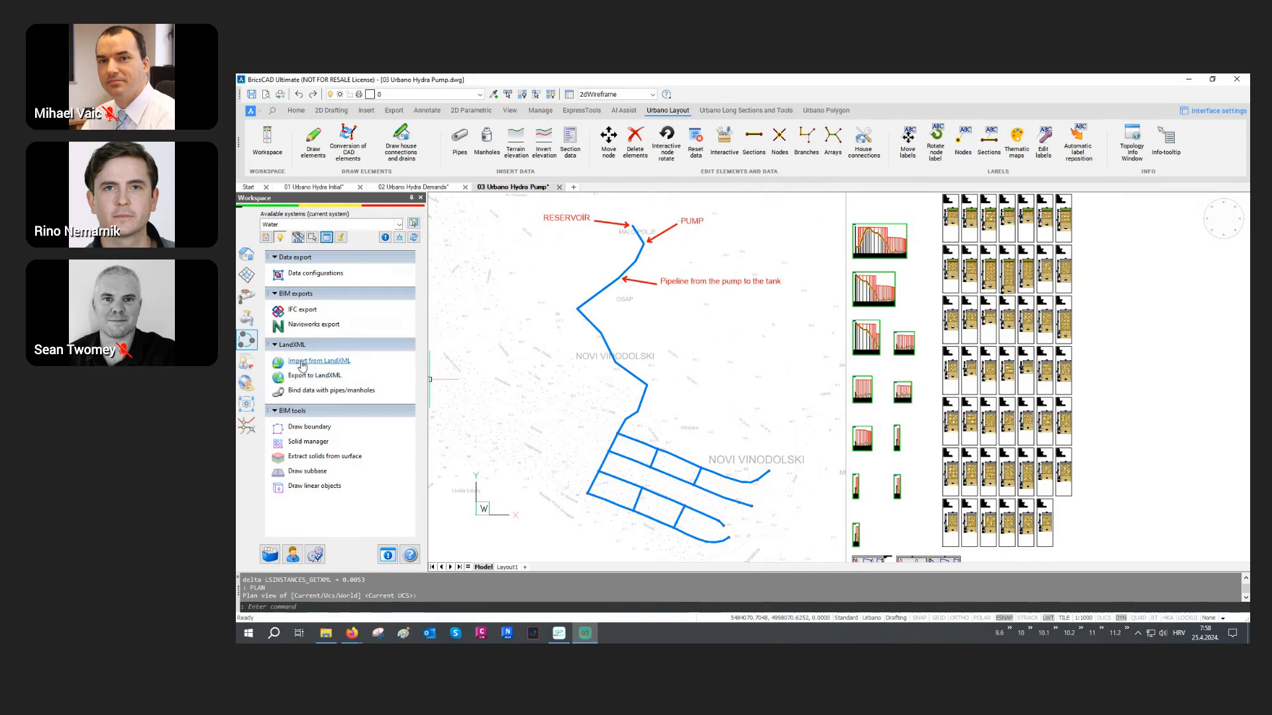
left_click(299, 311)
left_click_drag(608, 210, 481, 121)
left_click_drag(778, 401, 1110, 545)
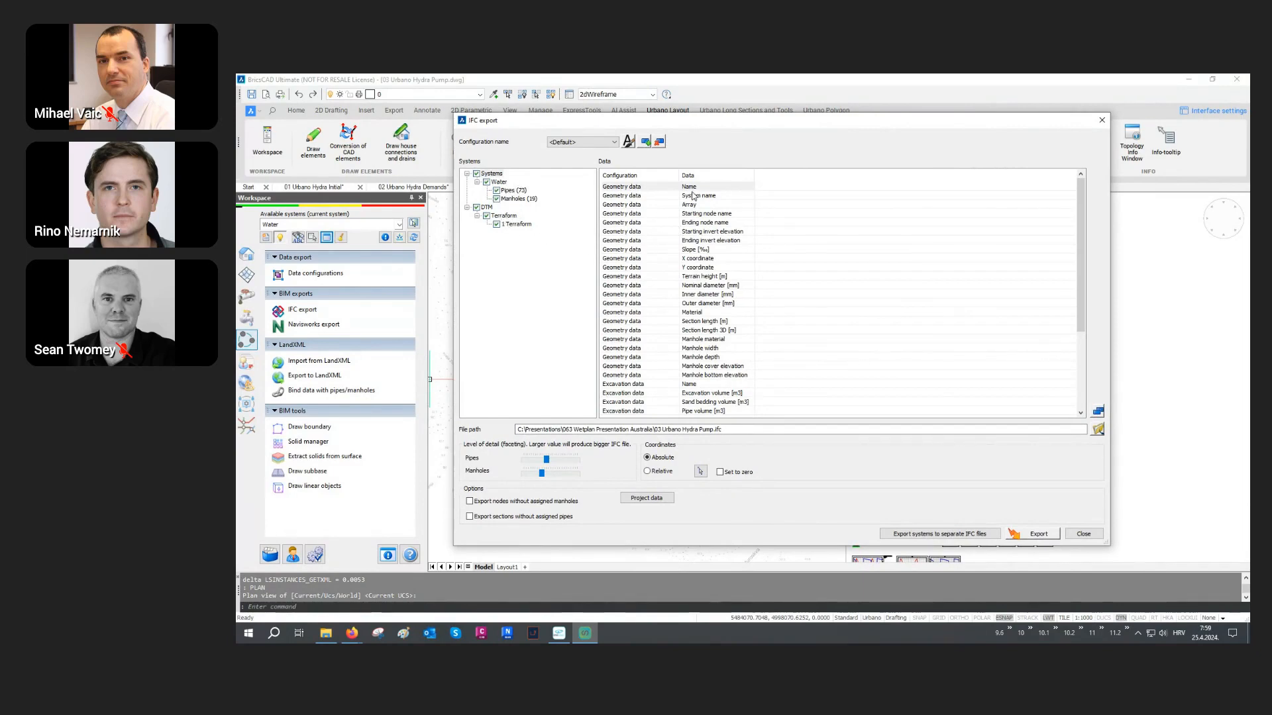
scroll(692, 267, "down", 1)
scroll(692, 268, "down", 3)
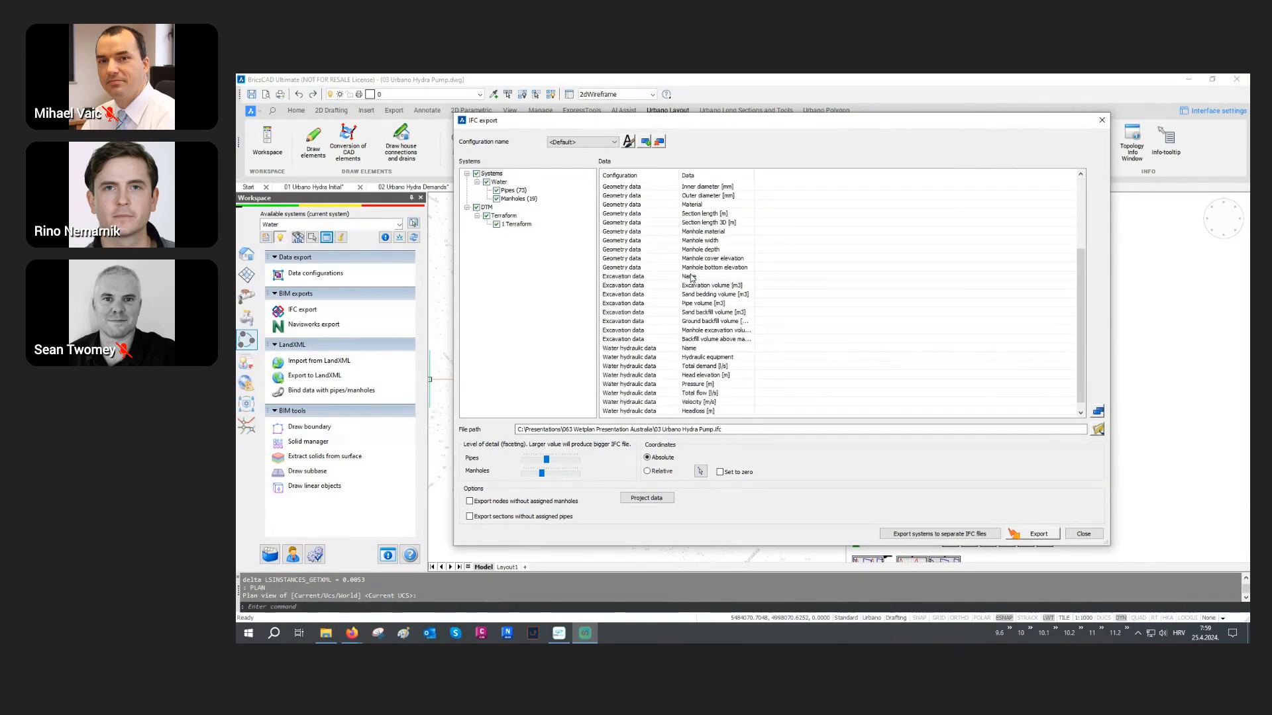
Check the data configurations for the IFC export, keeping Geometry data, Excavation data and Water hydraulic data.
left_click(1097, 412)
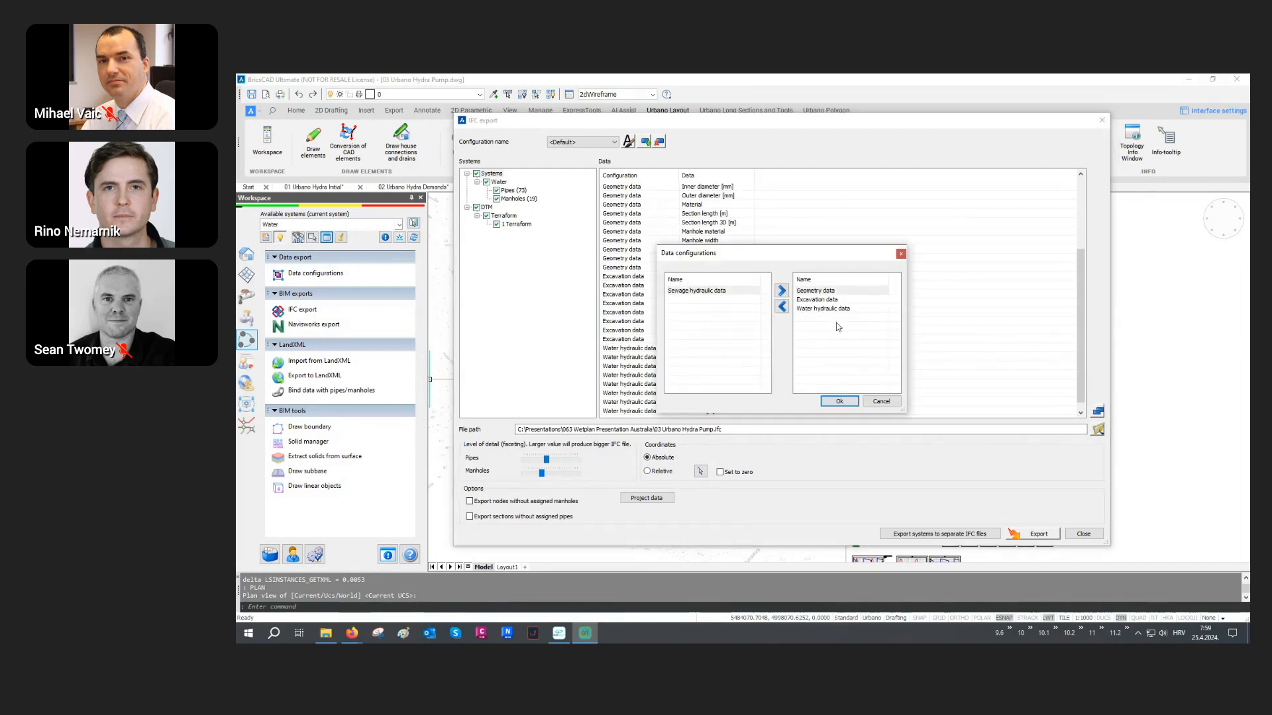
left_click_drag(813, 252, 846, 222)
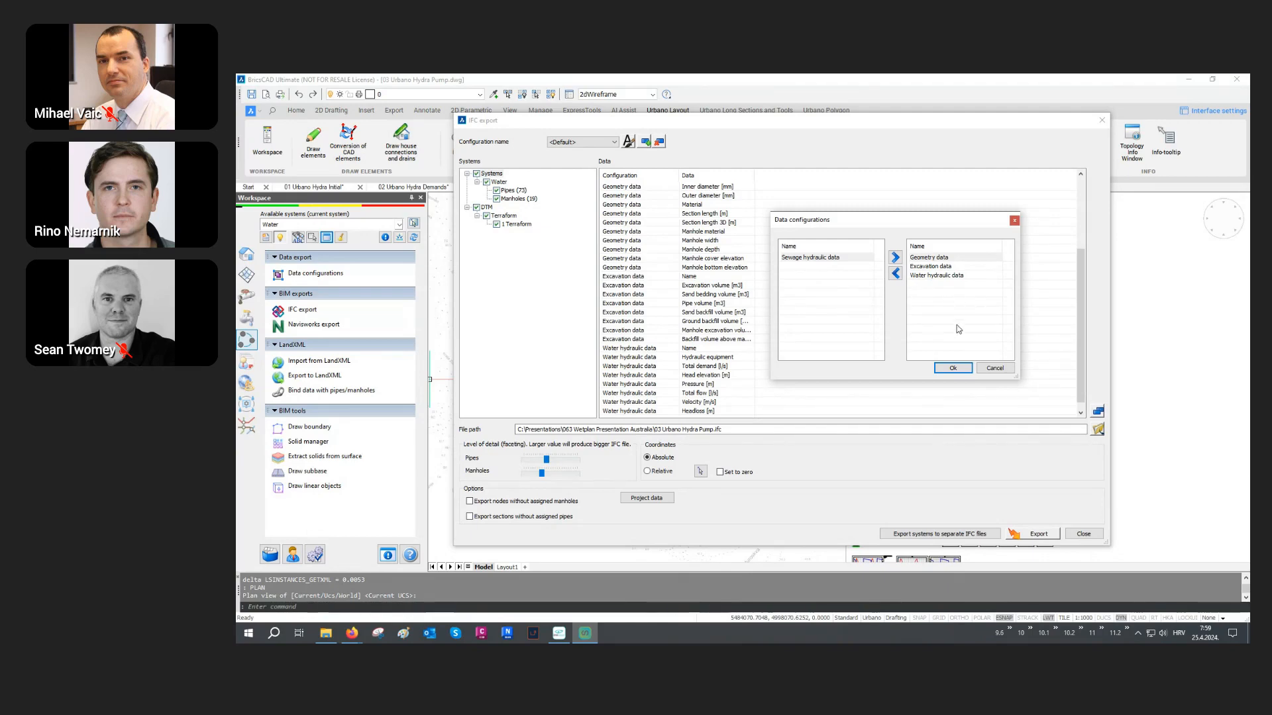
left_click(952, 369)
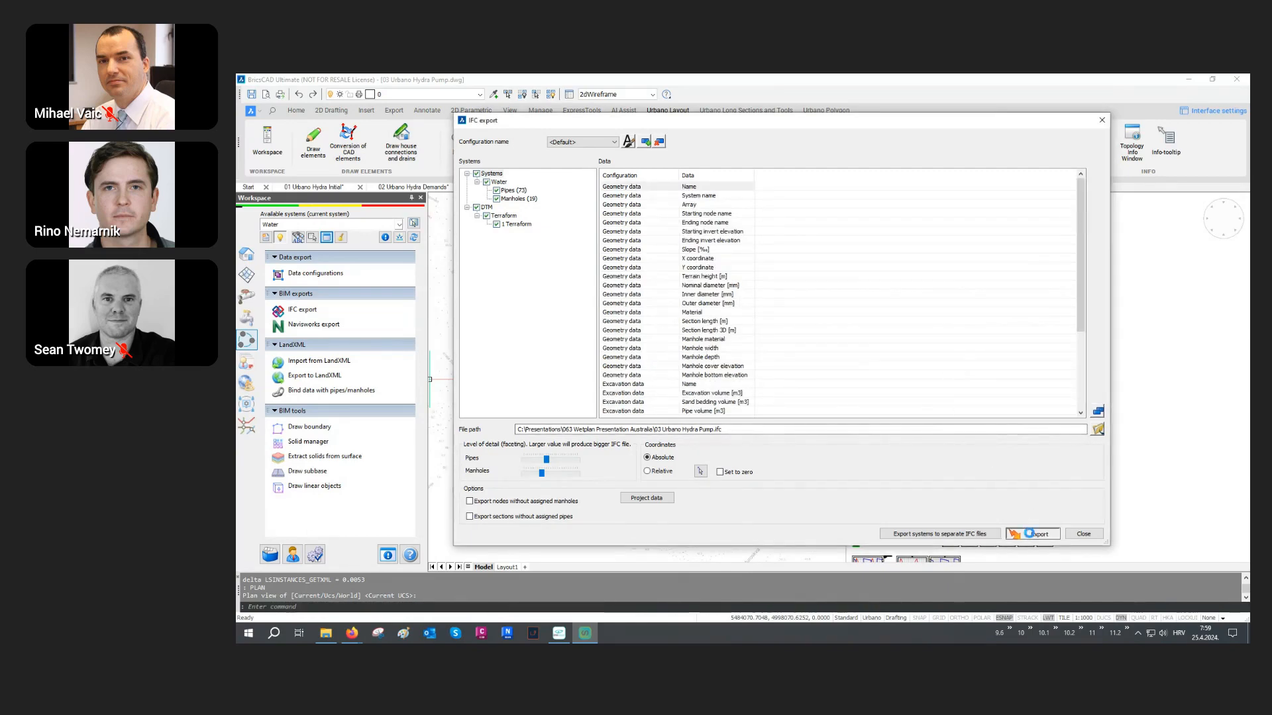
Export the Water pipes, manholes and terrain to 03 Urbano Hydra Pump.ifc with absolute coordinates, then close the export.
left_click(1034, 533)
left_click(820, 355)
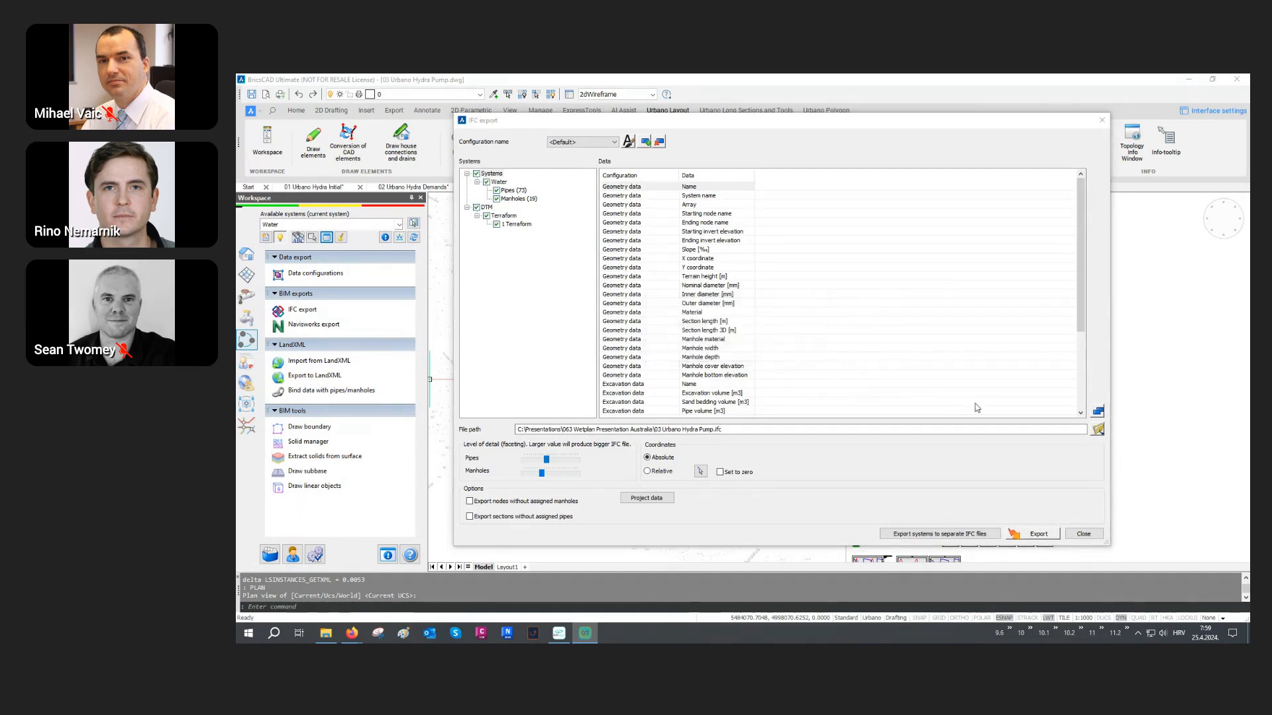
left_click(1082, 534)
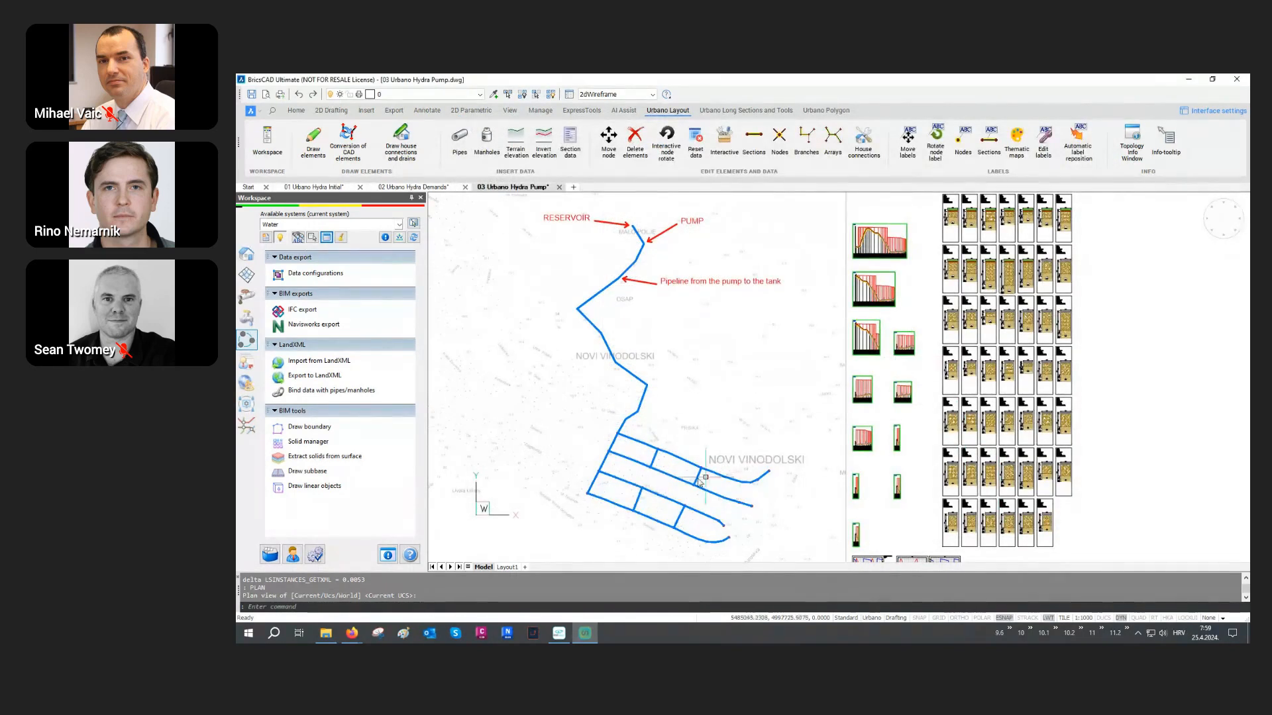
Switch to BIMvision and hide the 1 Terraform terrain in the Urbano Hydra Pump.ifc model to expose the network.
left_click(560, 633)
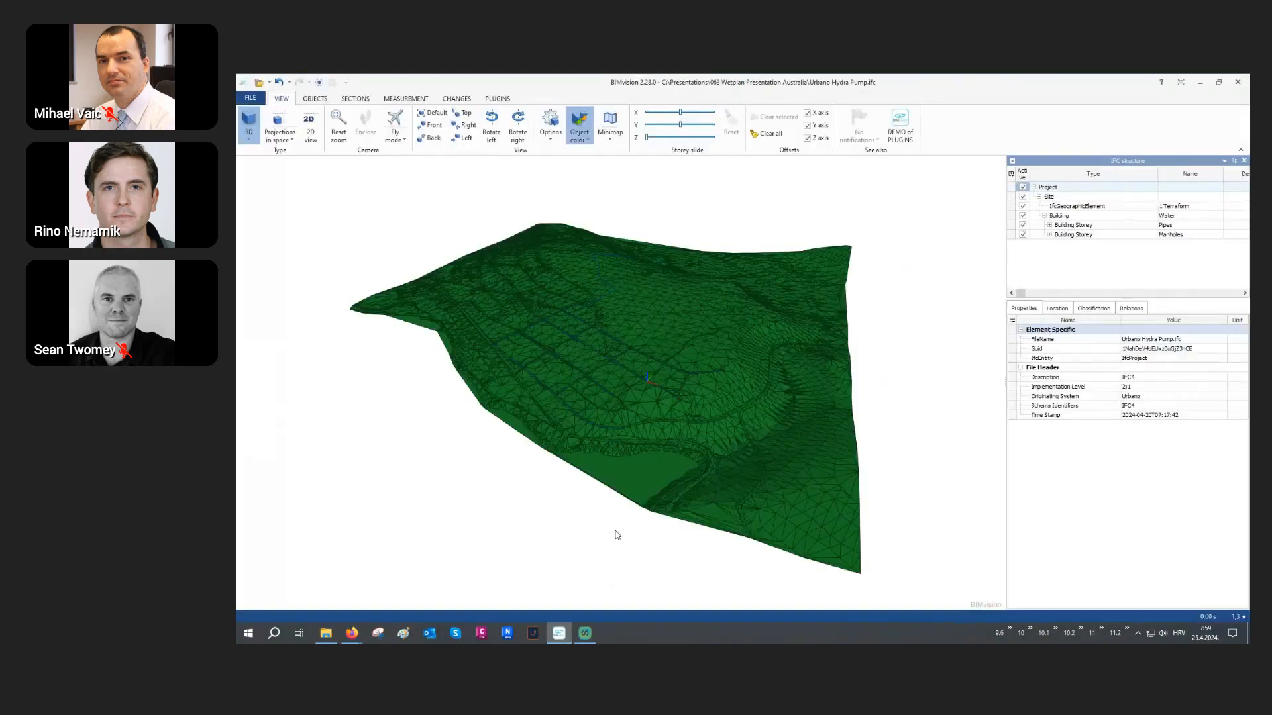
scroll(575, 316, "up", 5)
mouse_move(557, 318)
left_mouse_down()
mouse_move(528, 320)
mouse_move(565, 352)
mouse_move(651, 322)
left_mouse_up()
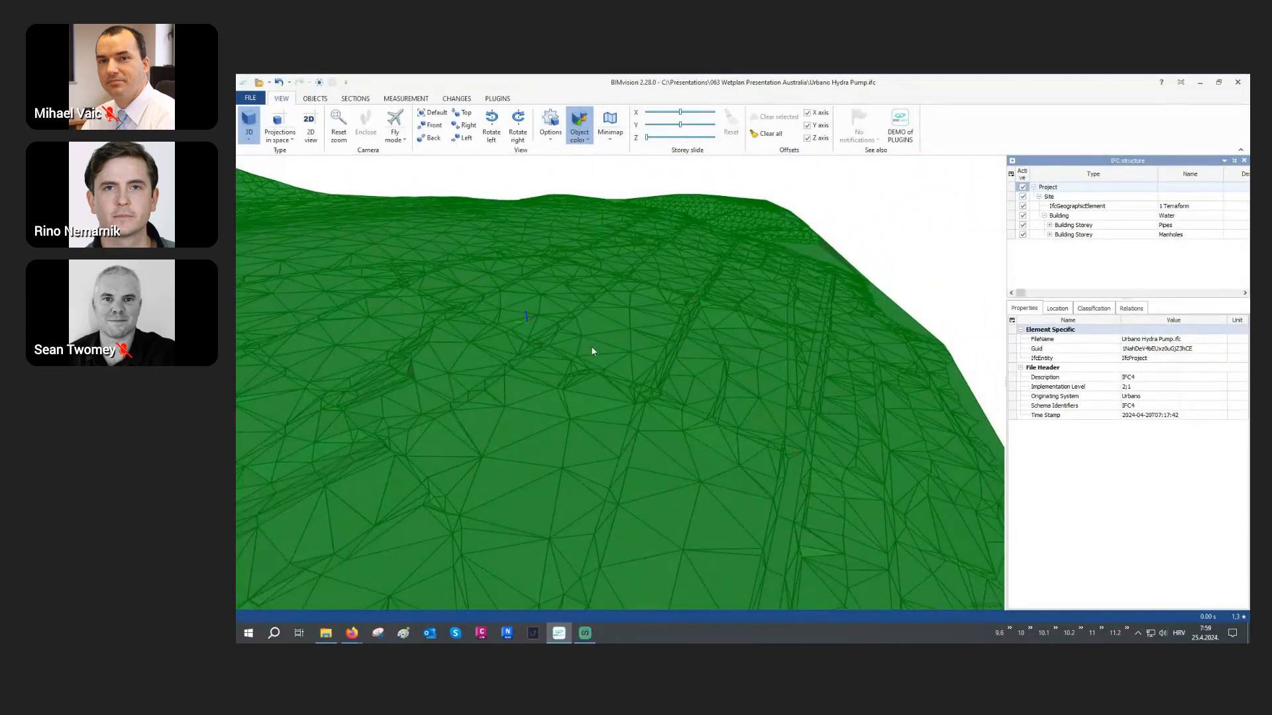
scroll(581, 356, "up", 5)
mouse_move(572, 357)
left_mouse_down()
mouse_move(534, 358)
mouse_move(548, 356)
left_mouse_up()
left_click(610, 325)
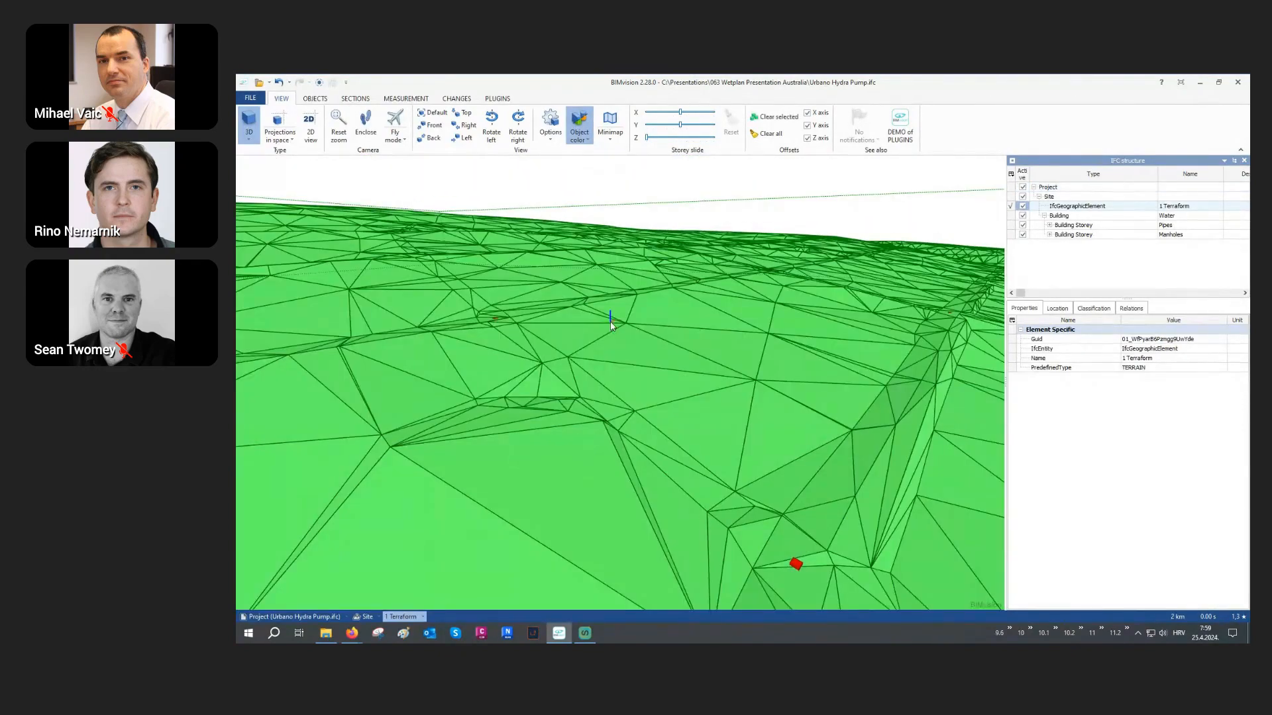
right_click(610, 325)
left_click(629, 343)
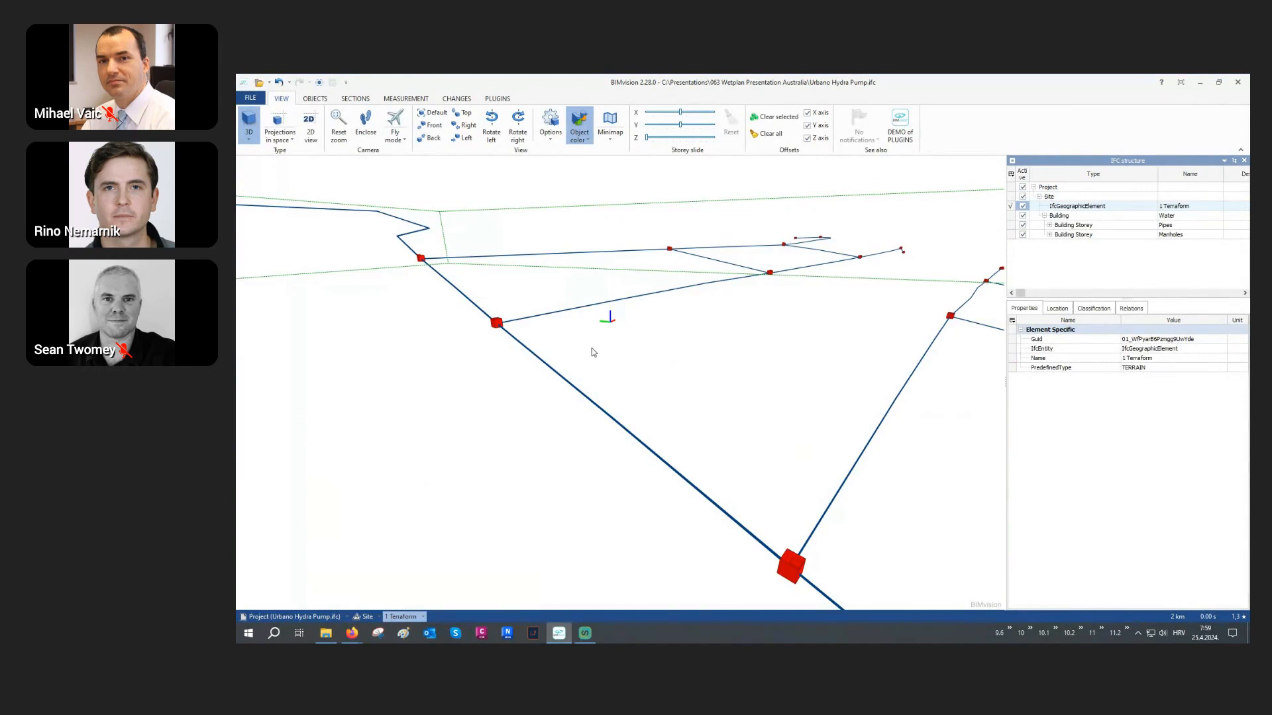
Examine the excavation, geometry and water hydraulic properties of manhole A1.10 and of pipe S10 leaving it.
double_click(497, 322)
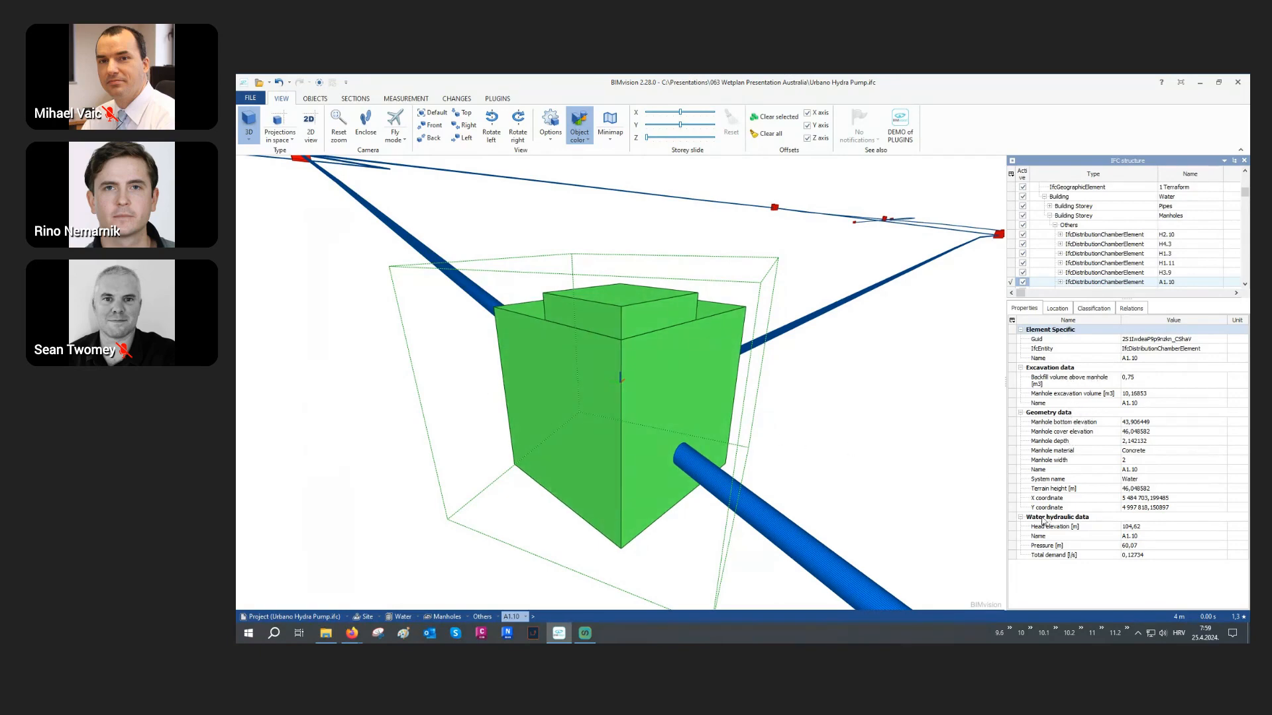
double_click(766, 514)
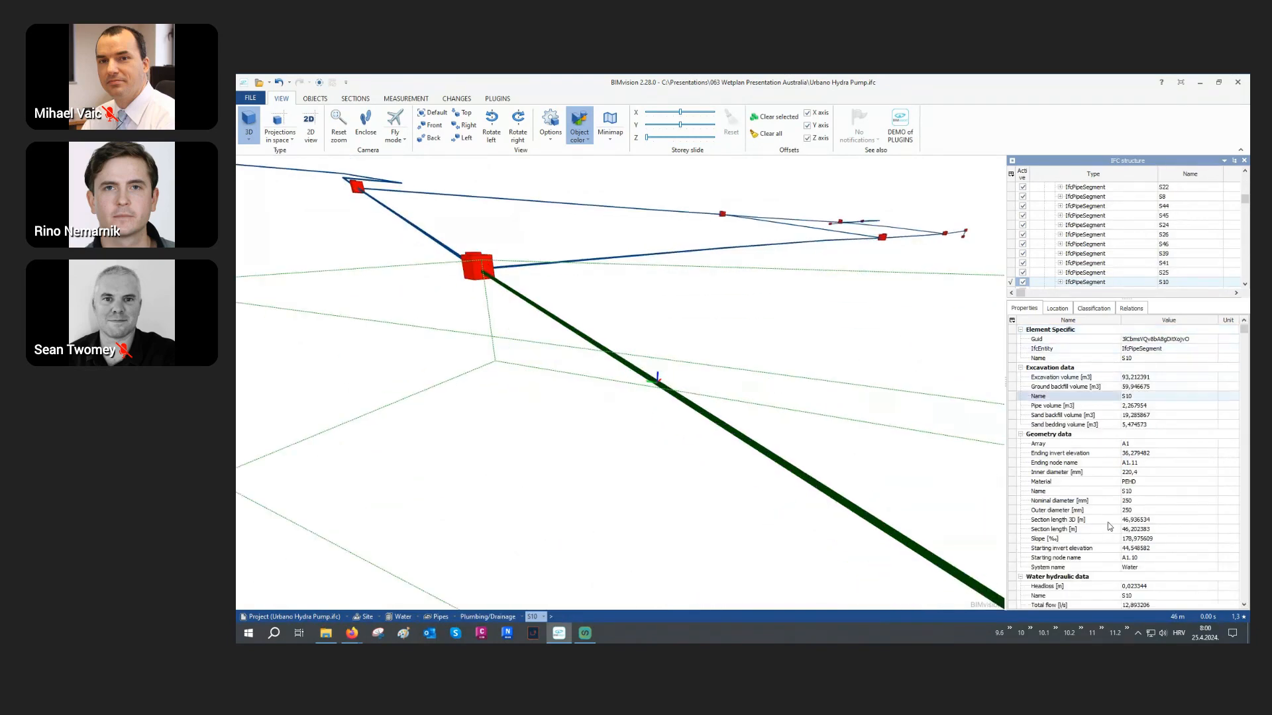
key("Down")
key("Down")
key("Down")
key("Down")
key("Down")
key("Down")
key("Down")
key("Down")
key("Down")
key("Down")
key("Down")
key("Down")
key("Down")
key("Down")
key("Down")
key("Down")
key("Down")
key("Down")
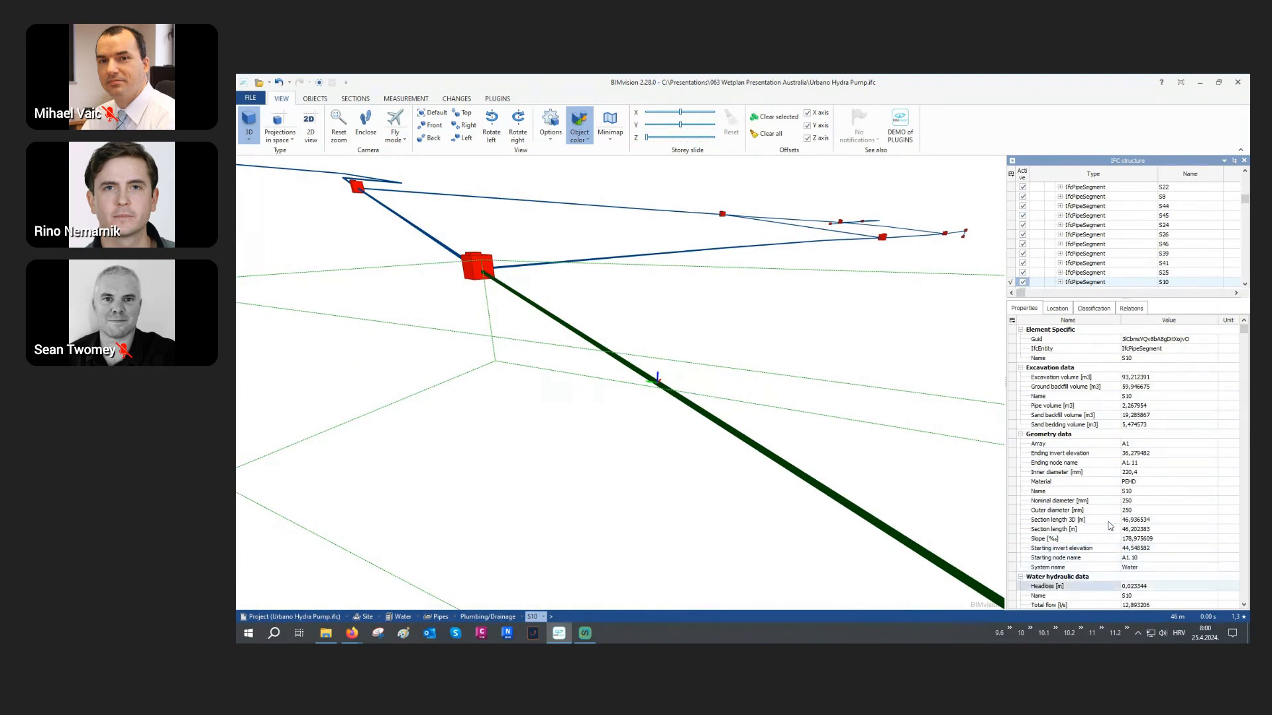
key("Down")
key("Down")
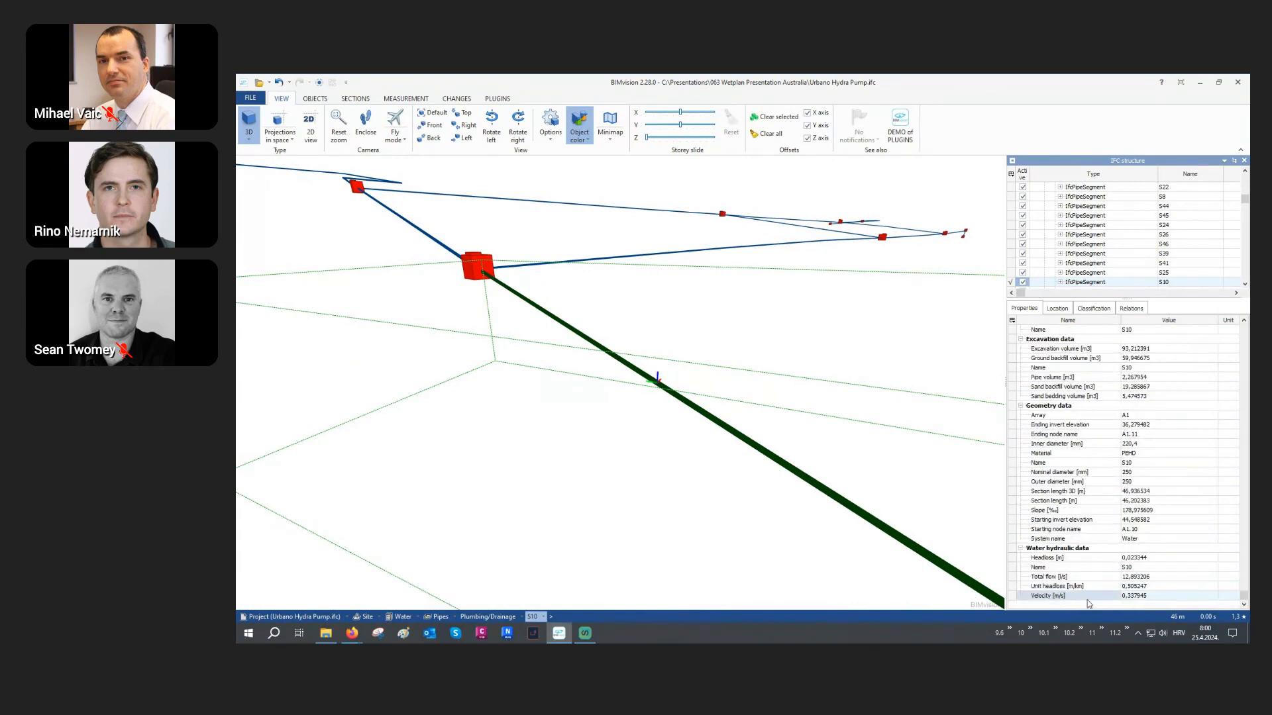